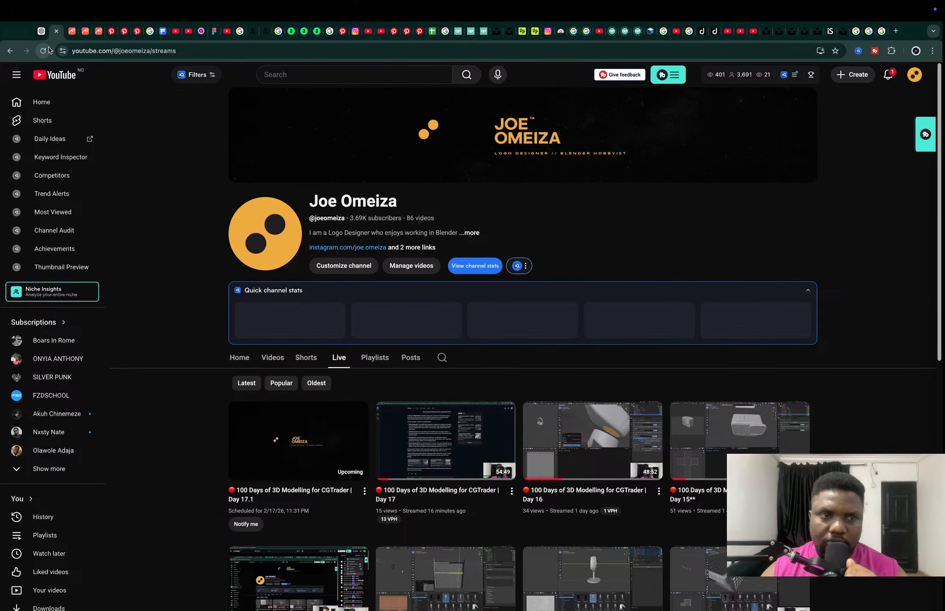
click(48, 50)
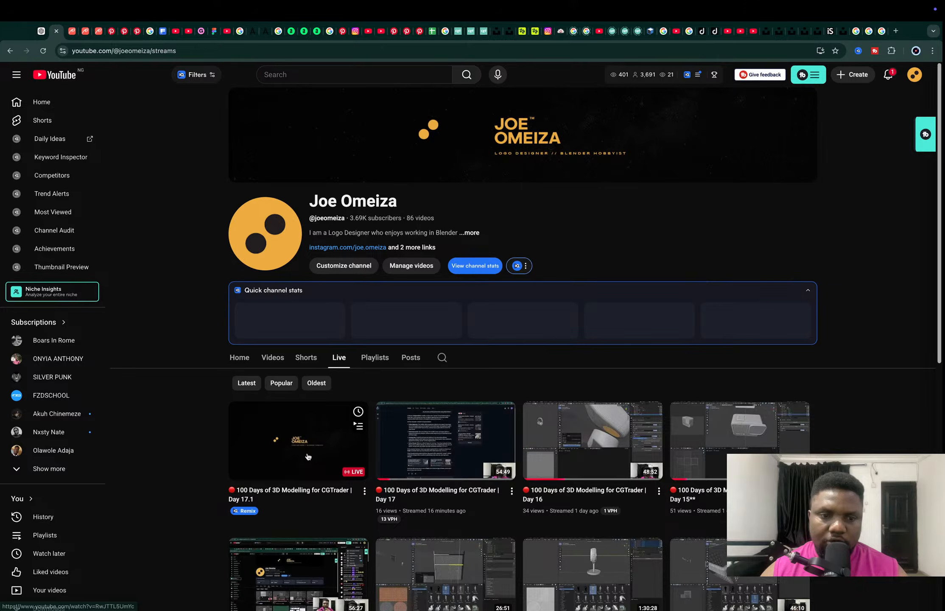
click(308, 456)
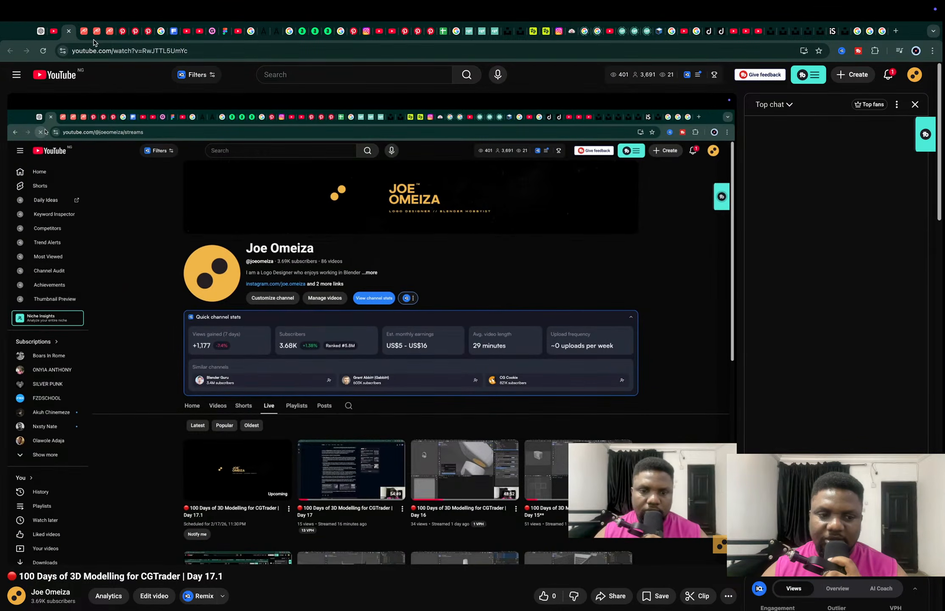
scroll(299, 292, down, 2)
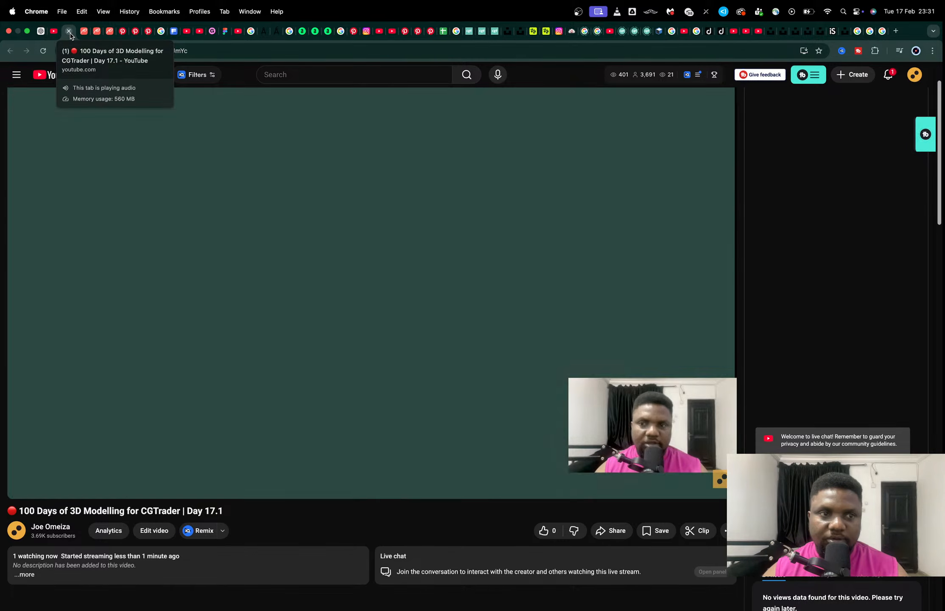
click(69, 31)
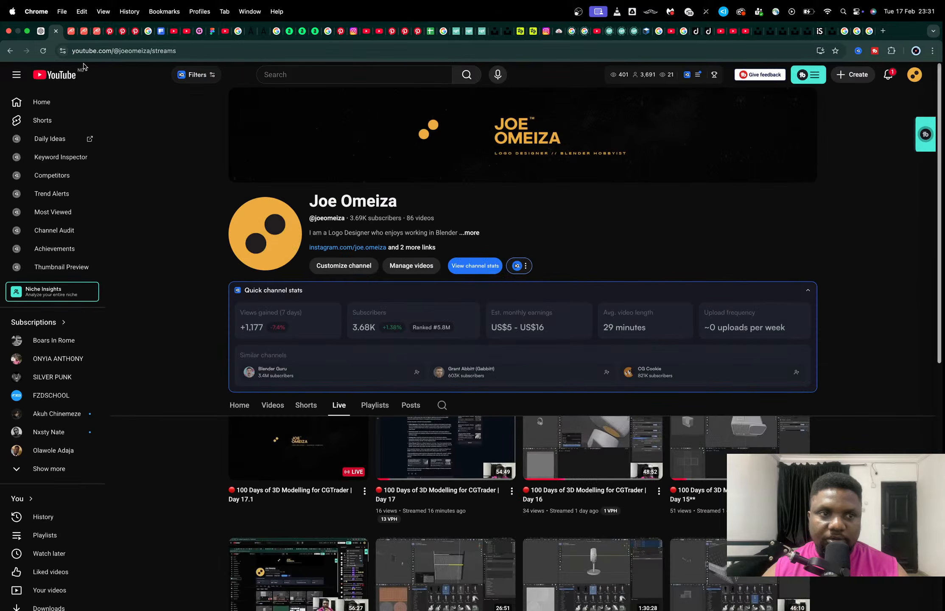
Try bending the tread plane by raising the Simple Deform angle, and undo it.
key(ctrl+Left)
middle_drag(421, 192, 351, 154)
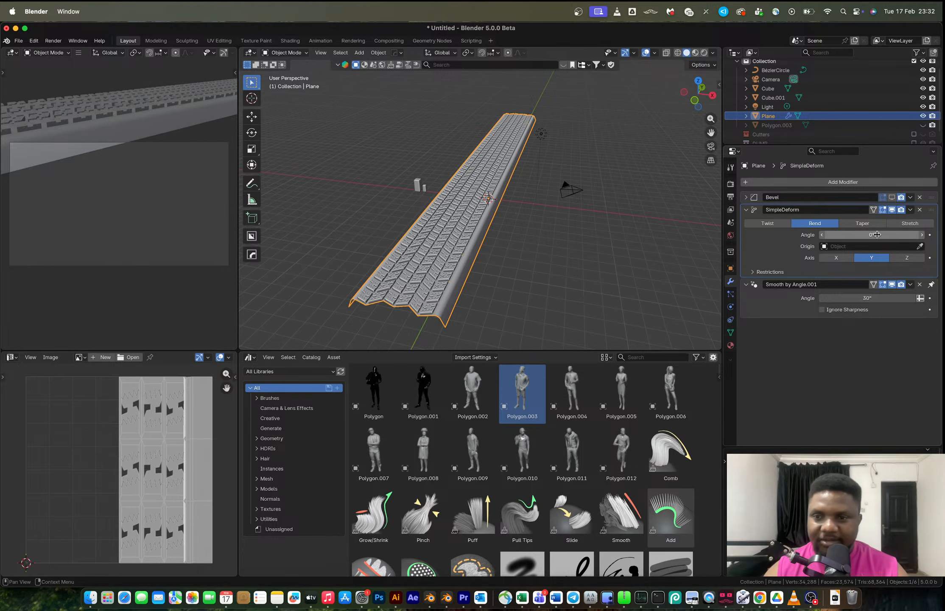
drag(859, 235, 932, 235)
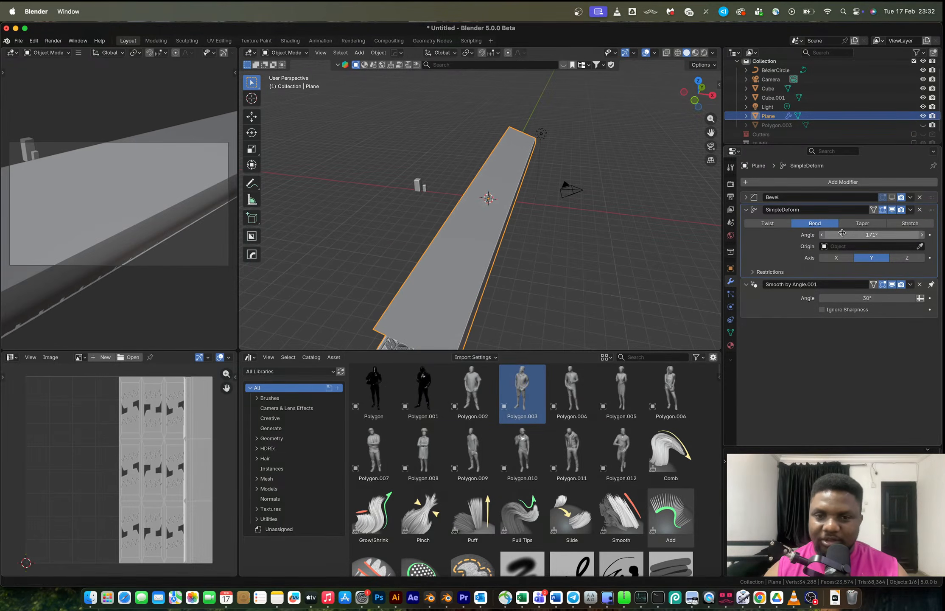
key(super+z)
Rotate the tread mesh 90° around the Y axis in Edit Mode.
key(Tab)
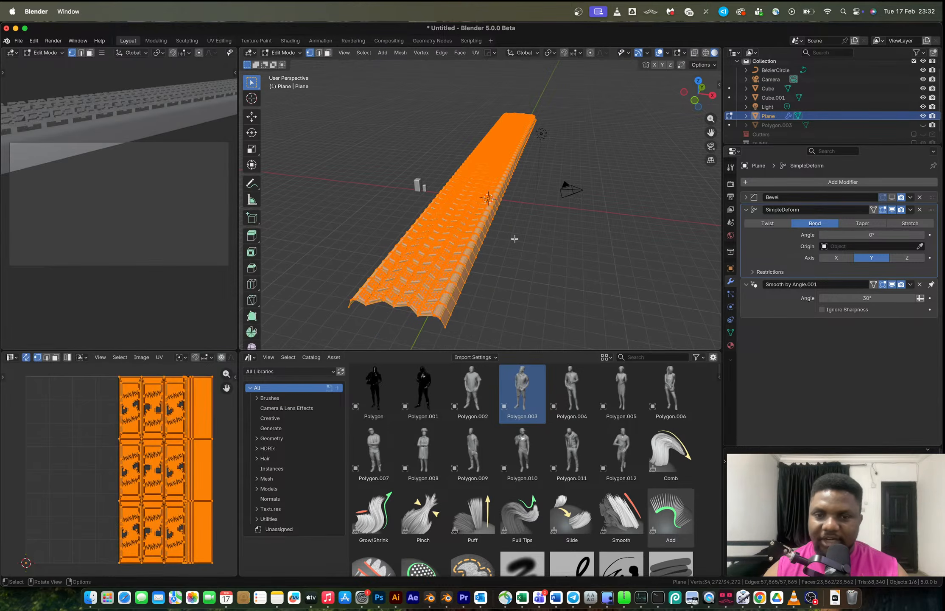
mouse_move(515, 239)
middle_down()
mouse_move(526, 212)
mouse_move(520, 219)
middle_up()
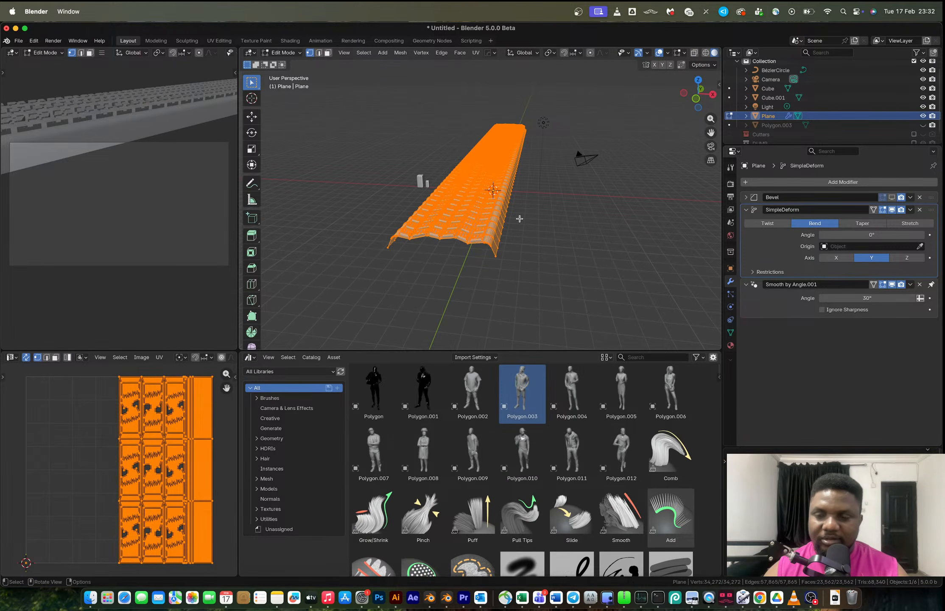
key(r)
key(y)
key(9)
key(0)
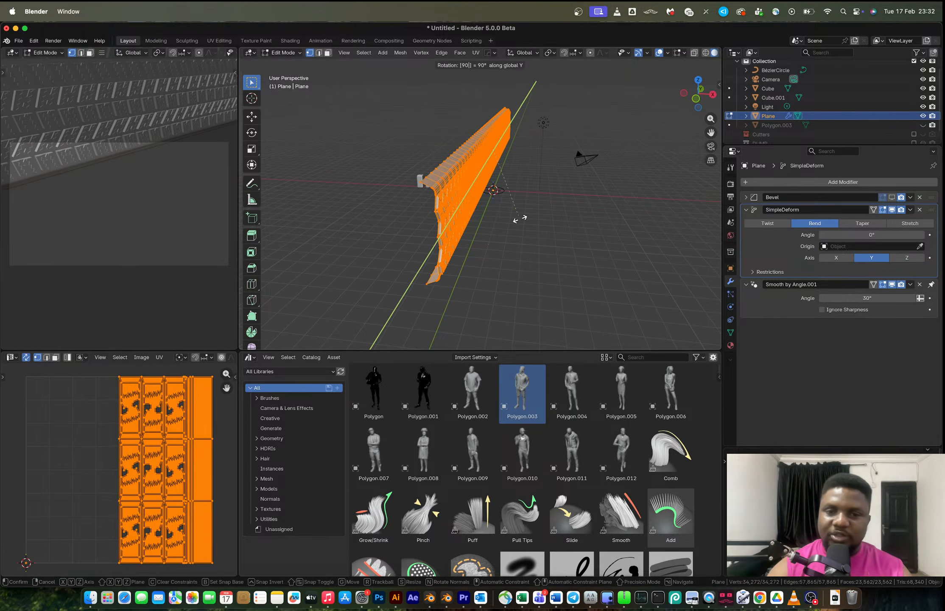
key(Return)
Set the Simple Deform bend angle to about 25.6°.
key(Tab)
drag(872, 235, 907, 234)
key(Escape)
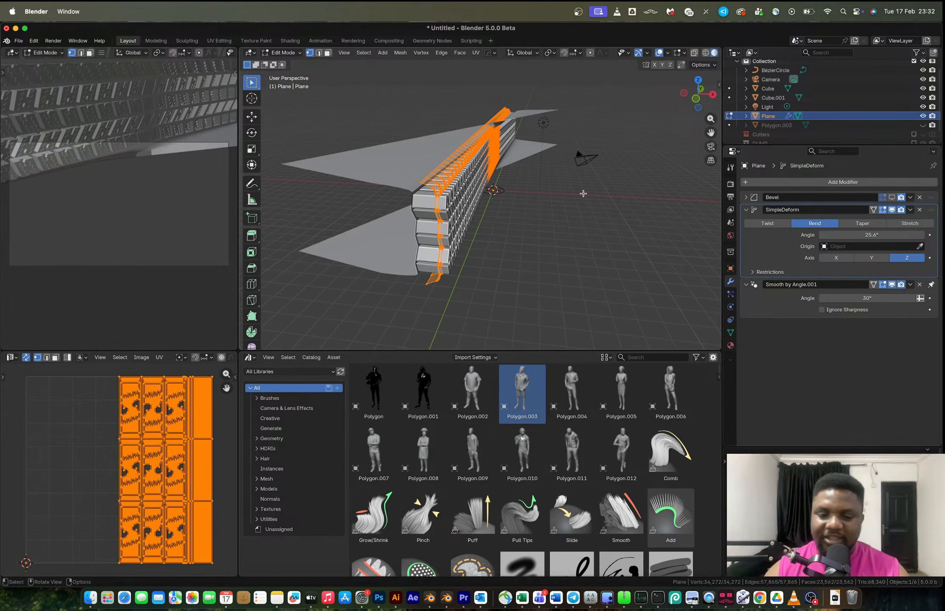
Rotate the mesh another 90° around the Y axis and undo that rotation.
key(r)
key(y)
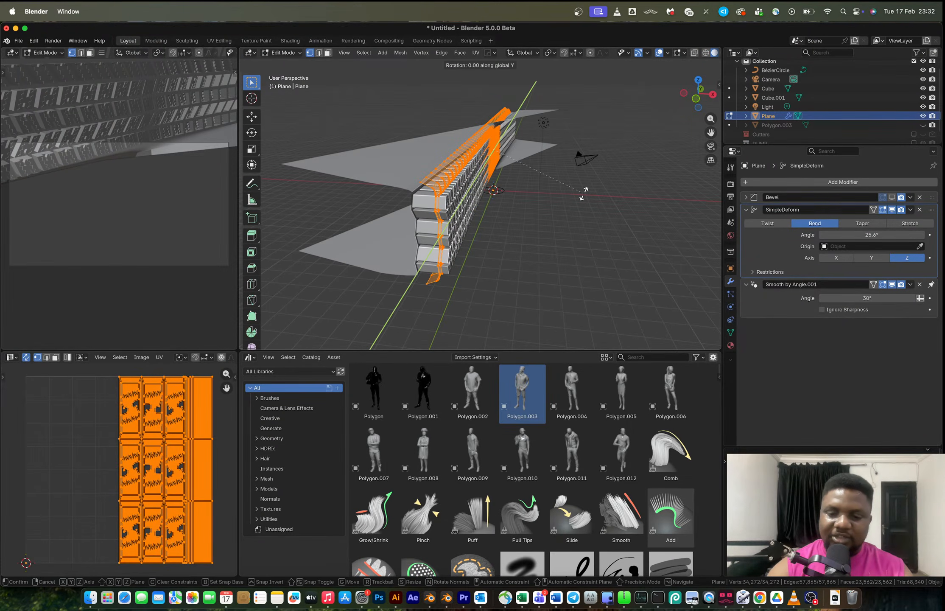
text(90)
key(Return)
key(super+z)
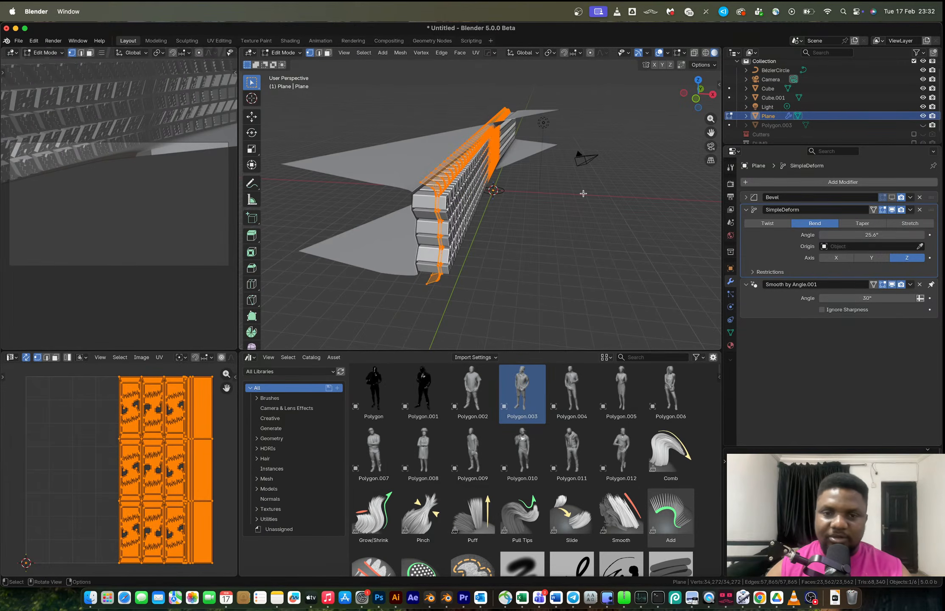
Rotate the mesh 90° around the X axis in Edit Mode and undo it.
key(Tab)
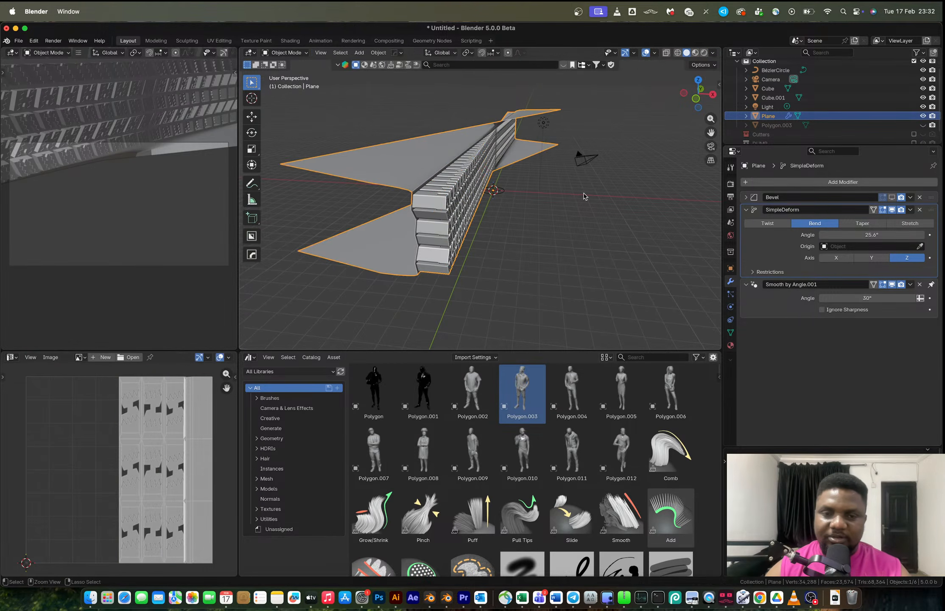
key(Tab)
text(rx)
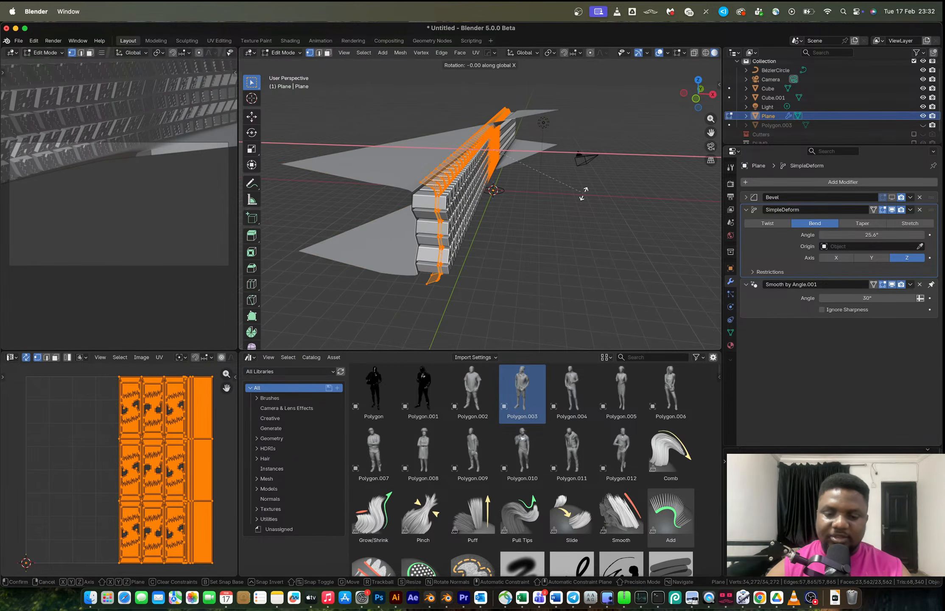
text(90)
key(Return)
key(ctrl+z)
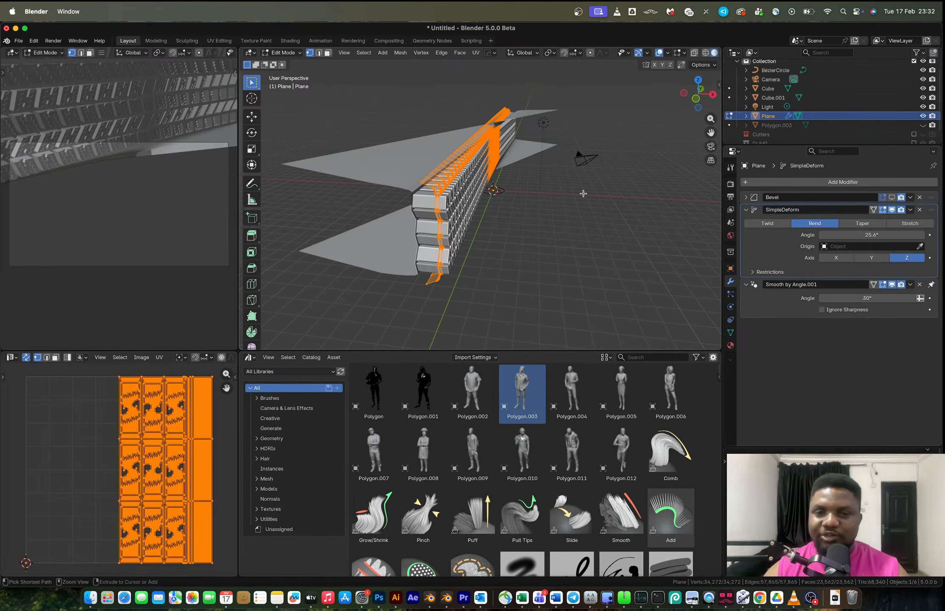
Undo the bend angle change back to 0°.
middle_drag(538, 196, 525, 214)
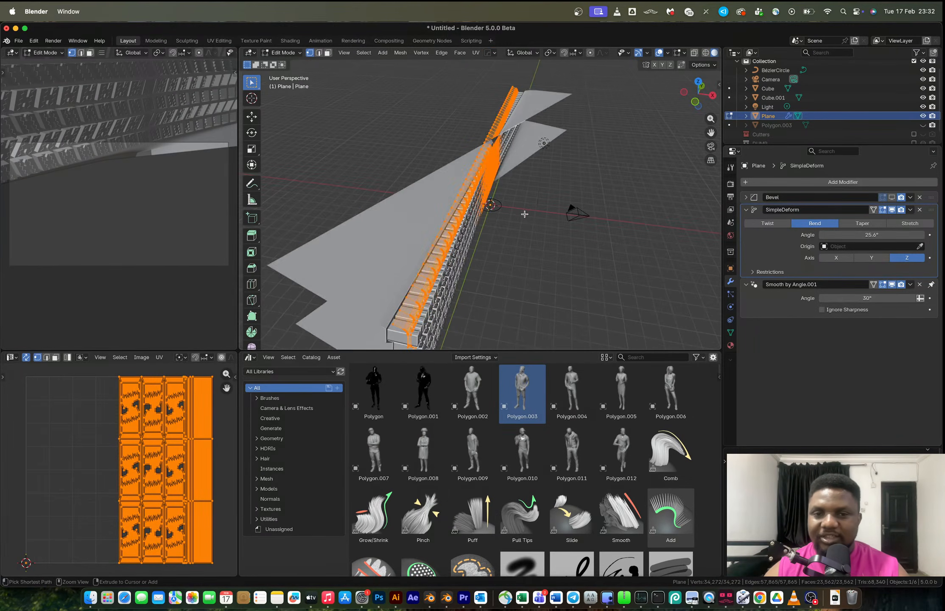
key(ctrl+z)
key(ctrl+z)
Set the Simple Deform bend to 140° with Y as the deform axis.
key(Tab)
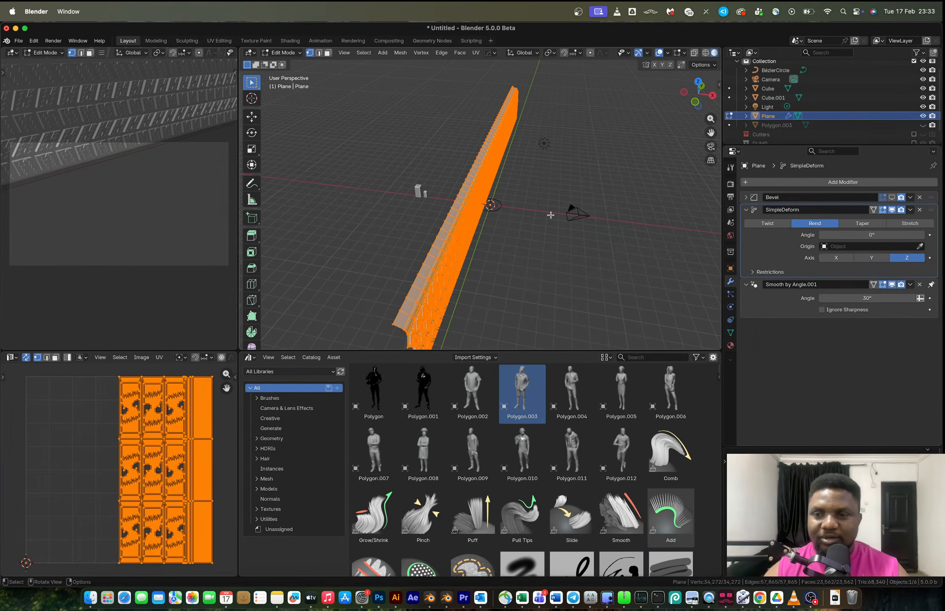
key(Tab)
drag(860, 234, 918, 238)
click(871, 257)
key(Tab)
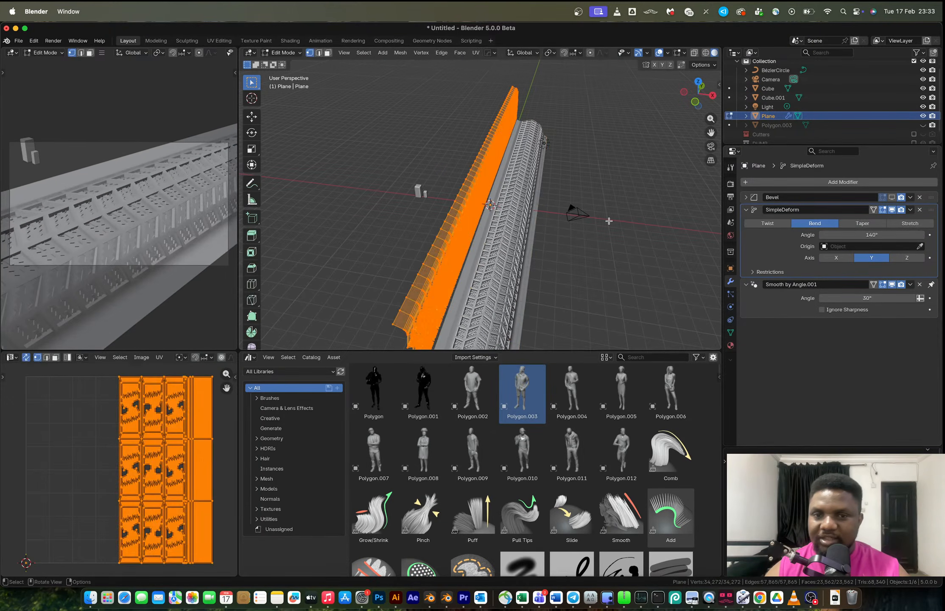
Rotate the mesh 90° about the view and undo the rotation.
text(r90)
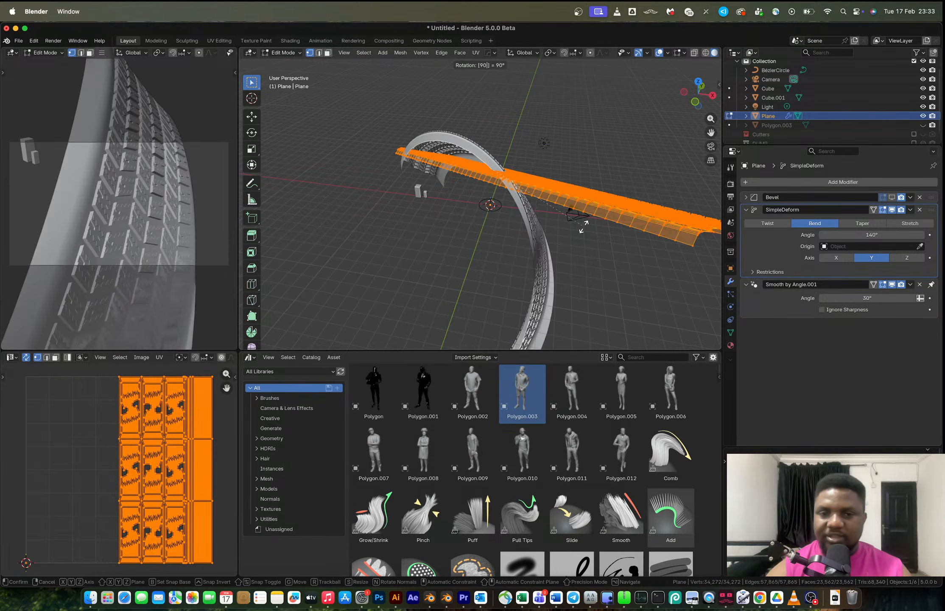
key(Return)
key(ctrl+z)
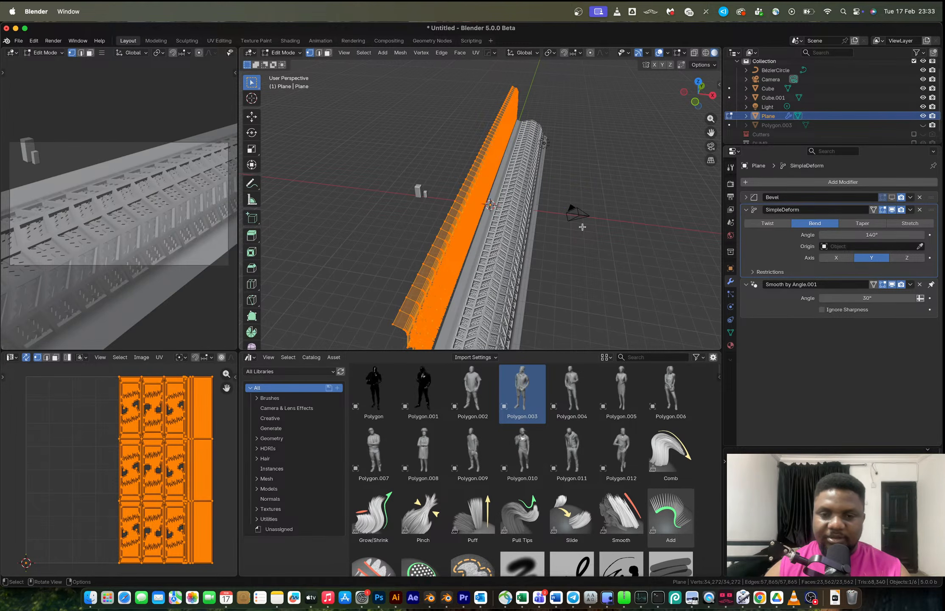
Rotate the tread mesh 90° around the X axis in Edit Mode.
text(rx90)
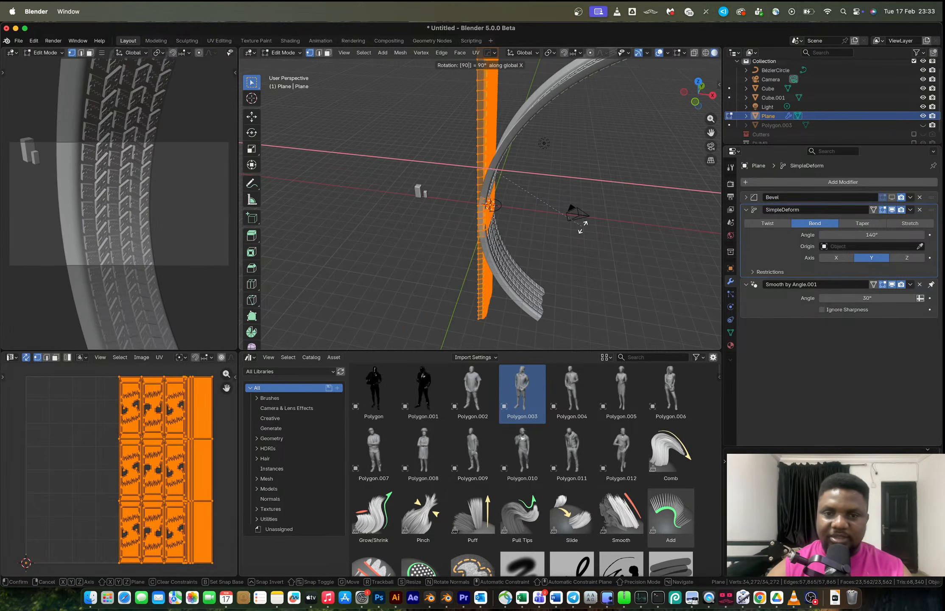
key(Return)
middle_drag(573, 220, 366, 214)
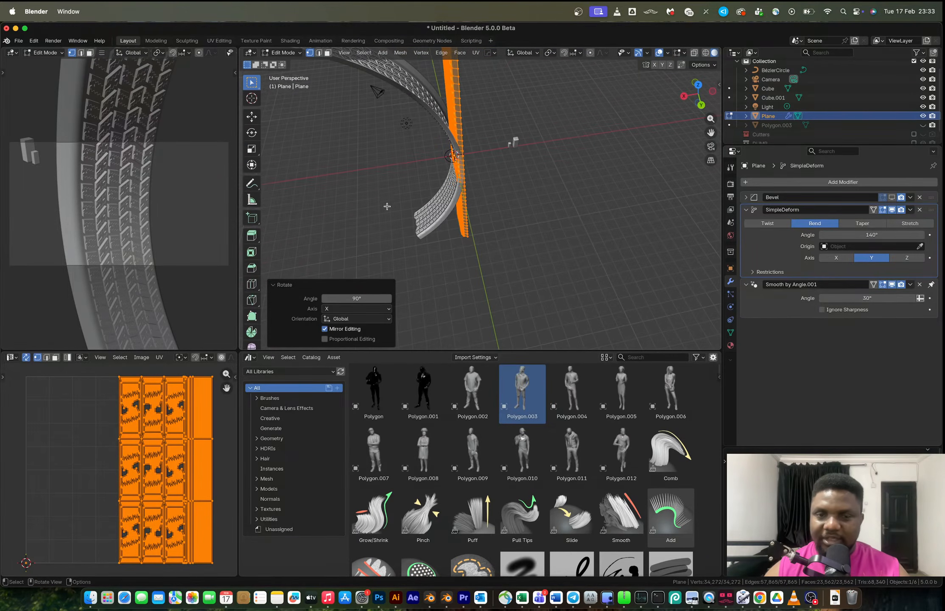
Set the Simple Deform bend angle to -360° to wrap the tread into a full ring.
drag(872, 234, 755, 234)
drag(878, 231, 838, 230)
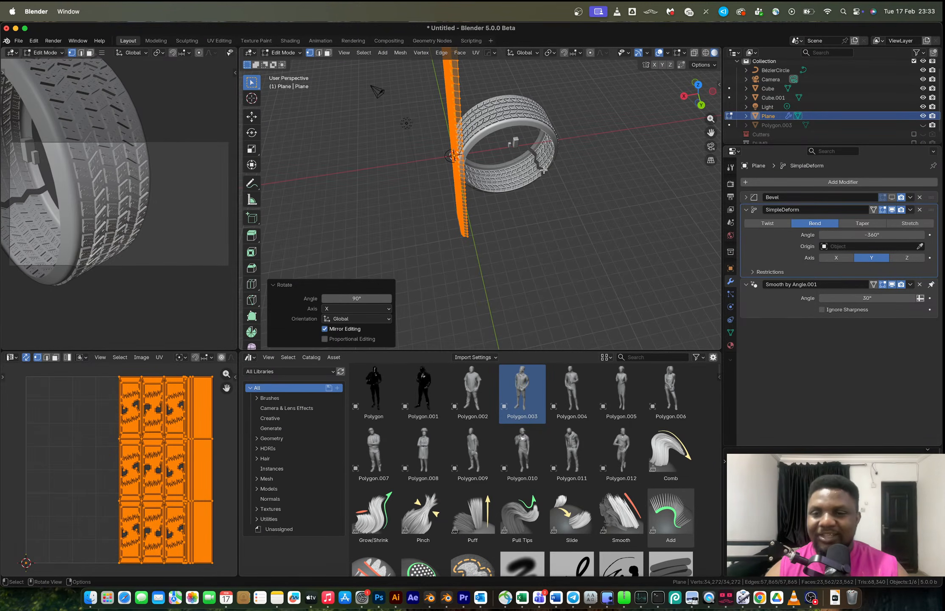
scroll(549, 161, up, 5)
mouse_move(550, 161)
shift+middle_down()
mouse_move(479, 185)
mouse_move(540, 182)
mouse_move(433, 158)
mouse_move(553, 161)
shift+middle_up()
scroll(468, 169, up, 3)
scroll(469, 169, up, 6)
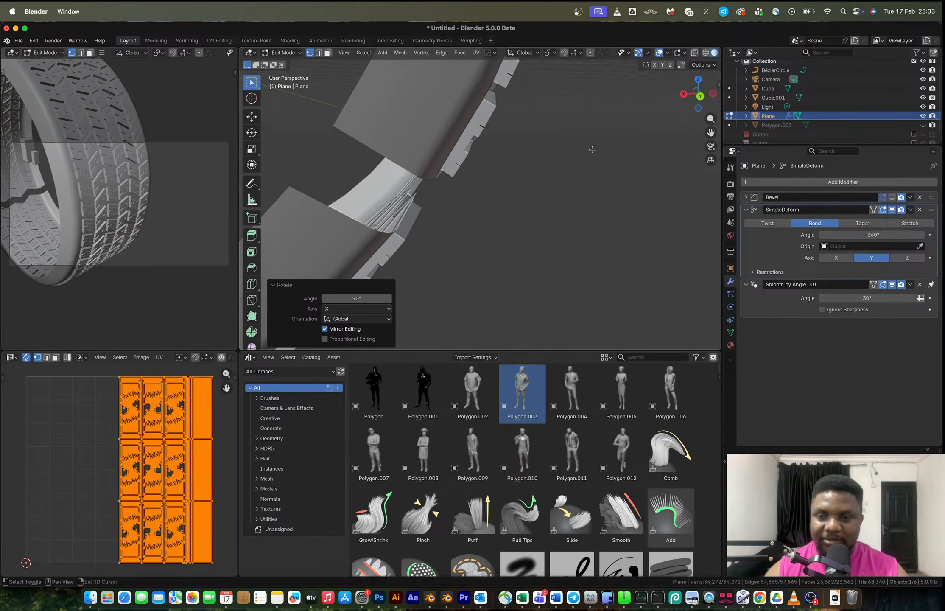
Scale the tread mesh uniformly to 0.805 in Edit Mode.
click(703, 100)
shift+middle_drag(471, 179, 553, 166)
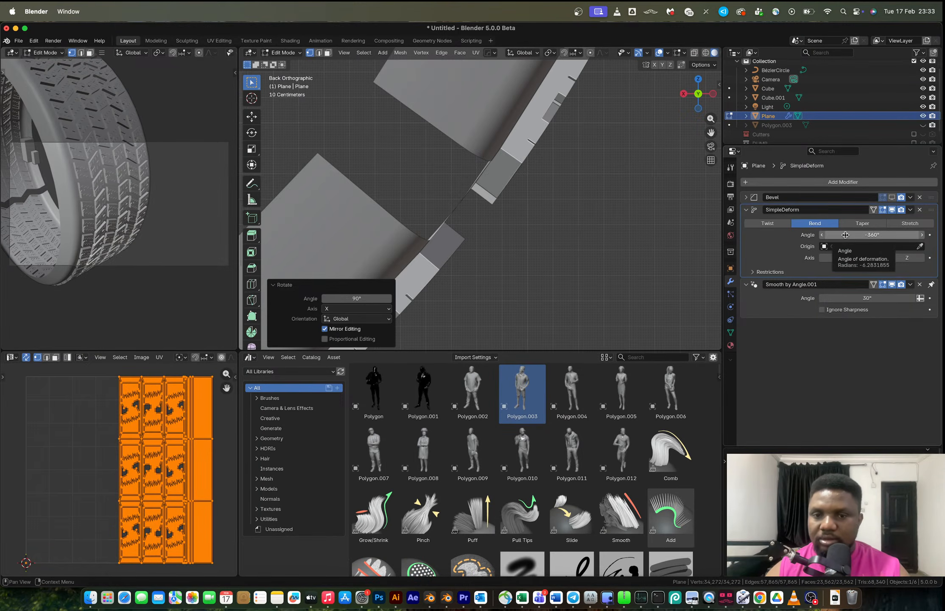
drag(846, 235, 845, 235)
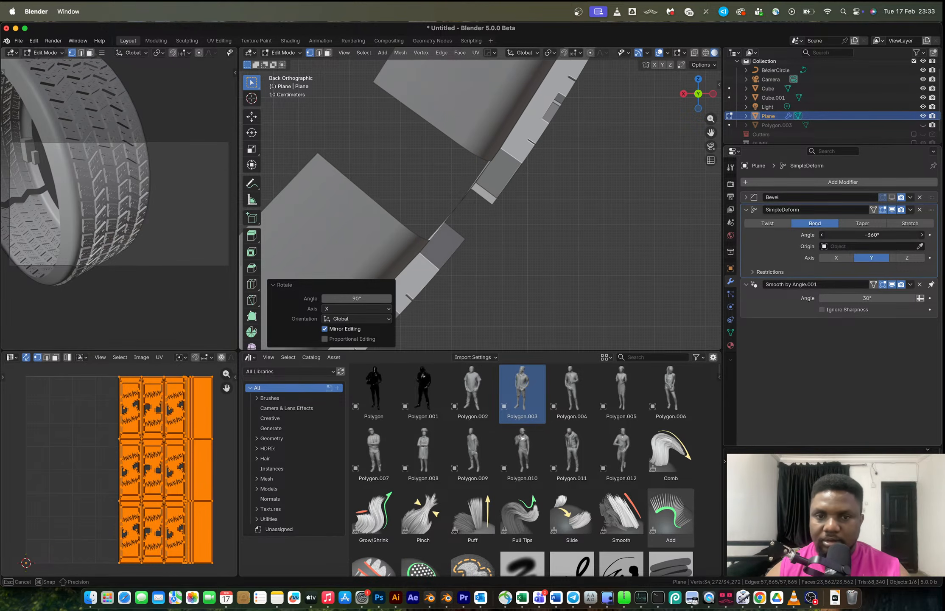
mouse_move(498, 222)
middle_down()
mouse_move(443, 217)
mouse_move(496, 211)
middle_up()
key(s)
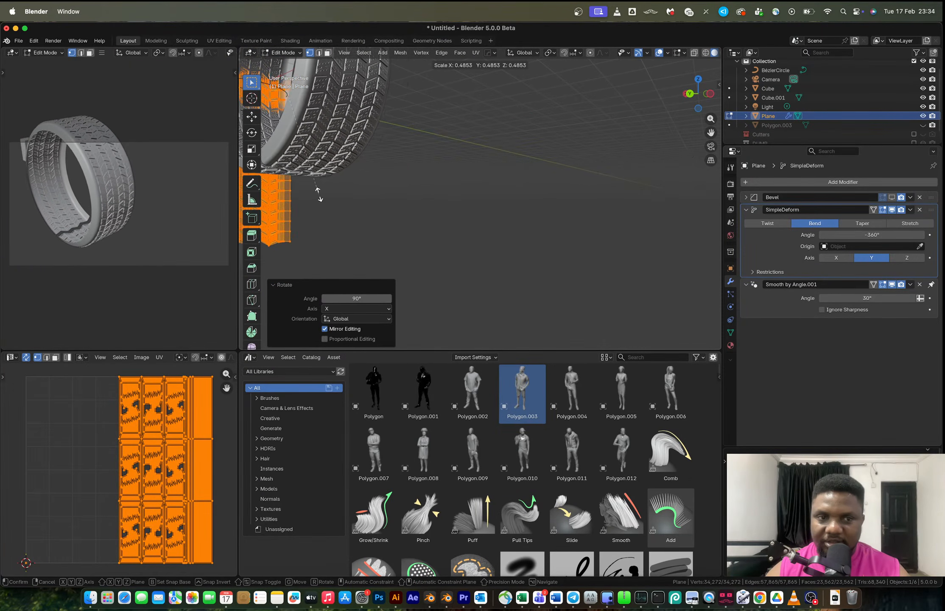
click(526, 227)
middle_drag(433, 209, 511, 205)
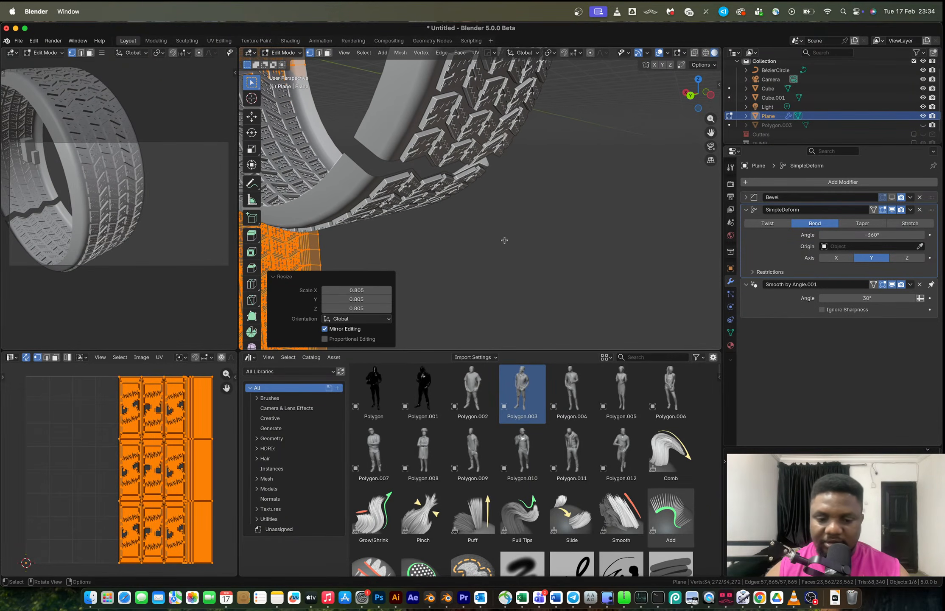
key(s)
key(y)
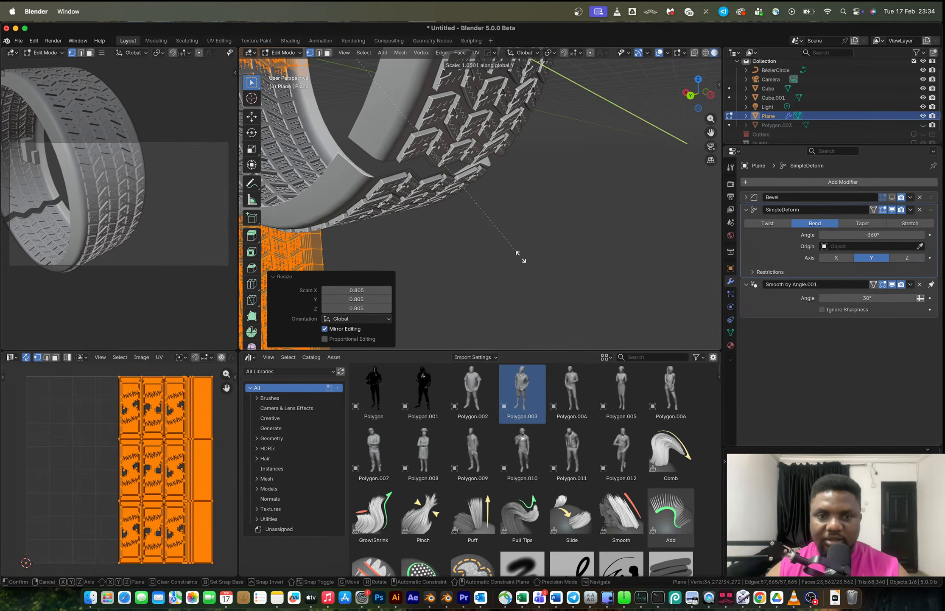
key(x)
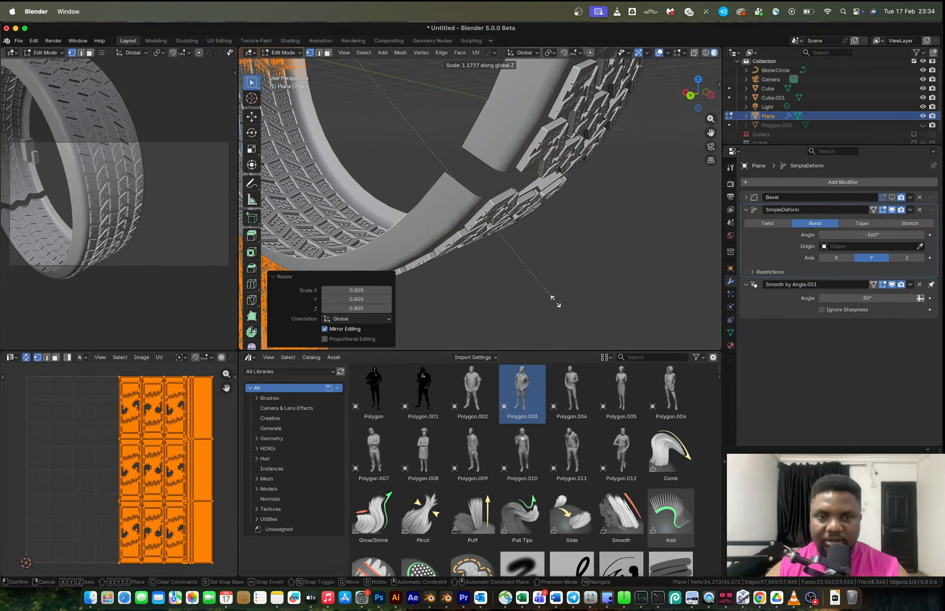
right_click(567, 313)
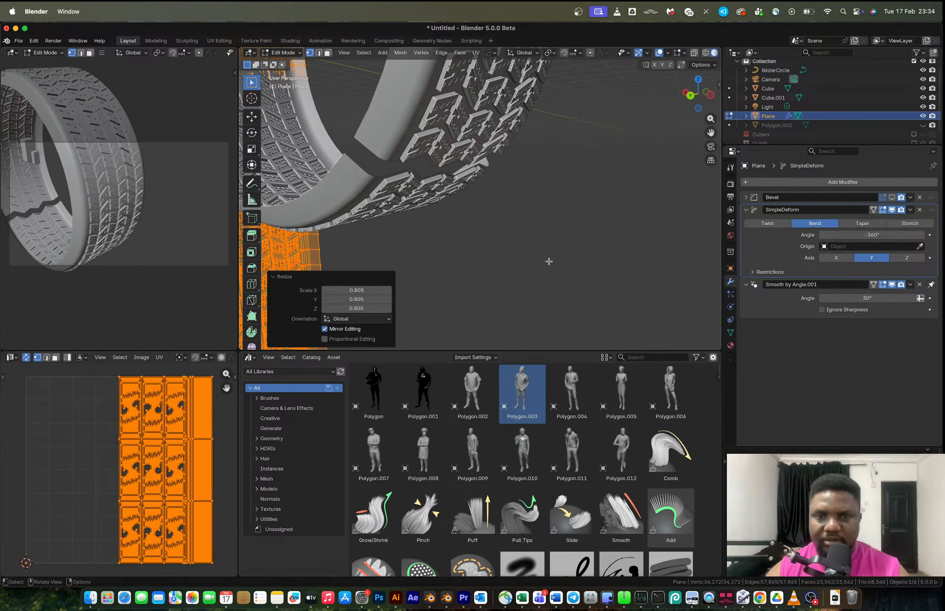
Frame the selected tire in the viewport and return to Edit Mode.
key(Tab)
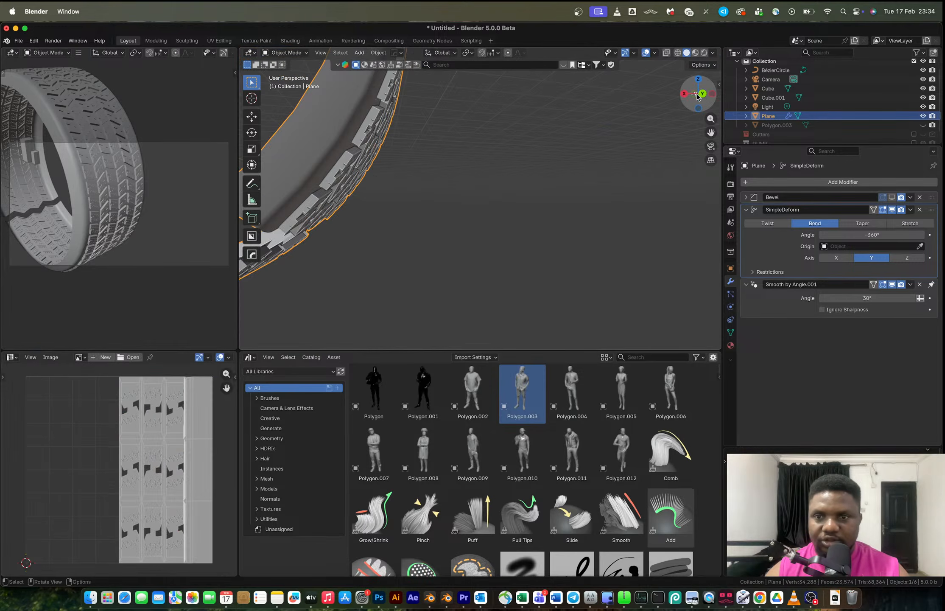
scroll(456, 227, down, 5)
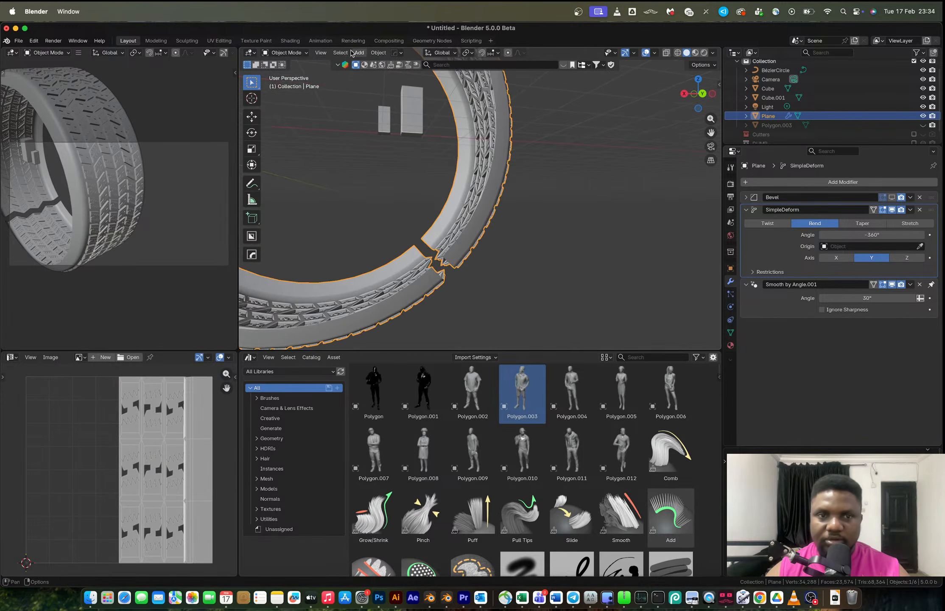
click(320, 53)
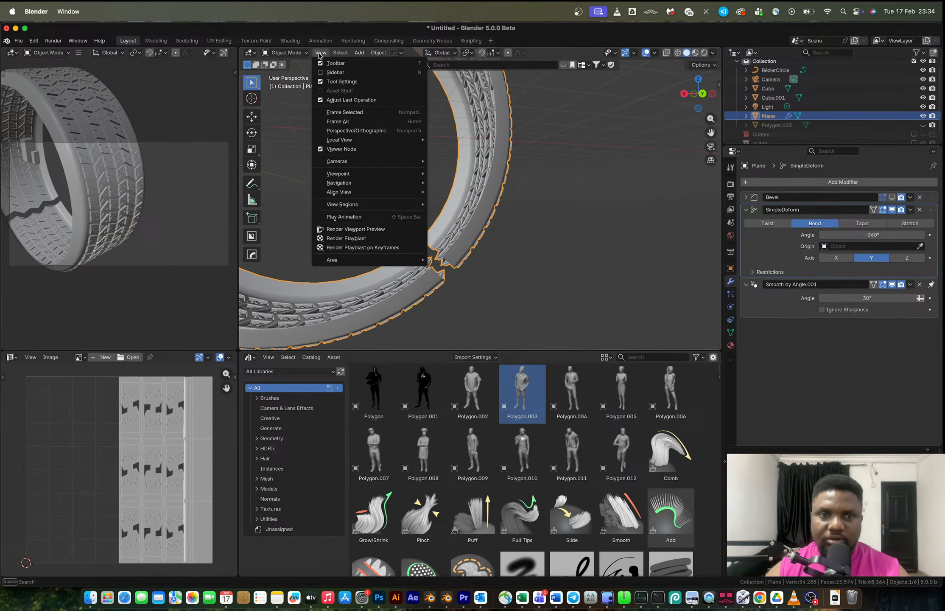
click(344, 112)
key(Tab)
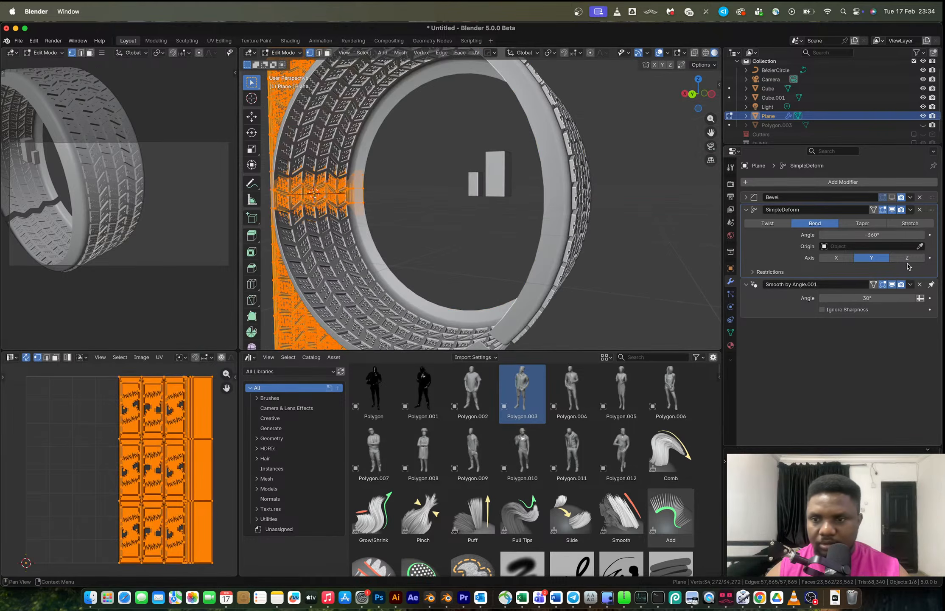
drag(874, 234, 873, 235)
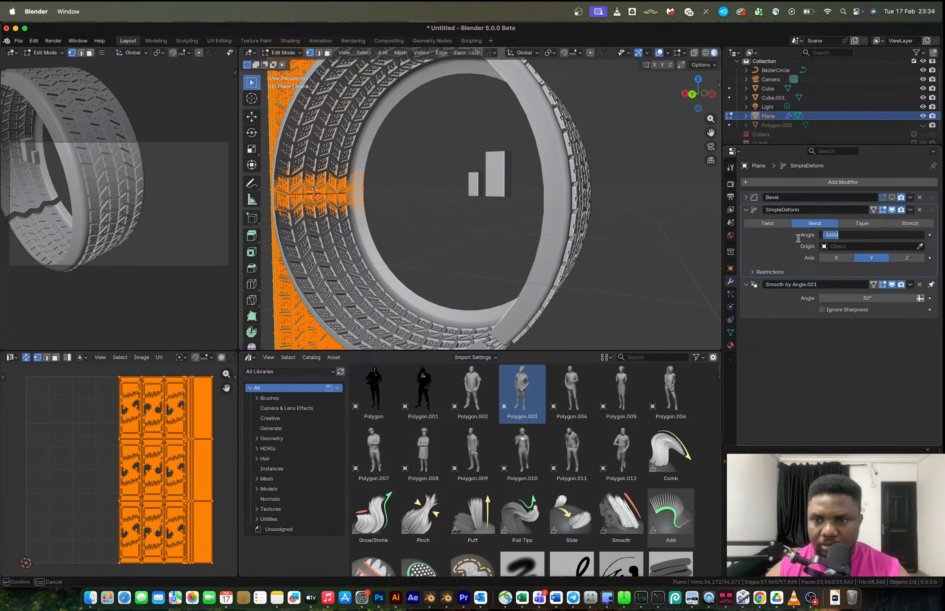
click(780, 243)
click(852, 235)
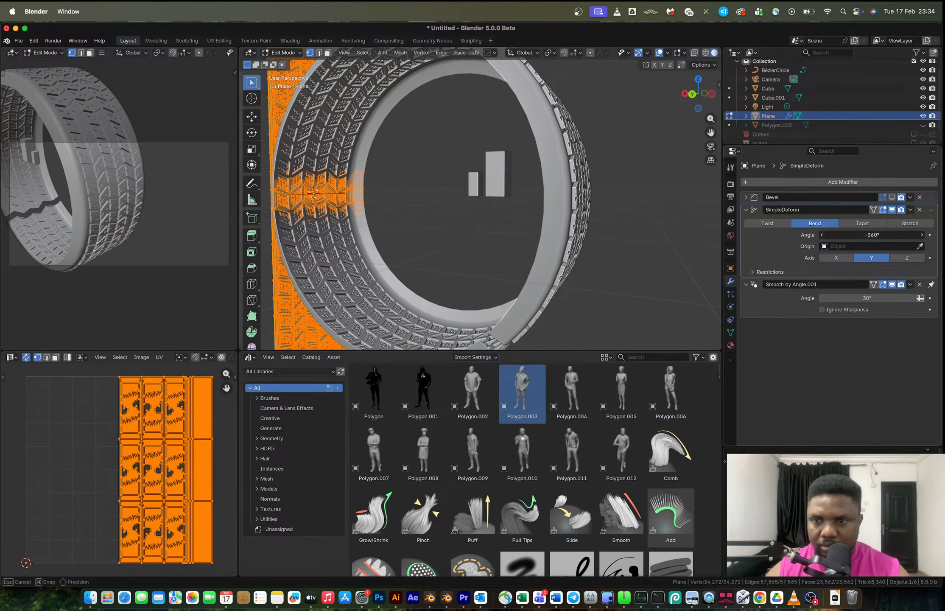
mouse_move(860, 234)
mouse_down()
mouse_move(868, 234)
mouse_move(860, 234)
mouse_up()
Move the tread mesh about 3.2 m along the X axis in Edit Mode.
scroll(527, 230, down, 6)
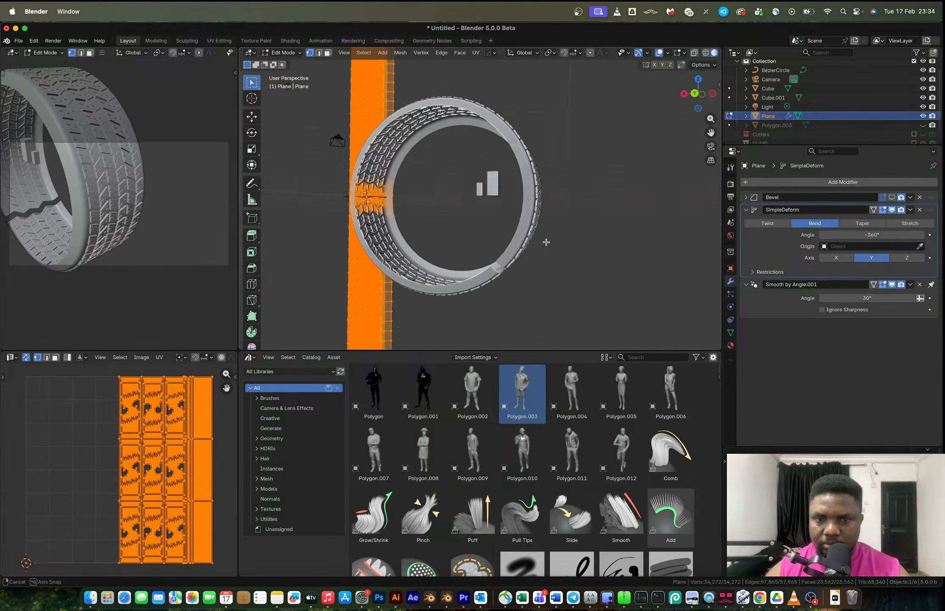
scroll(511, 253, up, 2)
shift+middle_drag(512, 253, 557, 188)
scroll(594, 188, up, 3)
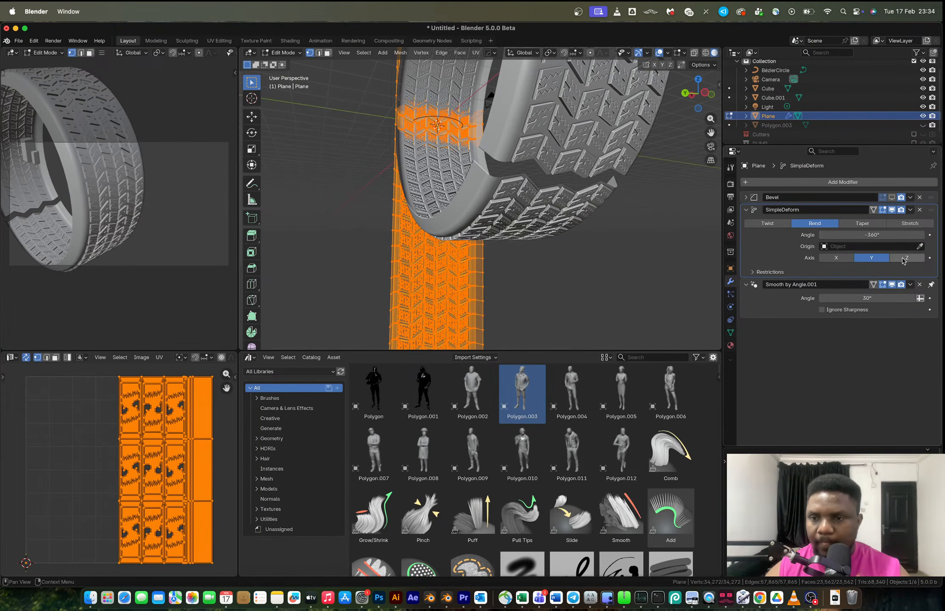
middle_drag(454, 182, 510, 205)
key(g)
key(x)
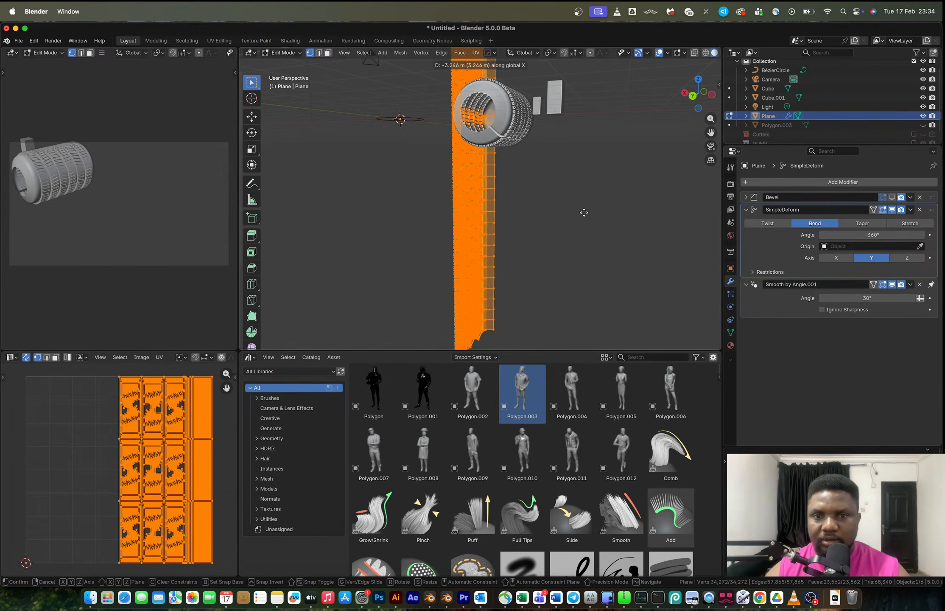
click(546, 201)
key(g)
key(x)
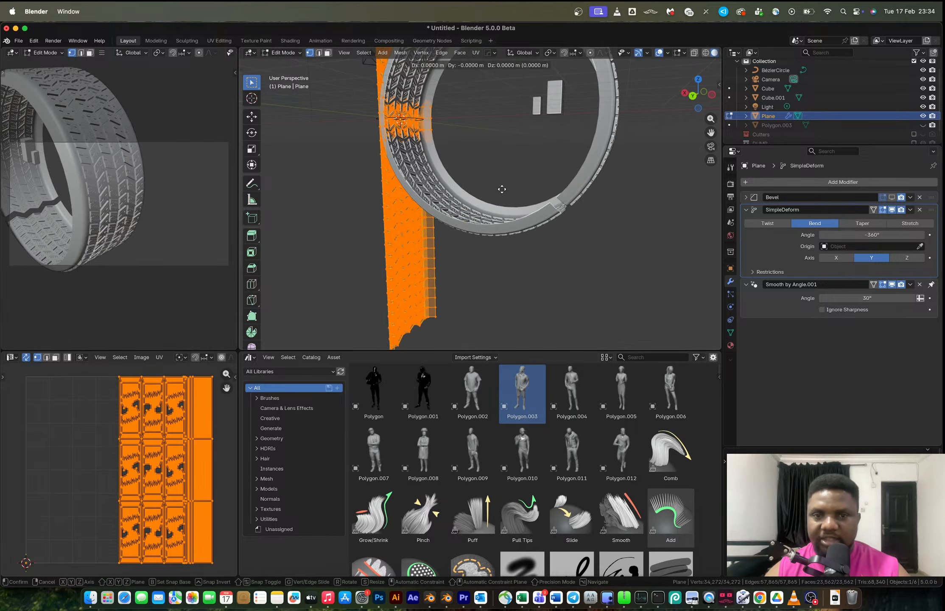
key(Escape)
Move the tread mesh about 2.1 m along the X axis.
key(g)
key(x)
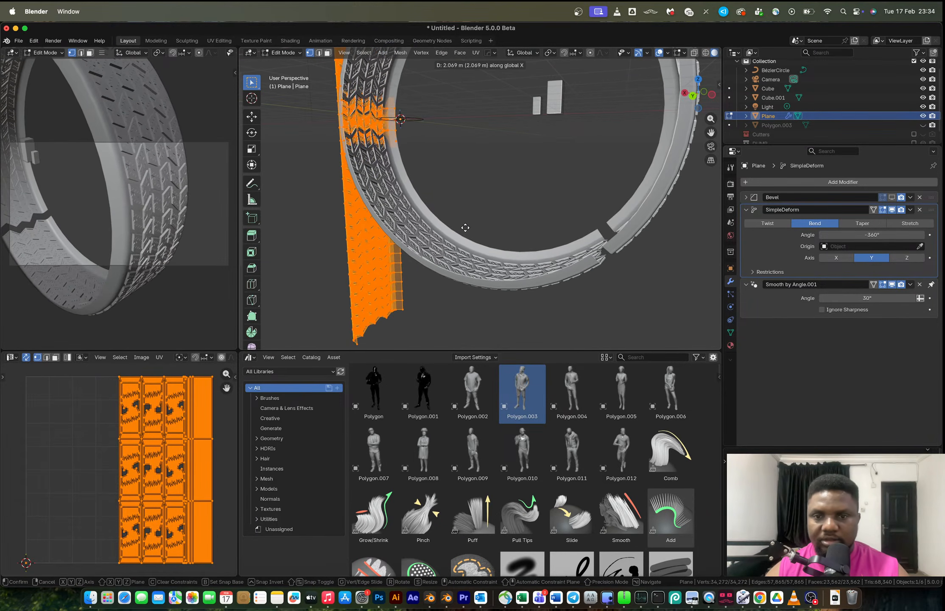
click(465, 228)
key(Tab)
key(ctrl+a)
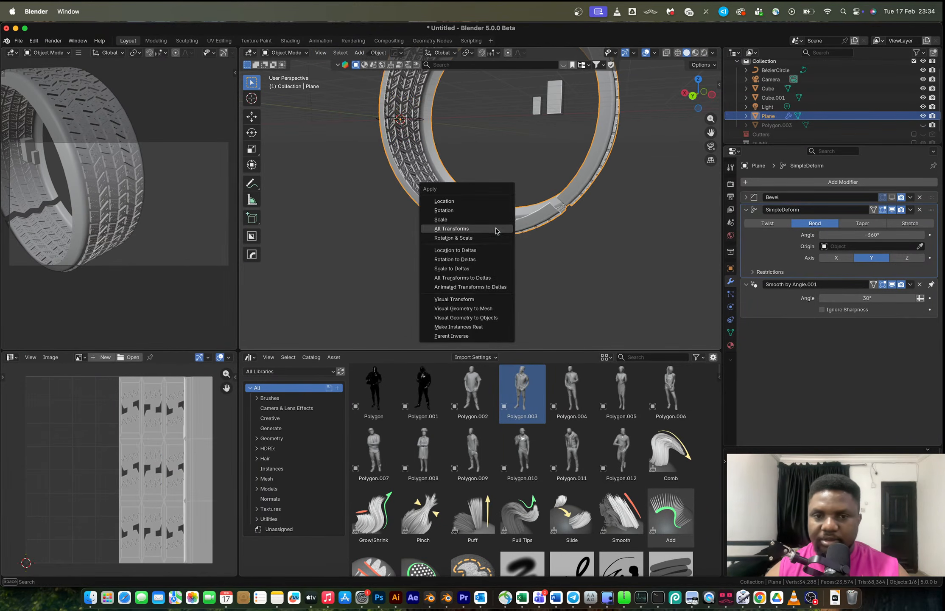
key(Tab)
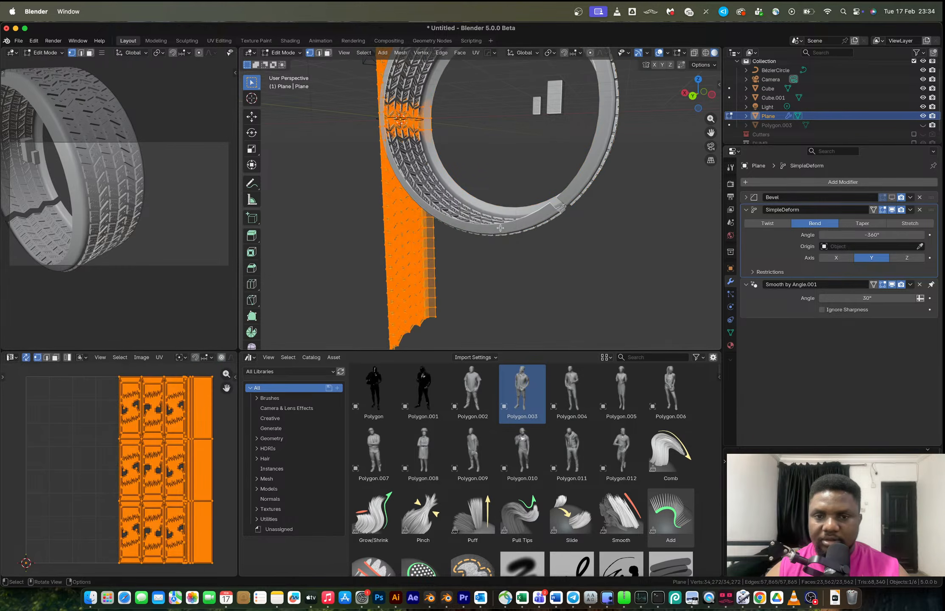
Nudge the tread mesh about 0.8 m along the X axis.
key(g)
key(x)
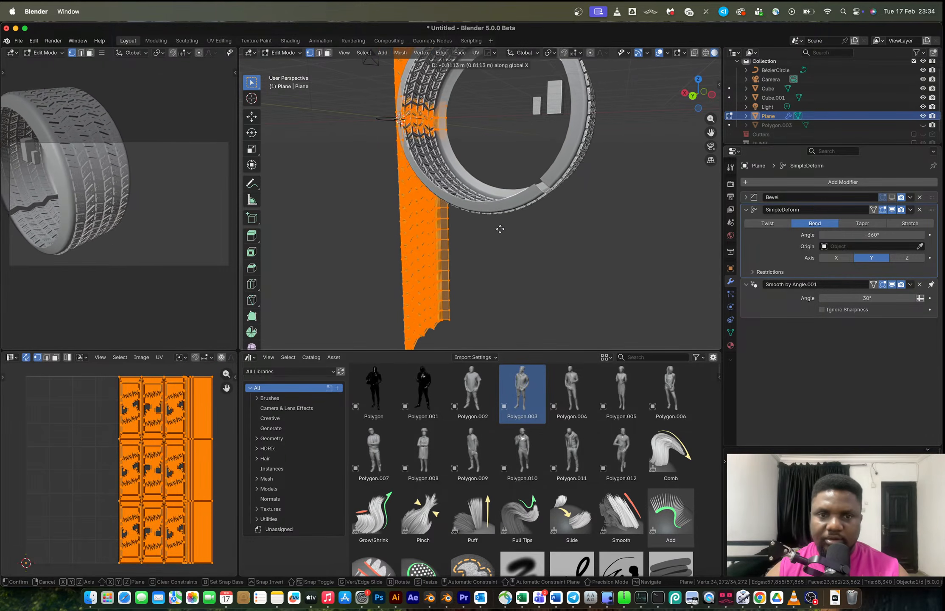
click(513, 232)
middle_drag(513, 232, 489, 232)
scroll(519, 250, down, 5)
key(g)
key(x)
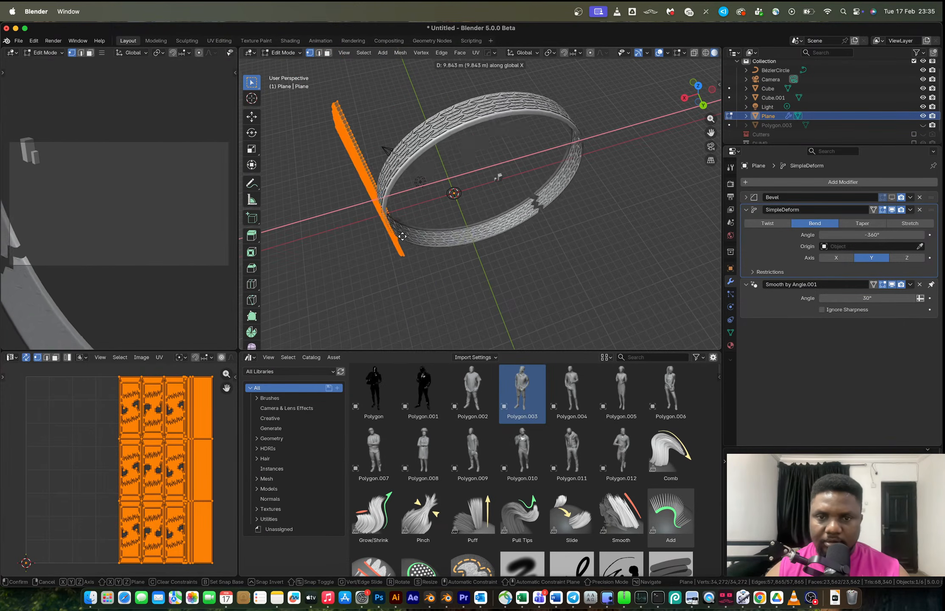
right_click(413, 229)
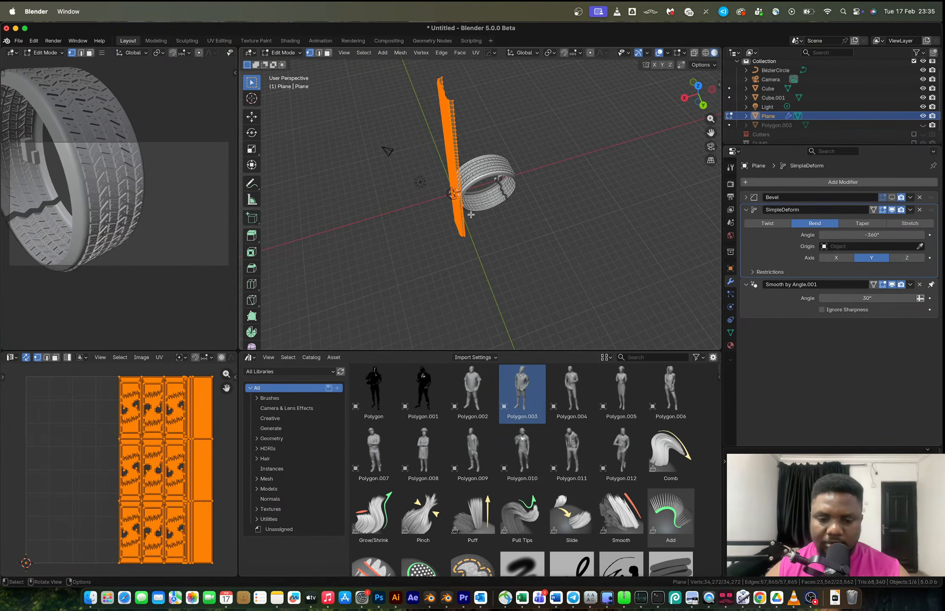
Move the tread mesh about 5.5 m along the Y axis.
key(g)
key(x)
key(y)
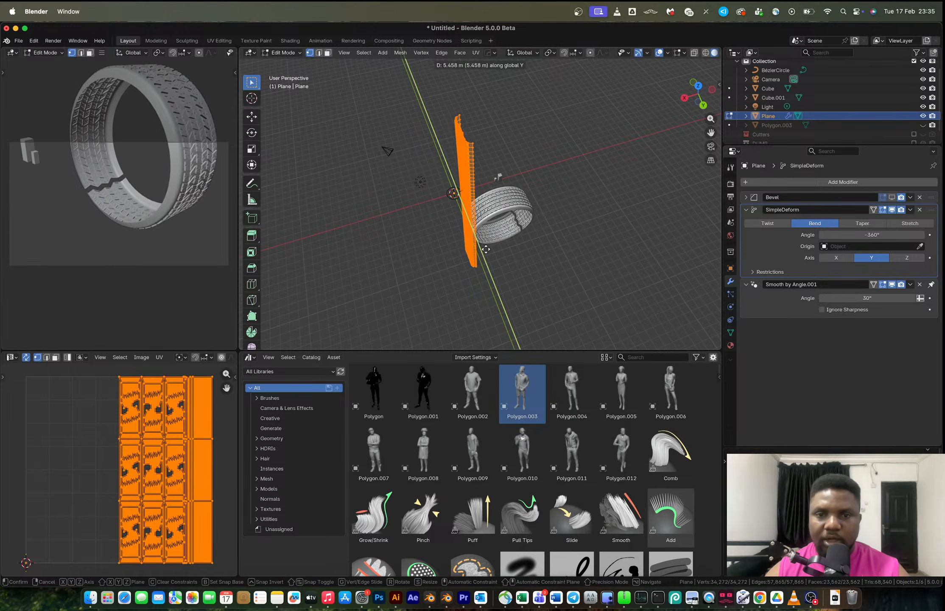
click(476, 226)
Move the tread mesh about 11.4 m along the Z axis and return to Object Mode.
key(g)
key(z)
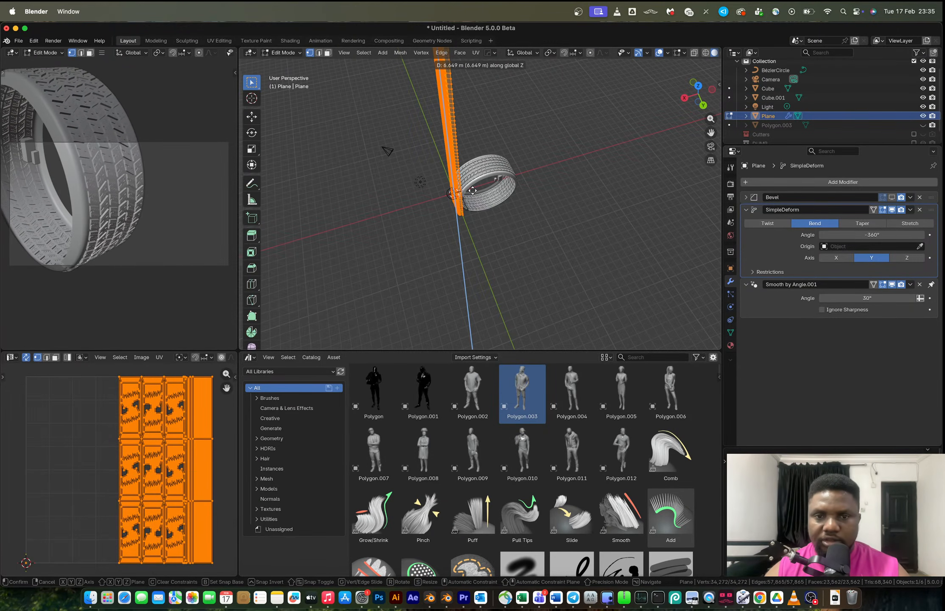
click(471, 158)
middle_drag(471, 157, 434, 204)
key(Tab)
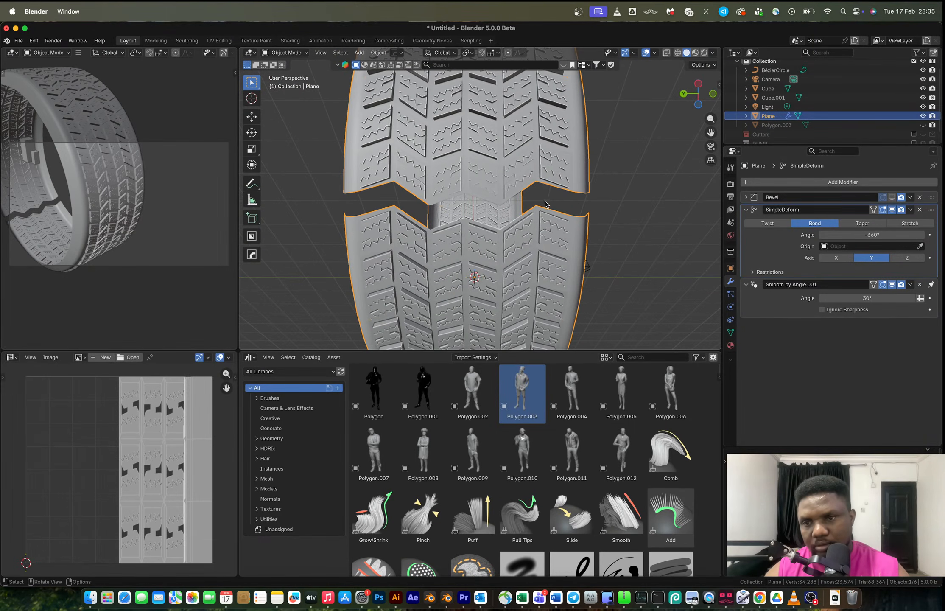
Set the Simple Deform bend angle to -365°.
click(860, 236)
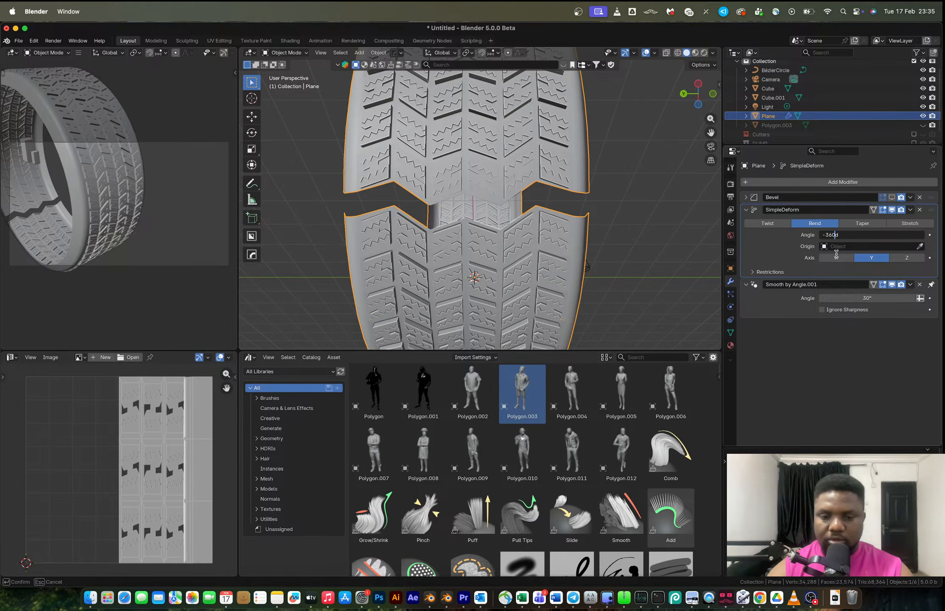
text(5)
key(Return)
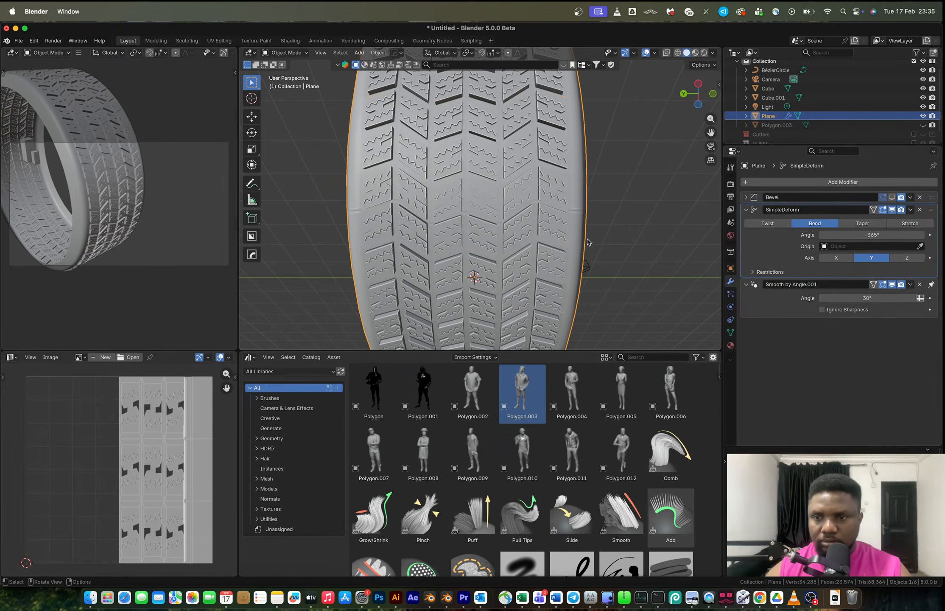
Tune the Simple Deform bend angle to -364° so the tread ends meet.
middle_drag(541, 236, 558, 247)
click(860, 235)
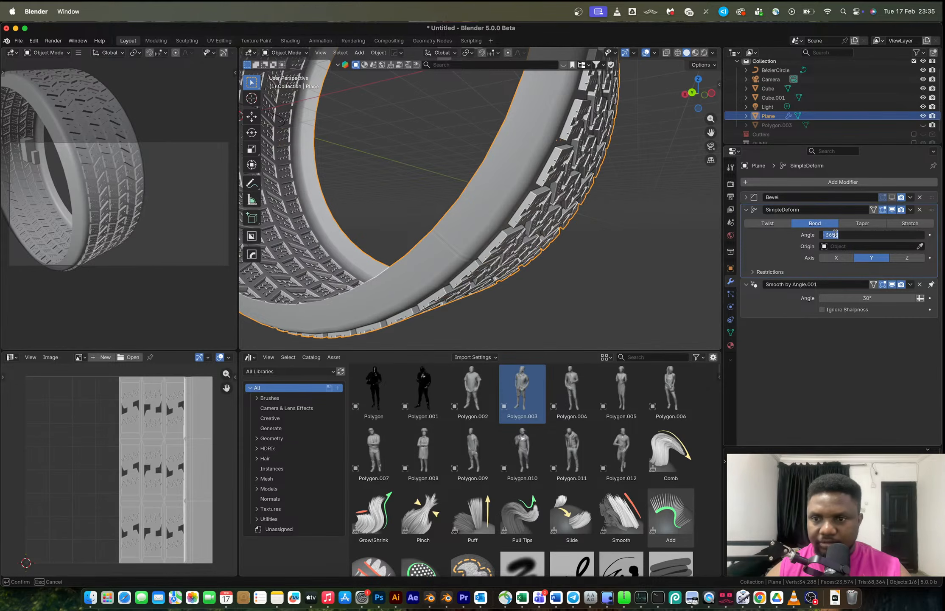
key(Return)
click(831, 289)
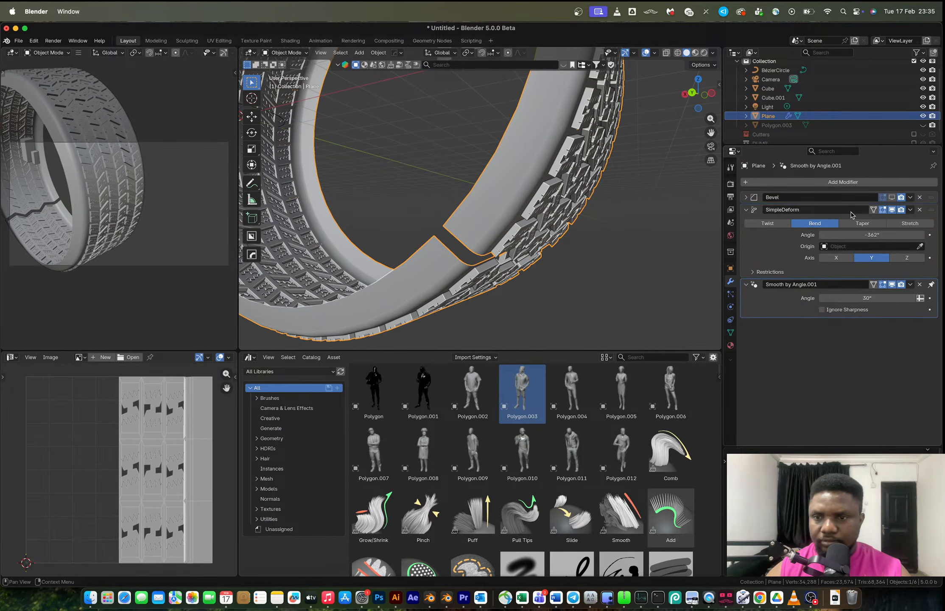
click(862, 235)
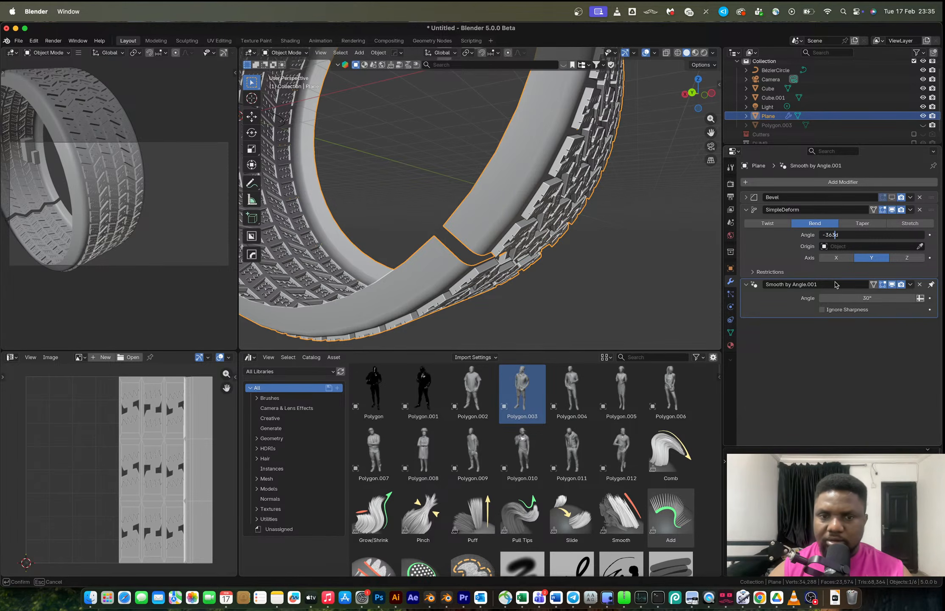
key(Return)
click(832, 234)
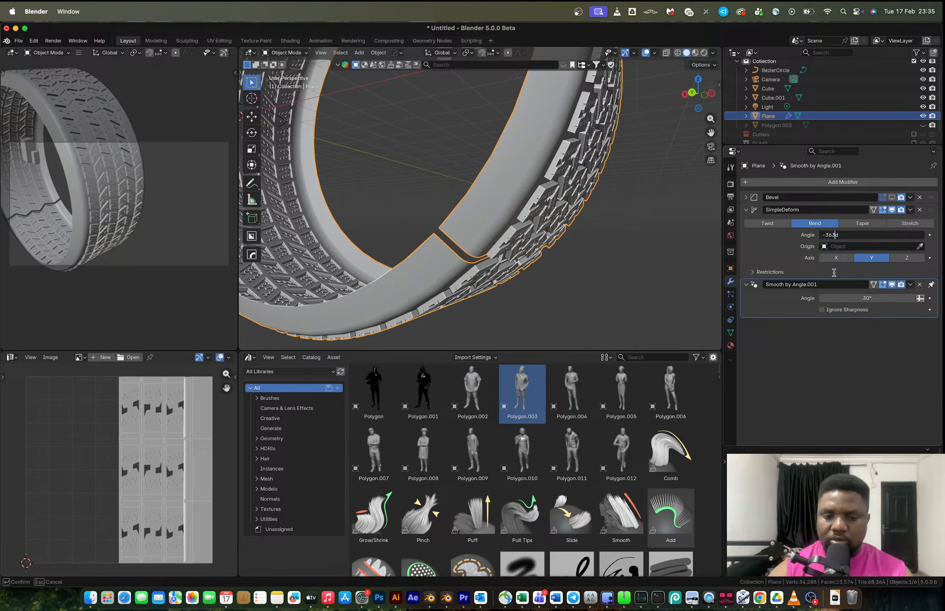
key(Return)
Fine-tune the bend angle to about -364.2° while inspecting the tread seam up close.
scroll(469, 265, up, 5)
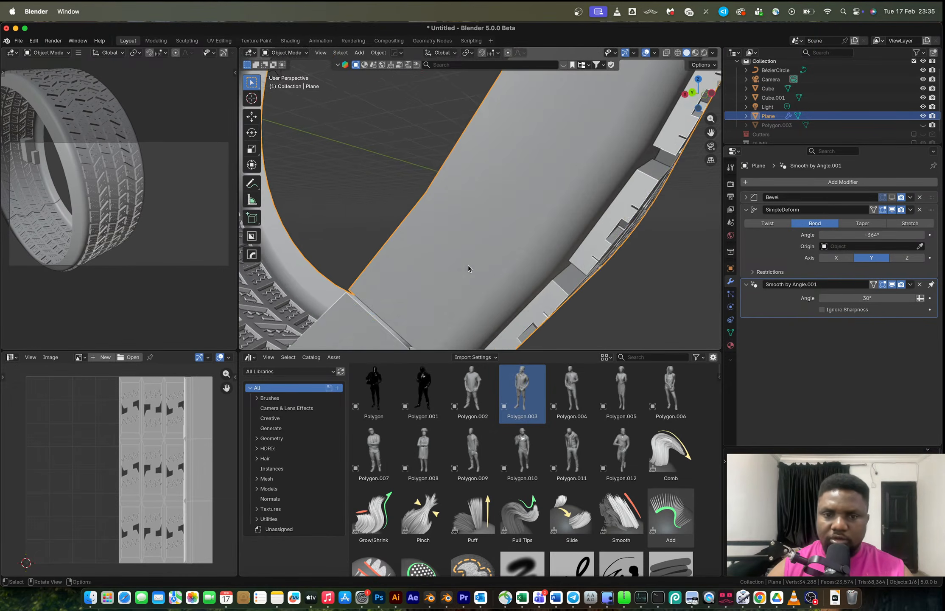
scroll(462, 188, up, 4)
scroll(493, 194, down, 4)
scroll(493, 194, up, 3)
mouse_move(493, 194)
shift+middle_down()
mouse_move(482, 190)
mouse_move(492, 183)
mouse_move(486, 174)
mouse_move(501, 177)
shift+middle_up()
click(868, 235)
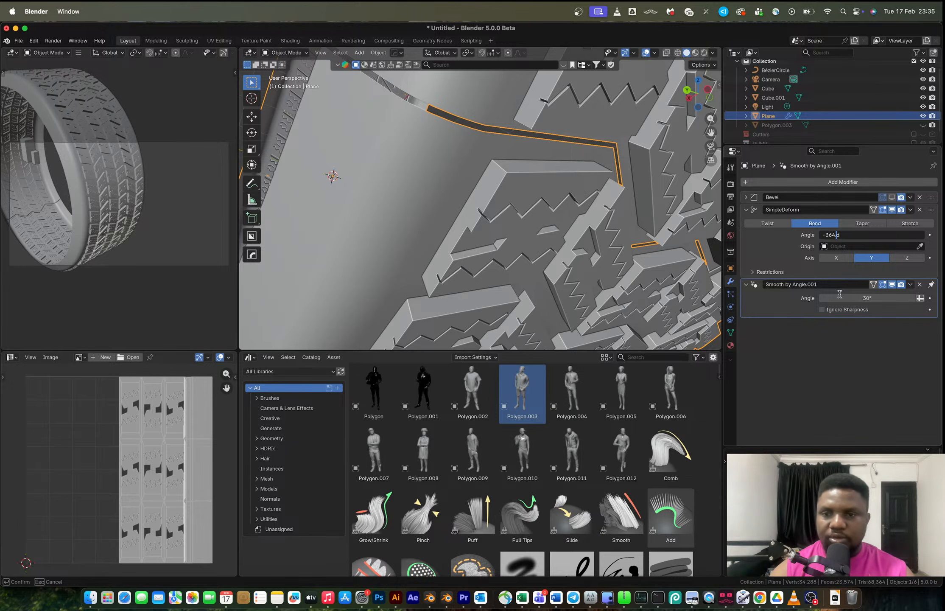
key(Return)
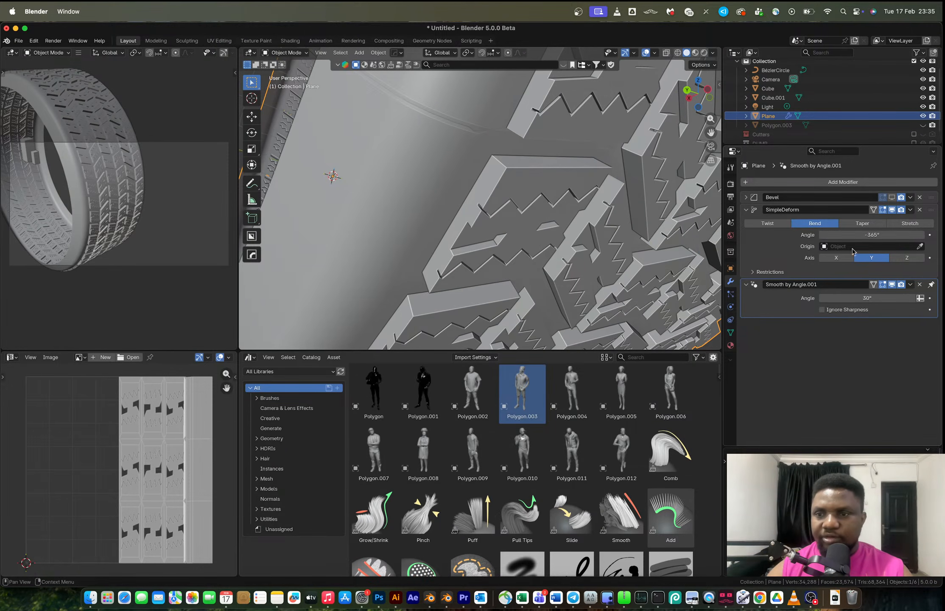
click(839, 235)
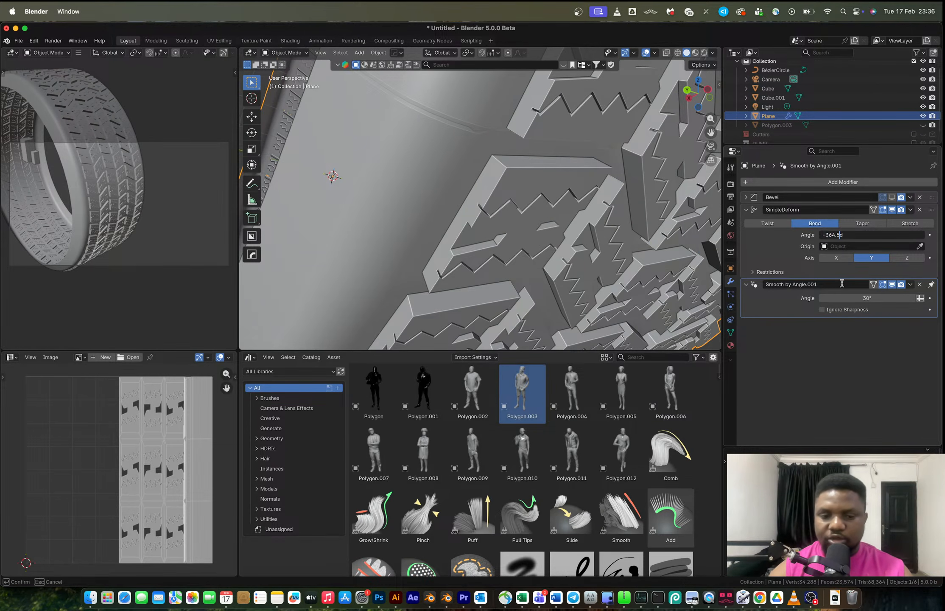
key(Return)
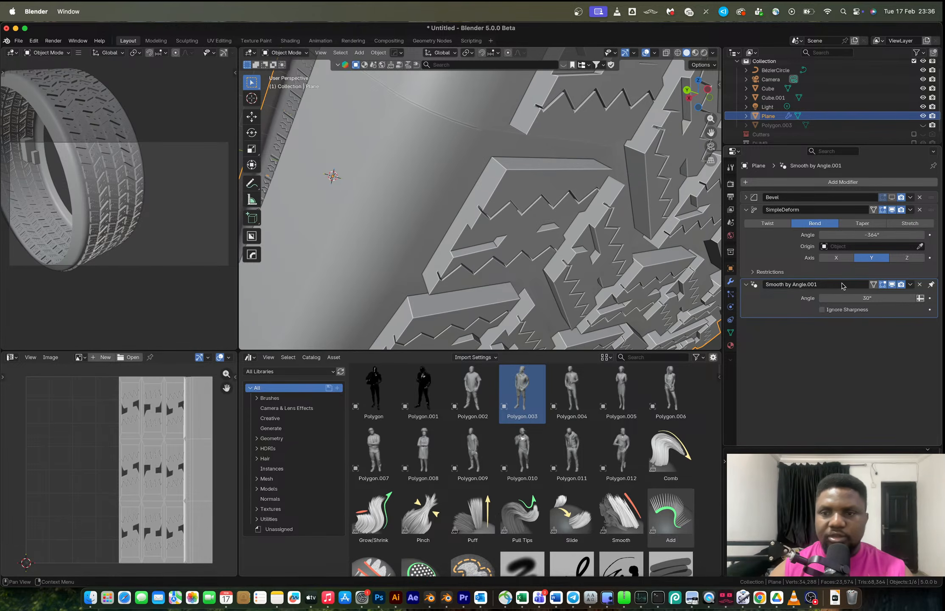
click(852, 235)
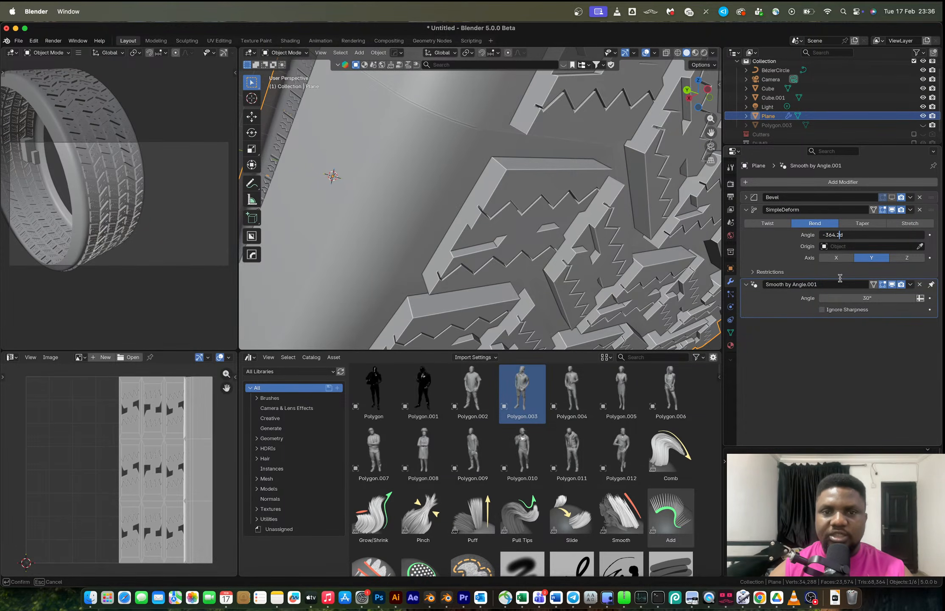
key(Return)
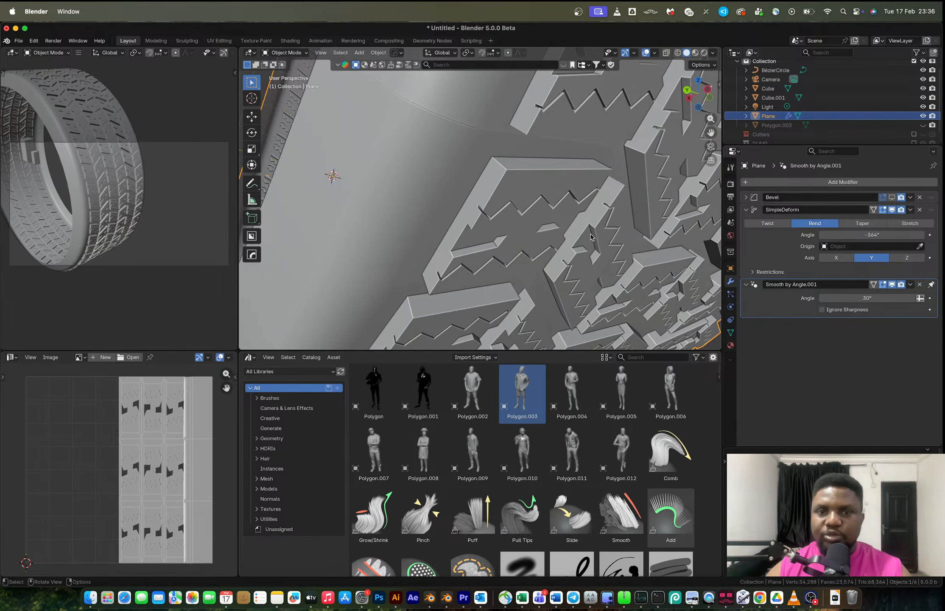
Apply the Simple Deform modifier to the tire.
ctrl+scroll(572, 224, down, 10)
scroll(572, 224, right, 5)
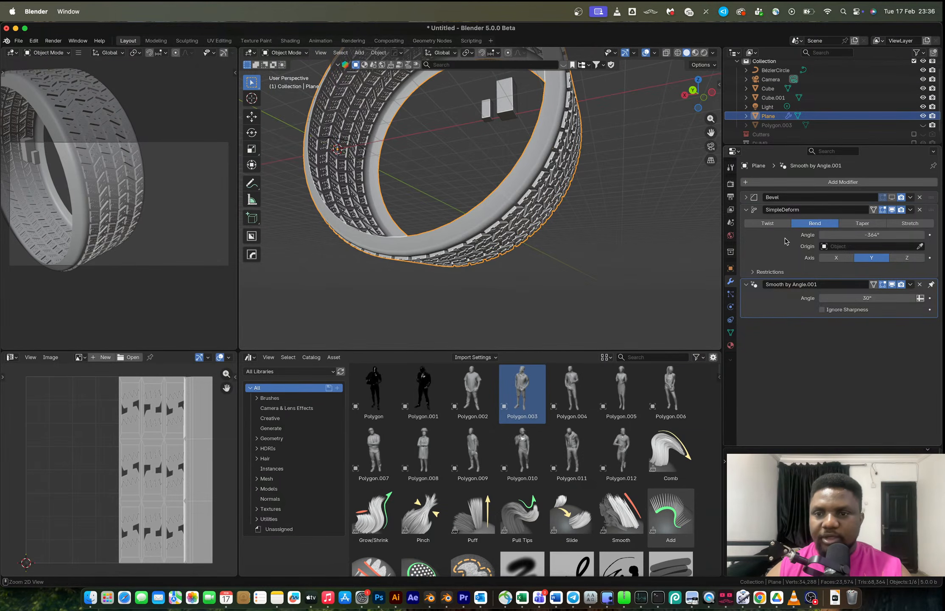
key(ctrl+a)
Merge the tire's vertices by distance in Edit Mode and switch to edge selection.
key(Tab)
key(m)
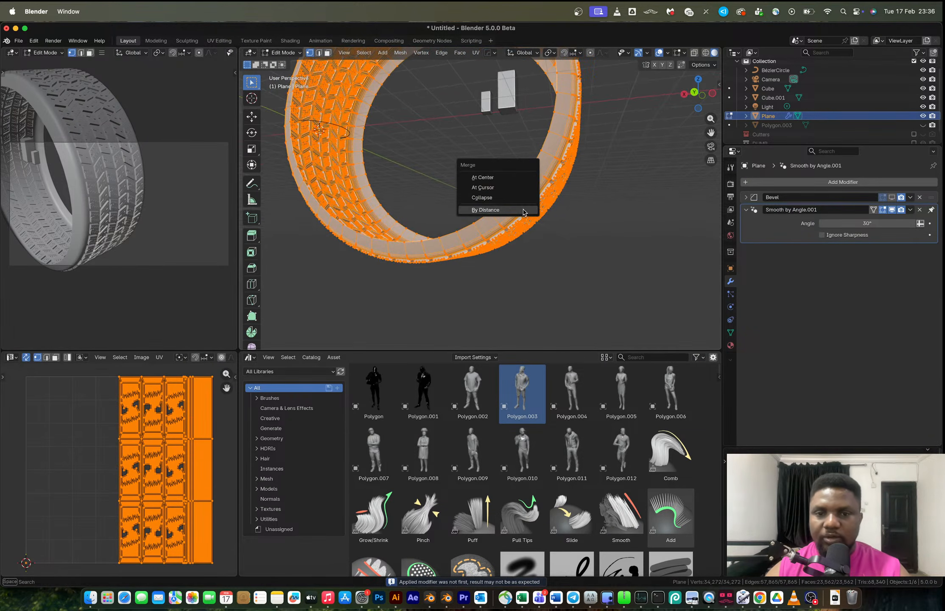
click(524, 210)
key(2)
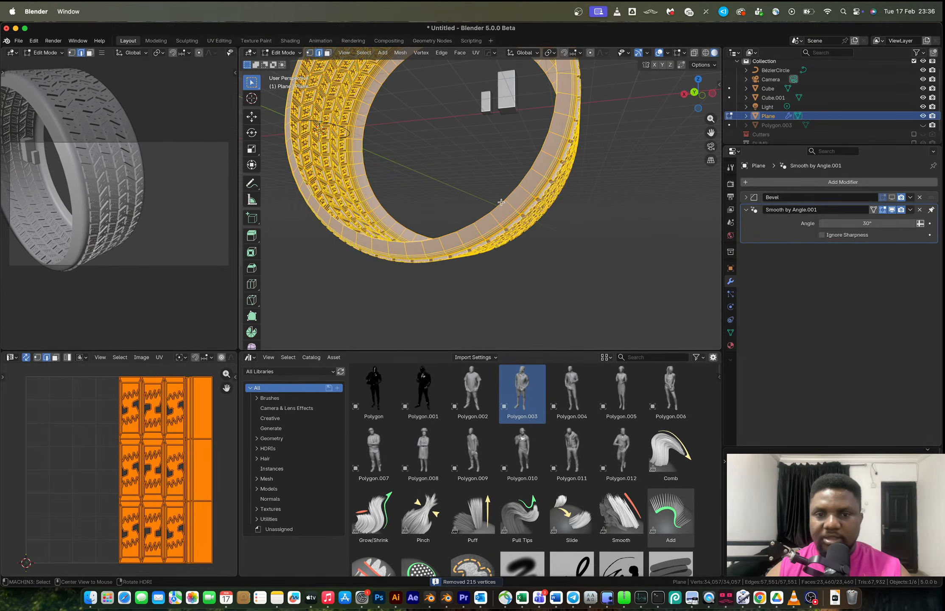
Return to Object Mode and snap the tire to the 3D cursor.
alt+click(507, 202)
scroll(520, 214, down, 3)
middle_drag(526, 207, 592, 211)
alt+shift+click(526, 195)
key(Tab)
right_click(592, 211)
mouse_move(598, 211)
click(646, 221)
key(shift+s)
click(633, 156)
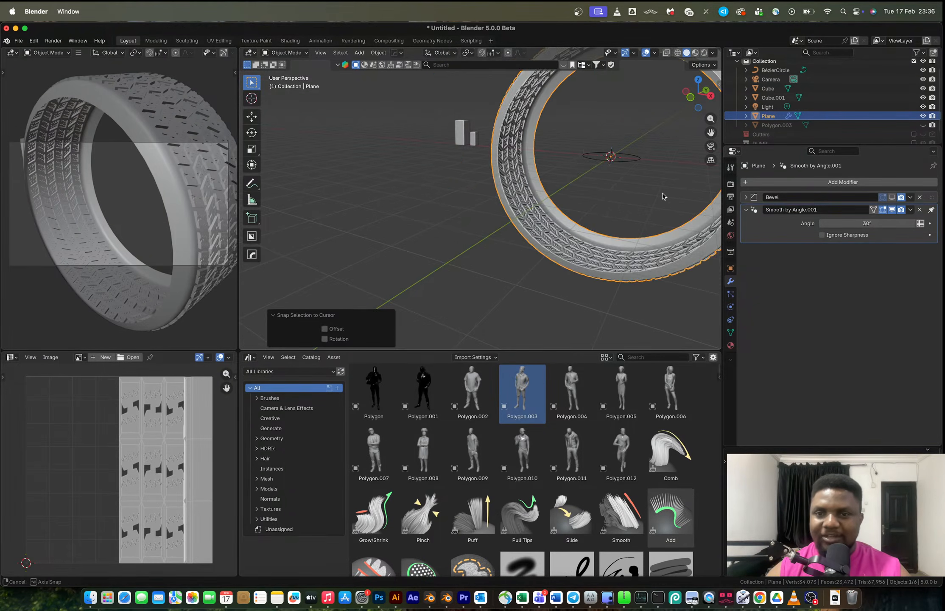
Scale the tire down uniformly to 0.14.
middle_drag(664, 193, 510, 210)
key(s)
click(379, 180)
mouse_move(455, 181)
middle_down()
mouse_move(561, 155)
mouse_move(441, 181)
middle_up()
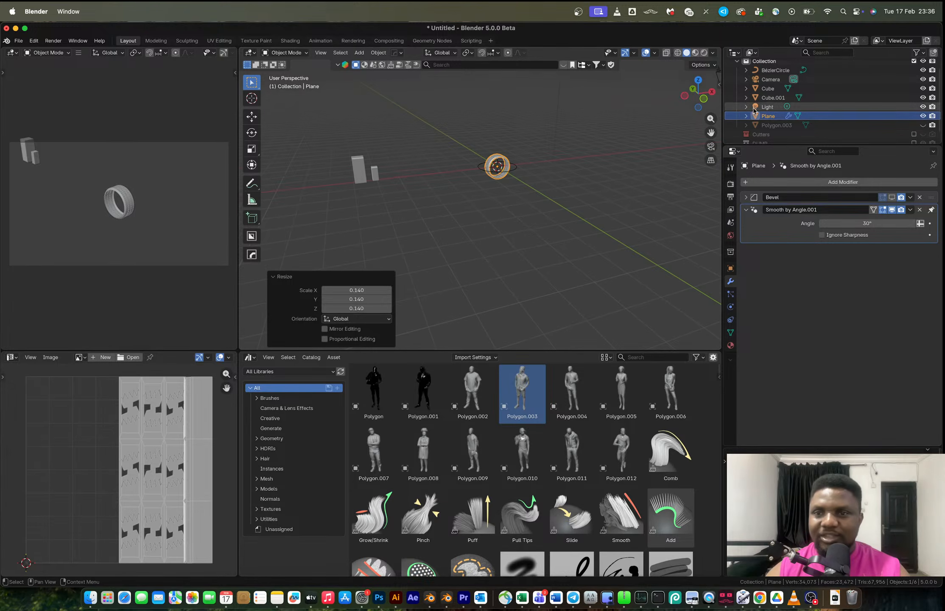
Frame the scaled tire in the viewport.
scroll(804, 116, up, 1)
key(KP_Decimal)
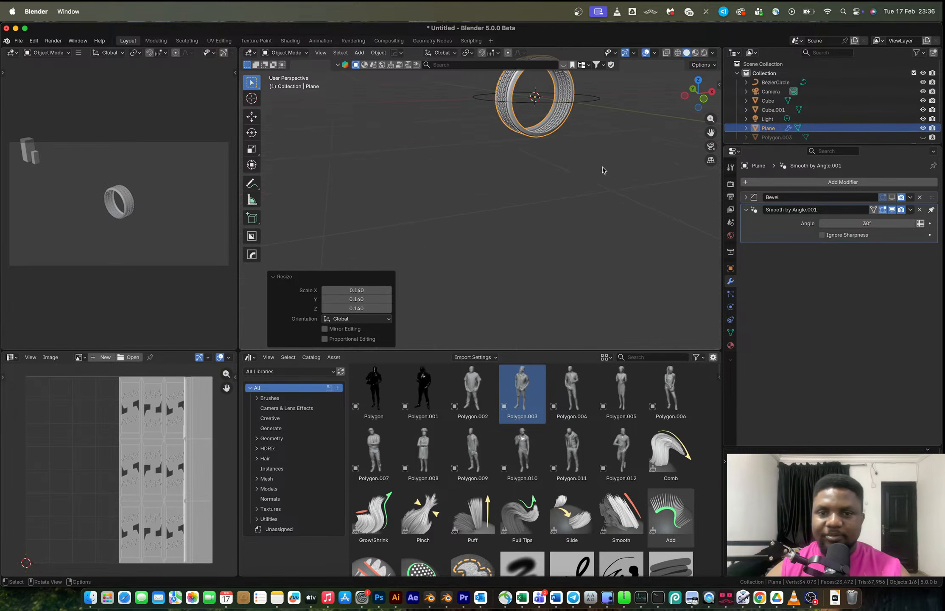
scroll(568, 242, up, 5)
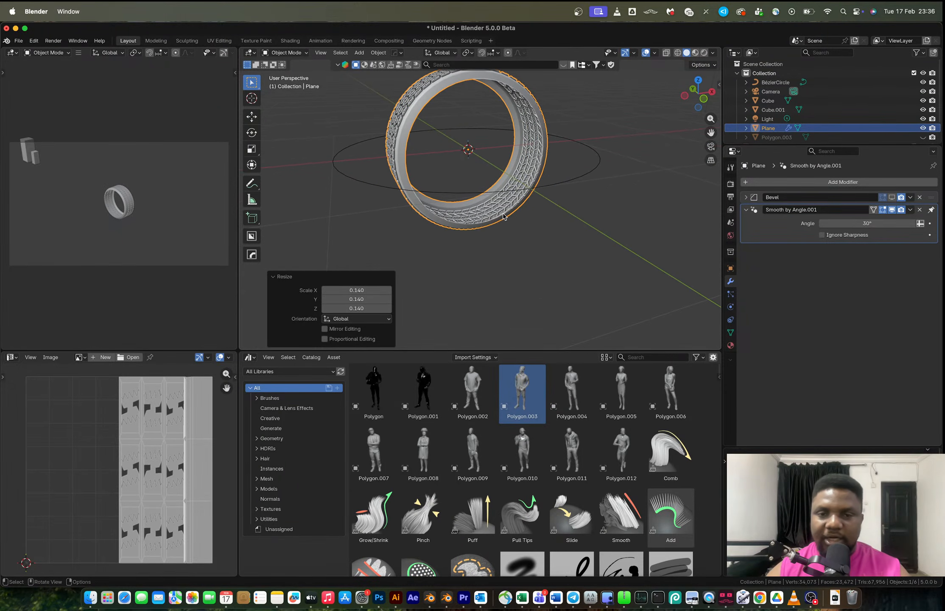
Scale the tire down uniformly to 0.726.
key(s)
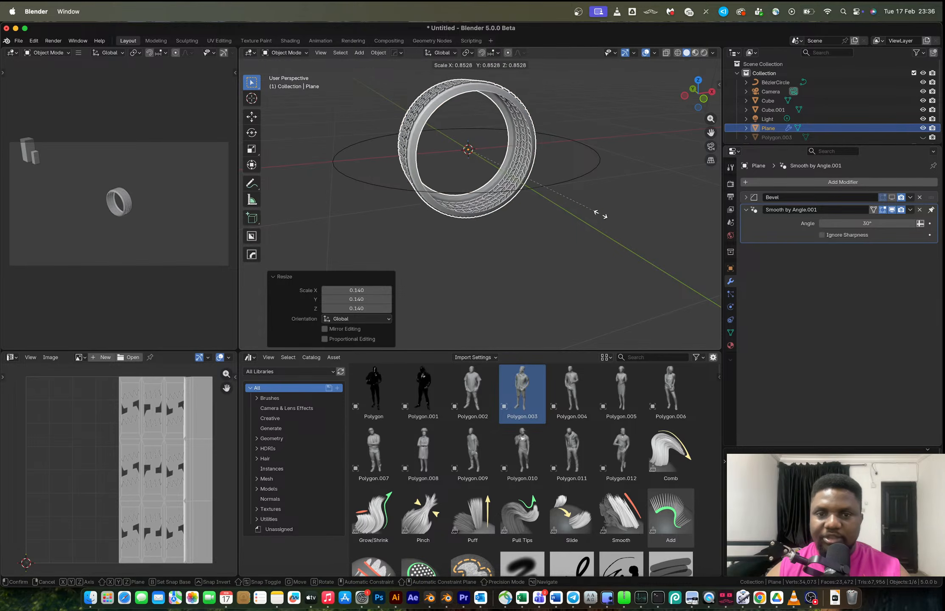
click(578, 213)
scroll(513, 205, down, 4)
scroll(373, 183, down, 4)
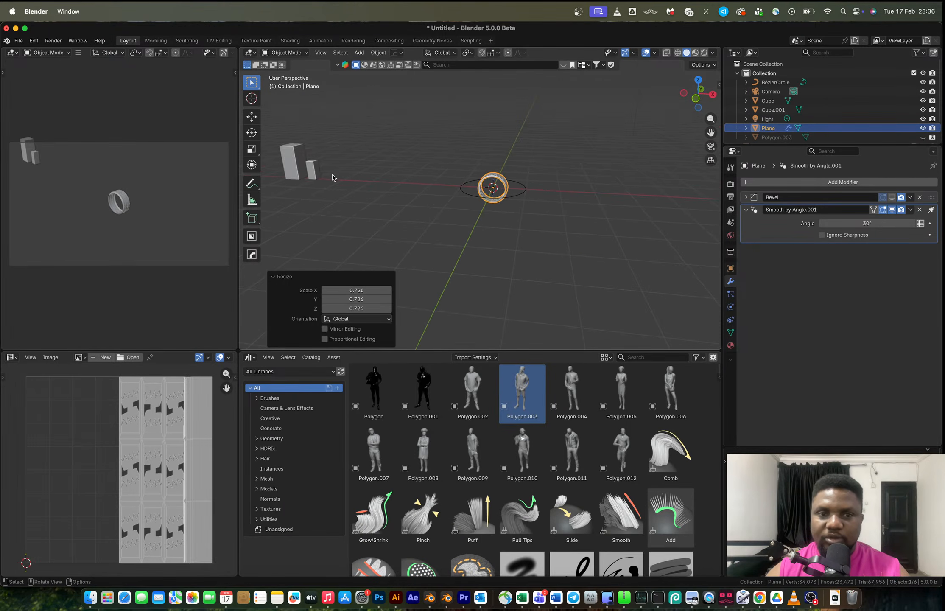
Select the cube and move it along the X axis about 4.9 m.
click(314, 171)
key(g)
key(x)
click(445, 174)
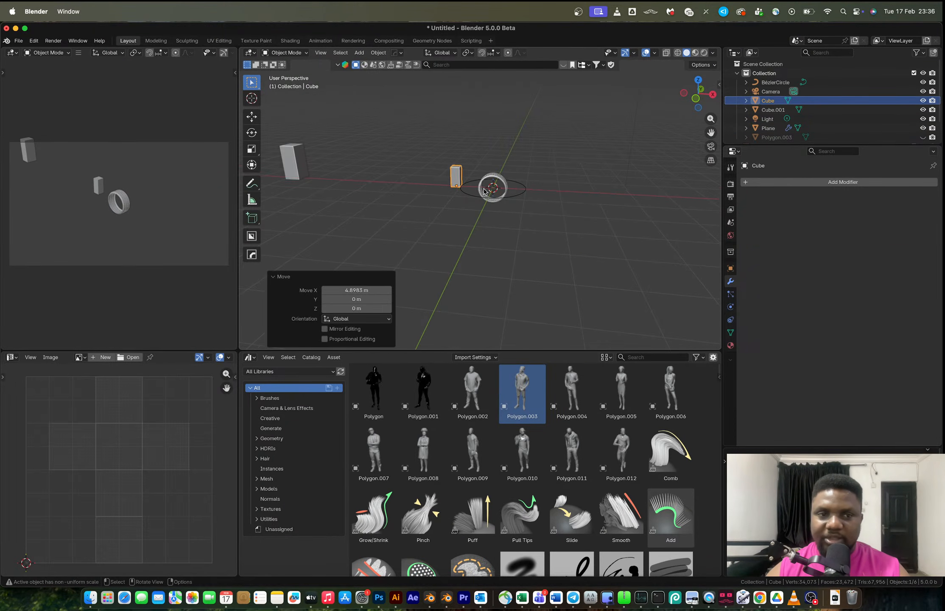
Select the tire and, in front orthographic view, scale it uniformly to 0.818.
scroll(520, 237, up, 4)
click(520, 238)
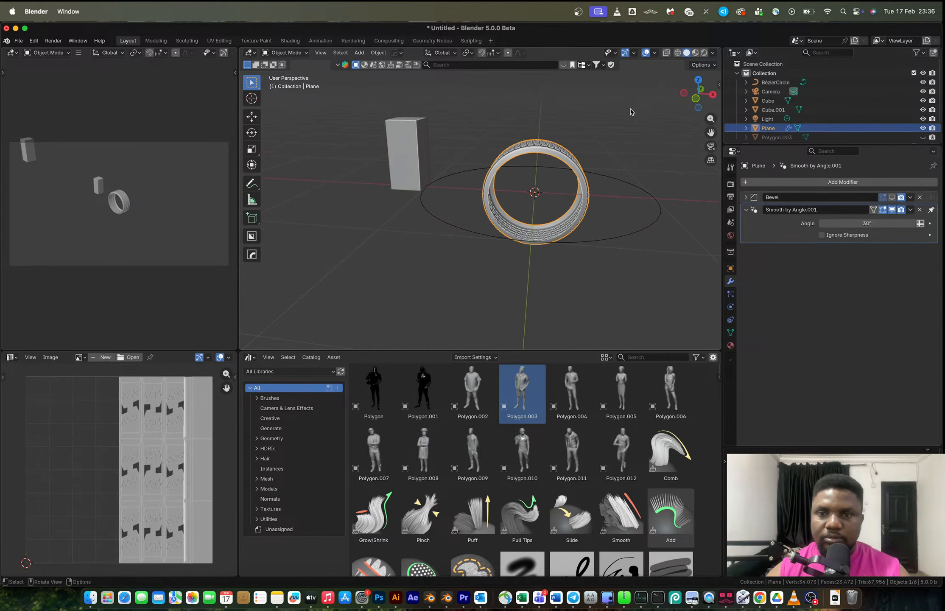
click(695, 99)
scroll(608, 229, up, 3)
scroll(606, 229, down, 3)
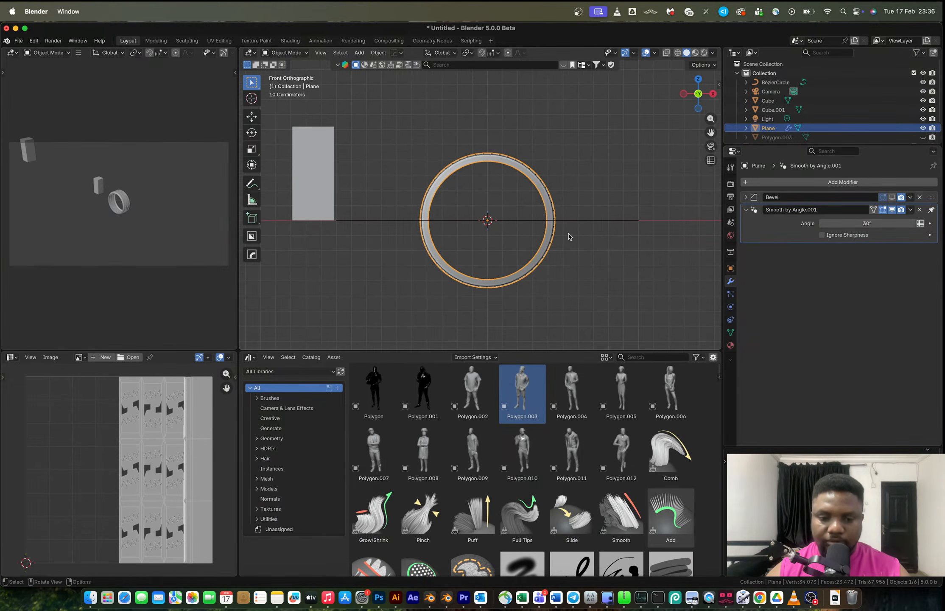
key(s)
click(593, 270)
key(g)
key(z)
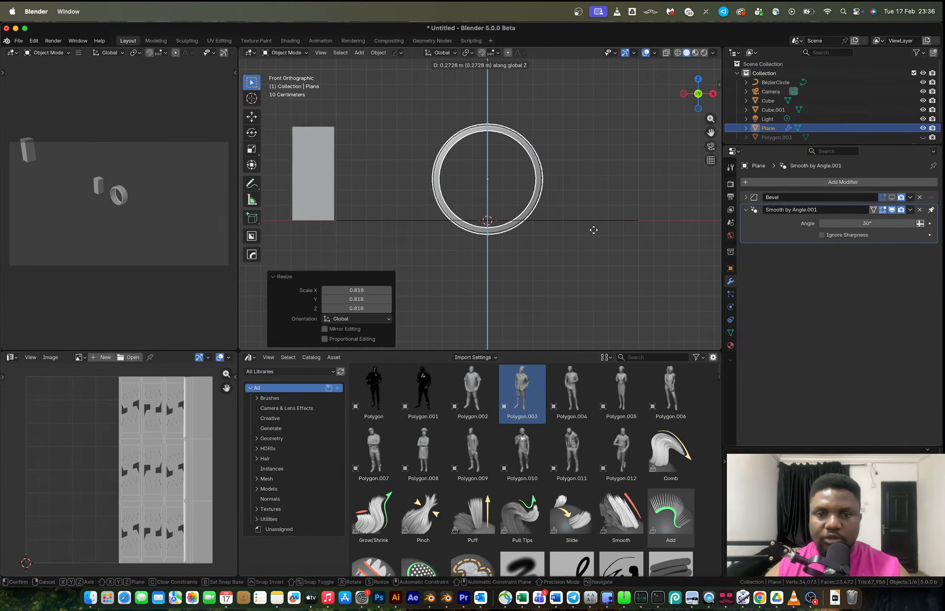
key(Escape)
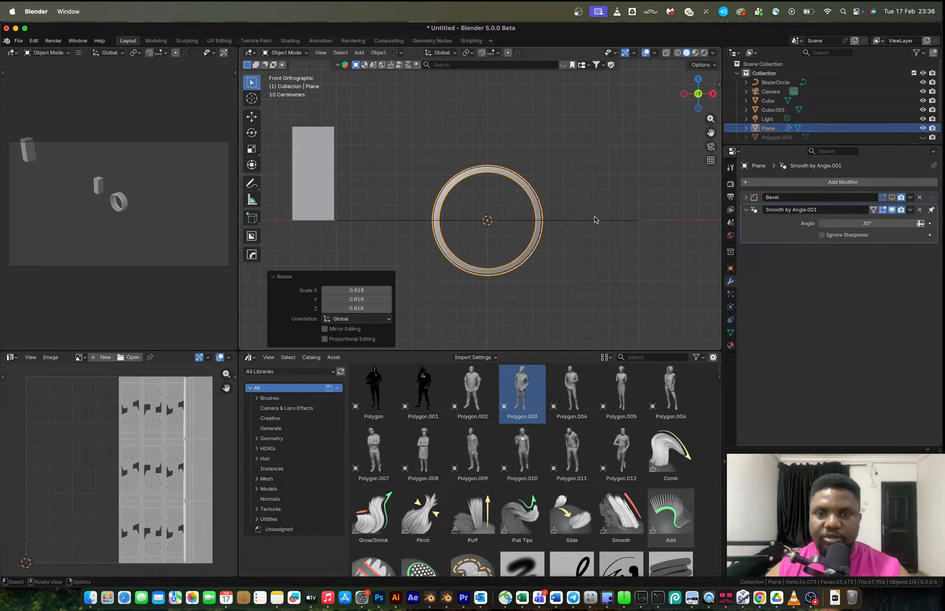
In Edit Mode, select all of the tire's geometry and move it up along Z so it sits above the origin.
scroll(565, 259, up, 2)
key(Tab)
key(a)
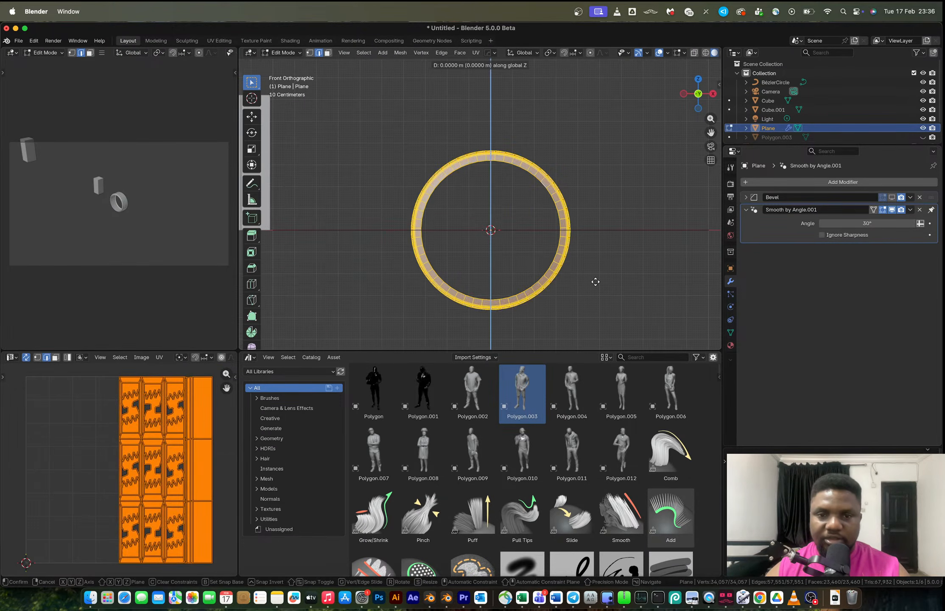
key(g)
key(z)
click(590, 201)
key(Tab)
Scale the tire uniformly to about 0.82, then frame it in Edit Mode and deselect all geometry.
key(s)
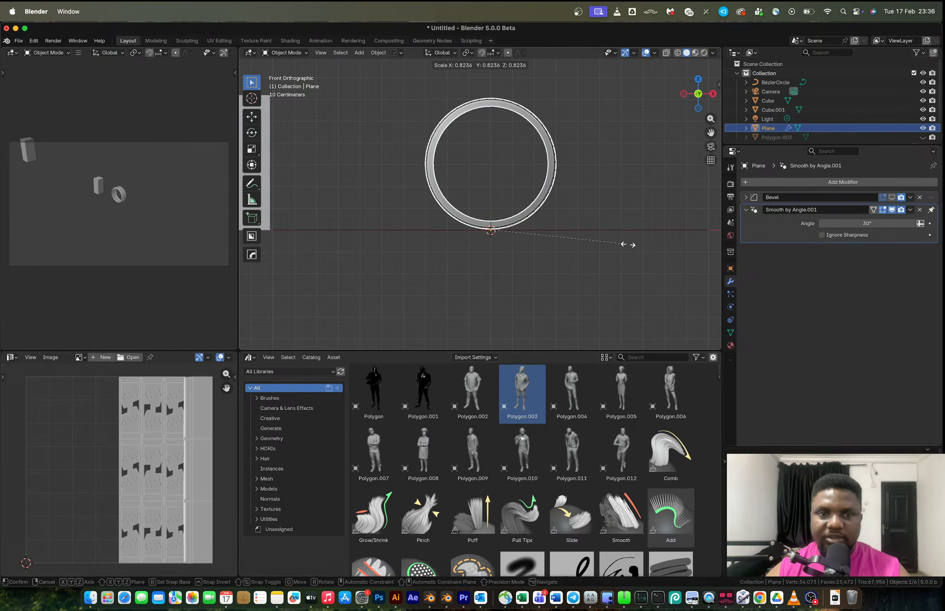
click(627, 244)
key(Tab)
middle_drag(521, 204, 411, 142)
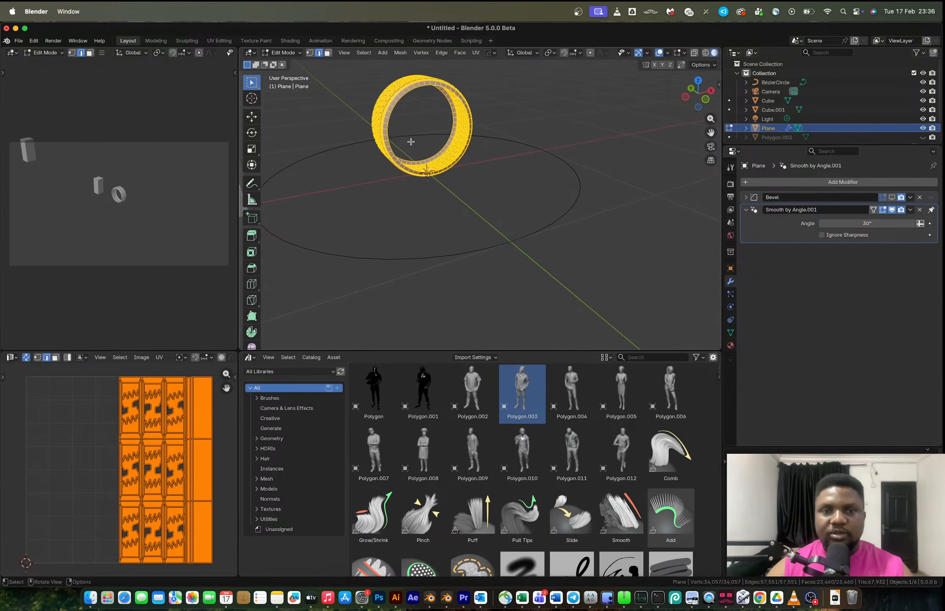
click(344, 53)
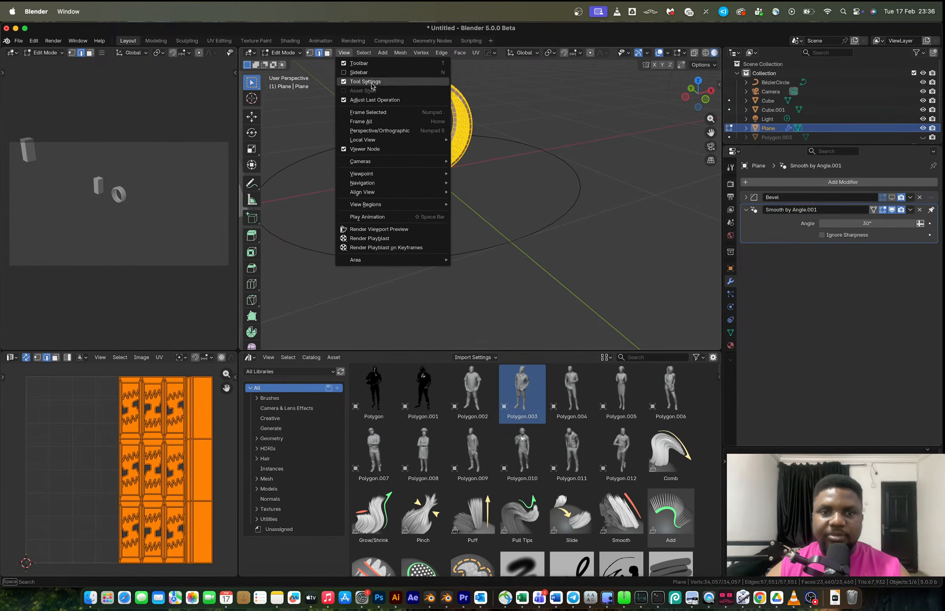
click(368, 112)
key(alt+a)
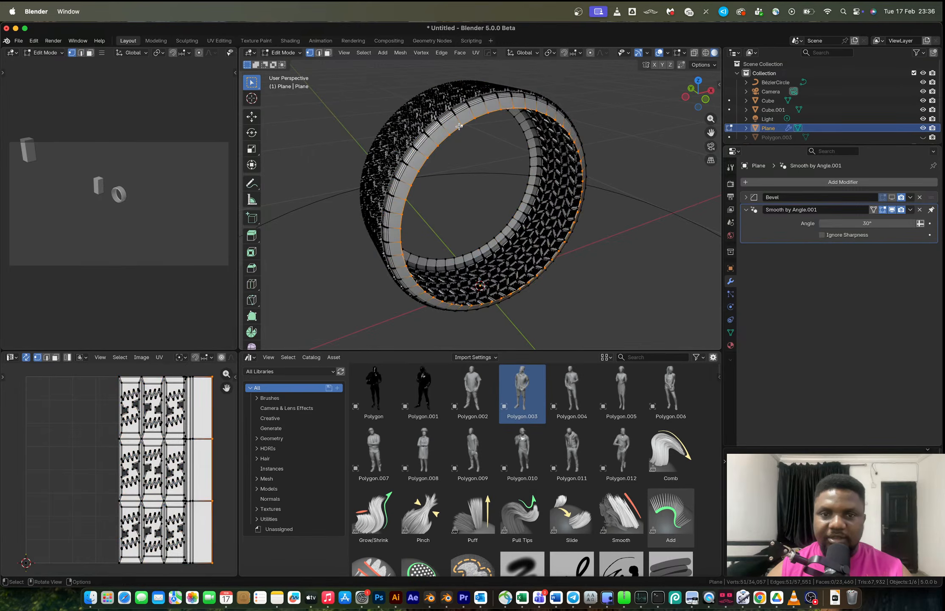
Add a Hops mirror modifier to the tire across the Y axis with bisect and flip on Y.
key(Tab)
middle_drag(459, 136, 500, 145)
key(alt+x)
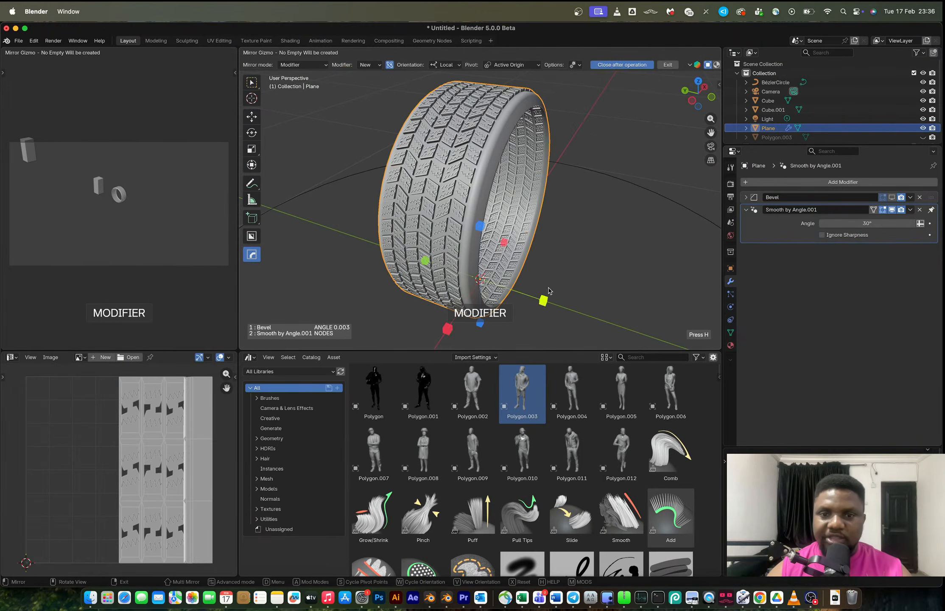
click(542, 300)
middle_drag(500, 225, 603, 239)
scroll(603, 239, up, 1)
middle_drag(538, 229, 466, 201)
key(Tab)
middle_drag(428, 101, 499, 156)
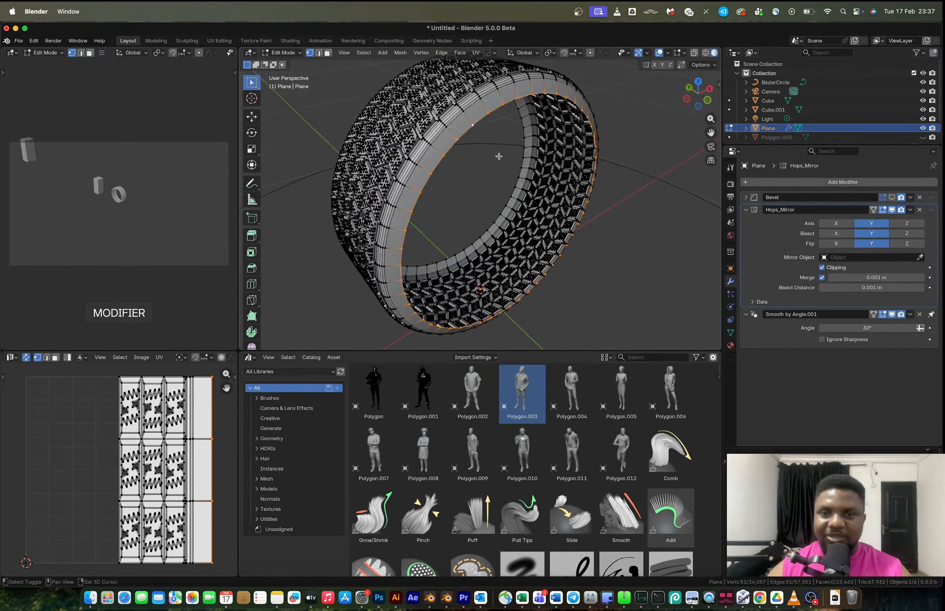
click(689, 100)
middle_drag(581, 121, 493, 215)
key(Tab)
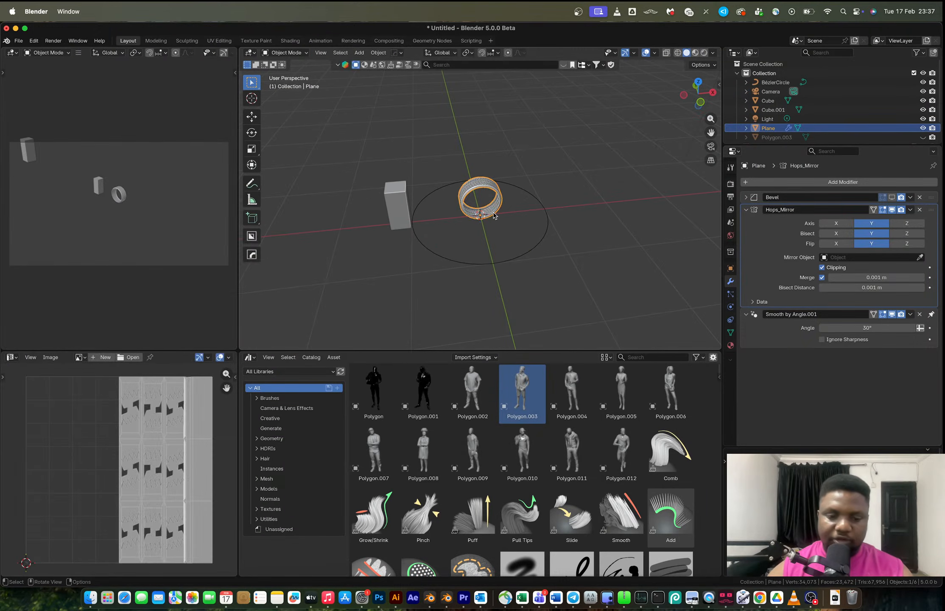
Rotate the tire 90° around the Z axis.
key(r)
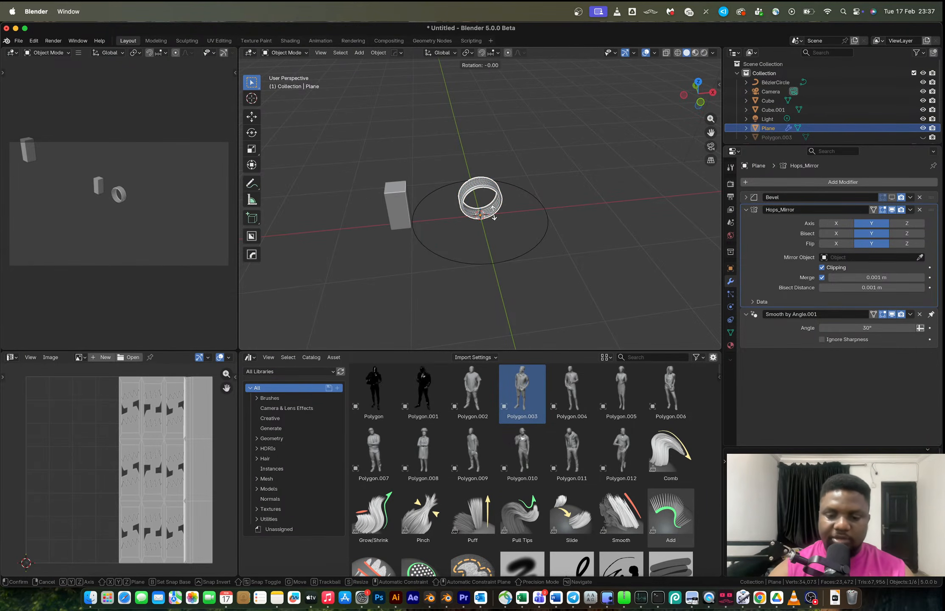
text(z)
text(90)
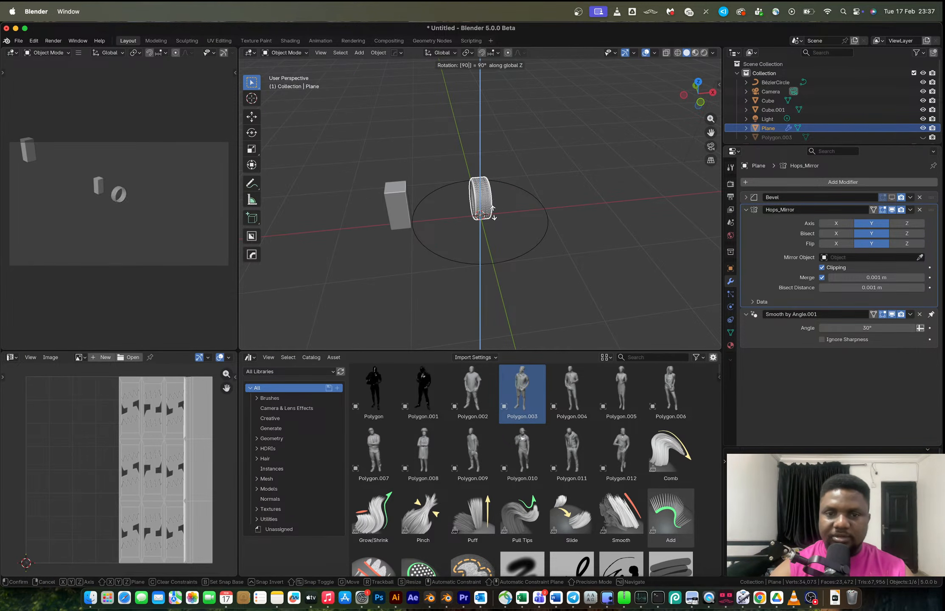
key(Return)
middle_drag(493, 214, 472, 207)
scroll(471, 206, up, 5)
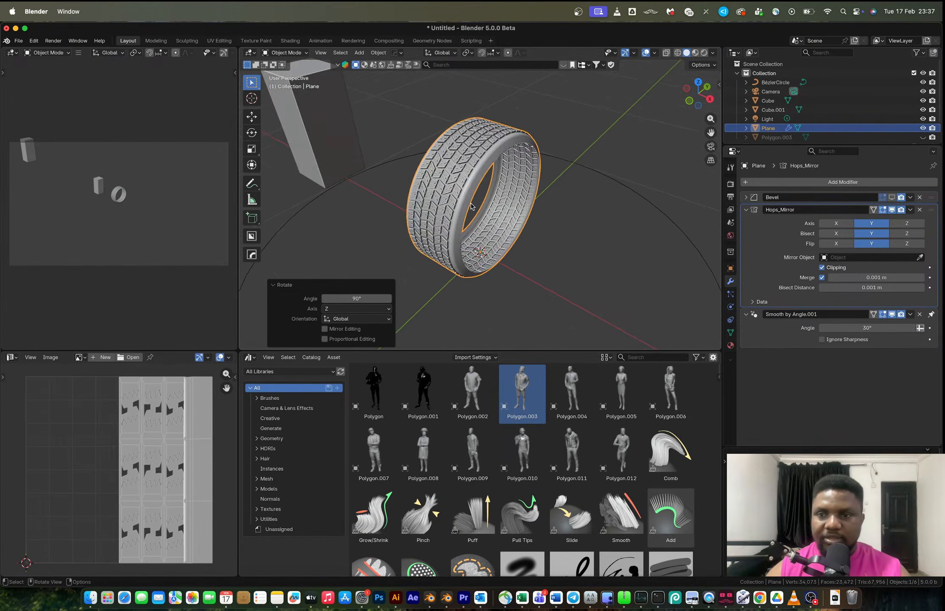
In Edit Mode, extrude the selected inner rim loop and scale it inward to about 0.76.
key(Tab)
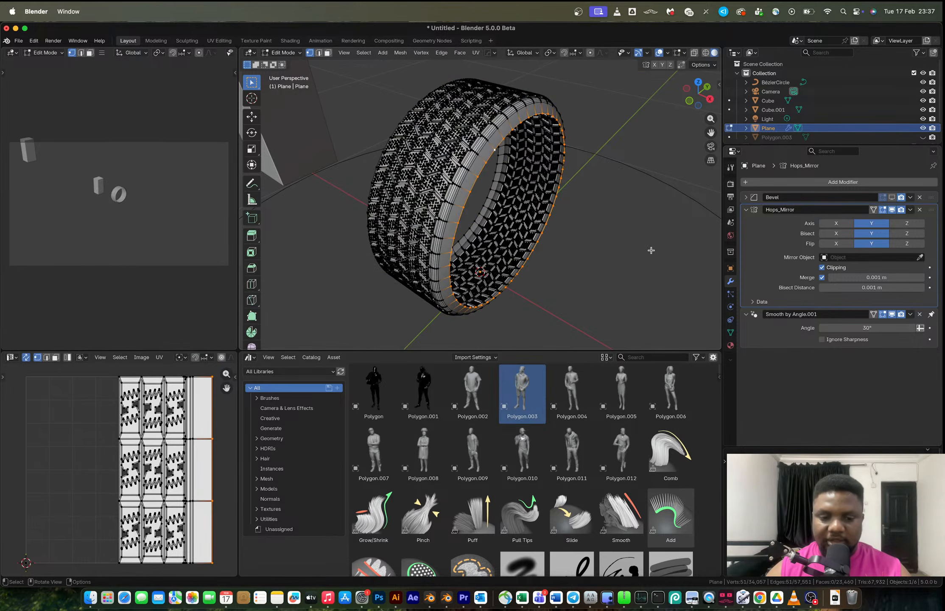
key(e)
key(s)
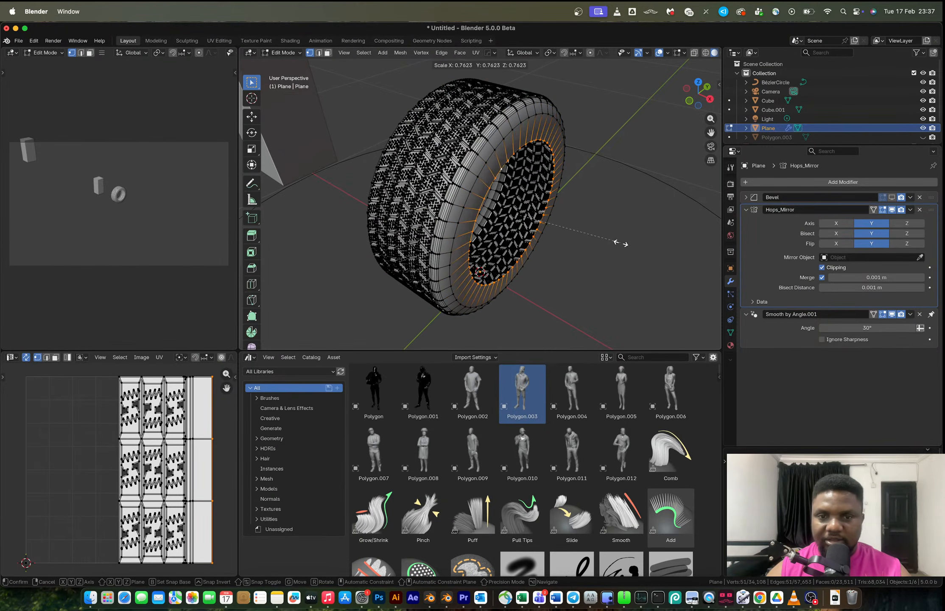
click(620, 243)
mouse_move(618, 240)
middle_down()
mouse_move(517, 197)
mouse_move(553, 186)
mouse_move(552, 208)
middle_up()
key(Tab)
key(Tab)
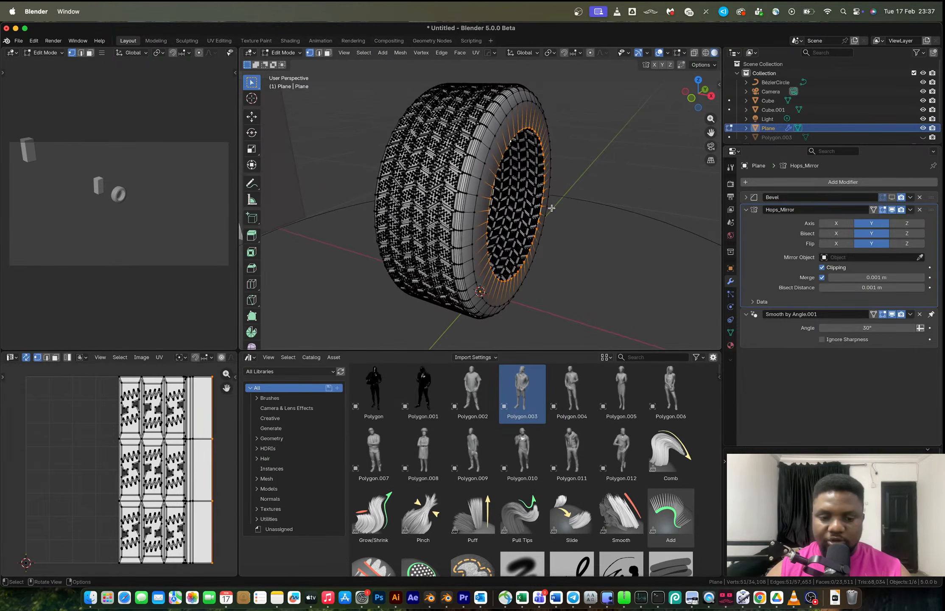
Switch to the browser and examine tire reference images.
key(ctrl+Right)
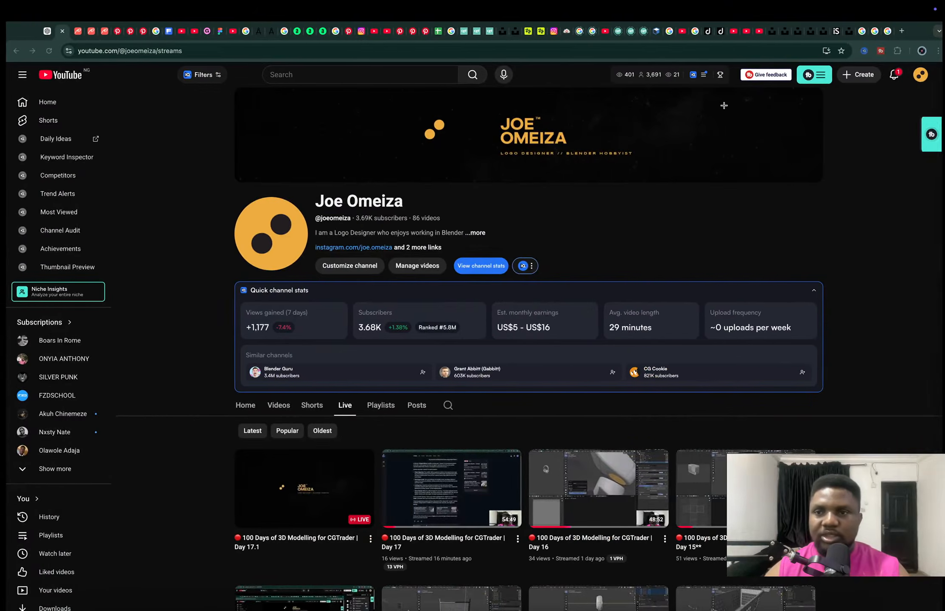
click(882, 31)
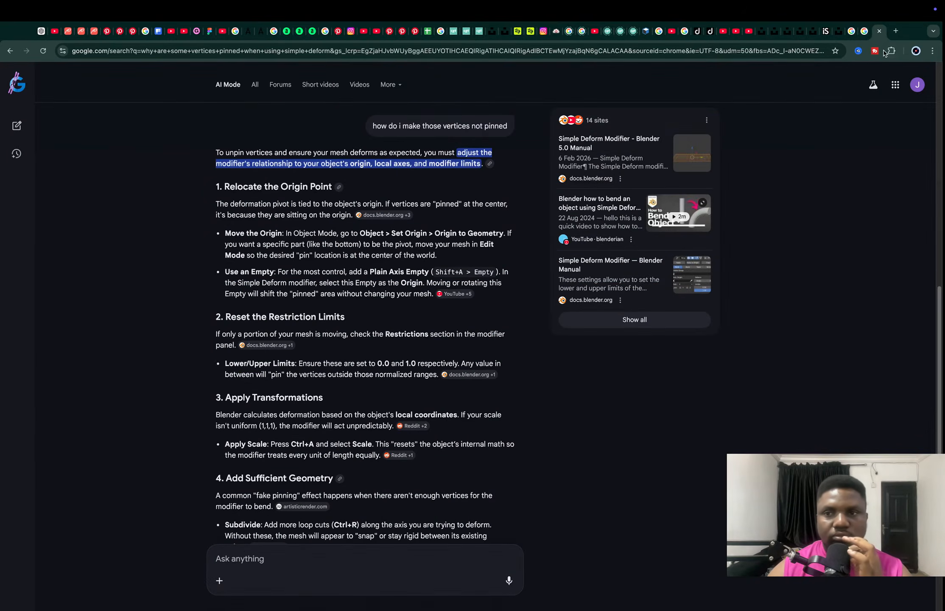
key(super+w)
key(super+w)
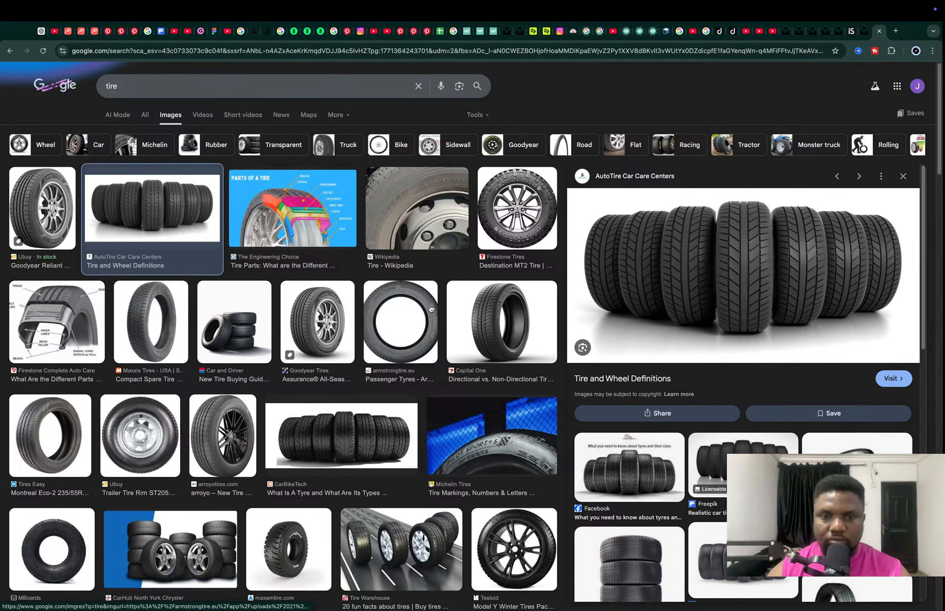
click(502, 308)
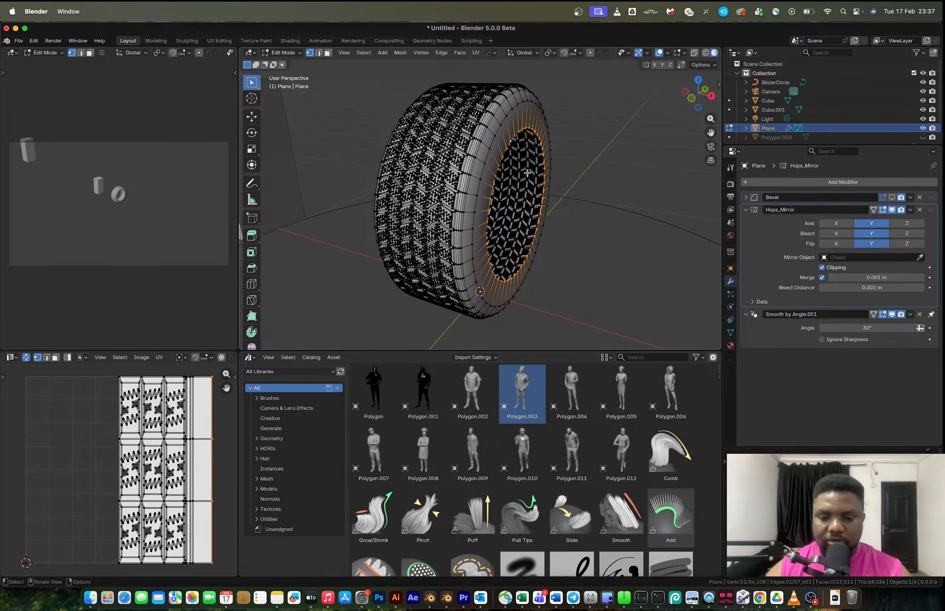
In front orthographic view, move the selected inner loop outward along X by about 0.01 m.
click(692, 98)
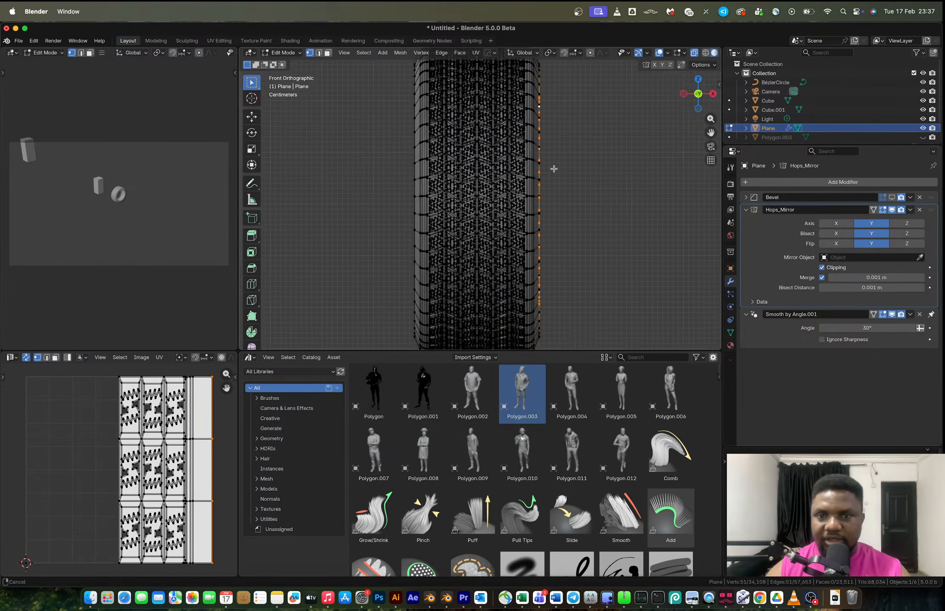
key(g)
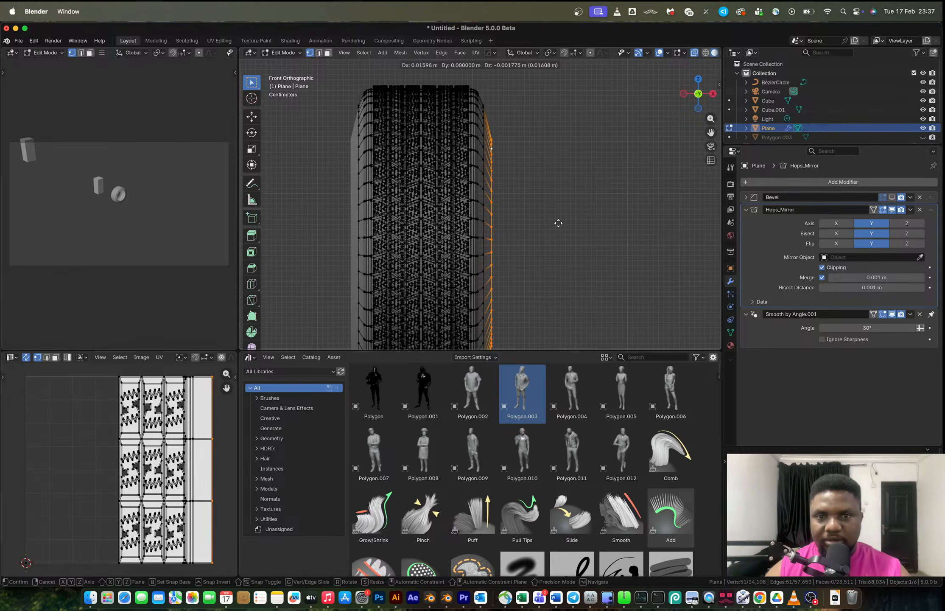
key(x)
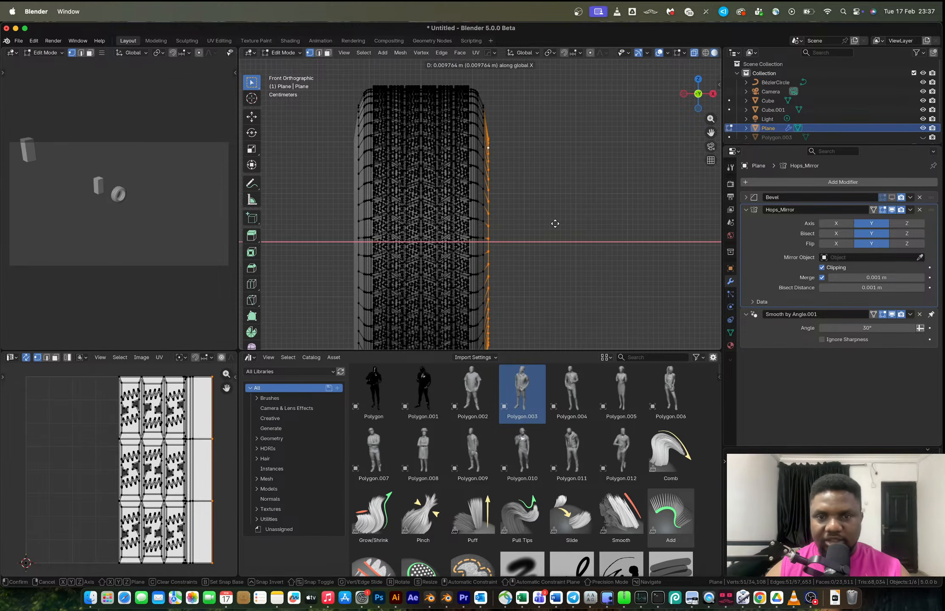
click(555, 223)
Switch to edge selection, select the sidewall edge loop and move it along X by about 0.006 m.
alt+shift+click(484, 142)
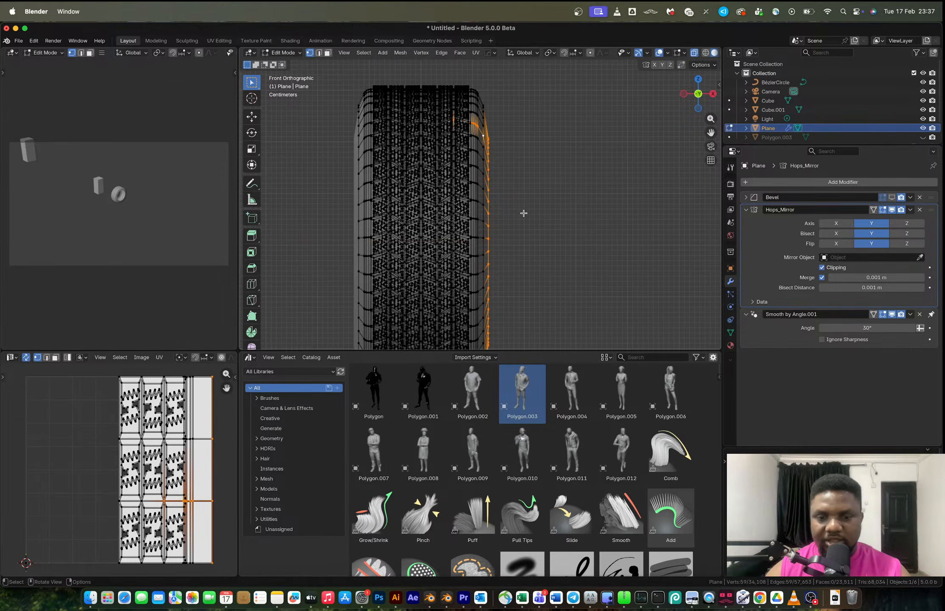
alt+shift+click(482, 146)
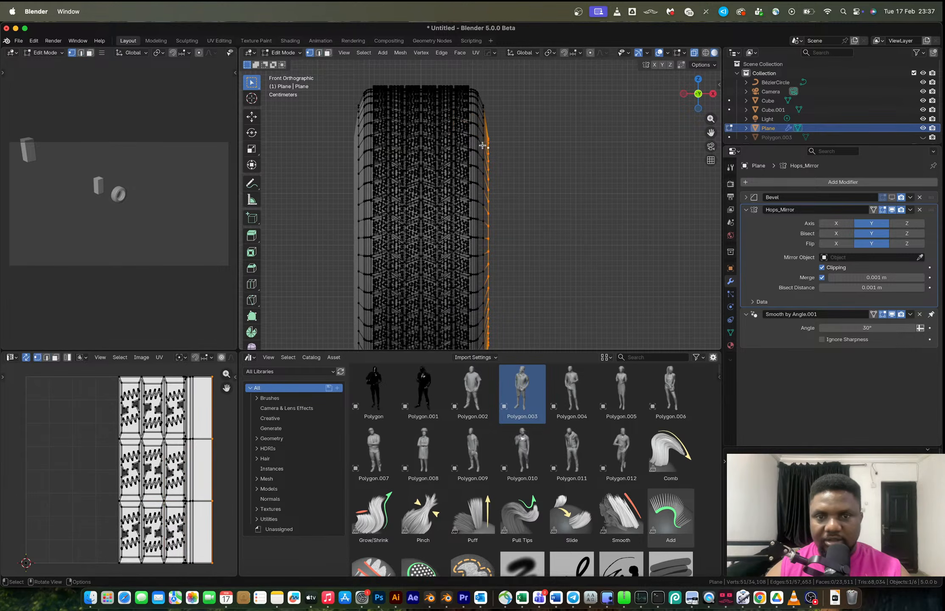
key(2)
alt+shift+click(482, 151)
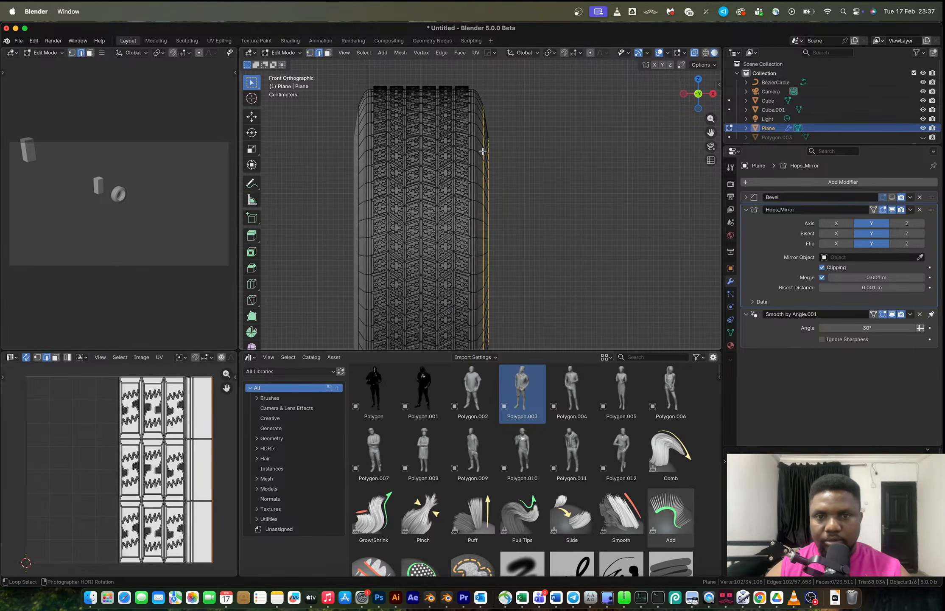
key(g)
key(x)
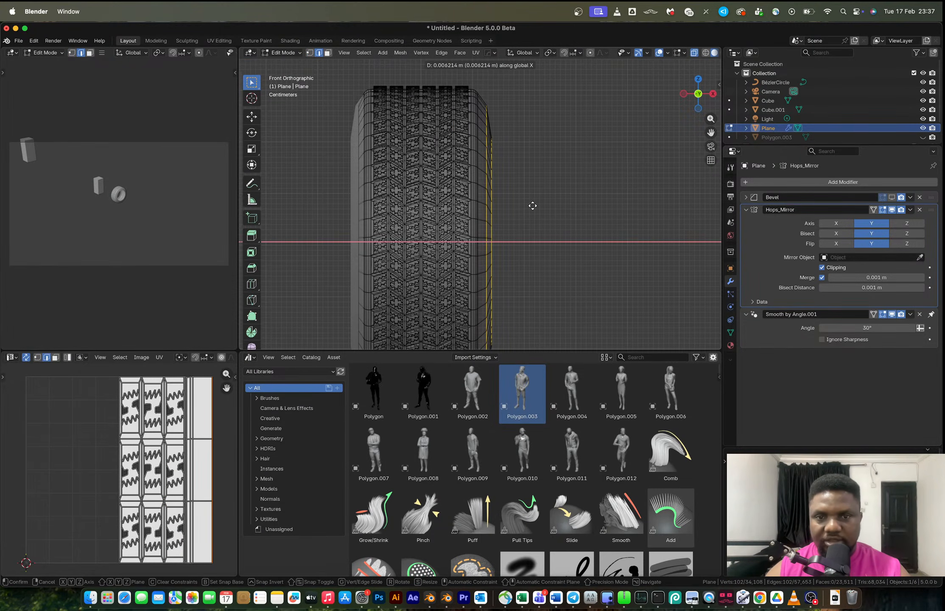
click(532, 205)
Select the inner rim edge loop and check the tire reference image in the browser.
middle_drag(532, 205, 453, 170)
click(450, 170)
alt+click(455, 163)
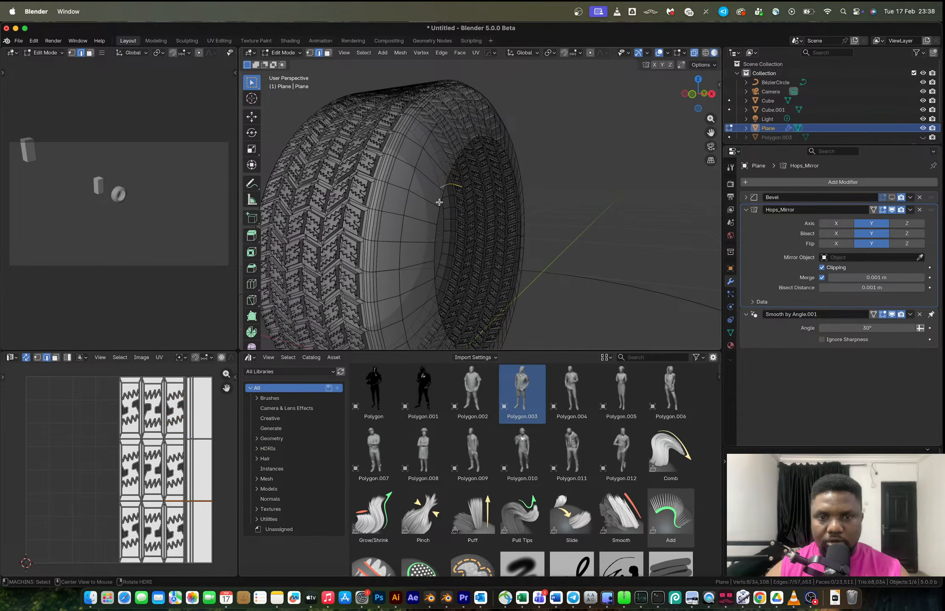
alt+click(437, 216)
key(ctrl+Right)
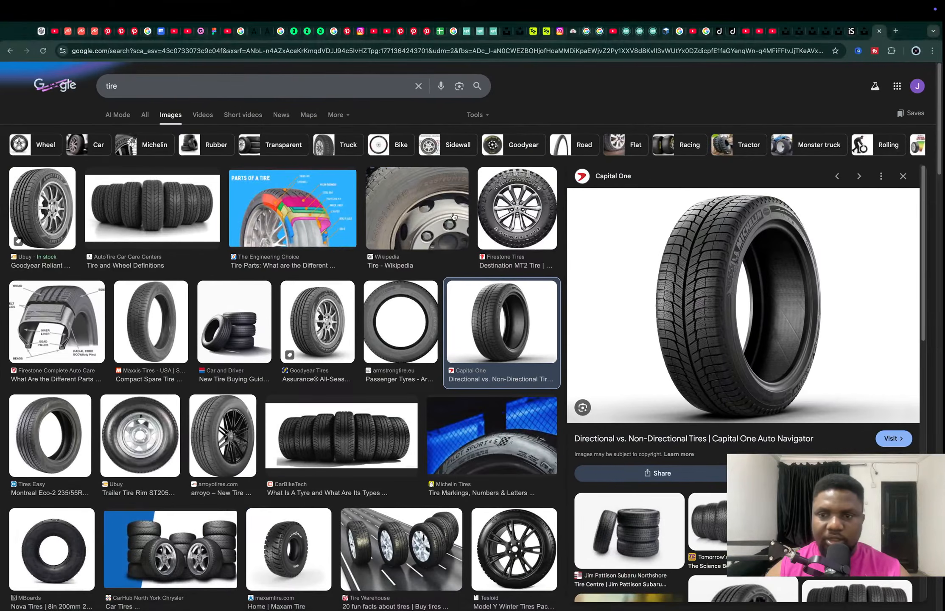
key(ctrl+Left)
middle_drag(492, 192, 495, 209)
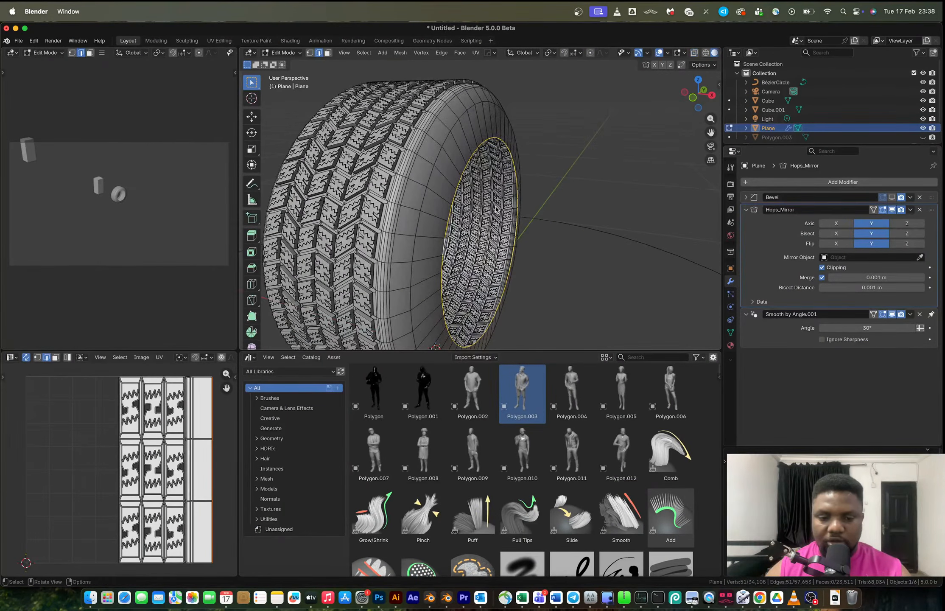
Extrude the selected inner rim loop about 0.02 m along X and scale the new loop to 0.875.
key(e)
key(x)
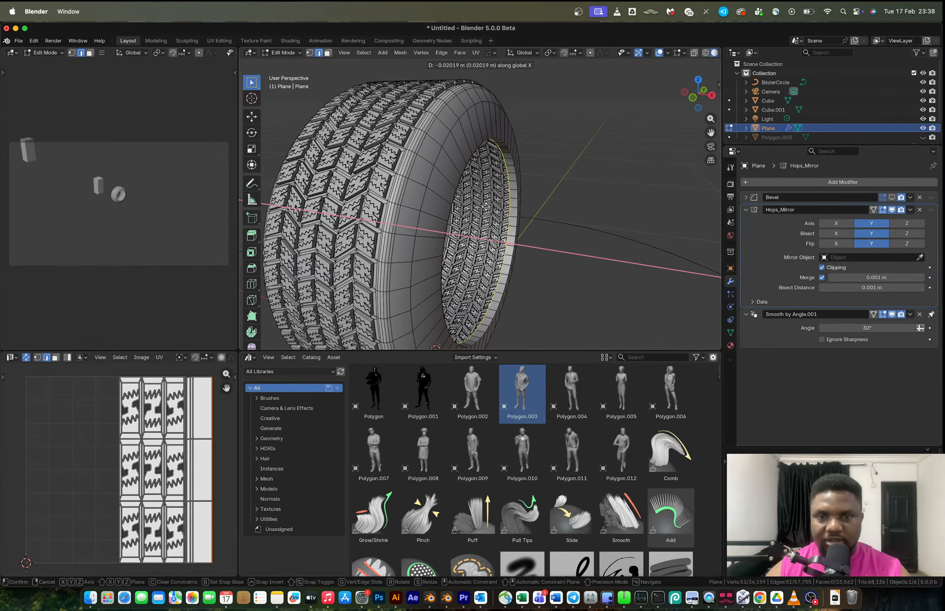
click(485, 207)
key(s)
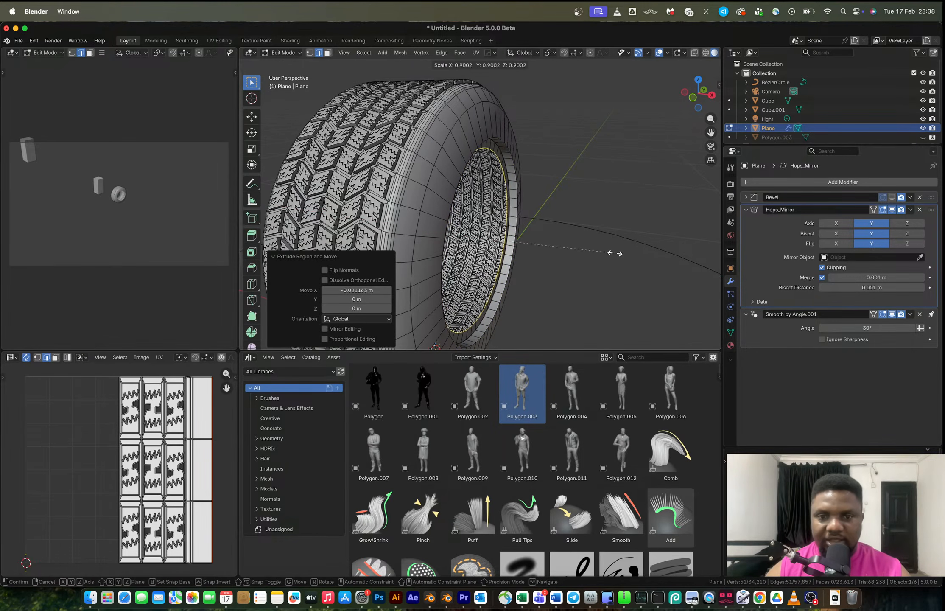
click(611, 252)
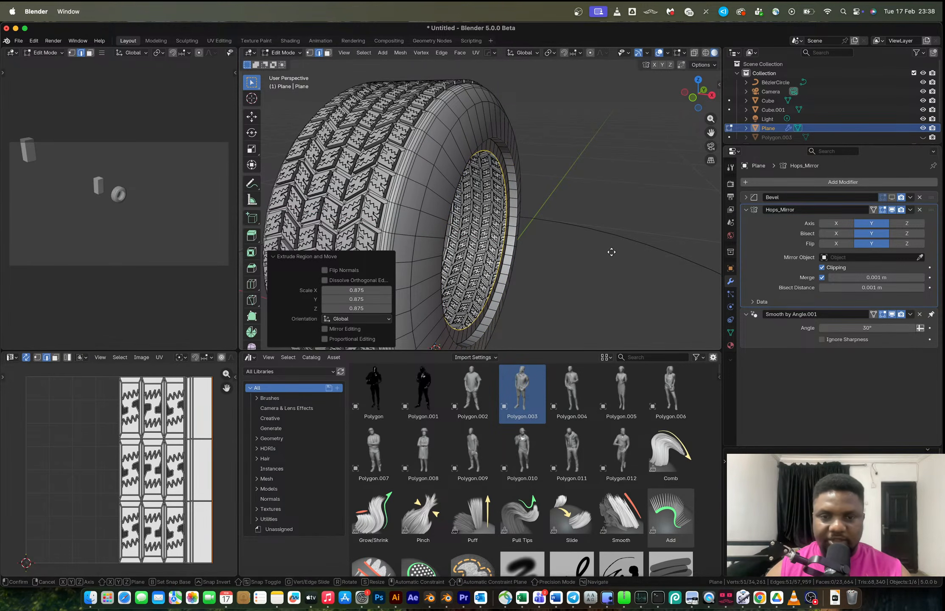
Check the tire in object mode and slide an edge loop along the inner rim surface.
key(Tab)
middle_drag(552, 246, 501, 185)
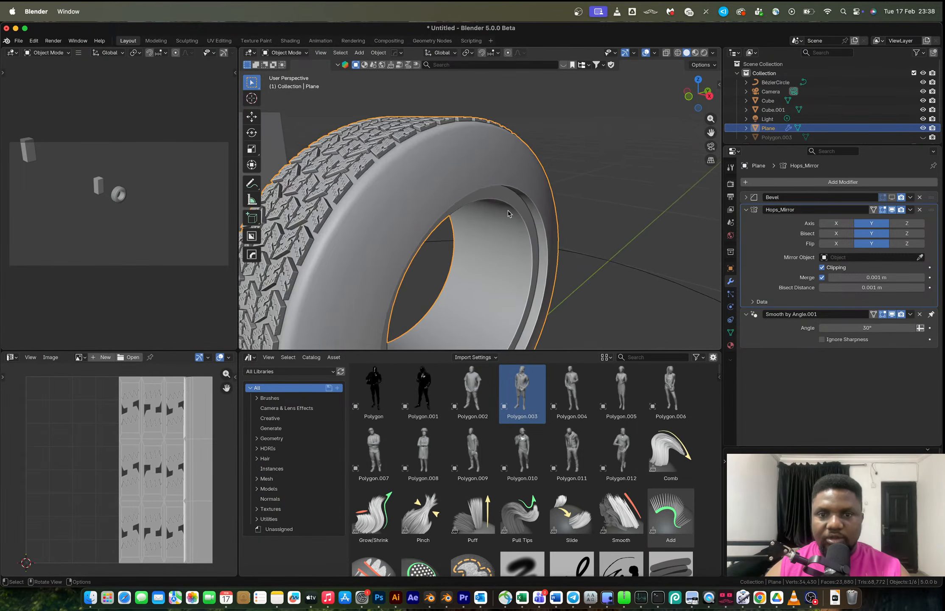
key(Tab)
click(516, 267)
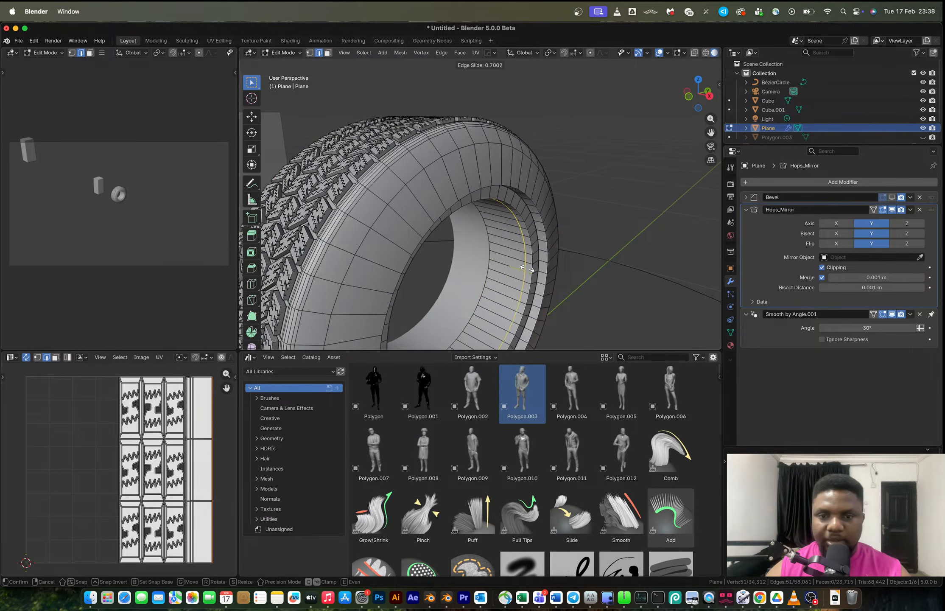
click(528, 269)
Select the inner rim face band and extrude it inward along its normals.
key(3)
alt+click(508, 295)
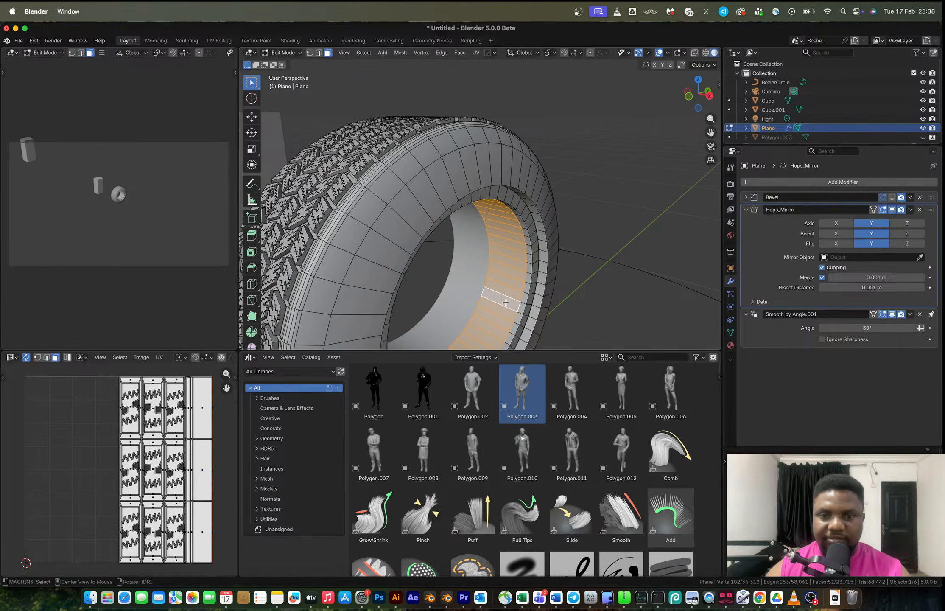
key(alt+e)
click(574, 320)
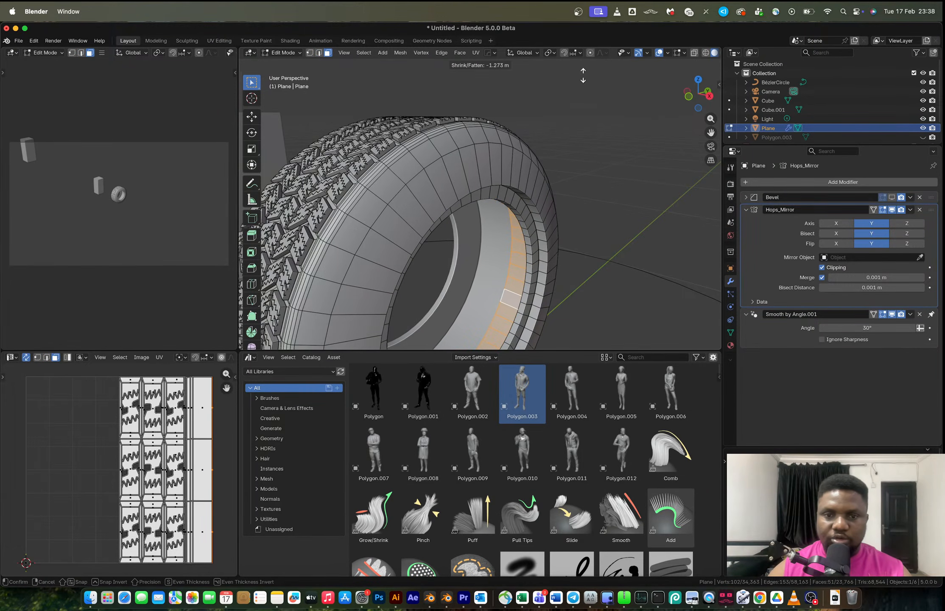
click(657, 180)
Select the inner rim edge loops and bevel them about 0.046 m with 4 segments.
middle_drag(657, 180, 479, 218)
key(2)
alt+click(467, 175)
alt+shift+click(462, 183)
alt+shift+click(462, 190)
alt+shift+click(505, 236)
scroll(505, 237, down, 5)
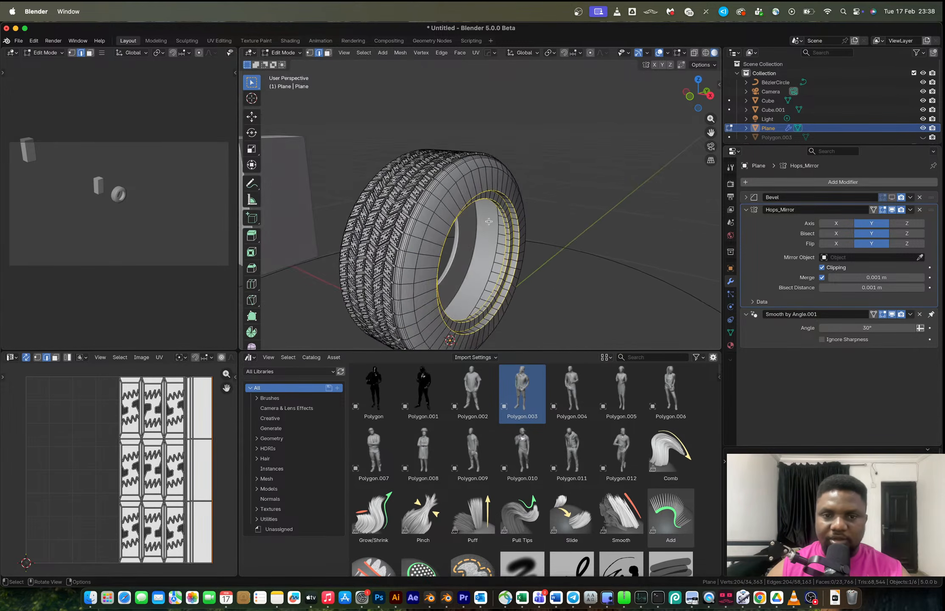
scroll(479, 219, up, 3)
key(ctrl+b)
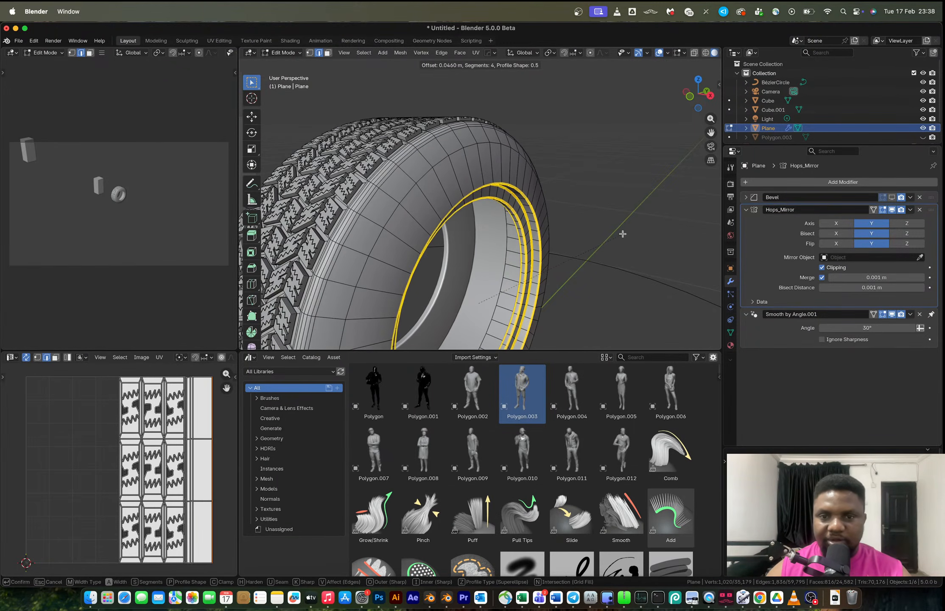
click(633, 232)
Inspect the tire in object mode and dissolve the selected edge loop near the tire shoulder.
key(Tab)
scroll(509, 181, down, 5)
middle_drag(508, 182, 587, 165)
scroll(542, 187, down, 2)
mouse_move(541, 187)
middle_down()
mouse_move(633, 175)
mouse_move(680, 196)
mouse_move(538, 193)
middle_up()
scroll(509, 187, up, 10)
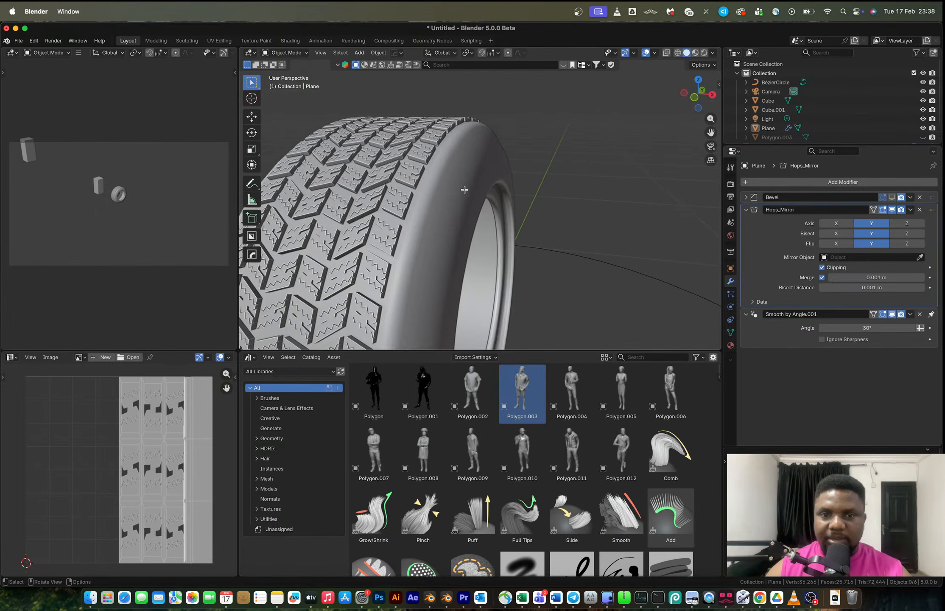
key(Tab)
key(x)
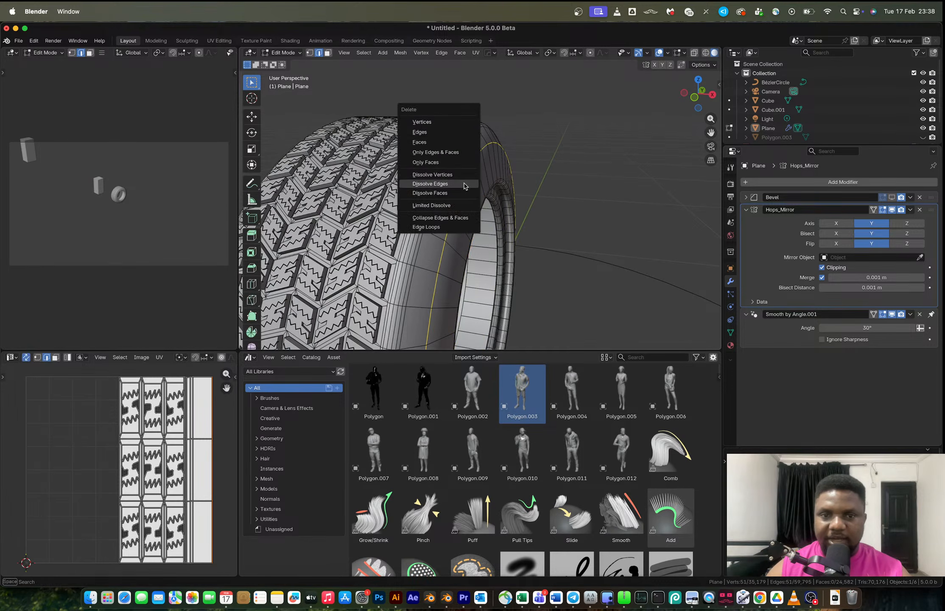
click(464, 185)
Select a face loop on the inner rim and grow the selection outward four steps.
key(Tab)
middle_drag(483, 170, 489, 149)
scroll(466, 171, down, 4)
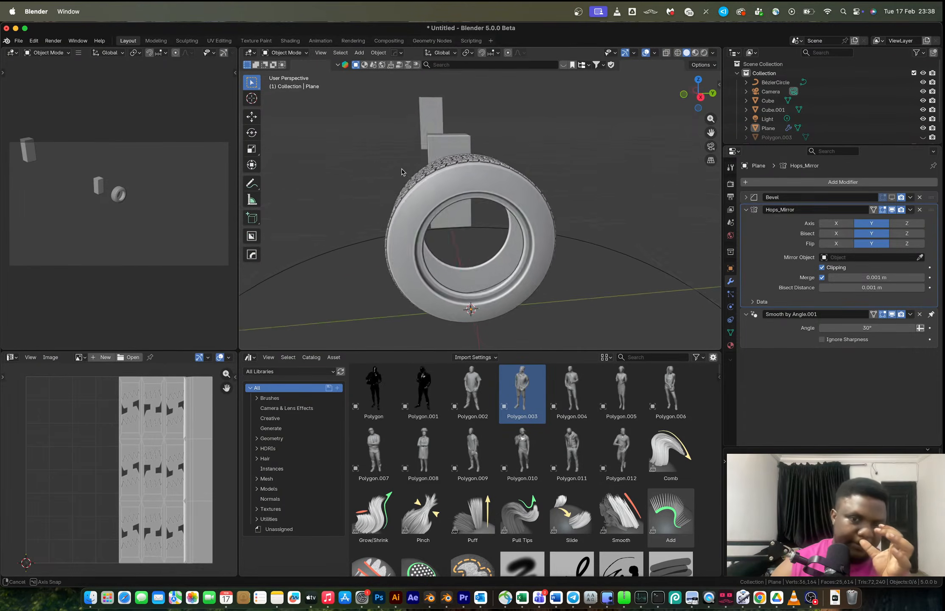
key(Tab)
scroll(456, 173, up, 3)
key(3)
click(519, 239)
alt+click(518, 236)
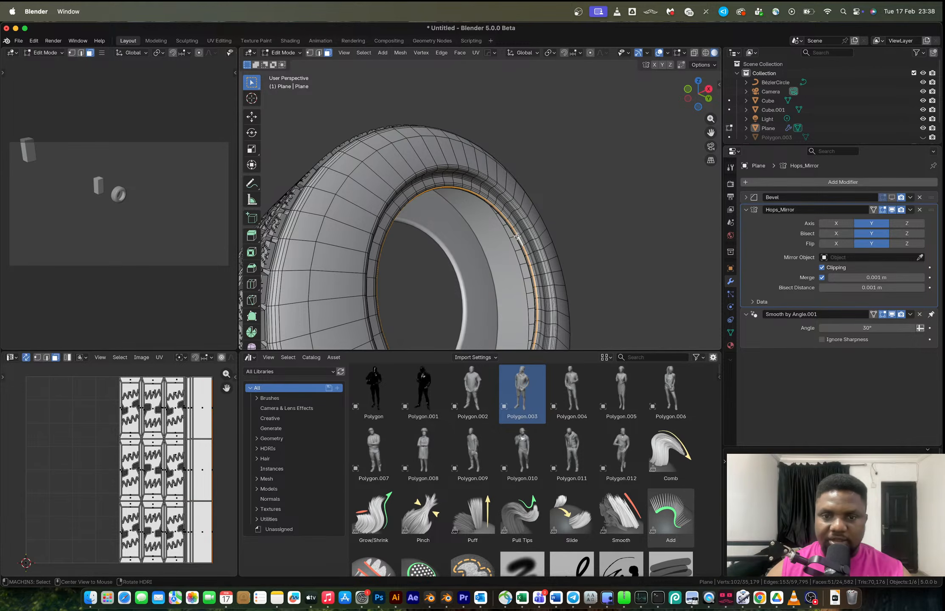
middle_drag(518, 232, 480, 119)
click(371, 52)
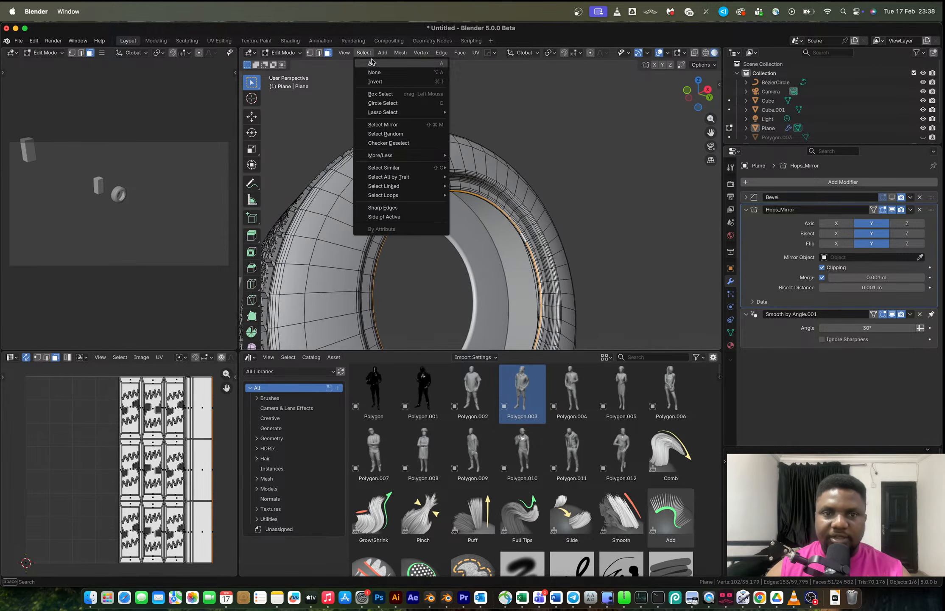
mouse_move(403, 158)
click(523, 156)
key(ctrl+KP_Add)
key(ctrl+KP_Add)
key(ctrl+KP_Add)
key(ctrl+KP_Add)
key(ctrl+KP_Add)
key(ctrl+KP_Add)
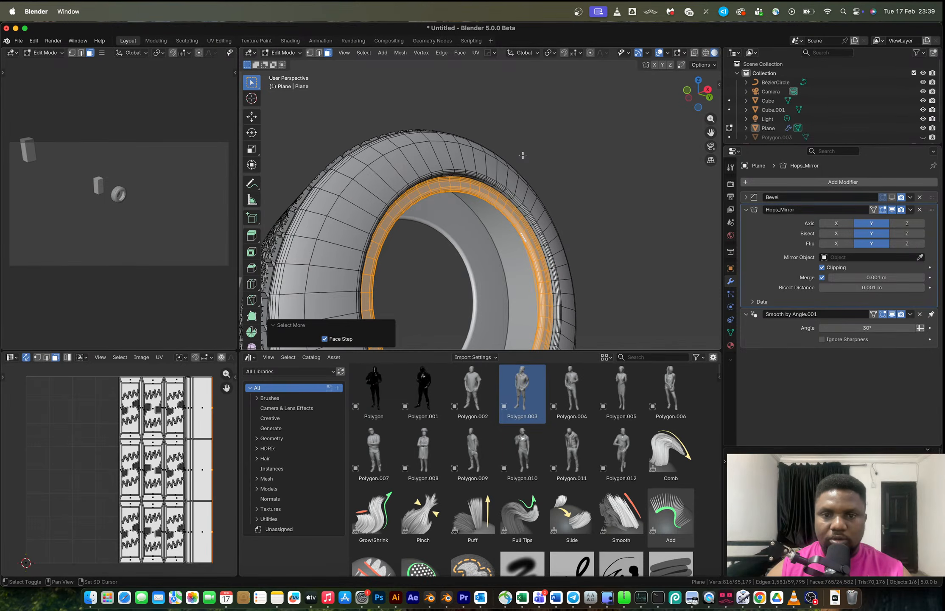
key(ctrl+KP_Add)
In front view, move the selected rim faces along X by about 0.004 m.
middle_drag(523, 154, 532, 204)
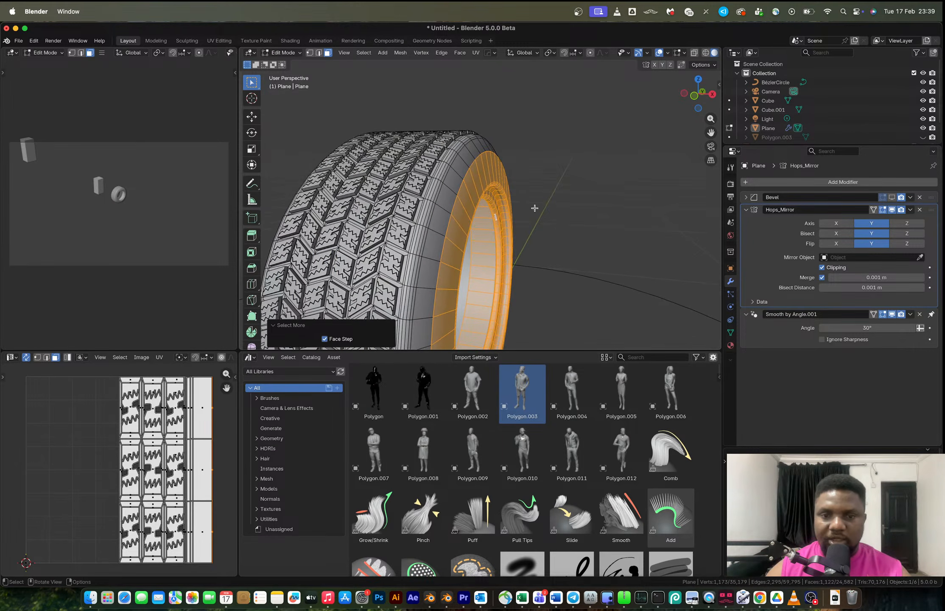
key(KP_1)
key(g)
key(x)
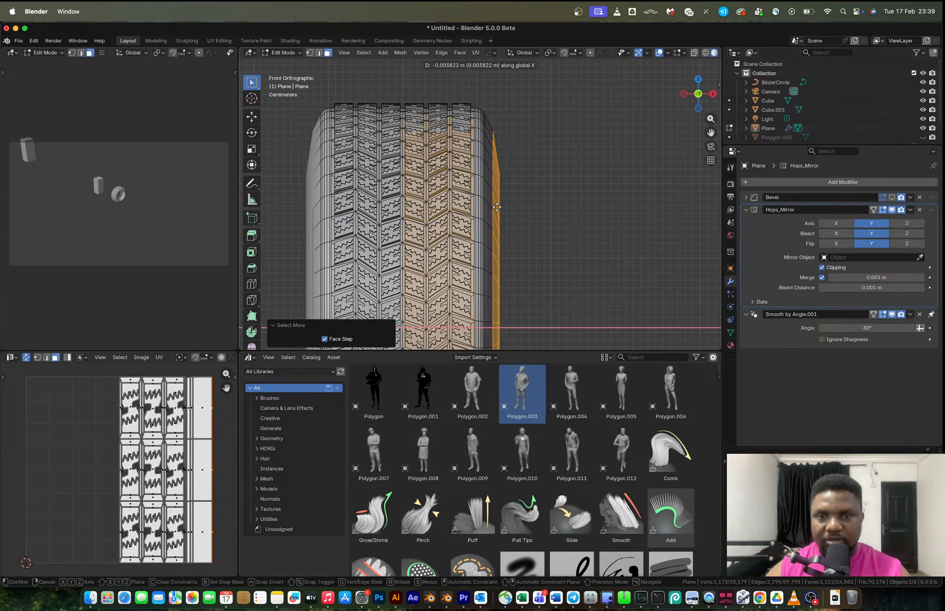
click(476, 208)
Move the tire object about 5 m along negative X and delete the circle curve at the origin.
key(Tab)
middle_drag(525, 177, 469, 209)
scroll(461, 193, down, 6)
key(alt+z)
click(470, 210)
scroll(473, 213, down, 8)
key(g)
key(x)
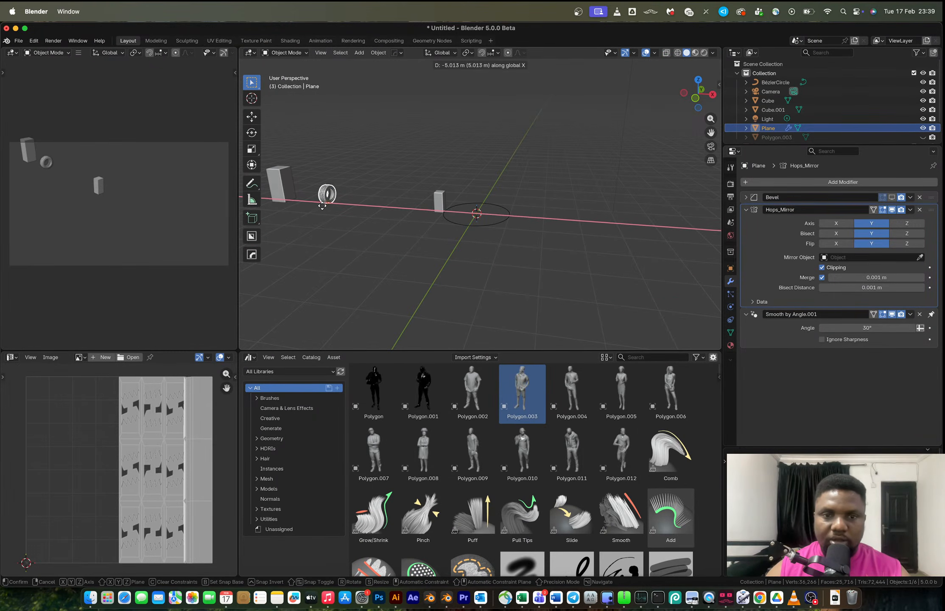
click(323, 207)
click(510, 215)
key(Delete)
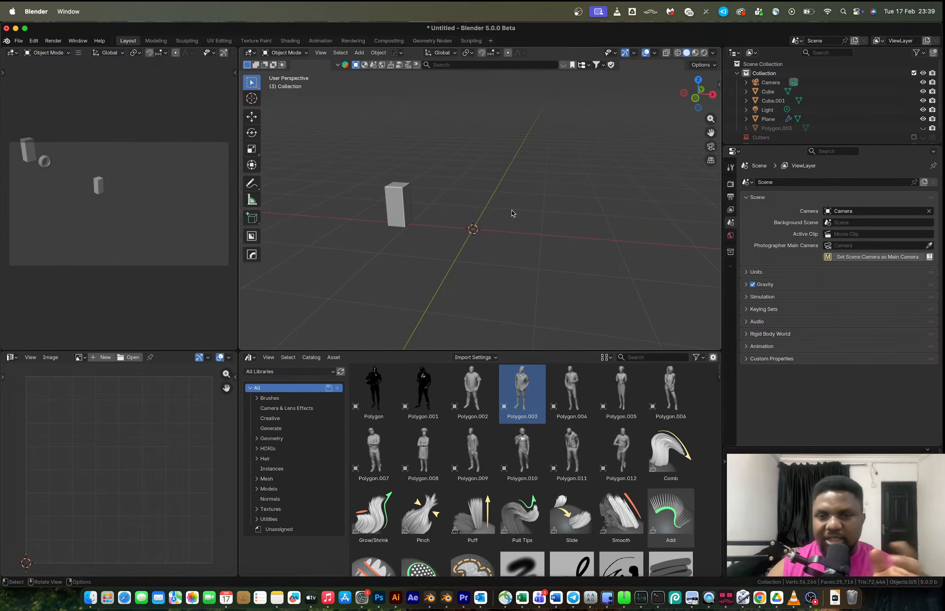
key(ctrl+Right)
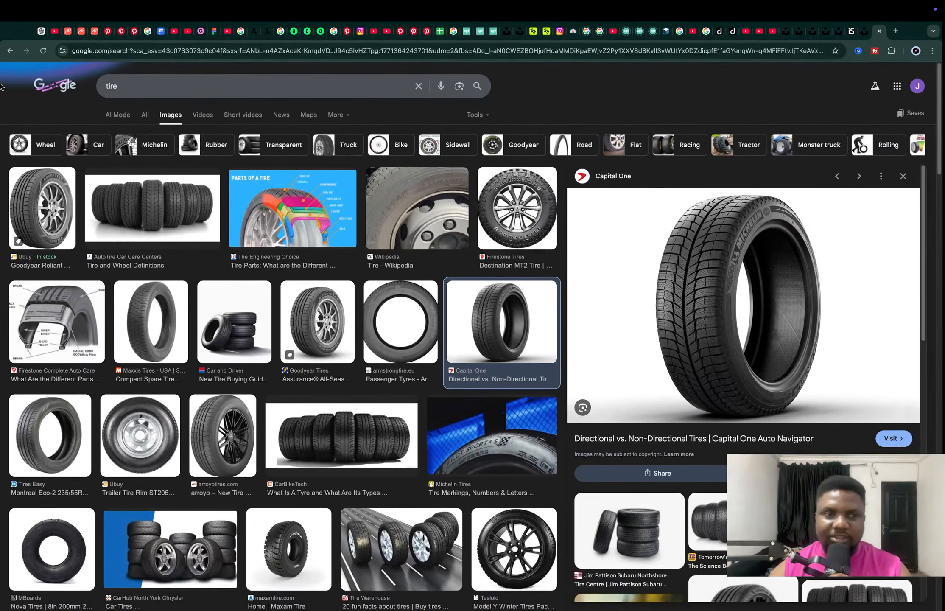
click(56, 31)
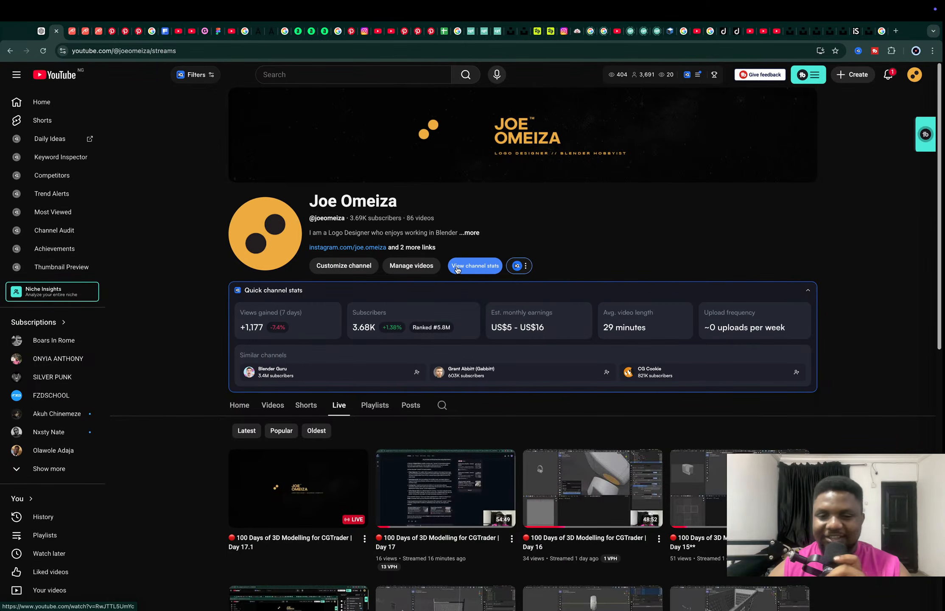
super+click(310, 482)
click(70, 31)
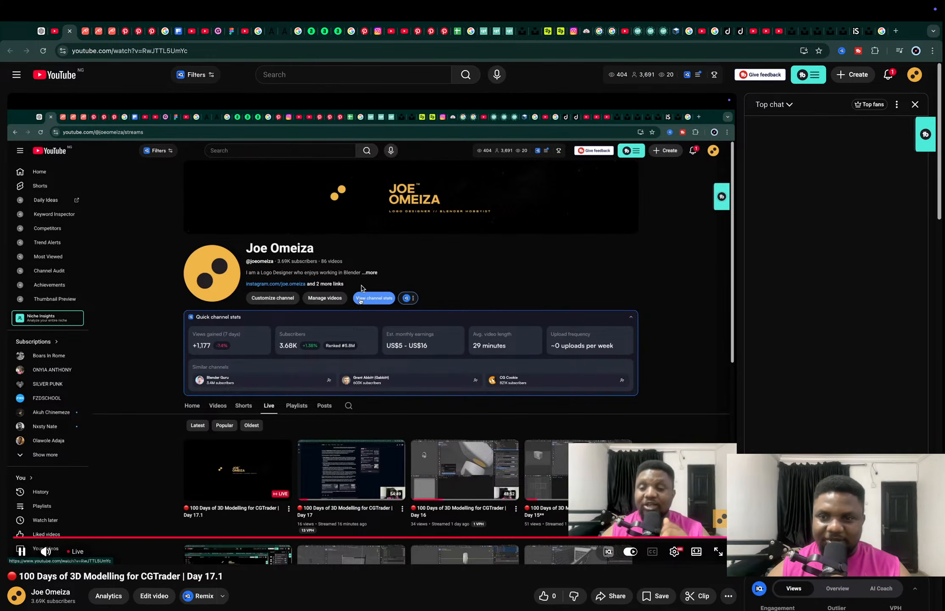
scroll(361, 288, down, 4)
scroll(361, 288, down, 1)
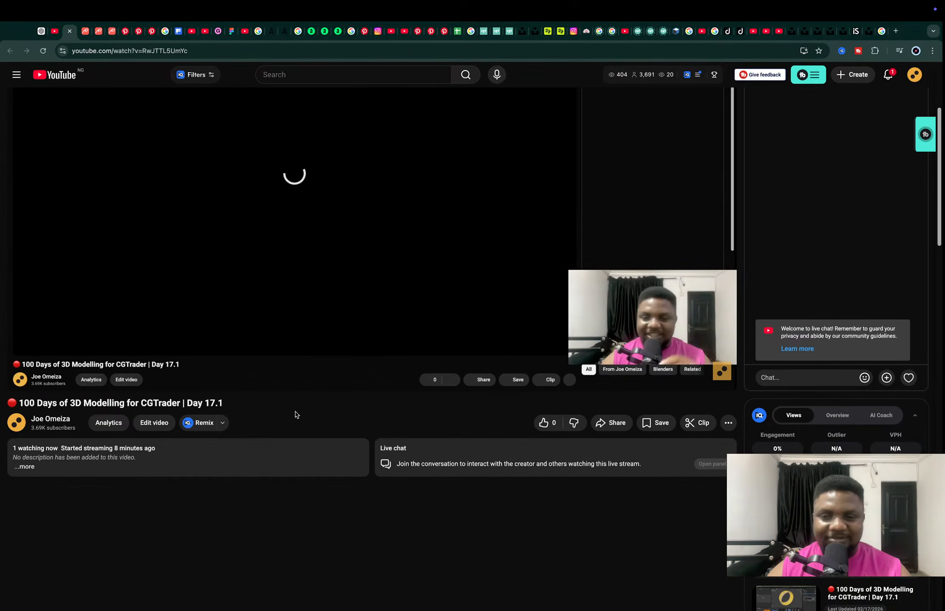
key(super+w)
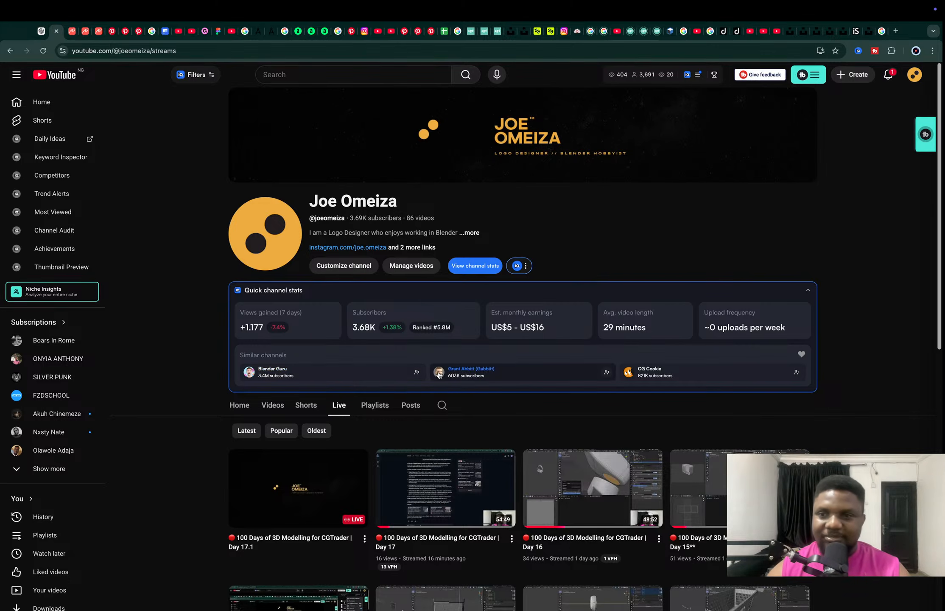
Open the tire tread reference photo in the browser and return to Blender.
key(ctrl+Left)
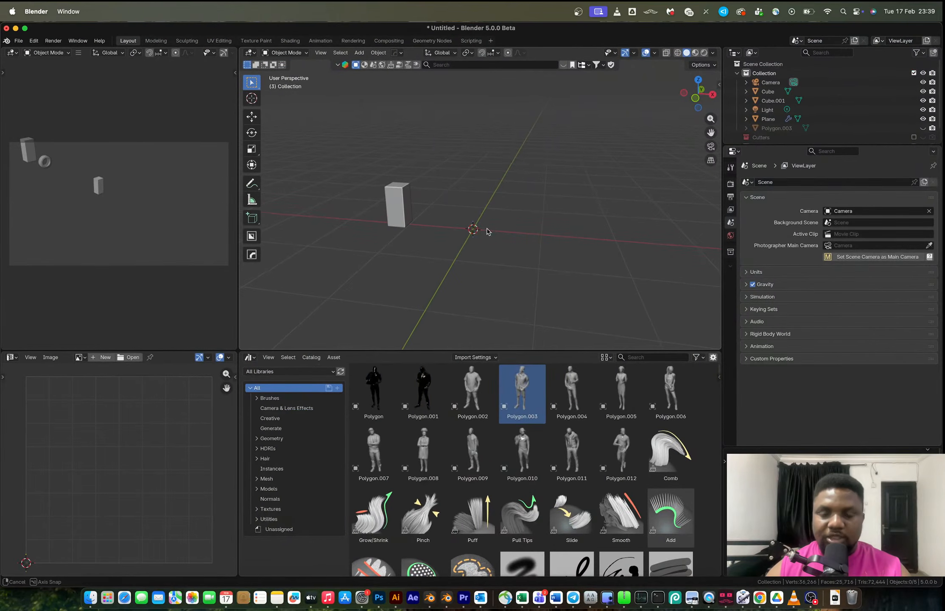
key(ctrl+Right)
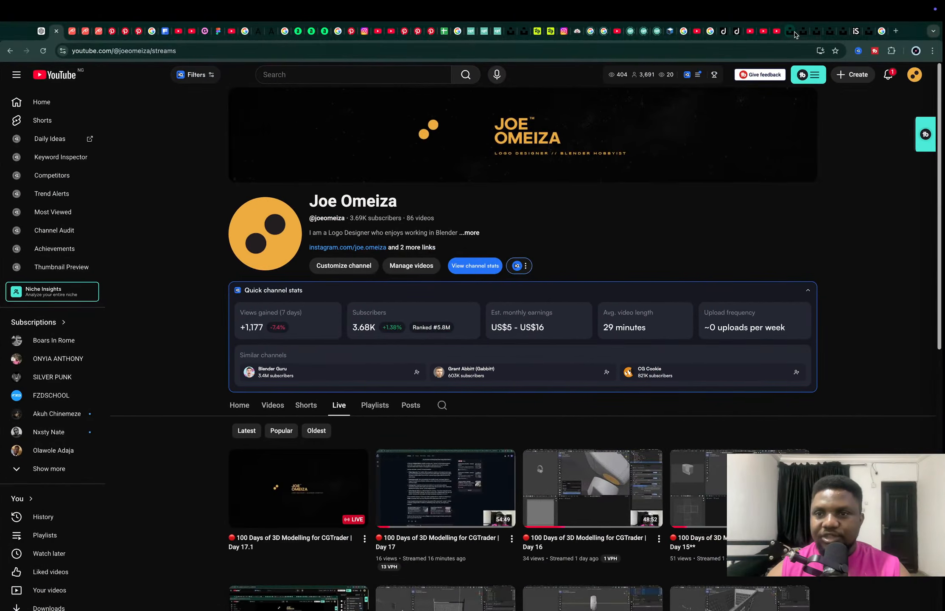
click(795, 35)
click(803, 32)
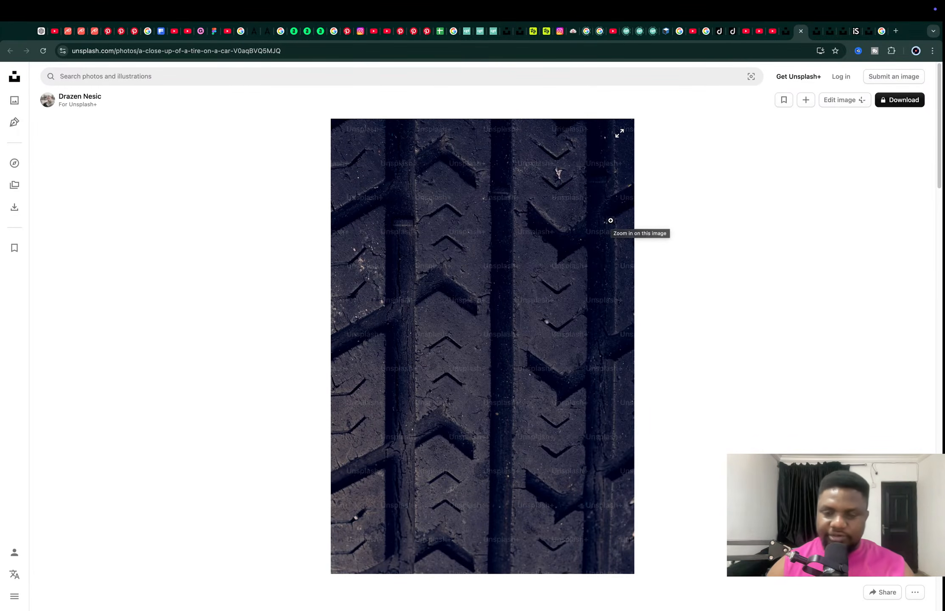
key(ctrl+Left)
Move the cube 1 m along negative X.
key(shift+a)
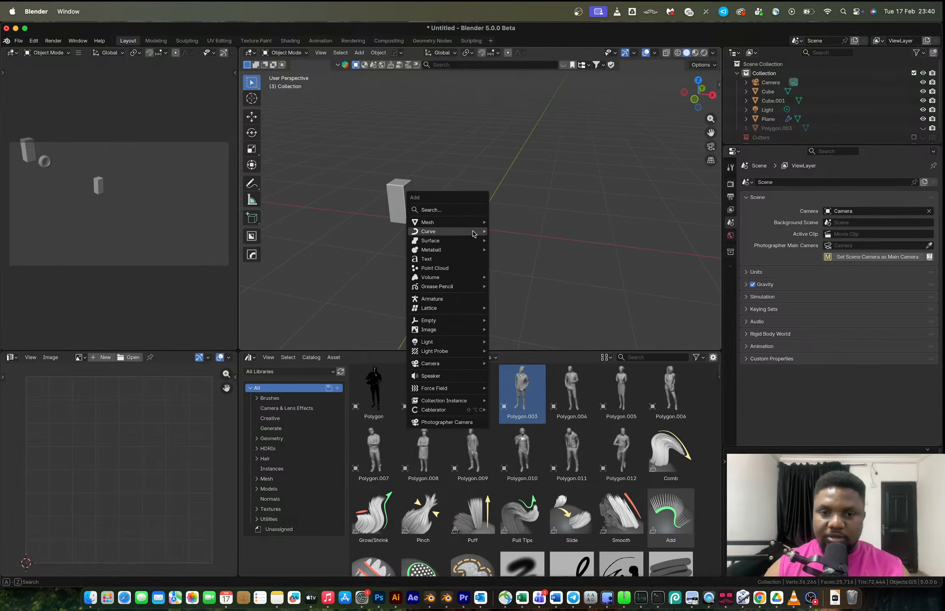
mouse_move(475, 232)
key(Escape)
click(406, 204)
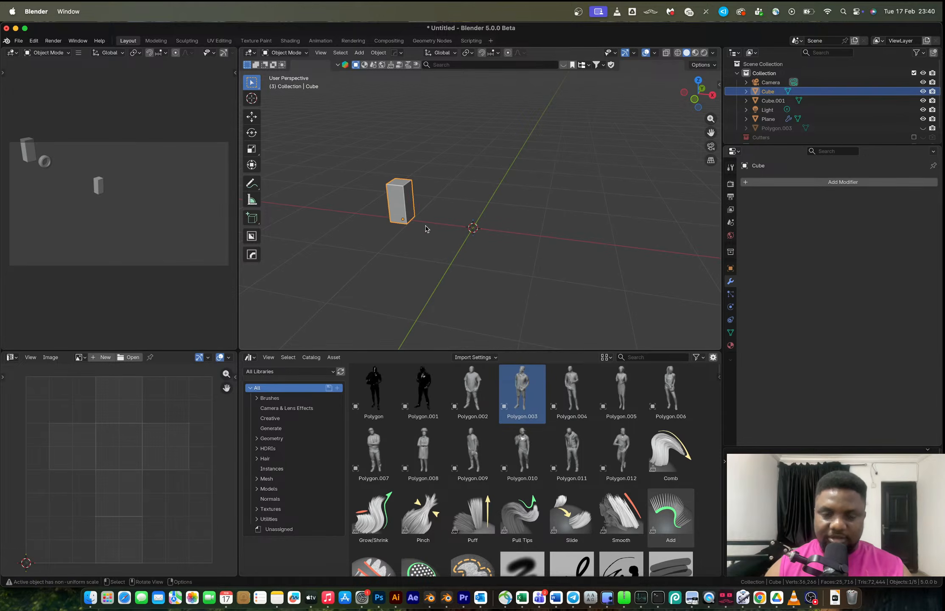
key(g)
key(x)
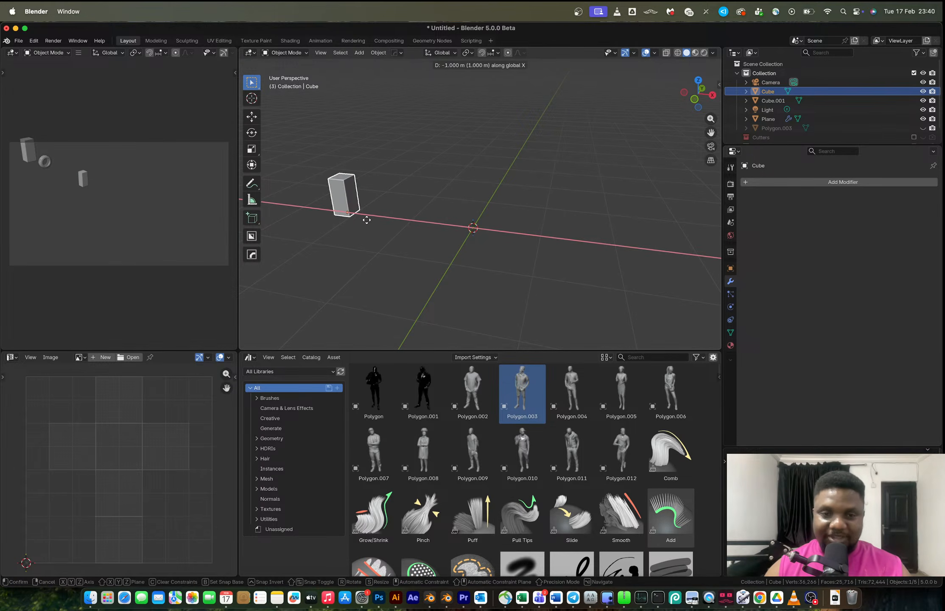
click(317, 216)
middle_drag(408, 220, 424, 225)
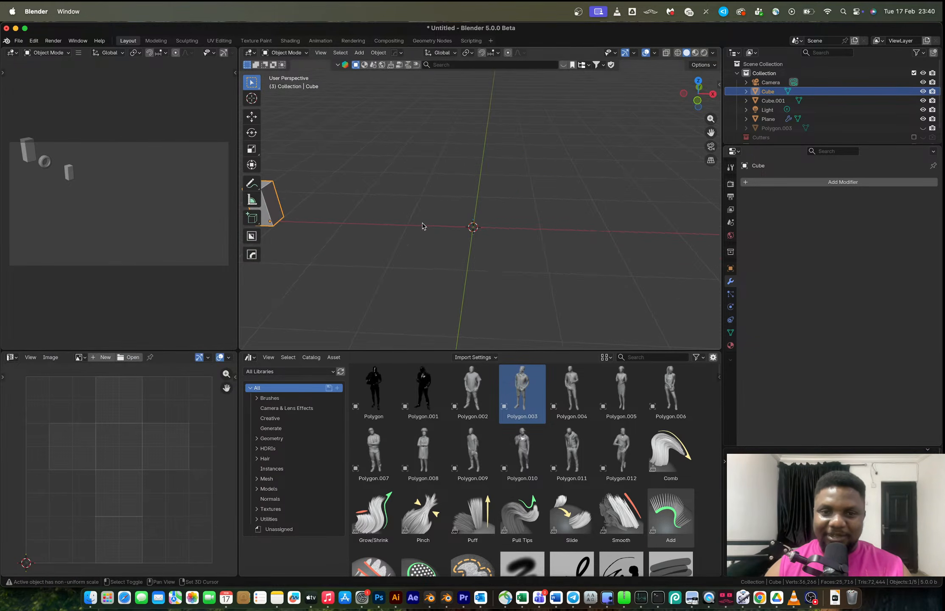
Add a 2 m plane at the origin and scale it by 2 along X.
key(shift+a)
mouse_move(424, 214)
click(472, 216)
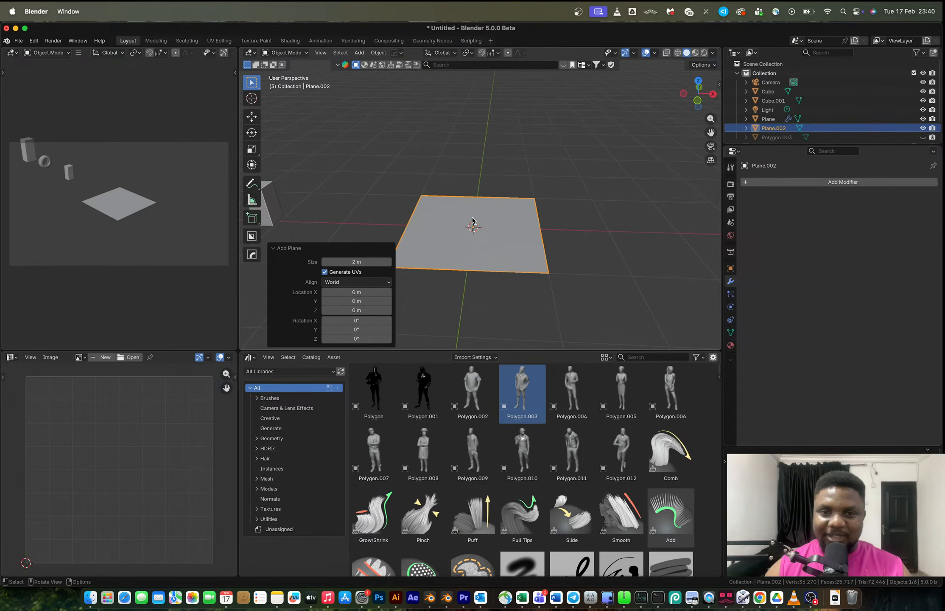
key(s)
key(x)
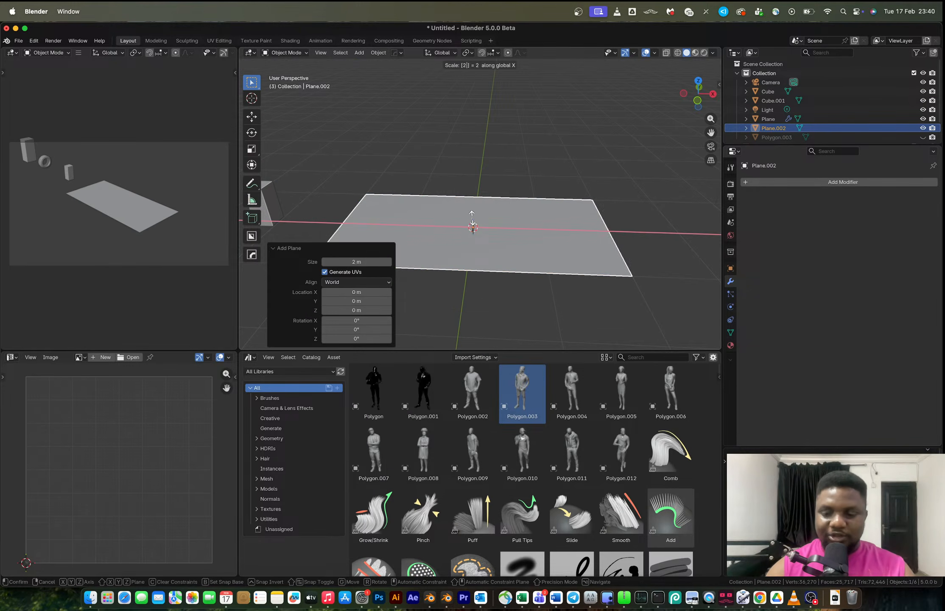
click(483, 223)
key(Tab)
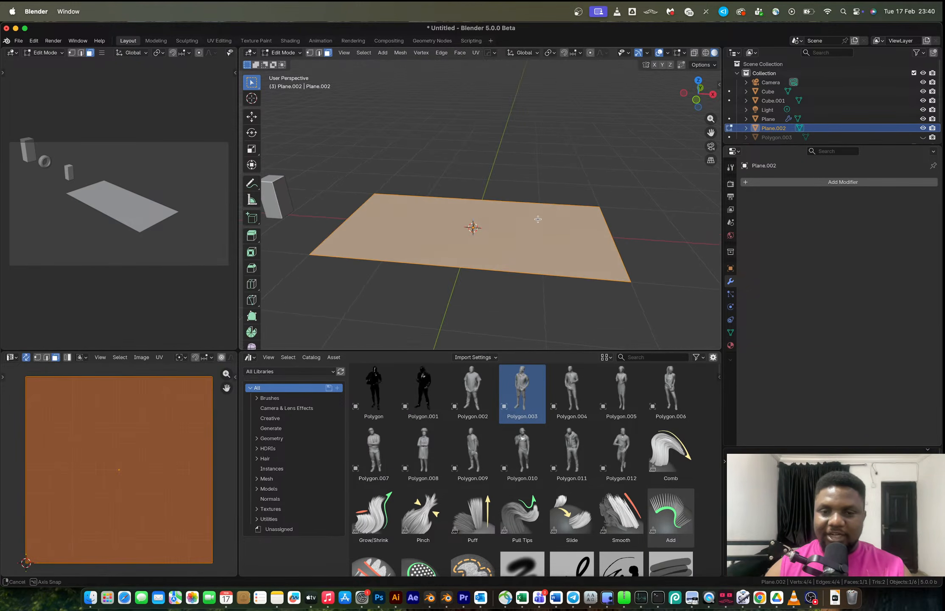
Loop-cut the plane across its middle and bevel the cut into 4 segments with about 0.79 m offset.
key(ctrl+r)
click(469, 196)
right_click(470, 196)
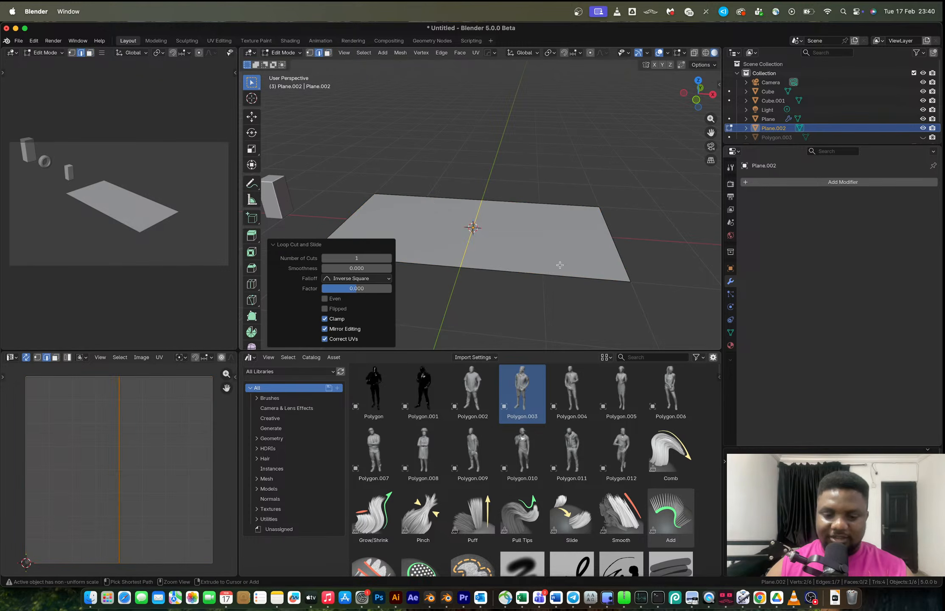
key(ctrl+b)
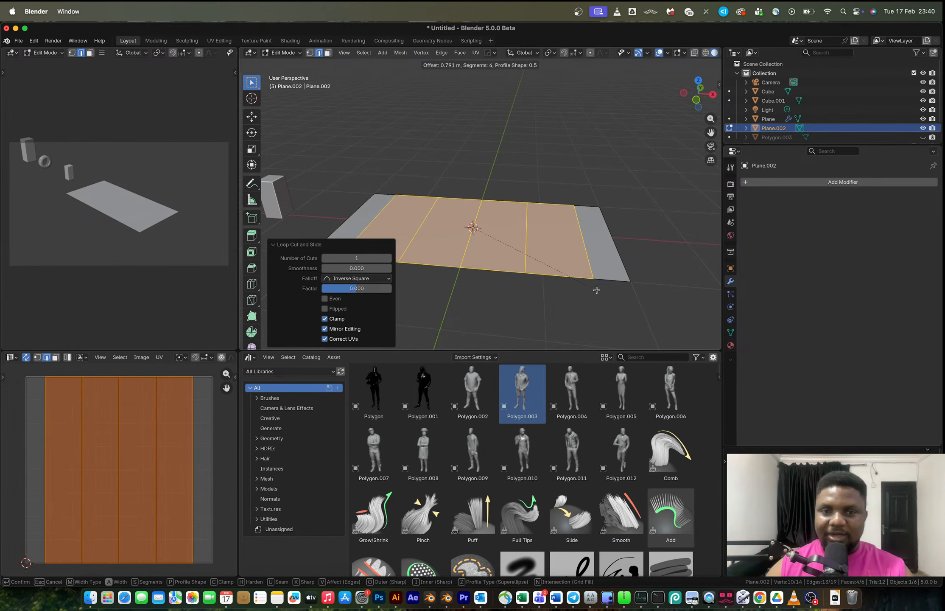
click(597, 290)
Move the outer edge loop about 0.45 m along X.
key(3)
click(499, 230)
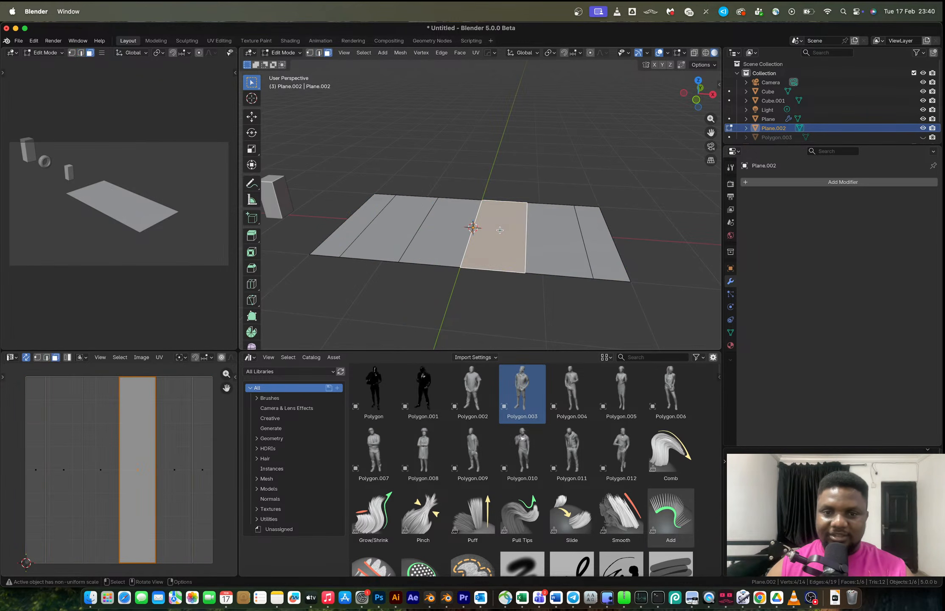
mouse_move(542, 235)
middle_down()
mouse_move(518, 232)
mouse_move(538, 233)
middle_up()
click(593, 239)
key(2)
click(612, 239)
key(g)
key(x)
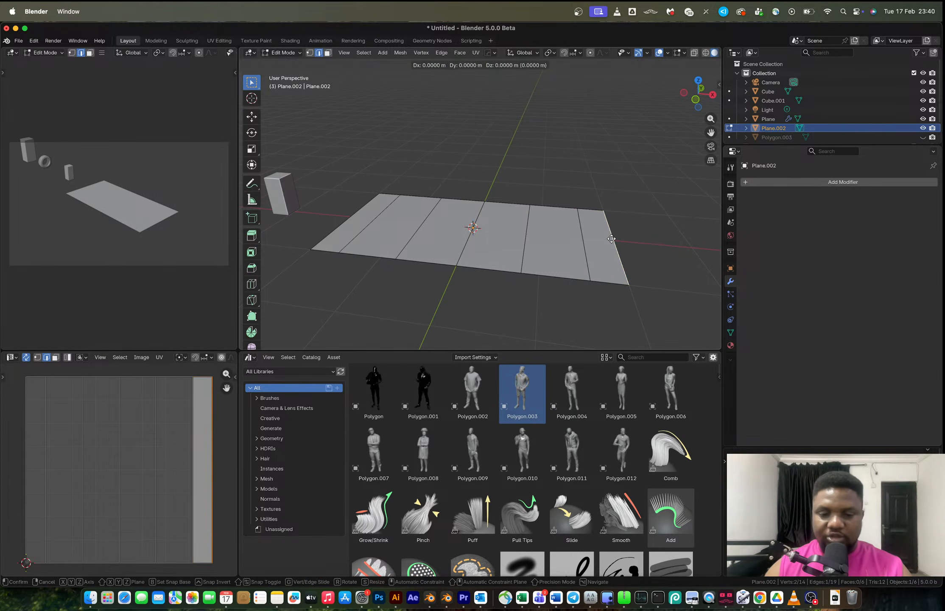
click(645, 243)
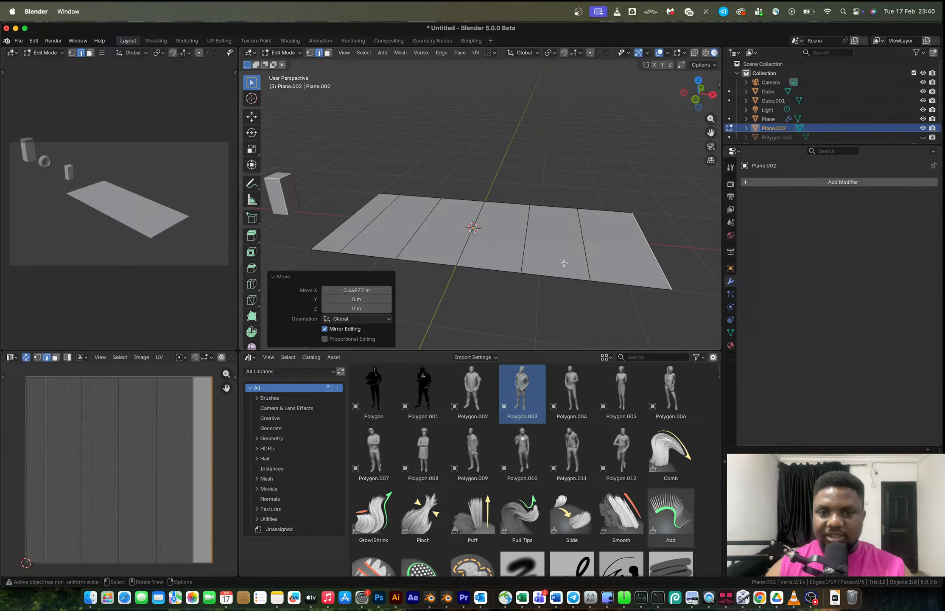
Move the next edge loop inward about 0.27 m along X.
click(588, 252)
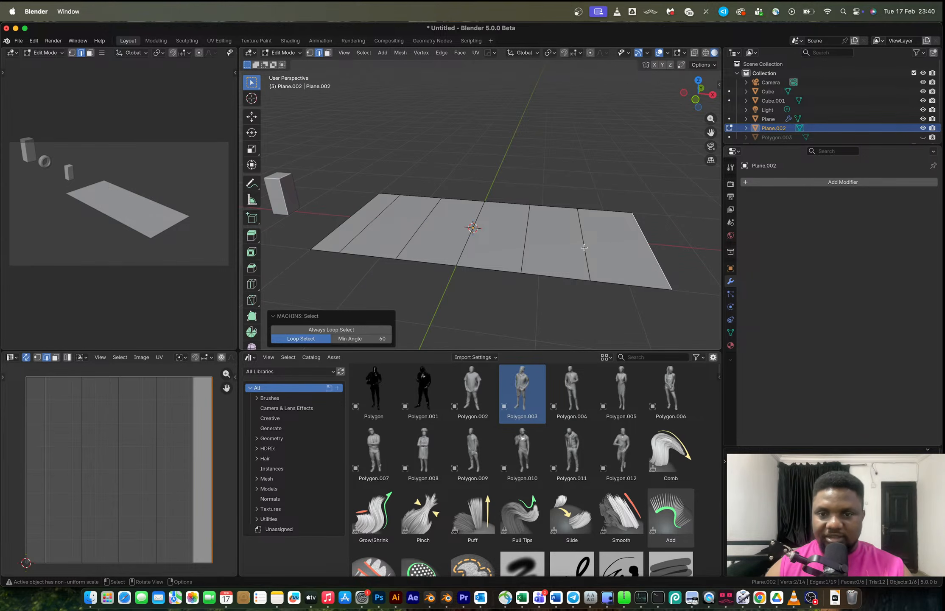
key(g)
key(x)
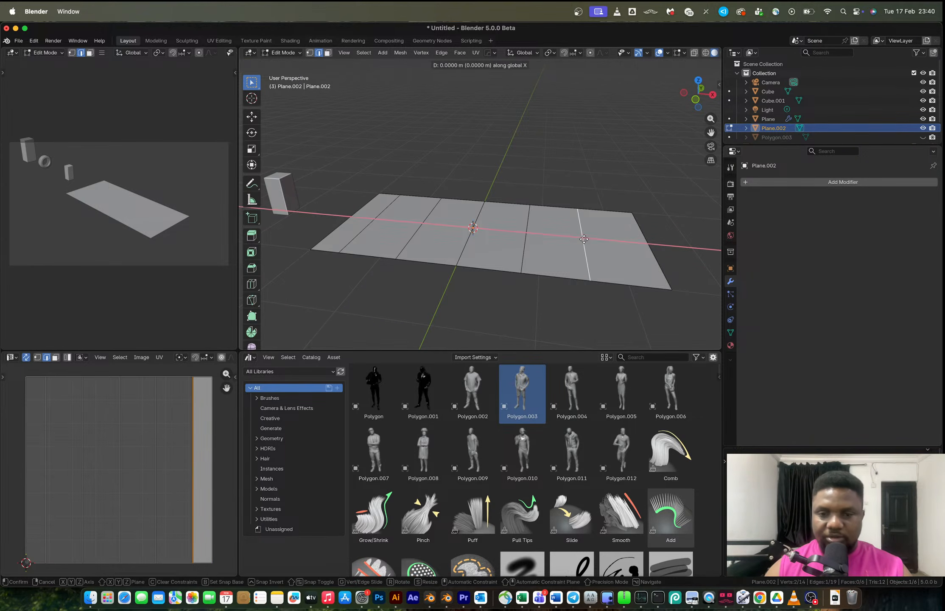
click(601, 240)
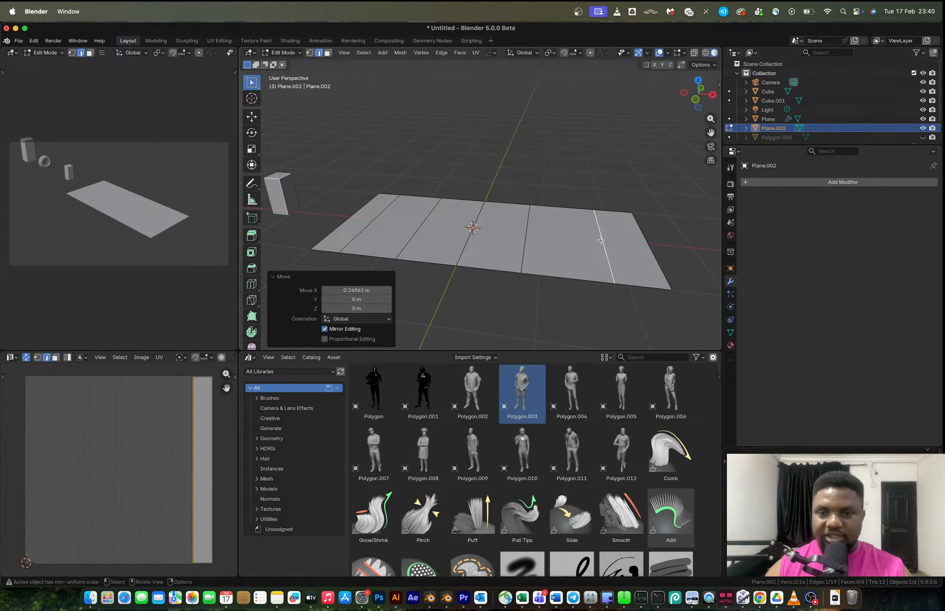
Raise the two central faces about 0.3 m along Z.
key(3)
click(542, 242)
shift+click(497, 231)
key(g)
key(z)
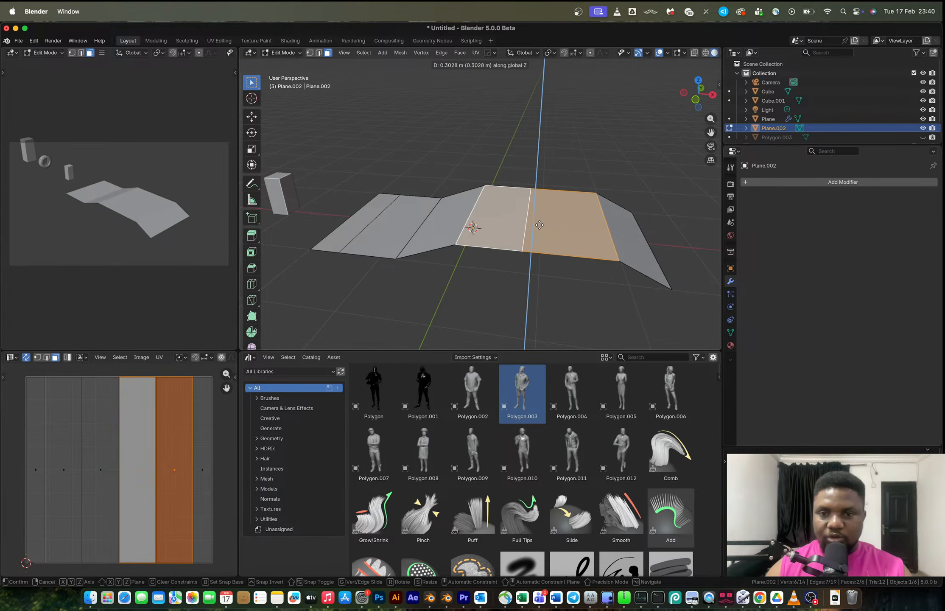
click(544, 209)
Mirror the plane across the X axis with a Hops mirror modifier.
key(Tab)
key(alt+x)
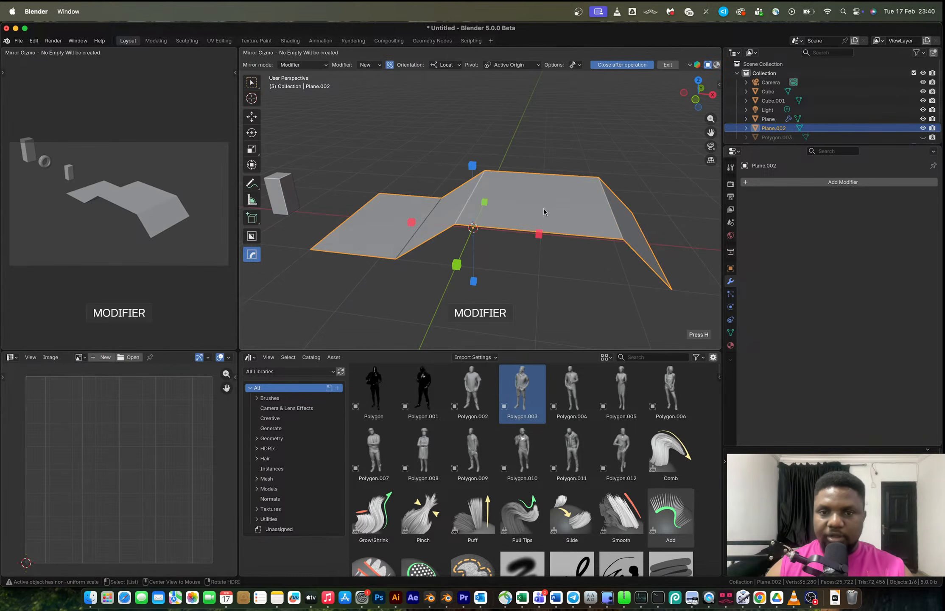
click(538, 234)
mouse_move(534, 238)
middle_down()
mouse_move(500, 241)
mouse_move(542, 233)
mouse_move(534, 245)
middle_up()
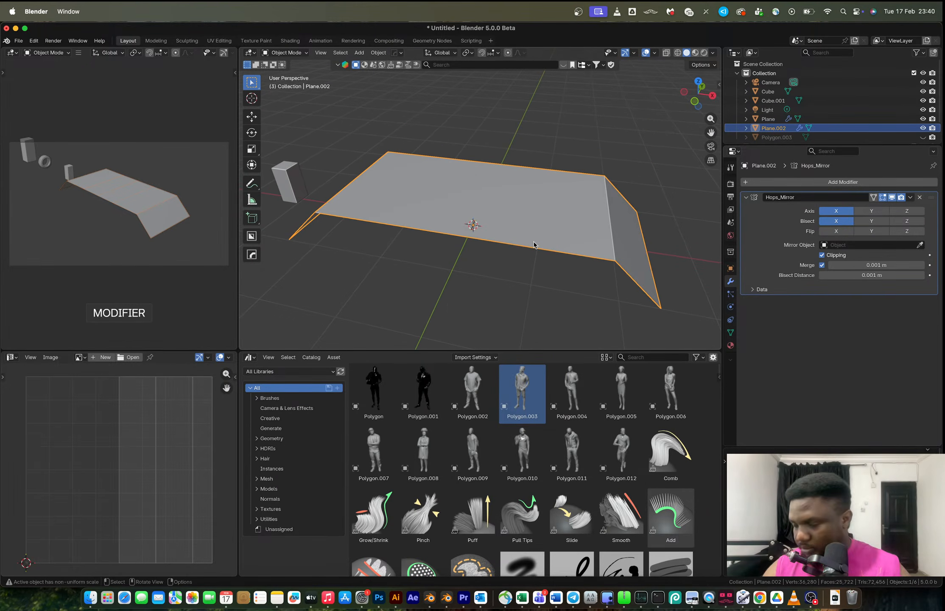
Dissolve the edge running through the middle of the raised section.
key(Tab)
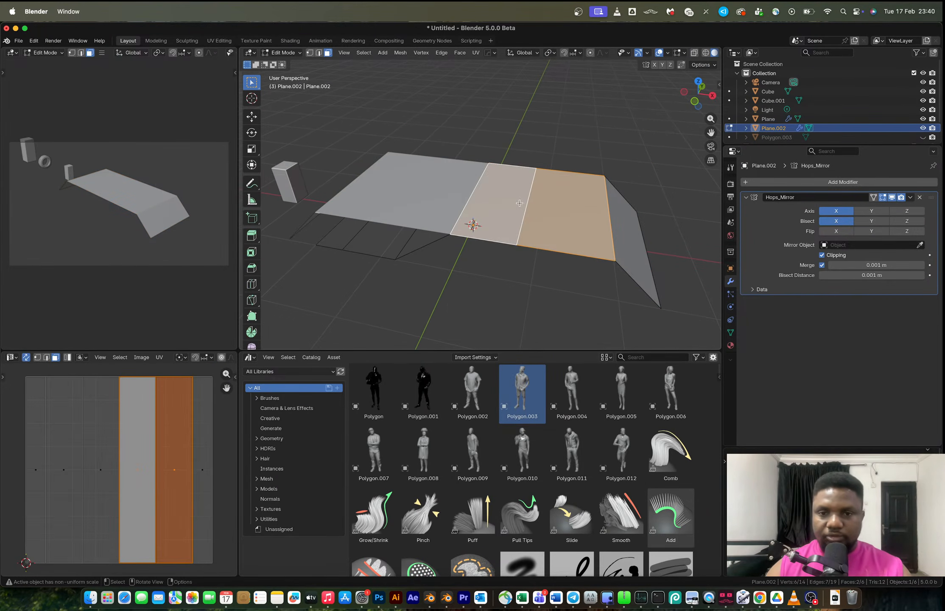
key(2)
click(527, 202)
key(x)
click(520, 205)
Add two loop cuts on the raised section and bevel them with one segment about 0.028 m wide.
key(ctrl+r)
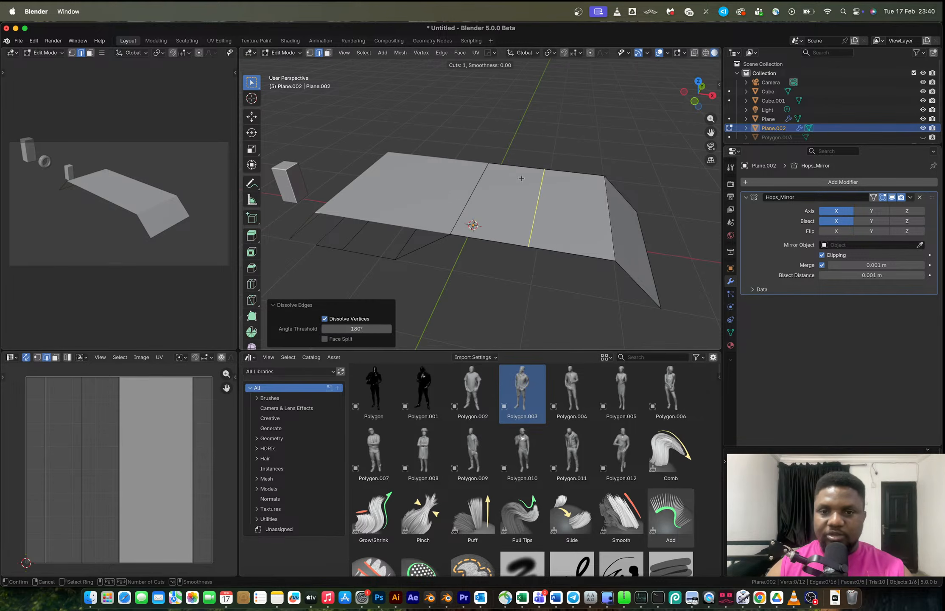
click(521, 179)
right_click(522, 178)
middle_drag(542, 197, 544, 219)
key(ctrl+b)
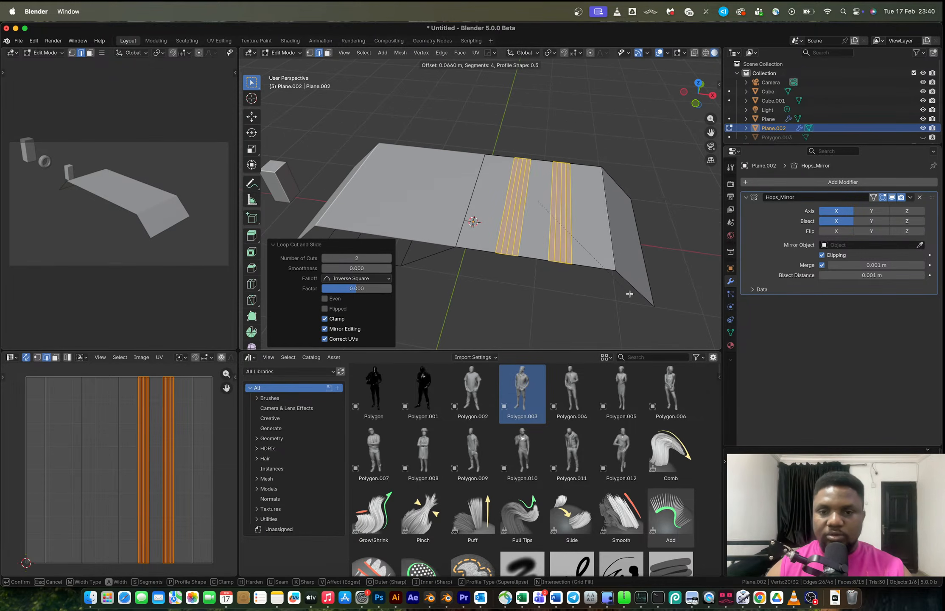
scroll(629, 294, down, 3)
click(627, 293)
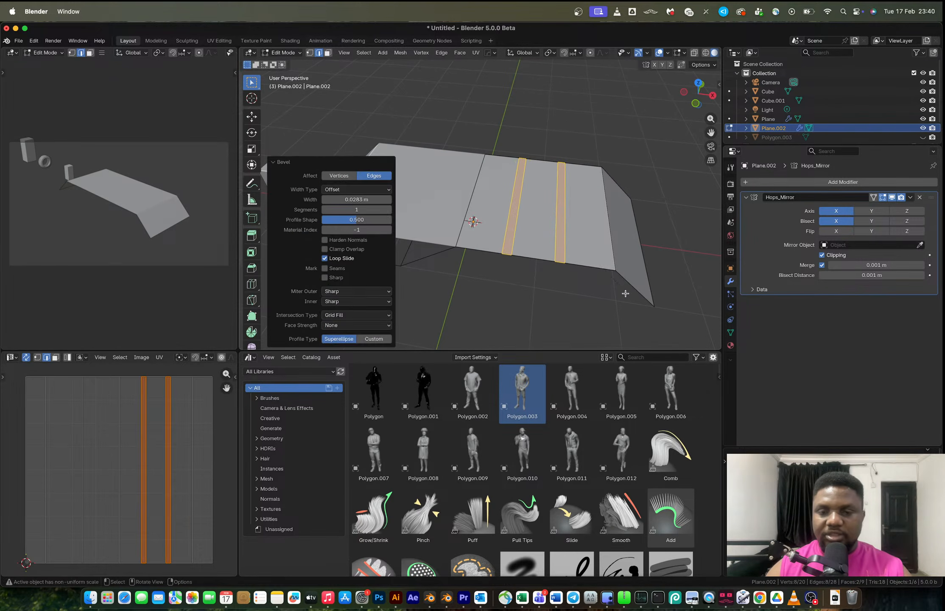
Extrude the beveled strips about 0.12 m downward into grooves.
scroll(564, 246, up, 2)
key(e)
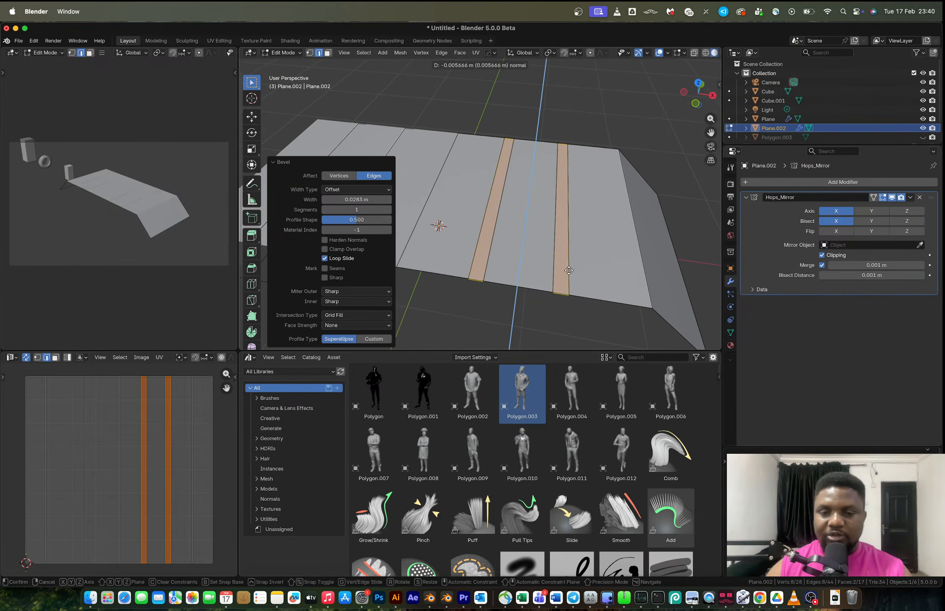
click(570, 280)
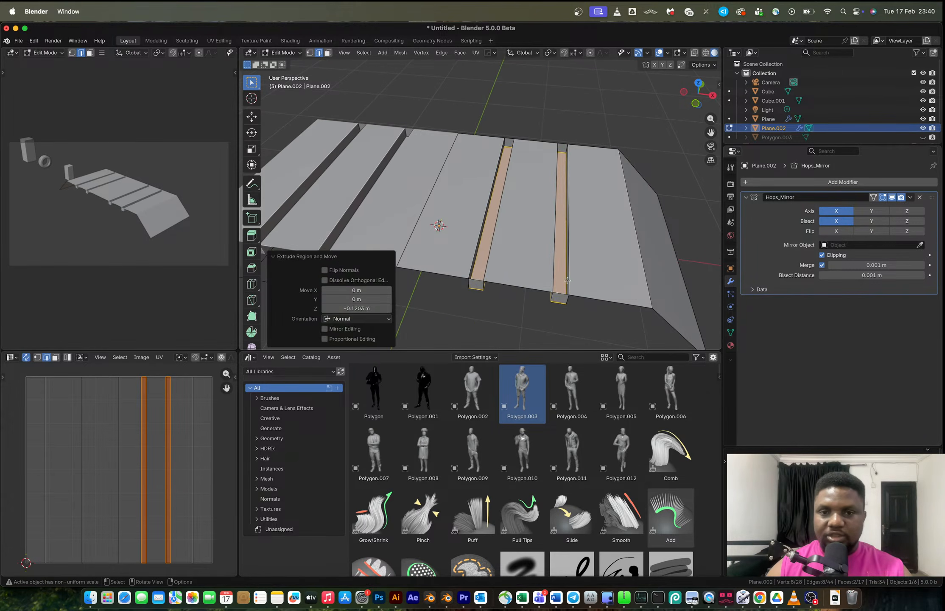
Delete the end faces at the ends of the grooves.
key(3)
click(475, 286)
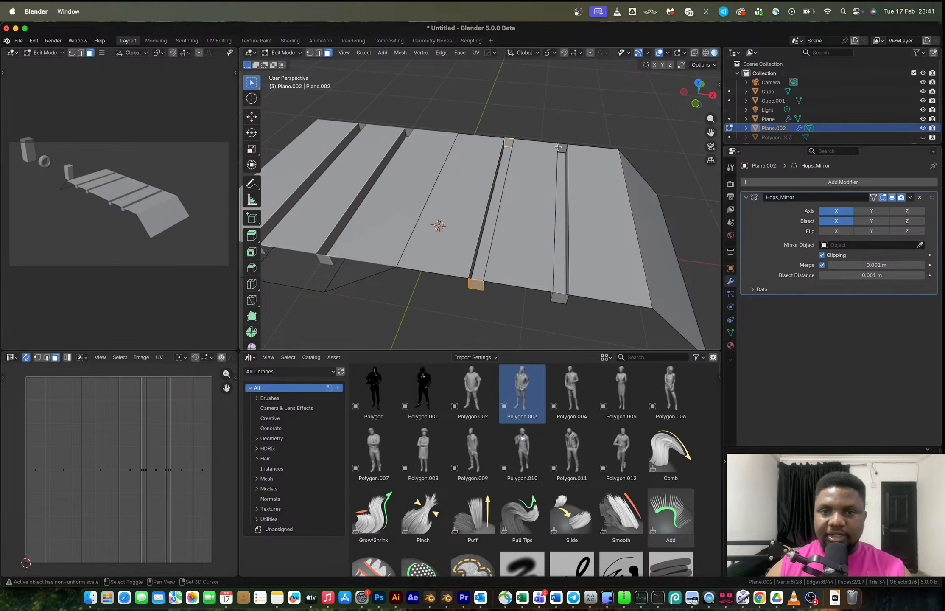
key(x)
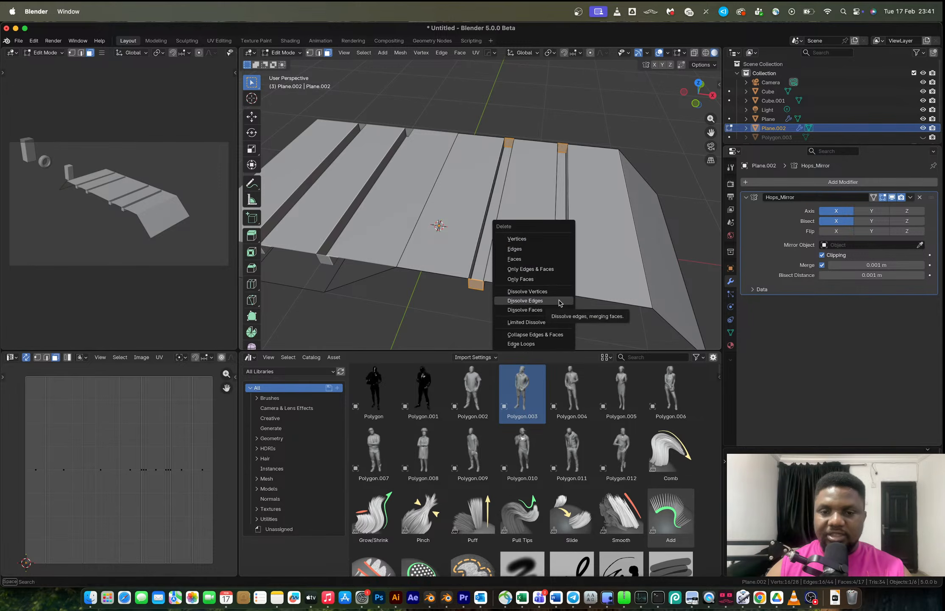
click(558, 301)
key(ctrl+z)
key(x)
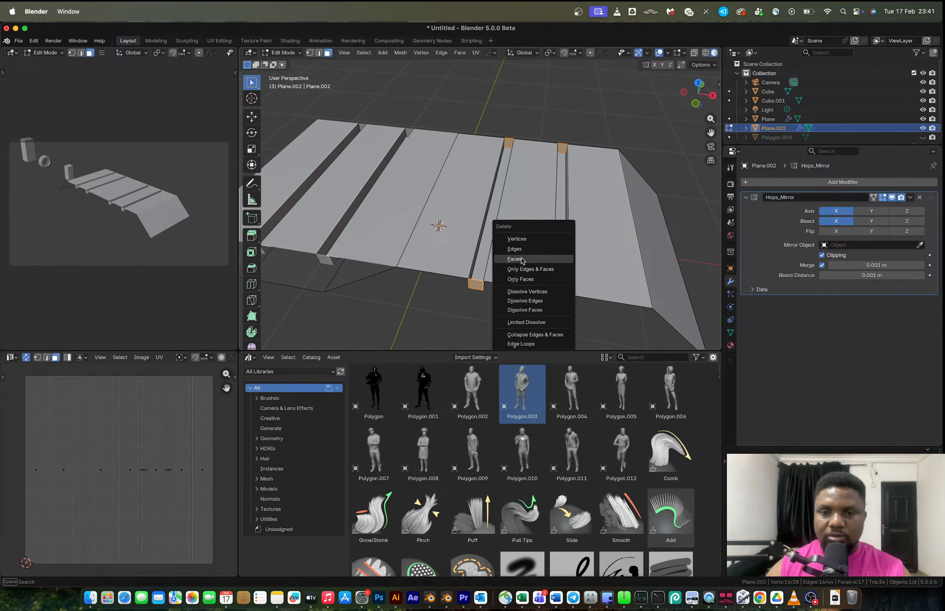
click(521, 256)
Compare the grooved plane with the tire tread reference photo in the browser.
key(Tab)
key(super+Tab)
key(super+Tab)
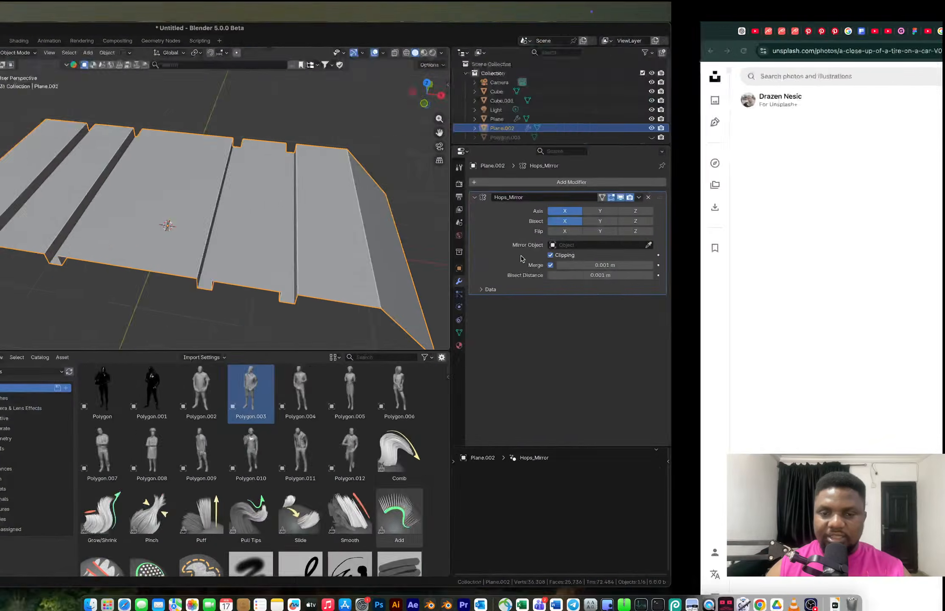
mouse_move(532, 256)
middle_down()
mouse_move(566, 255)
mouse_move(530, 254)
middle_up()
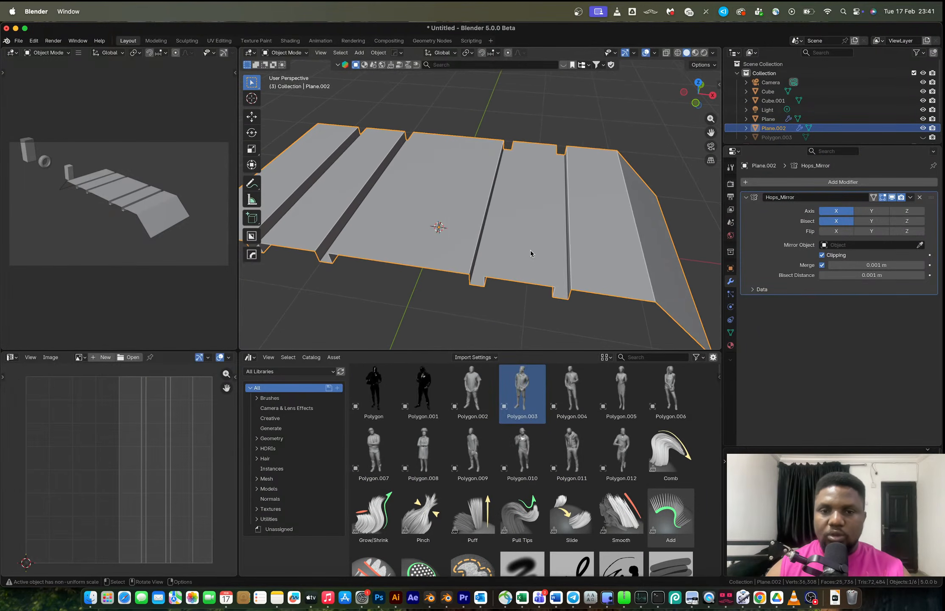
Undo the groove loop cuts, bevel, extrusion and face deletion.
key(Tab)
key(super+z)
key(super+z)
key(super+z)
key(super+z)
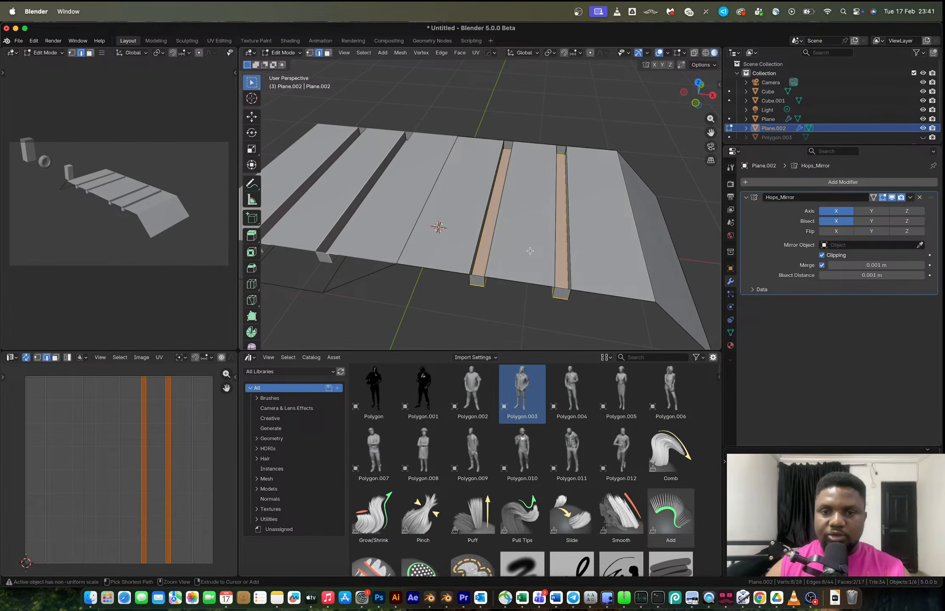
key(super+z)
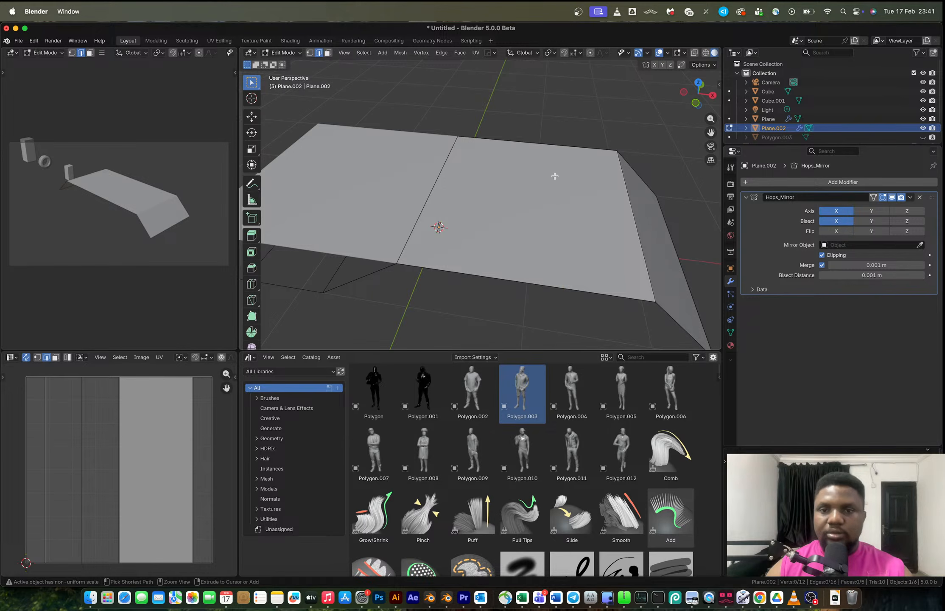
key(ctrl+r)
click(552, 156)
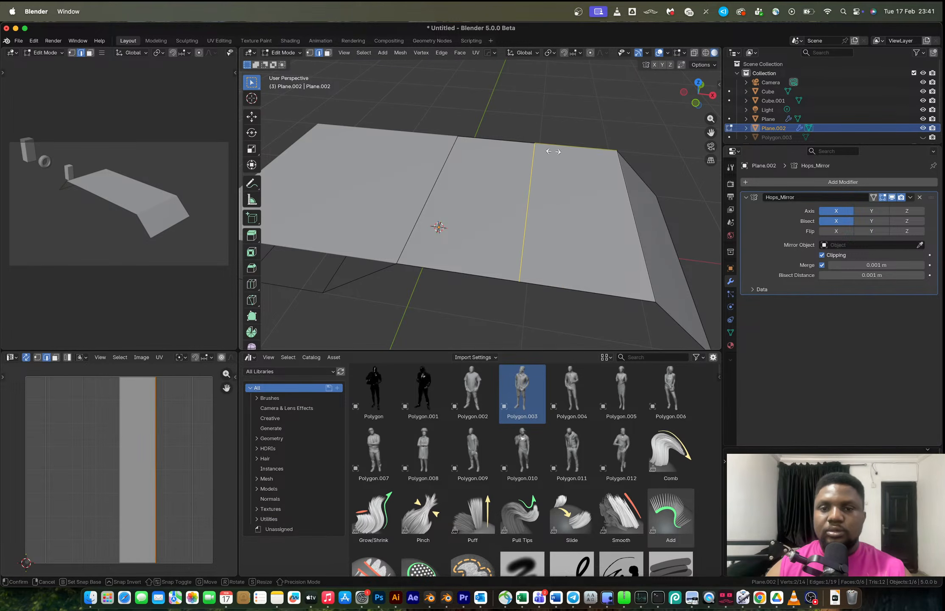
right_click(551, 154)
key(ctrl+r)
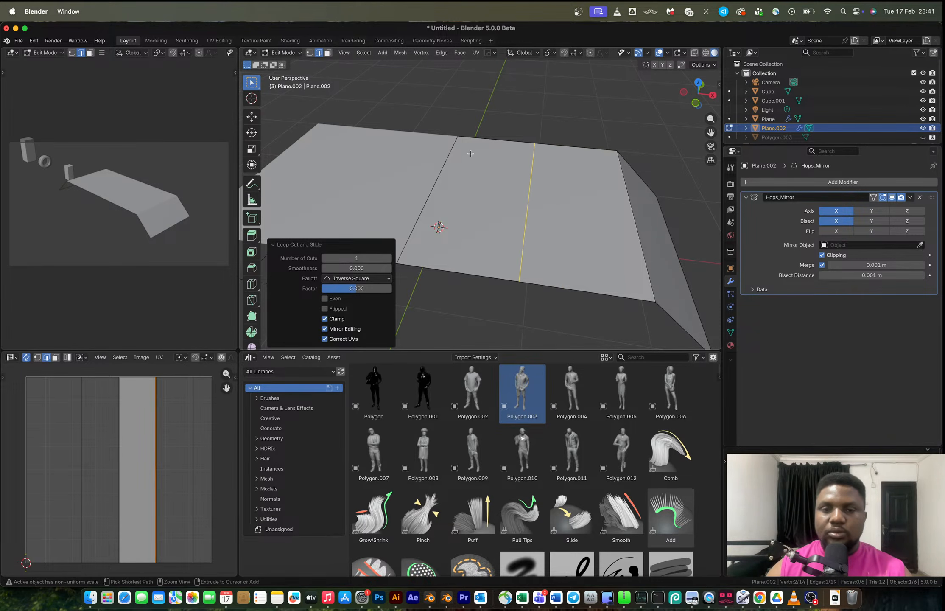
click(471, 144)
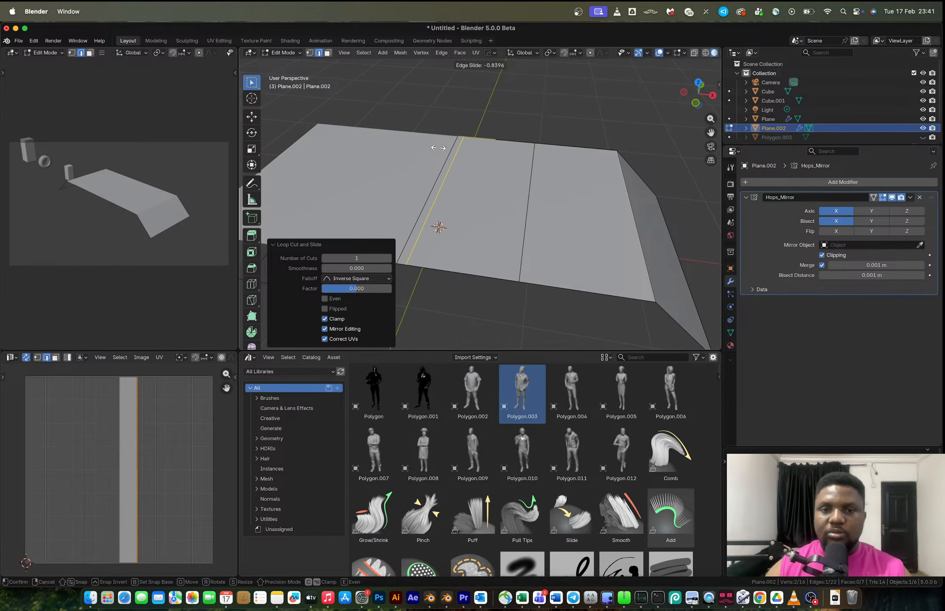
click(438, 147)
middle_drag(510, 188, 521, 208)
key(ctrl+z)
key(ctrl+z)
Add a loop cut through the middle of the mirrored half of the tread plane.
key(ctrl+r)
scroll(510, 133, up, 1)
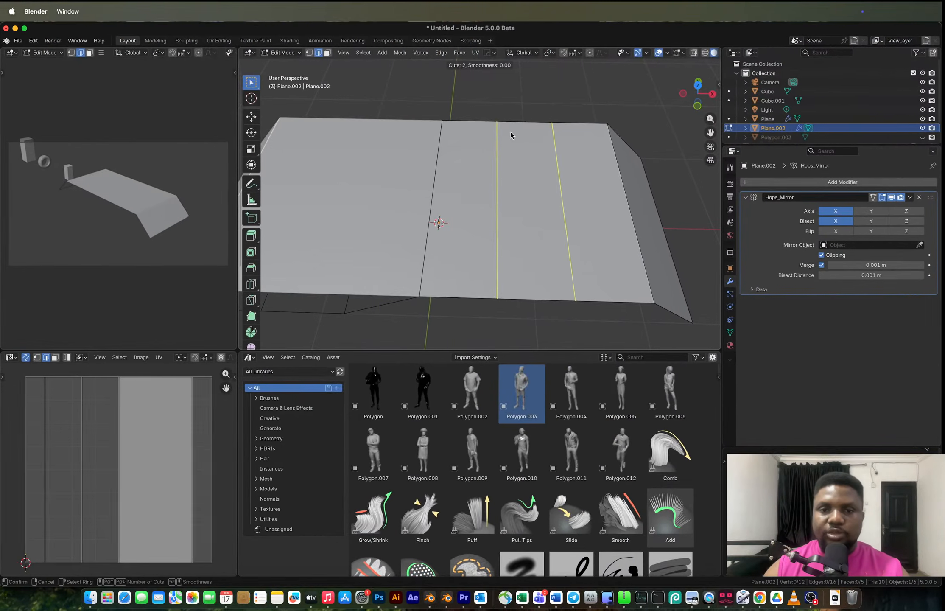
scroll(510, 135, down, 1)
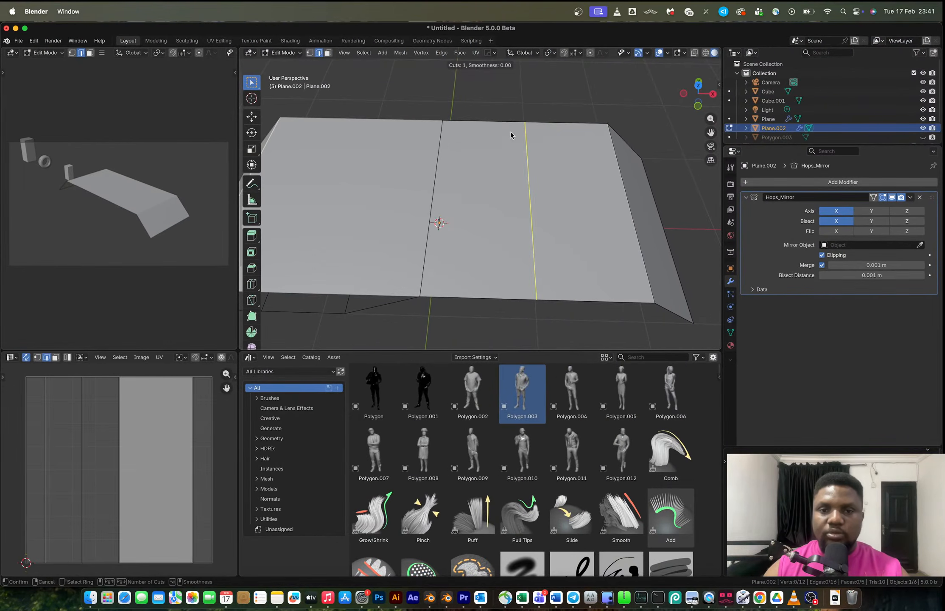
click(510, 135)
Apply the Hops_Mirror modifier and return to editing the mesh.
key(Tab)
key(ctrl+a)
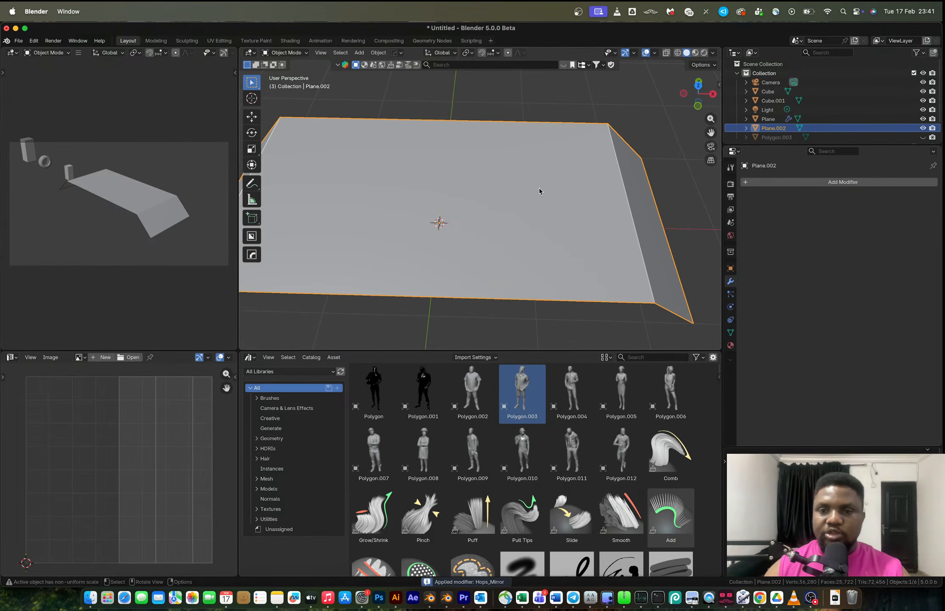
key(Tab)
Bevel the three selected edge loops about 0.028 m wide and extrude the strips about 0.10 m downward.
middle_drag(436, 207, 530, 216)
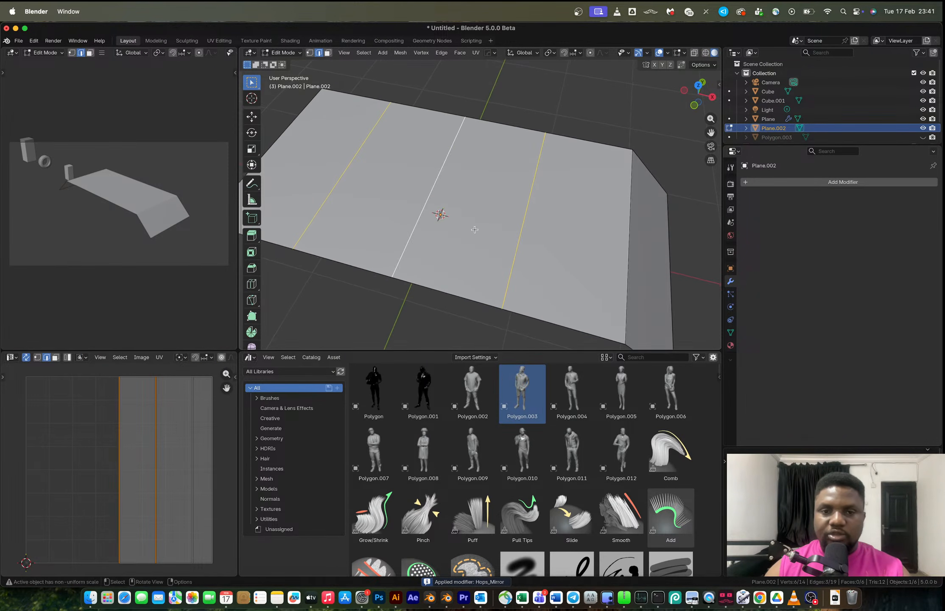
key(ctrl+b)
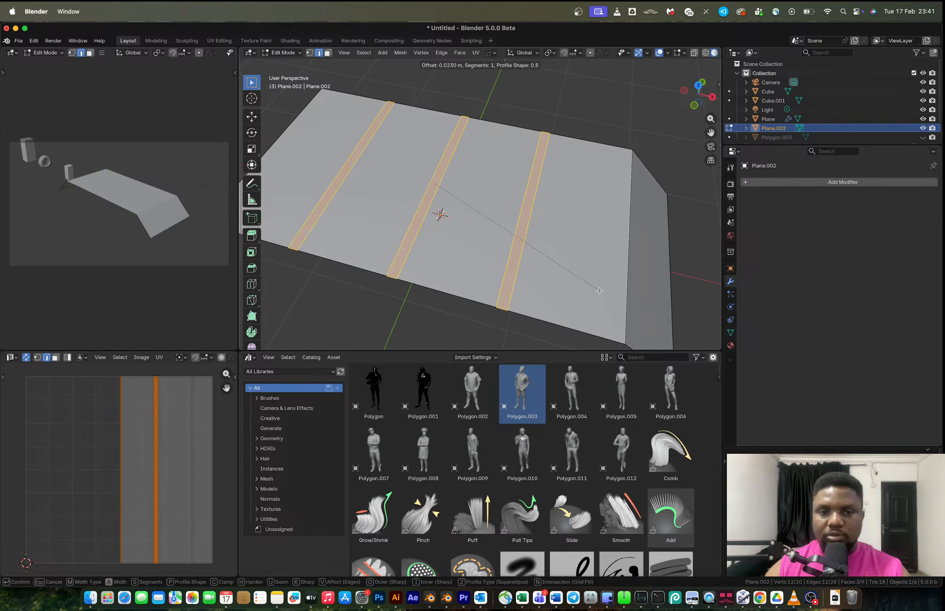
click(600, 292)
key(e)
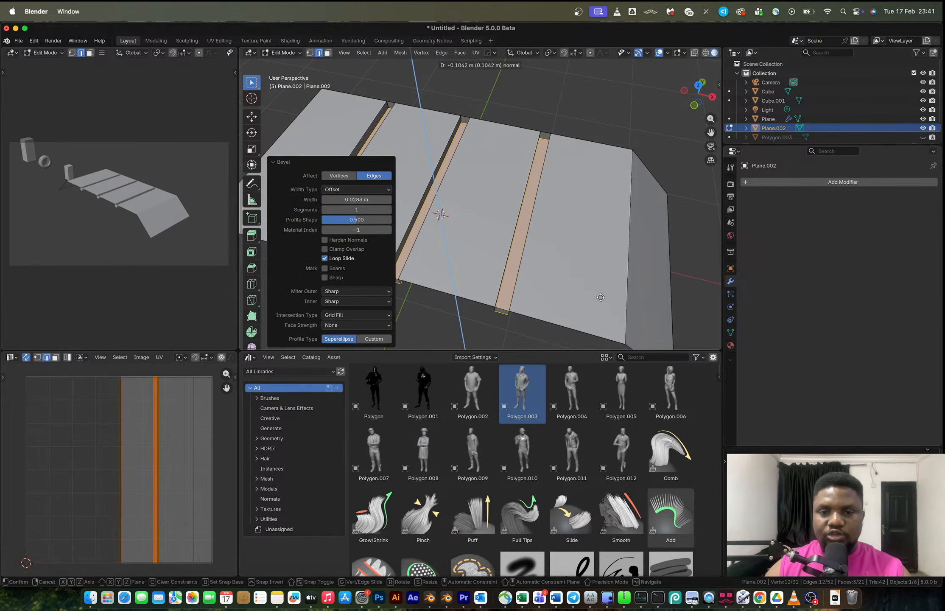
click(601, 302)
Delete the small end faces at the ends of the sunken groove strips.
shift+middle_drag(526, 315, 529, 280)
key(3)
click(509, 264)
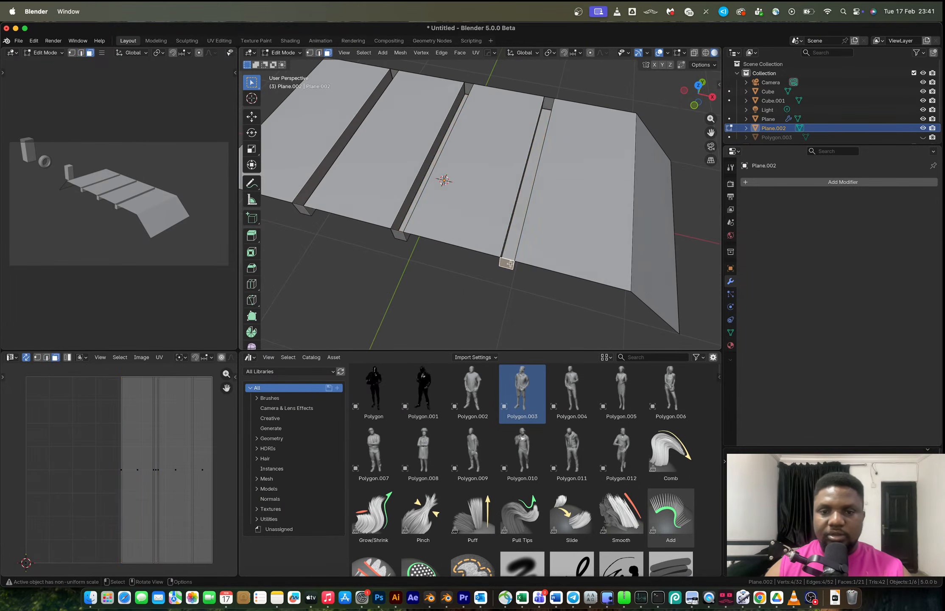
shift+click(548, 103)
shift+click(467, 88)
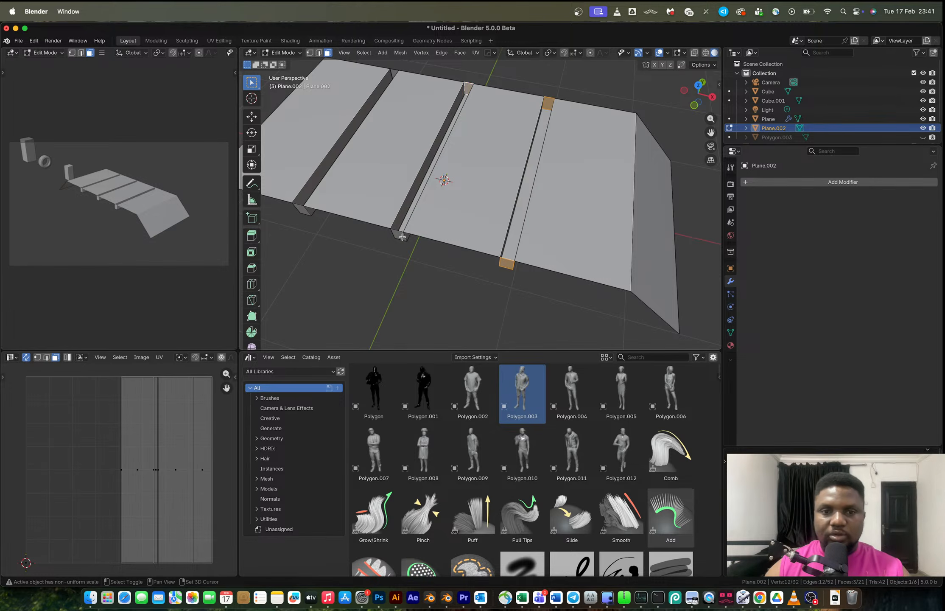
shift+click(391, 74)
key(x)
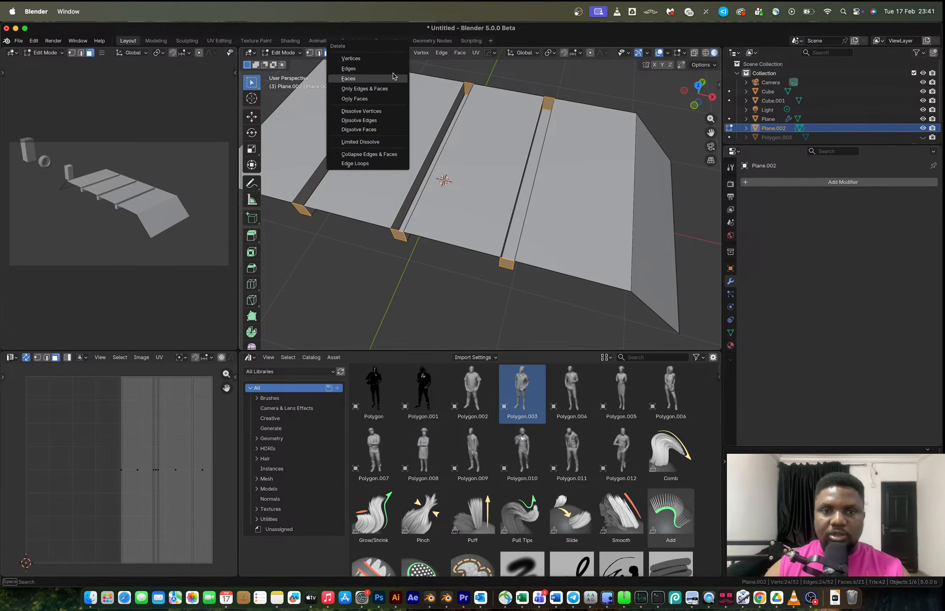
click(393, 77)
Compare the model with the tire tread reference photo in the browser.
key(ctrl+Right)
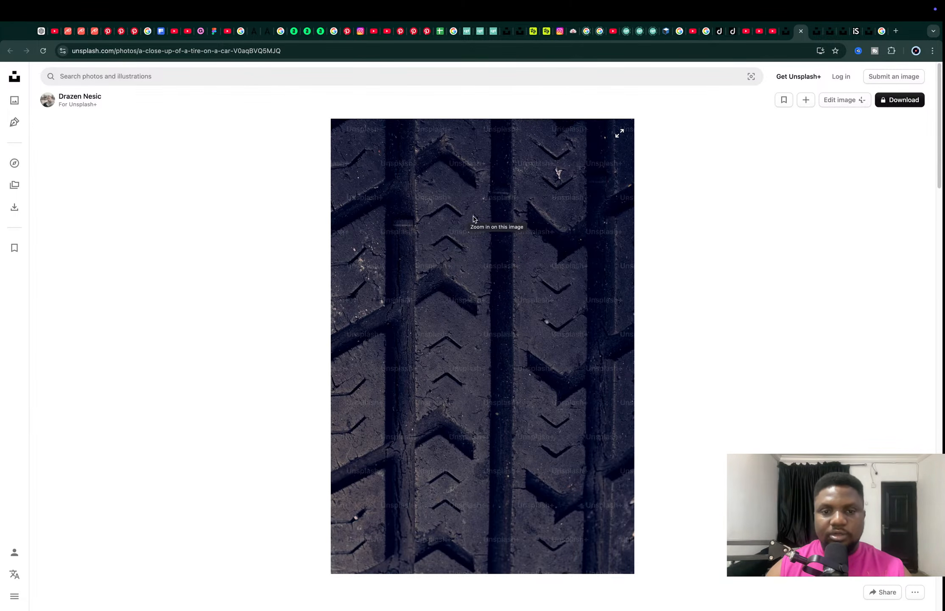
key(ctrl+Left)
key(ctrl+Right)
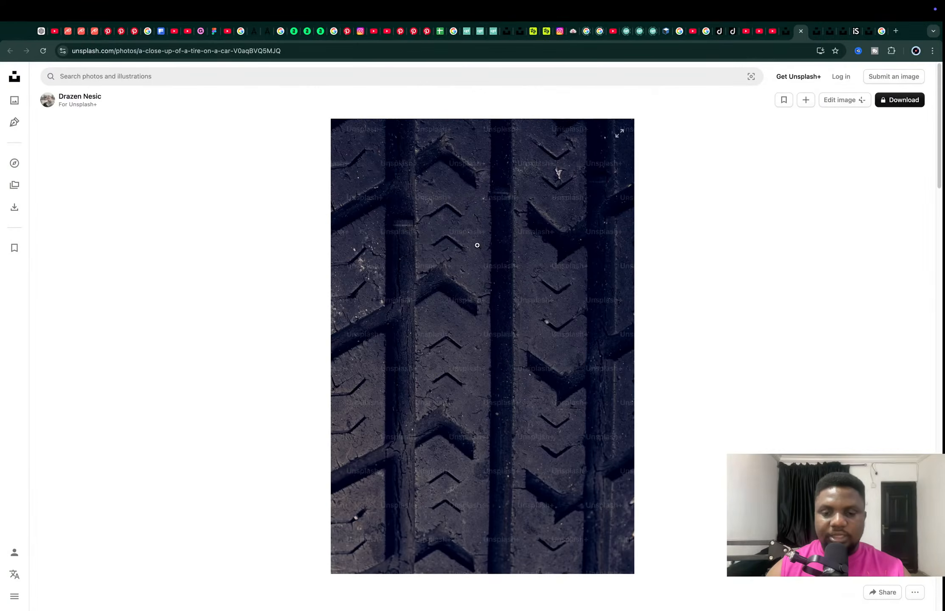
key(ctrl+Left)
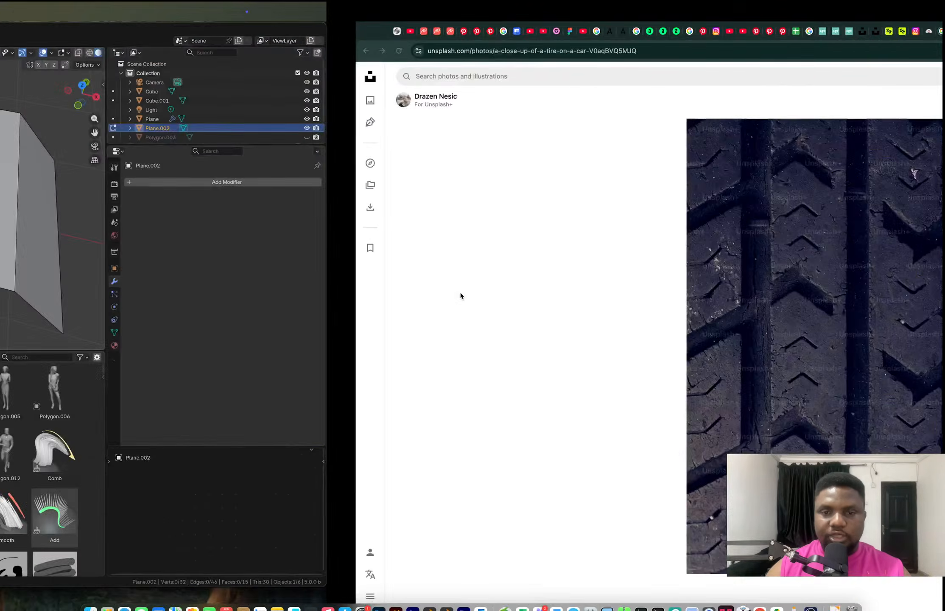
Inset the four raised tread faces individually with a thickness of about 0.095 m.
scroll(553, 250, down, 4)
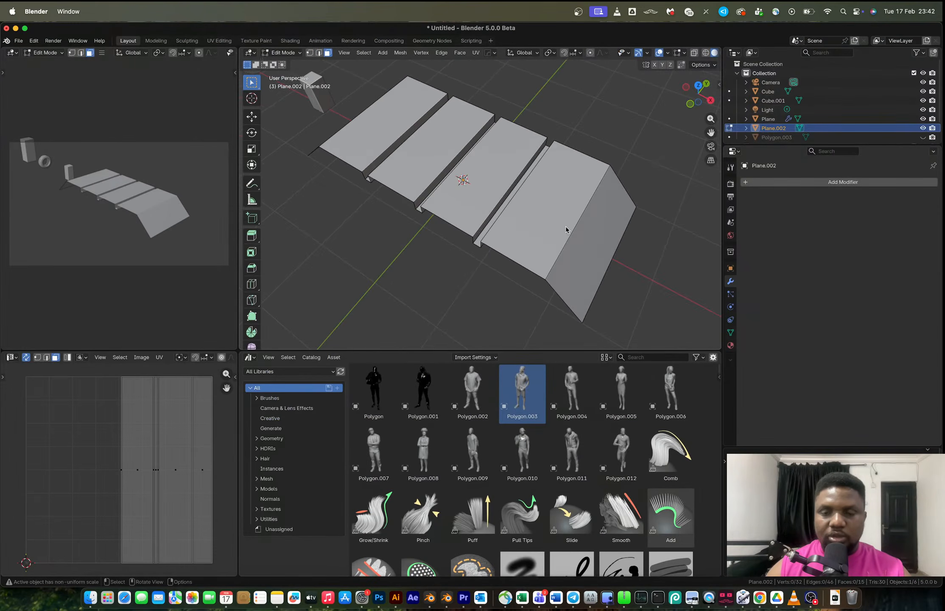
scroll(566, 229, up, 2)
click(548, 233)
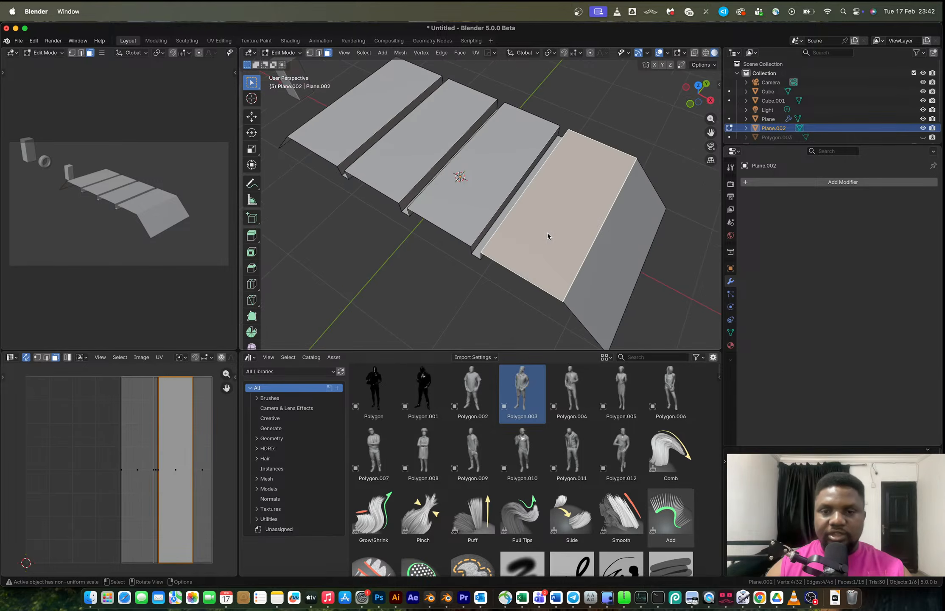
shift+click(462, 175)
shift+click(375, 164)
middle_drag(375, 164, 494, 212)
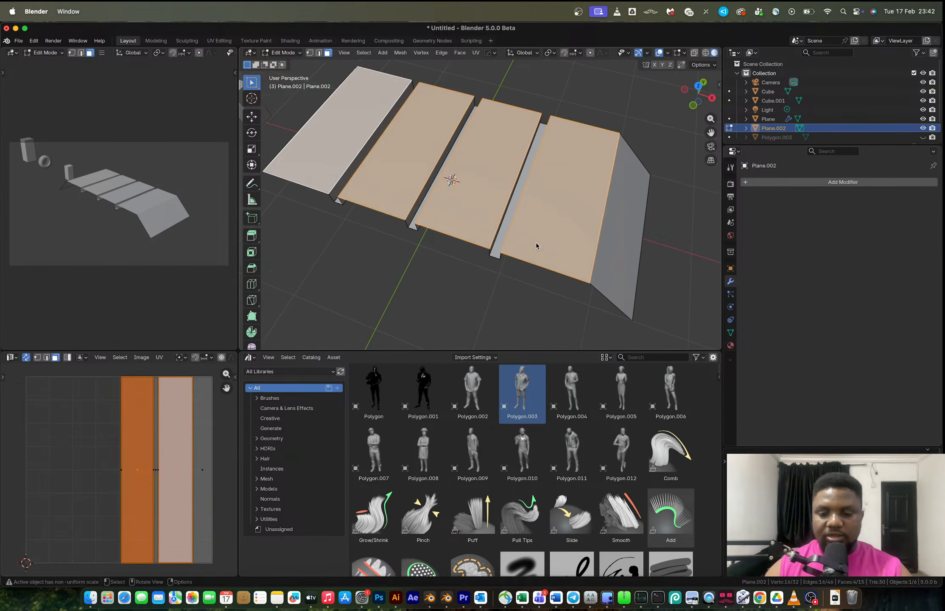
key(i)
key(i)
click(596, 292)
key(Tab)
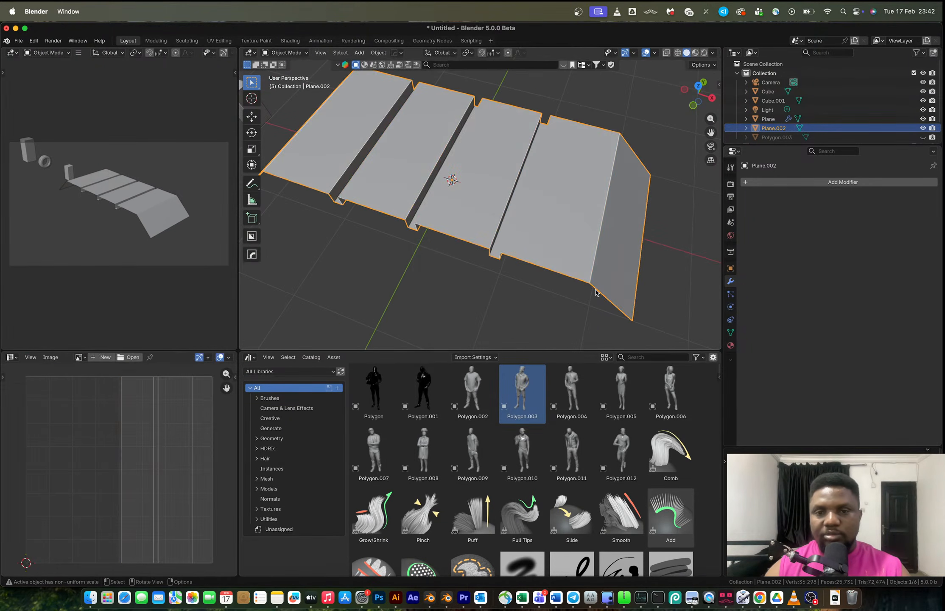
key(ctrl+a)
click(594, 291)
key(Tab)
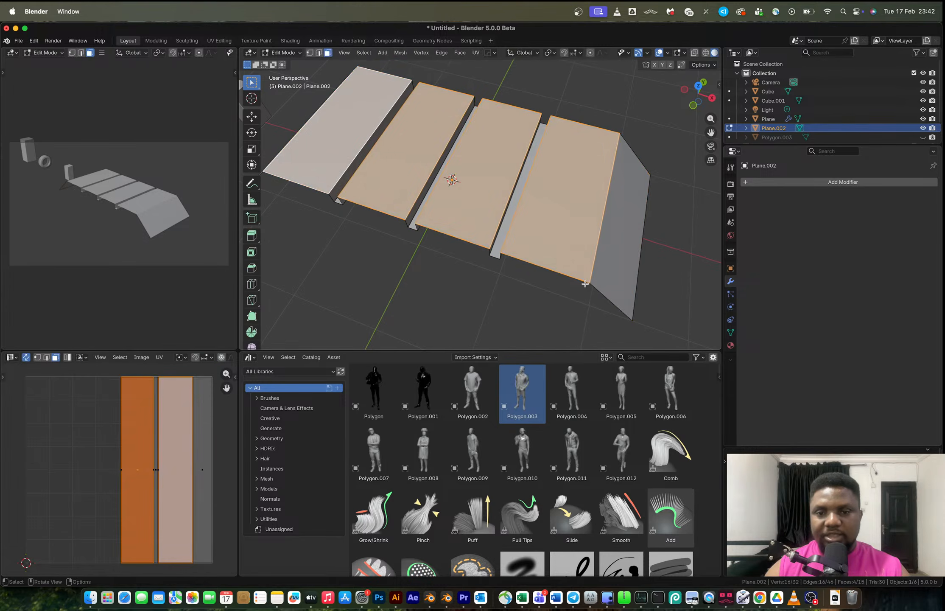
key(i)
click(622, 303)
key(i)
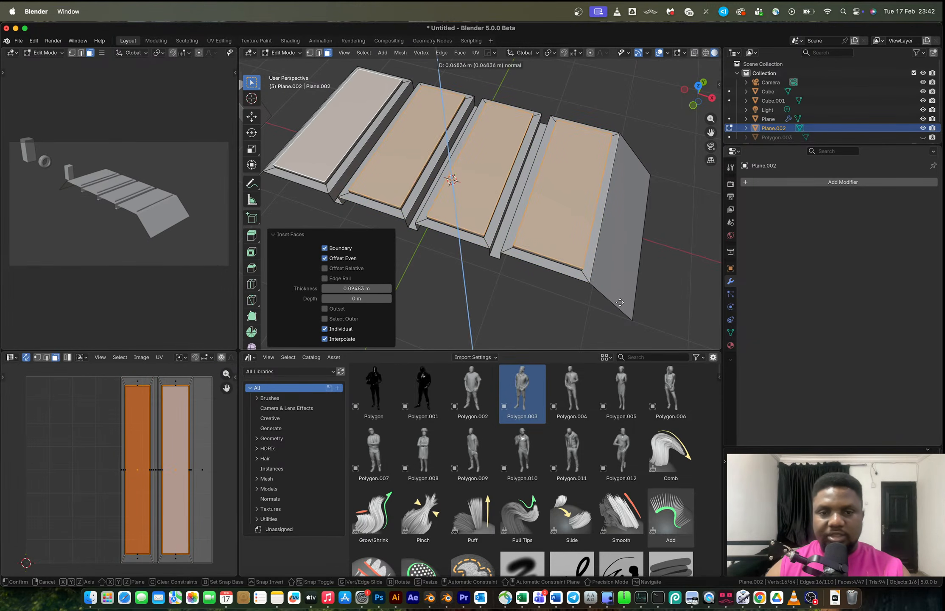
click(620, 297)
Add a Hard Ops bevel modifier with a 30° angle limit to the tread plane.
key(Tab)
middle_drag(580, 258, 504, 211)
mouse_move(531, 257)
middle_down()
mouse_move(541, 255)
mouse_move(530, 225)
mouse_move(536, 237)
middle_up()
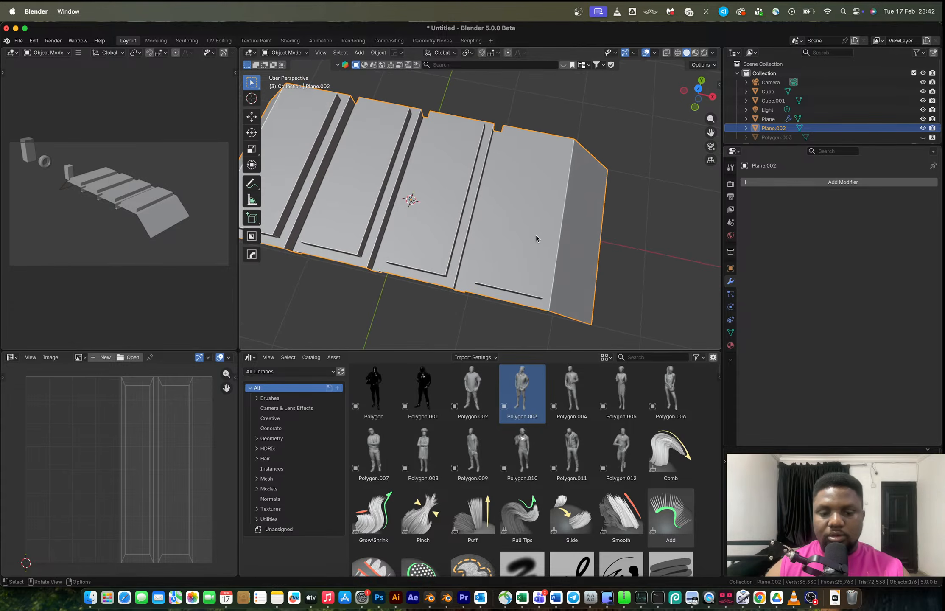
key(q)
click(537, 235)
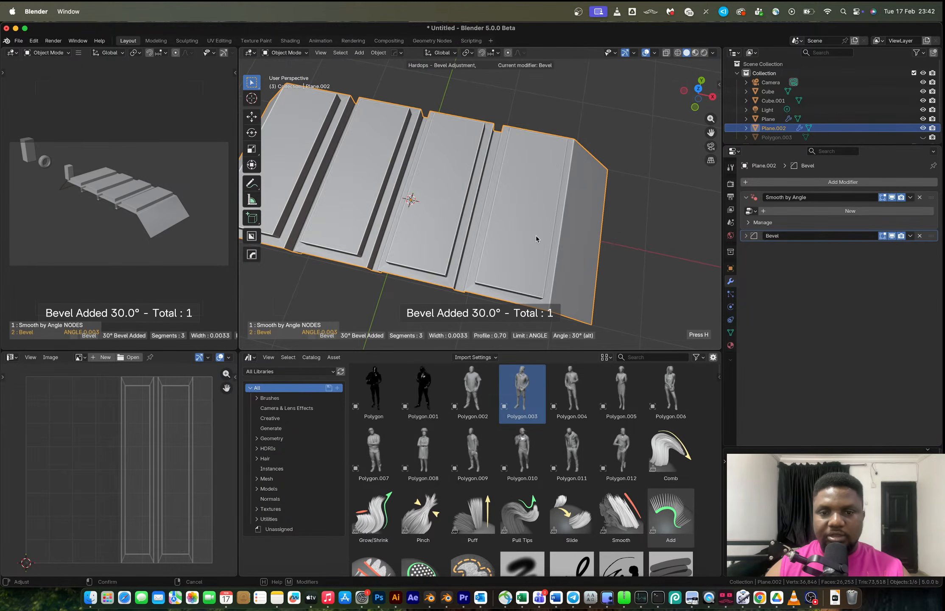
click(533, 237)
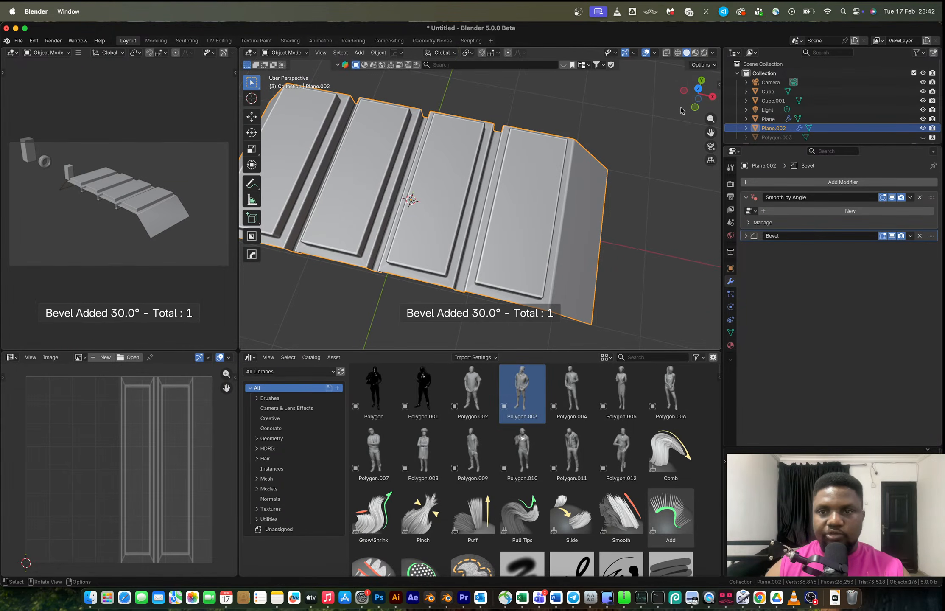
In top view, add a new plane aligned to the view and scale it down to about 0.39.
key(KP_7)
scroll(548, 195, up, 3)
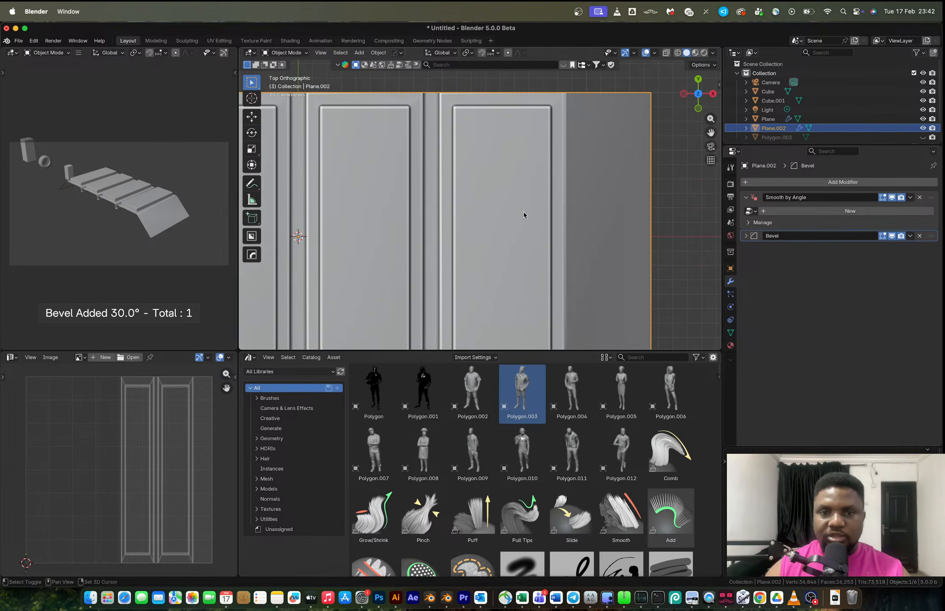
shift+middle_drag(529, 194, 515, 166)
key(shift+a)
mouse_move(516, 169)
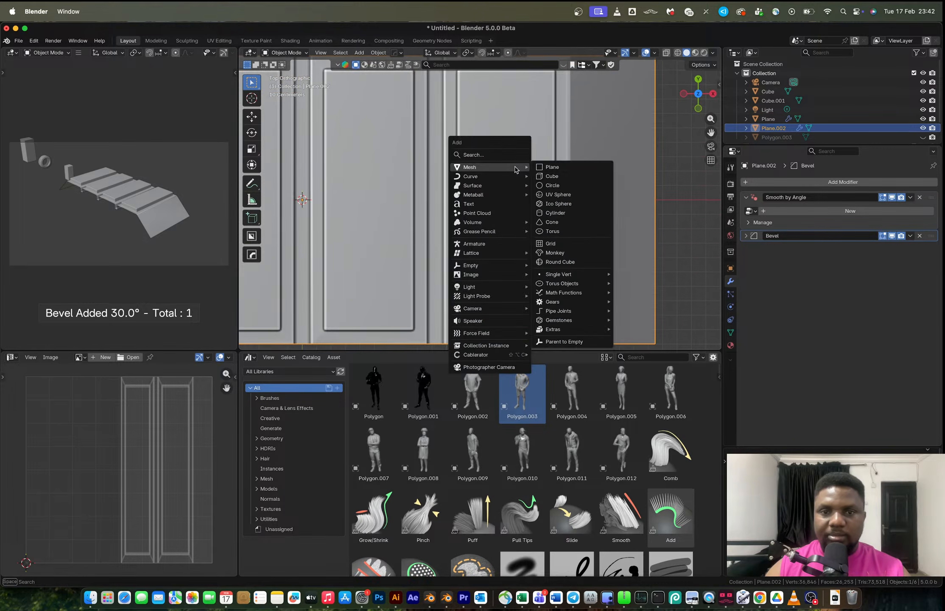
click(560, 167)
click(342, 281)
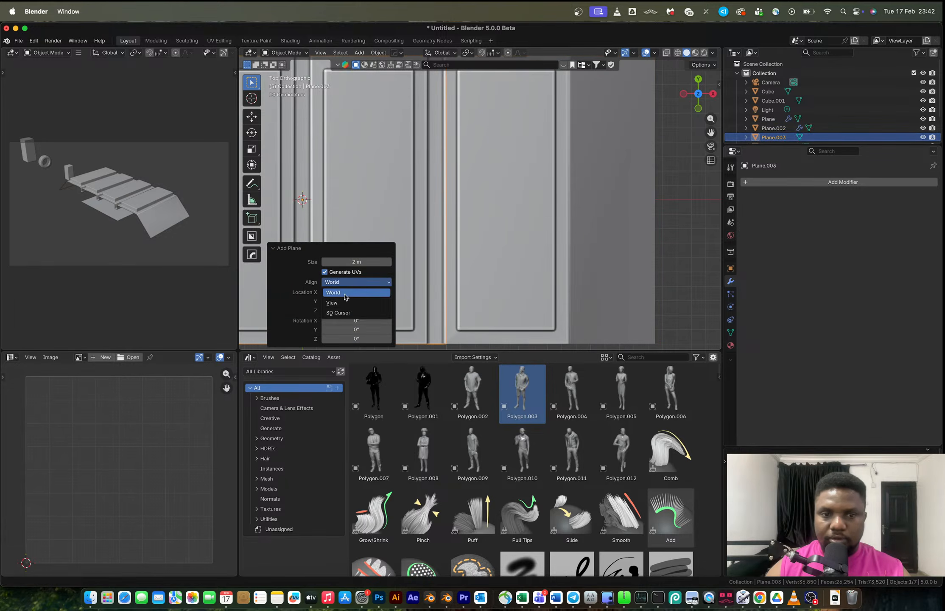
click(346, 297)
key(s)
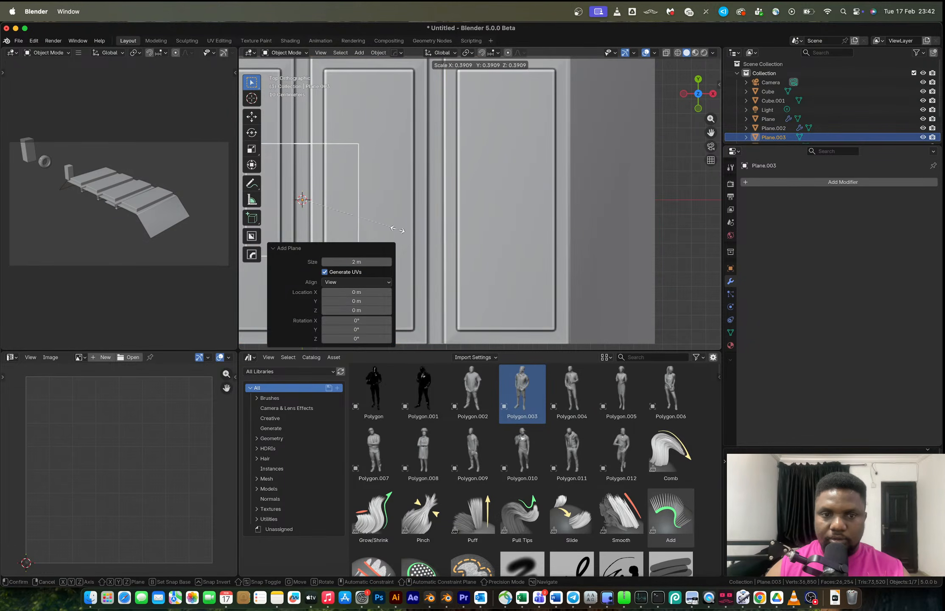
click(379, 227)
Move the new plane over the tread's upper right and merge its vertices at the center.
key(Tab)
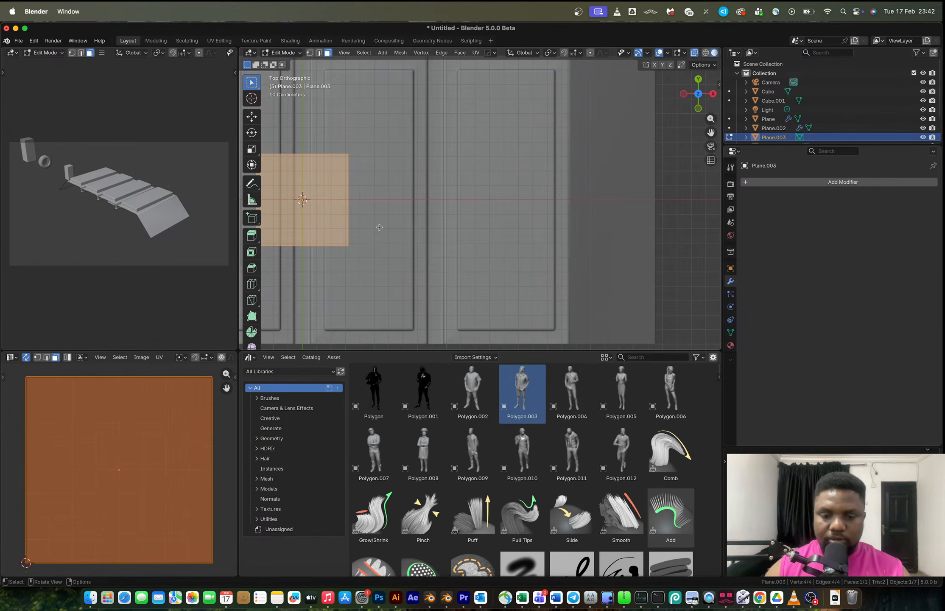
key(g)
click(575, 174)
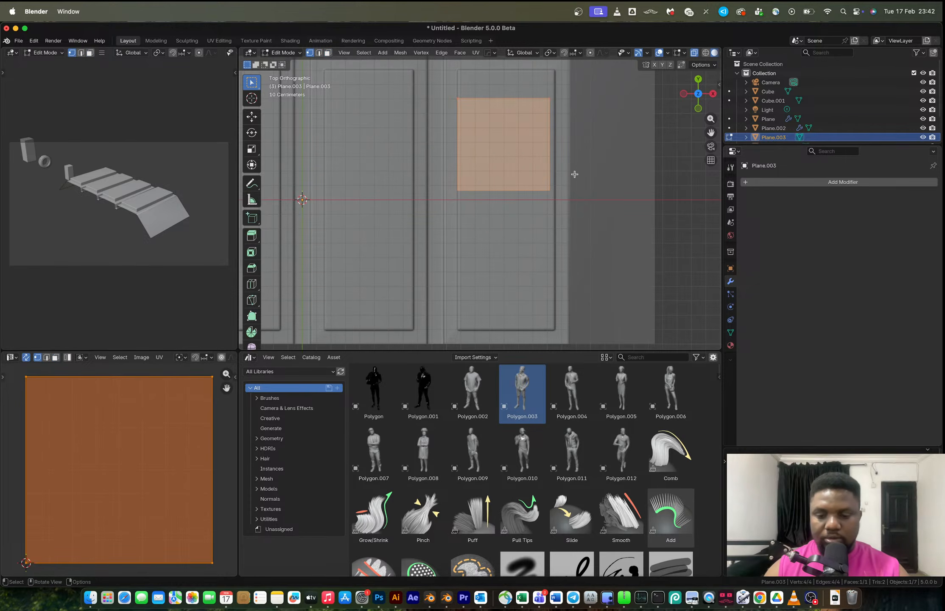
key(m)
click(539, 143)
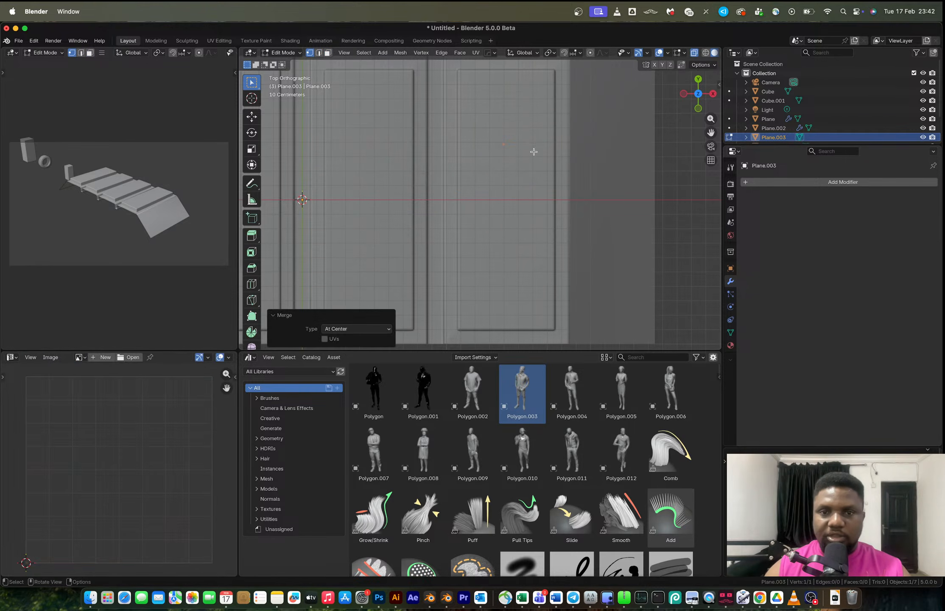
Extrude a first short edge from the merged vertex and reposition it on the tread, checking the reference photo.
key(g)
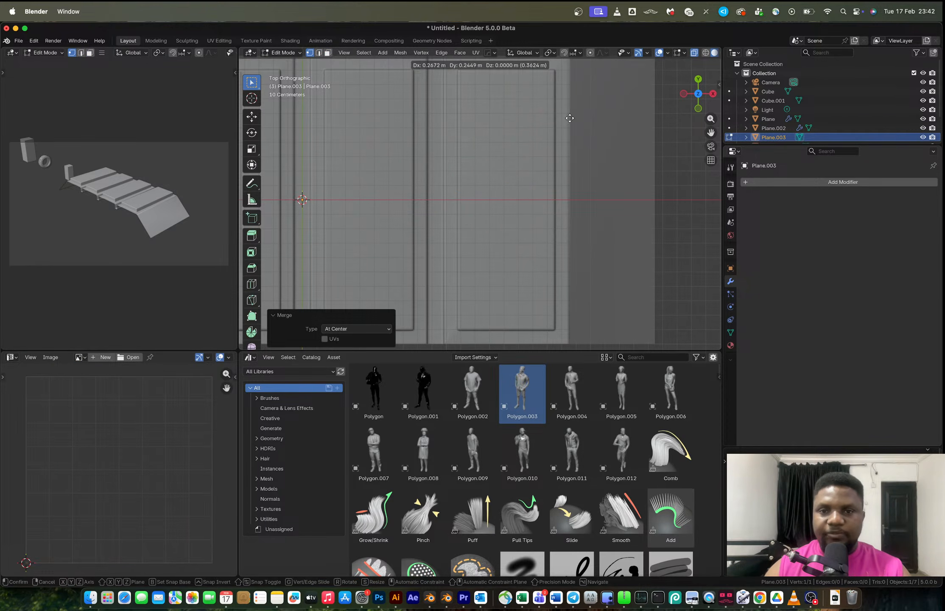
click(586, 101)
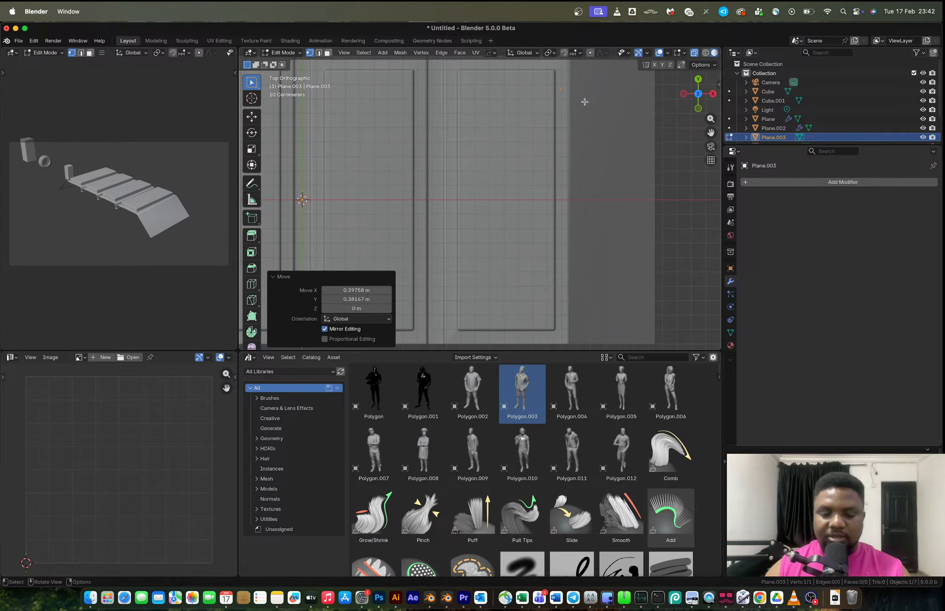
key(e)
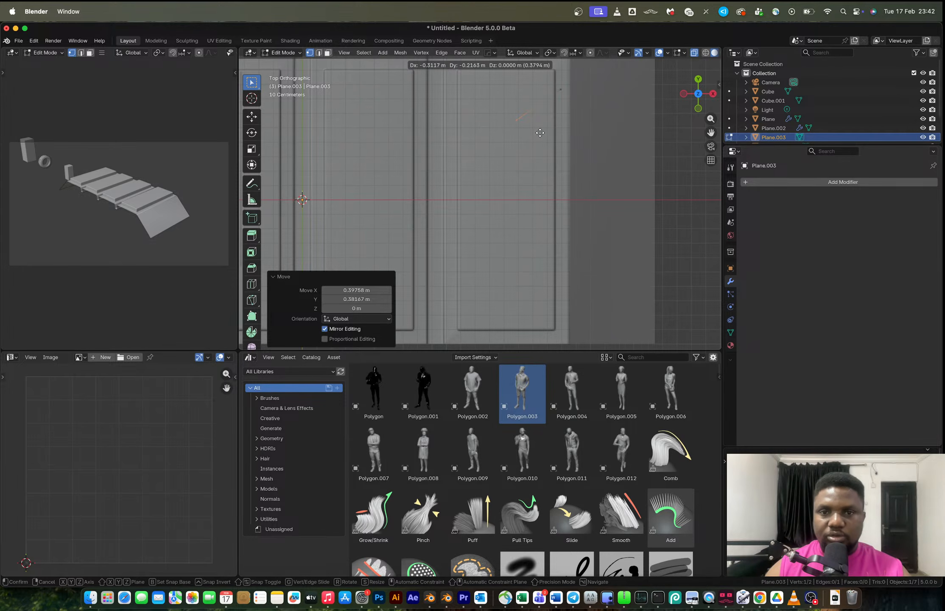
click(539, 133)
key(ctrl+Right)
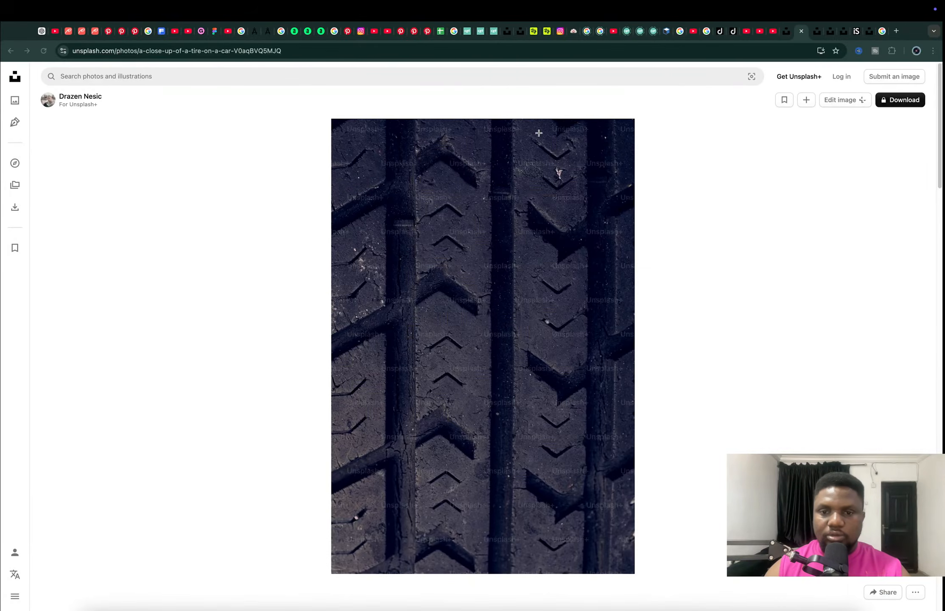
key(ctrl+Left)
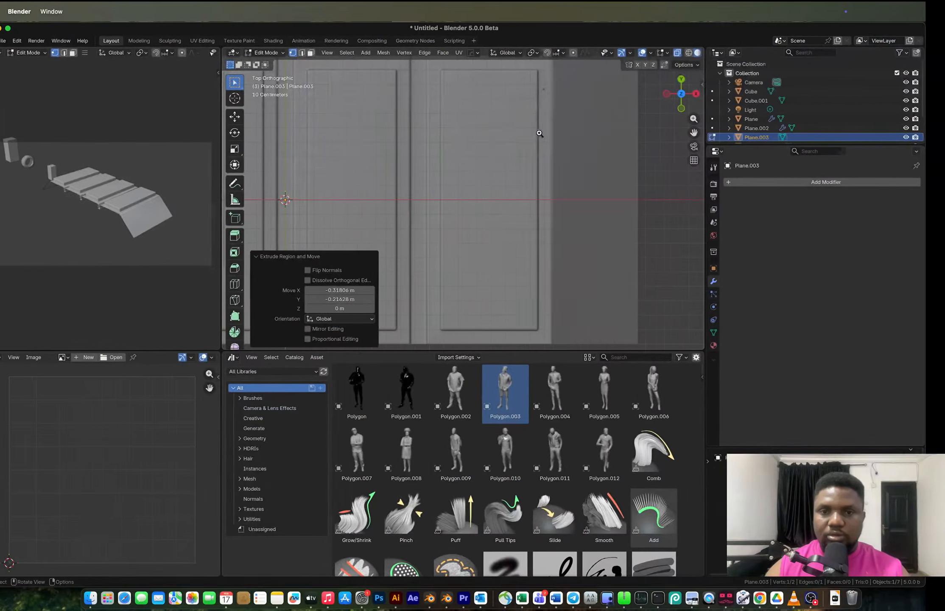
key(a)
key(g)
click(549, 140)
click(524, 136)
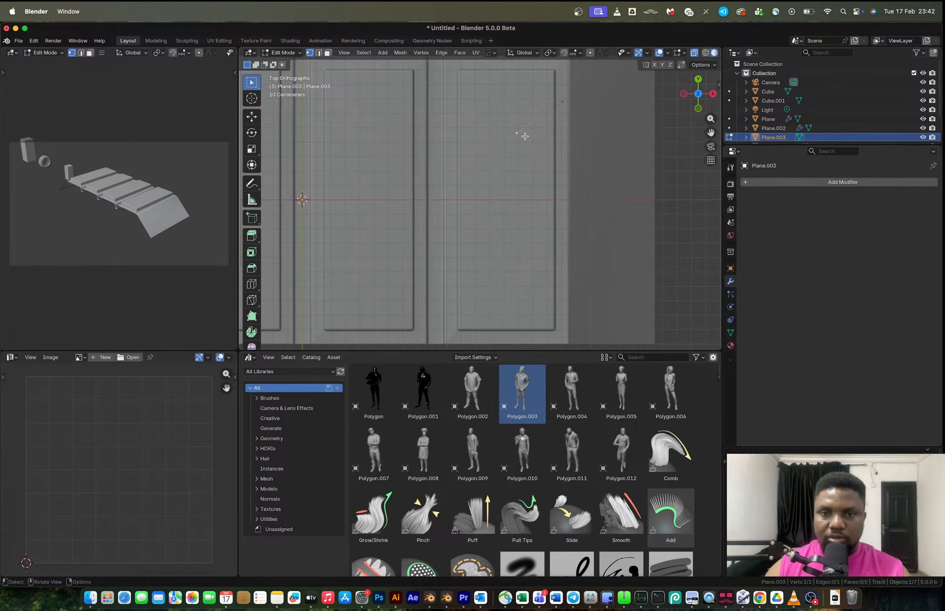
Extrude the vertex chain into a chevron-shaped outline matching the reference tread pattern.
key(g)
click(536, 132)
key(e)
click(503, 87)
key(e)
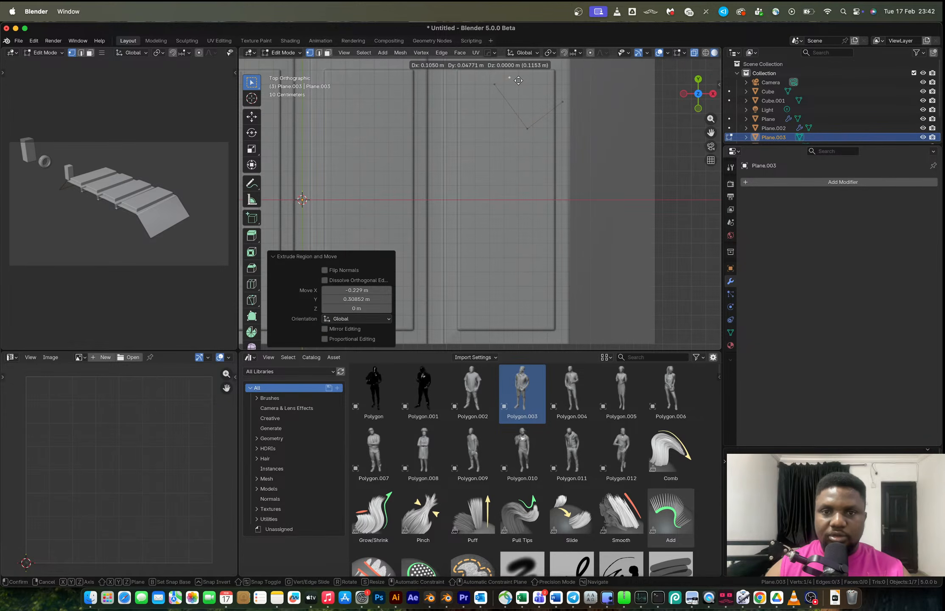
click(516, 79)
key(e)
click(540, 111)
key(e)
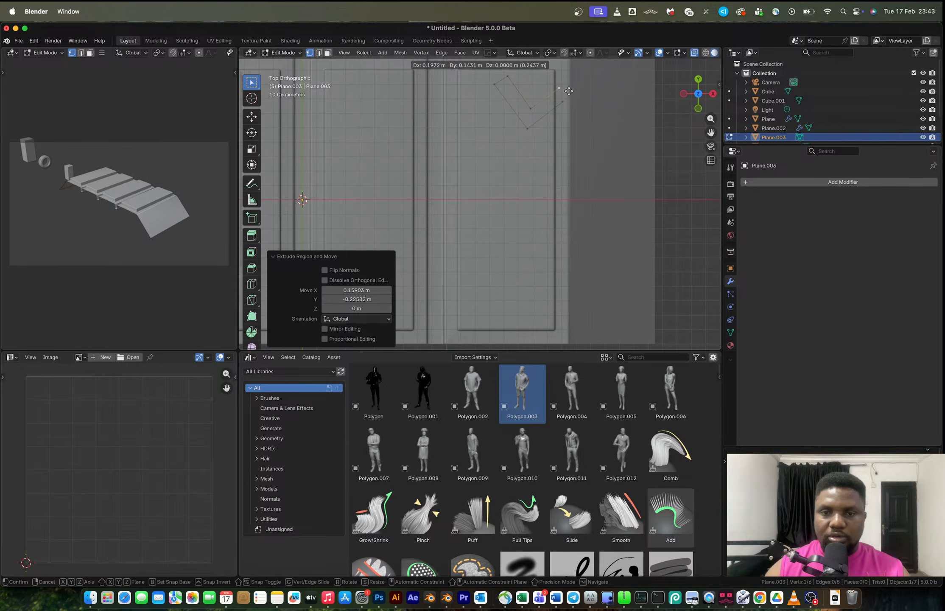
click(568, 91)
shift+click(531, 108)
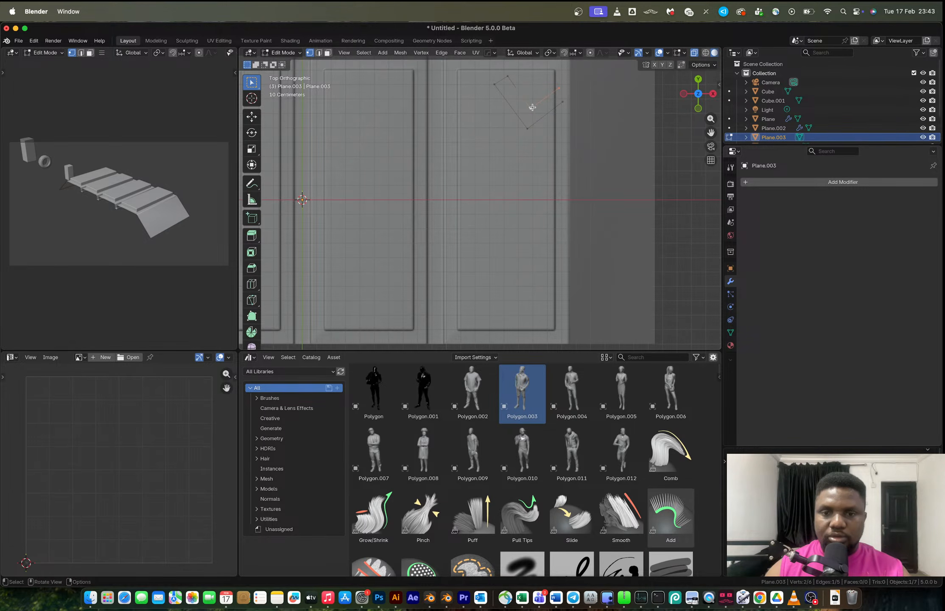
click(533, 105)
click(564, 90)
shift+click(566, 99)
middle_drag(574, 114, 568, 165)
key(Tab)
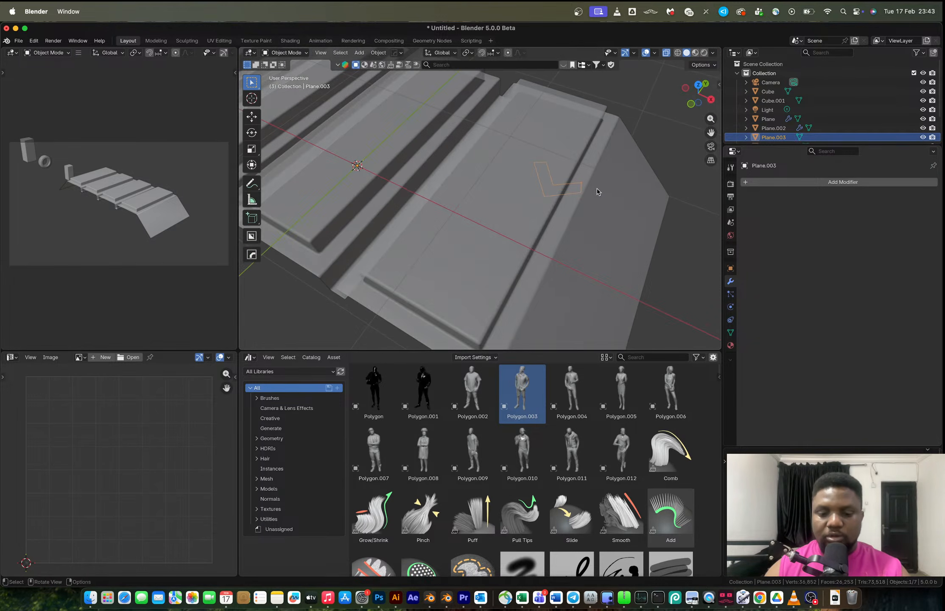
Raise the chevron outline about 0.74 m along Z above the tread, then check the reference photo.
key(g)
key(z)
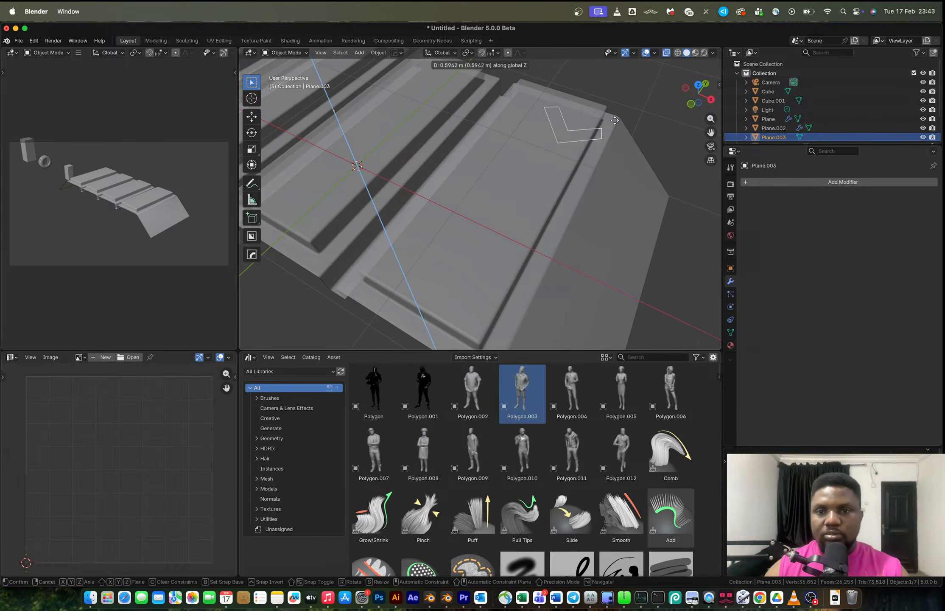
click(619, 105)
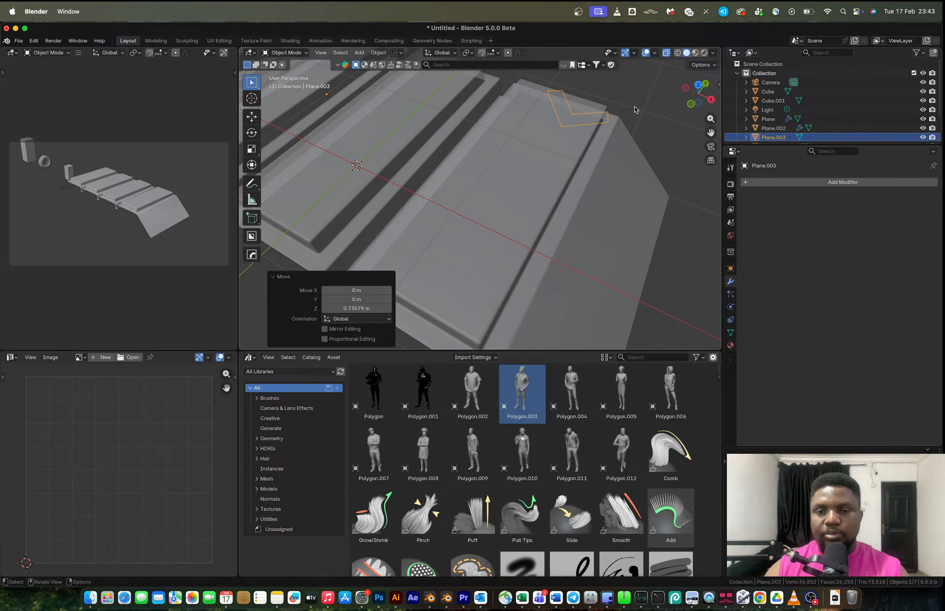
key(ctrl+Right)
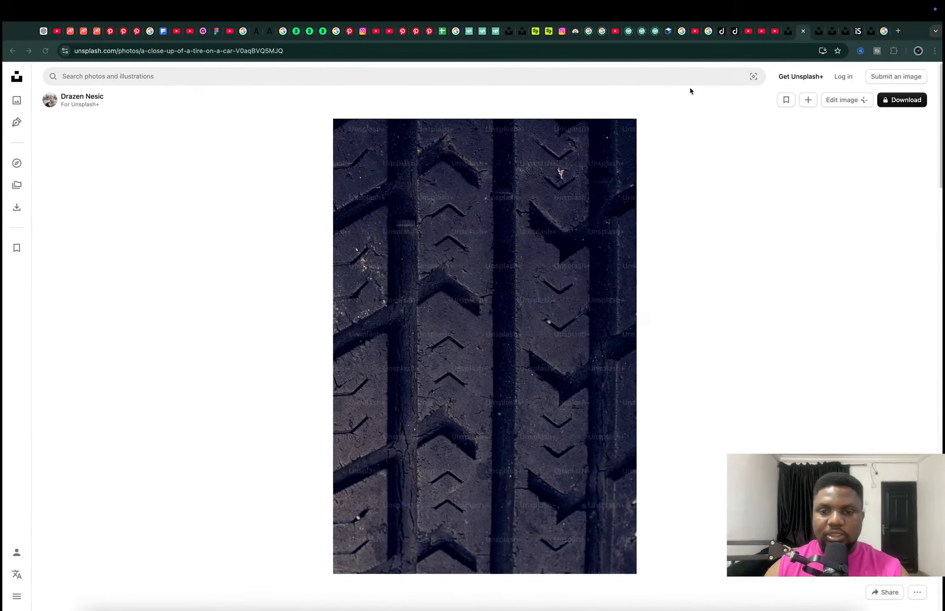
Reposition the chevron outline's corner vertices in top view to refine its shape against the tread.
key(ctrl+Left)
mouse_move(552, 156)
middle_down()
mouse_move(564, 140)
mouse_move(568, 162)
middle_up()
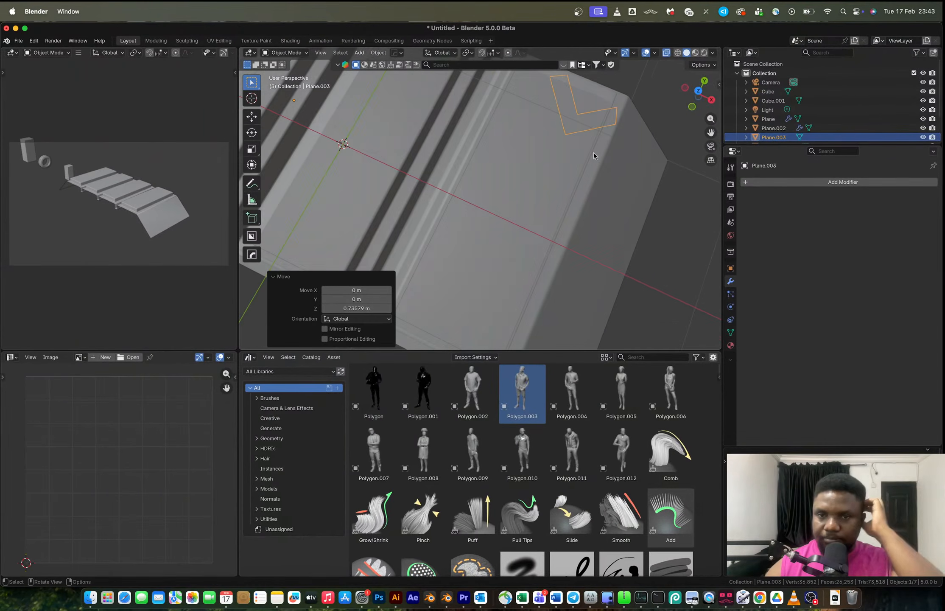
click(698, 92)
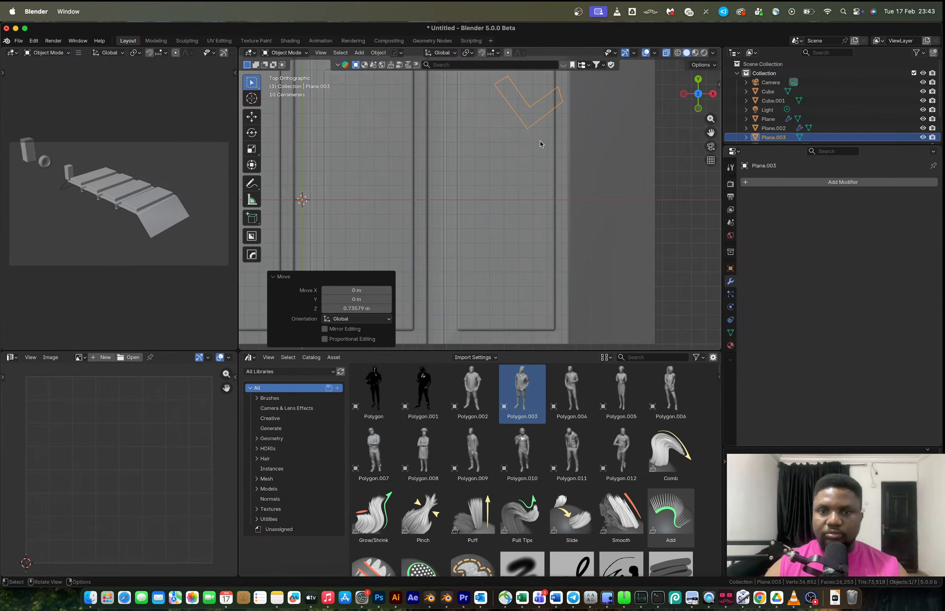
scroll(539, 140, up, 1)
key(Tab)
key(a)
shift+middle_drag(560, 126, 508, 205)
scroll(515, 174, up, 3)
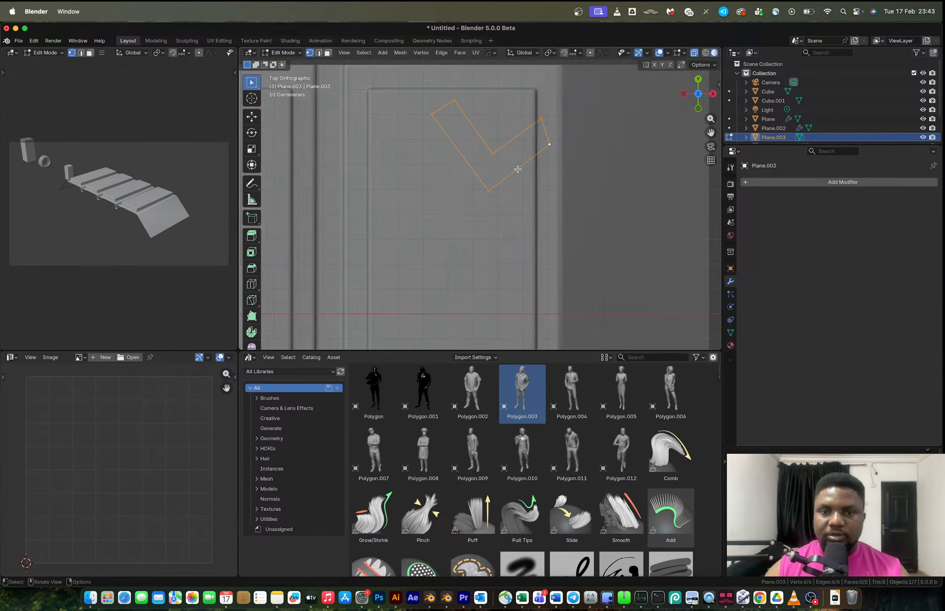
click(562, 138)
shift+click(555, 105)
key(g)
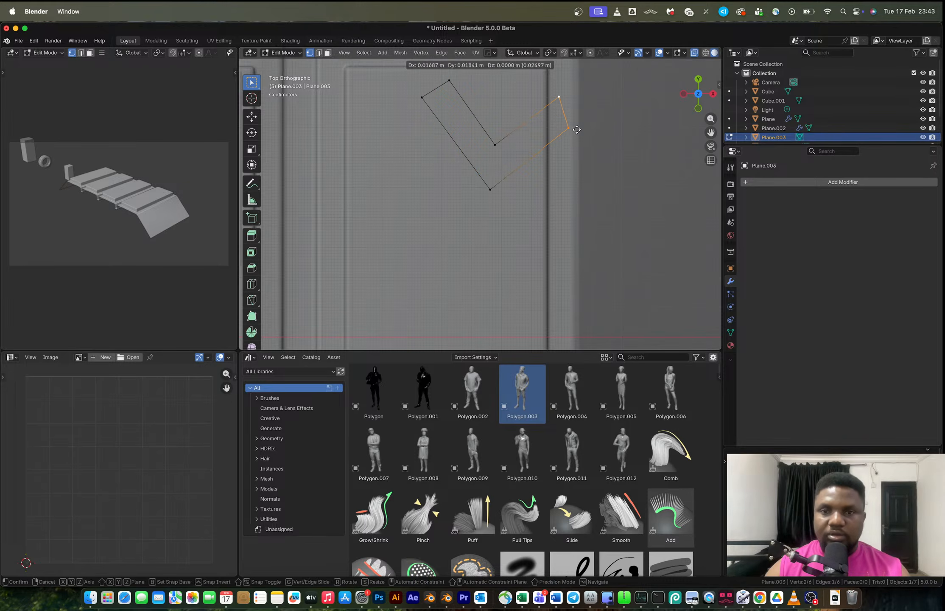
click(580, 129)
click(499, 147)
key(g)
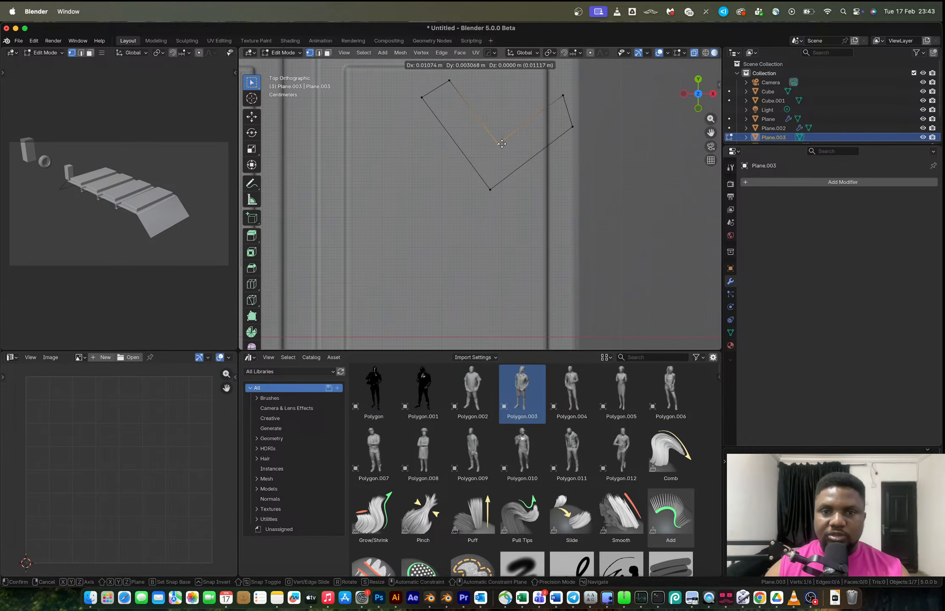
click(503, 146)
key(Tab)
Duplicate the chevron about 0.58 m down along Y twice, then undo both duplicates.
scroll(503, 149, down, 1)
key(Tab)
key(a)
shift+middle_drag(518, 185, 490, 146)
key(shift+d)
key(z)
key(y)
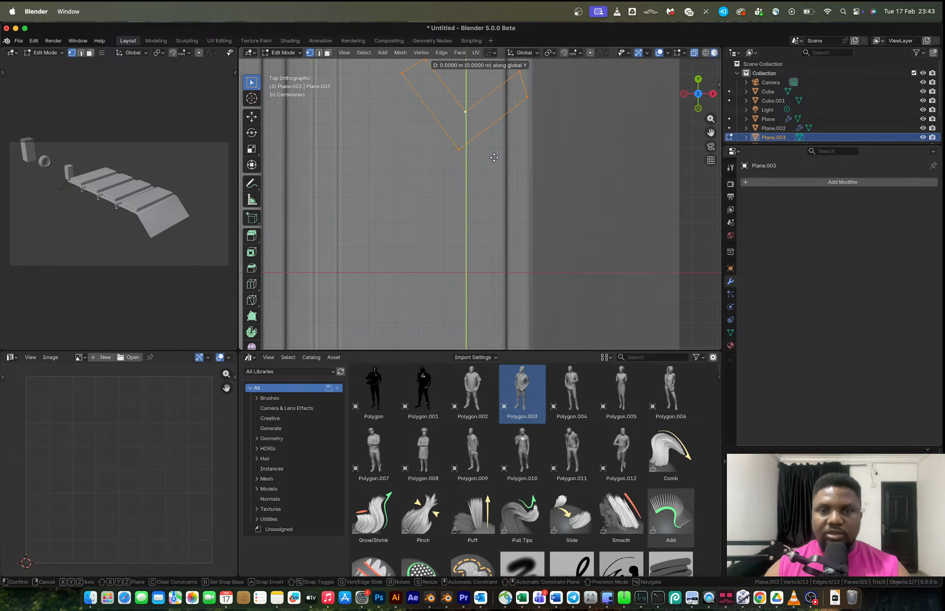
click(483, 302)
scroll(517, 257, down, 3)
shift+middle_drag(517, 257, 509, 162)
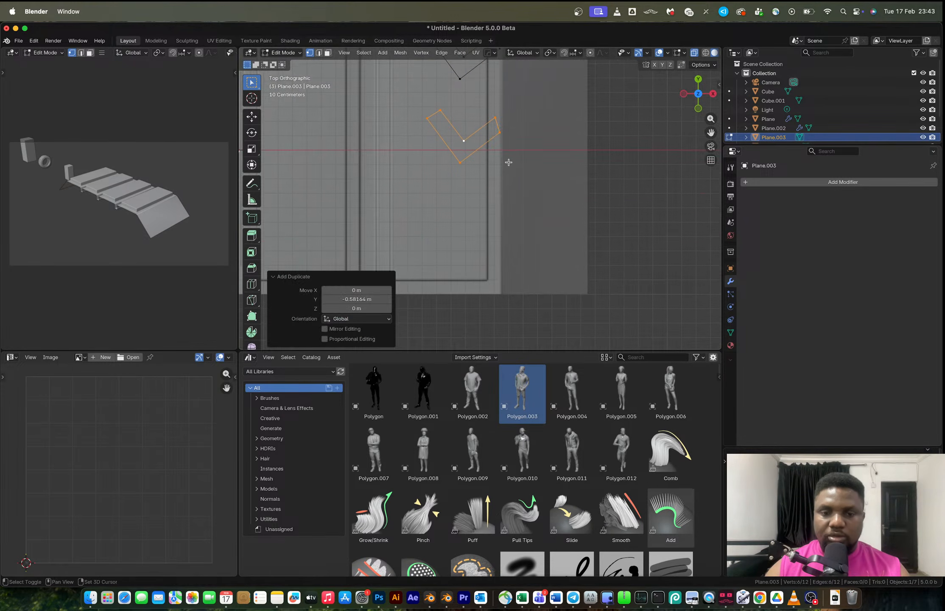
key(shift+r)
scroll(508, 162, down, 3)
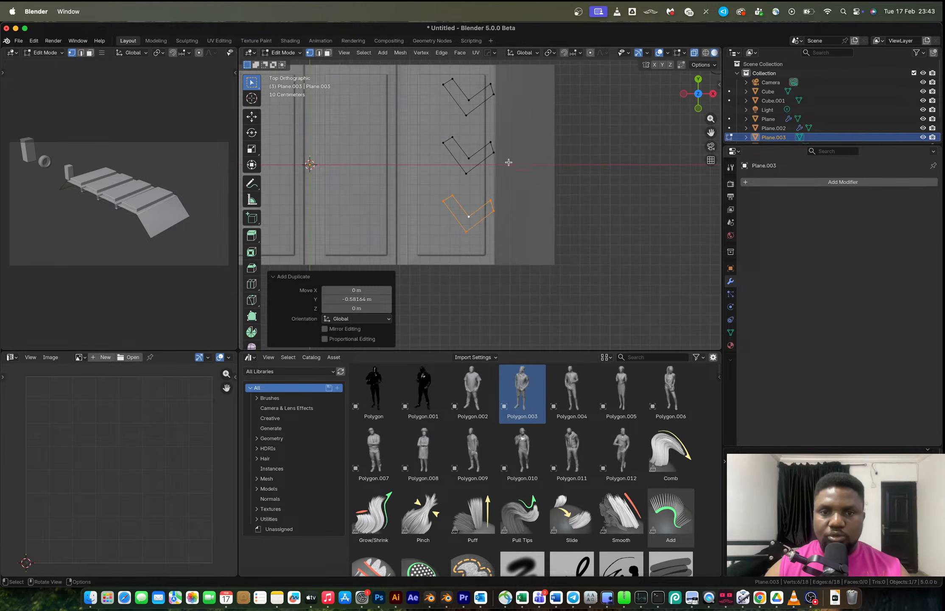
scroll(509, 163, up, 1)
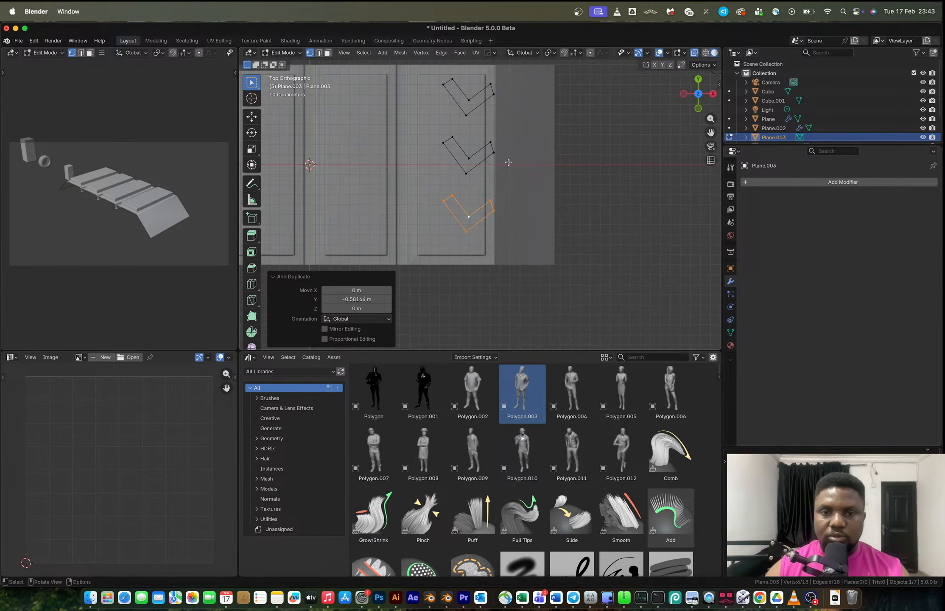
key(super+z)
key(super+z)
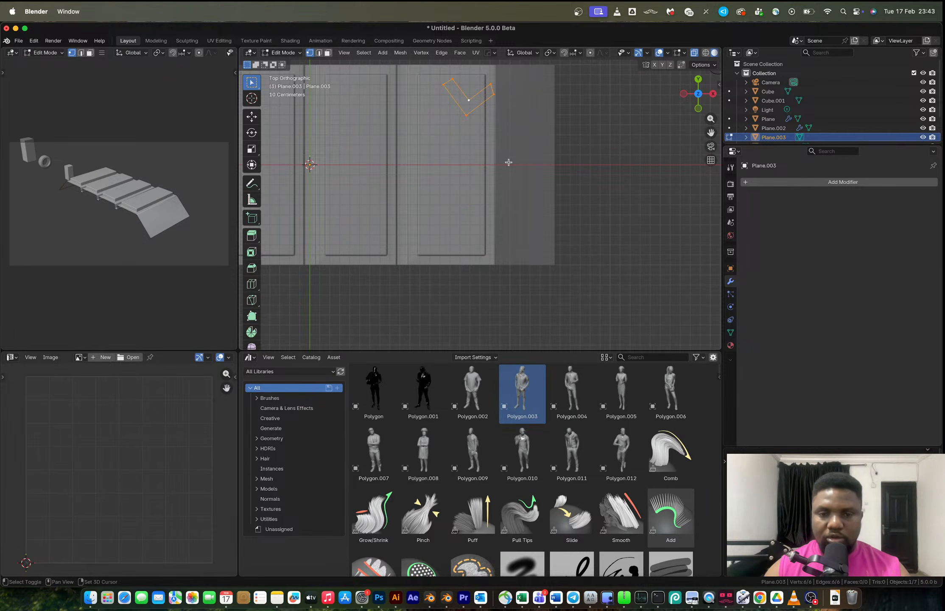
Duplicate the chevron about 0.70 m down along Y, repeat for a third copy, and leave Edit Mode.
key(shift+d)
key(y)
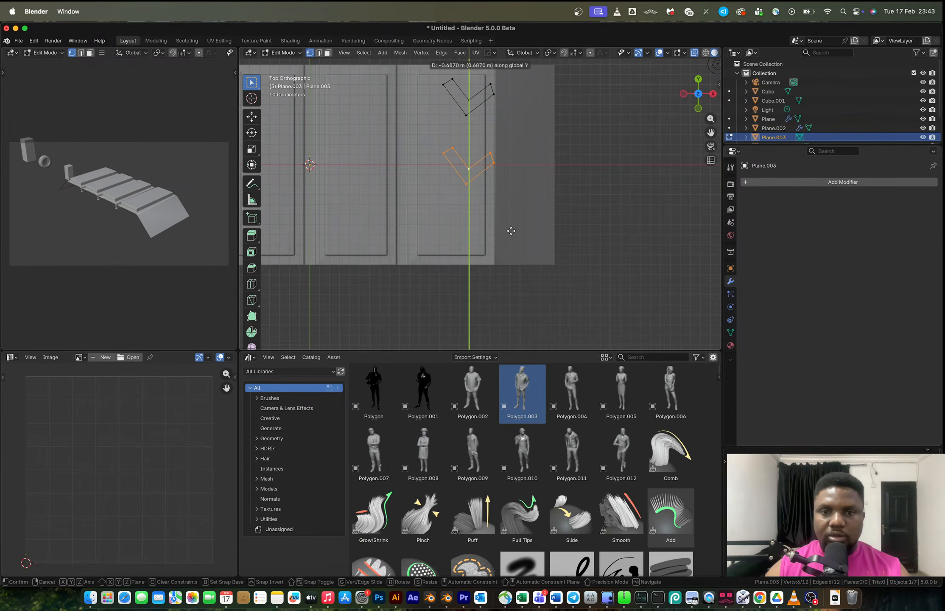
click(511, 233)
key(shift+r)
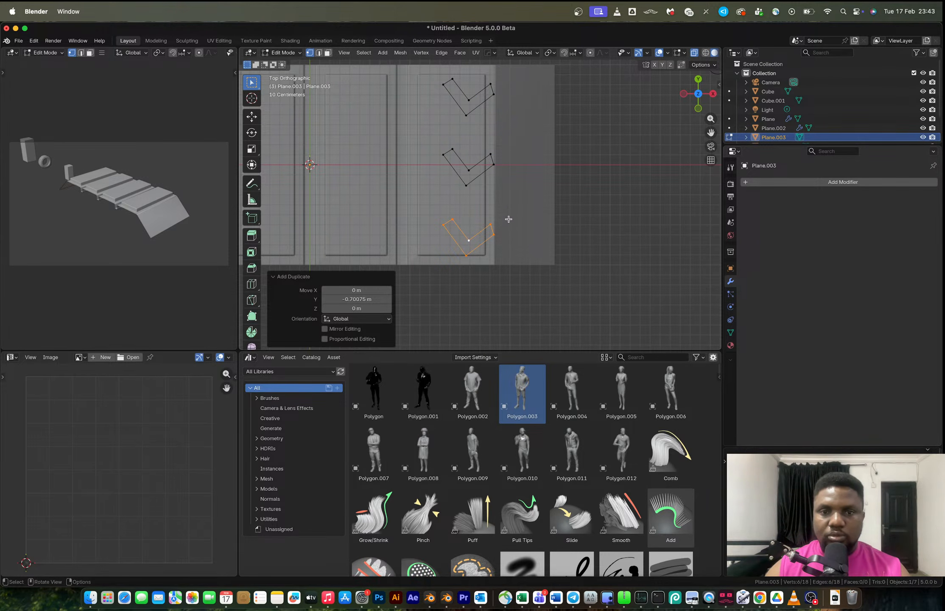
key(Tab)
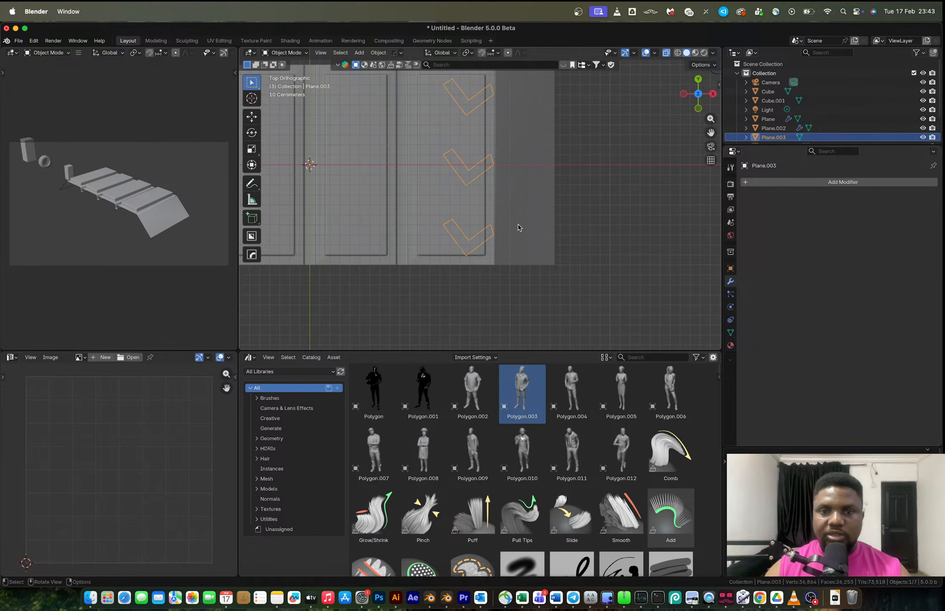
Set the chevron object's origin to its geometry and scale it to 0.955.
right_click(512, 190)
mouse_move(513, 190)
click(543, 200)
key(s)
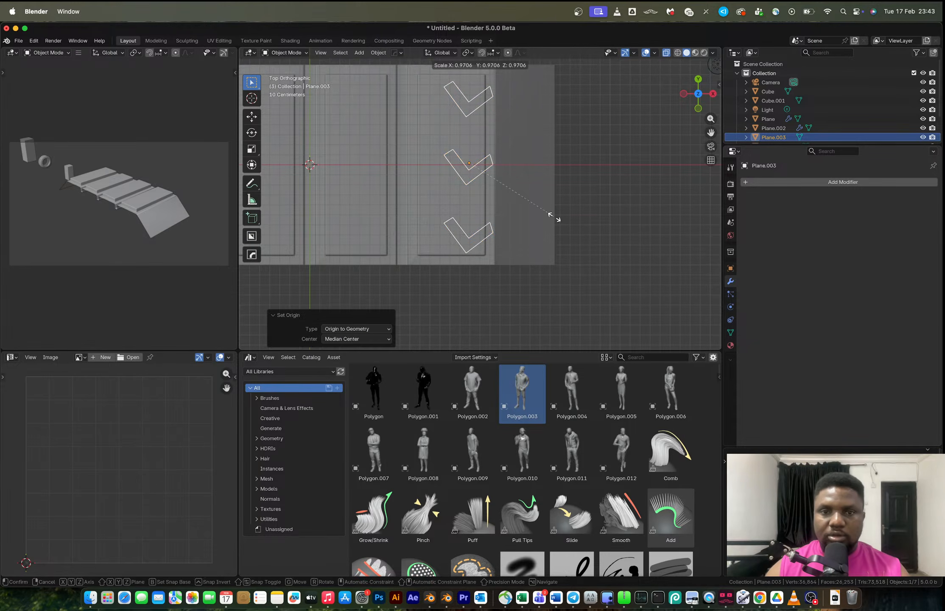
click(553, 212)
Move the chevrons about 0.037 m along Y and compare them with the reference photo.
key(g)
key(y)
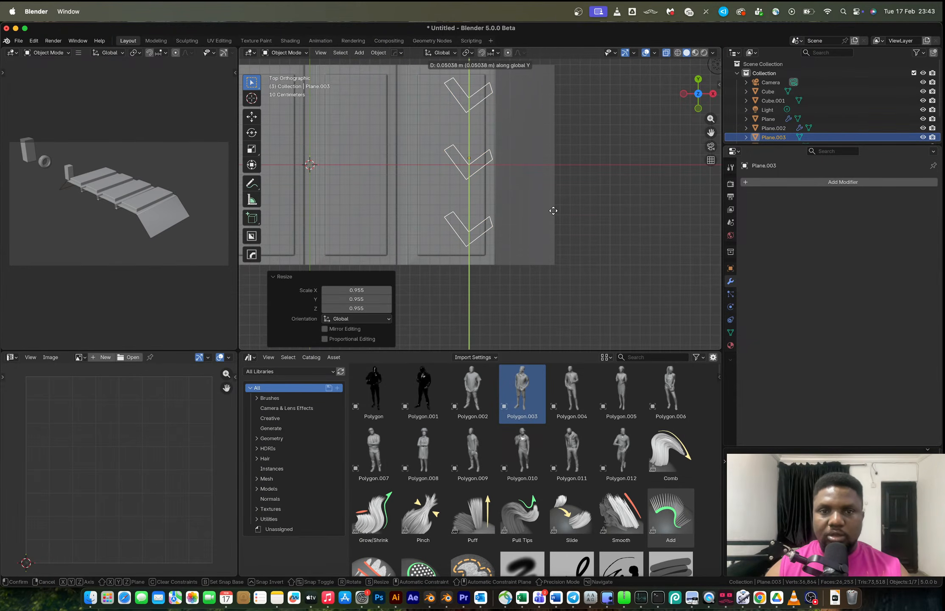
click(554, 211)
key(ctrl+Right)
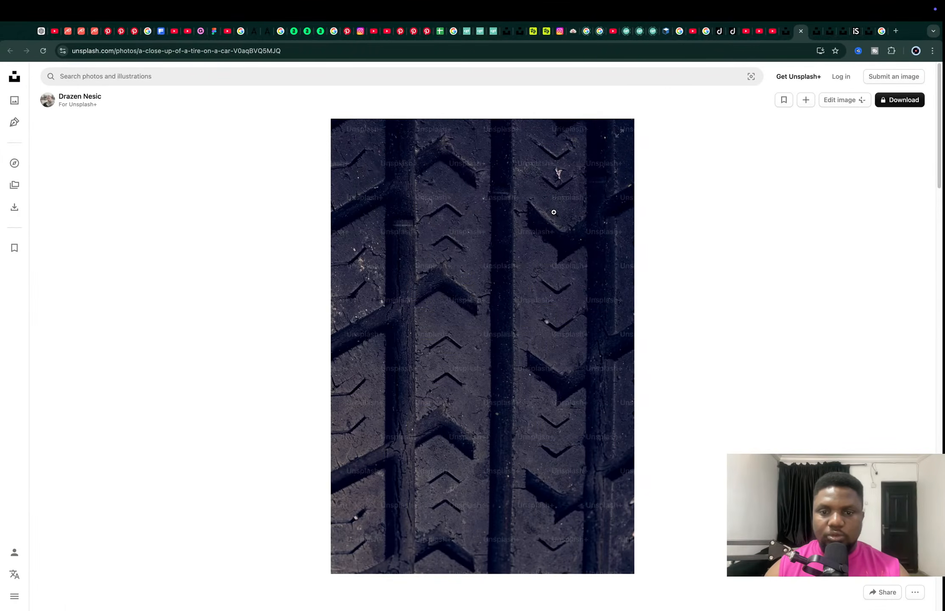
key(ctrl+Left)
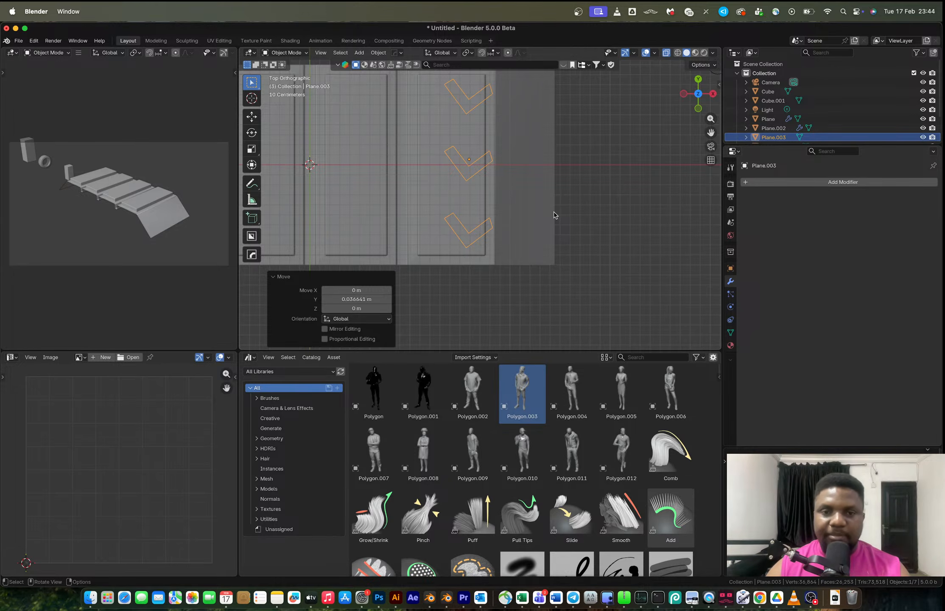
right_click(554, 215)
key(ctrl+Right)
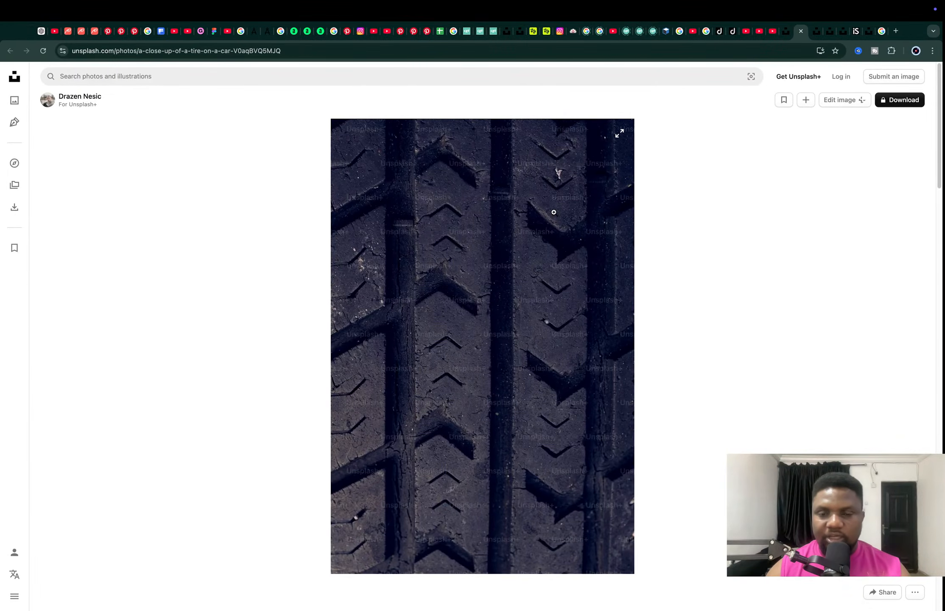
key(ctrl+Left)
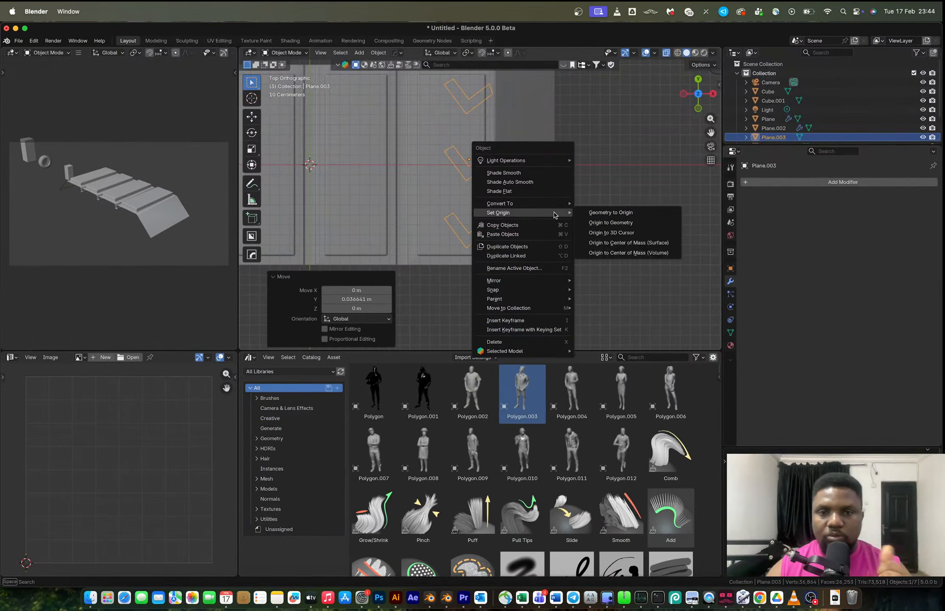
key(Escape)
Move the chevron object about 1 m along negative X onto the neighbouring tread rib.
scroll(475, 166, down, 2)
shift+middle_drag(476, 165, 496, 208)
key(x)
key(Escape)
key(g)
key(x)
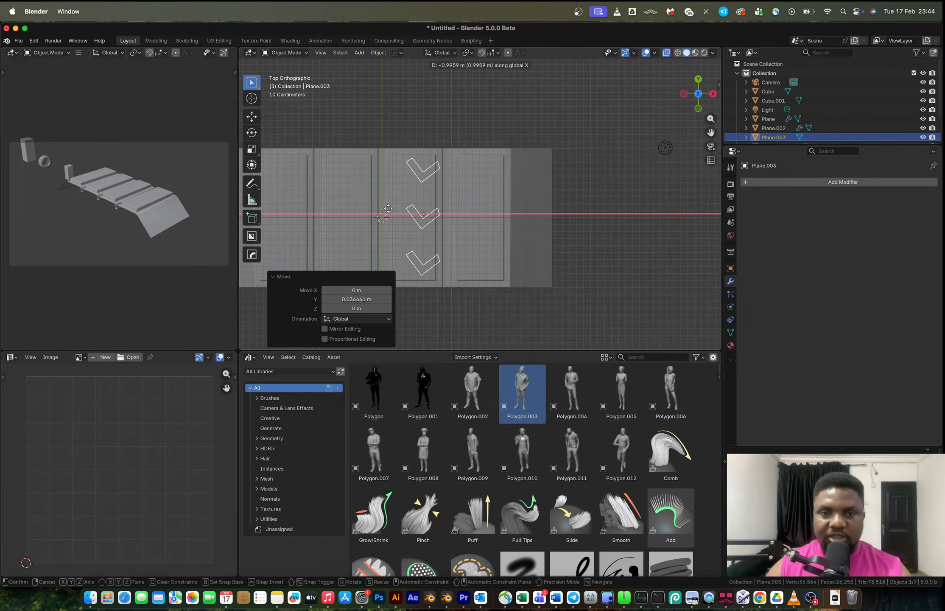
click(388, 209)
key(ctrl+Right)
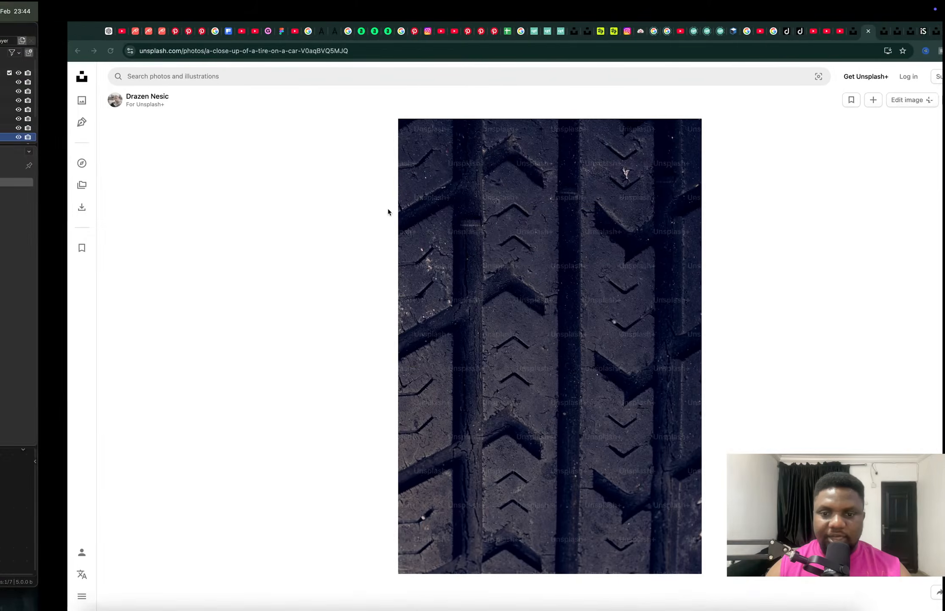
key(ctrl+Left)
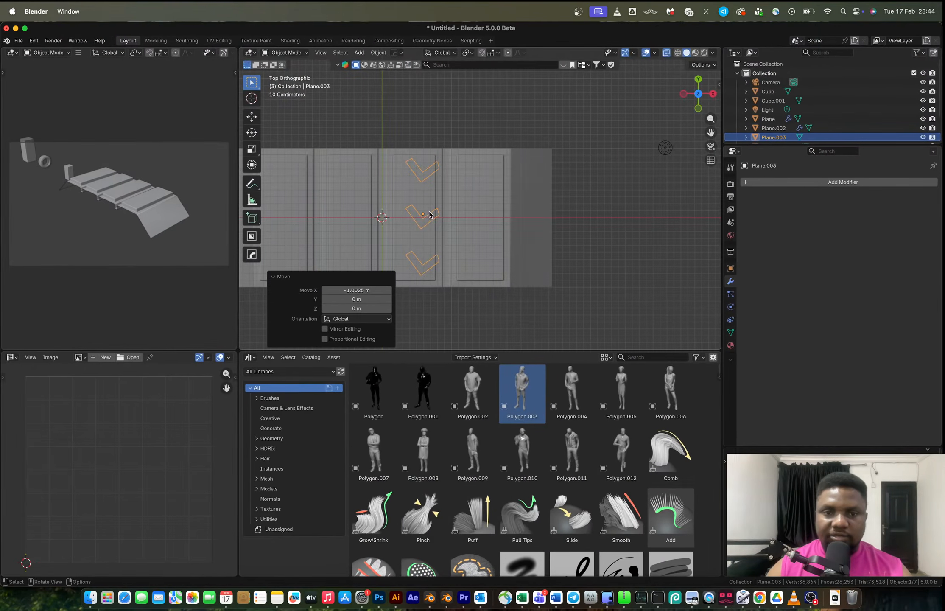
Duplicate the chevrons about 1.06 m along X and rotate the copy 180°.
key(shift+d)
key(x)
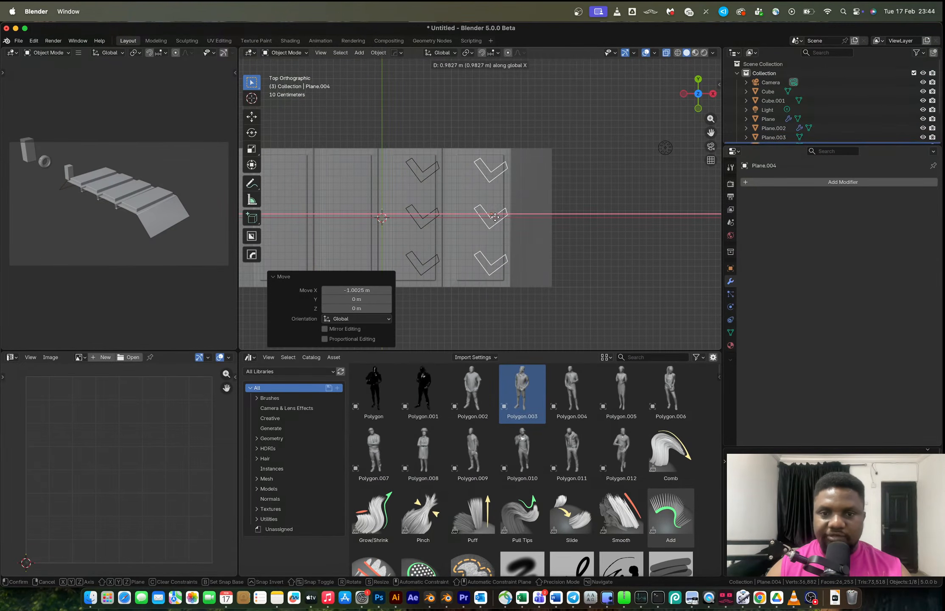
click(500, 217)
text(r180)
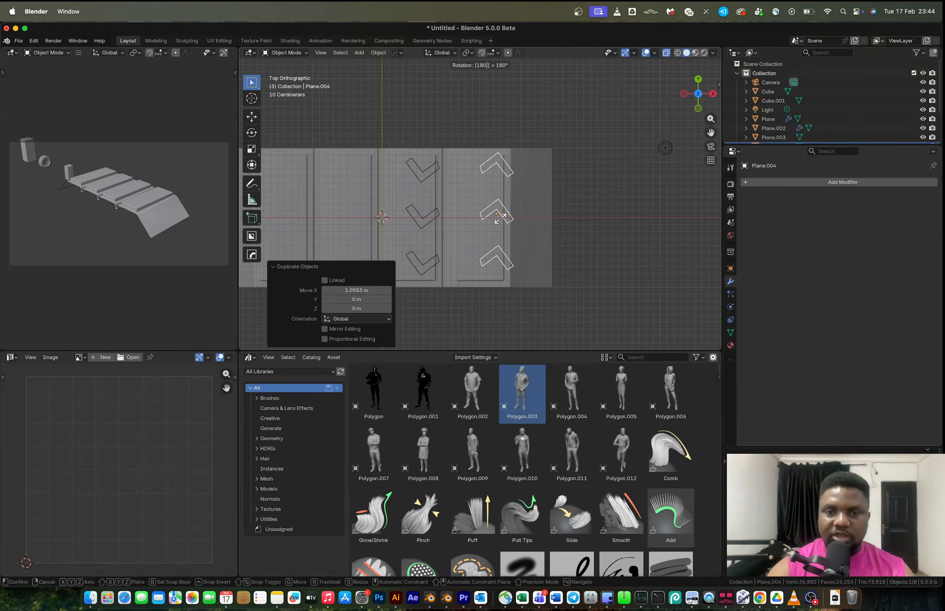
key(Return)
scroll(509, 216, up, 3)
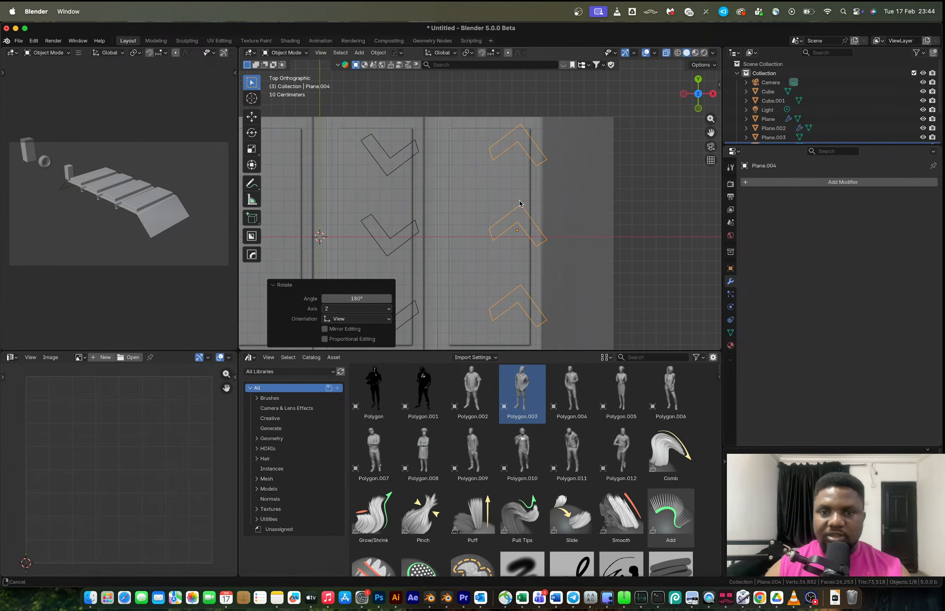
Shift the rotated copy about 0.1 m down along Y.
key(g)
key(z)
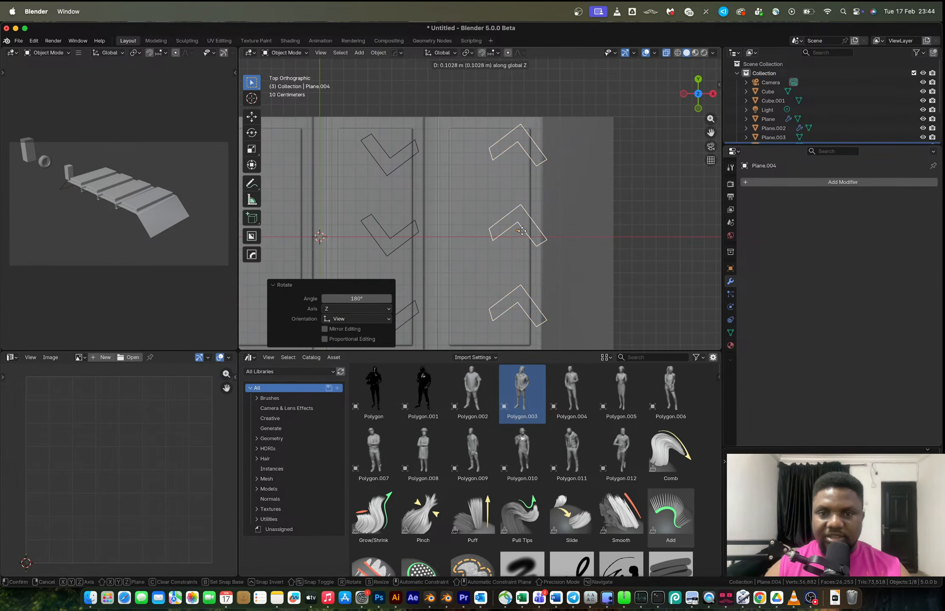
key(y)
click(525, 223)
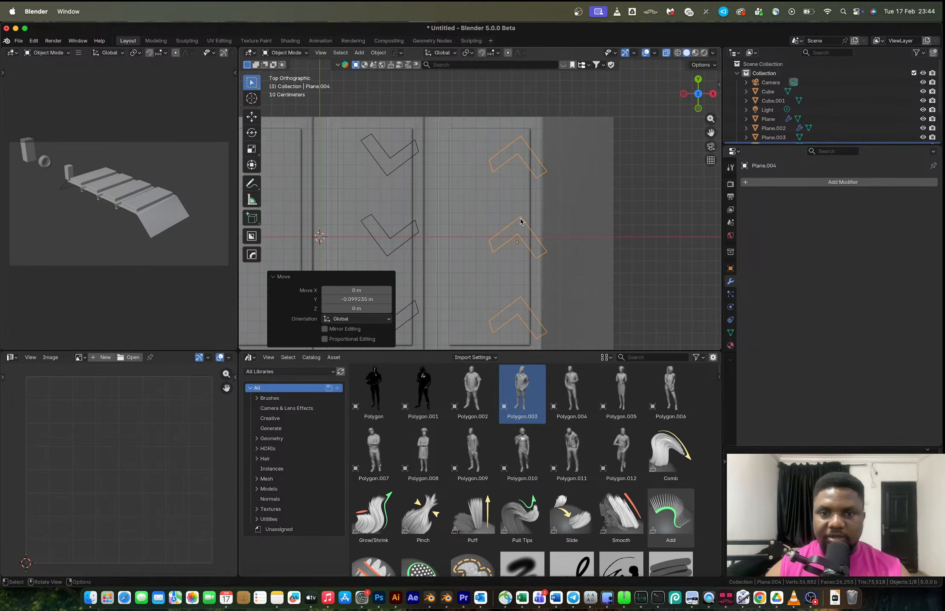
Move the rotated chevrons' outer end vertices in Edit Mode to adjust their shape.
scroll(507, 179, up, 3)
shift+middle_drag(507, 180, 505, 148)
key(Tab)
click(492, 113)
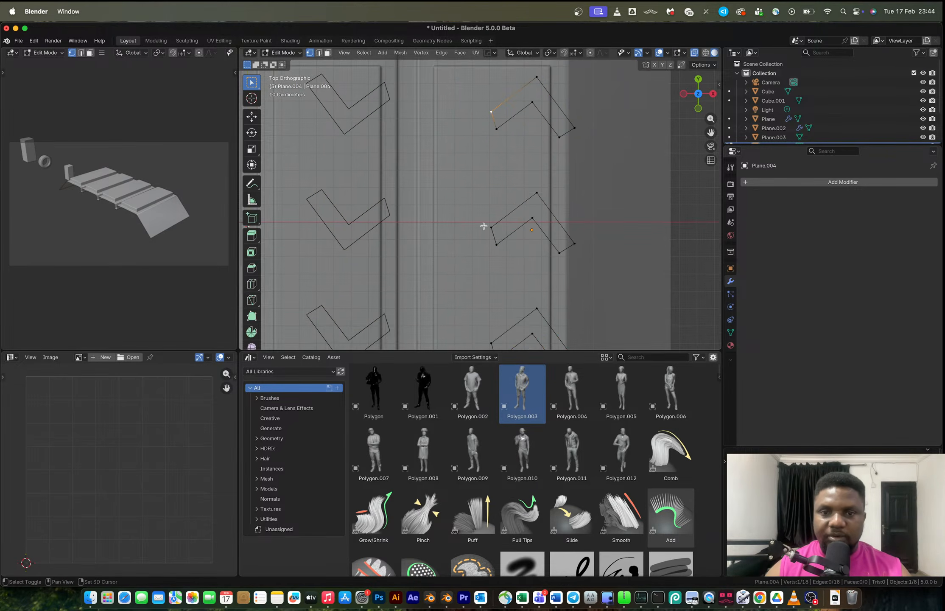
shift+click(492, 331)
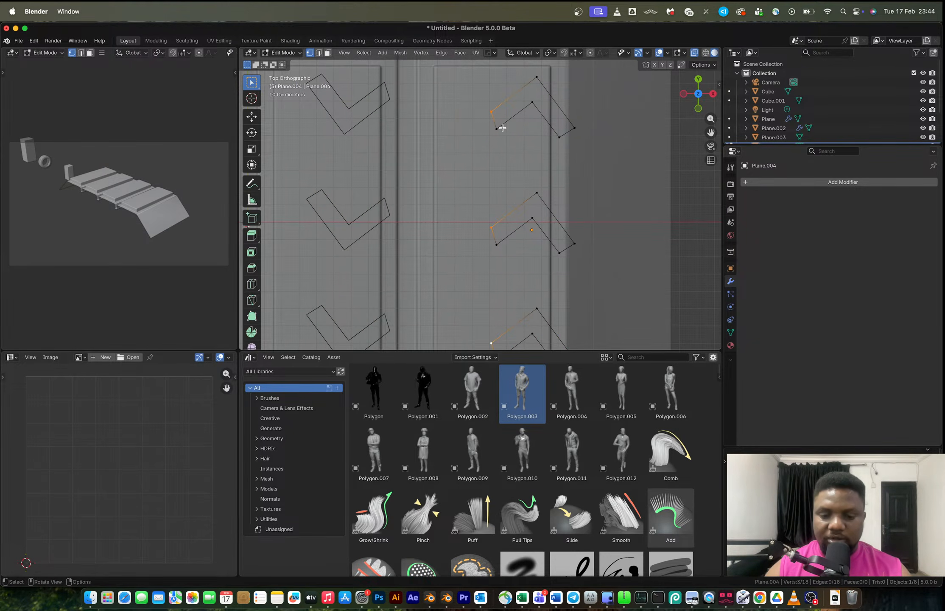
key(g)
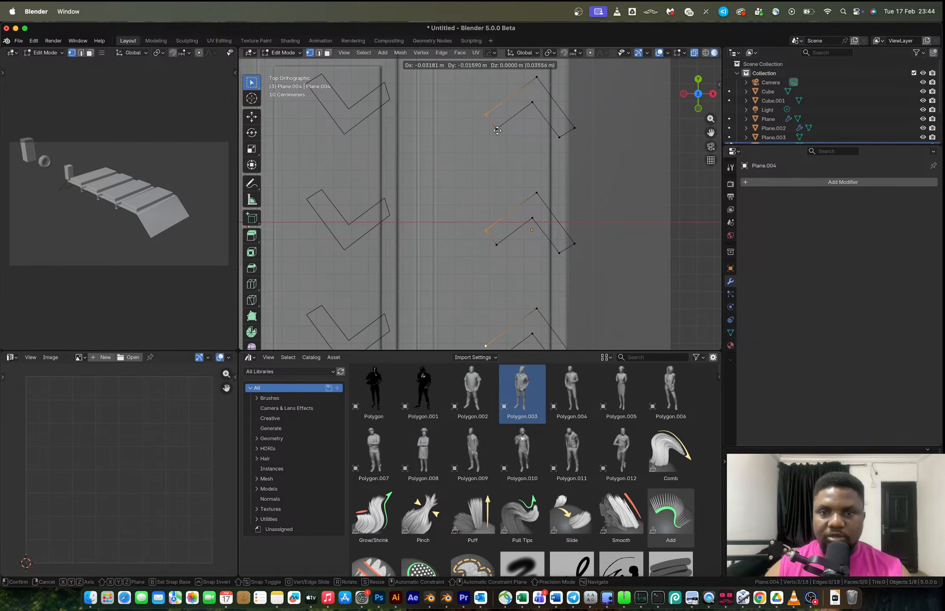
click(498, 131)
key(Tab)
Compare with the reference photo and delete the rotated chevron copy.
scroll(530, 161, down, 4)
shift+middle_drag(534, 169, 542, 151)
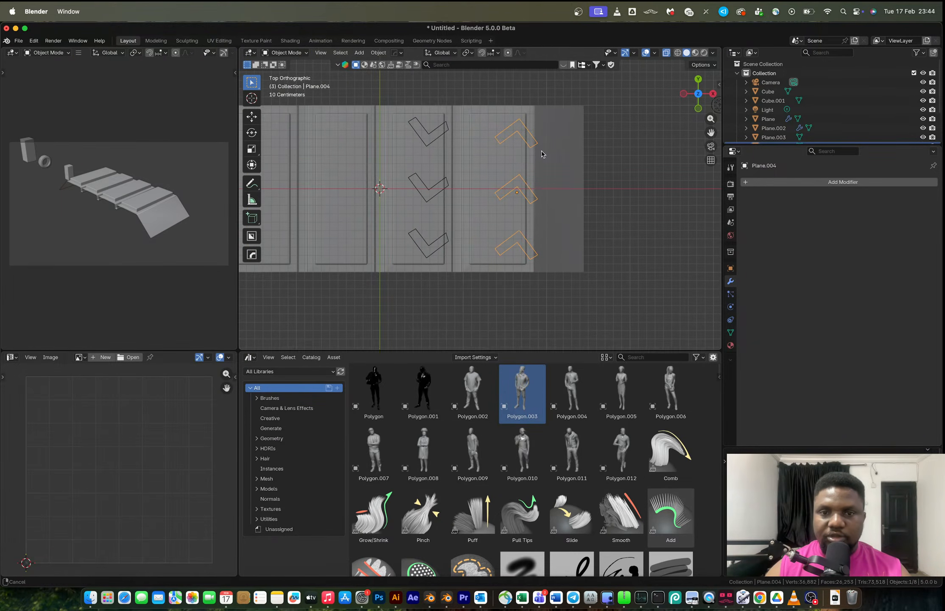
key(ctrl+Left)
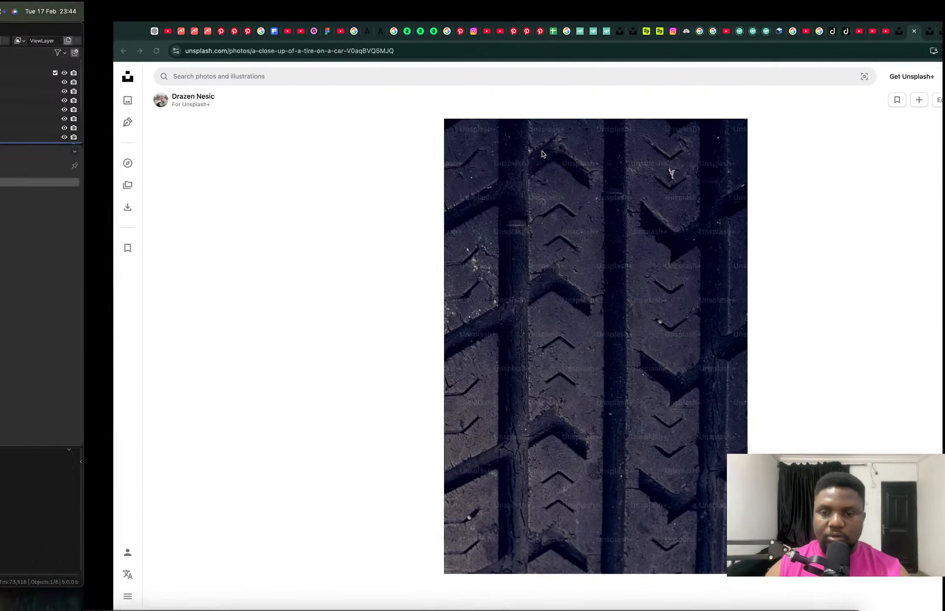
key(ctrl+Left)
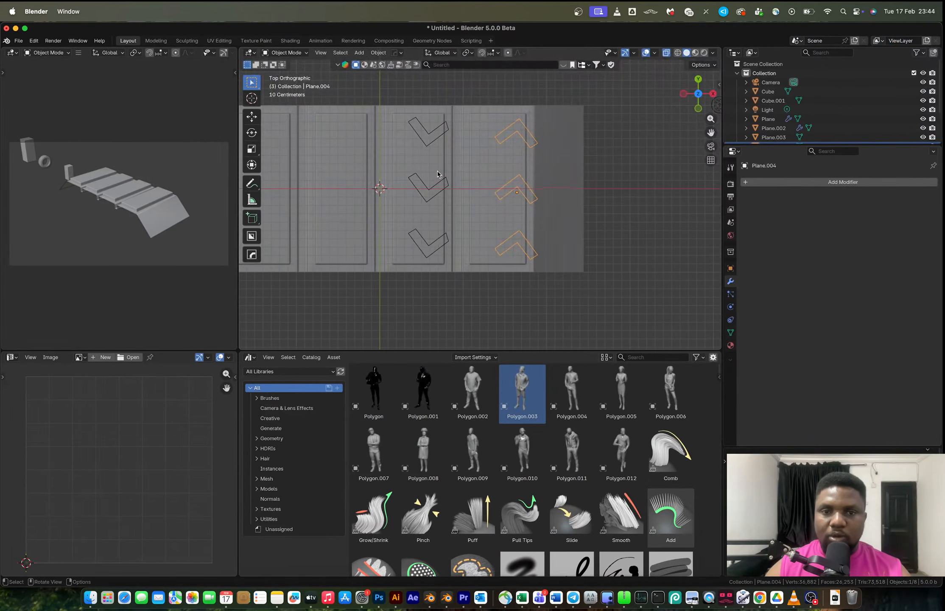
shift+middle_drag(437, 174, 437, 236)
key(x)
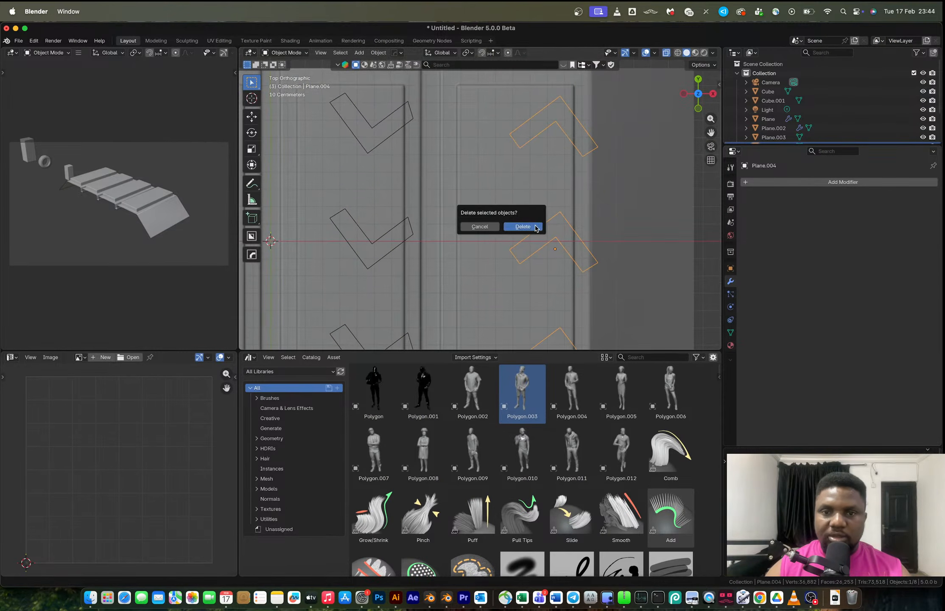
key(Return)
Select the chevron object's middle chevron in Edit Mode and nudge its vertices slightly to adjust its shape.
scroll(428, 157, left, 4)
click(432, 134)
key(Tab)
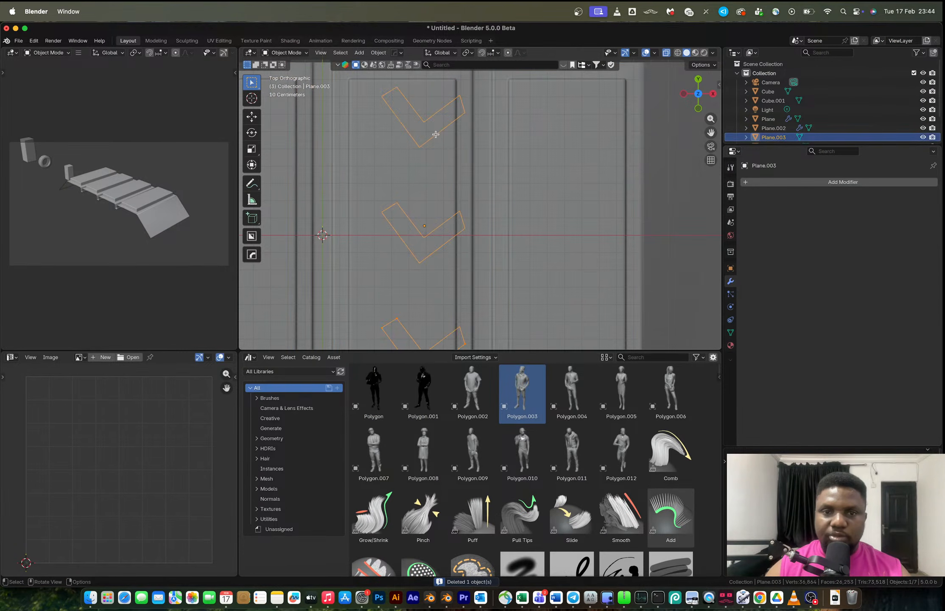
key(l)
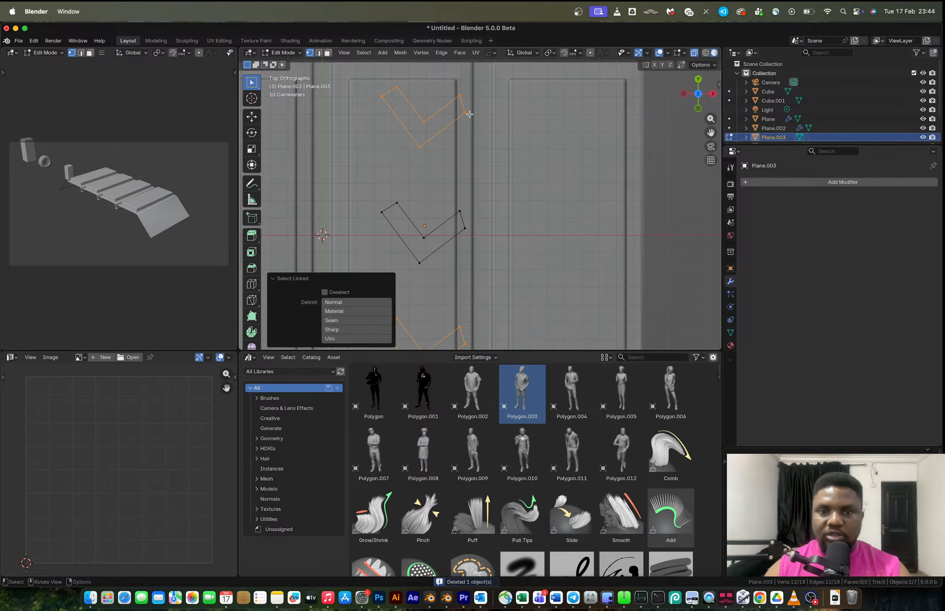
click(466, 113)
shift+click(465, 229)
shift+middle_drag(485, 321, 476, 258)
shift+click(459, 282)
key(g)
click(464, 278)
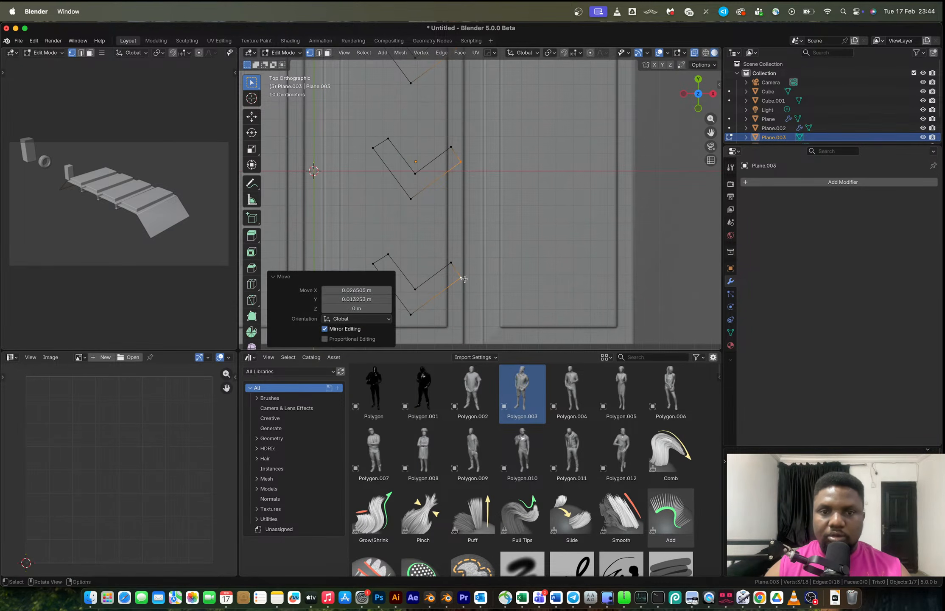
Duplicate the top chevron and place the copy about 0.11 m left and 0.29 m below it.
shift+scroll(464, 279, up, 5)
key(g)
key(Escape)
click(475, 112)
key(ctrl+l)
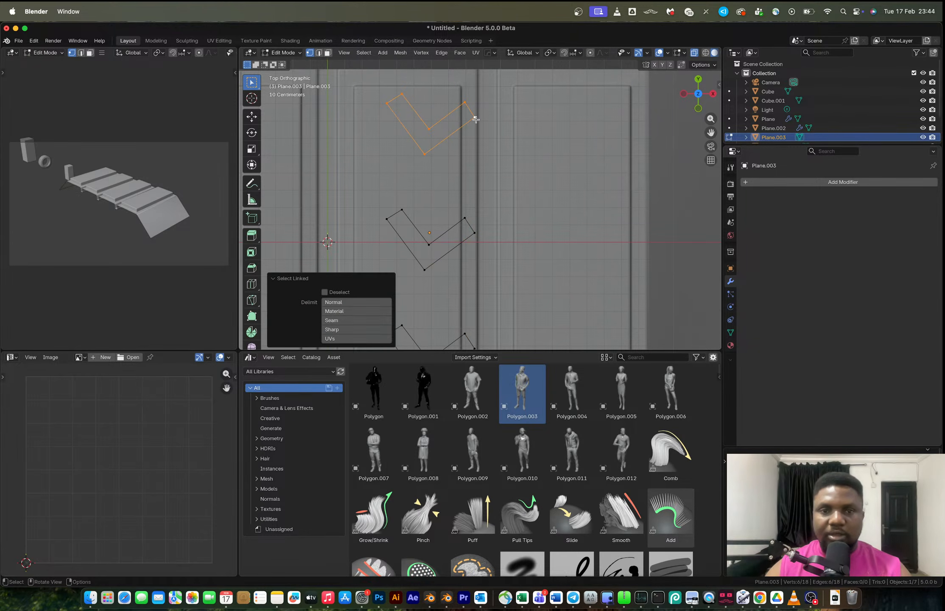
key(shift+d)
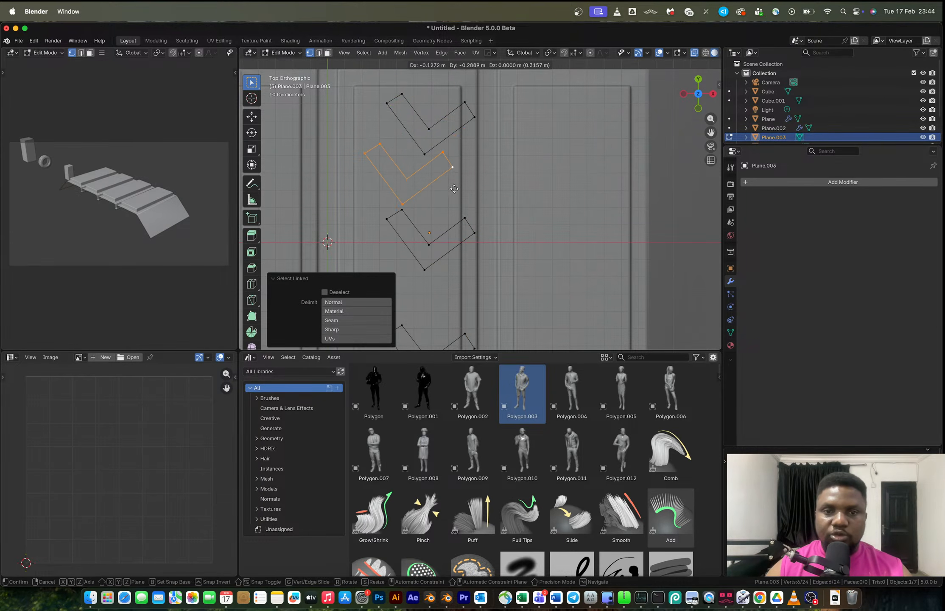
click(459, 188)
Scale the duplicated chevron down by 0.287 and then 0.803 to make a small chevron.
key(s)
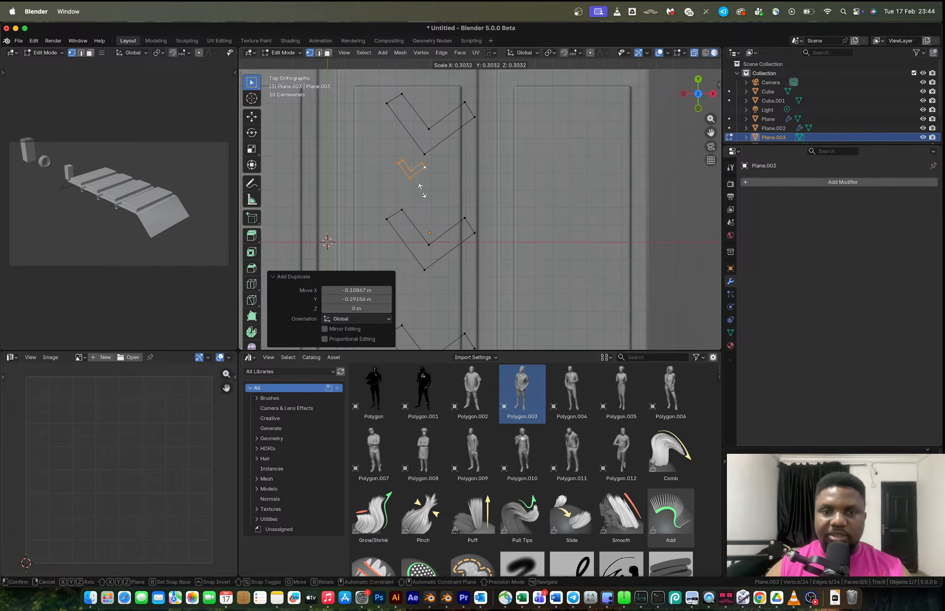
click(423, 187)
scroll(448, 196, up, 3)
key(s)
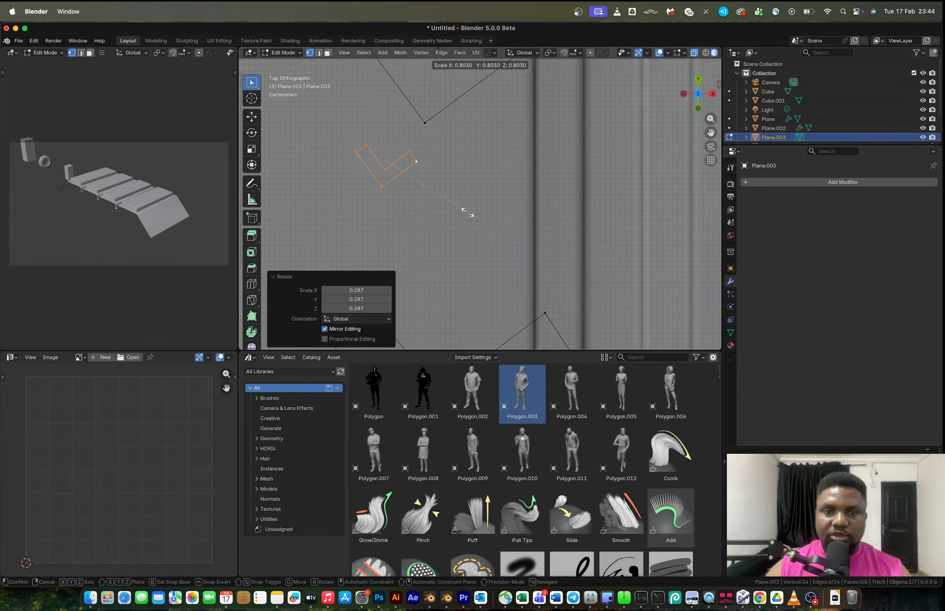
click(447, 204)
Reshape the small chevron by moving groups of its vertices to form long thin arms.
shift+middle_drag(414, 174, 435, 213)
drag(416, 182, 449, 208)
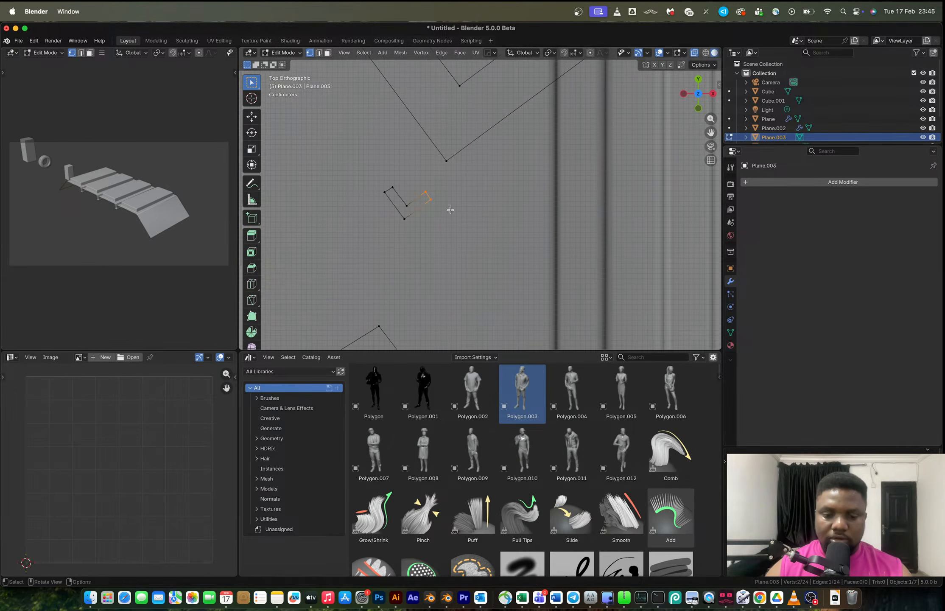
key(g)
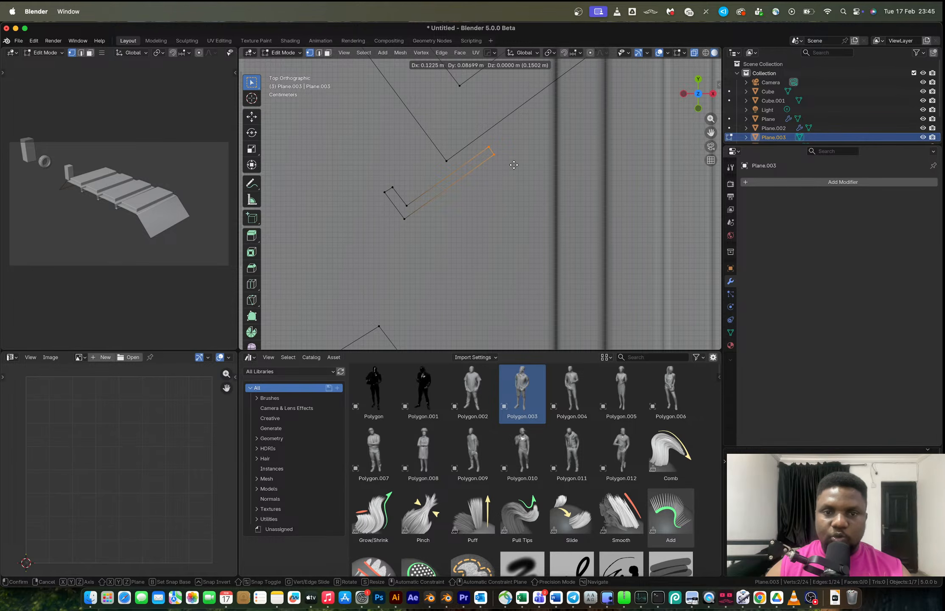
click(513, 165)
drag(364, 172, 399, 199)
shift+middle_drag(415, 197, 494, 251)
key(g)
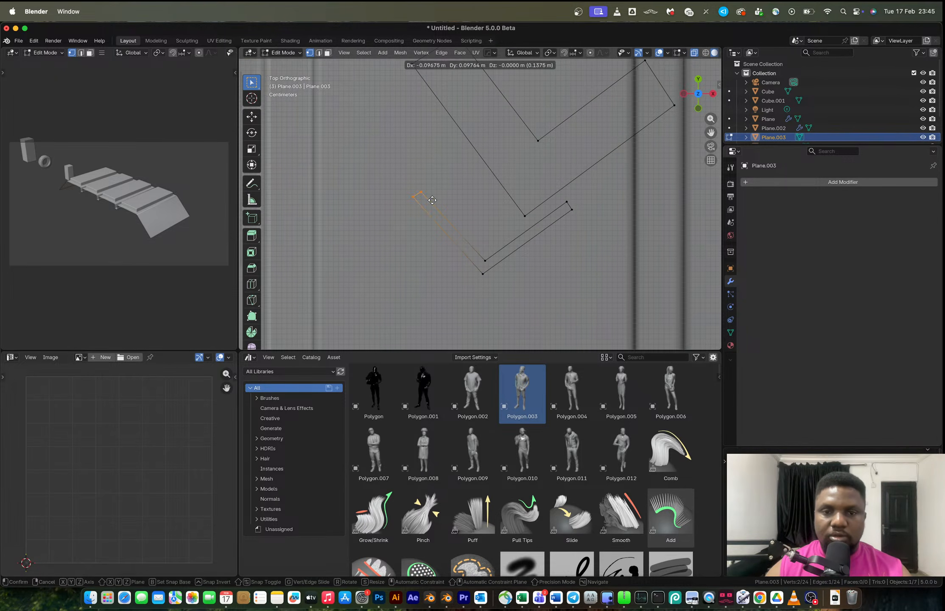
click(433, 196)
Select the small chevron and move it about 0.05 m down.
scroll(492, 236, down, 3)
shift+middle_drag(493, 238, 468, 192)
click(467, 190)
key(l)
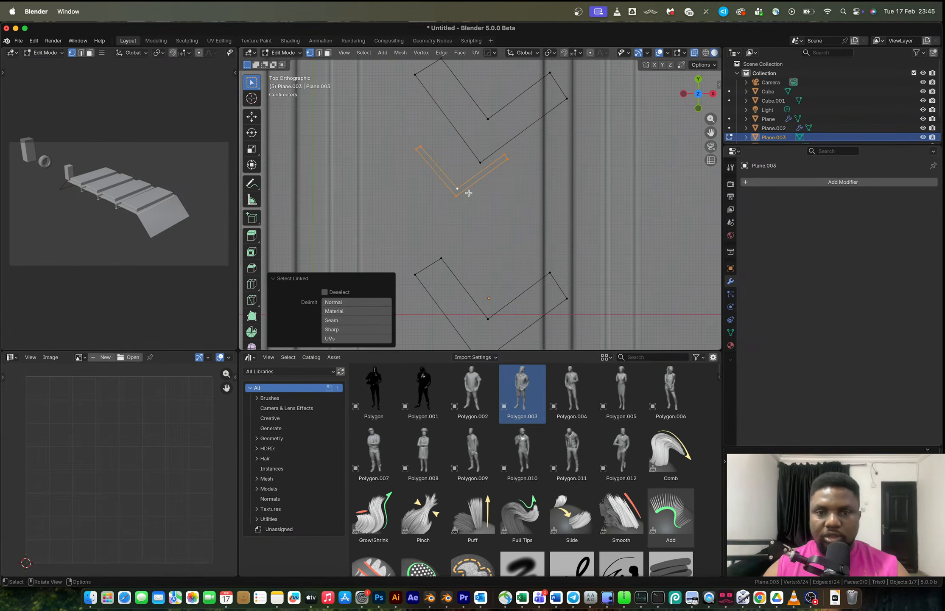
key(g)
click(468, 209)
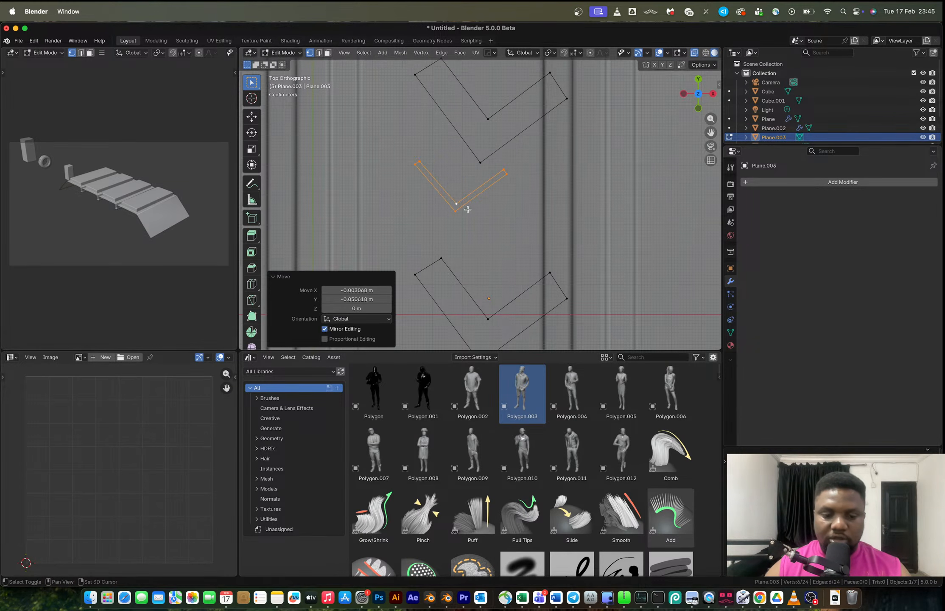
Duplicate the small chevron about 0.14 m down along Y.
key(shift+d)
key(y)
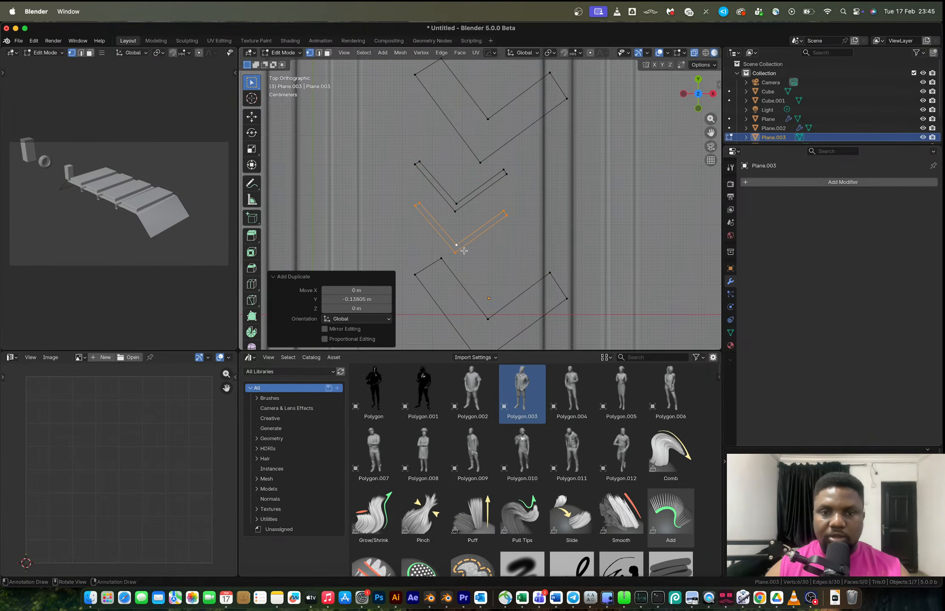
click(471, 245)
Select both small chevrons and scale them to 0.692.
scroll(480, 243, down, 3)
key(l)
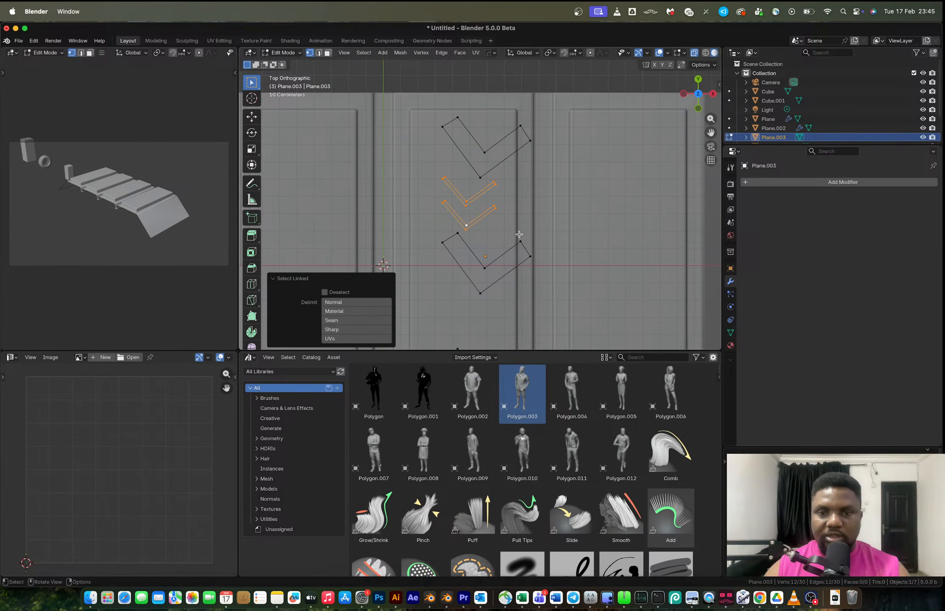
key(s)
click(502, 225)
Duplicate the pair of small chevrons about 0.69 m down along Y, below the middle chevron.
scroll(502, 225, down, 3)
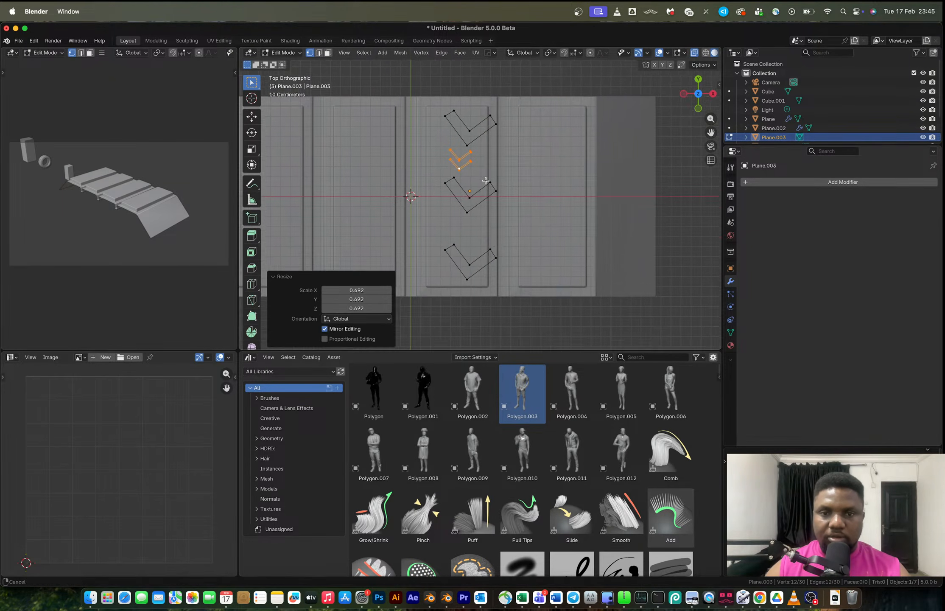
key(shift+d)
key(y)
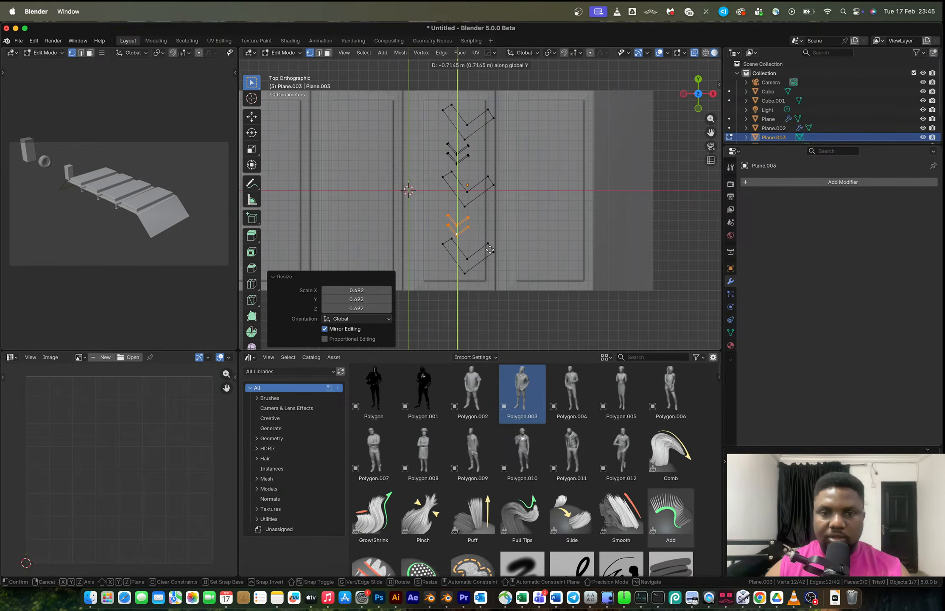
click(490, 247)
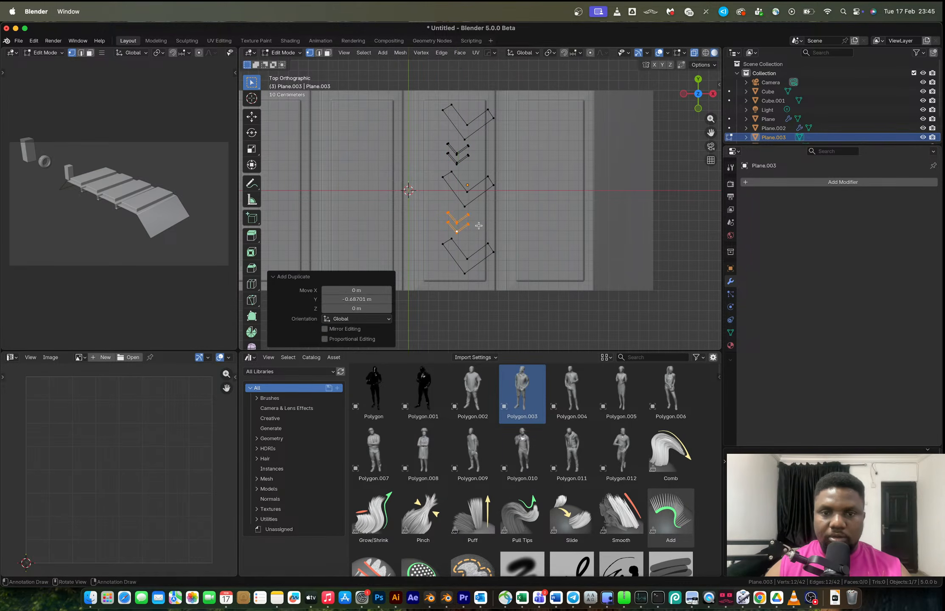
key(Tab)
scroll(478, 225, up, 1)
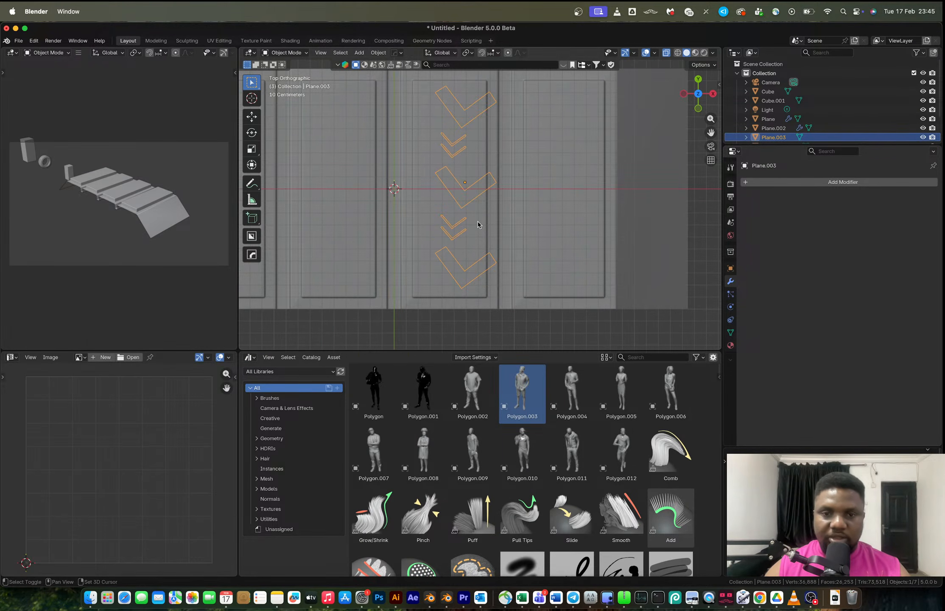
key(r)
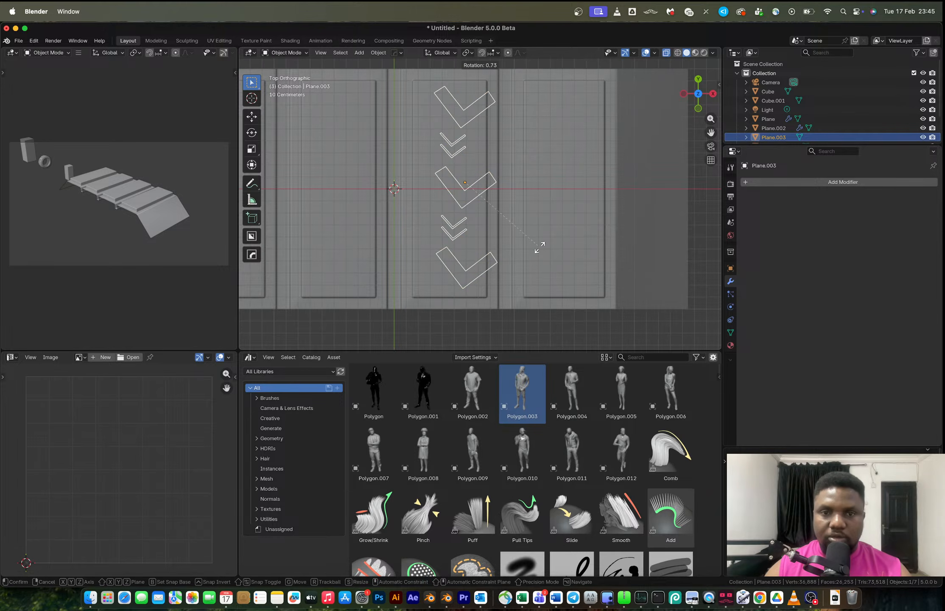
click(542, 247)
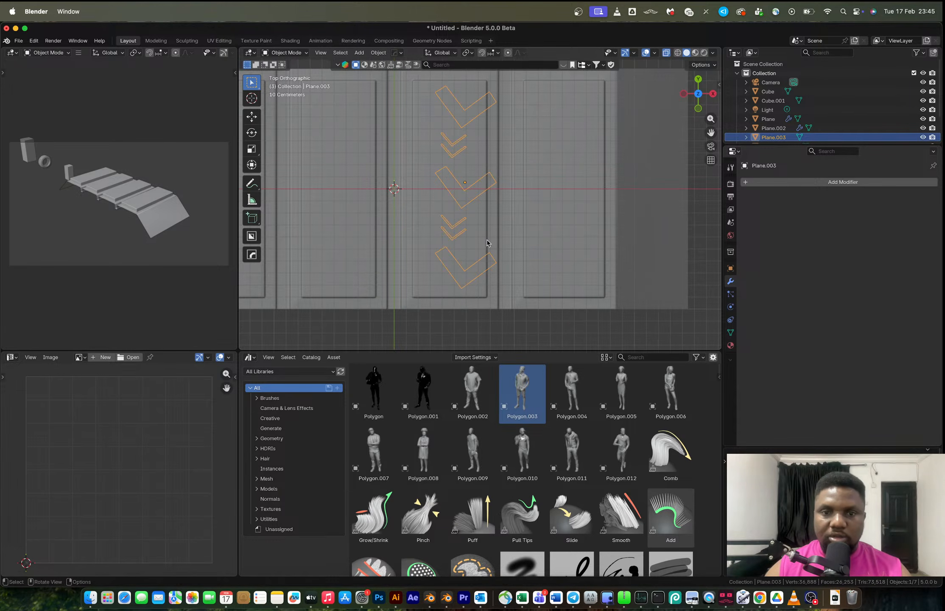
key(Tab)
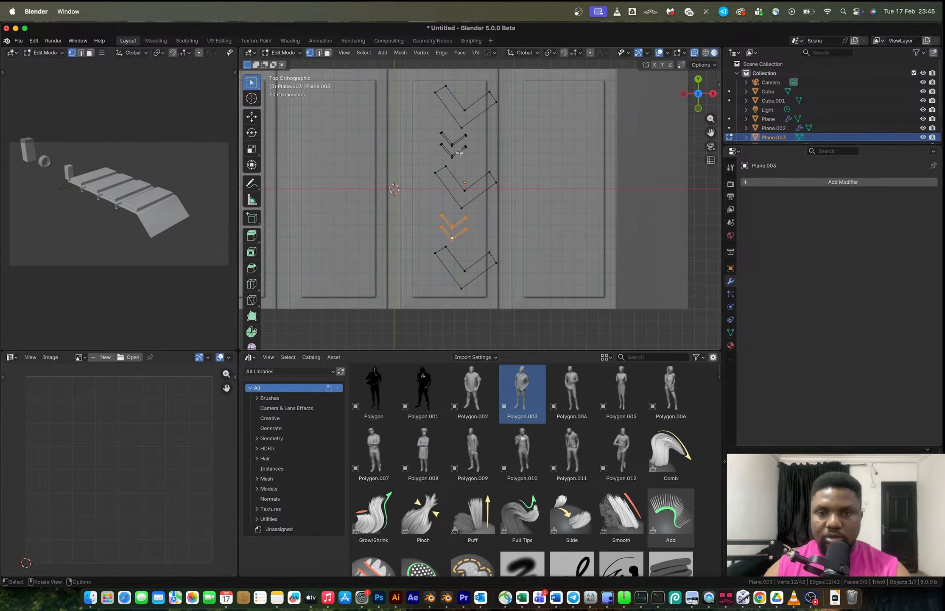
key(l)
key(r)
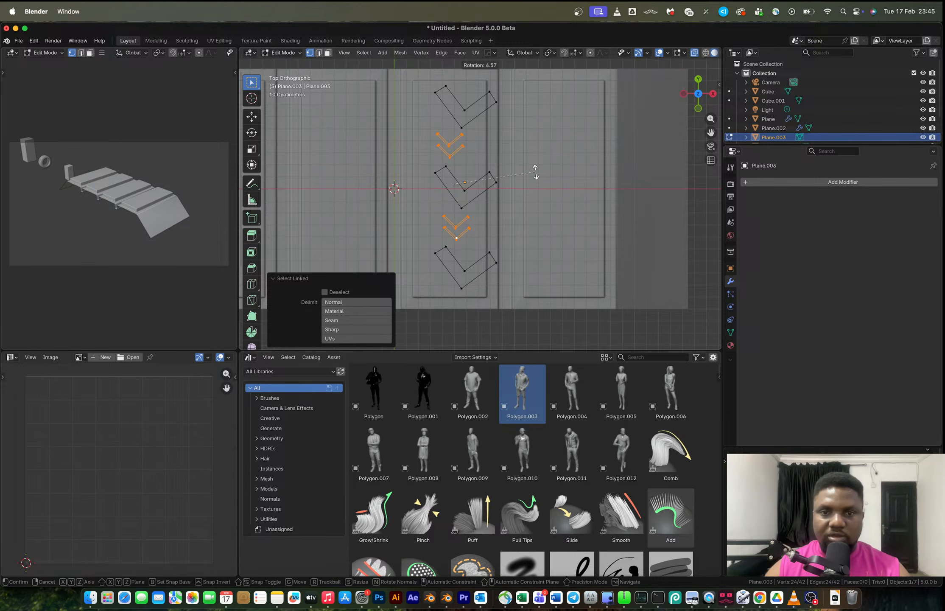
click(535, 174)
key(Tab)
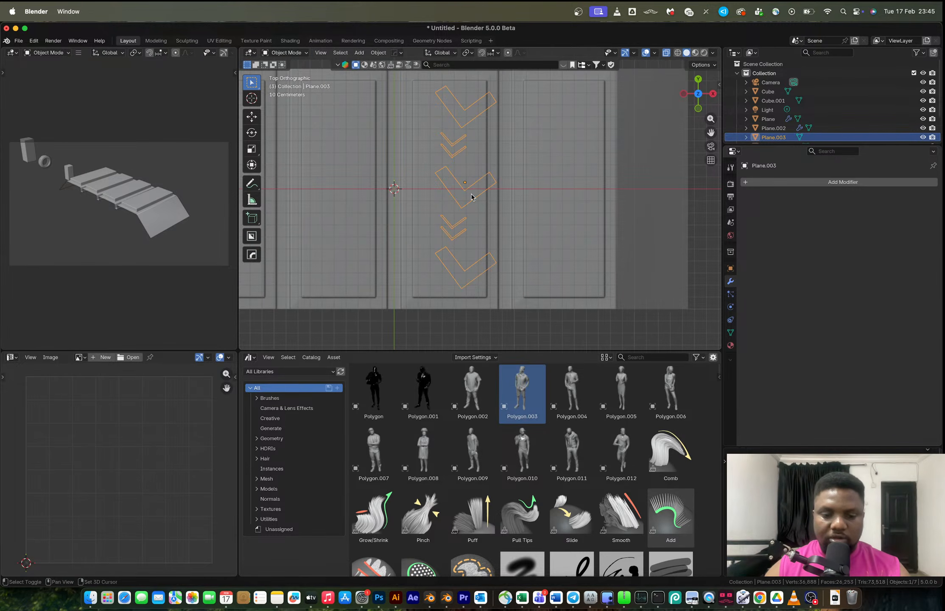
Duplicate the chevron object along X onto the neighbouring tread block and rotate the copy 180°.
key(shift+d)
key(x)
click(598, 192)
text(r180)
key(Return)
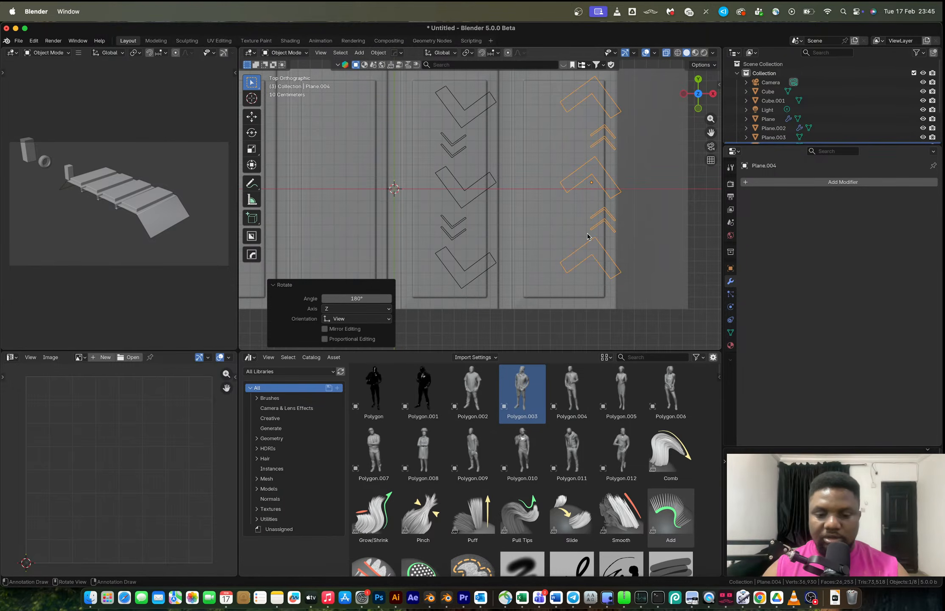
Shift the rotated copy about 0.11 m along X and about 0.12 m down along Y.
key(g)
key(x)
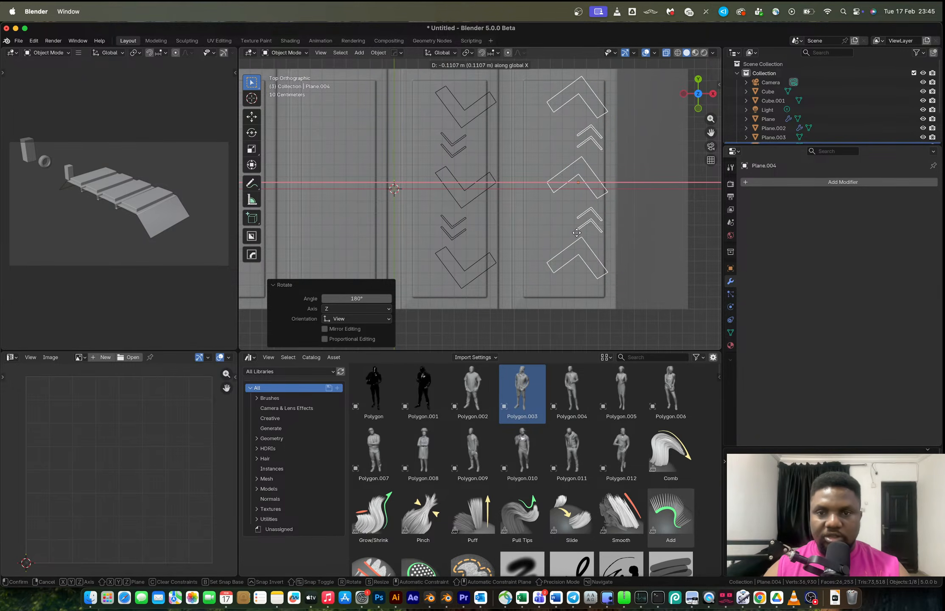
click(588, 238)
key(g)
key(y)
click(606, 196)
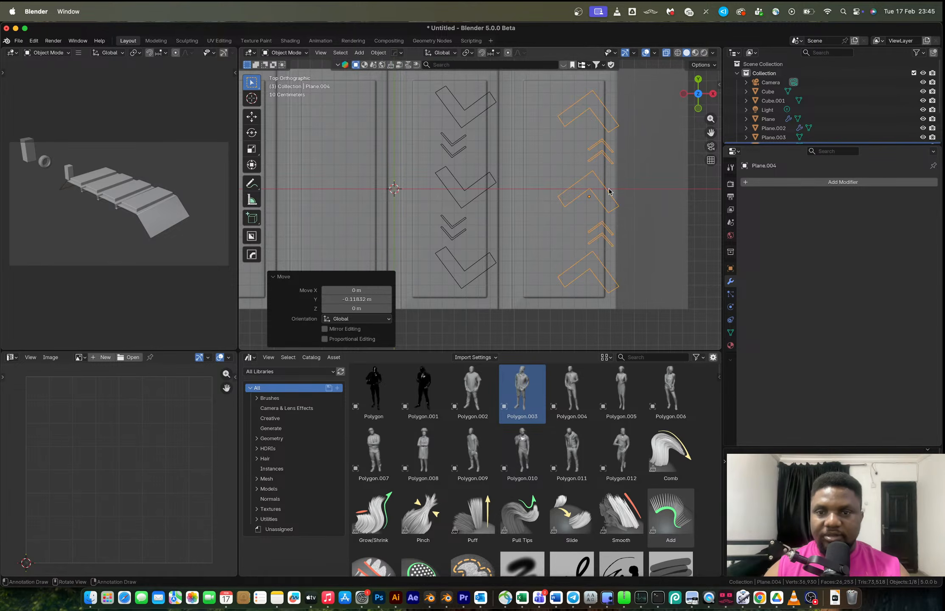
Move the rotated copy's small chevrons along X in Edit Mode.
key(Tab)
key(g)
key(y)
key(x)
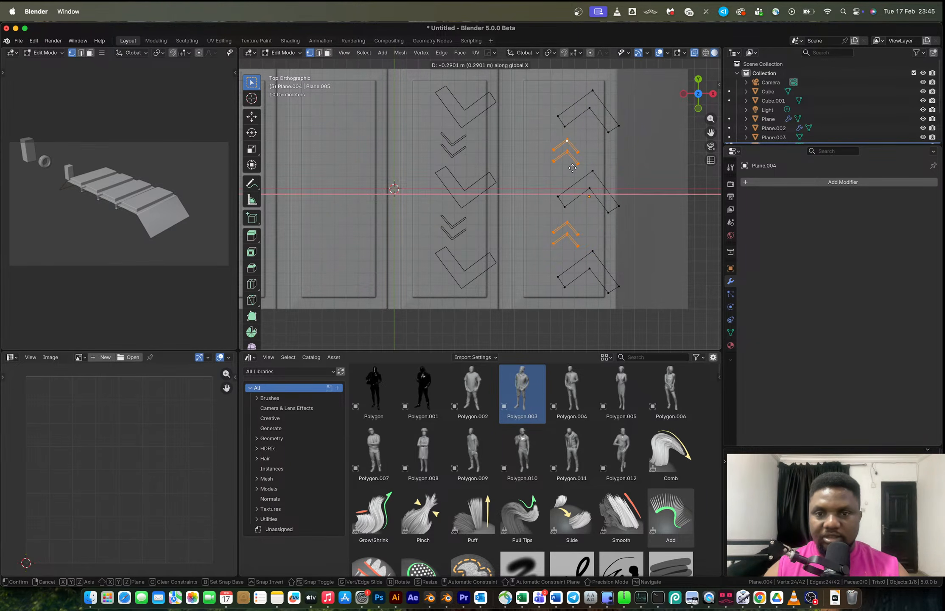
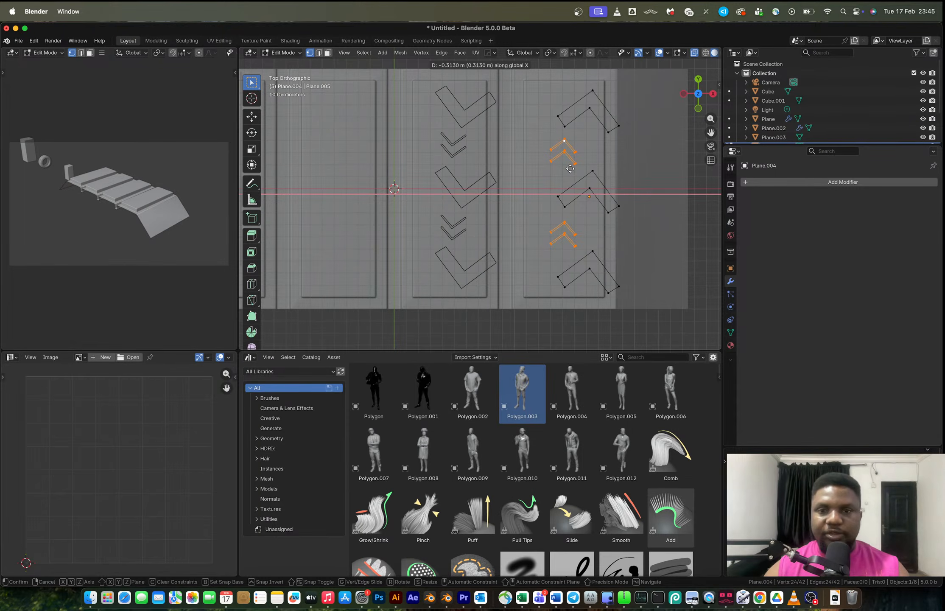
Confirm the small chevrons' new position and return to Object Mode.
click(574, 188)
key(Tab)
middle_drag(573, 188, 560, 163)
key(Tab)
key(Tab)
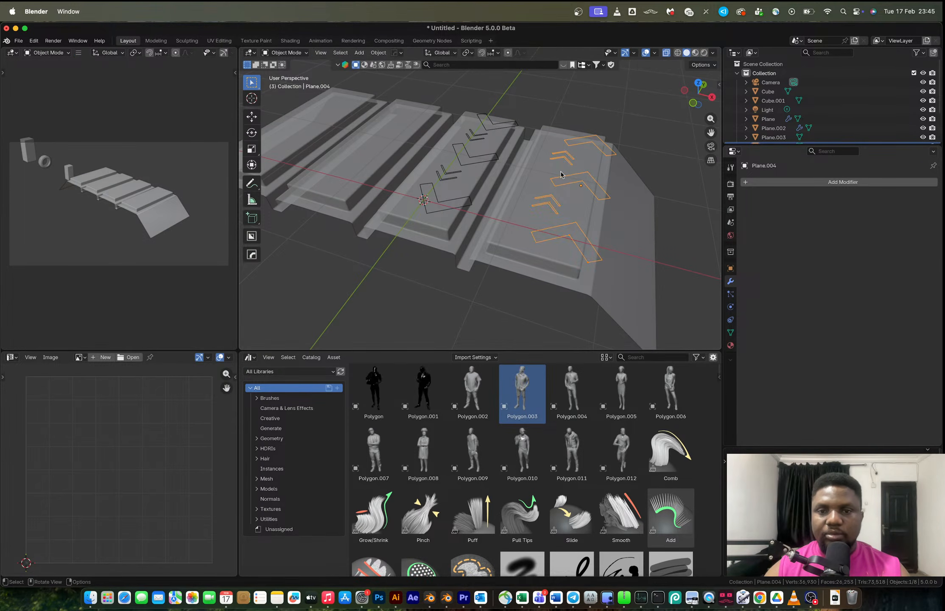
shift+click(472, 158)
click(472, 157)
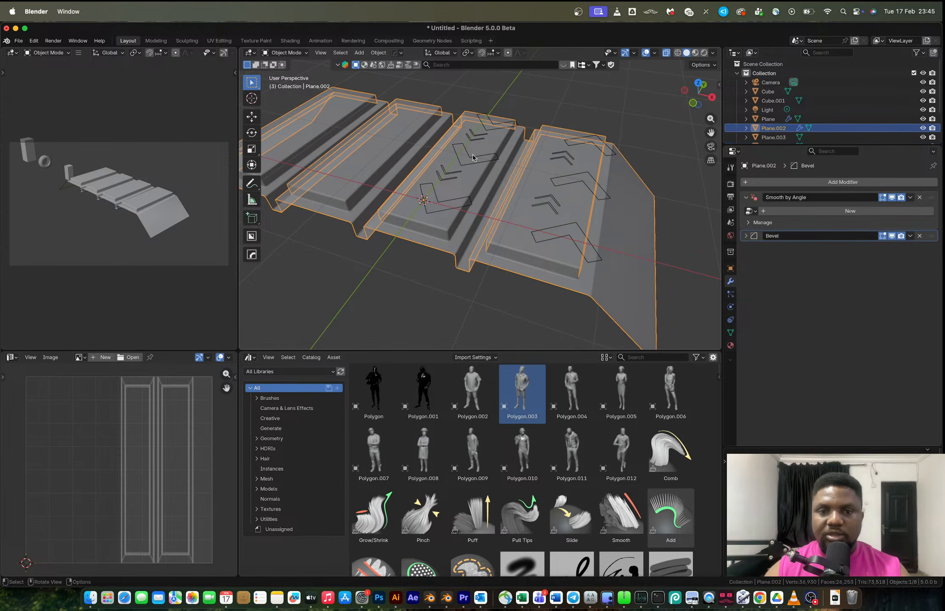
middle_drag(473, 159, 549, 117)
key(Tab)
Fill a face inside every chevron outline of the first chevron object in Edit Mode.
key(Tab)
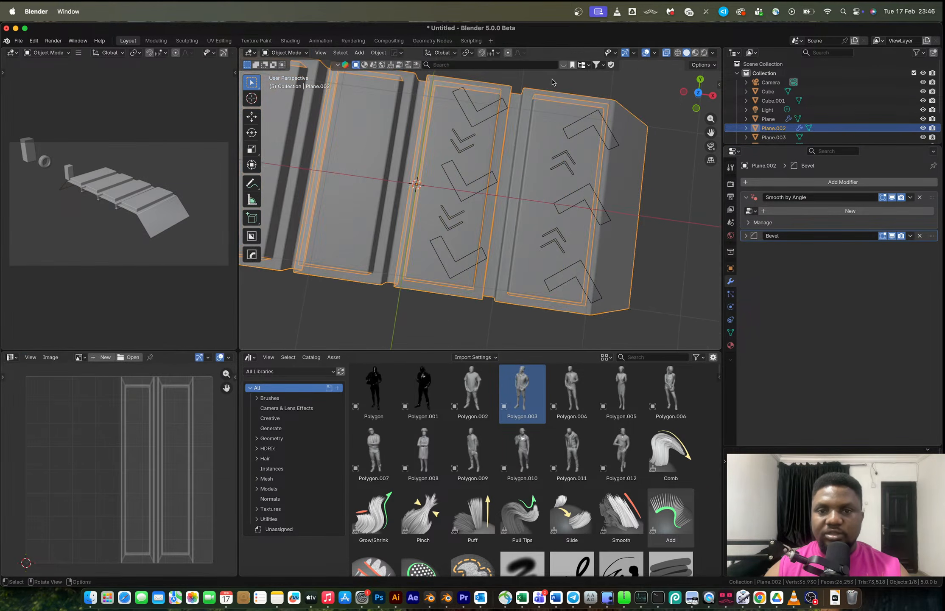
click(552, 81)
click(506, 108)
key(Tab)
click(504, 109)
key(l)
key(f)
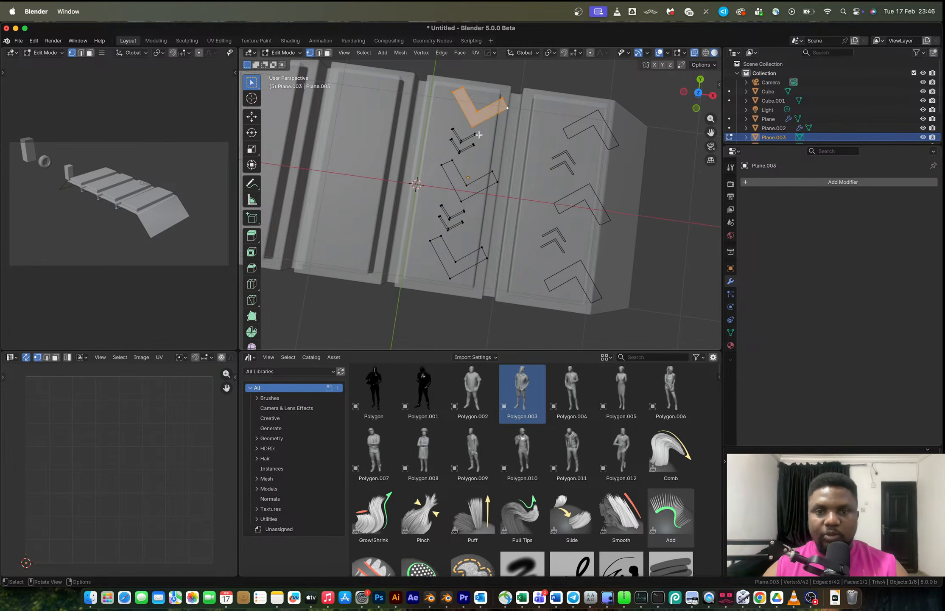
key(l)
key(f)
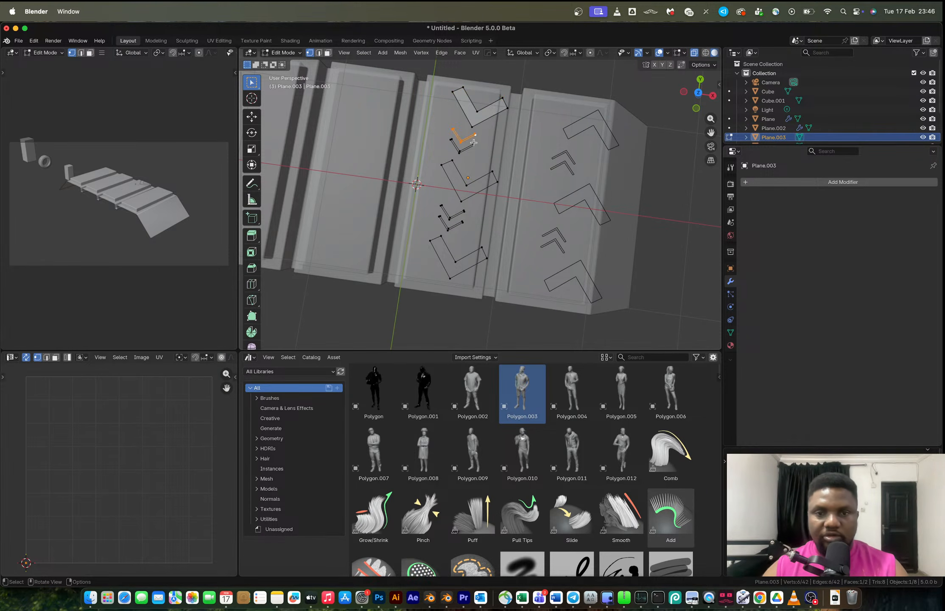
key(l)
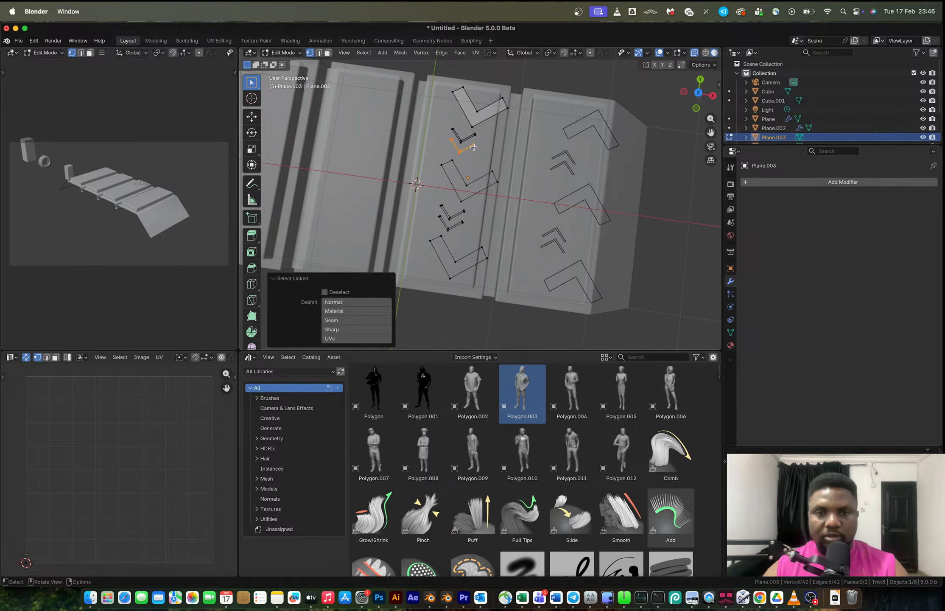
key(f)
key(l)
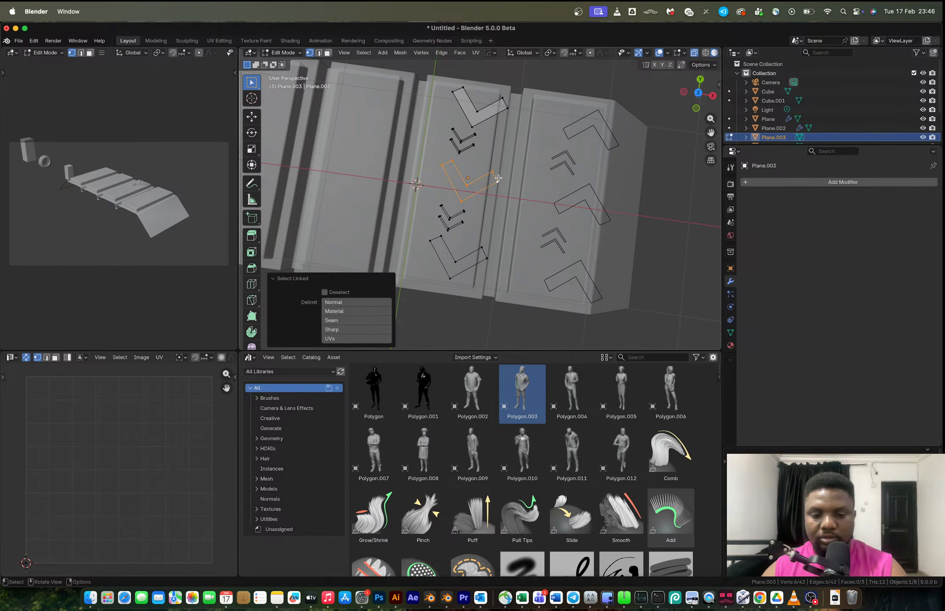
key(f)
key(alt+a)
key(l)
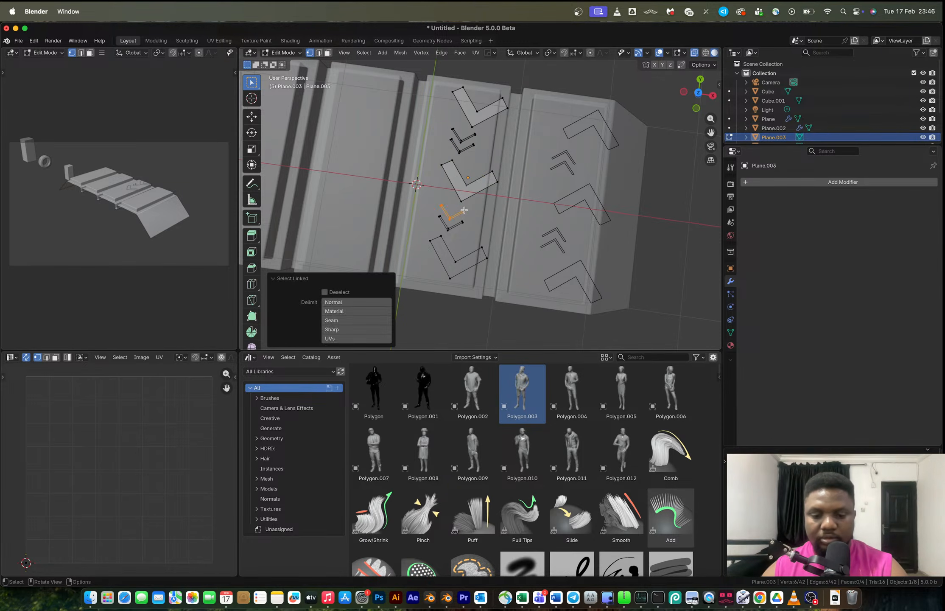
key(f)
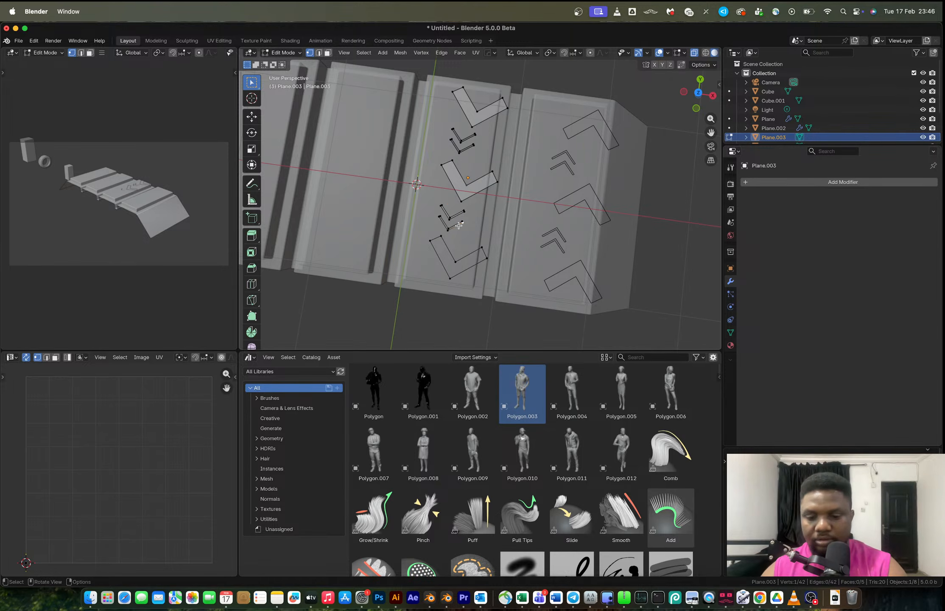
key(l)
key(f)
click(479, 250)
key(l)
key(f)
key(Tab)
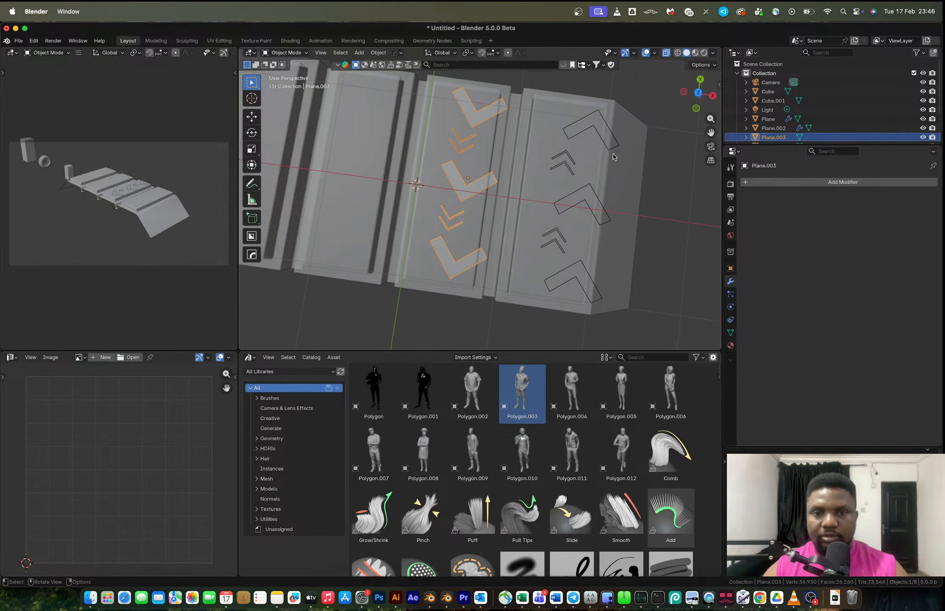
Fill a face inside every chevron outline of the rotated chevron copy in Edit Mode.
click(614, 139)
key(Tab)
click(617, 144)
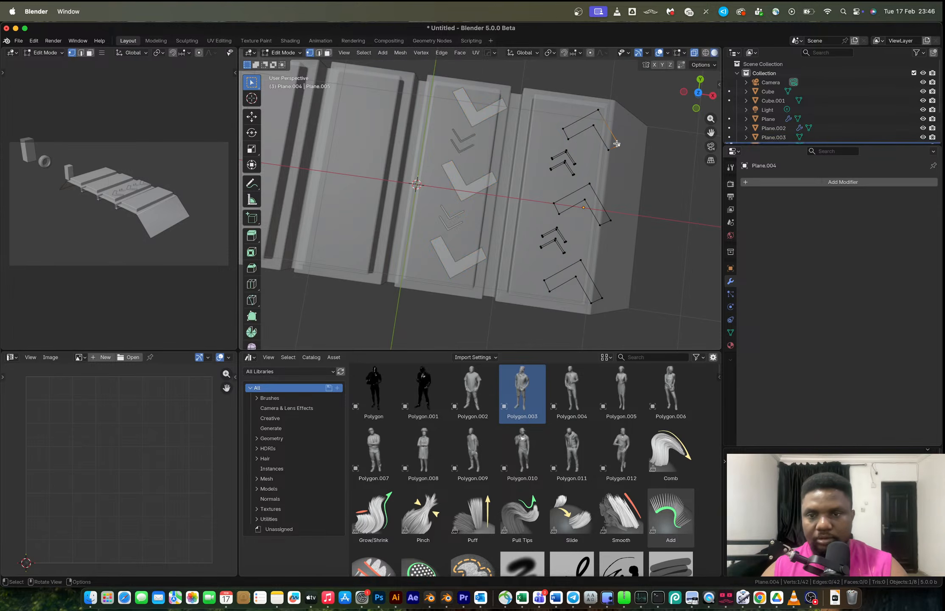
key(l)
key(f)
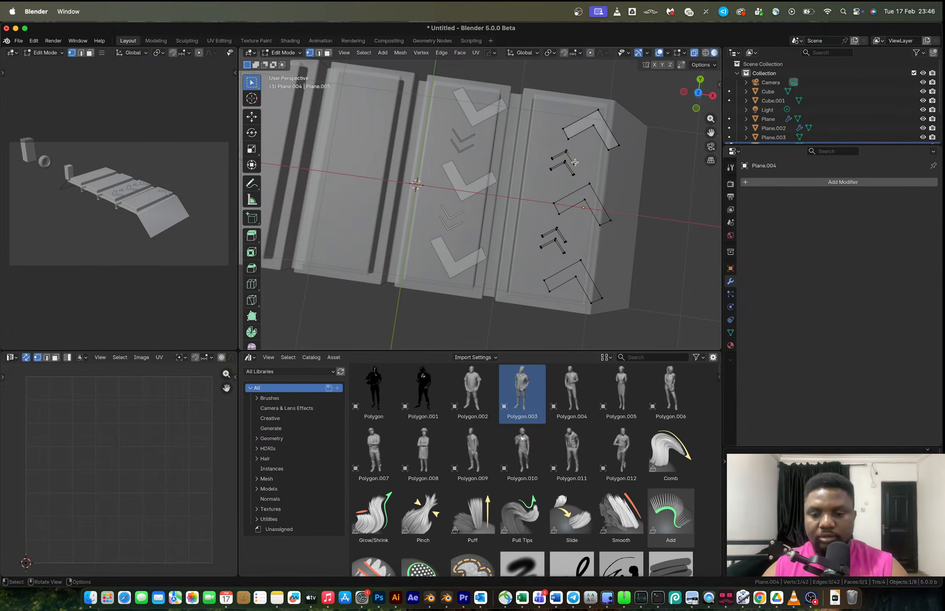
click(576, 162)
key(l)
key(f)
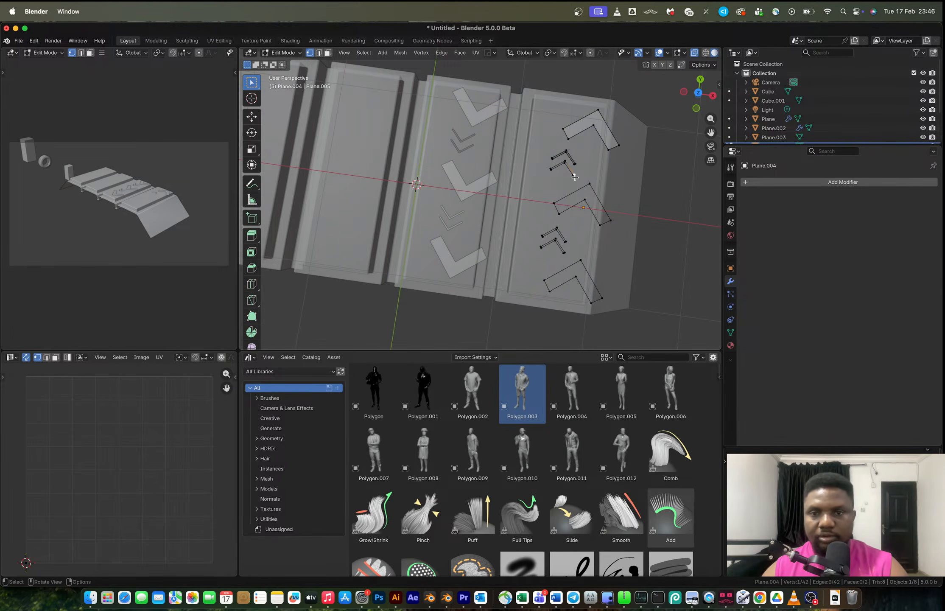
key(l)
key(f)
click(588, 184)
key(l)
key(f)
click(567, 236)
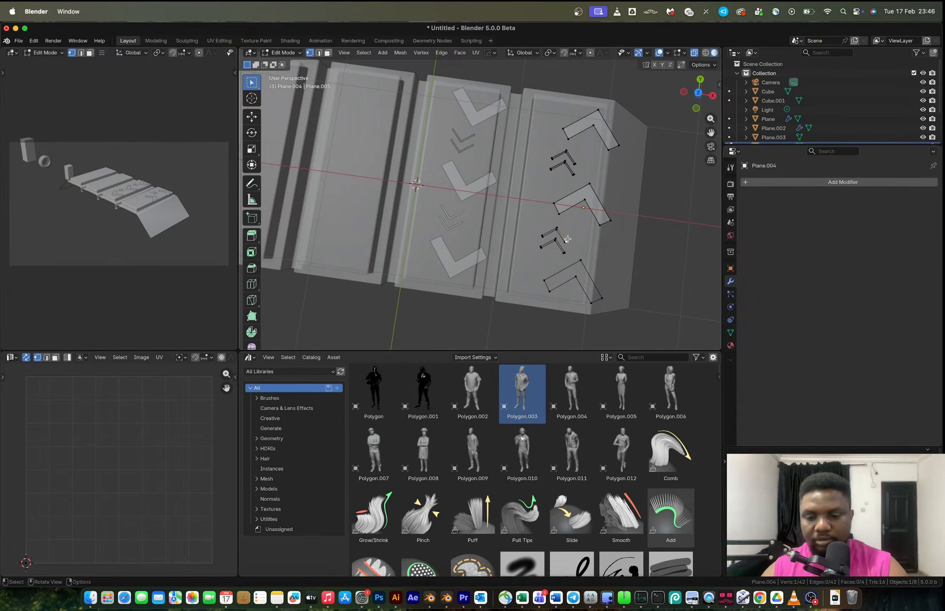
key(l)
key(f)
click(567, 254)
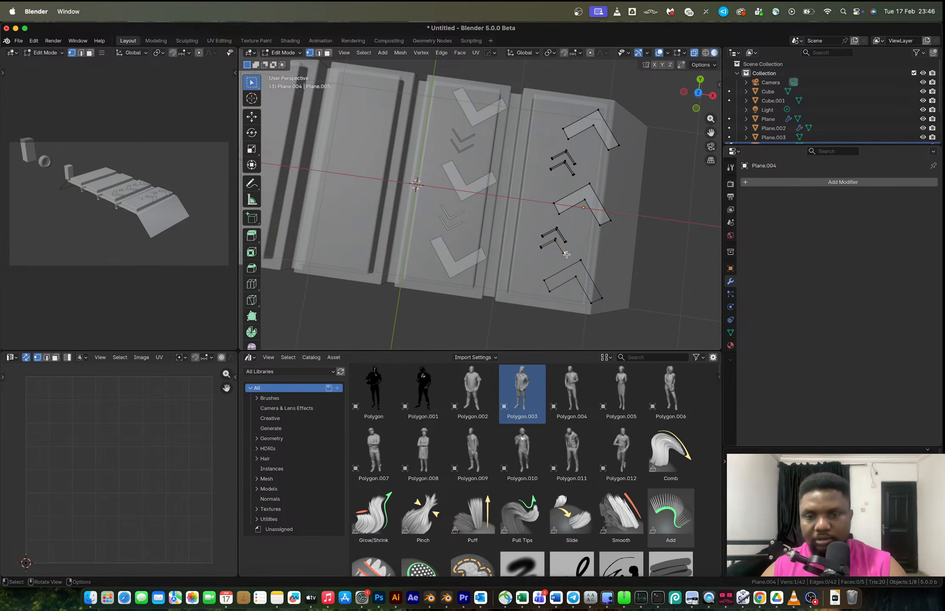
key(l)
key(f)
click(581, 260)
key(l)
key(f)
key(Tab)
Join the two chevron objects into a single object.
middle_drag(581, 261, 476, 161)
shift+click(476, 158)
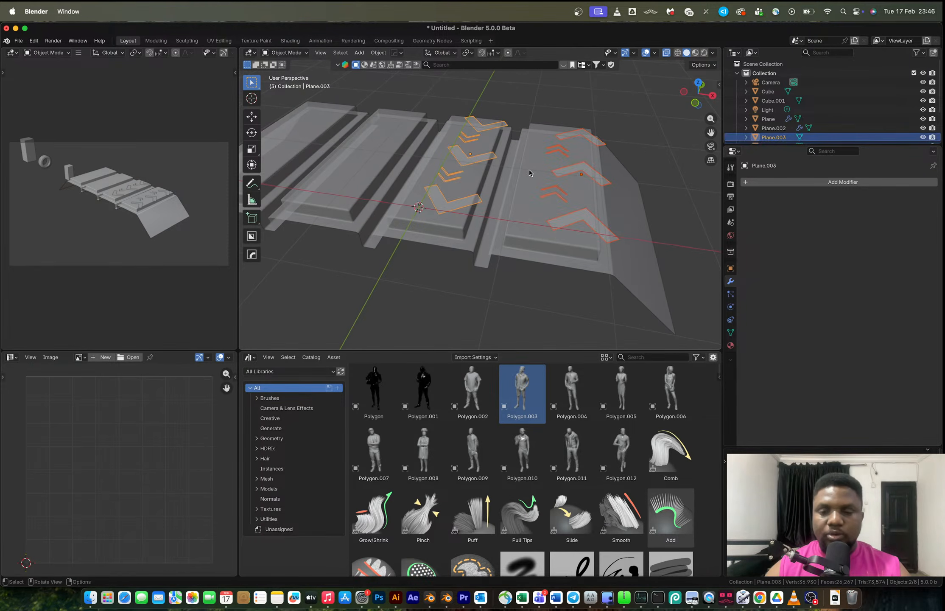
key(ctrl+j)
Extrude all chevron faces upward about 0.1 m in front view.
key(Tab)
middle_drag(529, 169, 520, 152)
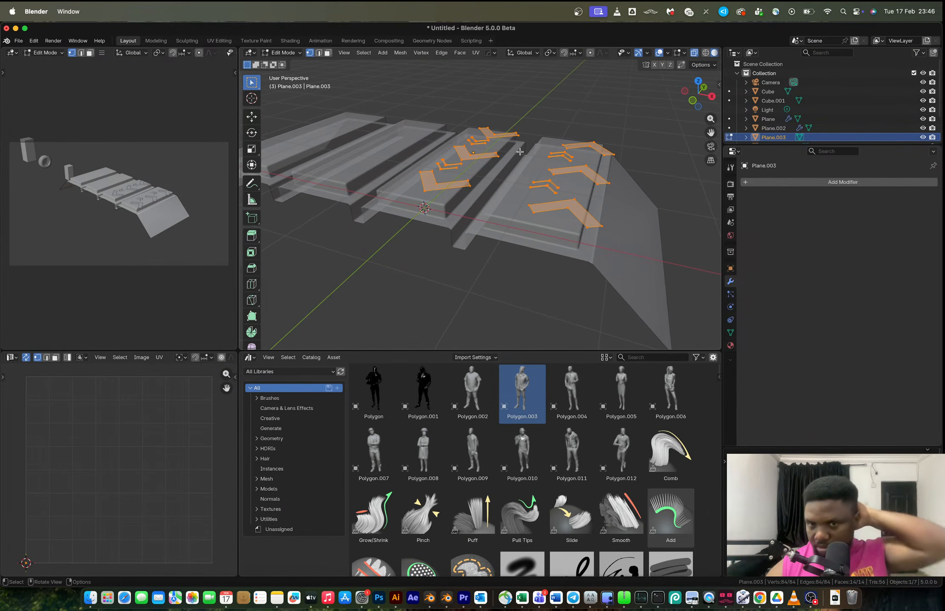
click(693, 102)
scroll(547, 146, up, 4)
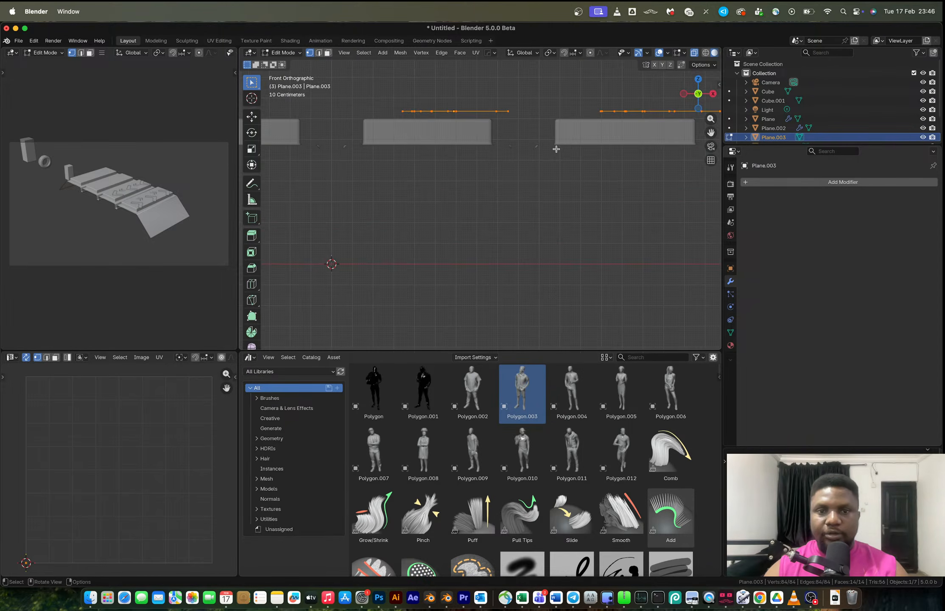
middle_drag(601, 145, 589, 155)
click(696, 98)
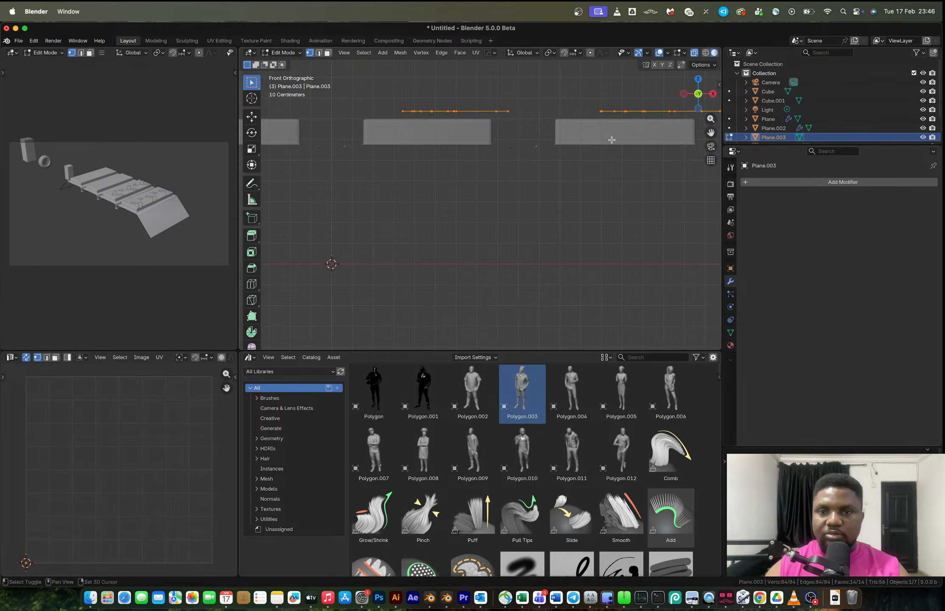
key(e)
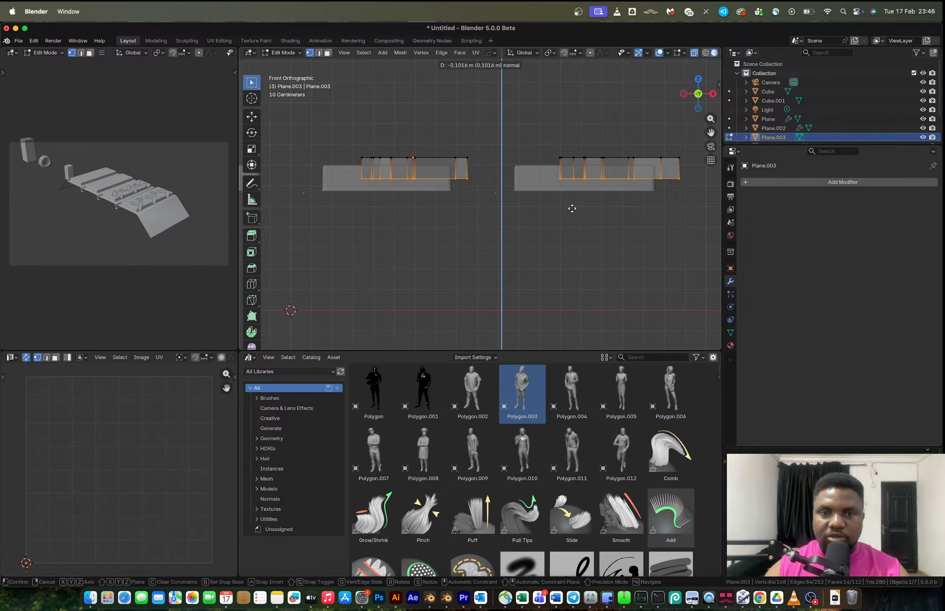
click(572, 210)
middle_drag(567, 211, 546, 231)
Select all of the chevron mesh, recalculate its normals outward, and leave Edit Mode.
key(Tab)
key(Tab)
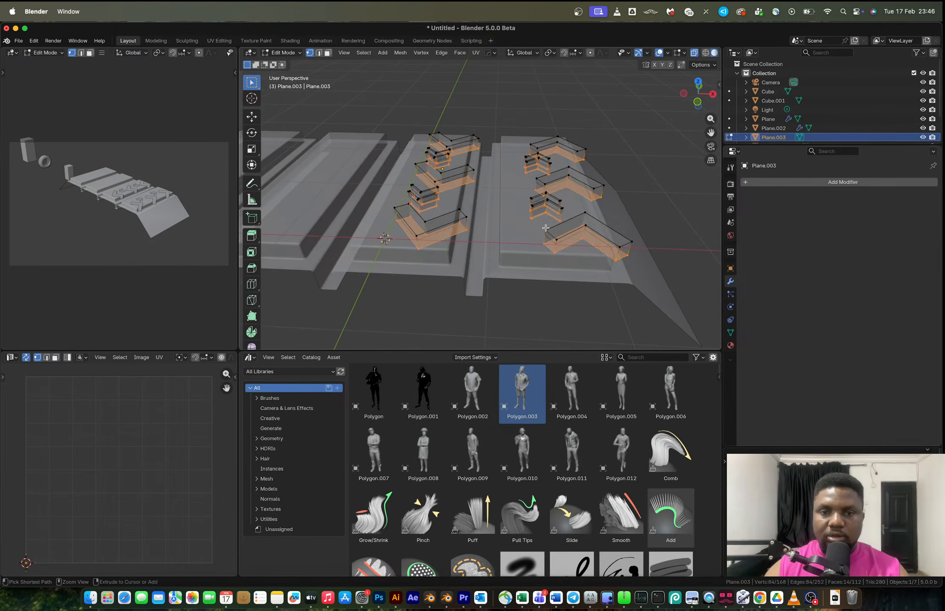
key(a)
key(shift+n)
key(Tab)
Remove the tread plane's Bevel modifier and apply Shade Auto Smooth to the selected tread and chevrons.
middle_drag(546, 227, 524, 221)
shift+click(513, 204)
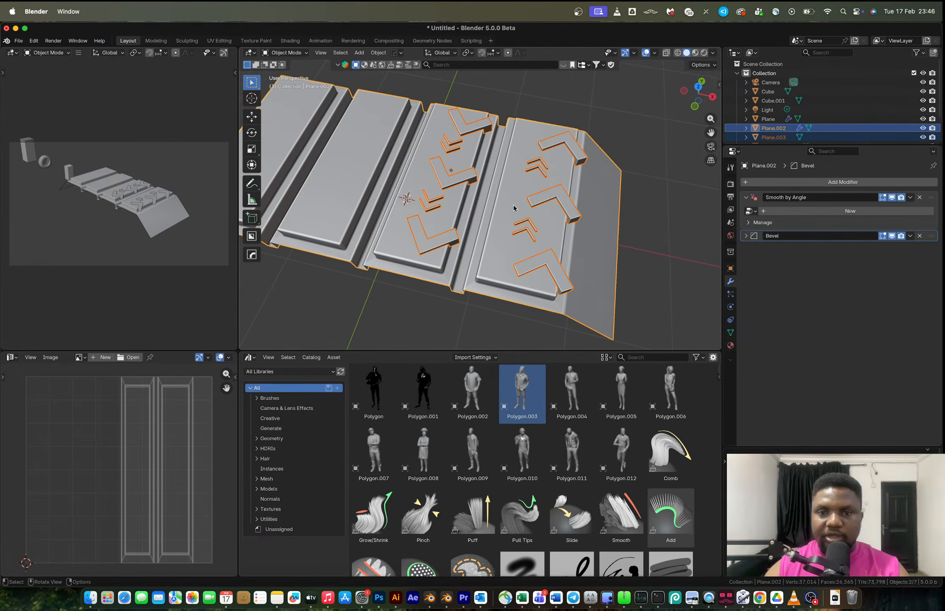
key(q)
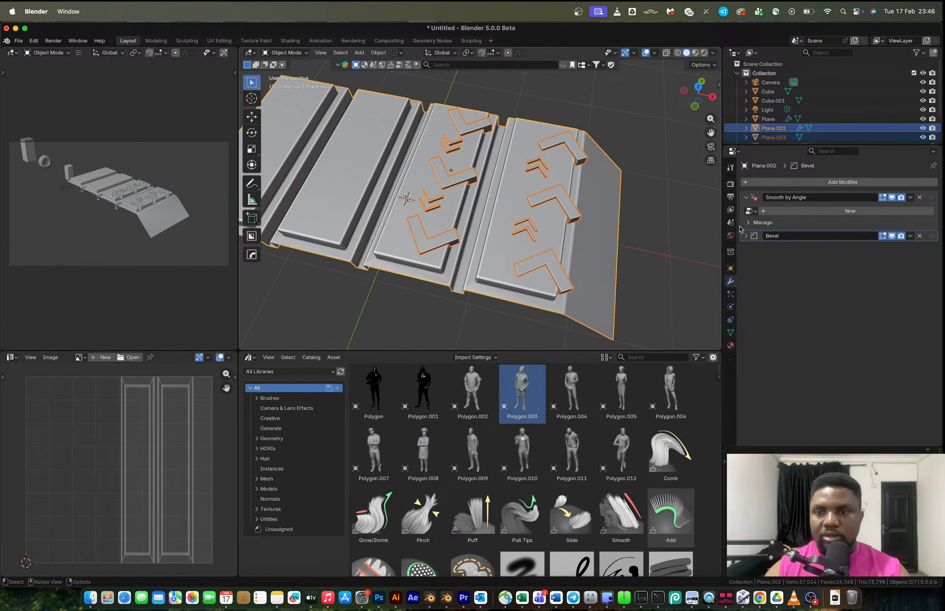
click(920, 235)
right_click(604, 189)
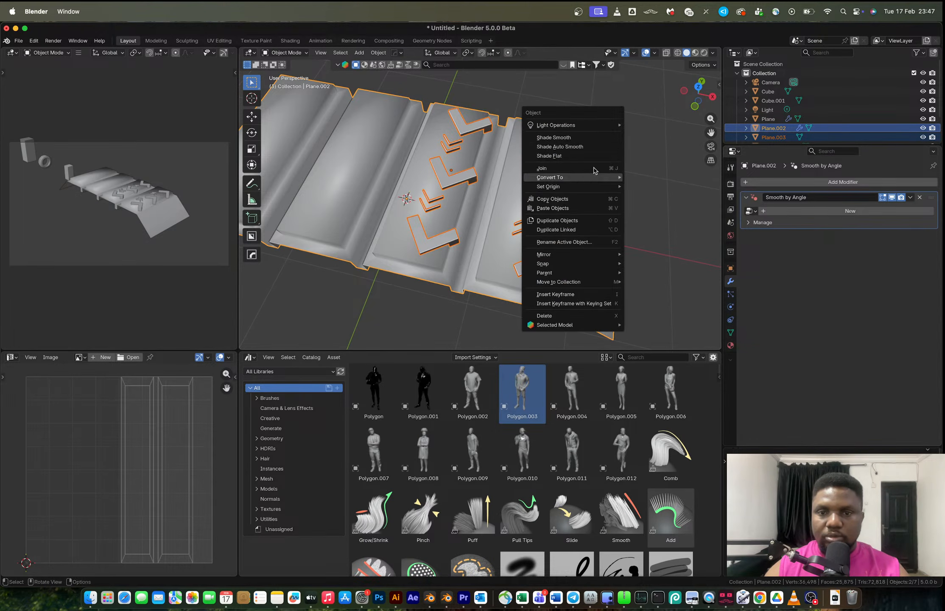
click(581, 151)
Try a HardOps Difference boolean cutting the chevrons into the tread plane, then undo it.
key(q)
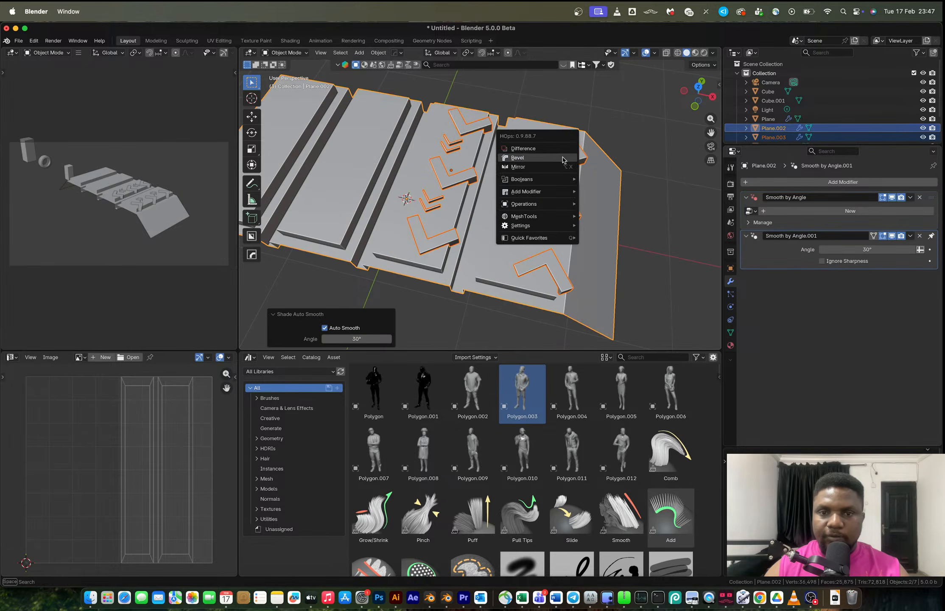
click(558, 149)
click(586, 127)
middle_drag(586, 127, 541, 172)
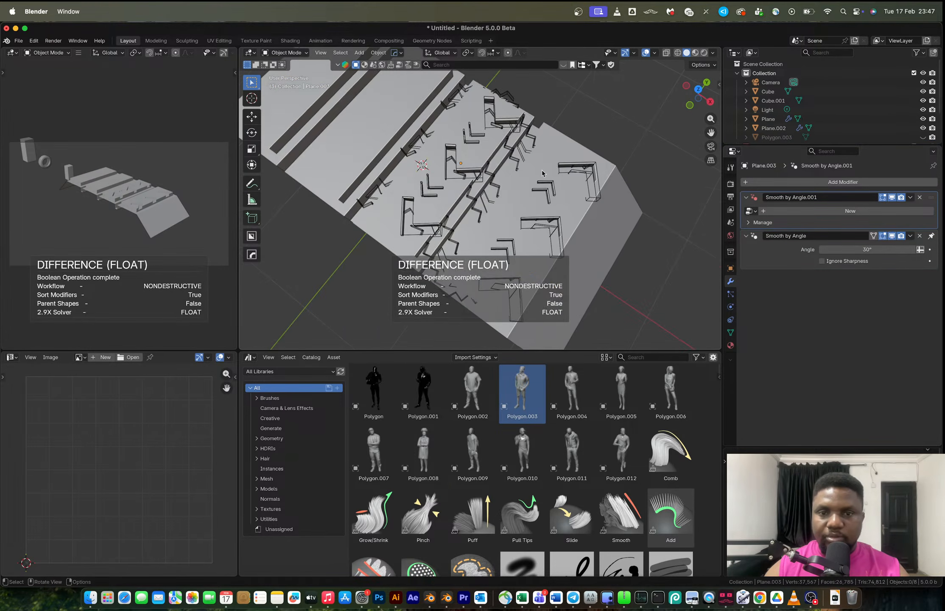
click(563, 174)
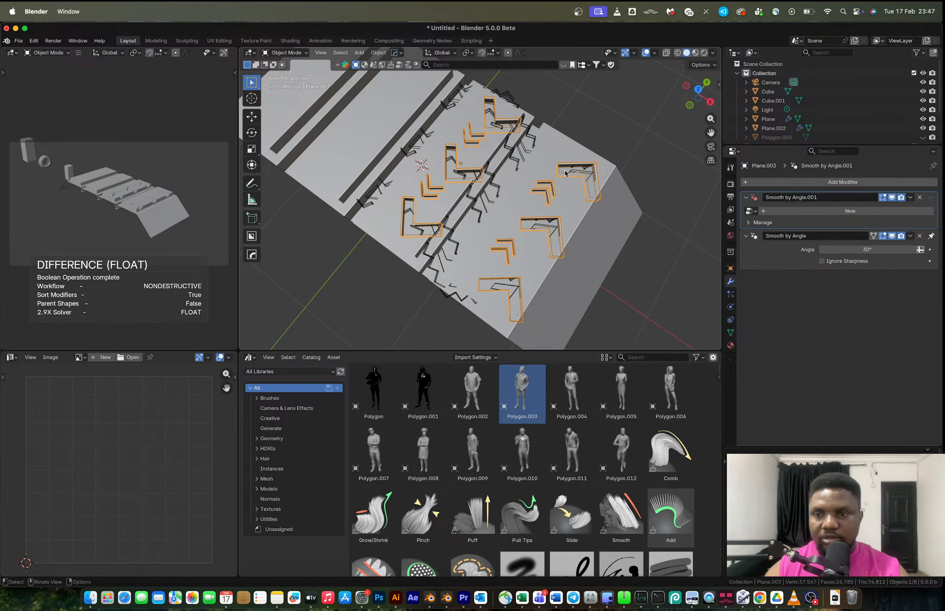
middle_drag(616, 183, 582, 158)
click(582, 158)
key(ctrl+z)
key(ctrl+z)
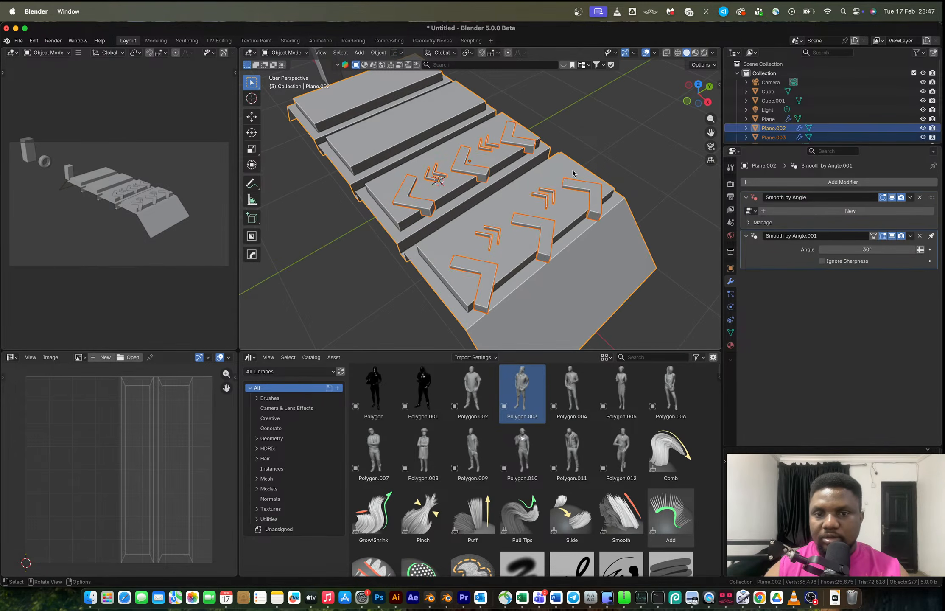
Delete the tread plane's Smooth by Angle modifiers and reapply Shade Auto Smooth at 30°.
click(584, 184)
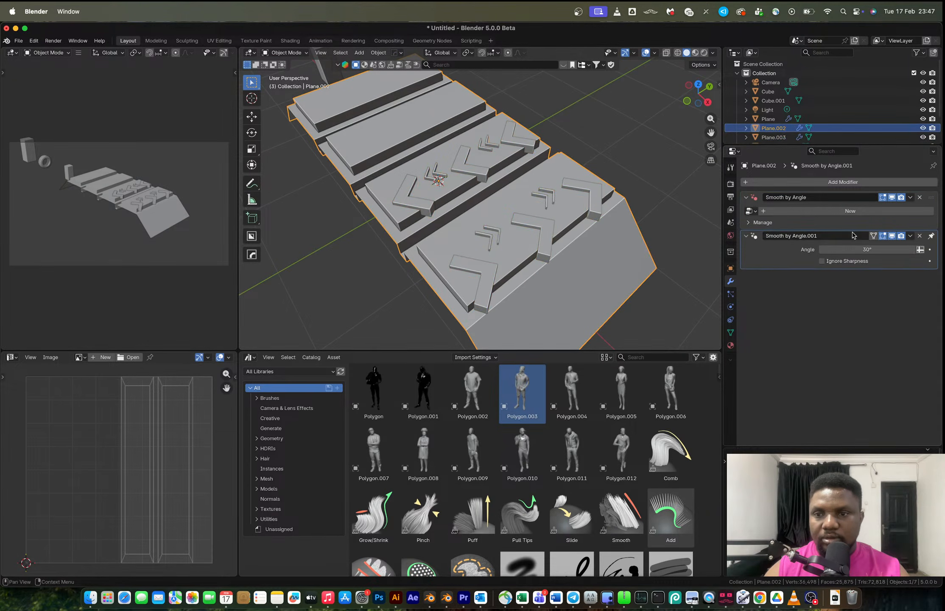
click(920, 197)
click(920, 197)
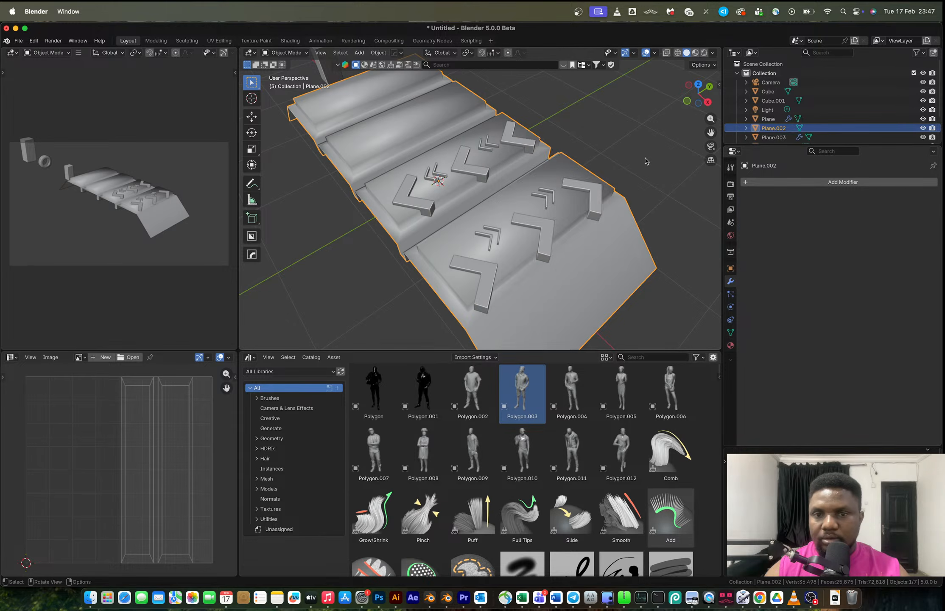
right_click(584, 170)
click(565, 166)
right_click(566, 168)
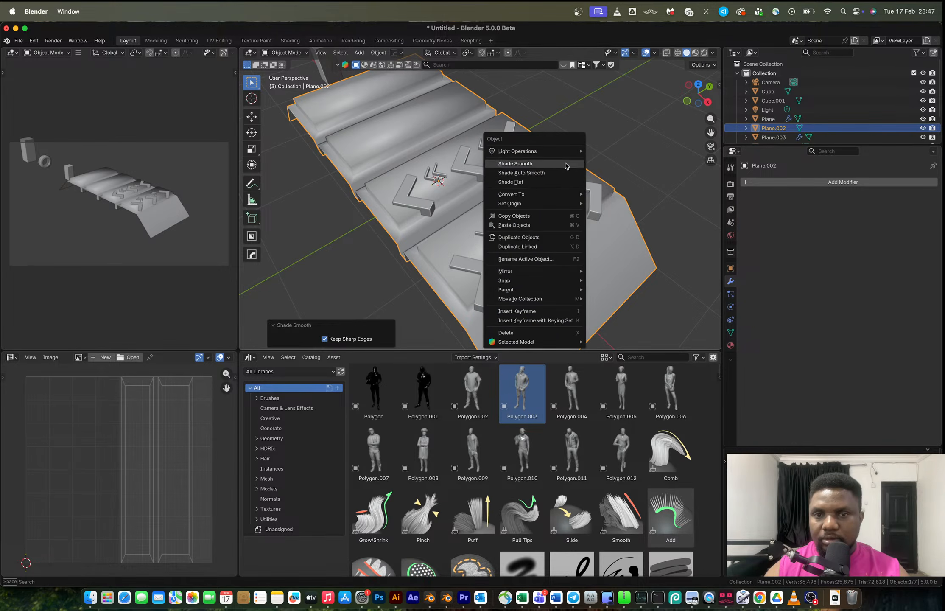
click(565, 168)
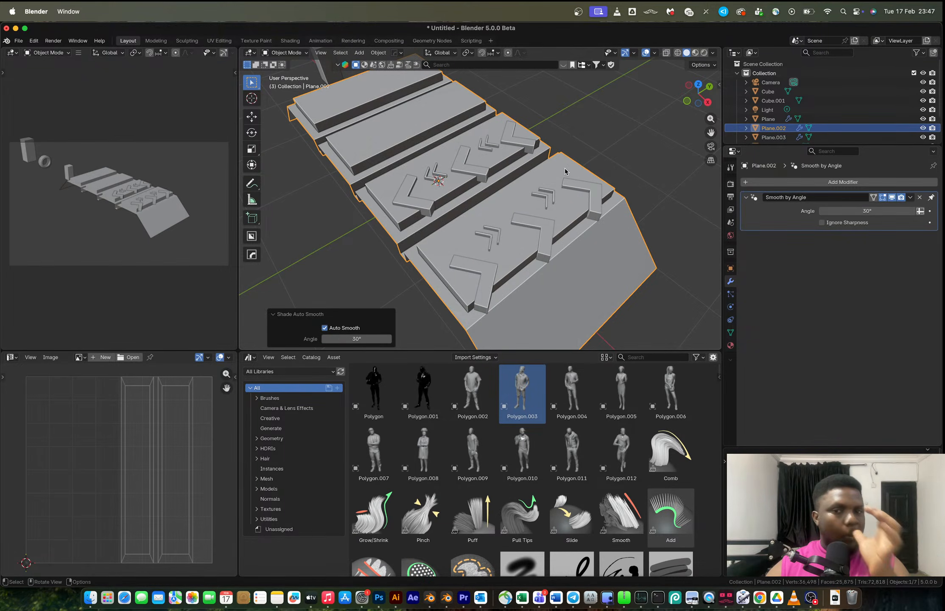
Apply Shade Auto Smooth to the chevron object.
right_click(565, 168)
click(568, 179)
click(570, 187)
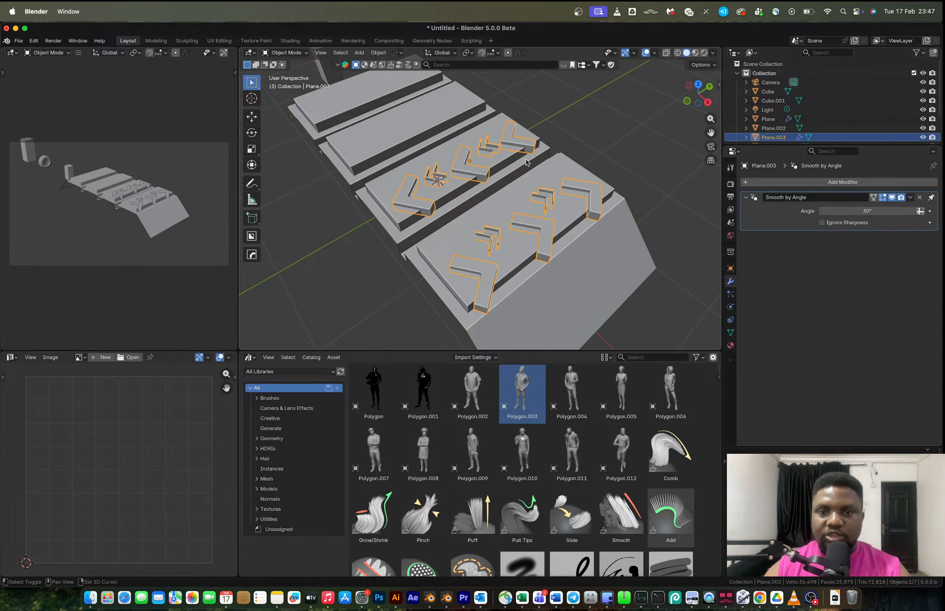
Cut the chevrons into the tread plane with a HardOps Difference boolean.
shift+click(526, 190)
key(q)
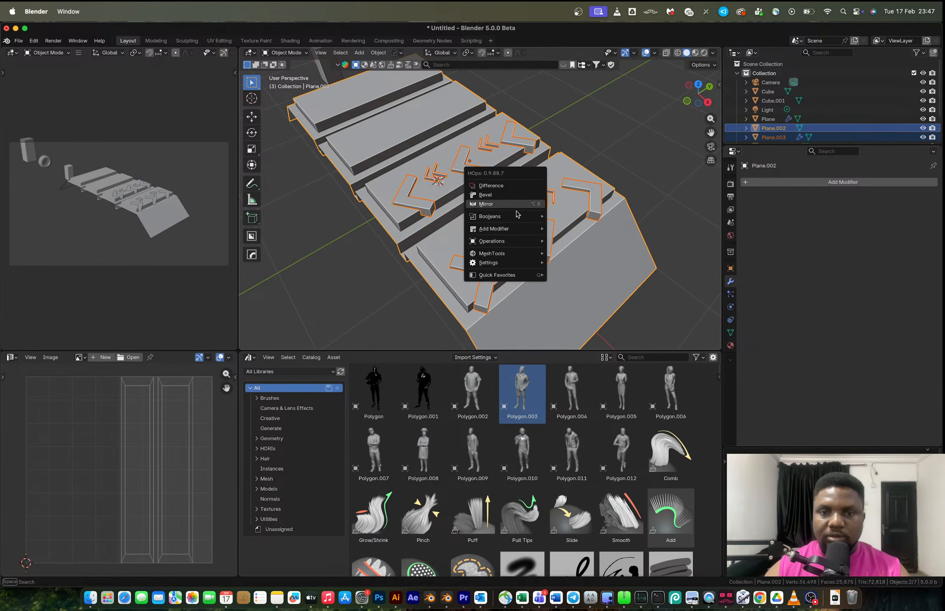
click(516, 185)
click(560, 143)
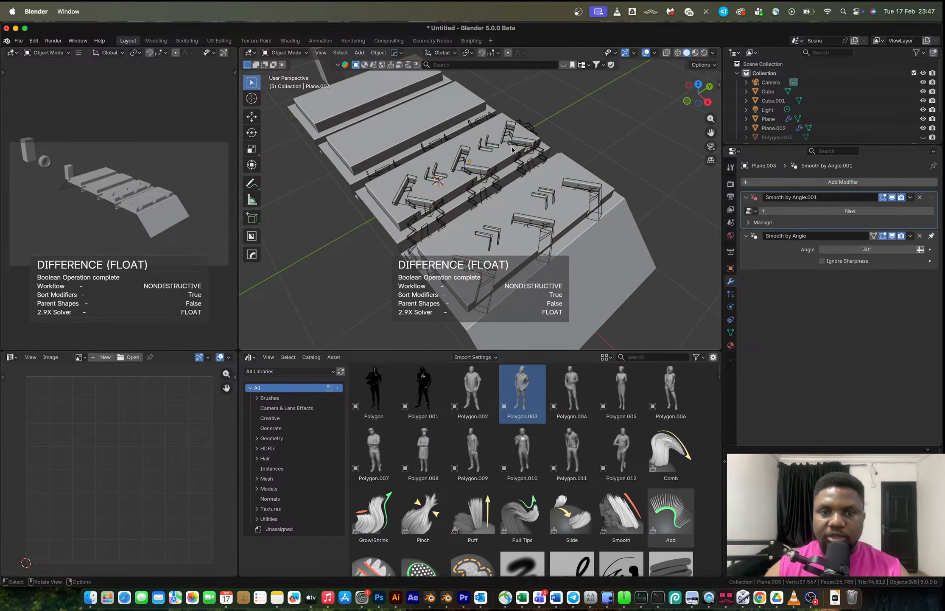
Select the tread plane and hide the Cutters collection.
middle_drag(560, 143, 557, 147)
click(468, 174)
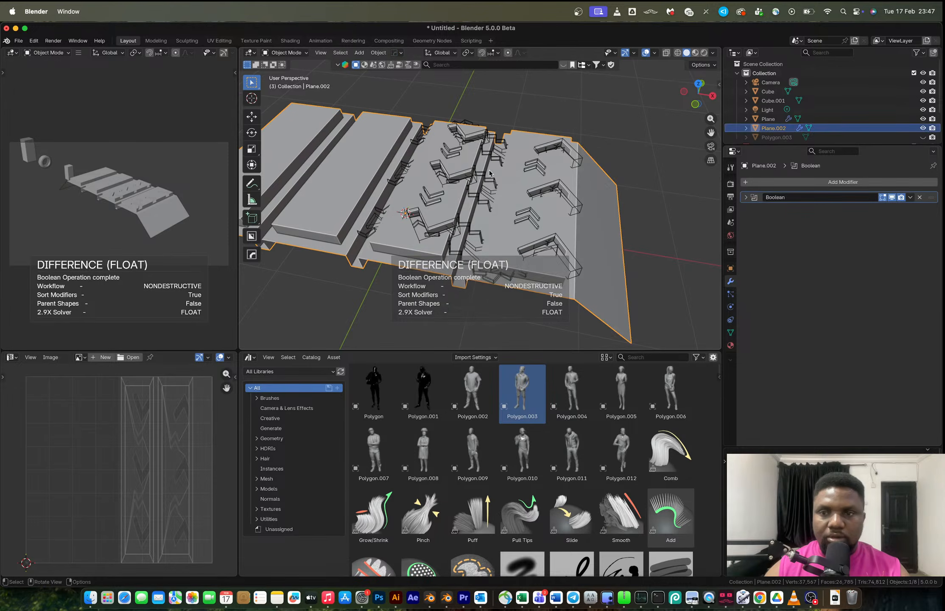
scroll(908, 115, down, 3)
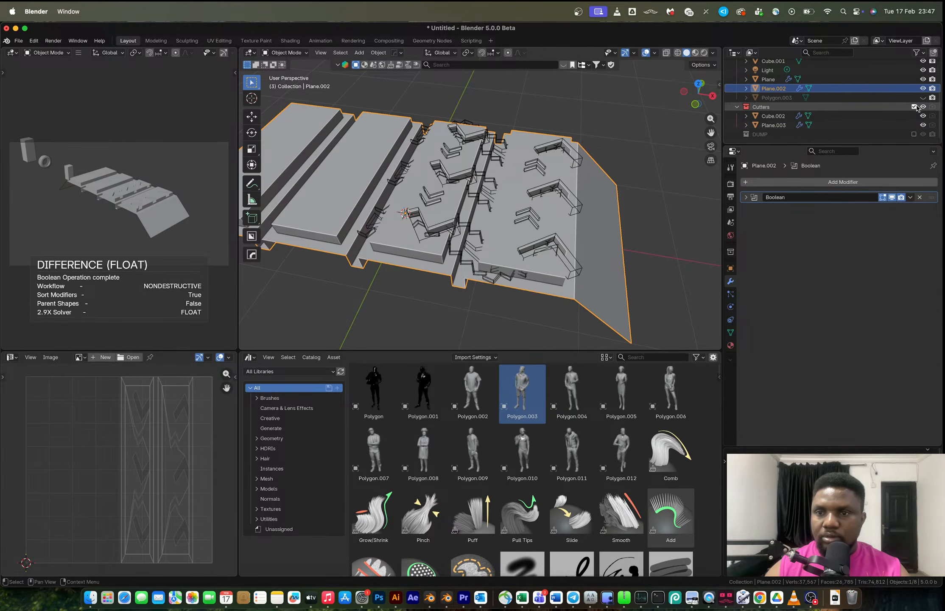
click(915, 107)
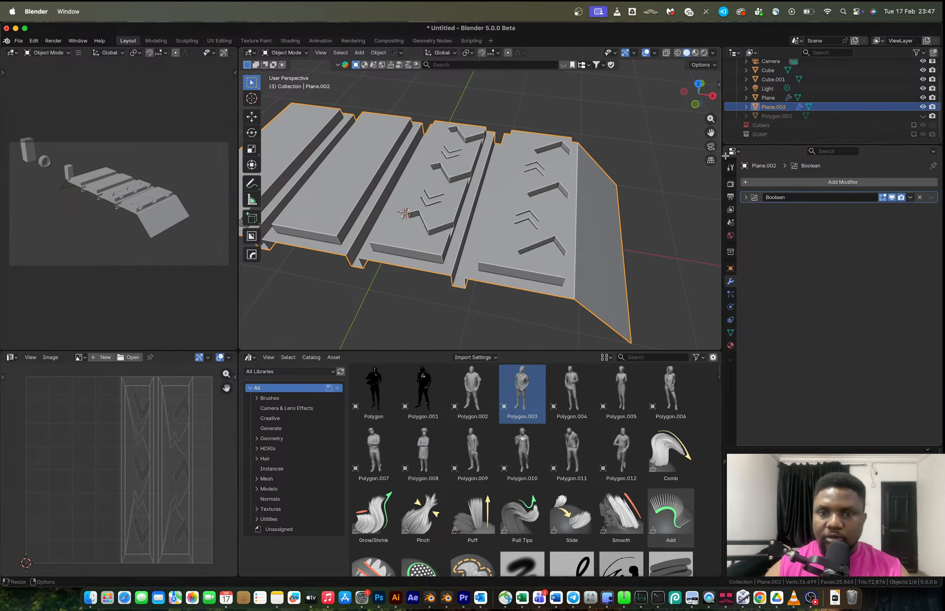
Mirror the tread plane across X with HardOps Mirror and apply its Boolean modifier.
middle_drag(467, 200, 526, 198)
key(alt+x)
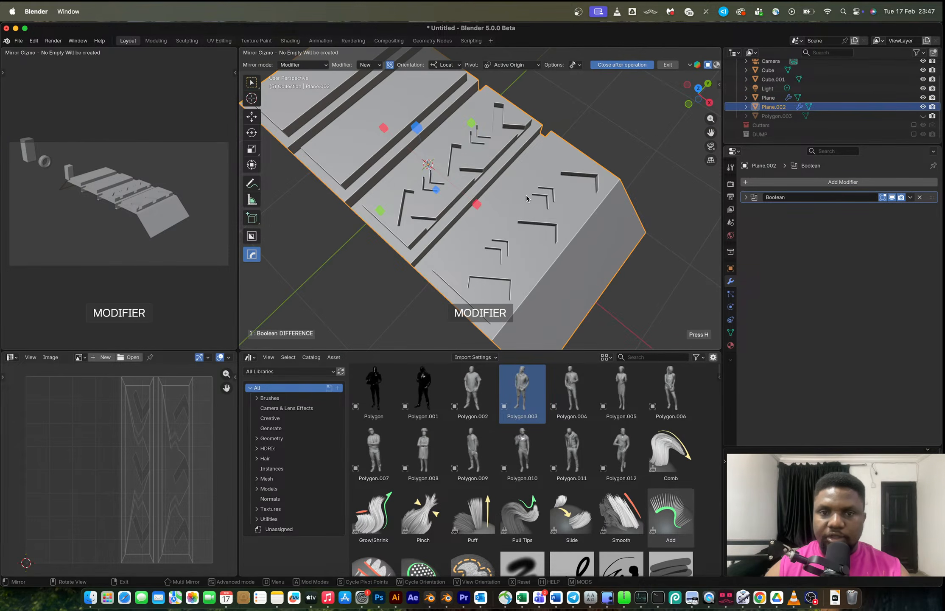
click(474, 205)
middle_drag(535, 197, 459, 175)
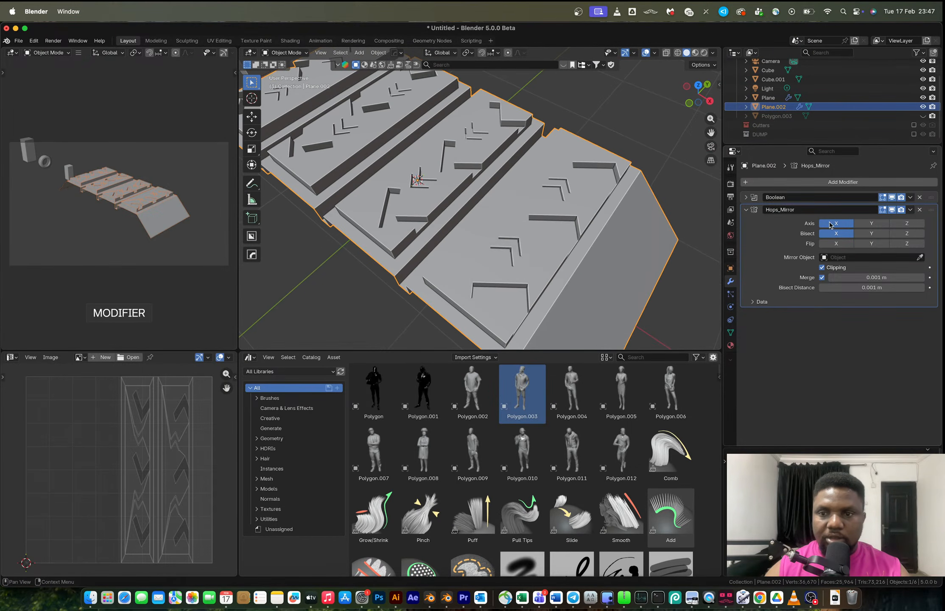
click(747, 210)
key(ctrl+a)
mouse_move(519, 197)
middle_down()
mouse_move(551, 190)
mouse_move(517, 200)
middle_up()
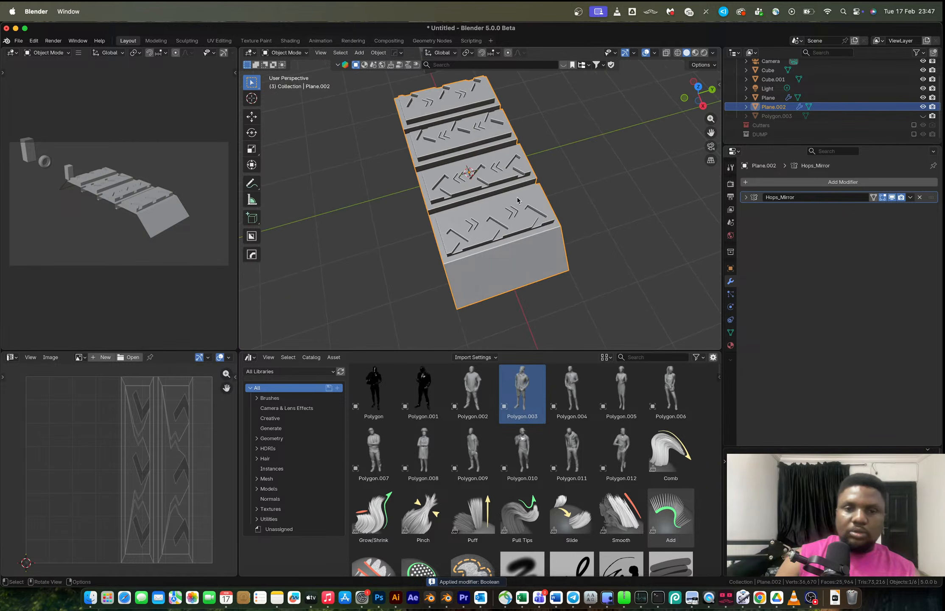
key(ctrl+Left)
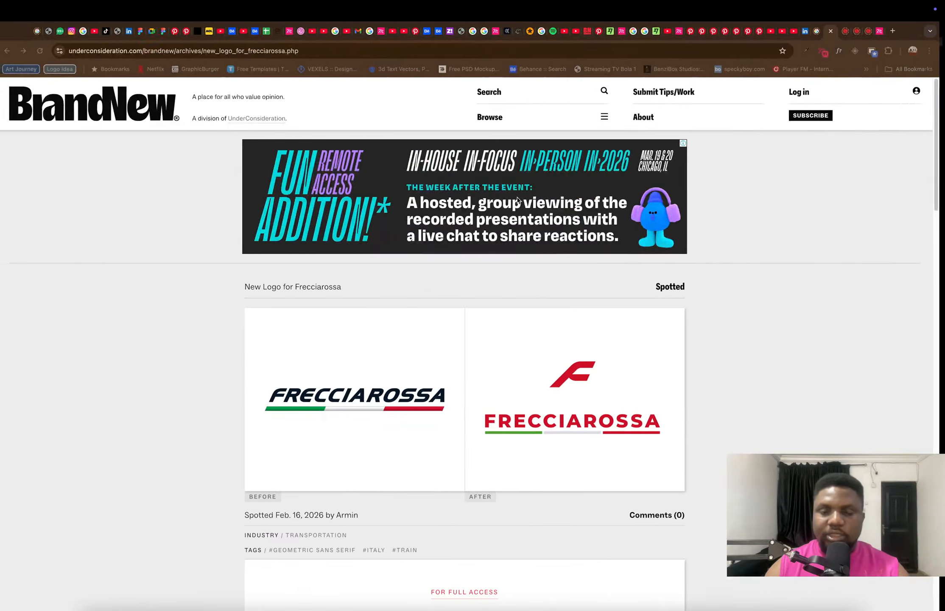
key(ctrl+Left)
key(ctrl+Right)
key(ctrl+Right)
key(ctrl+Right)
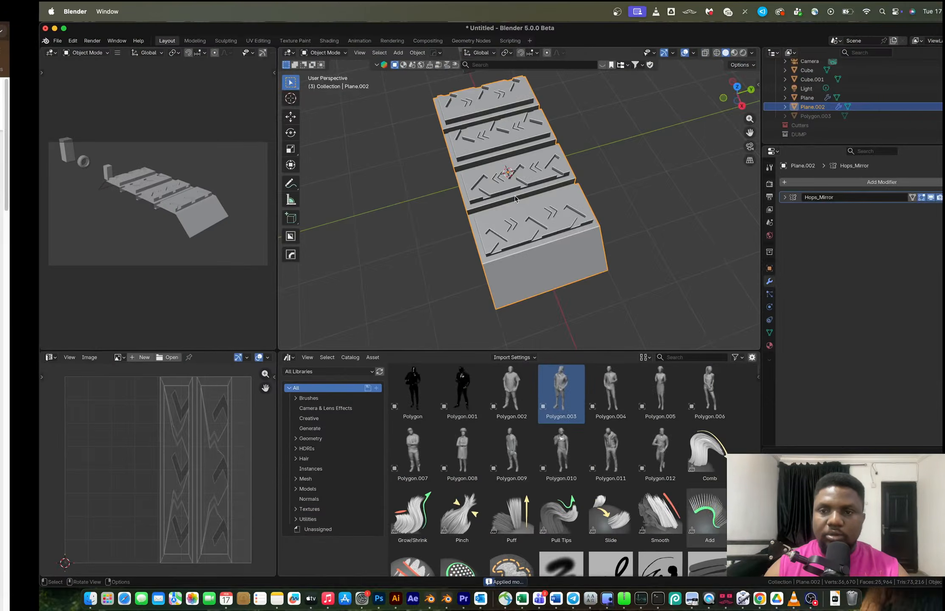
key(ctrl+Left)
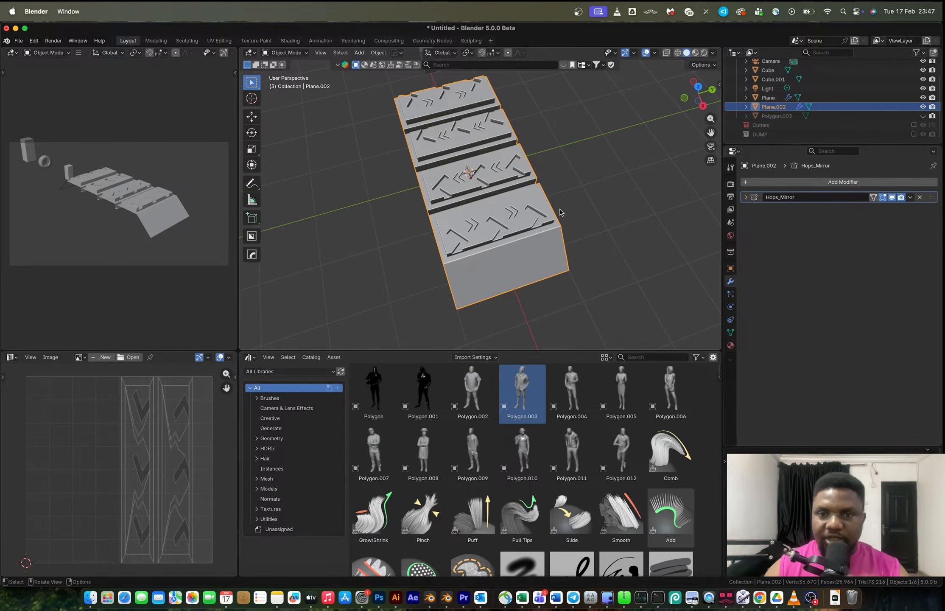
Undo the applied mirror and enter Edit Mode on the tread plane.
key(ctrl+z)
middle_drag(560, 212, 500, 154)
scroll(552, 169, up, 5)
key(Tab)
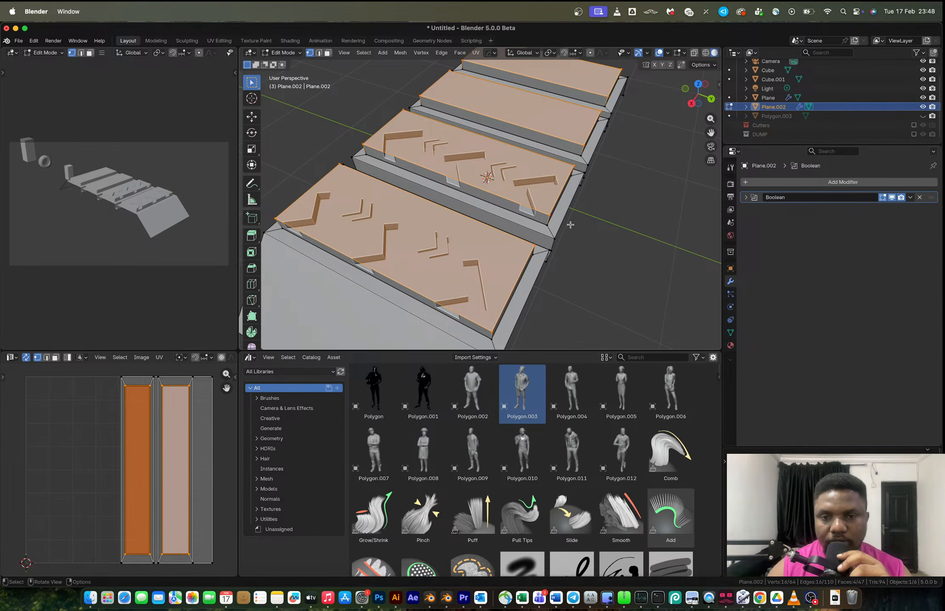
scroll(570, 224, down, 2)
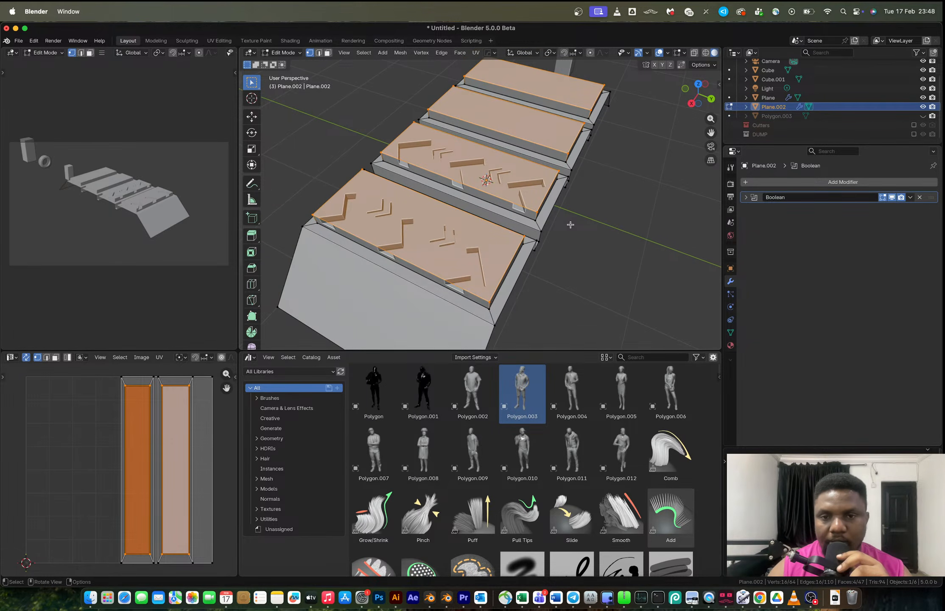
middle_drag(540, 265, 493, 182)
Select the tread plane's side edges and scale them 0.912 along Y in top view.
key(2)
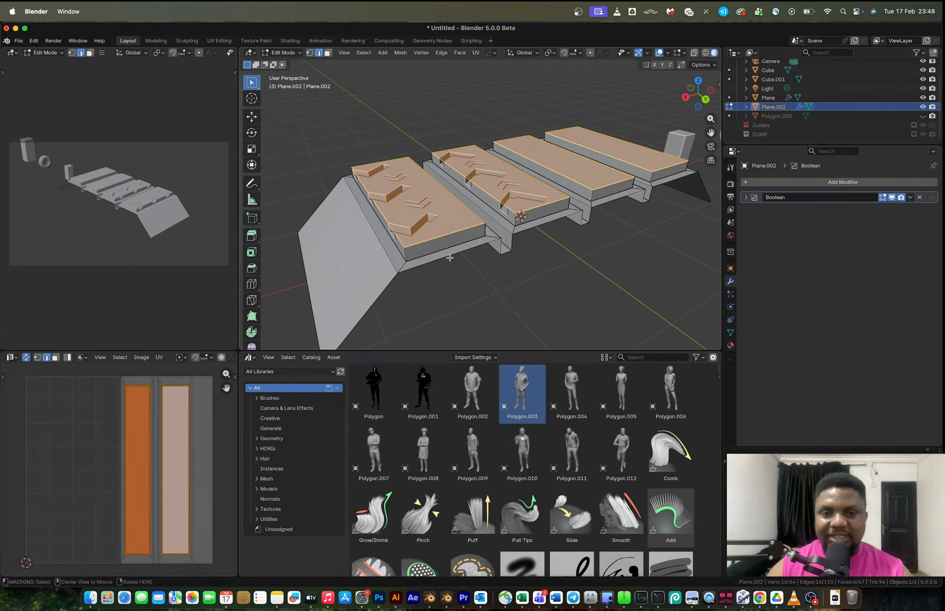
alt+click(449, 256)
middle_drag(450, 256, 520, 269)
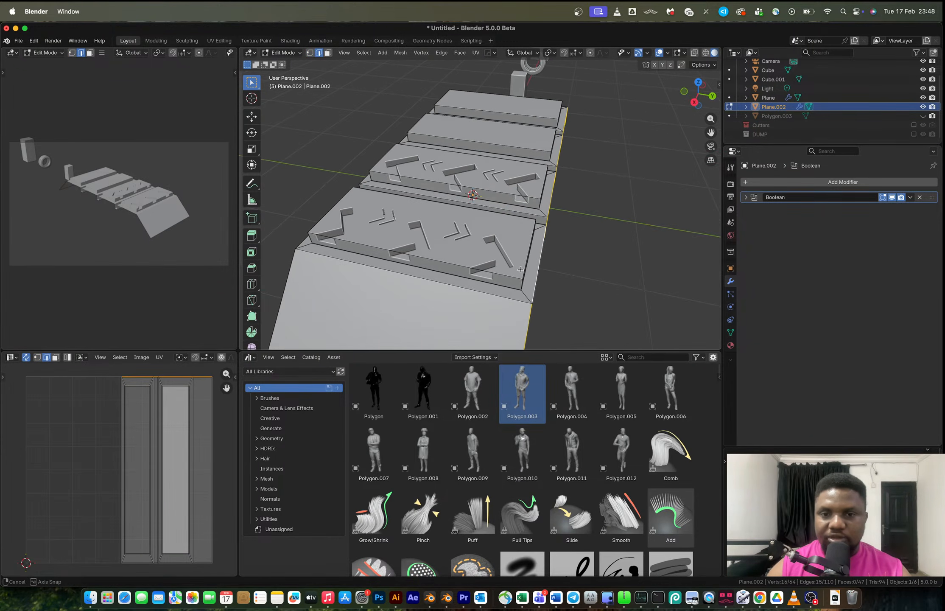
middle_drag(625, 192, 677, 111)
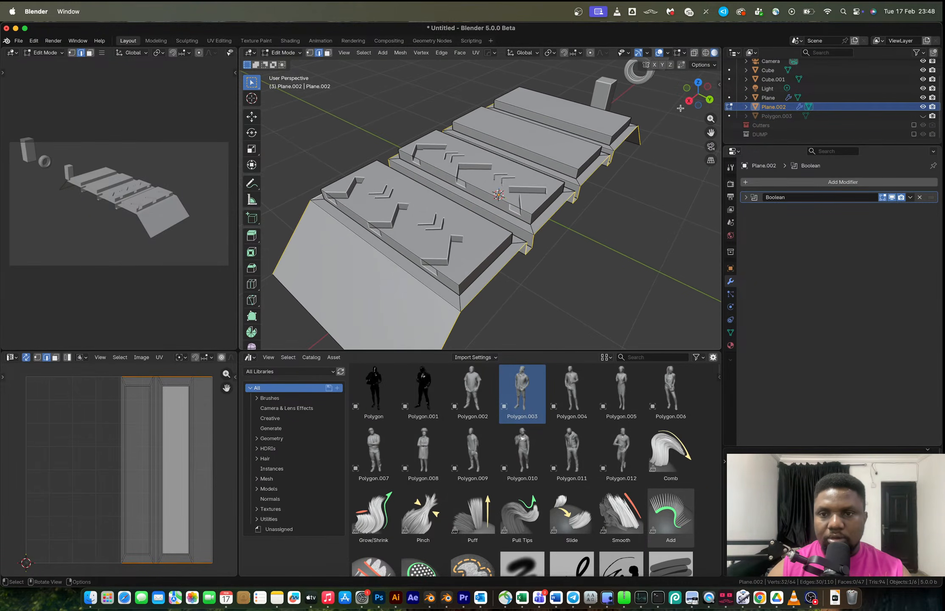
click(698, 82)
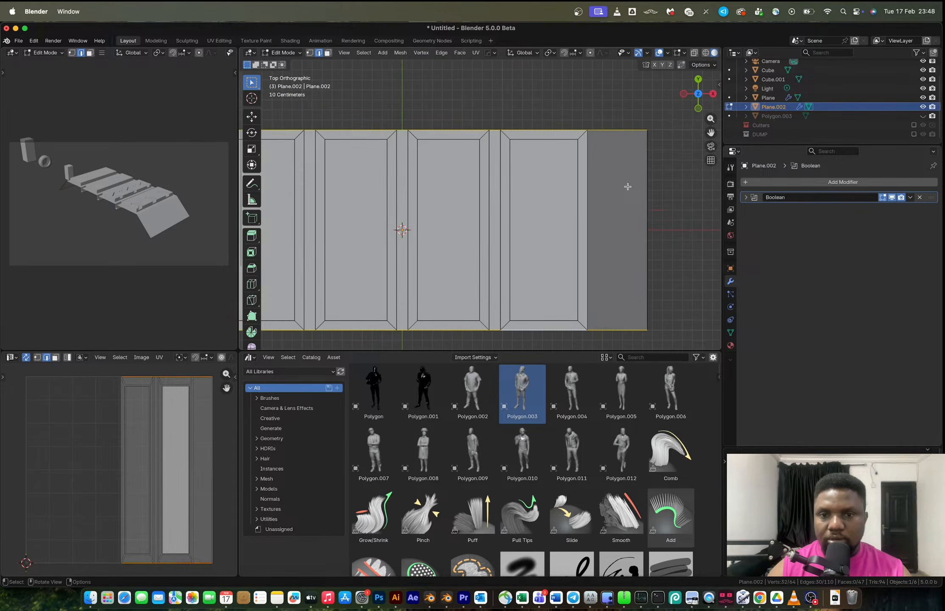
shift+middle_drag(569, 172, 586, 182)
key(s)
key(y)
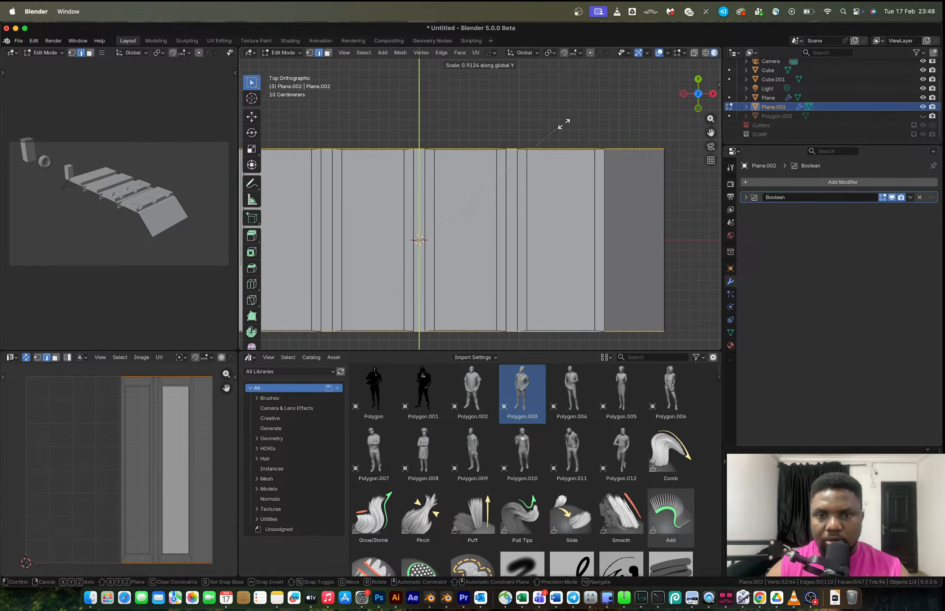
click(564, 123)
Scale the selected edges again about 0.992 along Y.
scroll(569, 140, up, 5)
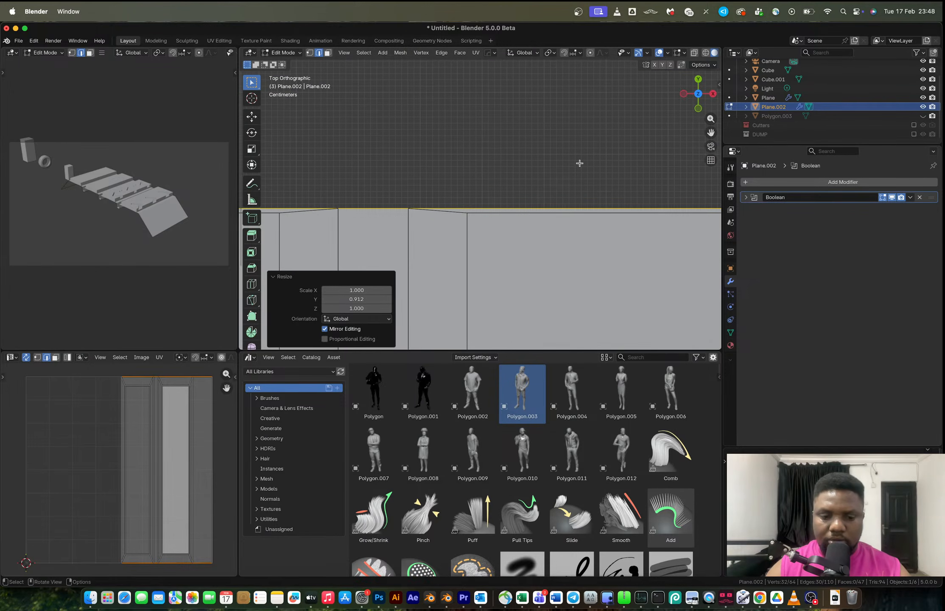
key(s)
key(y)
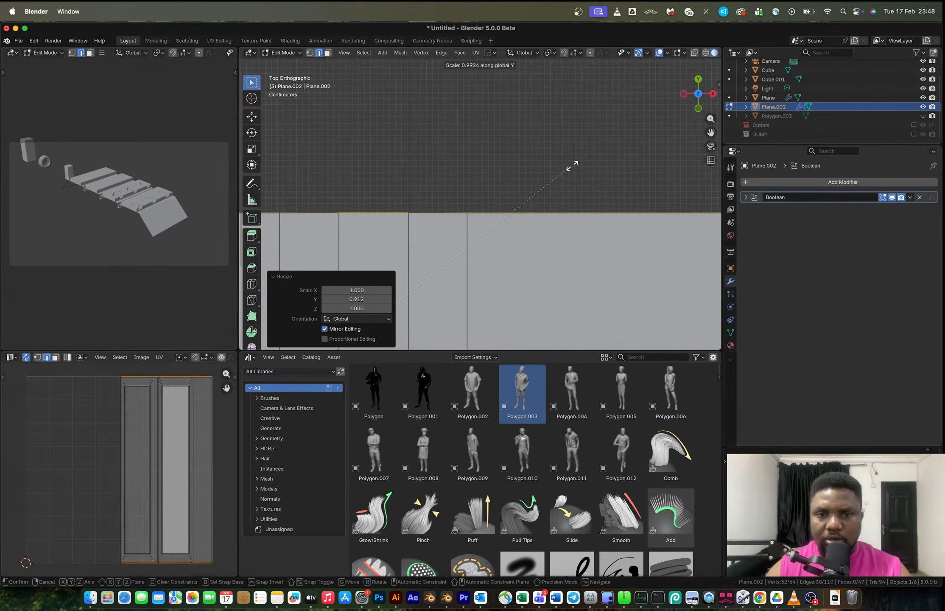
click(572, 165)
middle_drag(572, 164, 522, 177)
Select all vertices, merge them by distance, and leave Edit Mode.
key(a)
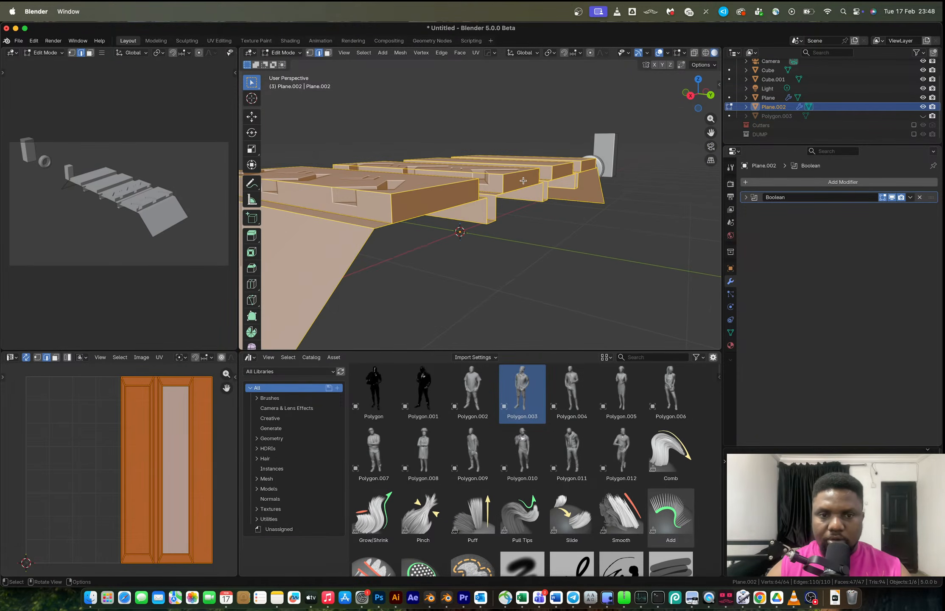
key(1)
key(period)
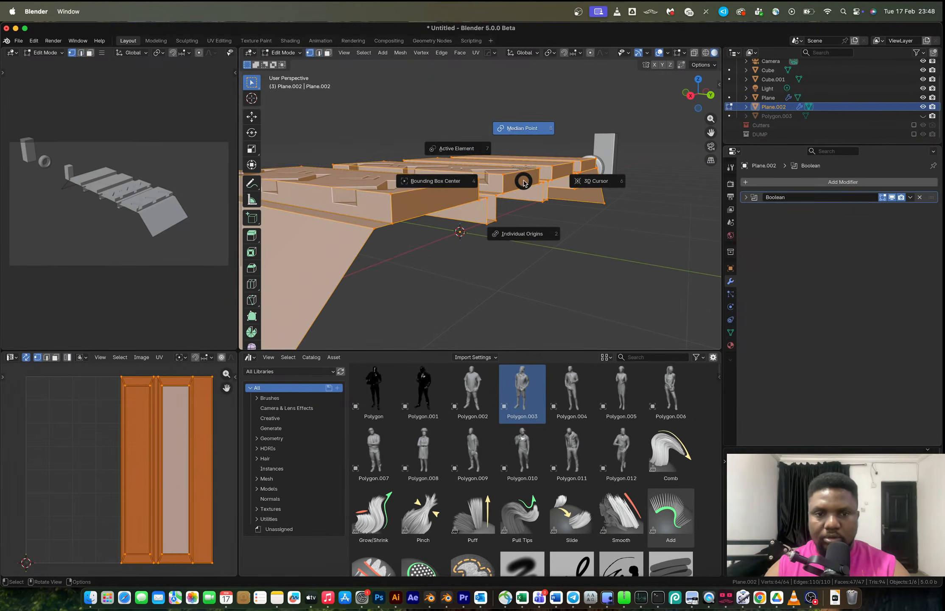
key(m)
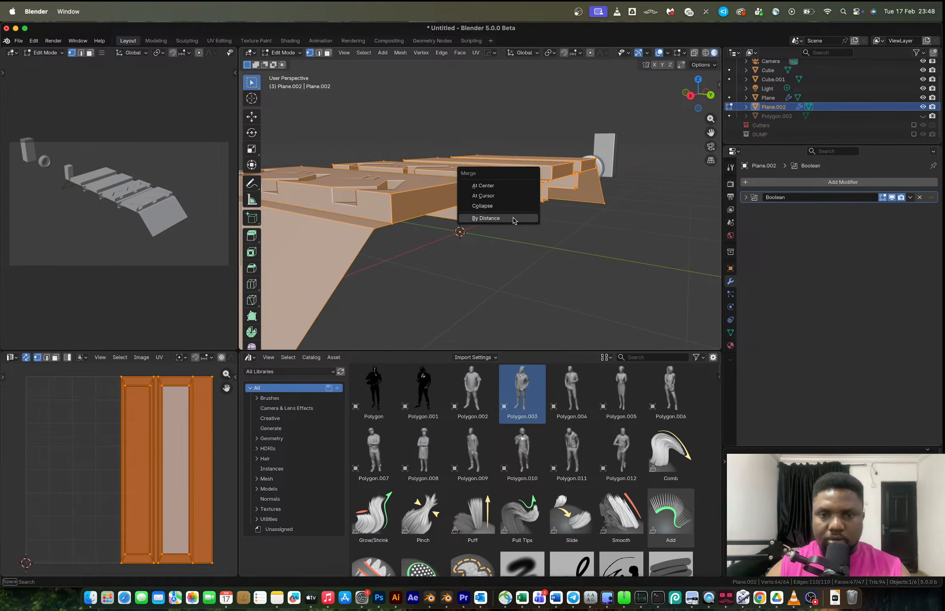
click(513, 217)
middle_drag(502, 217, 517, 245)
key(Tab)
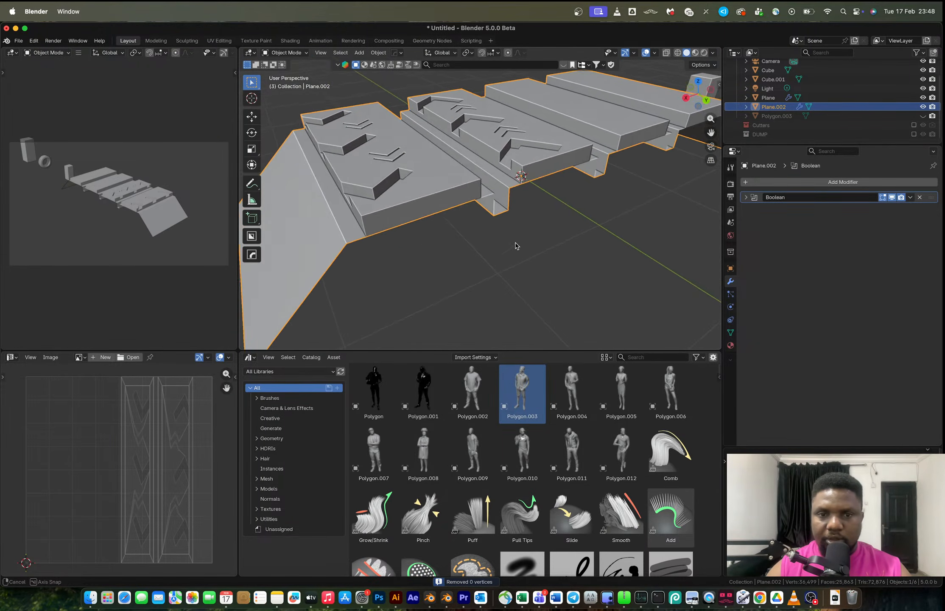
Delete the two inner side faces of the tread plane's raised sections.
key(Tab)
key(3)
click(426, 209)
shift+click(543, 170)
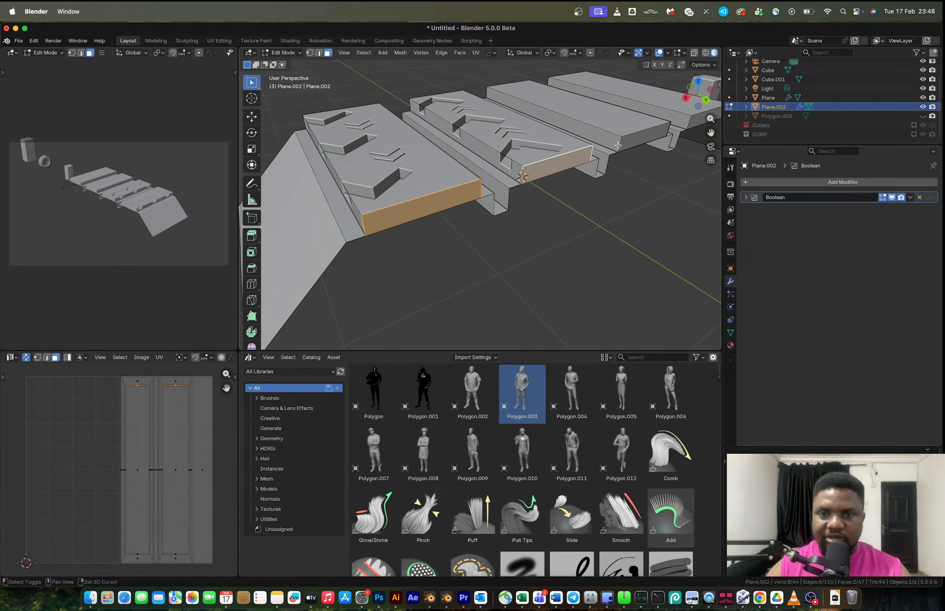
key(x)
click(585, 168)
Delete a leftover edge along the tread plane's front side.
middle_drag(539, 181, 439, 209)
key(2)
click(439, 209)
key(x)
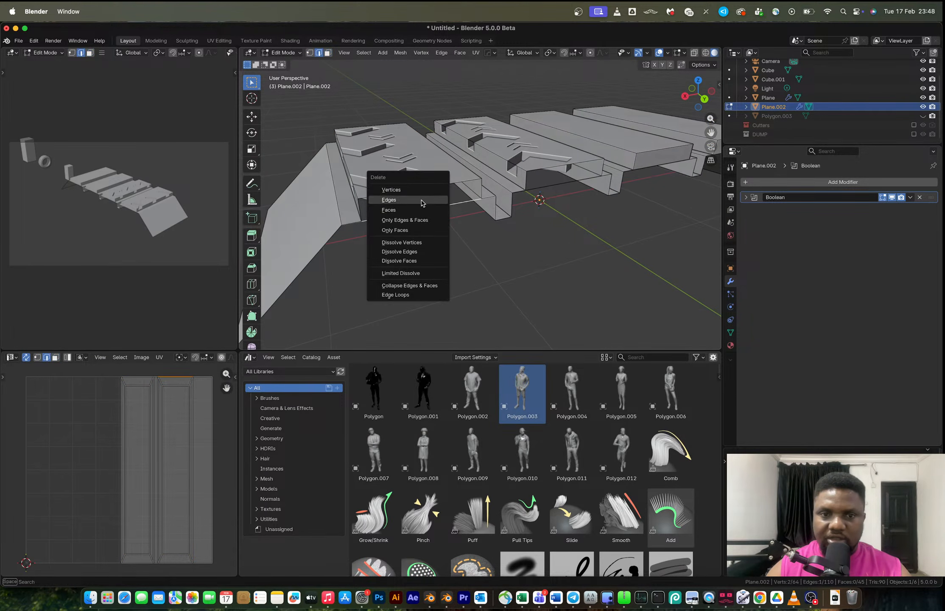
click(425, 200)
Delete the remaining stray edges along the tread plane's sides.
key(x)
click(434, 207)
middle_drag(434, 206, 566, 210)
key(x)
click(558, 182)
key(x)
click(549, 186)
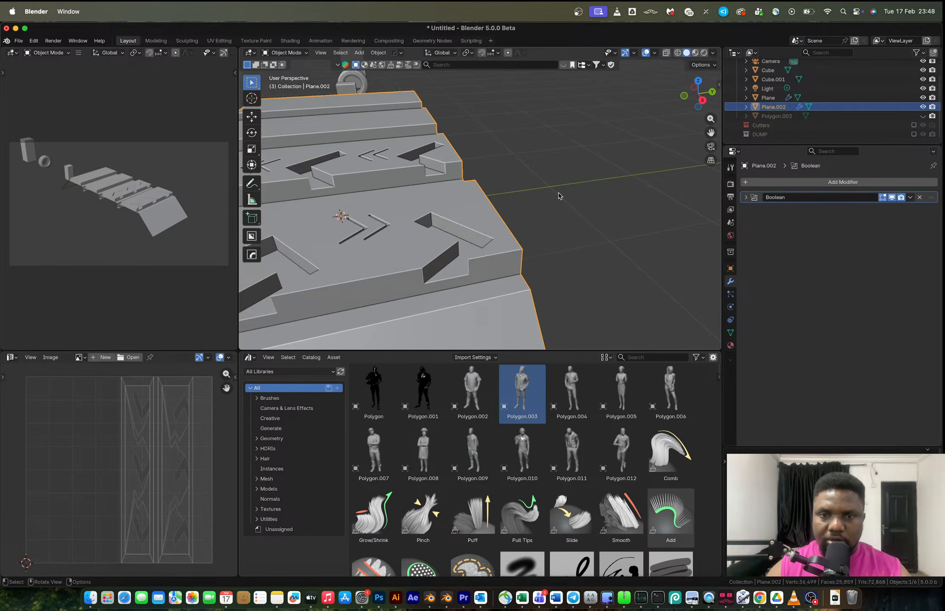
scroll(559, 196, down, 5)
middle_drag(479, 201, 529, 191)
scroll(528, 191, up, 3)
key(Tab)
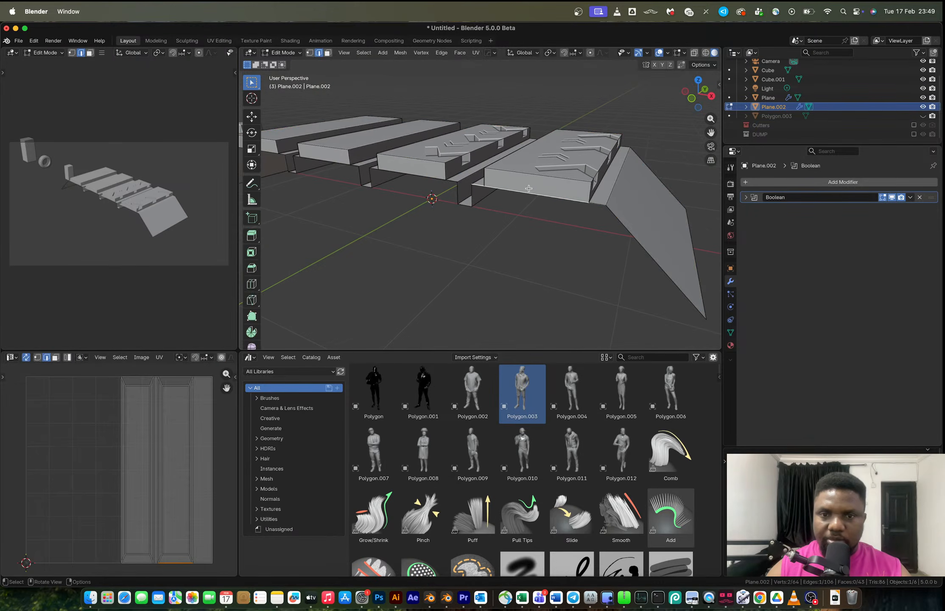
Delete the front faces of a raised tread section, undoing a mistaken edge deletion.
key(x)
click(423, 177)
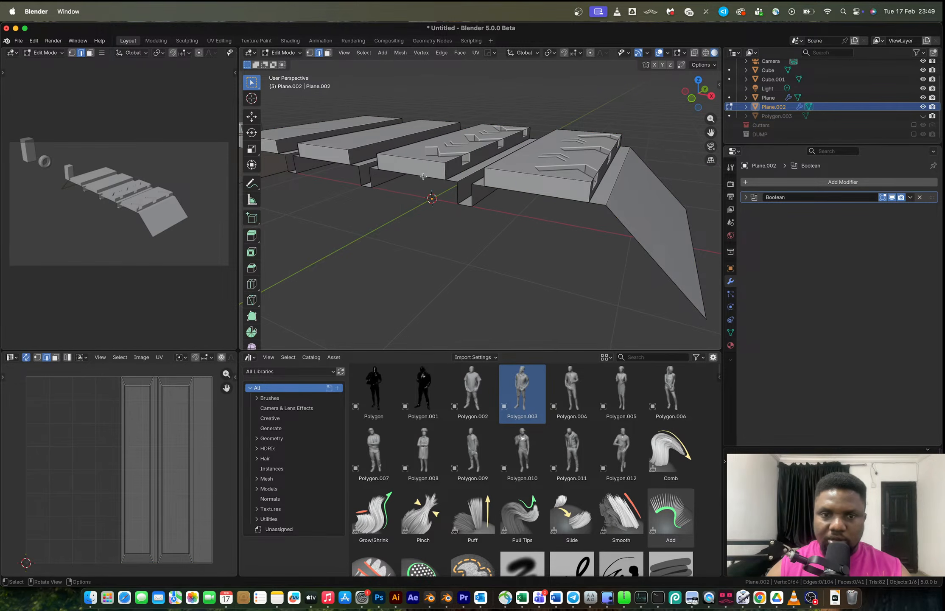
key(3)
click(423, 171)
key(x)
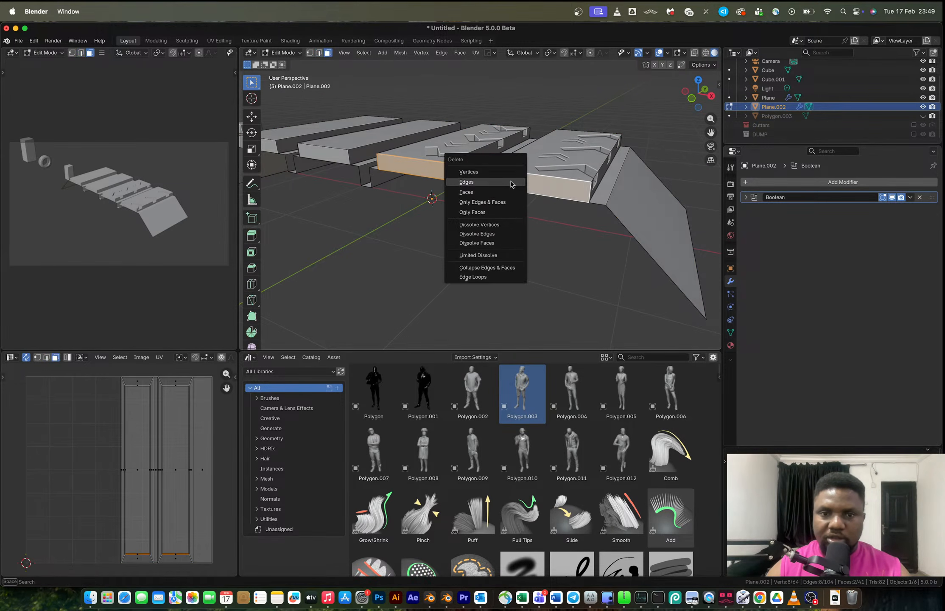
click(516, 182)
key(super+z)
key(x)
click(520, 191)
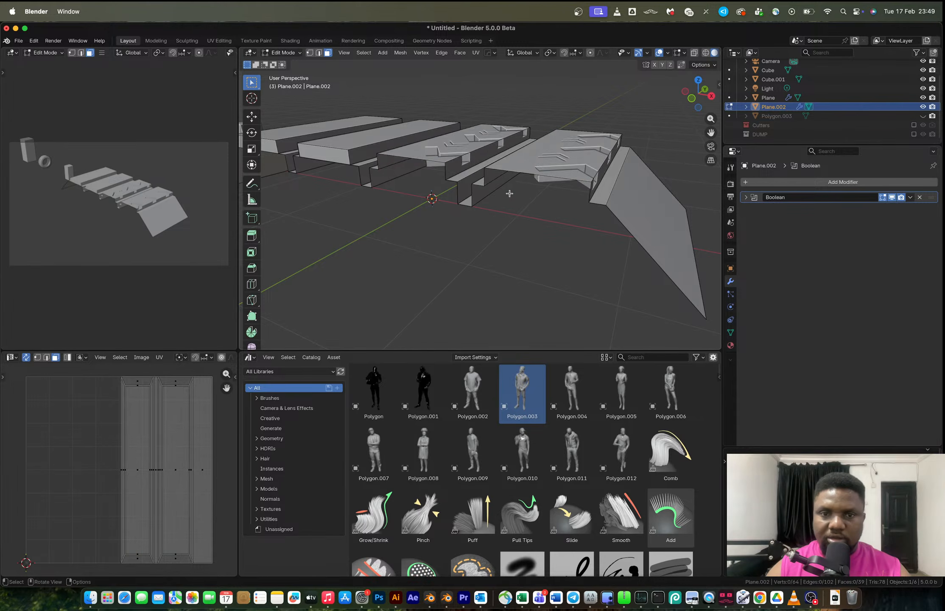
Try sliding a side edge of the tread plane to close the gap.
middle_drag(521, 190, 449, 190)
key(Tab)
scroll(522, 188, down, 4)
middle_drag(522, 188, 475, 200)
scroll(437, 187, up, 5)
key(Tab)
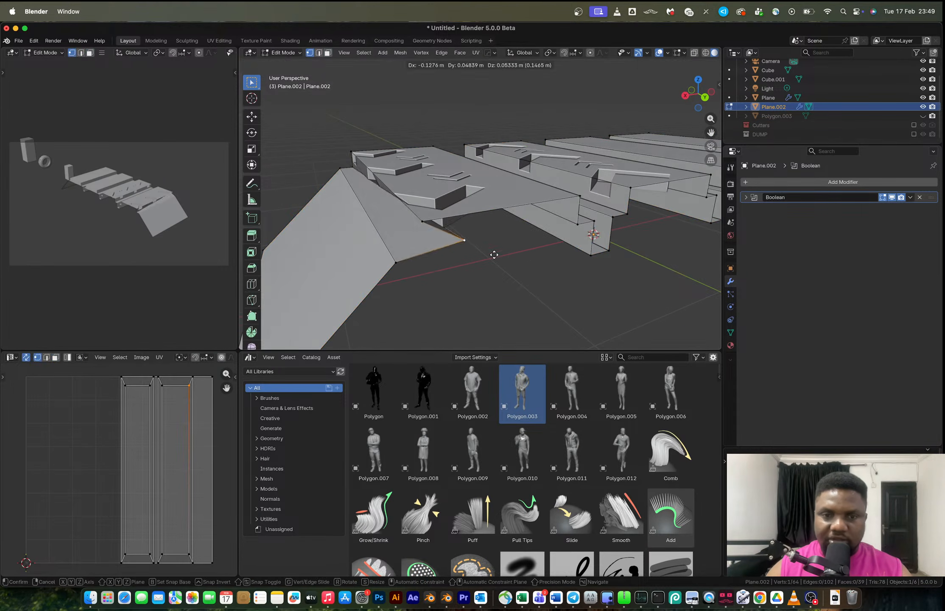
click(577, 222)
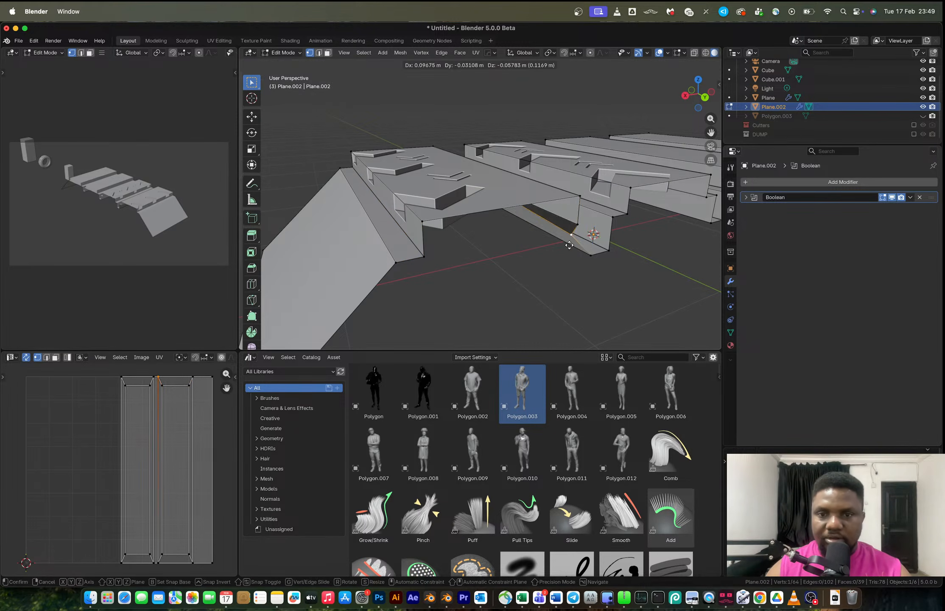
Select all geometry and merge it by distance, opening the merge distance for editing.
key(a)
key(m)
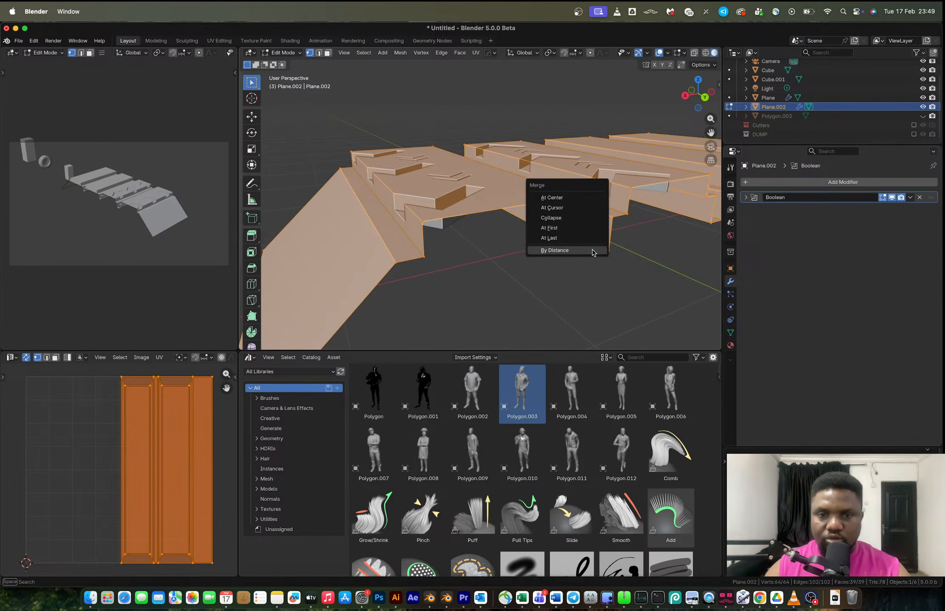
click(592, 249)
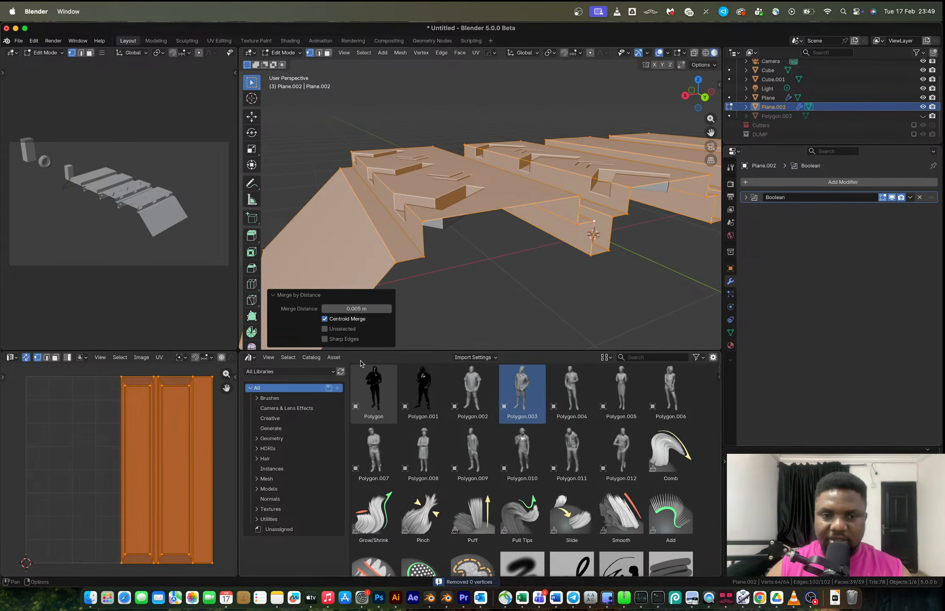
click(350, 308)
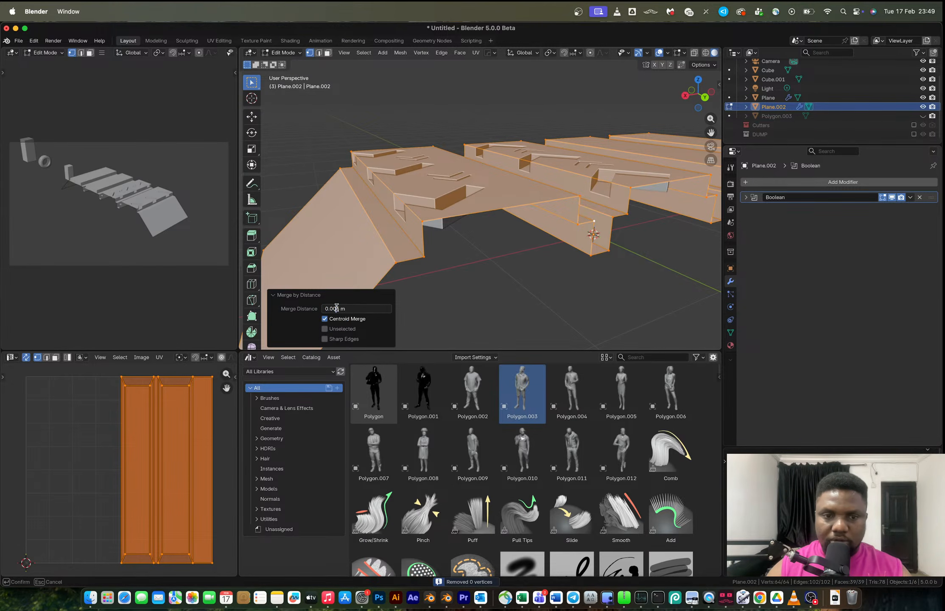
click(502, 280)
click(498, 278)
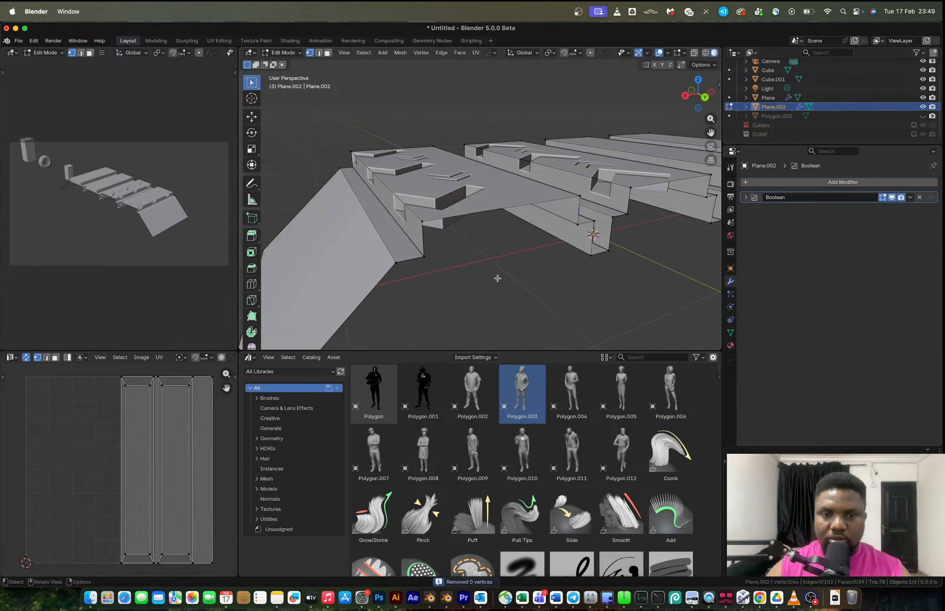
Mirror the tread plane across X with a HardOps Mirror modifier.
middle_drag(497, 278, 533, 298)
scroll(533, 298, down, 6)
key(Tab)
middle_drag(549, 235, 637, 244)
key(alt+x)
click(520, 213)
middle_drag(519, 212, 569, 223)
scroll(564, 232, up, 4)
key(Tab)
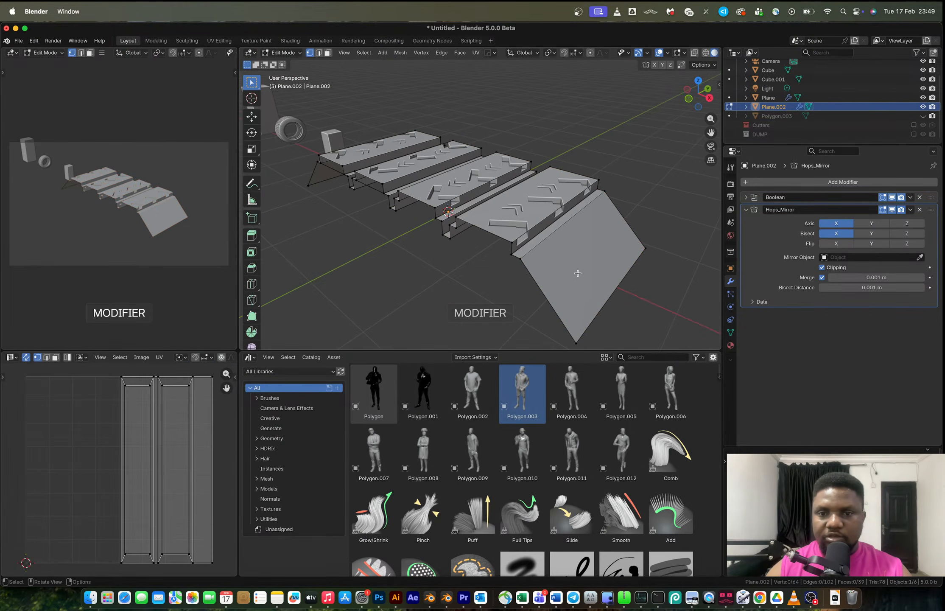
Add a loop cut across the angled side face of the tread plane and raise it about 0.178 m along Z.
key(ctrl+r)
click(543, 286)
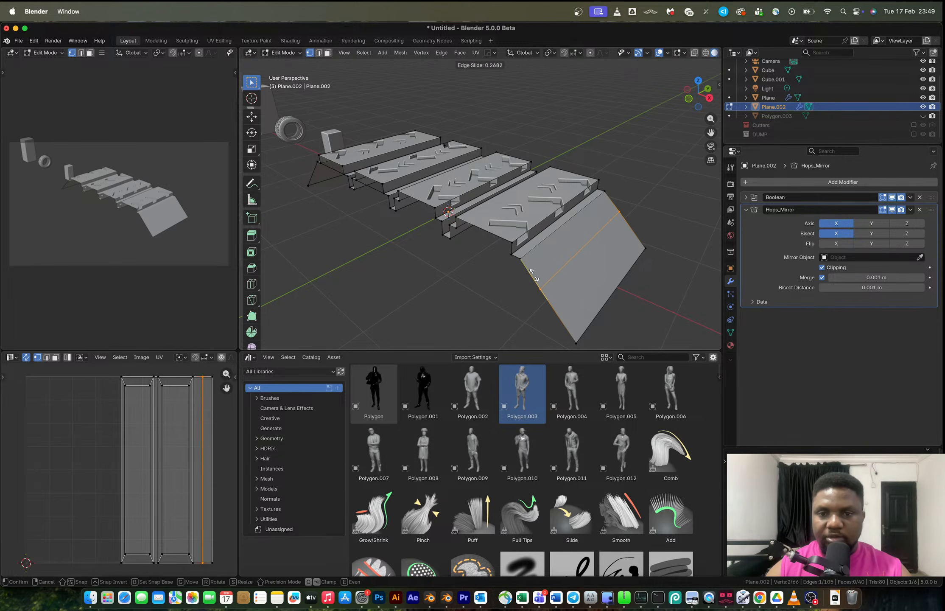
click(536, 276)
key(g)
key(z)
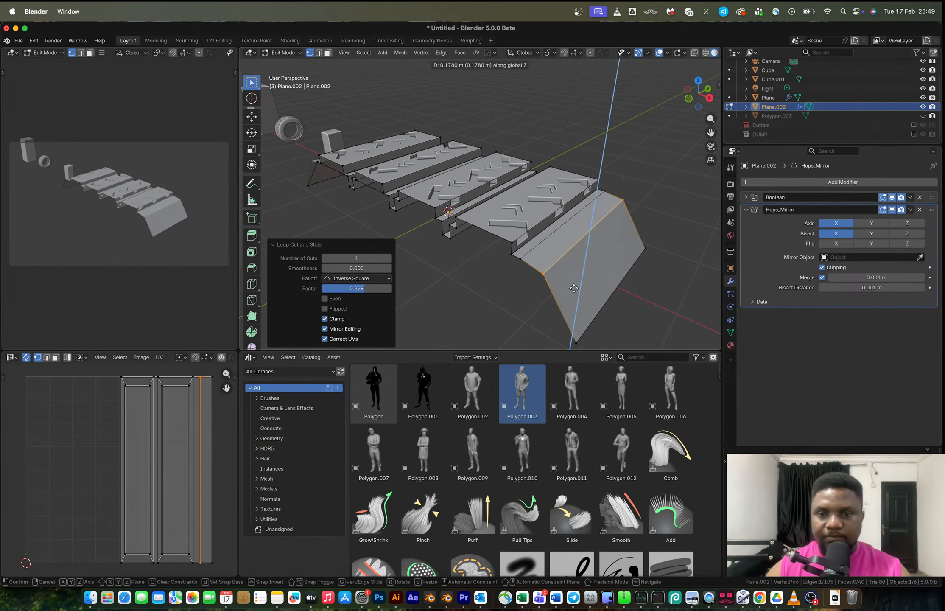
click(573, 289)
In front view, set the pivot to Active Element and flatten the selected edges by scaling them to 0 along Z.
click(688, 100)
scroll(509, 246, up, 5)
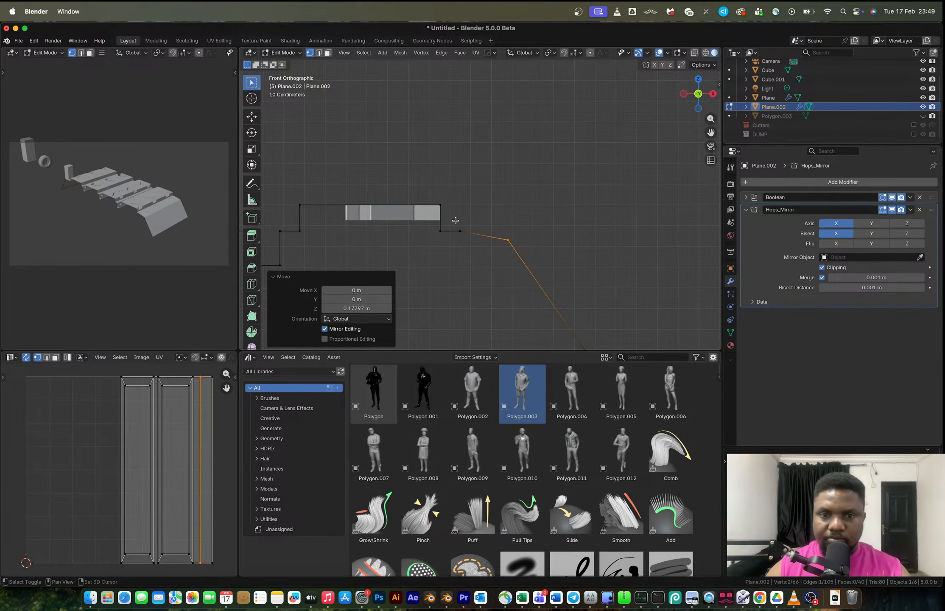
shift+click(460, 230)
key(s)
key(z)
key(Escape)
key(period)
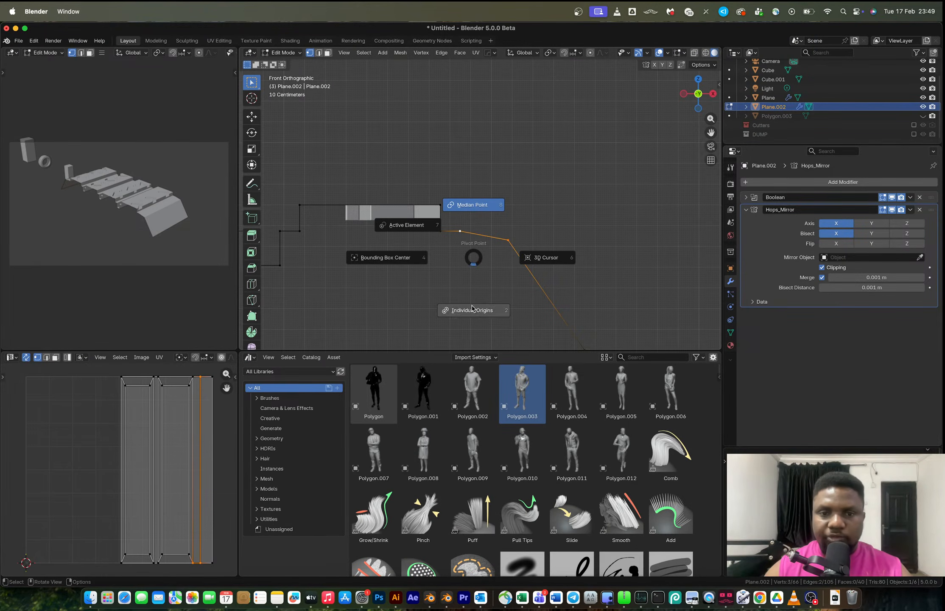
click(408, 229)
key(s)
key(z)
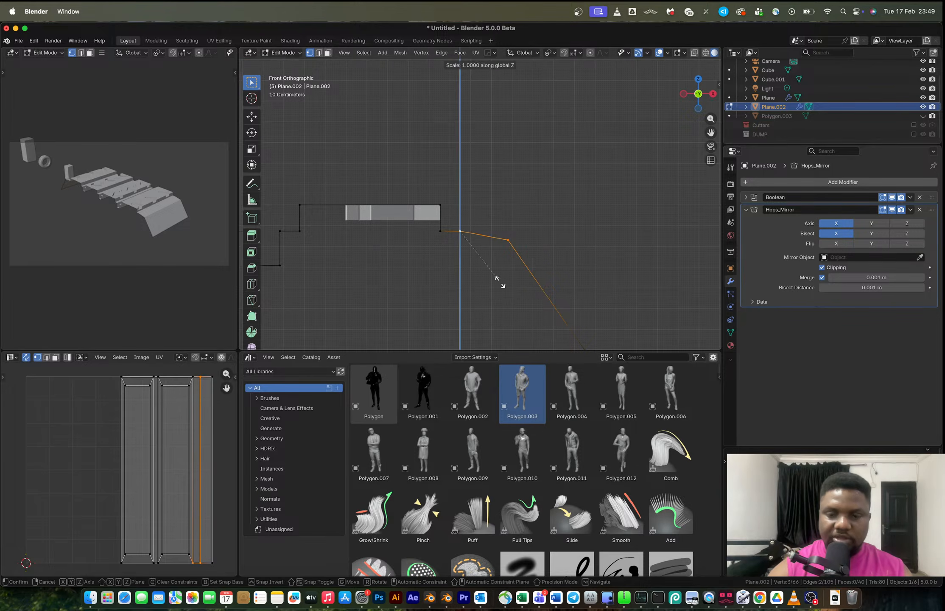
key(0)
key(Return)
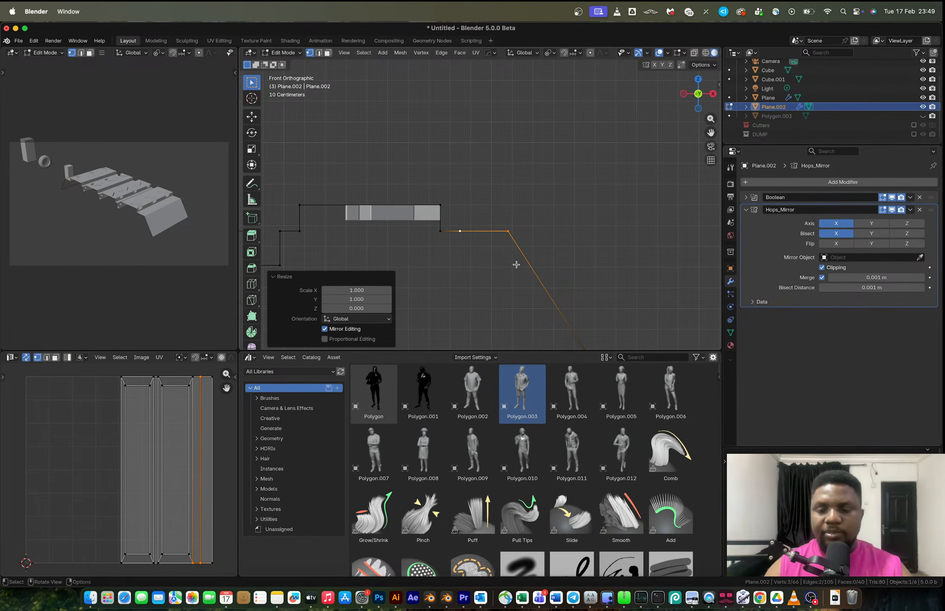
Bevel the selected side edge with 3 segments to round the tread shoulder.
middle_drag(521, 258, 512, 270)
key(2)
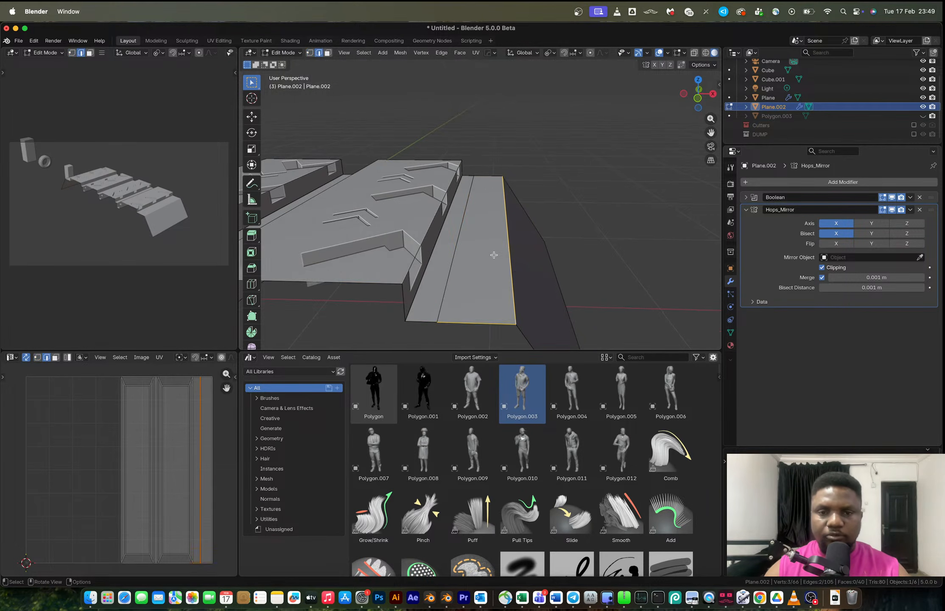
key(ctrl+b)
scroll(615, 265, up, 3)
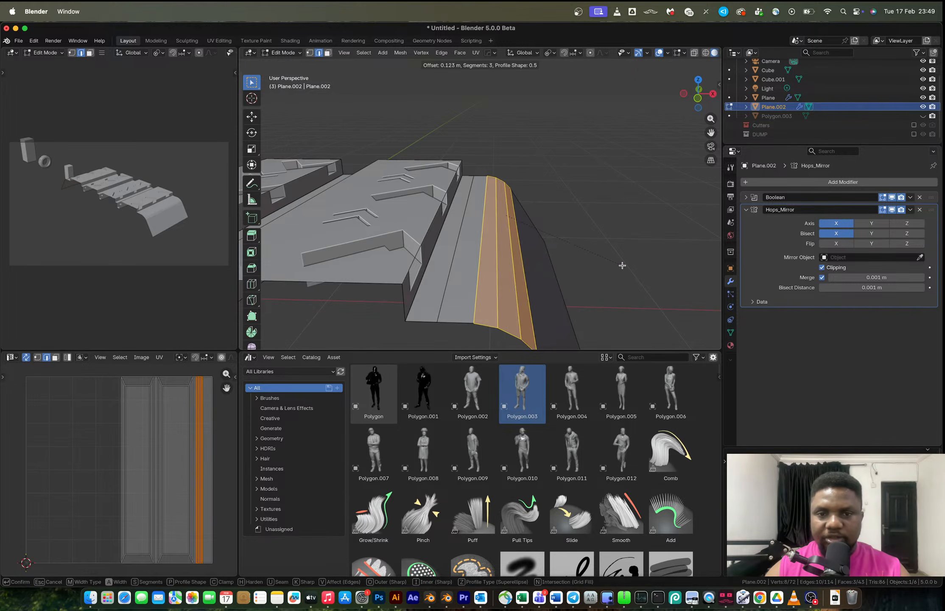
click(627, 271)
Return to object mode and apply Shade Auto Smooth to the tread plane.
key(Tab)
scroll(544, 259, down, 5)
right_click(428, 234)
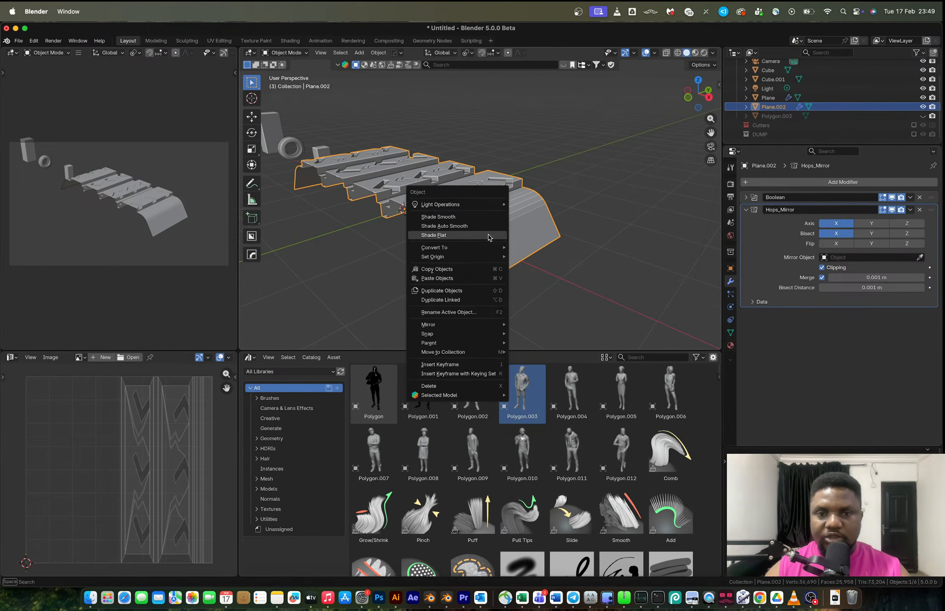
click(492, 234)
middle_drag(493, 225, 434, 206)
scroll(547, 234, down, 5)
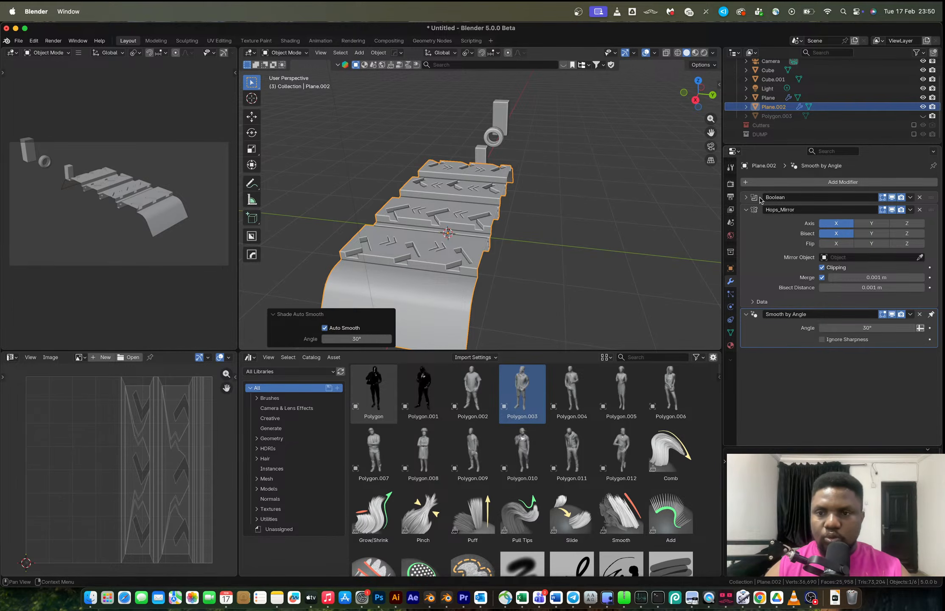
Apply the Boolean modifier and add an Array modifier to the tread plane.
key(ctrl+a)
middle_drag(499, 228, 560, 289)
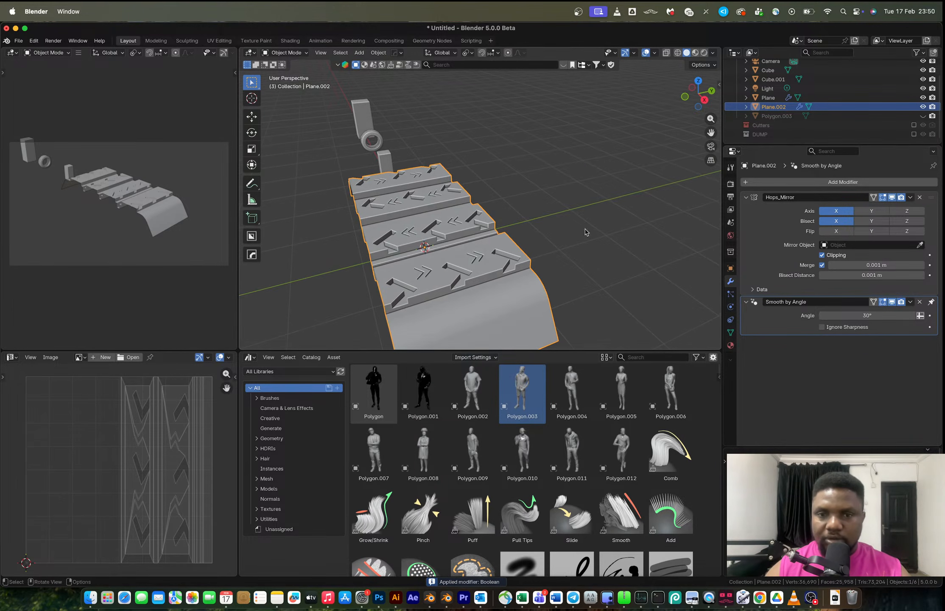
click(788, 183)
mouse_move(777, 173)
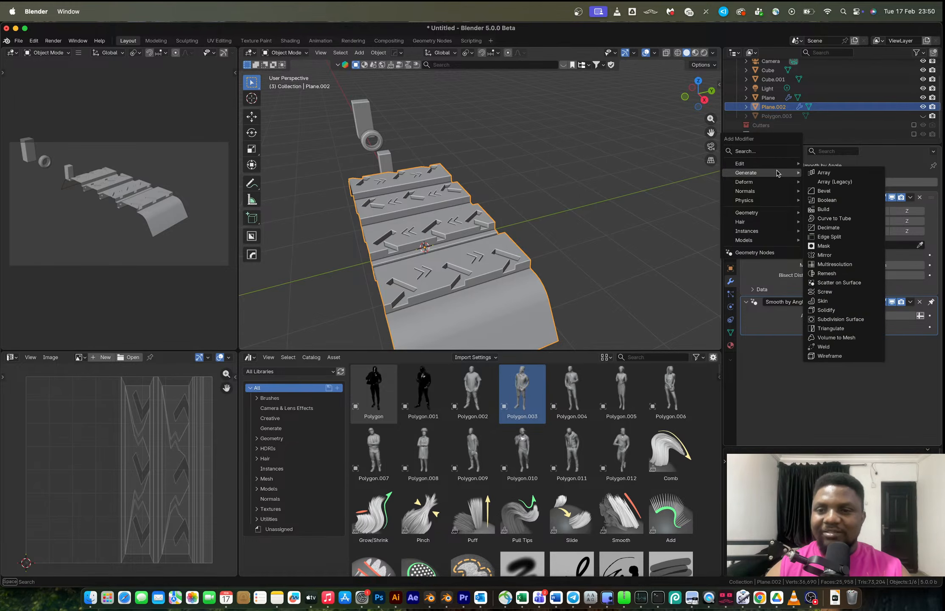
click(827, 173)
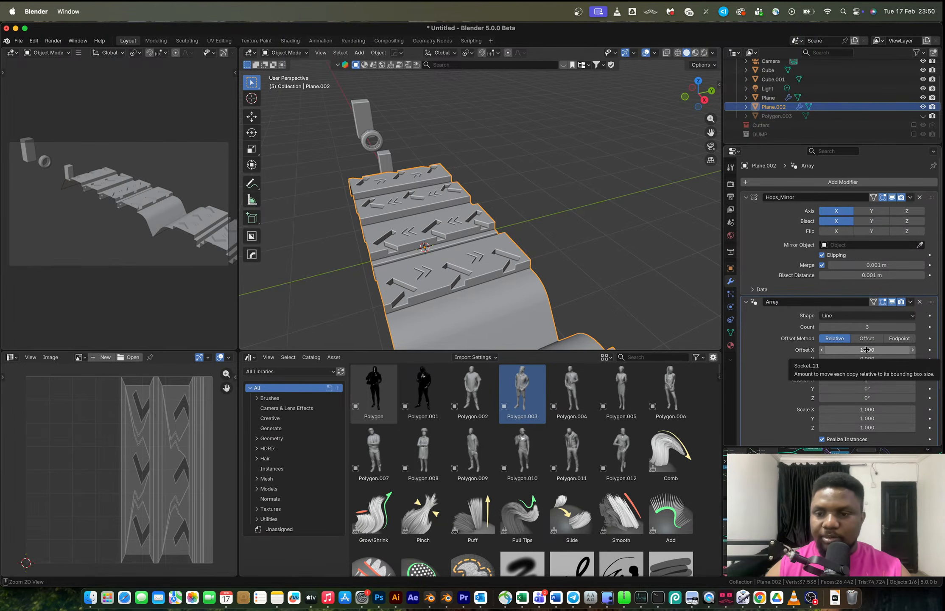
Set the array's relative offset to X 0 and Y 1 so copies line up along Y.
text(1.000)
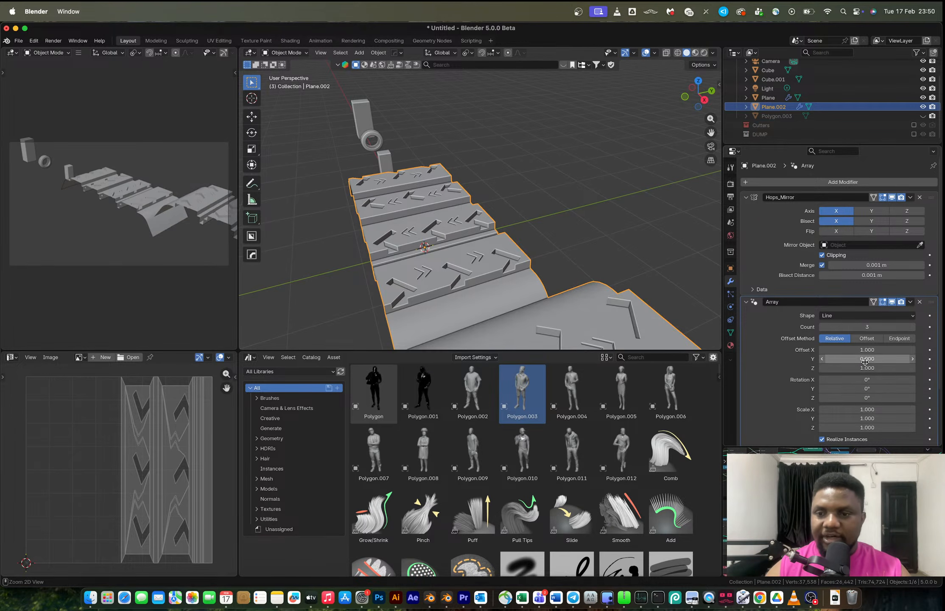
key(ctrl+c)
key(ctrl+v)
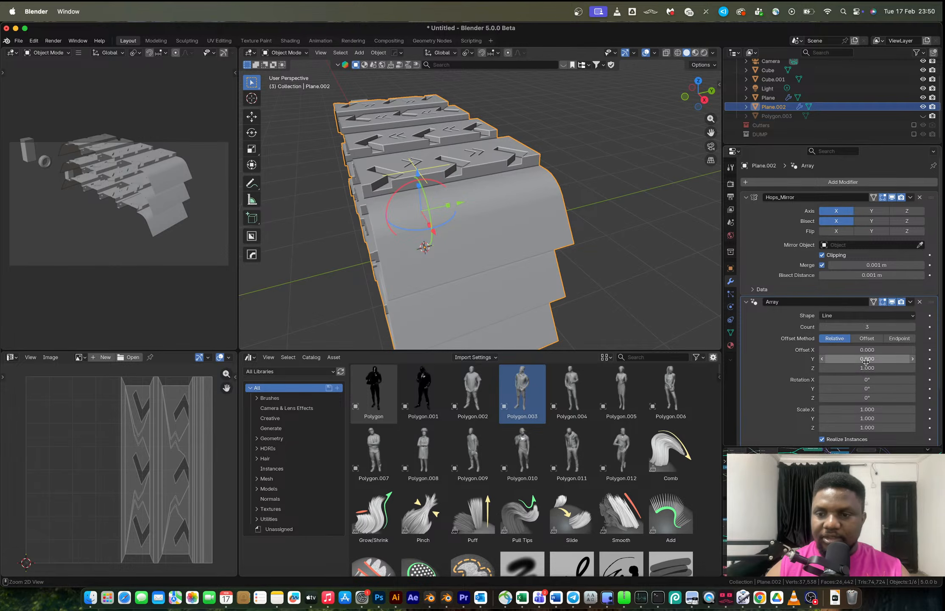
key(ctrl+v)
key(ctrl+c)
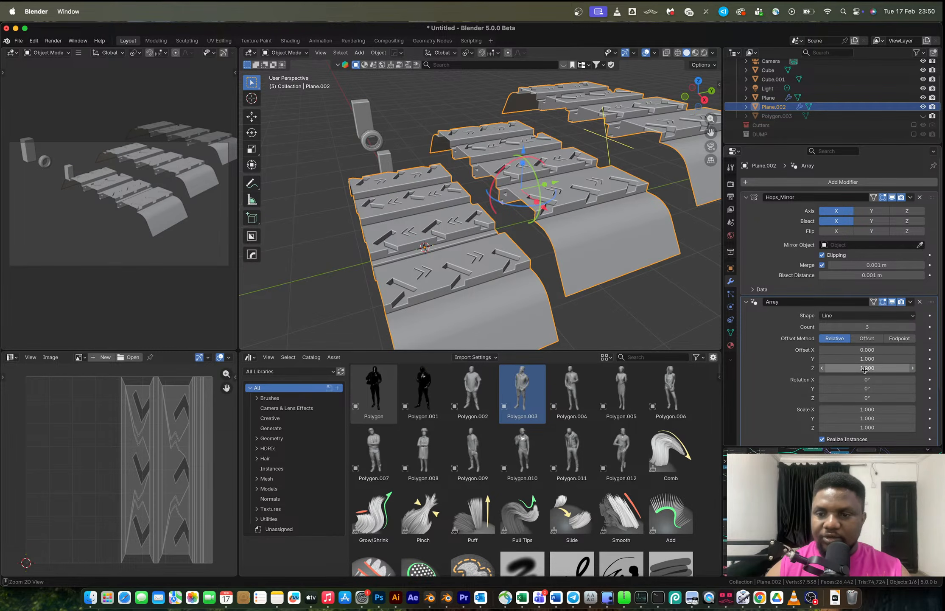
key(ctrl+v)
middle_drag(610, 303, 495, 175)
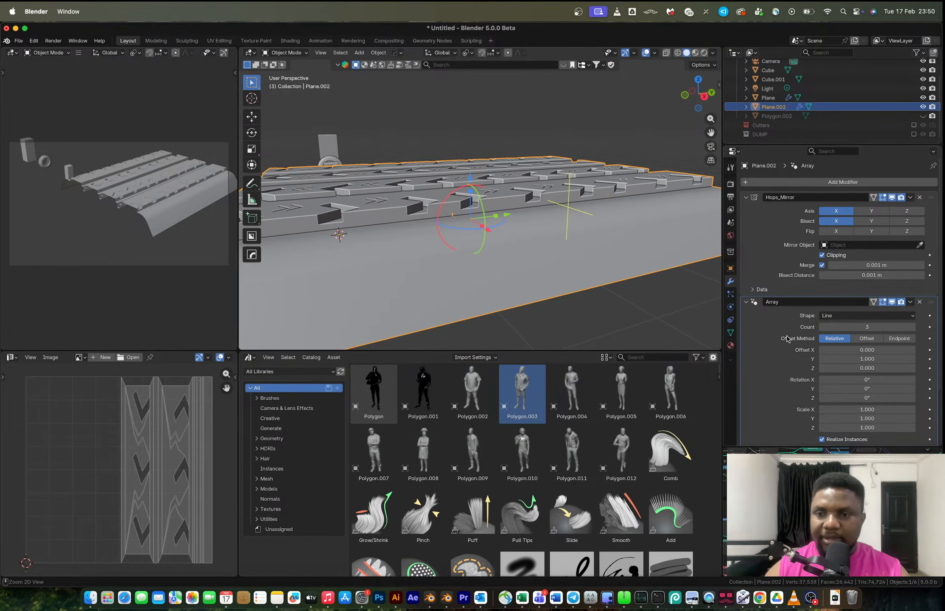
Apply the Array modifier and merge all vertices by distance in edit mode.
key(ctrl+a)
key(Tab)
key(m)
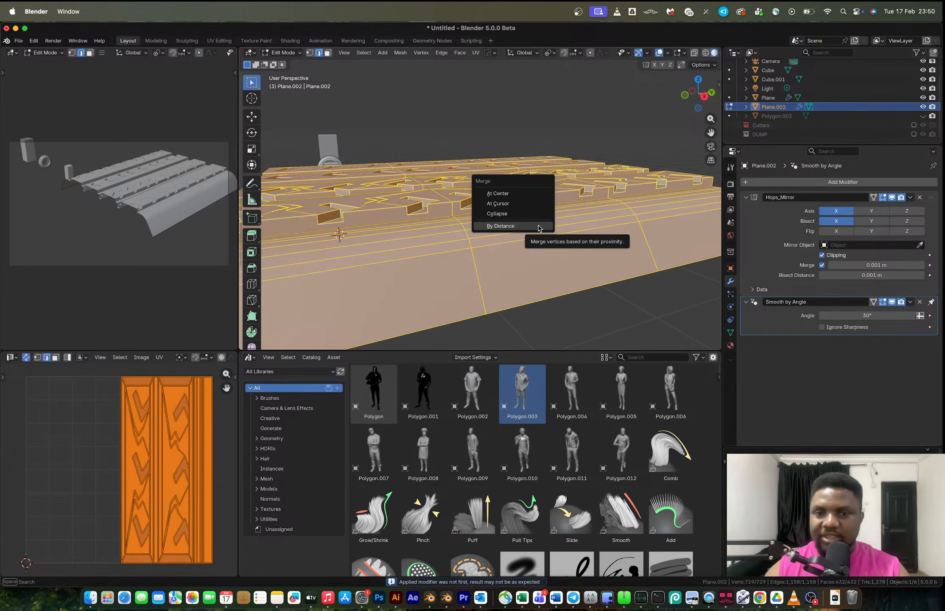
click(538, 226)
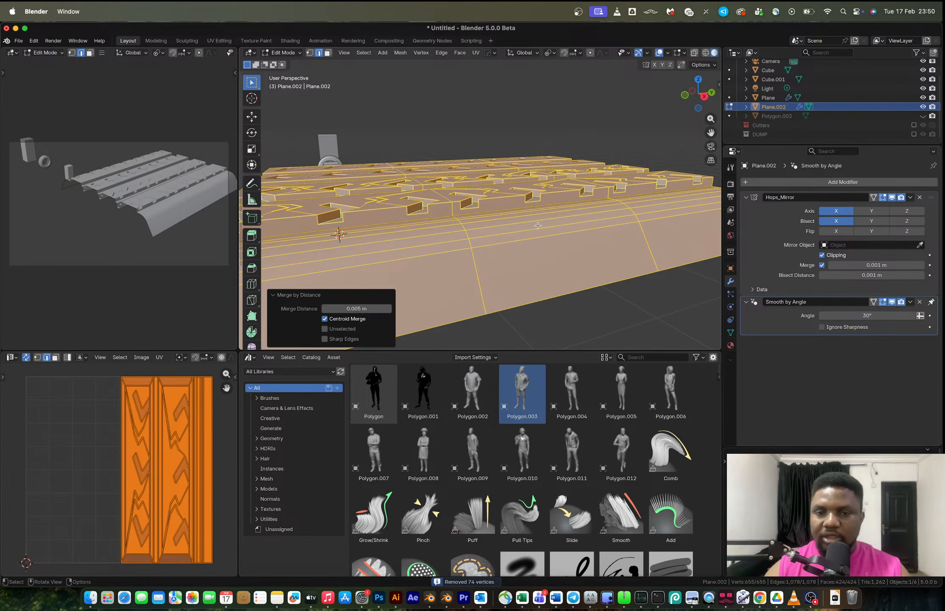
Undo the merge and the Array modifier application.
key(super+z)
key(super+z)
scroll(530, 222, down, 6)
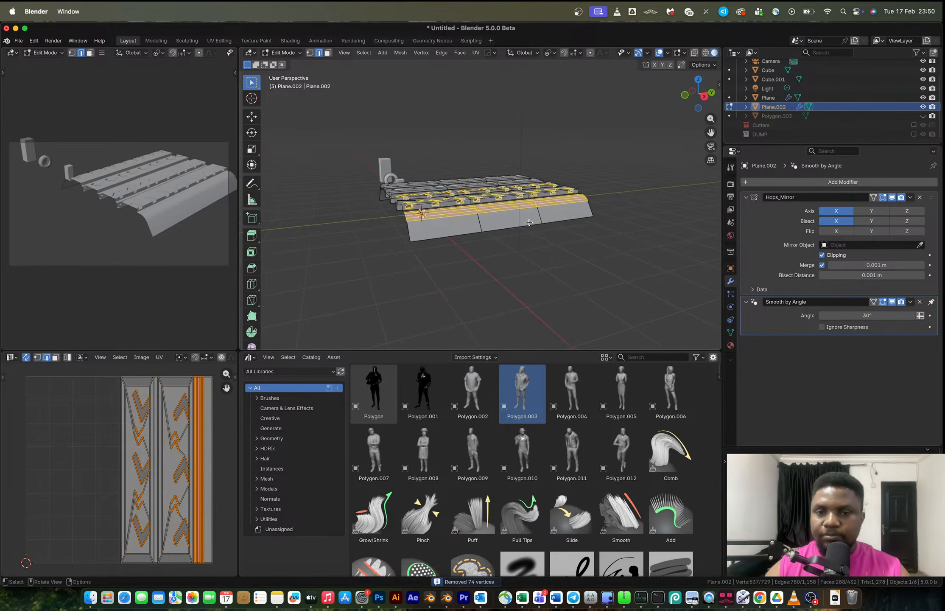
key(Tab)
scroll(529, 222, up, 5)
middle_drag(529, 222, 527, 237)
key(super+z)
key(super+z)
key(super+z)
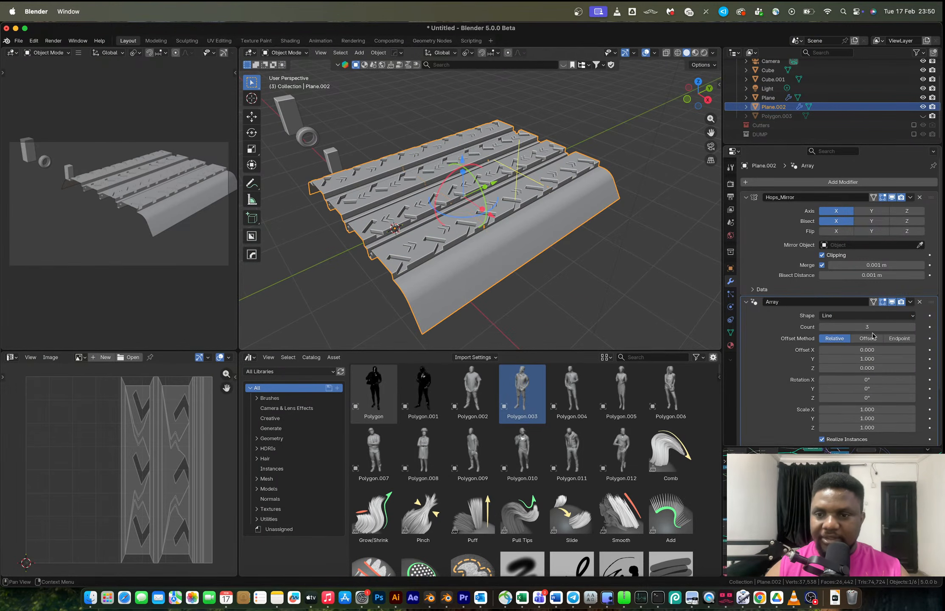
Increase the array count to 22 to lengthen the tread strip.
scroll(582, 219, down, 7)
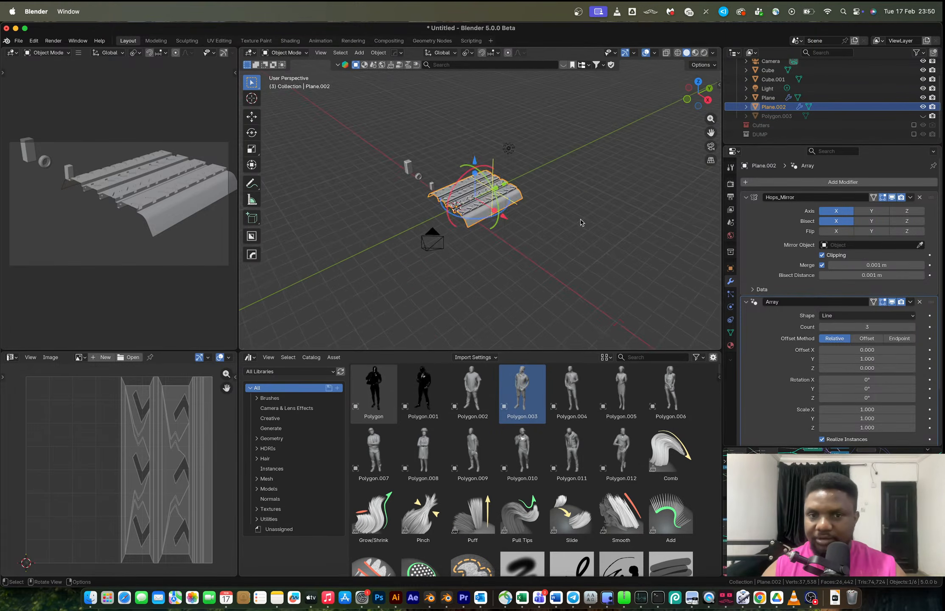
click(912, 330)
click(912, 329)
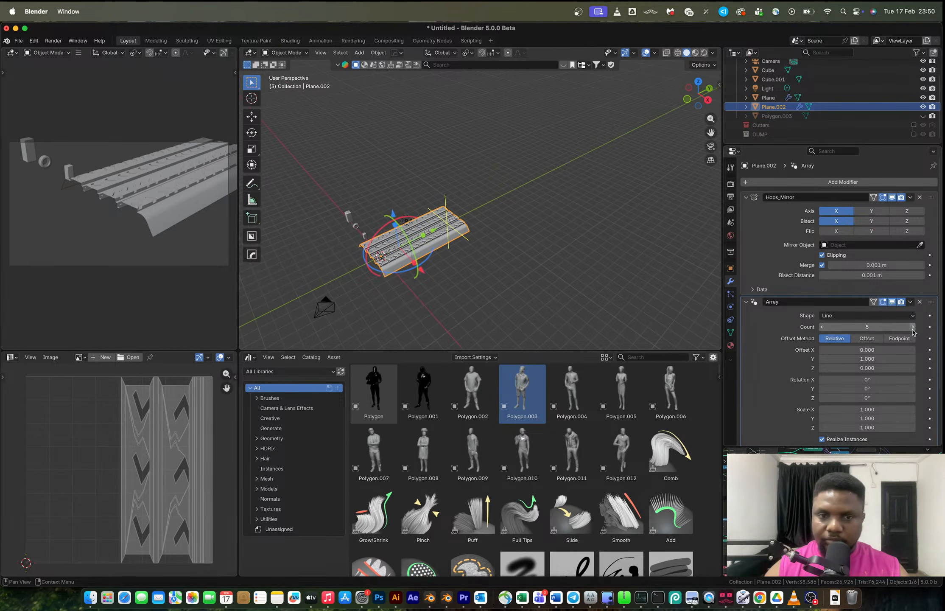
click(912, 329)
click(913, 329)
click(912, 329)
click(912, 329)
click(912, 329)
click(913, 329)
click(912, 329)
click(912, 330)
click(912, 329)
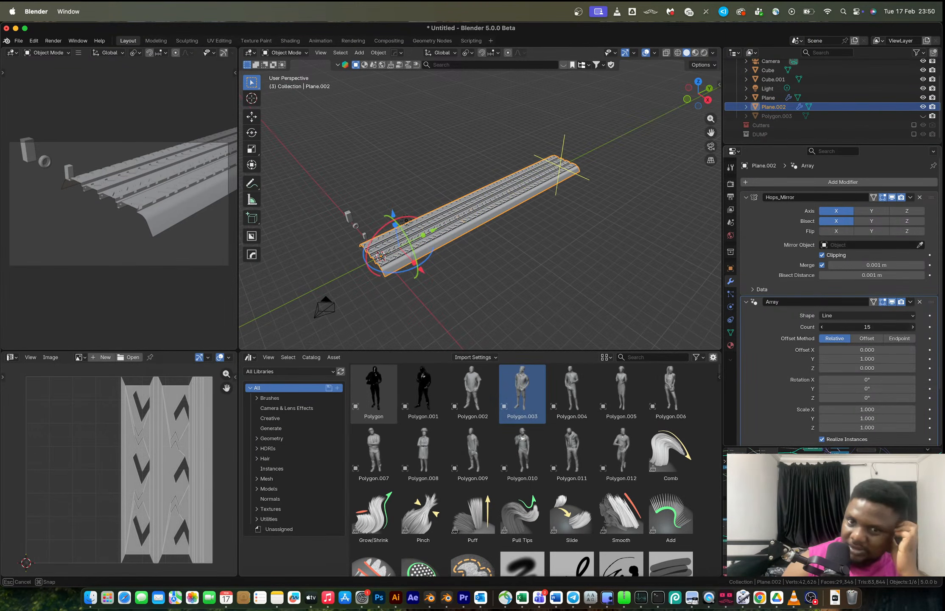
click(913, 329)
click(912, 329)
click(912, 330)
click(912, 329)
click(912, 330)
scroll(481, 237, up, 5)
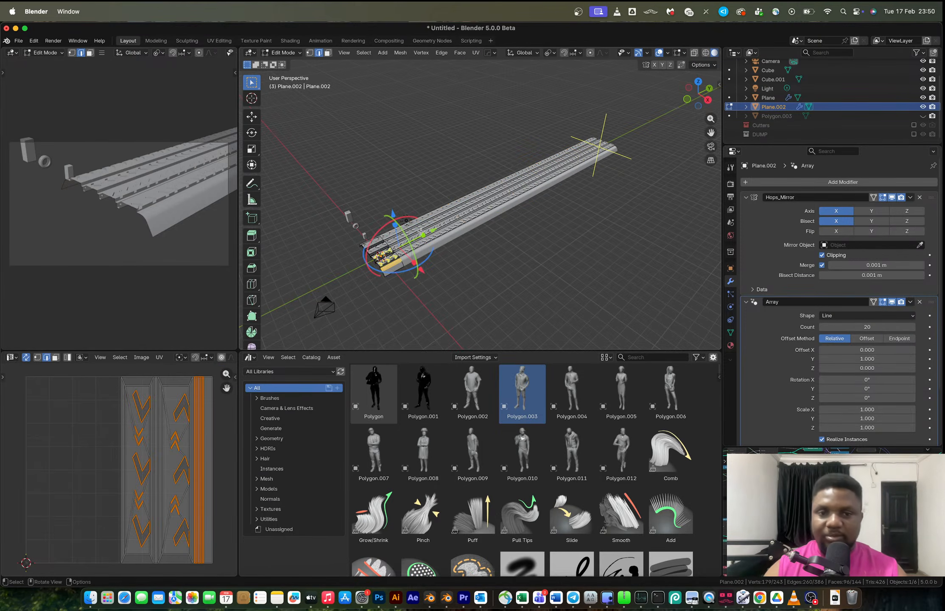
middle_drag(480, 237, 515, 208)
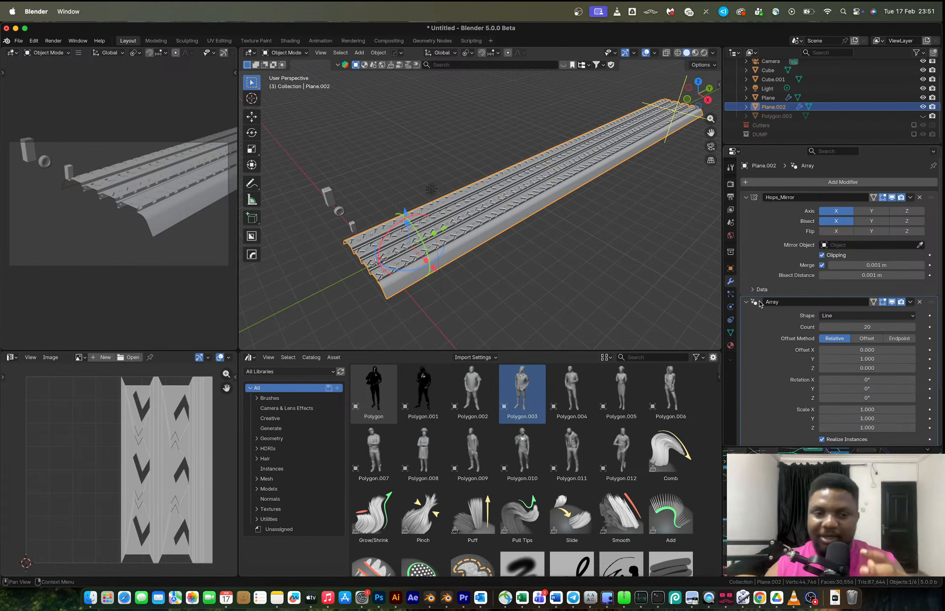
click(913, 327)
click(912, 327)
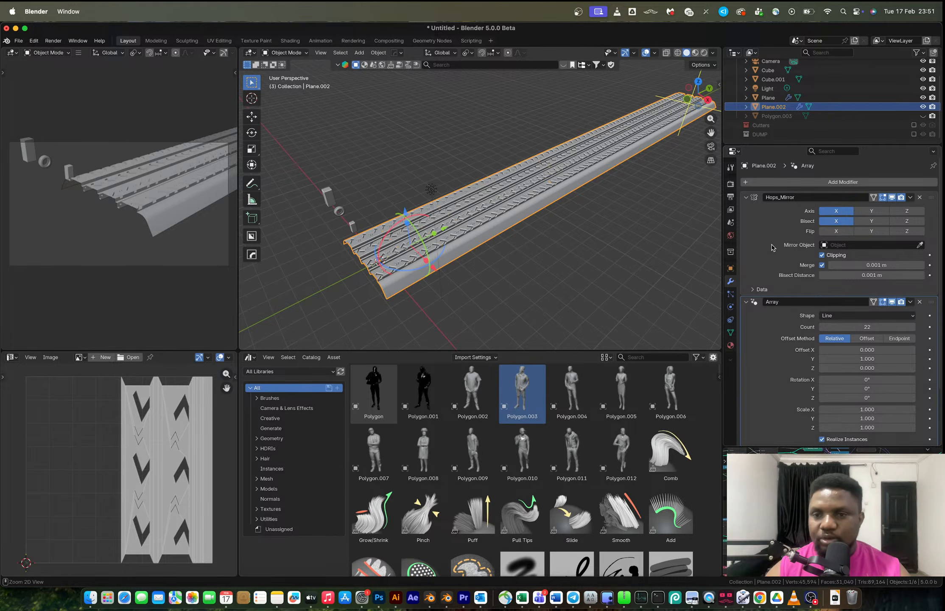
Apply the Hops_Mirror and Array modifiers and set the object's origin to its geometry.
key(ctrl+a)
key(ctrl+a)
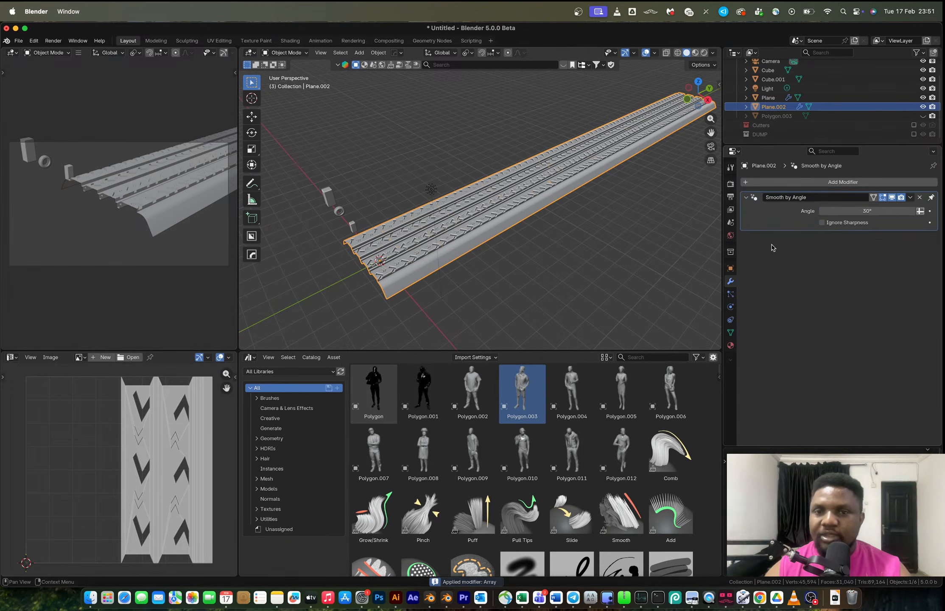
right_click(531, 194)
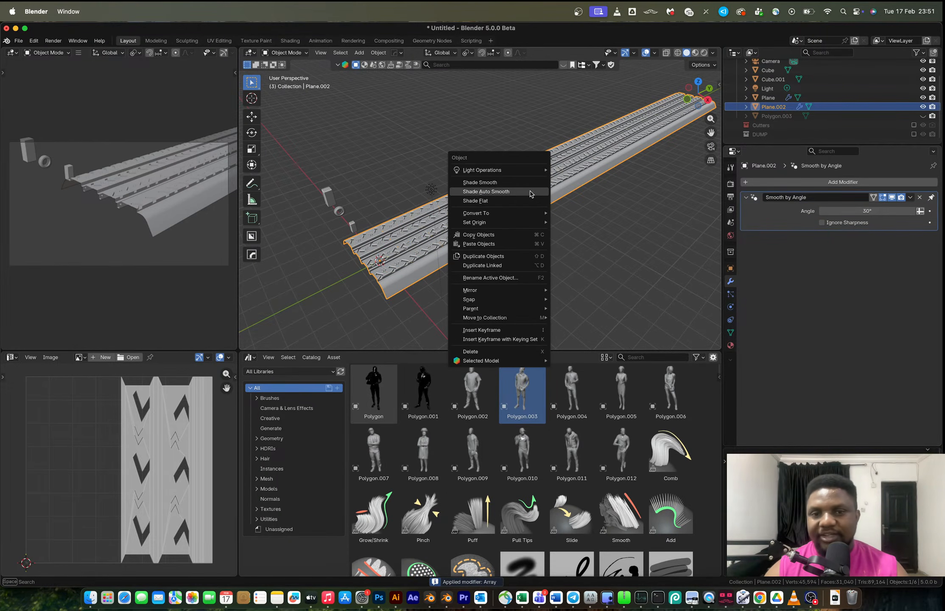
mouse_move(526, 222)
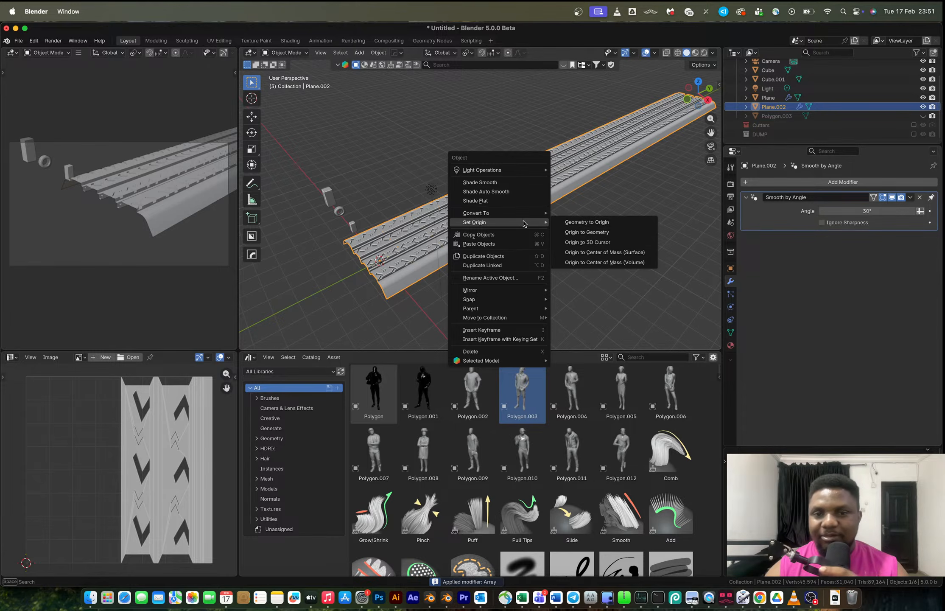
click(581, 233)
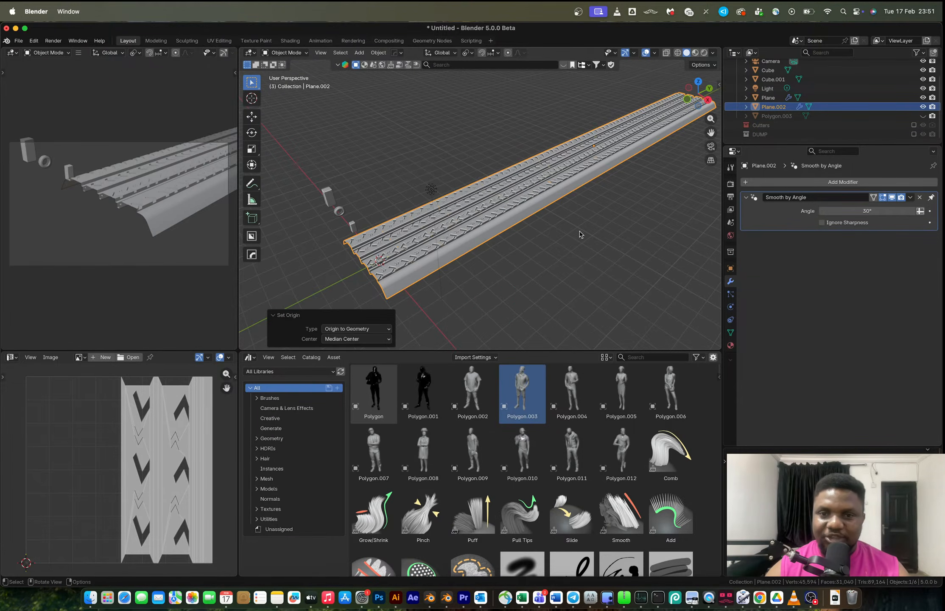
Snap the tread strip to the 3D cursor.
key(shift+s)
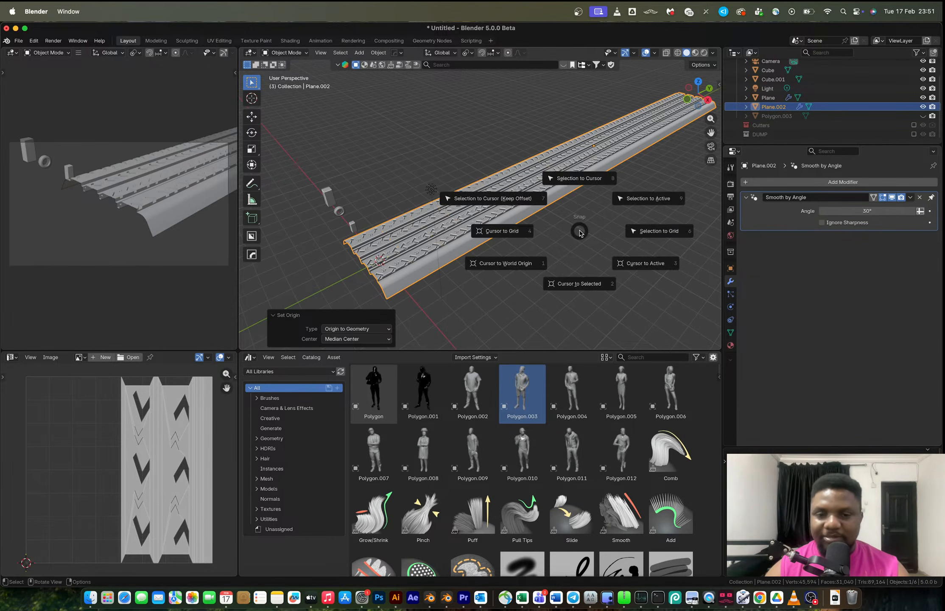
click(581, 178)
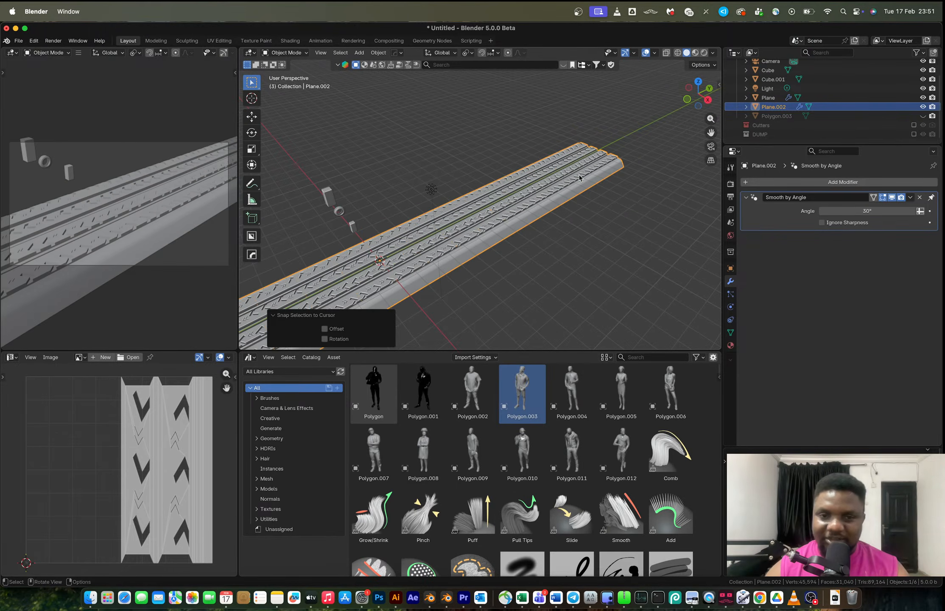
scroll(543, 195, down, 3)
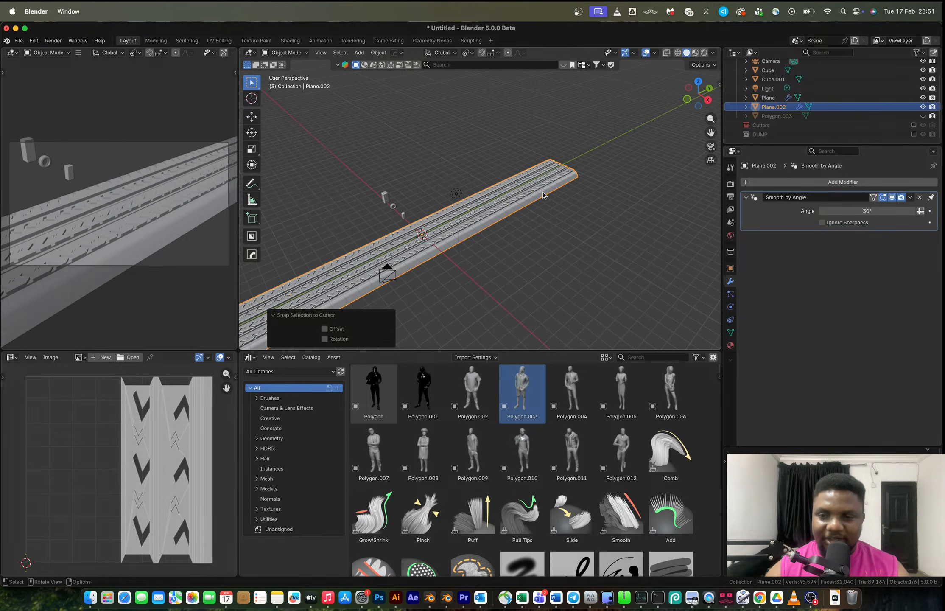
Add a Simple Deform modifier to the tread strip.
click(765, 185)
mouse_move(746, 192)
click(812, 275)
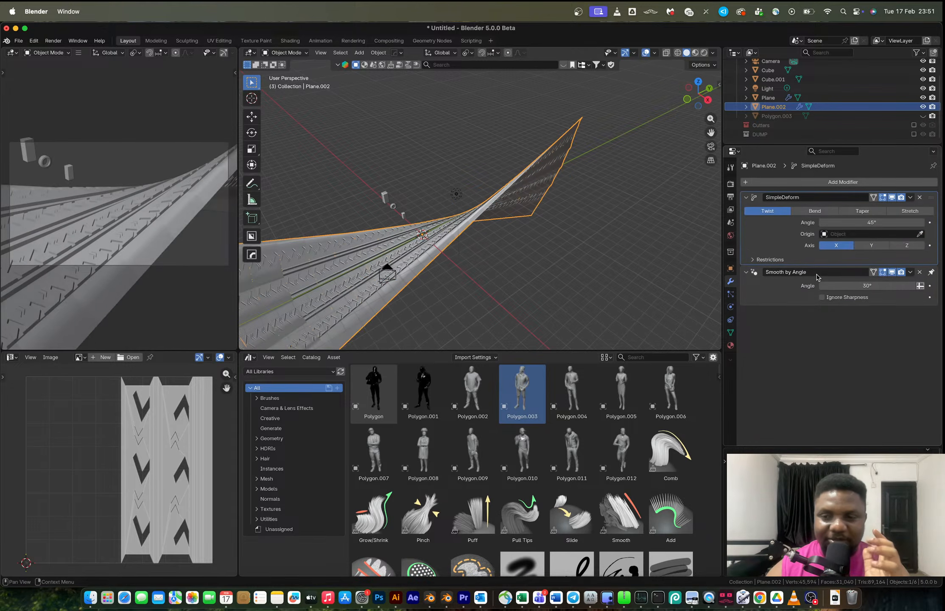
Switch the Simple Deform modifier to Bend and apply all transforms of the tread strip.
click(815, 212)
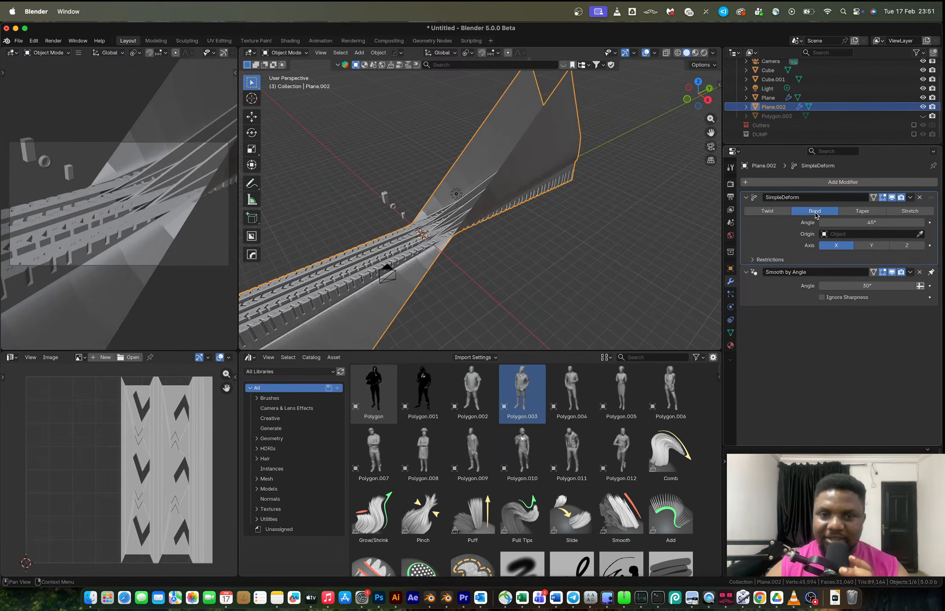
middle_drag(531, 238, 564, 240)
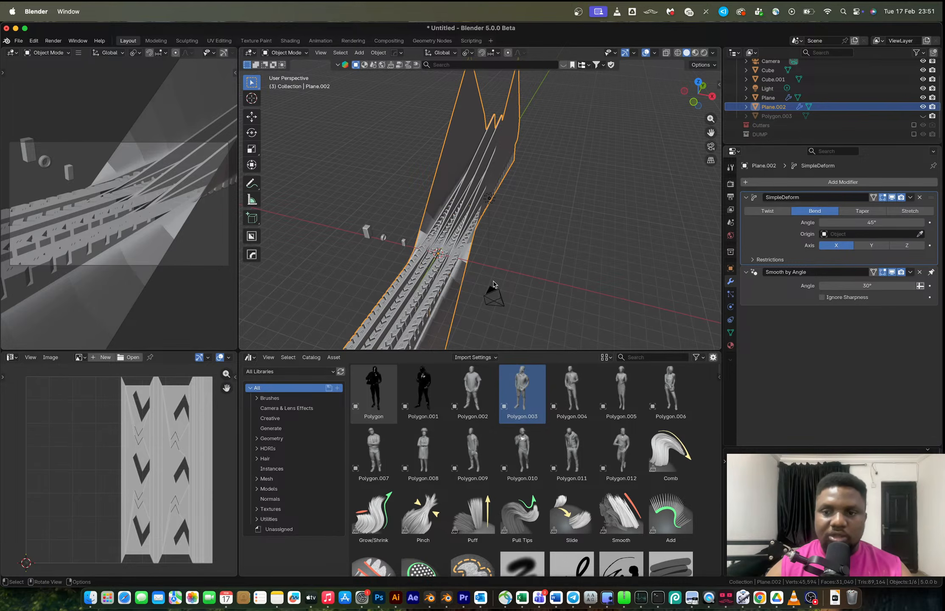
key(ctrl+a)
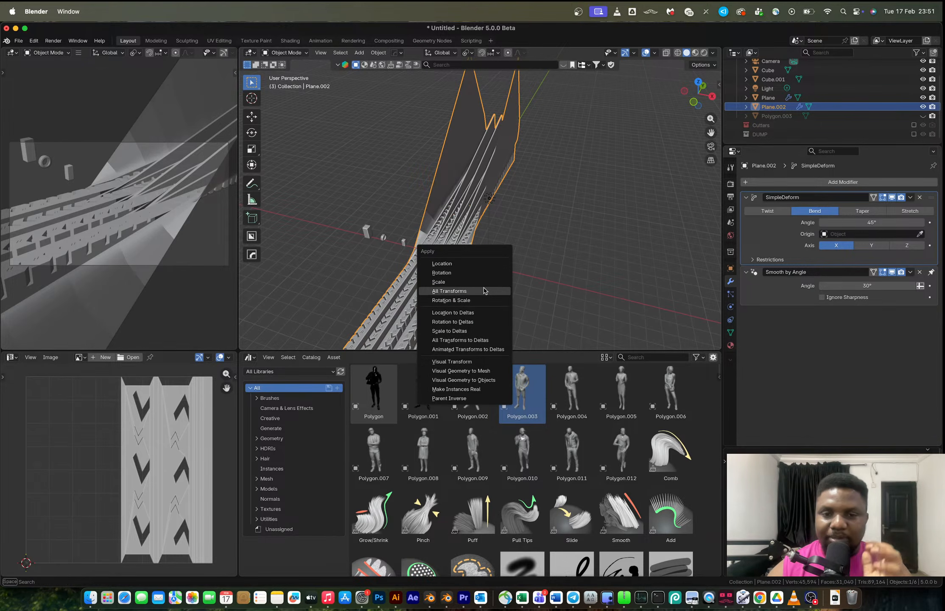
click(485, 290)
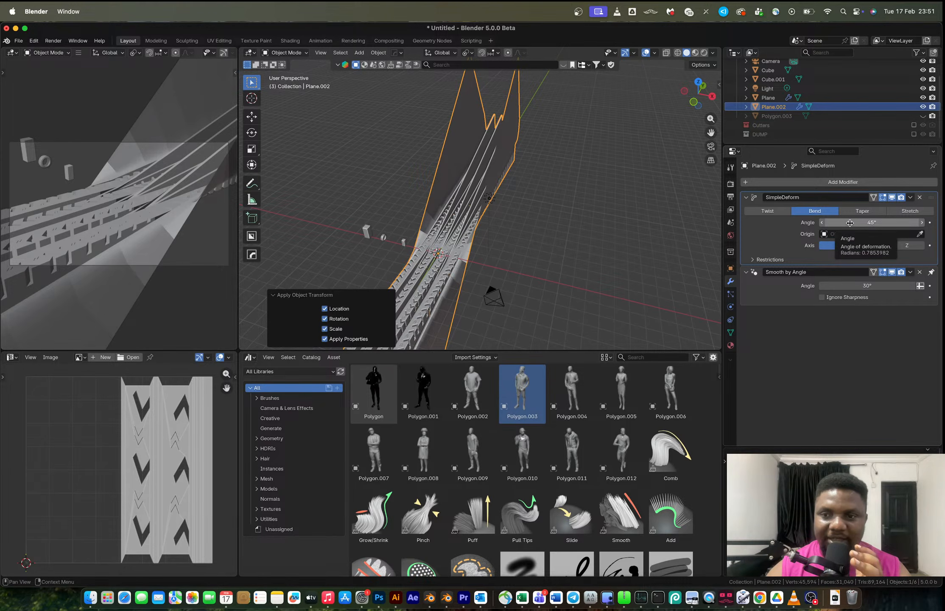
Set the bend angle to about 59.6° and rotate the strip's whole mesh 90° around X in Edit Mode.
drag(861, 221, 887, 222)
key(Tab)
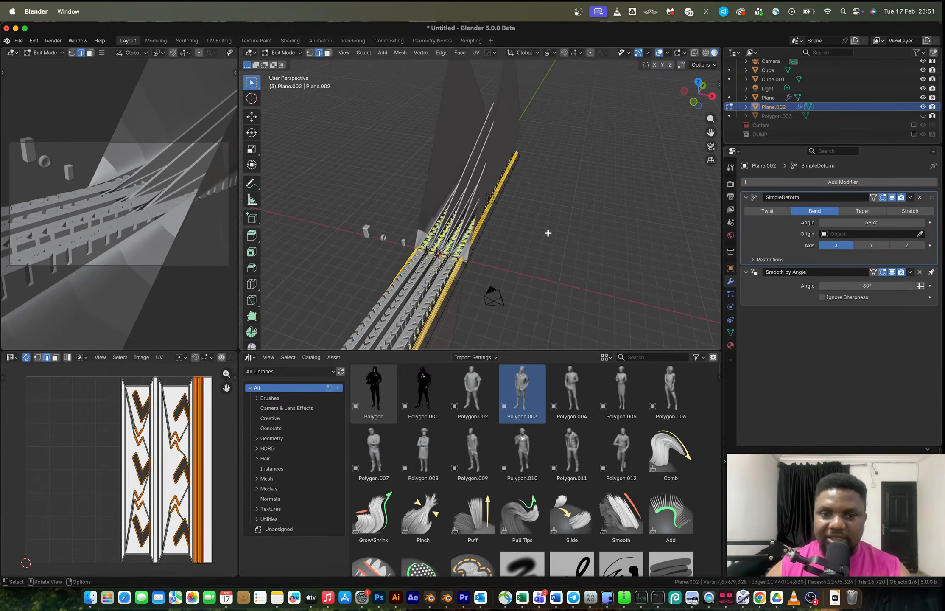
key(a)
key(r)
key(x)
key(9)
key(0)
key(Return)
middle_drag(548, 233, 446, 225)
key(Tab)
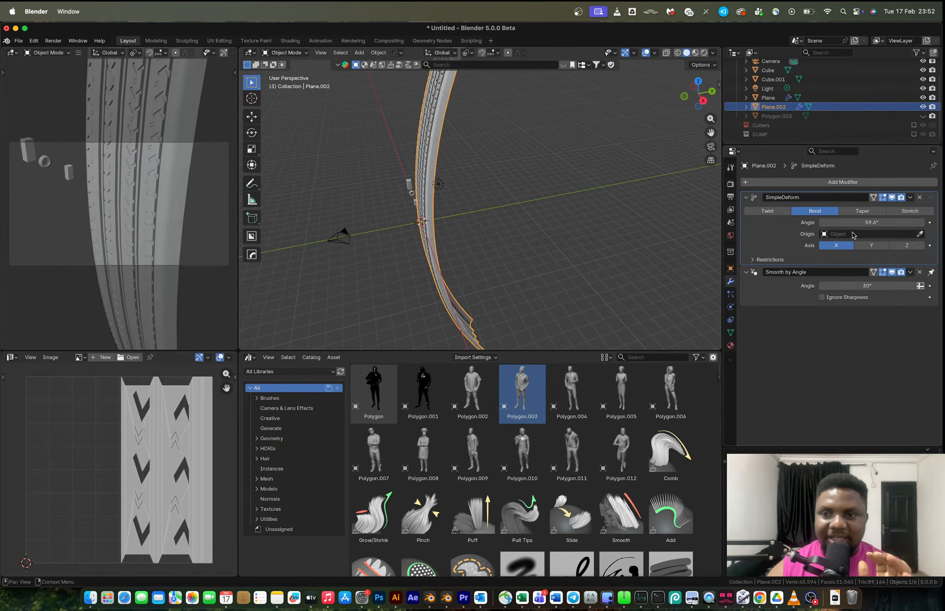
Increase the bend angle to 357° so the strip closes into a ring.
mouse_move(863, 222)
mouse_down()
mouse_move(916, 223)
mouse_move(858, 226)
mouse_up()
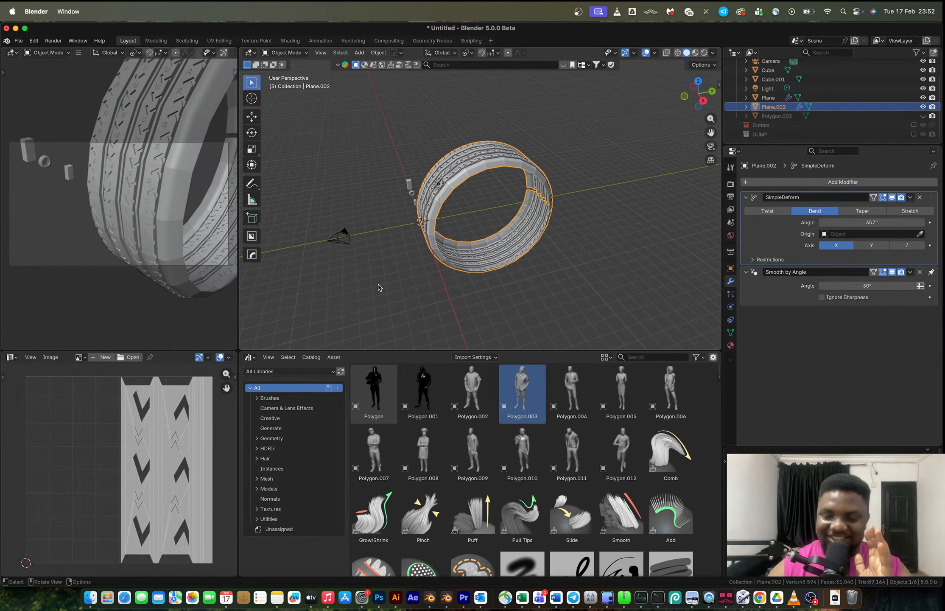
middle_drag(401, 202, 404, 225)
scroll(451, 199, up, 4)
Merge the strip's vertices by distance in Edit Mode to close the ring's seam.
key(Tab)
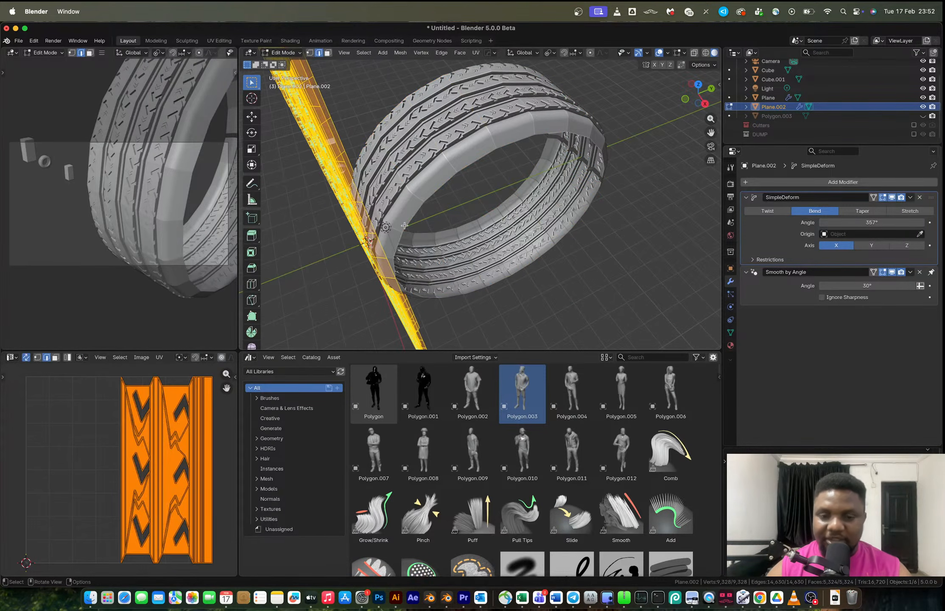
key(m)
click(405, 225)
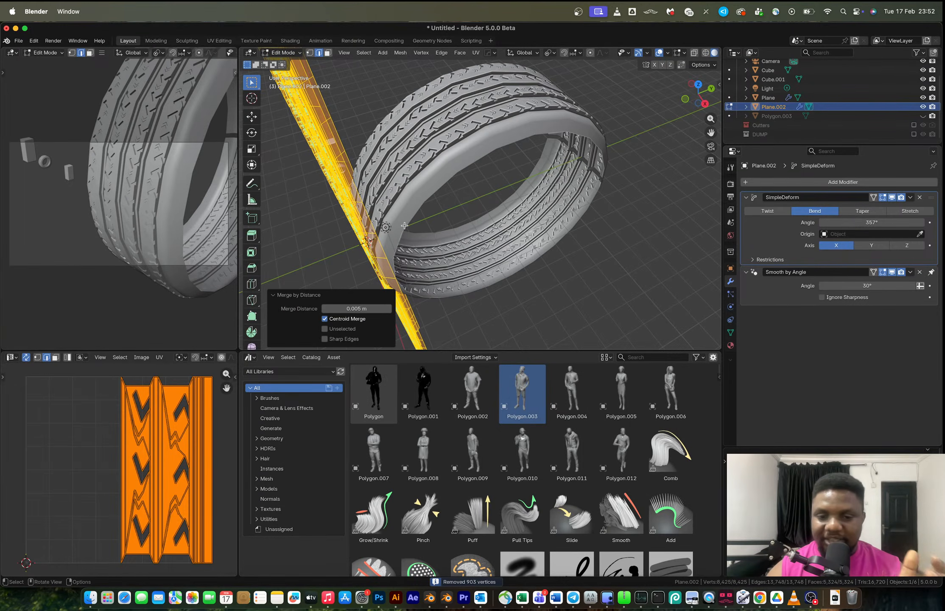
key(Tab)
Undo back to the straight, unbent tread strip without the Simple Deform modifier.
middle_drag(404, 226, 496, 154)
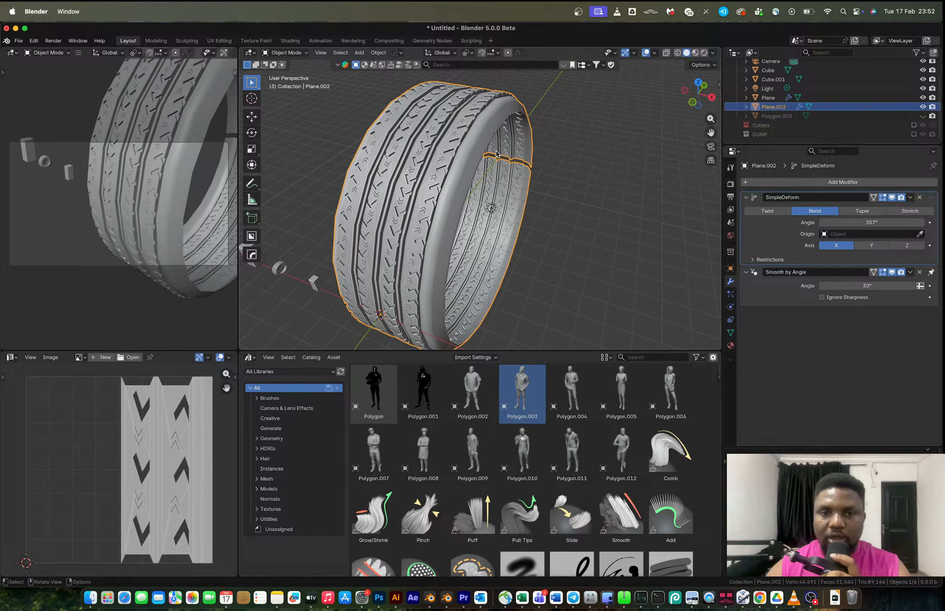
middle_drag(497, 154, 433, 211)
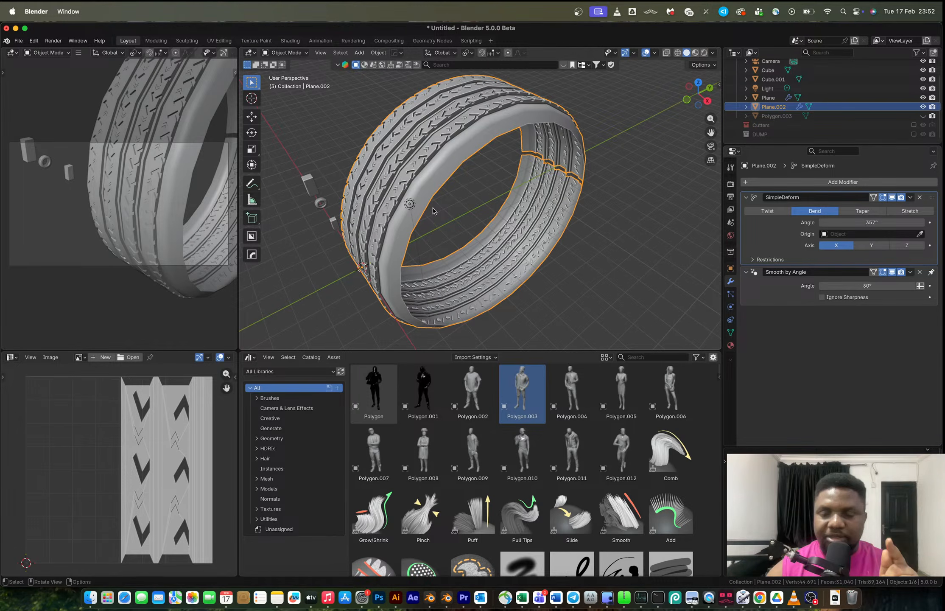
key(Tab)
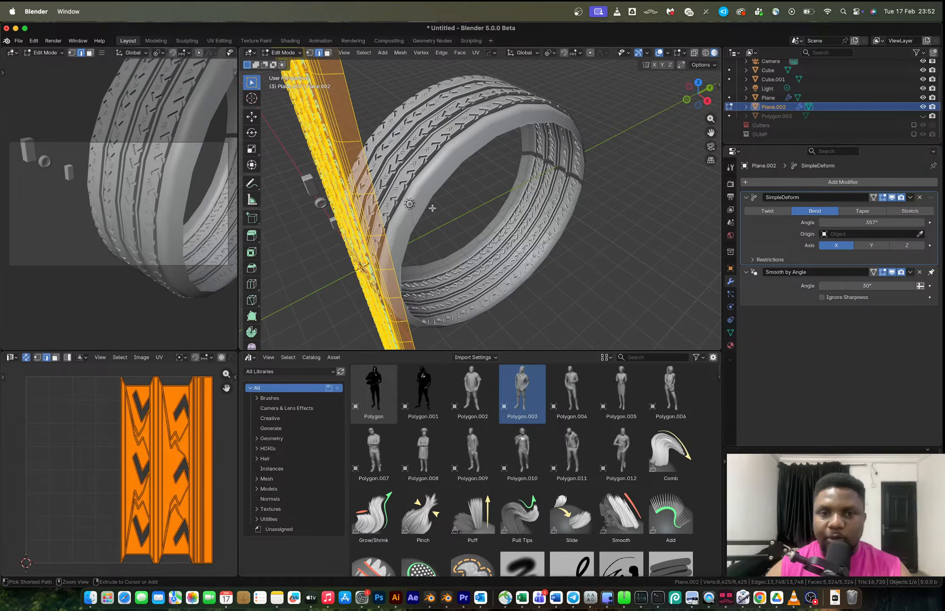
key(ctrl+z)
key(ctrl+z)
key(ctrl+z)
key(ctrl+z)
key(ctrl+z)
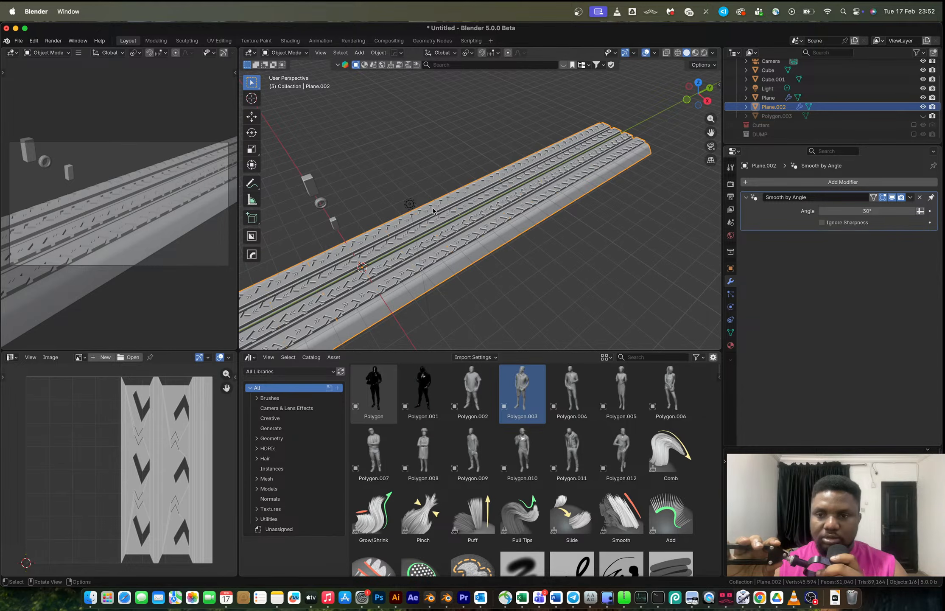
key(ctrl+Right)
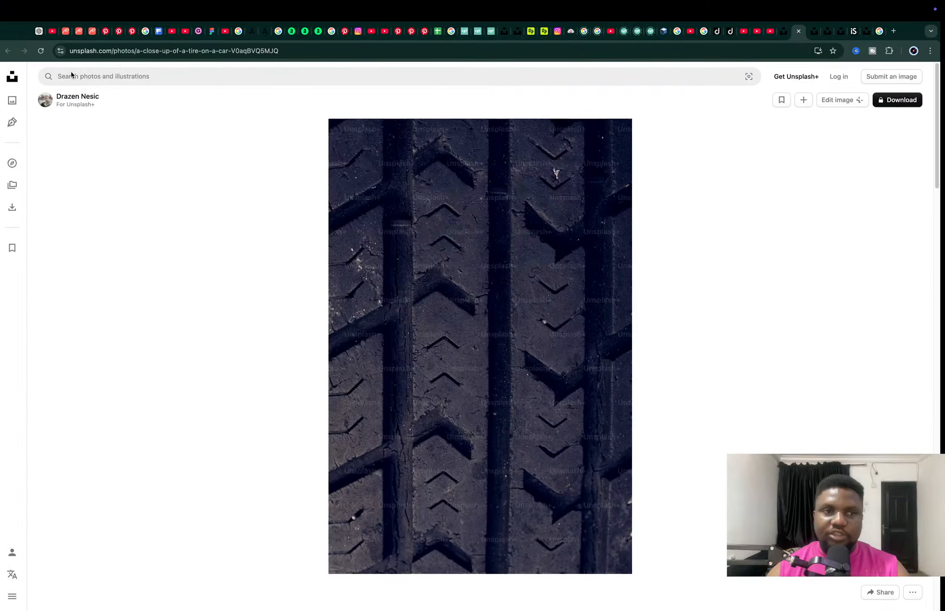
click(55, 32)
super+click(298, 489)
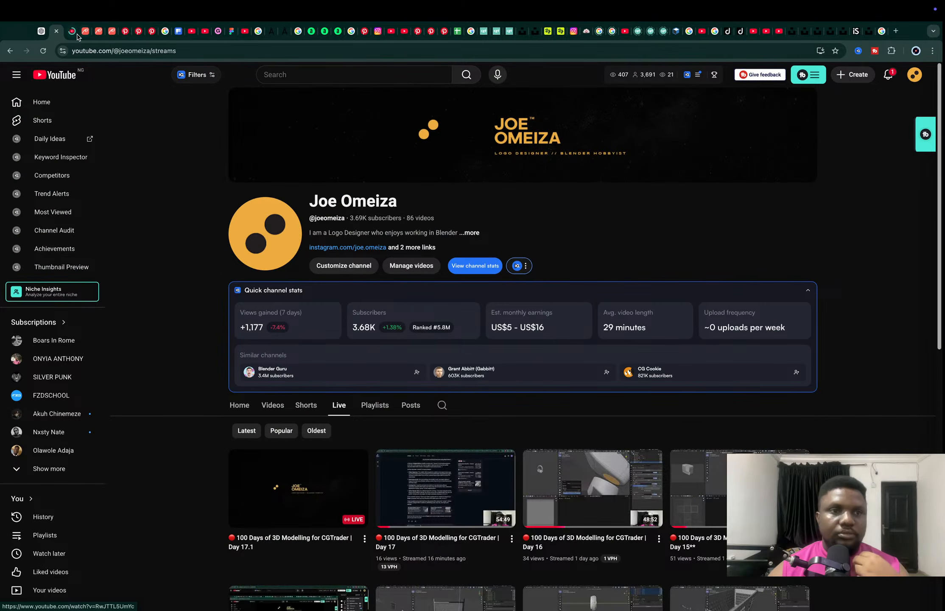
click(72, 33)
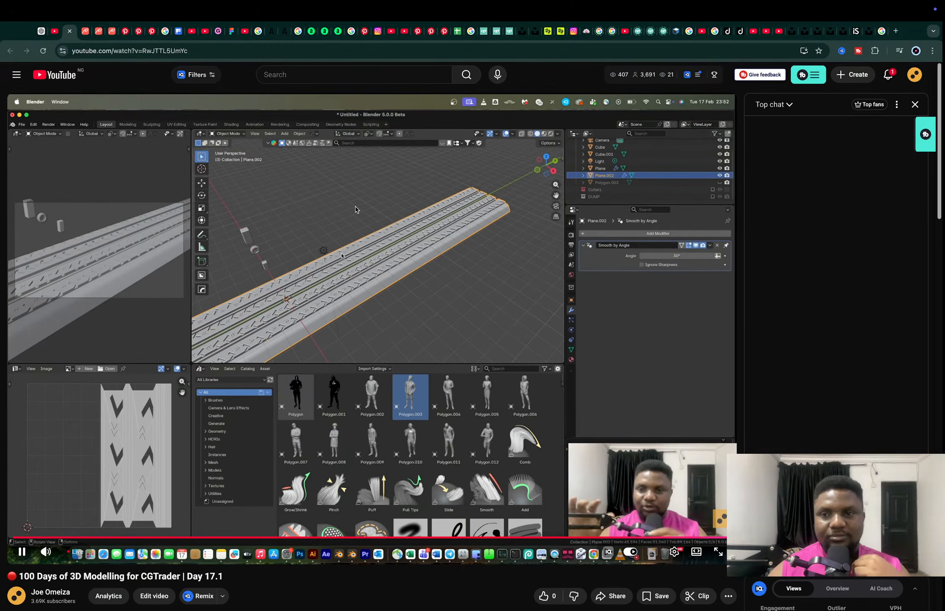
scroll(355, 209, down, 3)
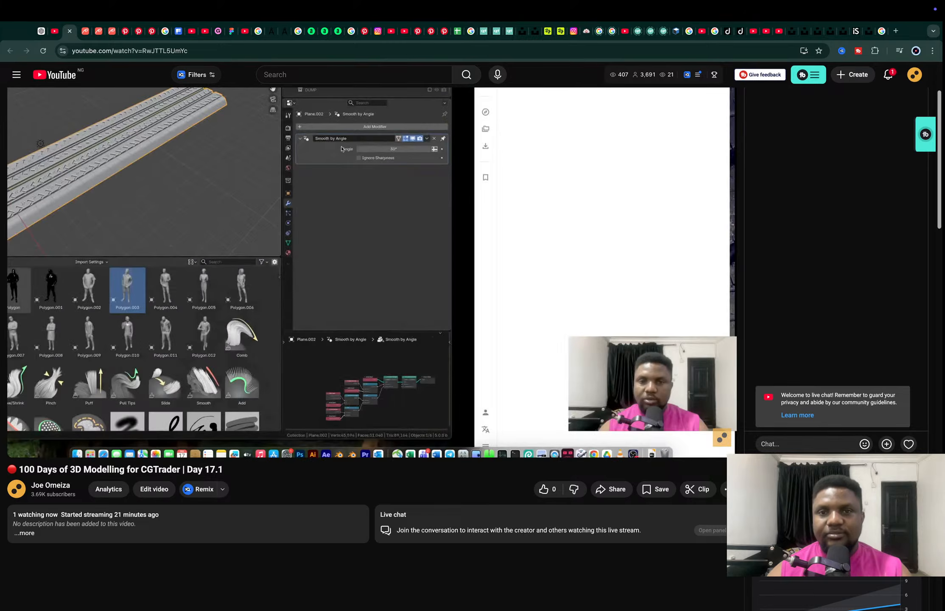
key(super+w)
key(ctrl+Left)
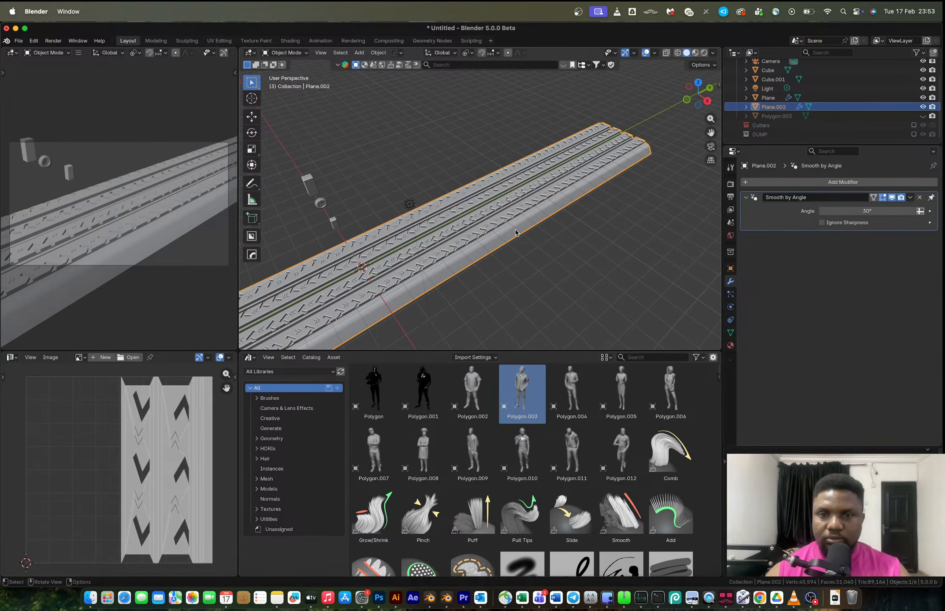
Select all of the strip's geometry in Edit Mode and merge vertices by distance.
key(Tab)
key(a)
key(m)
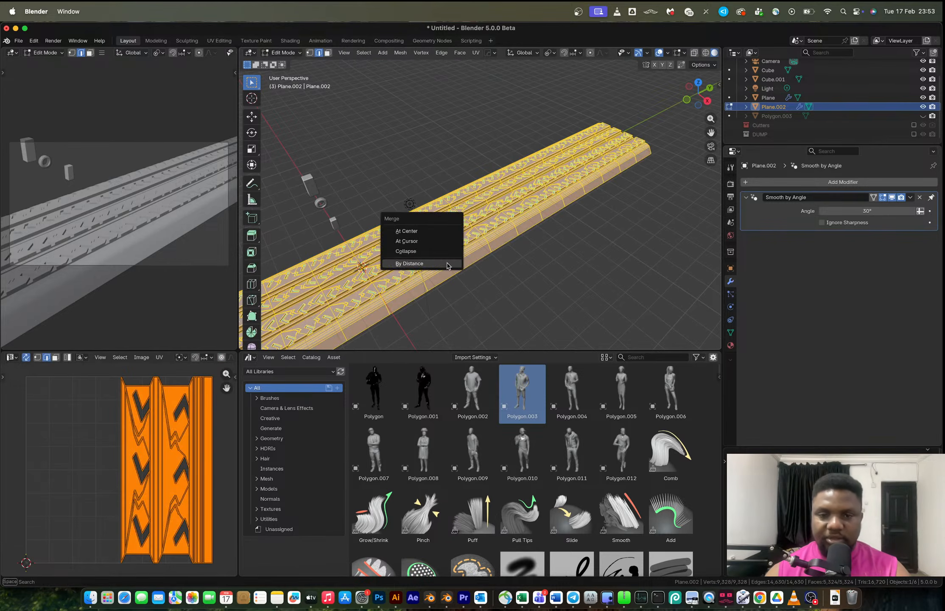
click(446, 263)
middle_drag(447, 263, 513, 268)
key(alt+a)
key(a)
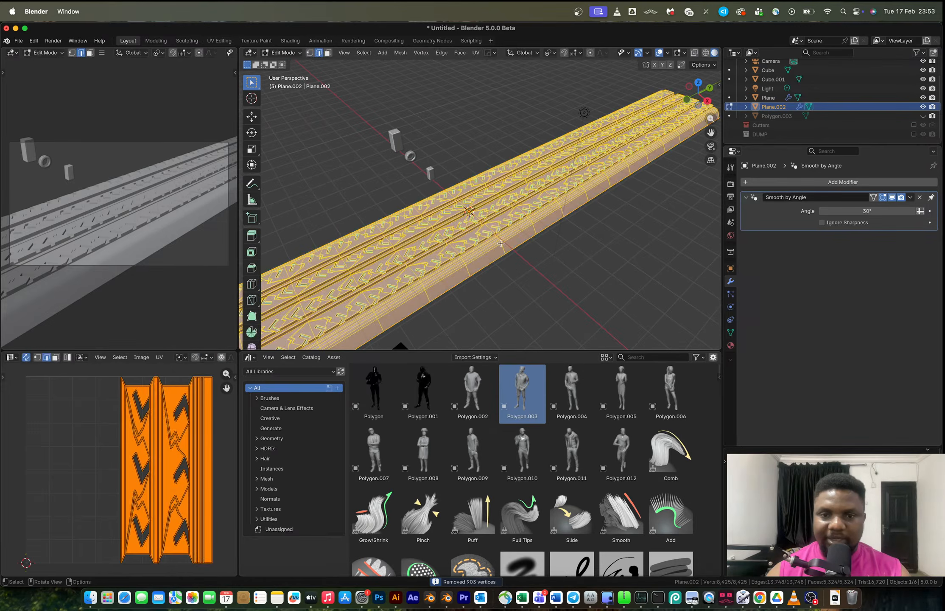
Switch to vertex selection, select part of the strip and hide it.
key(1)
click(501, 242)
key(h)
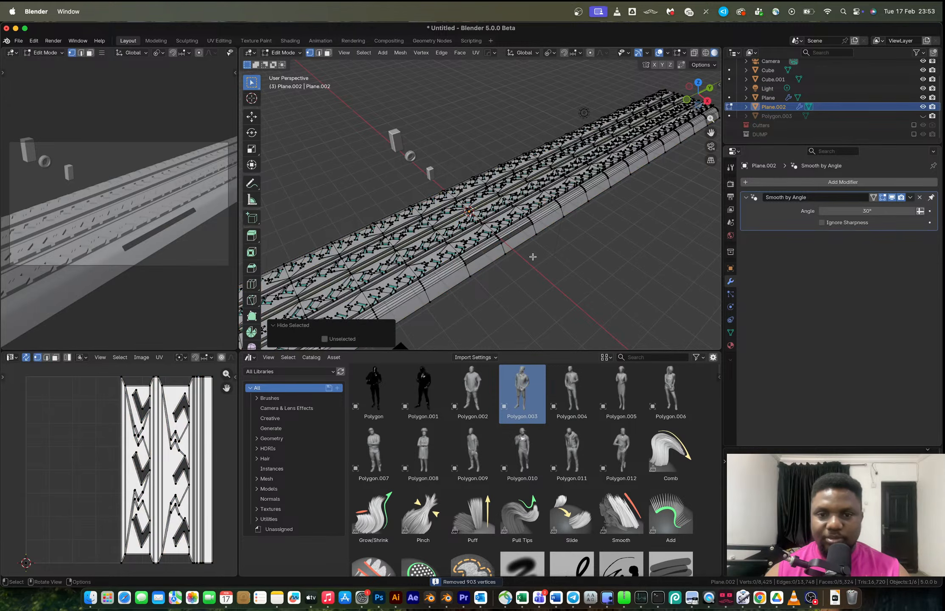
scroll(505, 249, up, 2)
click(522, 281)
drag(522, 282, 558, 331)
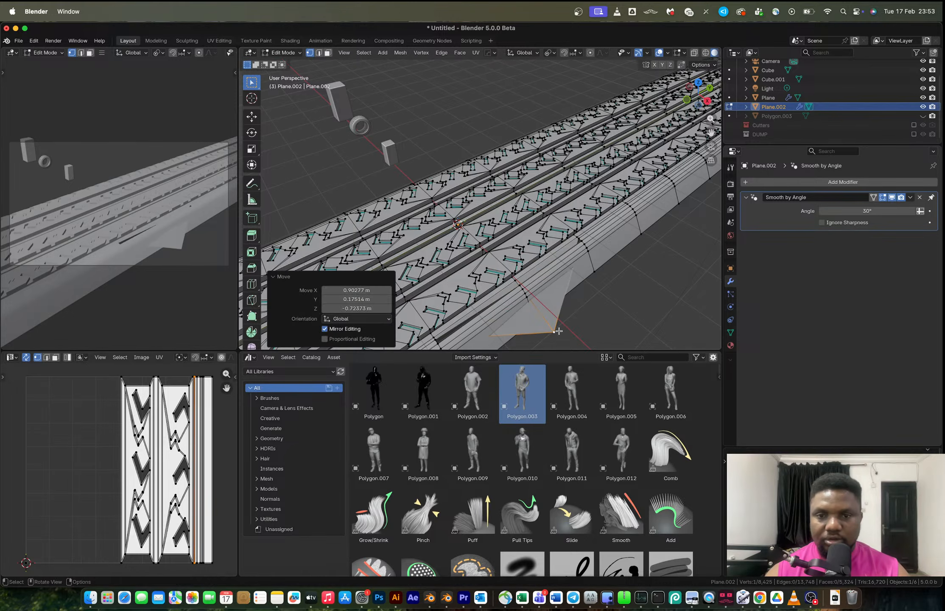
key(super+z)
key(ctrl+r)
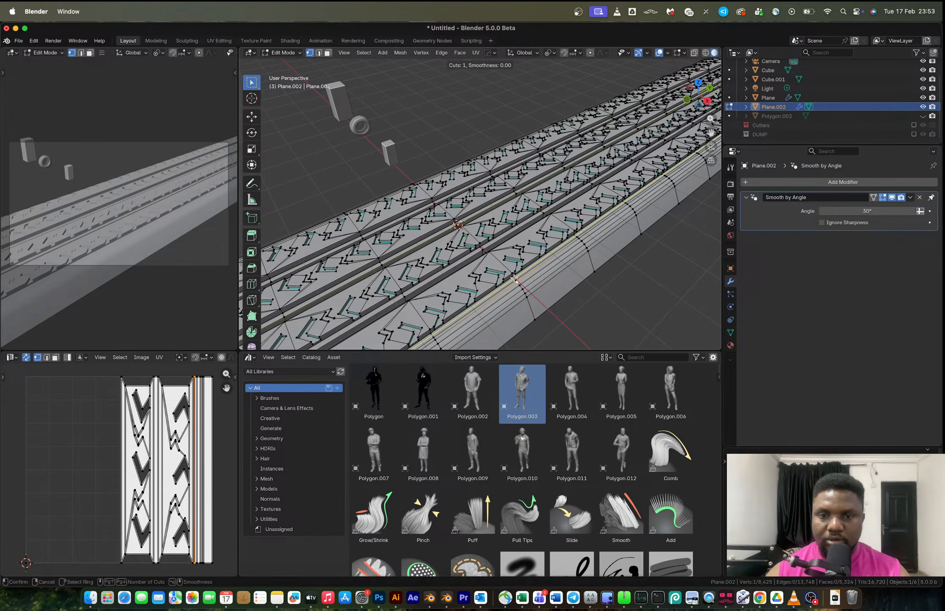
key(Tab)
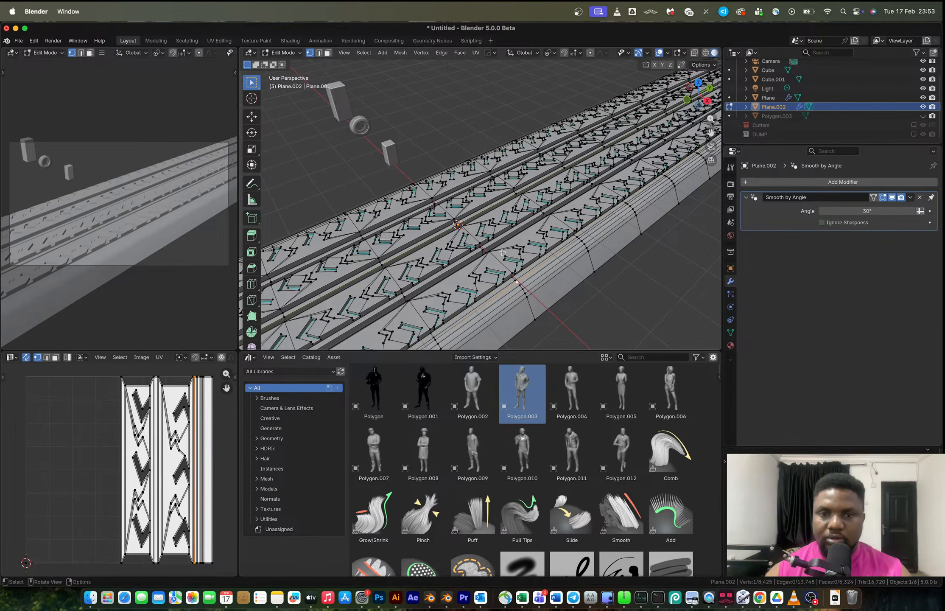
scroll(507, 254, down, 5)
middle_drag(508, 254, 519, 250)
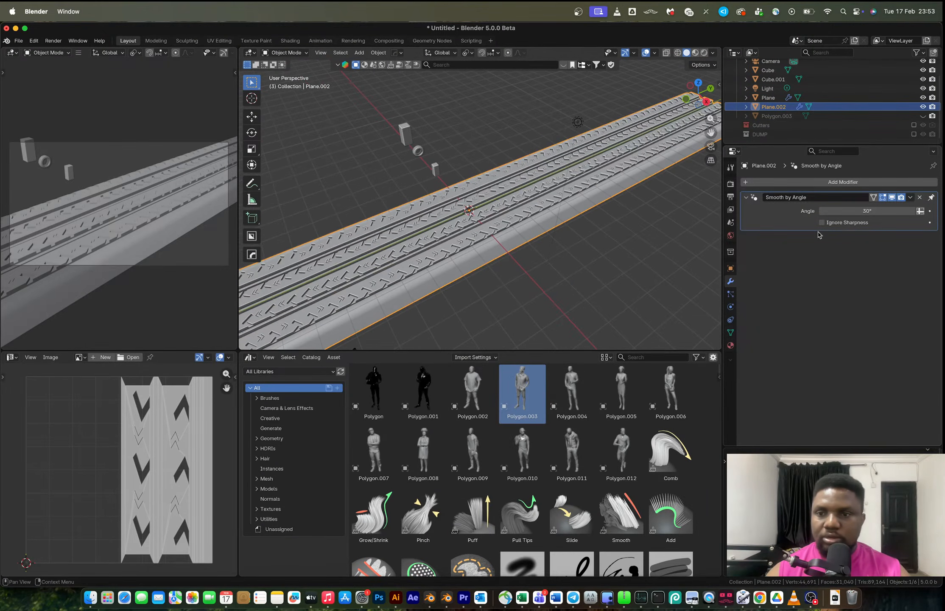
Add a Simple Deform modifier set to Bend with an angle of about 84°.
click(776, 182)
mouse_move(779, 191)
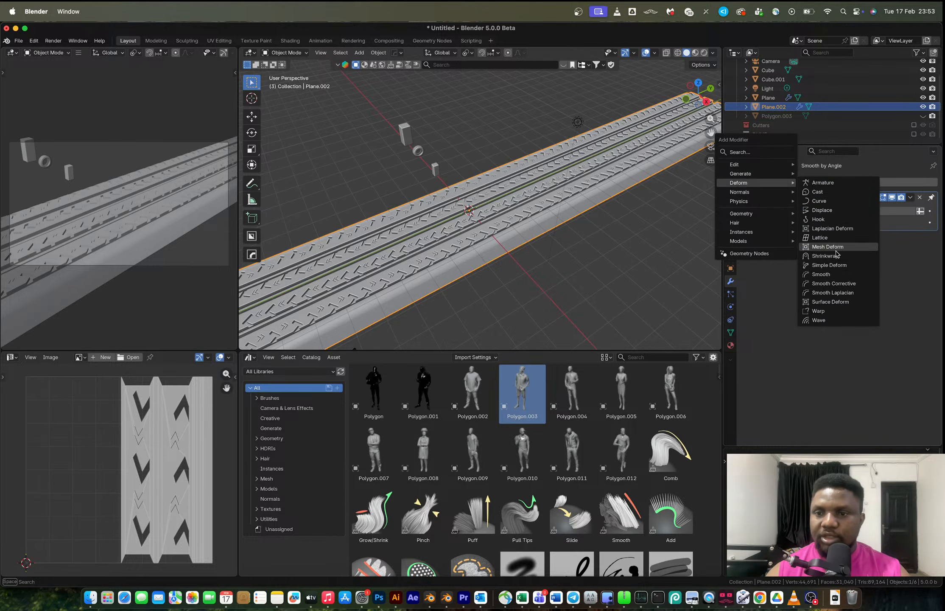
click(829, 265)
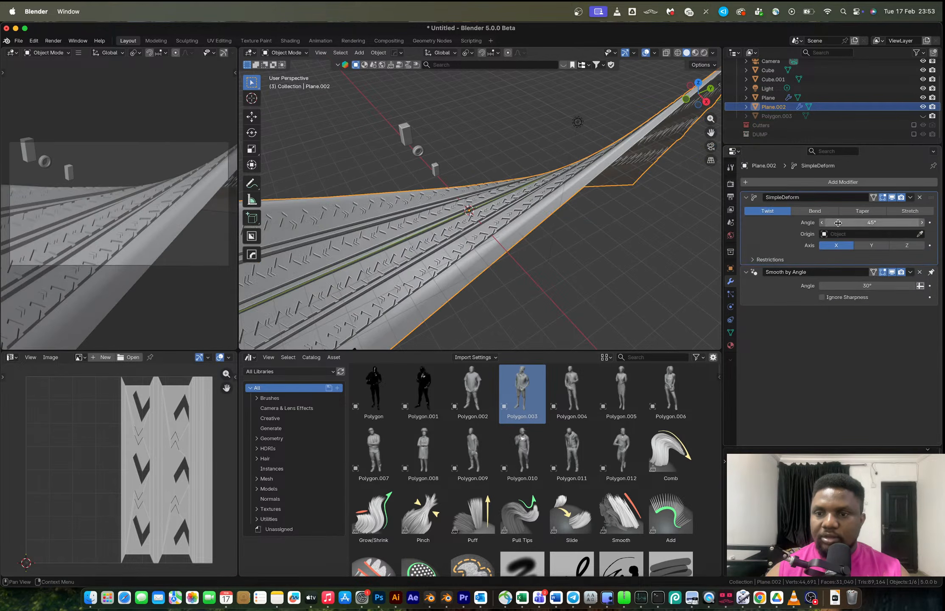
click(814, 211)
mouse_move(840, 222)
mouse_down()
mouse_move(861, 222)
mouse_move(824, 223)
mouse_up()
Try rotating the strip's mesh 90° around Y in Edit Mode.
key(Tab)
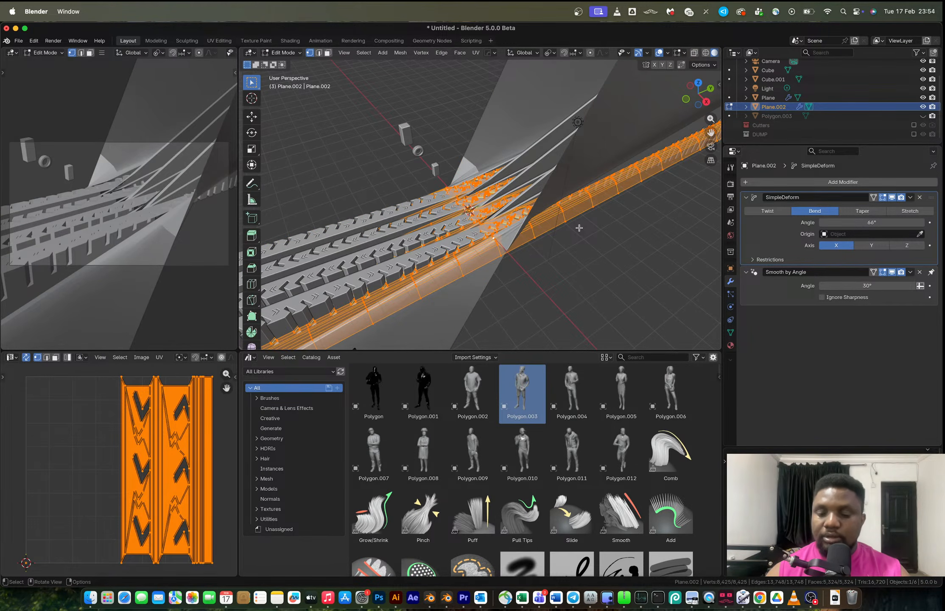
key(r)
key(y)
key(9)
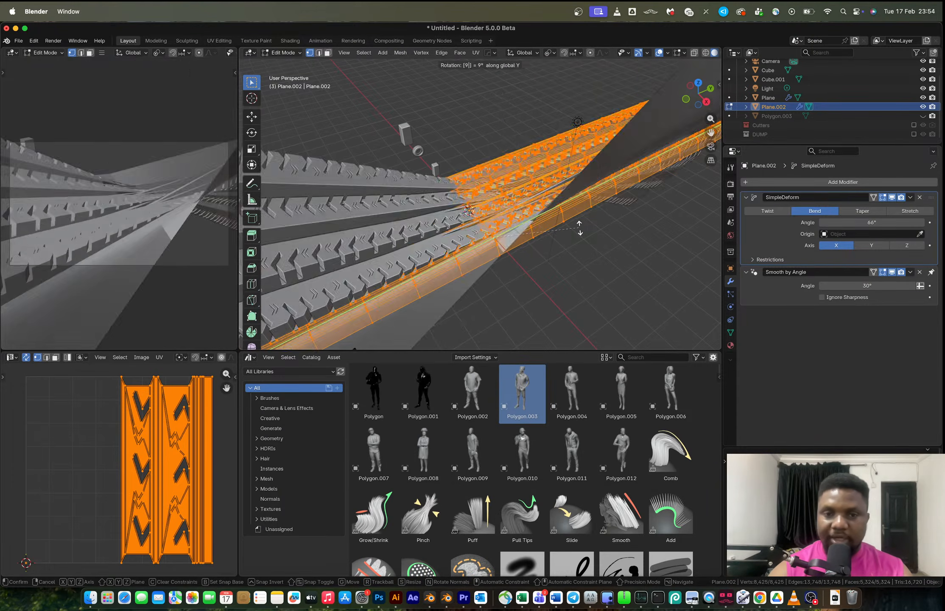
key(0)
key(Escape)
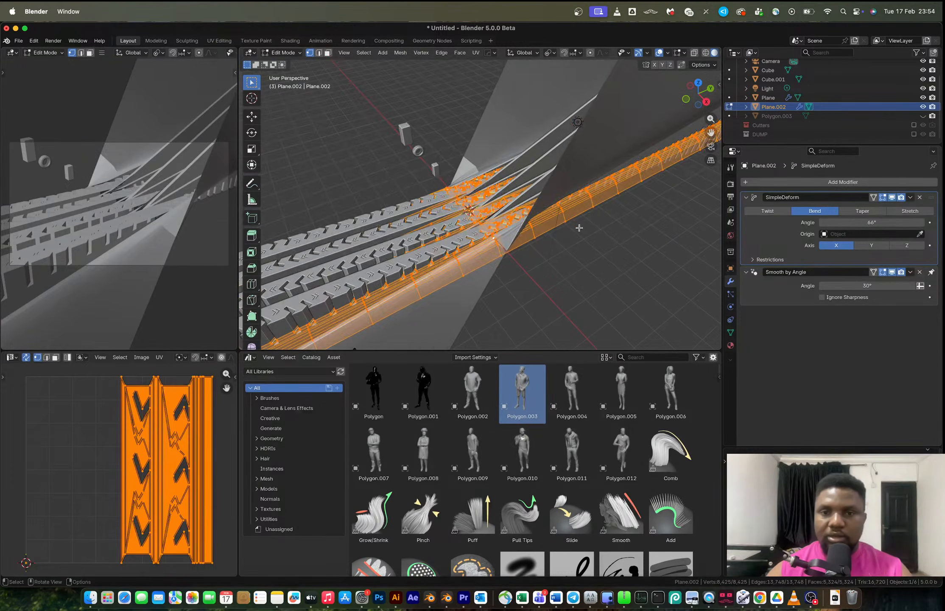
scroll(578, 228, down, 4)
middle_drag(500, 231, 535, 238)
key(r)
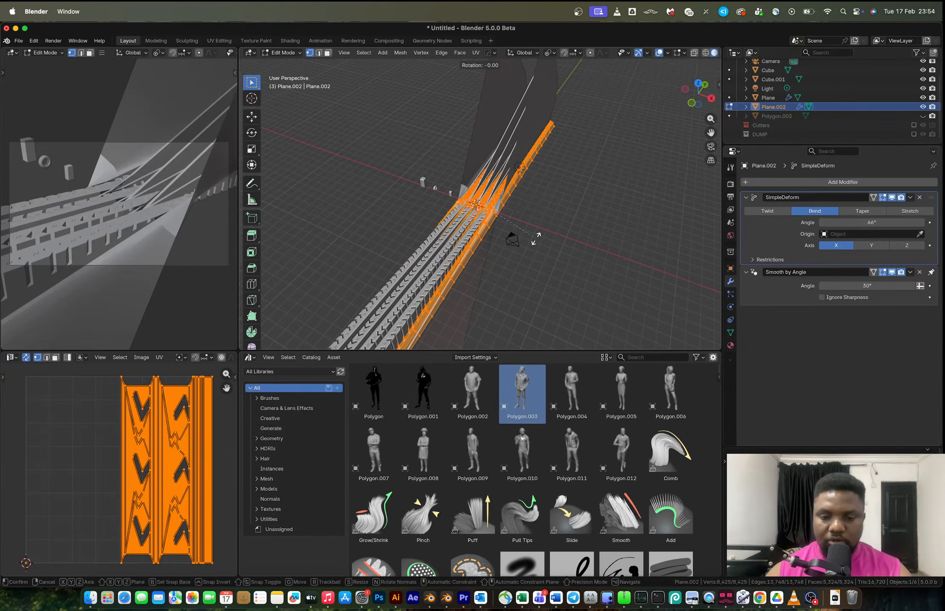
key(y)
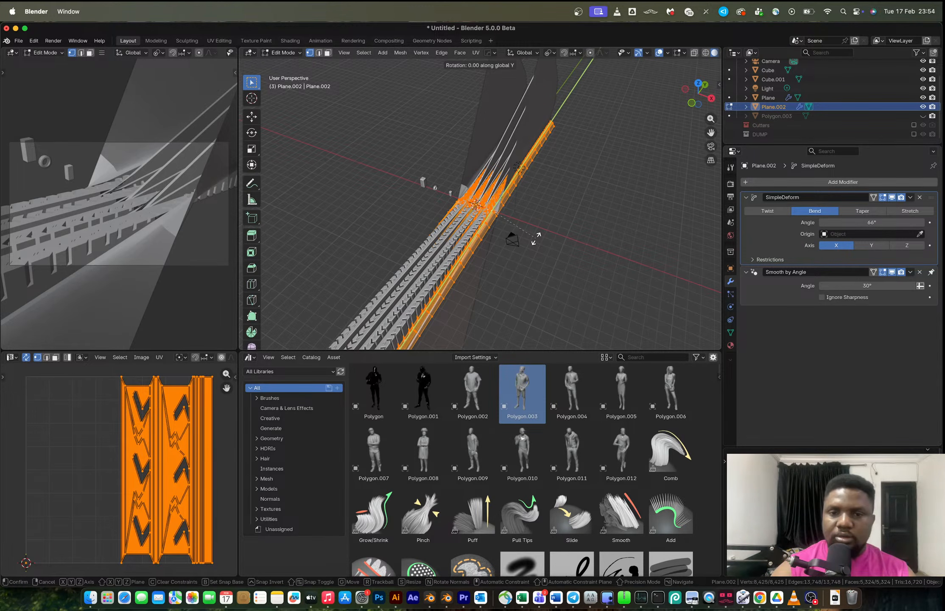
text(90)
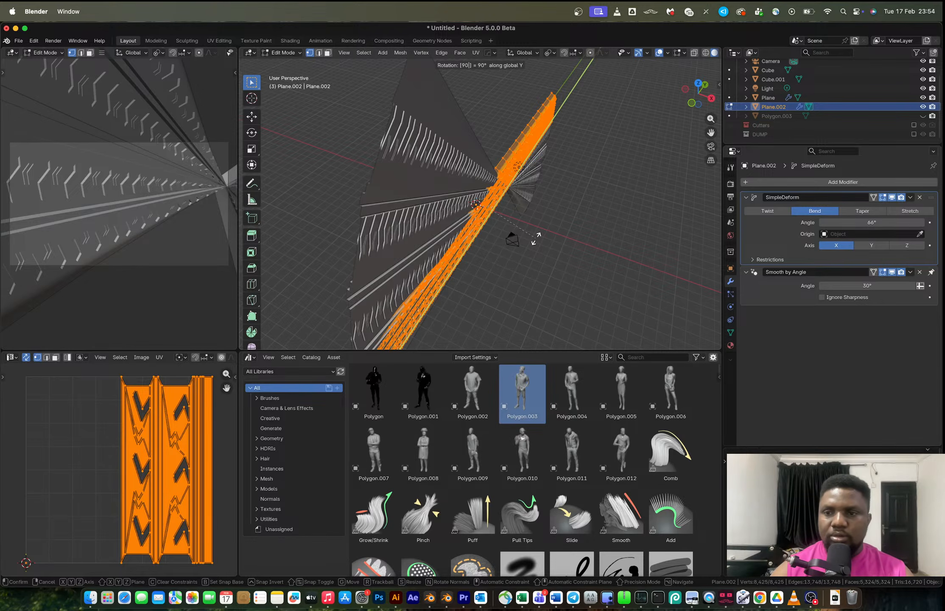
key(BackSpace)
key(BackSpace)
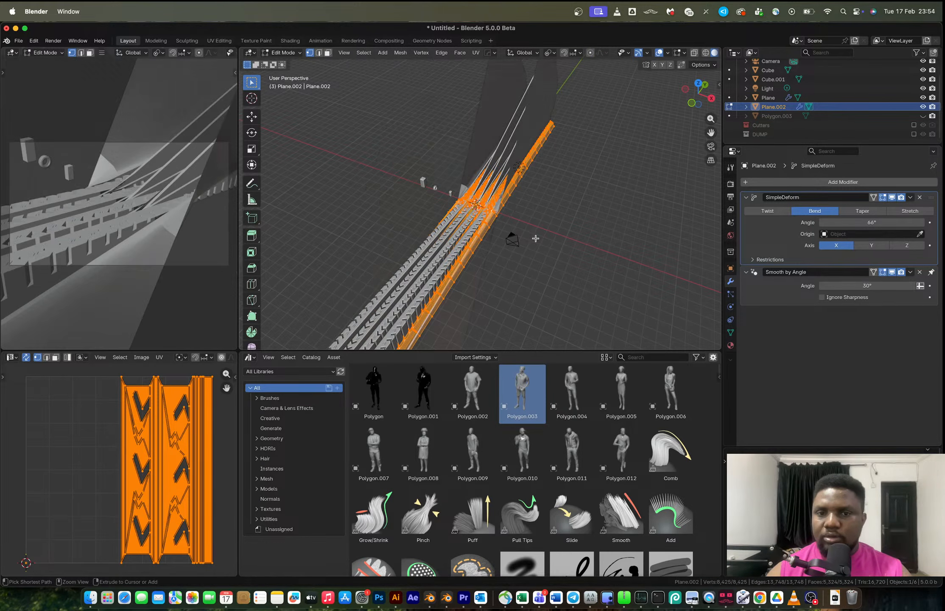
Rotate the strip's mesh 90° around X in Edit Mode and return to Object Mode.
text(x)
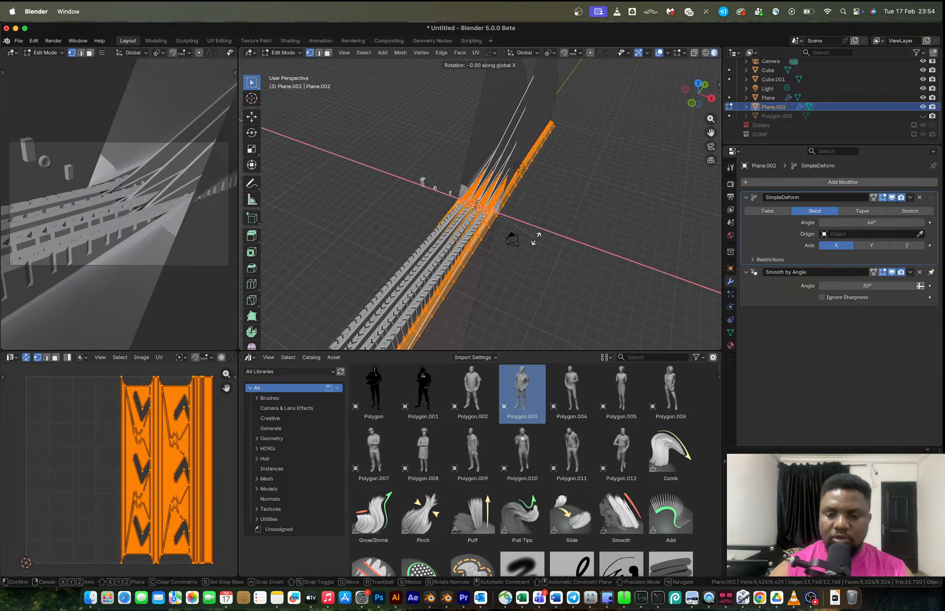
text(90)
key(Return)
key(Tab)
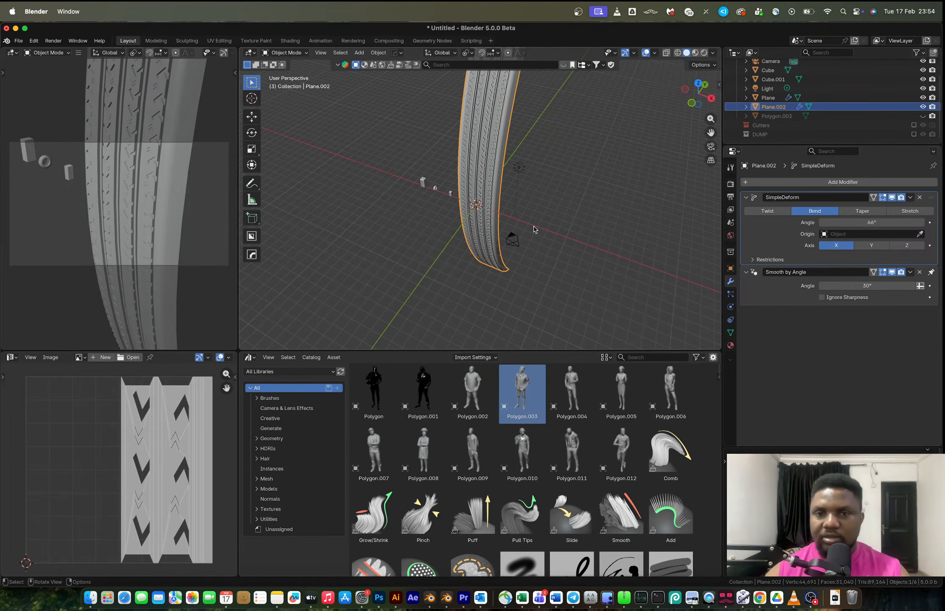
Set the Simple Deform bend angle to about 357°.
middle_drag(534, 230, 441, 213)
drag(866, 222, 922, 223)
middle_drag(619, 242, 561, 186)
scroll(498, 238, up, 5)
scroll(485, 205, up, 5)
Subdivide the strip's whole mesh once in Edit Mode.
key(Tab)
scroll(561, 186, down, 7)
middle_drag(473, 180, 548, 171)
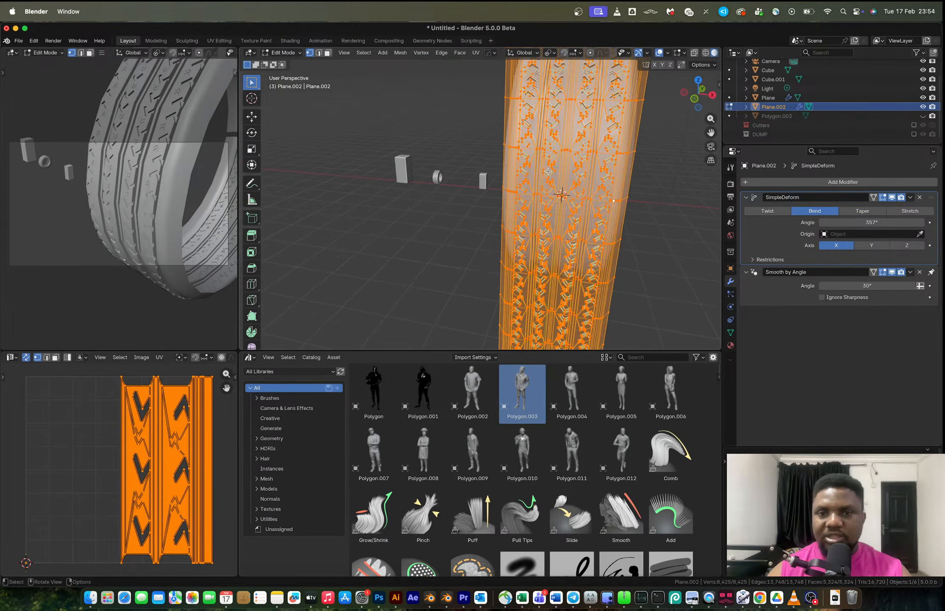
right_click(550, 170)
click(564, 176)
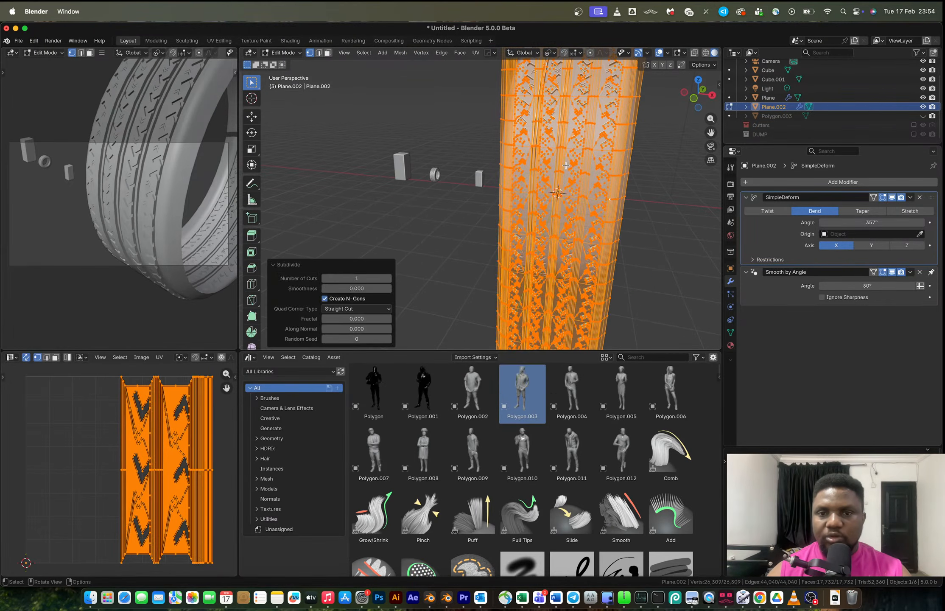
Set the bend angle to 360° in Object Mode so the strip closes into a ring.
key(Tab)
middle_drag(564, 167, 498, 207)
scroll(426, 194, up, 2)
scroll(438, 218, down, 5)
scroll(438, 218, up, 8)
scroll(498, 206, up, 4)
scroll(498, 207, down, 4)
drag(856, 223, 874, 222)
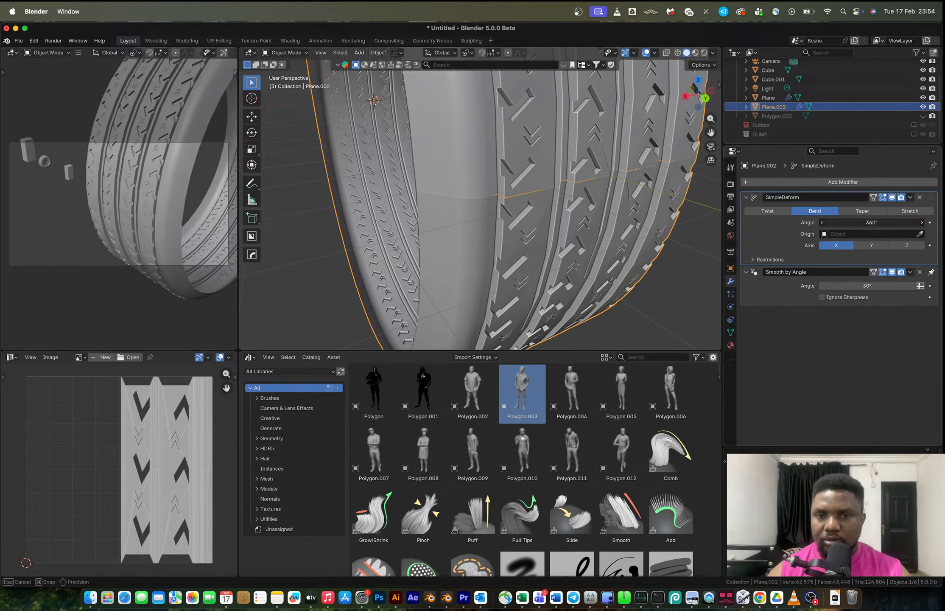
drag(874, 222, 875, 222)
Apply the Simple Deform modifier and merge the tire's vertices by distance.
key(ctrl+a)
key(Tab)
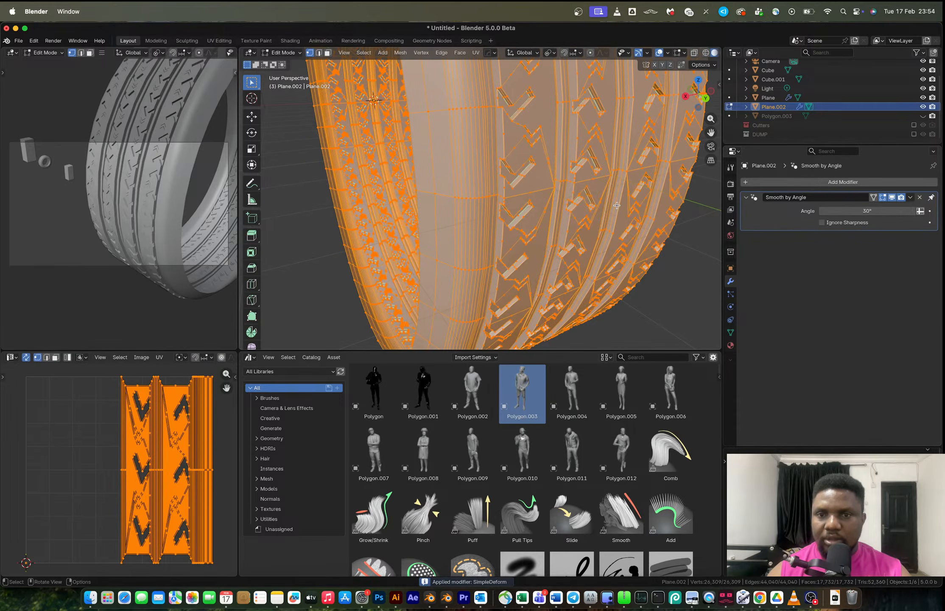
key(m)
click(616, 206)
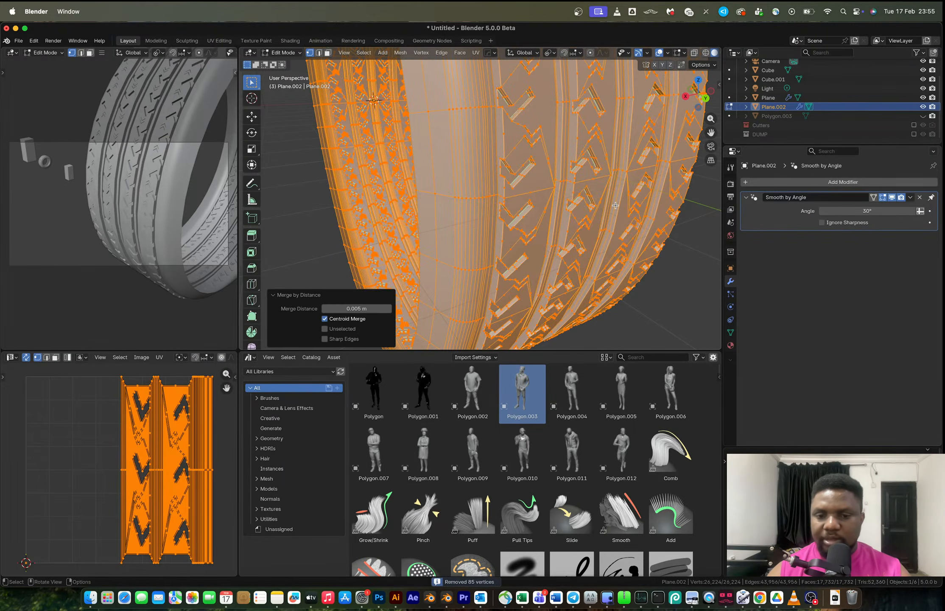
Select the tire's inner edge loop, extrude and scale it, and undo the scaling.
key(Tab)
scroll(616, 205, down, 5)
middle_drag(544, 210, 450, 139)
key(Tab)
key(alt+a)
key(2)
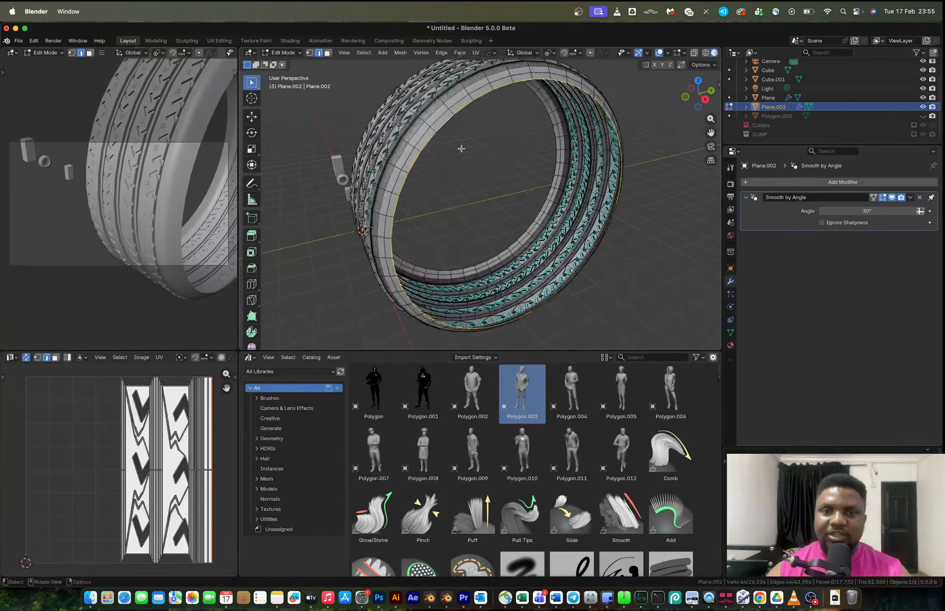
alt+click(480, 157)
key(e)
key(s)
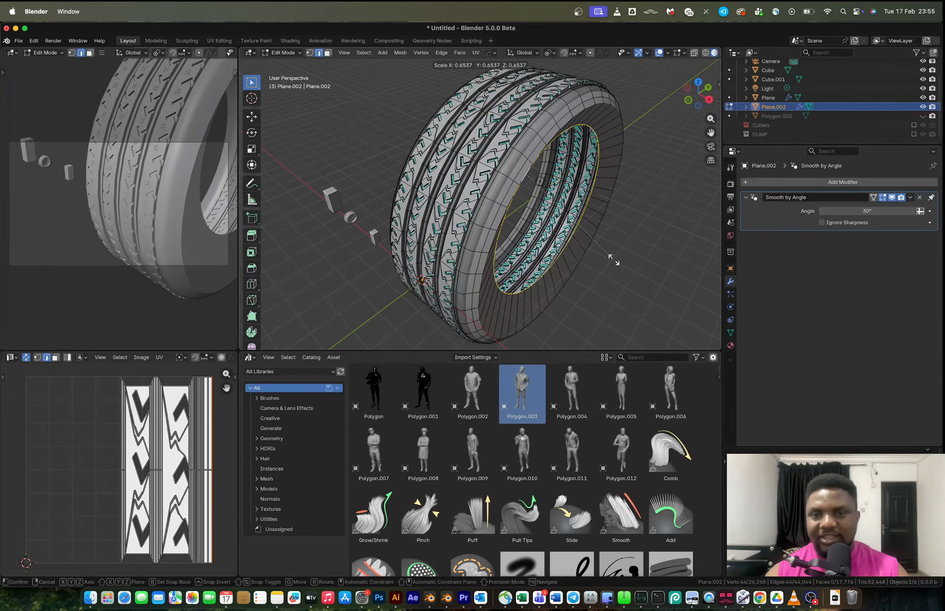
click(622, 260)
middle_drag(622, 260, 540, 214)
key(ctrl+z)
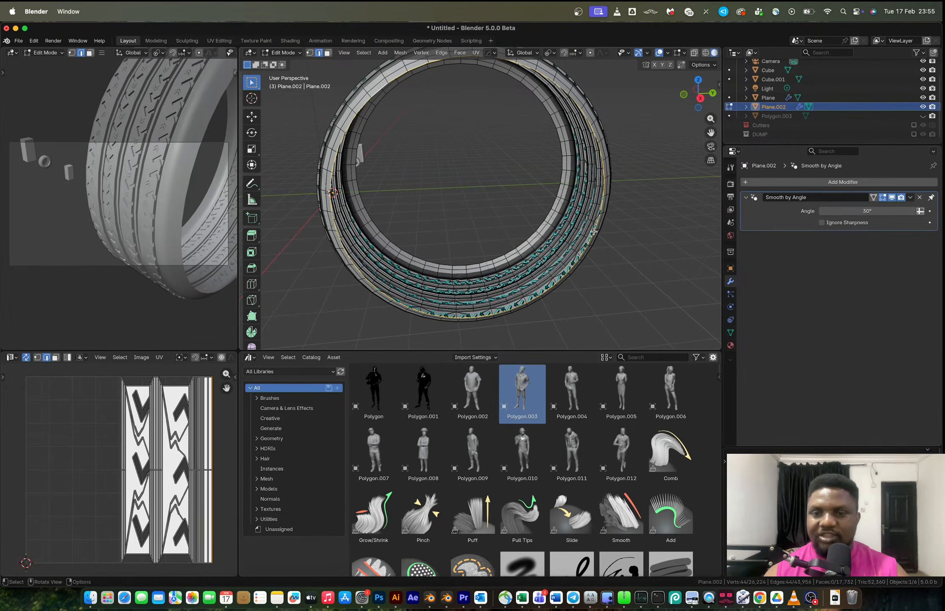
Merge the selected loop's vertices by distance.
key(z)
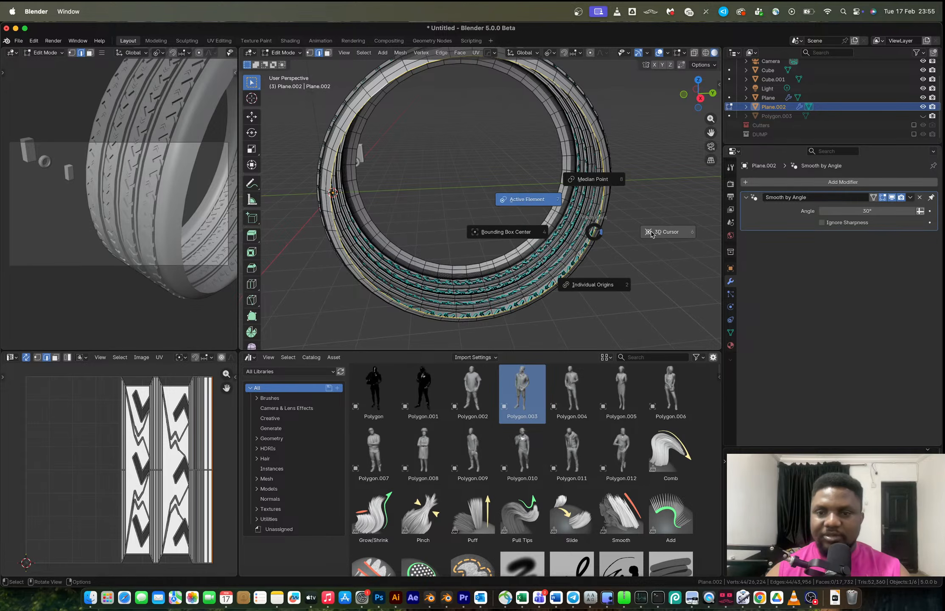
key(m)
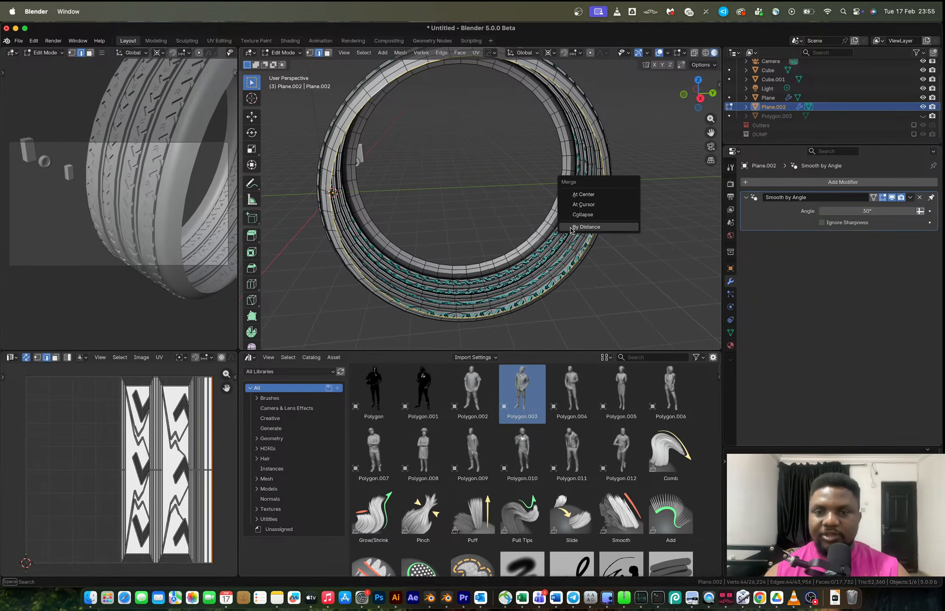
click(586, 227)
Scale the inner edge loop inward to about 0.66.
key(s)
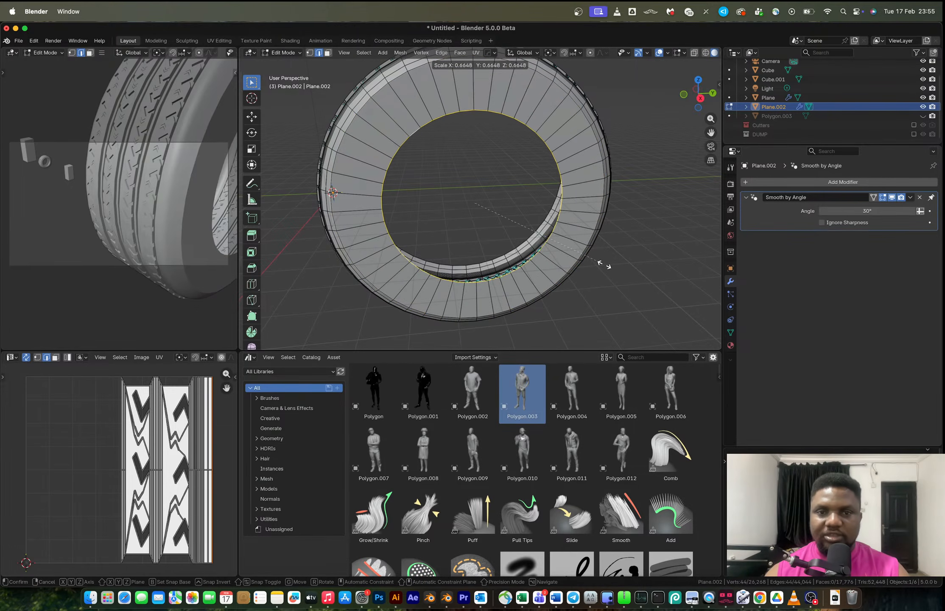
click(610, 268)
middle_drag(610, 268, 513, 188)
Move the inner loop along X and scale it to about 0.89.
key(g)
key(x)
click(530, 205)
key(s)
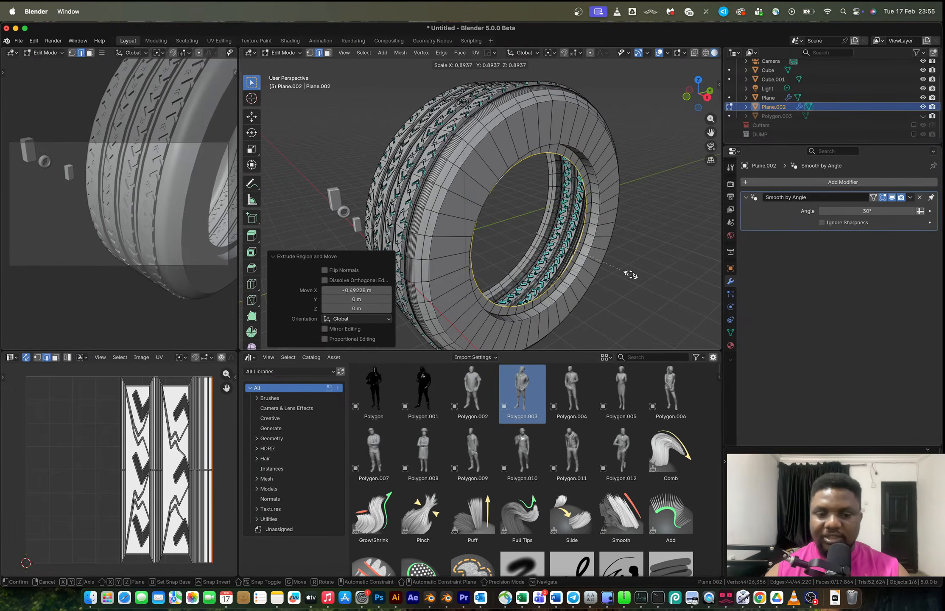
click(631, 274)
Extrude the inner loop about -2.43 m along X.
key(e)
key(x)
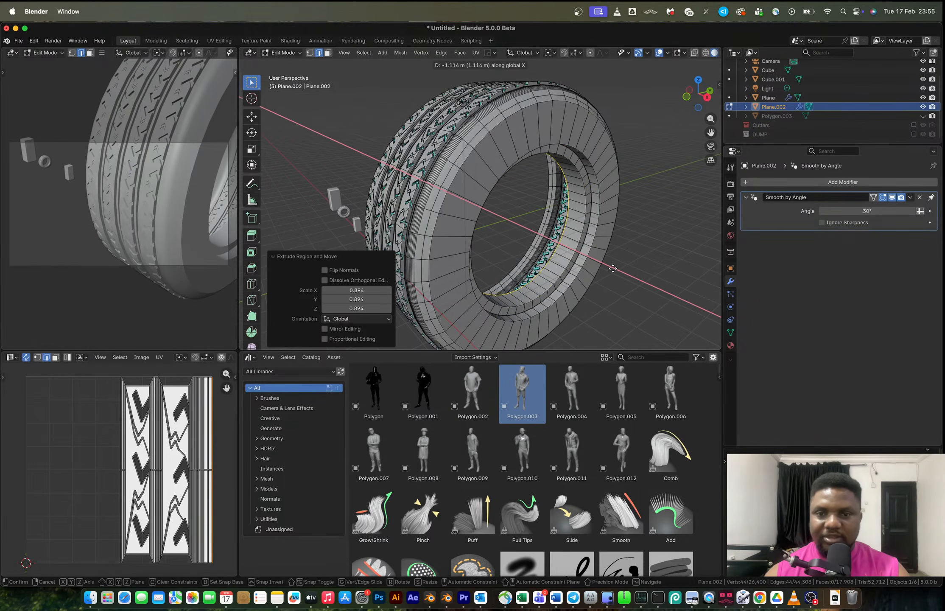
click(596, 264)
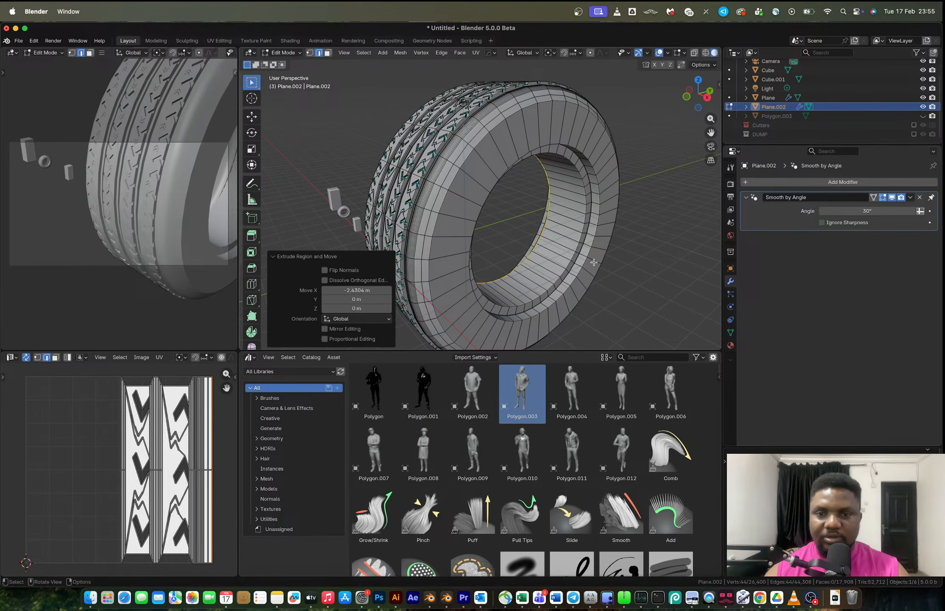
Add a mirror modifier across X to the tire in Object Mode.
key(Tab)
key(alt+x)
scroll(454, 277, down, 5)
click(475, 252)
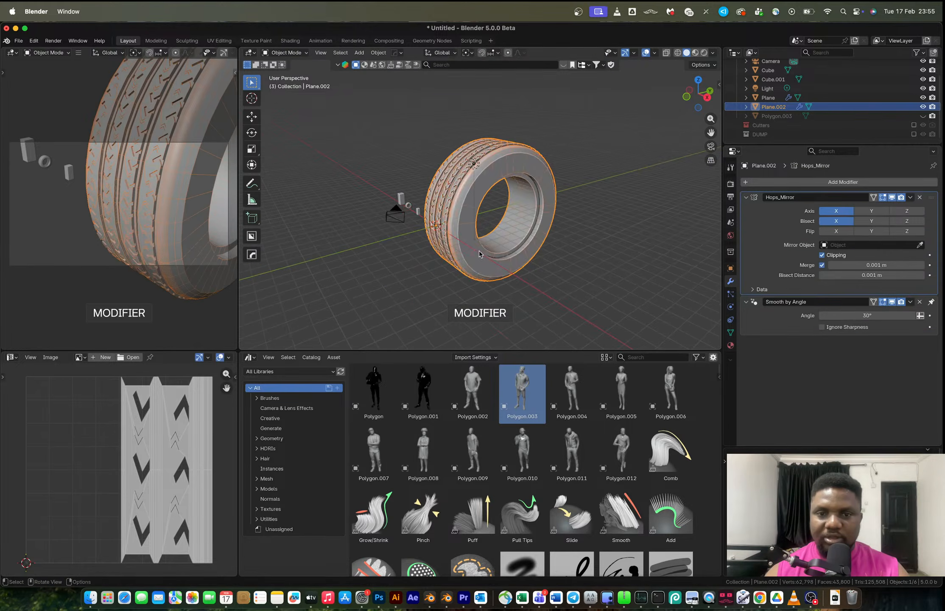
Insert a loop cut on the tire's inner band, sliding it to a factor of about 0.64.
scroll(501, 241, up, 6)
key(Tab)
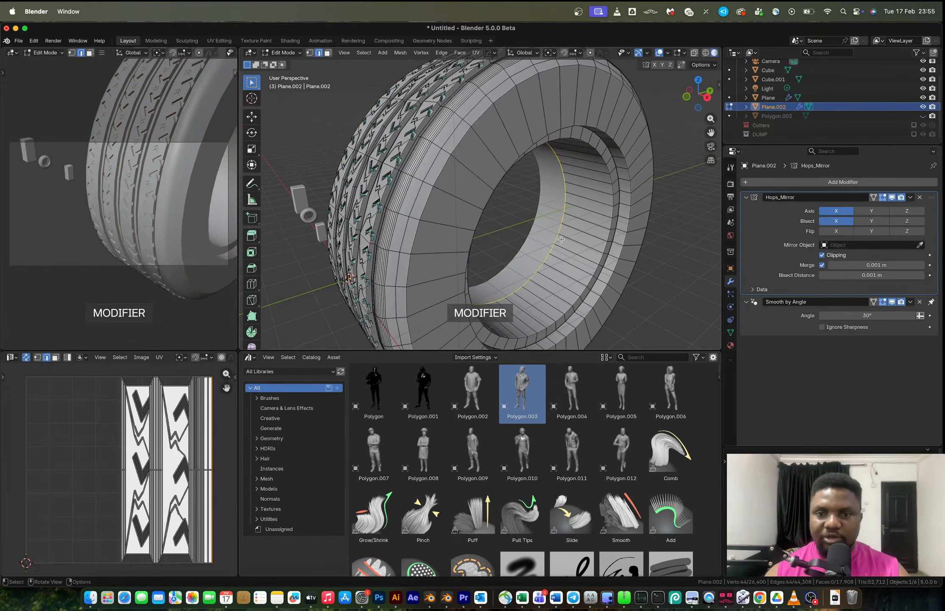
key(ctrl+r)
click(588, 254)
click(599, 262)
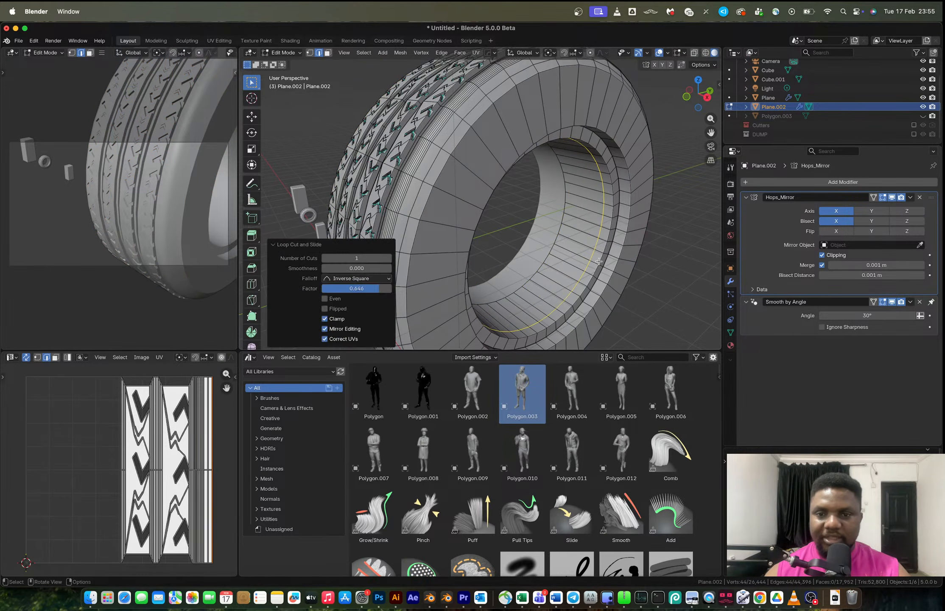
Extrude the inner band's face loop inward along its normals.
key(3)
alt+click(573, 253)
key(alt+e)
click(616, 284)
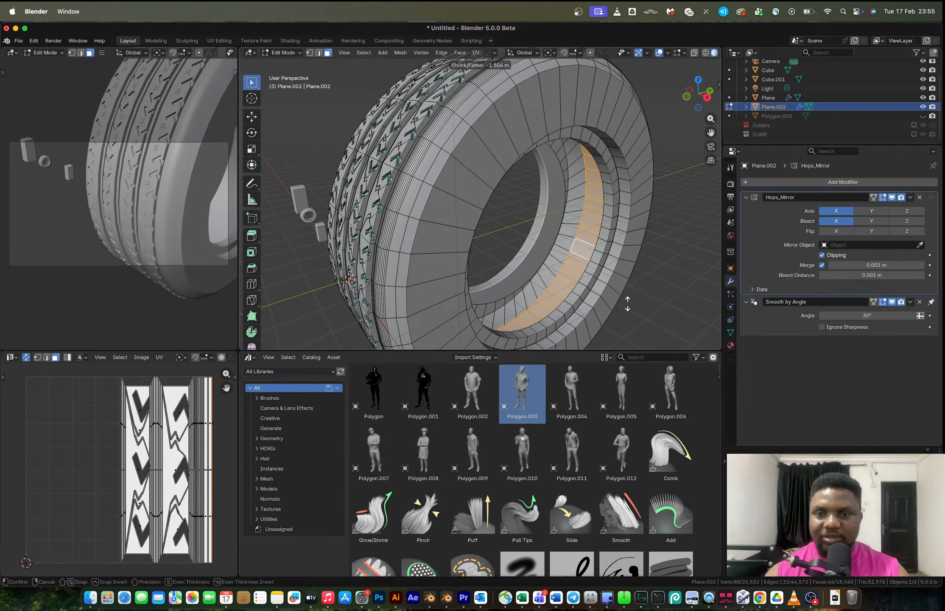
click(628, 305)
Shade the tire flat in Object Mode.
key(Tab)
middle_drag(593, 247, 486, 180)
scroll(580, 240, down, 5)
right_click(484, 179)
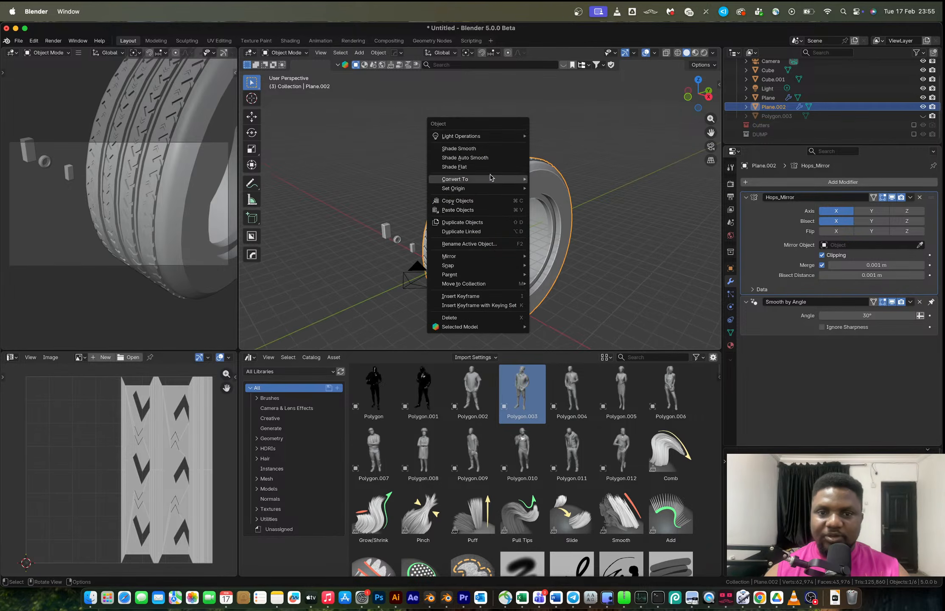
click(483, 162)
Dissolve two edge loops on the tire's sidewall in Edit Mode.
scroll(512, 191, up, 5)
key(Tab)
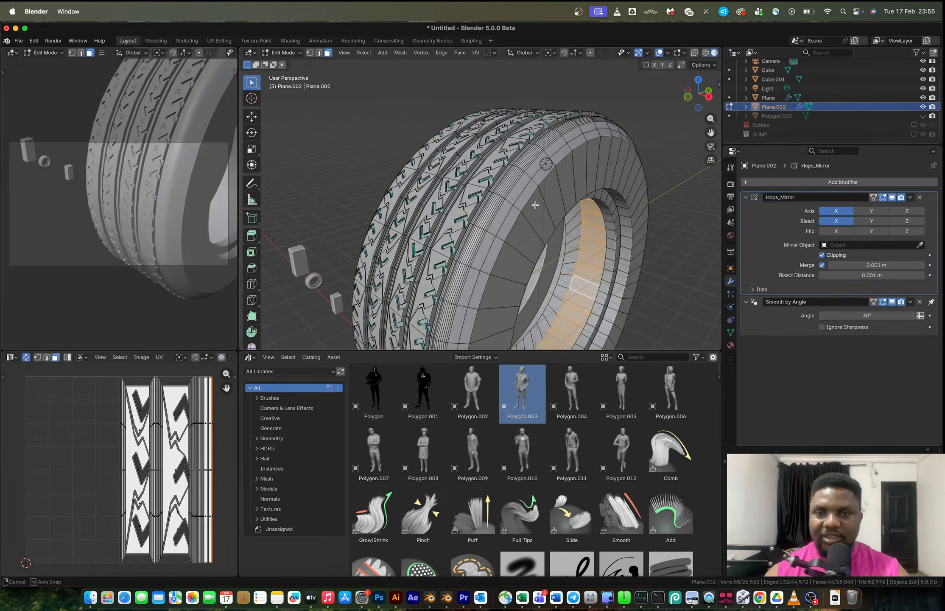
middle_drag(524, 202, 445, 198)
key(2)
alt+click(442, 197)
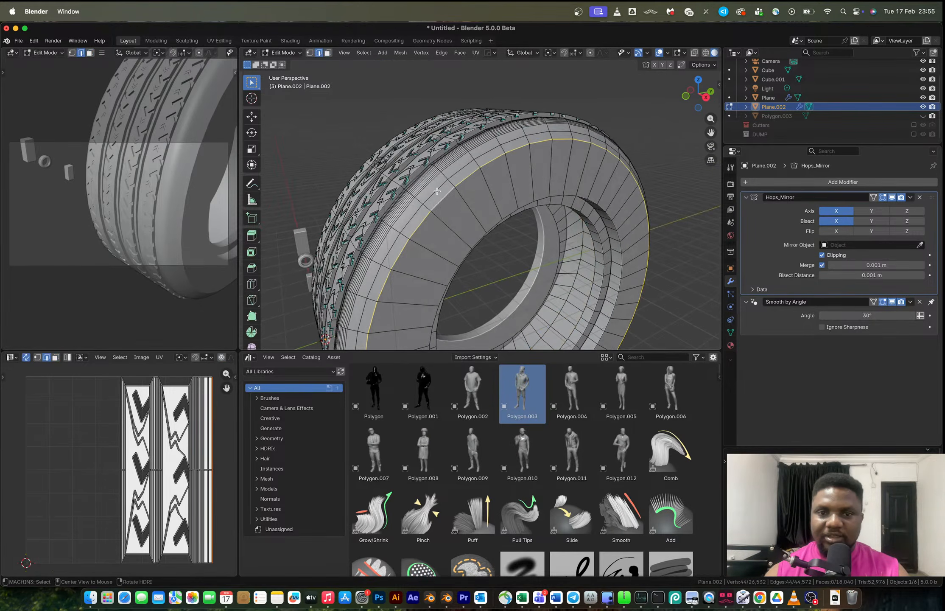
key(x)
click(453, 234)
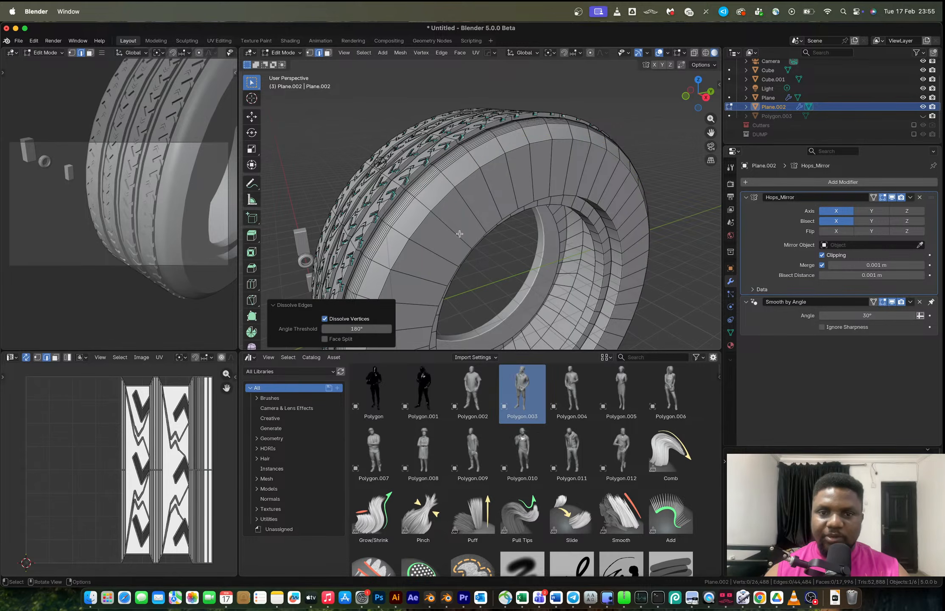
alt+click(450, 190)
key(x)
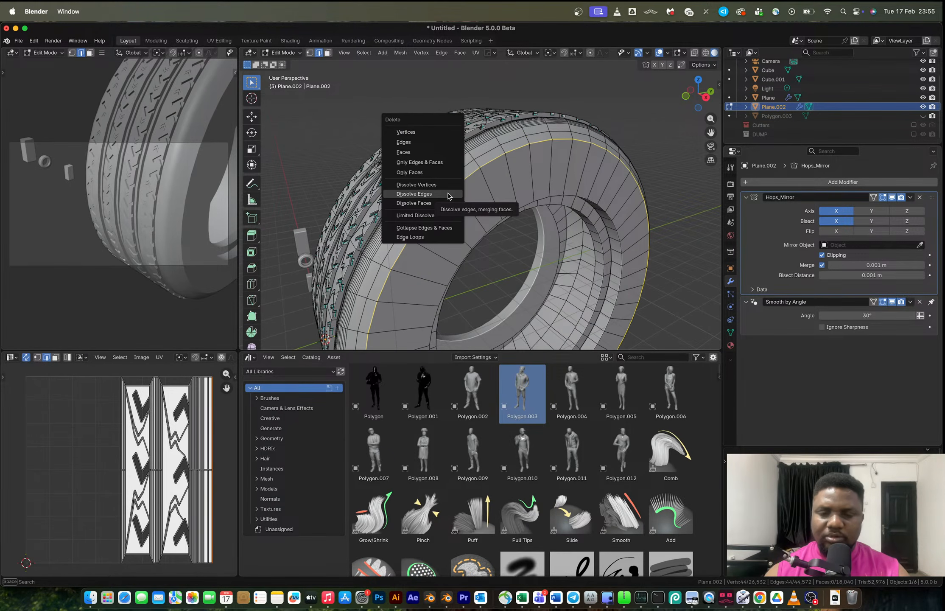
click(449, 194)
Insert a centered loop cut around the tire's sidewall.
key(ctrl+r)
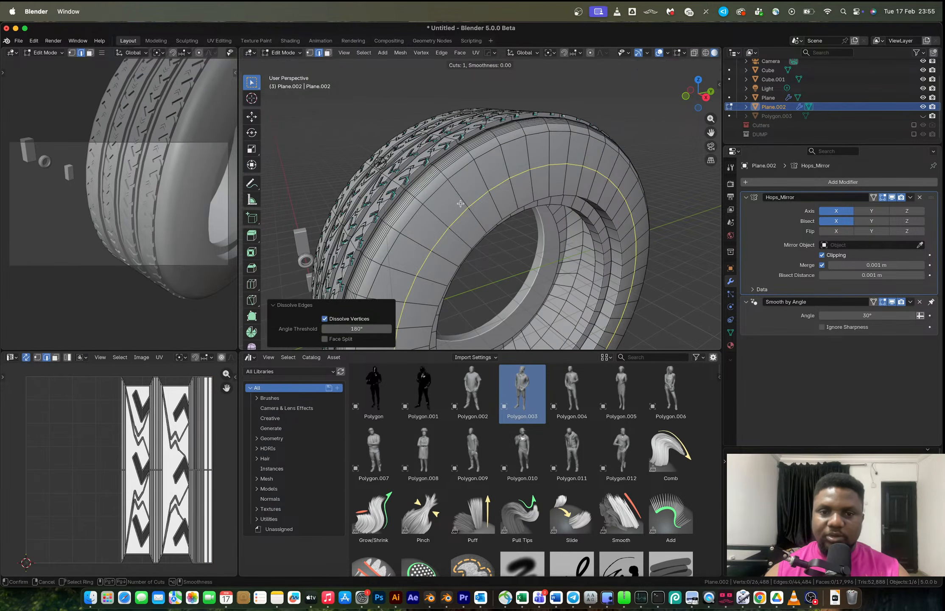
click(449, 194)
right_click(449, 195)
middle_drag(449, 194, 543, 196)
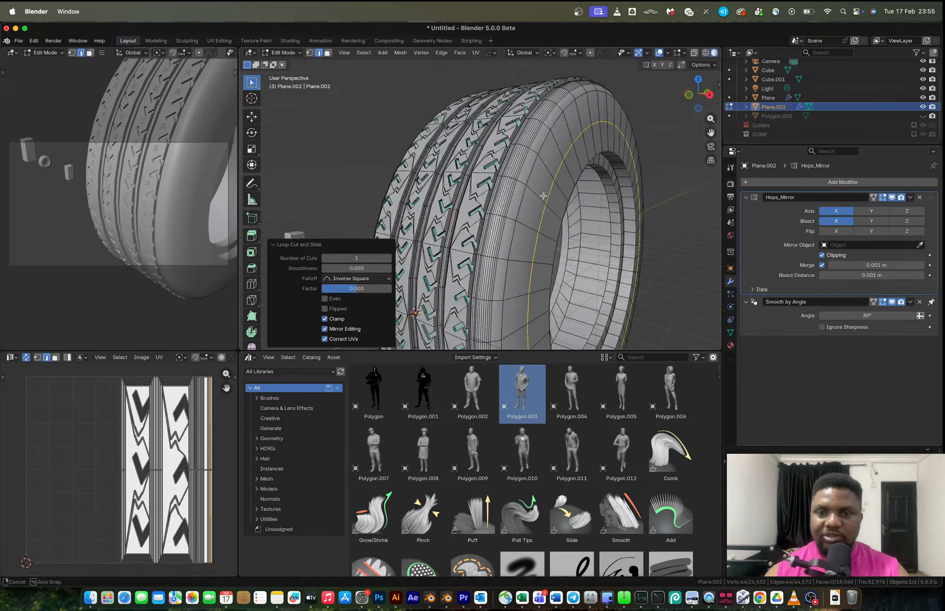
Move the new edge loop in front view and return to Object Mode.
click(690, 95)
scroll(603, 168, up, 1)
shift+middle_drag(617, 173, 543, 207)
key(g)
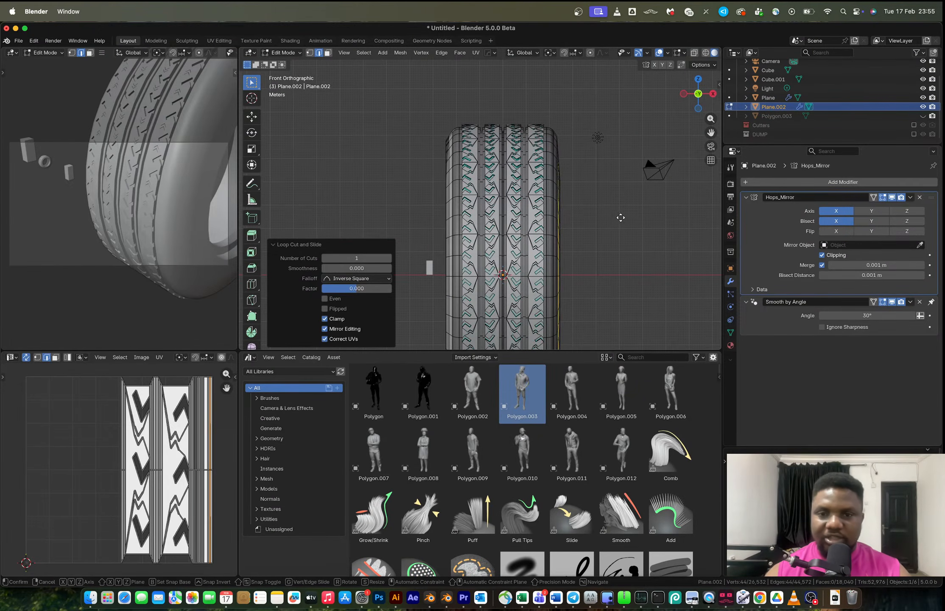
click(622, 216)
key(Tab)
middle_drag(623, 216, 512, 212)
scroll(467, 218, down, 4)
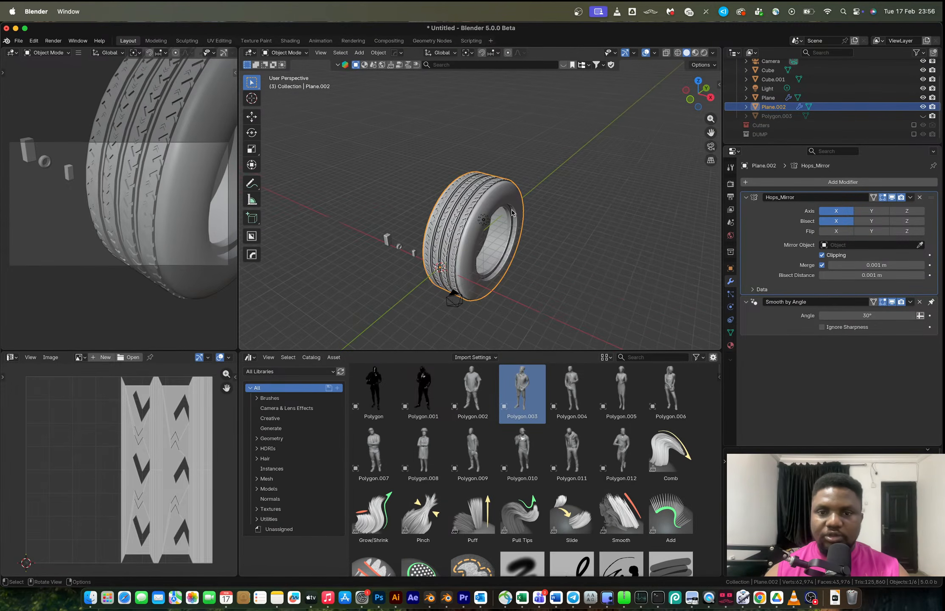
In right orthographic view, set the tire's origin and snap the tire to the 3D cursor.
click(710, 97)
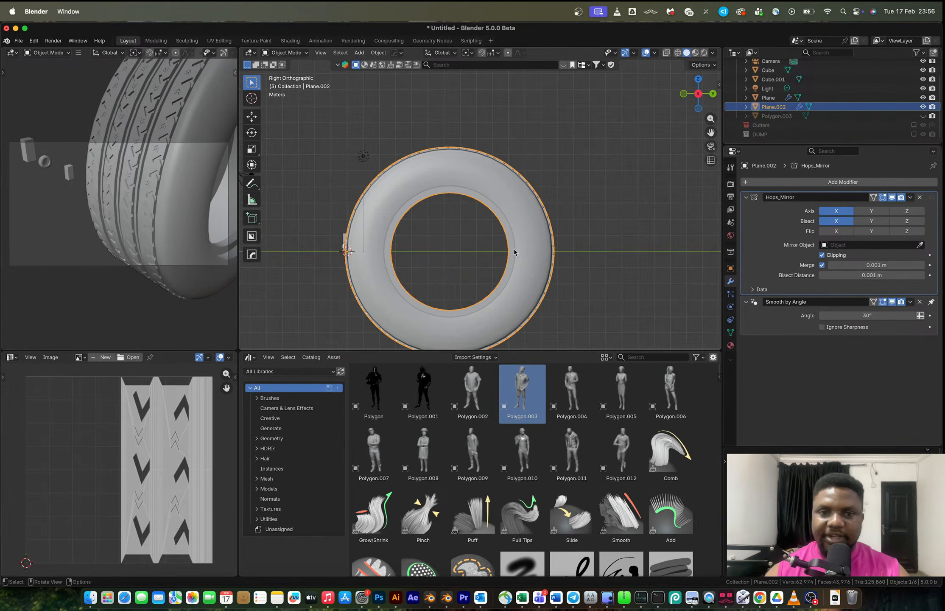
right_click(557, 282)
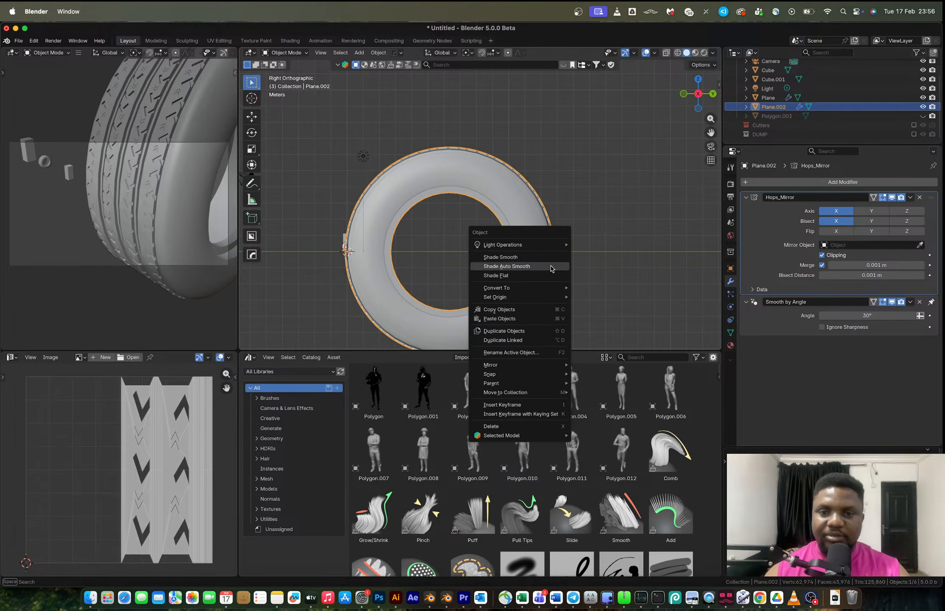
mouse_move(548, 298)
click(617, 307)
key(shift+s)
click(614, 258)
Scale the tire down to 0.04, frame it in view, and scale it up by about 1.09.
key(s)
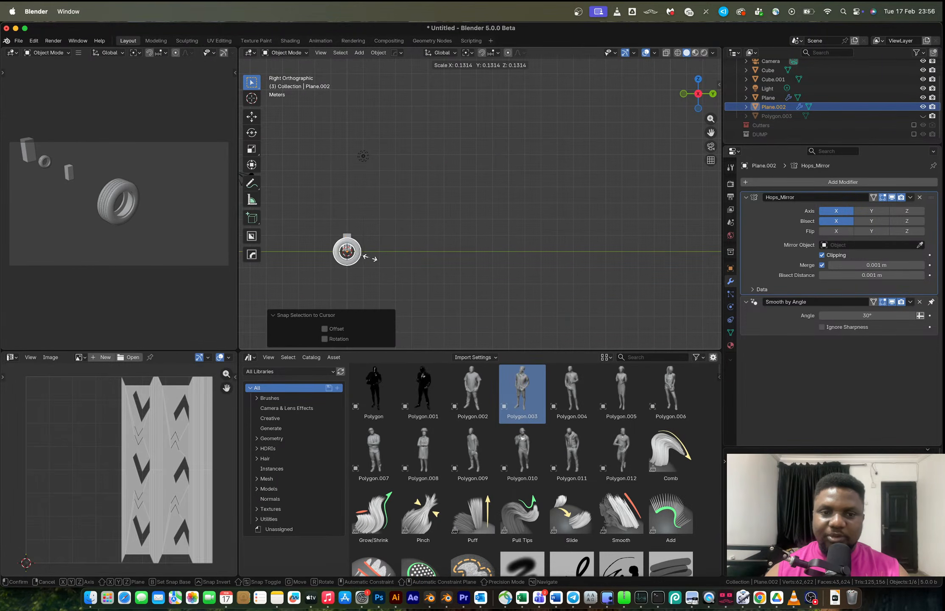
click(369, 254)
shift+middle_drag(369, 254, 483, 211)
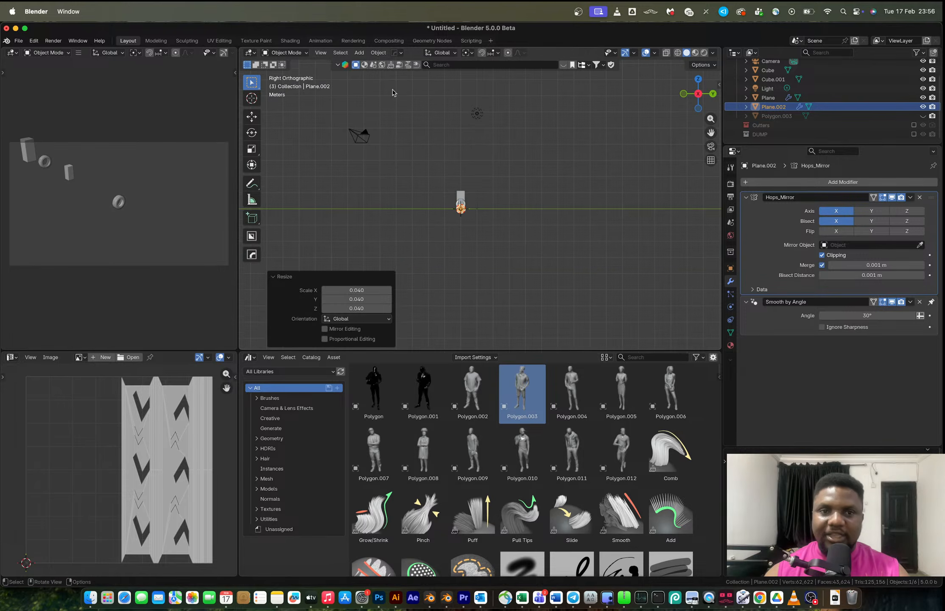
click(323, 54)
click(358, 112)
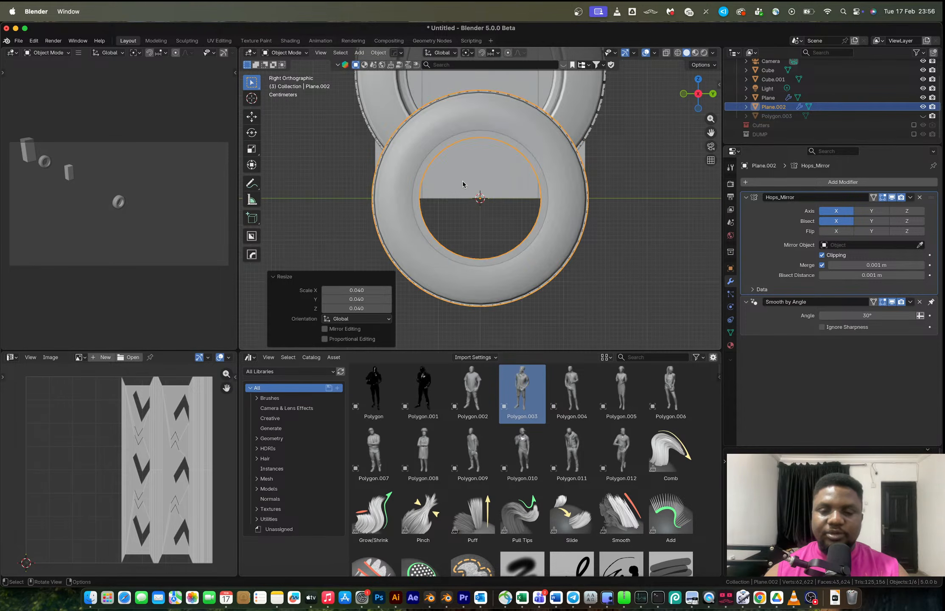
scroll(515, 201, up, 1)
key(s)
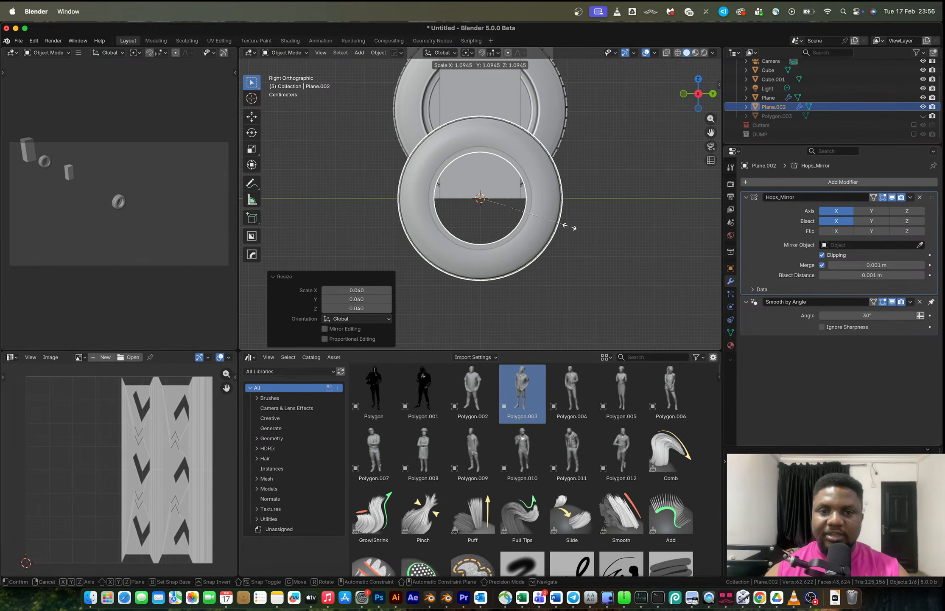
click(570, 226)
In Edit Mode, move all of the tire's geometry about 0.29 m up along Z and return to Object Mode.
key(Tab)
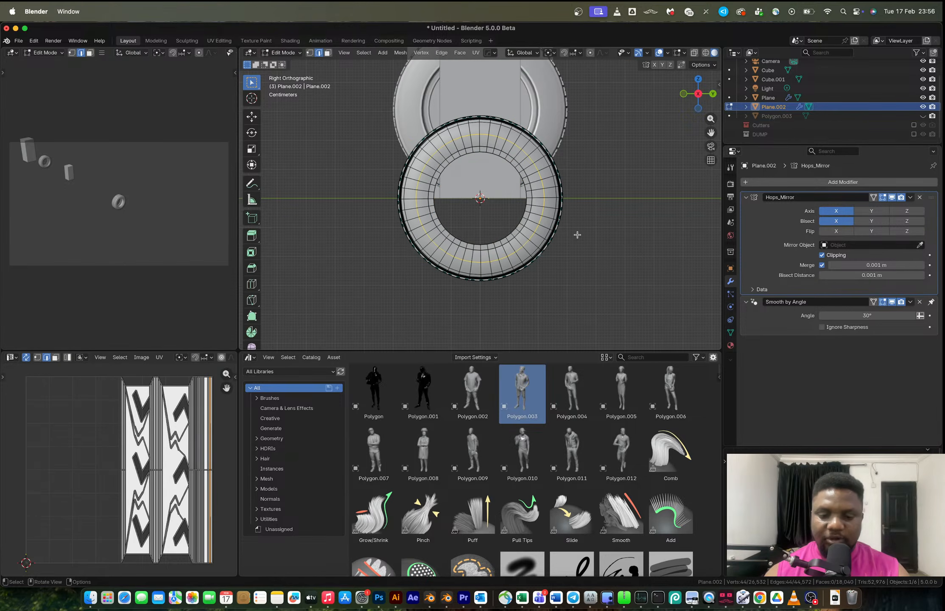
key(a)
key(g)
key(z)
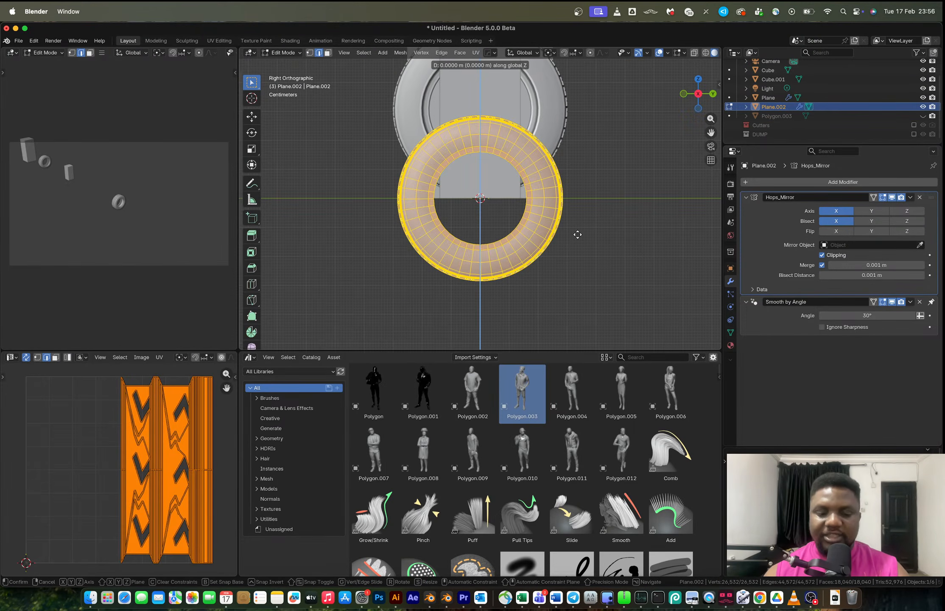
click(575, 152)
key(Tab)
Scale the tire by about 1.06 and move it about 4.7 m along negative X, out of the way.
shift+middle_drag(565, 176, 506, 204)
key(s)
click(566, 234)
scroll(506, 205, down, 3)
key(g)
key(x)
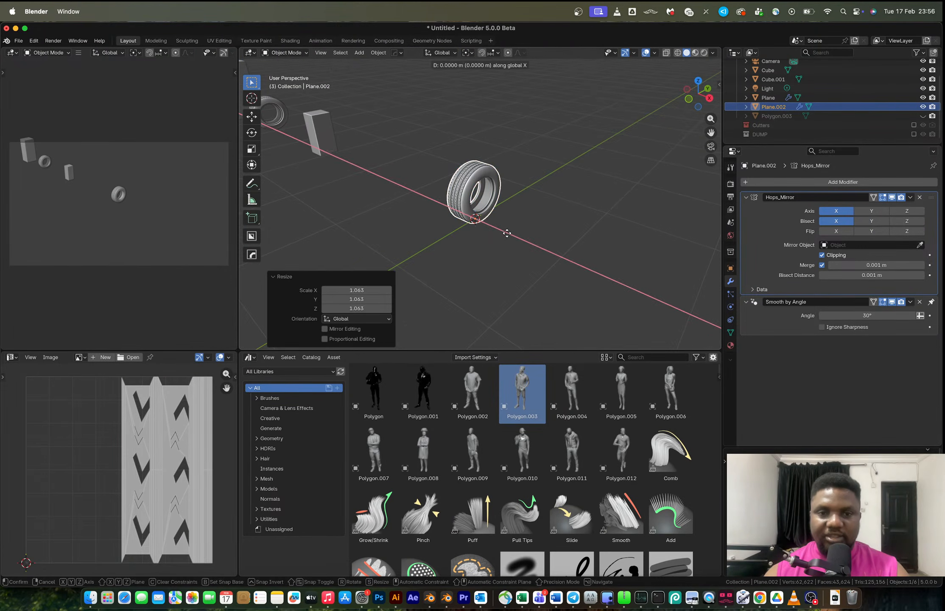
click(317, 189)
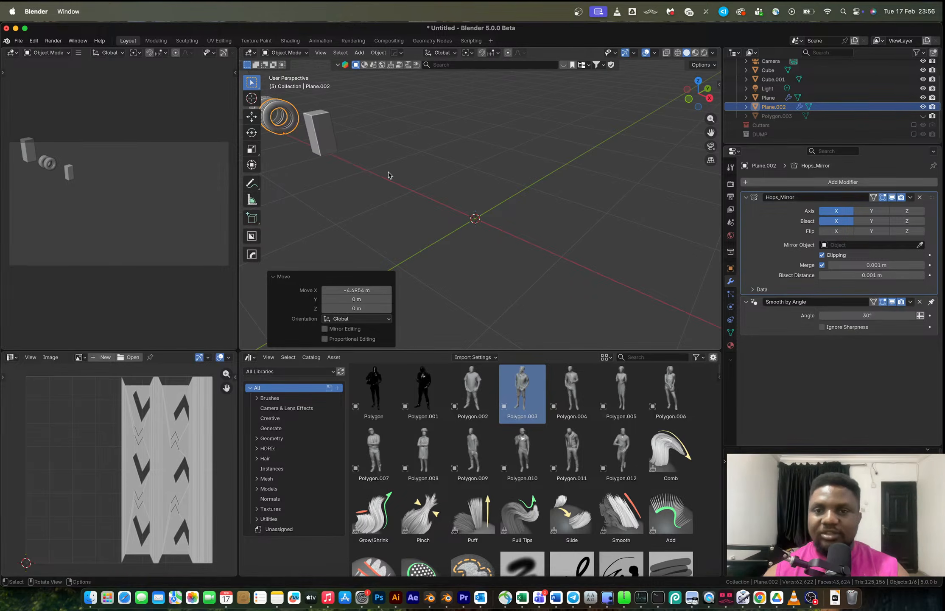
Switch to the browser and examine the tire tread reference photo on Unsplash.
key(super+Tab)
click(799, 31)
click(799, 31)
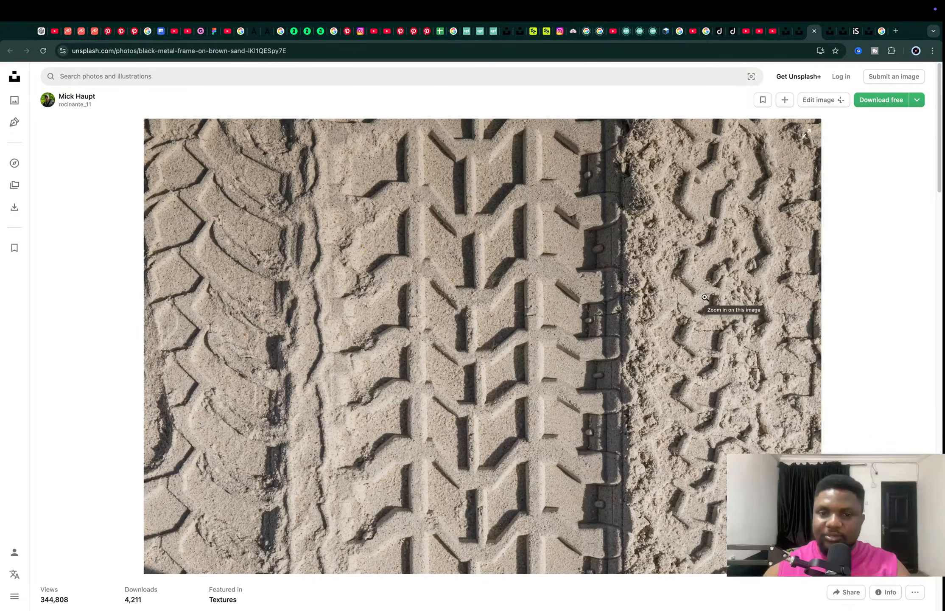
click(827, 33)
click(815, 36)
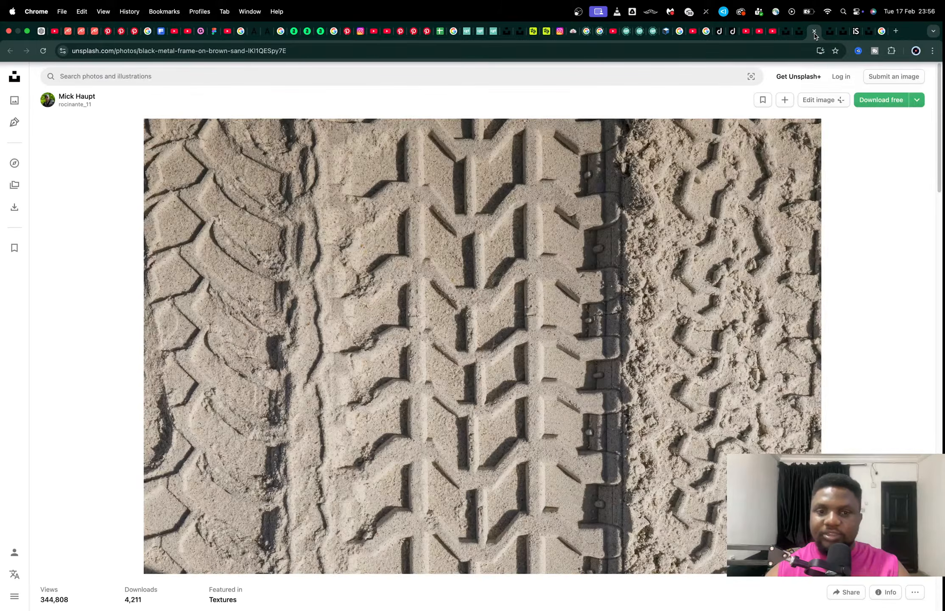
Return to Blender and add a new plane at the 3D cursor.
key(ctrl+Left)
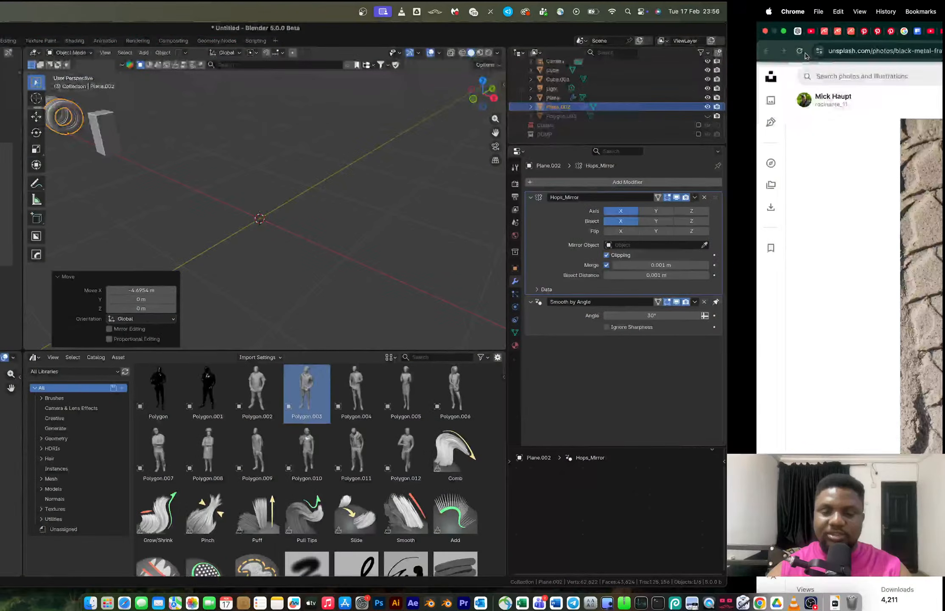
key(shift+a)
click(509, 236)
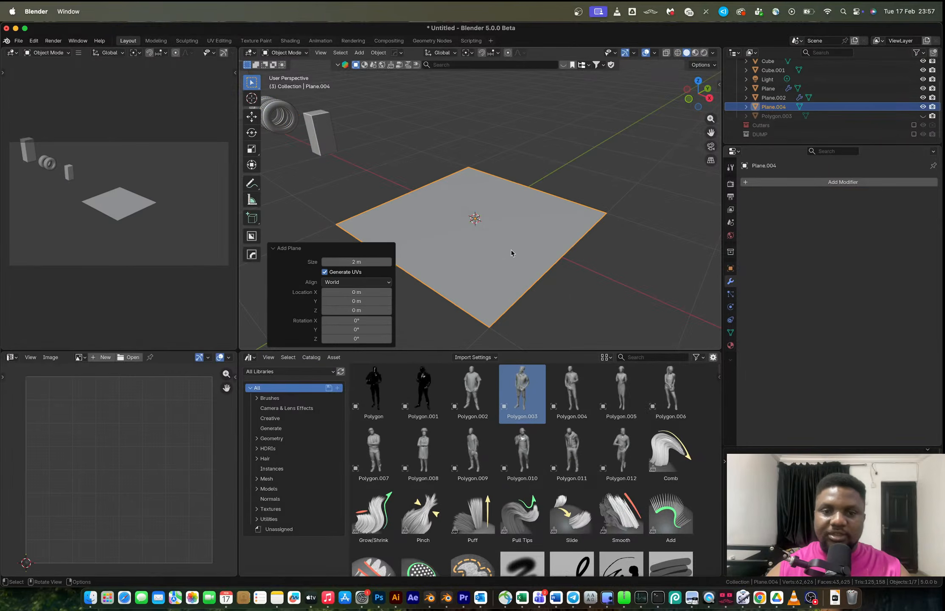
Scale the plane by 2 along X.
key(s)
key(x)
key(2)
key(Return)
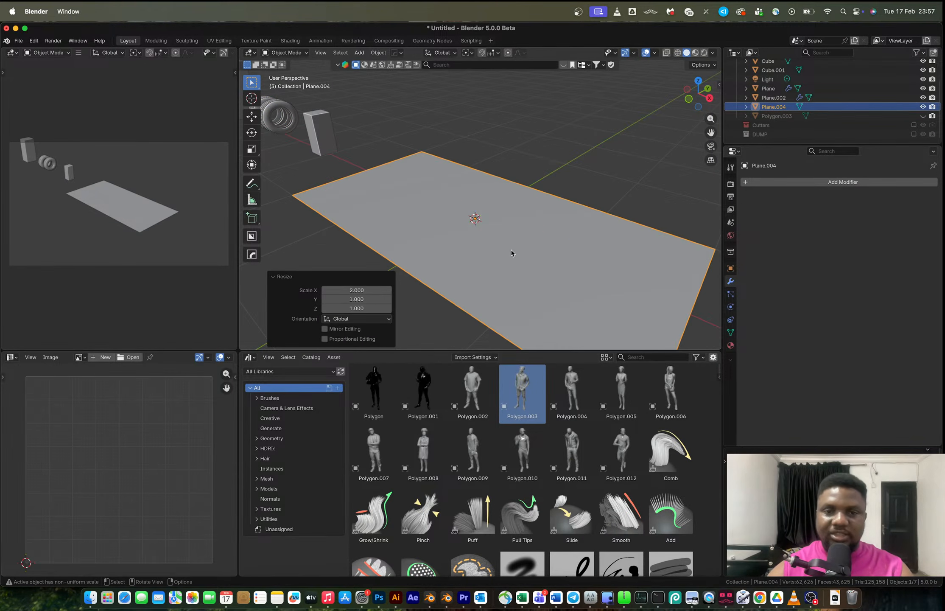
Glance at the reference photo, then add two loop cuts across the plane's length.
key(ctrl+Right)
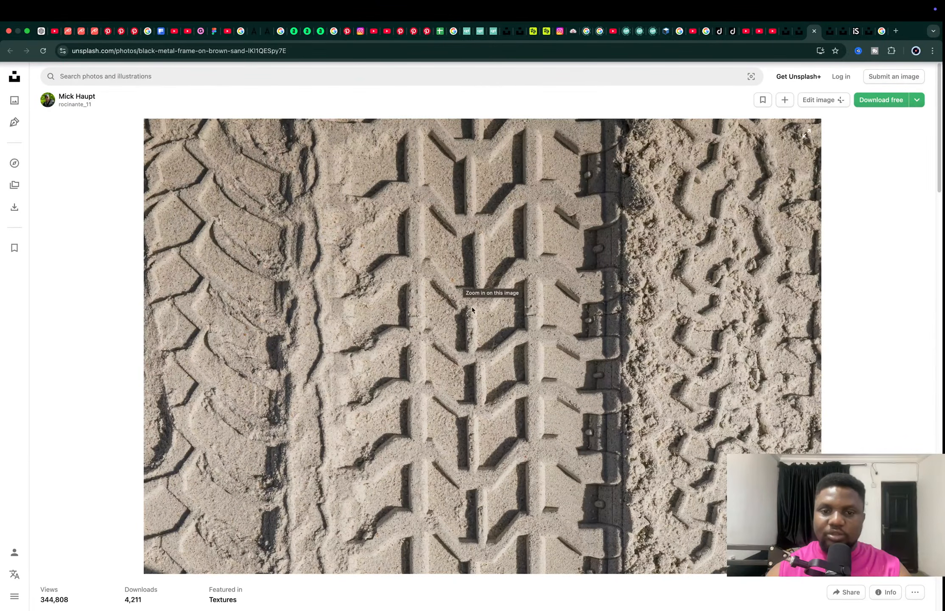
key(ctrl+Left)
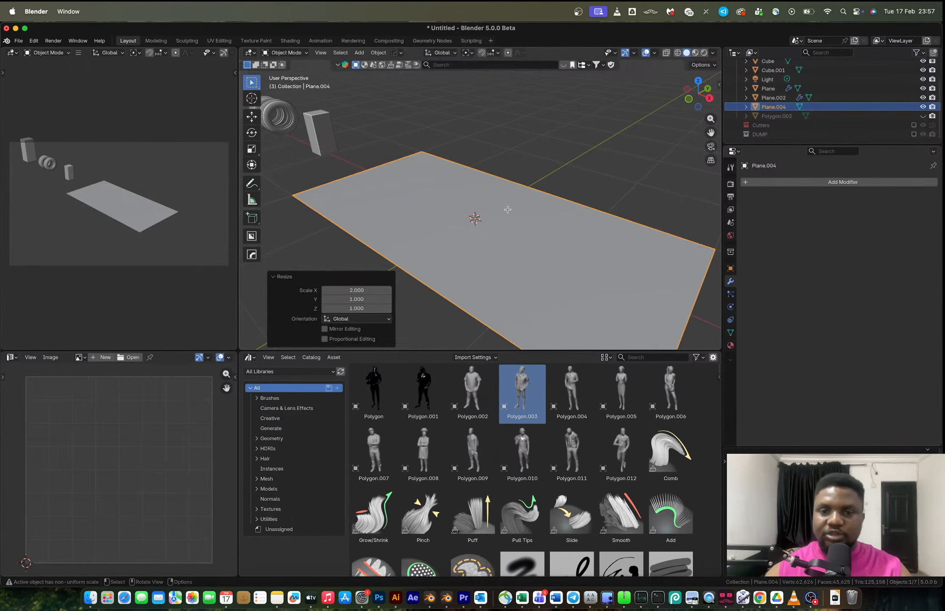
key(ctrl+r)
double_click(525, 186)
key(ctrl+r)
double_click(589, 202)
key(Tab)
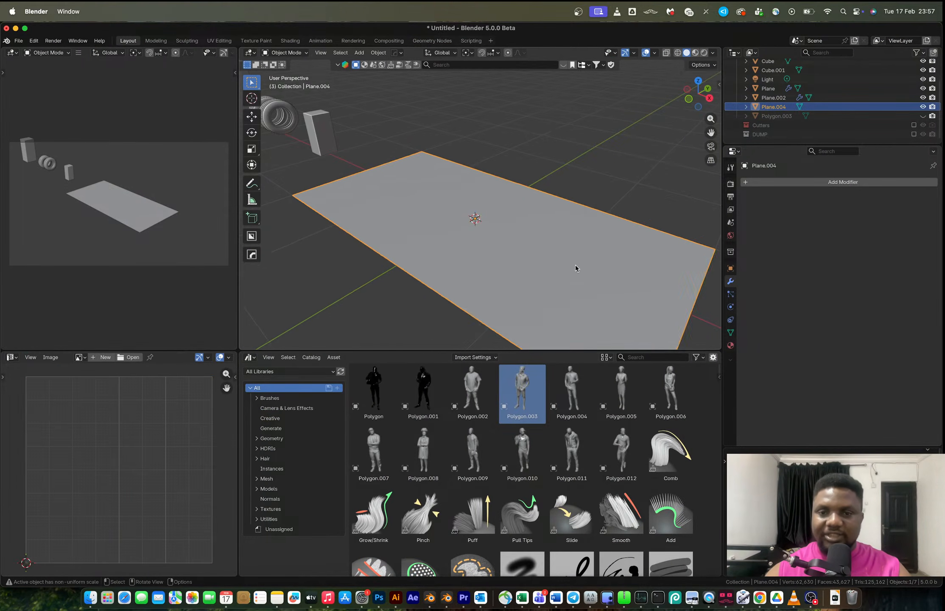
Scale the plane along X to about 0.68 of its length.
scroll(575, 272, down, 2)
key(ctrl+Right)
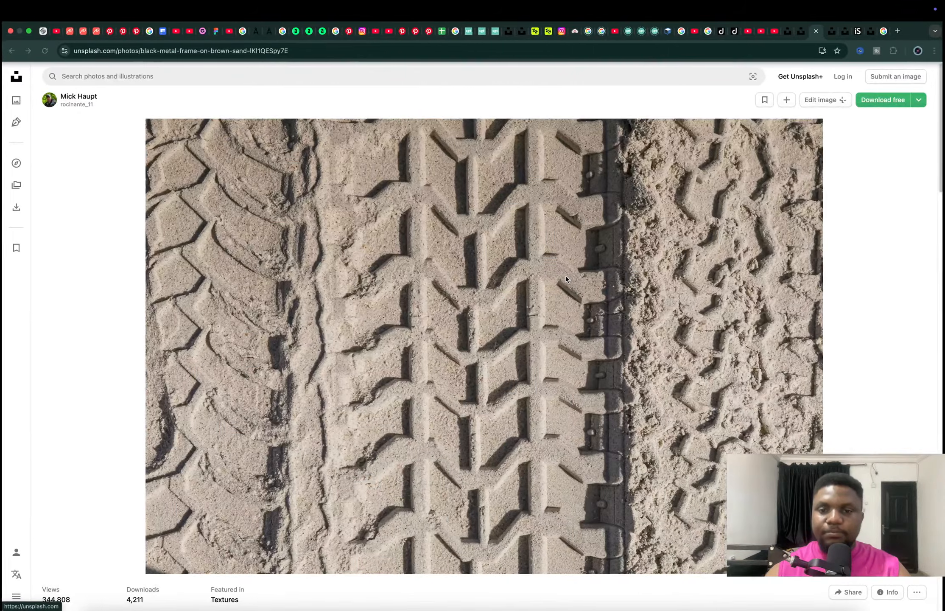
key(ctrl+Left)
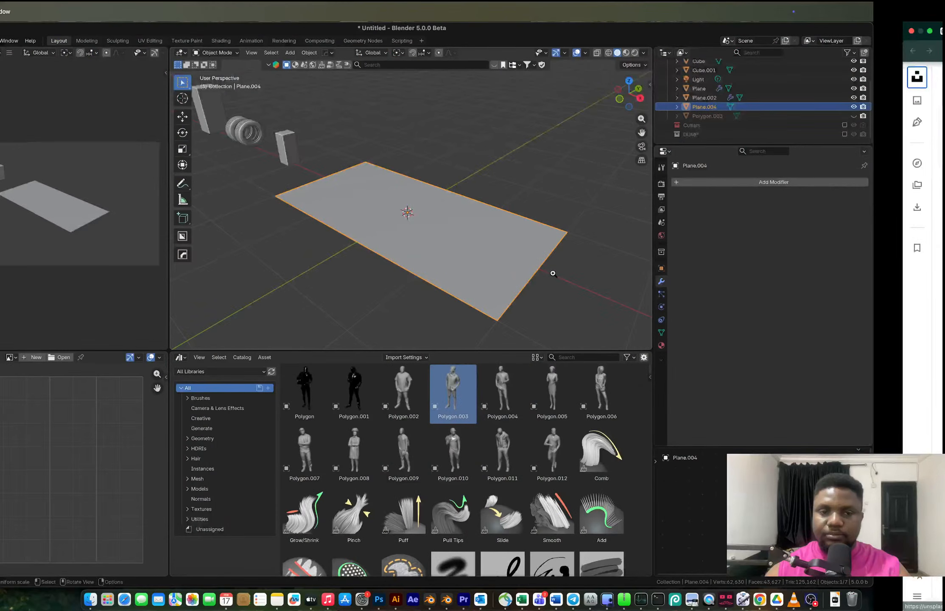
key(s)
key(x)
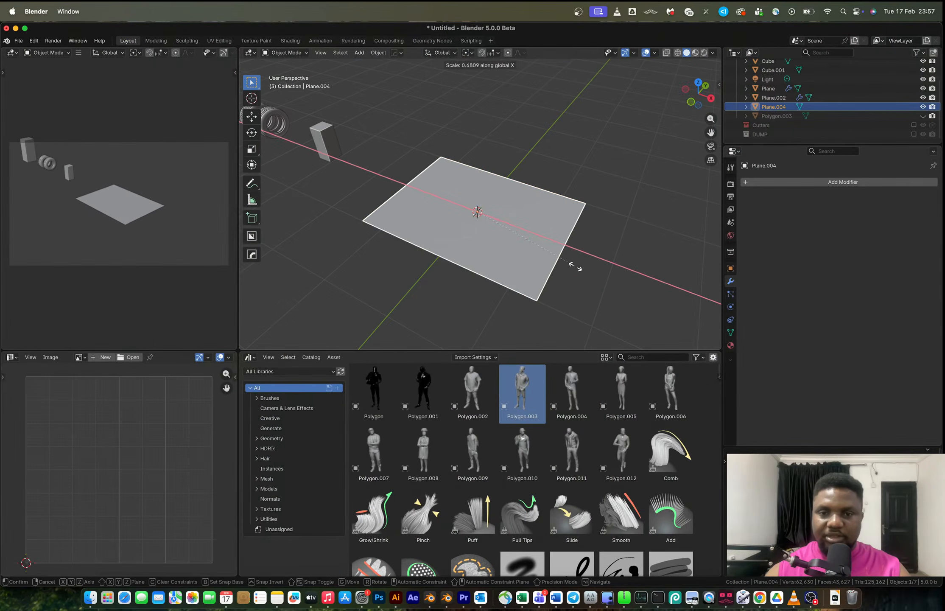
click(574, 269)
Insert two loop cuts across the plane's width.
key(ctrl+Right)
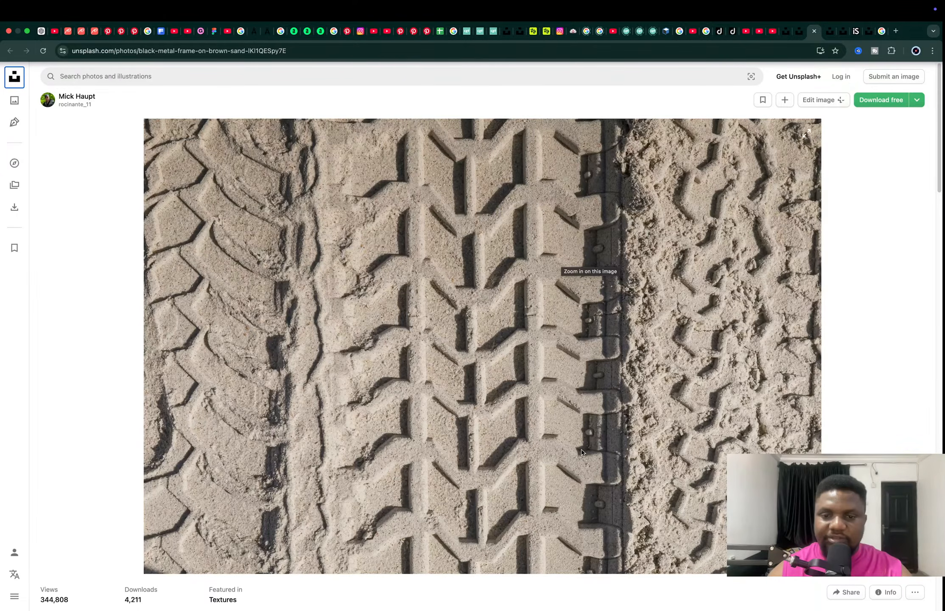
key(ctrl+Left)
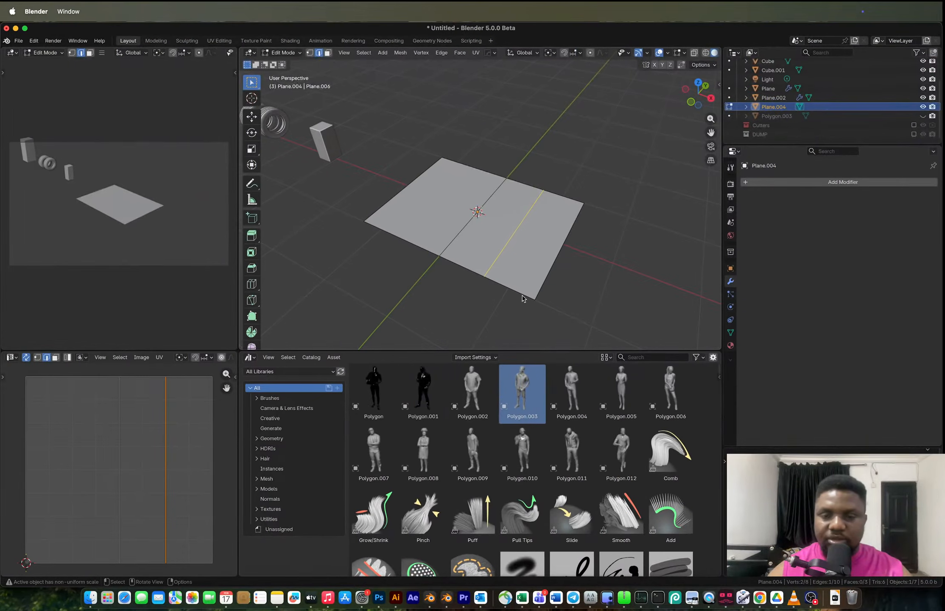
middle_drag(535, 250, 564, 258)
key(ctrl+r)
scroll(485, 273, up, 1)
click(484, 273)
right_click(484, 273)
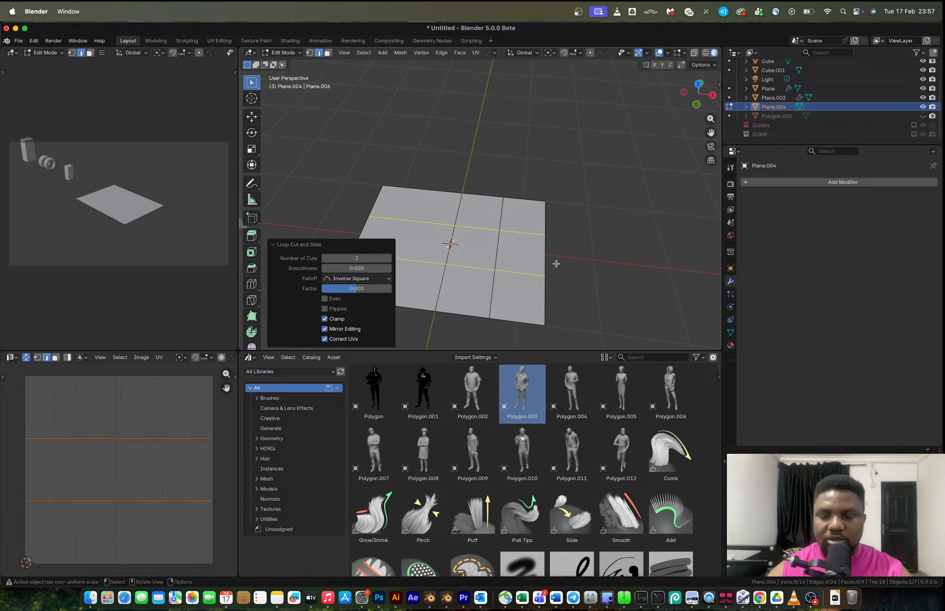
In top view, select the right vertical edge loop and move it 0.5 m along Y to form a chevron.
key(ctrl+Right)
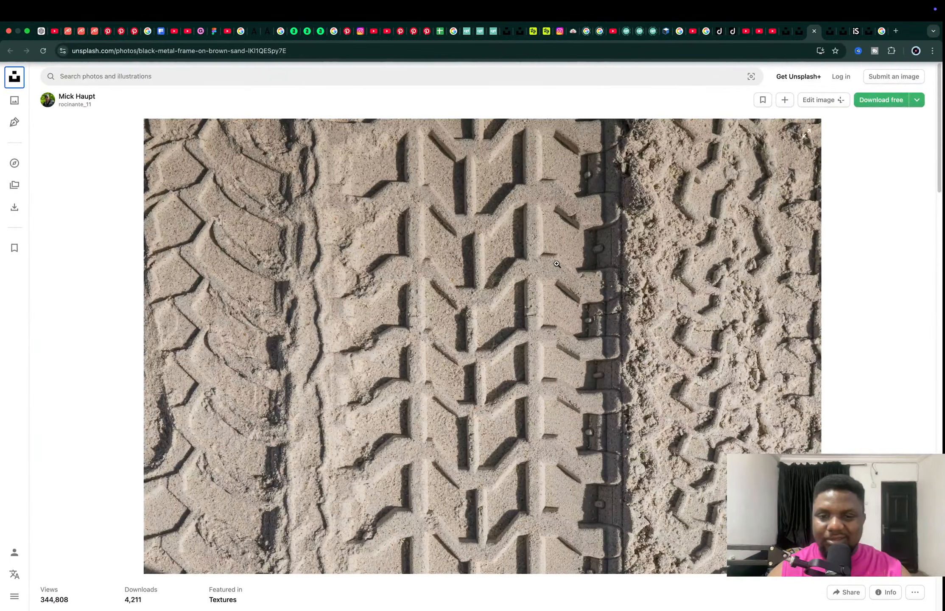
key(ctrl+Left)
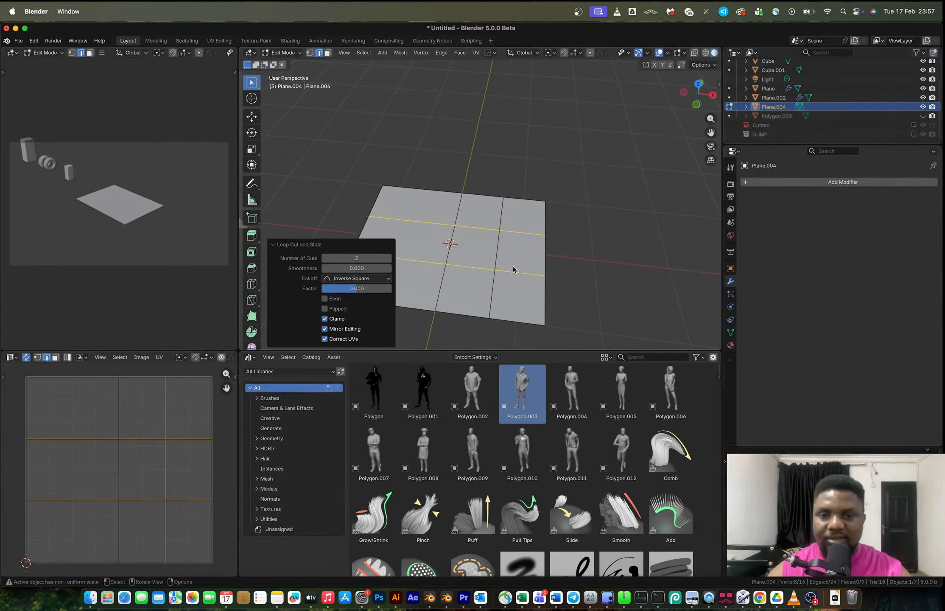
middle_drag(507, 262, 614, 194)
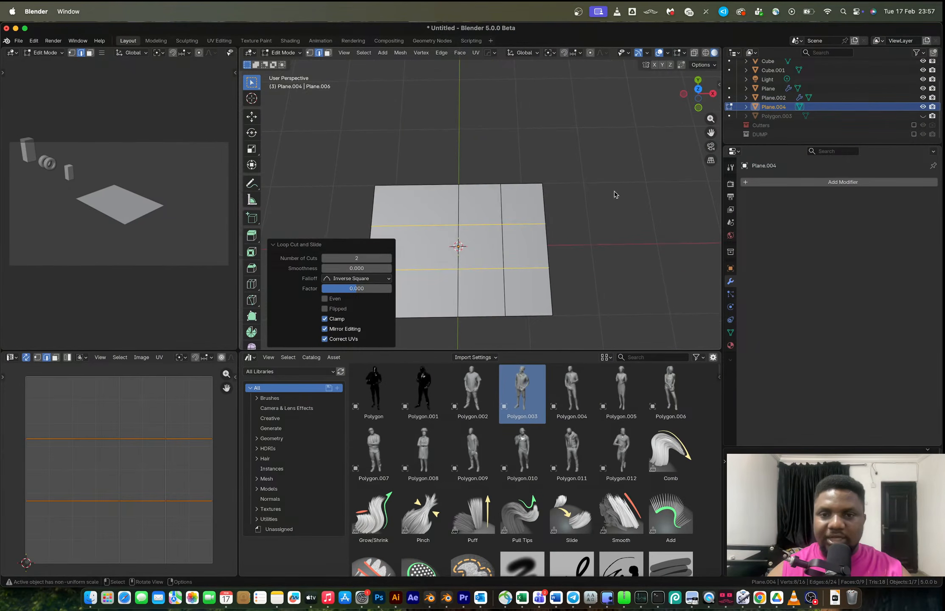
click(698, 92)
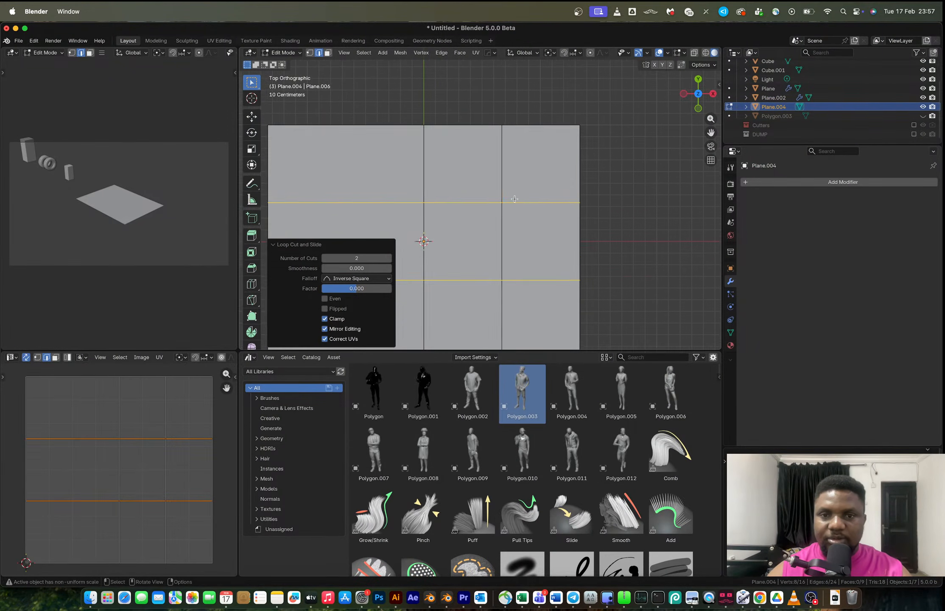
key(1)
scroll(505, 179, down, 3)
alt+click(501, 297)
scroll(503, 303, up, 2)
key(g)
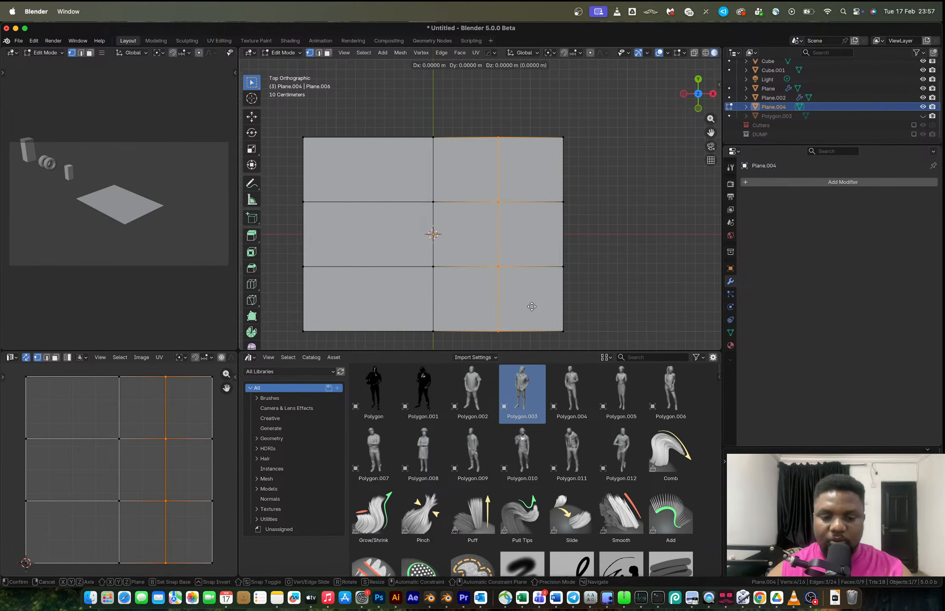
key(y)
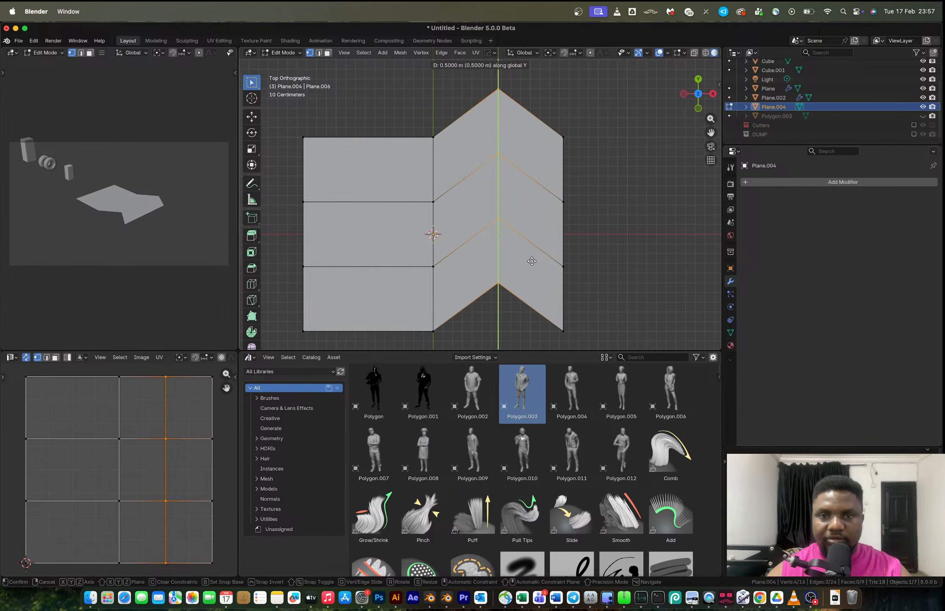
click(532, 261)
Switch to face selection and select the six faces forming the chevron's right half.
key(Tab)
middle_drag(535, 258, 475, 258)
key(Tab)
key(3)
click(516, 288)
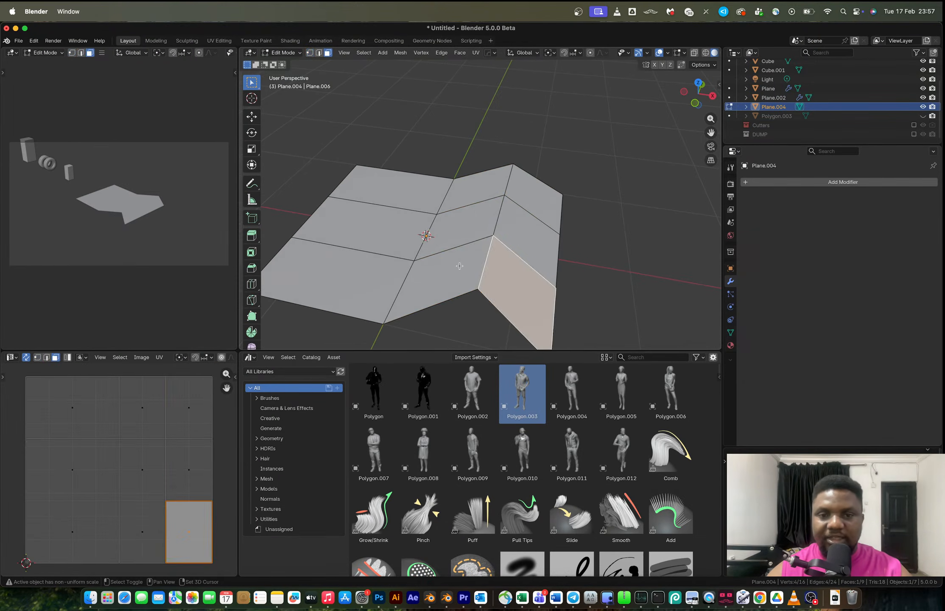
shift+click(460, 266)
shift+click(464, 227)
shift+click(481, 191)
shift+click(528, 239)
shift+click(533, 196)
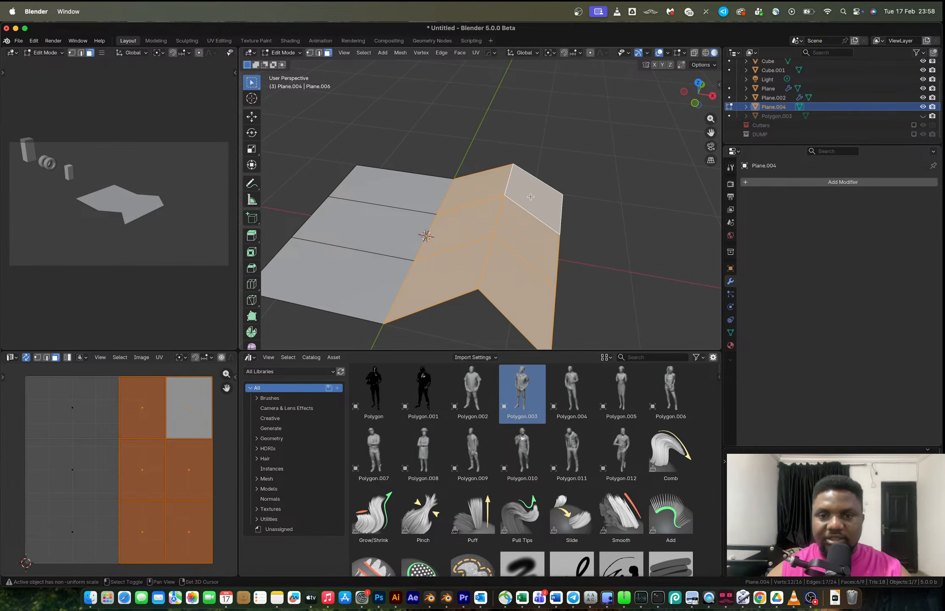
Compare the chevron shape against the tread reference photo in the browser.
key(ctrl+Right)
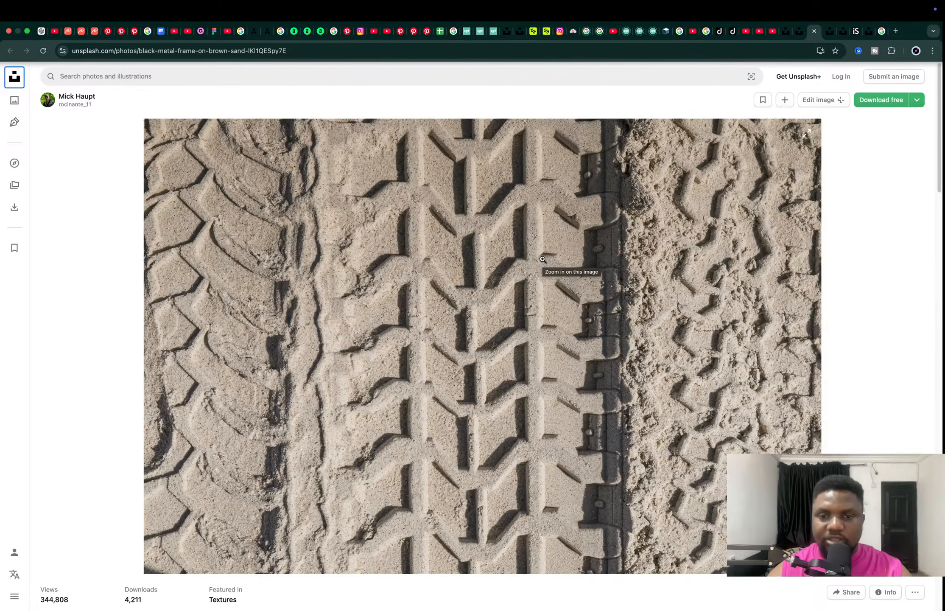
key(ctrl+Left)
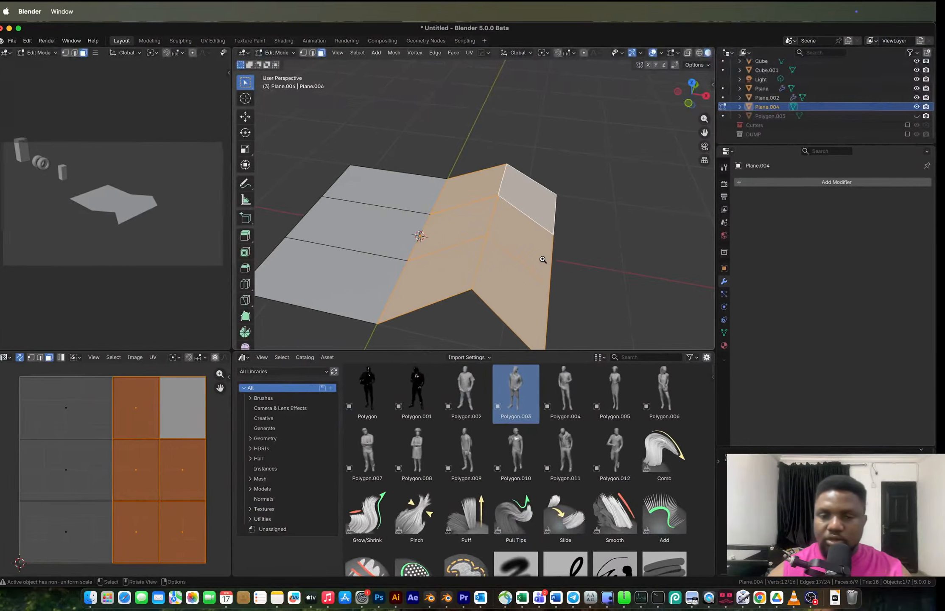
key(ctrl+Right)
key(ctrl+Left)
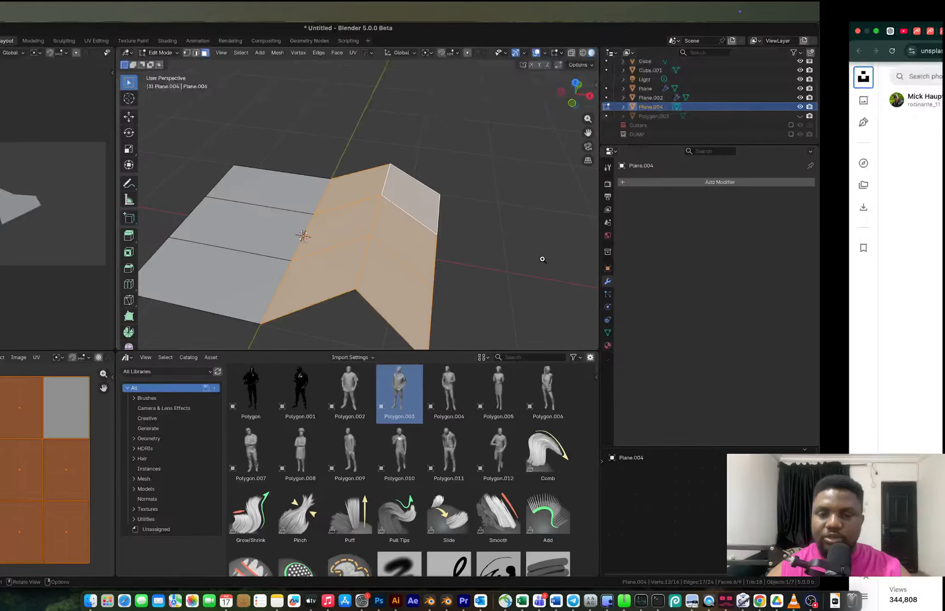
Apply the plane's scale.
key(Tab)
key(ctrl+a)
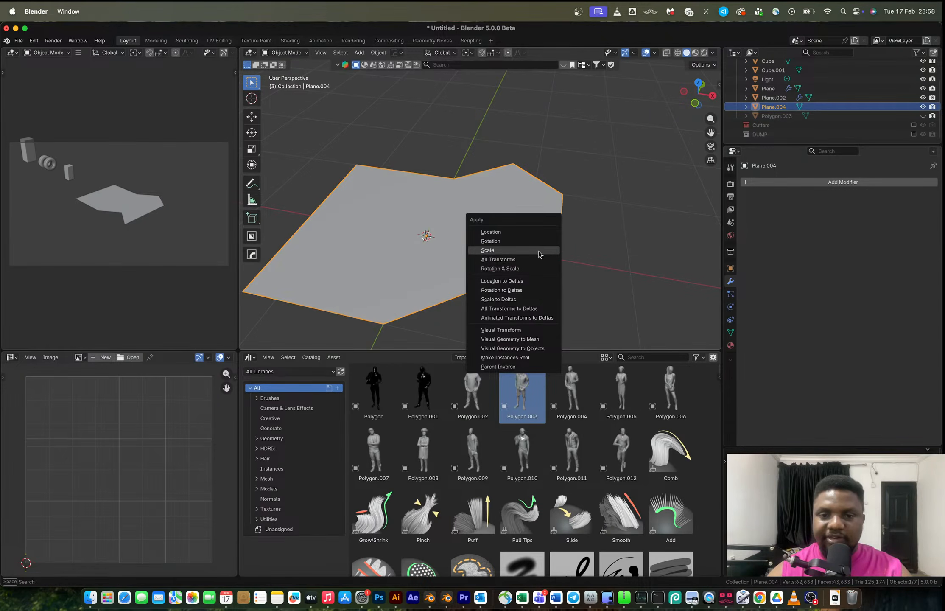
click(539, 251)
key(Tab)
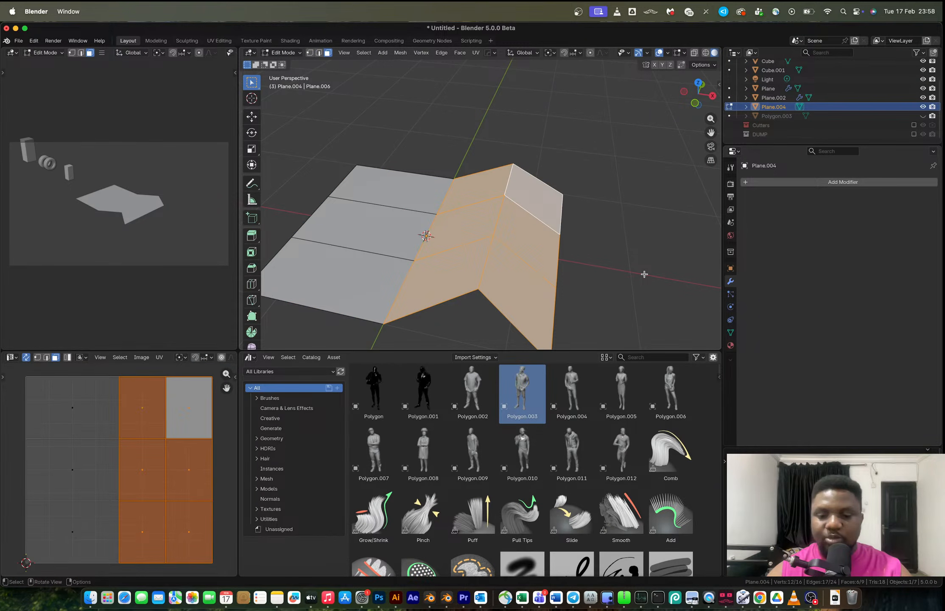
Inset the selected chevron faces individually by about 0.057 m and extrude them along their normals.
scroll(644, 274, up, 2)
key(i)
key(i)
click(544, 266)
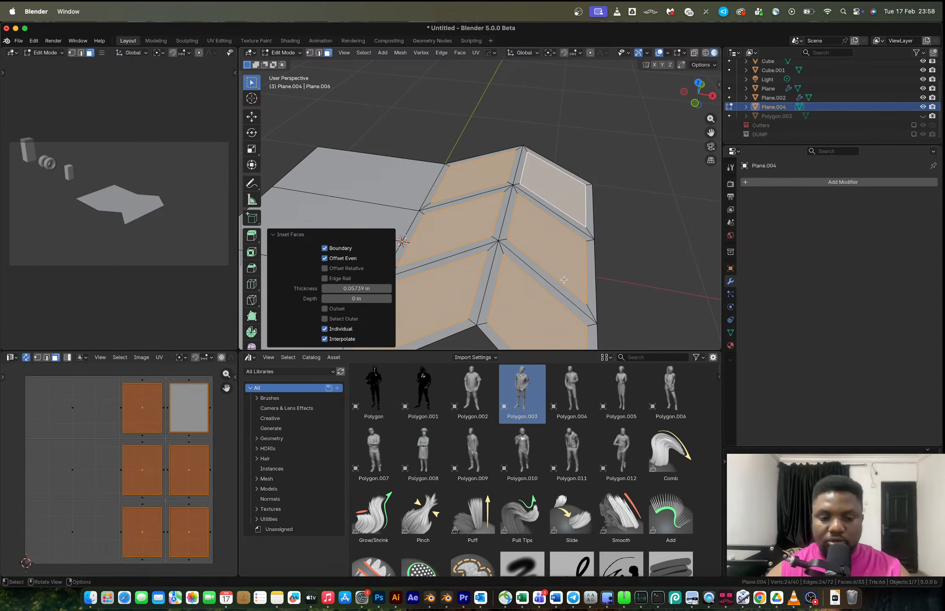
key(e)
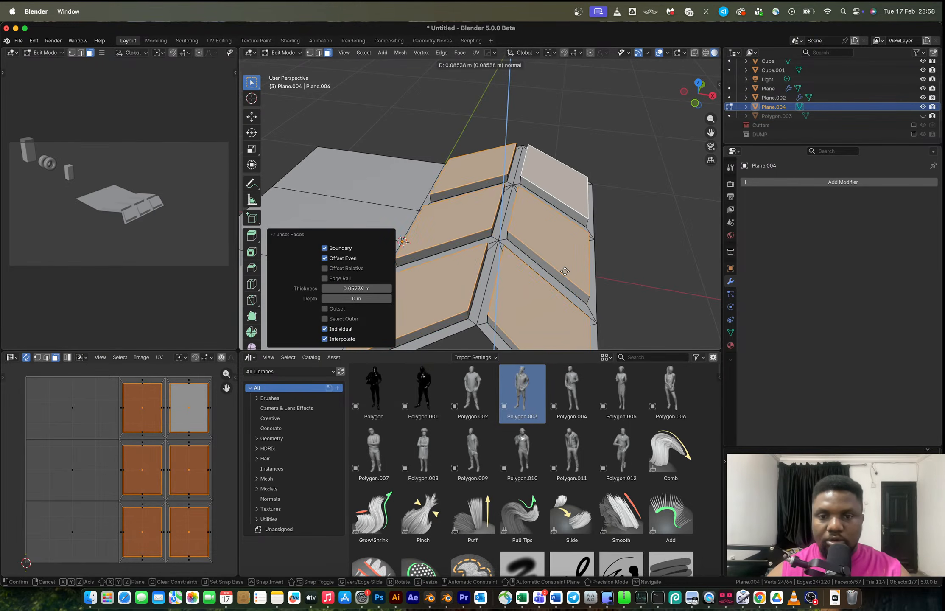
click(565, 272)
key(Tab)
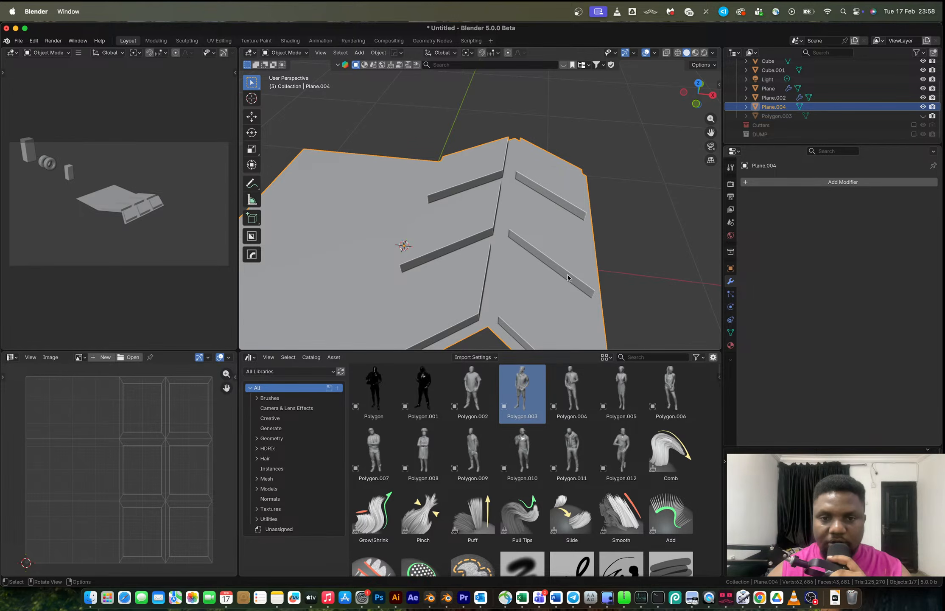
Insert a vertical loop cut near the tread's right edge and bevel it with offset 0.230 m and one segment.
key(Tab)
key(ctrl+r)
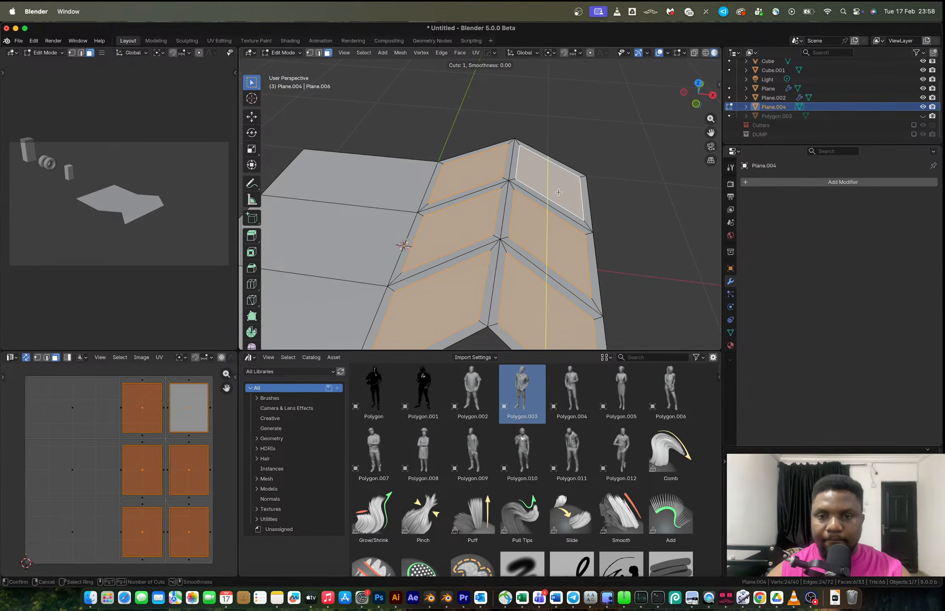
click(558, 192)
right_click(558, 192)
key(ctrl+b)
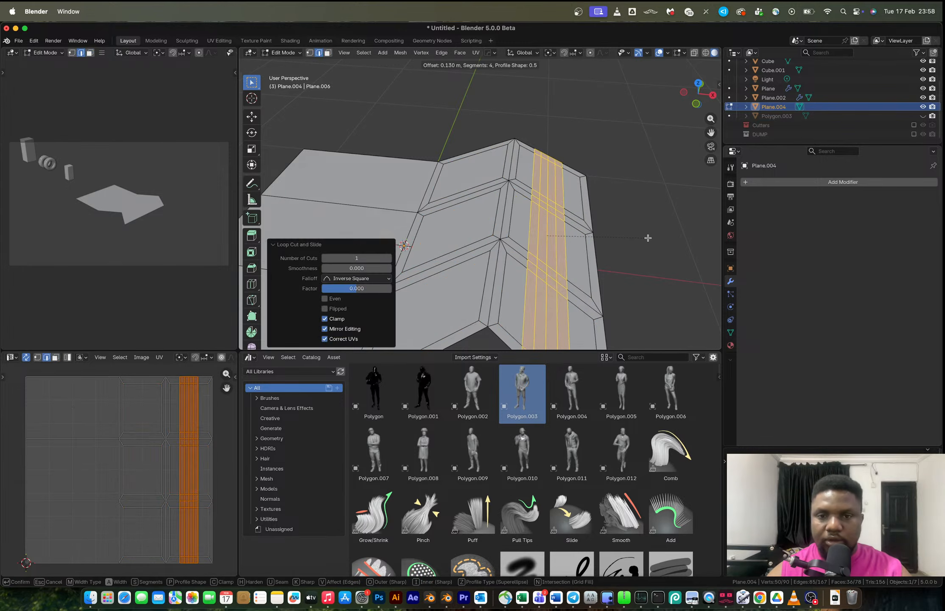
scroll(653, 238, down, 3)
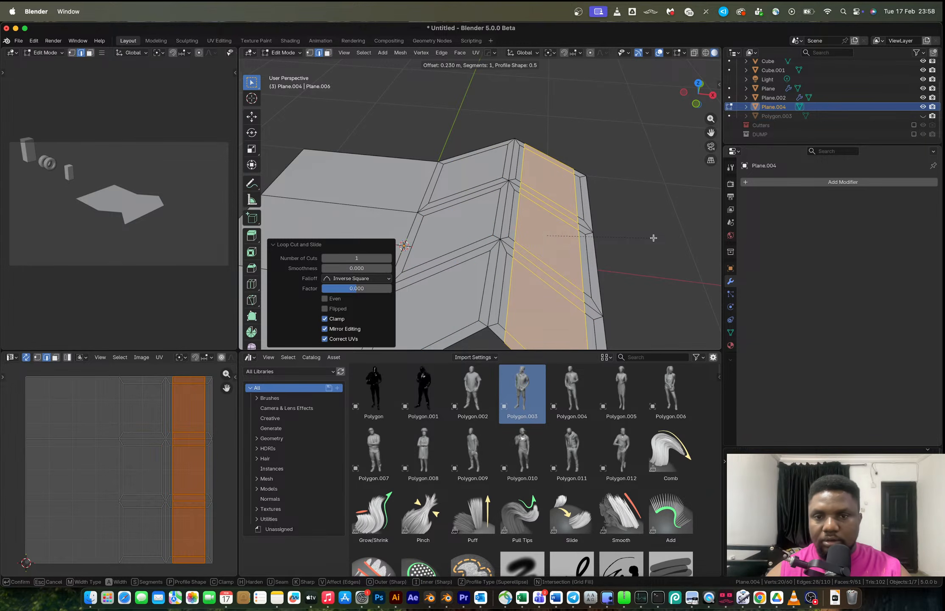
click(653, 238)
Select faces and vertices of the bevelled strip in top view.
middle_drag(622, 238, 538, 300)
key(3)
key(alt+a)
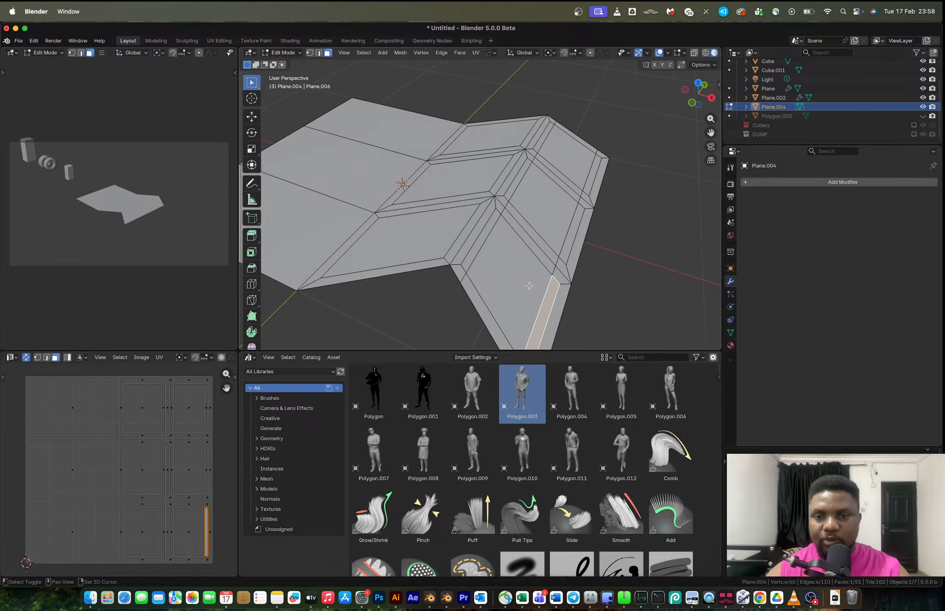
click(483, 236)
shift+click(483, 237)
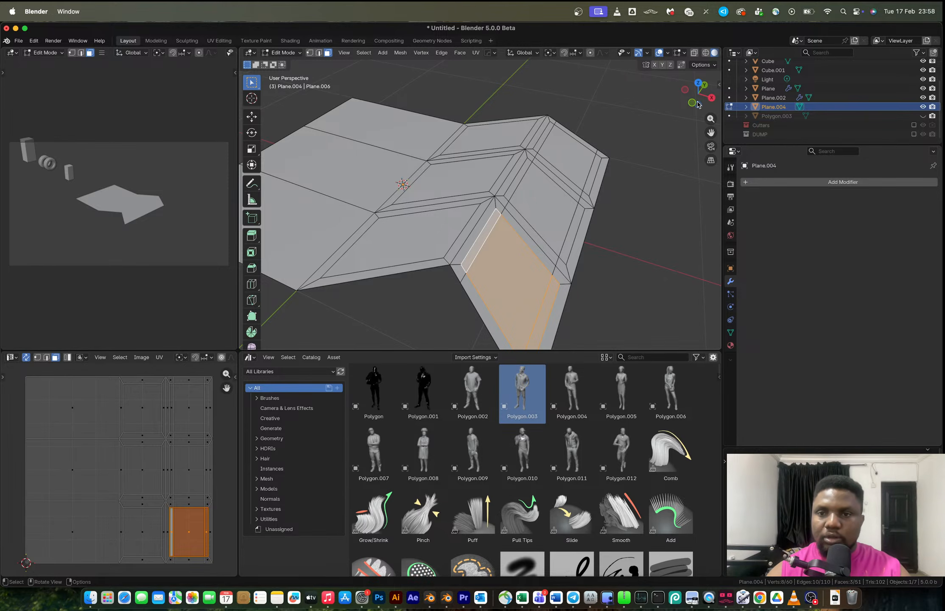
click(698, 83)
scroll(494, 181, up, 5)
key(1)
click(483, 162)
shift+click(483, 286)
Undo the selections, the bevel and the loop cut.
key(ctrl+z)
key(ctrl+z)
key(ctrl+z)
key(ctrl+z)
key(ctrl+z)
key(ctrl+z)
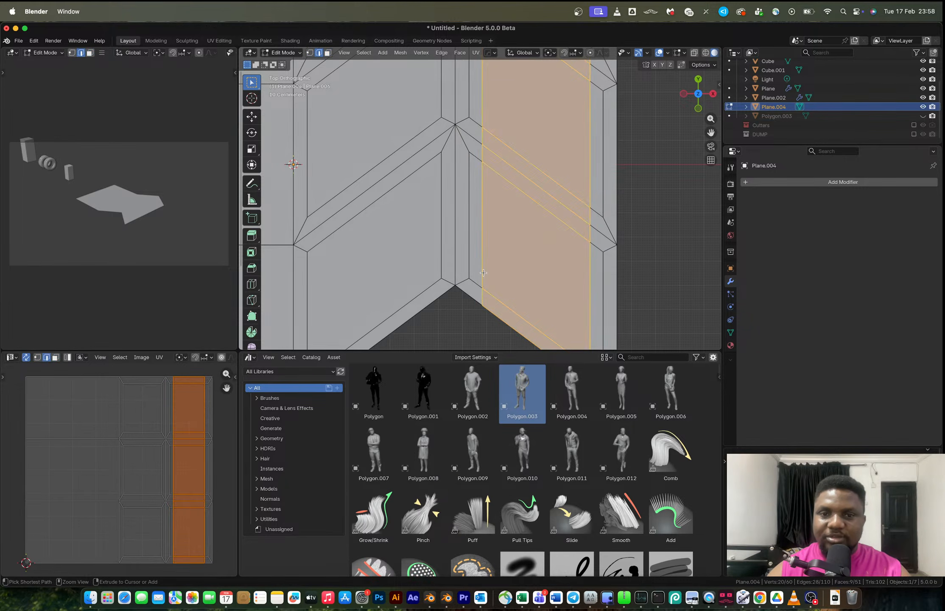
key(ctrl+z)
key(ctrl+z)
Insert a vertical loop cut through the middle of each half of the tread and select both loops.
key(ctrl+r)
click(366, 193)
right_click(366, 194)
alt+shift+click(537, 238)
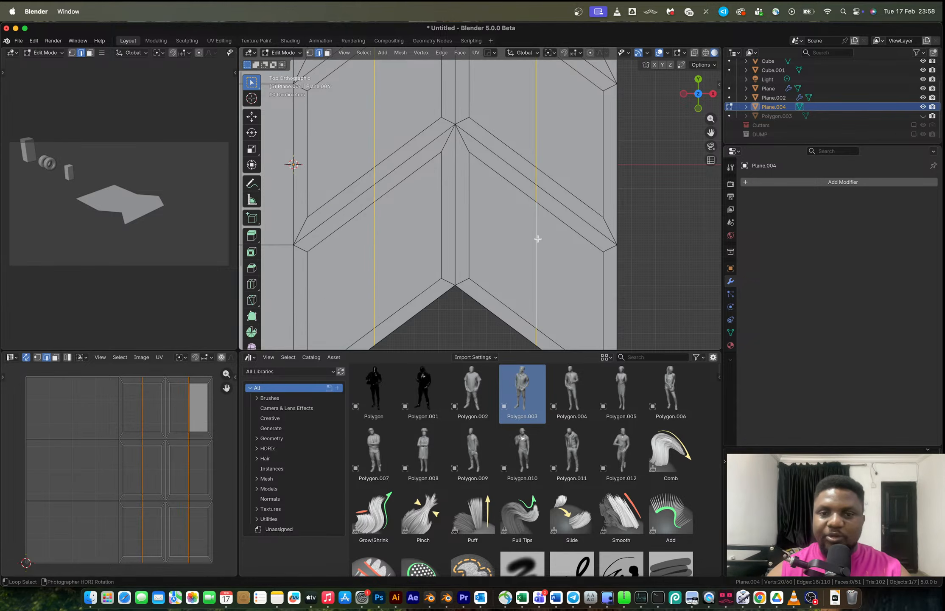
Bevel the two new loops about 0.228 m wide with one segment.
key(ctrl+b)
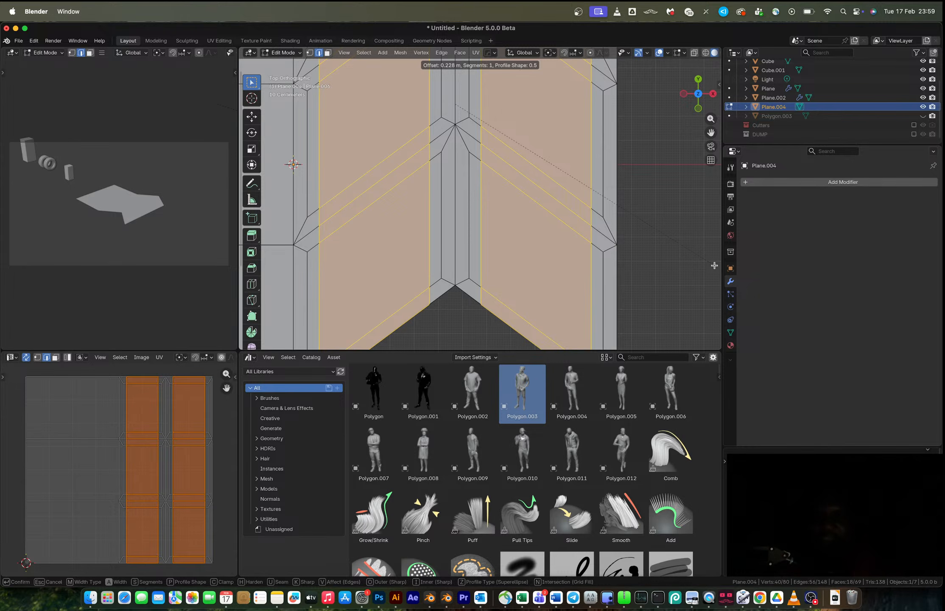
click(715, 265)
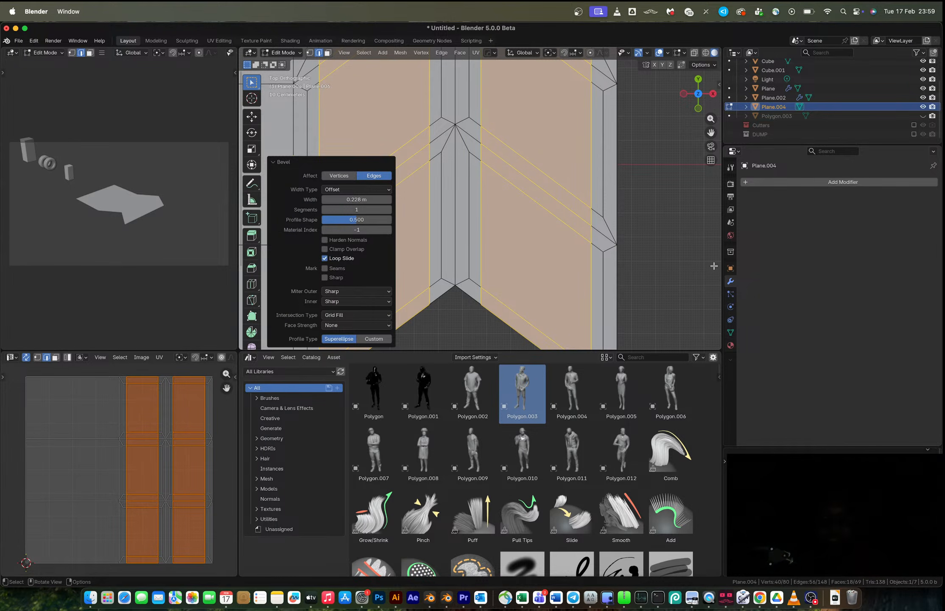
click(677, 271)
Select vertex pairs along the tread's right border.
key(1)
click(592, 245)
shift+middle_drag(591, 246, 568, 185)
shift+click(567, 308)
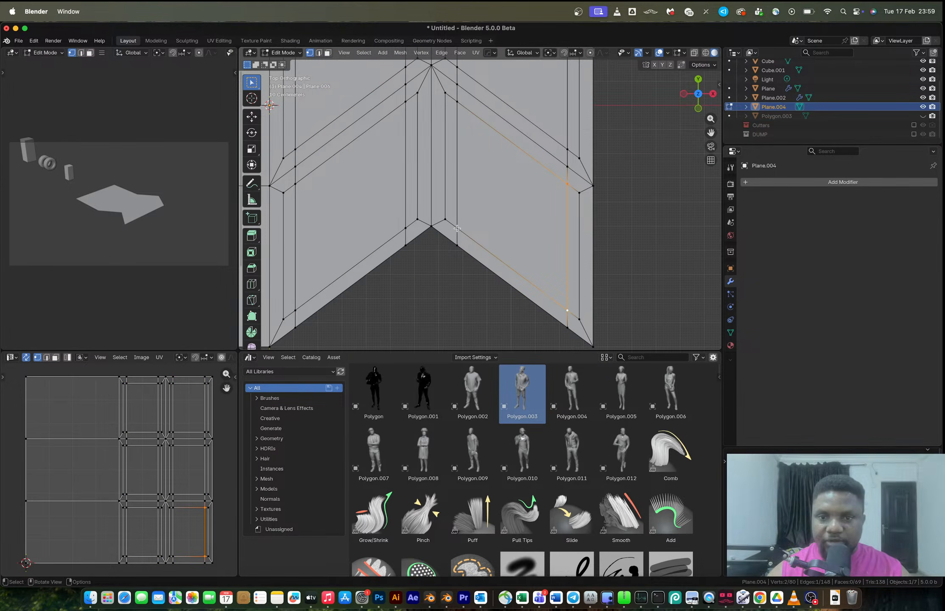
click(579, 193)
shift+click(580, 319)
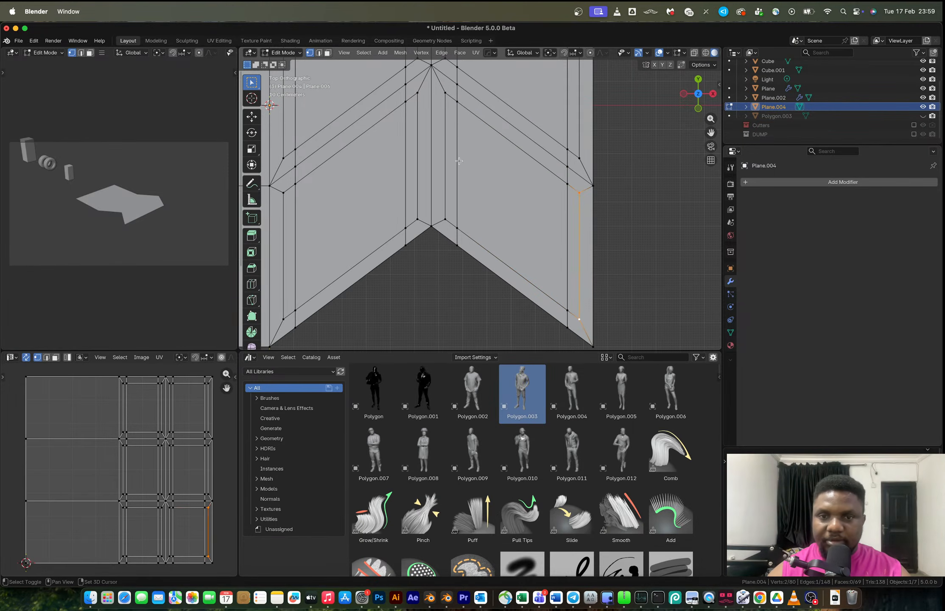
key(g)
right_click(625, 266)
shift+middle_drag(593, 222, 565, 302)
shift+click(552, 238)
shift+middle_drag(437, 218, 493, 177)
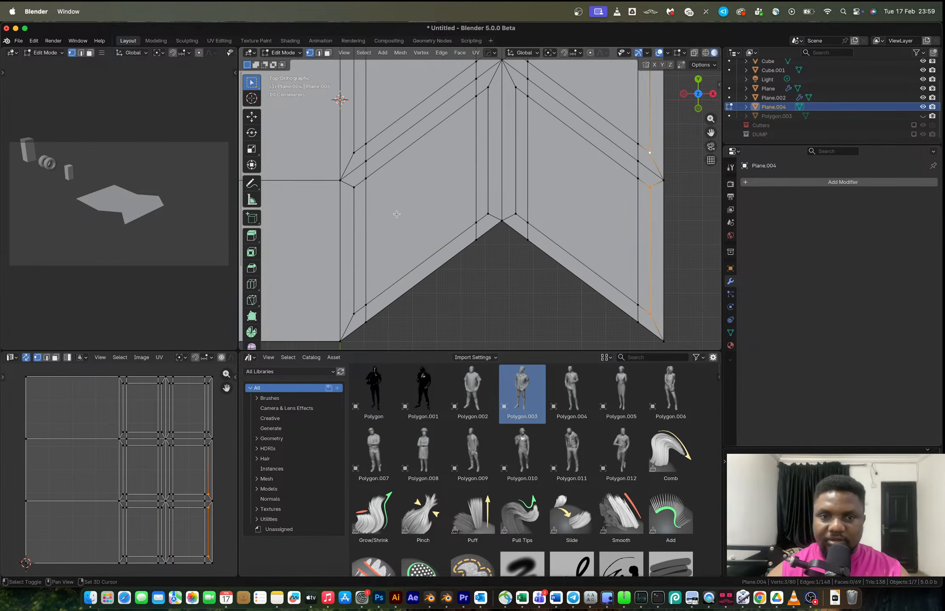
Select the border vertices on both sides and move them slightly along Y.
shift+click(355, 188)
shift+click(352, 312)
shift+scroll(348, 254, up, 5)
shift+click(351, 128)
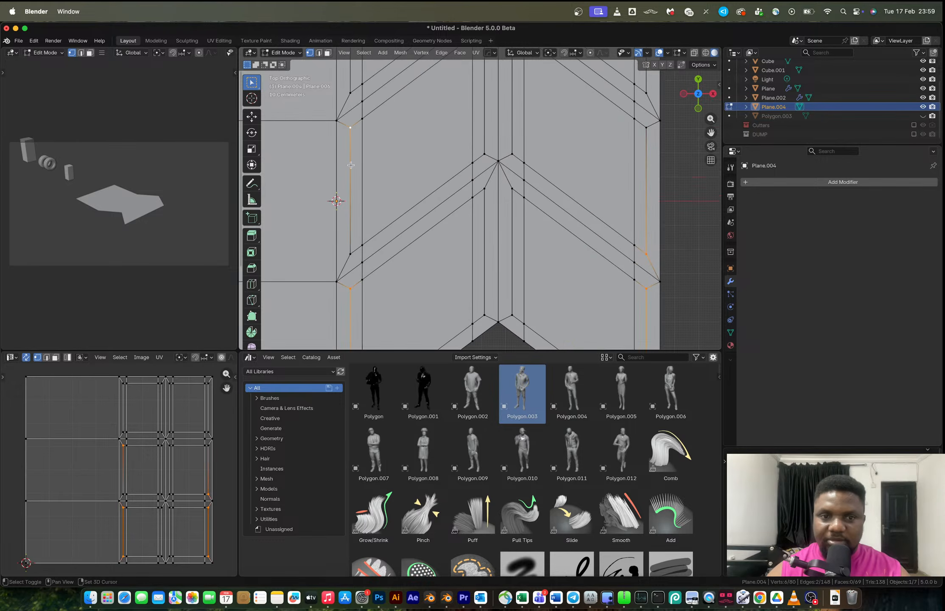
shift+click(348, 253)
shift+middle_drag(598, 168, 520, 205)
shift+click(578, 164)
shift+click(568, 129)
shift+scroll(566, 128, up, 5)
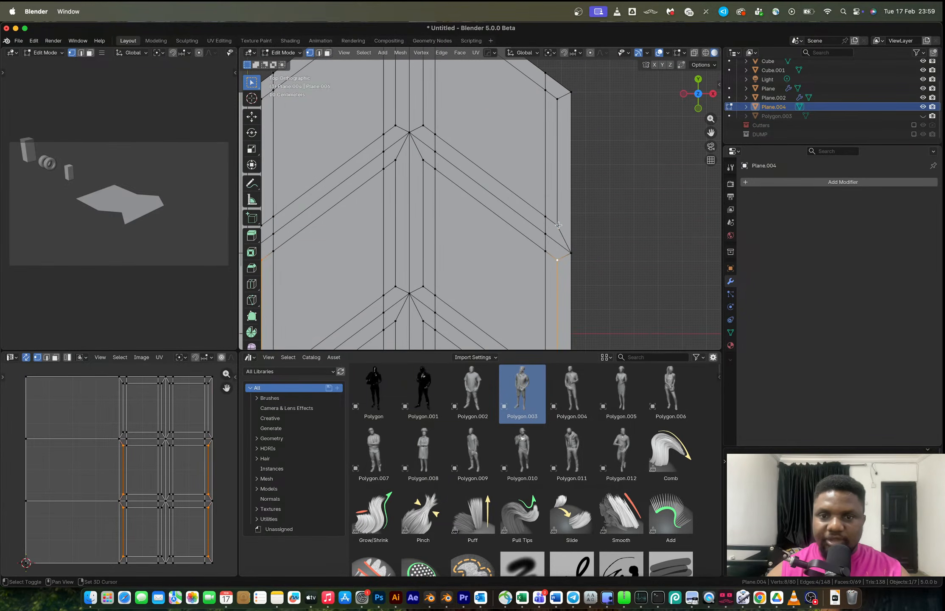
shift+click(561, 117)
scroll(471, 277, left, 5)
shift+click(400, 268)
shift+click(400, 143)
key(g)
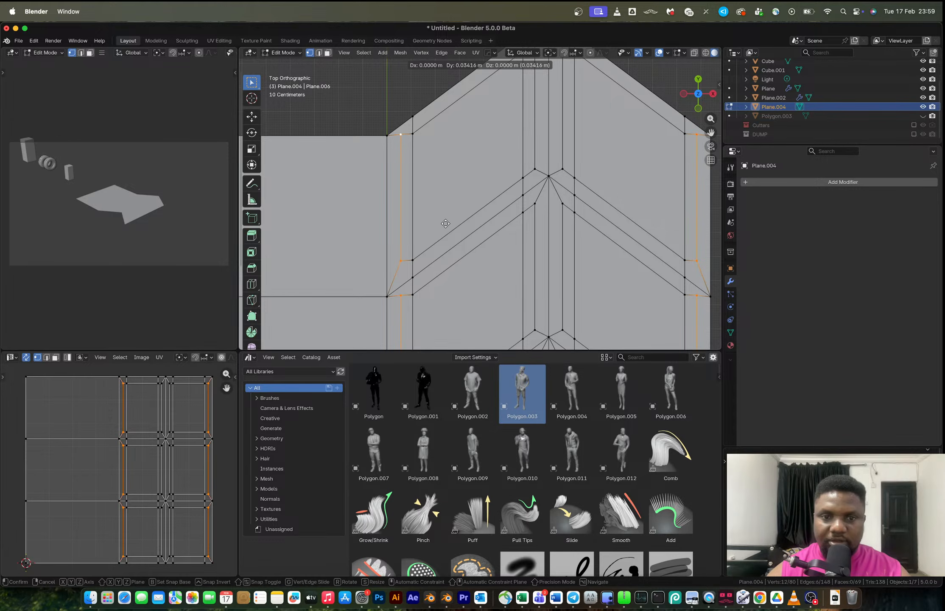
click(446, 222)
Undo the vertex moves and the bevel.
scroll(524, 300, down, 2)
shift+middle_drag(525, 300, 478, 242)
key(ctrl+z)
key(ctrl+z)
key(2)
key(ctrl+z)
key(ctrl+z)
key(ctrl+z)
key(ctrl+z)
key(ctrl+z)
key(ctrl+z)
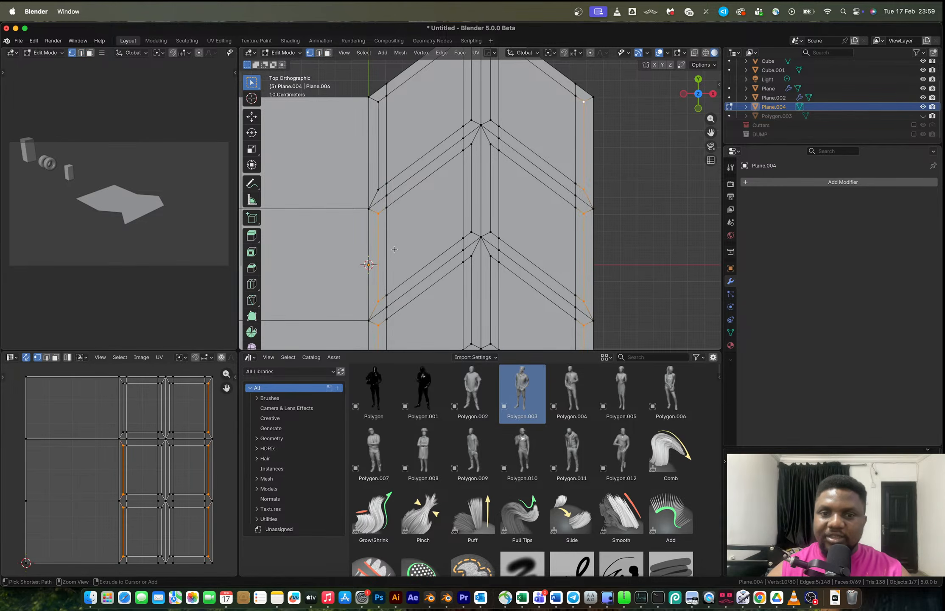
key(ctrl+z)
key(ctrl+z)
key(ctrl+z)
key(ctrl+z)
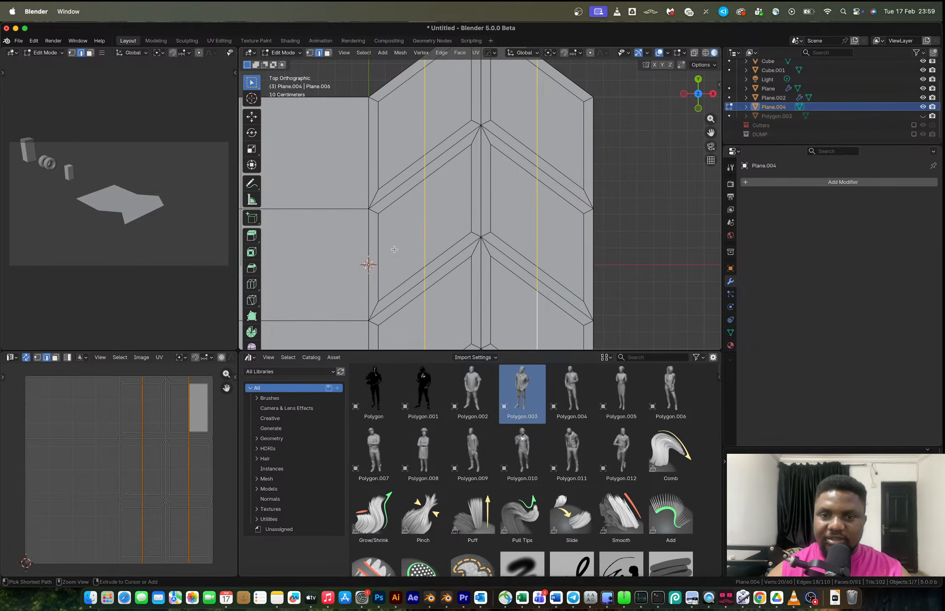
Bevel the two loops about 0.187 m wide with one segment.
key(ctrl+b)
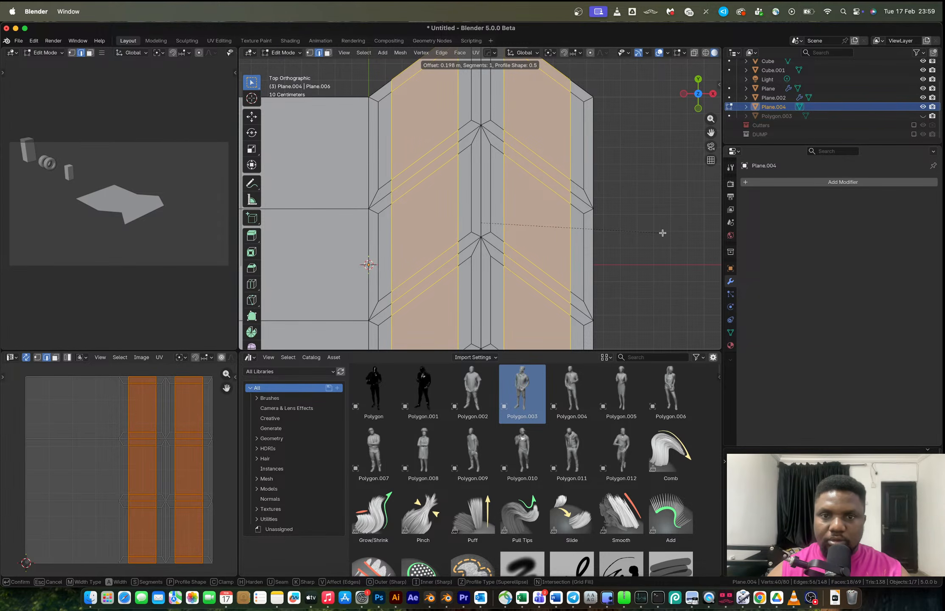
click(661, 234)
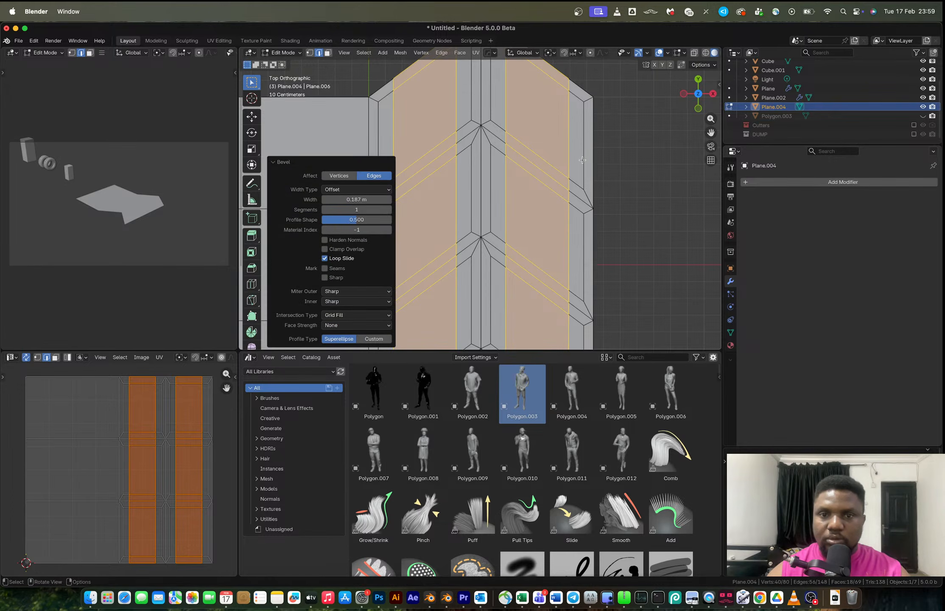
Select the vertices along both outer tread borders and move them about 0.063 m in Y and 0.011 m in X.
key(1)
click(584, 186)
shift+click(584, 106)
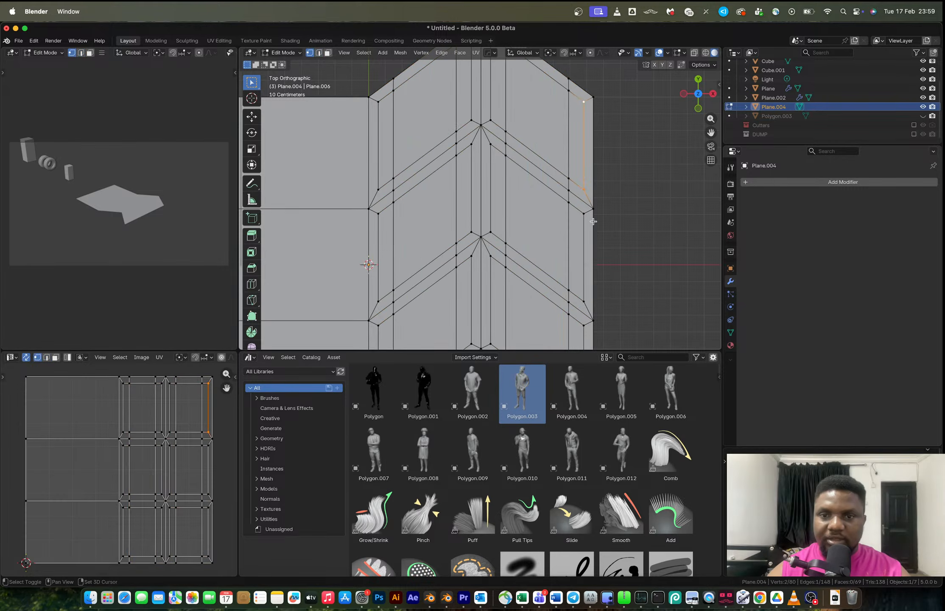
shift+middle_drag(586, 224, 581, 157)
shift+click(580, 155)
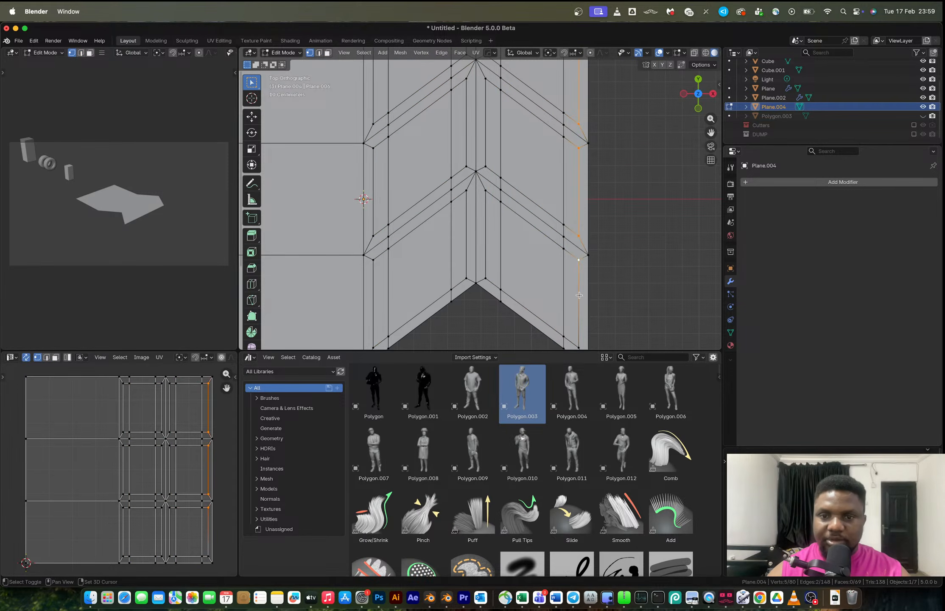
shift+middle_drag(578, 288, 573, 174)
shift+click(578, 273)
shift+click(374, 275)
shift+click(371, 194)
shift+middle_drag(377, 177, 380, 247)
shift+click(377, 235)
shift+click(377, 148)
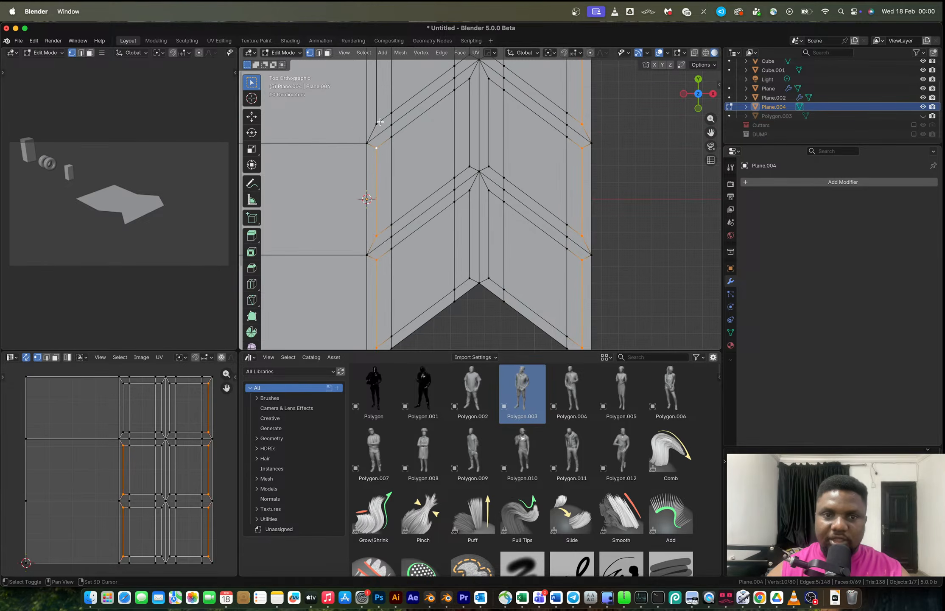
shift+middle_drag(381, 131, 381, 210)
shift+click(376, 115)
scroll(430, 230, up, 5)
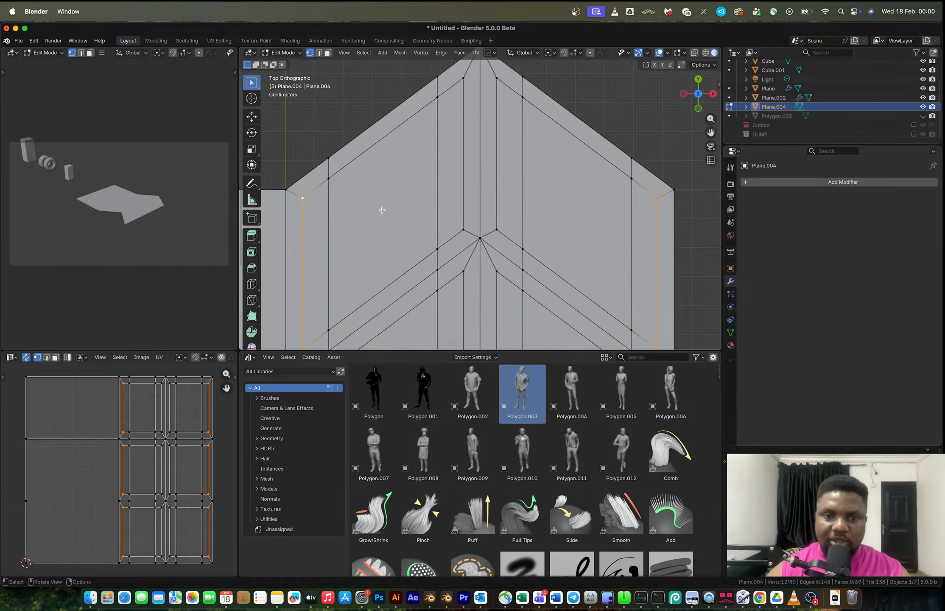
key(g)
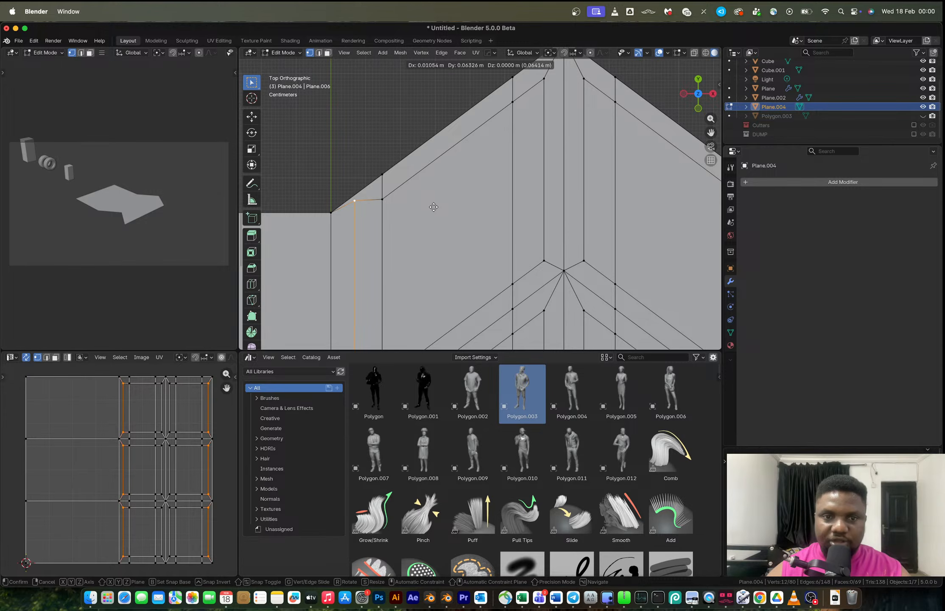
click(433, 208)
Select the vertices along the central groove and move them along Y.
scroll(432, 204, down, 4)
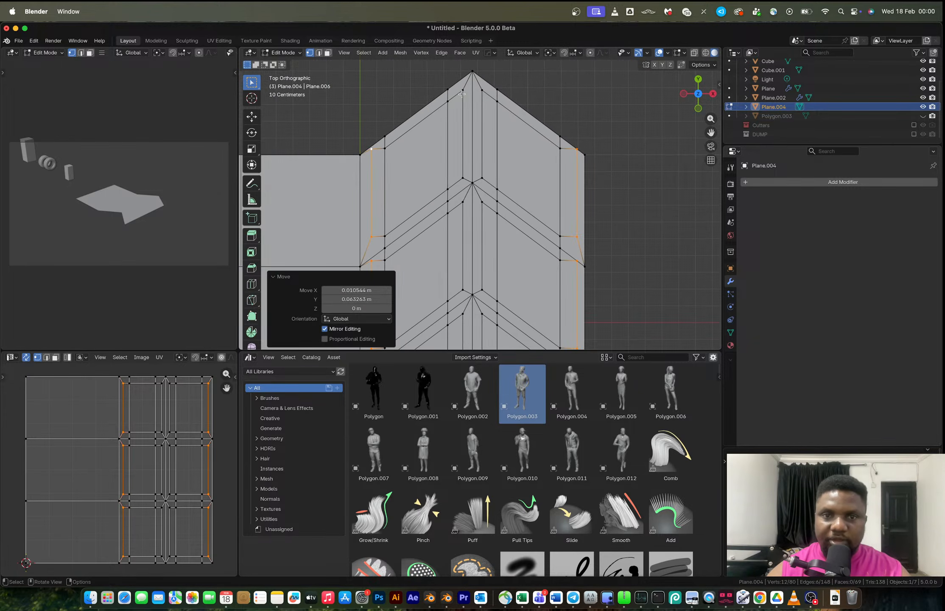
click(462, 91)
shift+middle_drag(471, 199, 467, 131)
shift+click(458, 223)
shift+click(458, 247)
shift+click(479, 135)
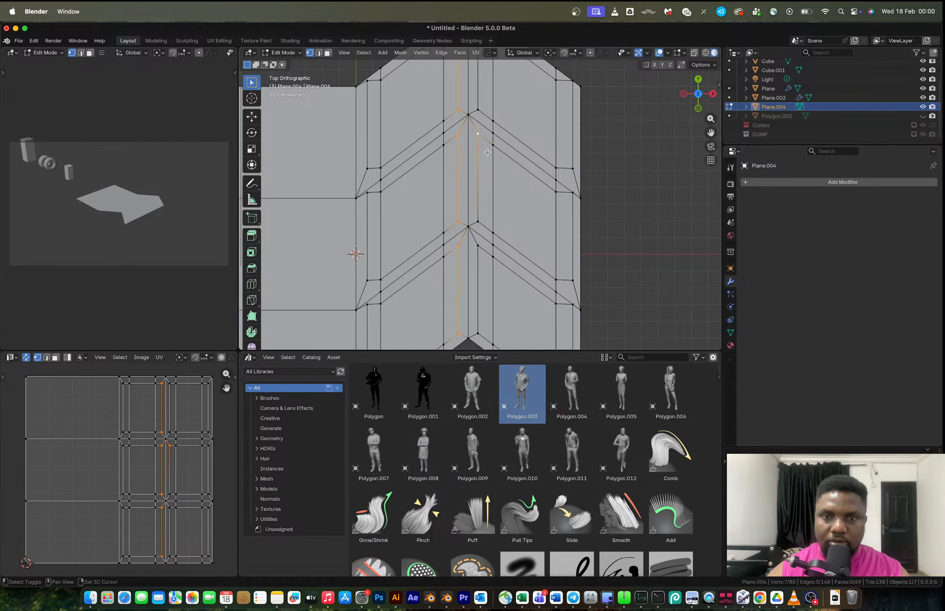
shift+middle_drag(479, 138, 469, 199)
shift+click(467, 83)
shift+click(467, 172)
shift+middle_drag(474, 242, 479, 165)
shift+click(470, 231)
shift+click(467, 315)
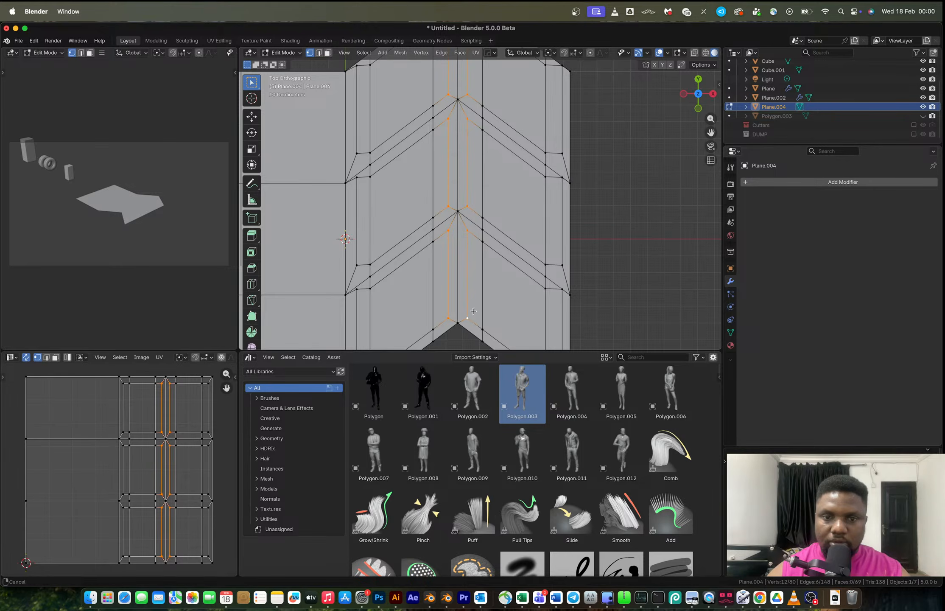
scroll(468, 314, up, 4)
key(g)
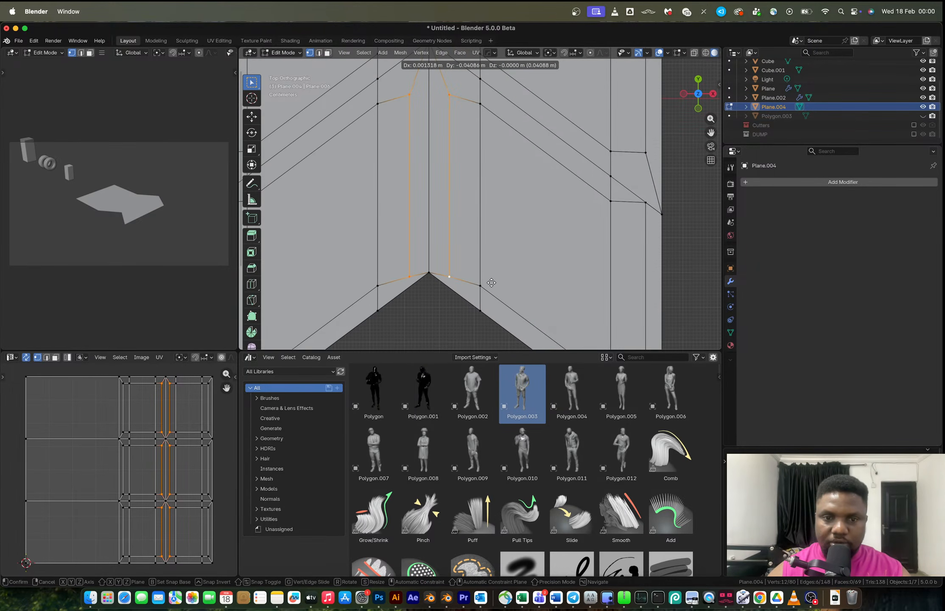
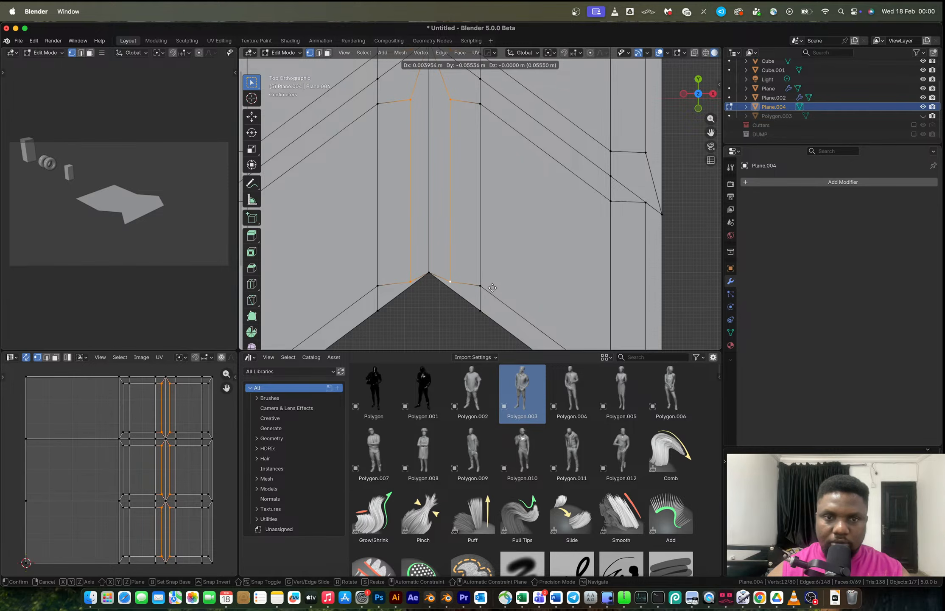
Select the top faces of the six tread blocks and extrude them about 0.094 m along their normals.
click(492, 286)
key(Tab)
scroll(495, 242, down, 5)
key(Tab)
key(3)
click(537, 236)
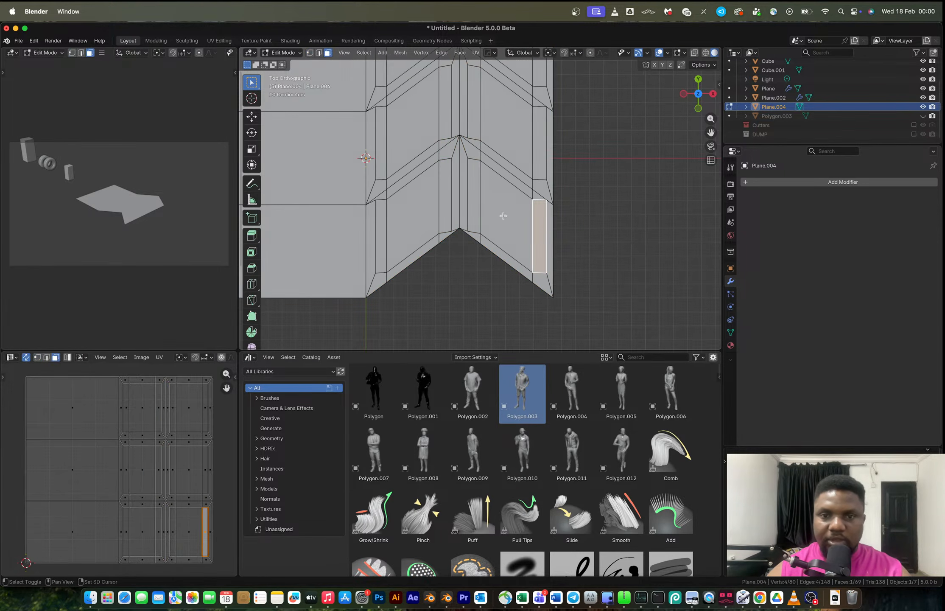
shift+click(507, 221)
shift+click(474, 200)
shift+scroll(456, 174, up, 3)
shift+click(455, 174)
shift+click(488, 187)
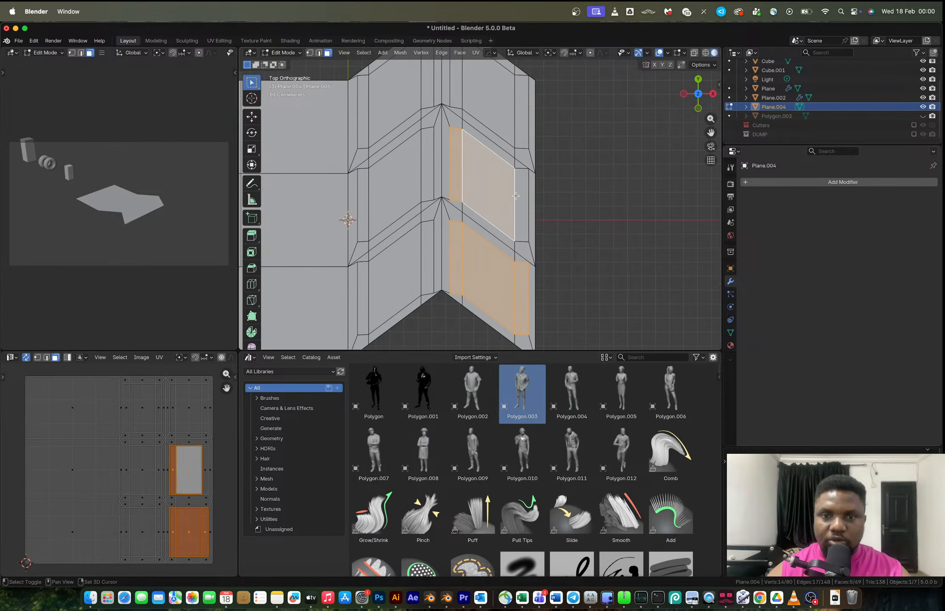
shift+click(521, 203)
shift+click(522, 110)
shift+click(484, 106)
shift+scroll(474, 154, up, 2)
shift+click(453, 117)
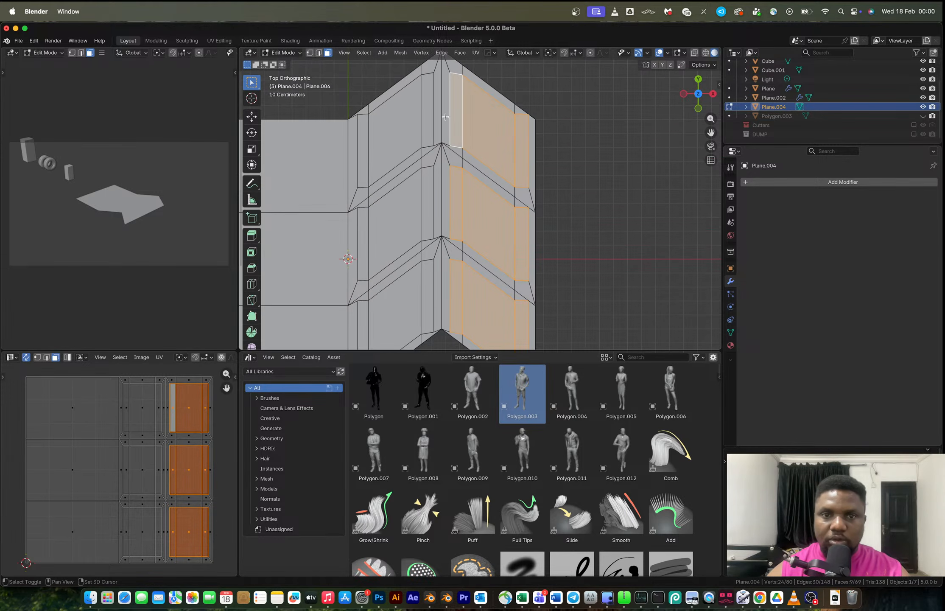
shift+click(427, 110)
shift+click(394, 132)
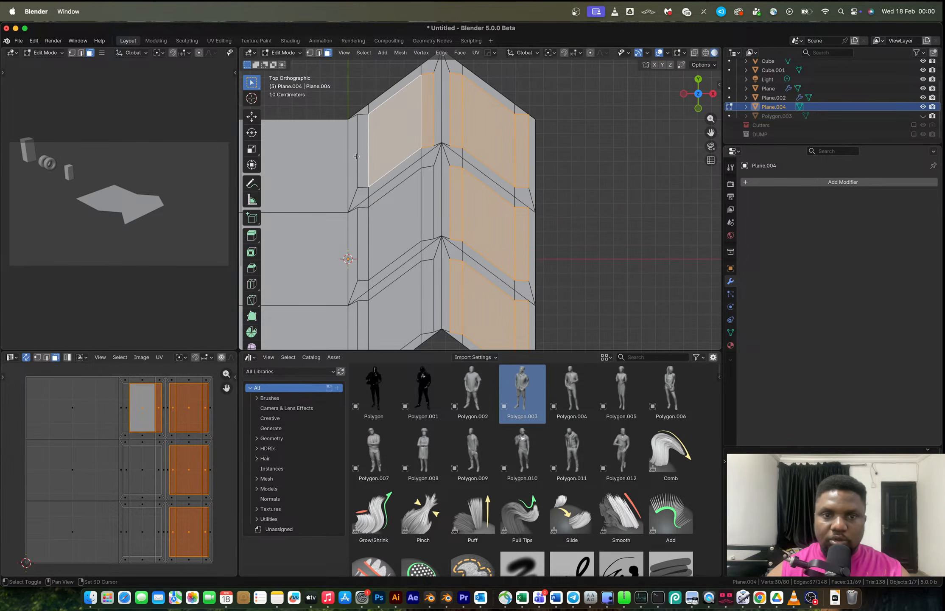
shift+click(365, 241)
shift+click(395, 221)
shift+click(427, 203)
shift+click(365, 165)
shift+click(362, 323)
shift+click(395, 306)
shift+click(436, 288)
middle_drag(436, 288, 435, 204)
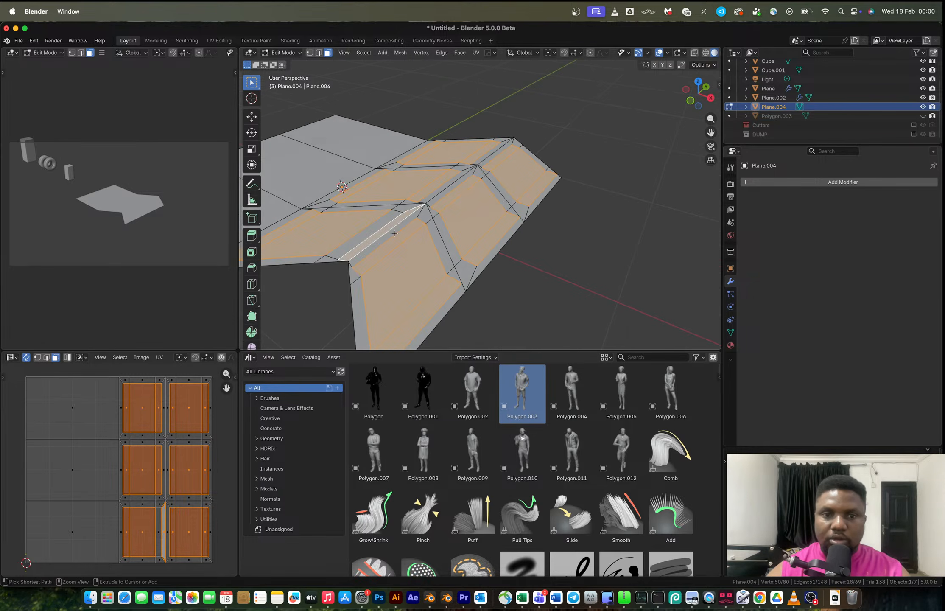
shift+click(383, 236)
shift+click(369, 236)
middle_drag(370, 236, 375, 231)
key(e)
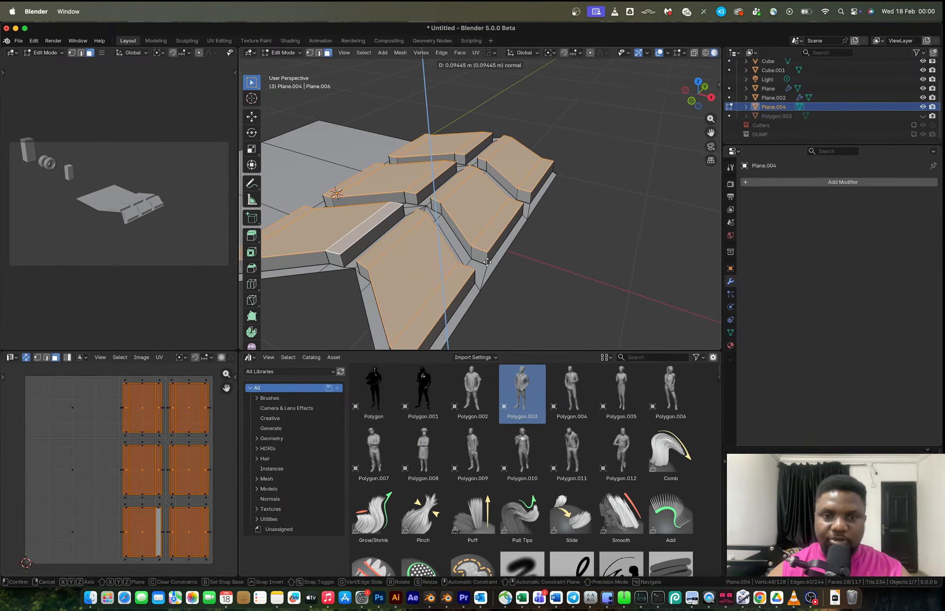
click(483, 245)
Compare the extruded blocks with the tire tread reference photo in the browser.
key(Tab)
mouse_move(484, 244)
middle_down()
mouse_move(516, 255)
mouse_move(519, 285)
mouse_move(484, 216)
mouse_move(483, 248)
middle_up()
click(570, 253)
scroll(564, 261, down, 2)
key(ctrl+Right)
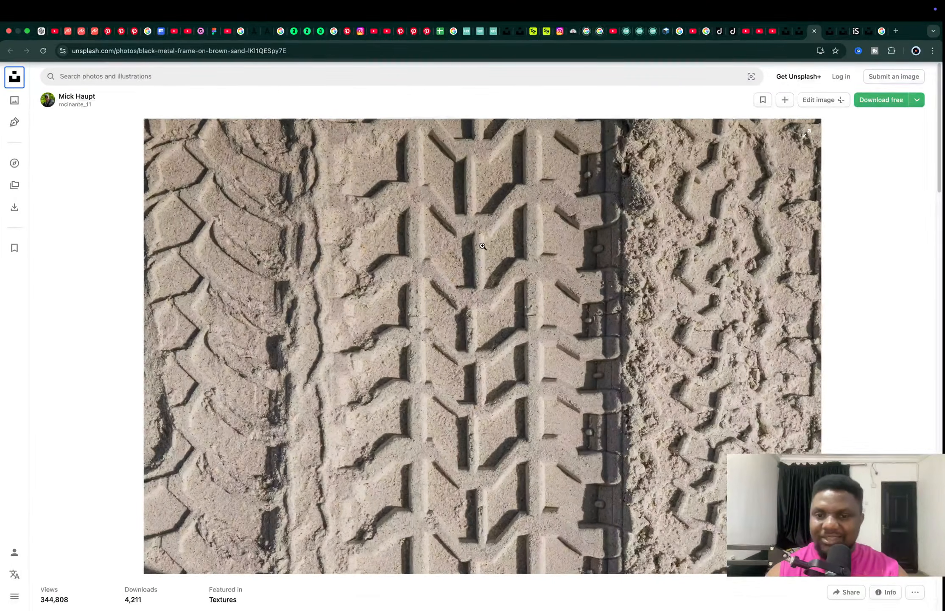
key(ctrl+Left)
key(Tab)
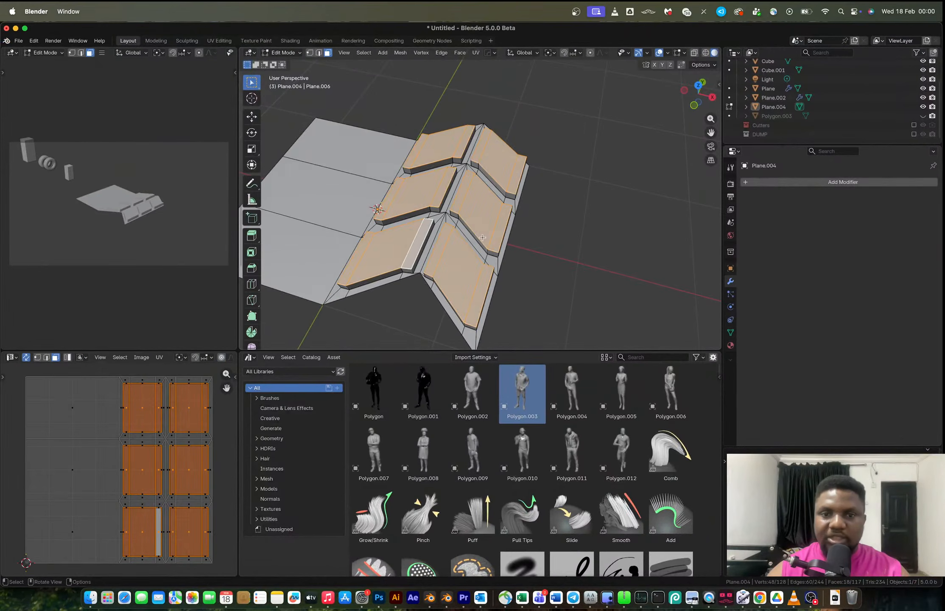
Select the outline edges of the raised blocks and bevel them about 0.052 m with one segment.
scroll(482, 238, up, 2)
middle_drag(480, 237, 465, 186)
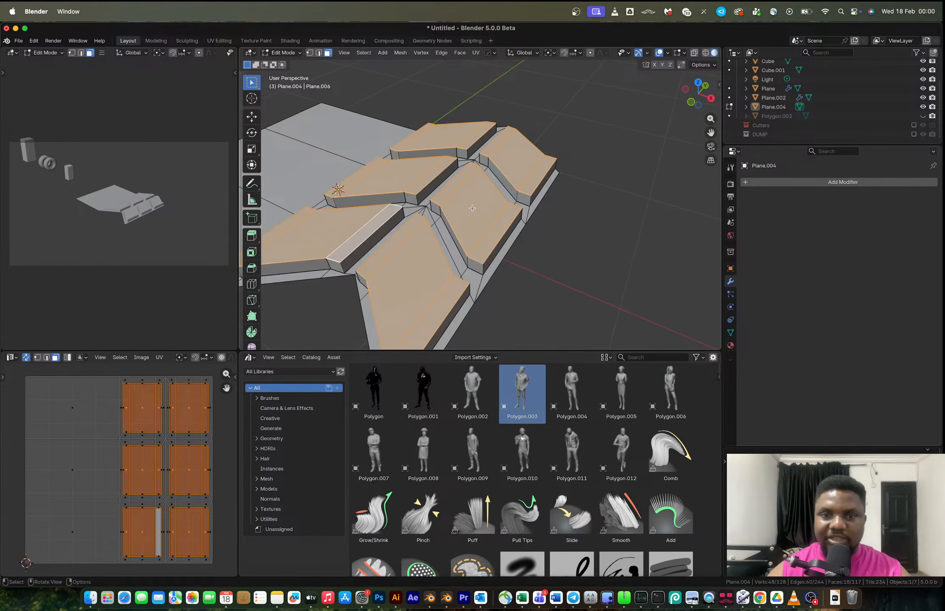
click(363, 53)
mouse_move(398, 196)
click(483, 225)
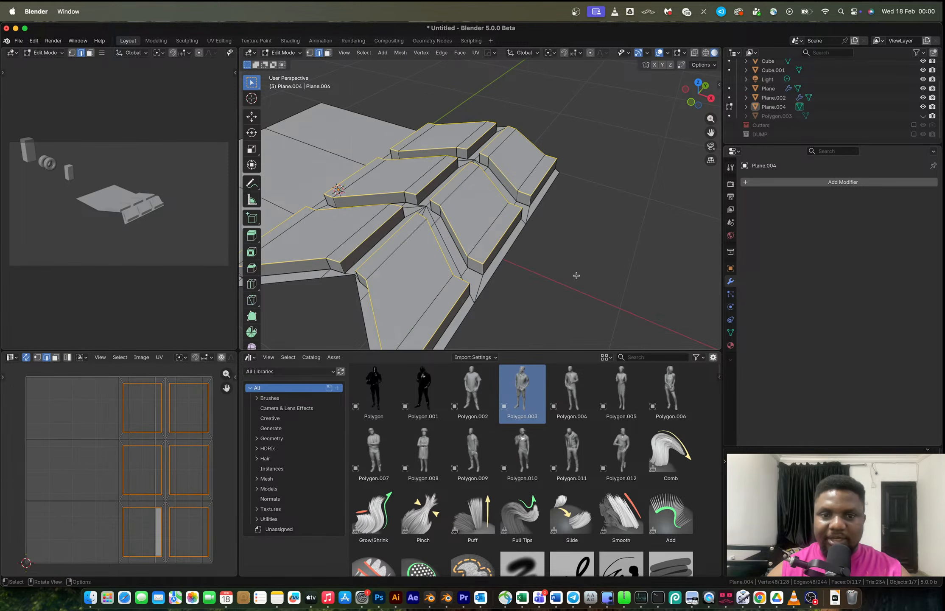
key(ctrl+b)
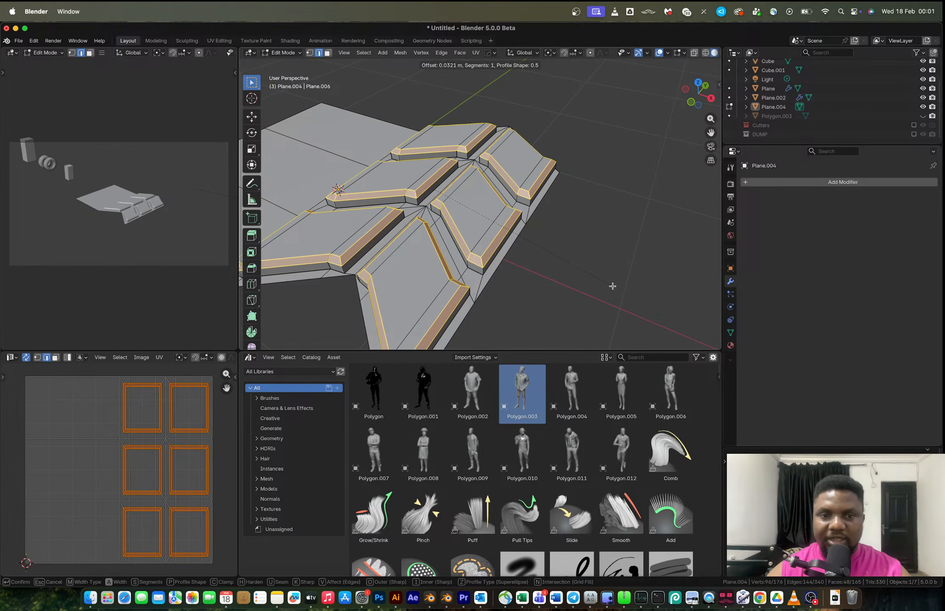
click(613, 286)
Mirror the tread across the X axis with the Hops mirror gizmo.
middle_drag(597, 281, 450, 195)
key(Tab)
key(alt+x)
scroll(447, 211, down, 5)
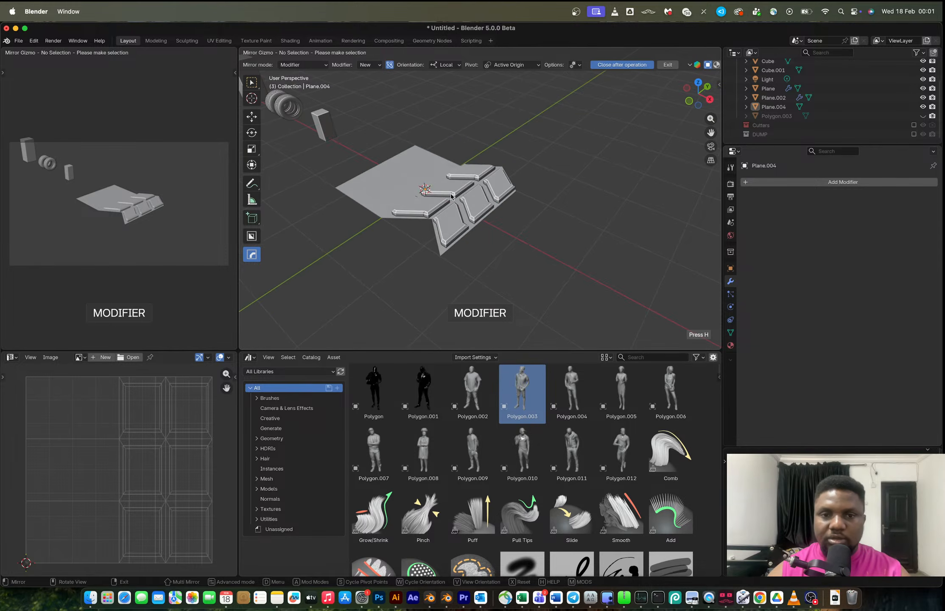
click(451, 195)
click(476, 216)
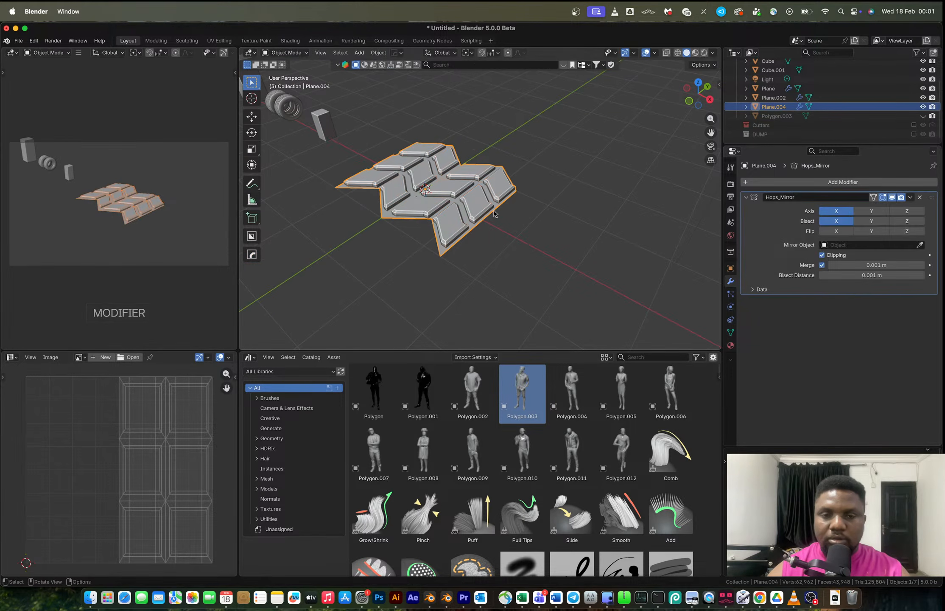
scroll(442, 195, up, 10)
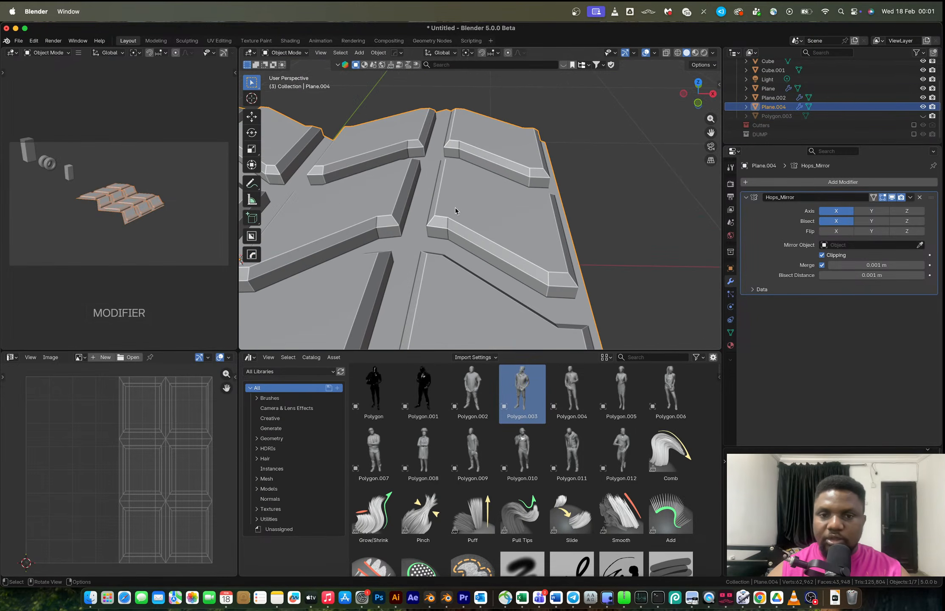
Undo the mirror and the bevel, and bevel the block outline edges again about 0.018 m with one segment.
key(ctrl+z)
key(ctrl+z)
key(ctrl+shift+z)
key(ctrl+z)
key(ctrl+b)
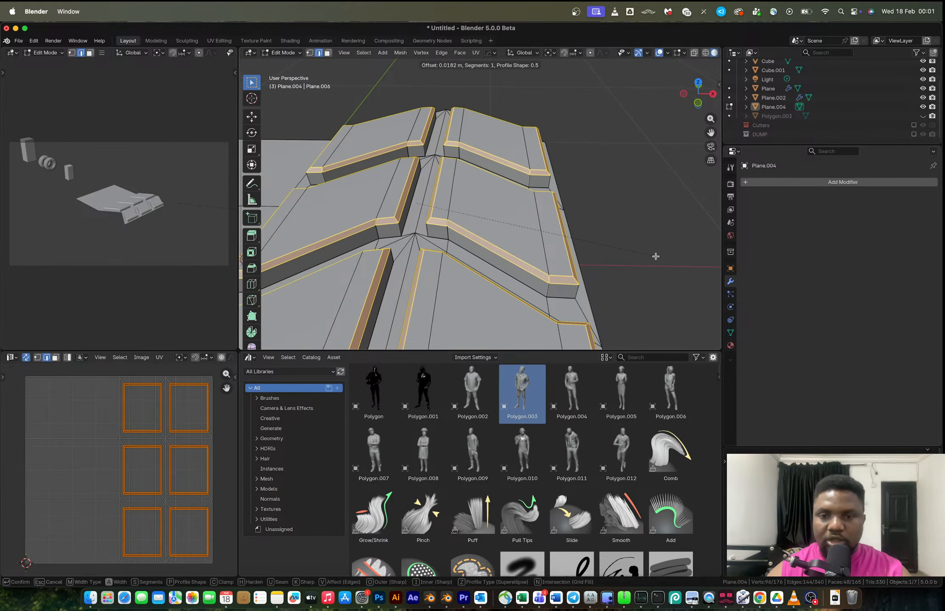
click(656, 256)
Mirror the tread object across the X axis with the Hops mirror gizmo.
key(Tab)
scroll(531, 238, down, 5)
key(alt+x)
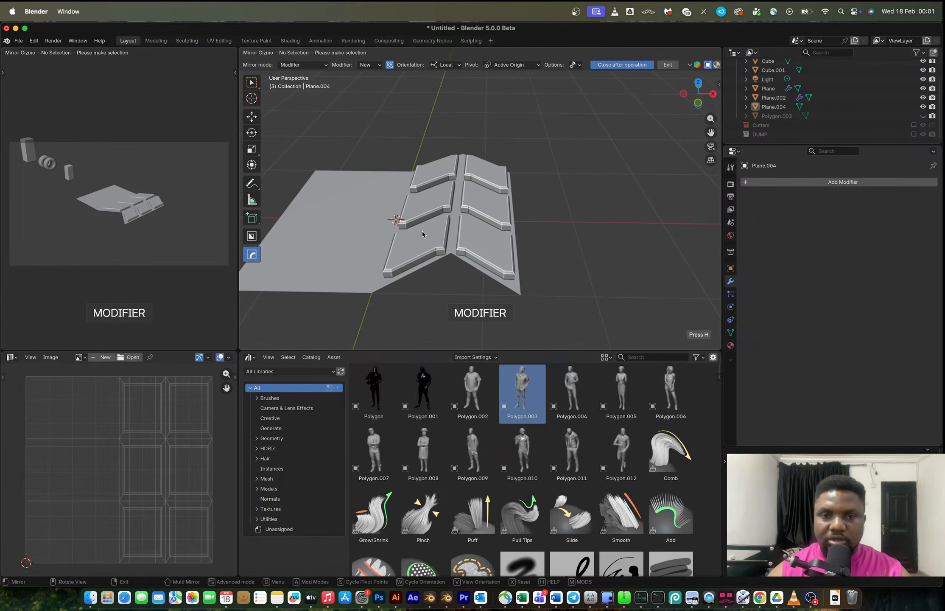
click(422, 232)
click(448, 218)
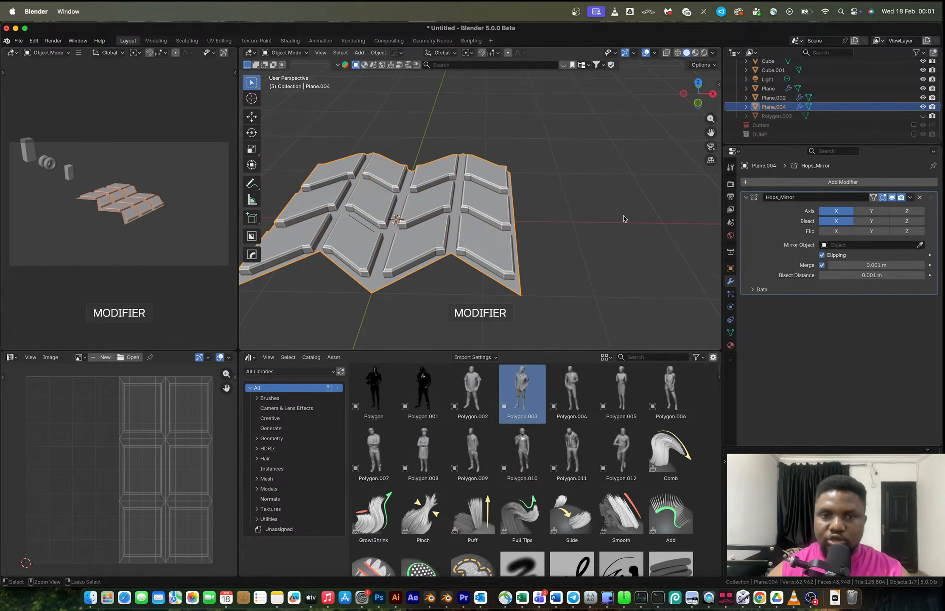
Apply the Hops_Mirror modifier to the tread object.
key(ctrl+a)
middle_drag(465, 223, 501, 252)
scroll(407, 221, up, 4)
scroll(525, 249, down, 5)
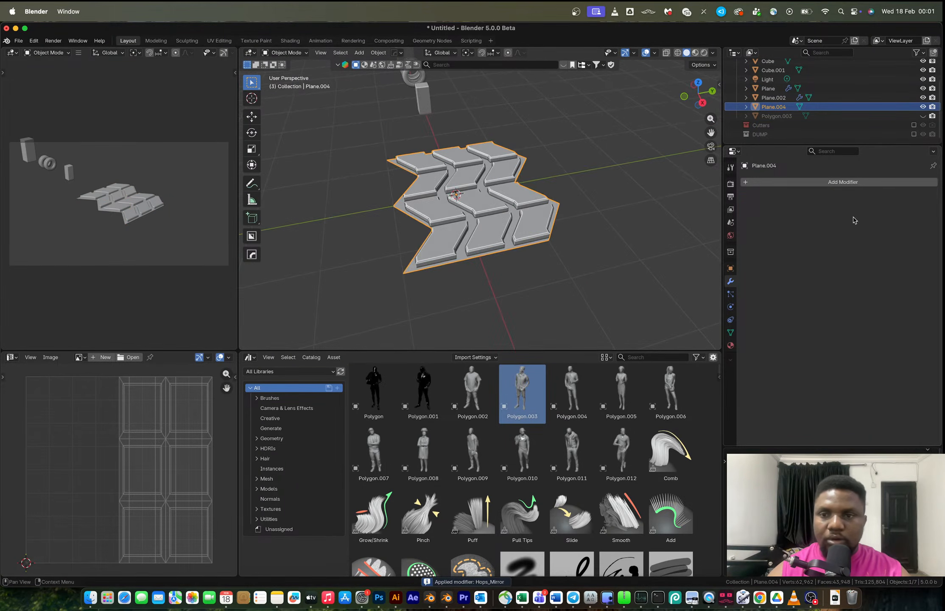
Add an Array modifier with relative offset 0 in X and 0.800 in Y.
click(791, 182)
mouse_move(754, 173)
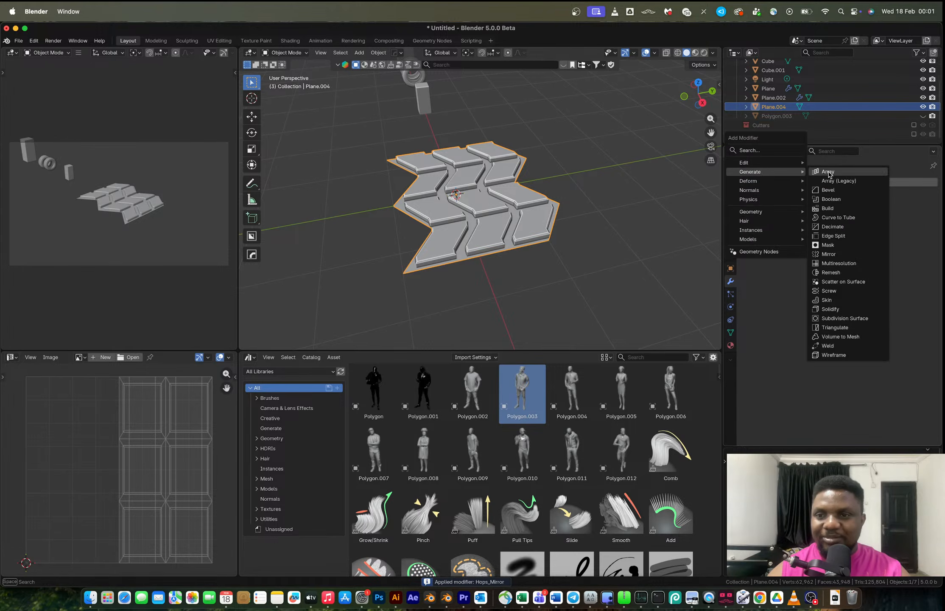
click(827, 172)
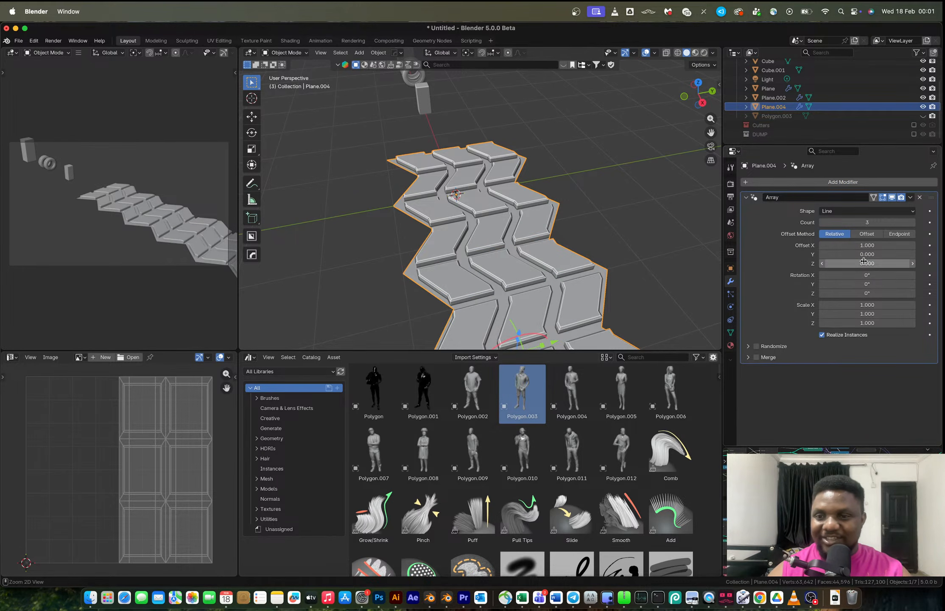
key(ctrl+v)
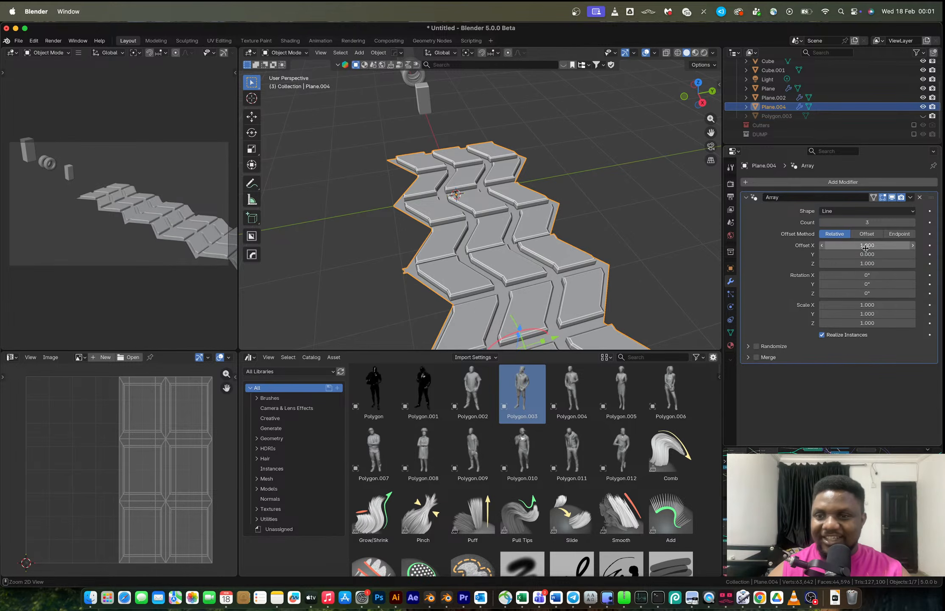
key(BackSpace)
key(ctrl+v)
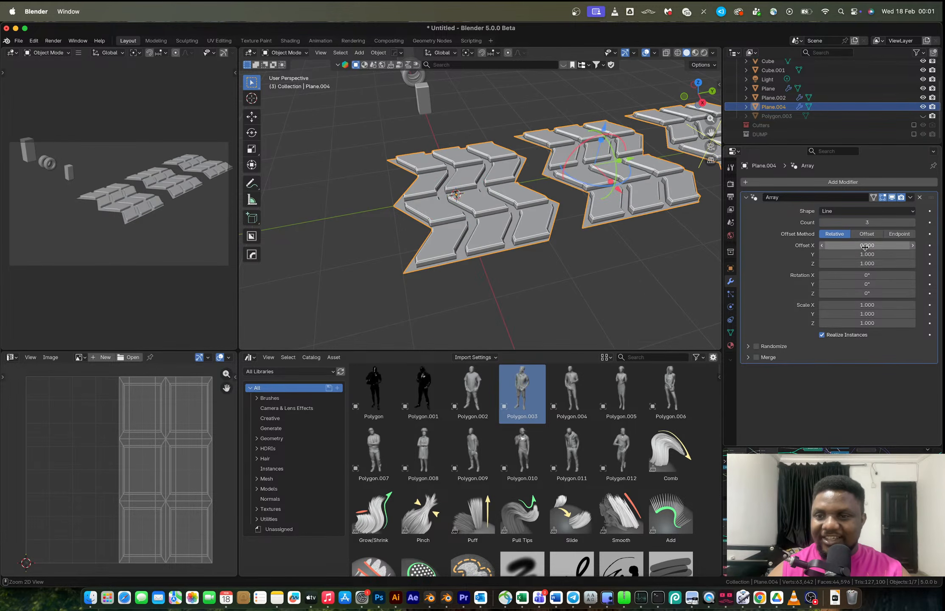
key(BackSpace)
scroll(677, 237, up, 4)
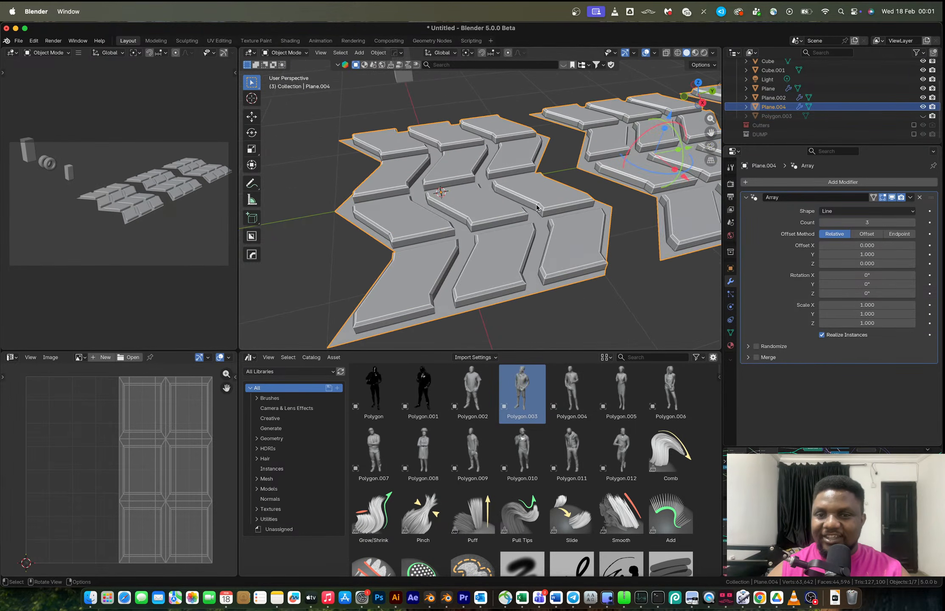
drag(867, 254, 838, 254)
Select the tread's outer side edge and extrude it about 0.256 m along X.
middle_drag(484, 238, 530, 186)
key(Tab)
key(Tab)
key(Tab)
alt+click(426, 241)
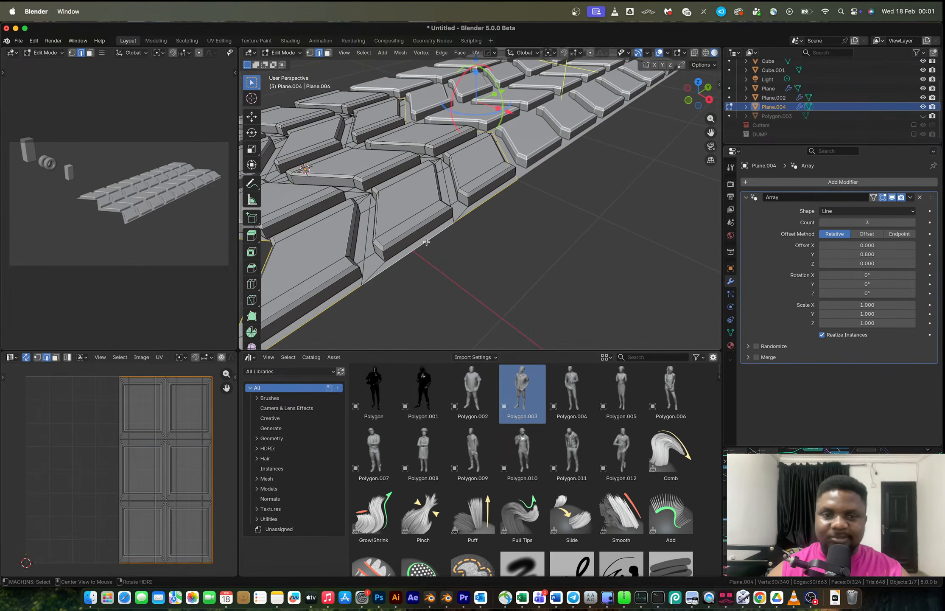
scroll(427, 244, down, 6)
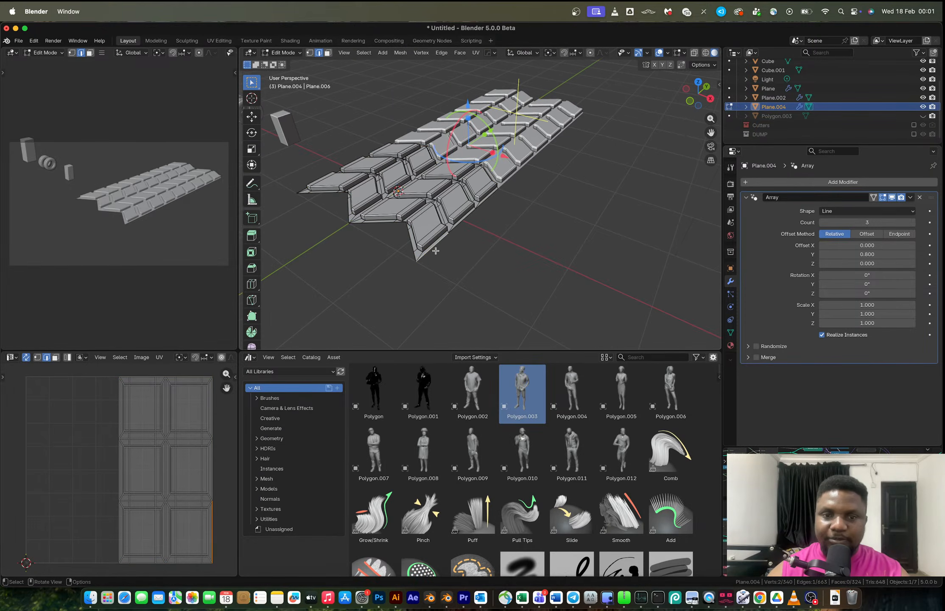
middle_drag(493, 203, 523, 195)
key(e)
key(x)
click(530, 232)
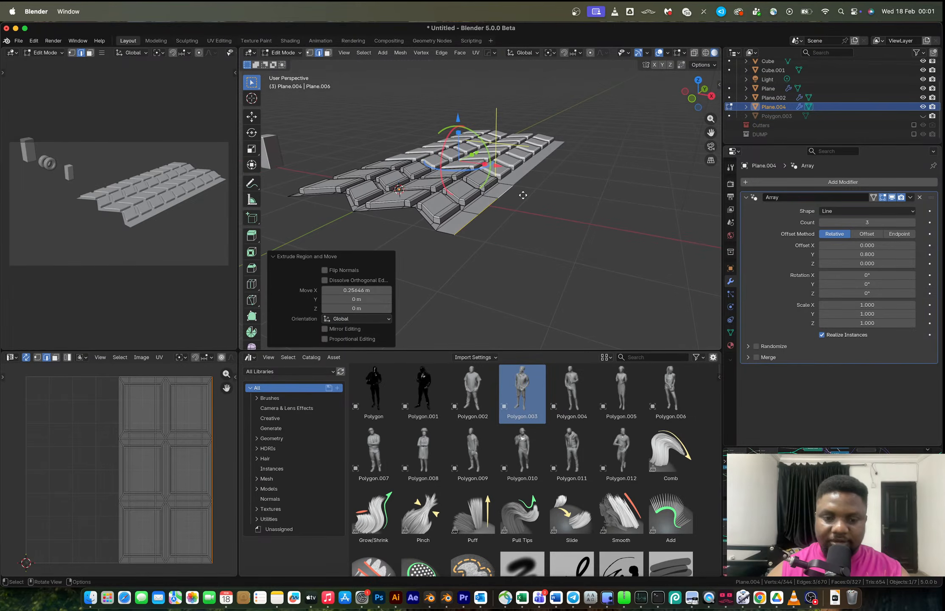
Extrude that edge down about 0.43 m along Z to form the shoulder.
key(e)
key(z)
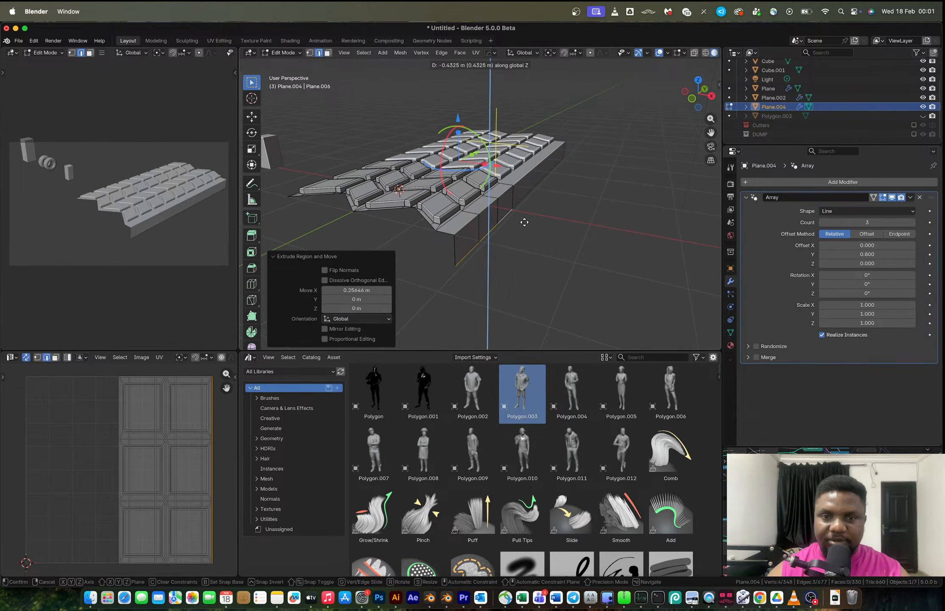
click(501, 217)
Bevel the shoulder corner edge about 0.166 m with one segment, then undo it.
click(496, 204)
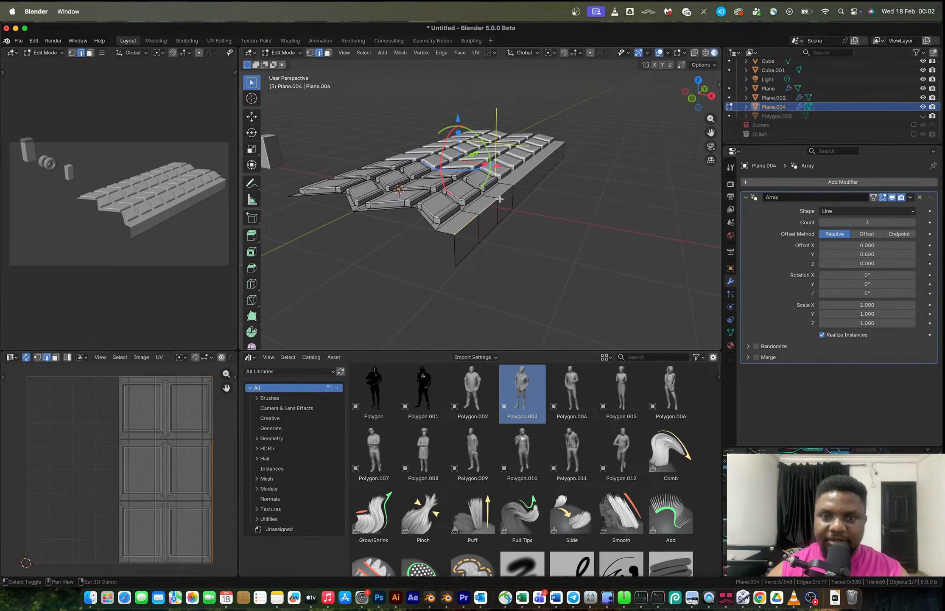
key(ctrl+b)
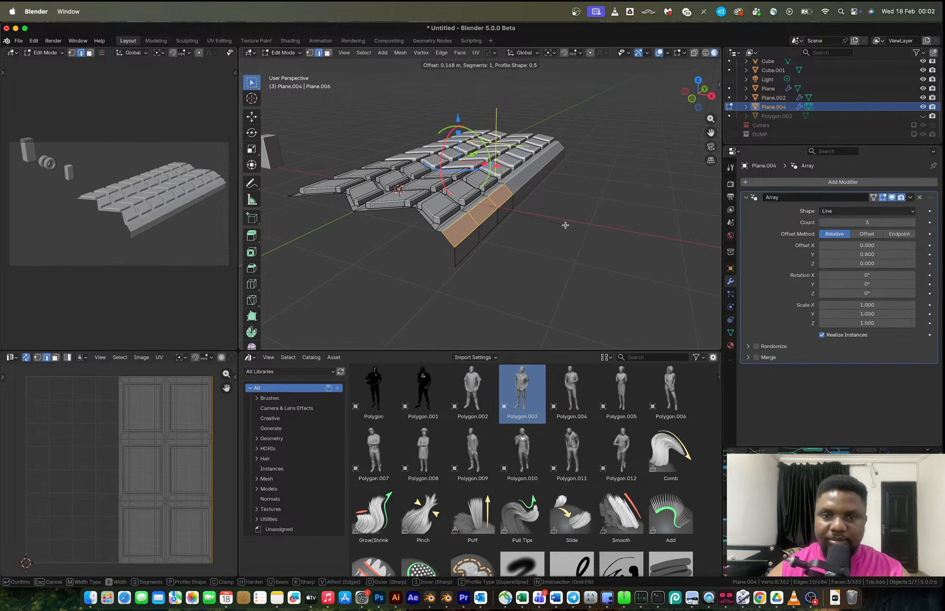
click(566, 227)
key(Tab)
middle_drag(566, 226, 519, 215)
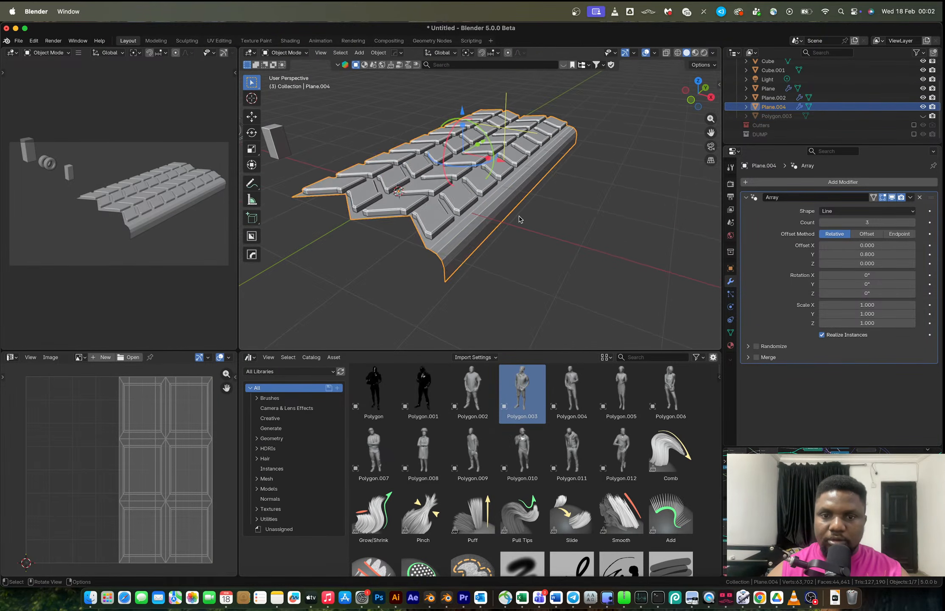
key(Tab)
key(ctrl+z)
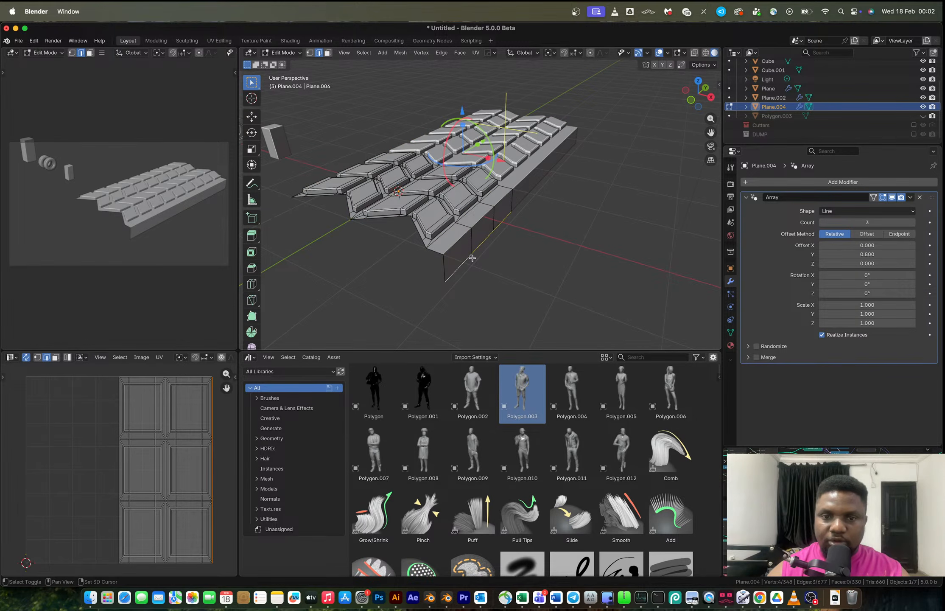
key(g)
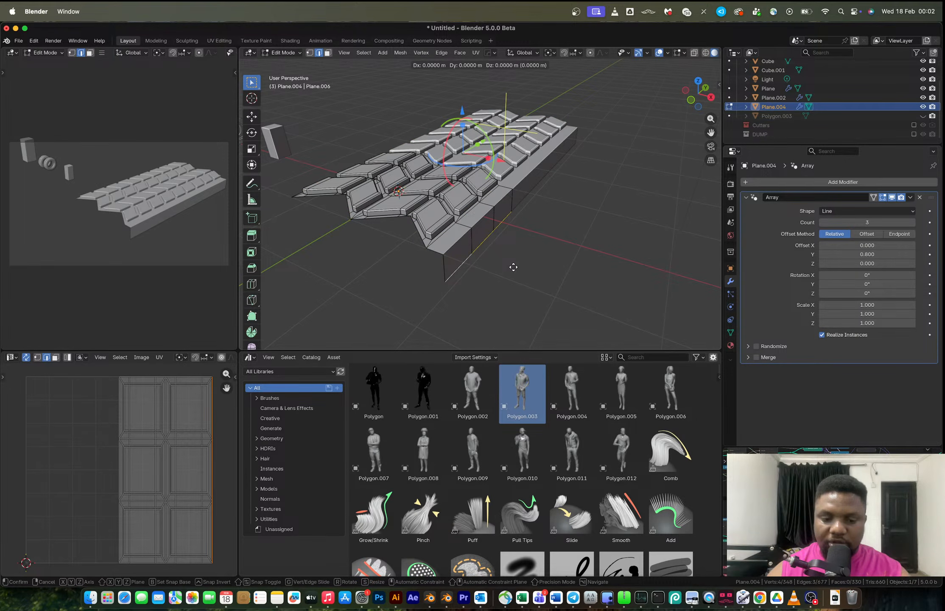
click(492, 248)
click(475, 232)
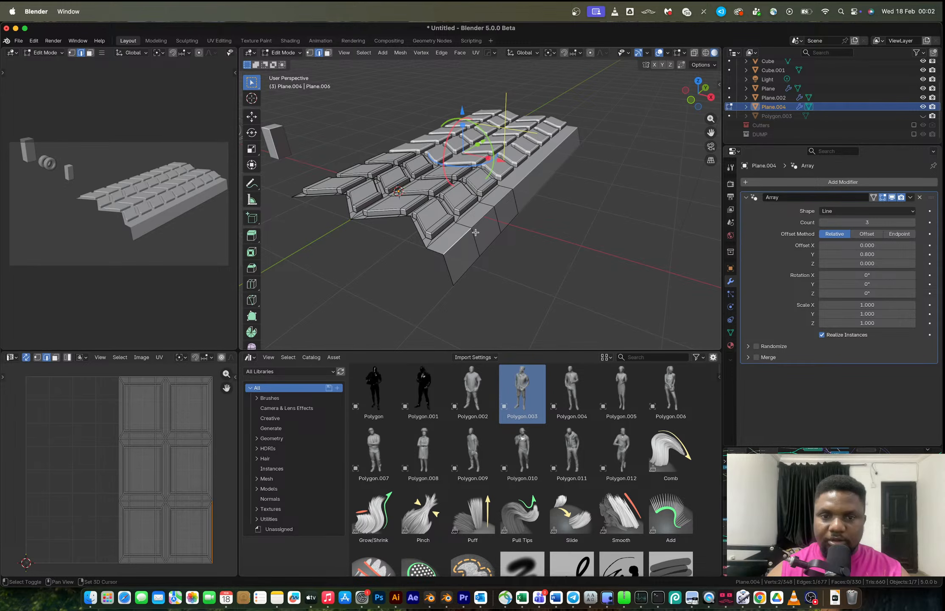
key(ctrl+z)
Shade the tread object with Auto Smooth at a 30° angle.
key(Tab)
middle_drag(591, 226, 532, 198)
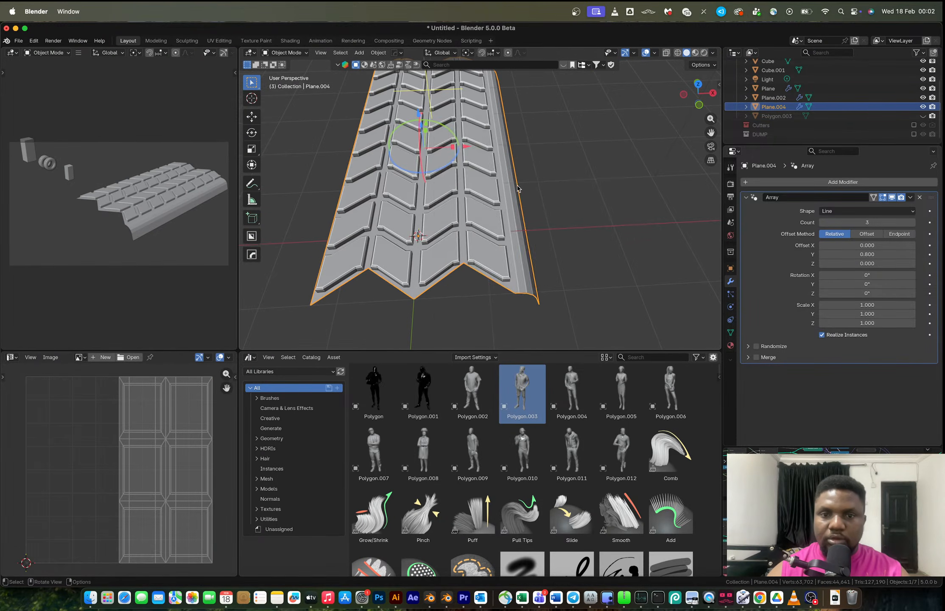
right_click(532, 199)
click(496, 155)
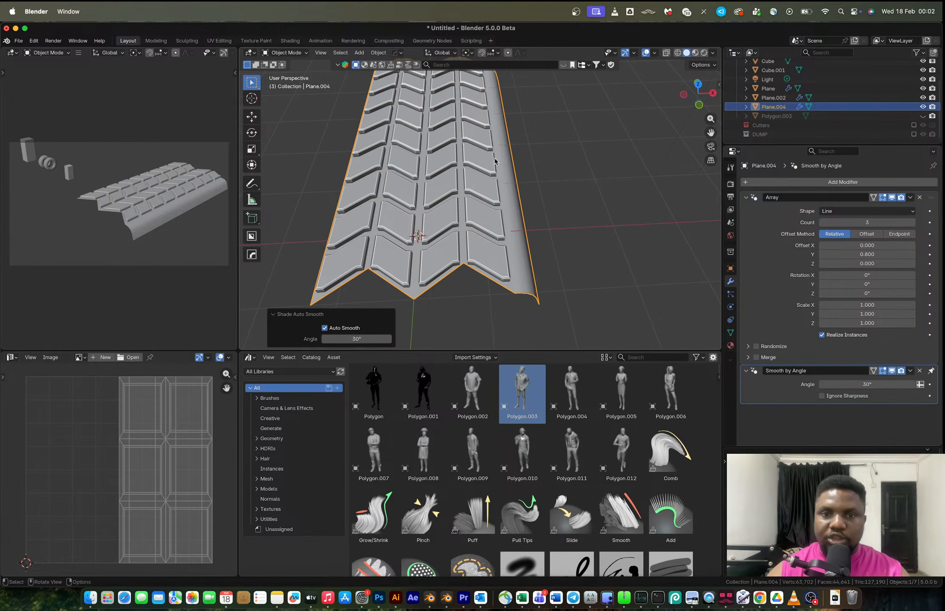
Mirror the tread across the X axis with a Hops mirror modifier.
key(alt+x)
click(498, 226)
middle_drag(485, 243, 447, 209)
scroll(454, 198, up, 1)
scroll(446, 209, up, 1)
Try applying the Array and merging vertices by distance, then undo back to the live Array modifier.
key(ctrl+a)
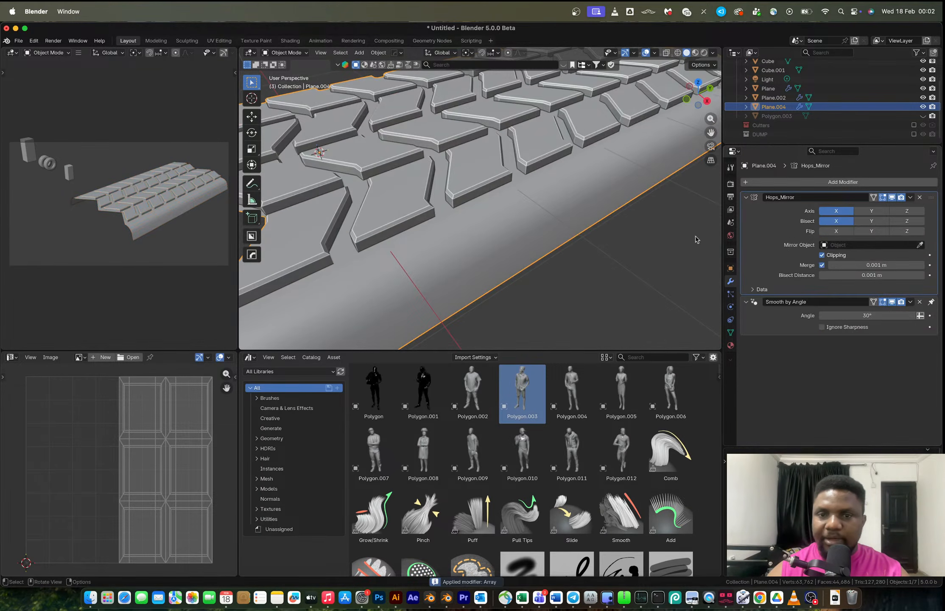
key(Tab)
key(a)
key(m)
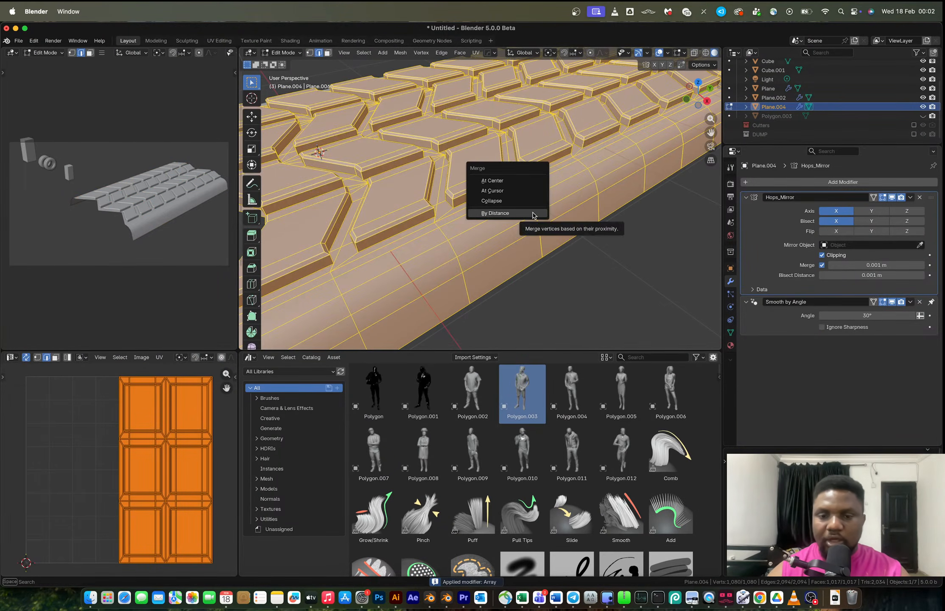
click(533, 213)
scroll(532, 213, down, 5)
middle_drag(540, 208, 527, 210)
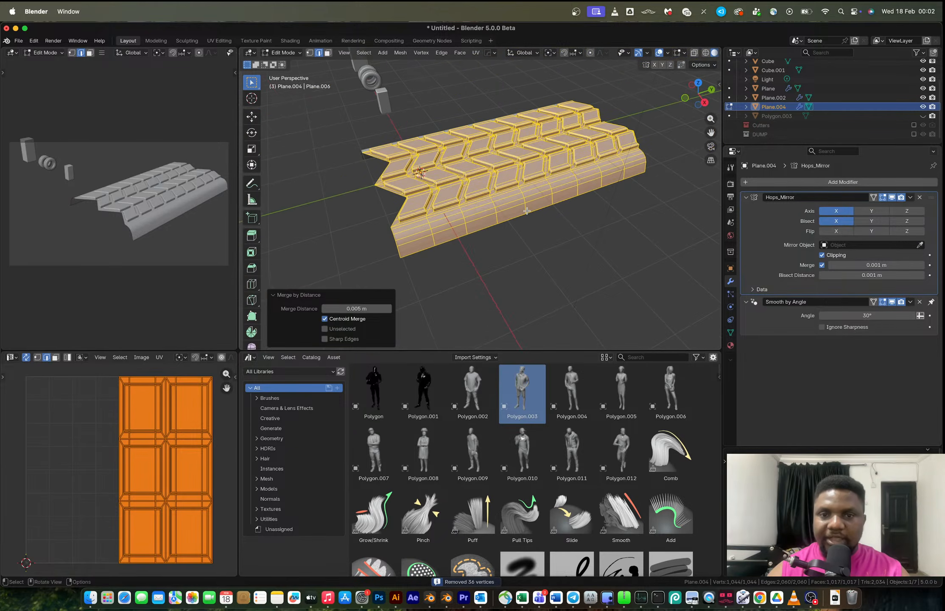
key(ctrl+z)
key(ctrl+z)
key(Tab)
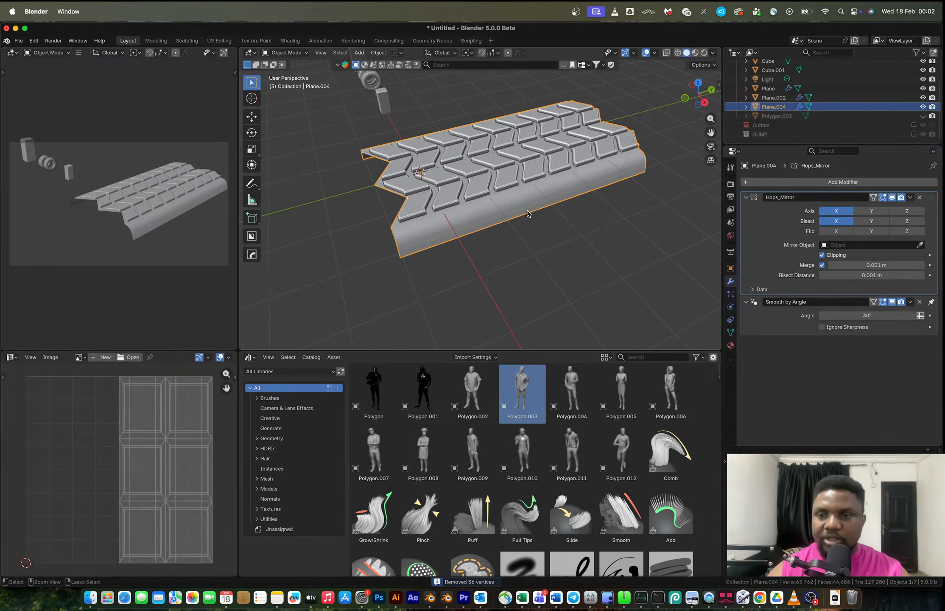
key(ctrl+z)
key(ctrl+z)
key(ctrl+shift+z)
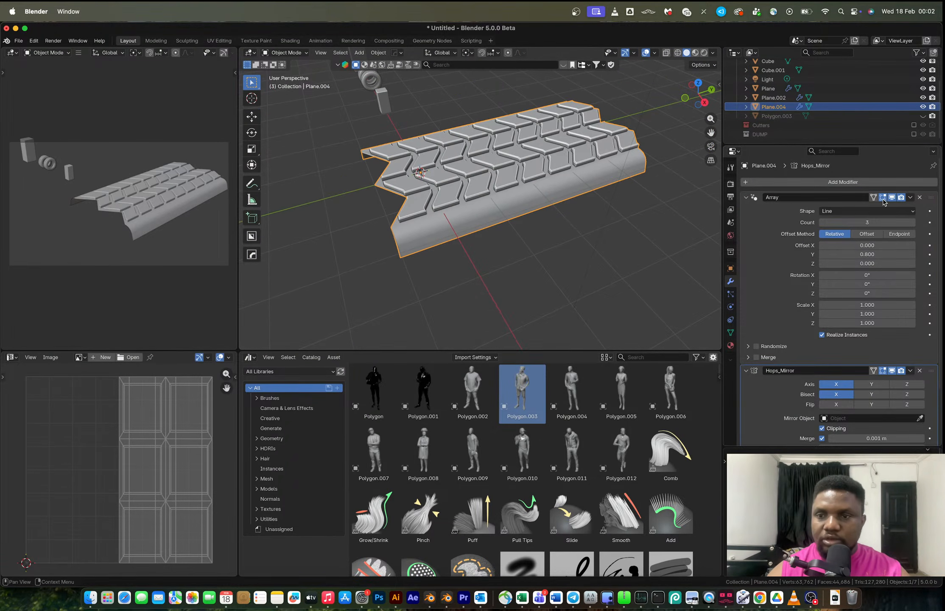
Raise the Array count to 15 and apply the Array modifier.
scroll(534, 175, down, 5)
shift+middle_drag(535, 175, 473, 201)
drag(912, 225, 941, 225)
scroll(717, 228, down, 3)
click(912, 223)
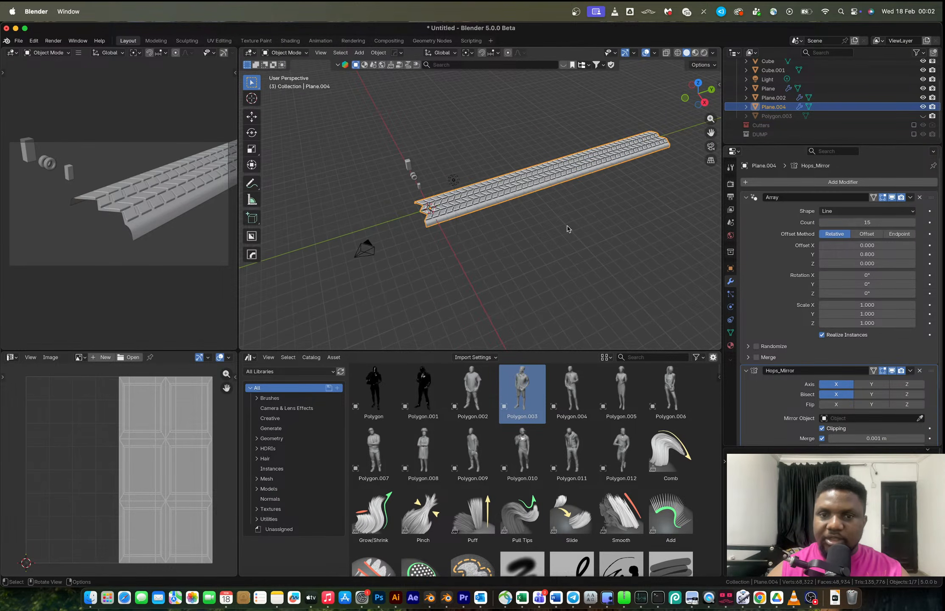
middle_drag(524, 200, 536, 198)
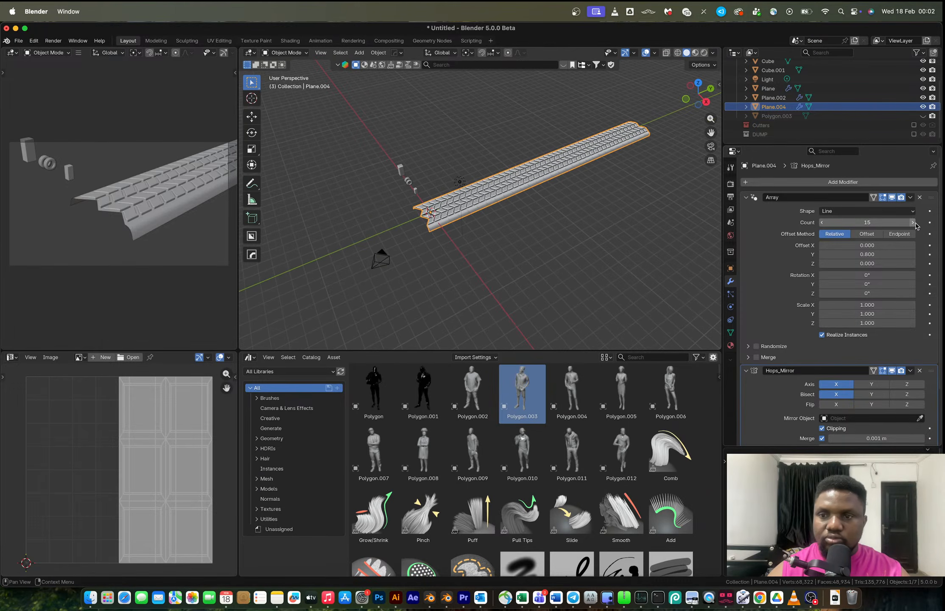
click(912, 223)
key(ctrl+a)
Apply the Hops mirror modifier to the tread strip.
middle_drag(460, 185, 486, 186)
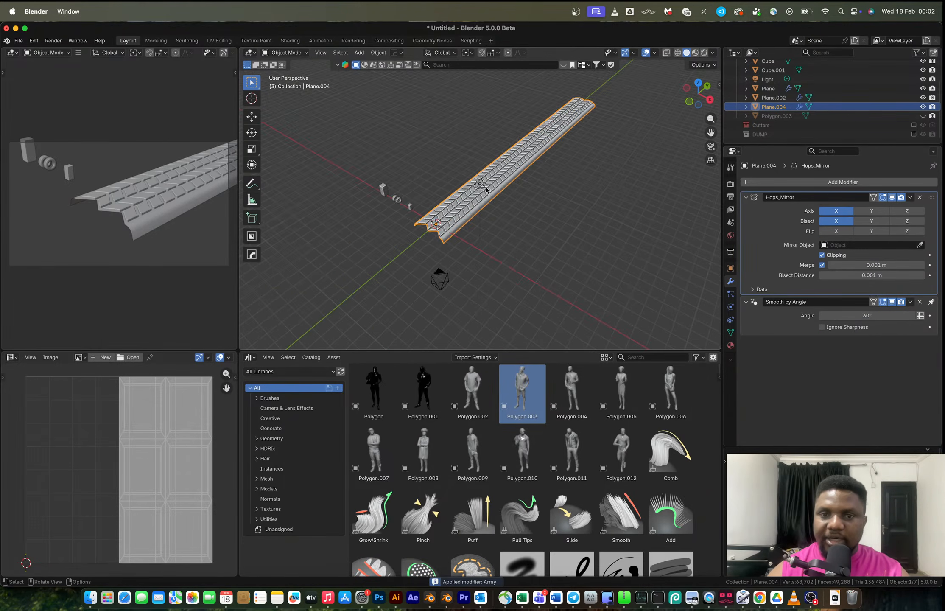
scroll(486, 187, up, 6)
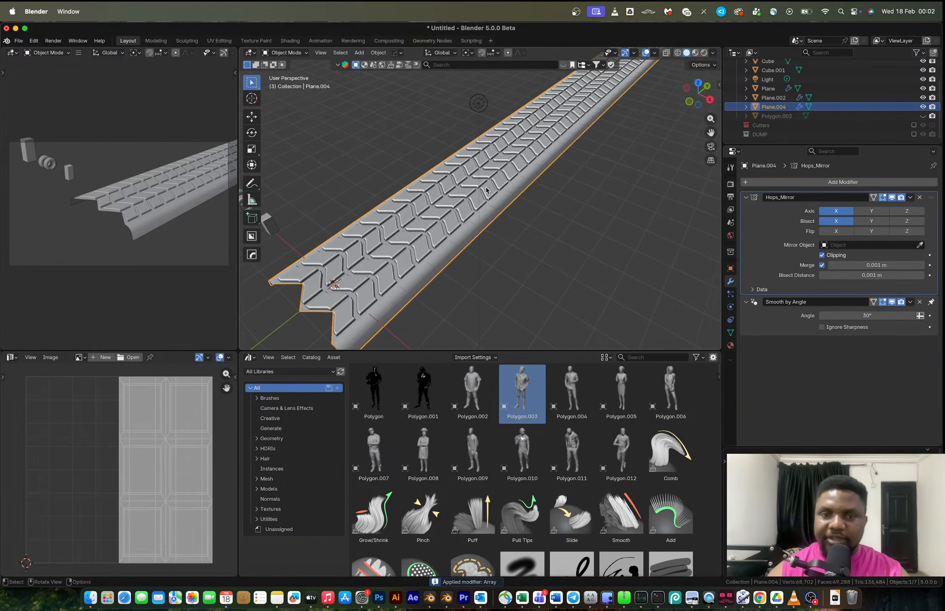
click(779, 182)
key(Escape)
key(ctrl+a)
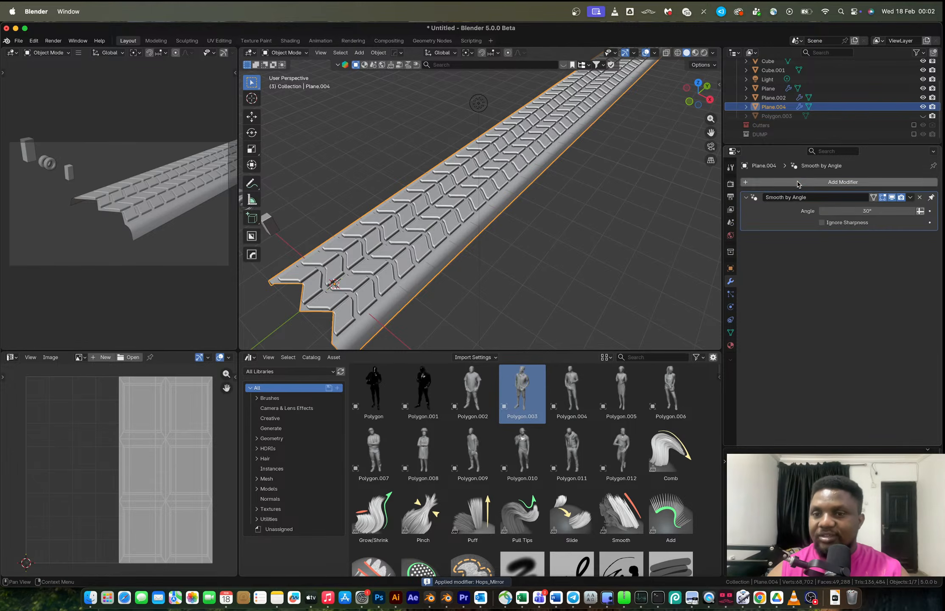
Add a Simple Deform modifier to the strip and switch it to Bend.
click(785, 181)
mouse_move(787, 191)
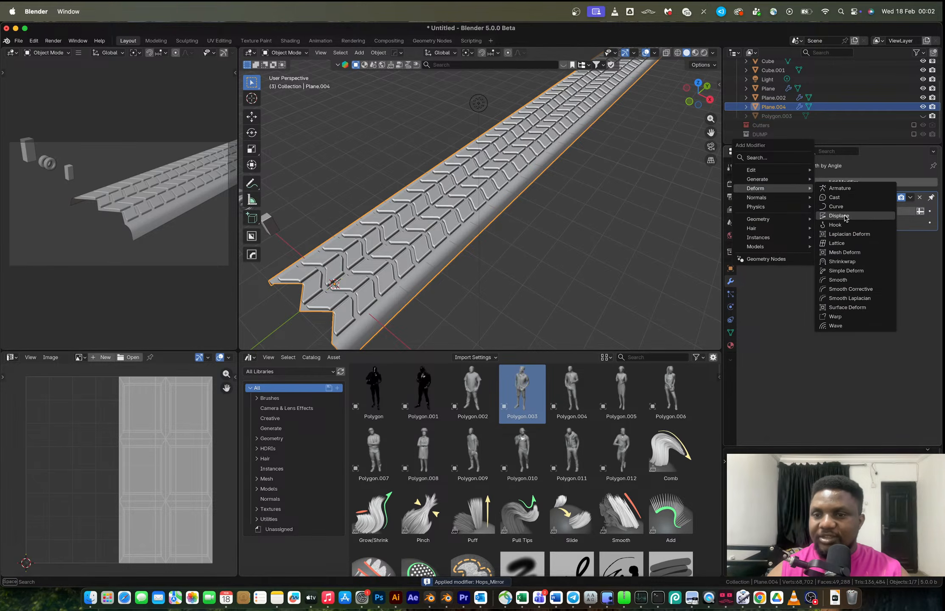
click(844, 272)
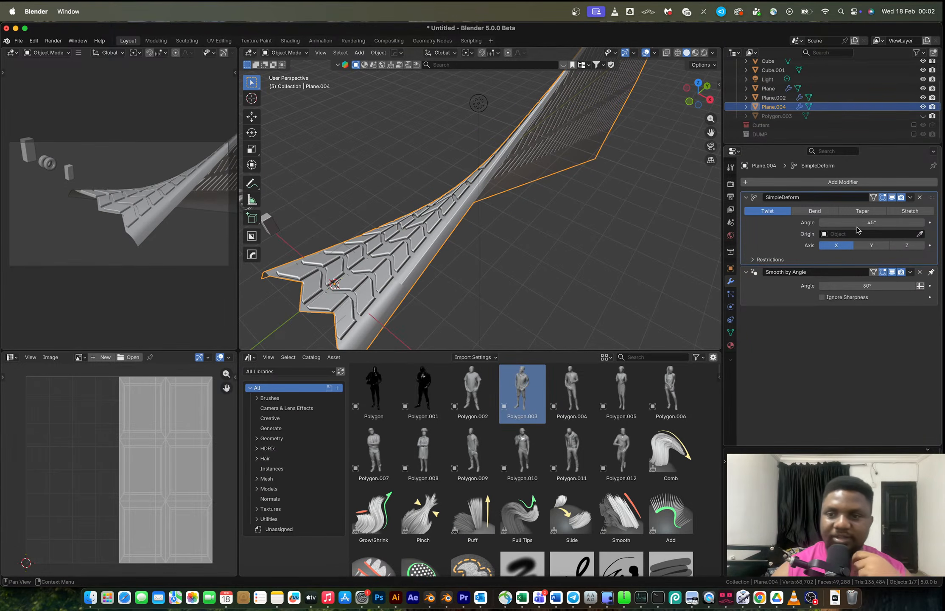
click(815, 211)
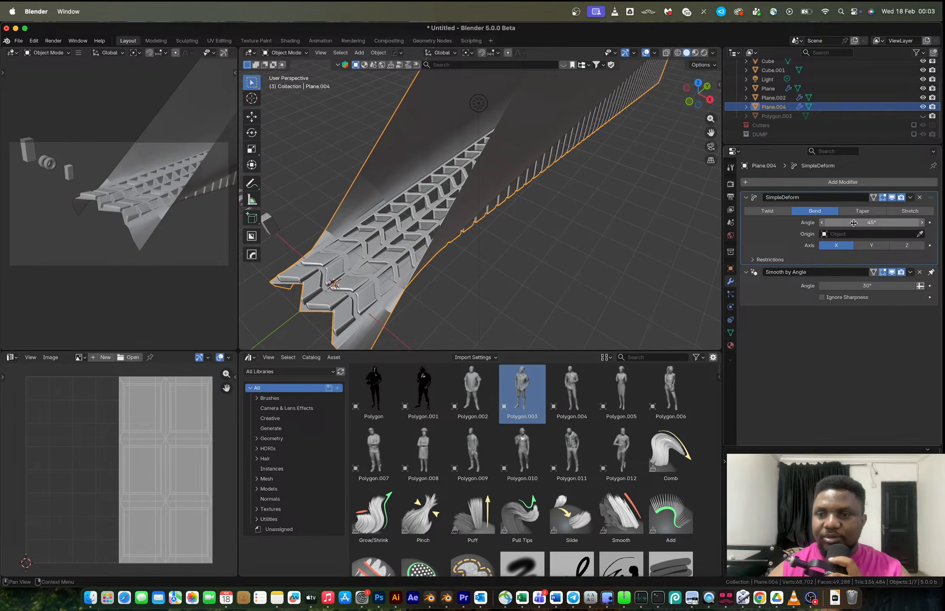
Set the strip's origin to its geometry and snap it to the 3D cursor.
right_click(484, 216)
mouse_move(476, 247)
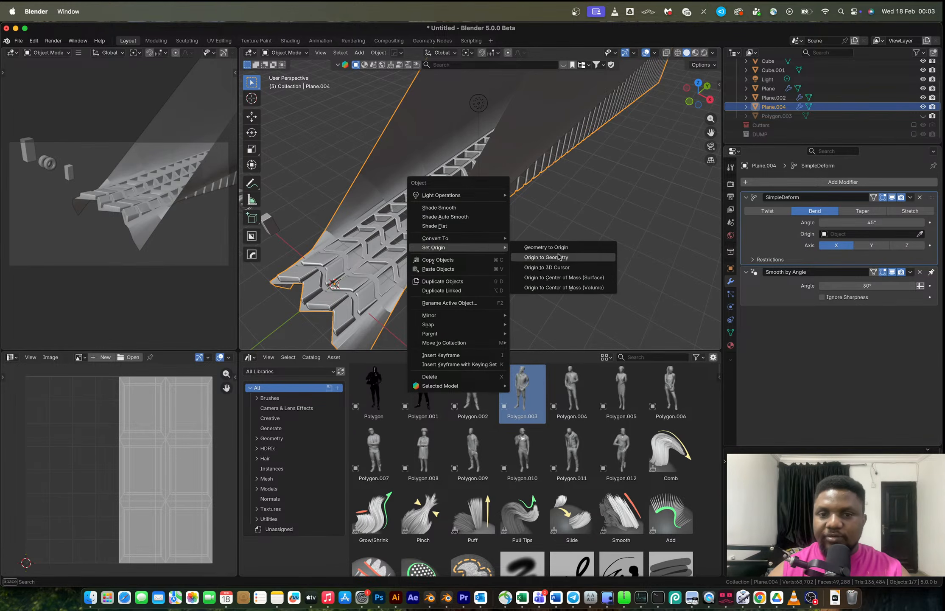
click(559, 258)
scroll(543, 211, down, 3)
key(shift+s)
click(540, 154)
shift+middle_drag(514, 179, 483, 200)
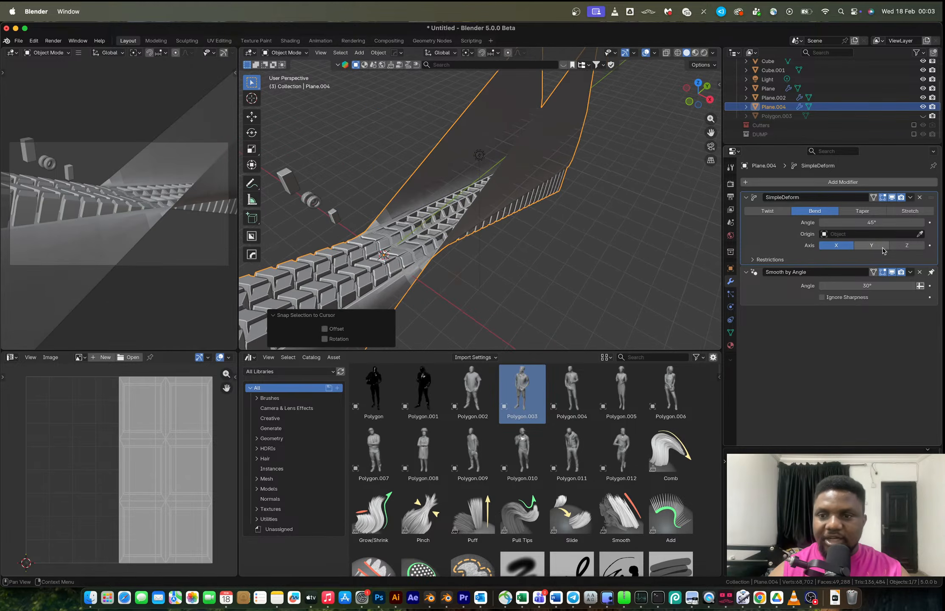
Rotate the whole strip mesh 90° about the X axis in Edit Mode.
key(Tab)
key(a)
key(r)
key(x)
key(9)
key(0)
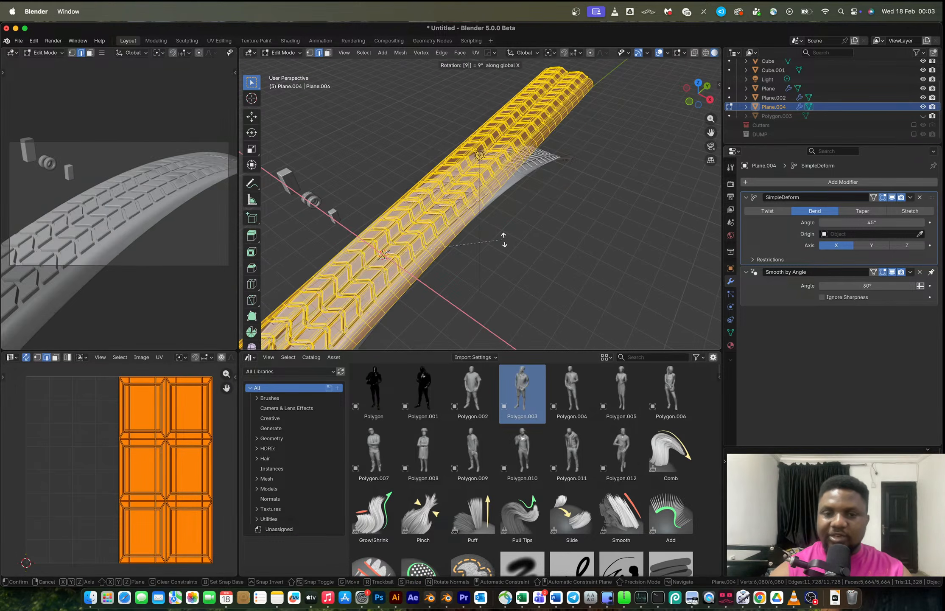
key(Return)
key(Tab)
Set the Bend angle to 365° to close the strip into a tire ring.
drag(824, 223, 923, 222)
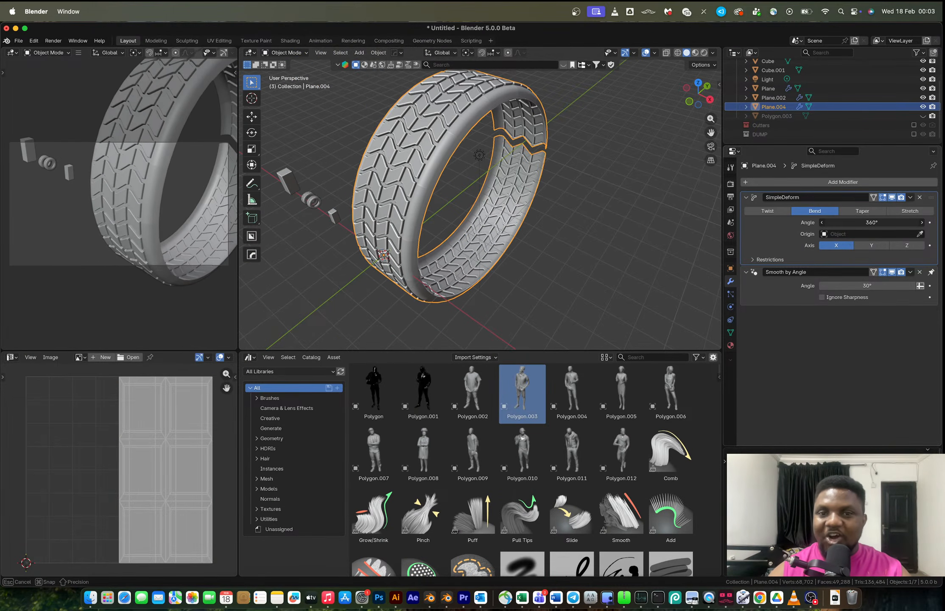
middle_drag(627, 199, 505, 195)
middle_drag(505, 196, 479, 186)
mouse_move(867, 223)
mouse_down()
mouse_move(846, 218)
mouse_move(842, 231)
mouse_move(867, 222)
mouse_up()
click(847, 223)
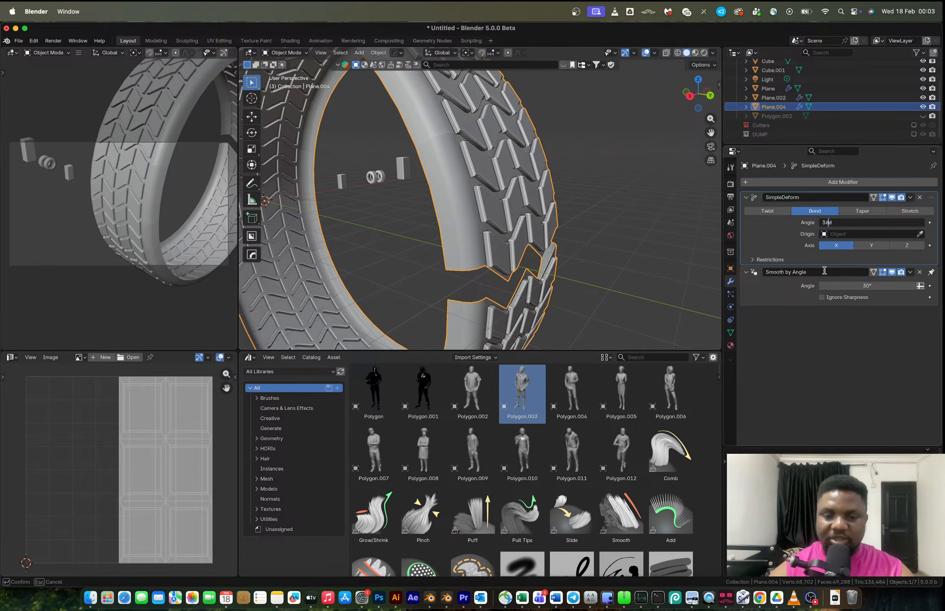
key(BackSpace)
text(5)
key(Return)
Apply the Simple Deform modifier.
ctrl+middle_drag(474, 266, 462, 207)
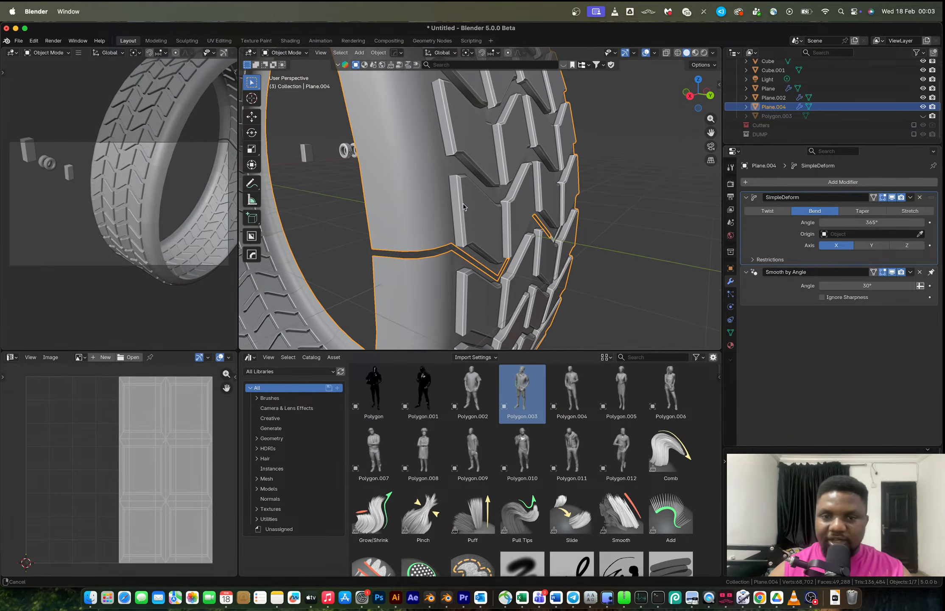
drag(864, 220, 870, 220)
key(ctrl+a)
key(a)
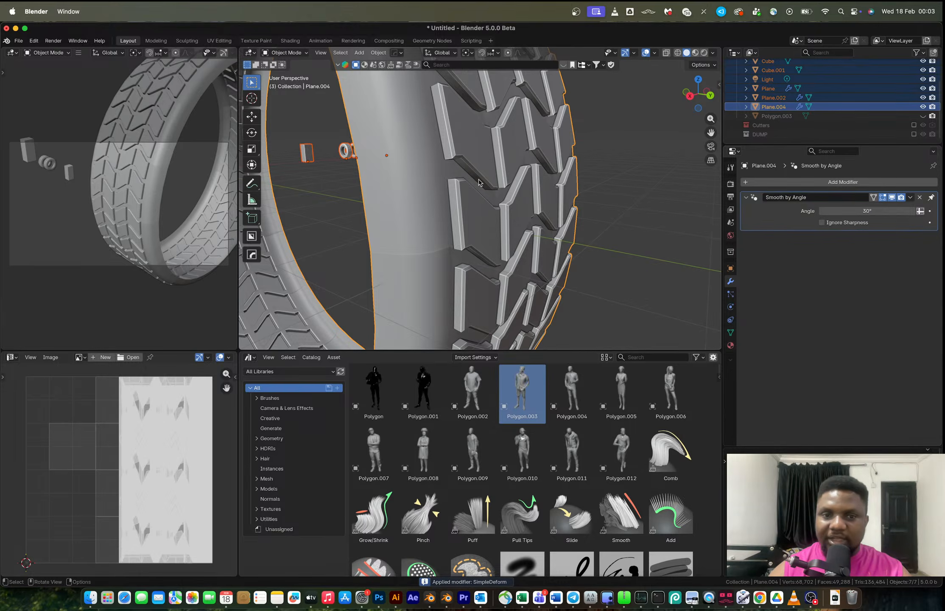
Merge the ring's vertices by distance to weld the seam.
key(Tab)
key(m)
click(479, 180)
key(Tab)
scroll(465, 171, down, 6)
middle_drag(465, 171, 564, 176)
scroll(469, 185, up, 5)
Select the inner edge loop and extrude it inward, scaled to about 0.736.
key(Tab)
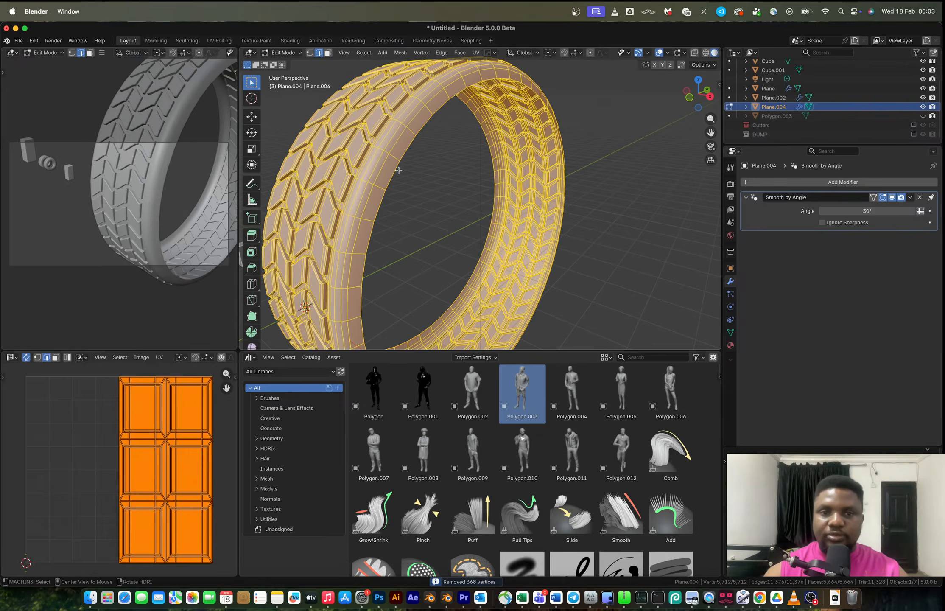
alt+click(402, 170)
key(e)
key(s)
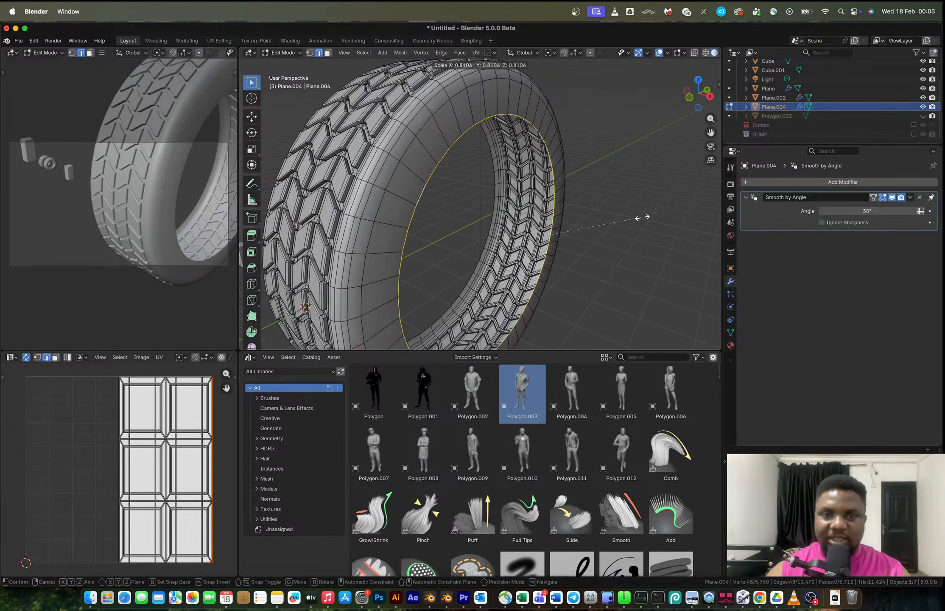
click(616, 213)
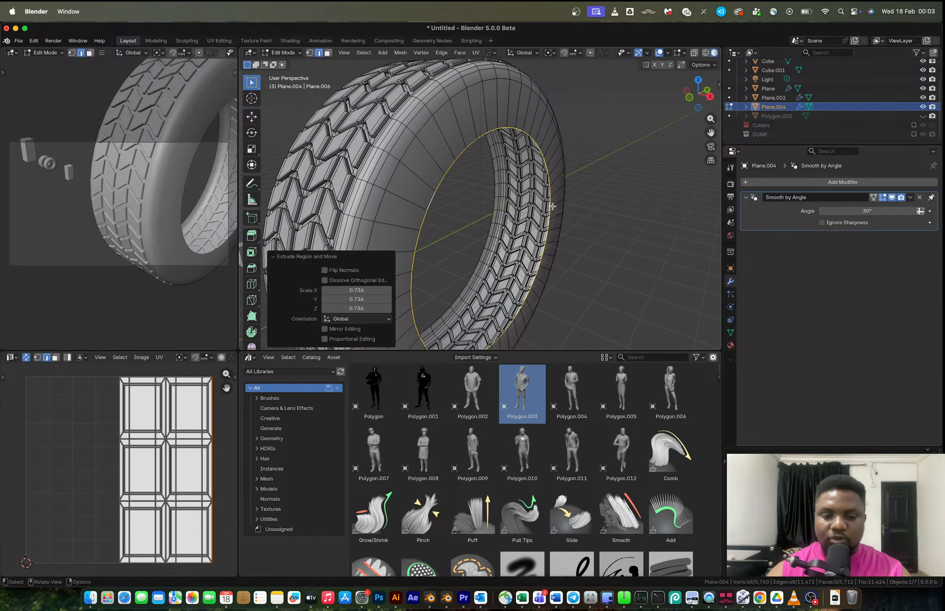
Extrude the loop about 0.34 m along X to form the sidewall depth.
key(e)
key(x)
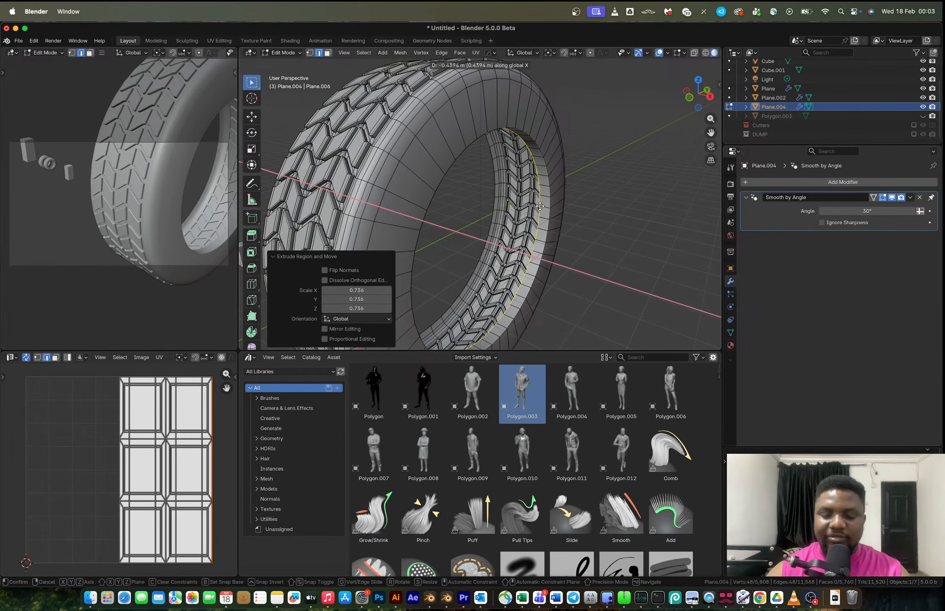
click(543, 206)
Extrude the loop again scaled to about 0.903 and leave Edit Mode.
key(e)
key(s)
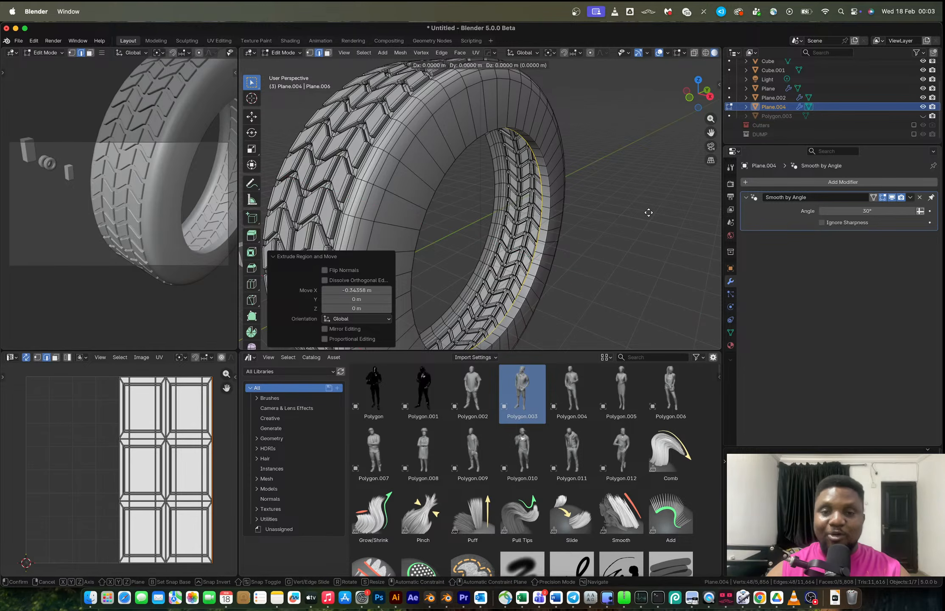
click(632, 213)
middle_drag(568, 197, 555, 199)
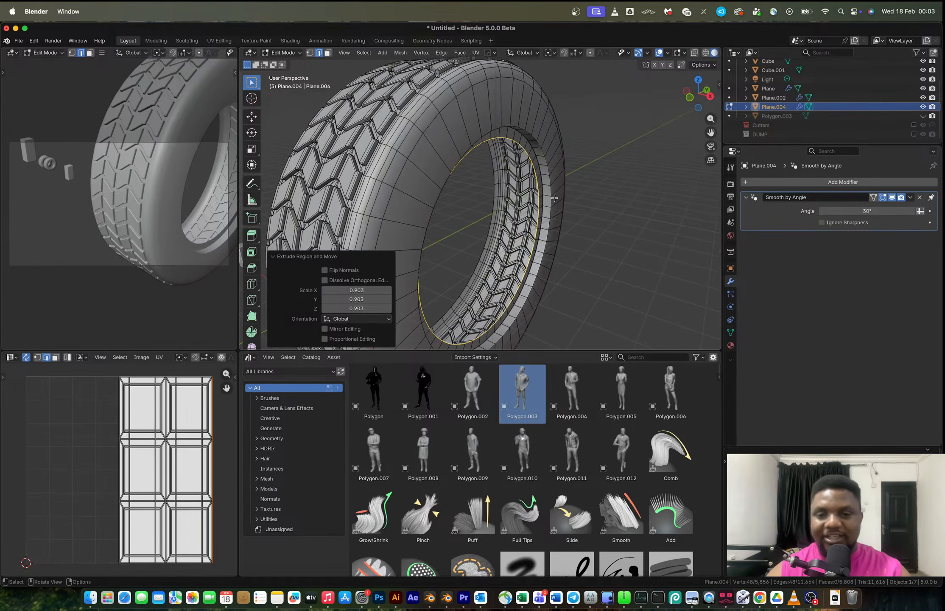
key(Tab)
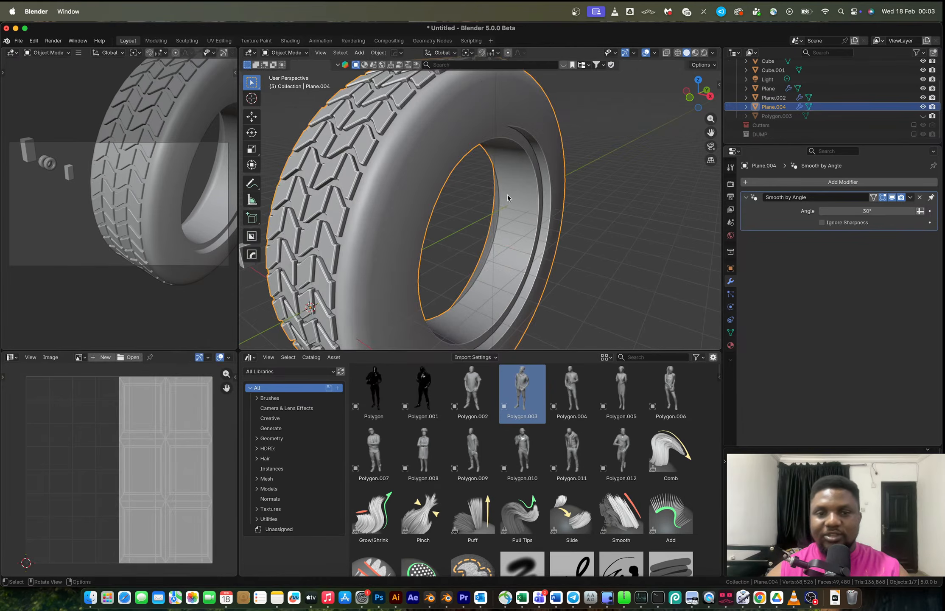
Mirror the tire across the X axis with a Hops mirror modifier.
scroll(509, 217, down, 5)
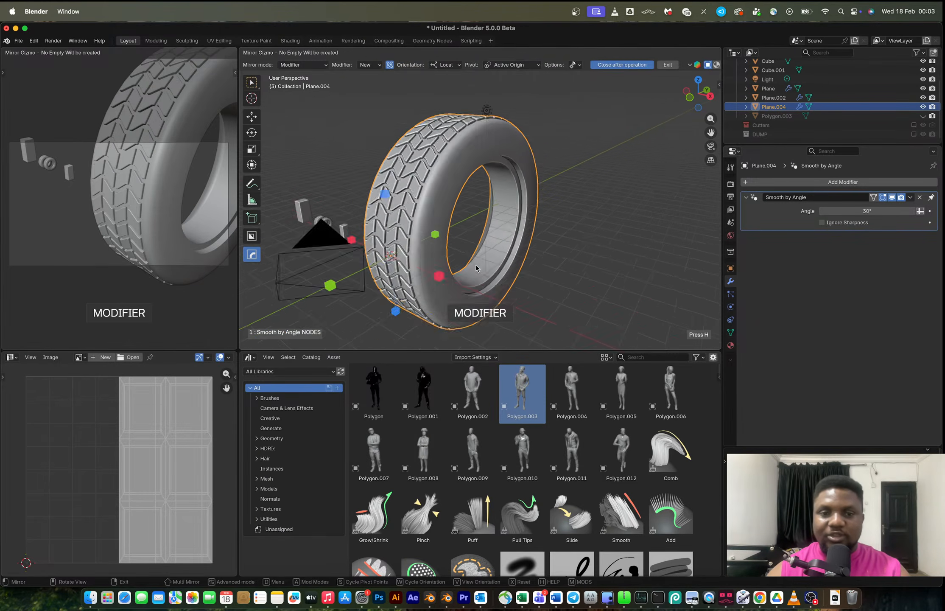
right_click(502, 249)
click(538, 258)
key(alt+x)
click(526, 232)
scroll(475, 236, up, 8)
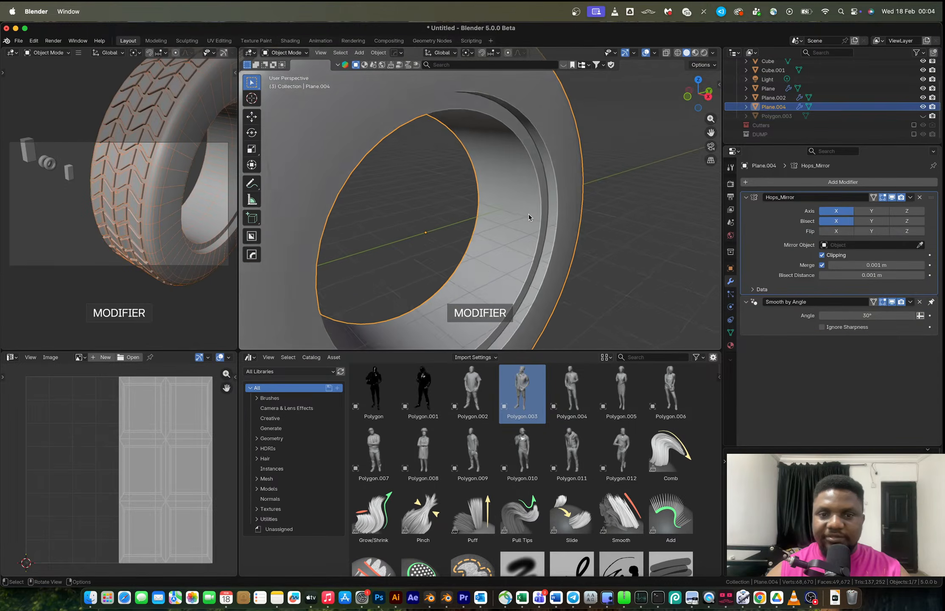
Edge-slide the selected inner loop along the sidewall.
key(Tab)
key(g)
key(g)
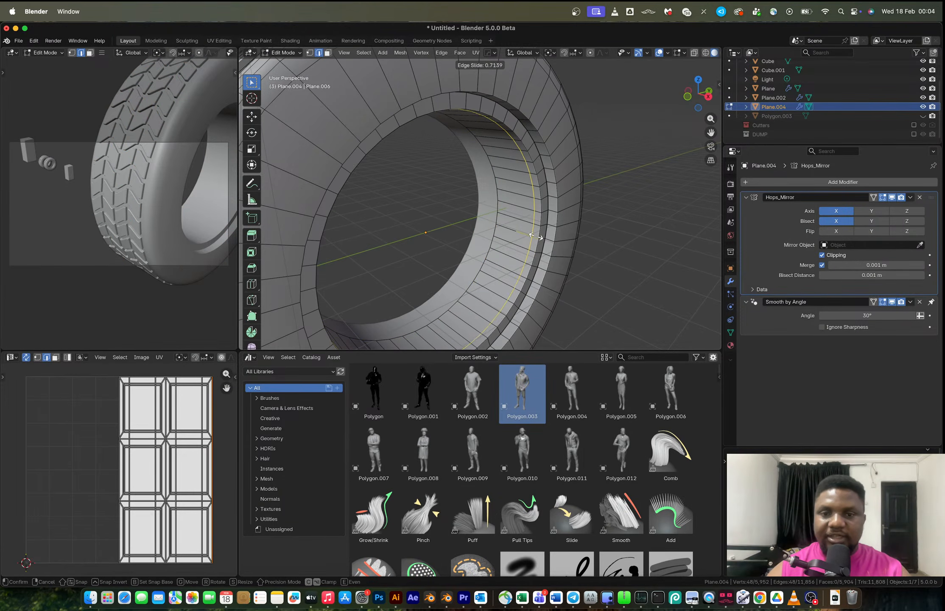
click(534, 236)
Try extruding the slid loop, then undo the extrusion.
key(e)
click(514, 242)
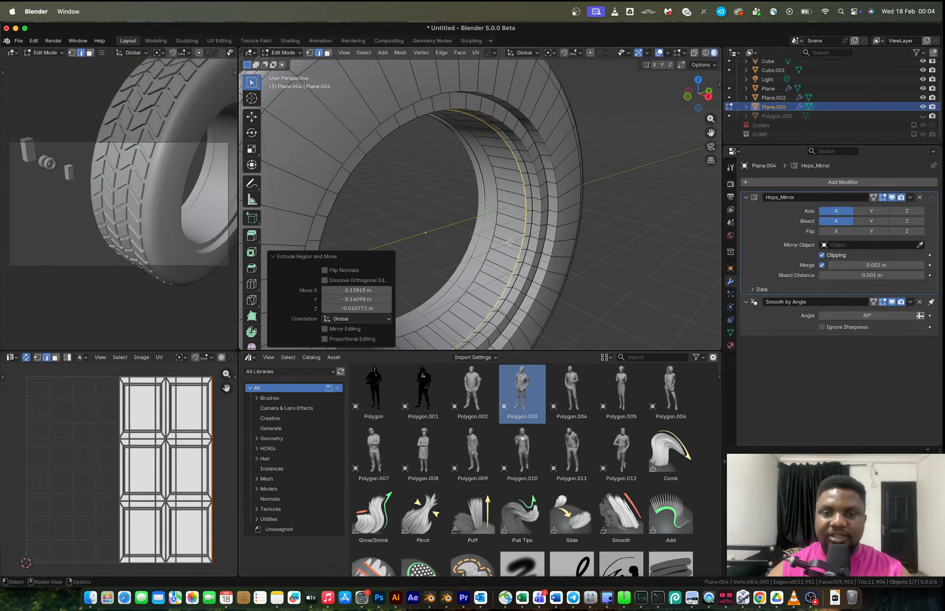
key(ctrl+z)
Select the inner face ring and extrude it along normals about 0.095 m inward.
key(3)
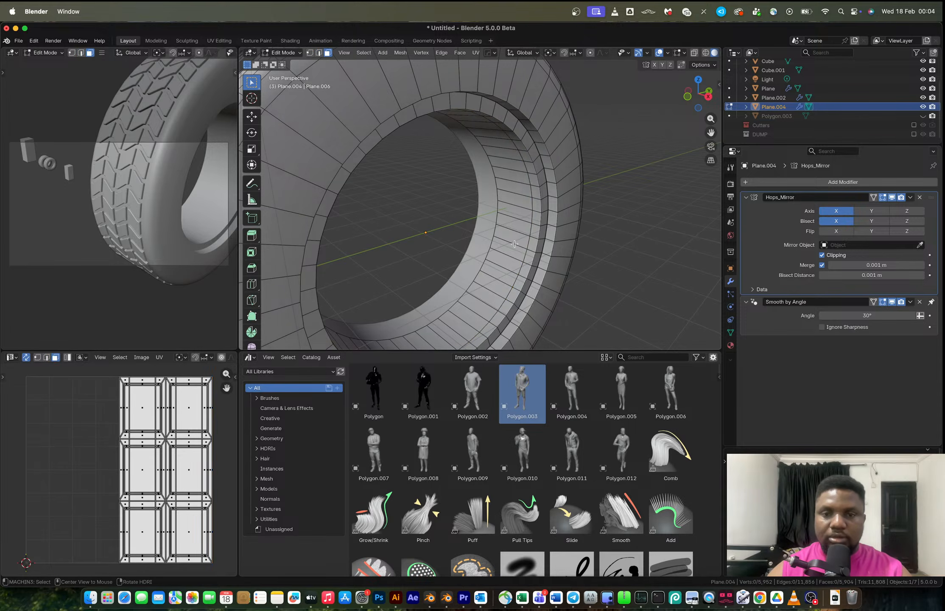
alt+click(515, 243)
key(alt+e)
click(524, 251)
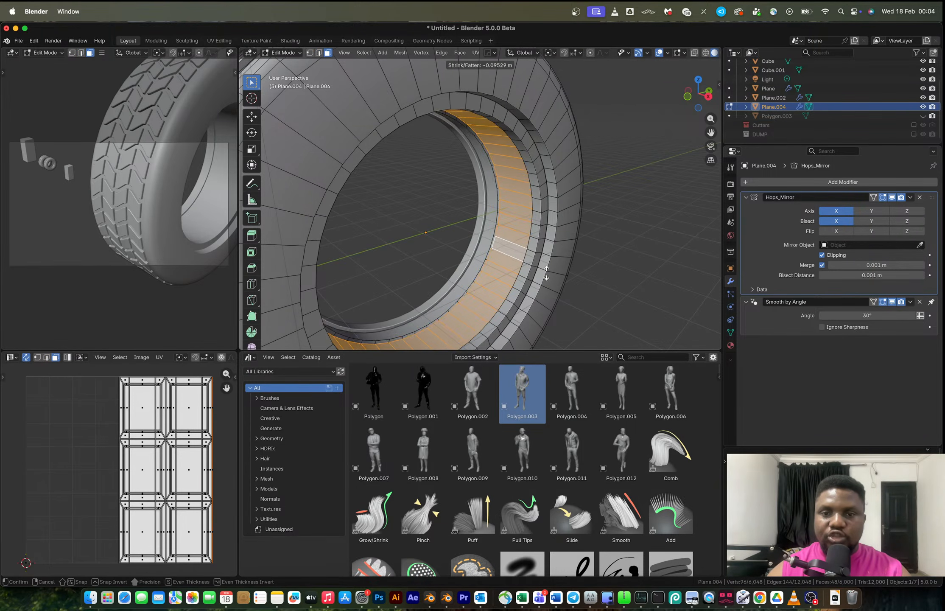
click(363, 71)
key(Tab)
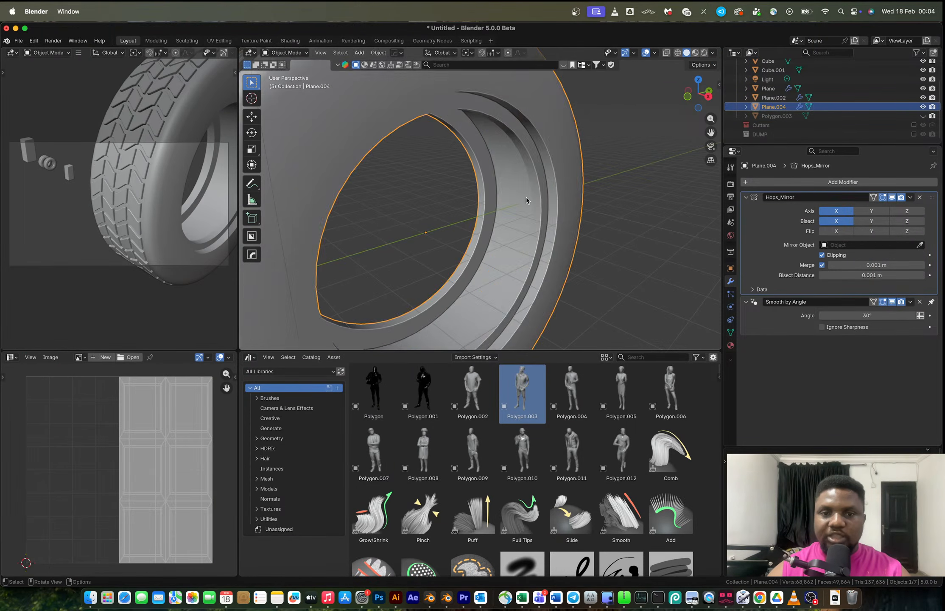
scroll(523, 196, down, 8)
middle_drag(460, 198, 564, 214)
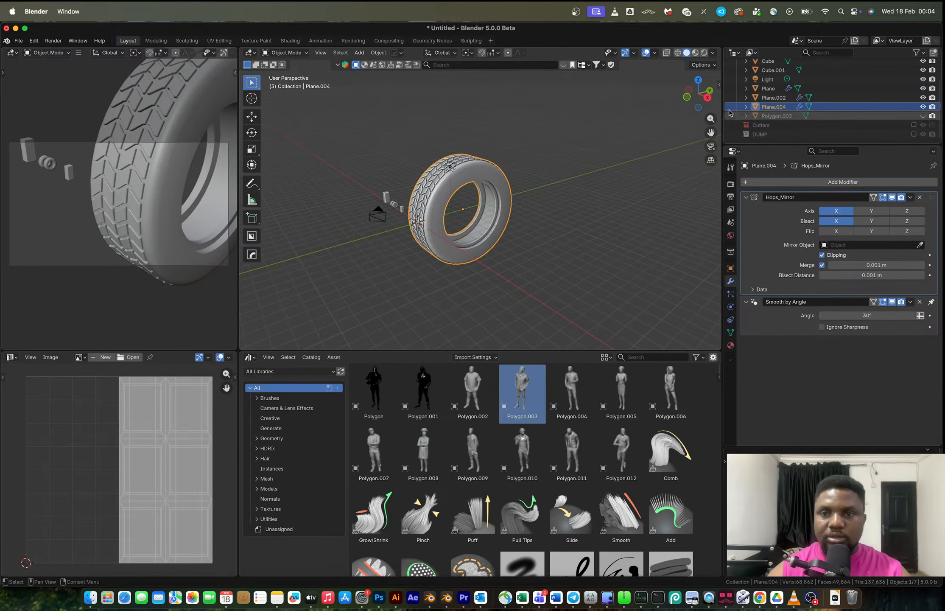
Scale the tire down uniformly to about 0.107 in side view.
click(708, 97)
key(s)
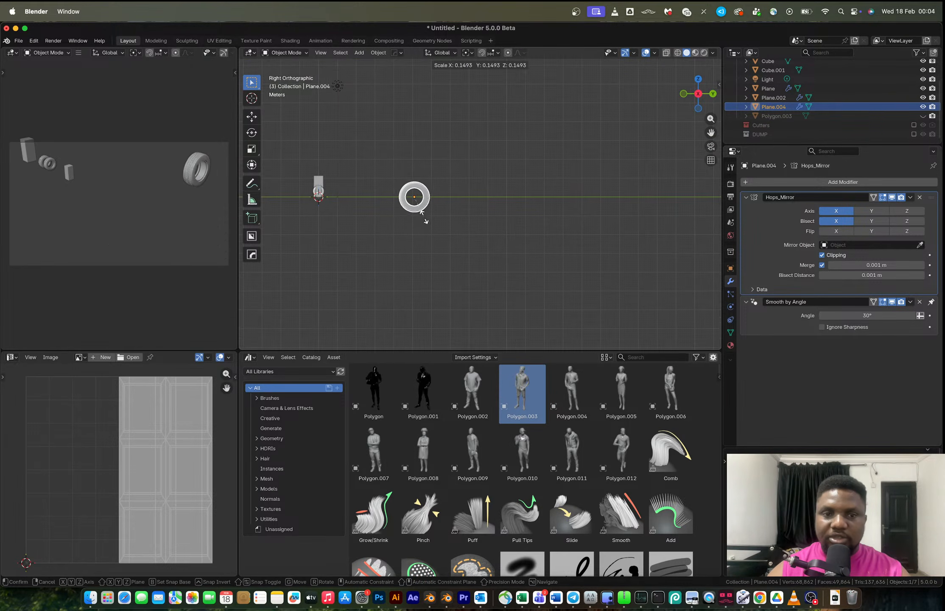
click(417, 213)
click(713, 94)
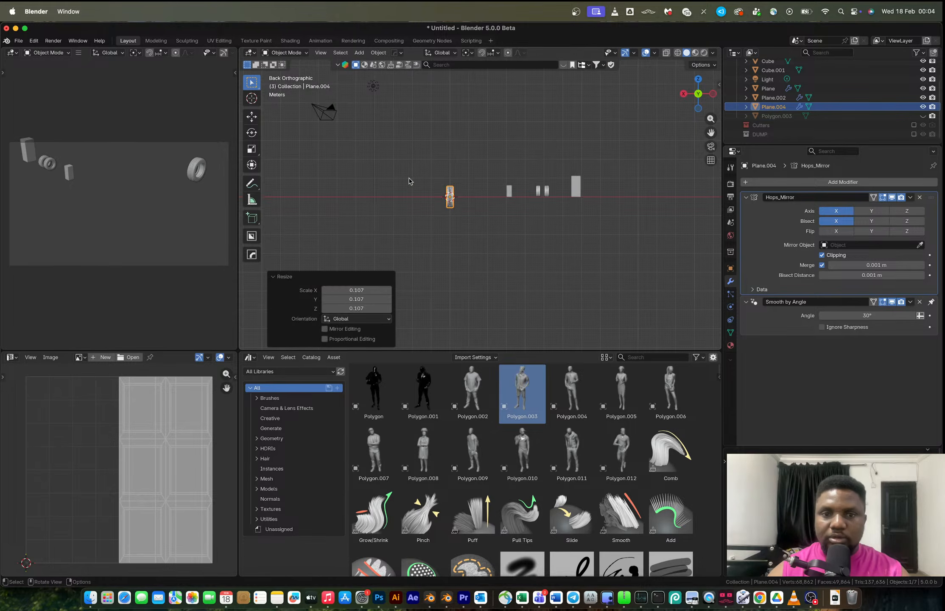
scroll(704, 106, up, 5)
click(686, 96)
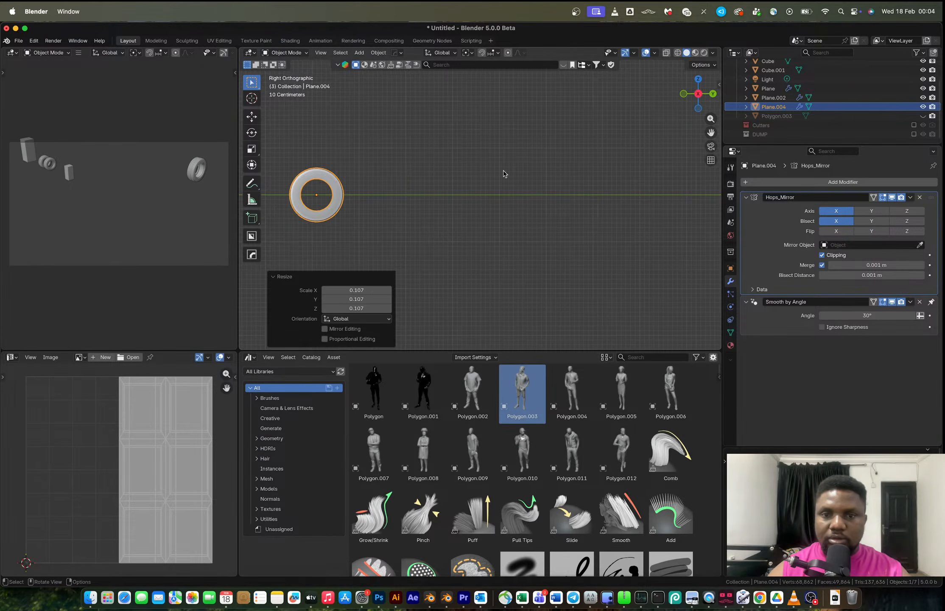
scroll(594, 165, down, 5)
scroll(459, 193, up, 1)
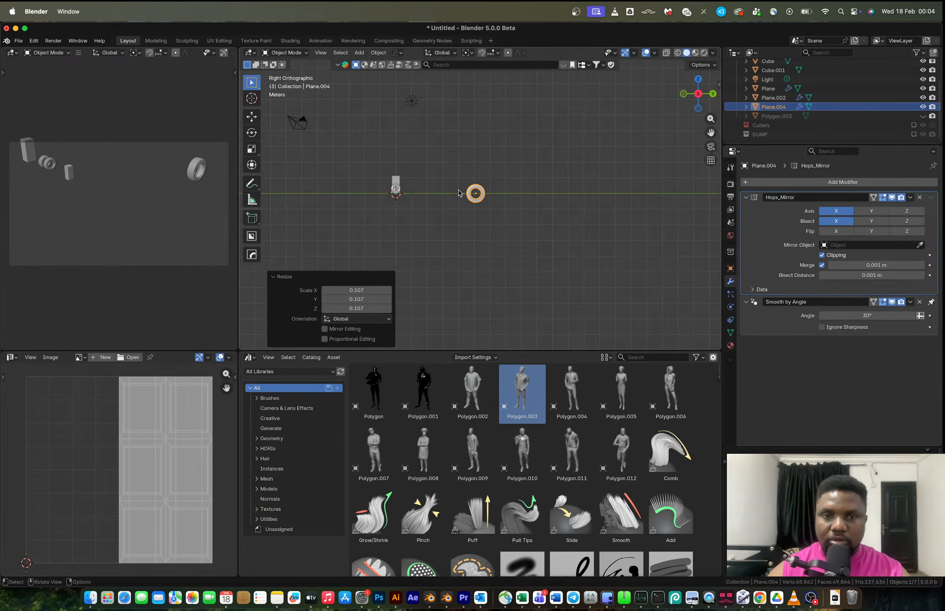
Snap the tire to the 3D cursor and scale it to about 0.69.
key(shift+s)
click(485, 152)
scroll(394, 204, up, 5)
key(KP_Decimal)
key(s)
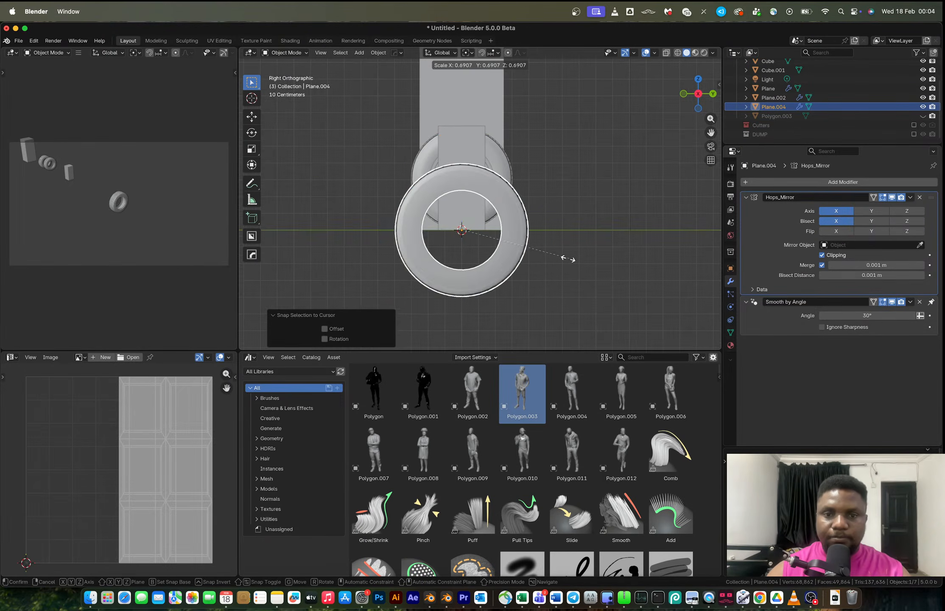
click(541, 252)
Move the tire's entire mesh 0.1 m up along Z in Edit Mode.
key(Tab)
key(a)
key(g)
key(z)
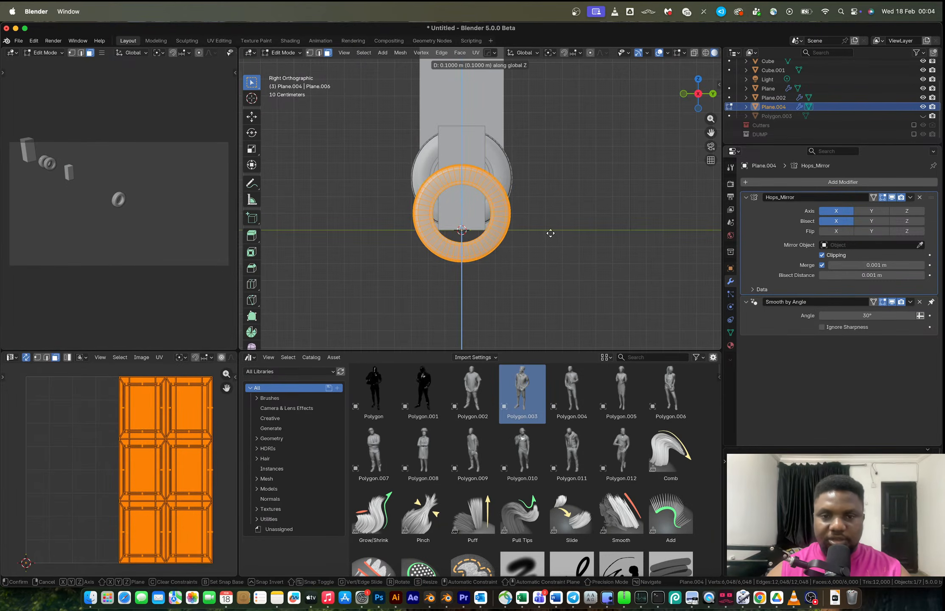
click(554, 202)
key(Tab)
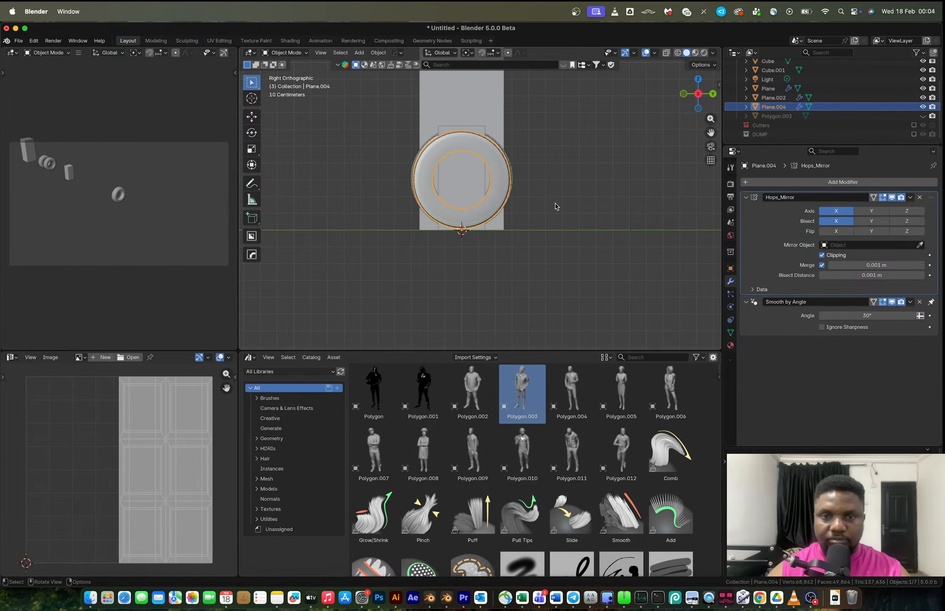
Scale the tire to about 1.031 and move it about 3.411 m along X beside the other tires.
key(s)
click(561, 204)
mouse_move(561, 205)
middle_down()
mouse_move(554, 198)
mouse_move(549, 212)
middle_up()
key(g)
key(x)
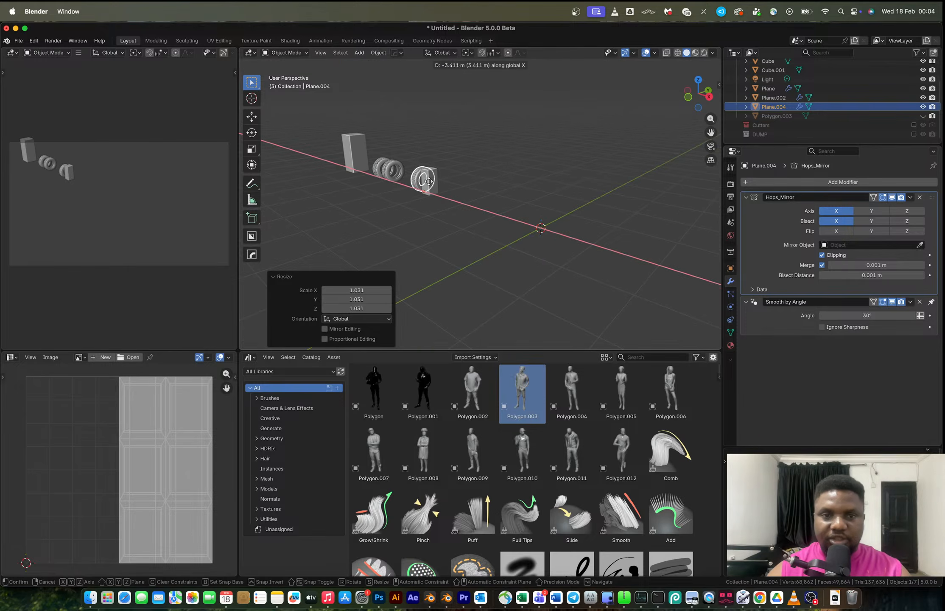
click(409, 181)
Try clearing the tire's location back to the world origin.
click(436, 144)
scroll(437, 146, up, 6)
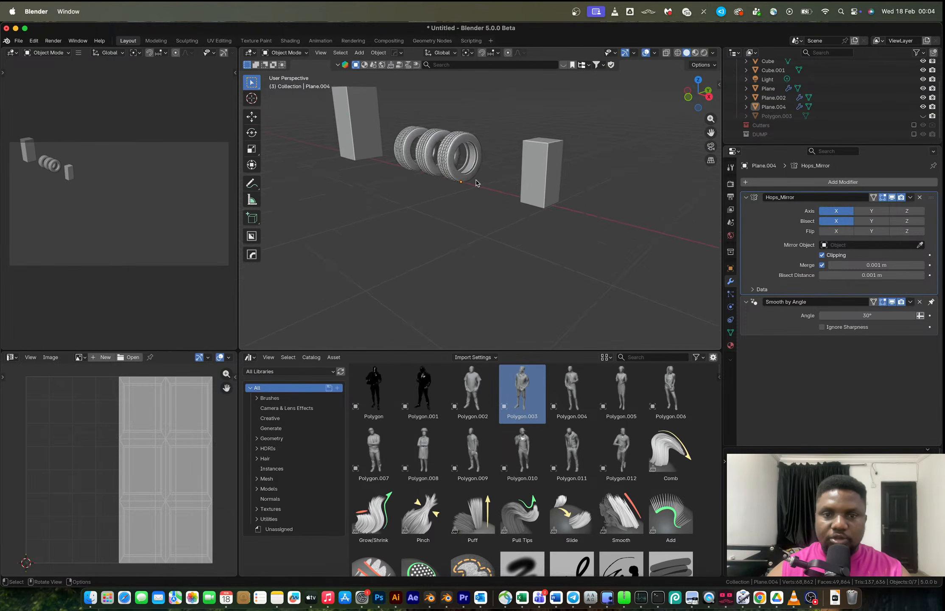
scroll(446, 163, up, 2)
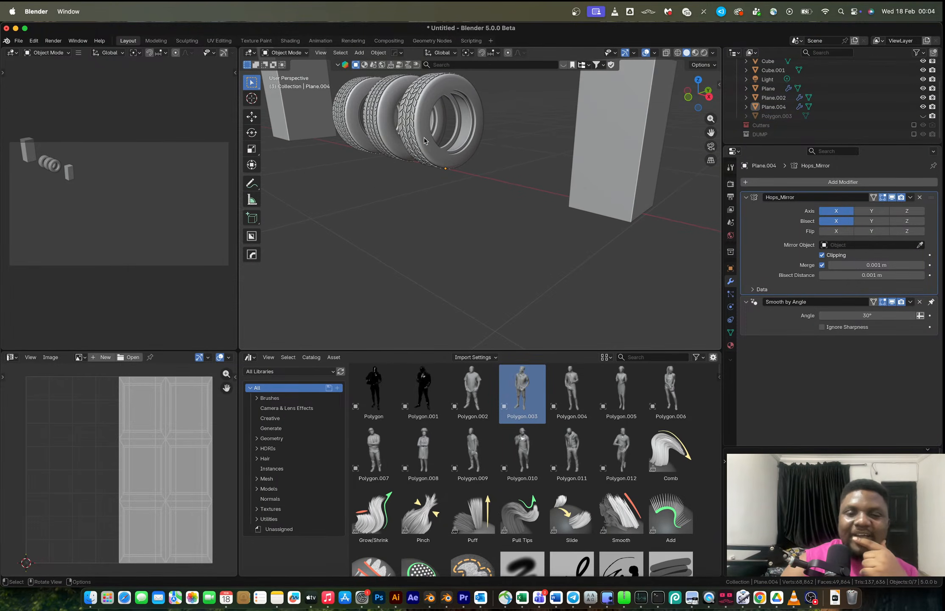
click(422, 109)
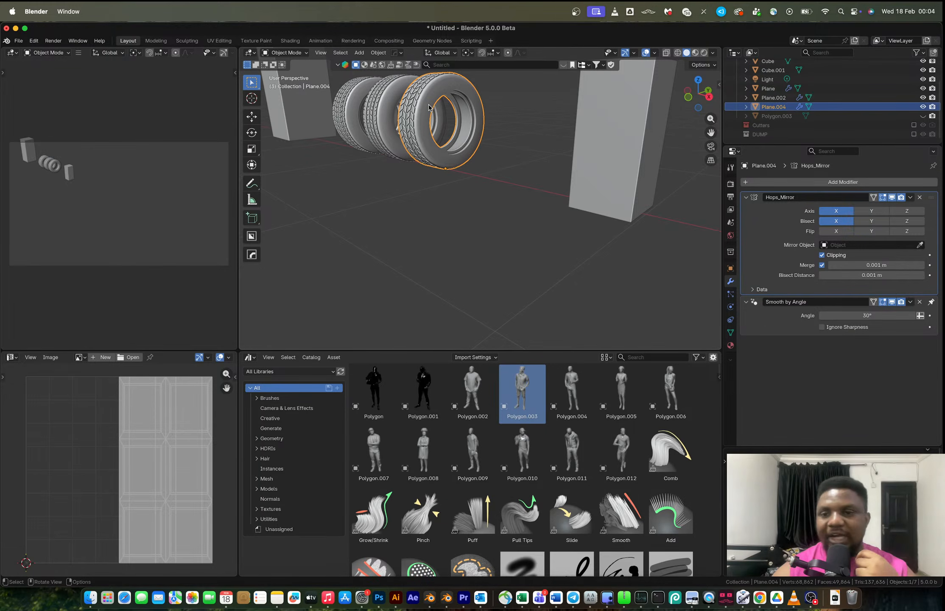
middle_drag(430, 106, 421, 136)
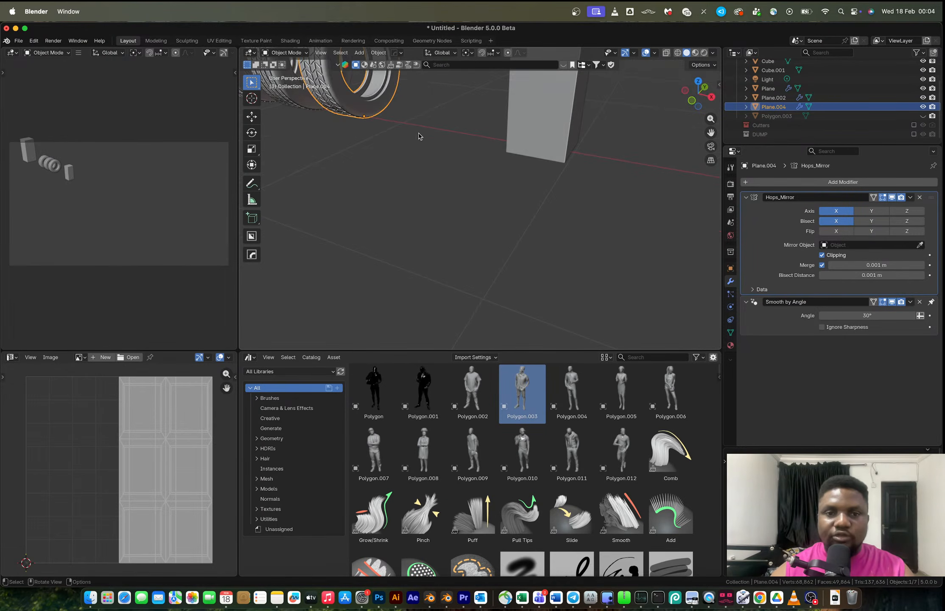
click(320, 53)
click(341, 113)
mouse_move(470, 150)
middle_down()
mouse_move(493, 170)
mouse_move(474, 159)
middle_up()
scroll(505, 183, down, 8)
click(512, 188)
scroll(428, 131, down, 3)
click(424, 132)
key(alt+g)
key(Tab)
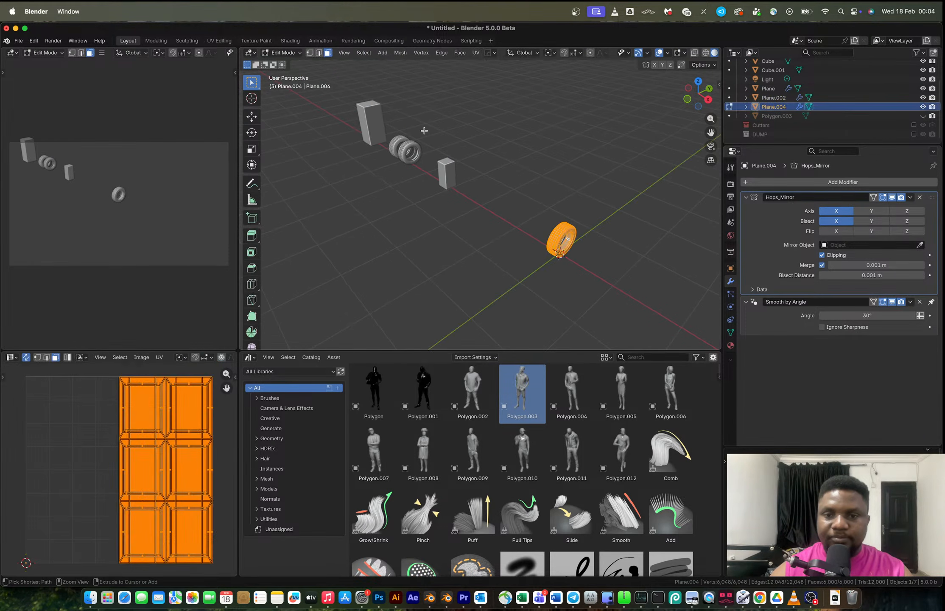
Undo the location clear and the following edits on the tire.
key(alt+a)
key(ctrl+z)
key(ctrl+z)
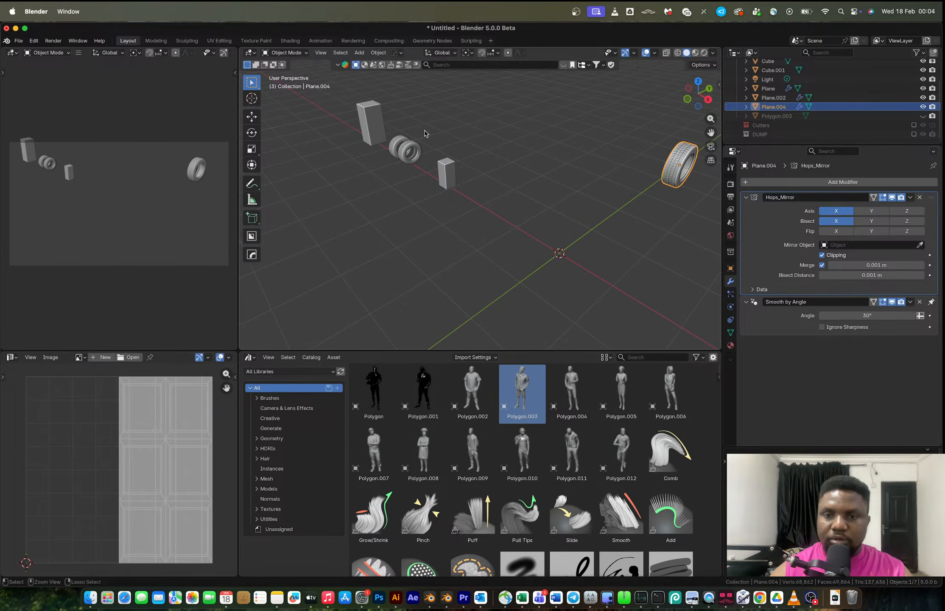
scroll(426, 133, down, 5)
key(ctrl+z)
key(ctrl+z)
key(ctrl+z)
key(ctrl+z)
key(ctrl+z)
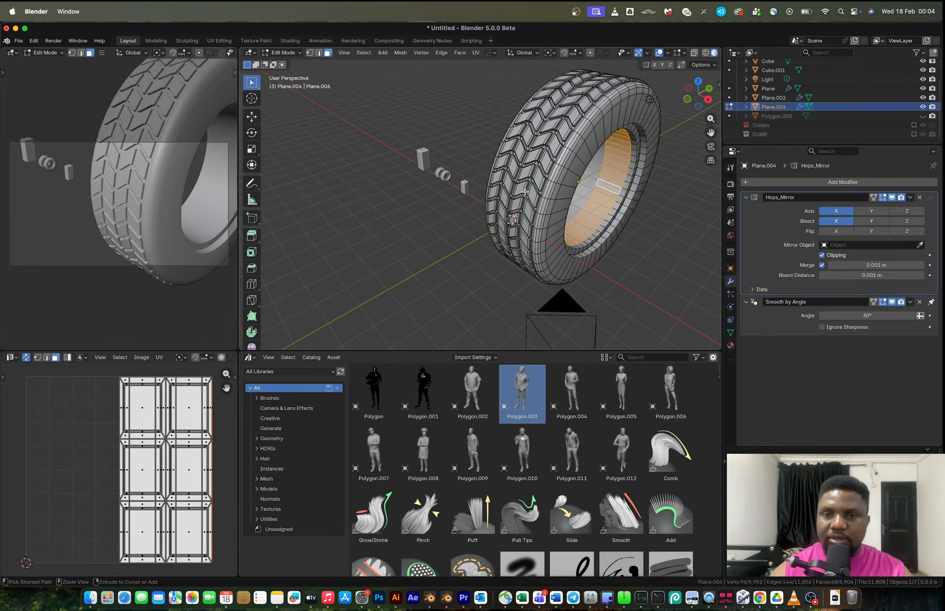
key(ctrl+z)
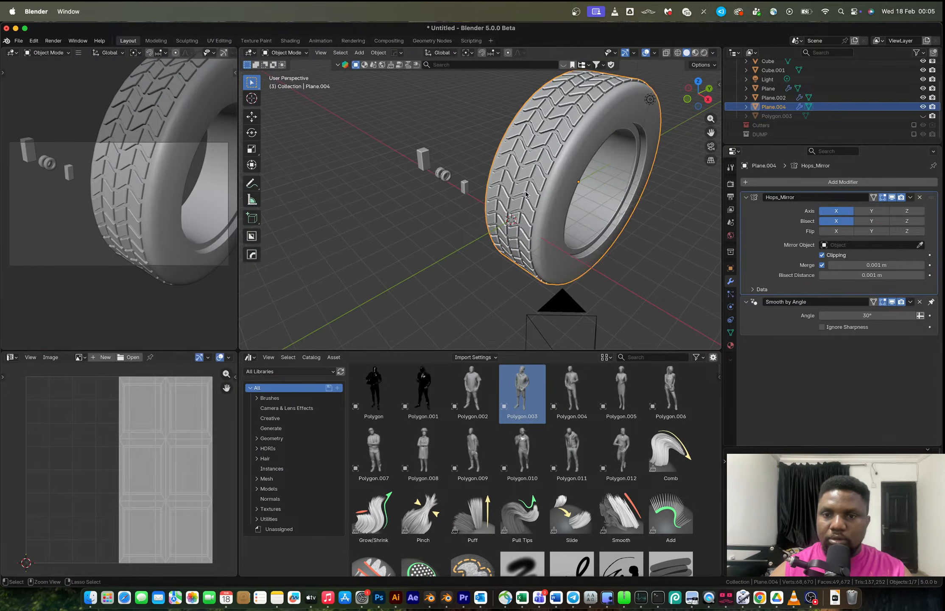
key(ctrl+z)
key(Tab)
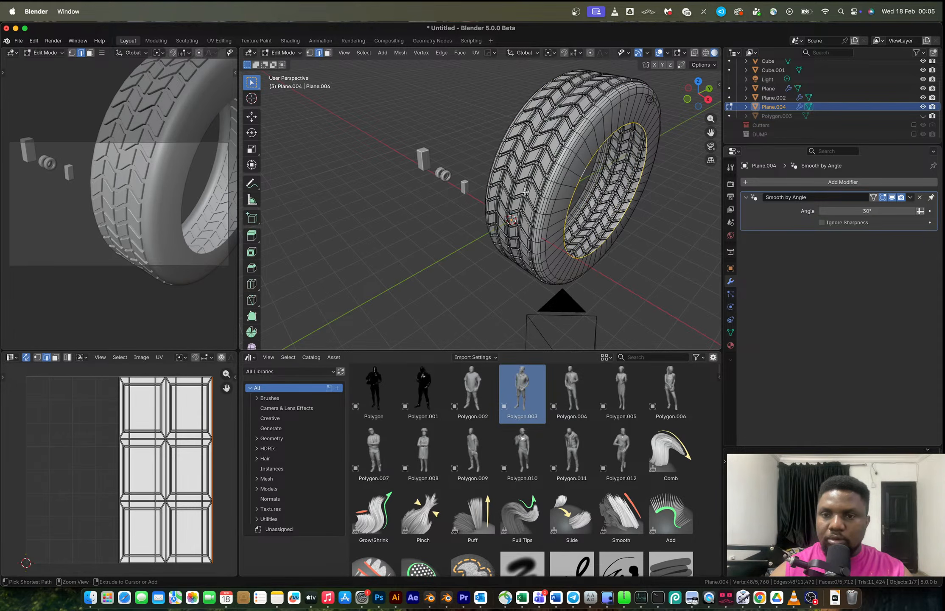
key(a)
key(Tab)
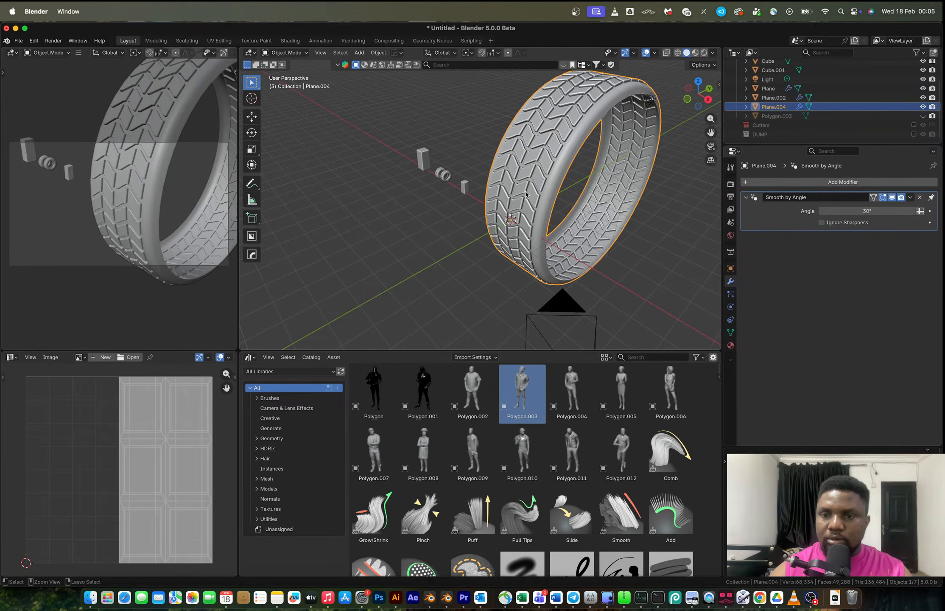
key(ctrl+z)
key(ctrl+z)
key(ctrl+z)
key(ctrl+z)
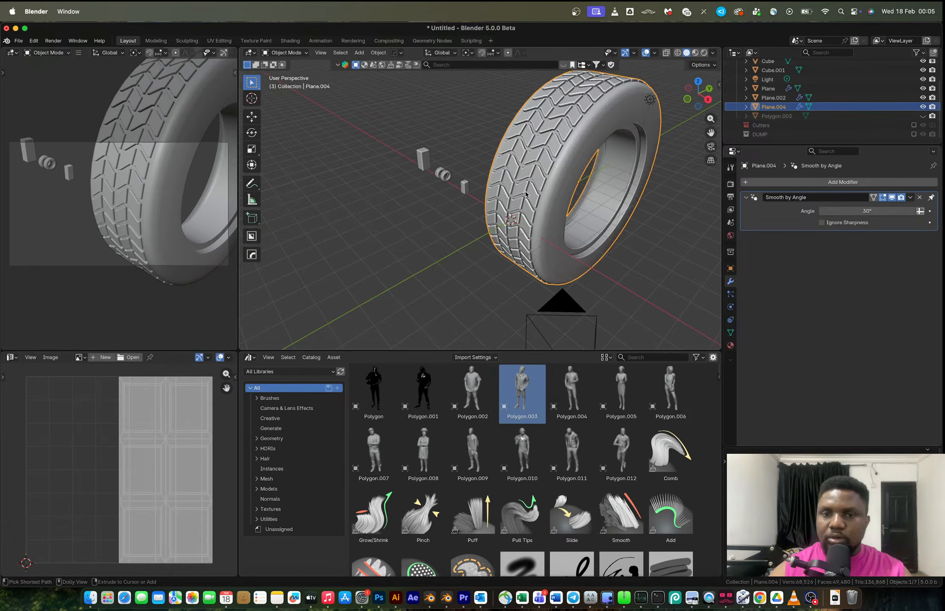
key(ctrl+z)
key(ctrl+z)
key(ctrl+z)
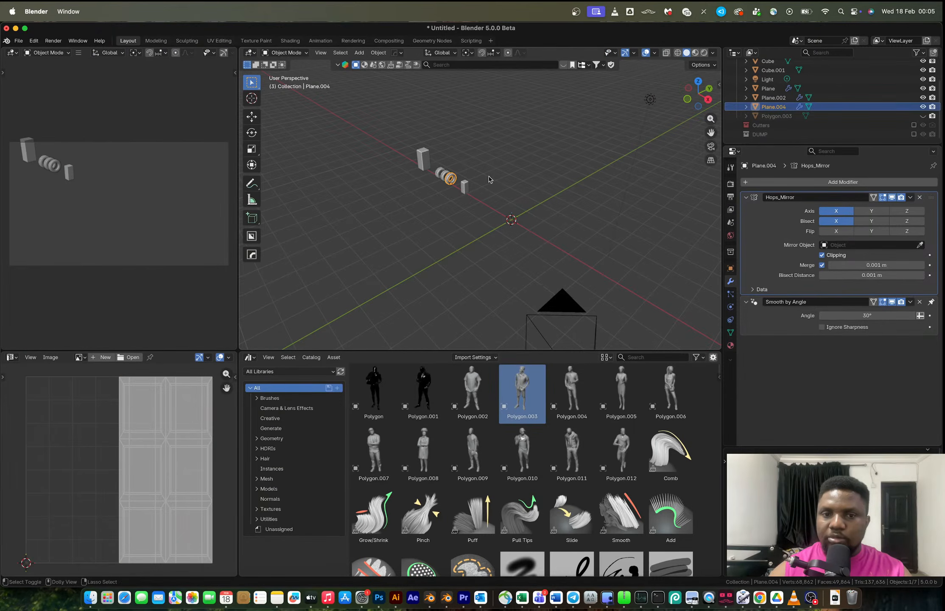
Copy the finished small tire object.
click(447, 180)
key(super+c)
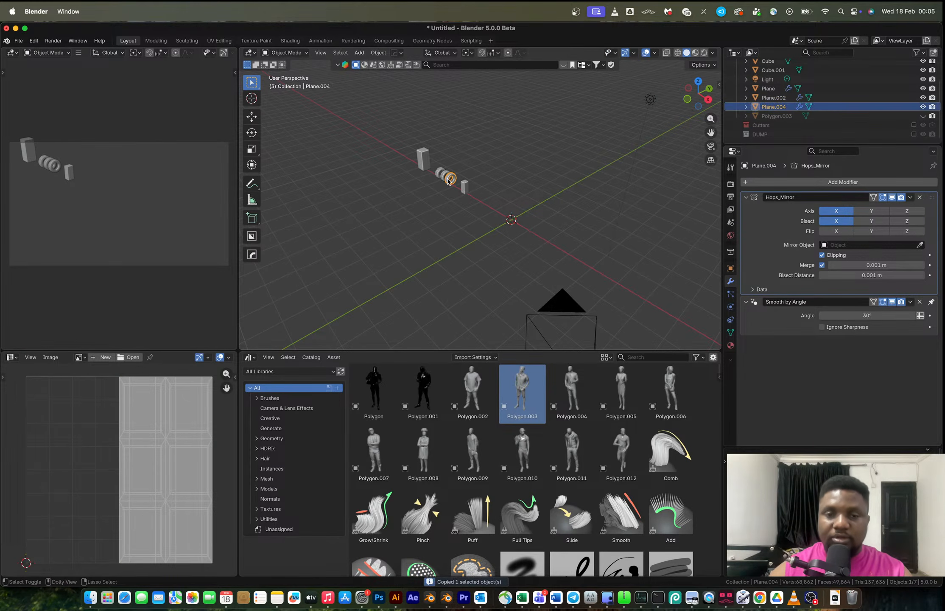
Step back through the undo history to the tread strip bent into a ring with Simple Deform at 366°.
key(super+shift+z)
key(super+shift+z)
key(super+shift+z)
key(super+shift+z)
key(super+shift+z)
key(super+shift+z)
key(super+shift+z)
key(super+shift+z)
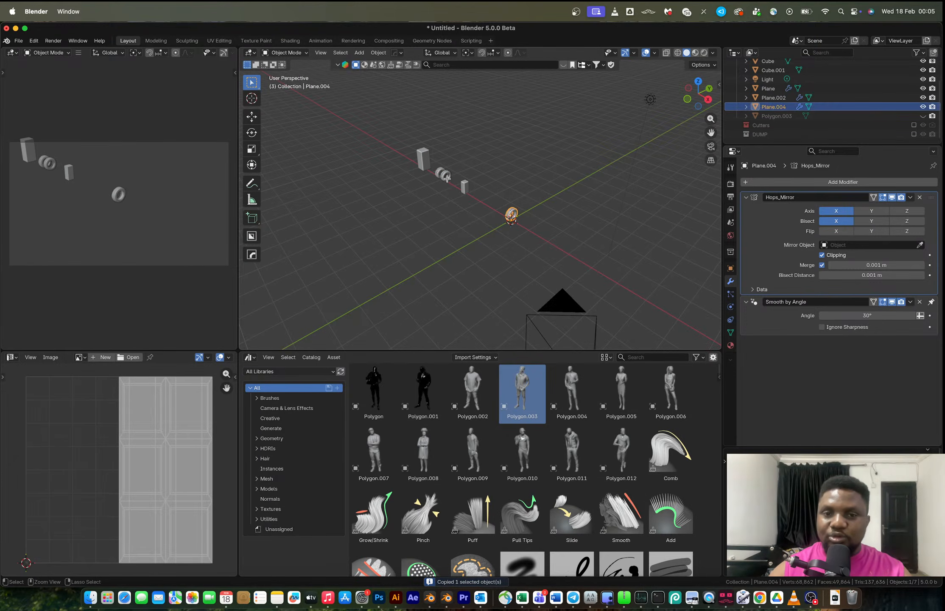
key(super+z)
key(super+z)
key(super+z)
key(super+z)
key(super+z)
key(super+z)
key(super+z)
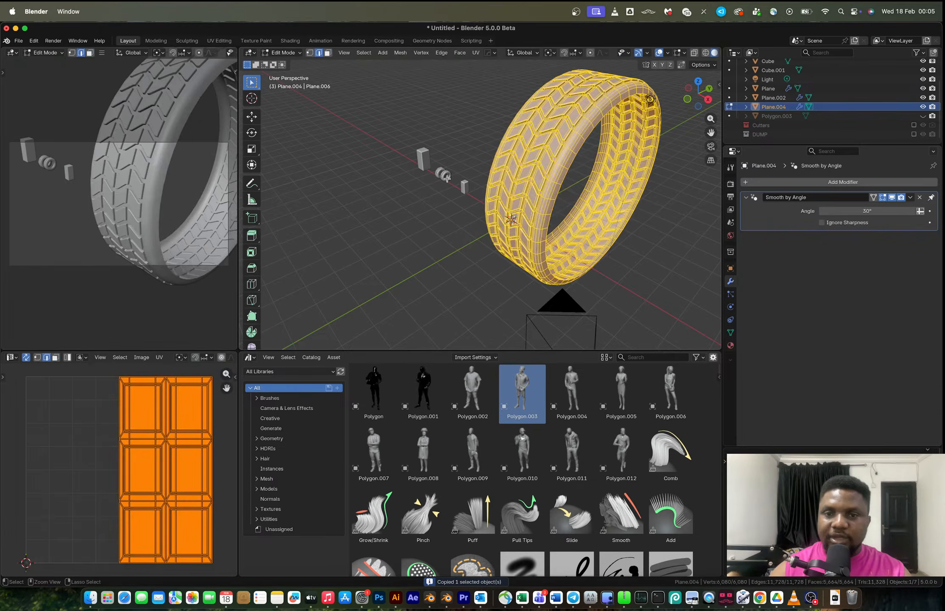
key(super+z)
key(super+shift+z)
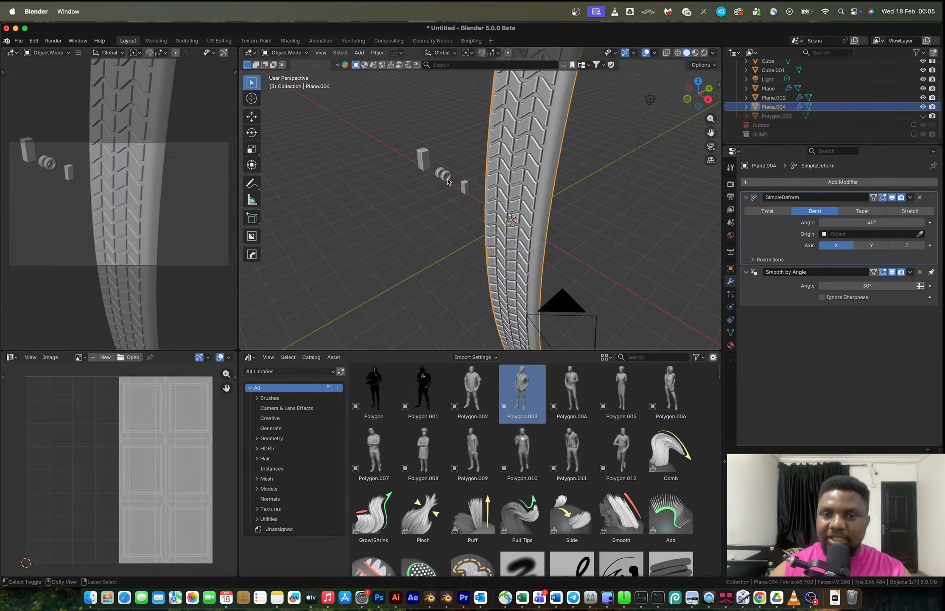
key(super+shift+z)
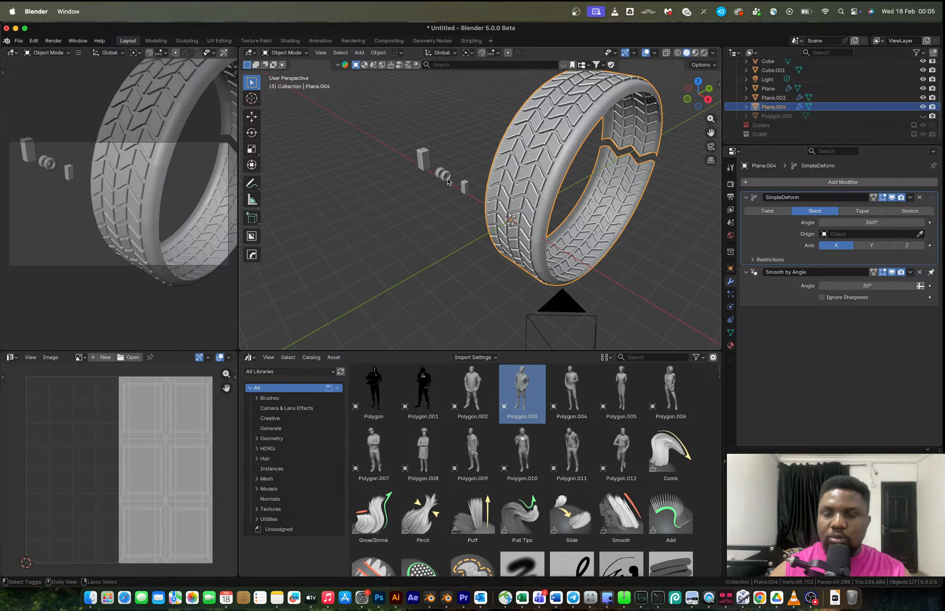
key(super+shift+z)
key(super+shift+z)
key(super+shift+z)
key(super+shift+z)
key(super+shift+z)
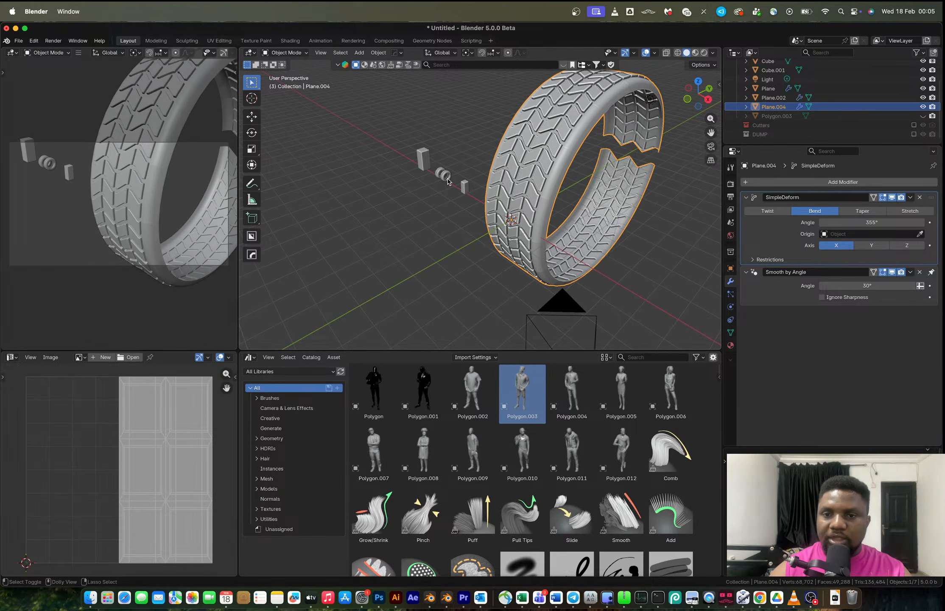
key(super+shift+z)
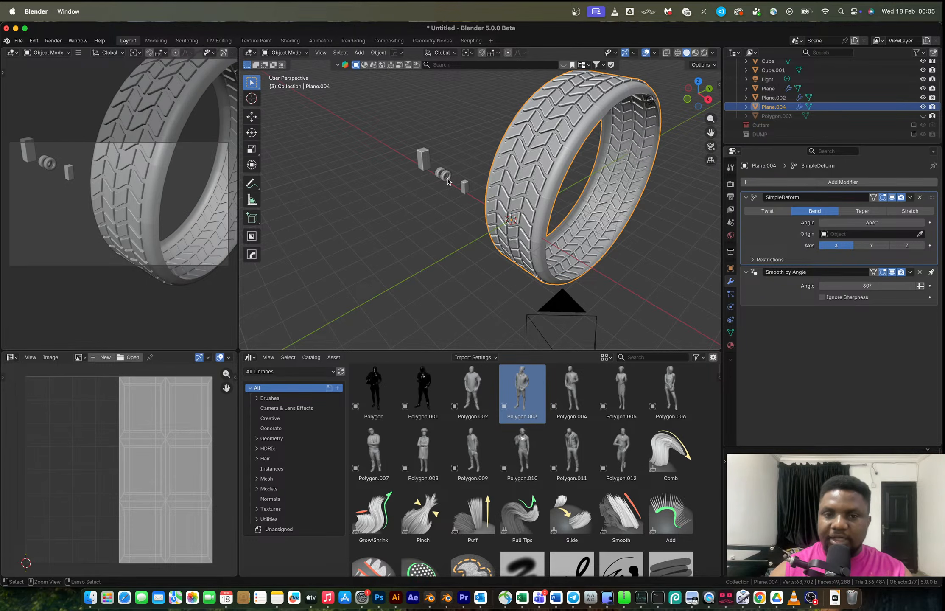
Paste the copied tire and scale the tread ring along X to about 0.314.
key(super+v)
click(528, 145)
middle_drag(528, 145, 572, 178)
key(s)
key(x)
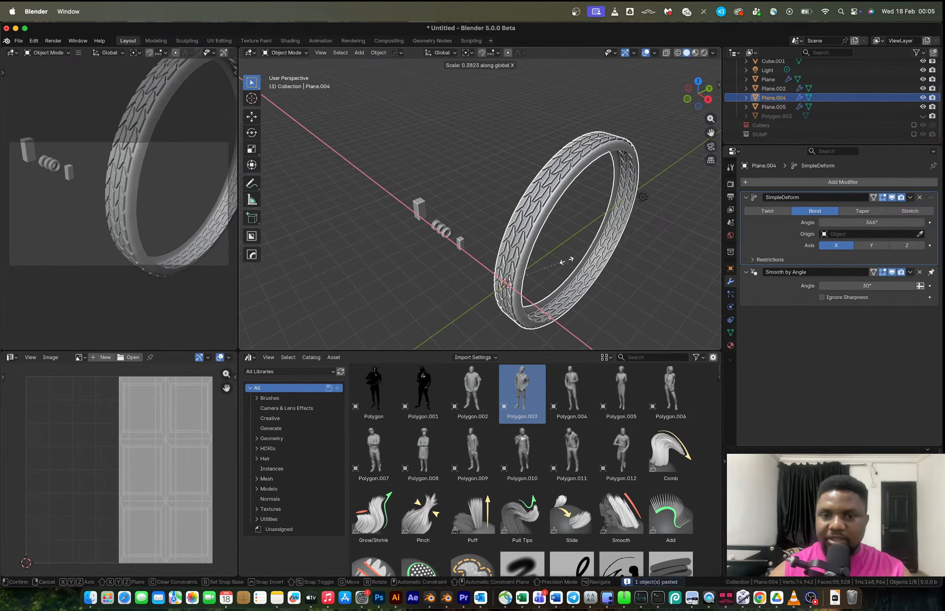
click(555, 262)
Apply the Simple Deform modifier on the tread ring.
scroll(555, 254, up, 10)
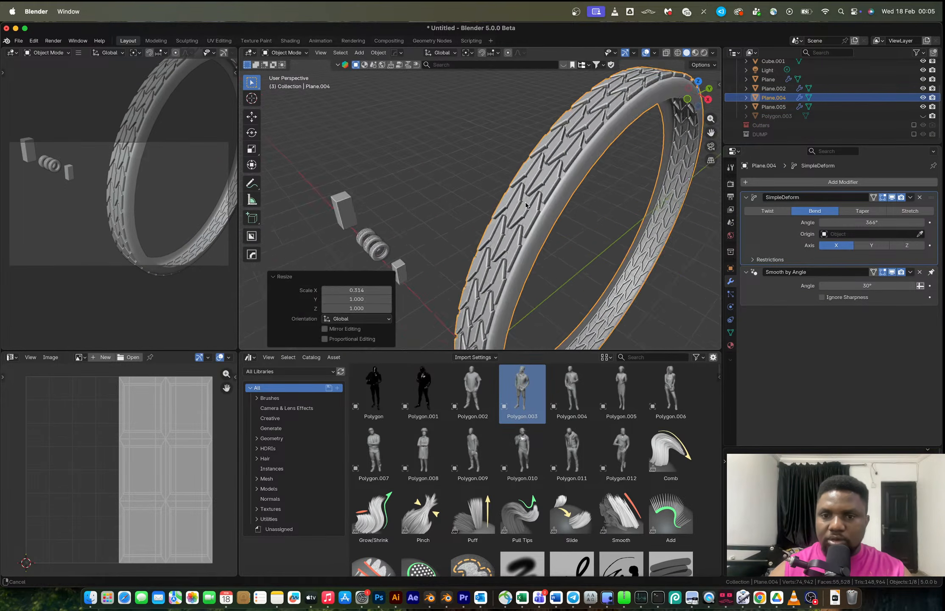
scroll(552, 195, down, 6)
middle_drag(542, 198, 488, 182)
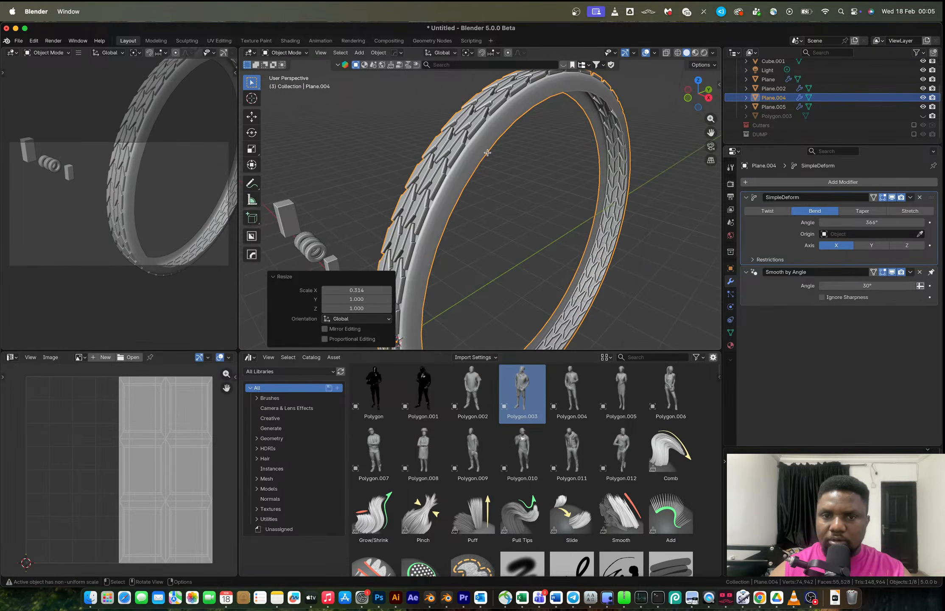
key(Tab)
Merge the ring's vertices by distance at 0.005 m in Edit Mode.
key(Tab)
key(ctrl+a)
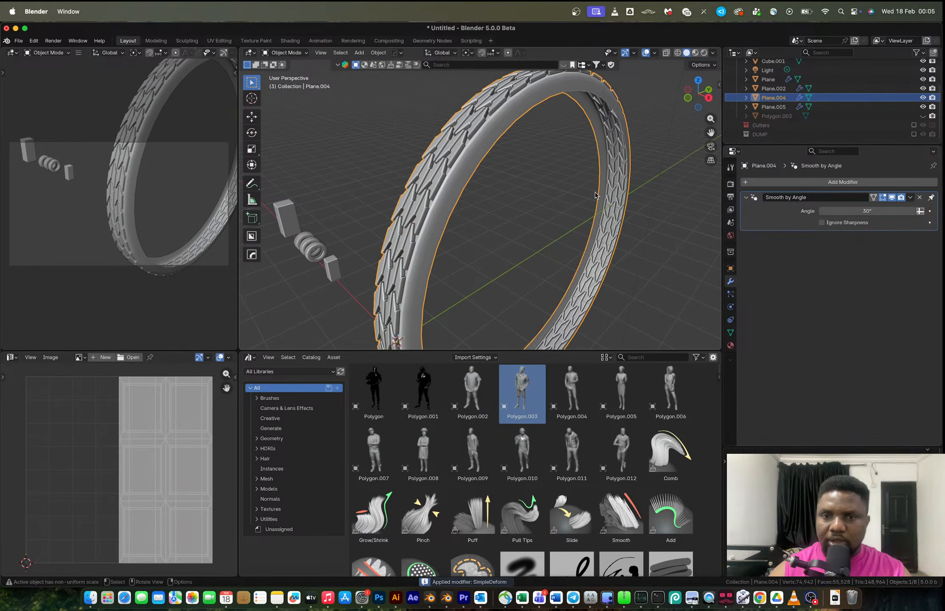
key(Tab)
key(m)
click(594, 194)
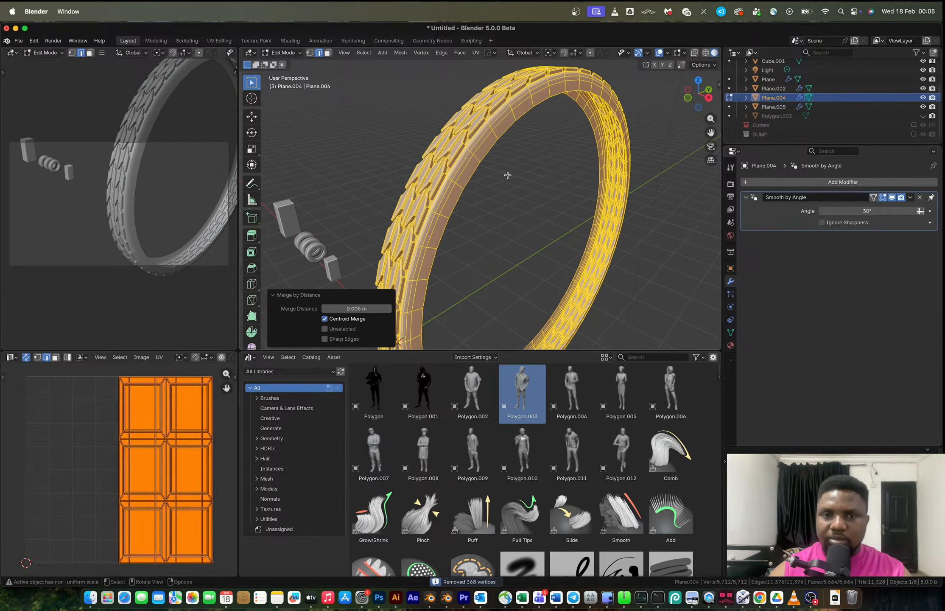
Select an edge loop around the ring and delete it.
alt+click(468, 168)
alt+click(467, 166)
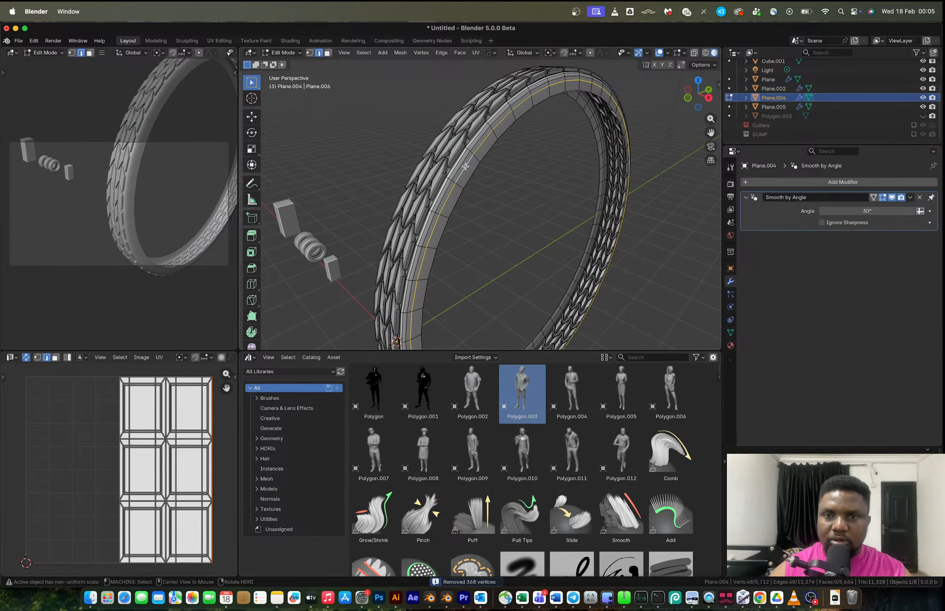
key(x)
click(475, 171)
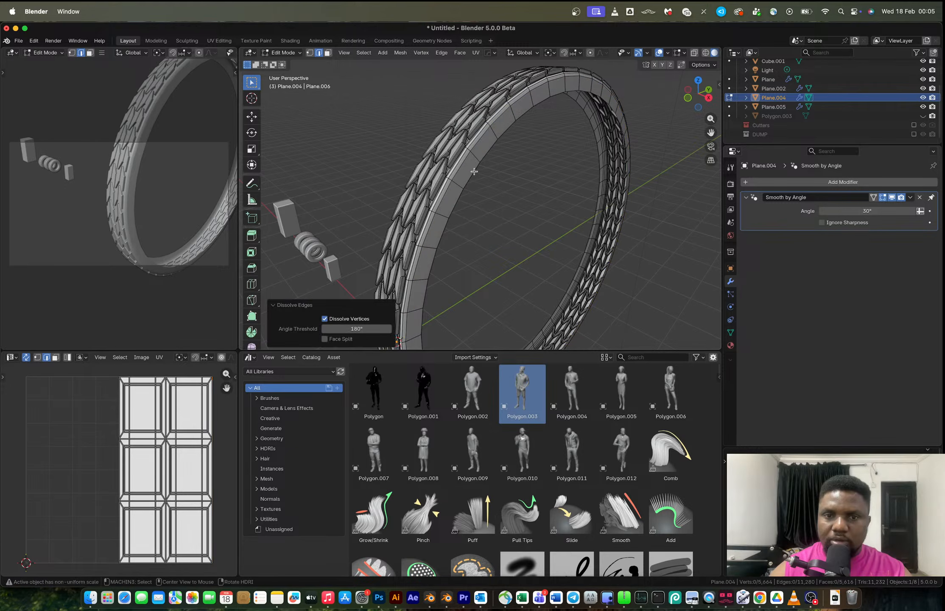
alt+click(474, 171)
Move the selected edge loop about 0.076 m along X and scale it down slightly.
middle_drag(485, 175, 514, 172)
click(695, 103)
scroll(610, 160, up, 2)
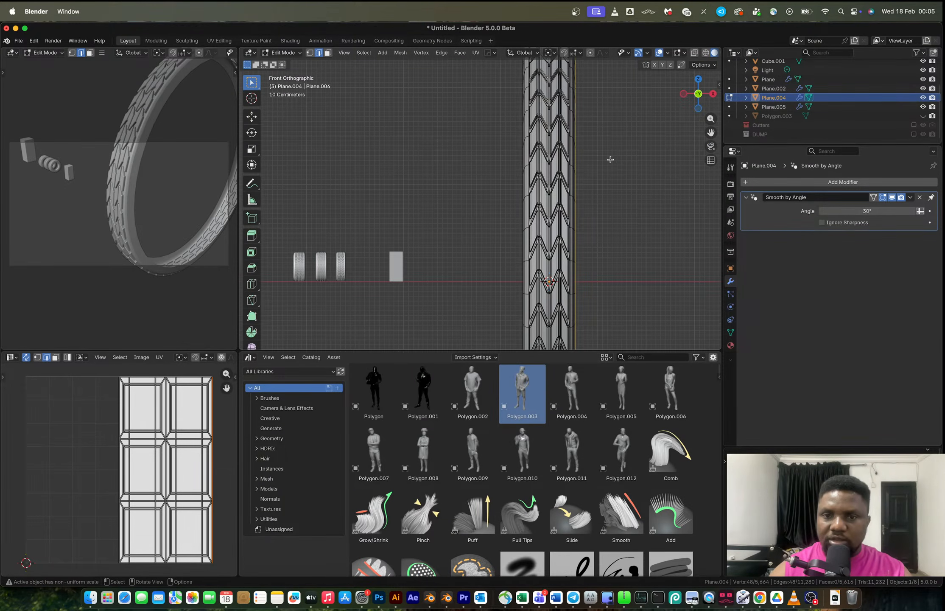
key(g)
key(x)
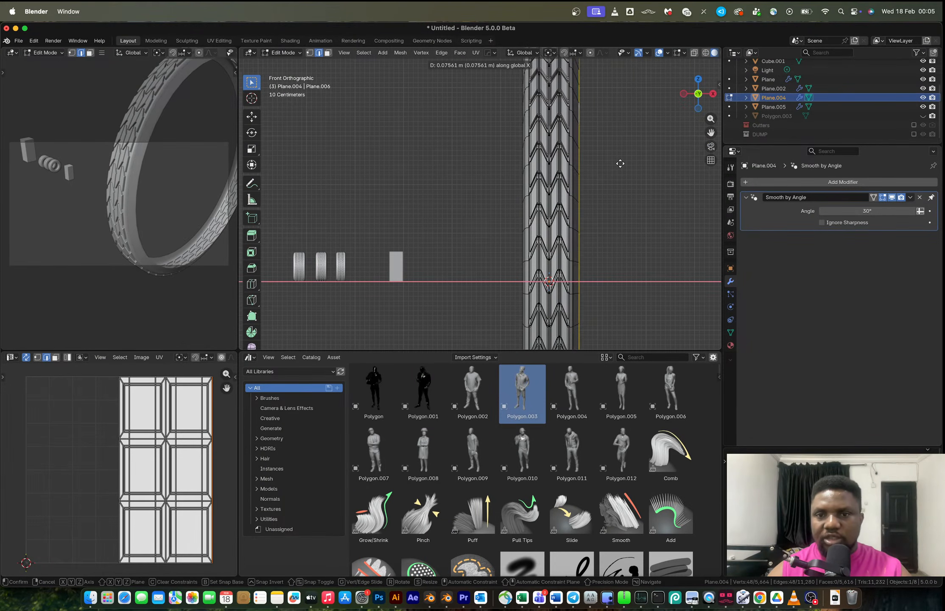
click(621, 163)
middle_drag(628, 160, 595, 194)
key(s)
click(643, 196)
Extrude the edge loop along X, then extrude it again scaled to 0.945 to shape the sidewall.
key(e)
key(x)
click(590, 194)
key(e)
key(s)
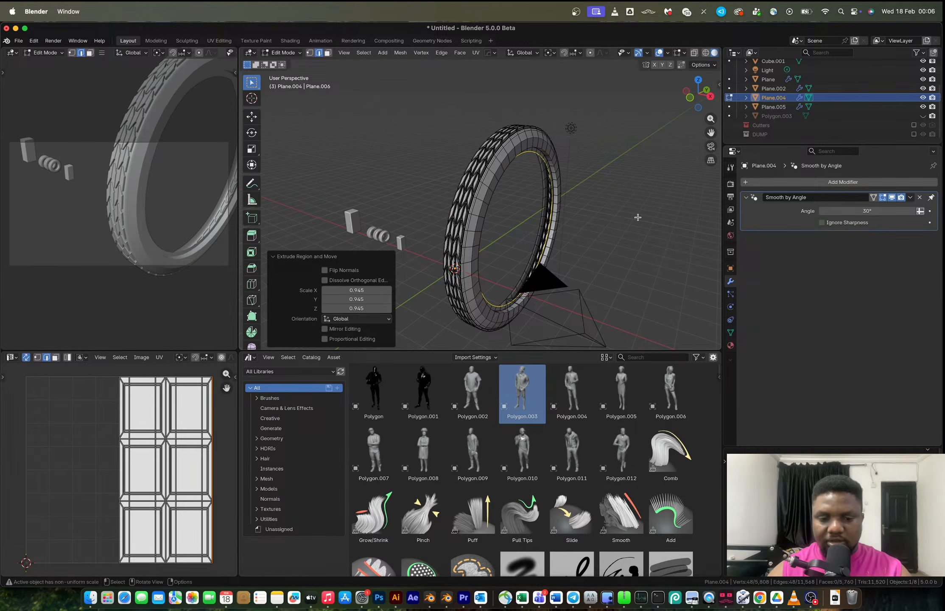
click(635, 219)
Mirror the tire half across X in Object Mode to complete its width.
key(Tab)
key(alt+x)
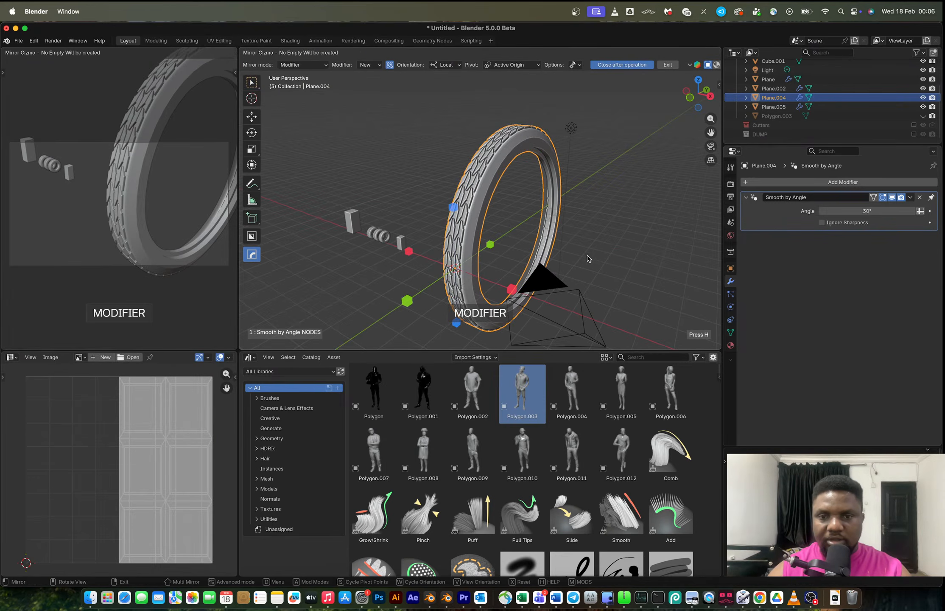
scroll(511, 311, down, 2)
click(500, 256)
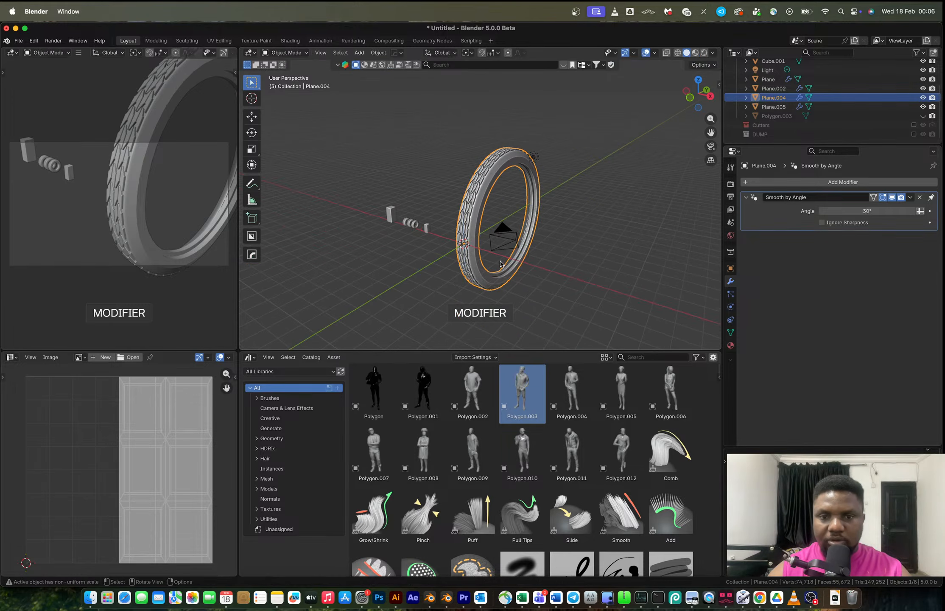
Apply the Hops mirror modifier on the tire.
right_click(501, 264)
mouse_move(501, 264)
click(552, 272)
key(alt+x)
click(565, 237)
middle_drag(563, 239, 509, 217)
key(ctrl+a)
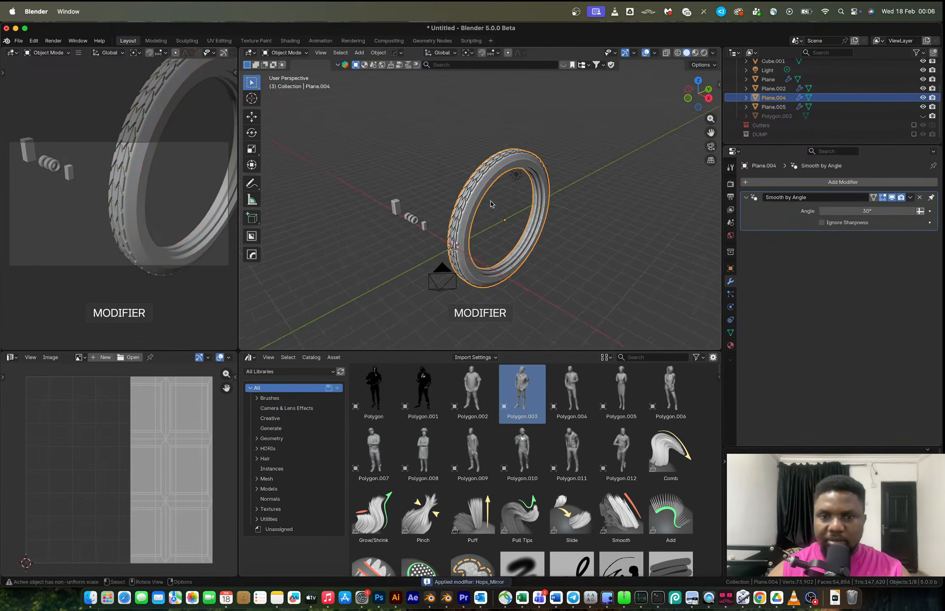
Try copying a reference tire's scale and location onto the new tire, then undo it.
shift+click(424, 225)
key(ctrl+c)
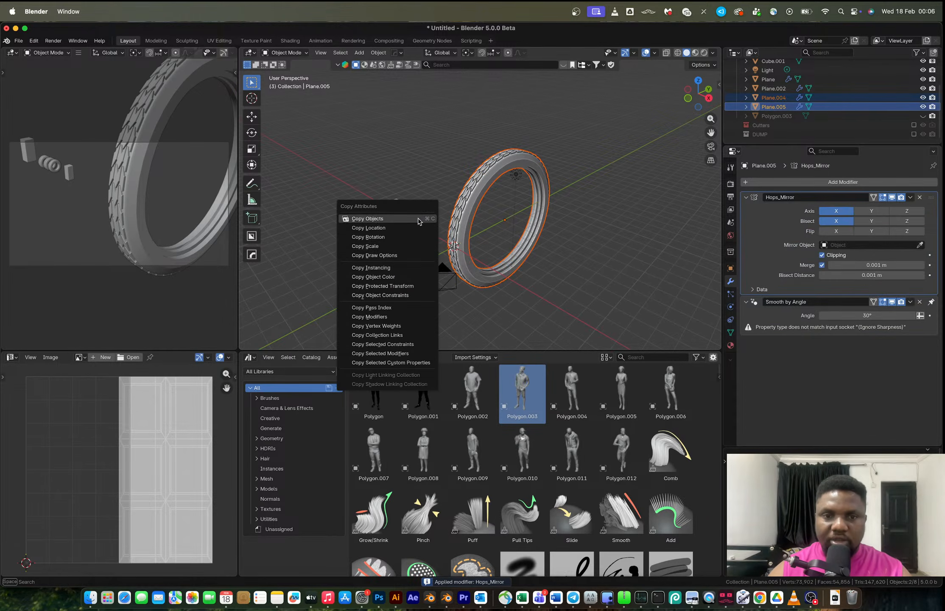
click(394, 246)
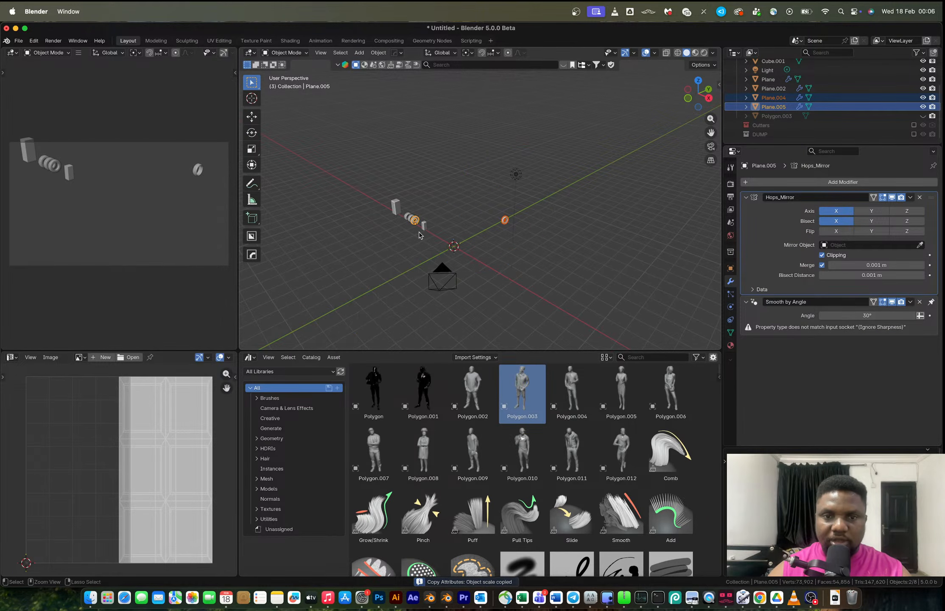
key(ctrl+c)
click(397, 215)
scroll(395, 229, up, 4)
scroll(352, 248, up, 3)
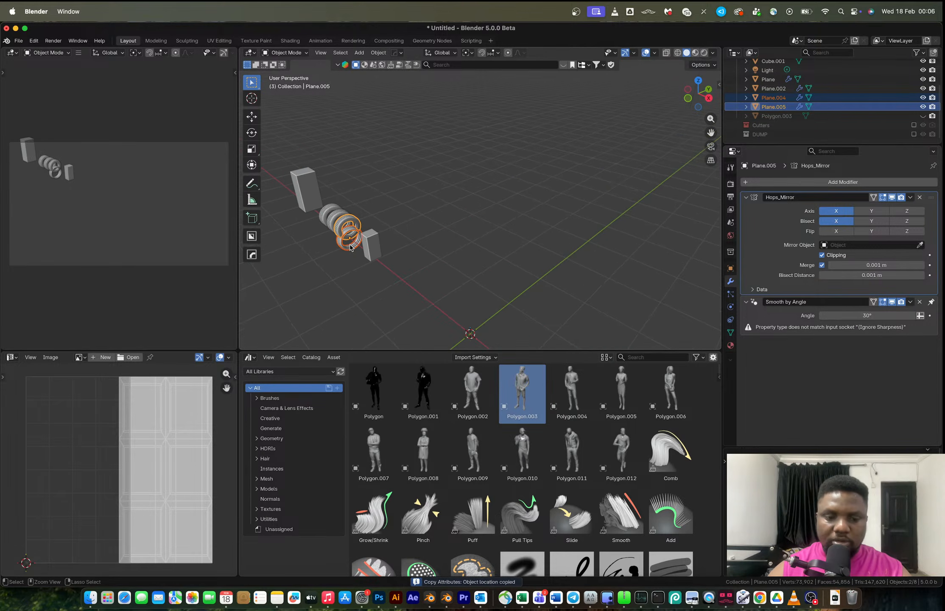
key(ctrl+c)
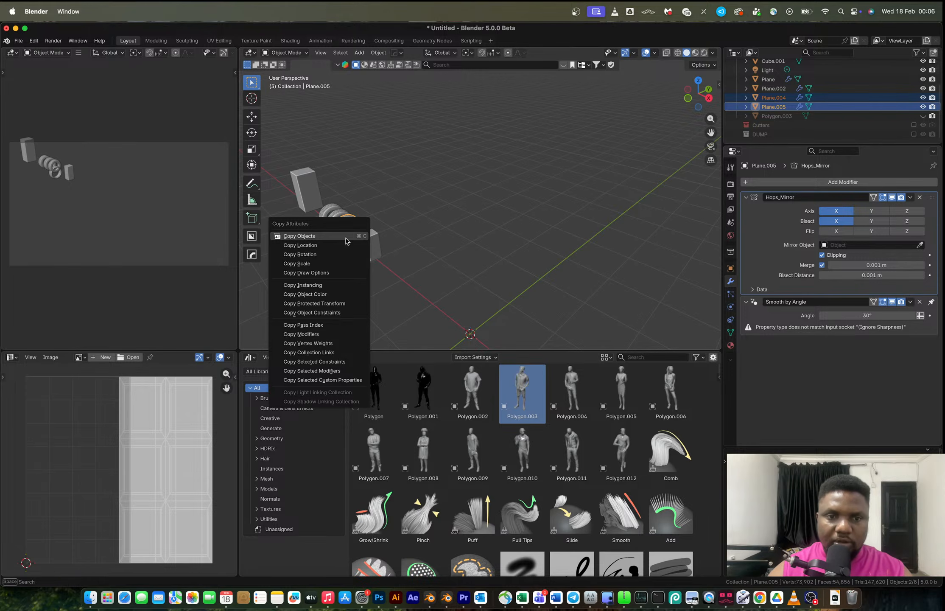
click(346, 241)
click(346, 241)
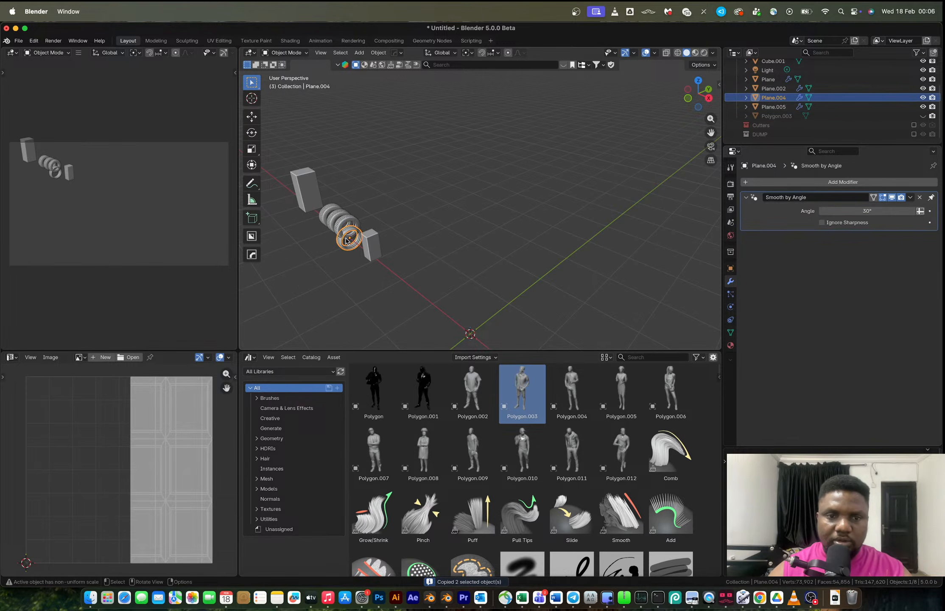
scroll(347, 241, up, 3)
shift+middle_drag(358, 243, 521, 208)
scroll(521, 208, up, 4)
key(alt+x)
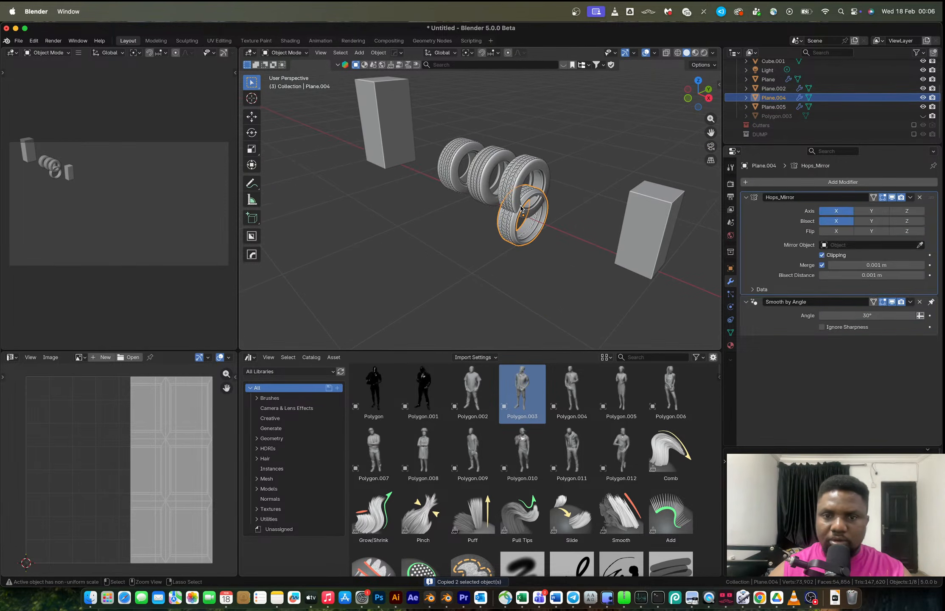
key(super+z)
scroll(521, 208, down, 8)
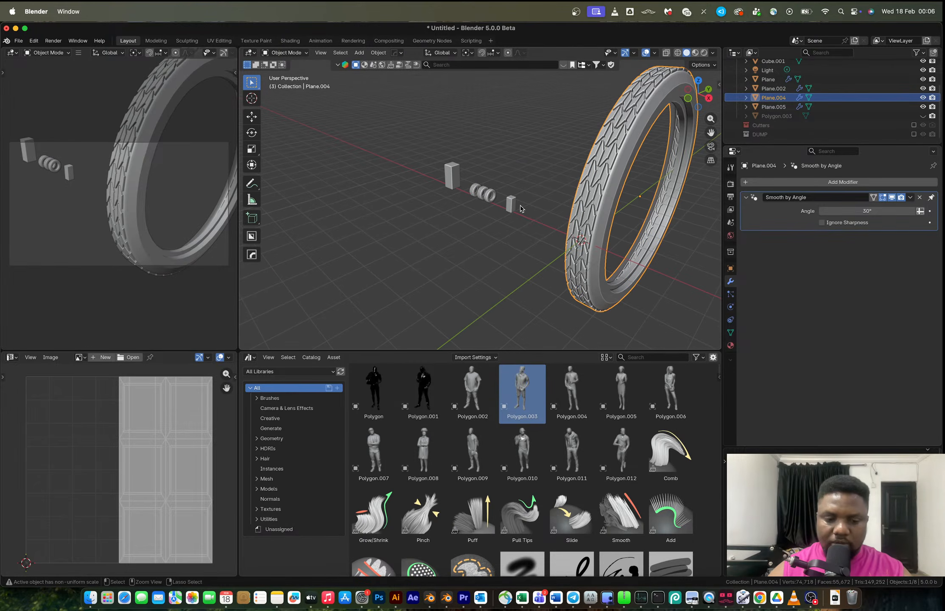
Try again to copy the reference tire's location and scale onto the new tire, and undo both.
key(ctrl+c)
key(Escape)
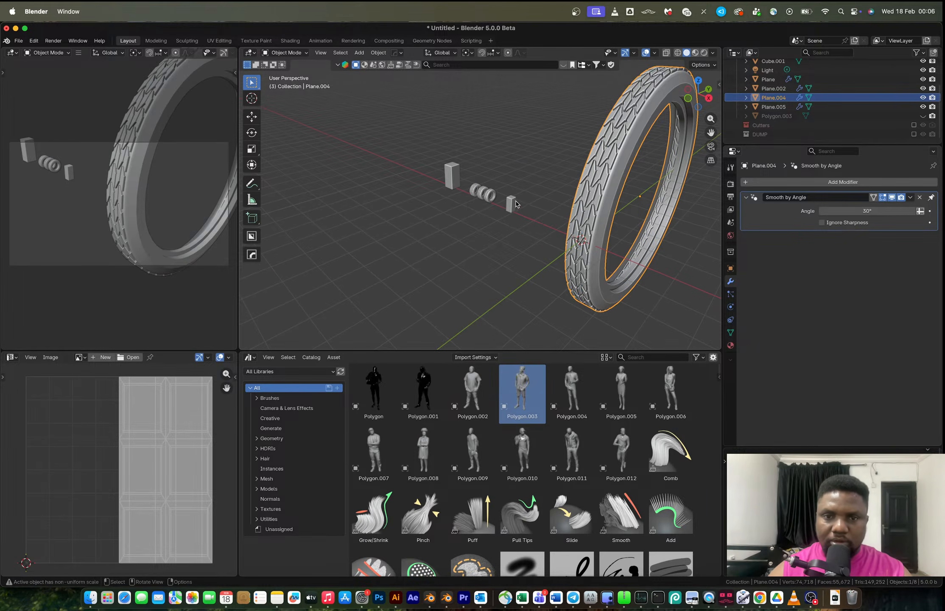
shift+click(493, 202)
key(ctrl+c)
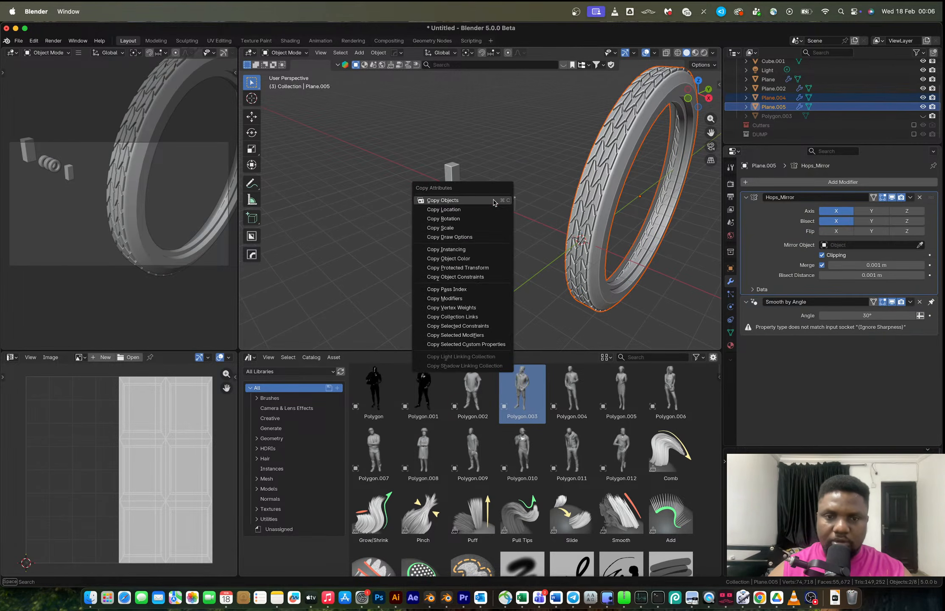
click(470, 210)
scroll(479, 210, up, 5)
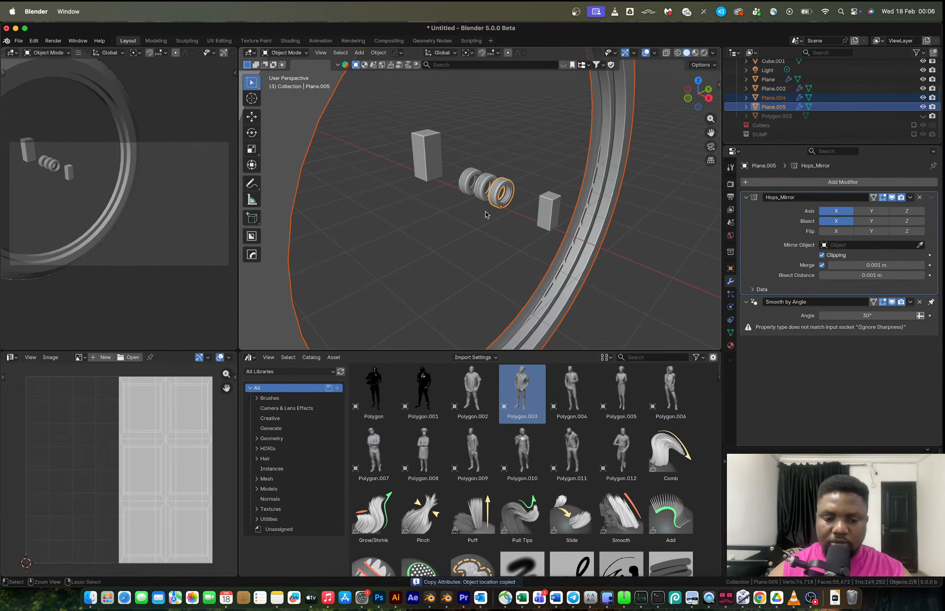
key(ctrl+c)
click(480, 220)
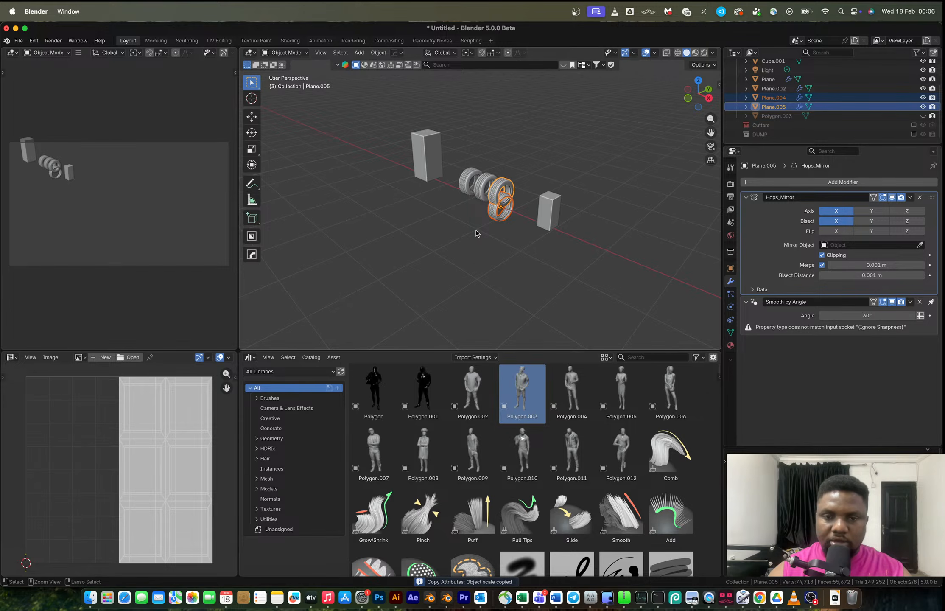
key(super+z)
key(super+z)
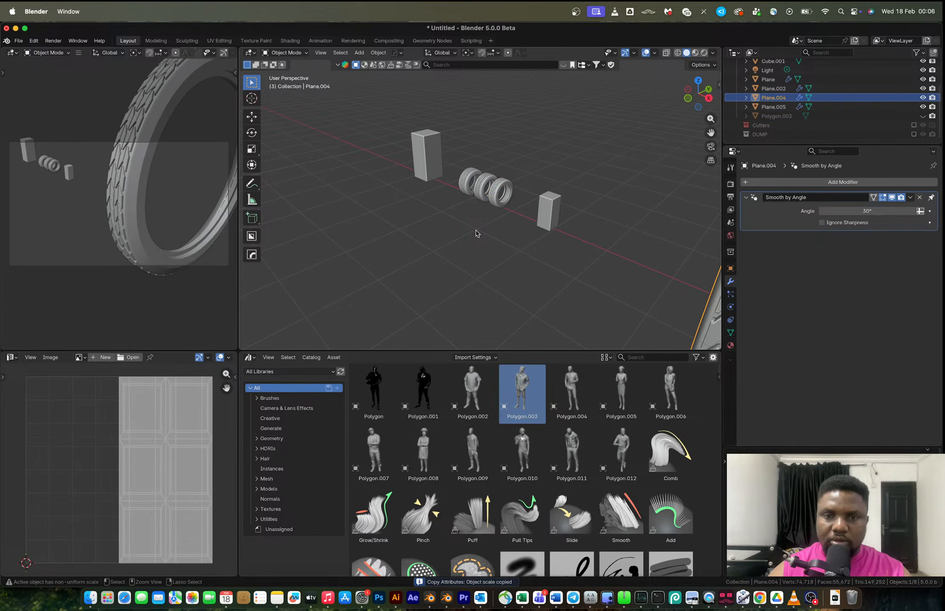
Scale the new tire by 0.623 and place the 3D cursor at a reference tire.
key(s)
click(662, 192)
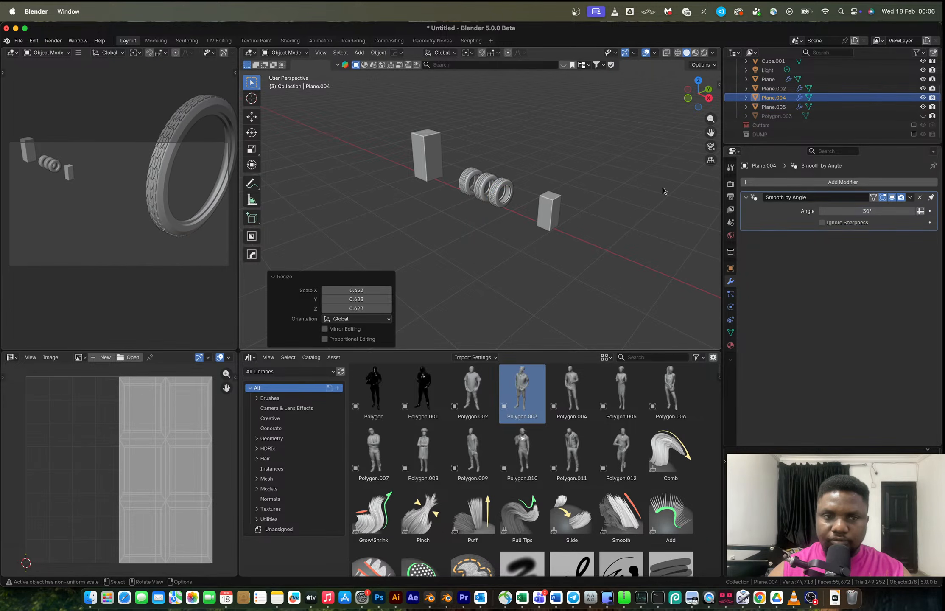
click(495, 199)
key(shift+s)
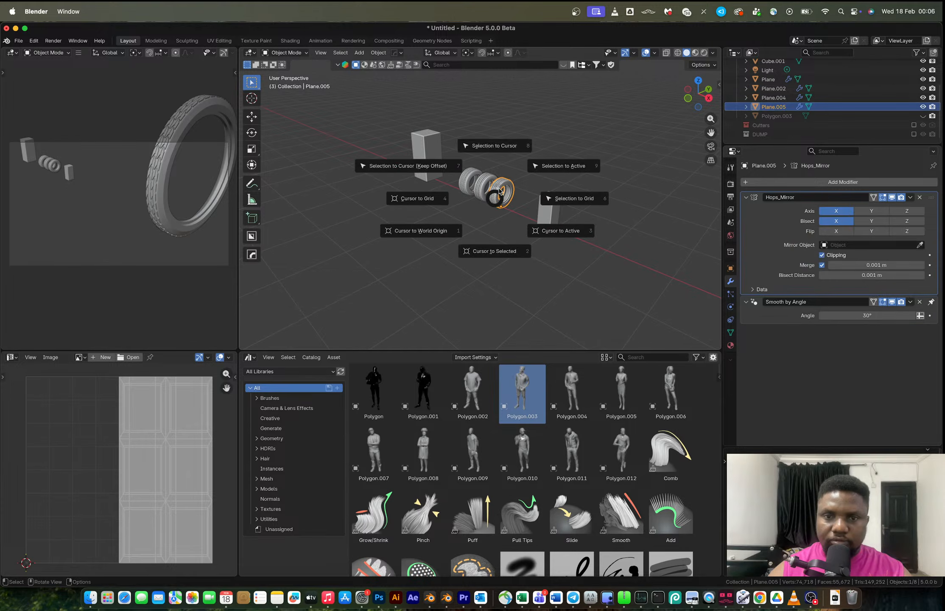
click(499, 246)
Move the new tire to the 3D cursor and scale it by 0.080.
scroll(577, 256, down, 5)
key(shift+s)
key(Escape)
click(594, 227)
key(shift+s)
click(597, 184)
key(s)
scroll(501, 212, up, 3)
click(505, 219)
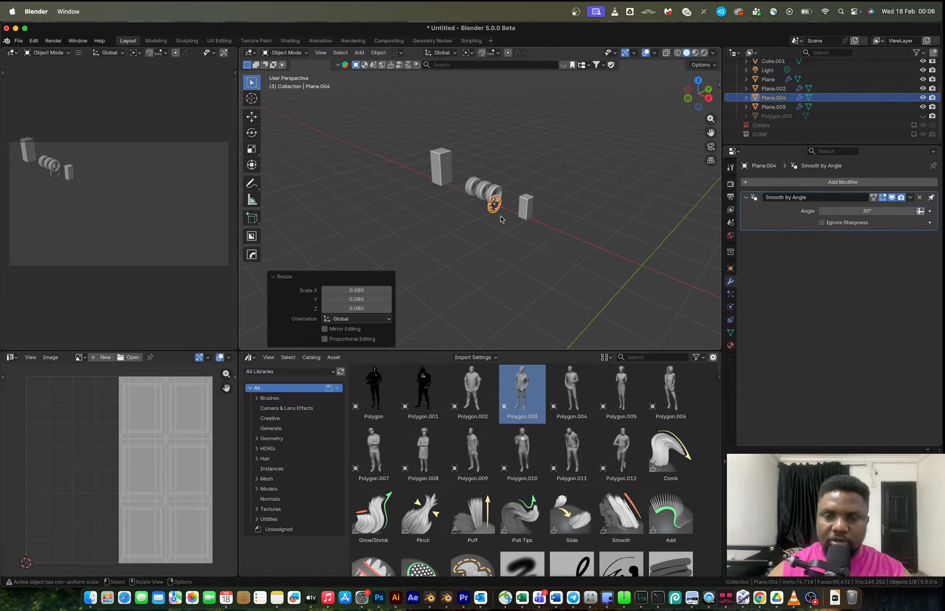
Move the new tire about 1.118 m along X beside the reference tires.
click(698, 80)
scroll(501, 220, up, 4)
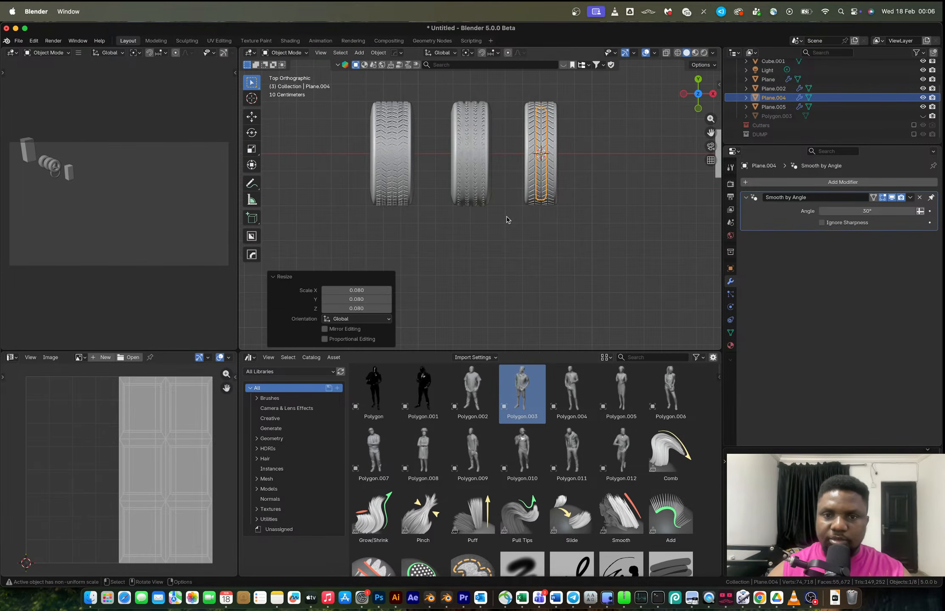
key(g)
key(x)
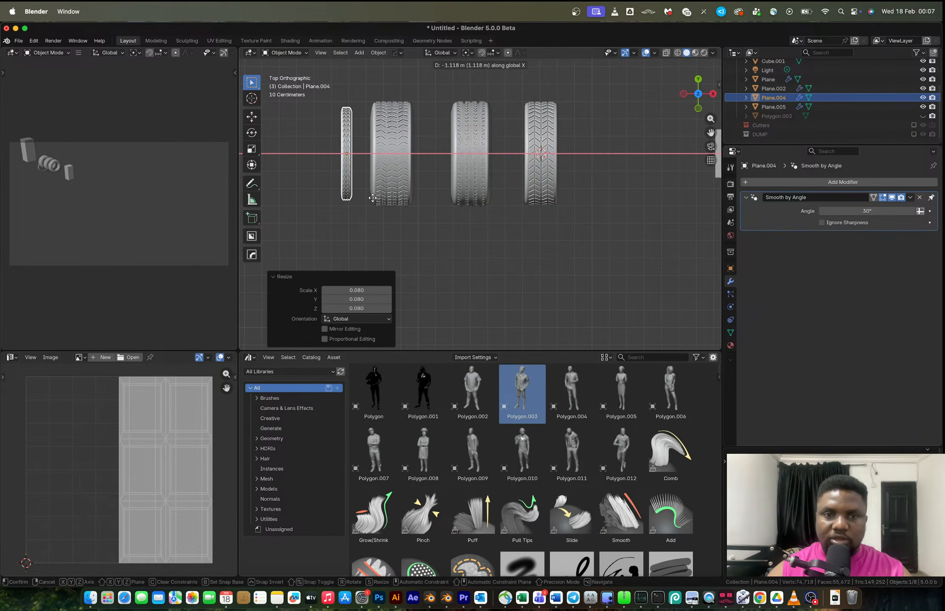
click(368, 196)
middle_drag(369, 196, 437, 211)
Raise the tire's whole mesh about 0.258 m along Z in Edit Mode.
key(g)
key(z)
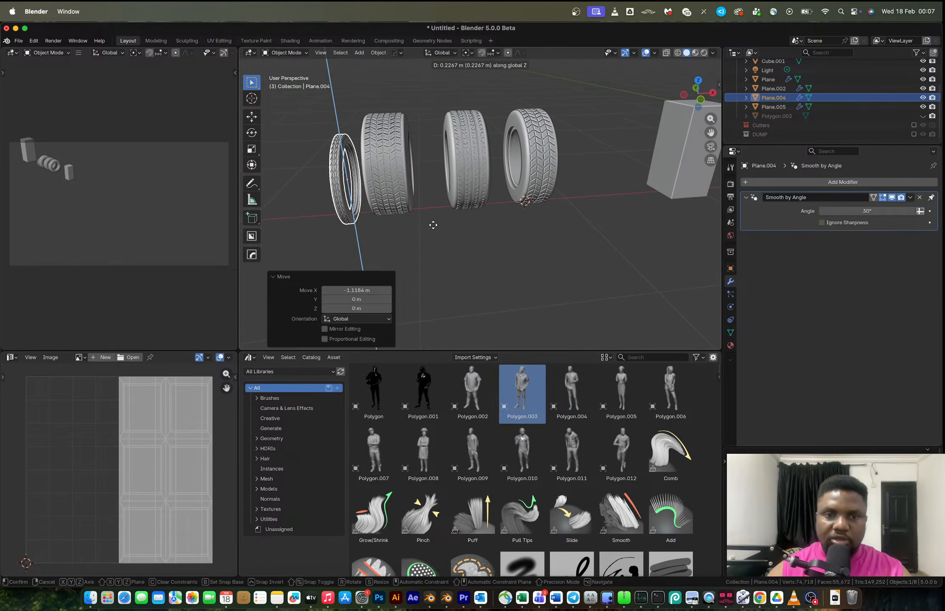
key(Escape)
key(Tab)
key(a)
key(g)
key(z)
click(439, 195)
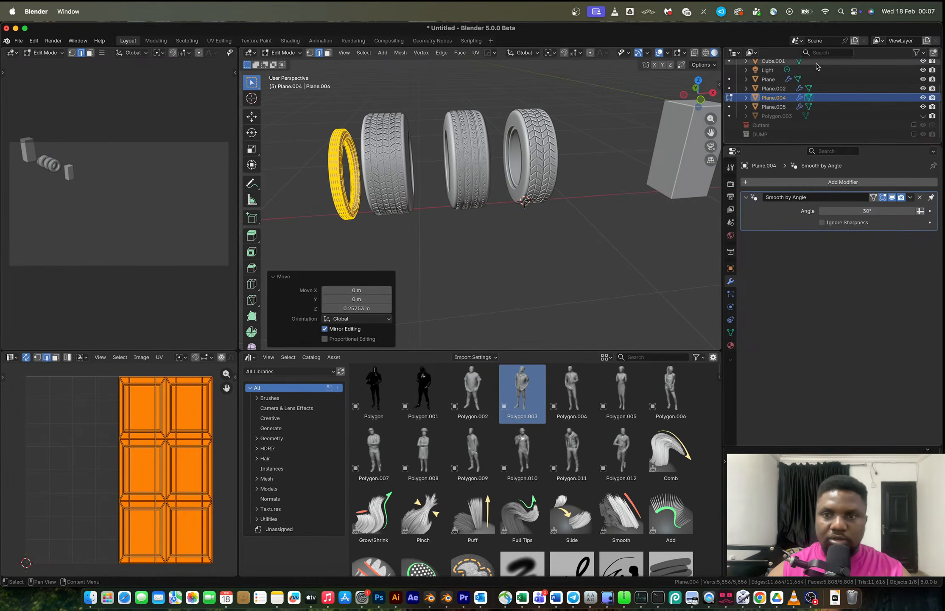
Nudge the tire about 0.095 m along X in Object Mode.
click(699, 103)
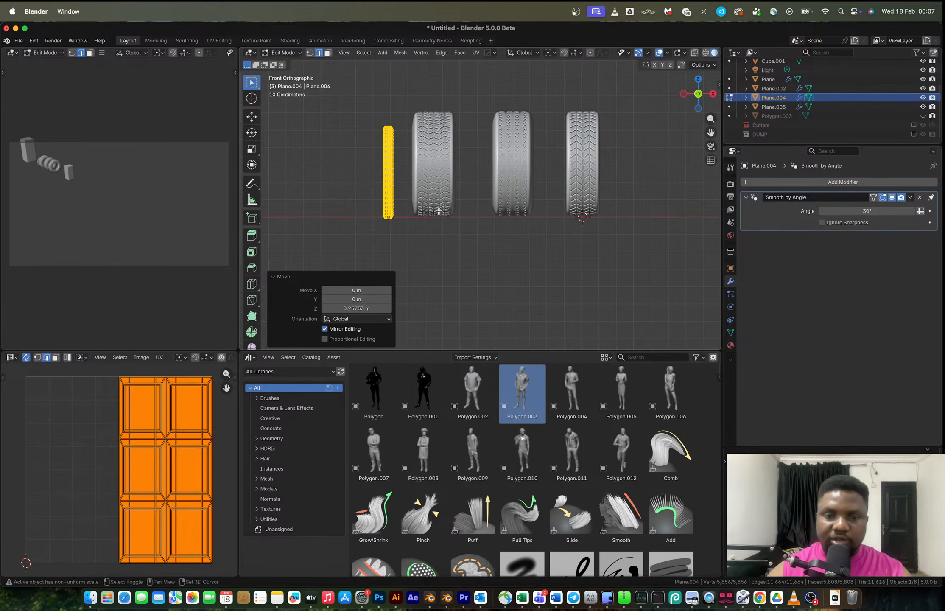
key(g)
key(z)
key(Escape)
key(Tab)
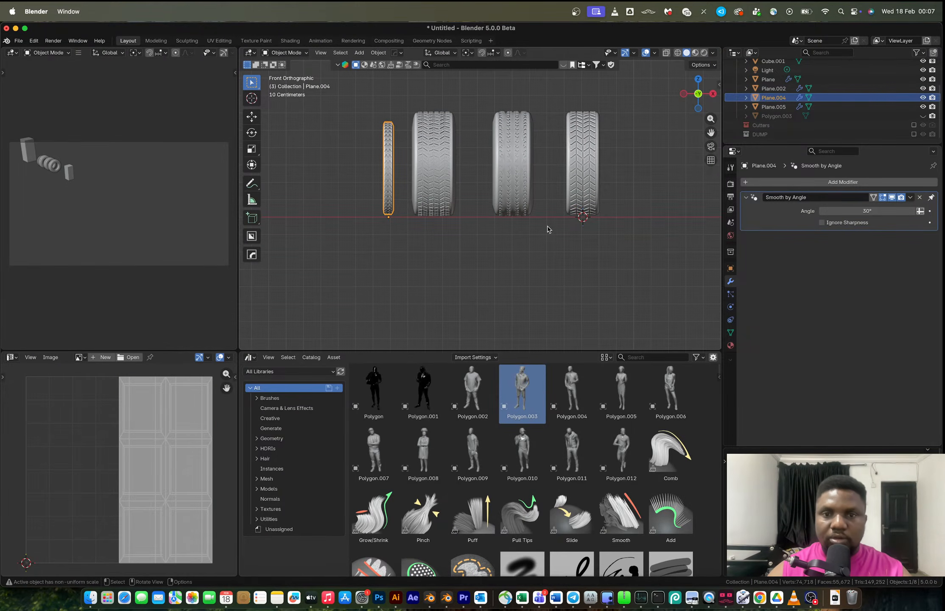
key(g)
click(443, 245)
middle_drag(552, 210, 599, 249)
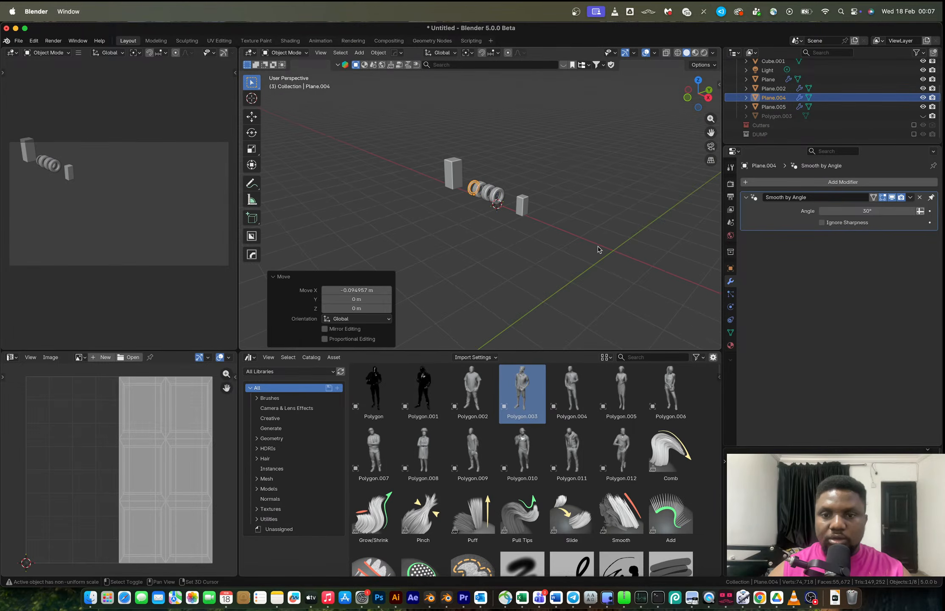
scroll(599, 249, down, 5)
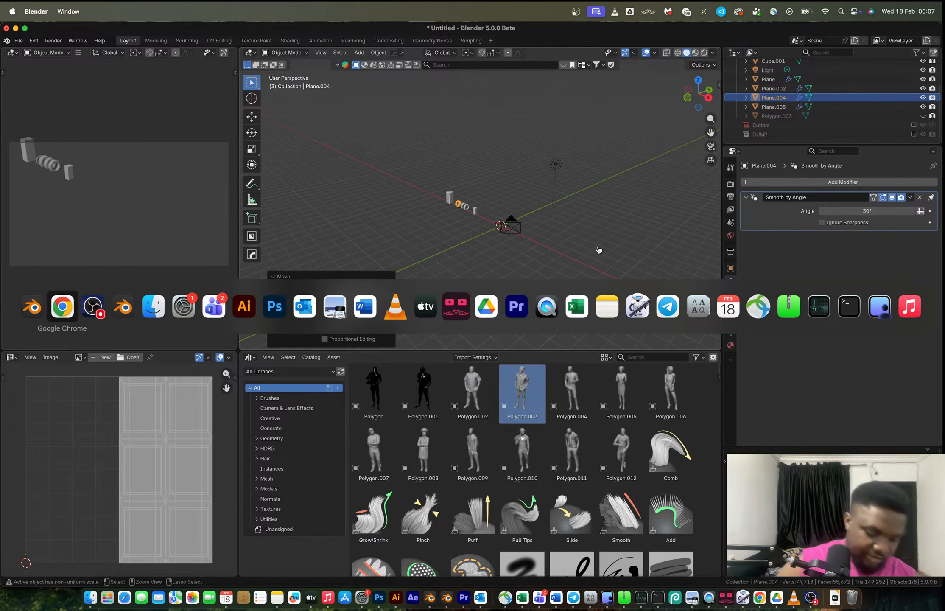
Switch to the browser and examine tire tread reference photos on Unsplash.
key(ctrl+Right)
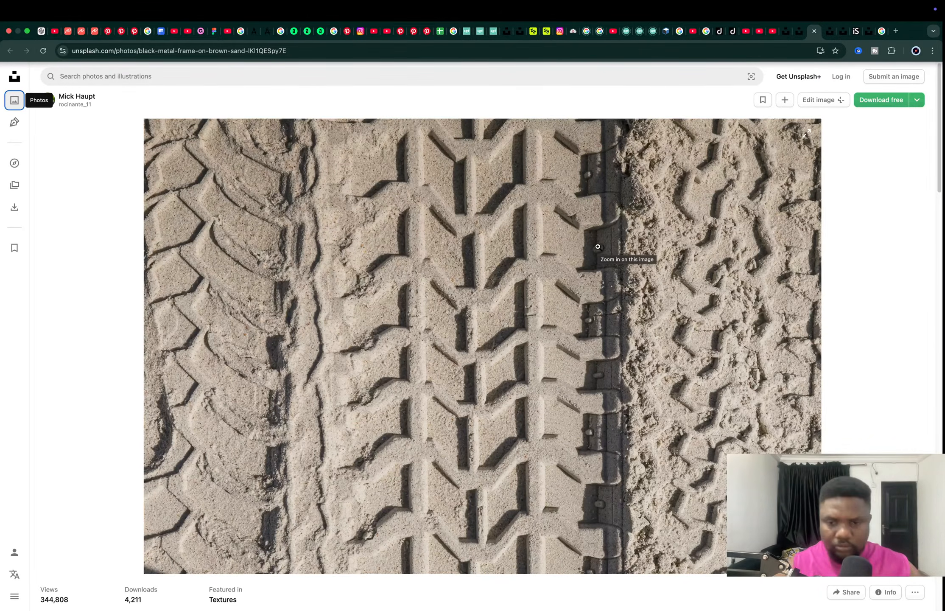
click(830, 31)
scroll(481, 337, down, 6)
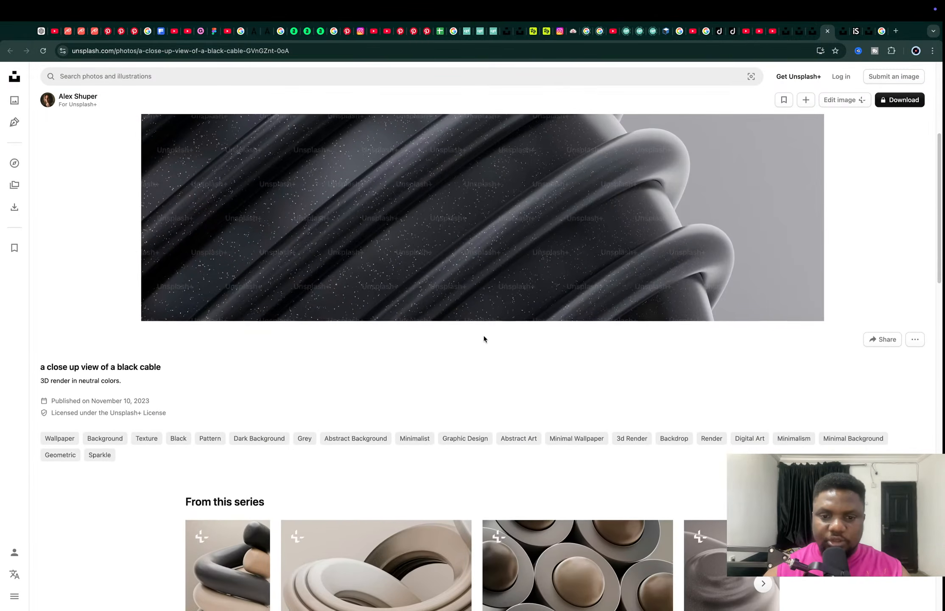
scroll(484, 338, down, 4)
scroll(484, 338, down, 4)
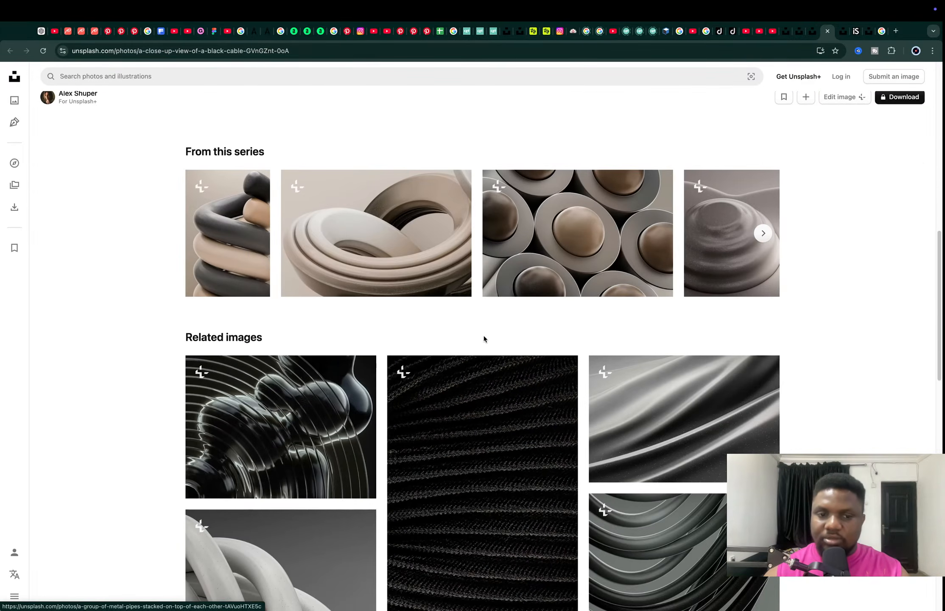
key(super+w)
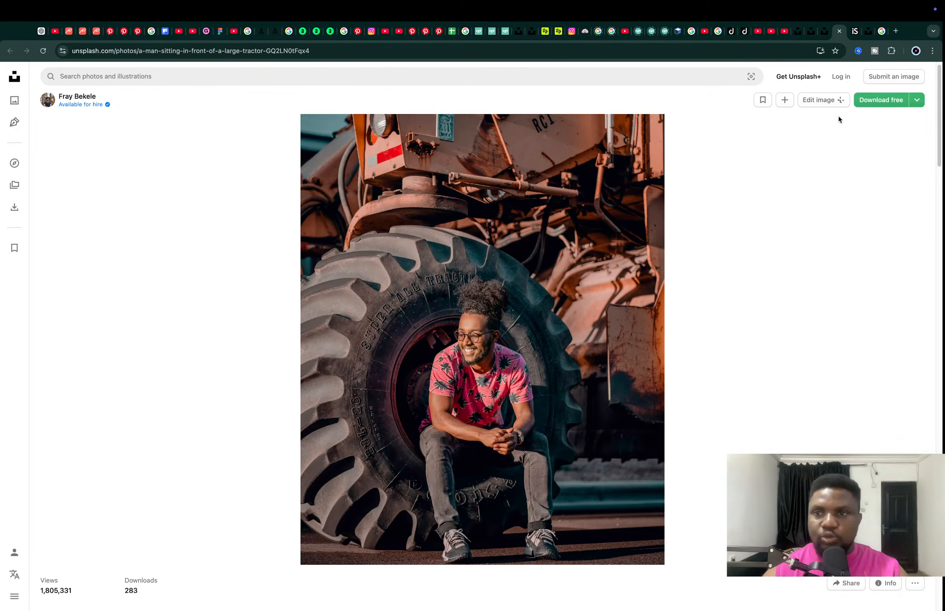
click(854, 34)
click(865, 33)
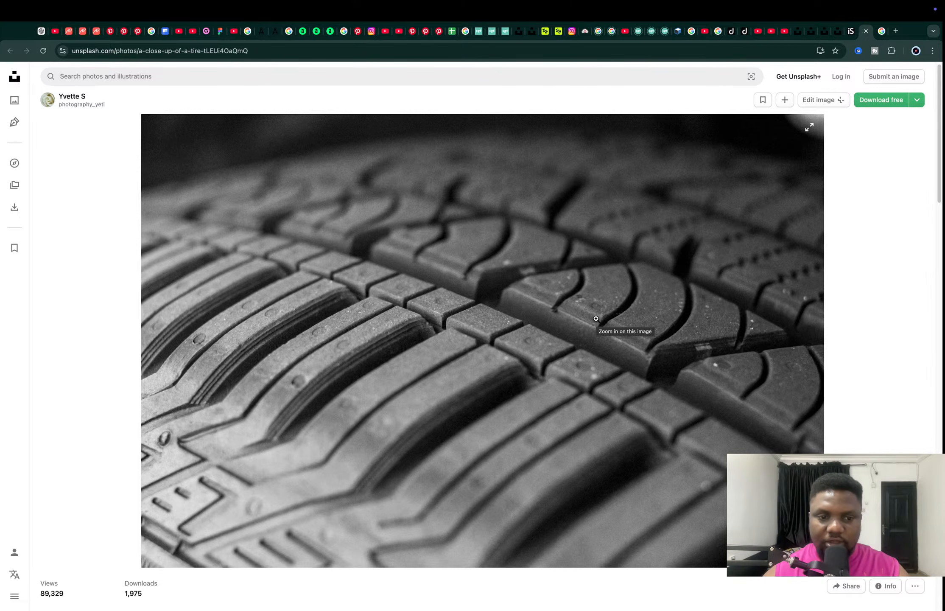
click(839, 32)
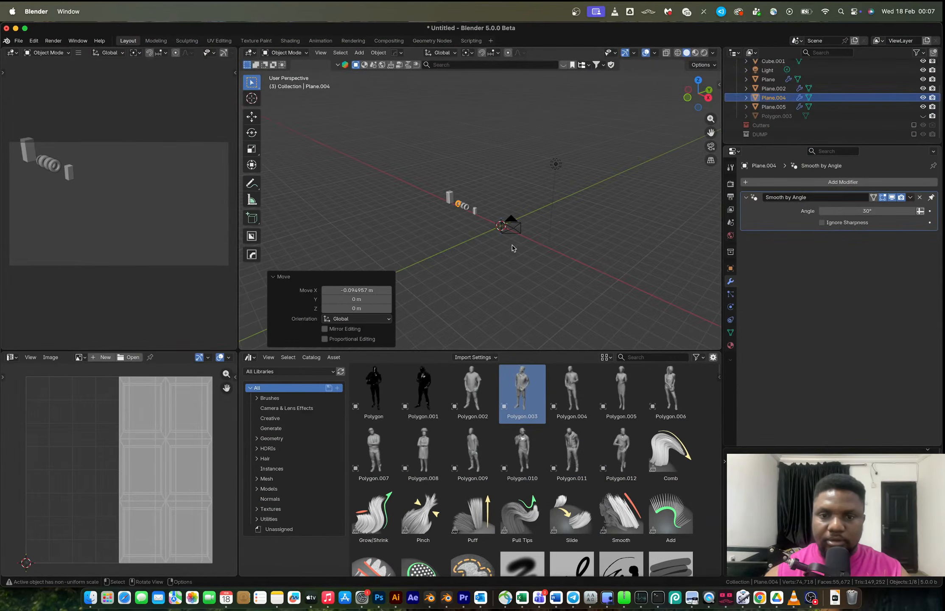
Add a new plane at the origin and scale it 2 along X.
scroll(509, 253, up, 2)
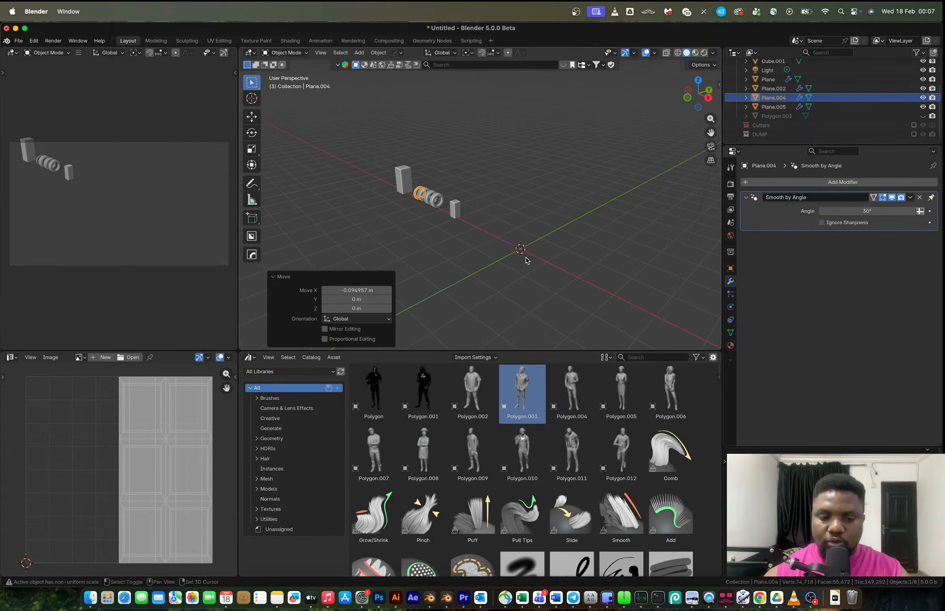
key(shift+a)
mouse_move(526, 259)
click(575, 258)
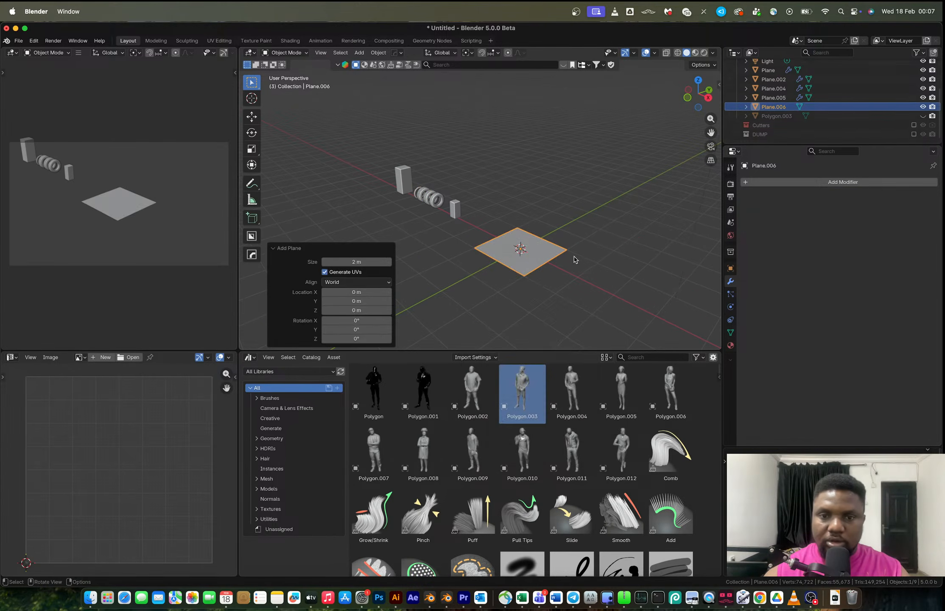
key(s)
key(x)
key(0)
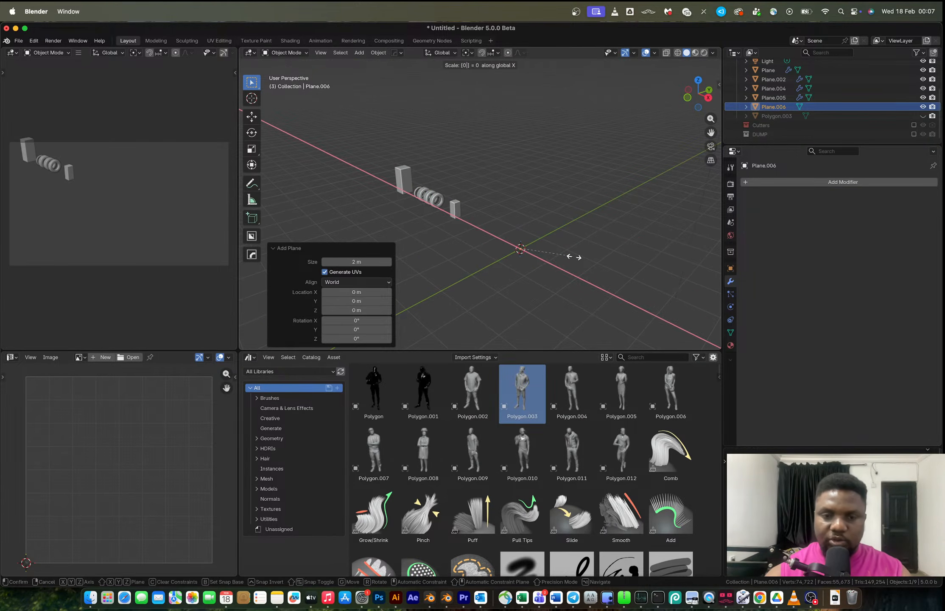
key(Escape)
key(s)
key(x)
key(2)
key(Return)
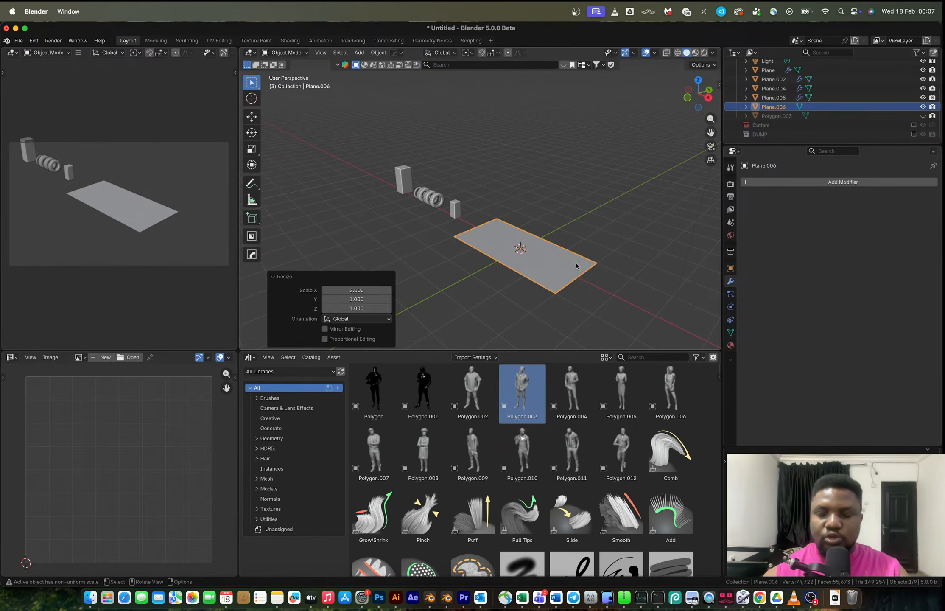
In Edit Mode, add a loop cut through the middle of the plane across its length.
key(Tab)
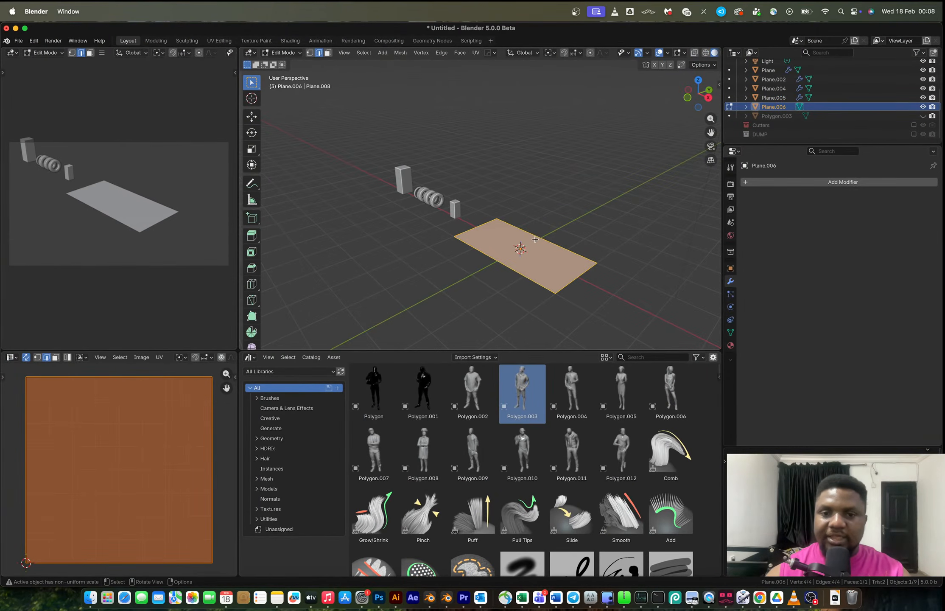
key(ctrl+t)
key(ctrl+z)
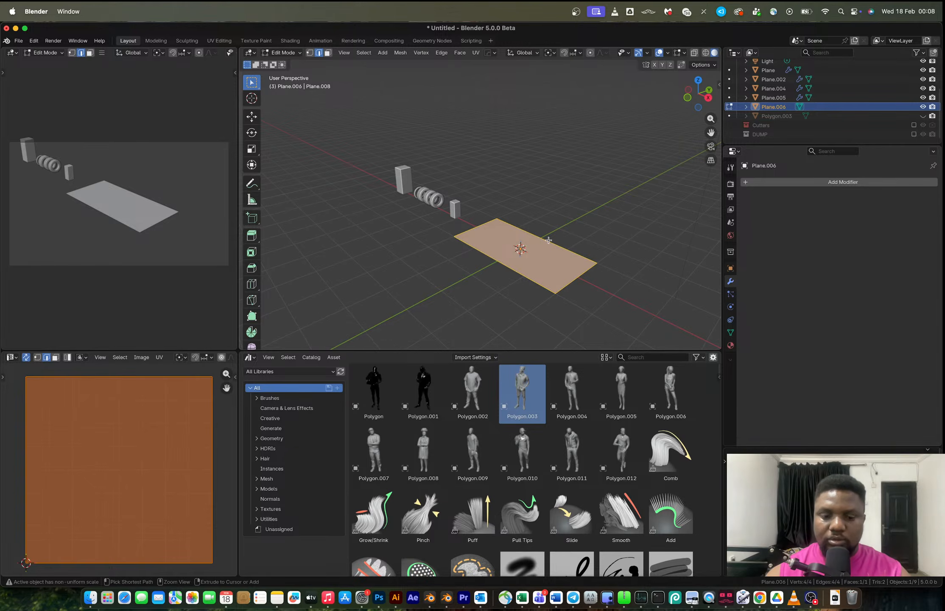
key(ctrl+r)
click(549, 241)
right_click(551, 243)
middle_drag(570, 288, 534, 247)
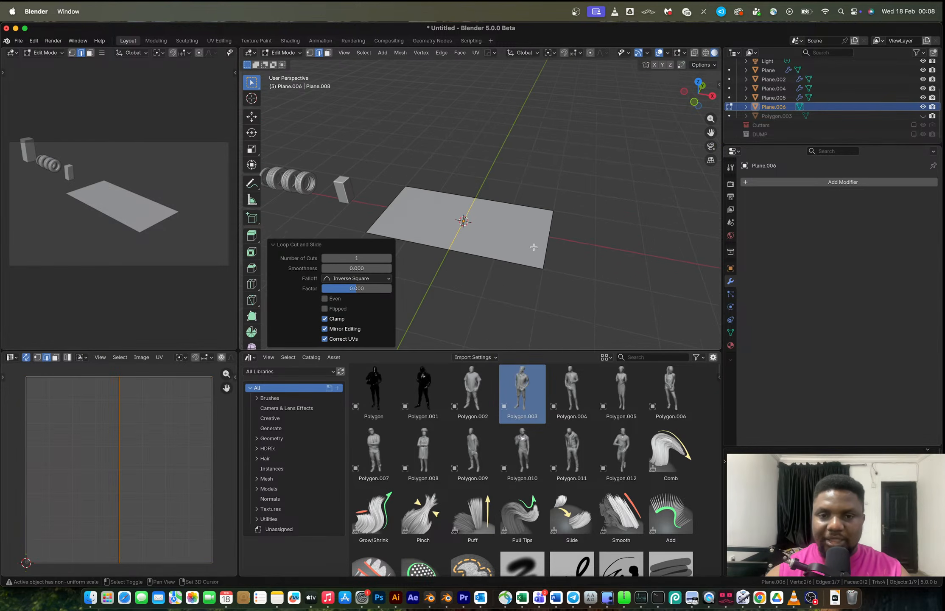
Add a second loop cut along the plane and bevel it into two edges with about 0.637 m offset and 1 segment.
scroll(551, 255, up, 2)
key(ctrl+r)
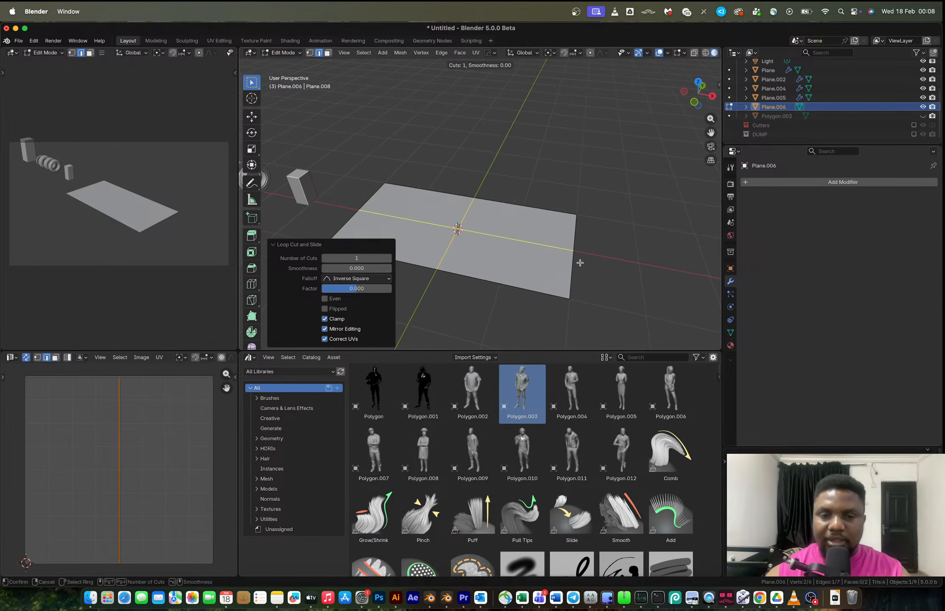
click(580, 262)
right_click(579, 262)
key(ctrl+b)
scroll(618, 291, up, 2)
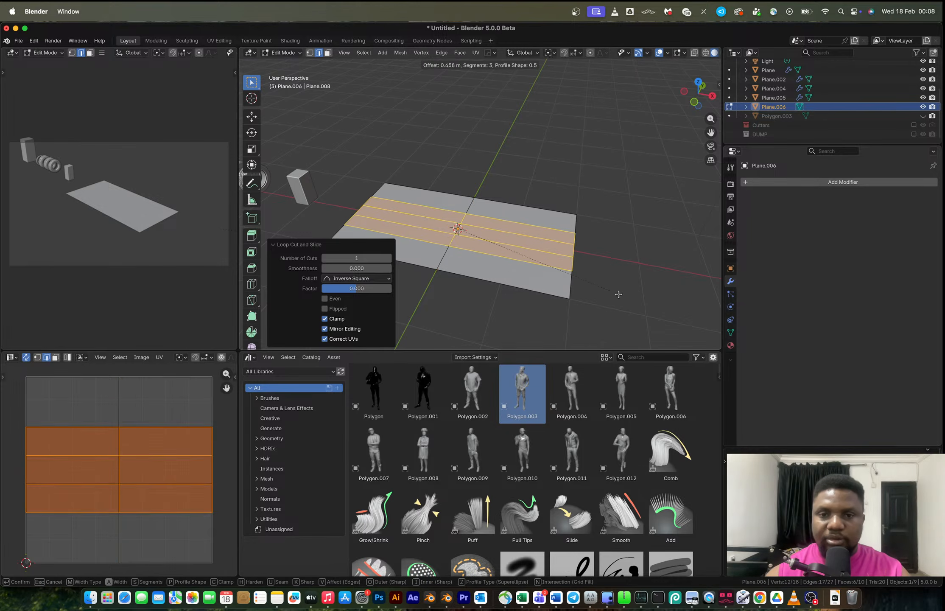
scroll(626, 301, down, 1)
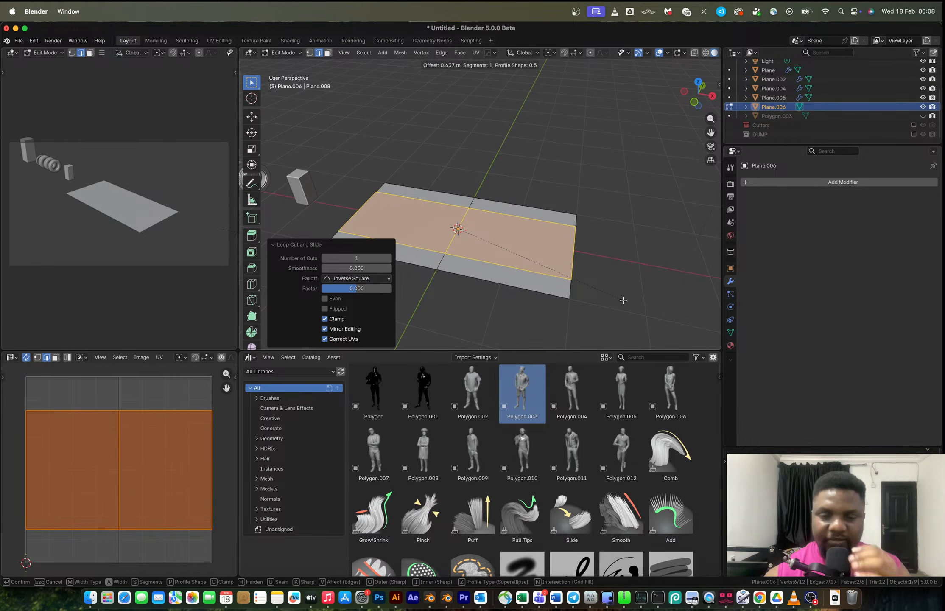
click(622, 300)
Try connecting a corner vertex to an opposite vertex with a diagonal edge, then undo it.
key(1)
click(571, 280)
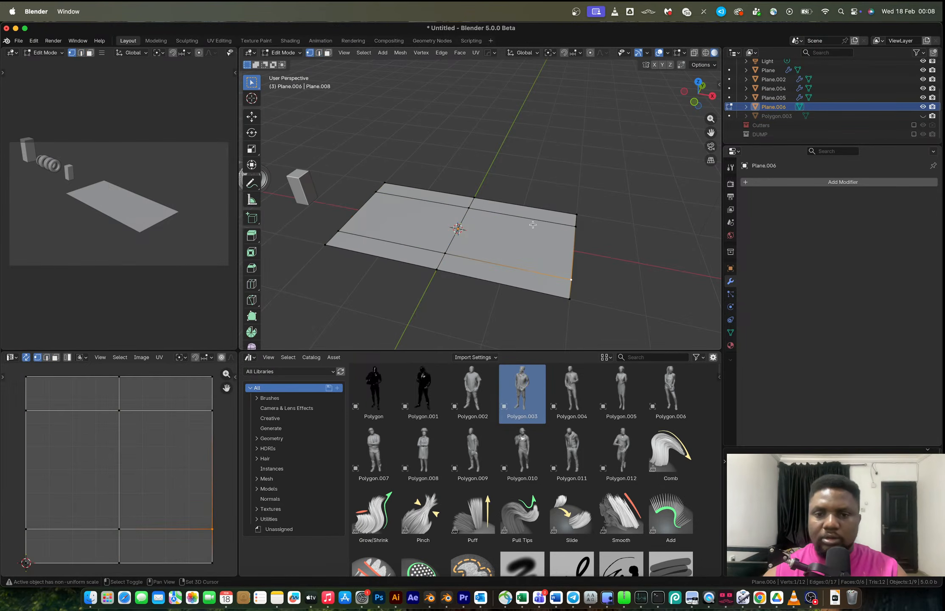
shift+click(475, 197)
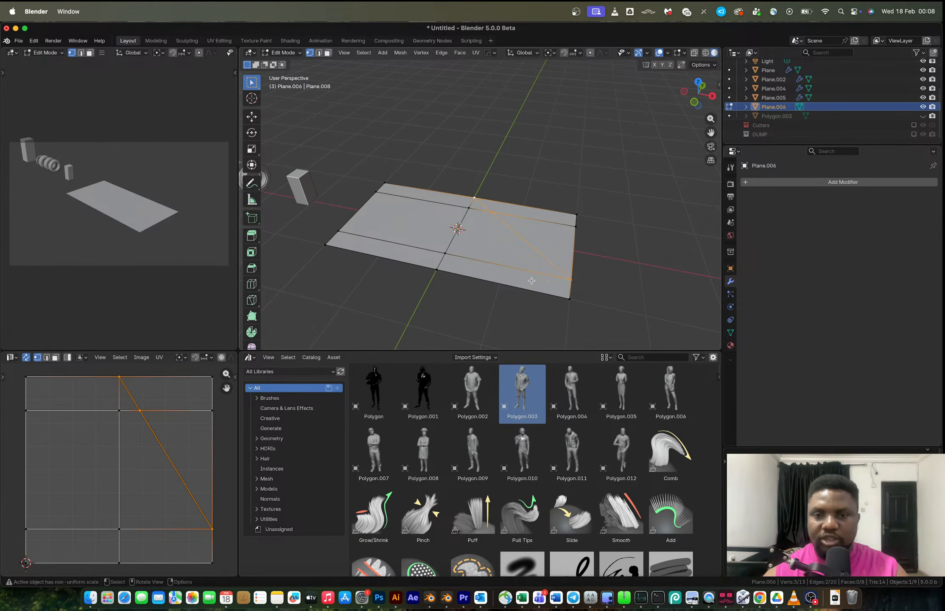
key(j)
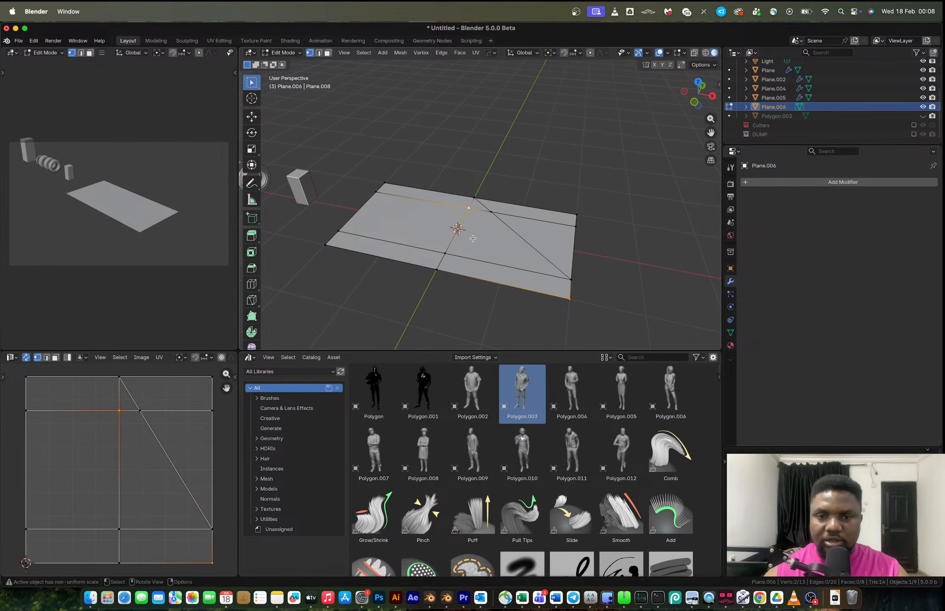
key(j)
middle_drag(636, 268, 435, 213)
key(ctrl+z)
key(ctrl+z)
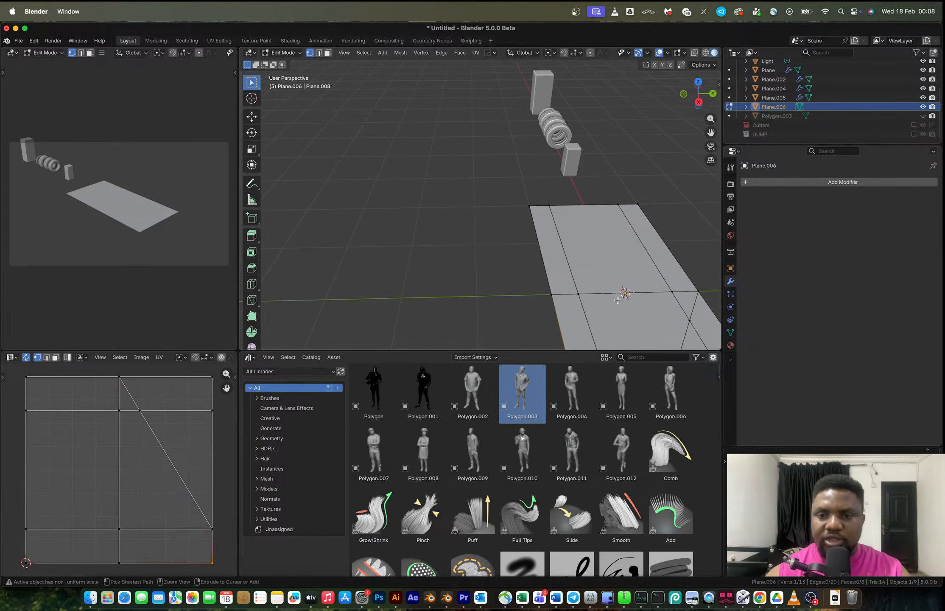
key(ctrl+z)
shift+middle_drag(618, 300, 599, 271)
key(ctrl+z)
key(ctrl+z)
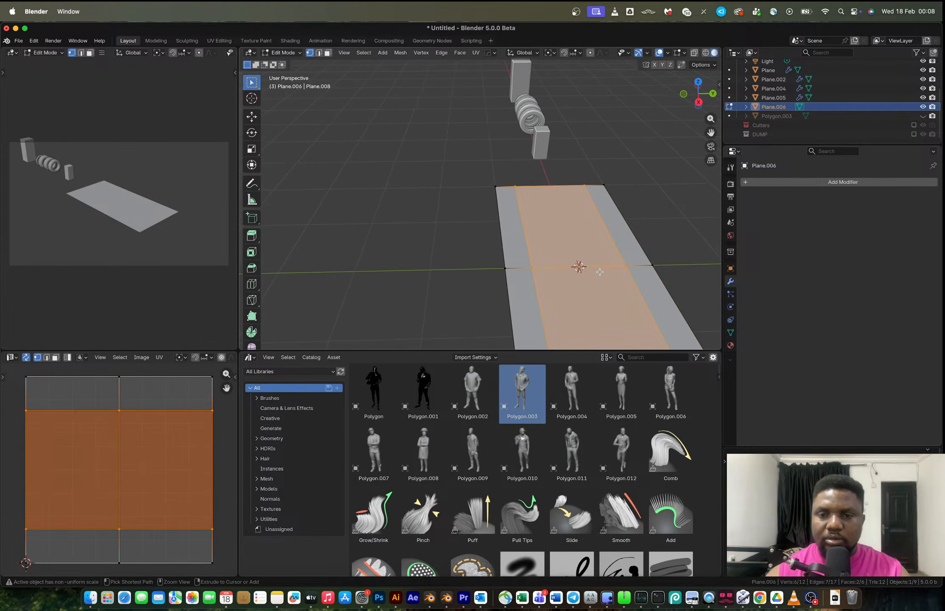
Scale the middle band of the plane along Y to about 0.62.
key(2)
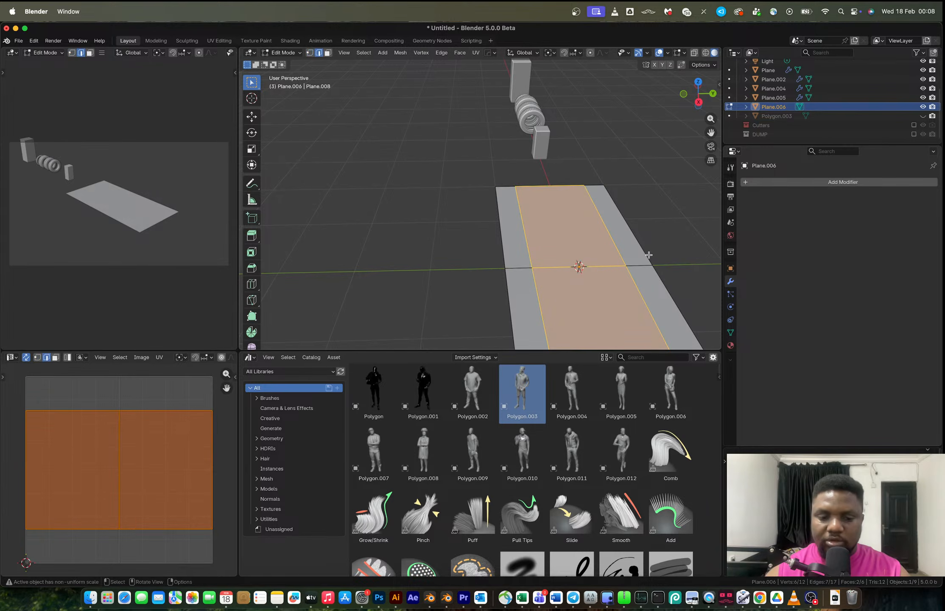
key(s)
key(y)
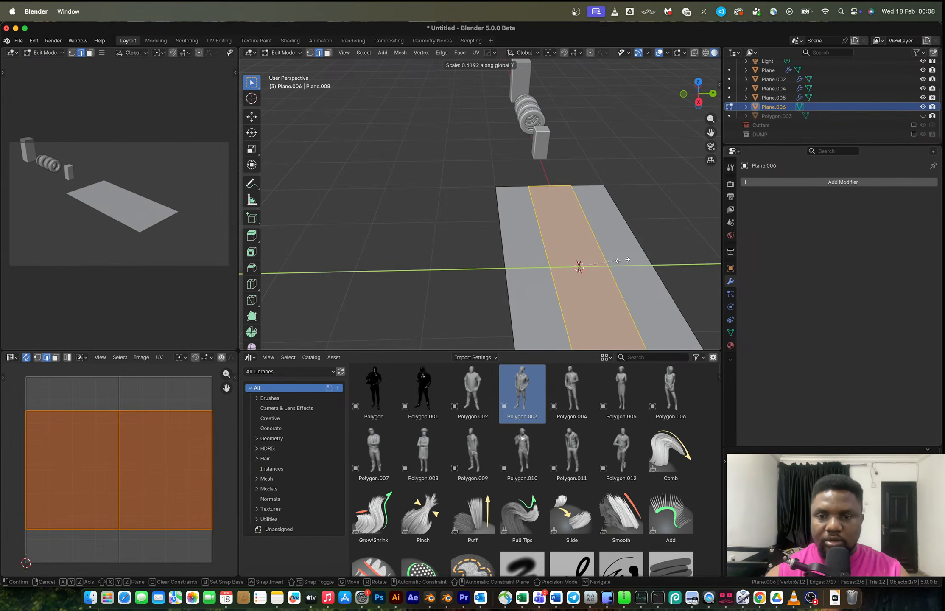
click(629, 265)
middle_drag(628, 271, 496, 224)
Connect vertex pairs into two parallel diagonal edges across the right half of the plane.
key(1)
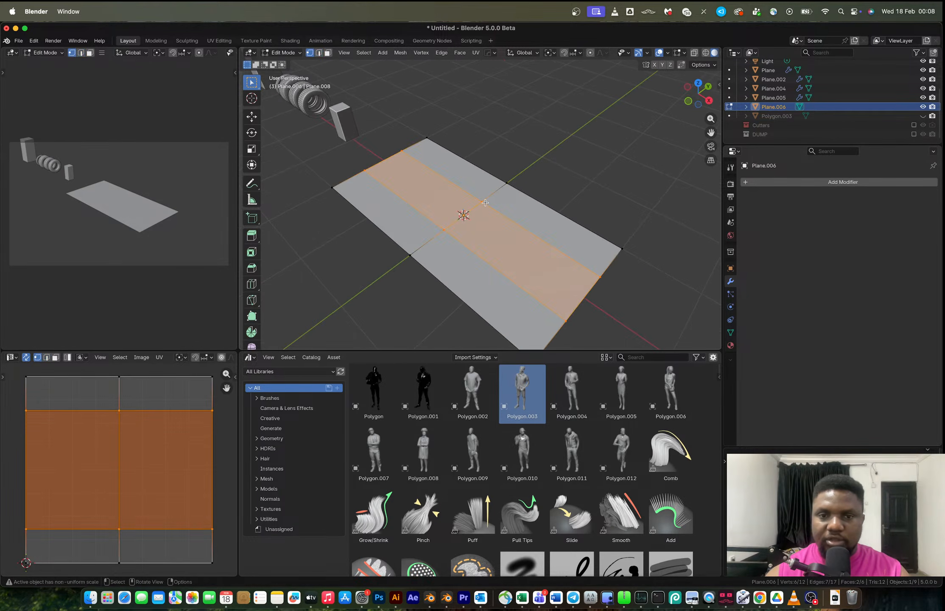
click(500, 196)
shift+click(506, 184)
middle_drag(528, 331, 546, 282)
click(551, 276)
shift+click(511, 149)
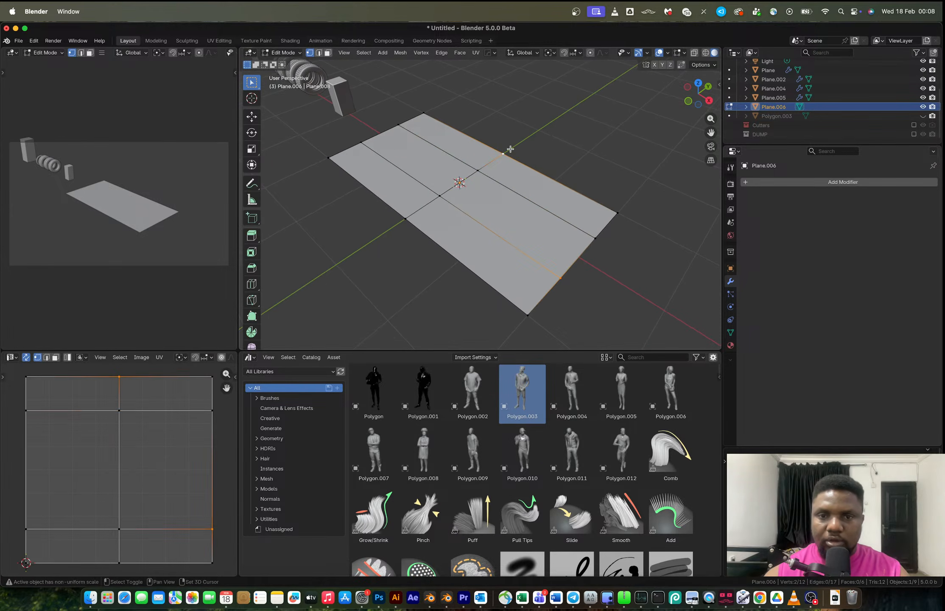
key(j)
click(477, 170)
shift+click(506, 306)
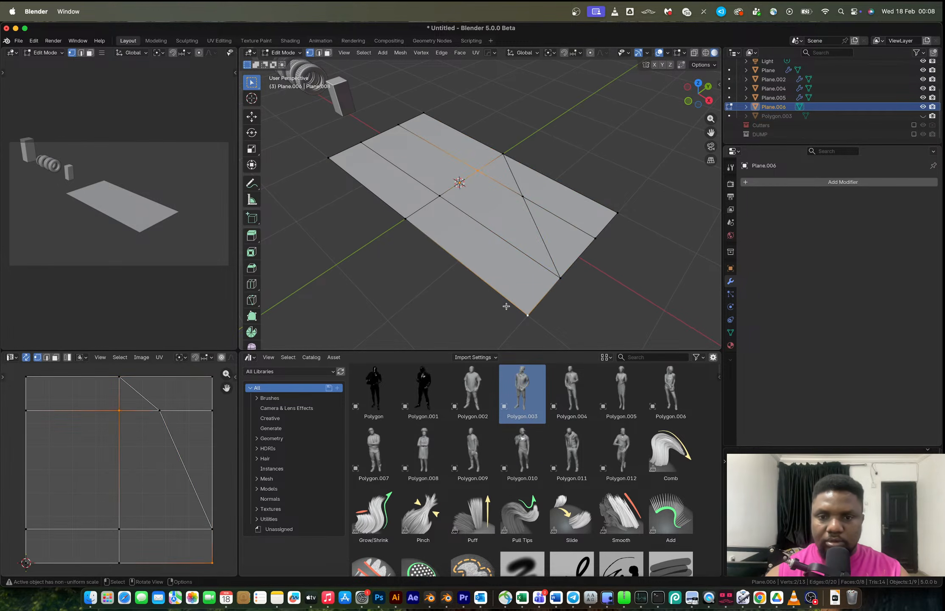
key(j)
shift+middle_drag(513, 304, 551, 332)
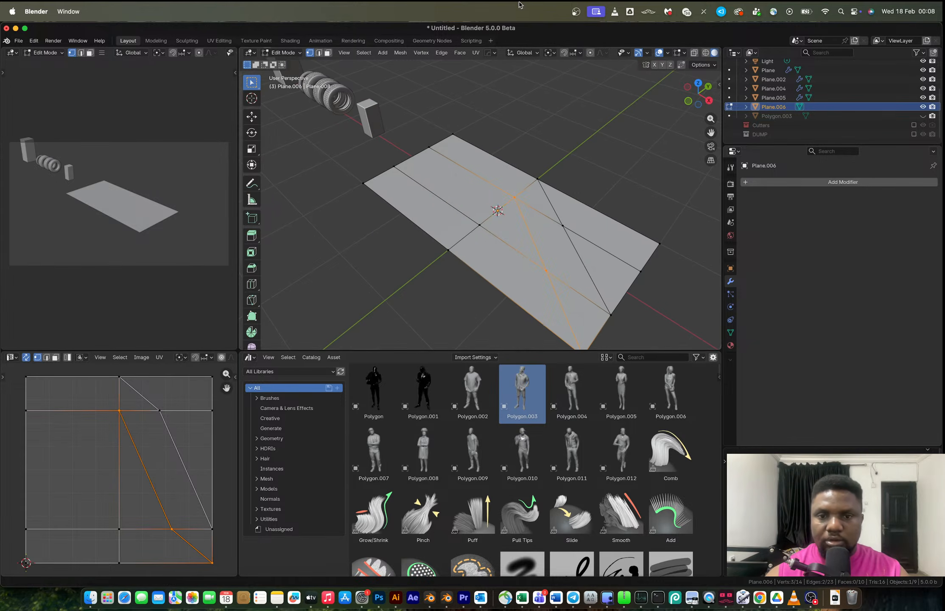
Add a loop cut lengthwise through the left half of the plane.
key(ctrl+r)
click(499, 220)
right_click(498, 220)
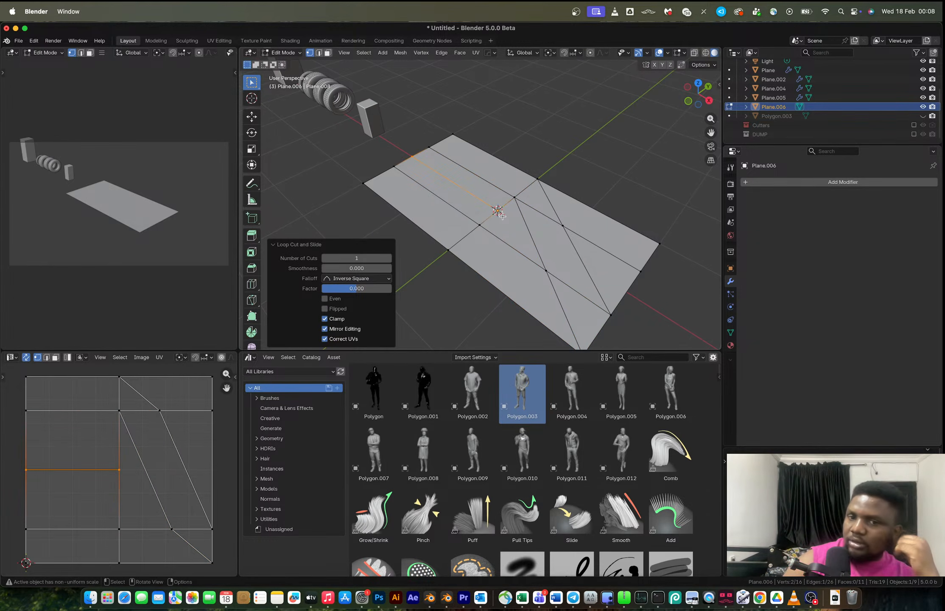
Try connecting two vertices on the left half with a diagonal, then undo it.
click(513, 197)
shift+click(364, 184)
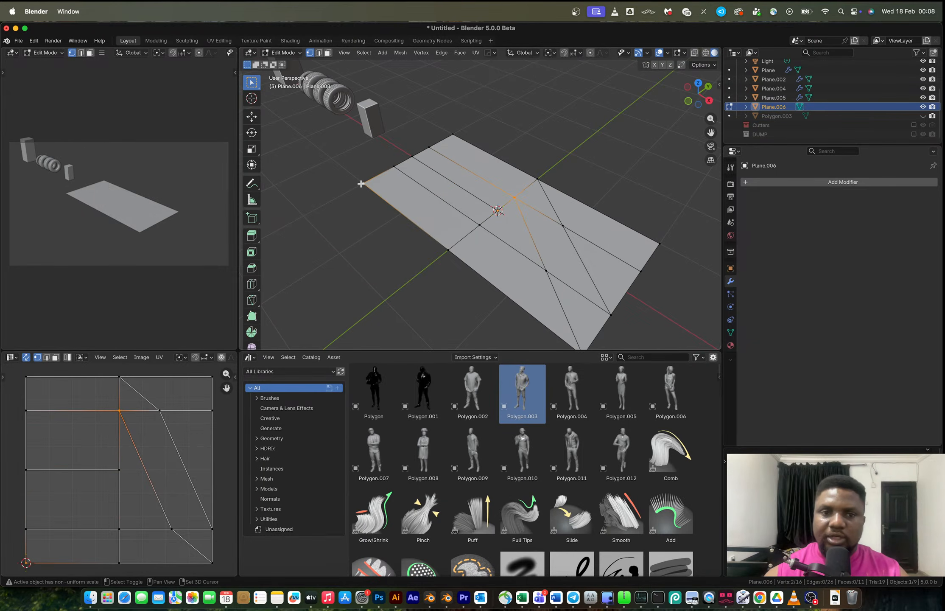
key(j)
click(498, 212)
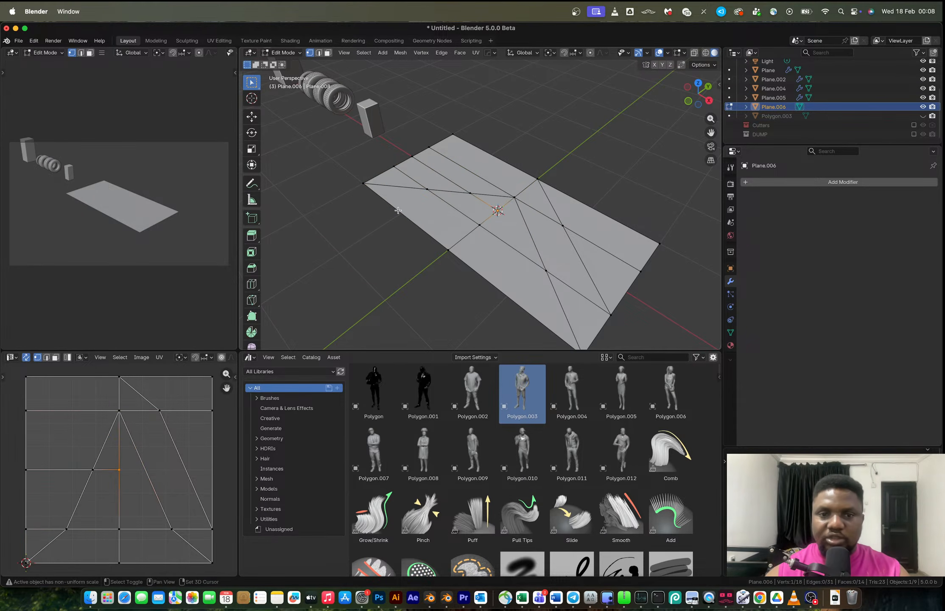
key(ctrl+z)
key(ctrl+z)
Add a loop cut across the left half and slide it toward the outer edge.
key(ctrl+r)
click(422, 186)
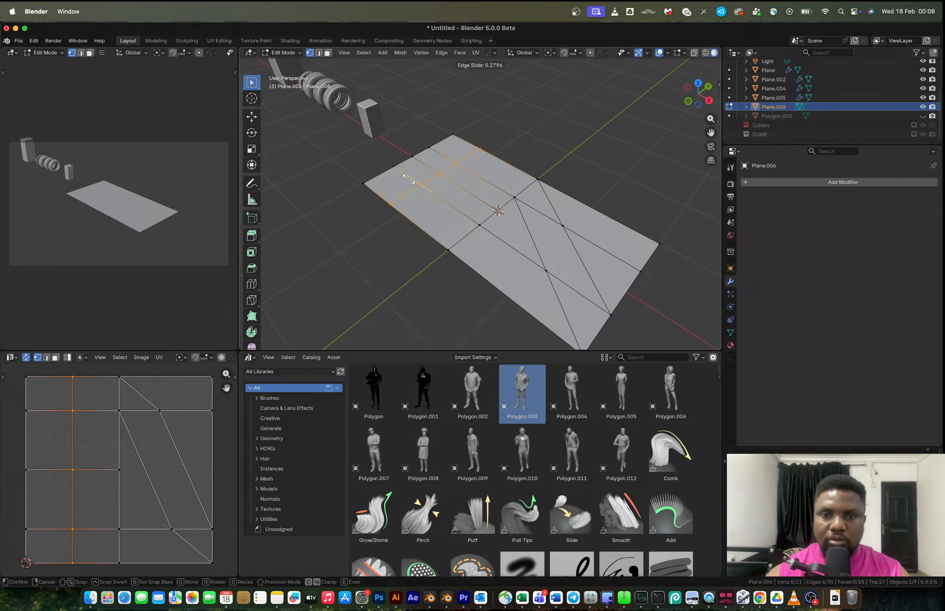
click(410, 180)
Slide the left half's middle lengthwise edge.
key(2)
click(472, 196)
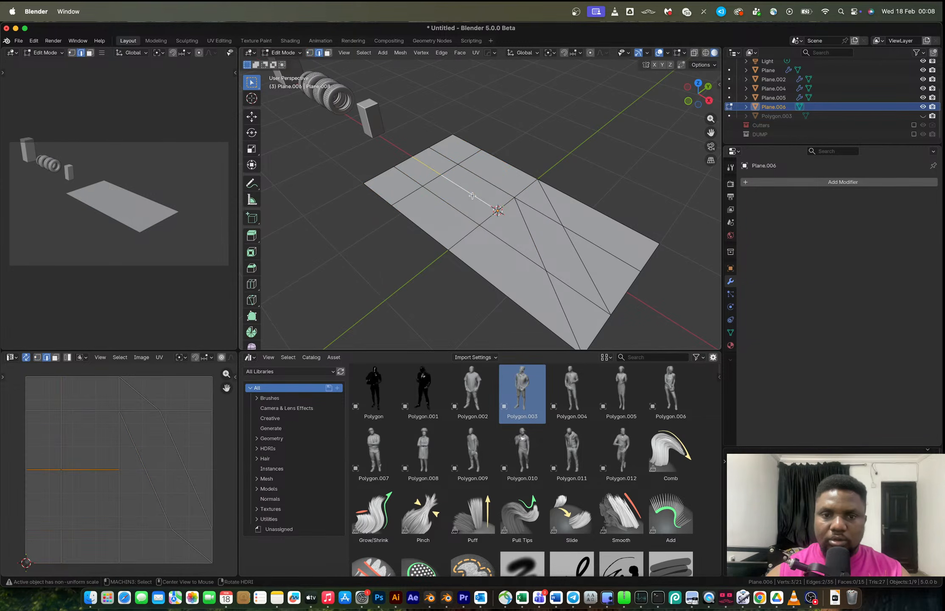
key(g)
key(g)
click(476, 193)
Try connecting vertices into diagonal edges on the left half, then undo them.
key(1)
click(501, 212)
shift+click(368, 186)
key(j)
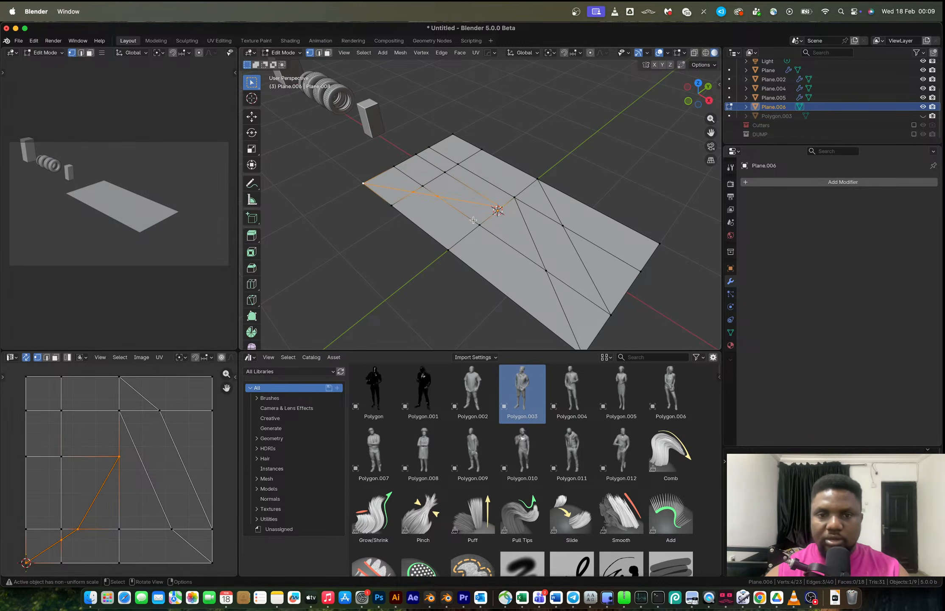
click(481, 224)
shift+click(393, 208)
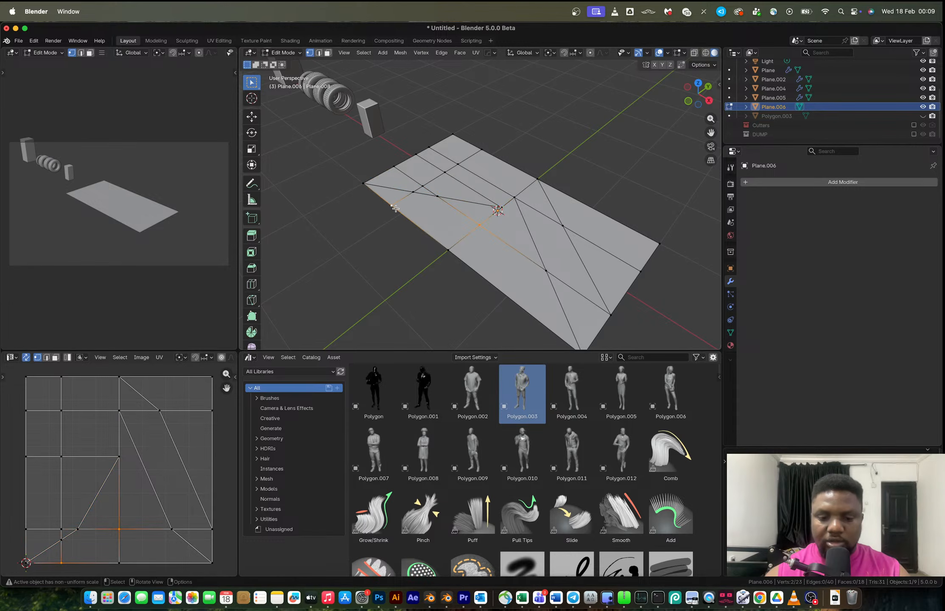
middle_drag(395, 208, 557, 203)
key(super+z)
key(super+z)
key(super+z)
key(super+z)
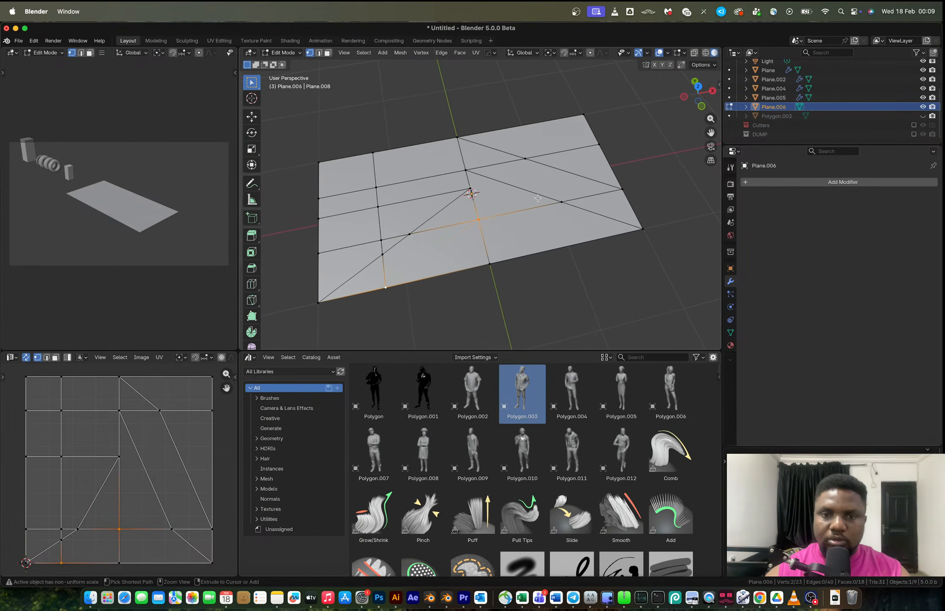
Slide the left half's middle lengthwise edge with a factor of -0.286.
key(2)
alt+click(406, 202)
key(g)
key(g)
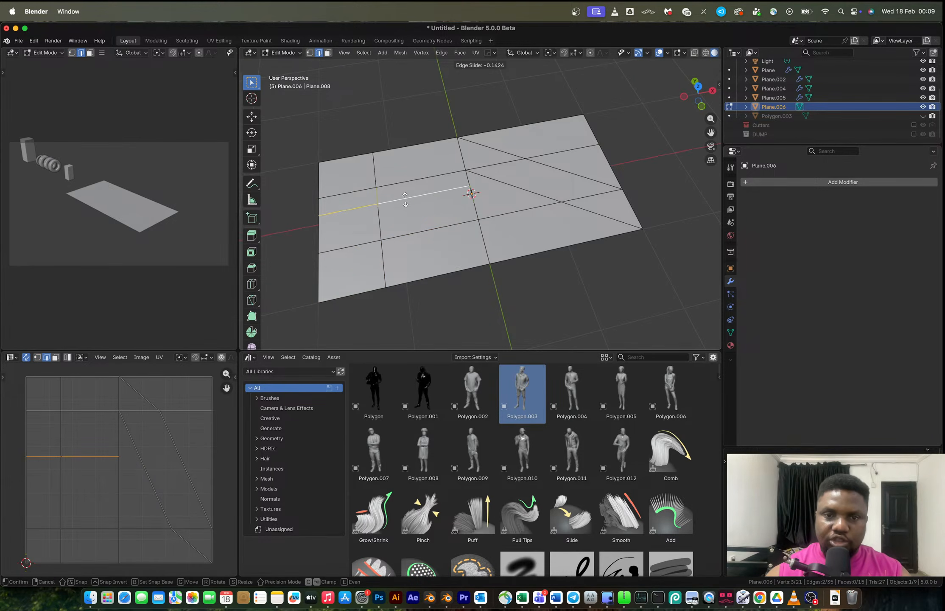
click(391, 238)
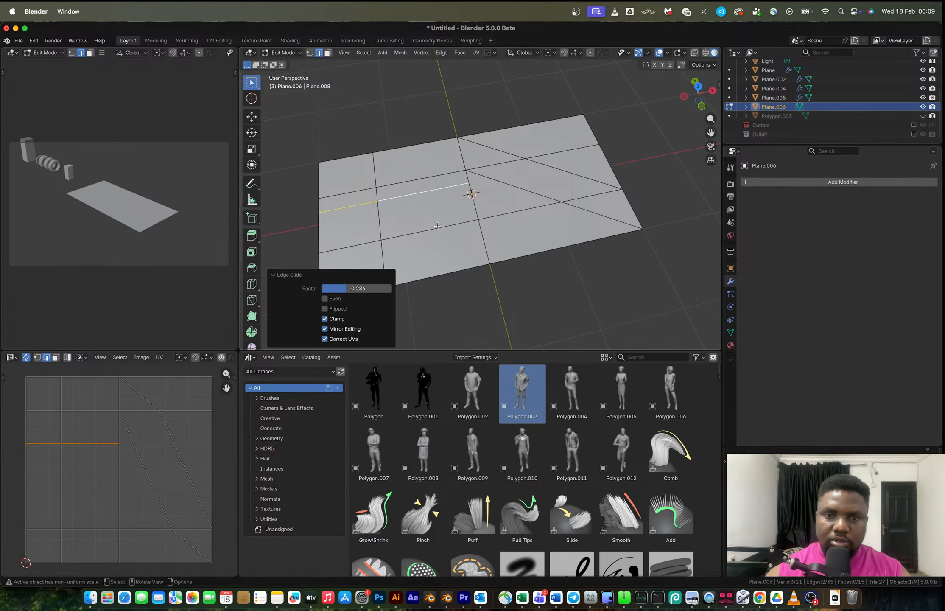
Connect vertices into two parallel diagonal edges across the left half, mirroring the chevron.
key(1)
click(470, 185)
shift+click(323, 302)
key(j)
click(478, 219)
shift+click(386, 287)
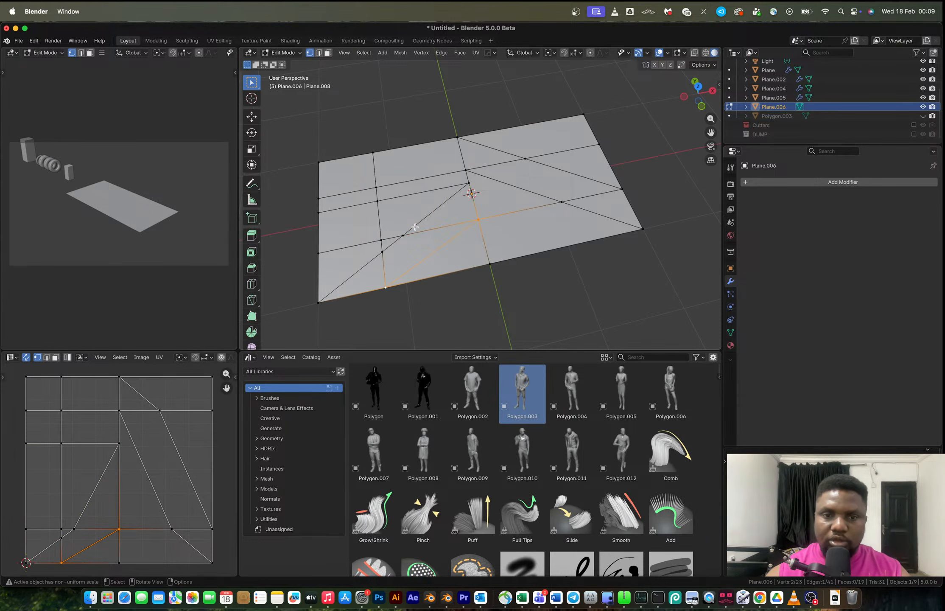
Dissolve the three leftover lengthwise edges crossing the chevron diagonals.
key(2)
click(498, 165)
shift+click(575, 200)
shift+click(441, 227)
key(x)
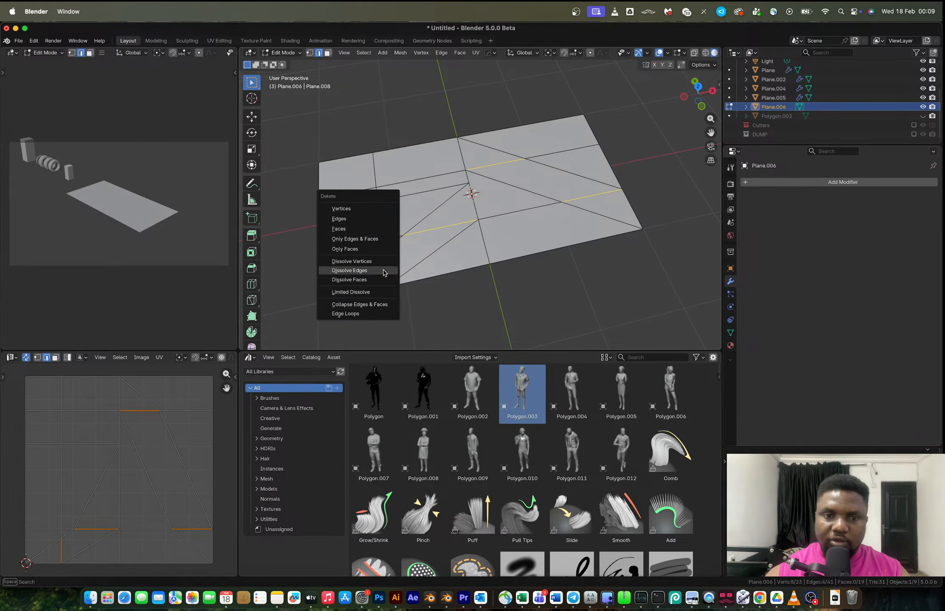
click(392, 269)
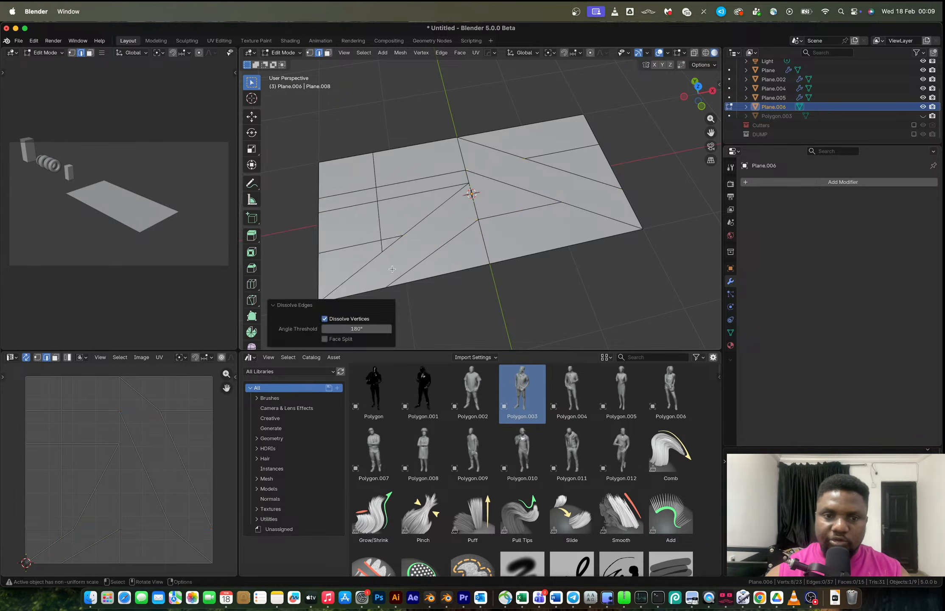
click(507, 213)
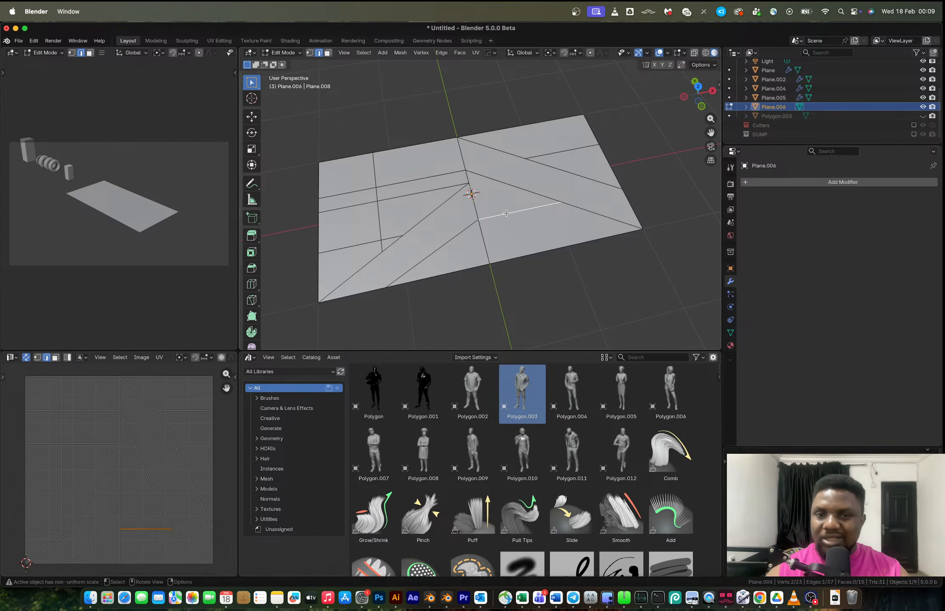
Dissolve the remaining lengthwise and crosswise grid edges on both halves, leaving only the chevron diagonals.
shift+click(411, 199)
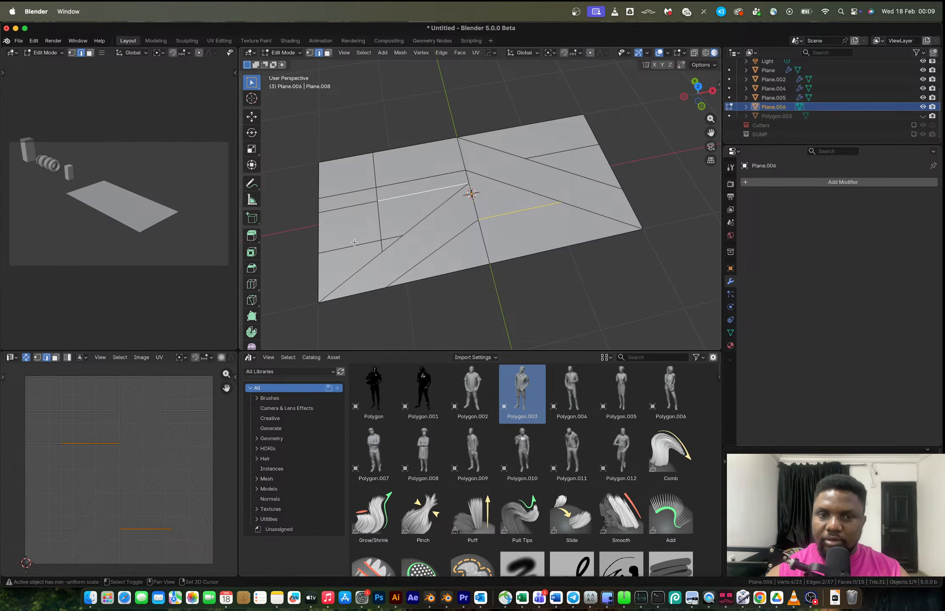
shift+click(354, 243)
shift+click(391, 241)
shift+click(365, 186)
shift+click(372, 175)
shift+click(393, 184)
shift+click(549, 154)
shift+click(381, 191)
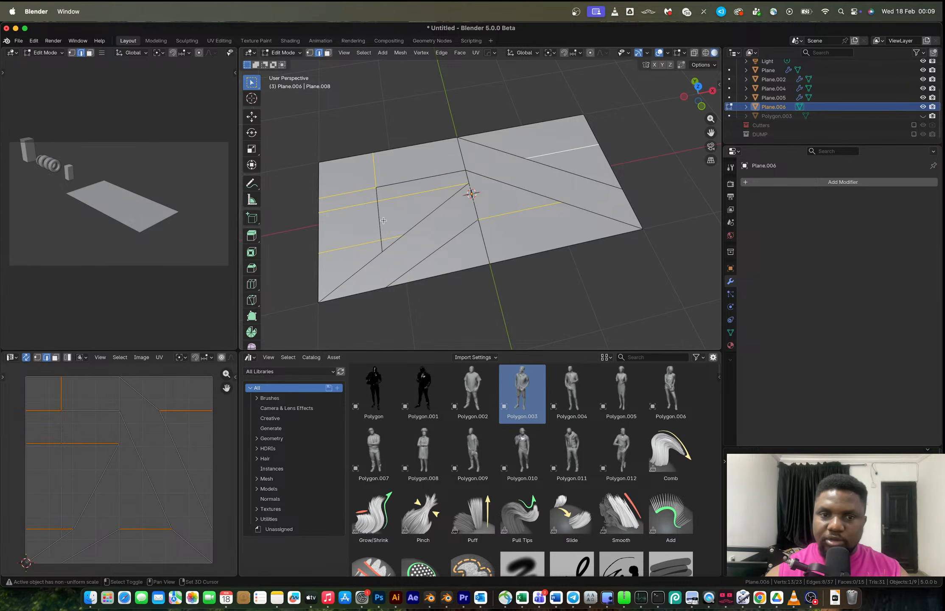
shift+click(379, 222)
shift+click(401, 183)
key(x)
click(410, 185)
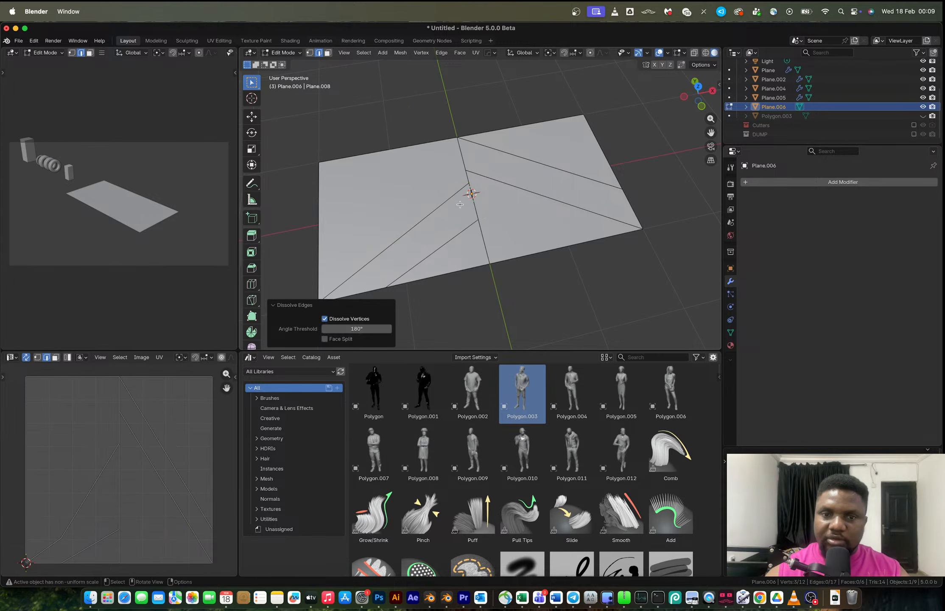
Try extruding the two chevron strip faces upward, then undo the extrusion.
key(Tab)
key(Tab)
key(3)
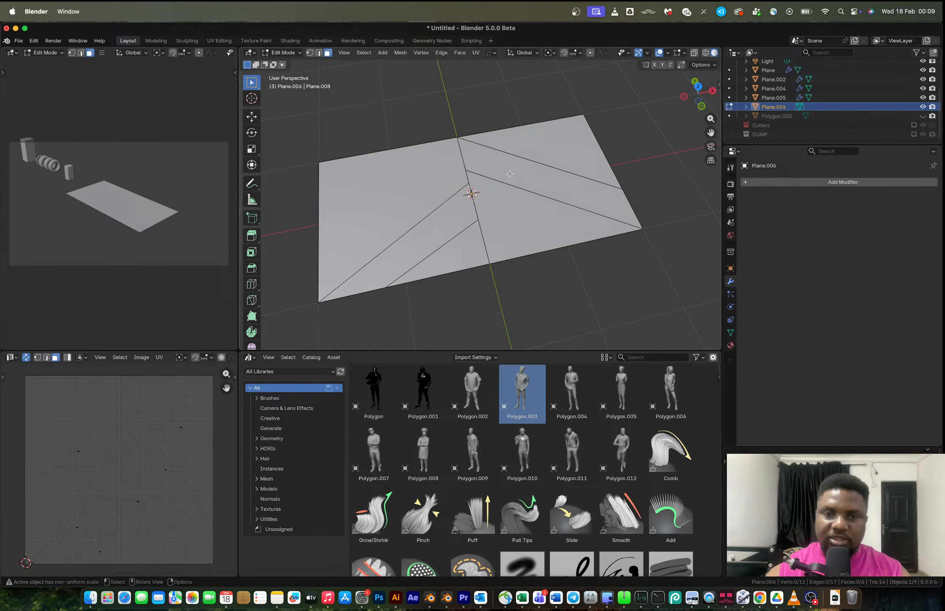
click(509, 179)
shift+click(469, 219)
key(e)
click(469, 193)
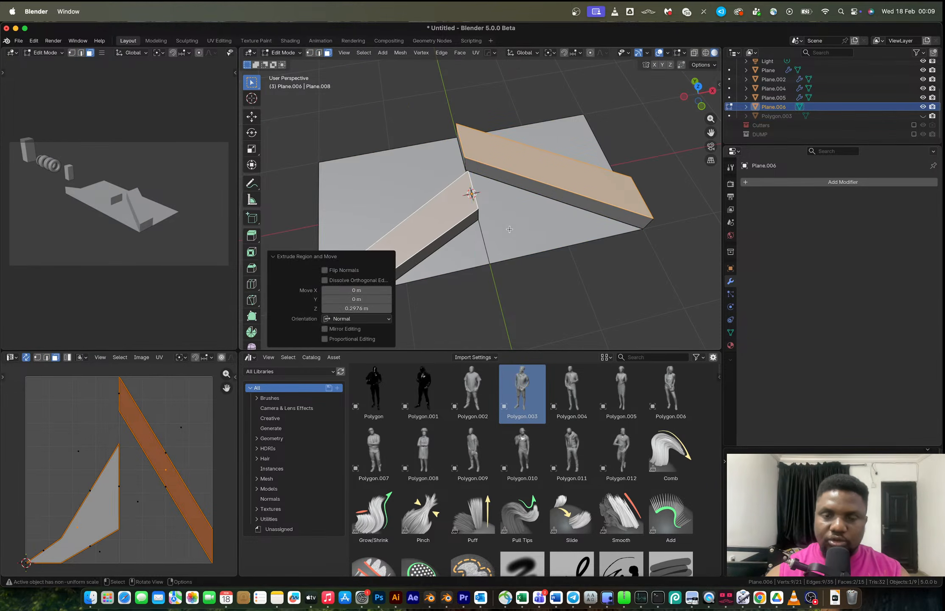
key(ctrl+z)
shift+middle_drag(547, 215, 460, 261)
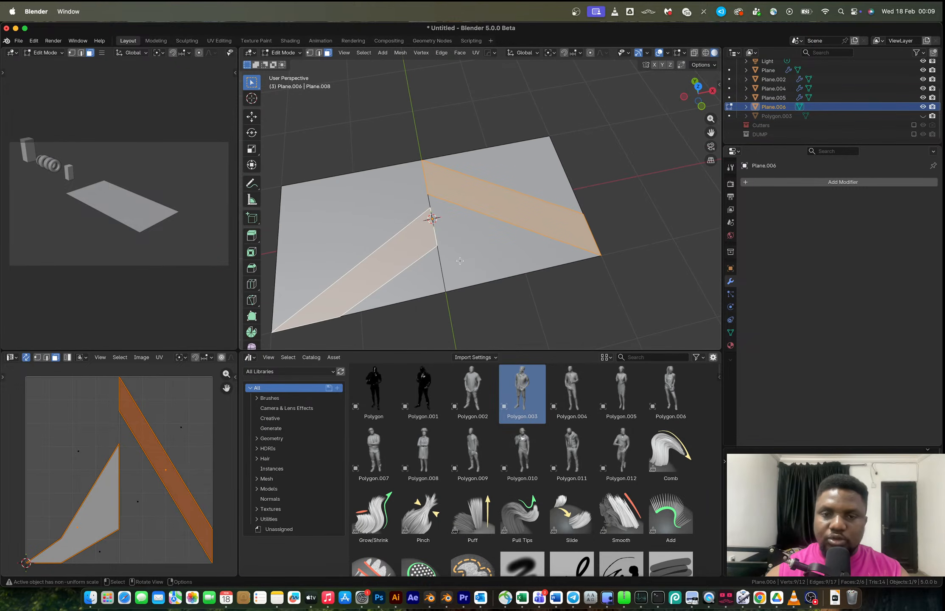
key(ctrl+r)
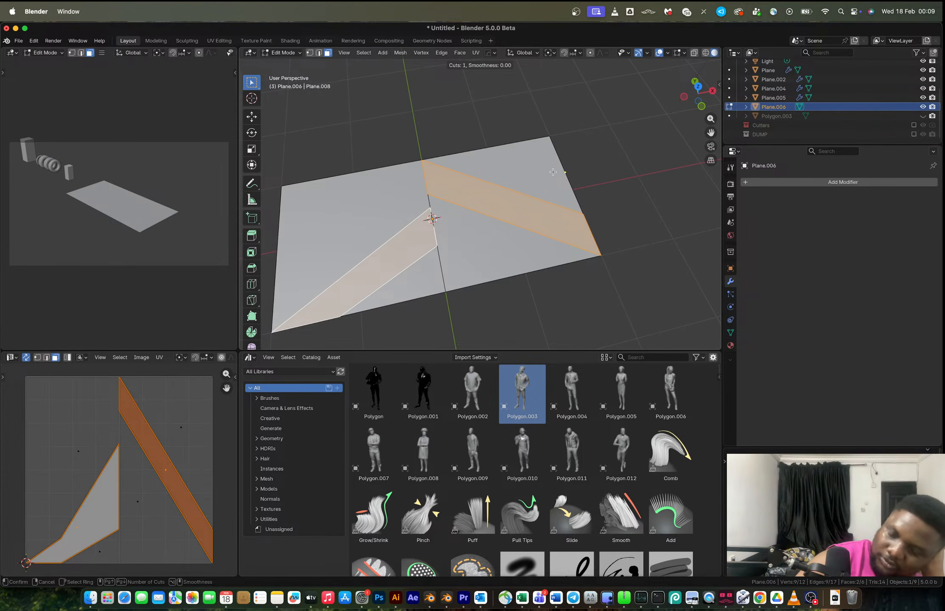
key(Escape)
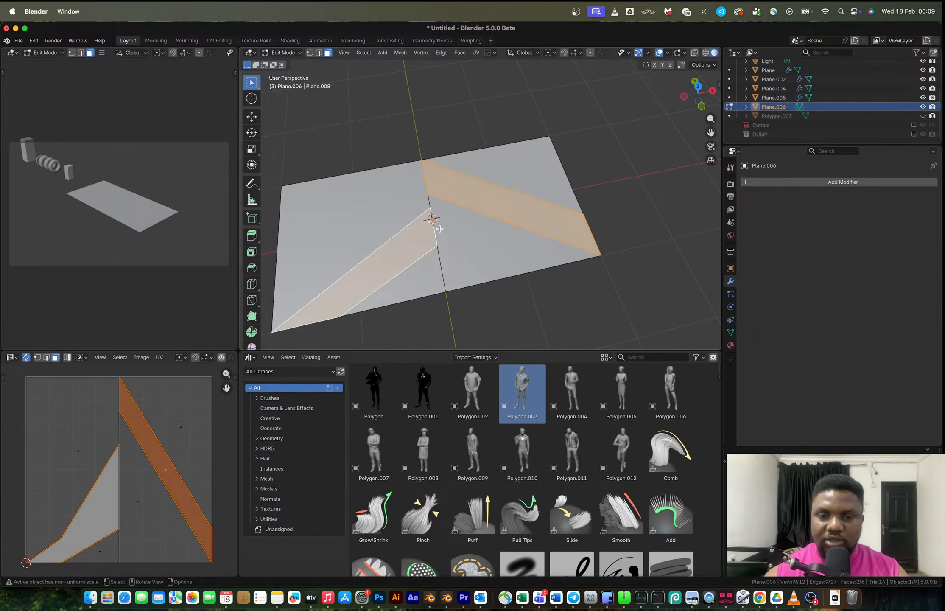
scroll(439, 229, up, 2)
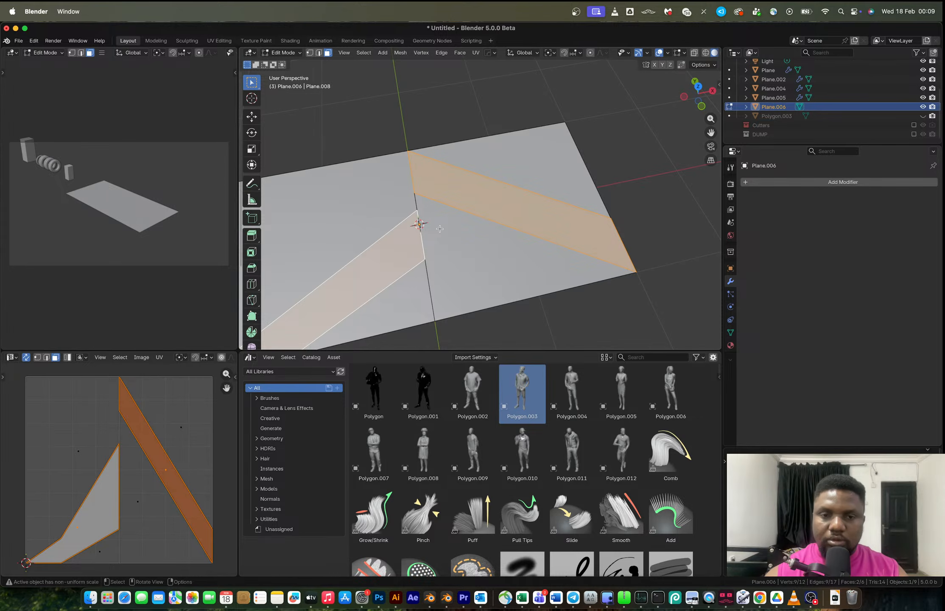
shift+middle_drag(438, 227, 464, 221)
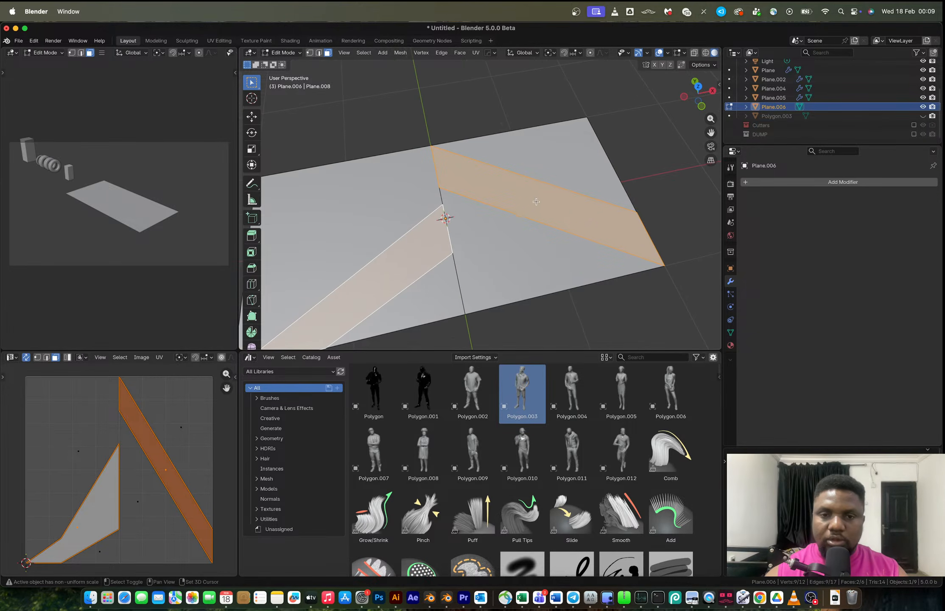
scroll(439, 194, down, 1)
key(k)
click(445, 189)
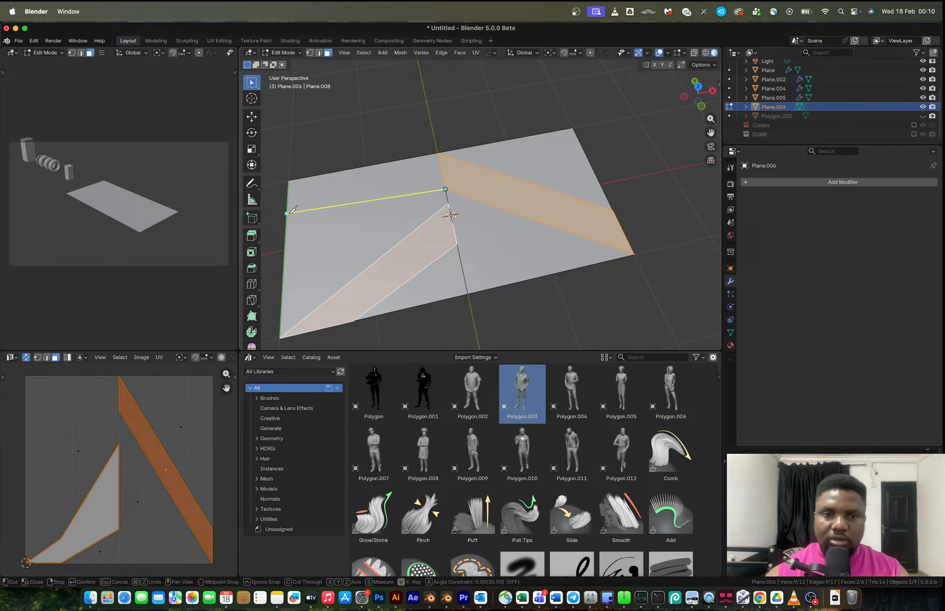
key(Escape)
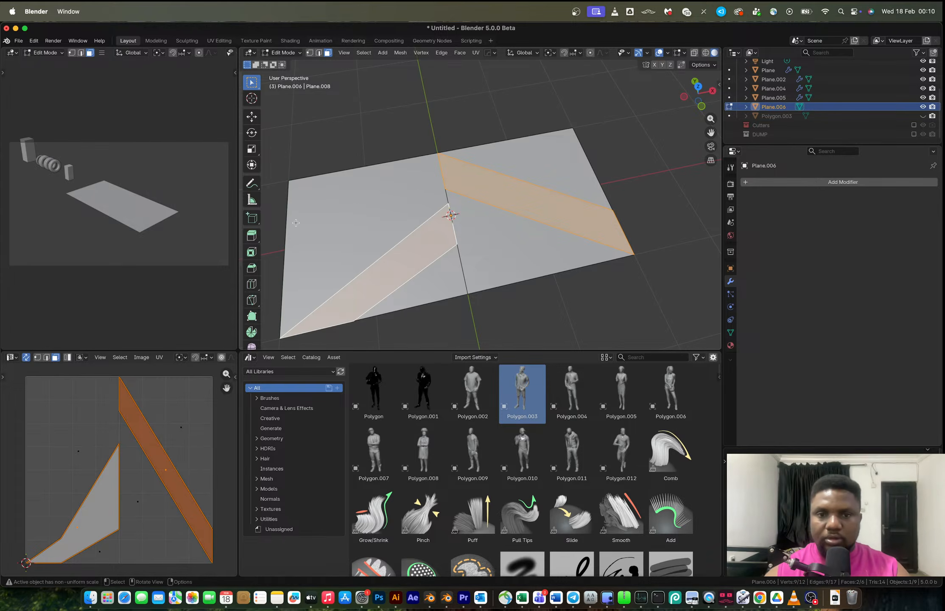
Knife two horizontal cuts from the chevron's centre point across to the left edge of the plane.
key(k)
click(447, 187)
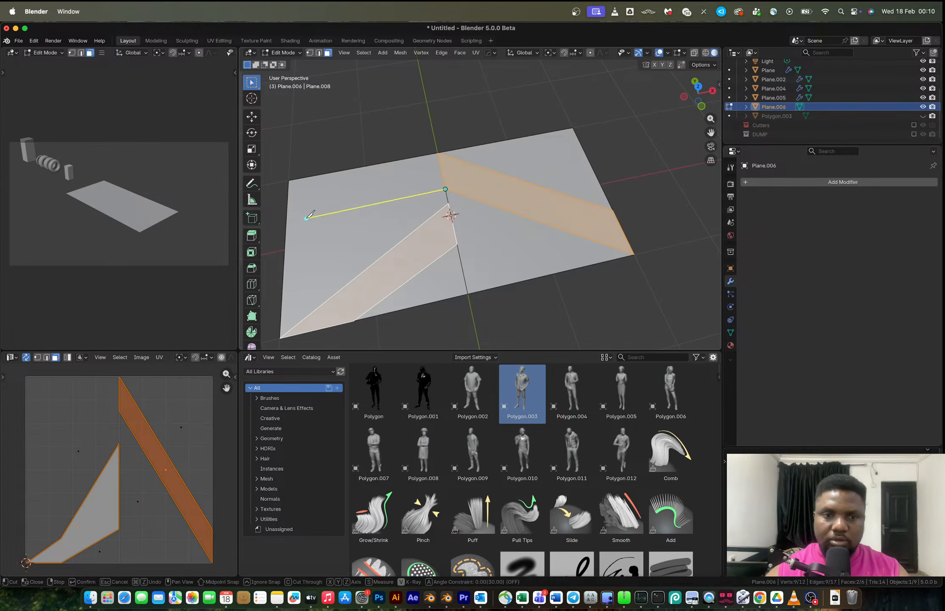
click(286, 221)
key(Return)
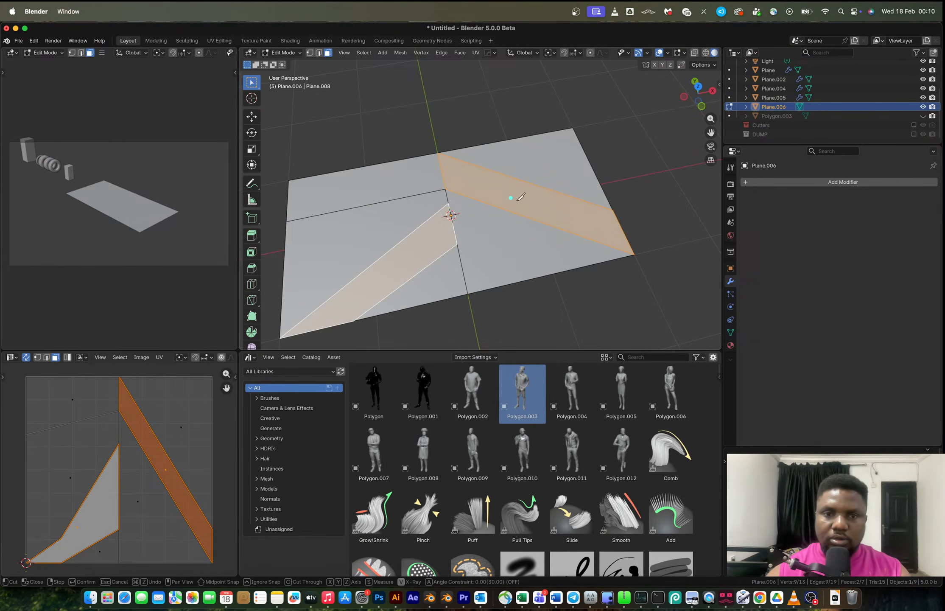
key(k)
click(449, 203)
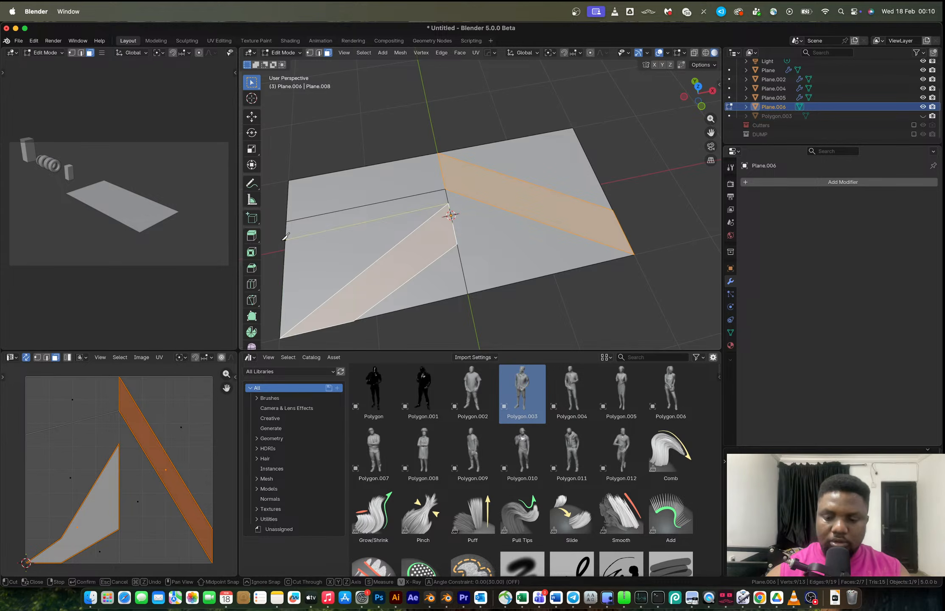
click(285, 237)
key(Return)
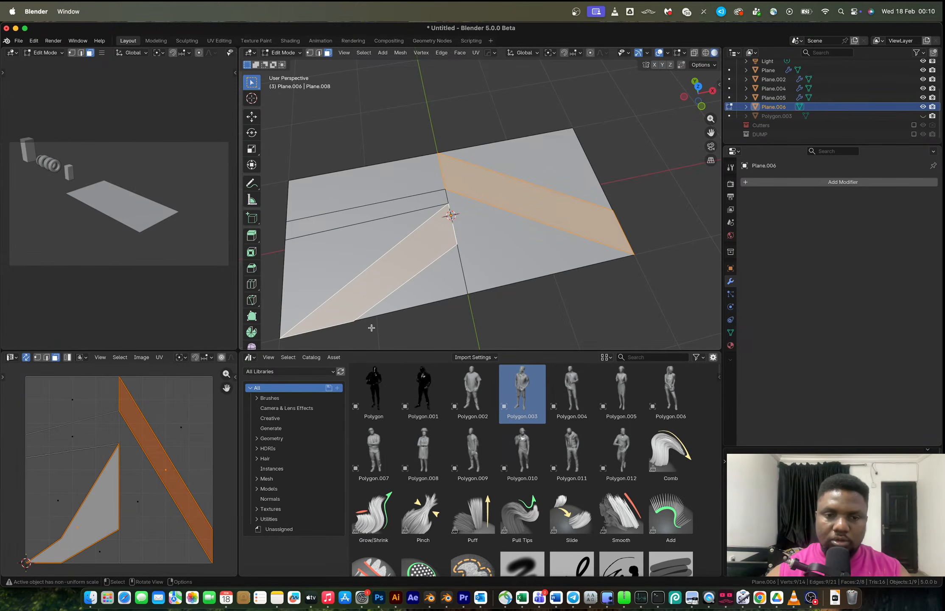
Knife a vertical cut across the left half and another cut from the strip's corner to the left edge.
key(k)
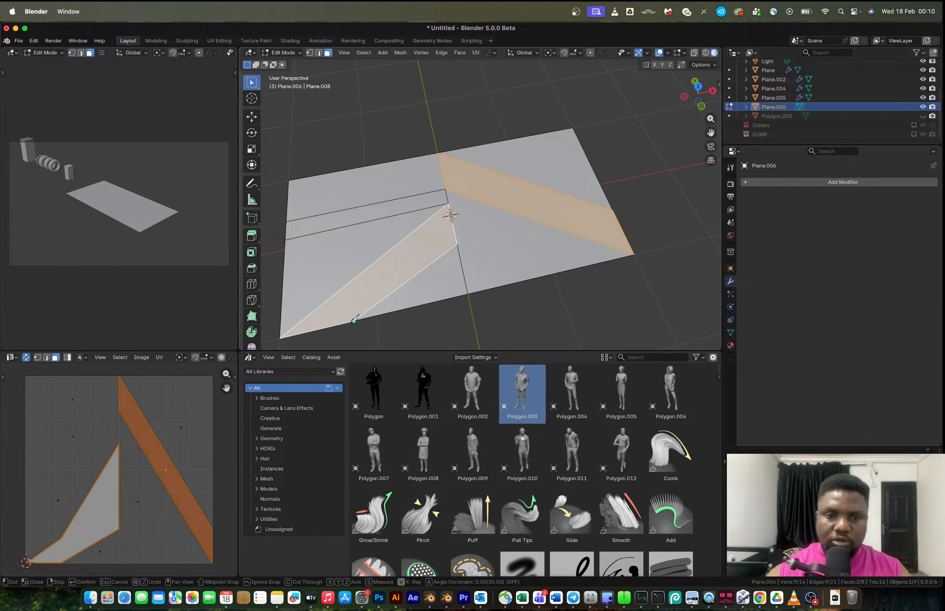
click(354, 320)
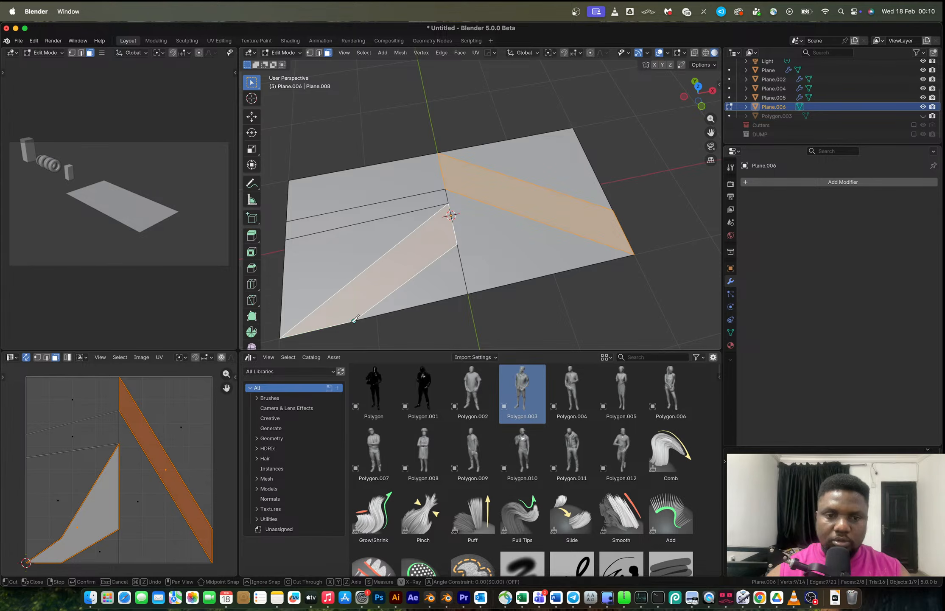
click(342, 171)
key(Return)
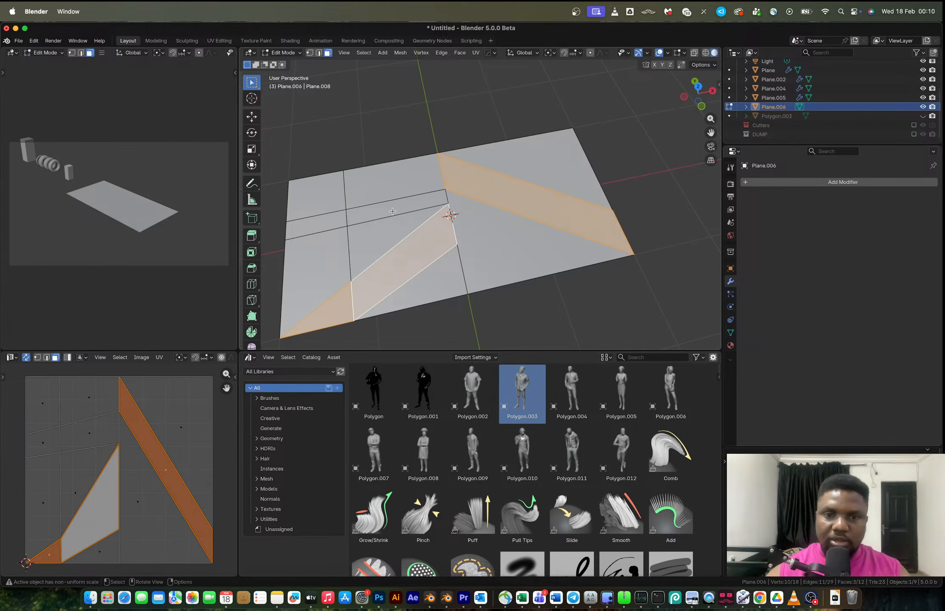
key(k)
click(456, 244)
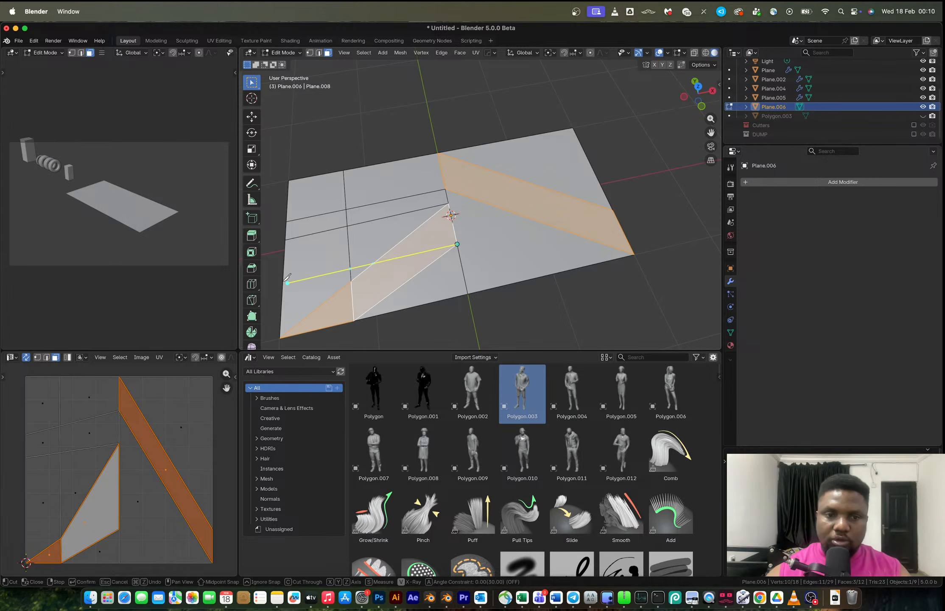
click(288, 282)
key(Return)
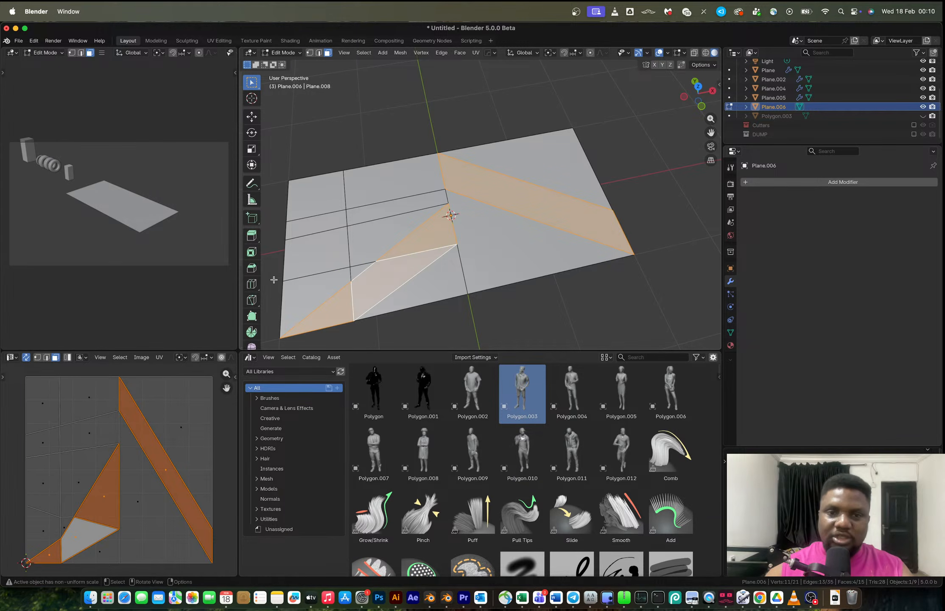
Step back through the undo history, undoing several recent edits, briefly redoing some, then undoing further.
key(Tab)
key(Tab)
key(ctrl+z)
key(ctrl+z)
key(ctrl+z)
key(ctrl+z)
key(ctrl+z)
key(ctrl+shift+z)
key(ctrl+shift+z)
key(ctrl+shift+z)
key(ctrl+shift+z)
key(ctrl+shift+z)
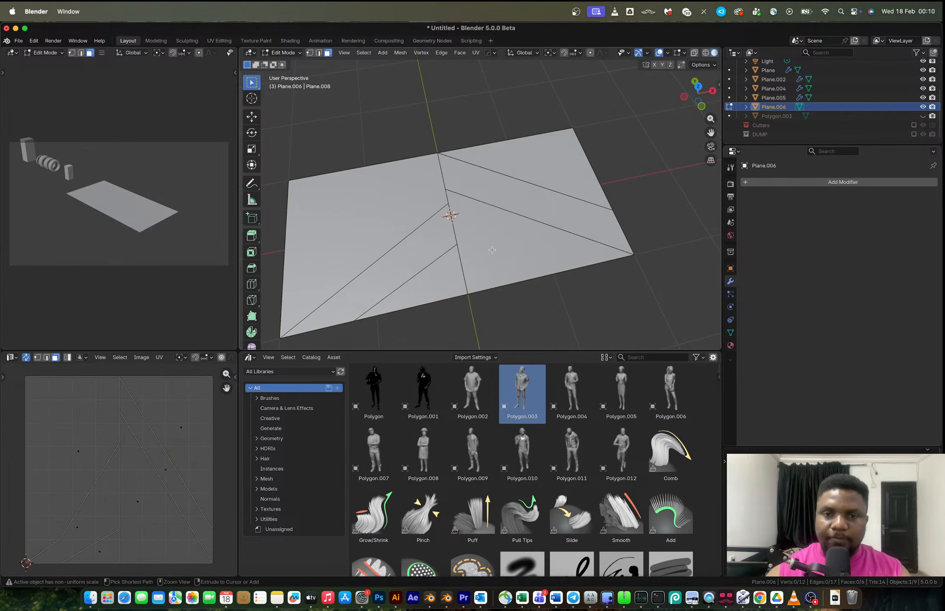
key(ctrl+z)
key(ctrl+z)
key(ctrl+z)
key(ctrl+z)
key(ctrl+z)
key(ctrl+z)
key(ctrl+z)
key(ctrl+z)
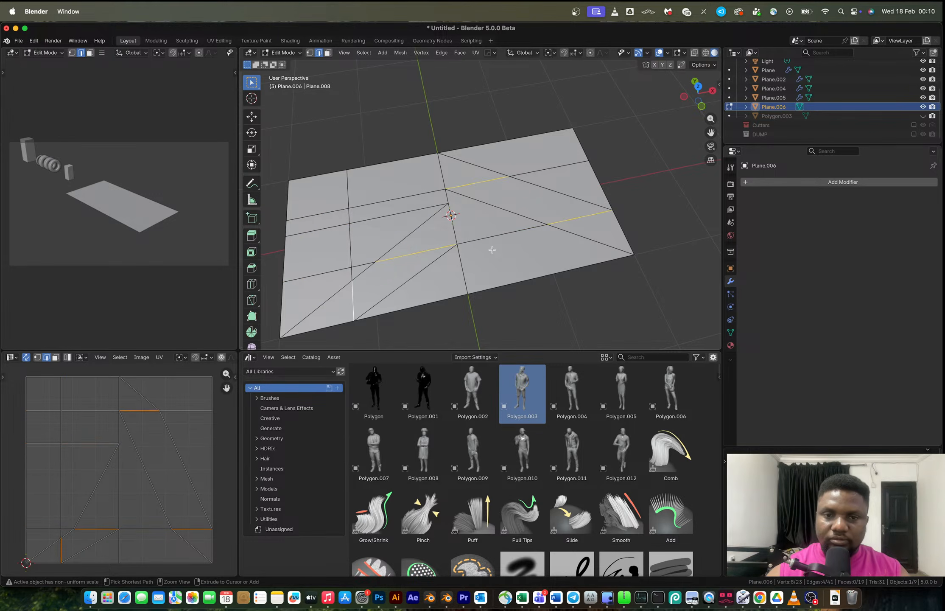
Select the faces of both chevron strips and extrude them upward about 0.48 m.
click(494, 251)
key(3)
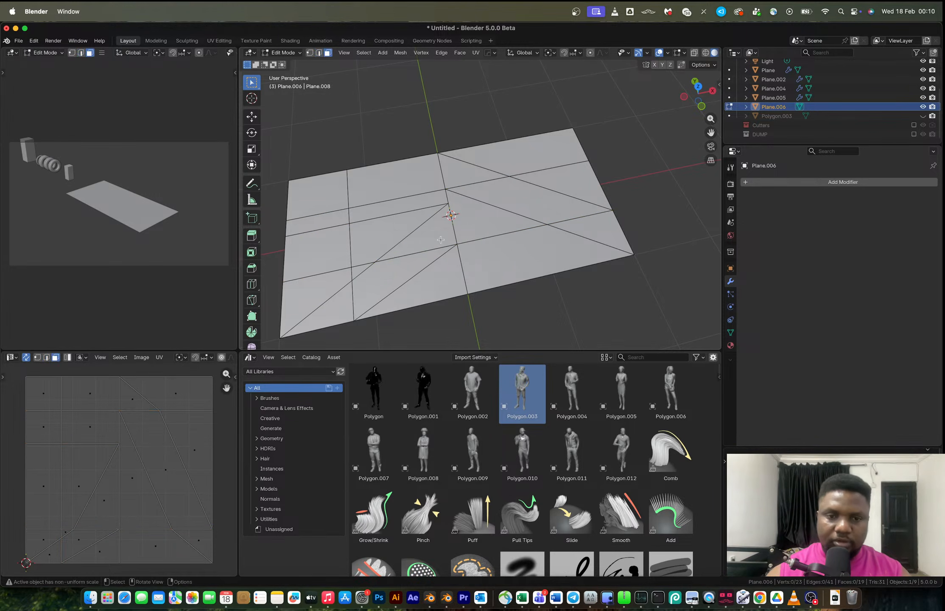
click(425, 243)
shift+click(407, 268)
shift+click(327, 316)
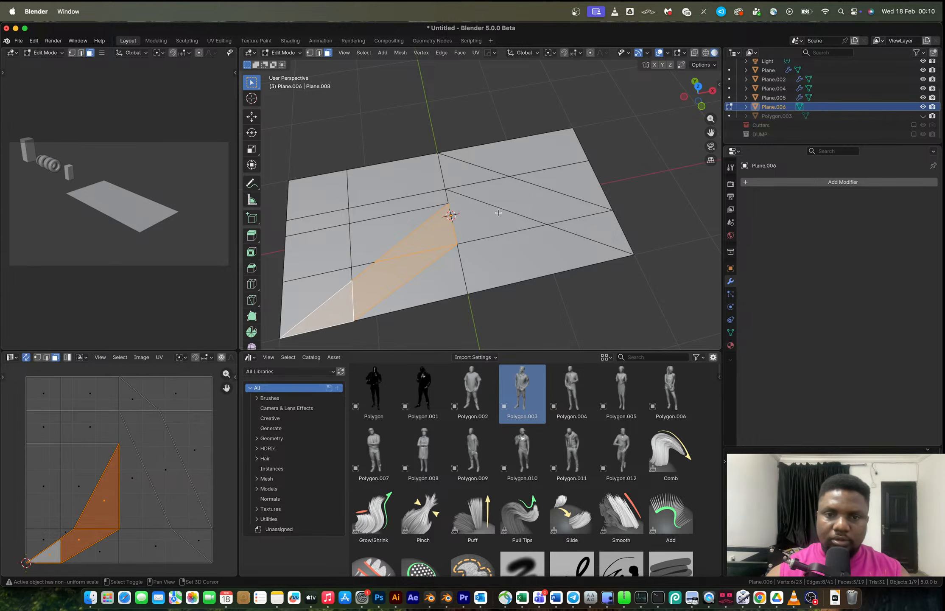
shift+click(481, 192)
shift+click(470, 175)
shift+click(584, 227)
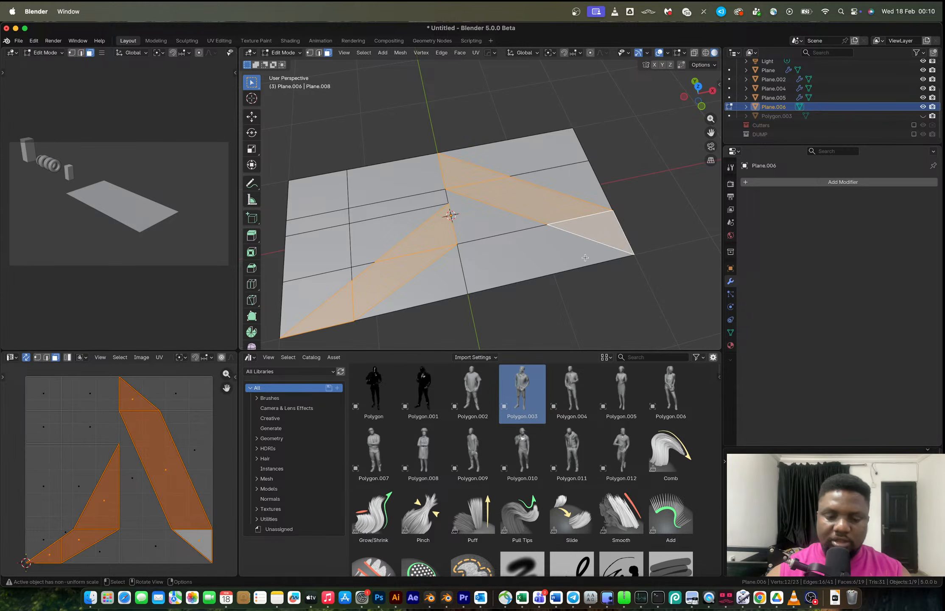
key(e)
click(593, 239)
middle_drag(593, 238, 536, 249)
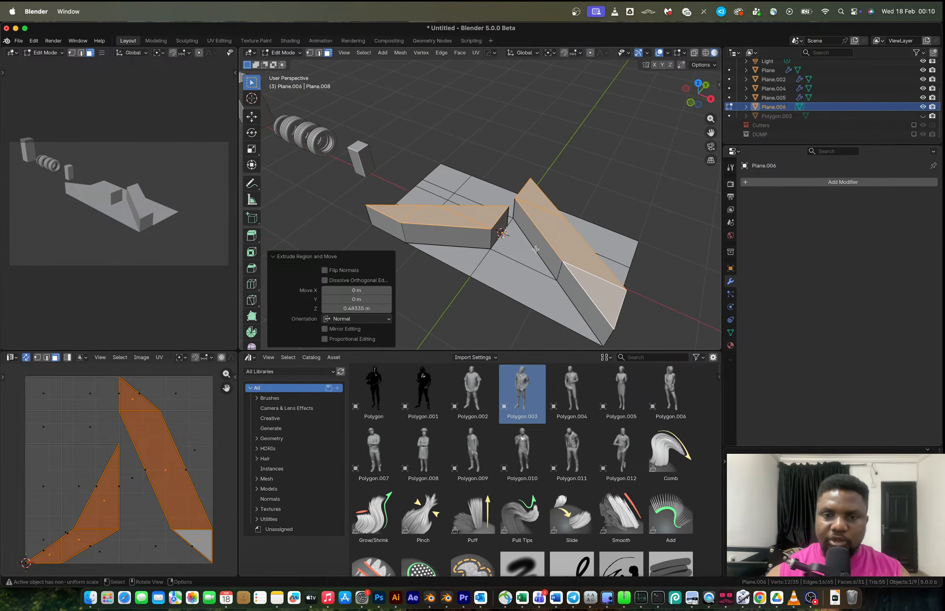
Select the base plane's outer boundary edge loop and try scaling it by 1.072, then undo the scale.
key(Tab)
scroll(543, 249, up, 1)
key(Tab)
key(2)
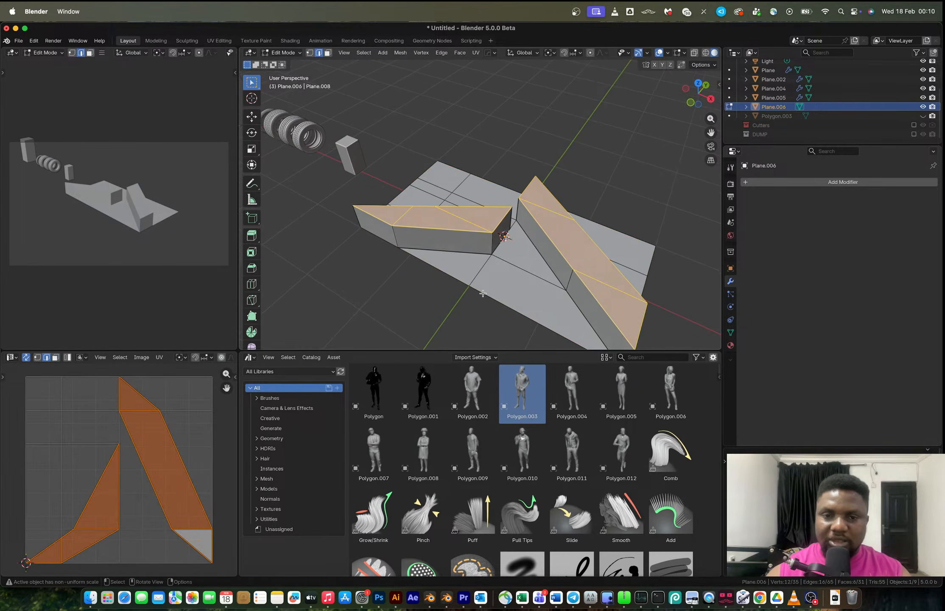
alt+click(505, 287)
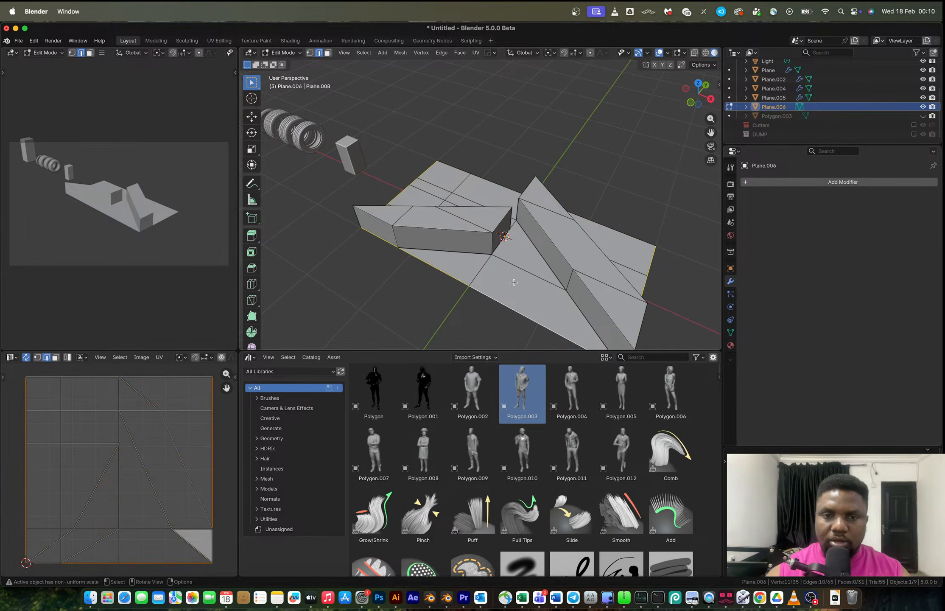
scroll(666, 282, down, 1)
key(Tab)
key(ctrl+a)
click(648, 280)
key(Tab)
key(s)
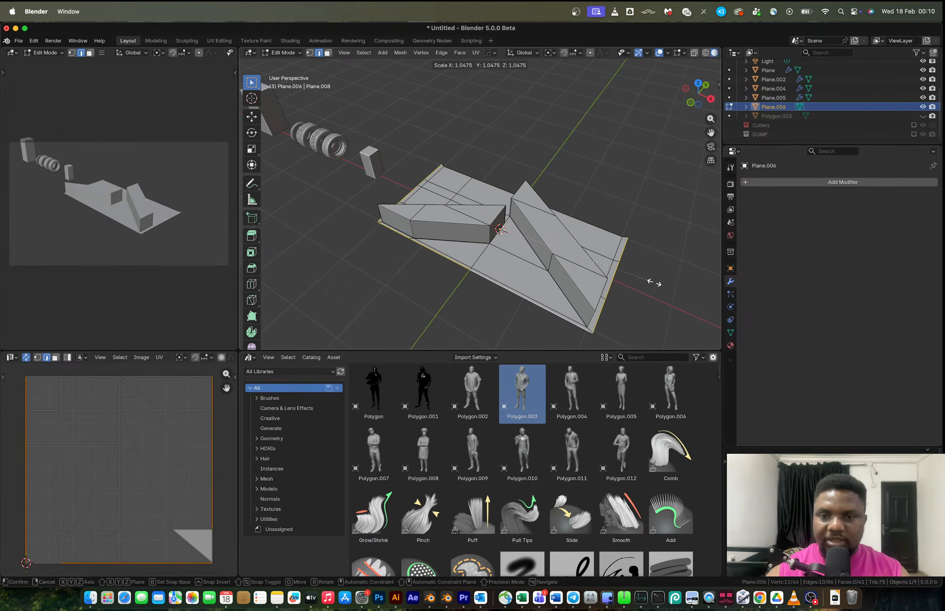
click(657, 282)
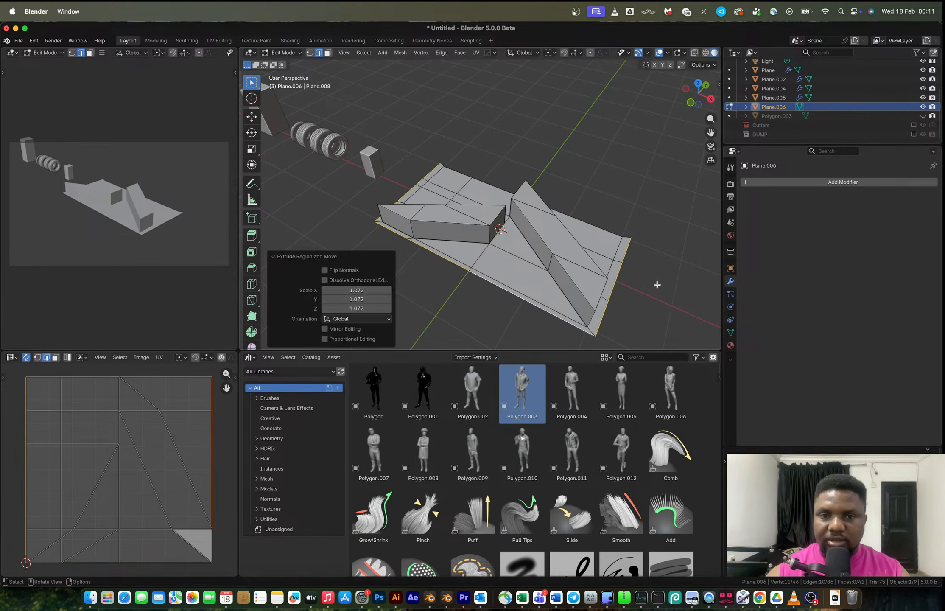
key(ctrl+z)
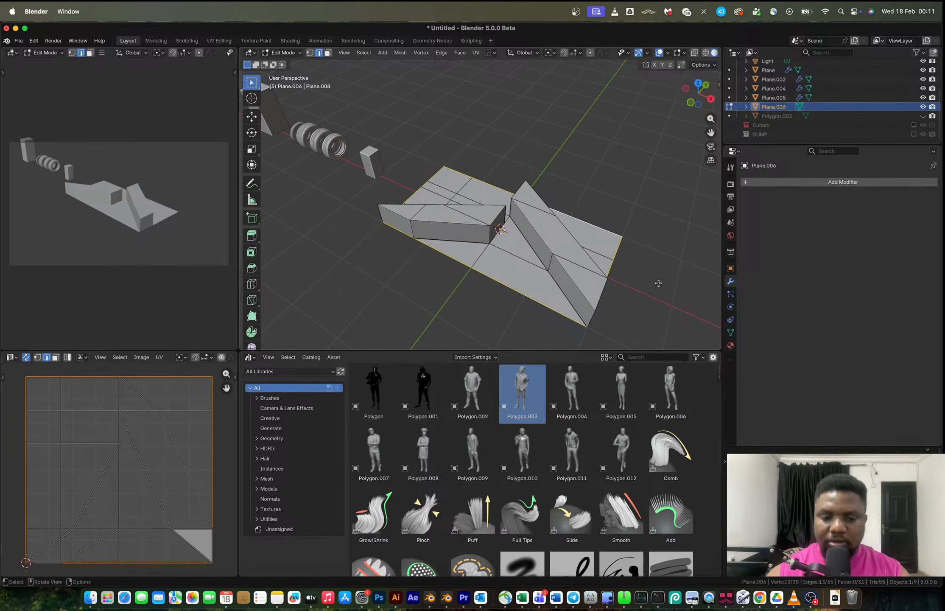
Scale the base's outer boundary loop uniformly by 1.057, then scale it slightly along Y.
key(s)
click(668, 287)
key(s)
key(y)
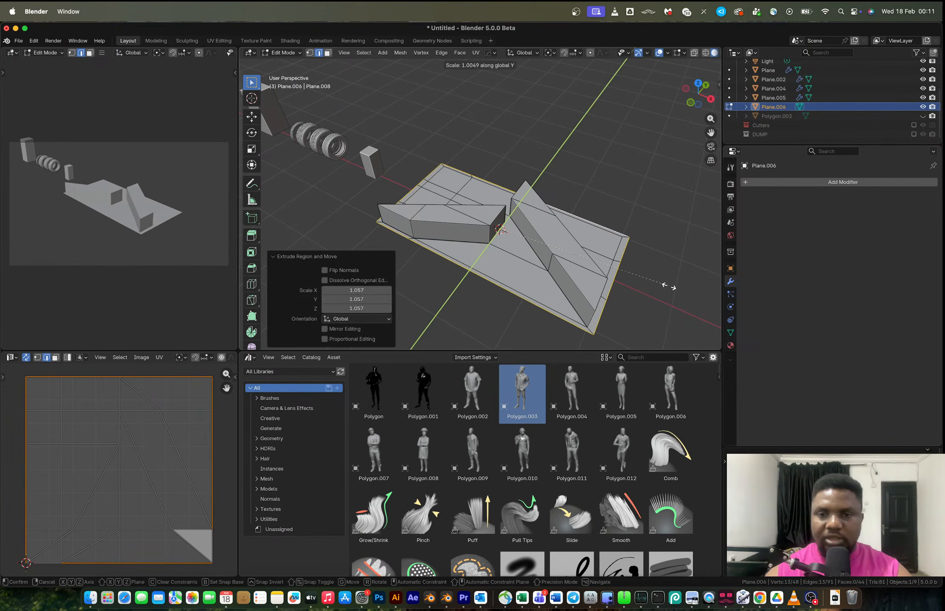
click(683, 278)
Exit Edit Mode and add a HardOps Bevel to the tread object with a 30° angle limit.
key(Tab)
middle_drag(622, 285, 510, 218)
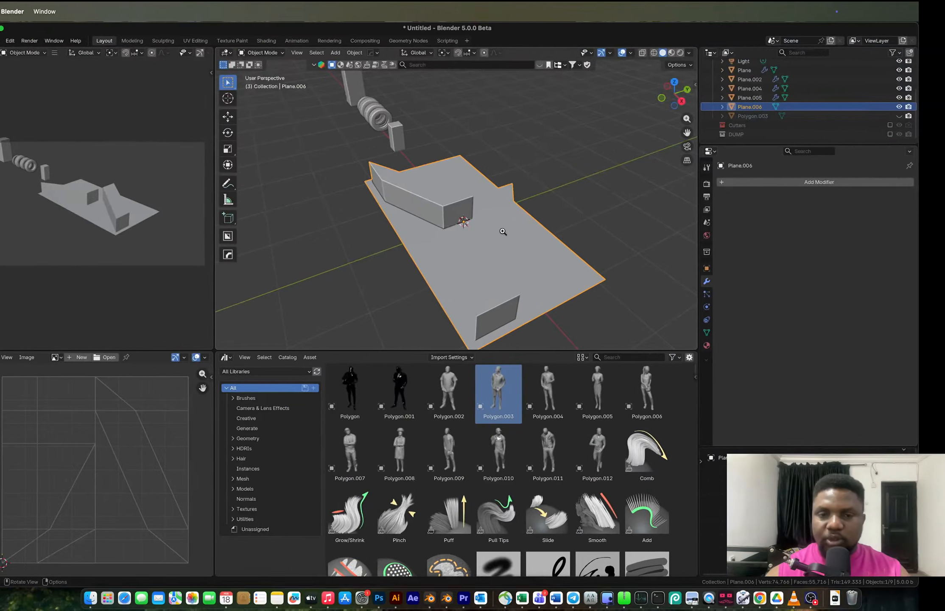
middle_drag(502, 232, 561, 276)
key(q)
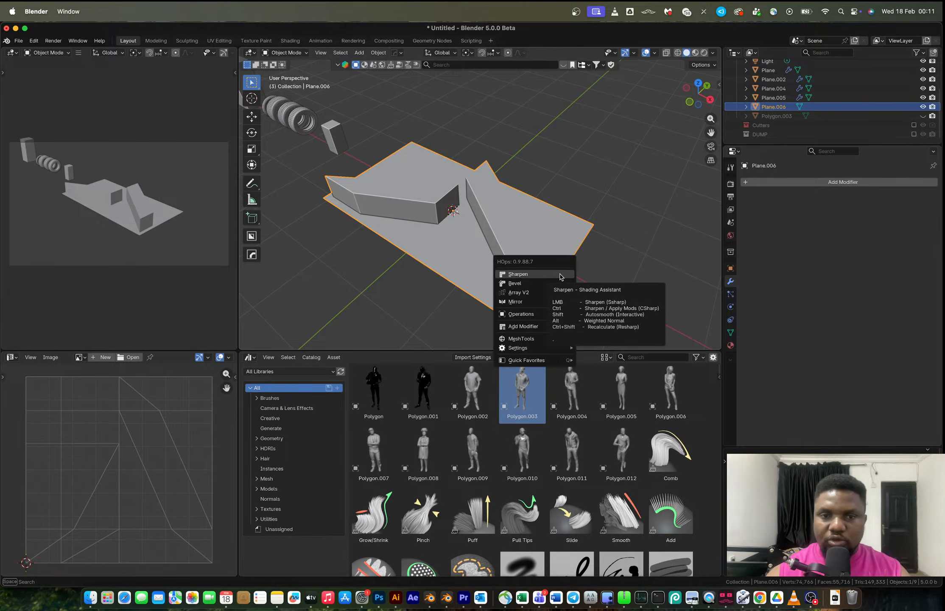
click(552, 283)
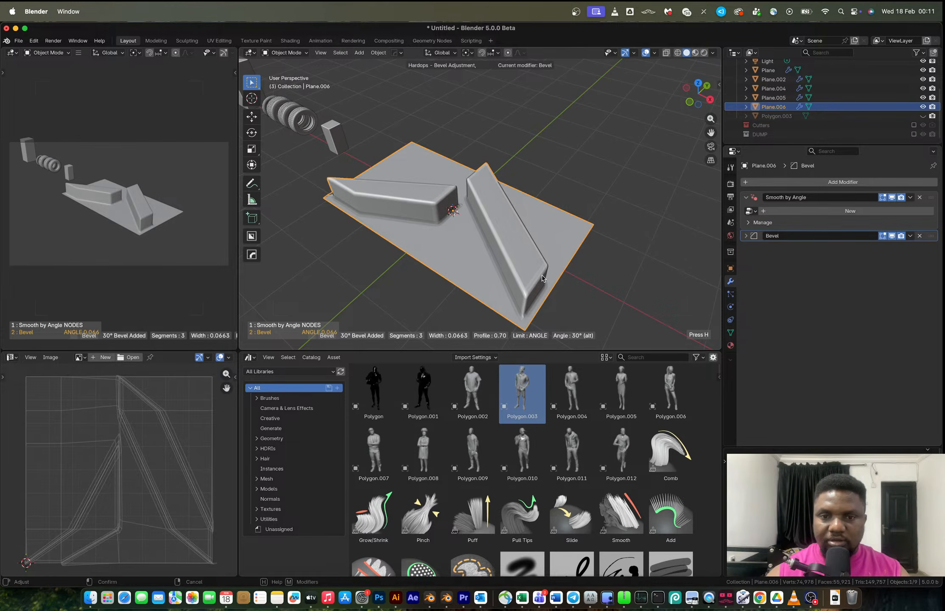
Confirm the bevel, then in X-ray side view raise the chevron strips' upper vertices about 0.072 m along Z.
click(543, 277)
middle_drag(514, 231, 461, 208)
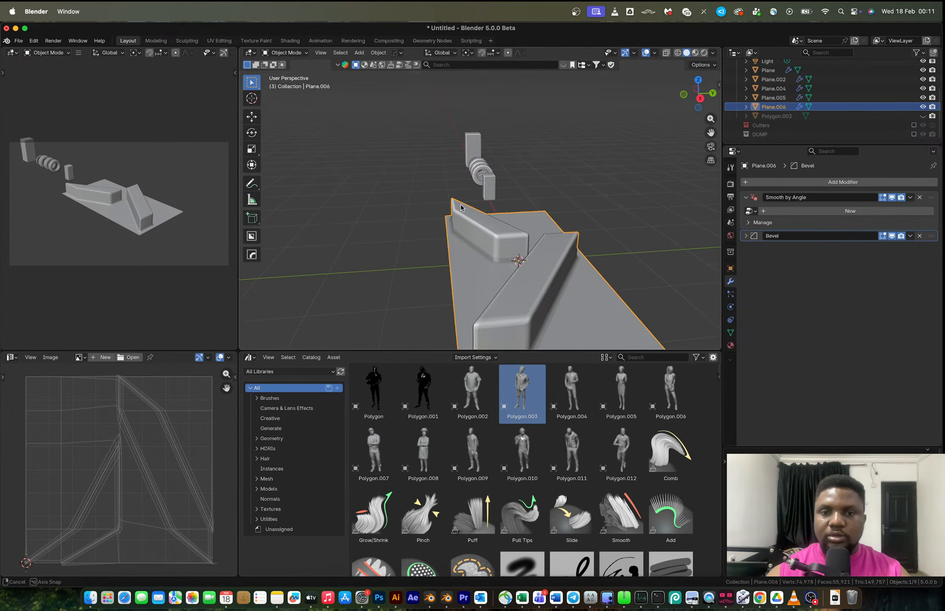
scroll(467, 207, down, 4)
key(Tab)
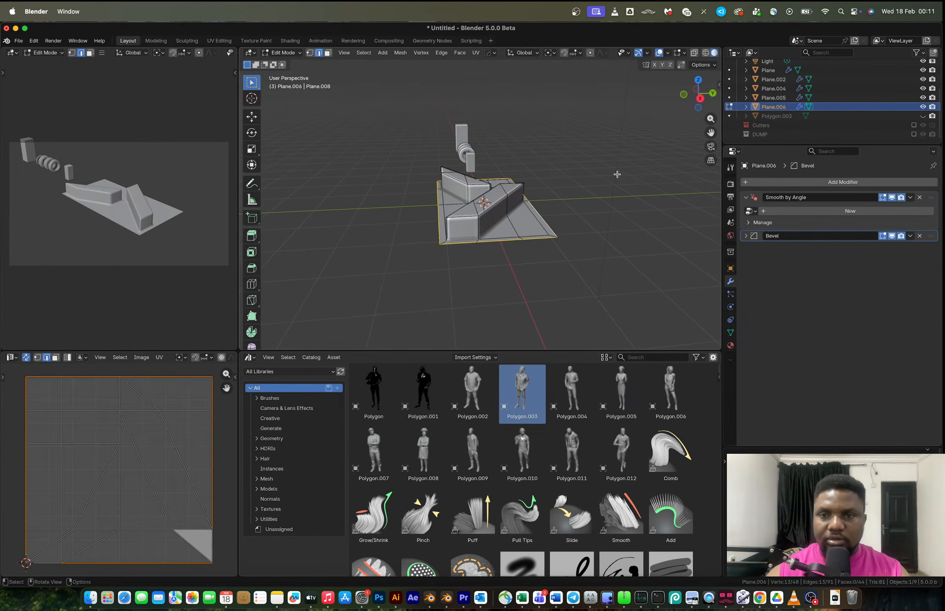
click(700, 98)
key(alt+z)
key(1)
drag(411, 189, 593, 222)
key(g)
key(z)
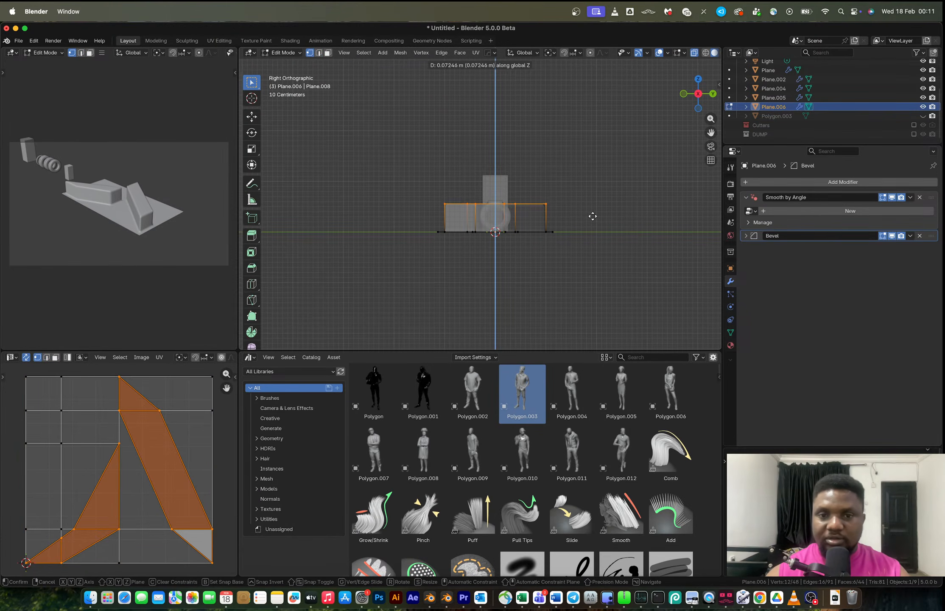
click(593, 216)
Apply the Bevel modifier on the tread object and merge its vertices by distance.
key(Tab)
middle_drag(592, 214, 501, 225)
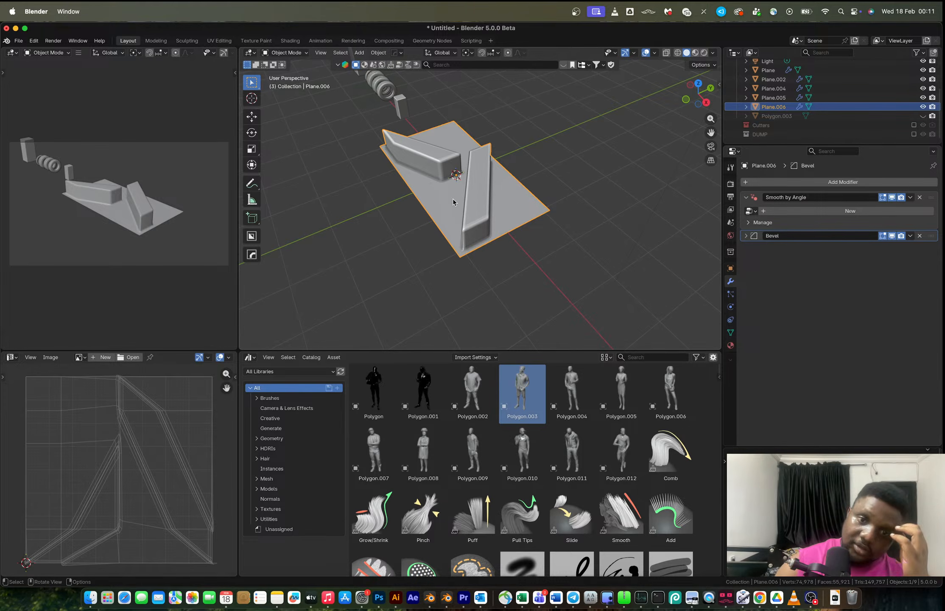
key(ctrl+a)
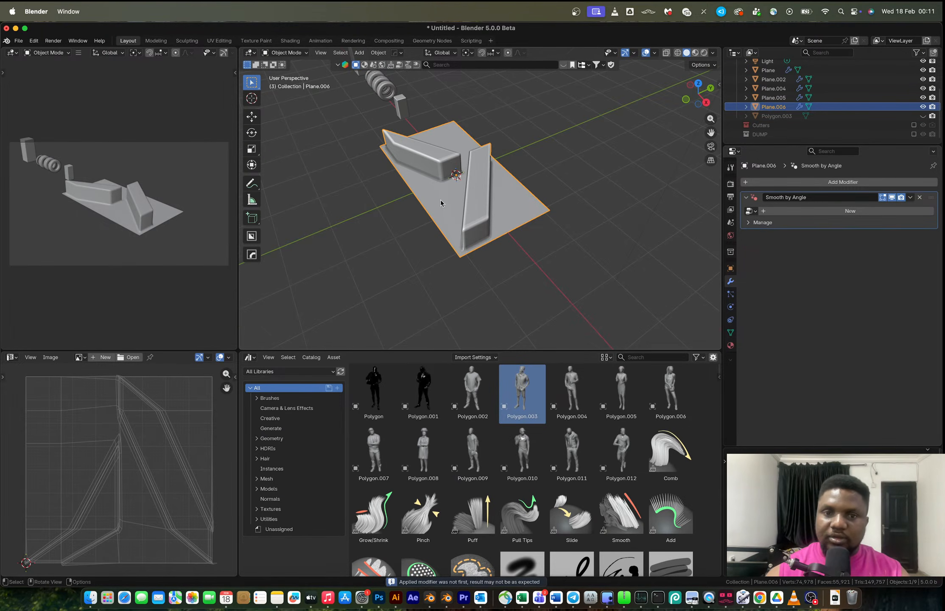
middle_drag(440, 199, 463, 199)
scroll(463, 199, up, 3)
key(Tab)
key(m)
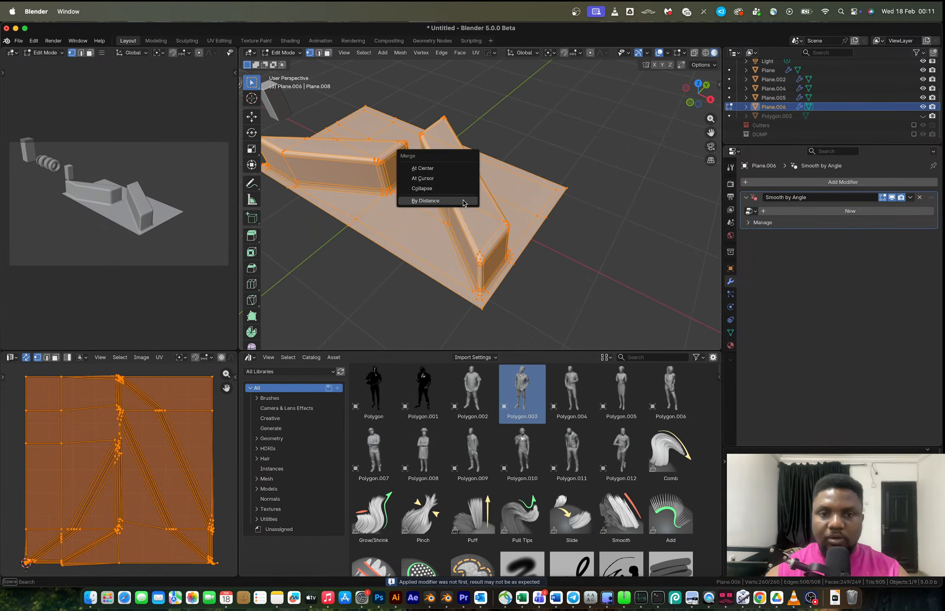
click(463, 199)
key(alt+a)
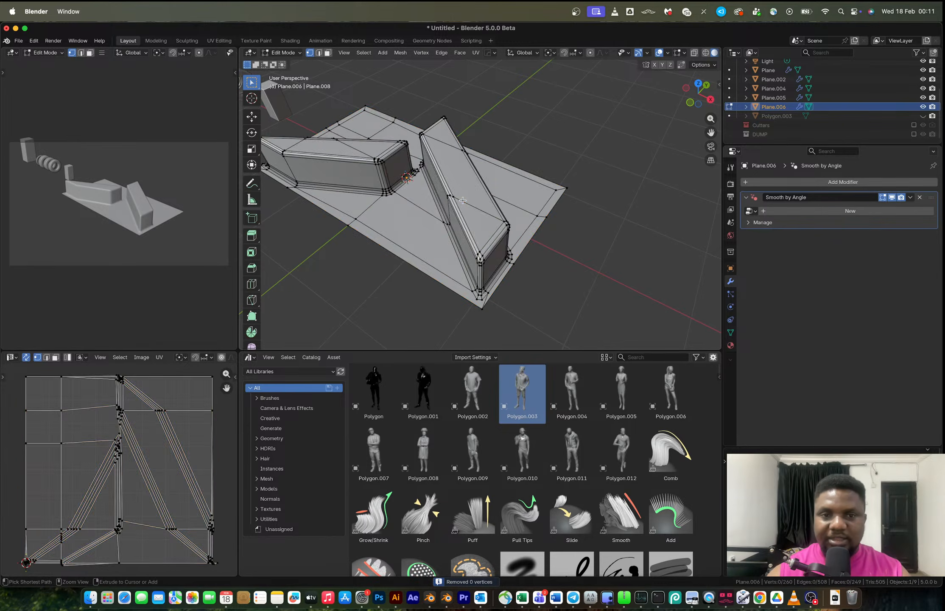
key(Tab)
scroll(464, 201, down, 3)
scroll(503, 204, up, 3)
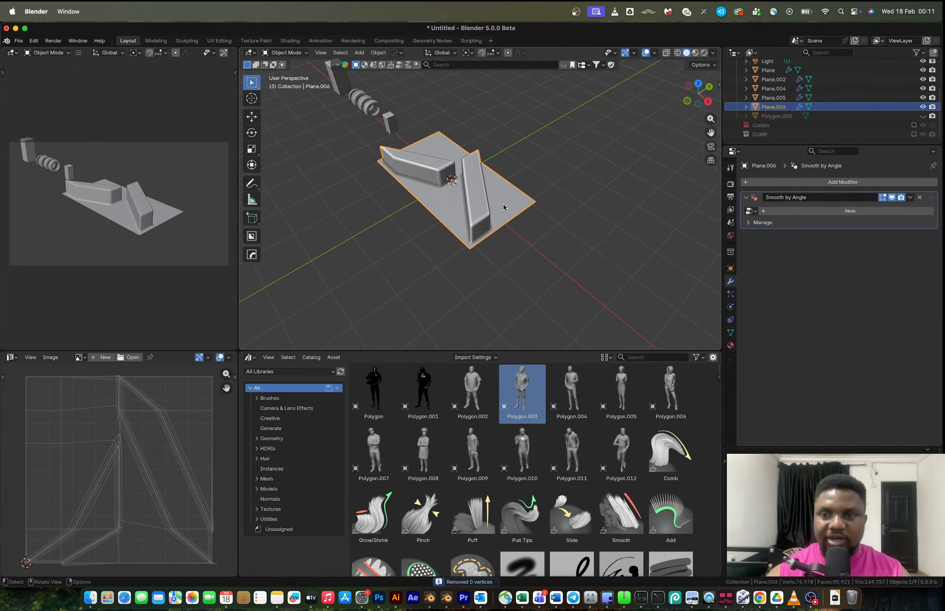
Add a HardOps Bevel to the tread object and set its amount to 0.06825 m.
key(ctrl+b)
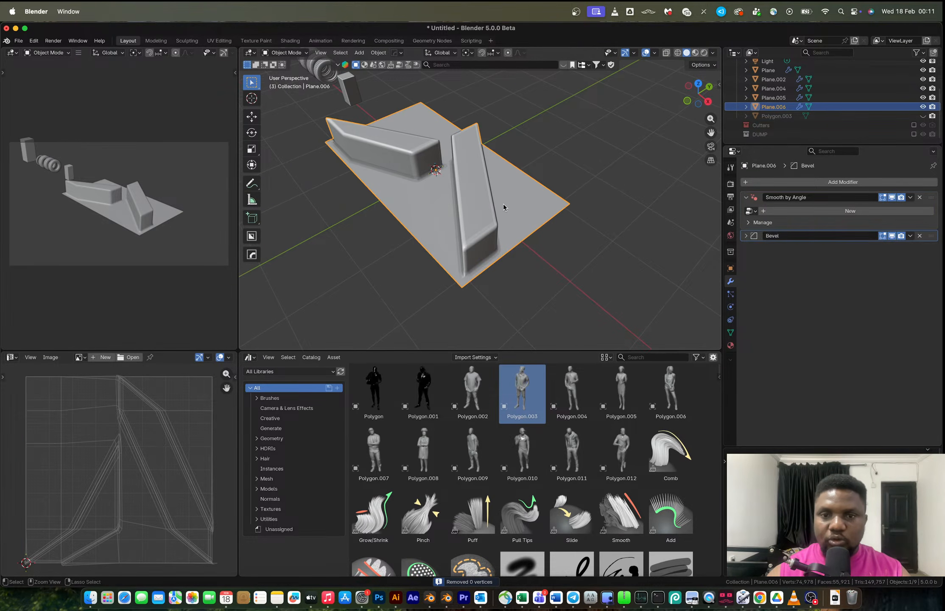
click(747, 236)
mouse_move(857, 271)
mouse_down()
mouse_move(875, 271)
mouse_move(864, 270)
mouse_up()
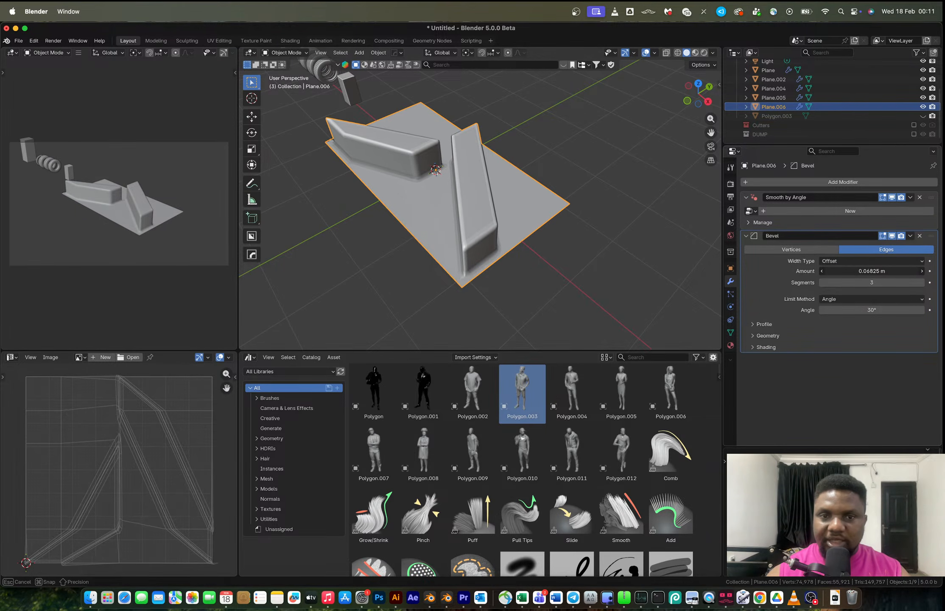
drag(864, 271, 864, 270)
key(Tab)
middle_drag(466, 191, 492, 189)
key(Tab)
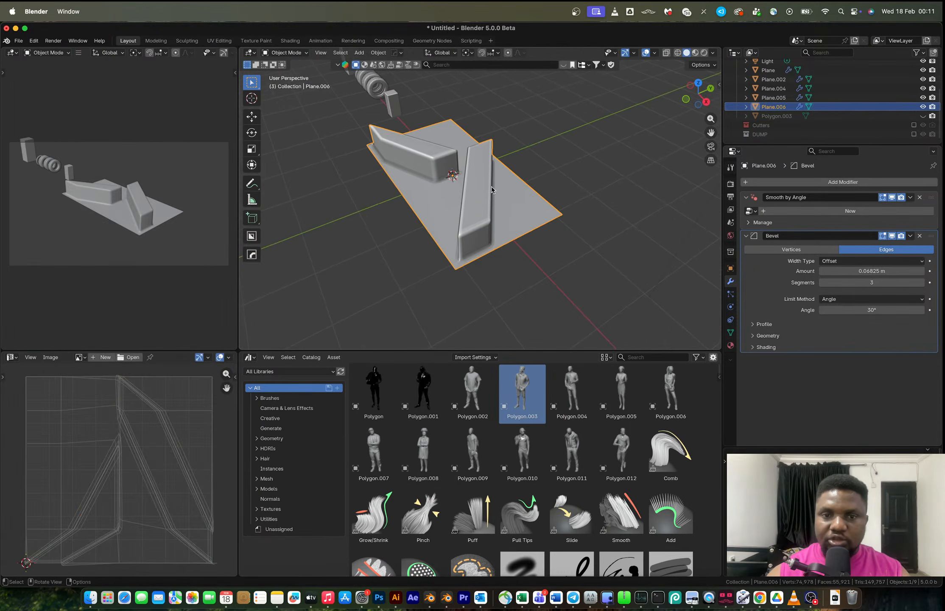
click(765, 183)
mouse_move(728, 168)
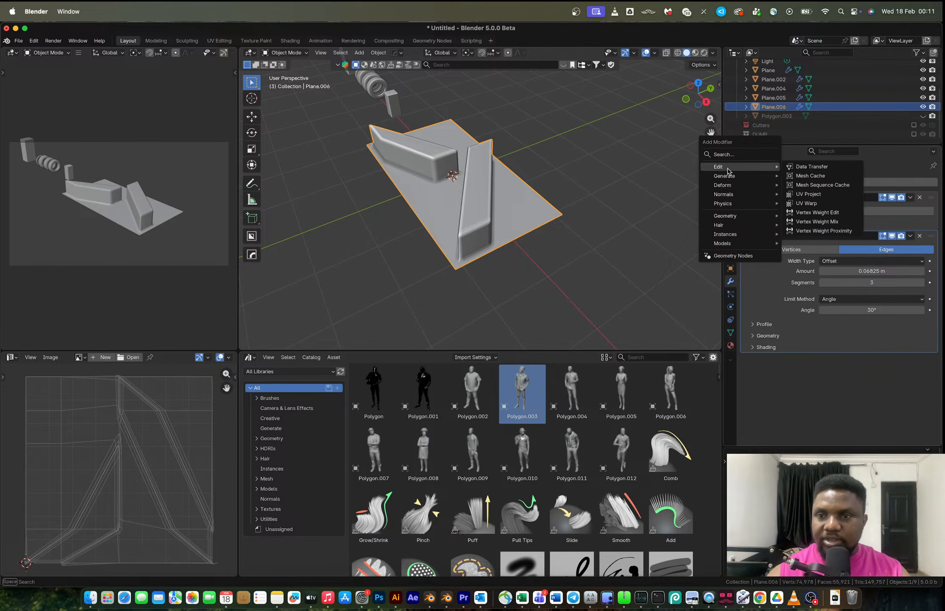
key(Escape)
Apply the Bevel modifier and add an Array modifier to the tread object.
key(ctrl+a)
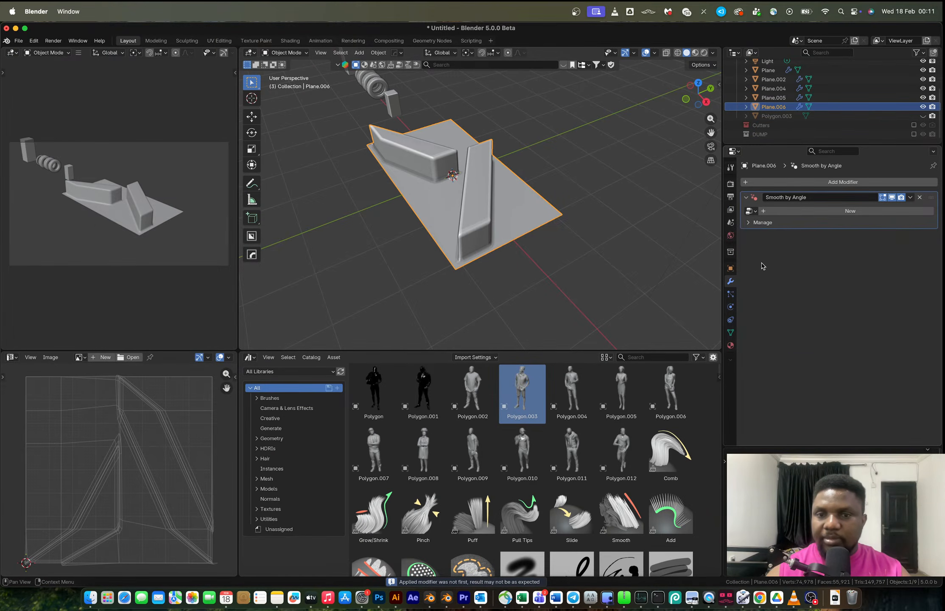
click(754, 183)
mouse_move(736, 172)
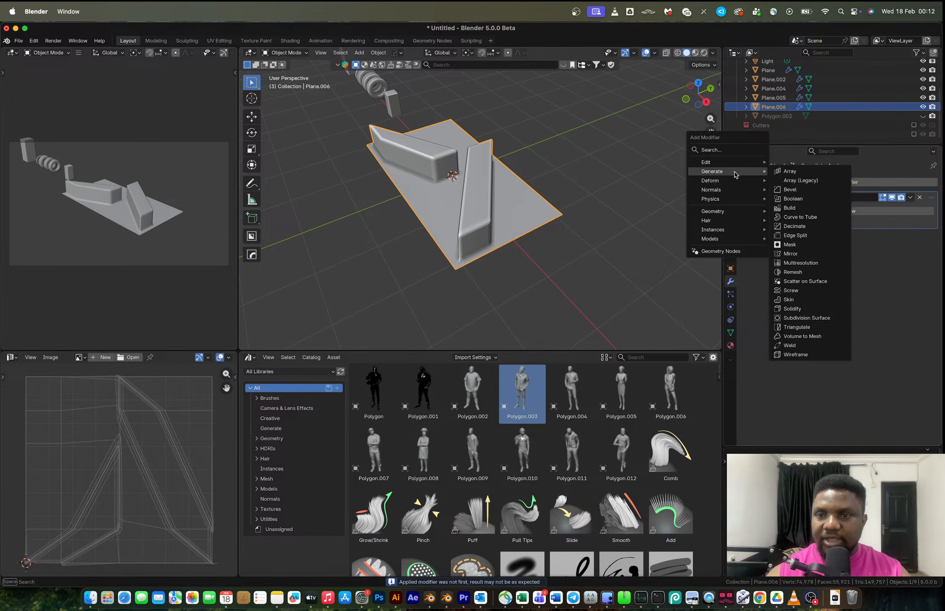
click(790, 172)
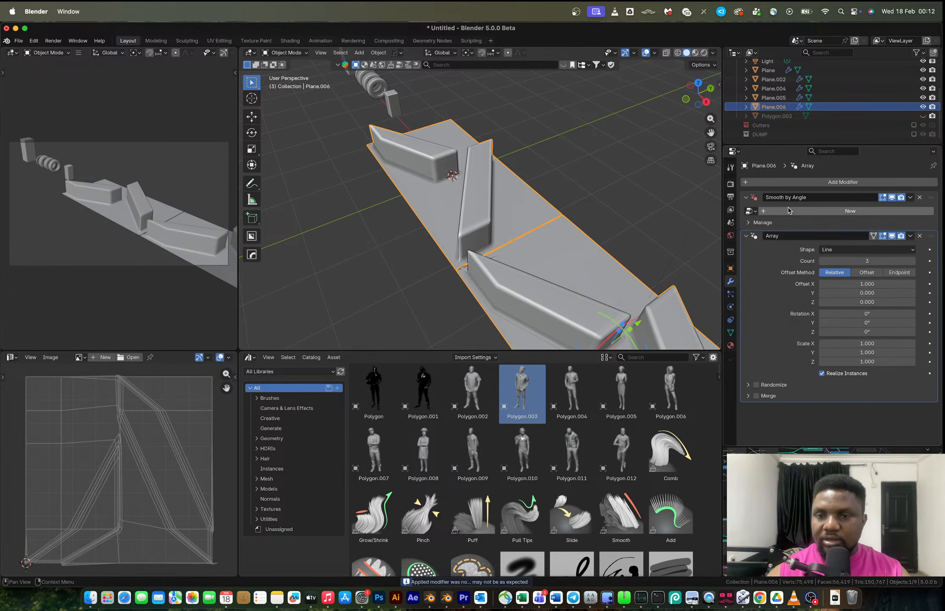
Set the array's relative offset to X 0.000 and Y 1.000, and its count to 20.
key(super+c)
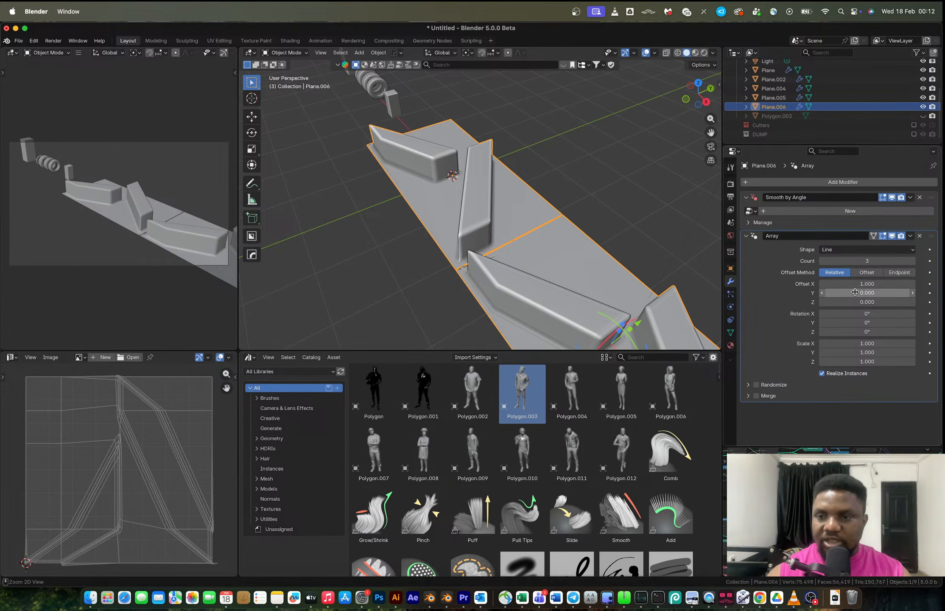
key(super+v)
key(super+c)
key(super+v)
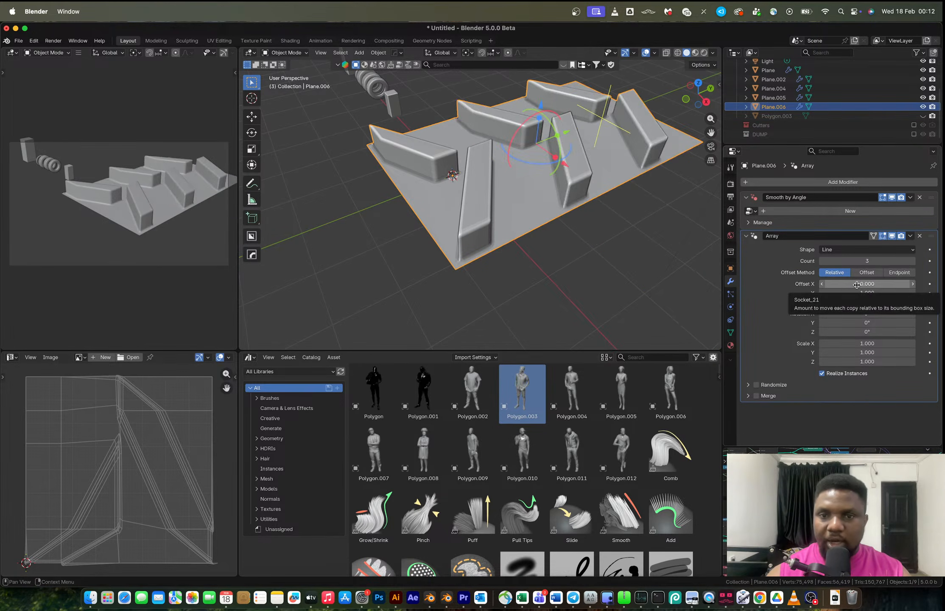
scroll(615, 210, down, 3)
mouse_move(908, 261)
mouse_down()
mouse_move(943, 260)
mouse_move(914, 262)
mouse_up()
scroll(627, 222, down, 3)
scroll(470, 200, down, 3)
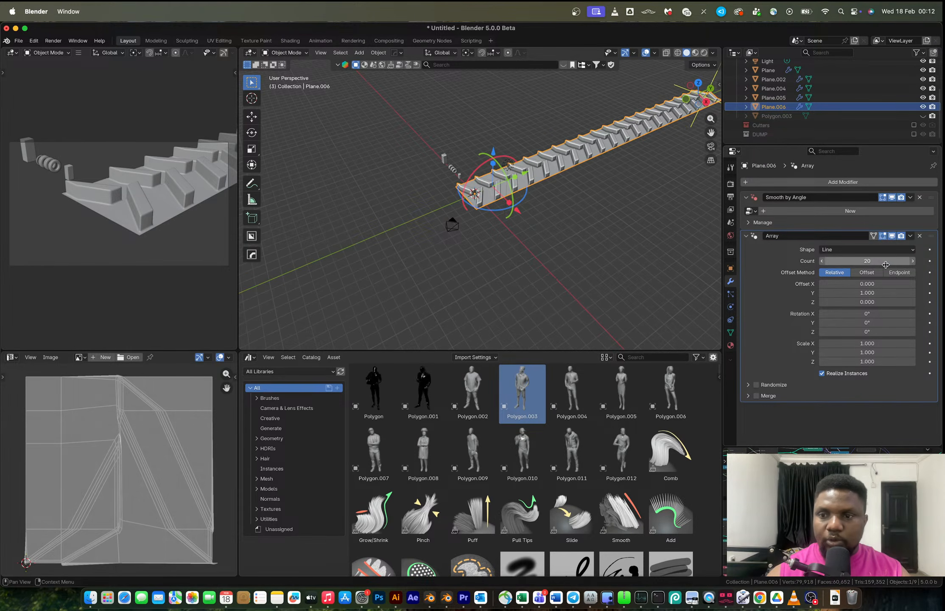
scroll(484, 229, up, 5)
Select the base's outer side edge and extrude it about 0.38 m along X.
key(Tab)
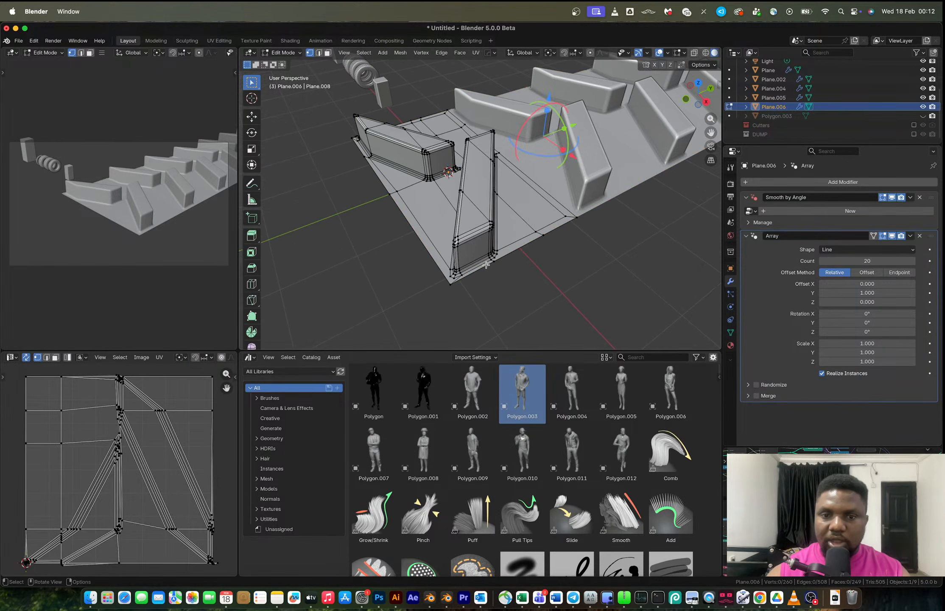
key(2)
alt+click(484, 266)
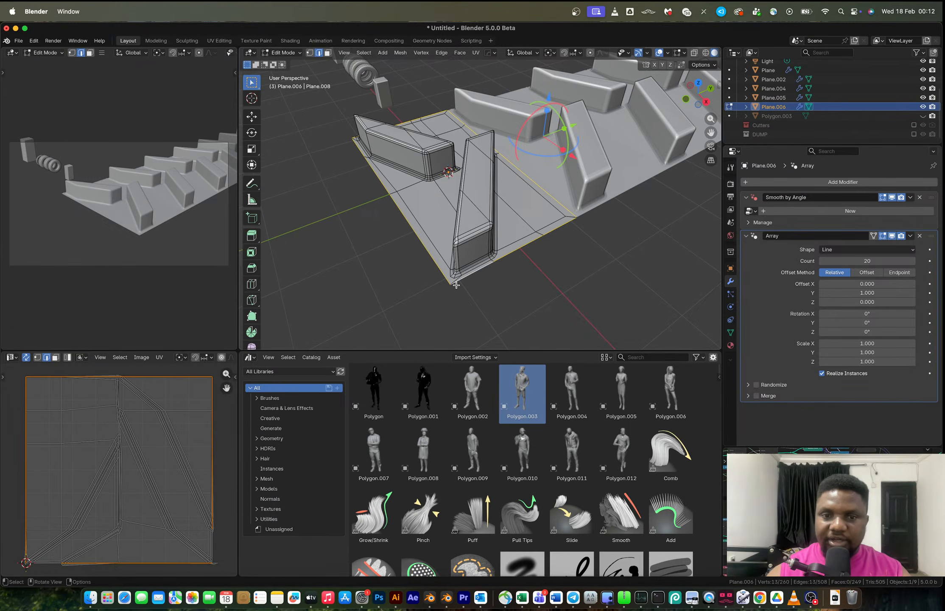
click(571, 227)
ctrl+click(562, 229)
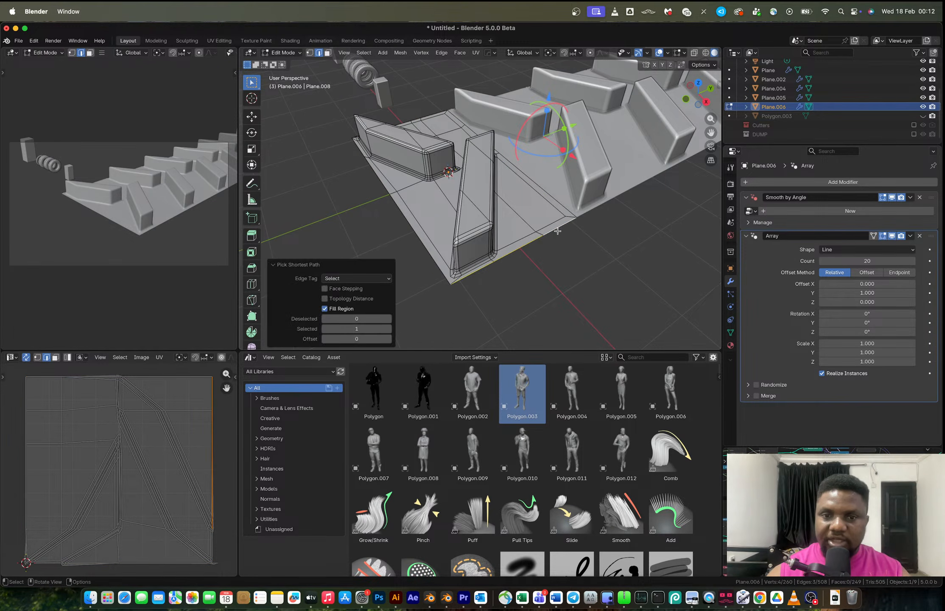
key(e)
key(x)
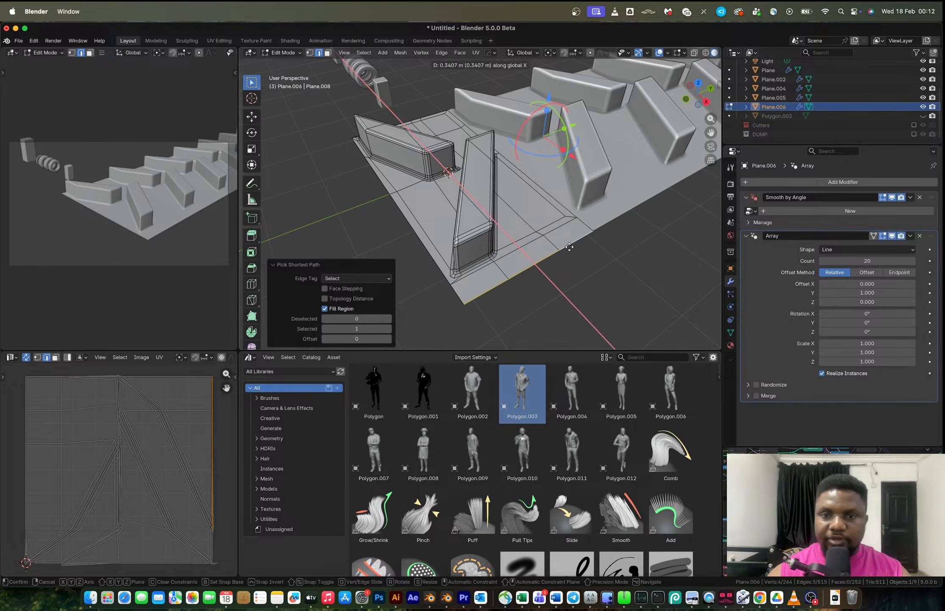
click(572, 252)
Compare with the tractor tire reference photo, then extrude the new edge about 0.83 m downward along Z.
key(ctrl+Right)
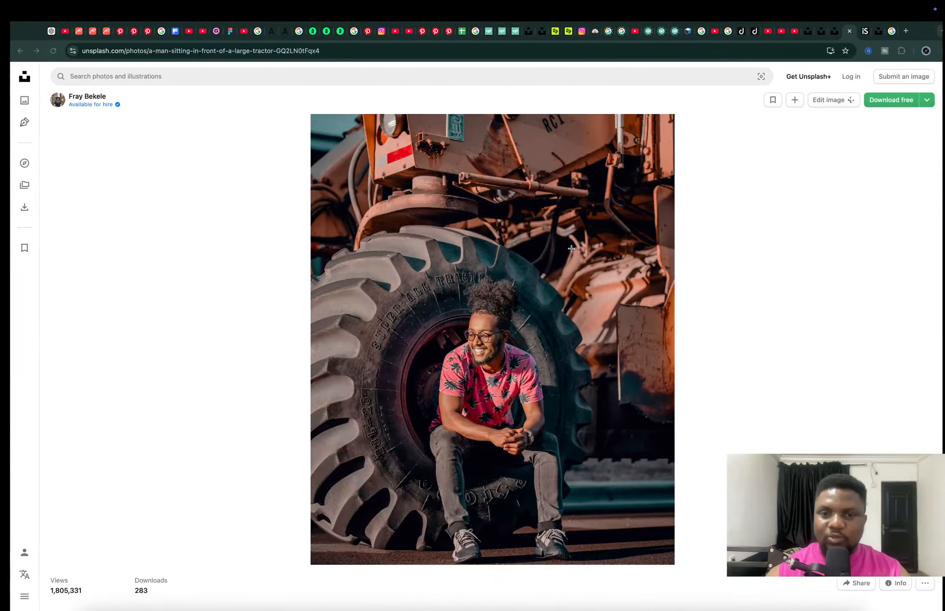
key(ctrl+Left)
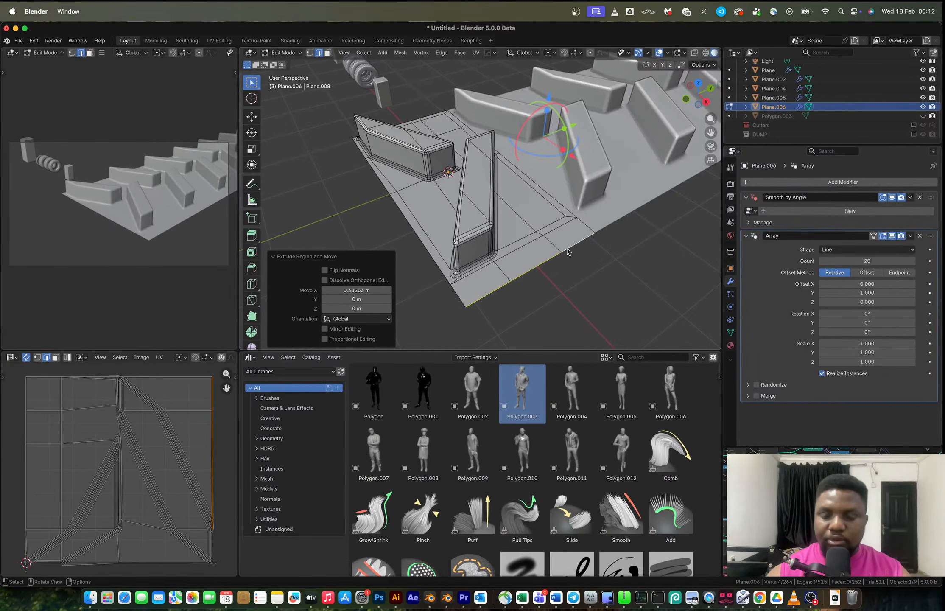
key(e)
key(z)
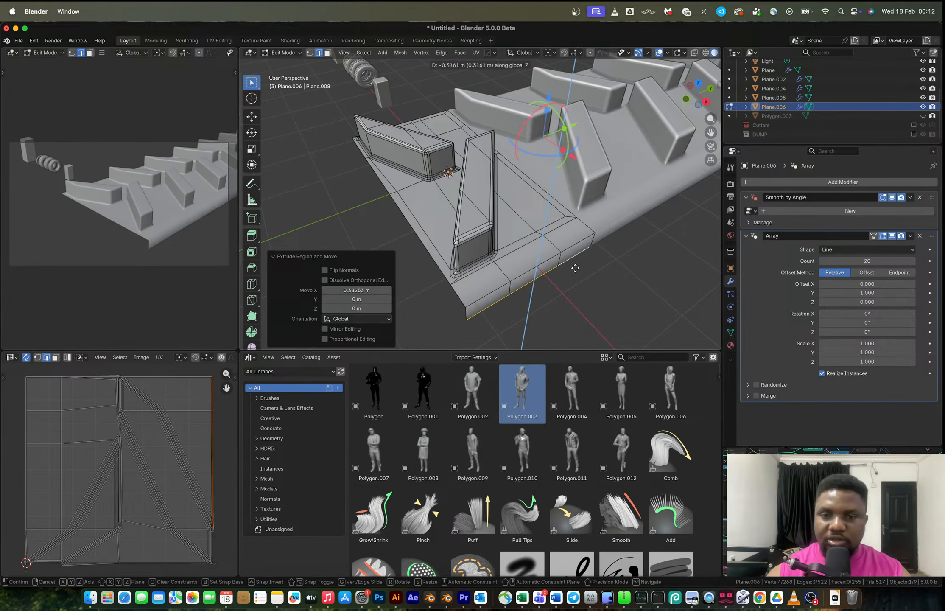
click(581, 287)
scroll(566, 229, down, 3)
middle_drag(564, 242, 597, 218)
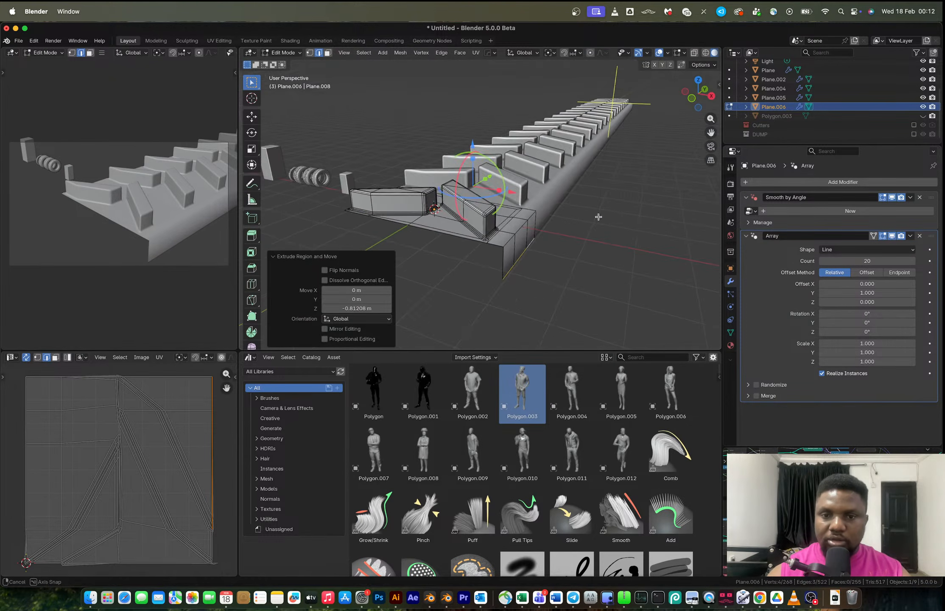
scroll(562, 235, up, 2)
Move the bottom sidewall edge about 0.20 m outward along X.
key(g)
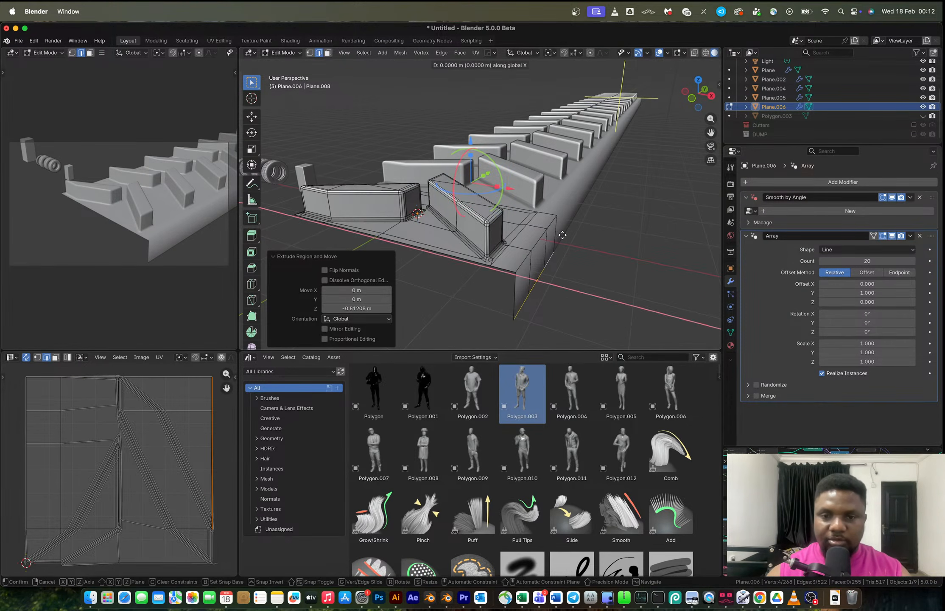
key(x)
click(573, 238)
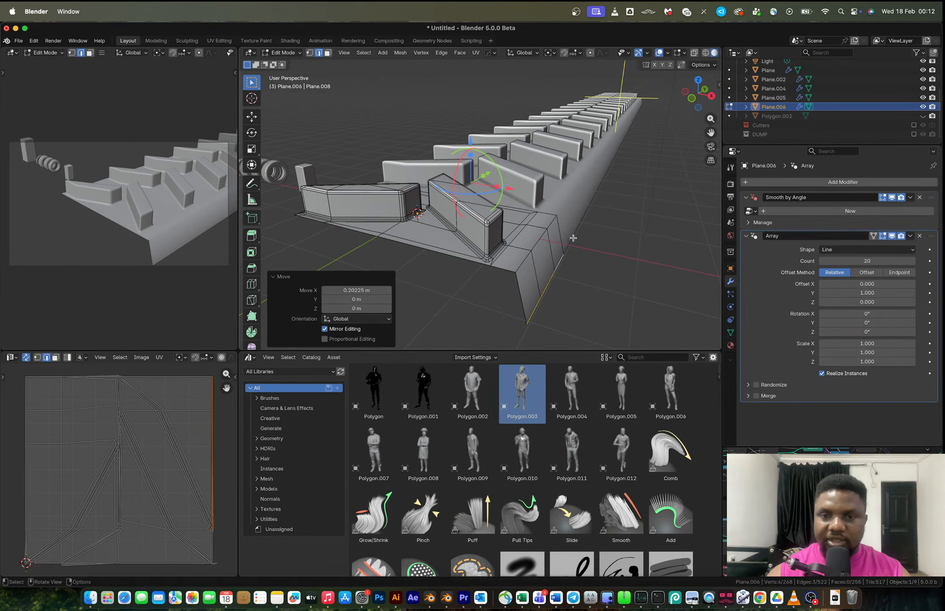
Bevel the sidewall's corner edge with about 0.314 m offset and one segment.
ctrl+click(539, 243)
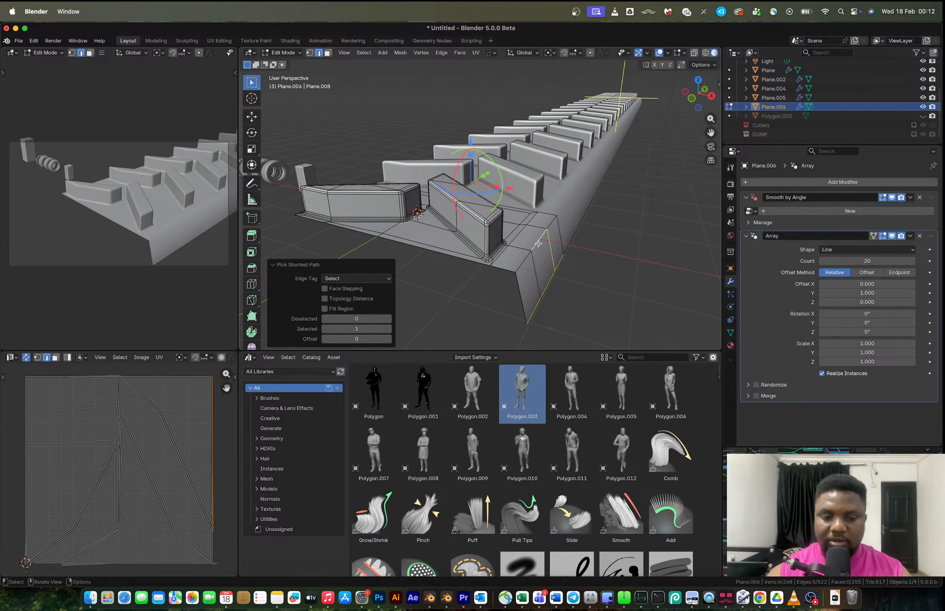
key(ctrl+b)
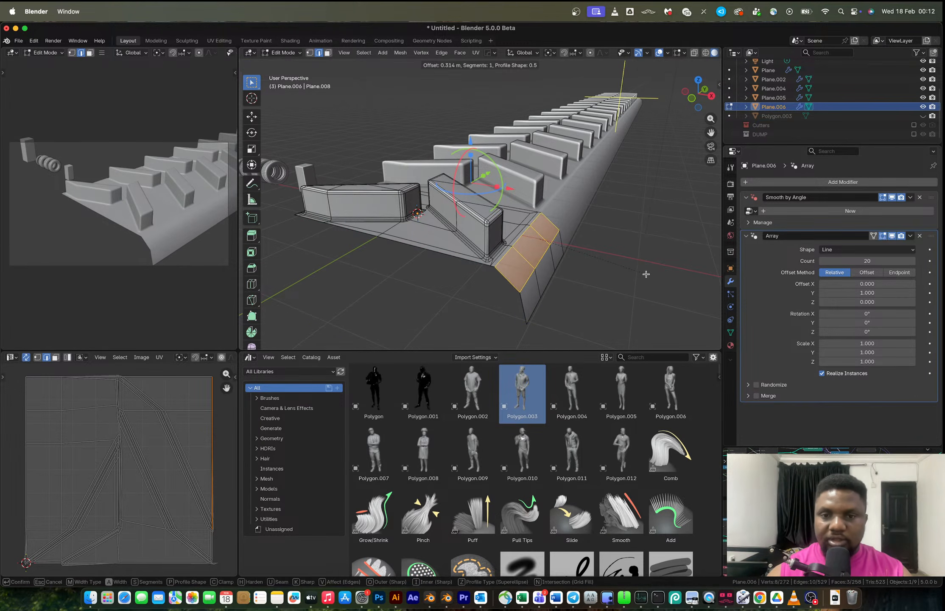
click(641, 272)
key(Tab)
middle_drag(632, 270, 511, 235)
key(Tab)
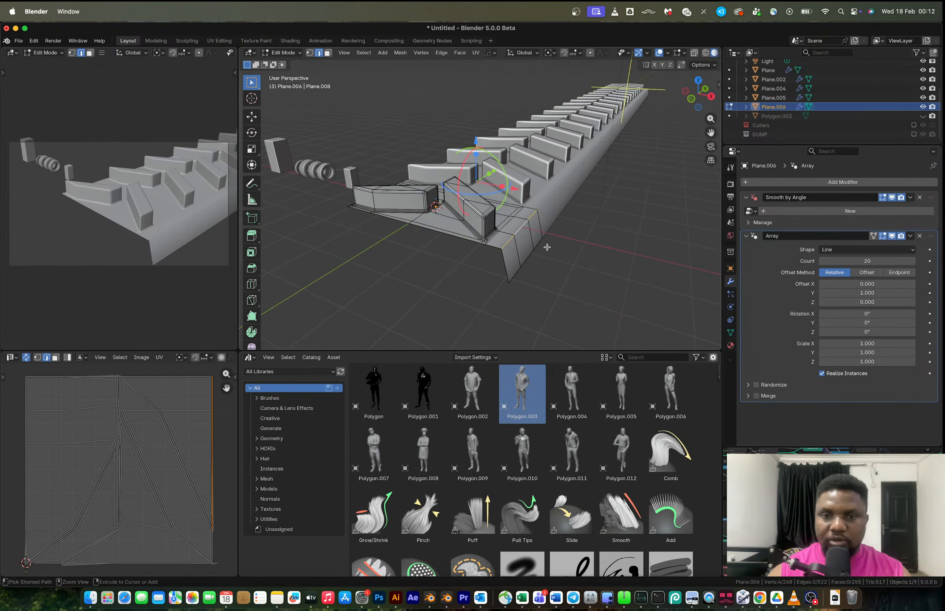
Move the beveled corner edges about 0.17 m along X.
key(g)
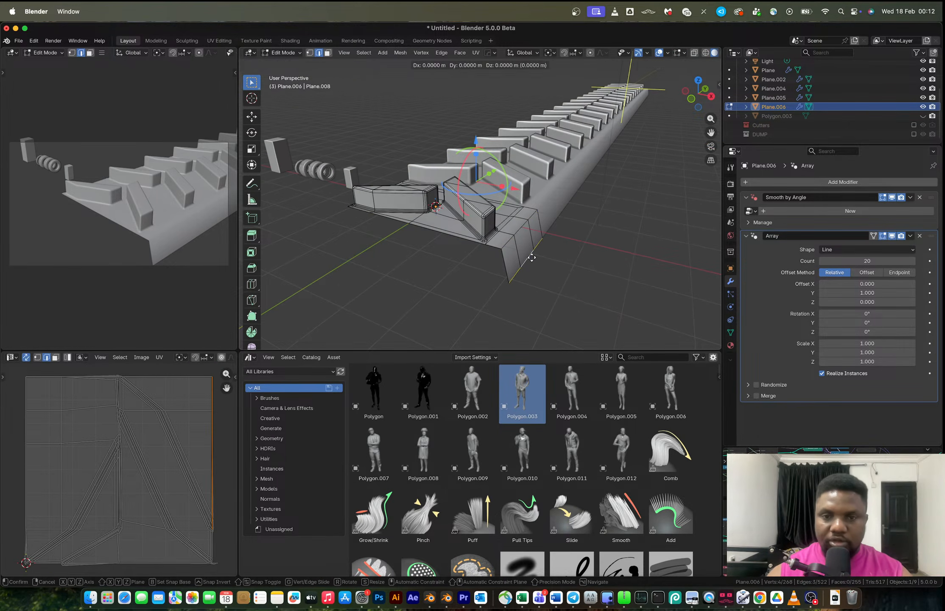
key(x)
click(541, 260)
key(ctrl+z)
key(g)
key(x)
click(526, 235)
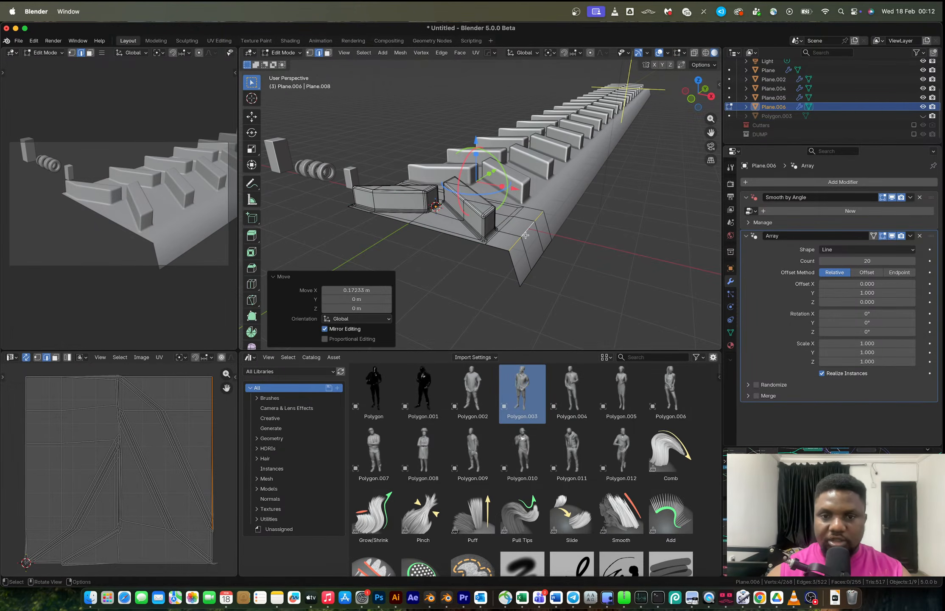
Bevel the corner edges again with about 0.433 m offset and 4 segments.
key(ctrl+b)
scroll(599, 250, up, 3)
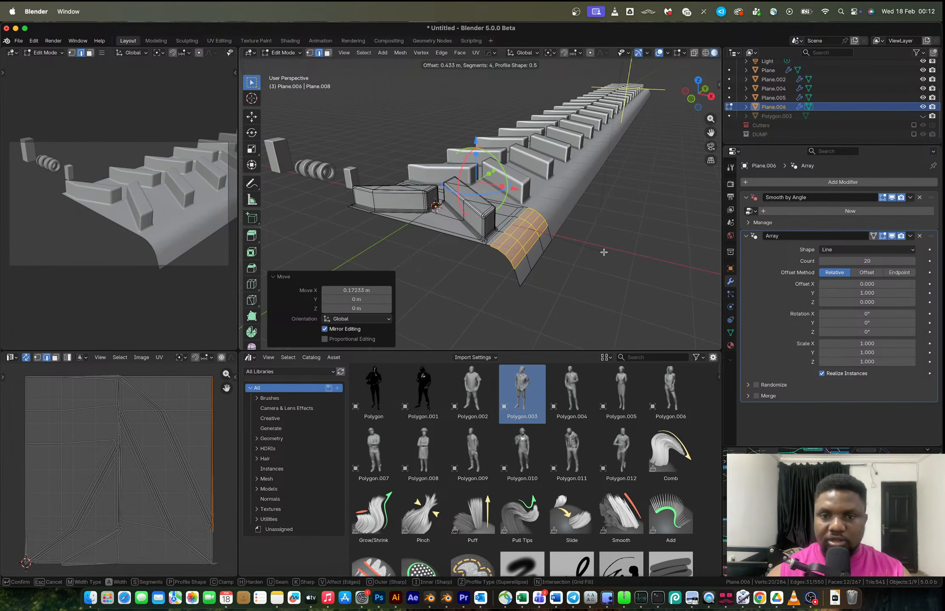
click(604, 252)
Mirror the tread strip with the Hops mirror gizmo along X.
key(Tab)
middle_drag(604, 252, 520, 207)
key(alt+x)
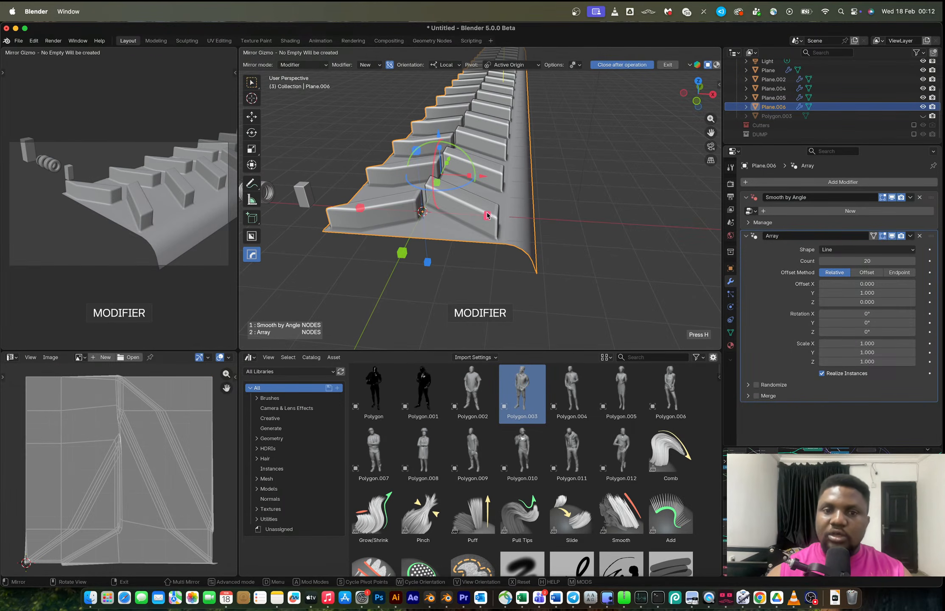
click(487, 214)
middle_drag(487, 214, 454, 233)
Select the curved sidewall faces in Edit Mode and separate them into their own object.
key(Tab)
scroll(502, 213, up, 2)
shift+click(463, 215)
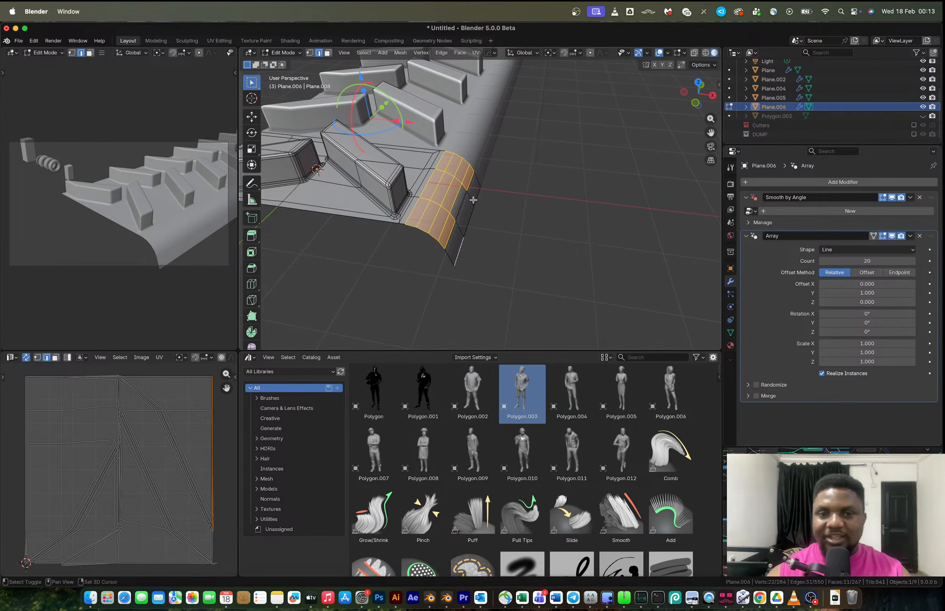
key(3)
shift+click(458, 238)
shift+click(466, 216)
shift+click(474, 191)
middle_drag(457, 195, 477, 201)
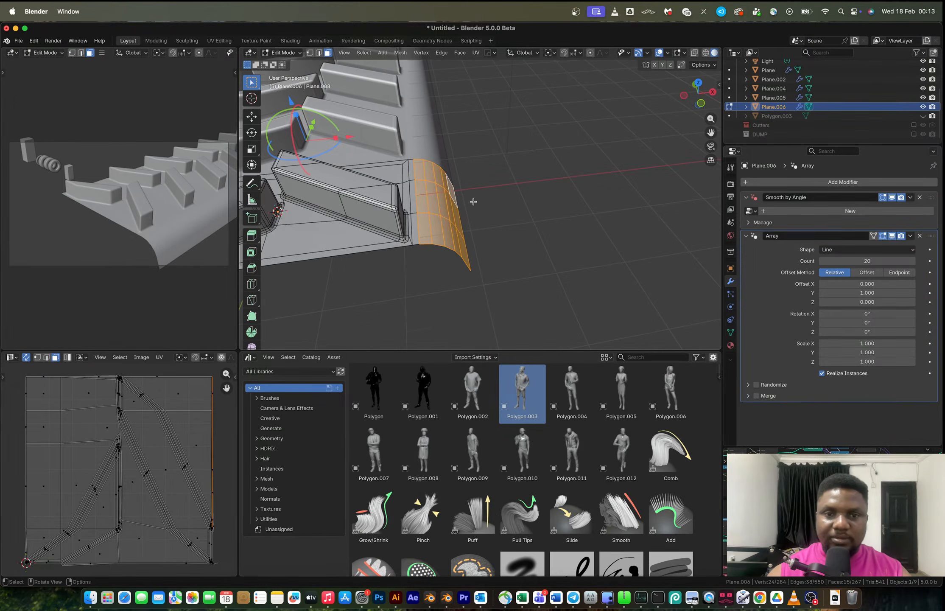
scroll(473, 201, down, 5)
key(p)
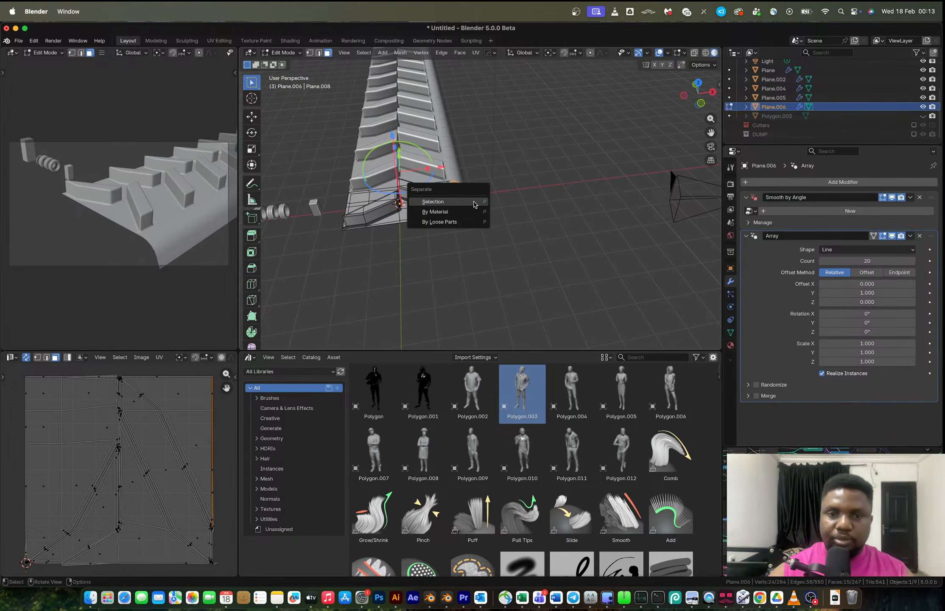
click(473, 202)
Select the separated sidewall object and mirror it with the Hops mirror gizmo.
key(Tab)
click(469, 206)
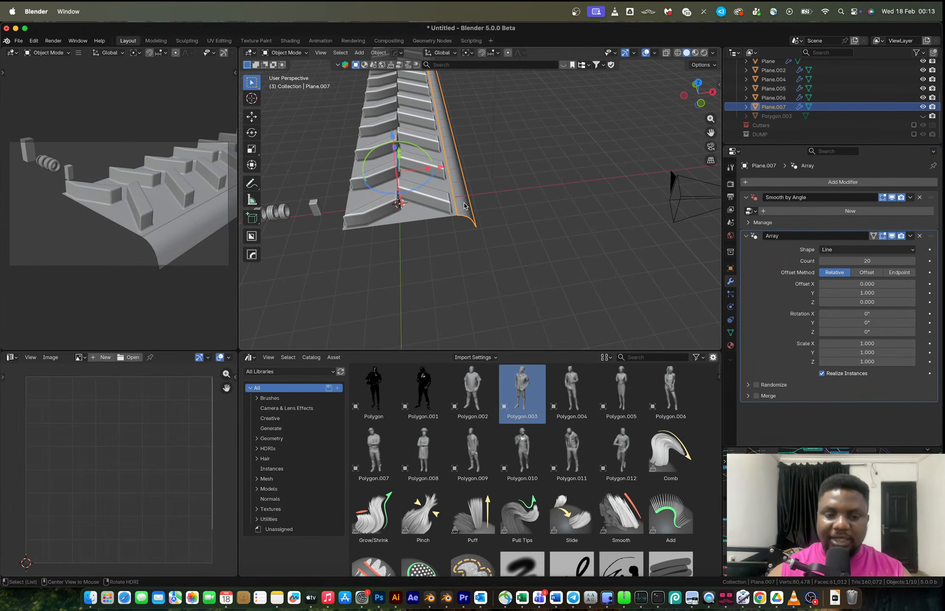
key(alt+x)
click(458, 196)
middle_drag(459, 195, 428, 213)
middle_drag(428, 213, 360, 204)
scroll(466, 198, up, 5)
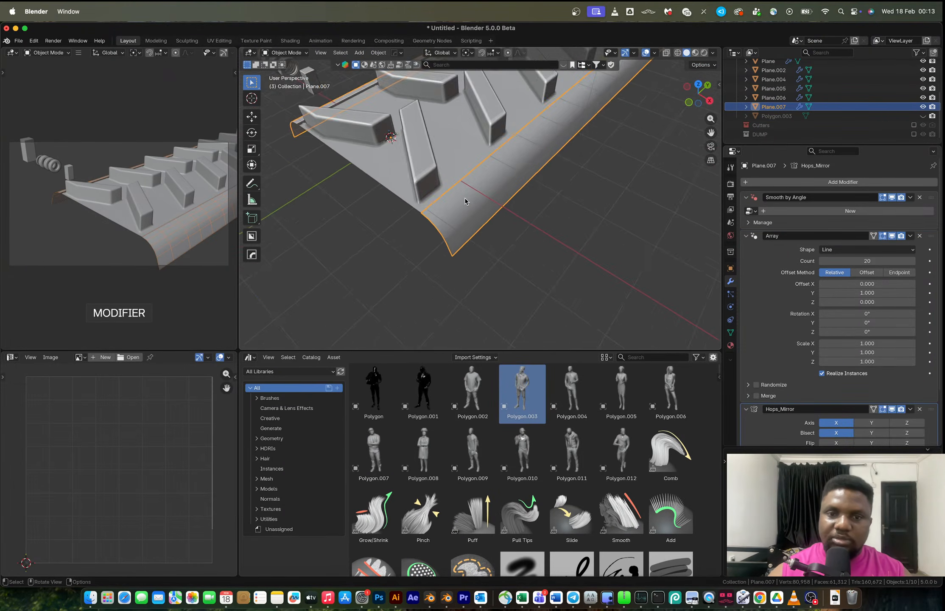
shift+middle_drag(449, 199, 454, 178)
scroll(583, 248, down, 4)
shift+middle_drag(417, 229, 357, 234)
click(444, 223)
Undo repeatedly back to the single-fin base with the Bevel modifier.
key(ctrl+z)
key(ctrl+z)
key(ctrl+z)
key(ctrl+z)
key(ctrl+z)
key(ctrl+z)
key(ctrl+z)
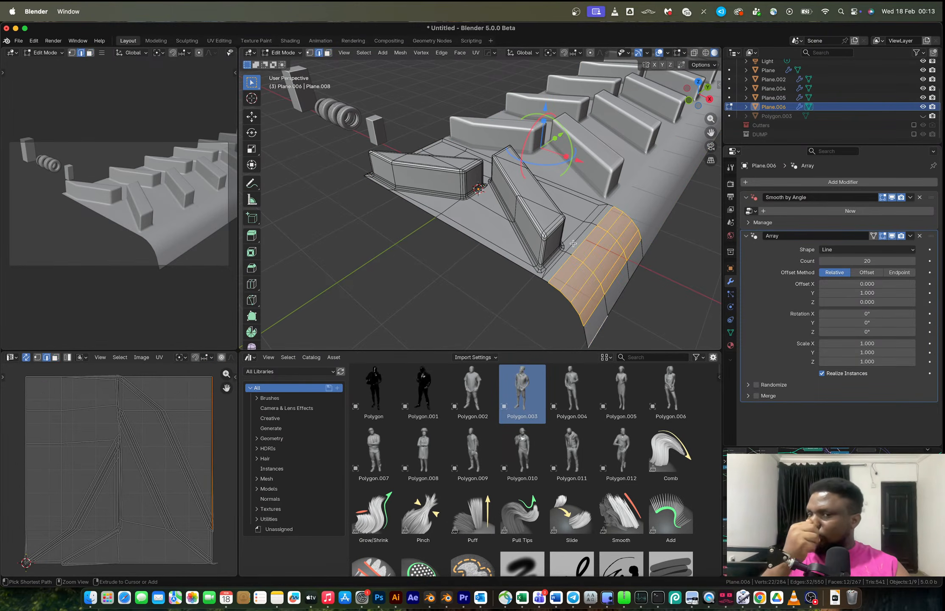
key(ctrl+z)
key(ctrl+z)
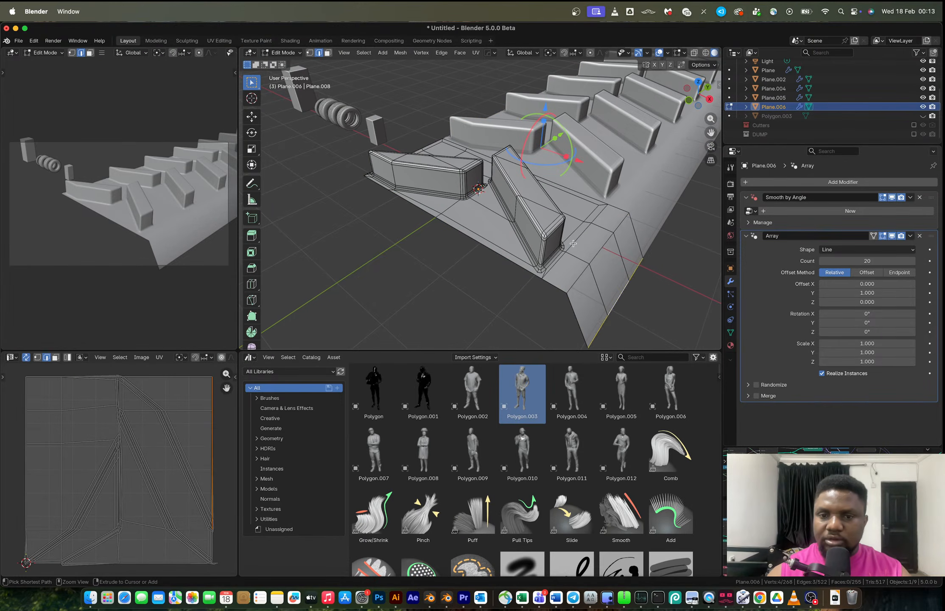
key(ctrl+z)
key(ctrl+z)
key(ctrl+z)
key(ctrl+z)
key(ctrl+z)
key(ctrl+z)
key(ctrl+z)
key(ctrl+z)
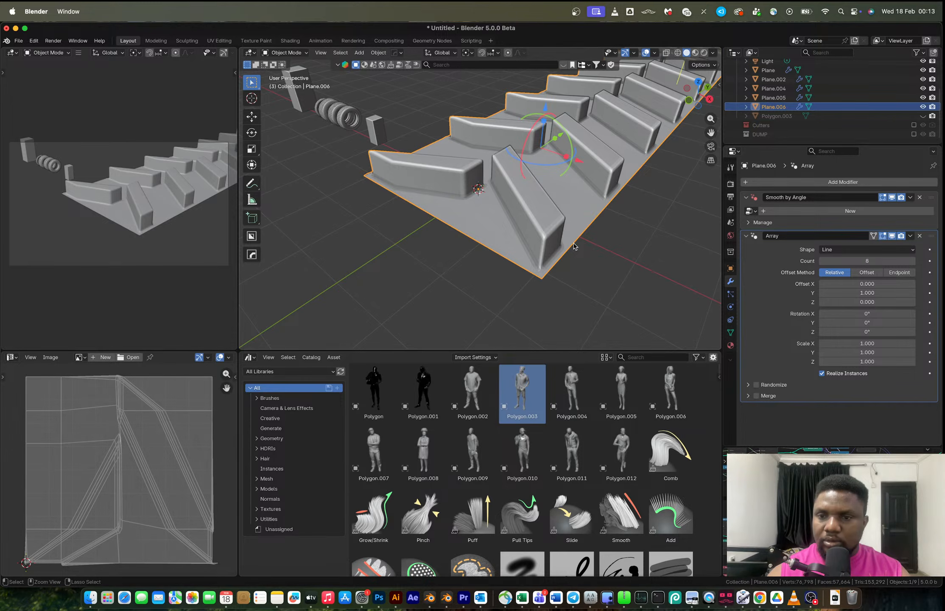
key(ctrl+z)
key(ctrl+z)
key(ctrl+z)
key(ctrl+z)
key(ctrl+z)
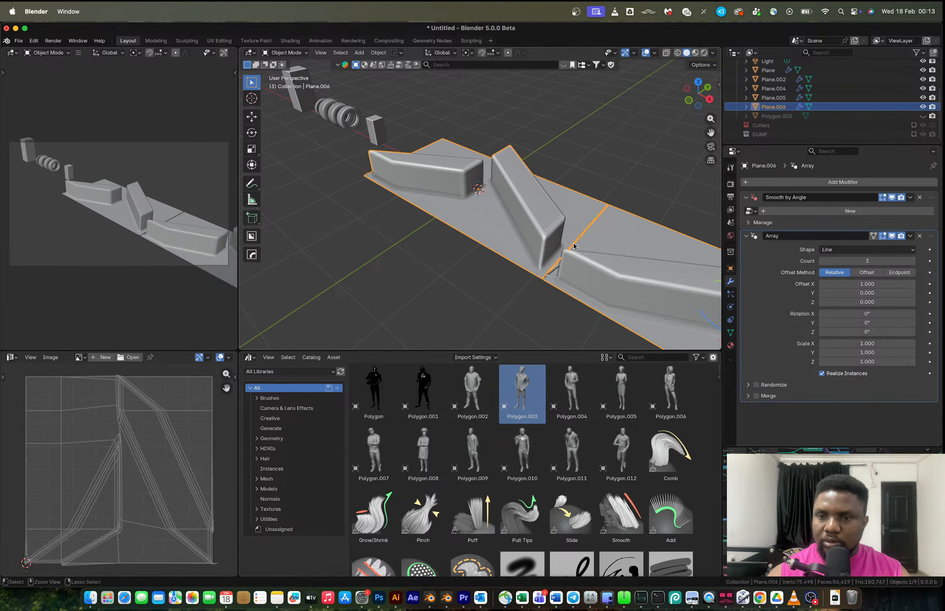
key(ctrl+z)
Remove the Bevel modifier from the fin object.
middle_drag(574, 247, 440, 227)
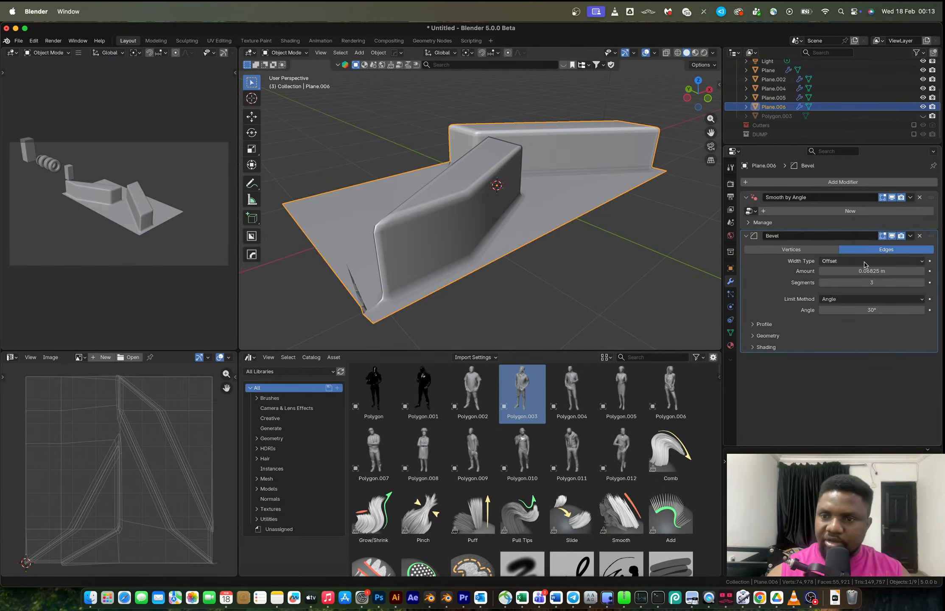
drag(866, 270, 849, 271)
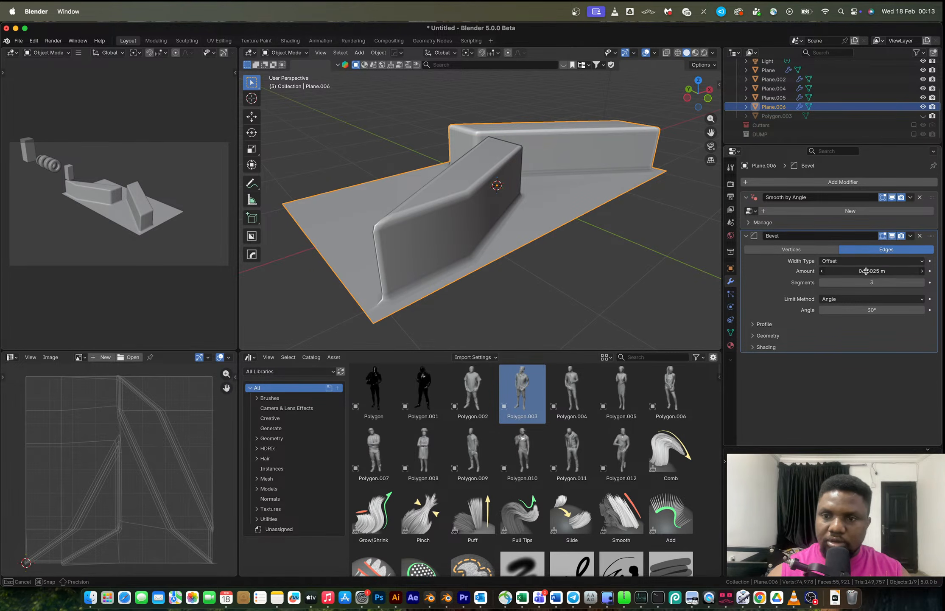
click(920, 235)
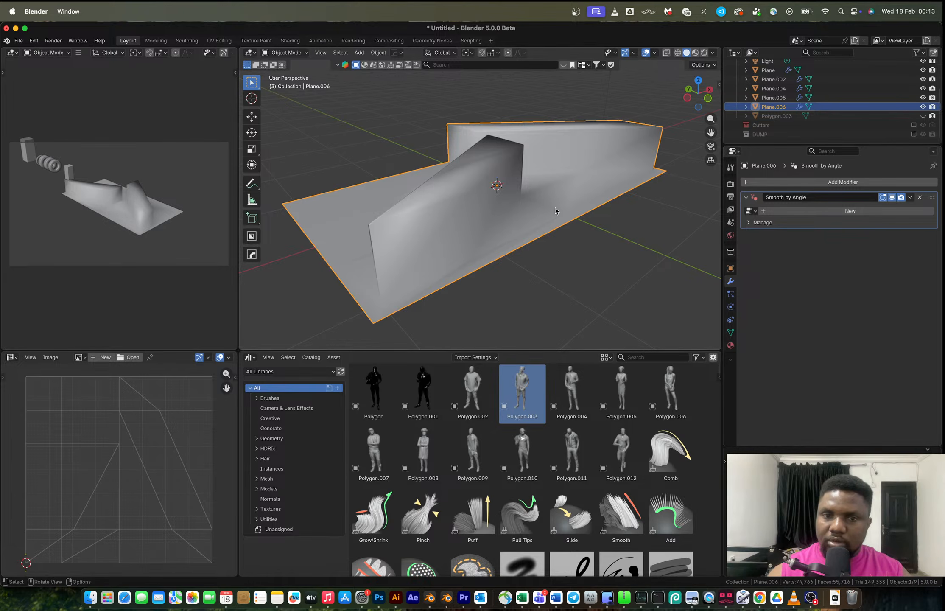
Select the boundary loop of the selected faces in Edit Mode.
key(Tab)
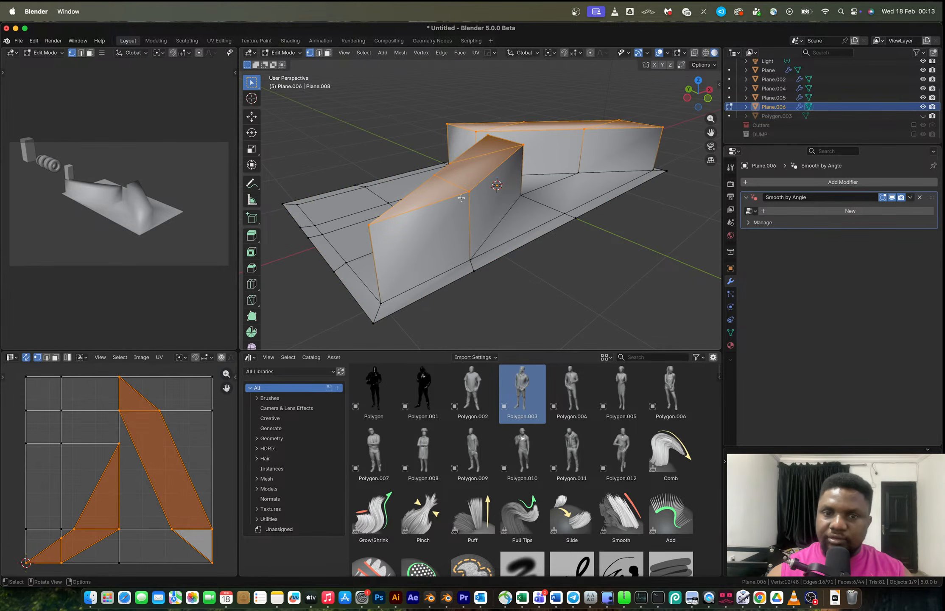
click(364, 54)
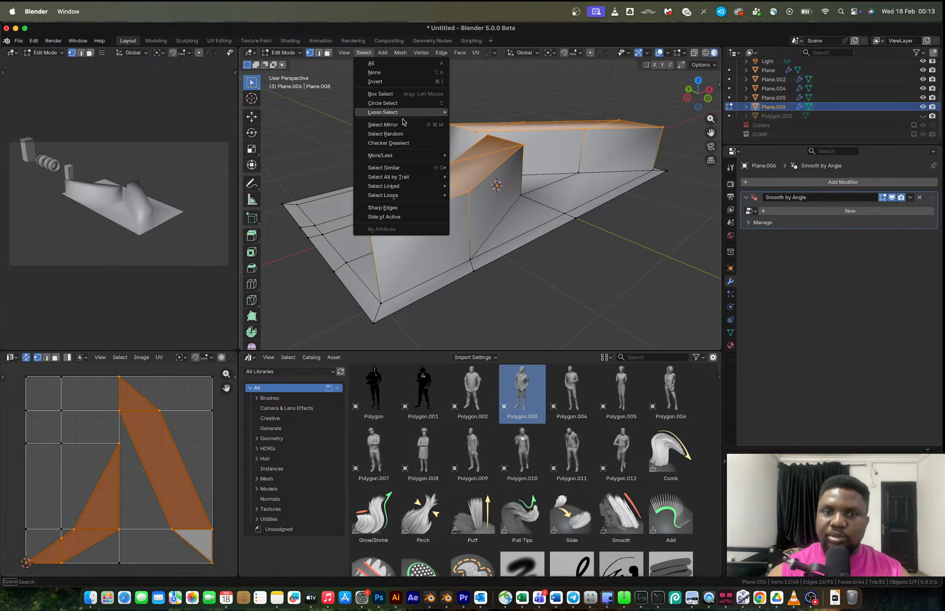
mouse_move(403, 195)
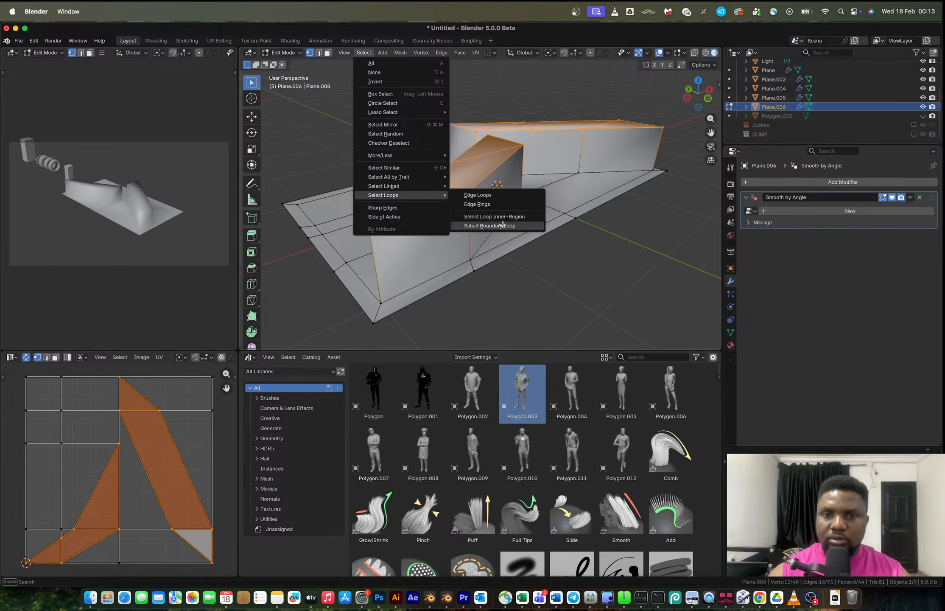
click(504, 216)
Select the top ridge edge of the slanted fin in edge mode.
middle_drag(509, 190, 513, 199)
key(3)
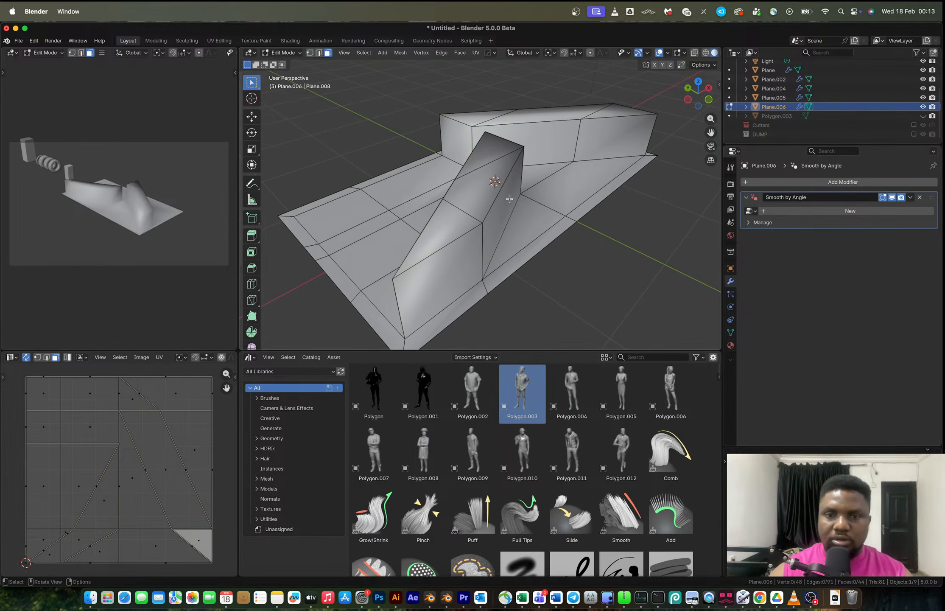
alt+click(493, 198)
key(2)
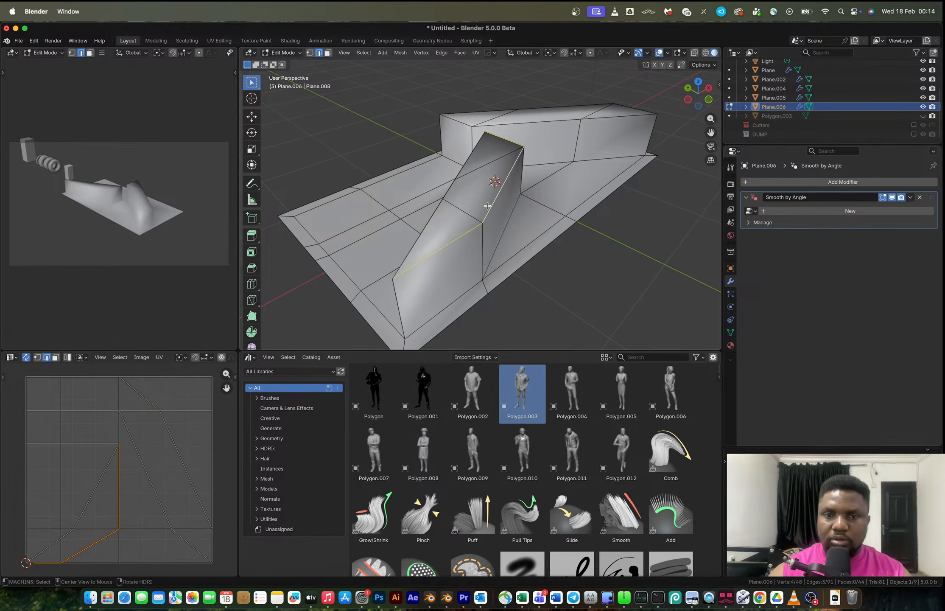
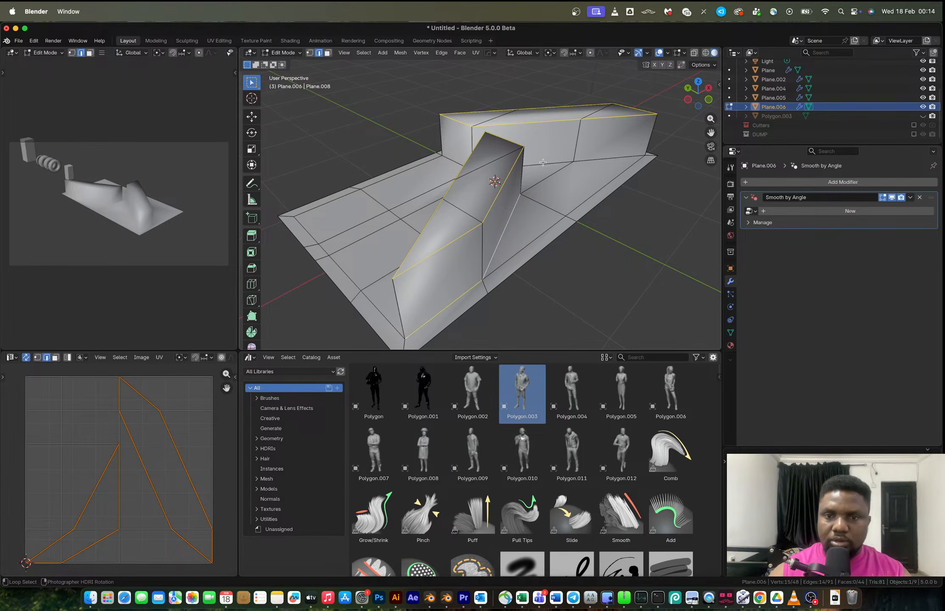
Bevel the selected fin ridge edges, then undo the bevel.
scroll(490, 173, left, 10)
scroll(414, 183, left, 10)
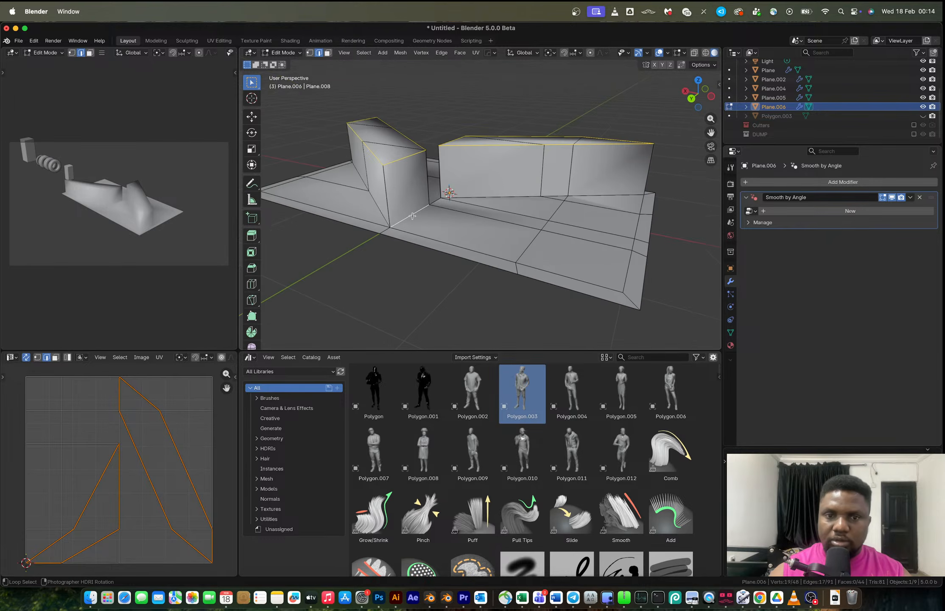
alt+shift+click(379, 213)
scroll(423, 230, left, 10)
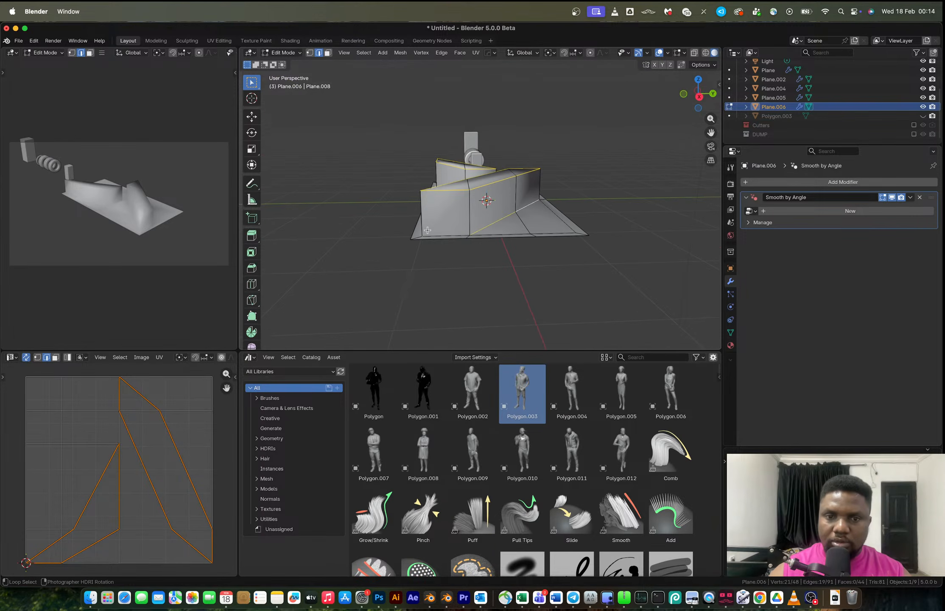
scroll(440, 233, left, 10)
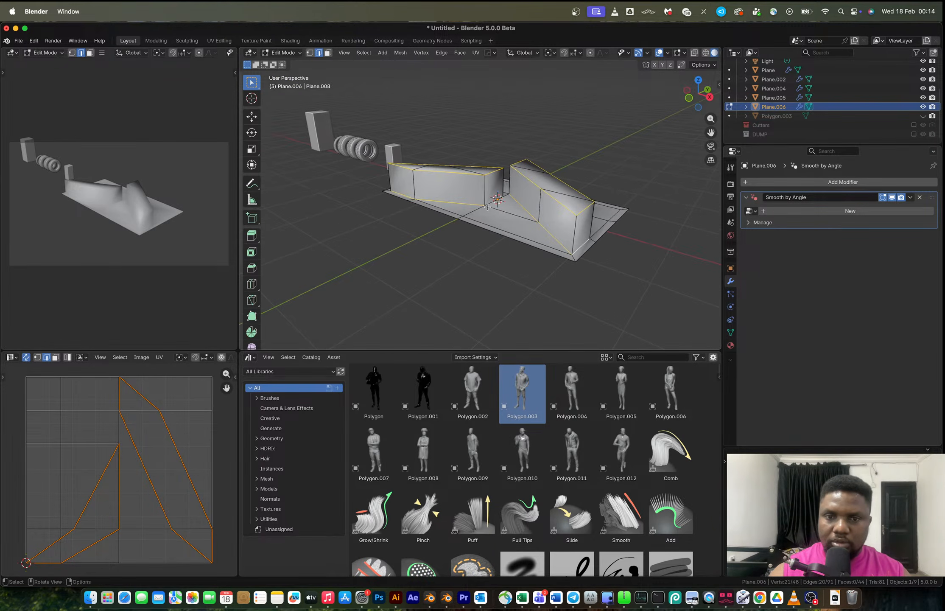
middle_drag(473, 207, 625, 221)
scroll(516, 234, up, 3)
alt+shift+click(517, 234)
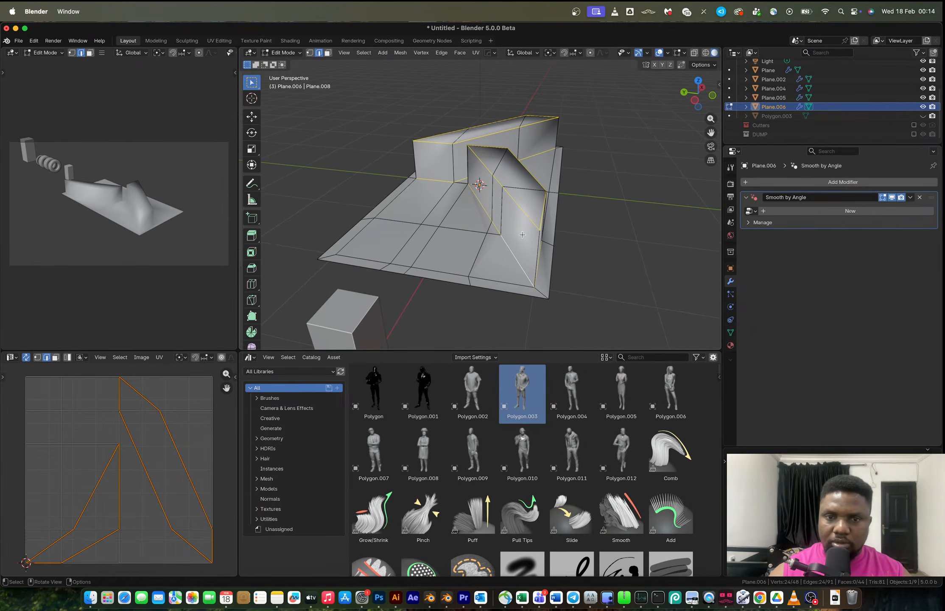
key(ctrl+b)
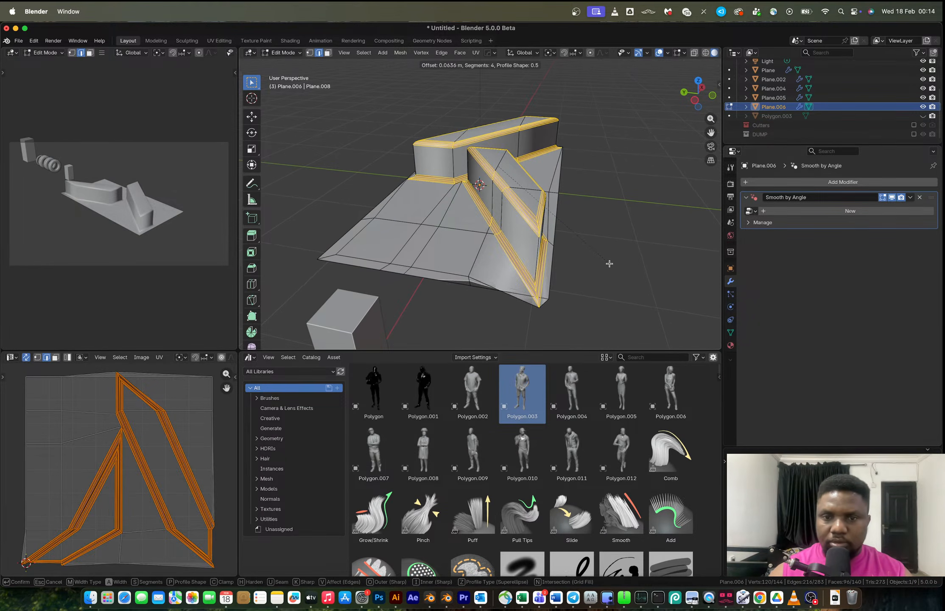
click(610, 263)
key(super+z)
Return to Object Mode and add a Bevel modifier with a 30° angle limit to the fin object.
middle_drag(576, 232, 411, 229)
key(Tab)
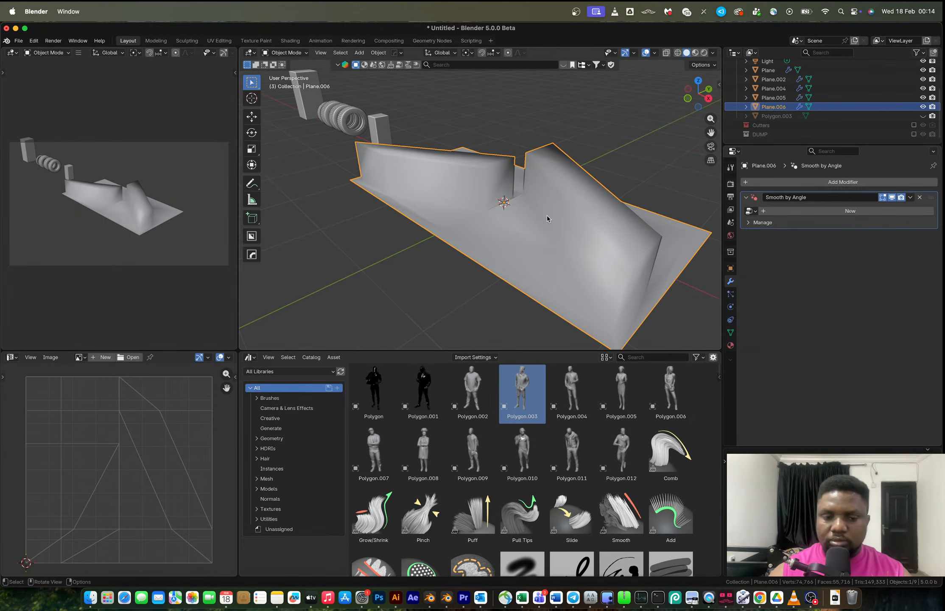
key(q)
click(548, 217)
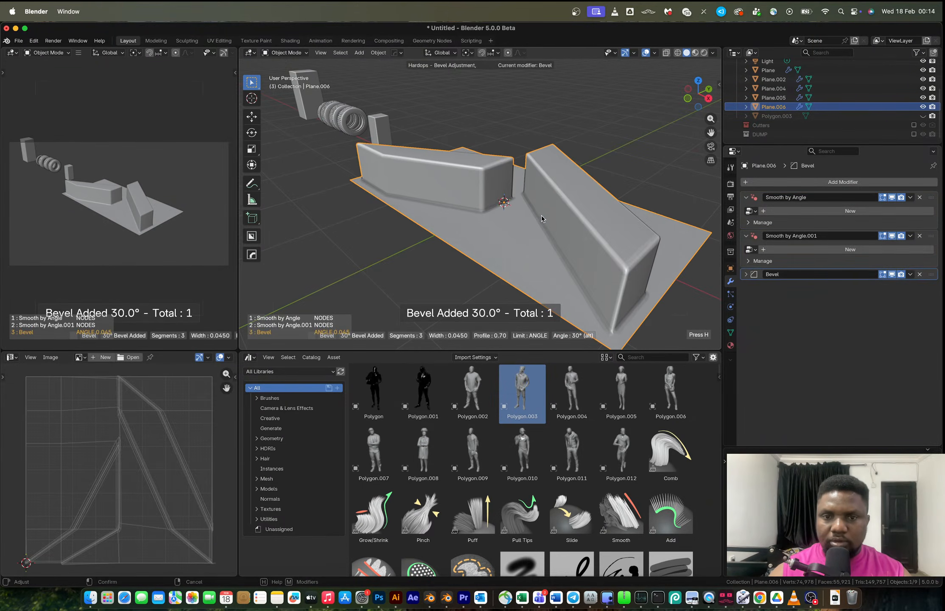
click(539, 215)
middle_drag(519, 210, 614, 214)
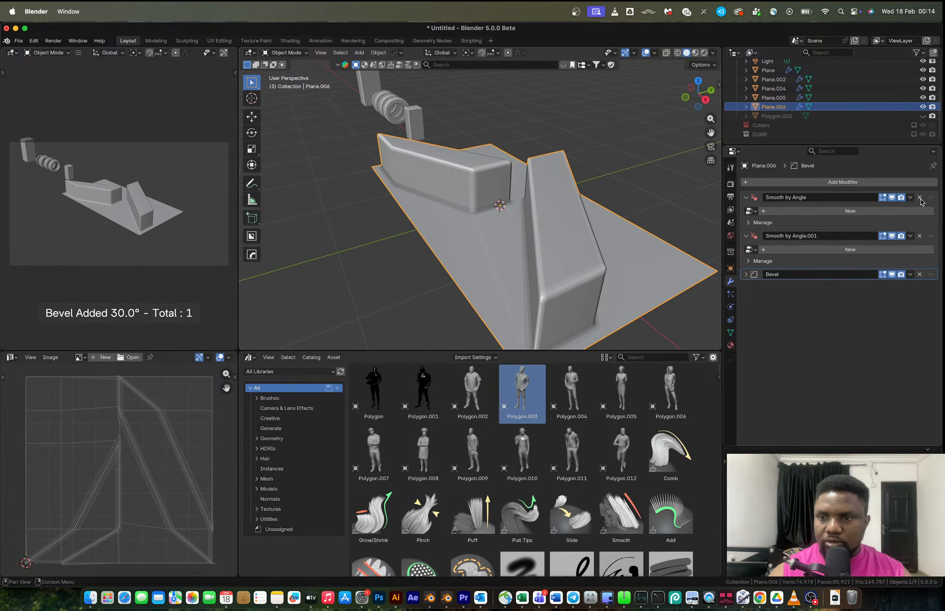
Remove both Smooth by Angle modifiers and add an Array modifier with relative offset 0 on X and 1 on Y.
click(919, 198)
click(919, 197)
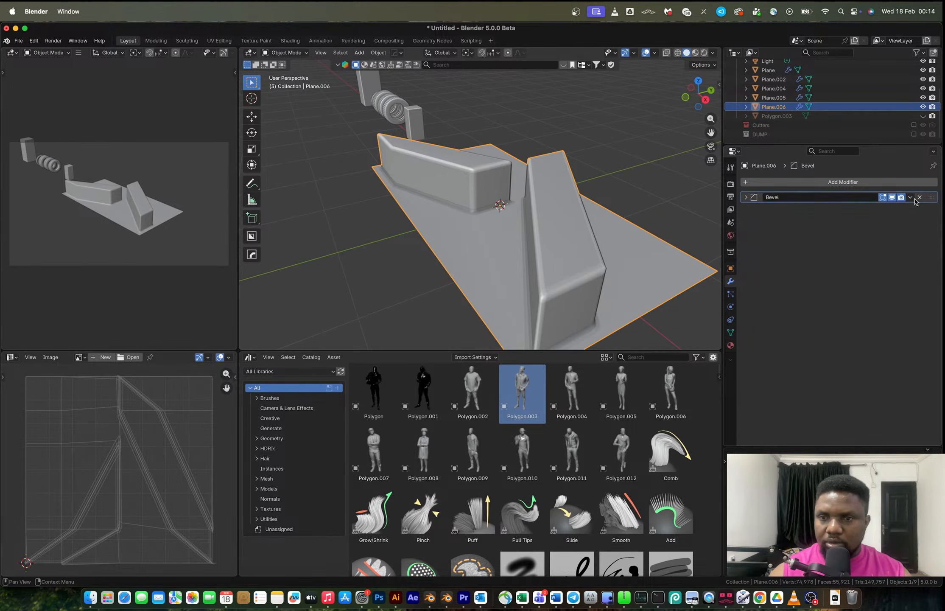
click(799, 181)
click(834, 179)
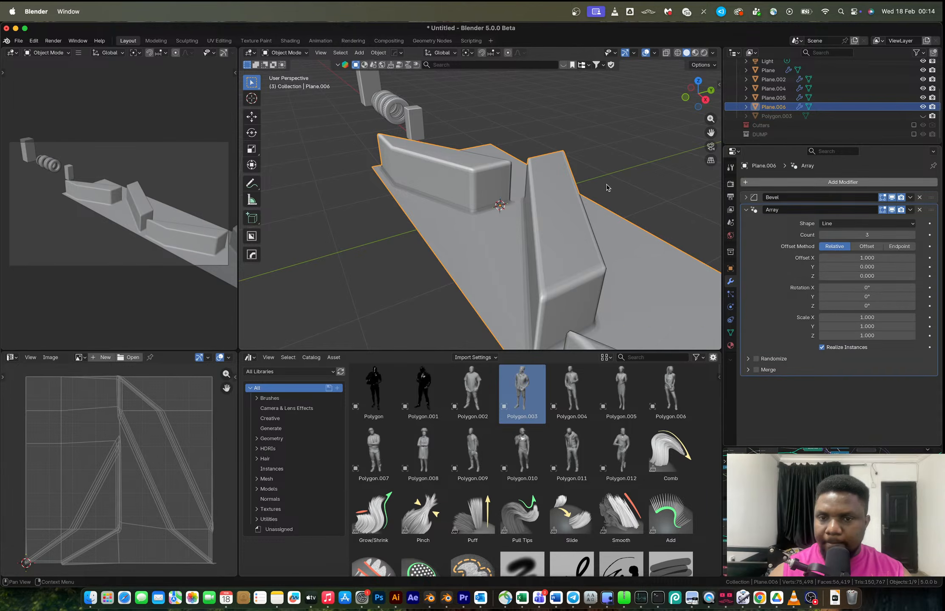
scroll(637, 183, down, 3)
key(super+c)
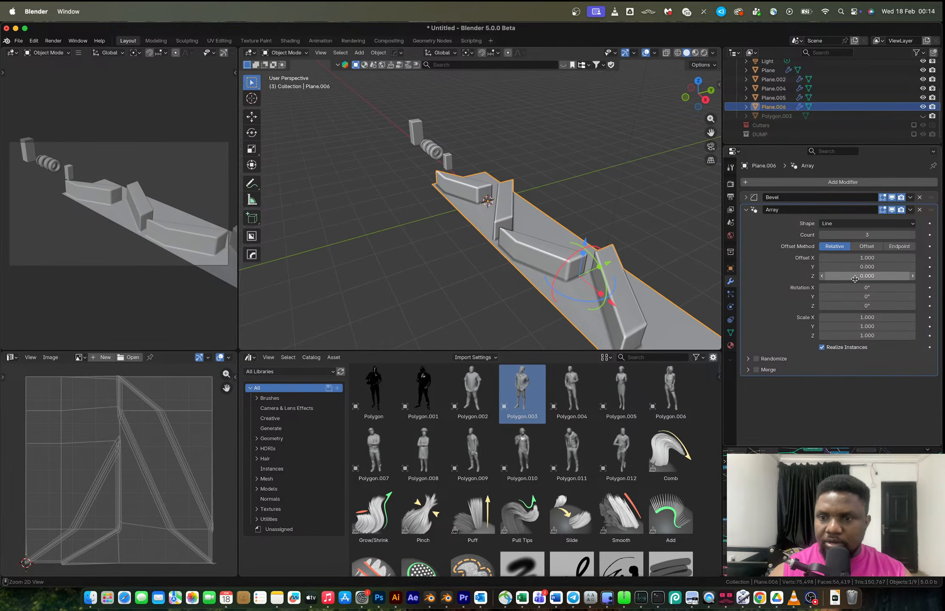
key(super+v)
key(super+c)
key(super+v)
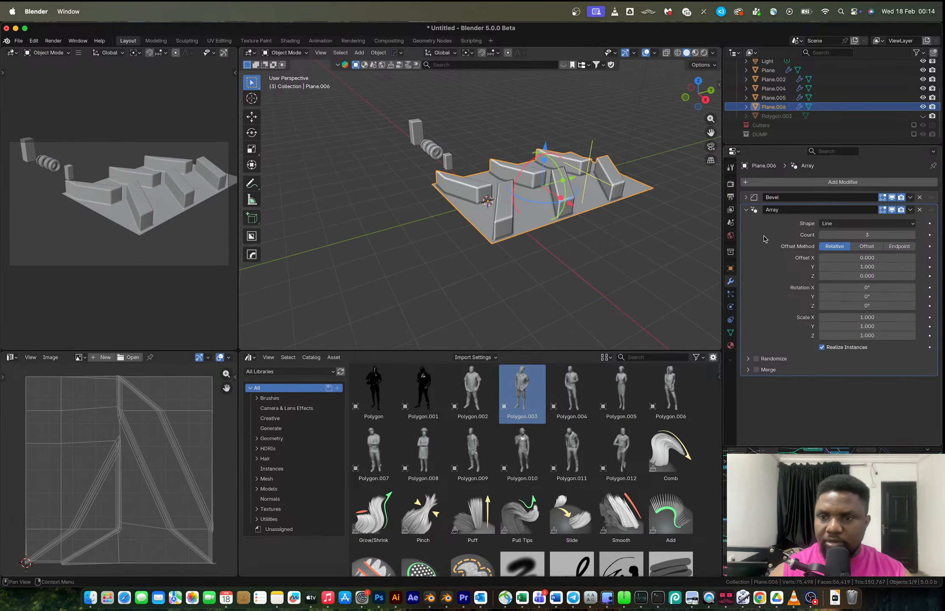
Set the Array modifier count to 20.
click(892, 234)
text(2)
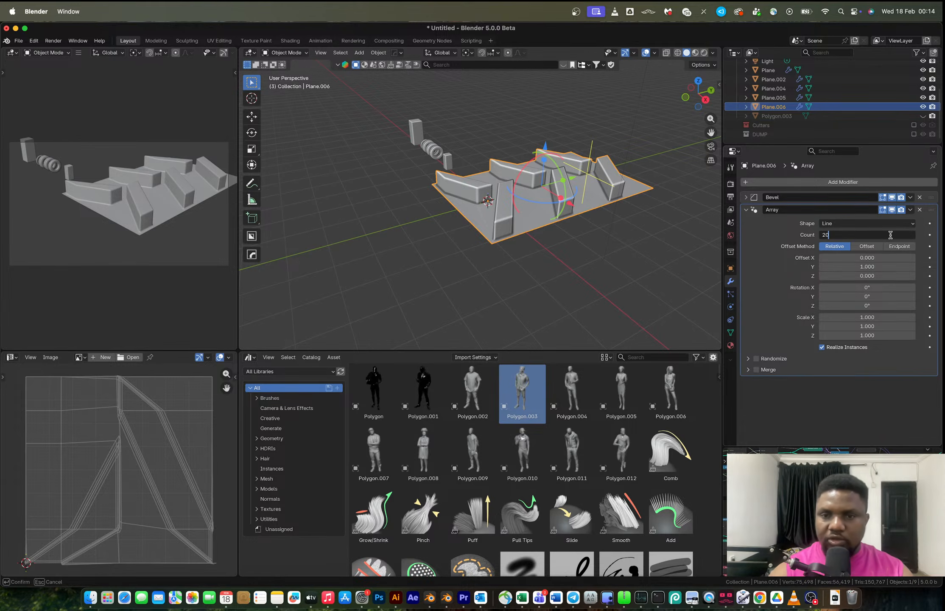
text(0)
key(Return)
In Edit Mode, select the strip's outer base edge and extrude it outward along X.
middle_drag(516, 199, 602, 276)
key(Tab)
scroll(605, 278, up, 2)
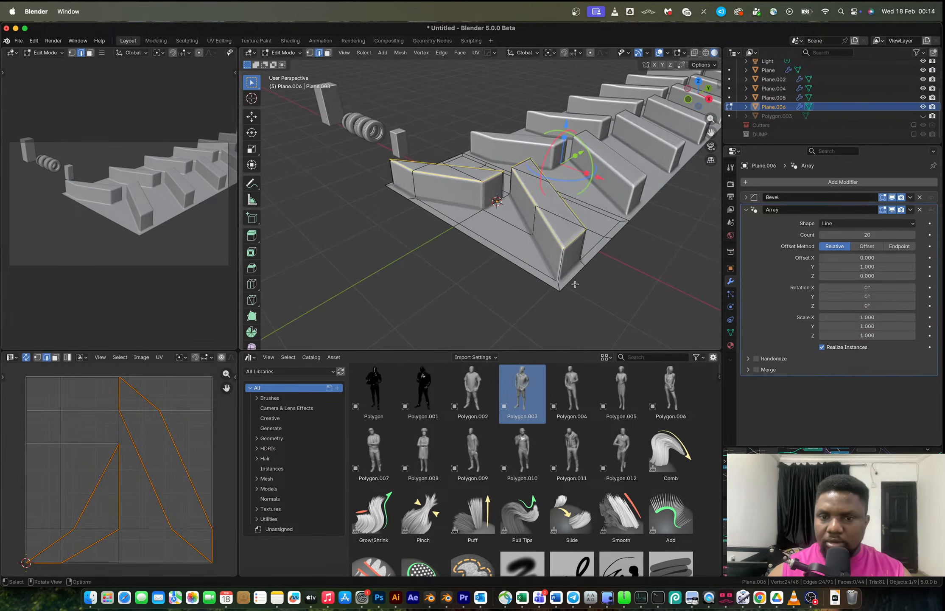
click(628, 228)
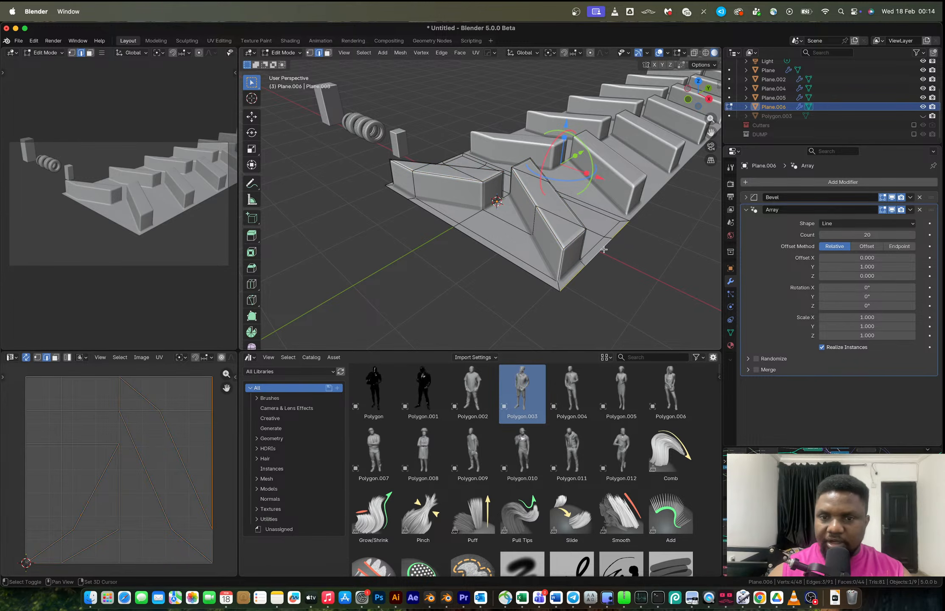
key(e)
key(x)
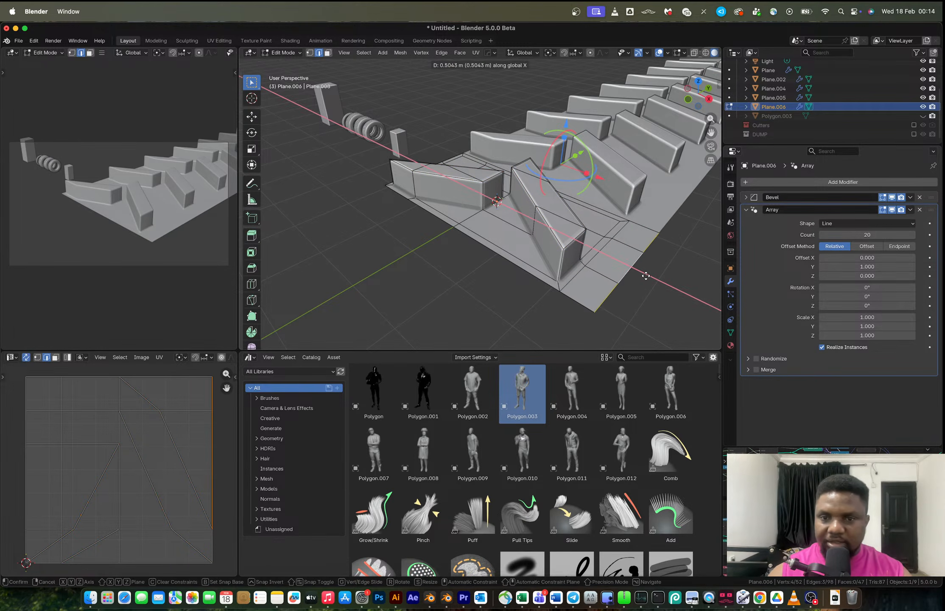
click(645, 276)
Extrude the outer edge downward along Z, bevel the fold, then undo it.
key(e)
key(z)
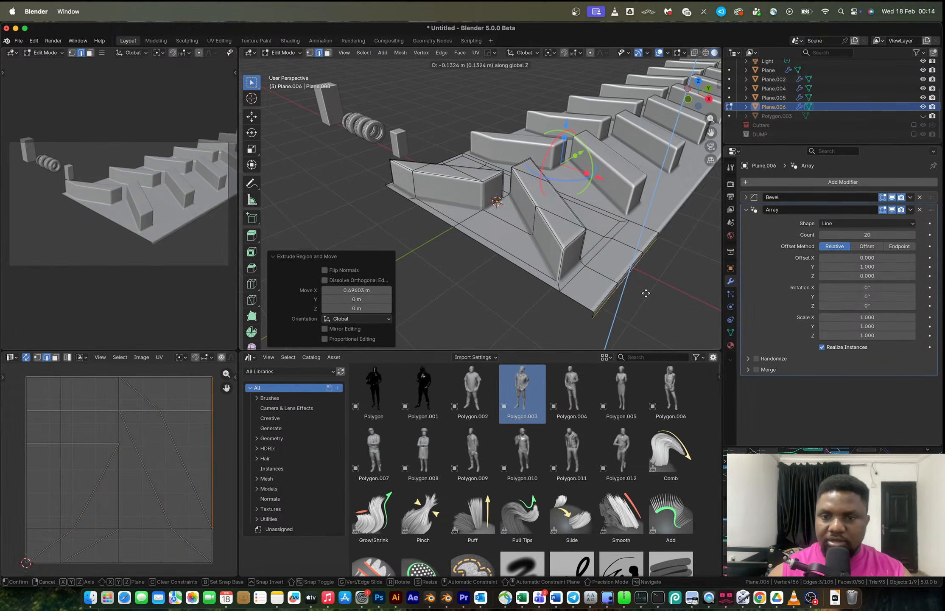
click(649, 307)
key(g)
click(636, 289)
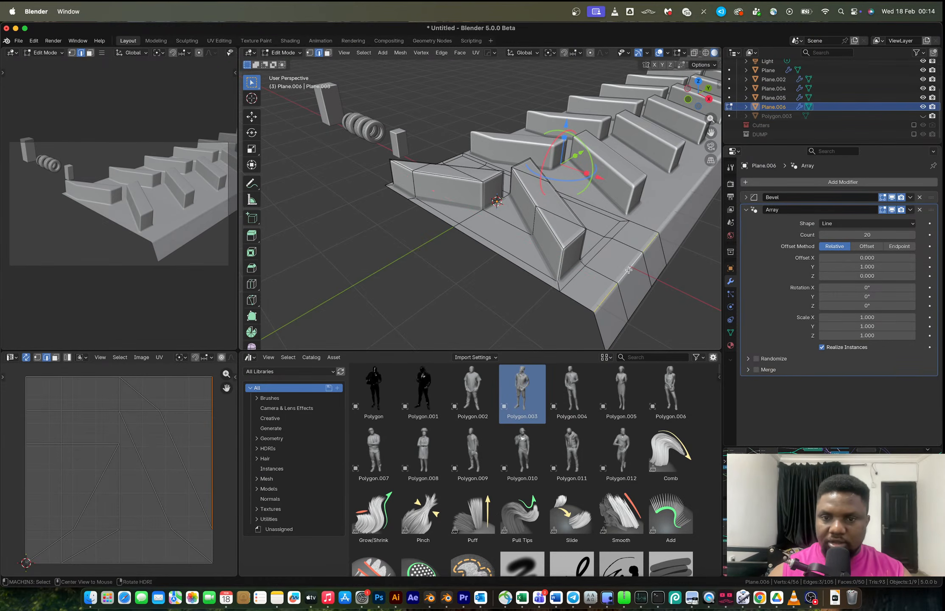
key(ctrl+b)
scroll(679, 293, up, 3)
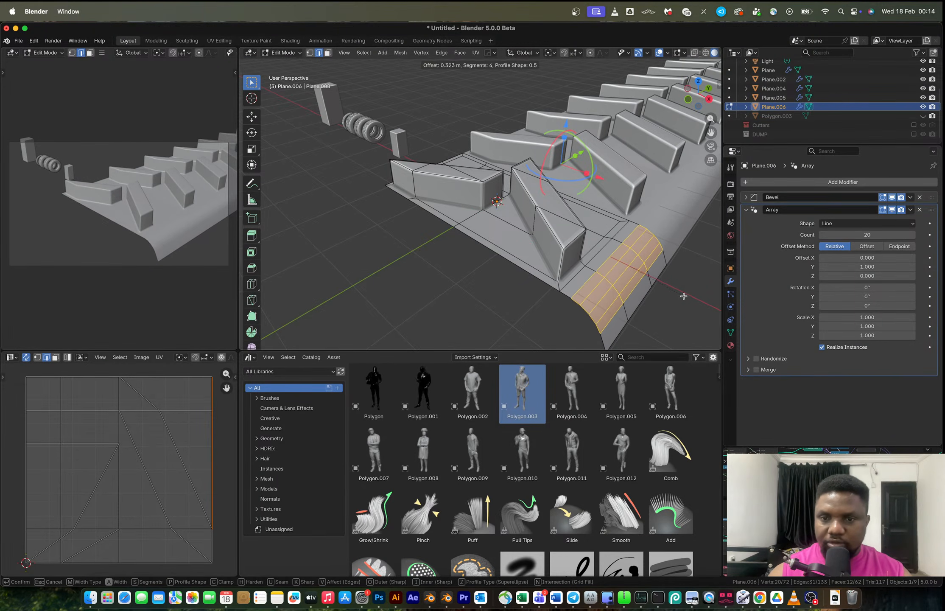
click(685, 297)
mouse_move(573, 218)
middle_down()
mouse_move(530, 221)
mouse_move(560, 195)
mouse_move(574, 209)
middle_up()
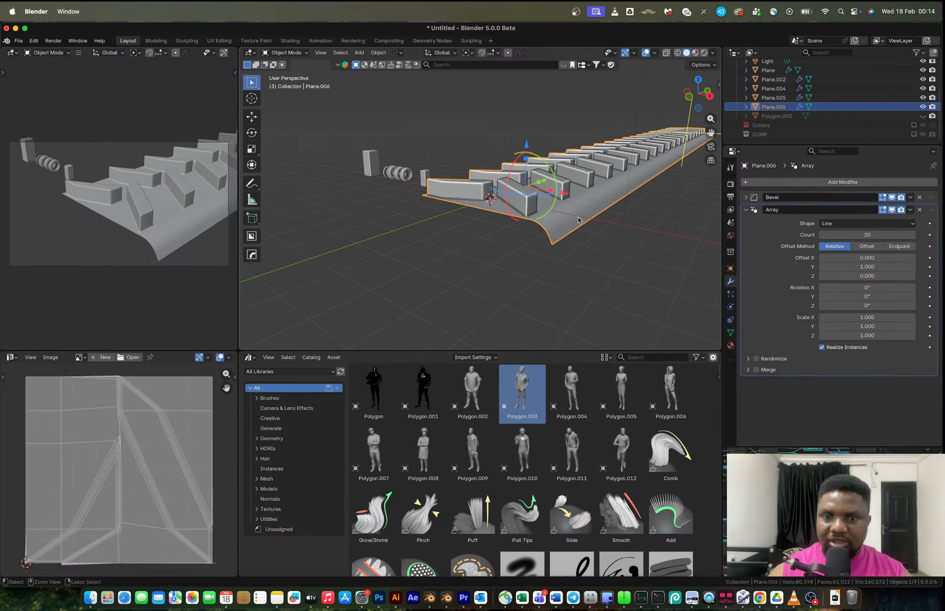
key(Tab)
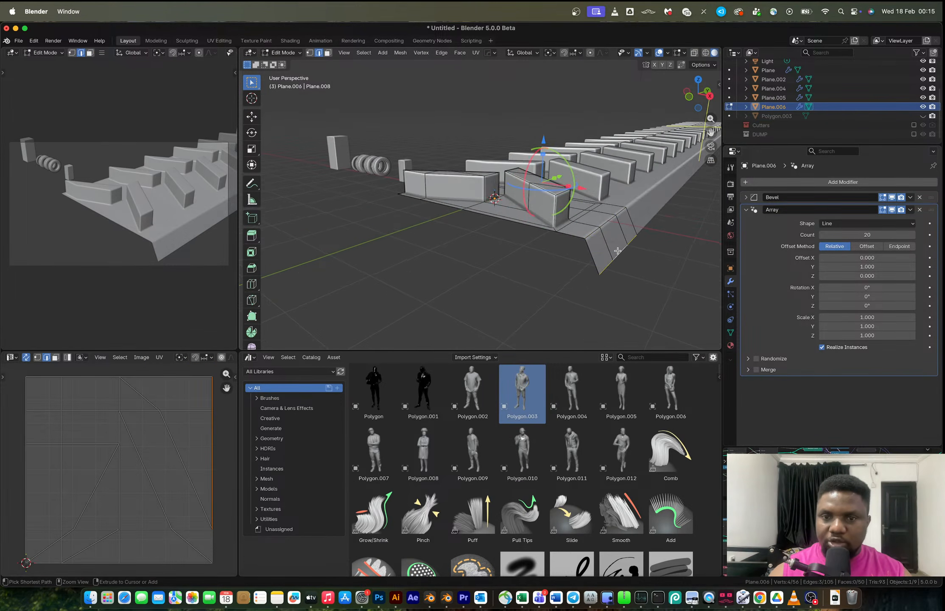
key(ctrl+z)
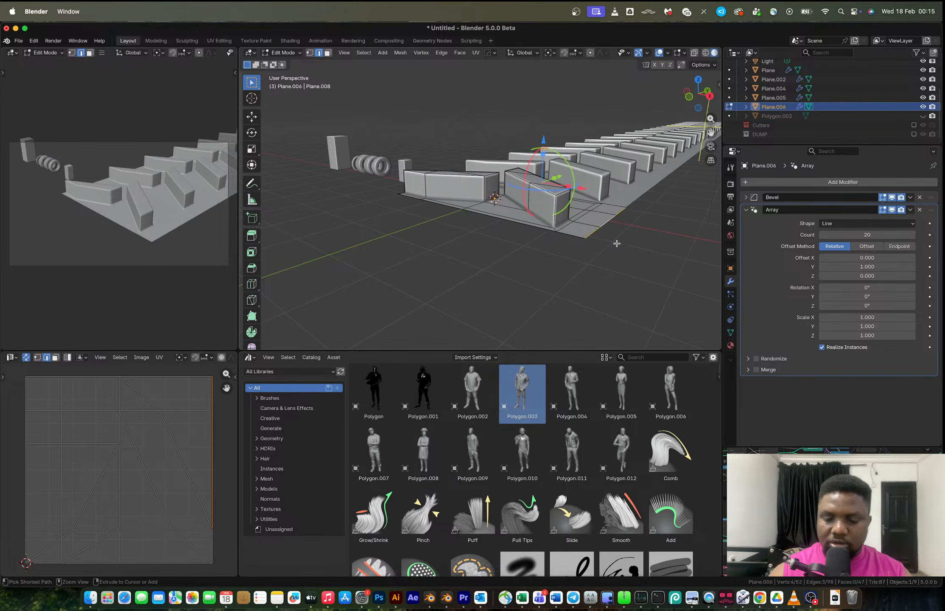
Move the outer edge about 0.23 m along X.
middle_drag(616, 243, 620, 249)
key(g)
key(y)
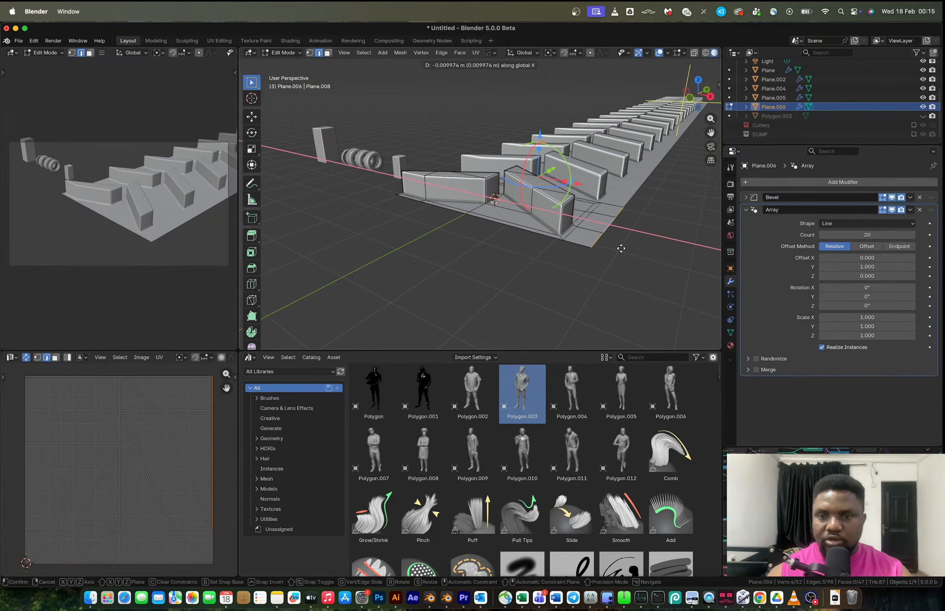
click(611, 245)
Extrude the outer edge about 0.36 m down along Z and shift the new edge about 0.16 m outward along X.
key(e)
key(z)
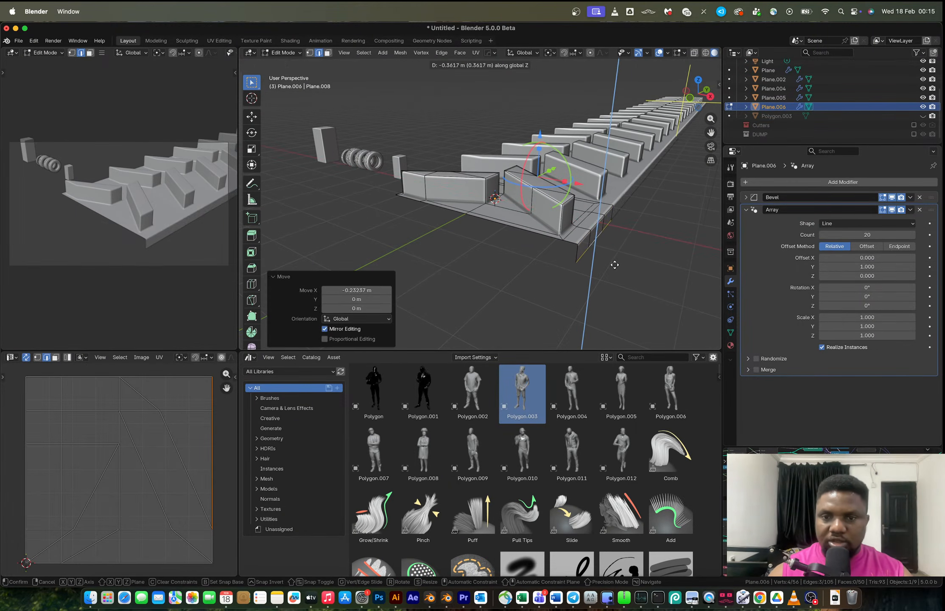
click(614, 267)
key(g)
key(x)
click(610, 241)
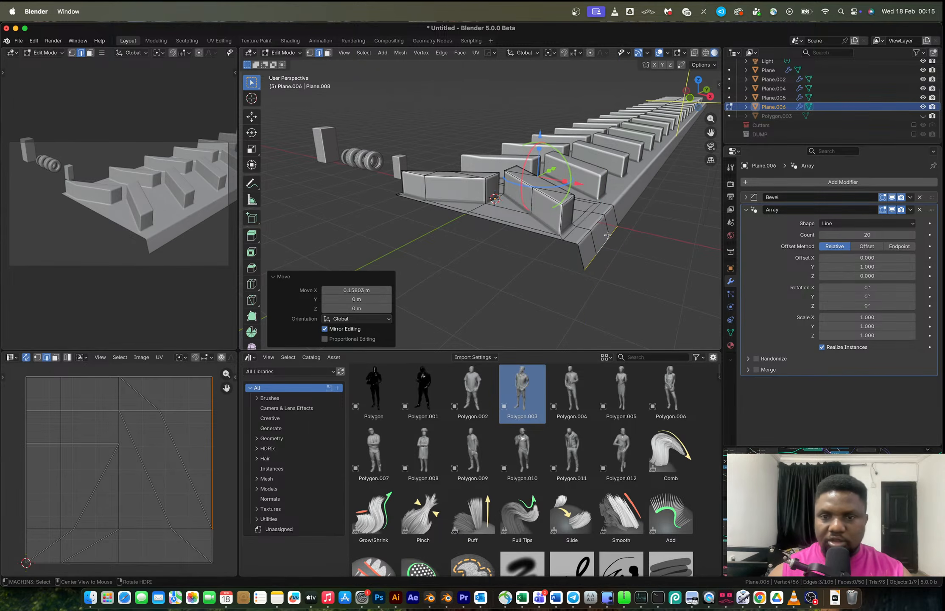
Bevel the sidewall's fold edge with 4 segments and about 0.19 m offset.
key(ctrl+b)
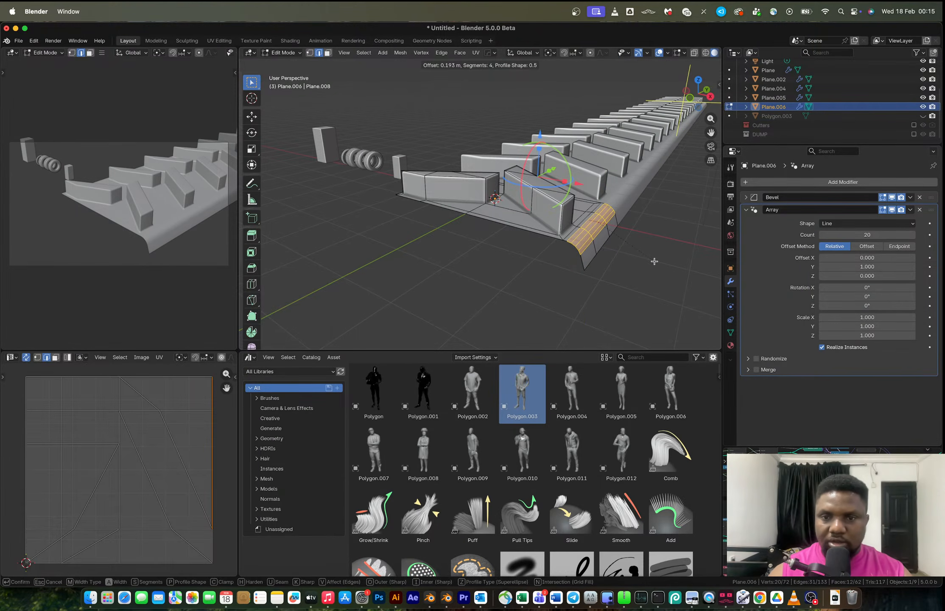
click(575, 209)
key(Tab)
middle_drag(574, 208, 565, 299)
key(Tab)
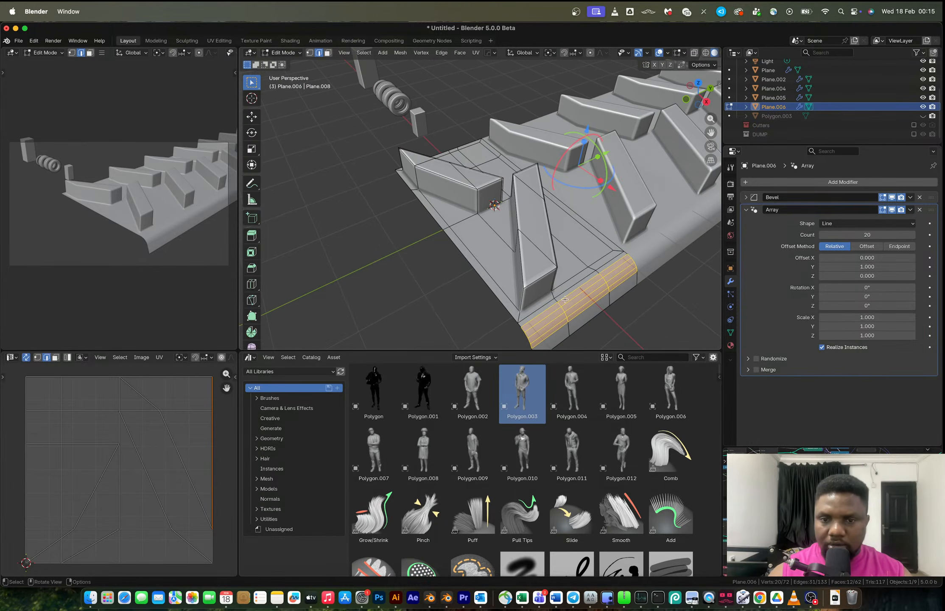
Select the sidewall faces and separate them into their own object.
key(3)
alt+click(558, 301)
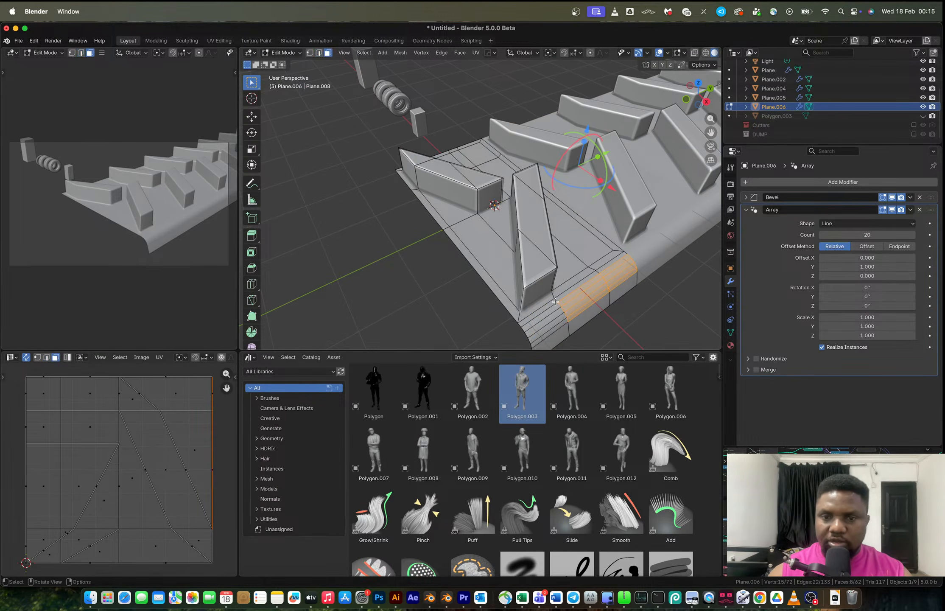
alt+click(556, 299)
alt+shift+click(556, 300)
alt+shift+click(568, 324)
key(ctrl+z)
alt+shift+click(569, 327)
key(p)
click(569, 325)
key(Tab)
click(573, 314)
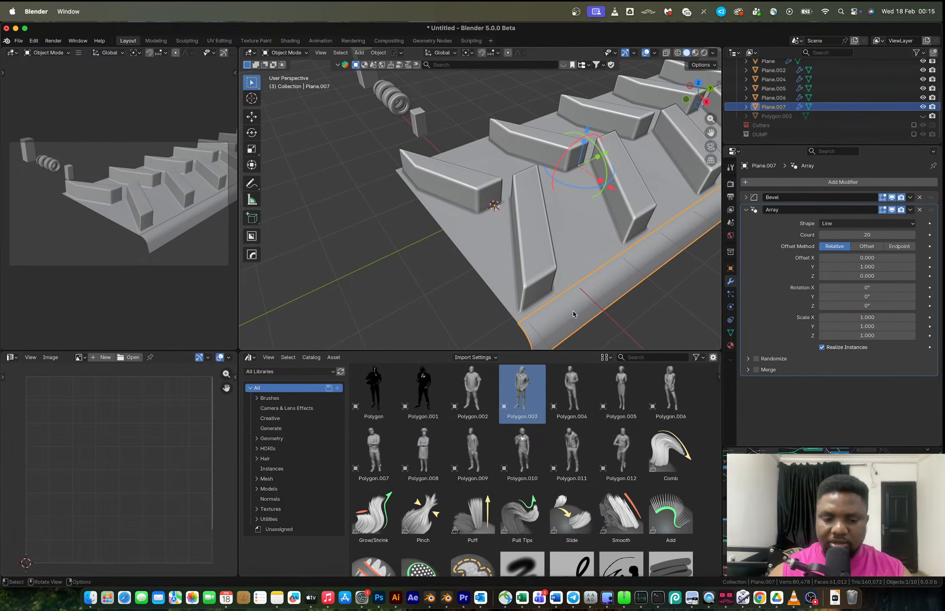
Add a mirror across X to the sidewall object.
key(alt+x)
click(535, 247)
middle_drag(536, 247, 632, 212)
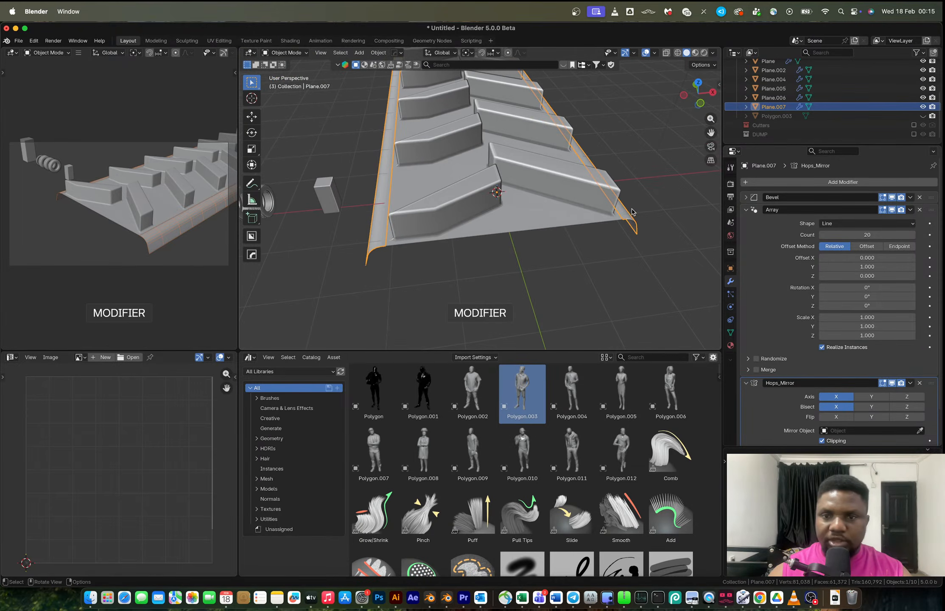
Select both the sidewall and tread objects and apply their scale.
shift+click(517, 223)
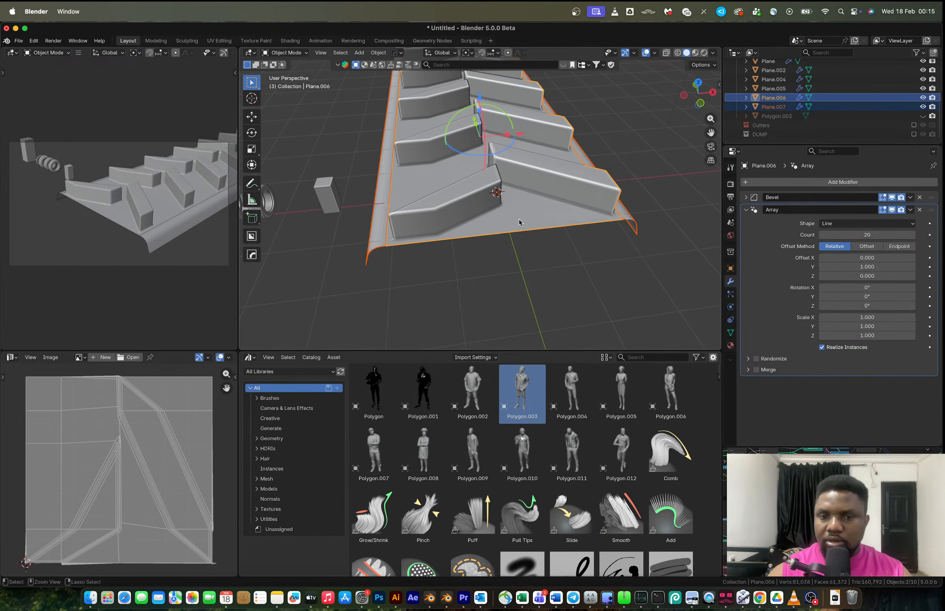
key(ctrl+a)
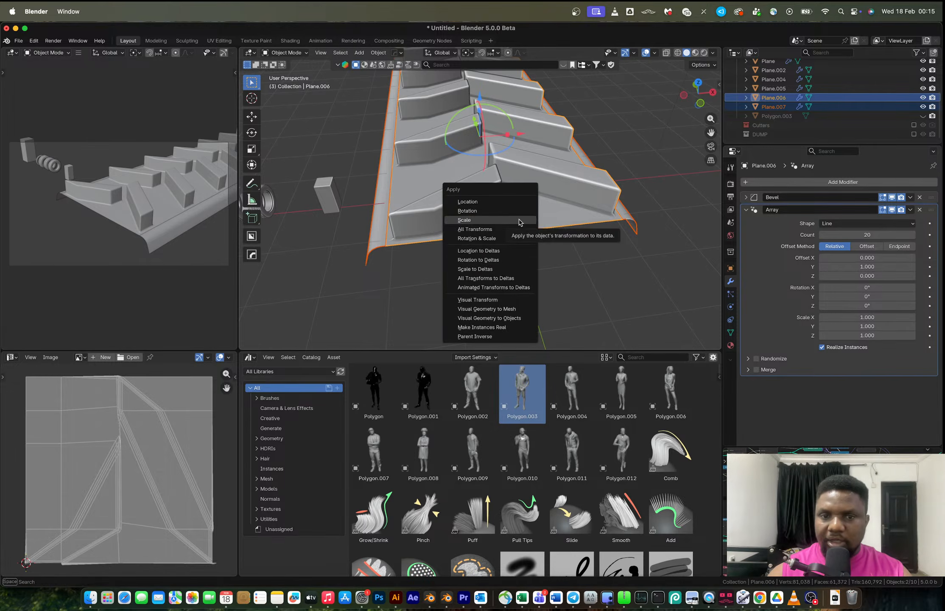
click(531, 227)
middle_drag(565, 208, 554, 207)
Convert both objects' modifiers with Visual Geometry to Mesh and join them into one object.
key(ctrl+a)
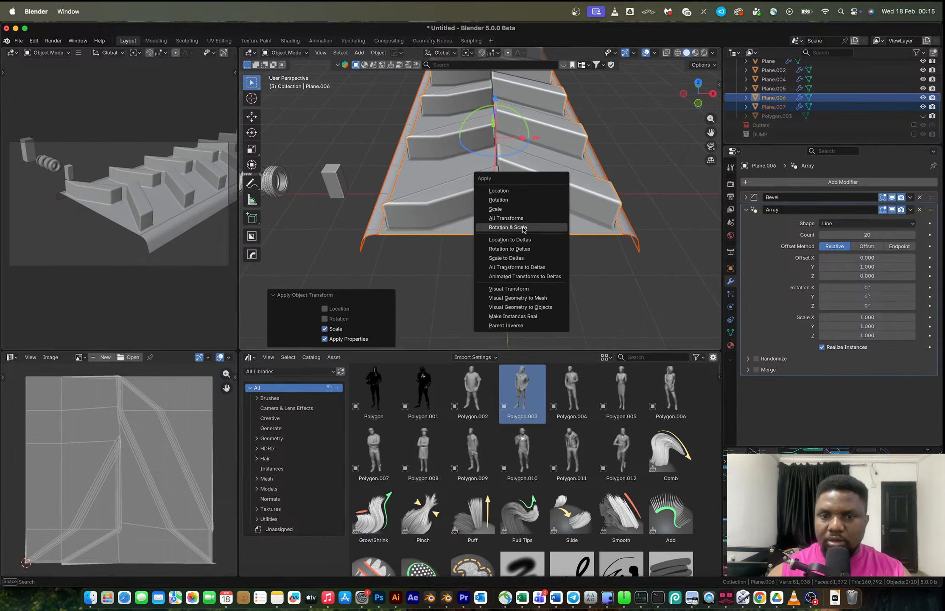
click(534, 302)
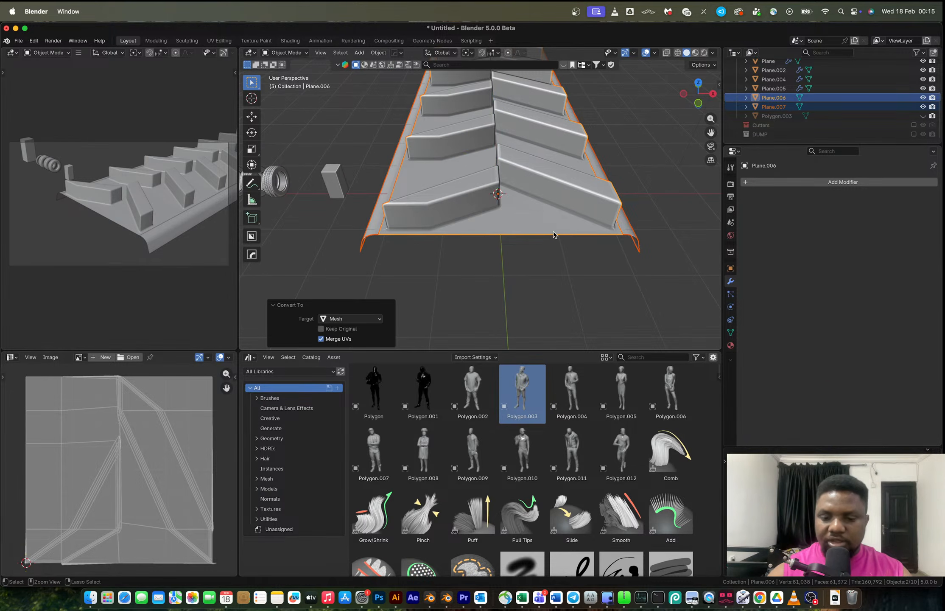
key(ctrl+j)
key(a)
click(516, 203)
key(Tab)
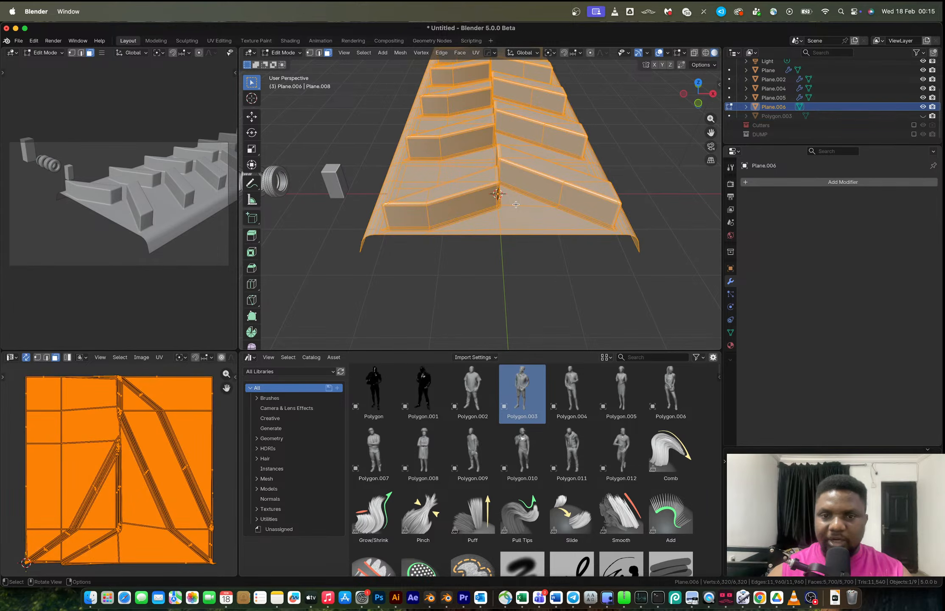
Merge the joined mesh's vertices by distance and return to object mode.
key(m)
click(513, 205)
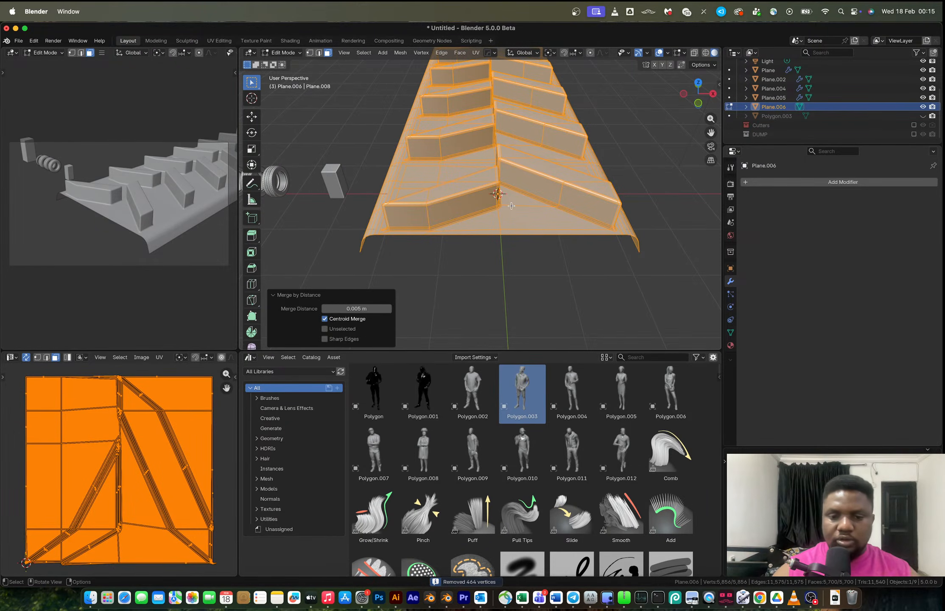
key(Tab)
middle_drag(512, 208, 408, 228)
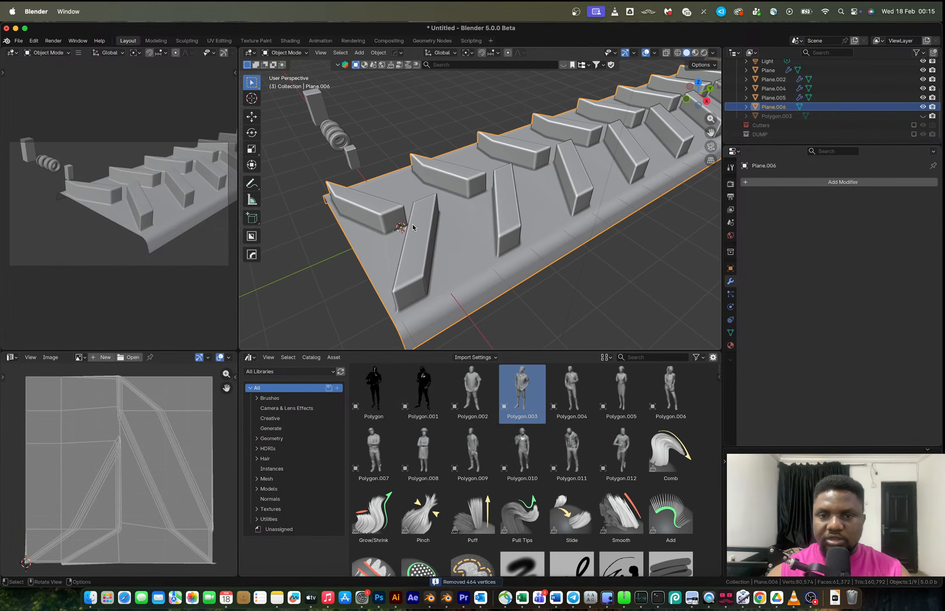
Add a Simple Deform modifier to the tread object and set it to Bend.
click(782, 182)
mouse_move(782, 182)
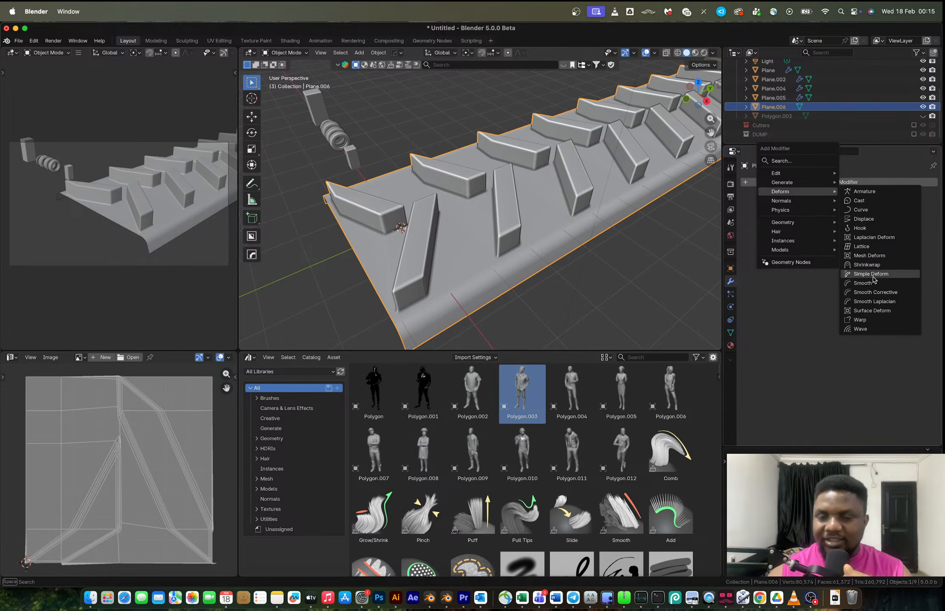
click(871, 274)
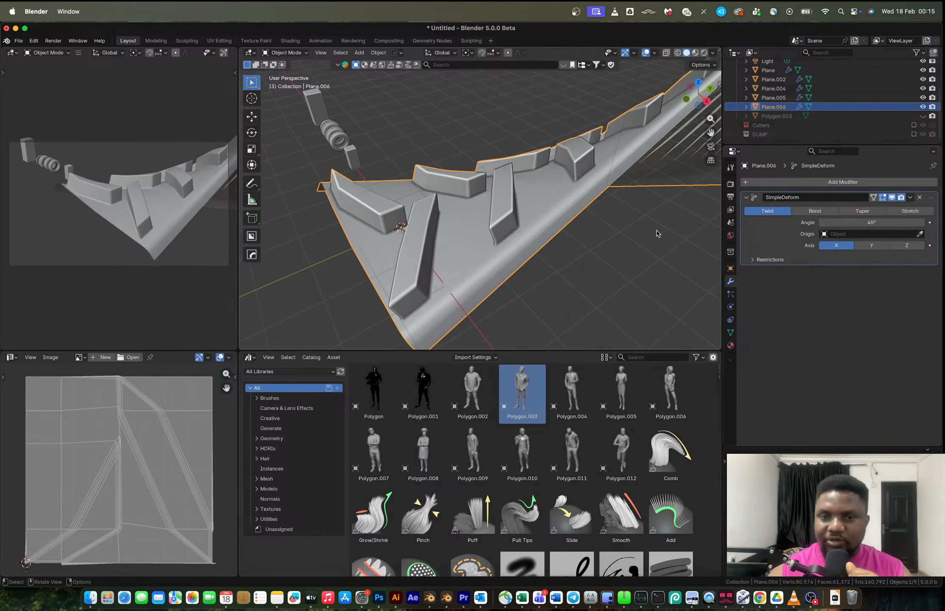
click(830, 211)
scroll(551, 191, down, 5)
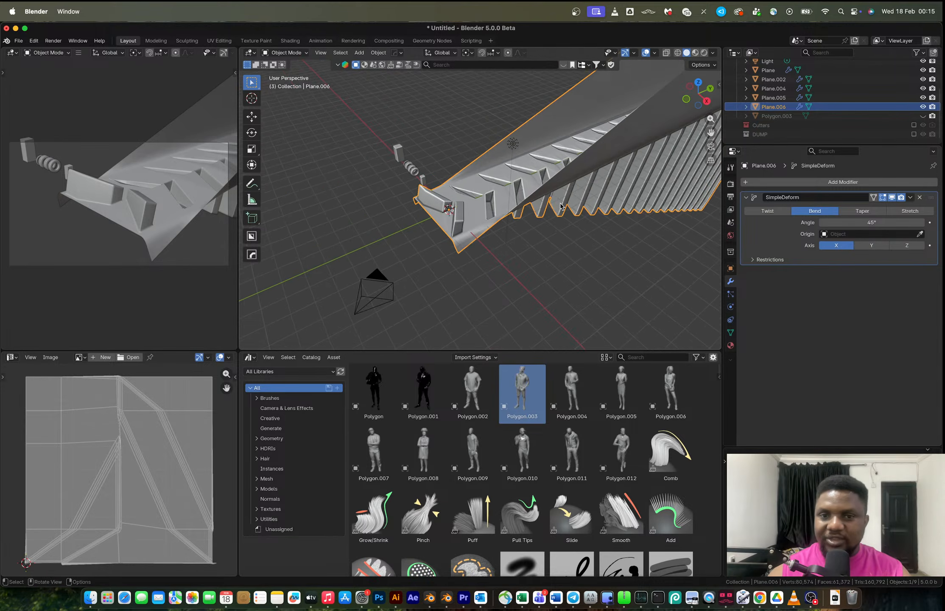
Set the tread object's origin to its geometry and snap the object to the 3D cursor.
right_click(567, 190)
mouse_move(568, 189)
click(633, 201)
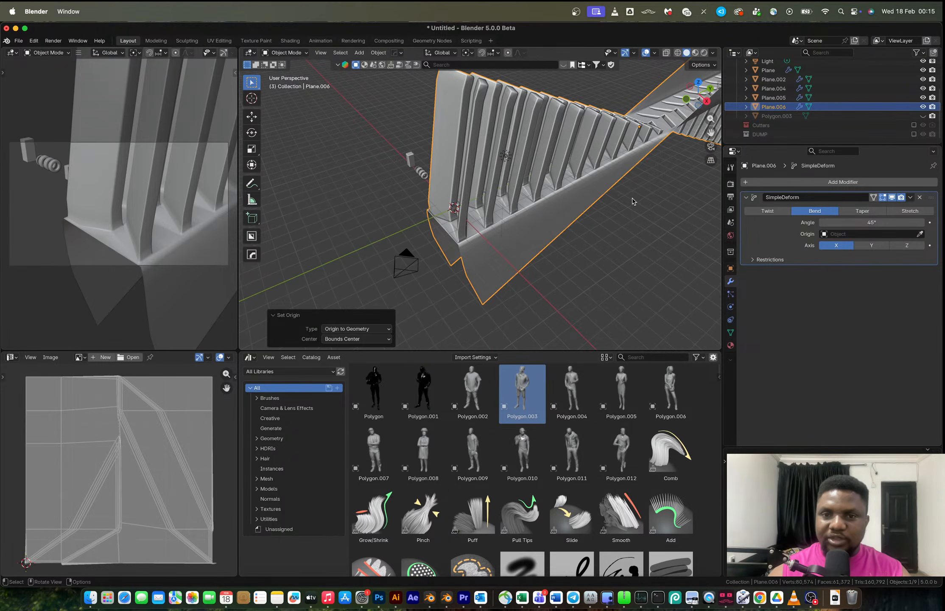
key(shift+s)
click(625, 145)
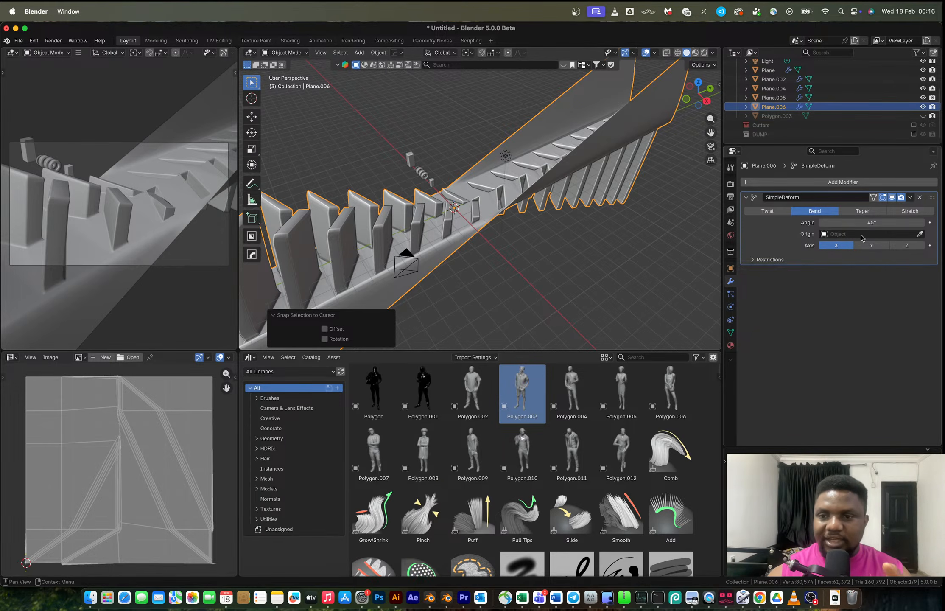
Rotate the tread mesh 90 degrees around the X axis in edit mode.
key(Tab)
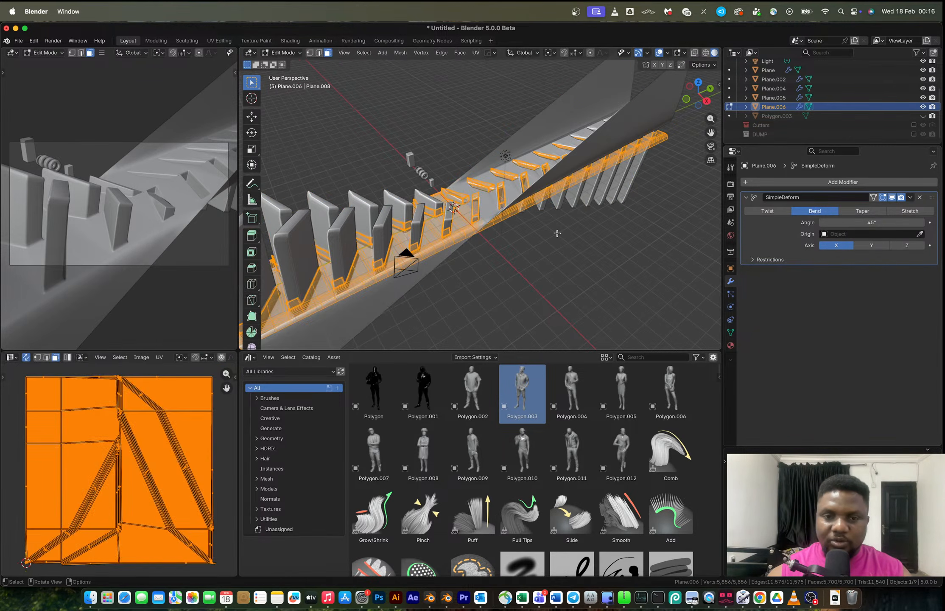
text(rx)
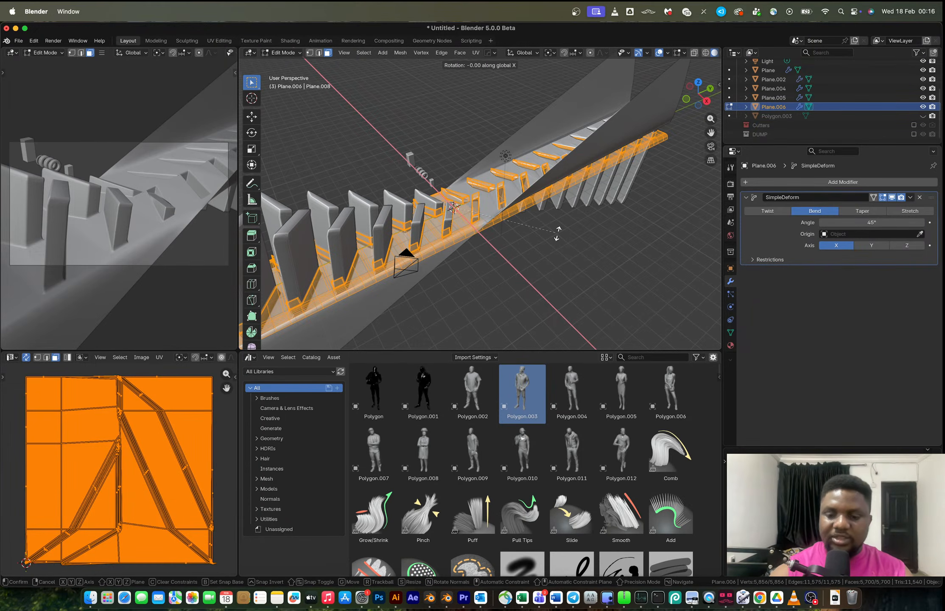
text(90)
key(Return)
key(Tab)
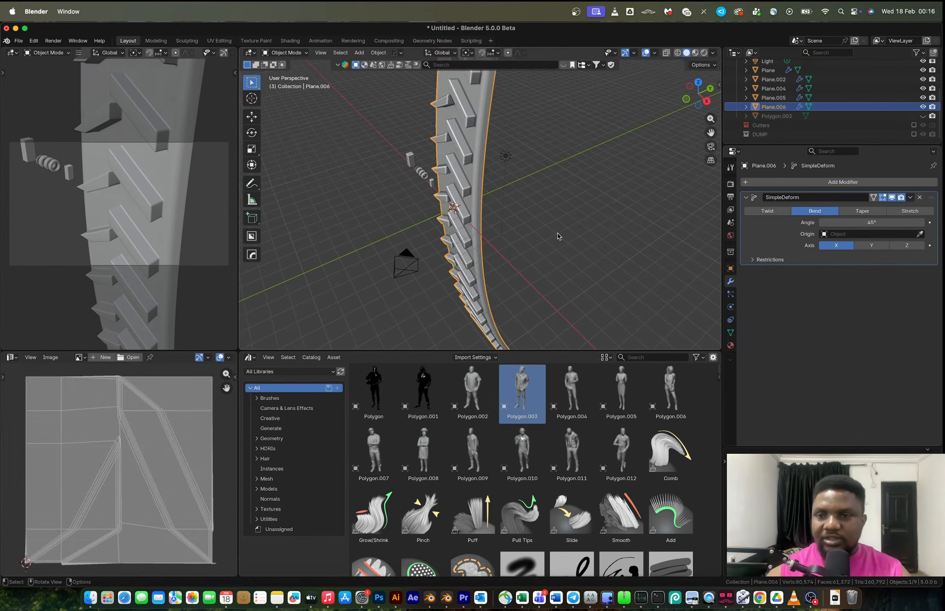
Set the Simple Deform bend angle to 360° so the strip closes into a ring.
drag(854, 223, 929, 222)
middle_drag(637, 201, 525, 133)
middle_drag(526, 204, 541, 158)
scroll(541, 158, up, 2)
scroll(542, 158, down, 3)
shift+middle_drag(526, 113, 497, 223)
scroll(509, 176, up, 4)
scroll(510, 176, up, 3)
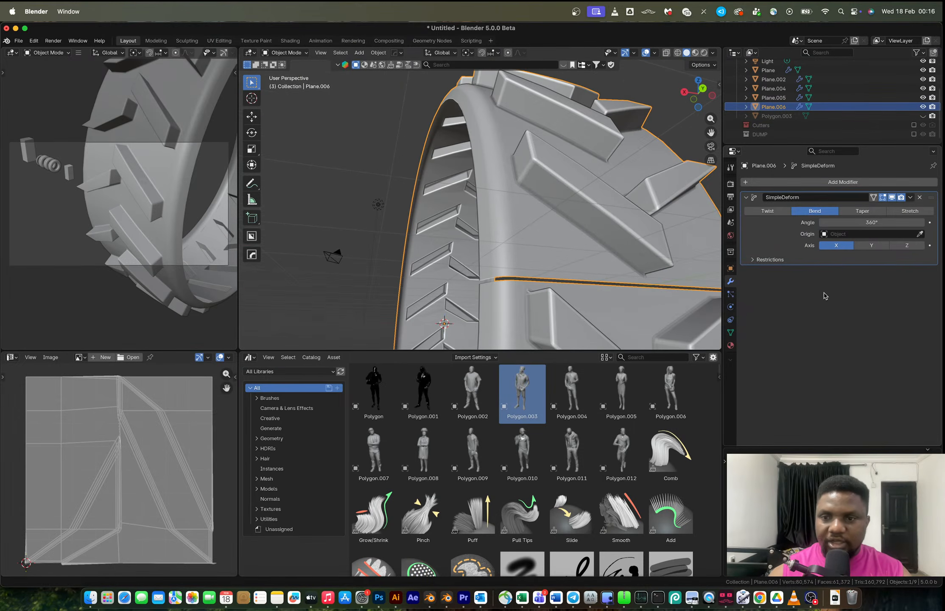
Apply the Simple Deform modifier to the tire ring.
drag(860, 218, 866, 219)
key(ctrl+a)
key(Tab)
middle_drag(630, 208, 569, 216)
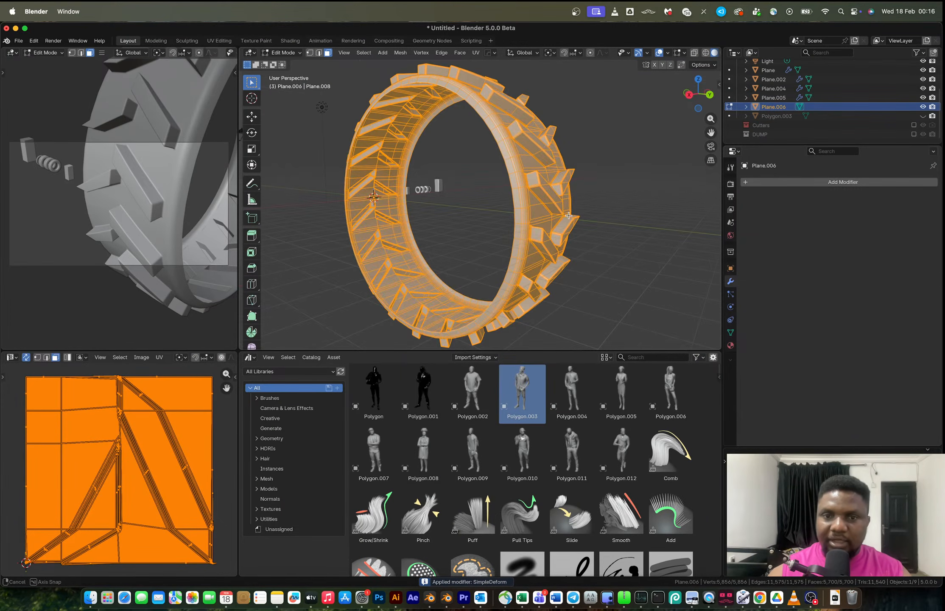
Merge the ring's vertices by distance to close the seam.
key(period)
key(Escape)
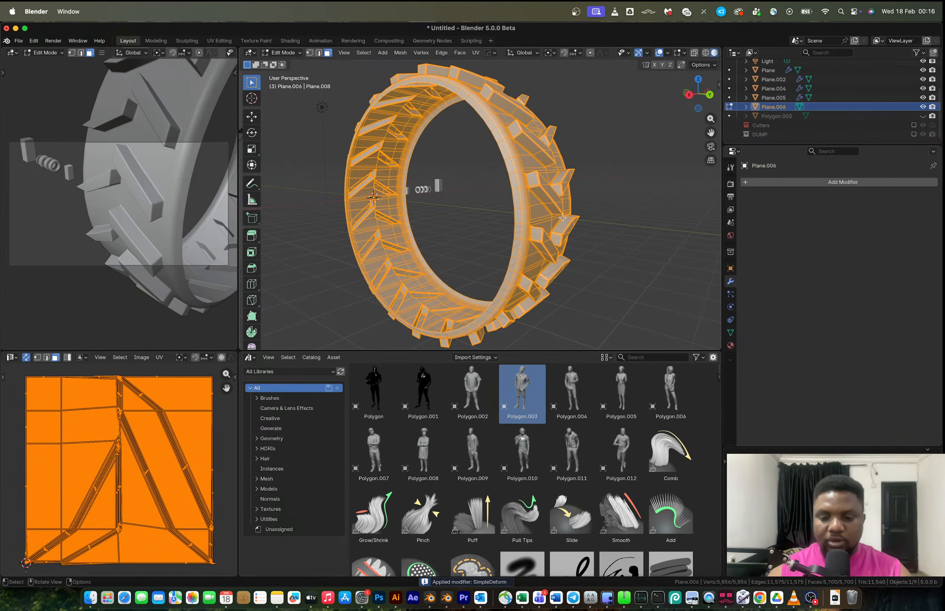
key(m)
click(562, 217)
middle_drag(563, 218, 491, 176)
Select the ring's inner edge loop and try an inward scaled extrusion of it.
key(alt+a)
key(2)
alt+click(442, 159)
alt+shift+click(582, 147)
key(e)
key(s)
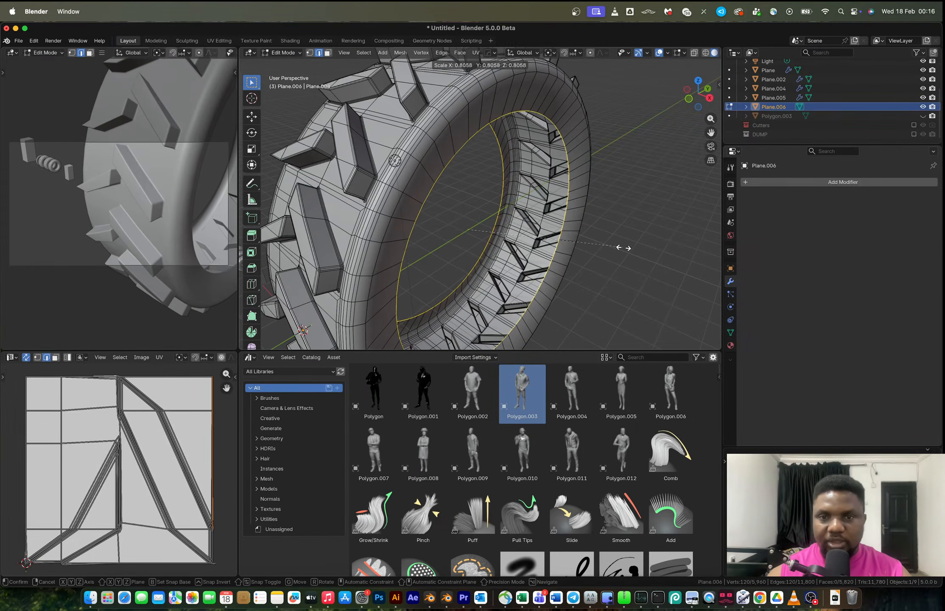
click(618, 247)
key(ctrl+z)
Extrude the inner edge loop, scaling it inward to 0.748.
key(period)
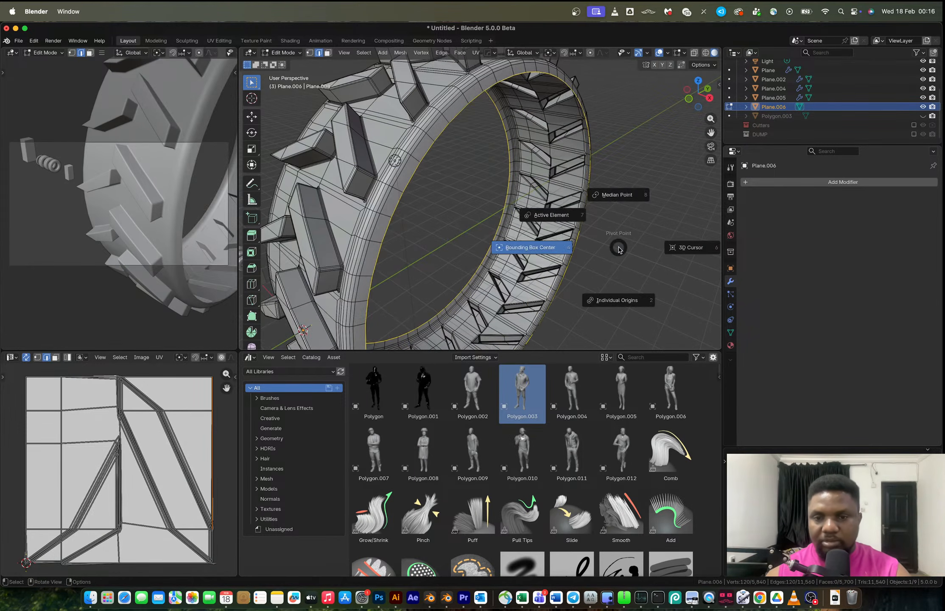
click(621, 293)
key(e)
key(s)
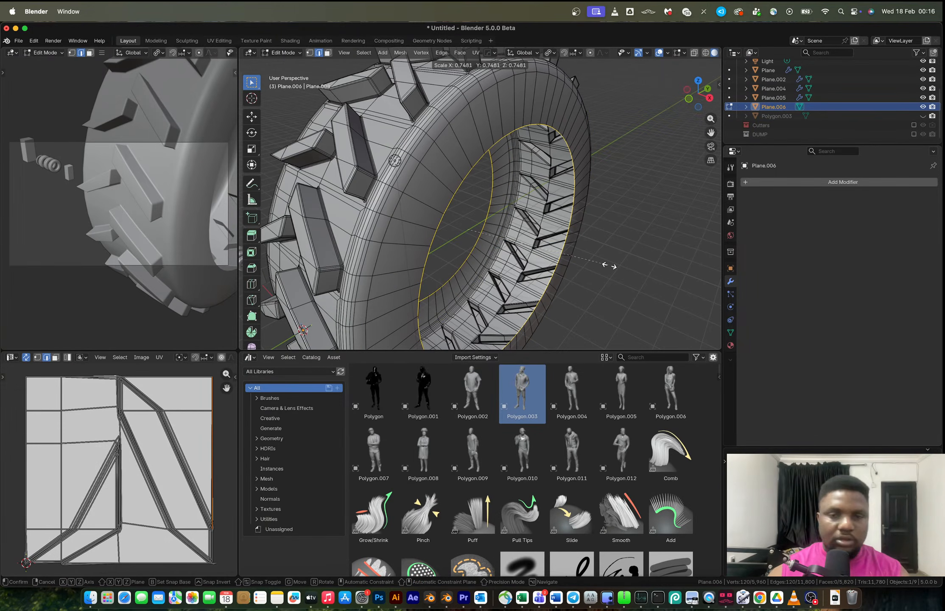
click(608, 265)
Scale the extruded loop along X to 1.381.
key(s)
key(y)
key(x)
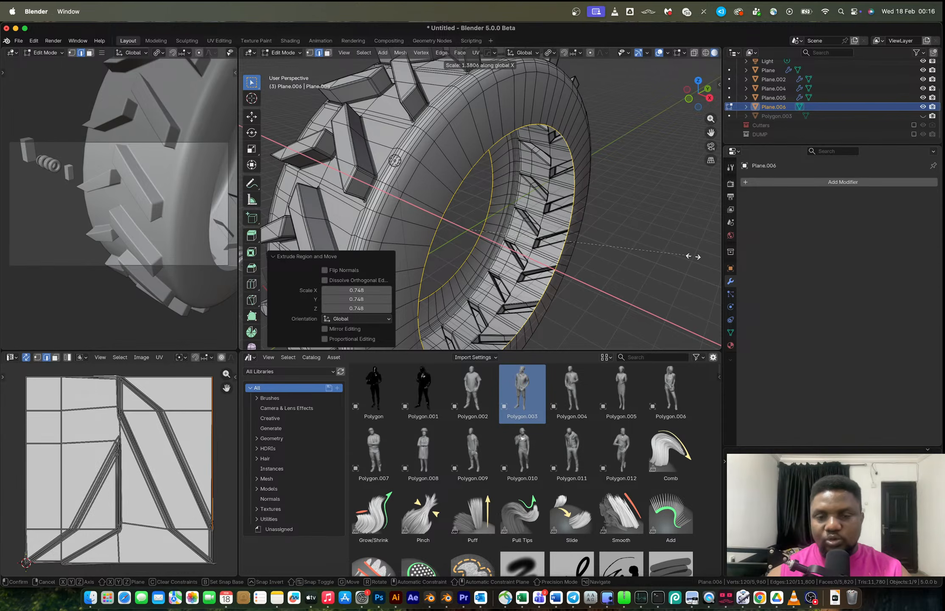
click(693, 257)
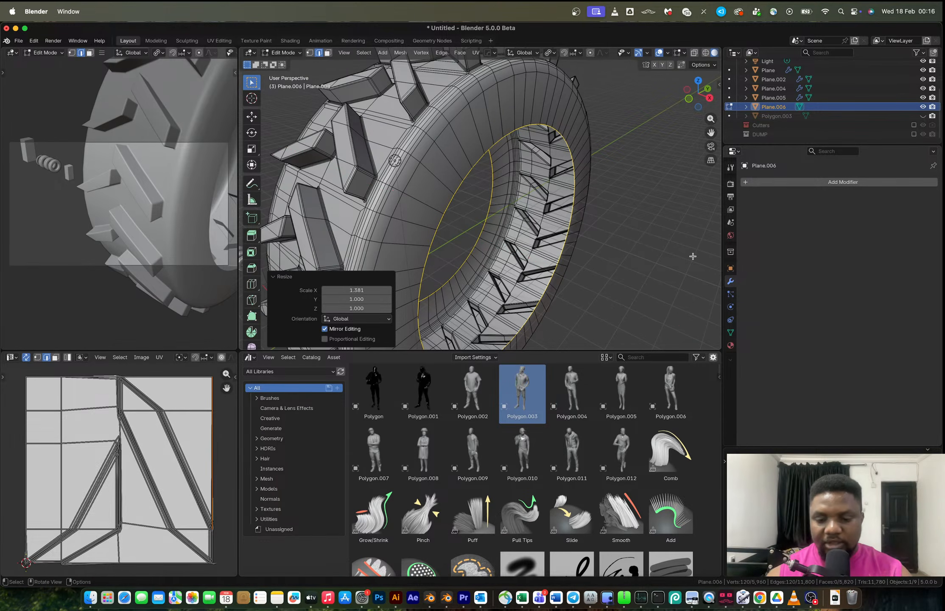
Scale the loop along X around its bounding box center.
key(period)
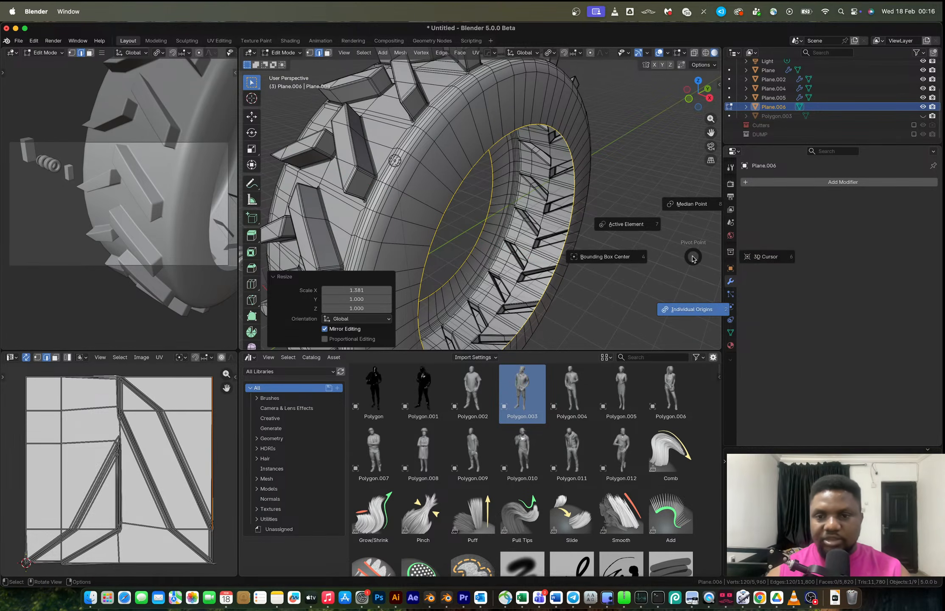
click(613, 256)
key(s)
key(x)
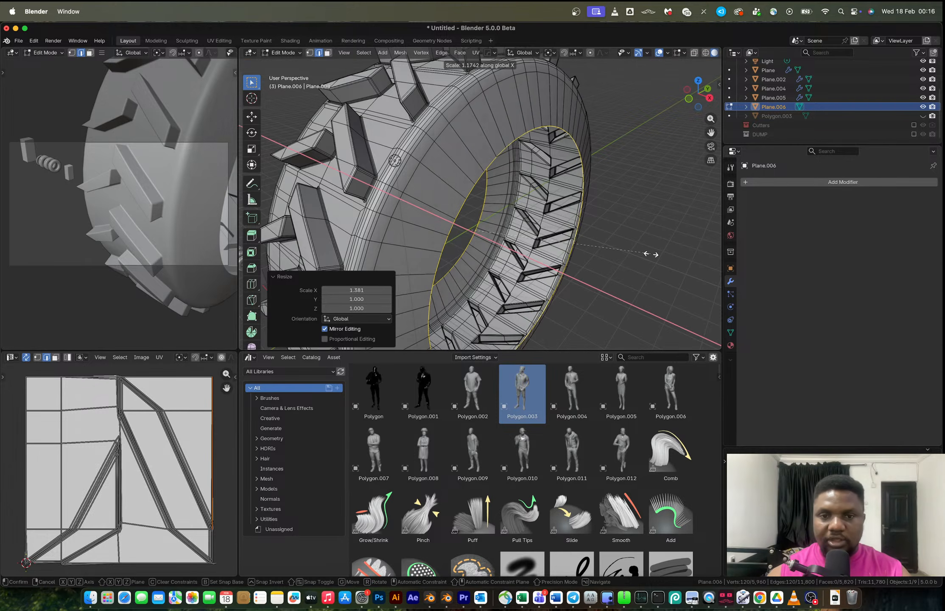
click(650, 254)
scroll(581, 225, down, 7)
mouse_move(526, 217)
middle_down()
mouse_move(490, 212)
mouse_move(534, 215)
middle_up()
scroll(531, 217, up, 3)
Scale the loop along X to 1.042.
key(s)
key(x)
click(600, 246)
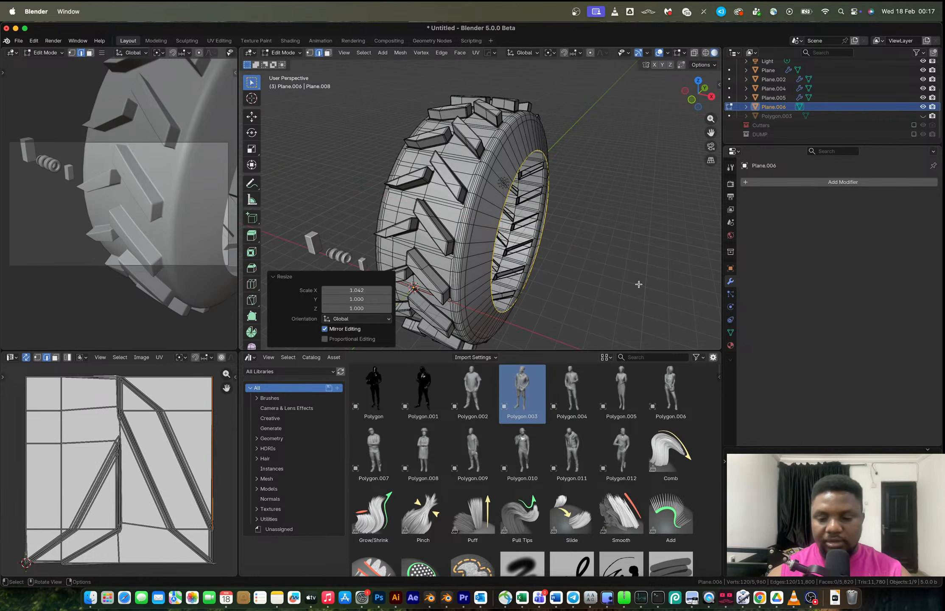
Scale the inner loop uniformly to 0.886.
key(period)
click(640, 327)
key(s)
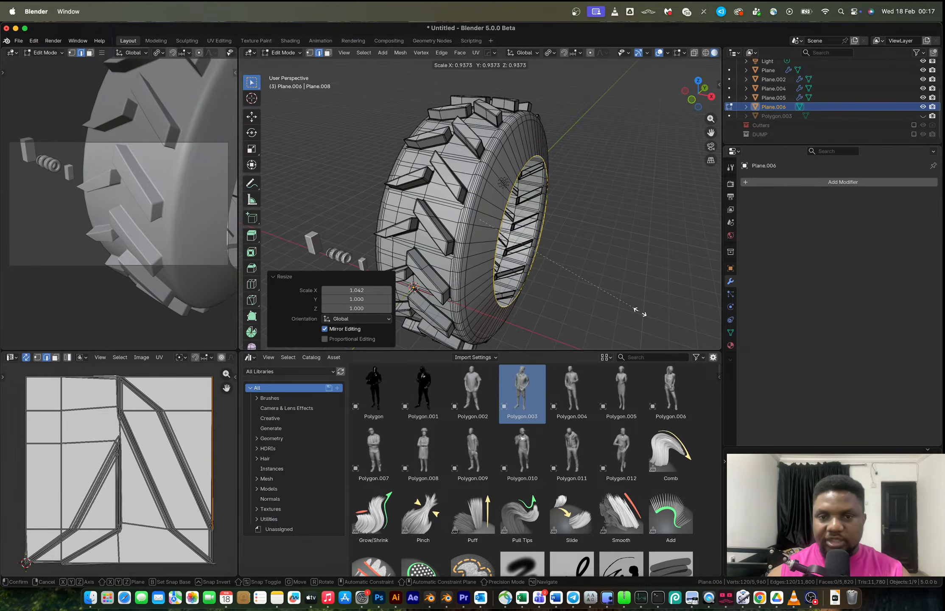
click(630, 309)
middle_drag(575, 260, 539, 241)
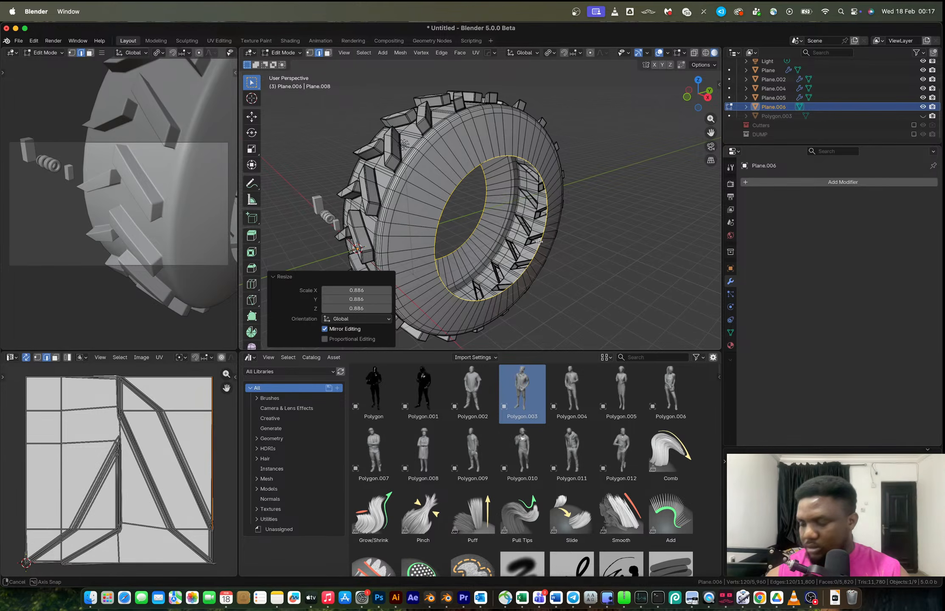
middle_drag(540, 242, 539, 241)
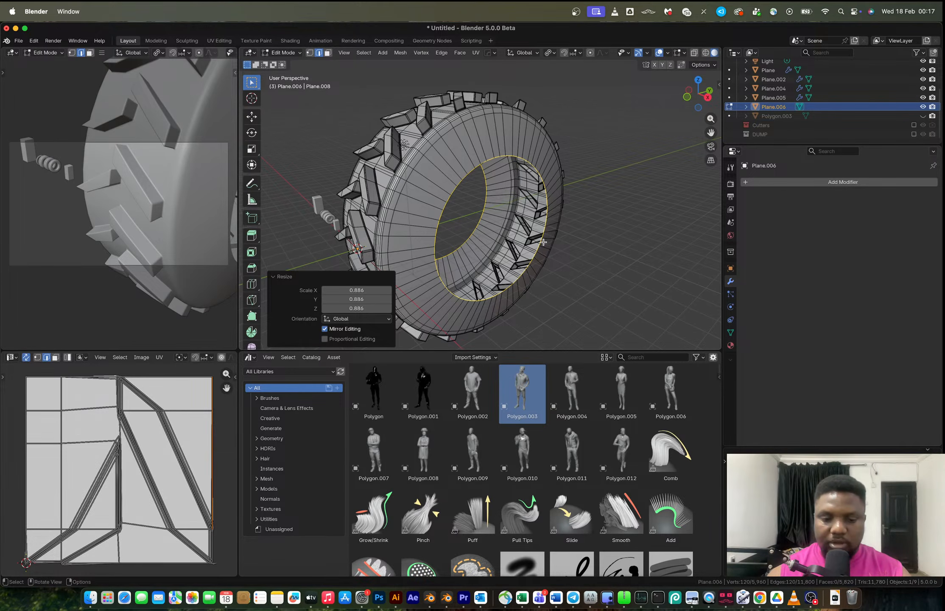
Extrude the inner loop again, scaling it inward to 0.685.
key(e)
key(s)
click(540, 247)
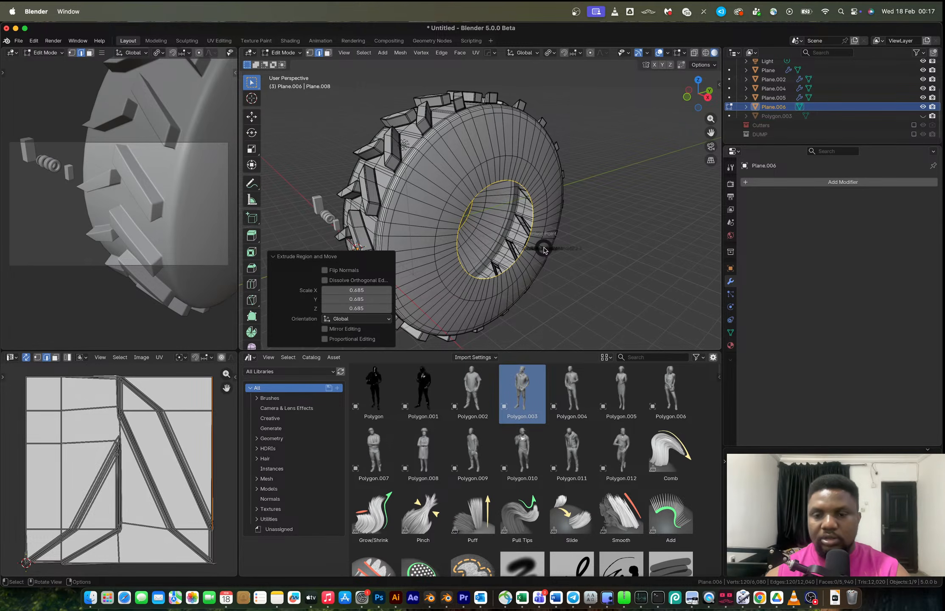
Scale the new inner loop along X to 0.209.
key(period)
click(510, 252)
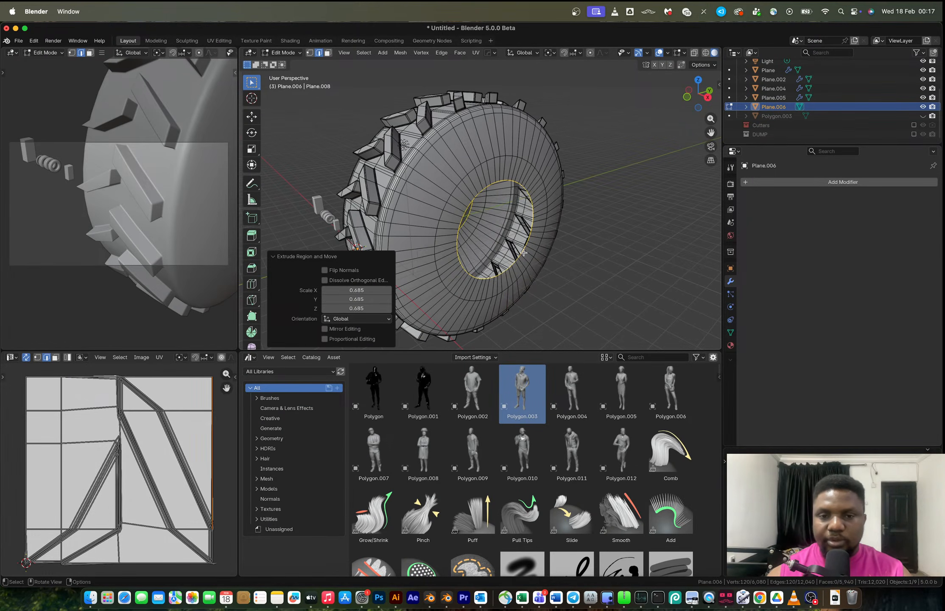
key(s)
key(x)
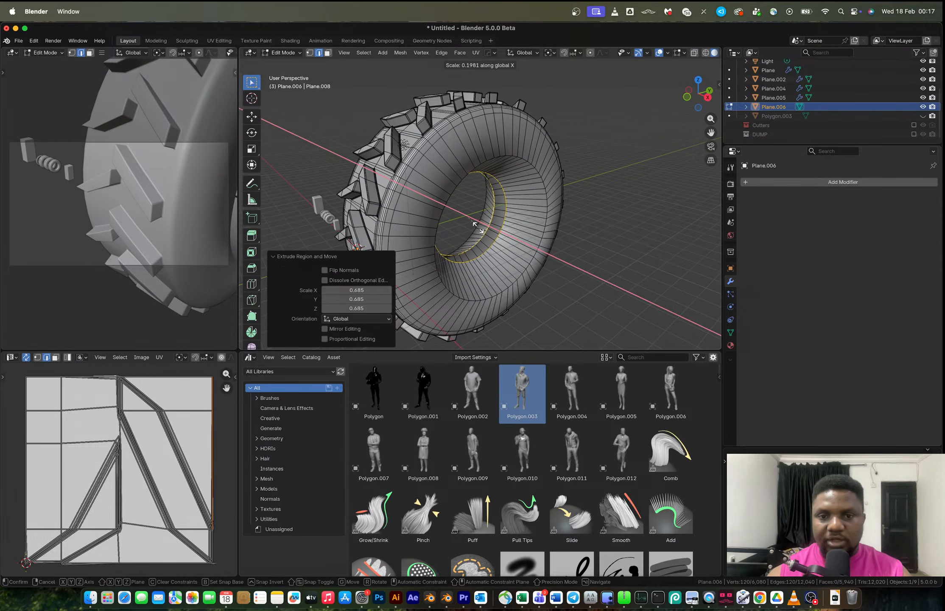
click(474, 225)
Try scaling the inner loop uniformly outward.
key(s)
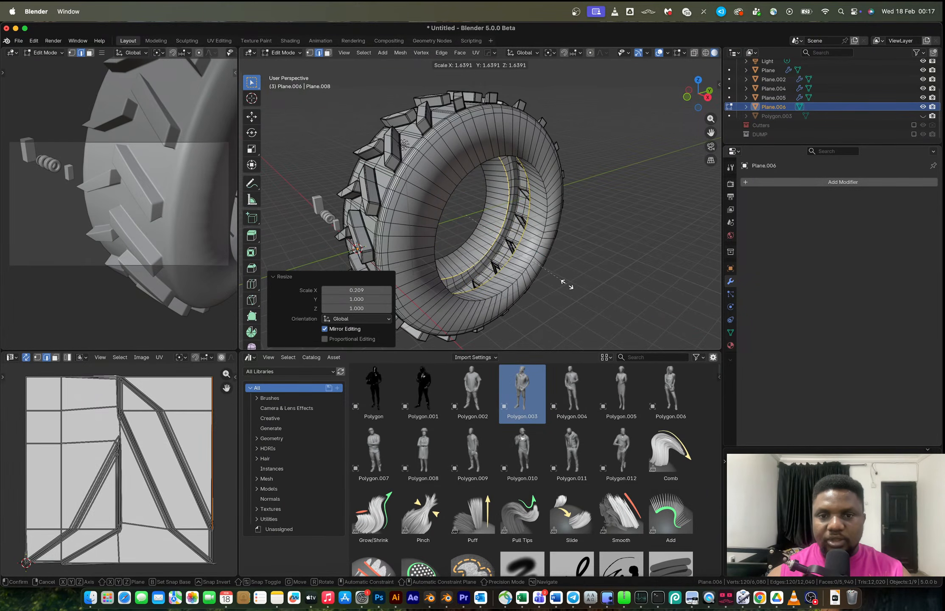
click(567, 284)
middle_drag(568, 284, 542, 239)
key(super+z)
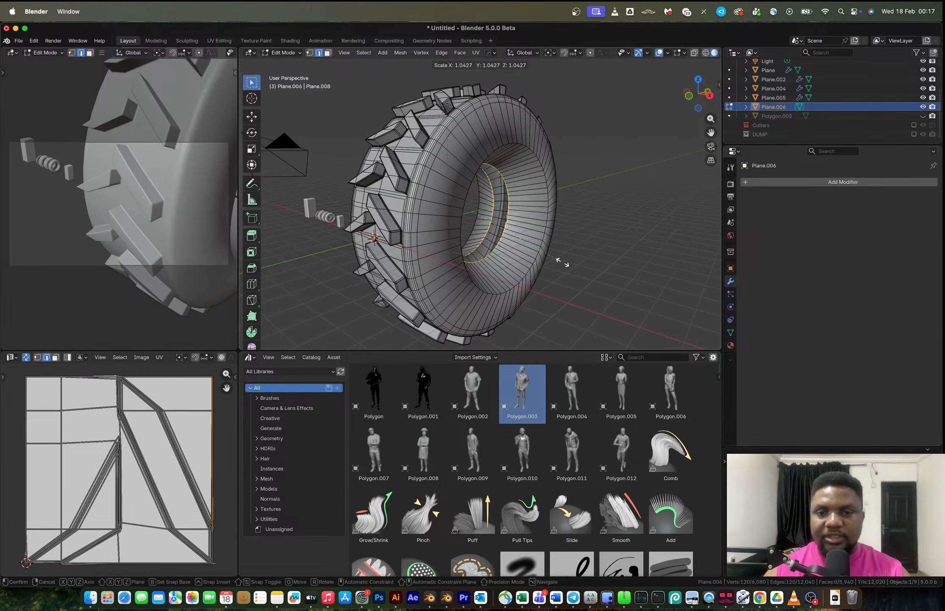
Scale the inner loop uniformly to 1.767 to form the rim.
key(period)
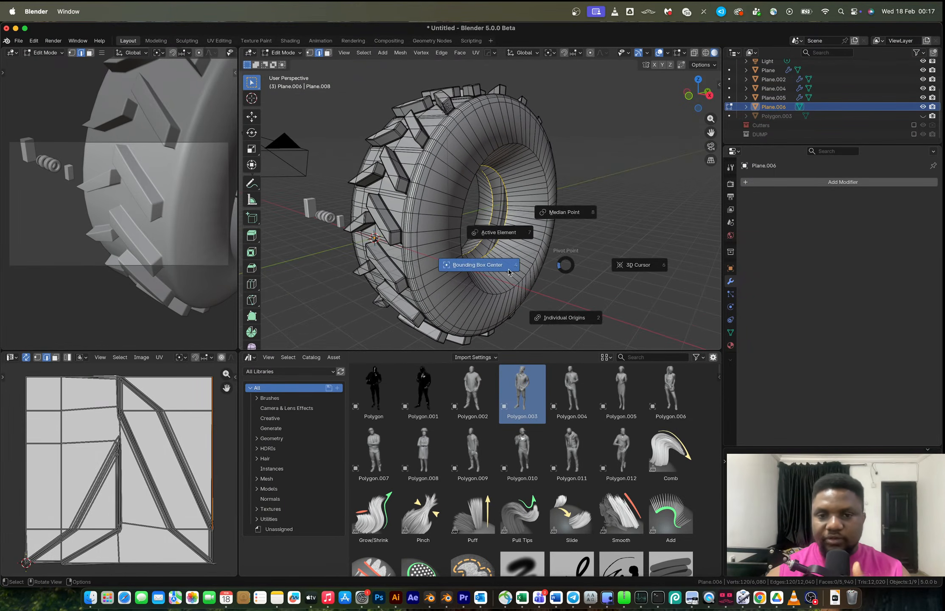
click(539, 296)
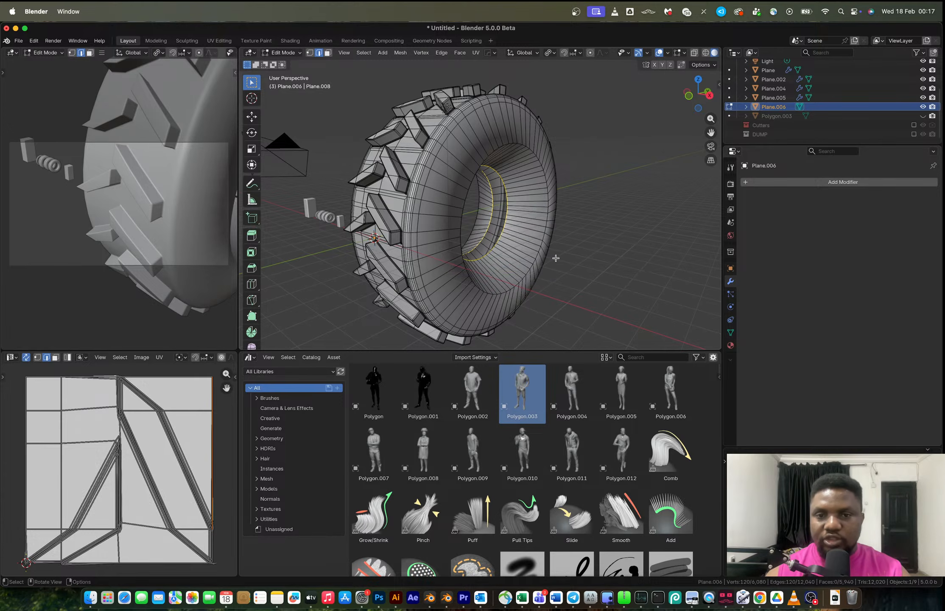
key(s)
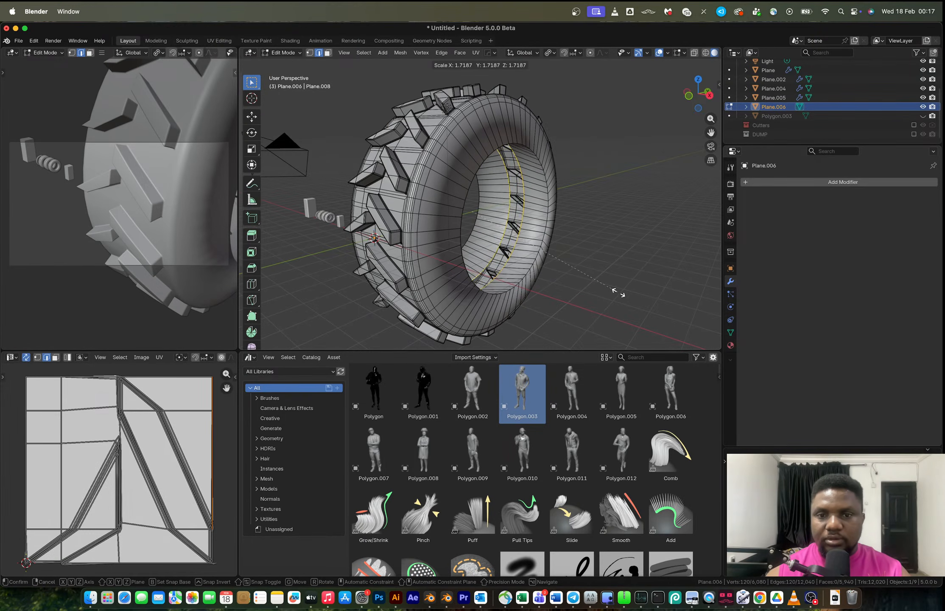
click(620, 294)
middle_drag(620, 294, 509, 266)
Scale the rim loop uniformly to 0.840.
click(704, 96)
scroll(499, 227, up, 3)
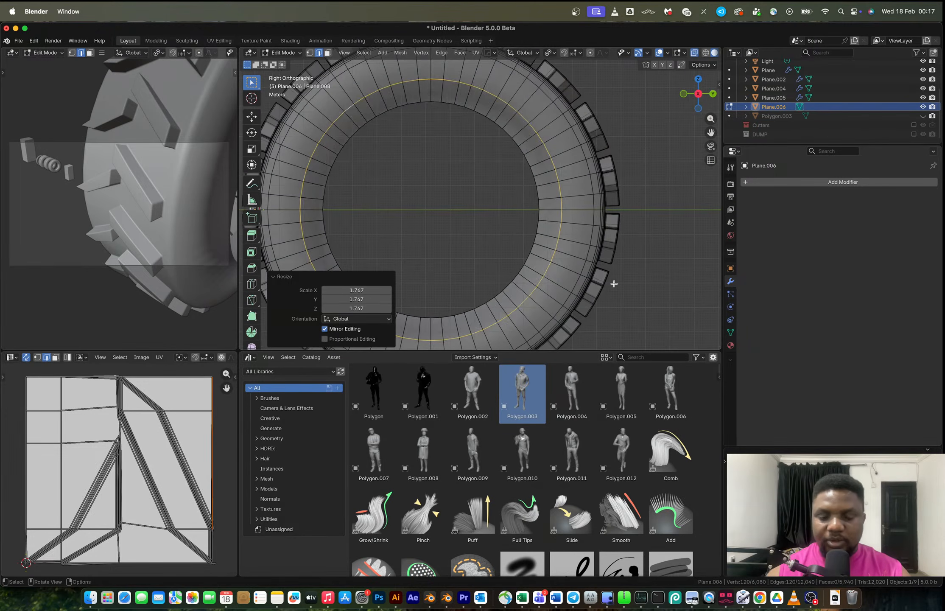
key(s)
click(590, 283)
middle_drag(589, 283, 567, 259)
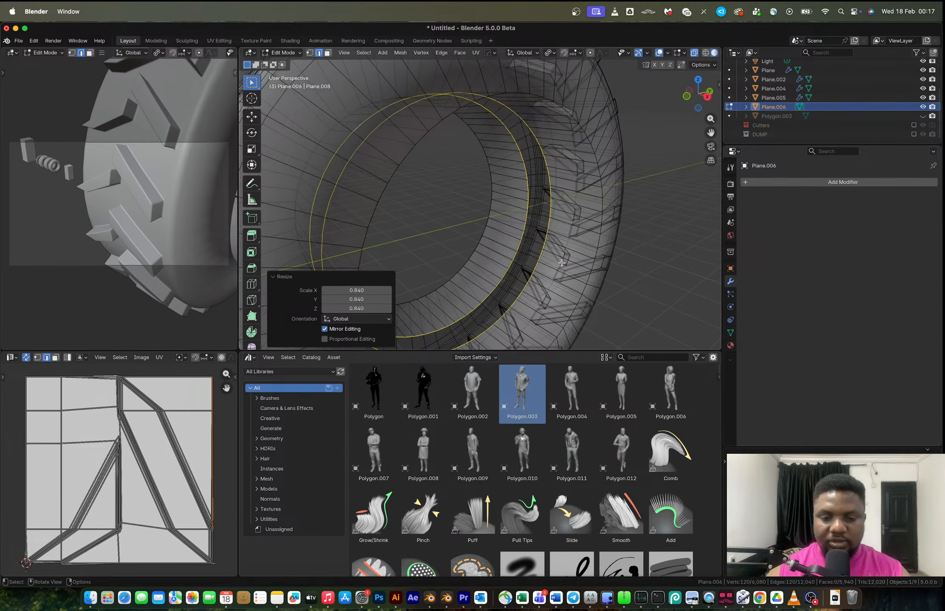
scroll(602, 269, down, 4)
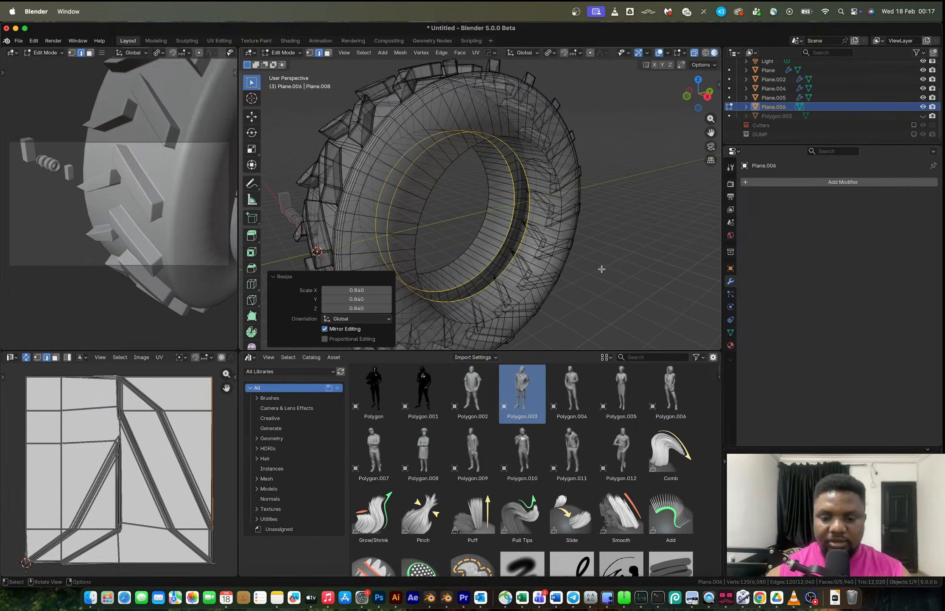
Flatten the selected rim loop along X to a scale of 0.019.
key(period)
click(546, 278)
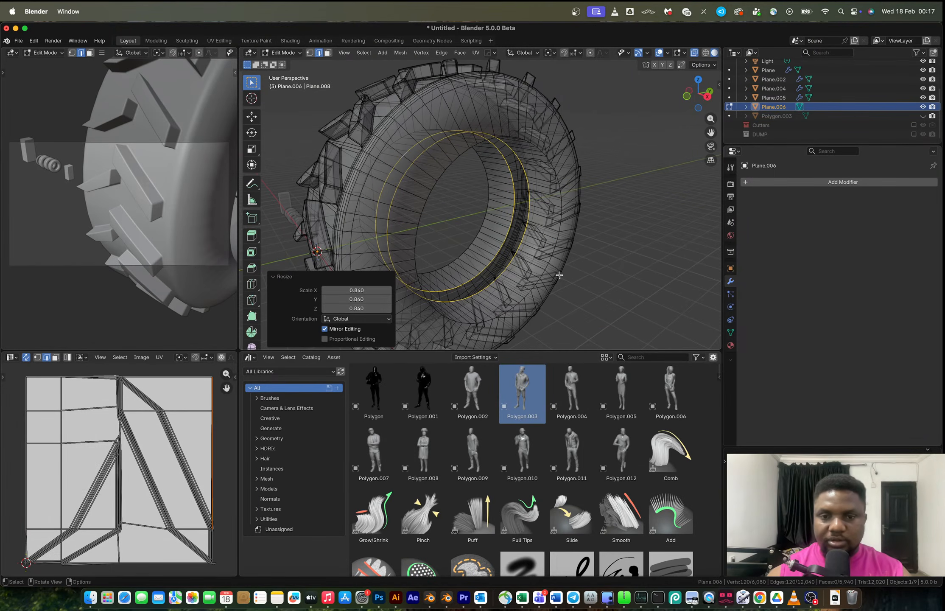
key(s)
key(x)
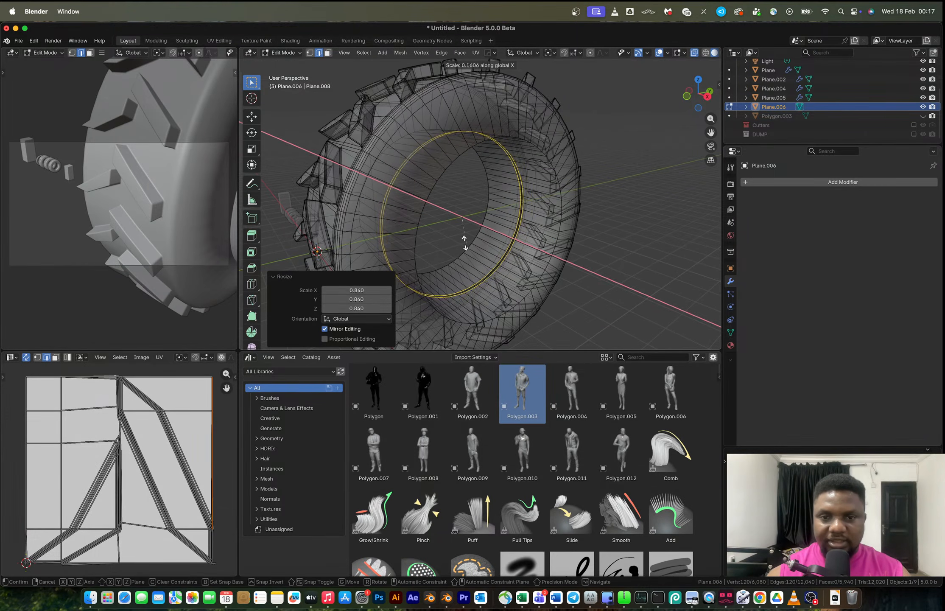
click(467, 218)
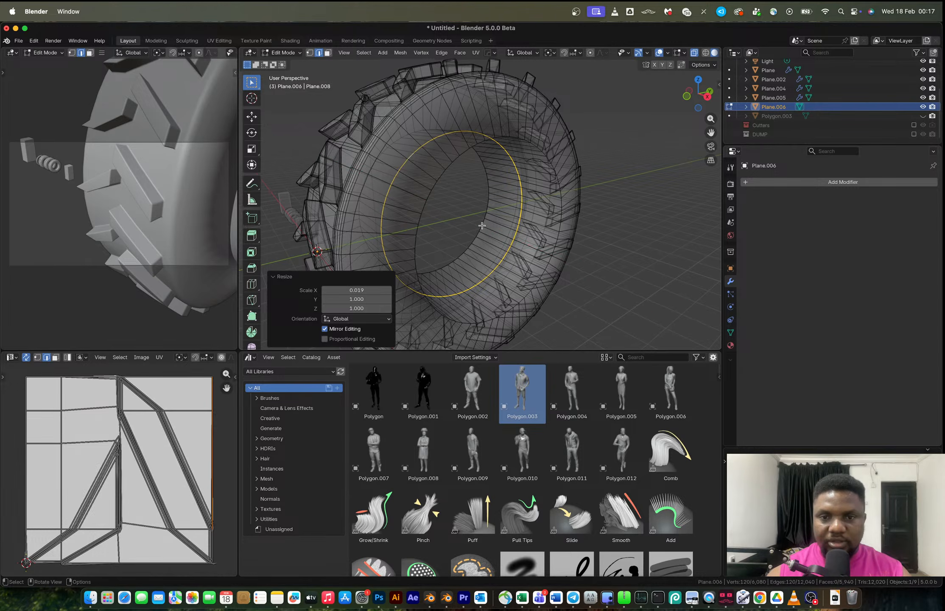
Add a loop cut next to the rim and slide it to a factor of 0.633.
key(alt+z)
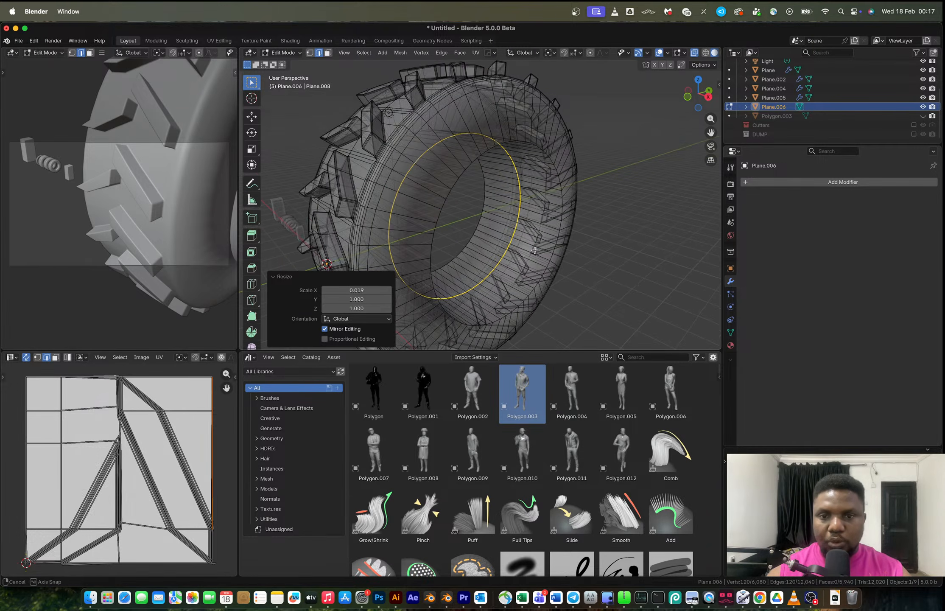
middle_drag(531, 246, 541, 266)
key(g)
key(g)
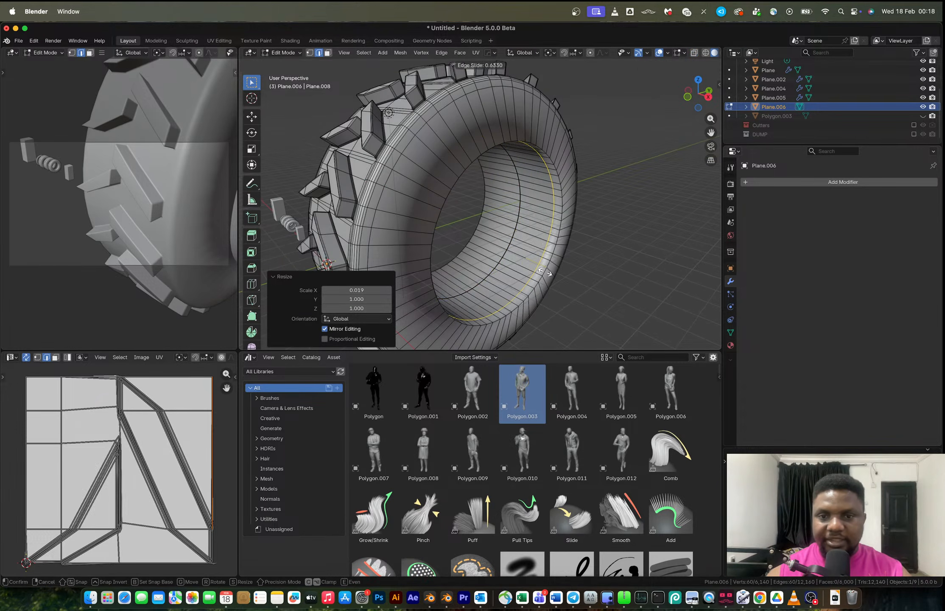
click(544, 265)
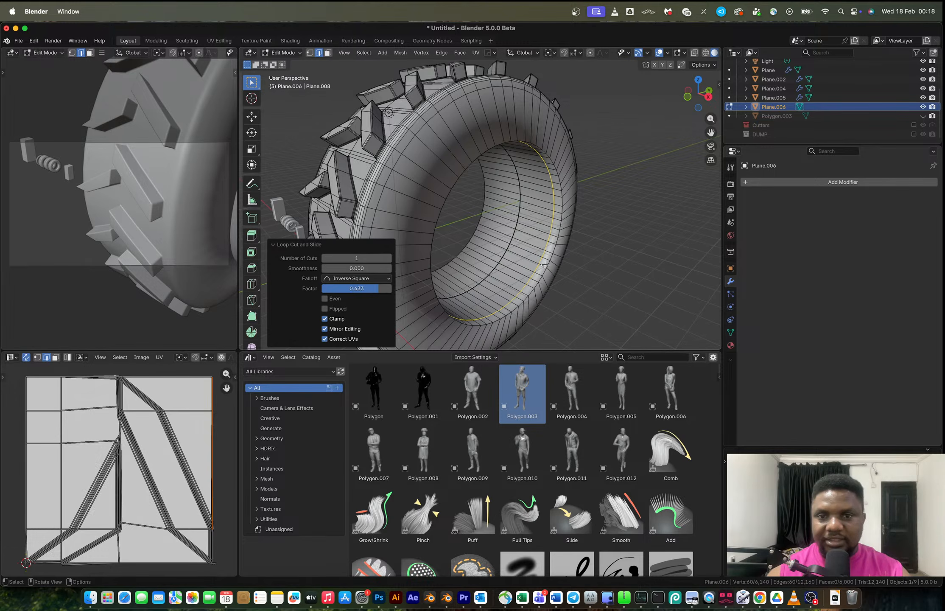
Try extruding the inner rim faces along their normals by 0.466 m.
key(3)
alt+click(536, 237)
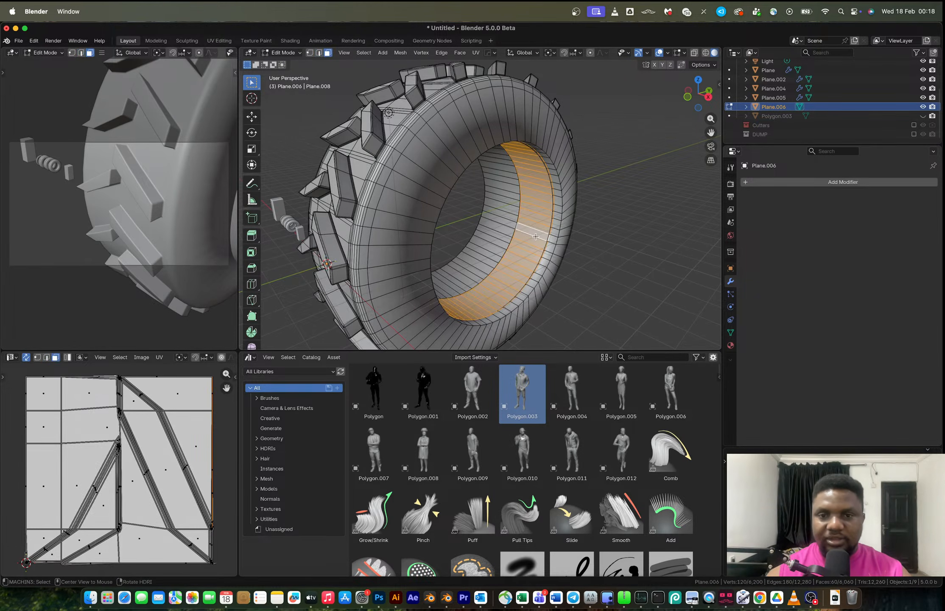
key(alt+e)
click(558, 259)
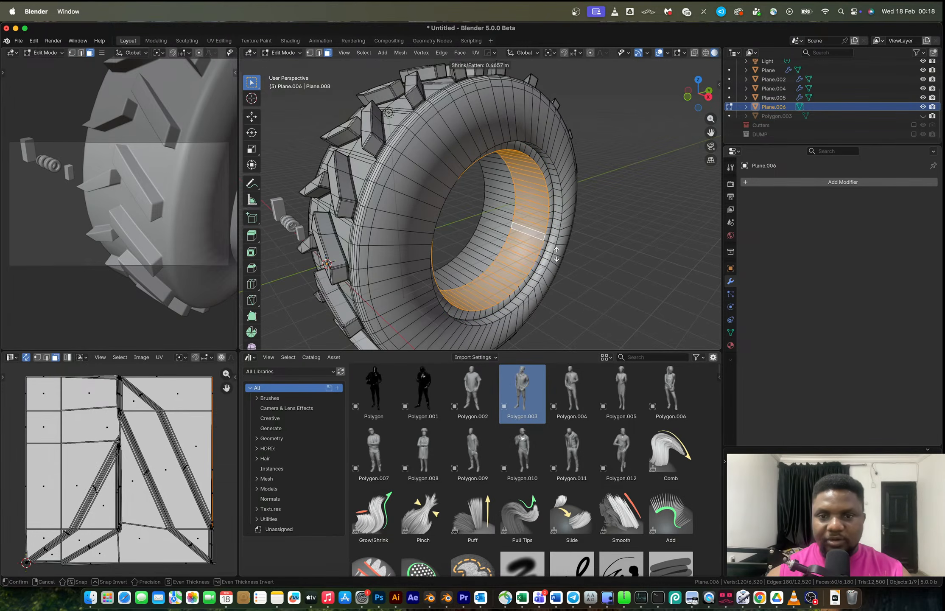
click(557, 254)
key(ctrl+r)
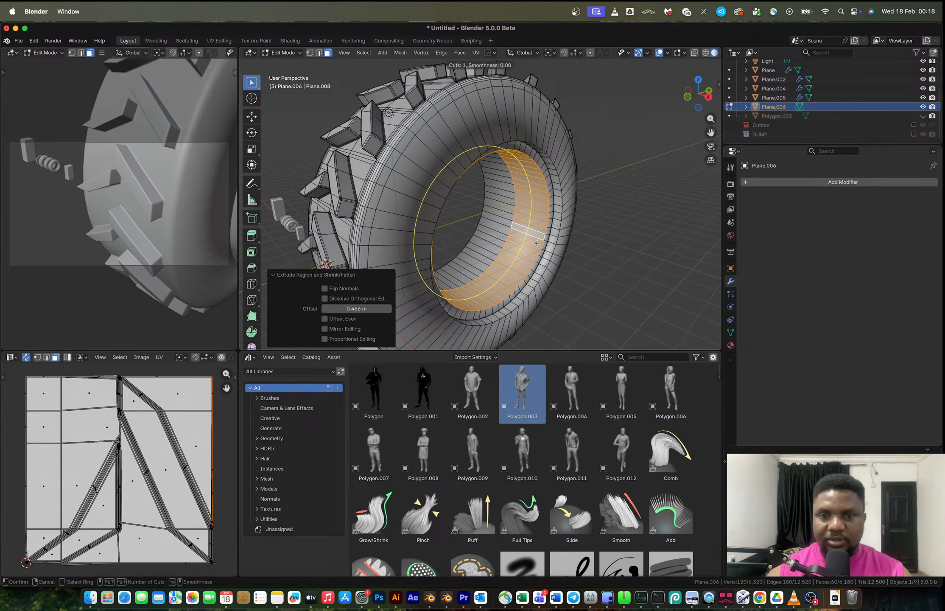
key(Escape)
key(ctrl+z)
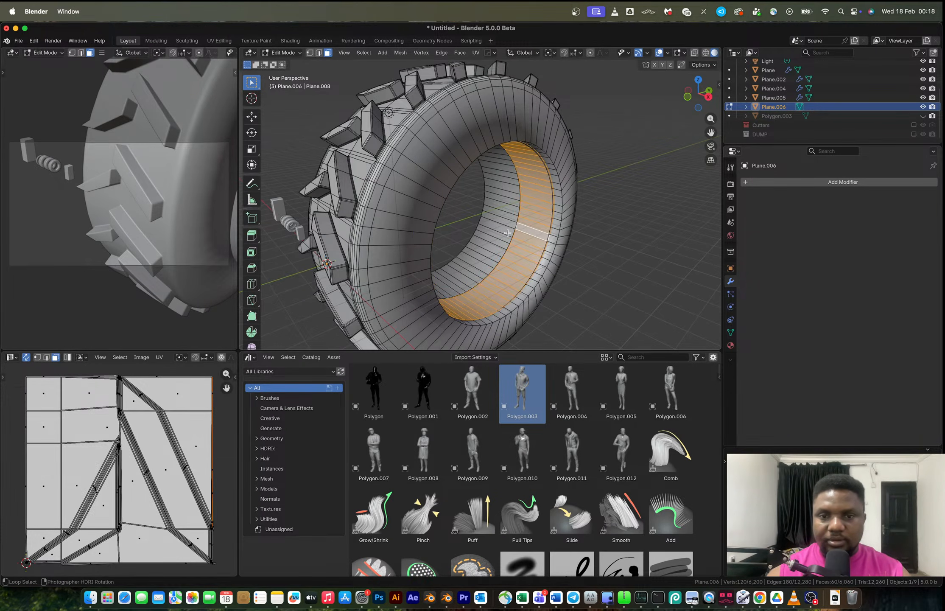
Extrude the selected inner rim faces along their normals by 0.431 m.
key(alt+e)
click(542, 256)
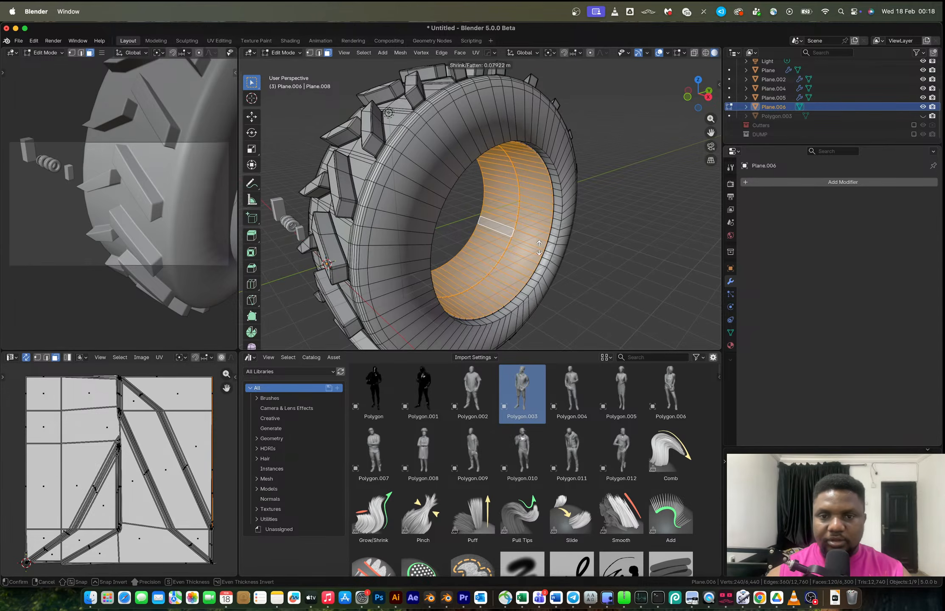
click(540, 218)
Add two loop cuts across the inner rim band to split it into narrower face rings.
key(ctrl+r)
click(534, 228)
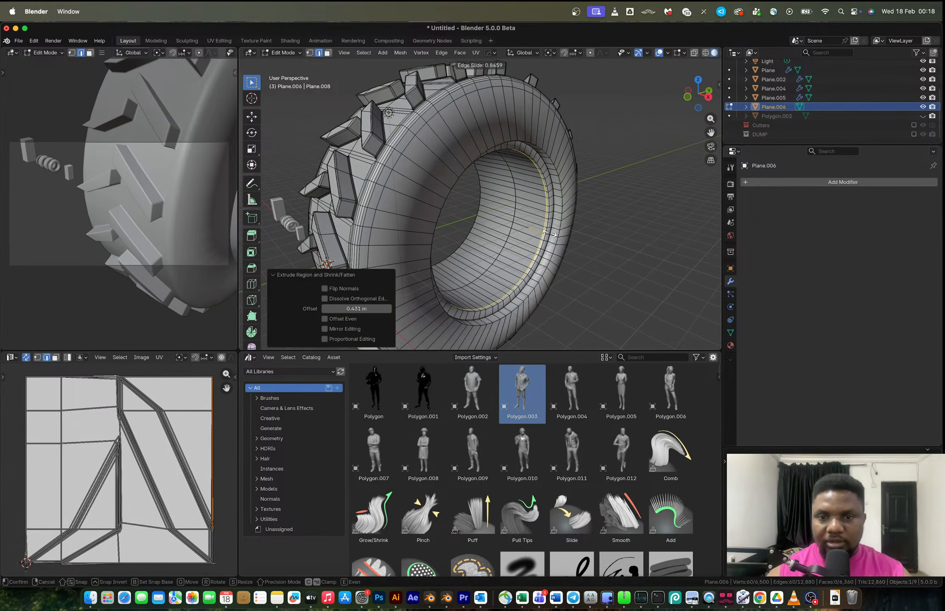
click(548, 232)
key(3)
alt+click(523, 244)
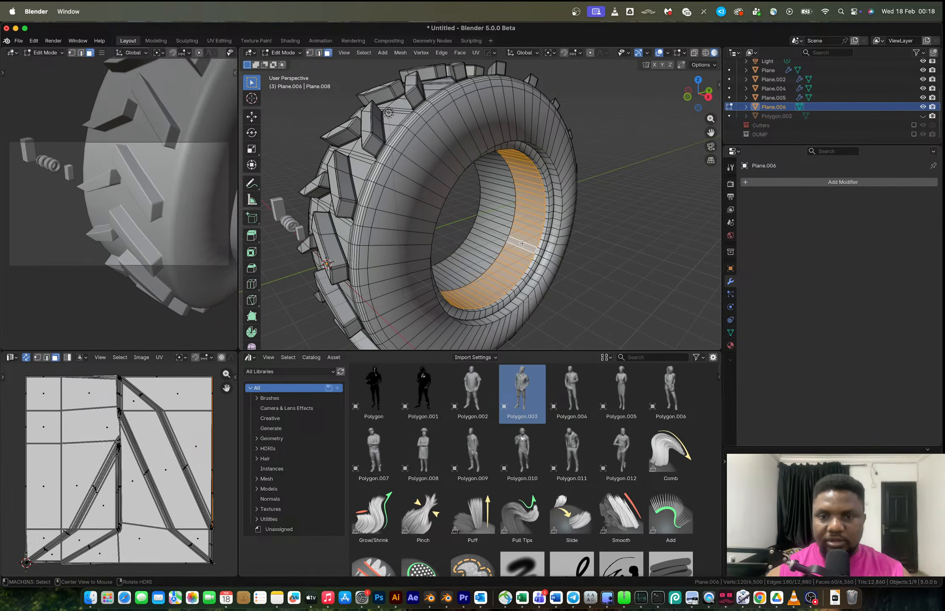
key(ctrl+r)
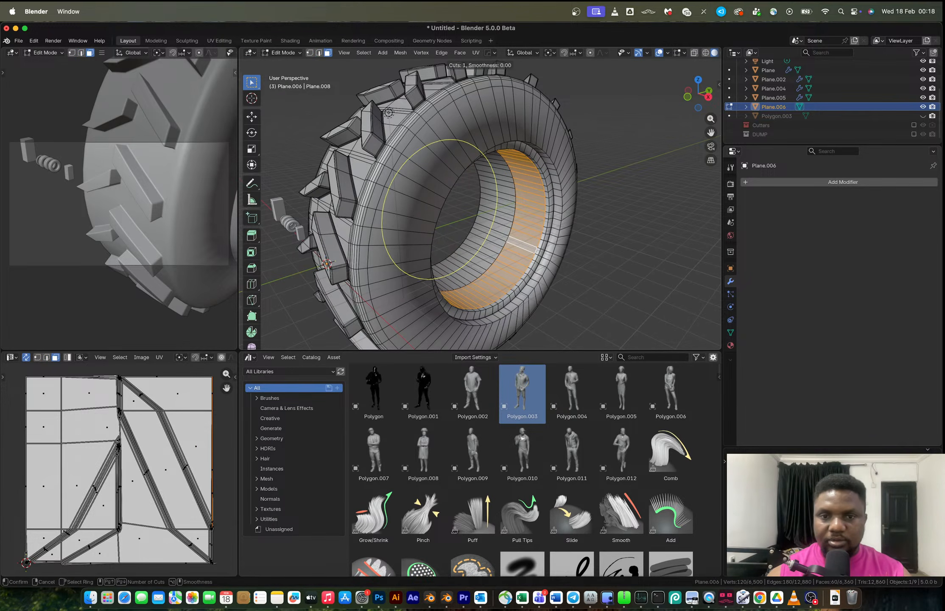
click(494, 233)
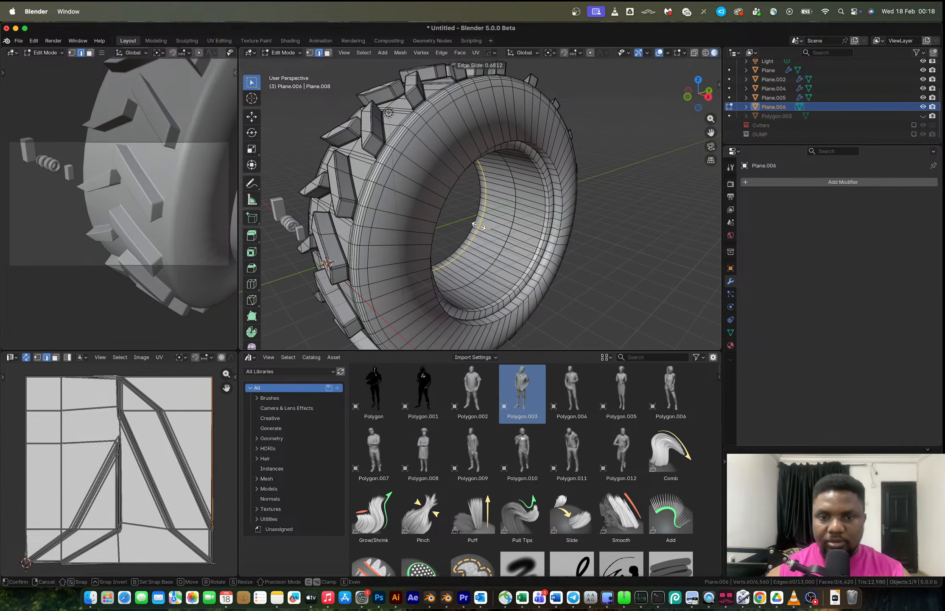
click(479, 227)
Select an inner face ring and extrude it along its normals by about 0.44 m.
key(3)
alt+click(493, 233)
alt+shift+click(525, 236)
key(alt+e)
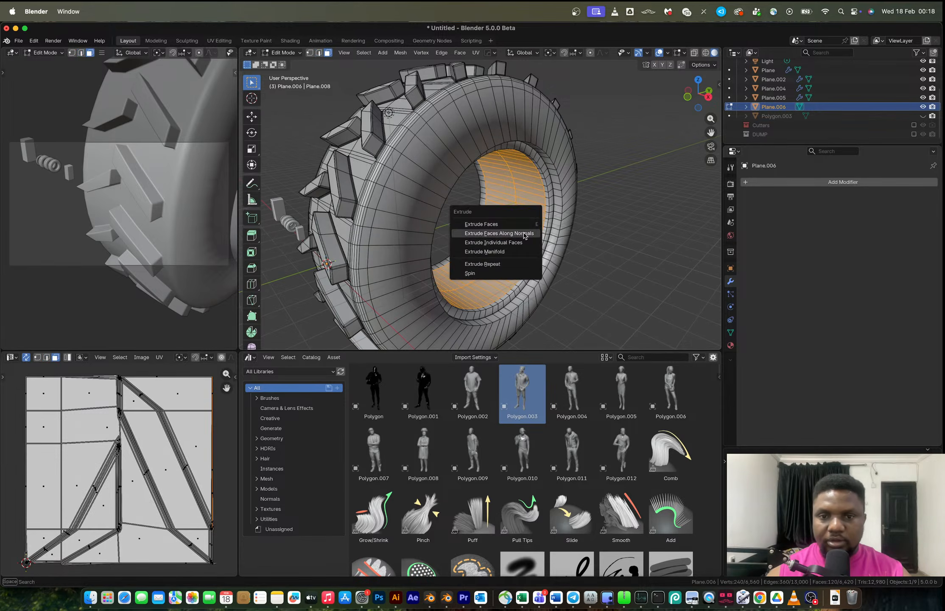
click(524, 234)
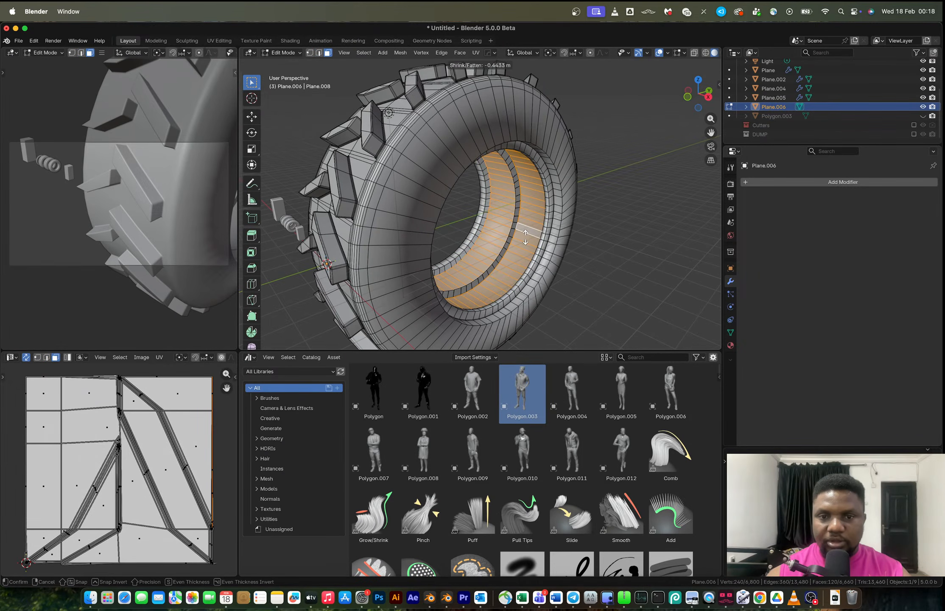
click(525, 237)
Delete the selected face rings on the inner rim surface.
alt+click(517, 208)
key(x)
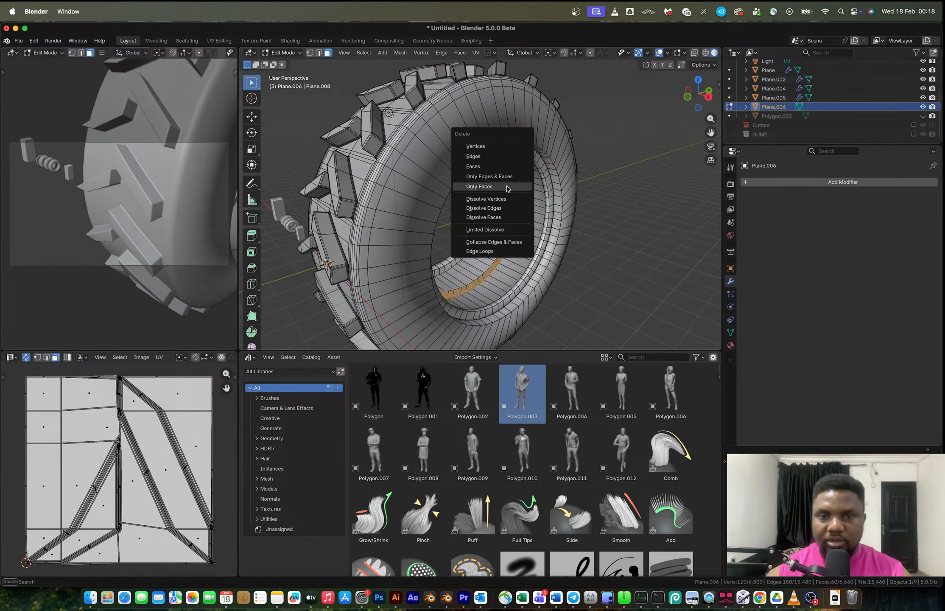
click(497, 166)
alt+click(518, 206)
key(x)
click(517, 207)
alt+click(518, 207)
key(x)
click(518, 207)
alt+click(518, 206)
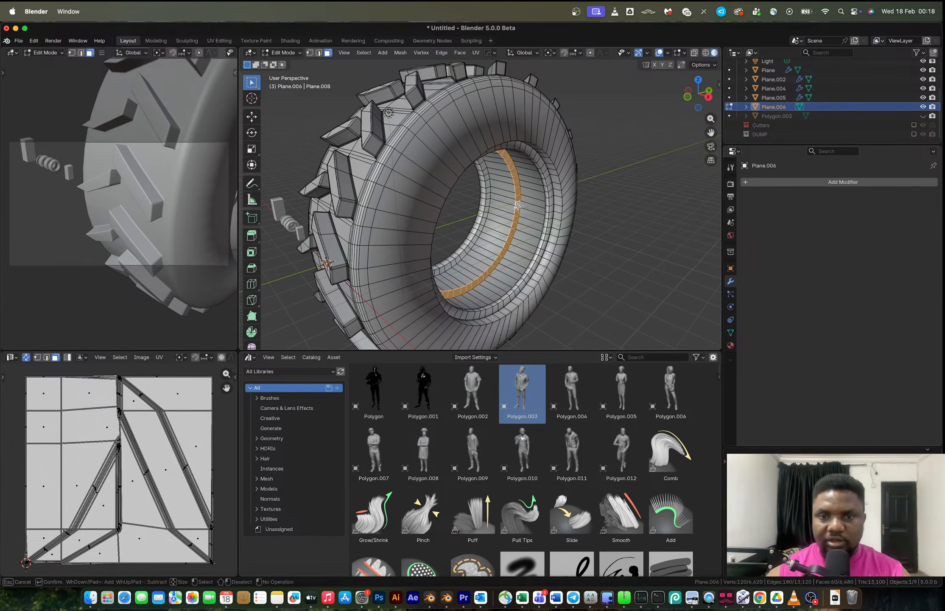
key(x)
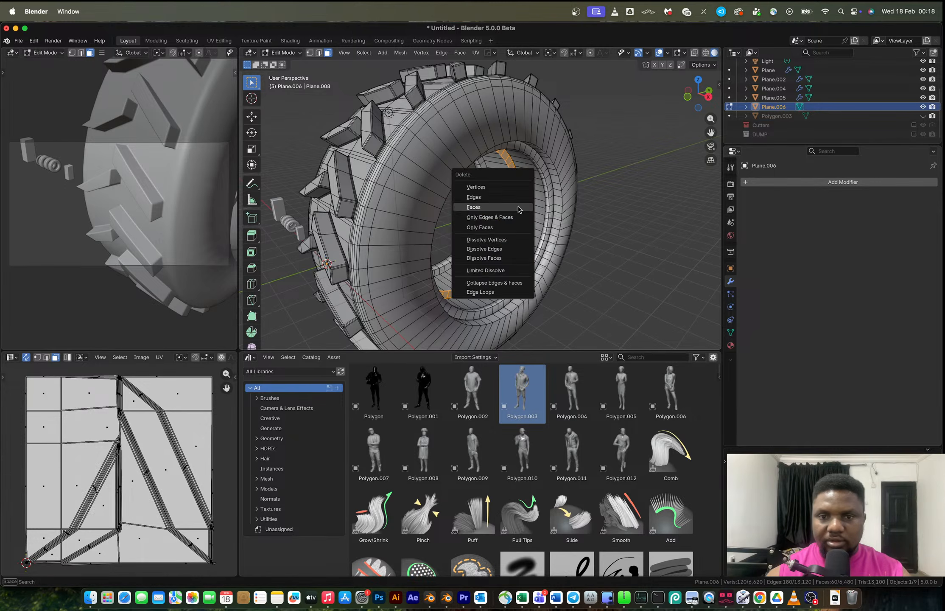
click(518, 206)
mouse_move(517, 207)
middle_down()
mouse_move(550, 192)
mouse_move(409, 192)
mouse_move(507, 209)
middle_up()
key(Tab)
scroll(520, 186, up, 3)
key(Tab)
scroll(507, 208, up, 5)
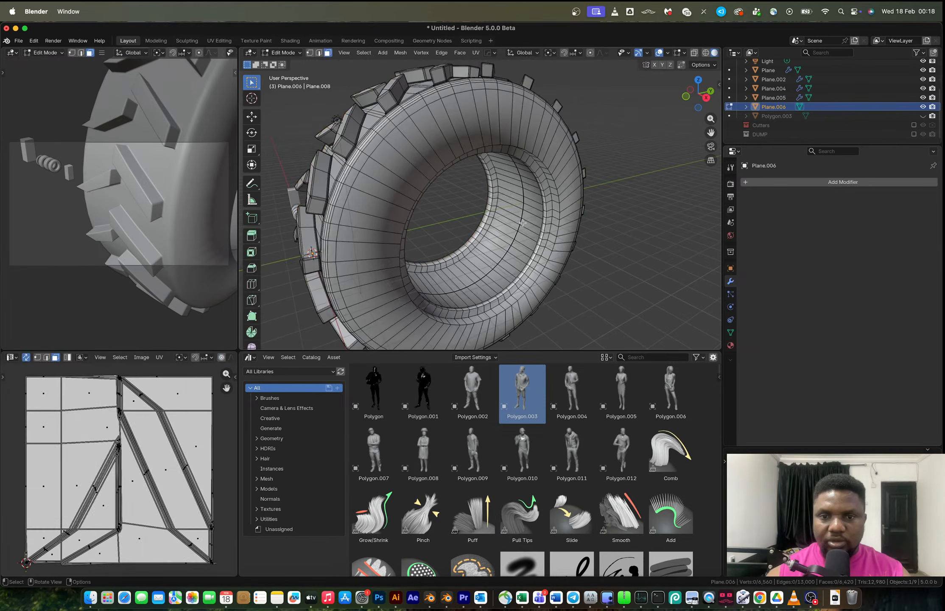
Select edge loops along the inner rim and bevel them.
middle_drag(590, 212, 588, 206)
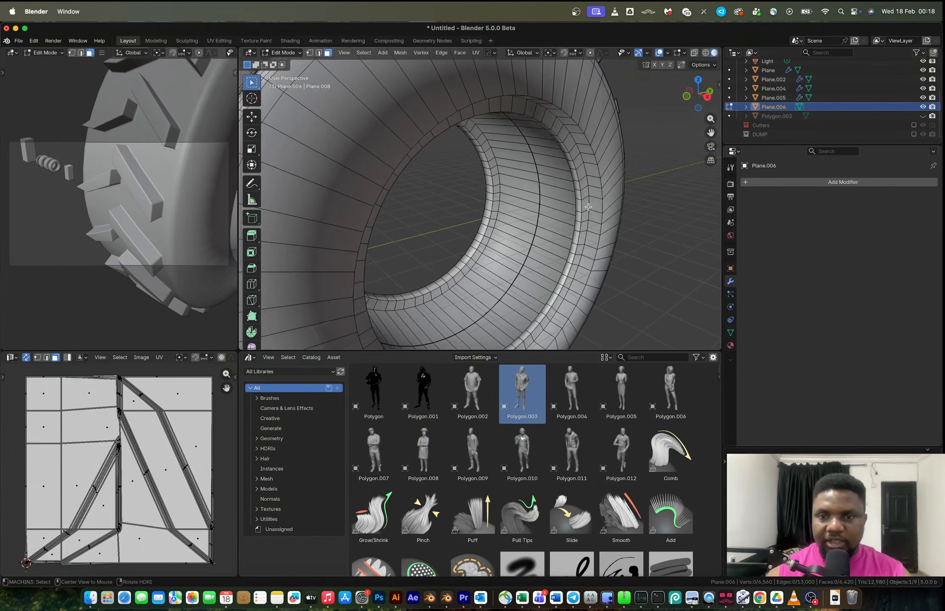
key(2)
alt+click(580, 207)
alt+shift+click(577, 207)
middle_drag(576, 207, 615, 246)
key(ctrl+b)
scroll(636, 252, up, 3)
click(638, 252)
key(Tab)
scroll(570, 210, down, 6)
middle_drag(483, 192, 509, 194)
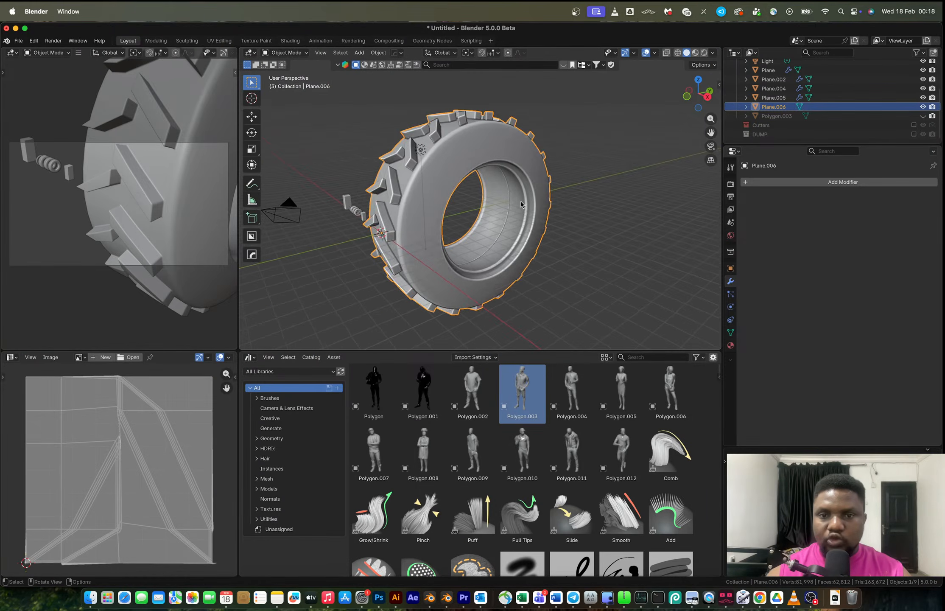
scroll(509, 194, up, 3)
Select the inner rim loop and grow the selection outward six times.
key(Tab)
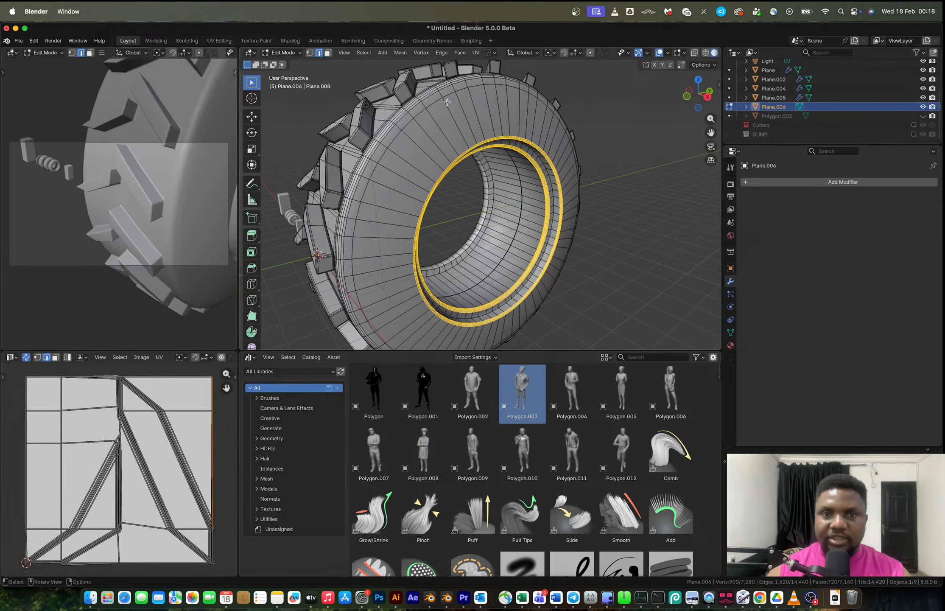
alt+click(519, 229)
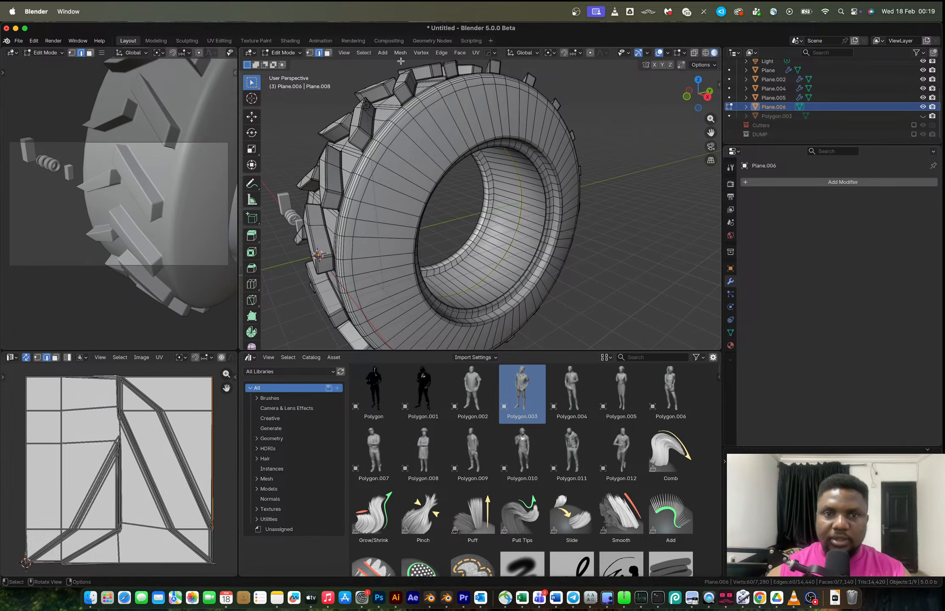
click(364, 52)
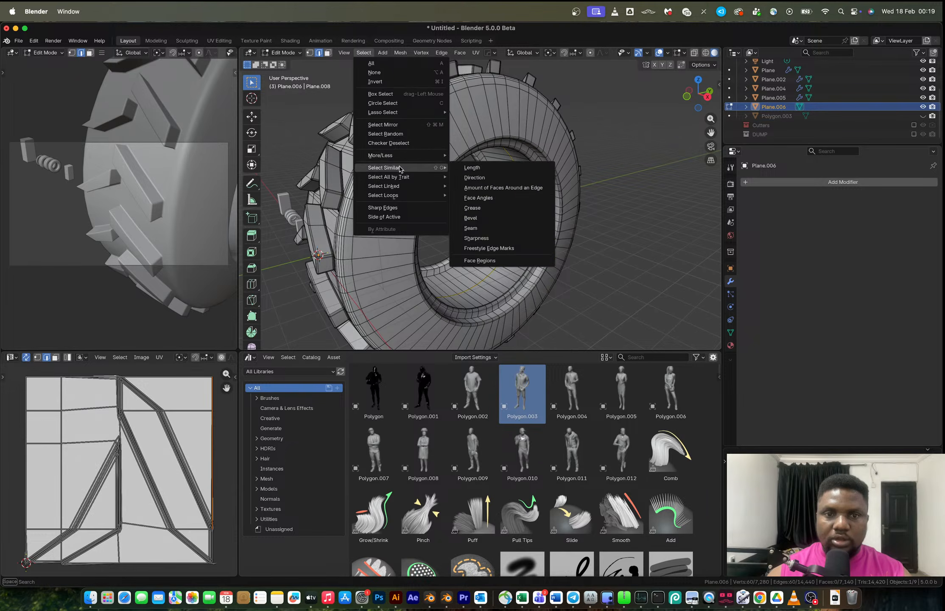
mouse_move(400, 156)
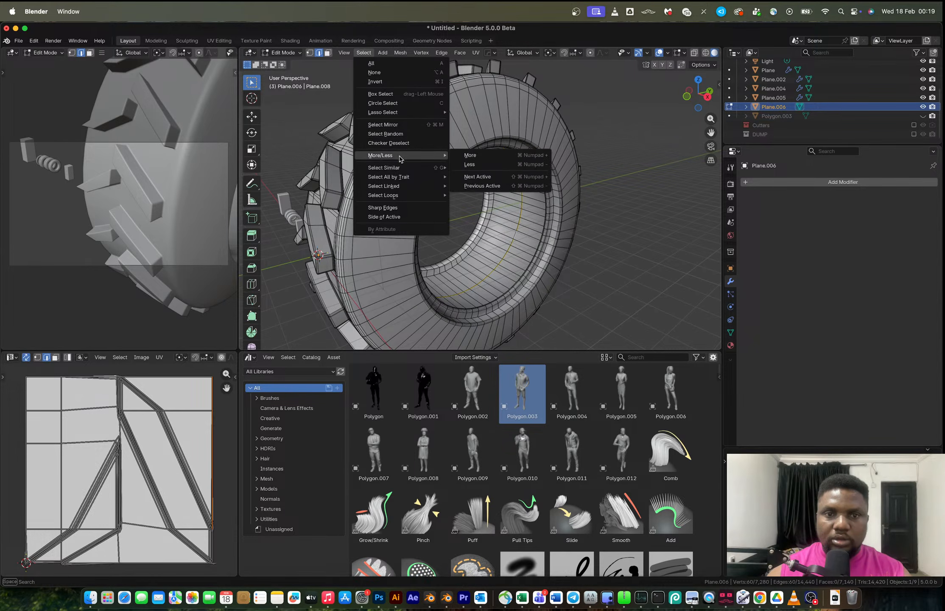
click(470, 155)
key(ctrl+KP_Add)
key(ctrl+KP_Add)
key(ctrl+KP_Add)
key(ctrl+KP_Add)
key(ctrl+KP_Add)
key(ctrl+KP_Add)
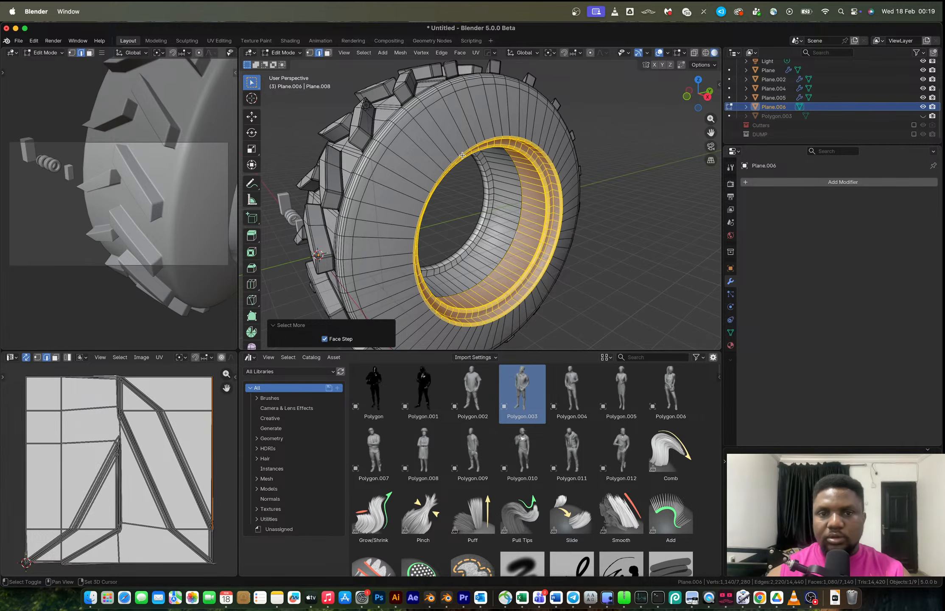
key(ctrl+KP_Add)
key(ctrl+KP_Add)
key(ctrl+KP_Add)
Separate the selected rim faces into their own object.
middle_drag(458, 130, 484, 140)
key(p)
key(s)
key(Tab)
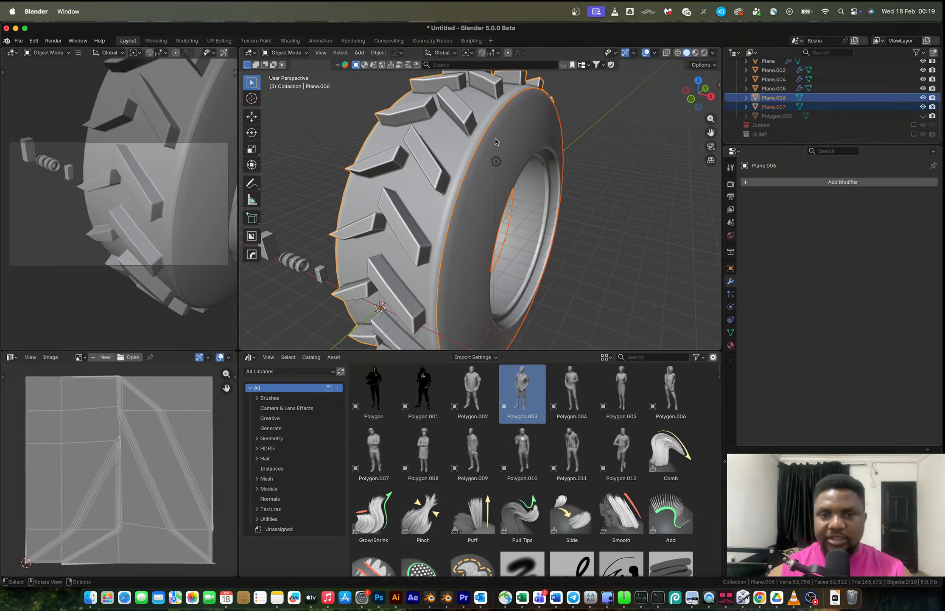
Mirror the separated rim across the X axis with bisect and apply the mirror modifier.
click(499, 151)
scroll(522, 201, down, 4)
key(alt+x)
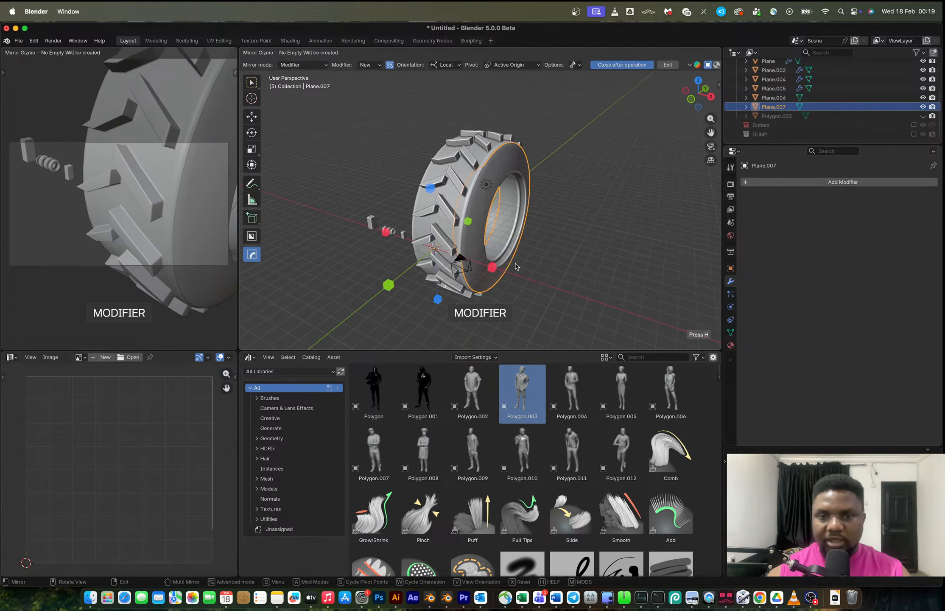
click(495, 266)
middle_drag(531, 227, 490, 220)
scroll(490, 220, up, 5)
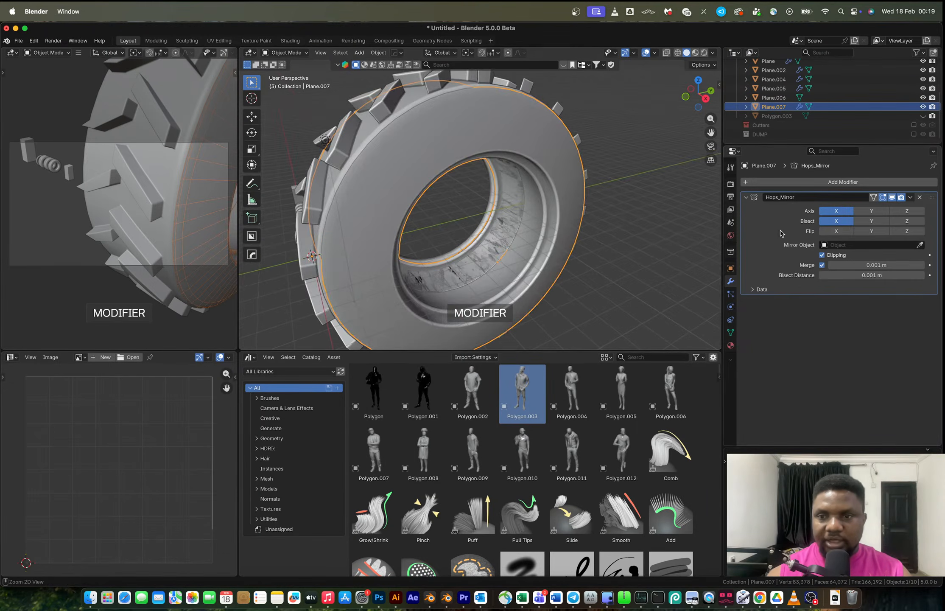
key(ctrl+a)
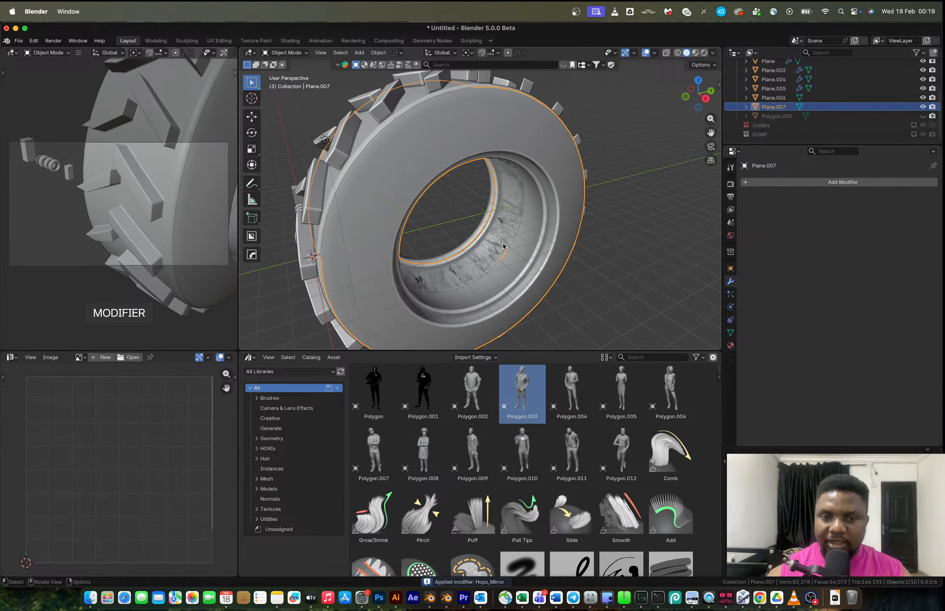
Select the rim object's inner edge loop and grow the selection outward seven times.
middle_drag(501, 244, 565, 215)
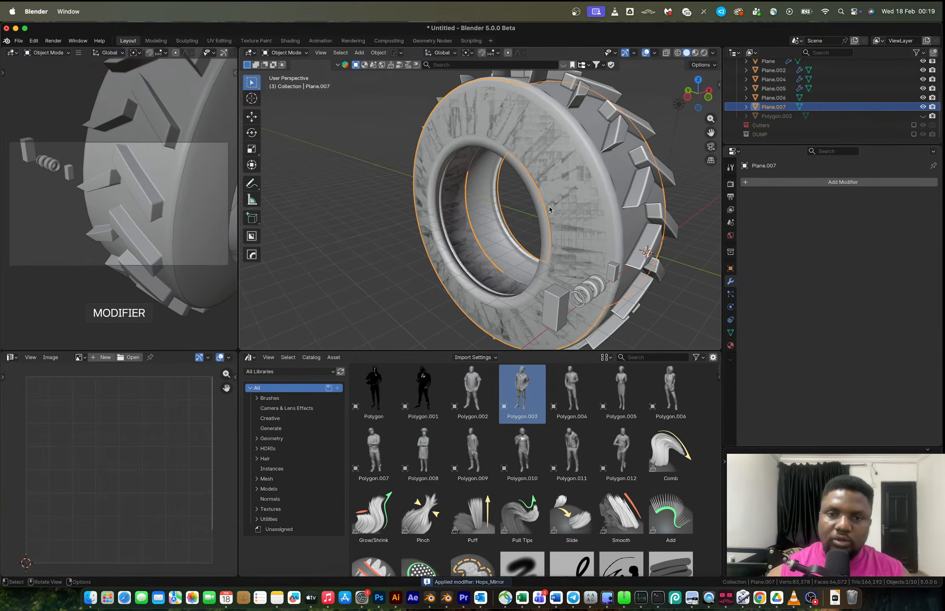
key(Tab)
middle_drag(526, 168, 536, 228)
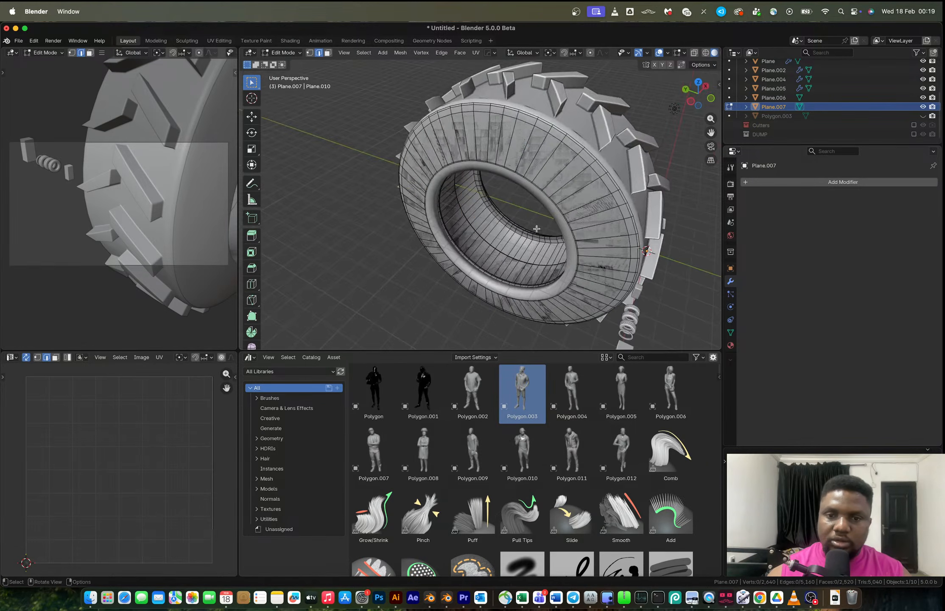
alt+click(506, 259)
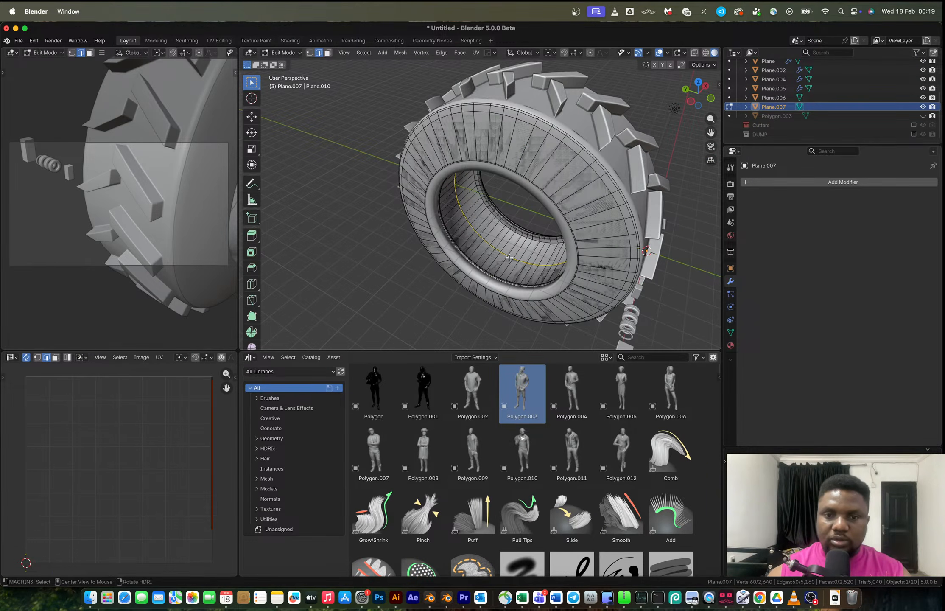
click(364, 52)
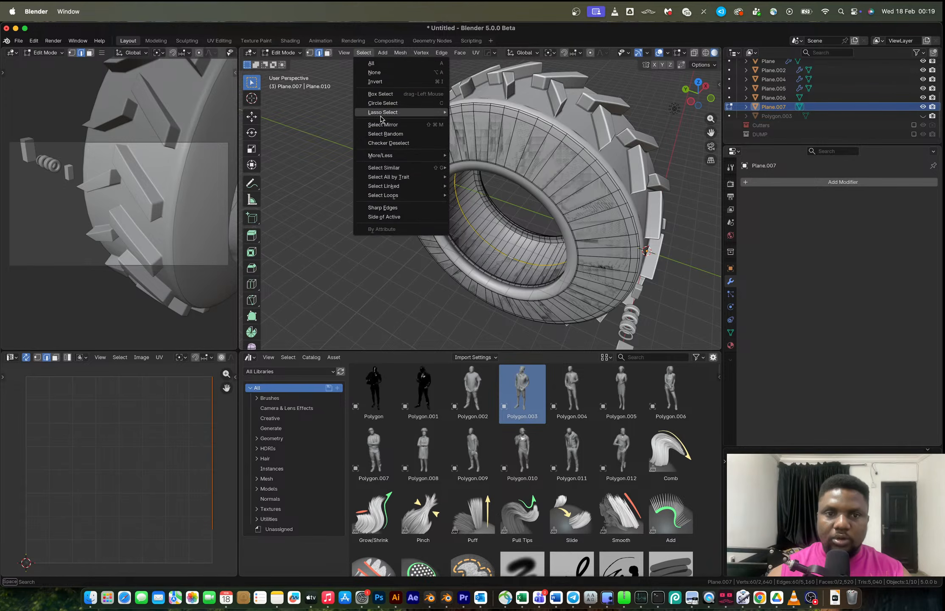
mouse_move(395, 155)
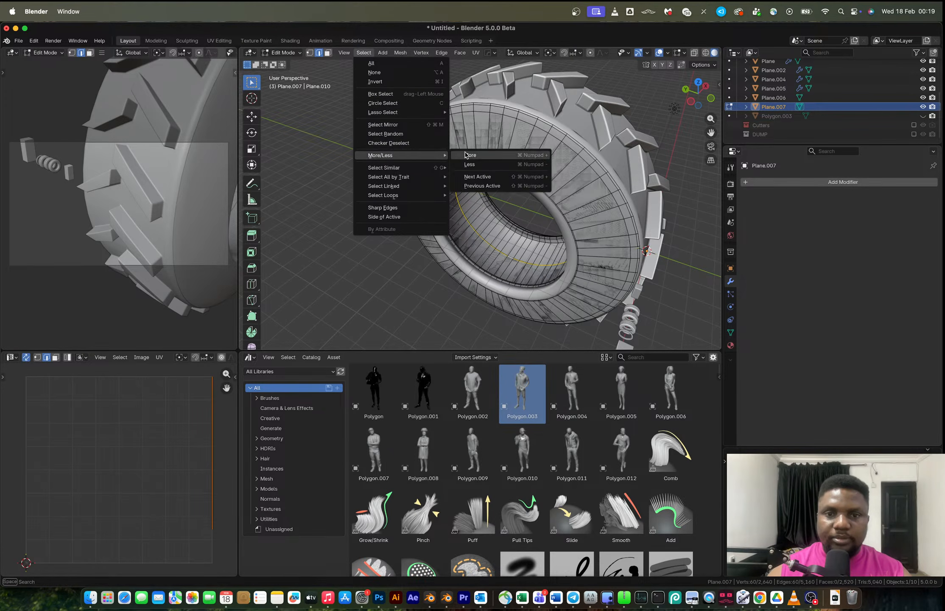
click(464, 153)
key(ctrl+KP_Add)
key(ctrl+KP_Add)
key(ctrl+KP_Add)
key(ctrl+KP_Add)
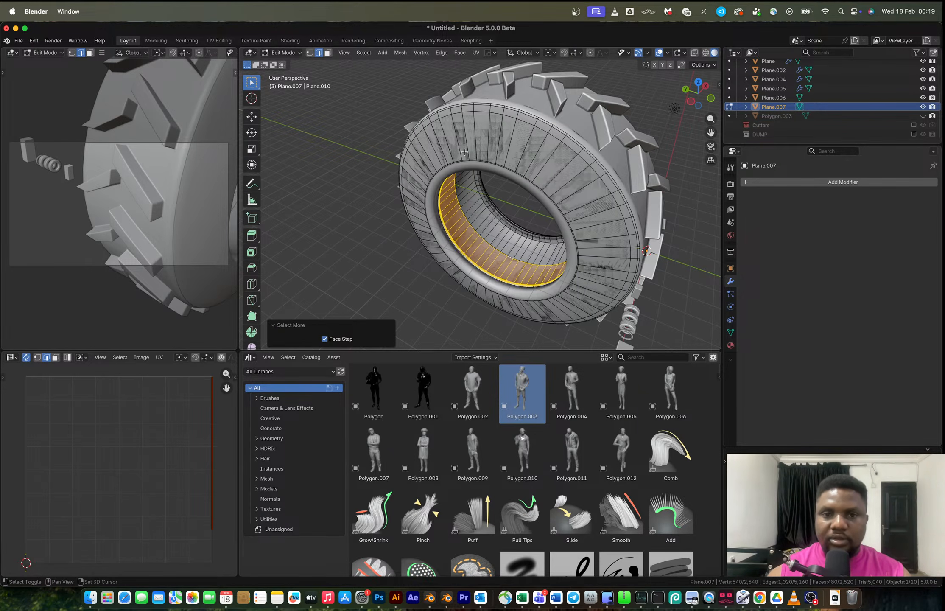
key(ctrl+KP_Add)
key(ctrl+KP_Add)
key(ctrl+KP_Add)
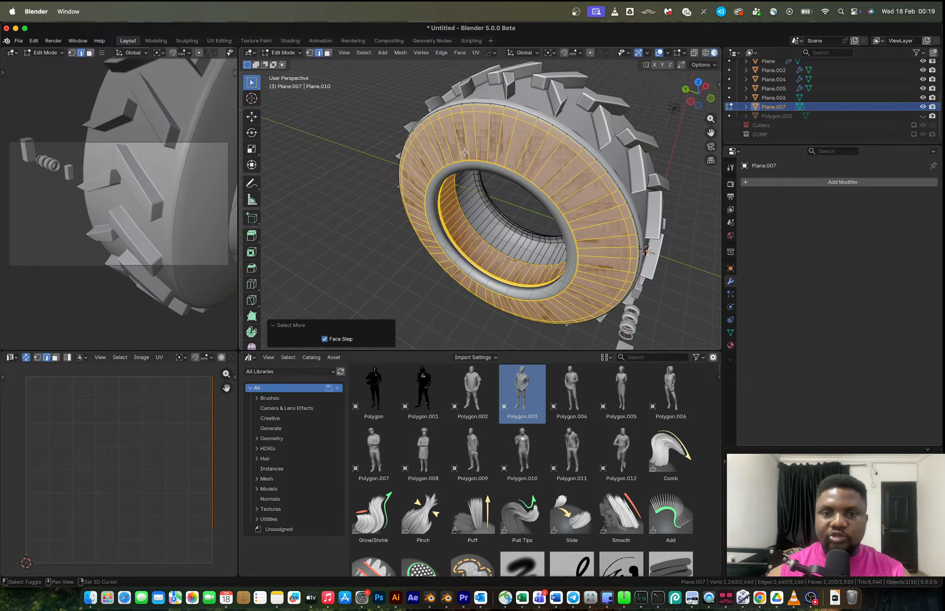
middle_drag(465, 153, 453, 116)
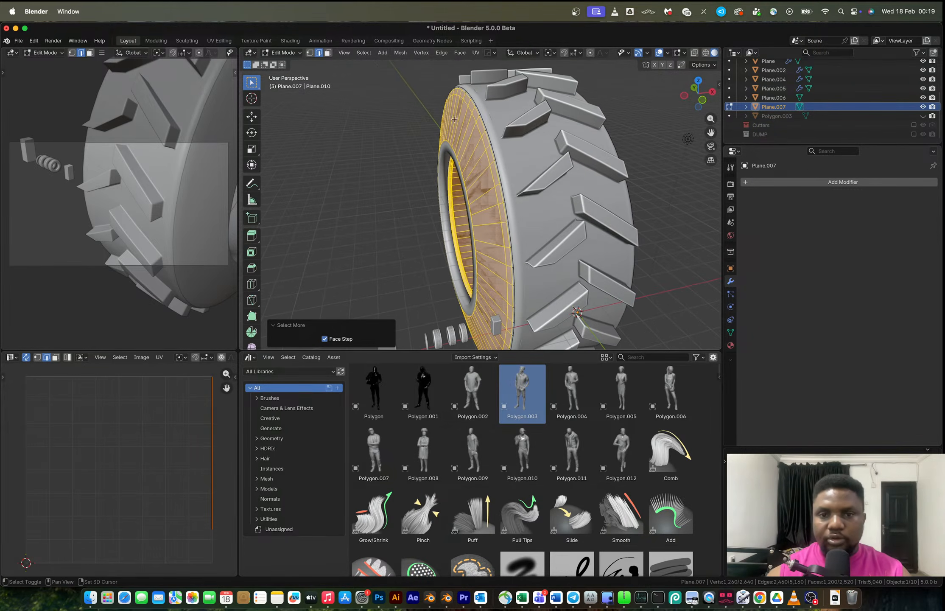
Delete the selected faces of the rim object and return to object mode.
key(ctrl+KP_Add)
key(super+z)
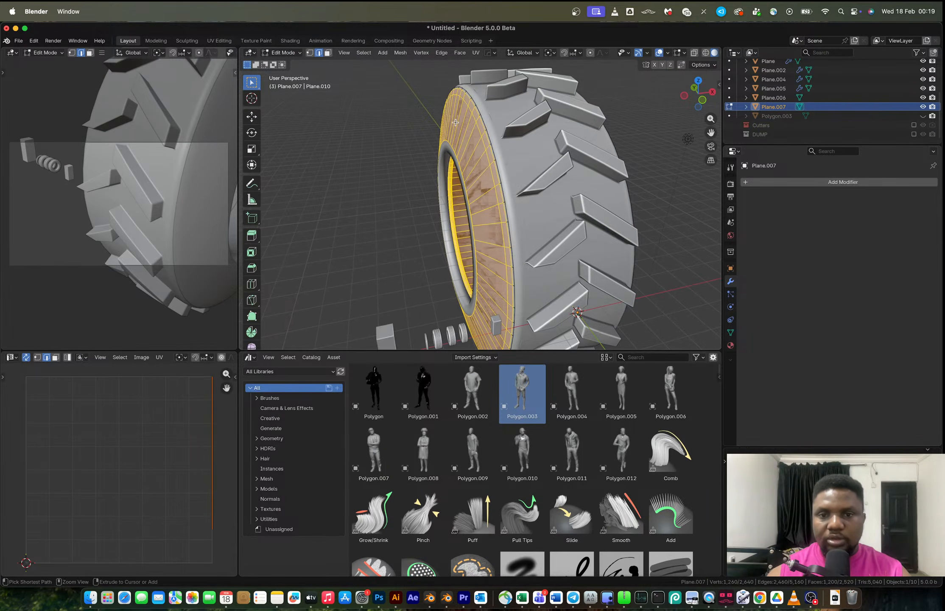
key(x)
click(411, 123)
middle_drag(439, 128, 496, 203)
key(Tab)
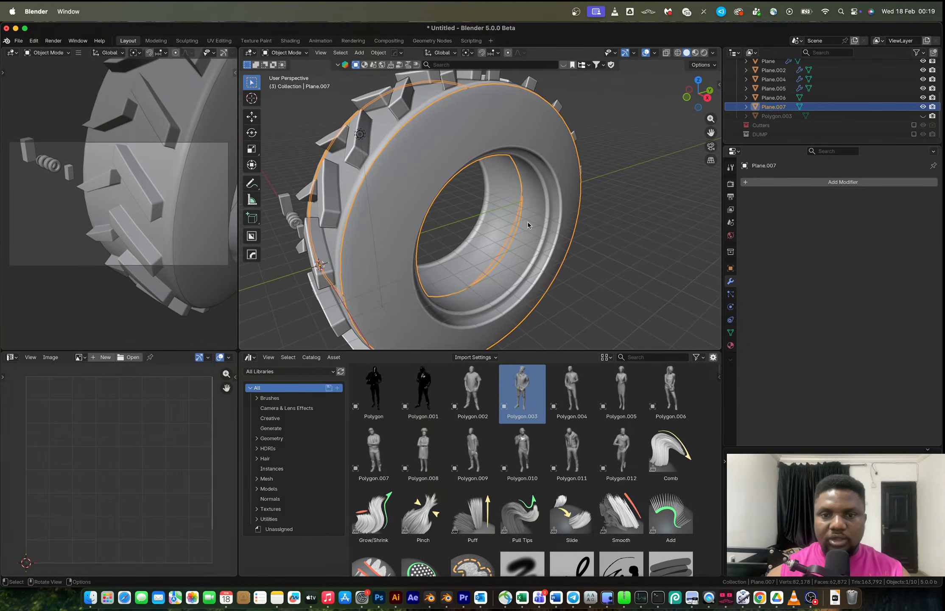
Move the rim's selected inner loop about -0.15 m along the X axis.
key(Tab)
scroll(527, 207, up, 3)
alt+click(518, 233)
key(g)
key(y)
key(x)
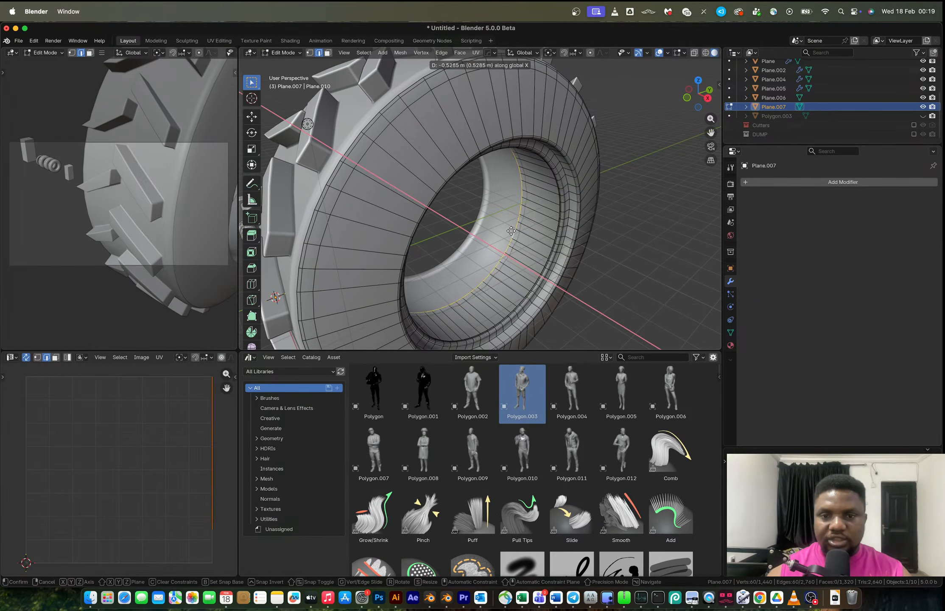
click(516, 233)
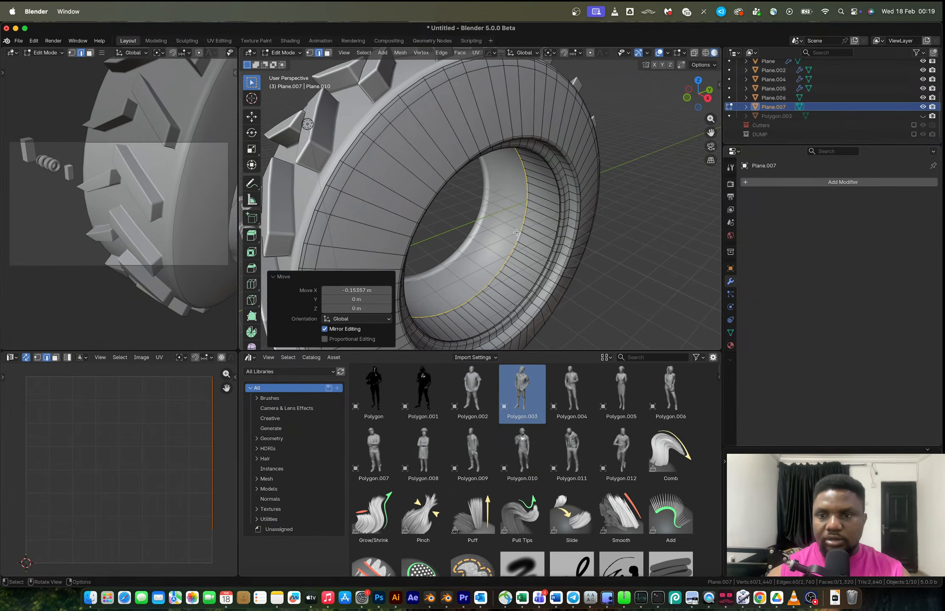
key(Tab)
Mirror the rim object across the X axis and apply the mirror modifier.
middle_drag(517, 233, 537, 183)
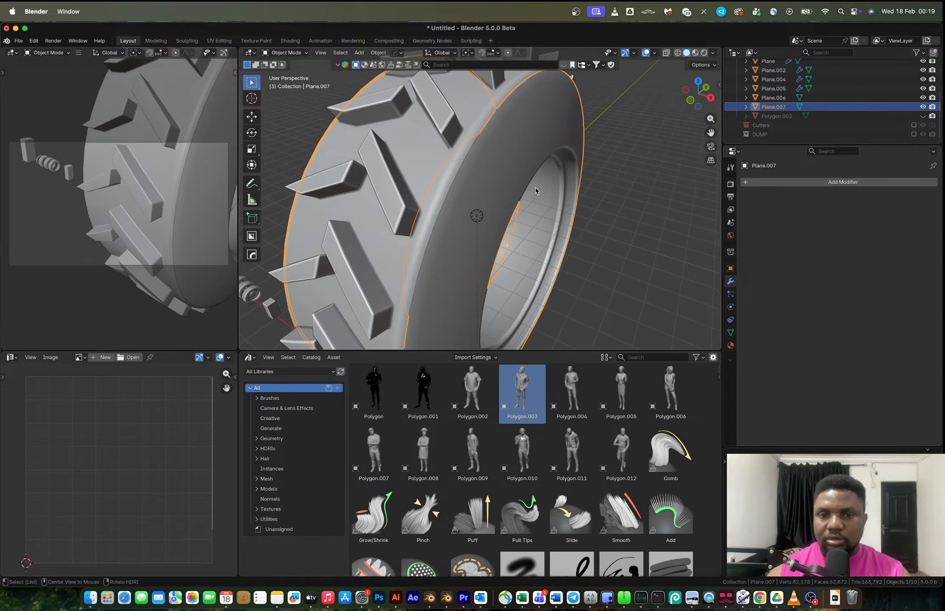
key(alt+x)
scroll(533, 262, down, 5)
click(487, 281)
scroll(481, 234, up, 5)
middle_drag(481, 233, 573, 212)
key(ctrl+a)
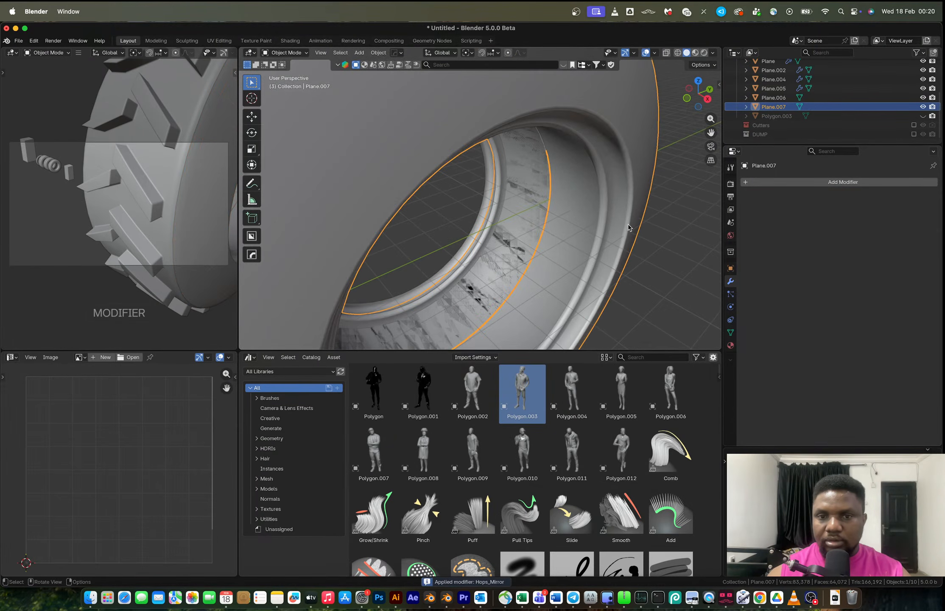
Merge the rim's vertices by distance at 0.005 m and recalculate its normals.
key(Tab)
key(m)
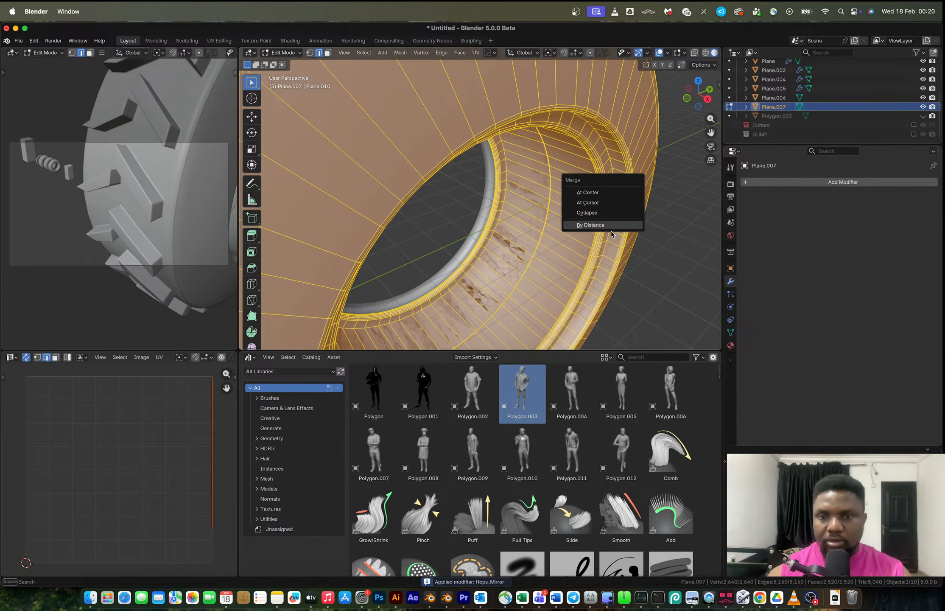
click(610, 230)
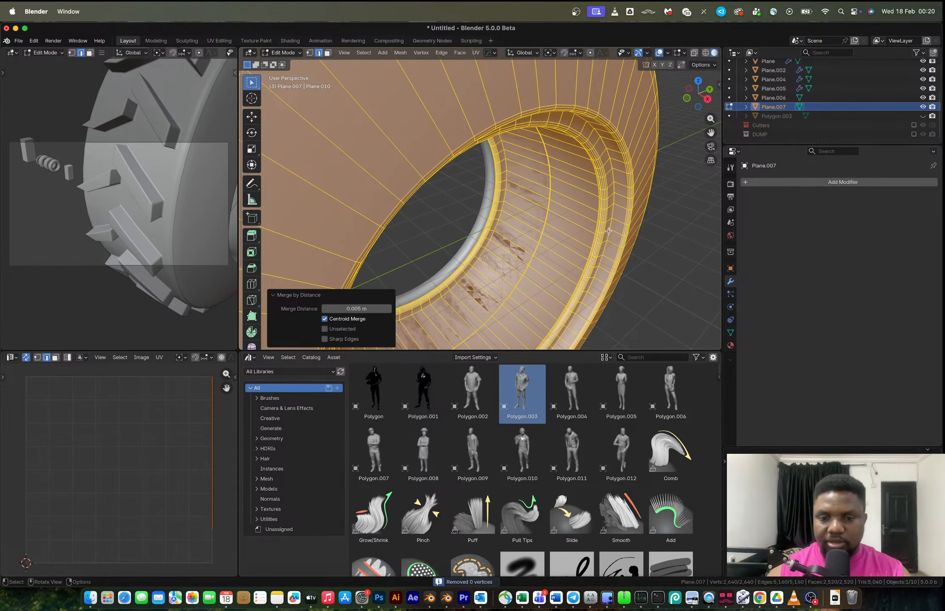
key(1)
key(m)
click(560, 244)
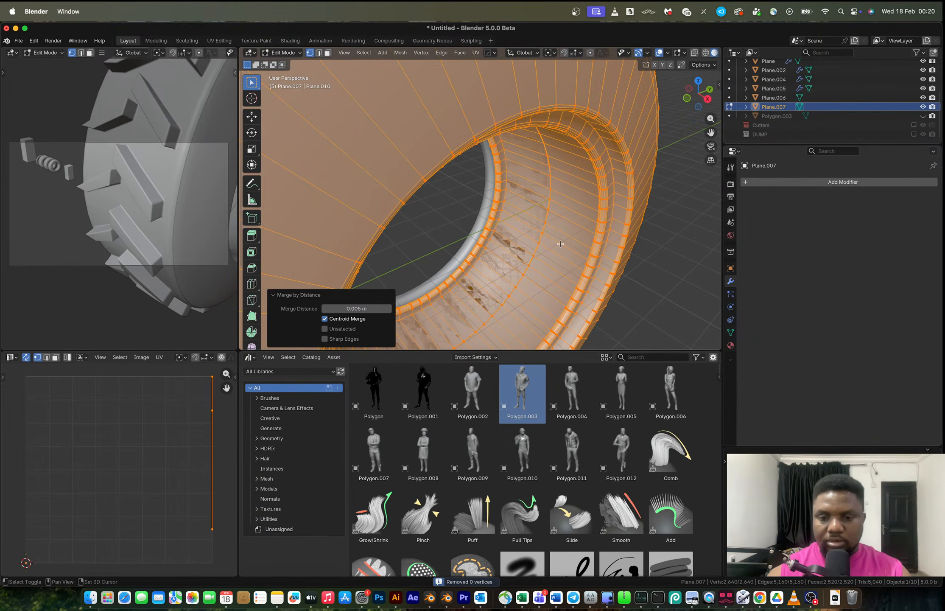
key(shift+n)
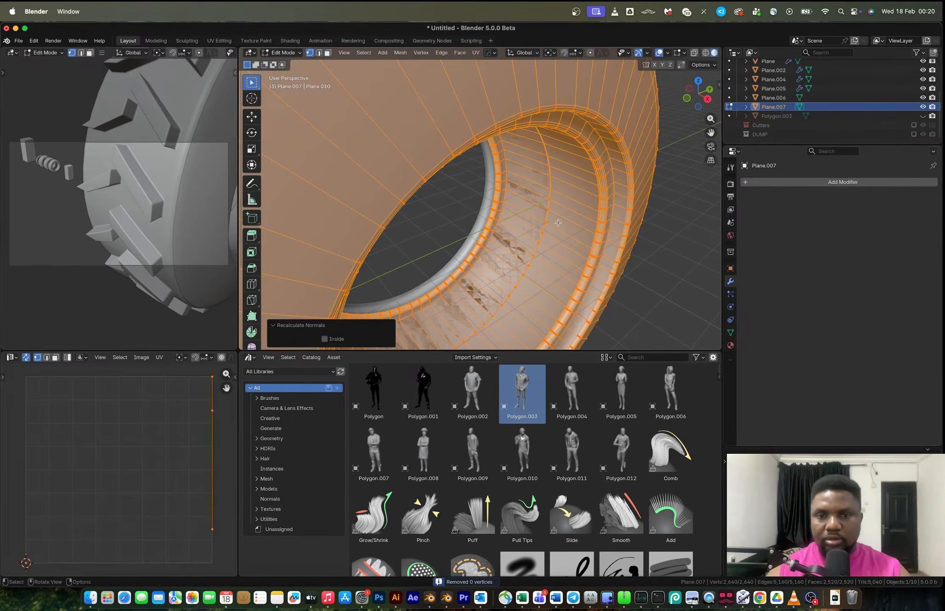
key(Tab)
Select the tire body object, undoing an accidental move and deletion.
scroll(560, 236, down, 6)
middle_drag(560, 233, 643, 202)
scroll(532, 140, up, 3)
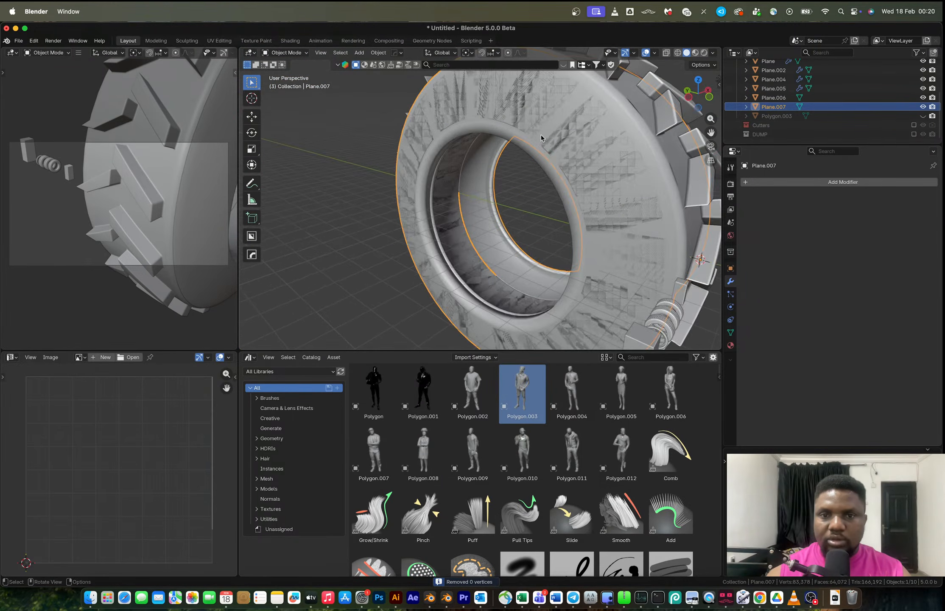
click(549, 130)
key(g)
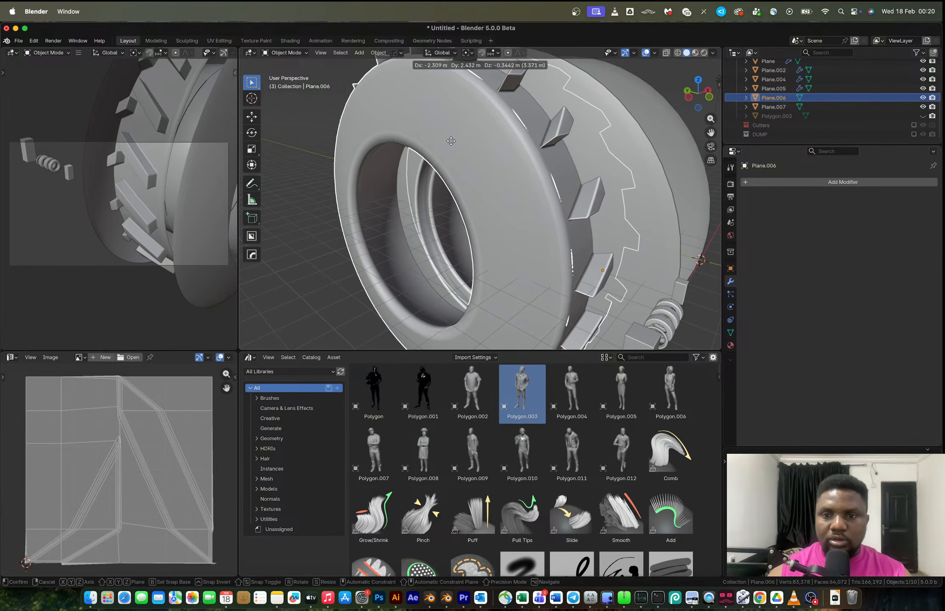
click(451, 141)
middle_drag(516, 137, 387, 165)
key(Delete)
key(ctrl+z)
key(ctrl+z)
key(ctrl+z)
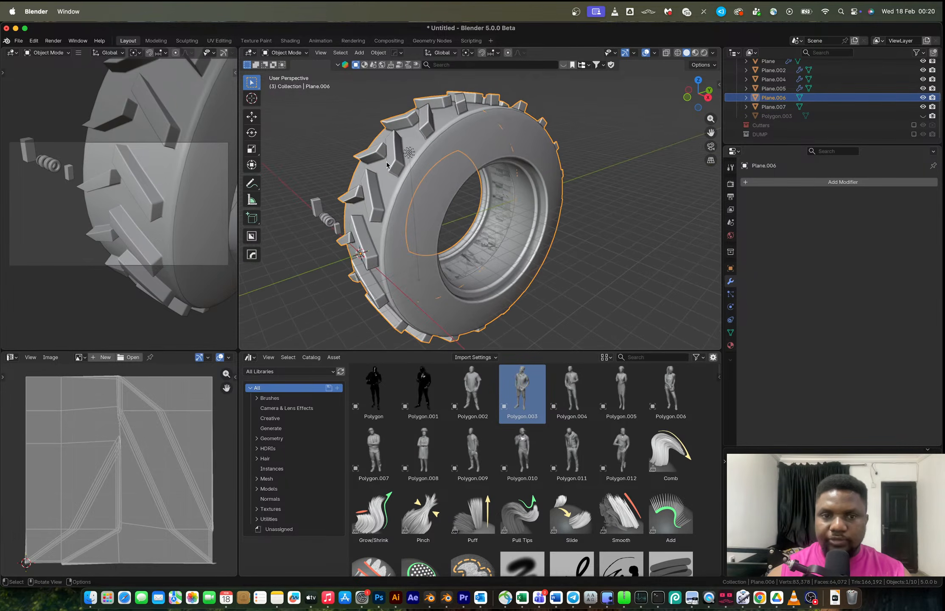
Isolate the tire body in local view and switch to edge selection in edit mode.
key(period)
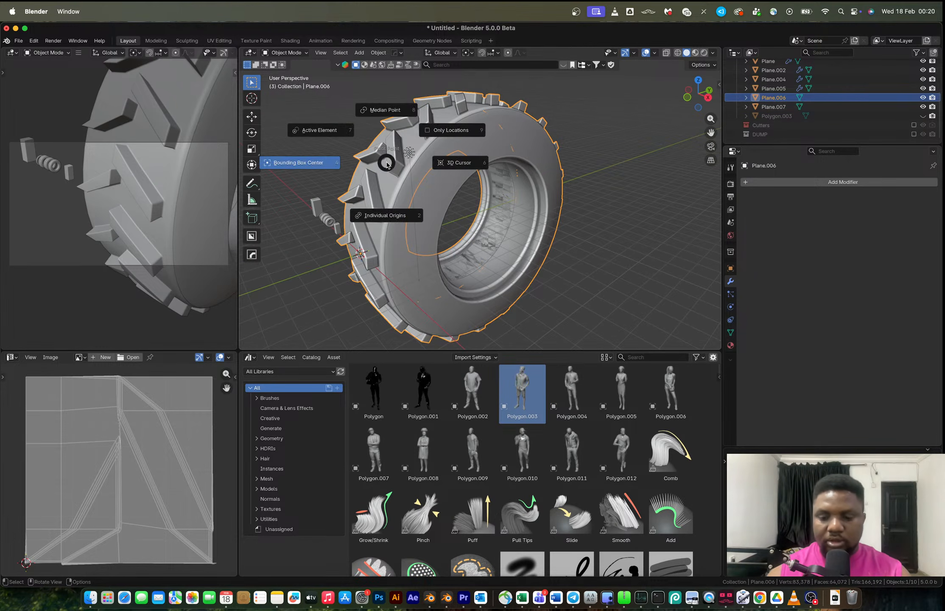
key(Escape)
key(slash)
middle_drag(386, 165, 474, 234)
key(Tab)
key(2)
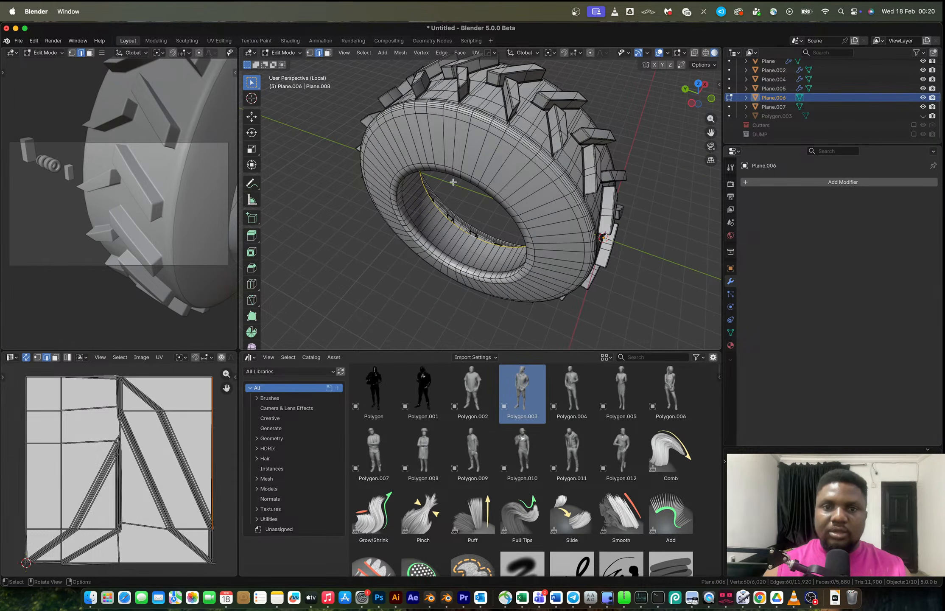
mouse_move(453, 182)
middle_down()
mouse_move(420, 127)
mouse_move(383, 116)
mouse_move(468, 106)
mouse_move(420, 85)
middle_up()
Grow the tire body's inner loop selection outward five times.
click(364, 52)
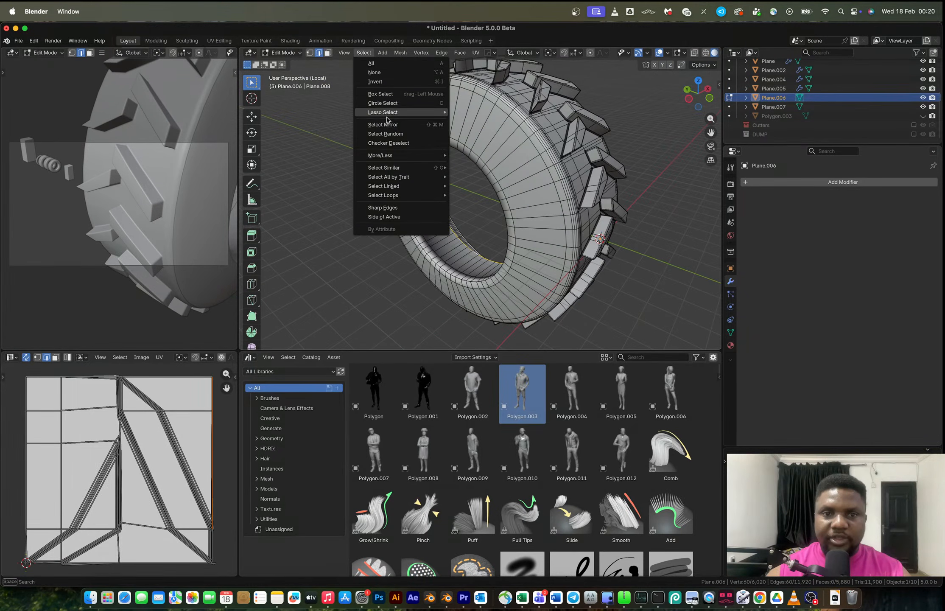
mouse_move(382, 156)
click(463, 155)
key(ctrl+KP_Add)
key(ctrl+KP_Add)
key(ctrl+KP_Add)
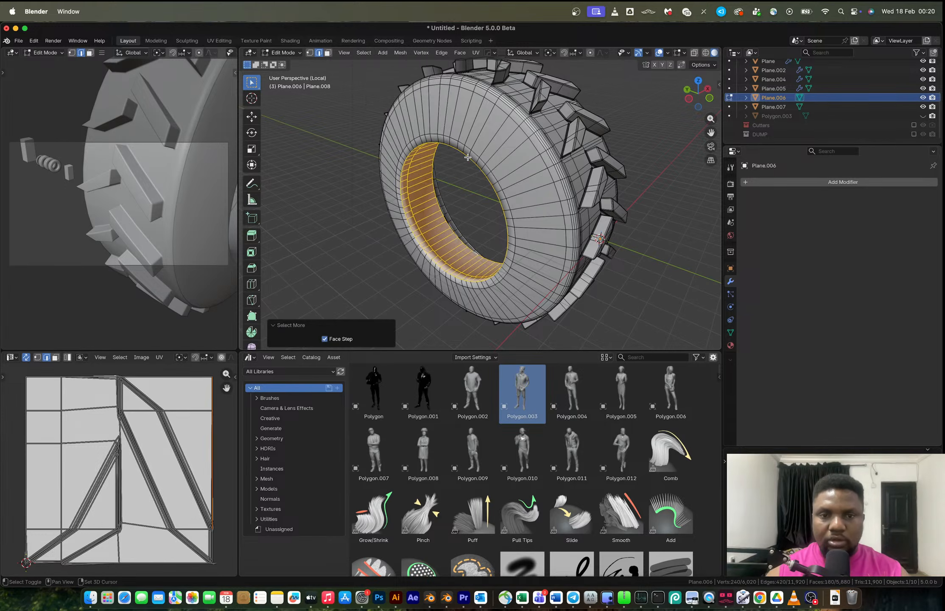
key(ctrl+KP_Add)
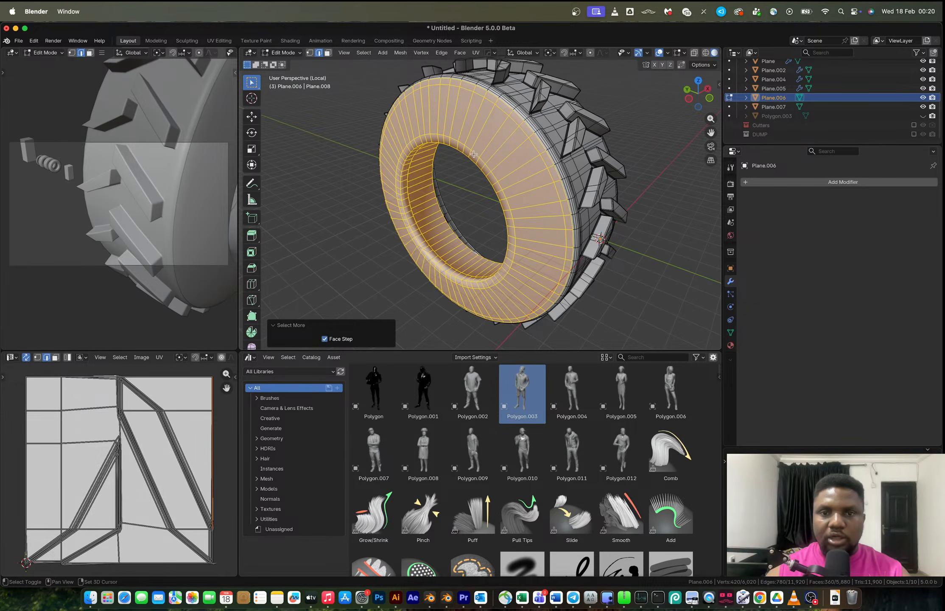
Grow the selection once more, delete the selected inner faces, and exit local view.
scroll(474, 154, up, 3)
middle_drag(514, 127, 459, 121)
key(shift+r)
key(x)
click(474, 124)
scroll(519, 116, down, 5)
key(Tab)
key(slash)
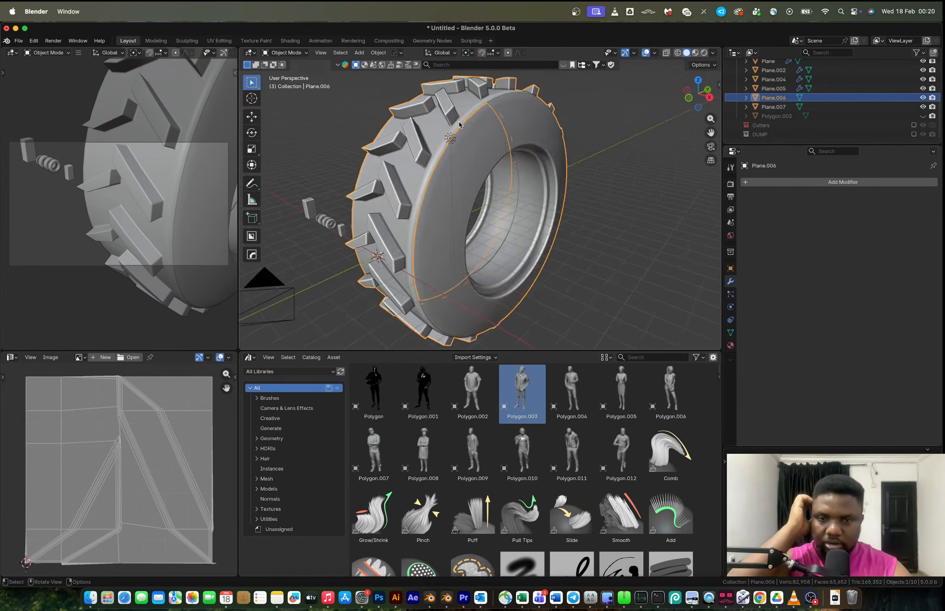
Select the tire body and rim together and mirror them across the X axis.
scroll(466, 166, down, 4)
mouse_move(466, 166)
middle_down()
mouse_move(437, 168)
mouse_move(461, 166)
middle_up()
scroll(460, 166, up, 1)
shift+click(455, 161)
click(478, 163)
shift+click(456, 143)
key(alt+x)
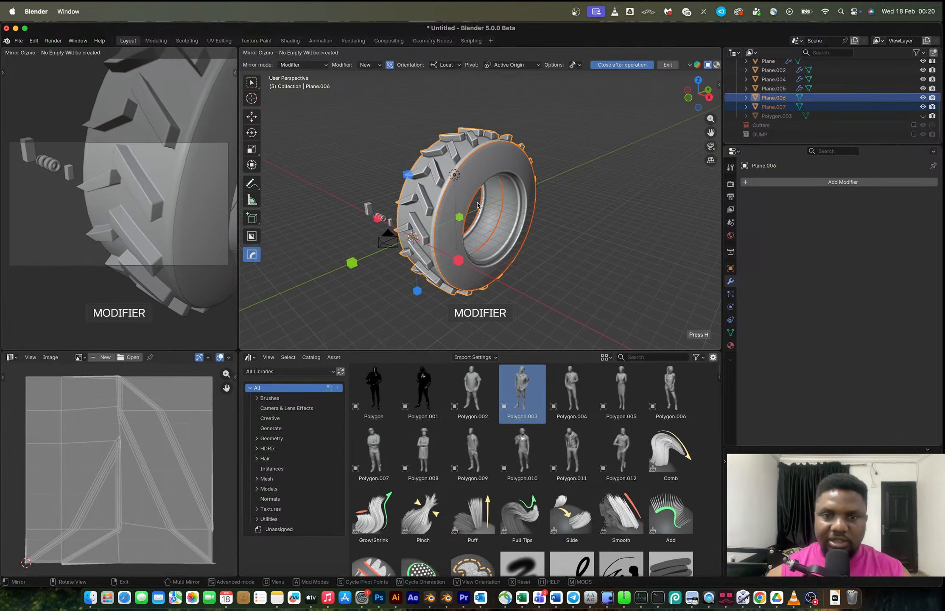
click(460, 260)
Apply the mirror by converting both objects with Visual Geometry to Mesh.
middle_drag(488, 220, 484, 190)
key(ctrl+a)
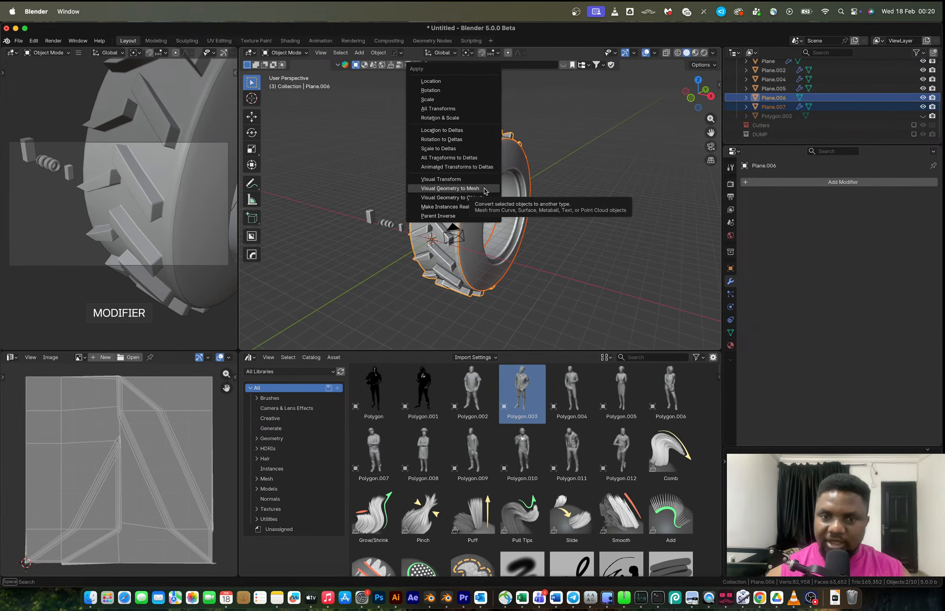
click(485, 189)
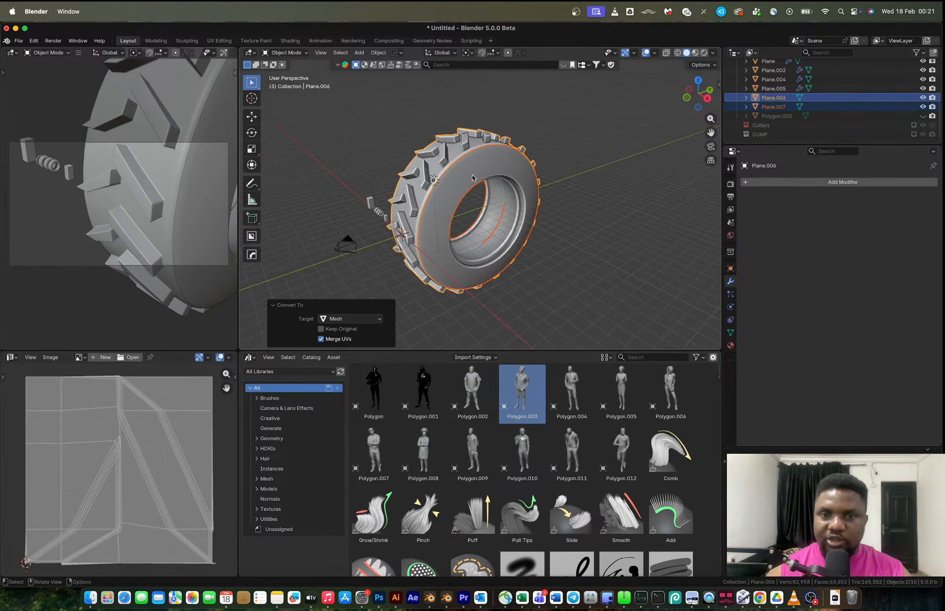
Join the tire body and rim into one object and merge its vertices by distance.
scroll(474, 177, up, 5)
key(ctrl+j)
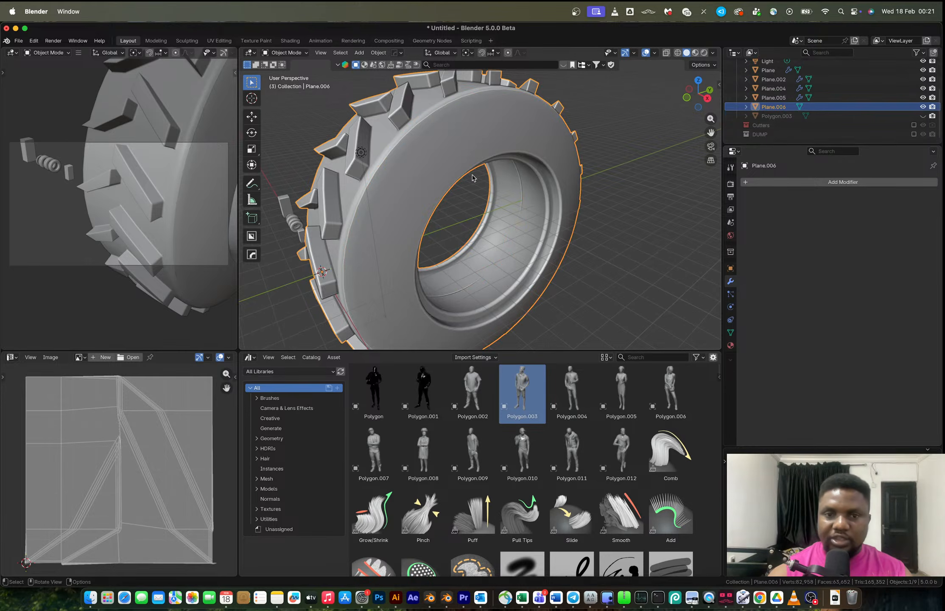
key(Tab)
key(1)
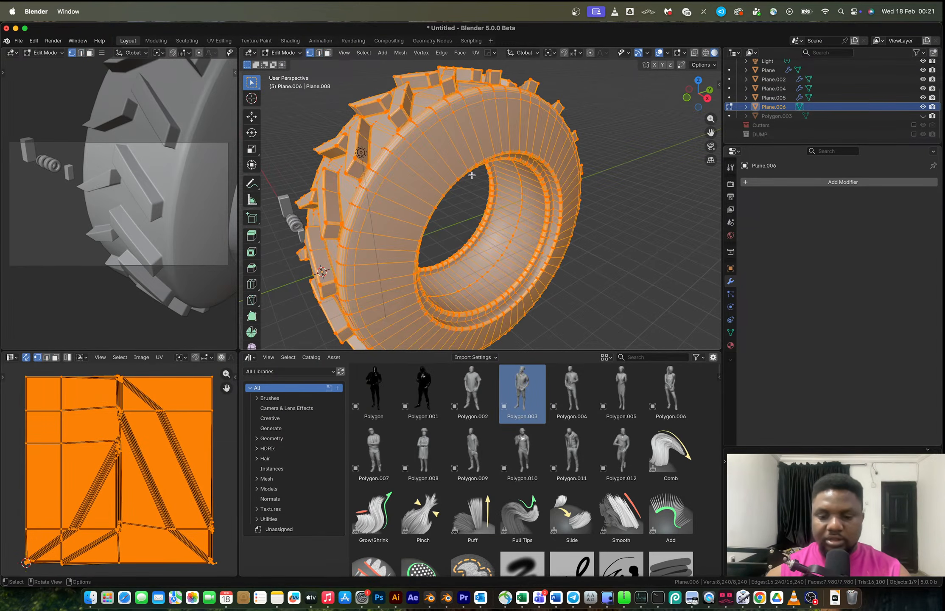
key(m)
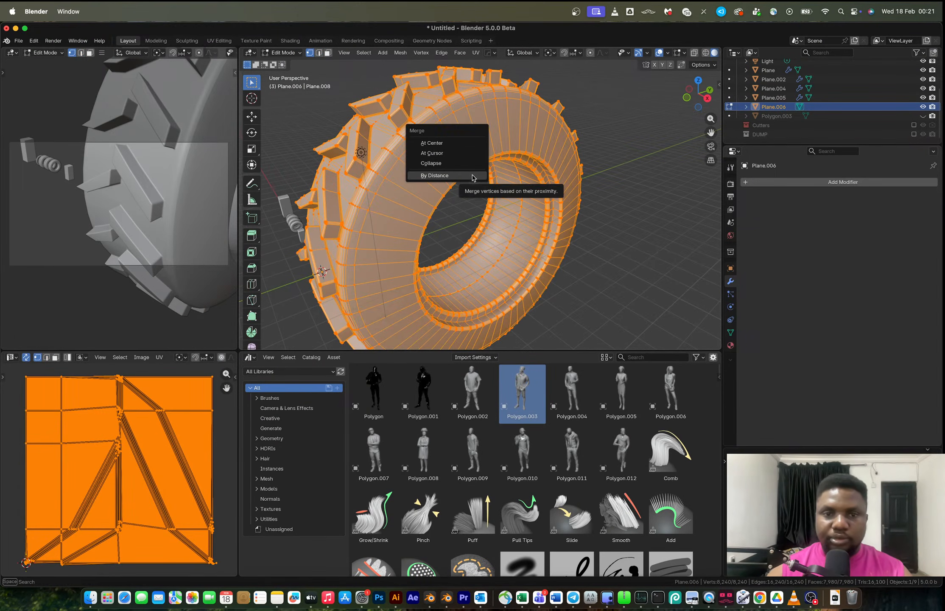
click(472, 175)
key(Tab)
middle_drag(472, 175, 428, 164)
scroll(427, 163, down, 5)
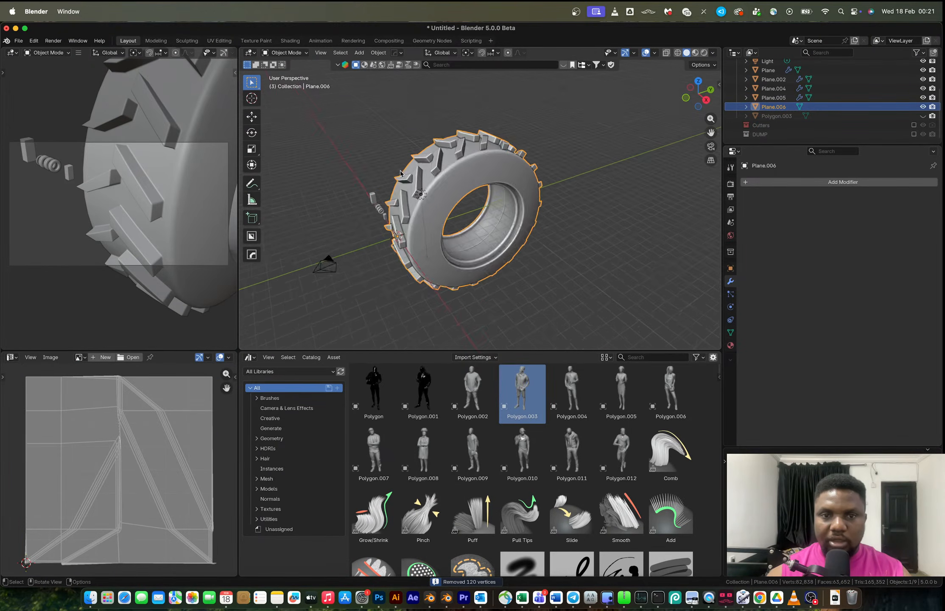
scroll(480, 174, up, 4)
scroll(482, 175, down, 3)
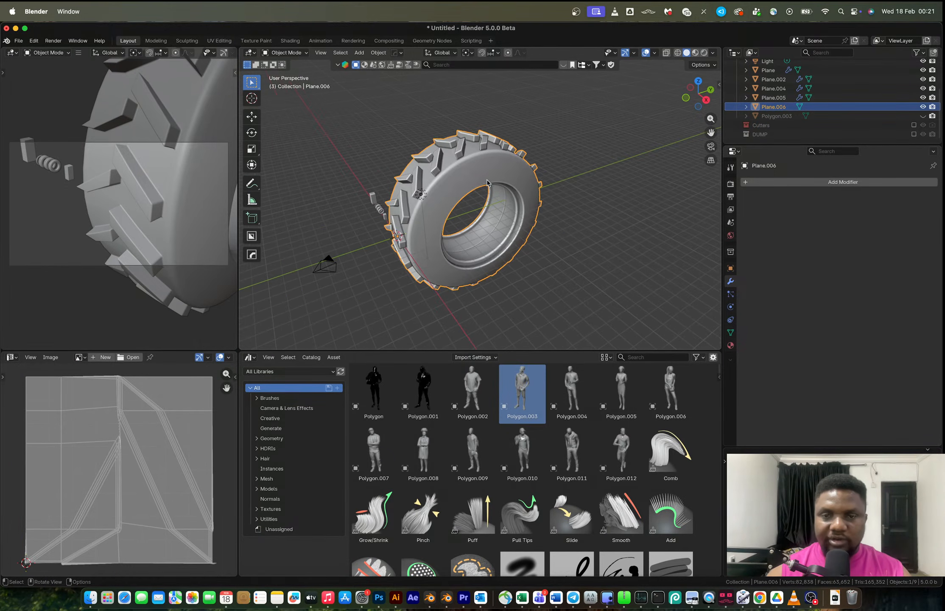
Scale the tire down uniformly to 0.054.
key(s)
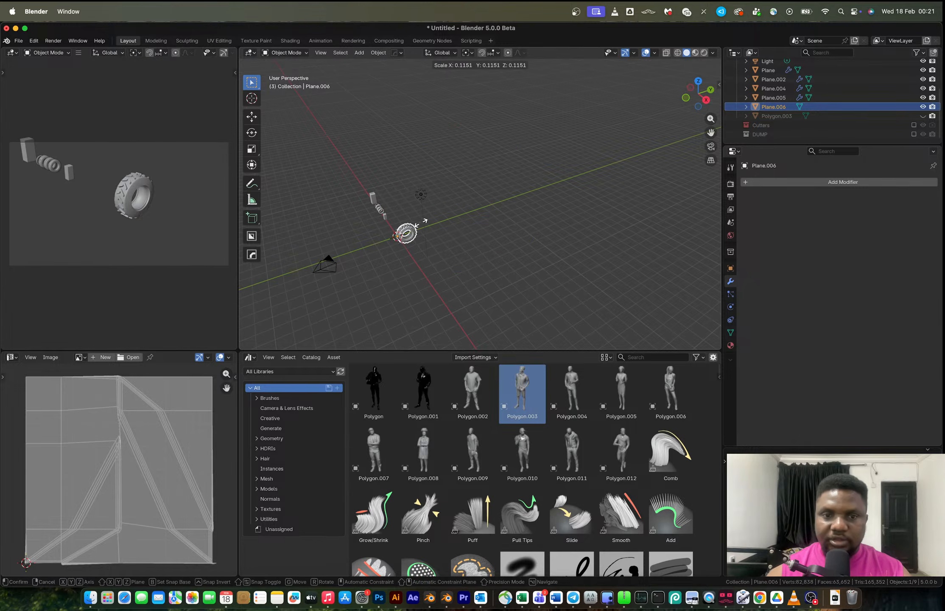
click(410, 232)
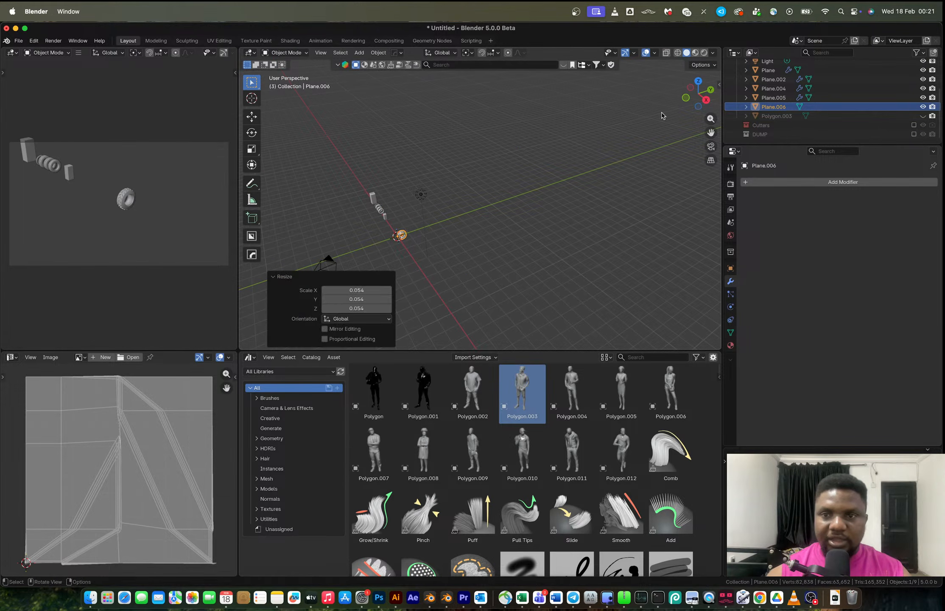
key(KP_3)
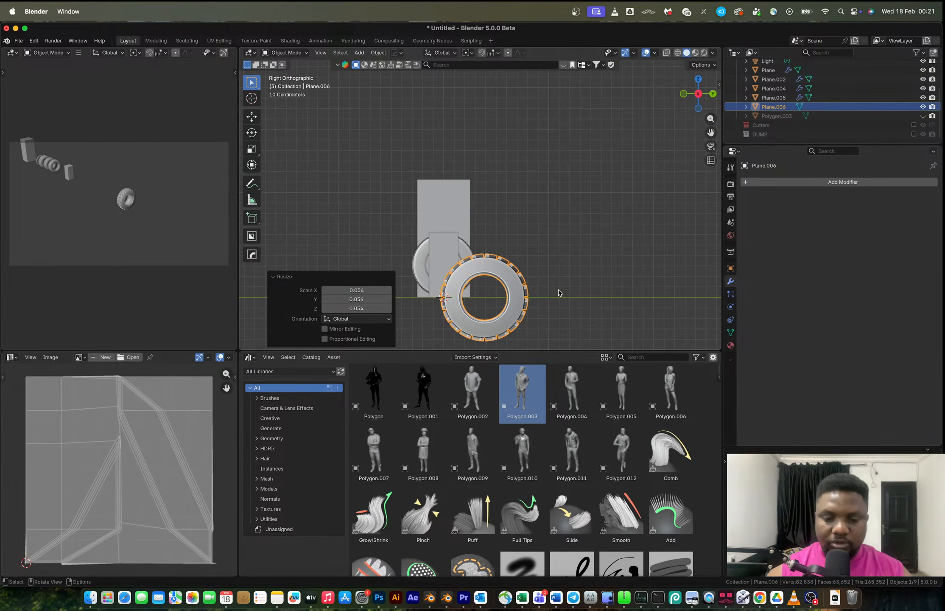
key(Tab)
Set the tire's origin to its geometry and raise its mesh about 0.42 m along Z in Edit Mode.
key(Tab)
right_click(559, 291)
mouse_move(560, 291)
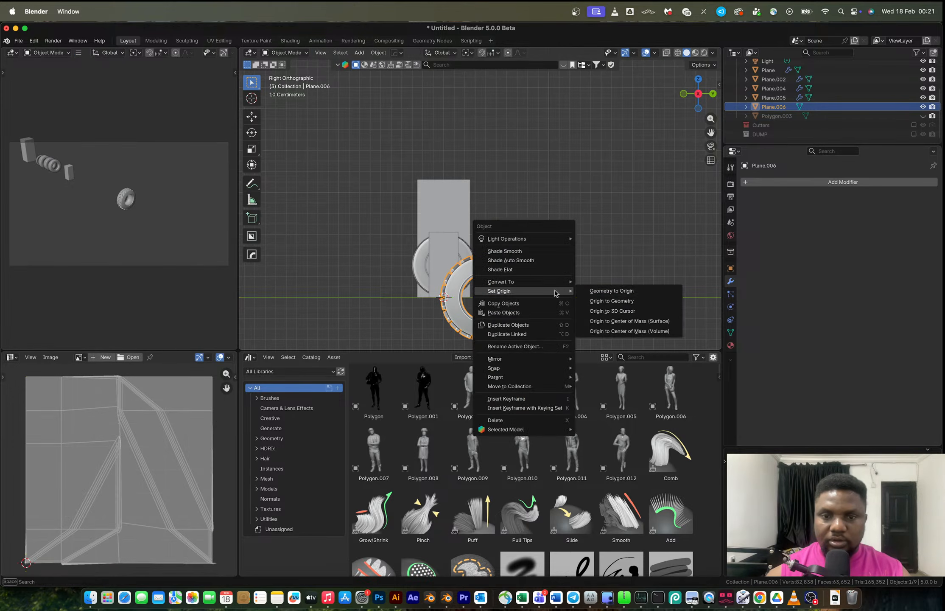
click(594, 300)
key(Tab)
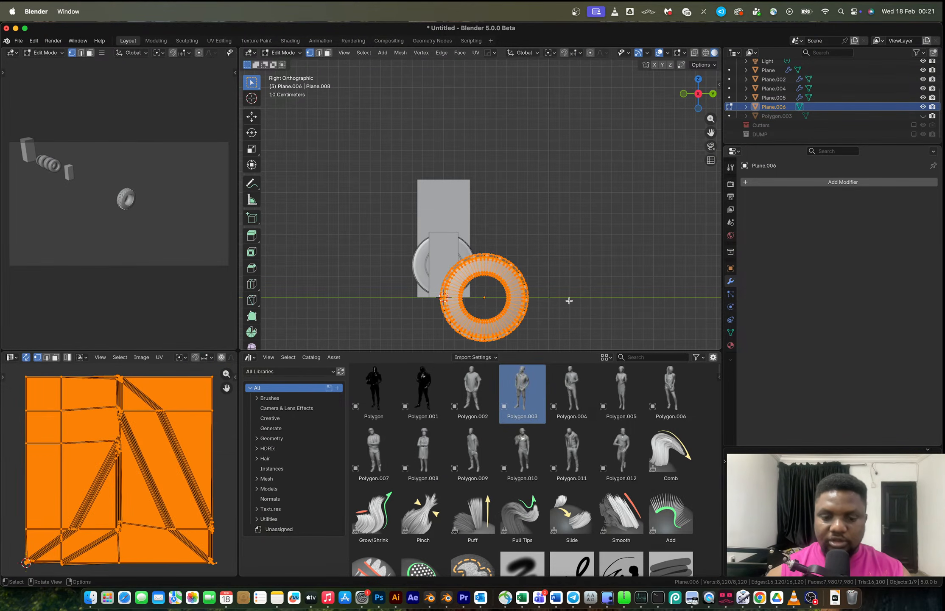
key(g)
key(z)
click(576, 256)
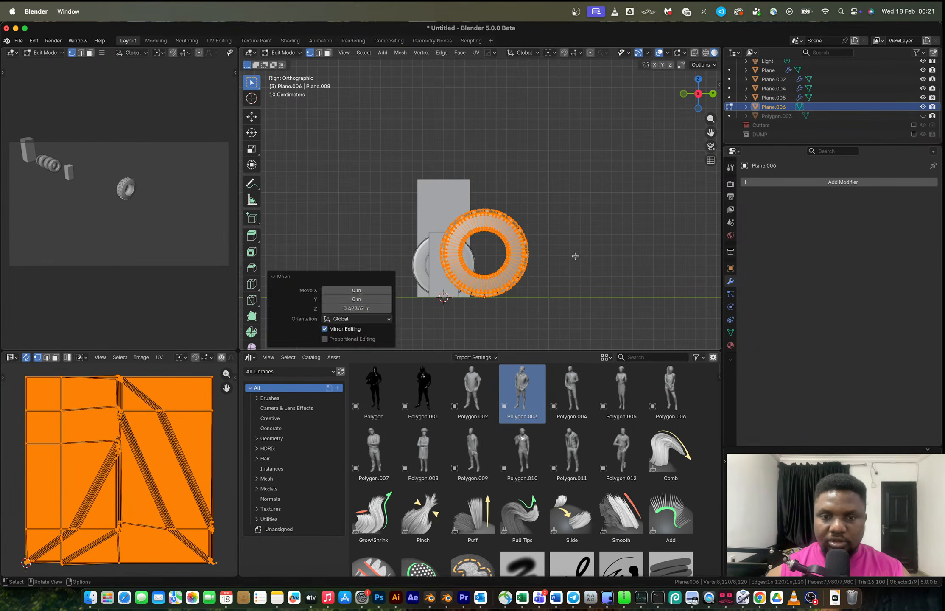
key(Tab)
Scale the tire to 1.107 and move it about -3.98 m along X.
key(s)
click(572, 265)
middle_drag(571, 265, 563, 230)
key(s)
click(580, 248)
key(g)
key(x)
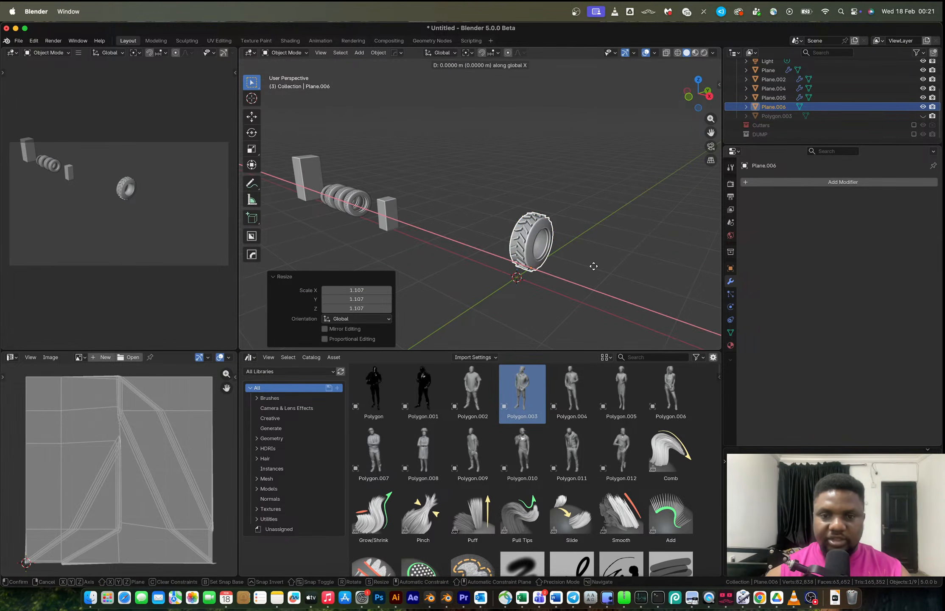
click(439, 248)
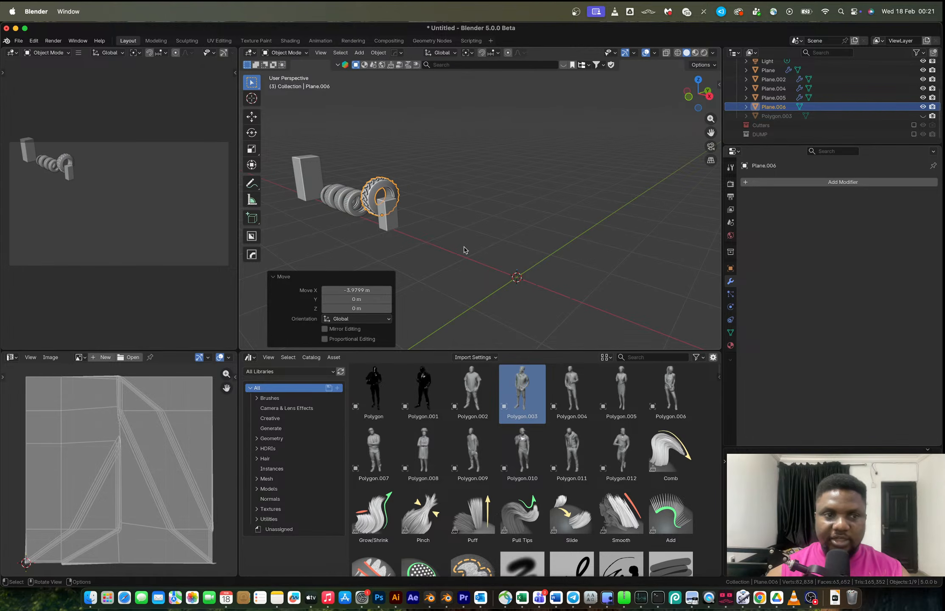
key(ctrl+Right)
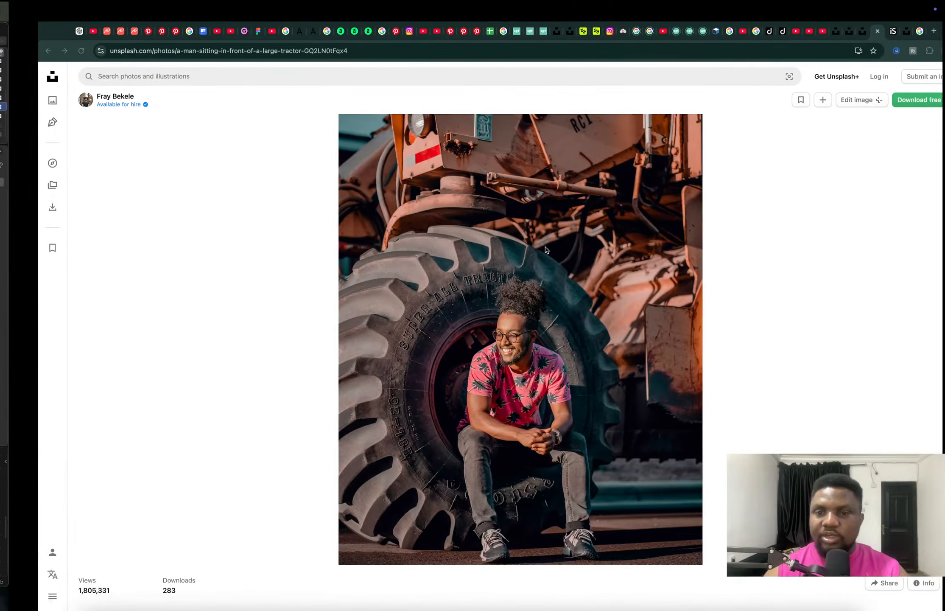
click(55, 30)
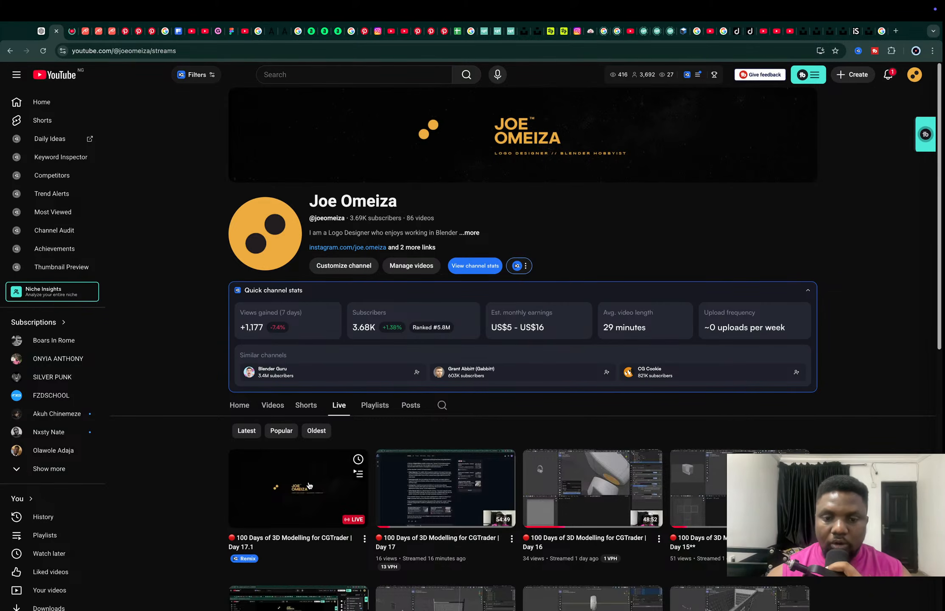
click(71, 31)
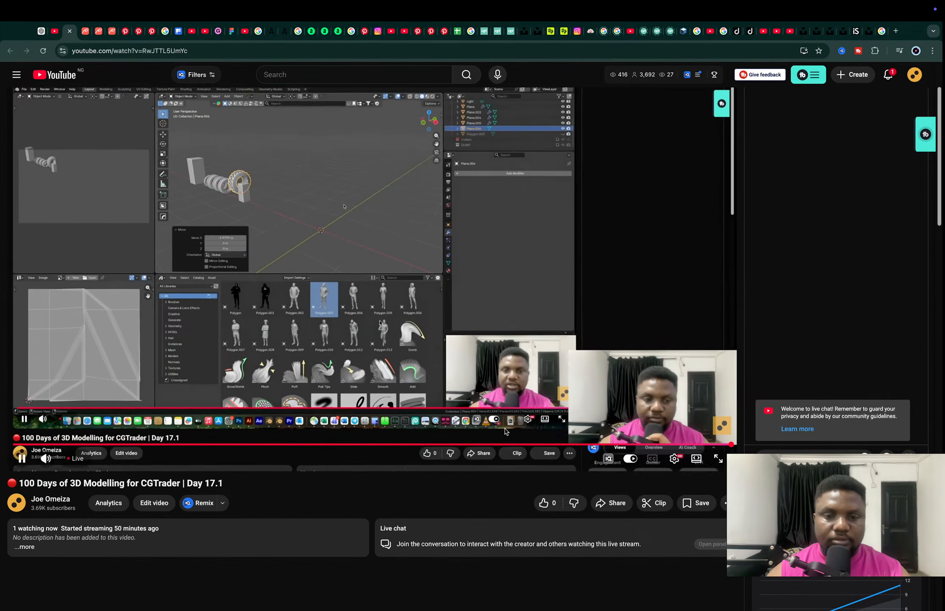
key(super+w)
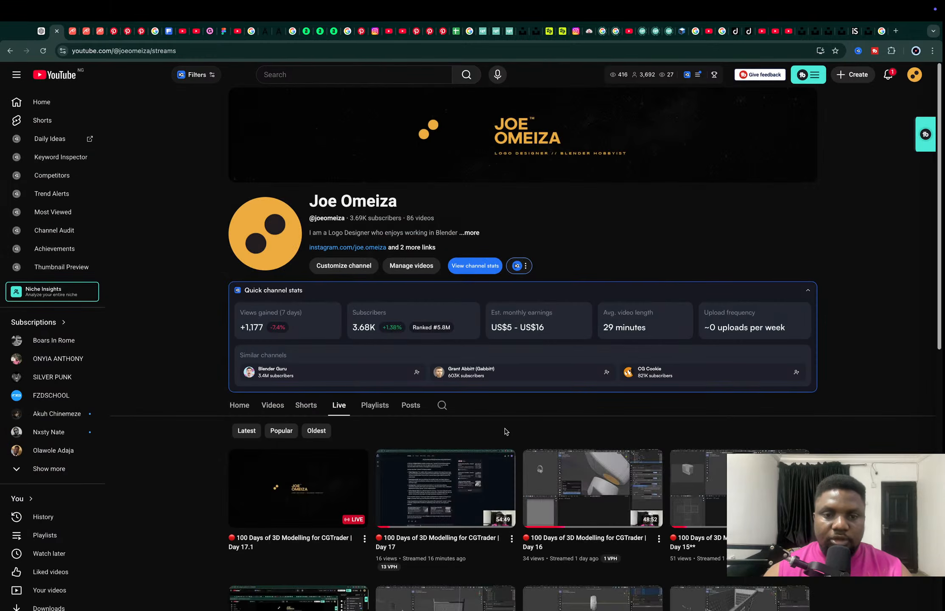
key(ctrl+Left)
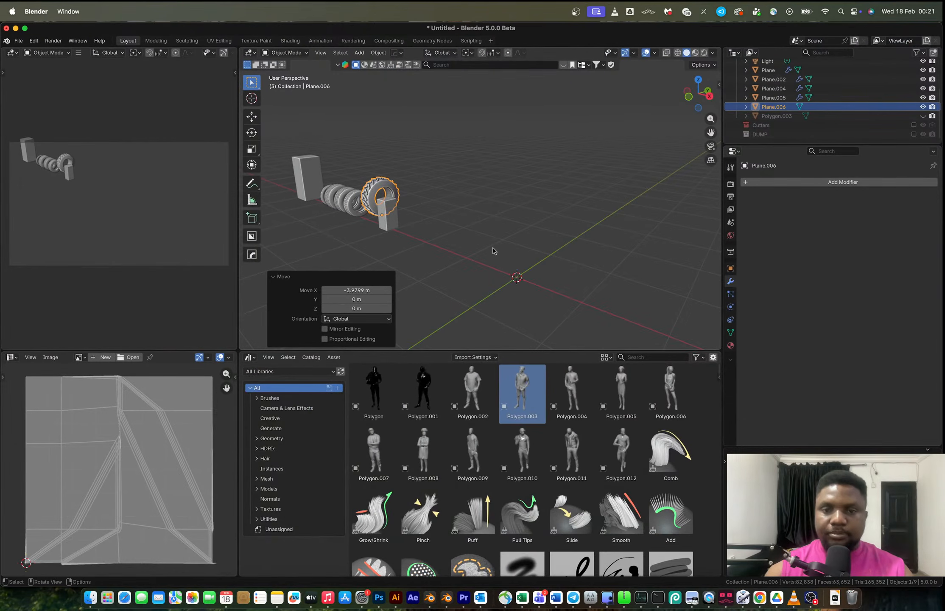
key(ctrl+Right)
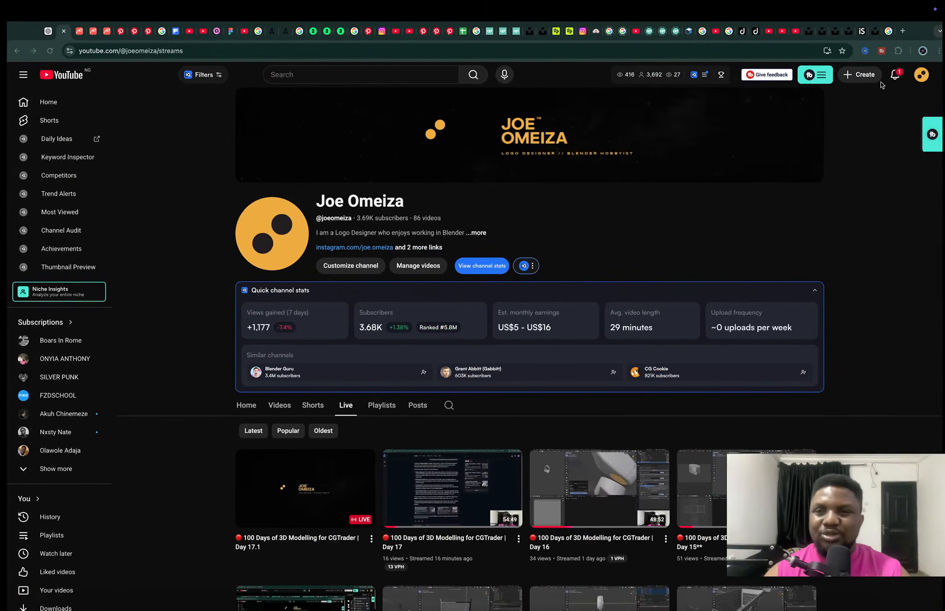
click(854, 31)
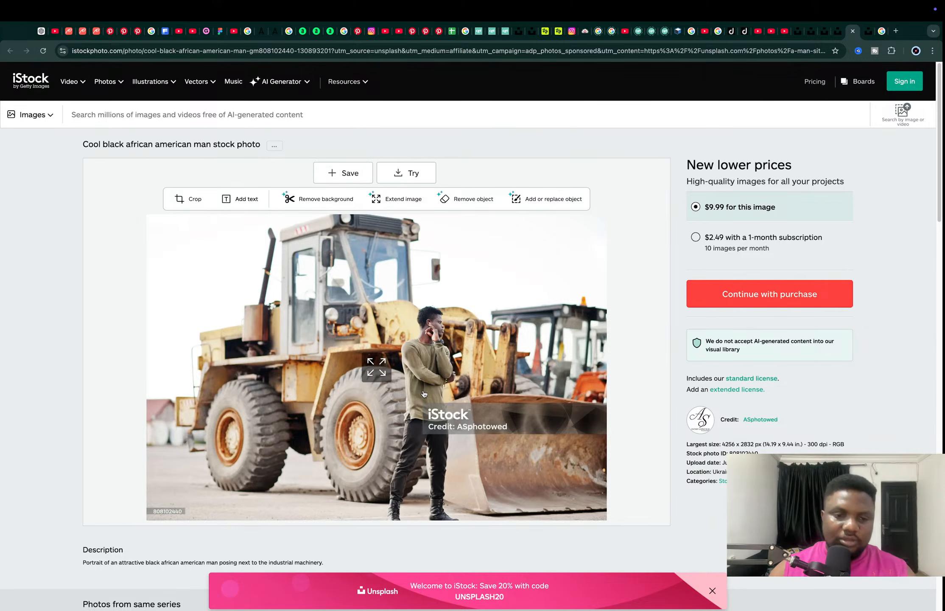
click(867, 33)
click(856, 32)
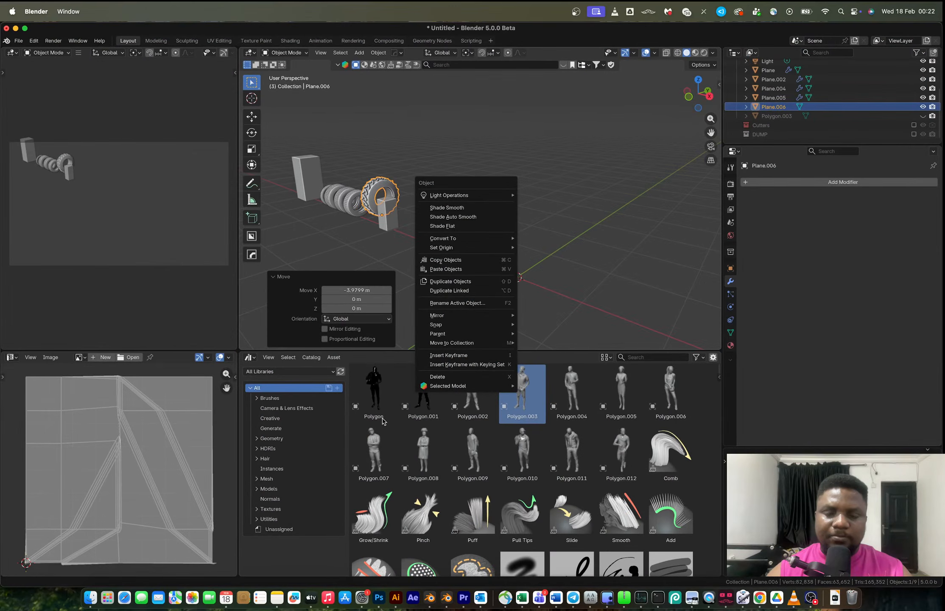
Add a plane and scale it by 2 along X.
scroll(515, 296, up, 2)
key(shift+a)
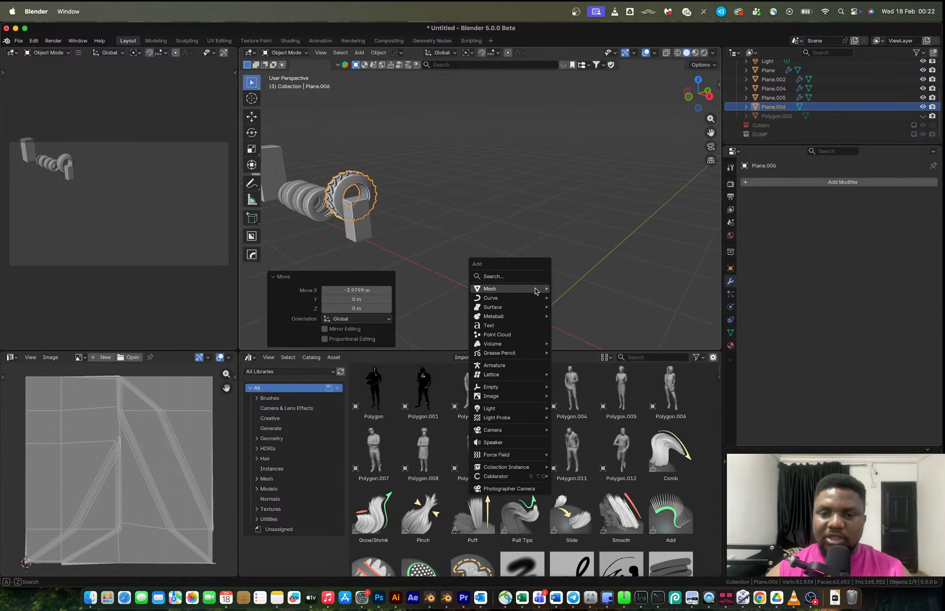
mouse_move(537, 290)
click(572, 289)
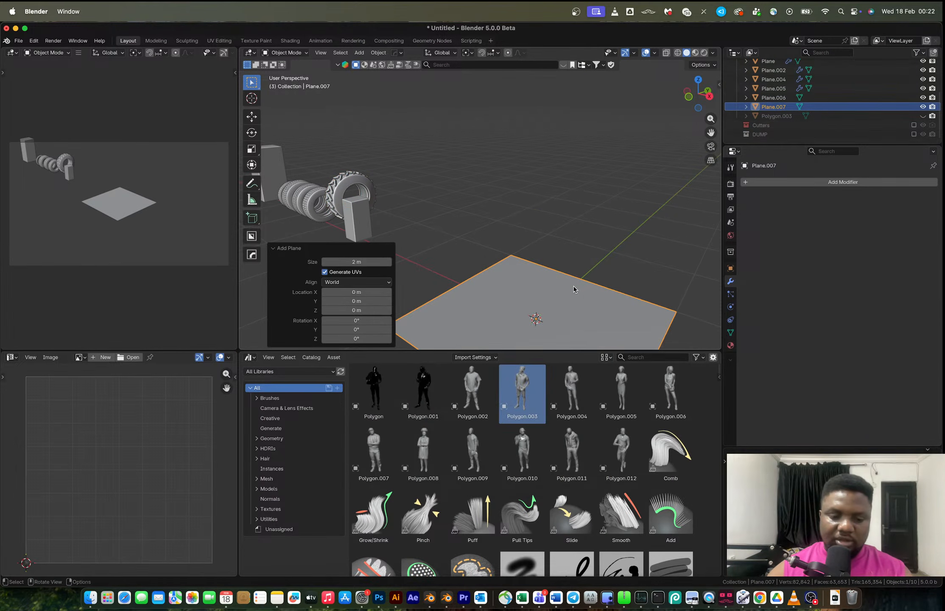
key(s)
key(x)
key(2)
key(Return)
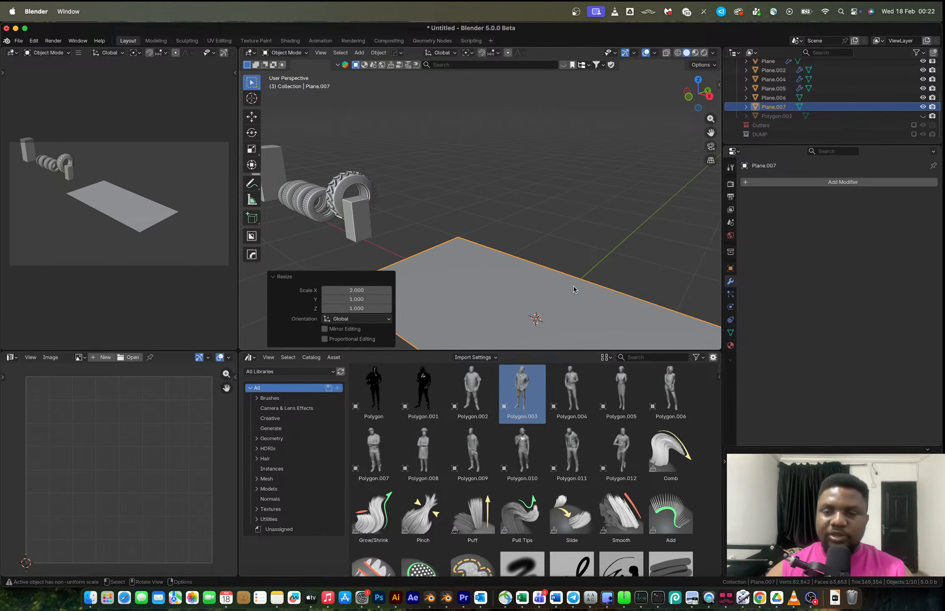
Study the loader's tire in the reference photo in the browser.
key(ctrl+Right)
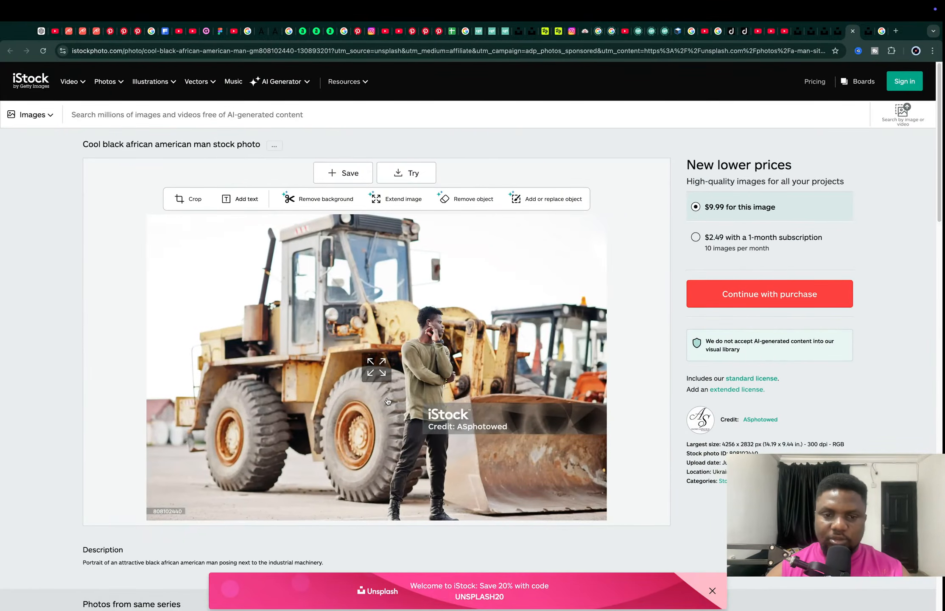
ctrl+scroll(387, 401, up, 5)
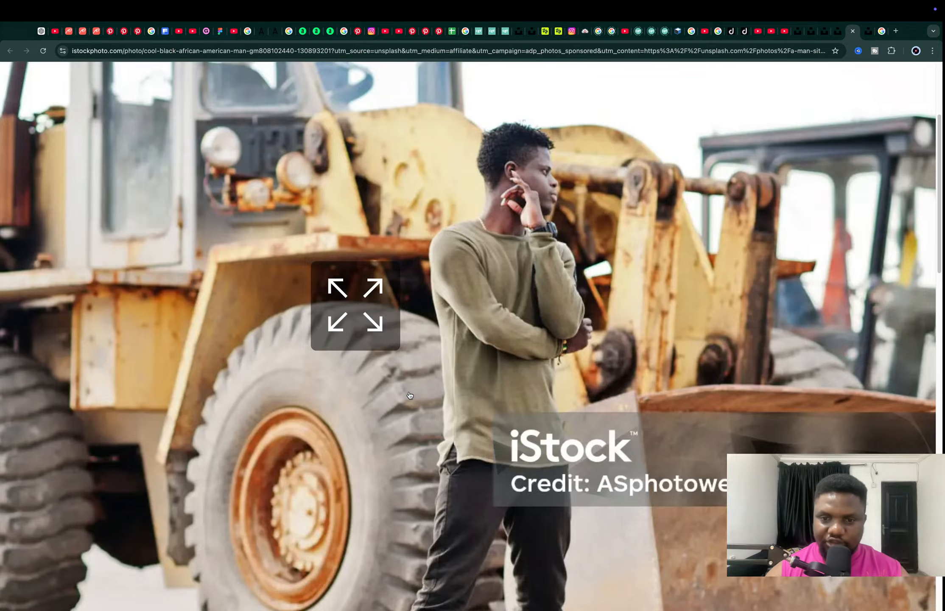
scroll(377, 398, left, 3)
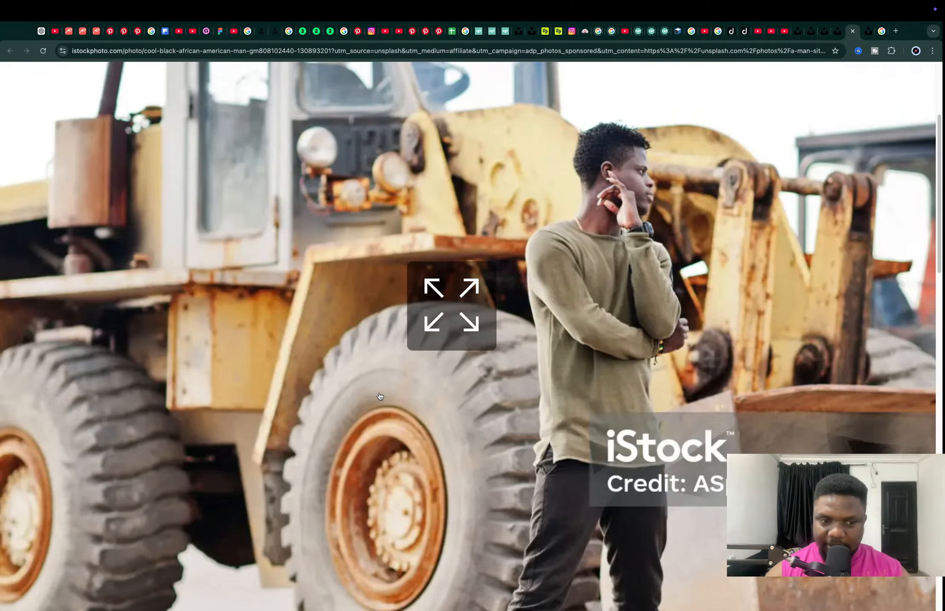
key(ctrl+Left)
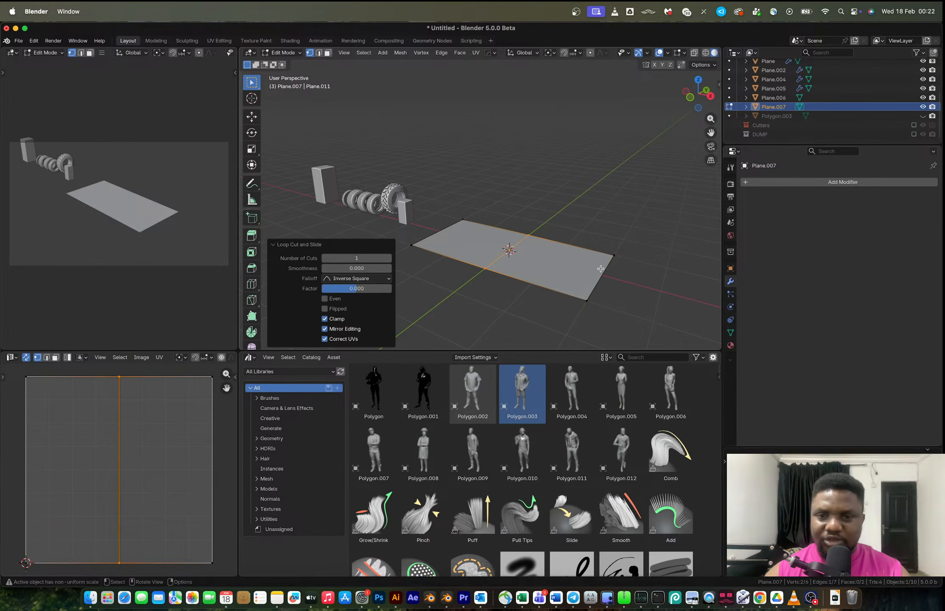
Insert two loop cuts across the plane's length.
key(2)
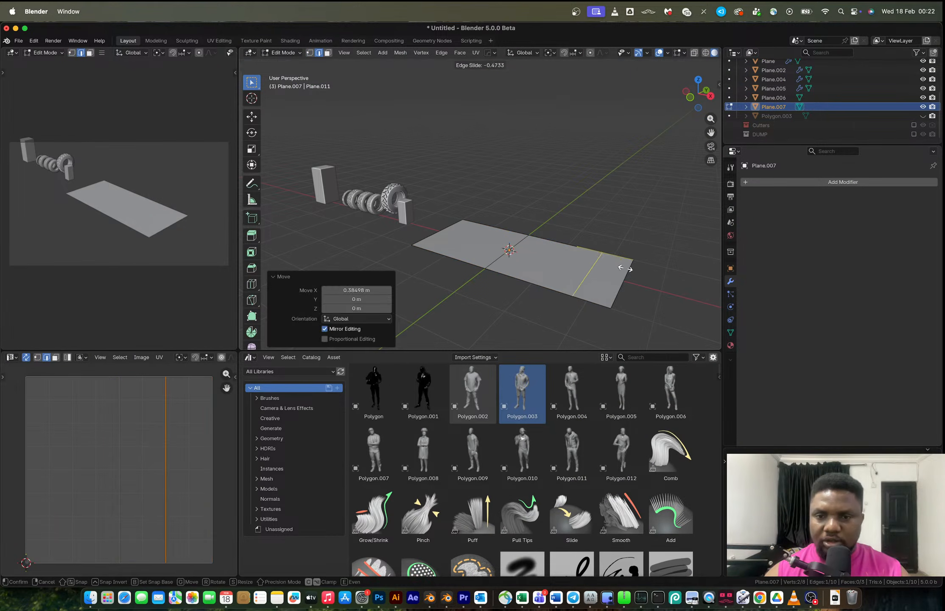
click(632, 270)
Select the plane's middle face and raise it about 0.69 m along Z.
key(3)
click(564, 256)
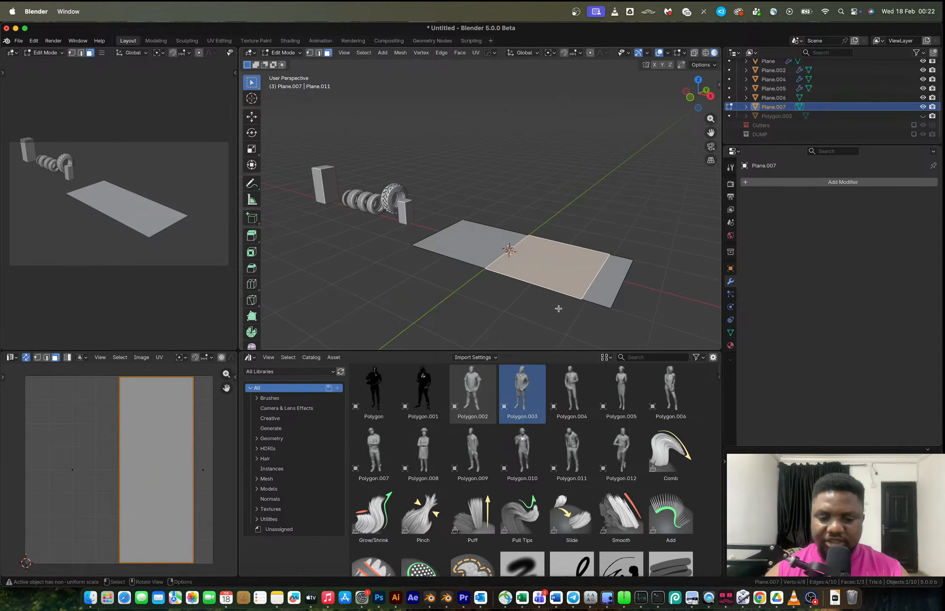
key(g)
key(z)
click(560, 277)
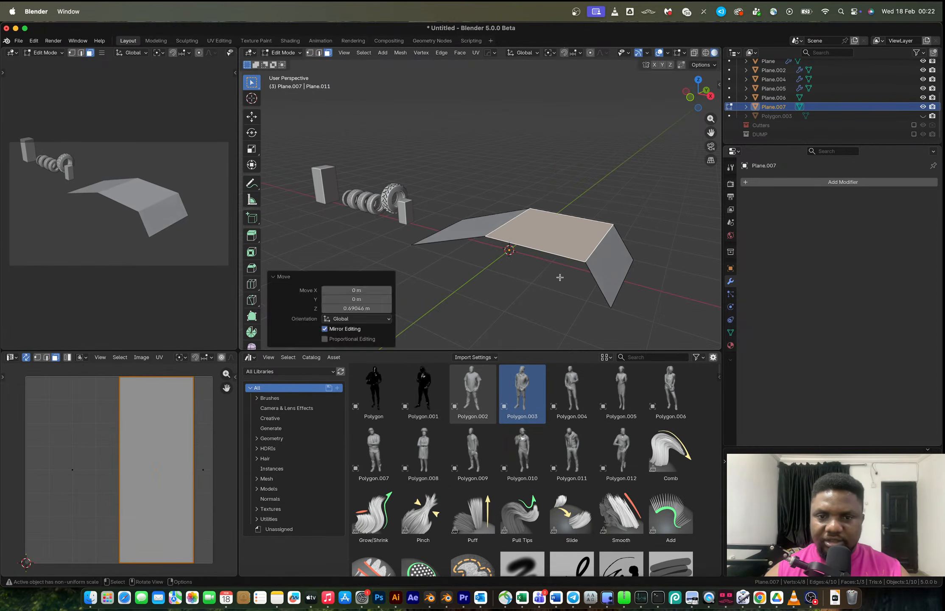
Undo the middle face raise after a cancelled mirror attempt.
key(Tab)
key(alt+x)
key(Escape)
key(Tab)
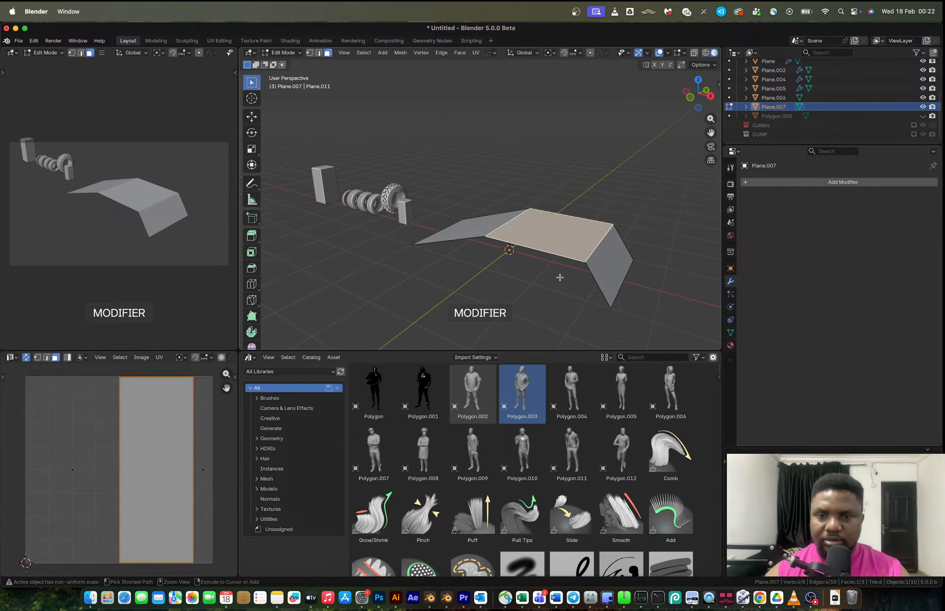
key(ctrl+z)
Add a mirror modifier across the X axis to the plane.
key(Tab)
key(alt+x)
click(580, 268)
key(Tab)
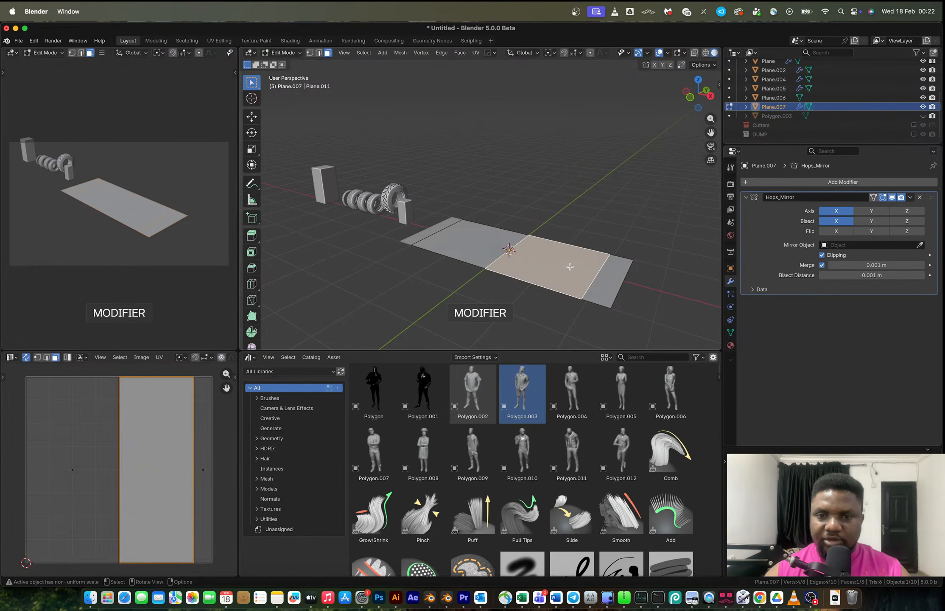
Raise the plane's middle face about 0.61 m along Z.
key(g)
key(z)
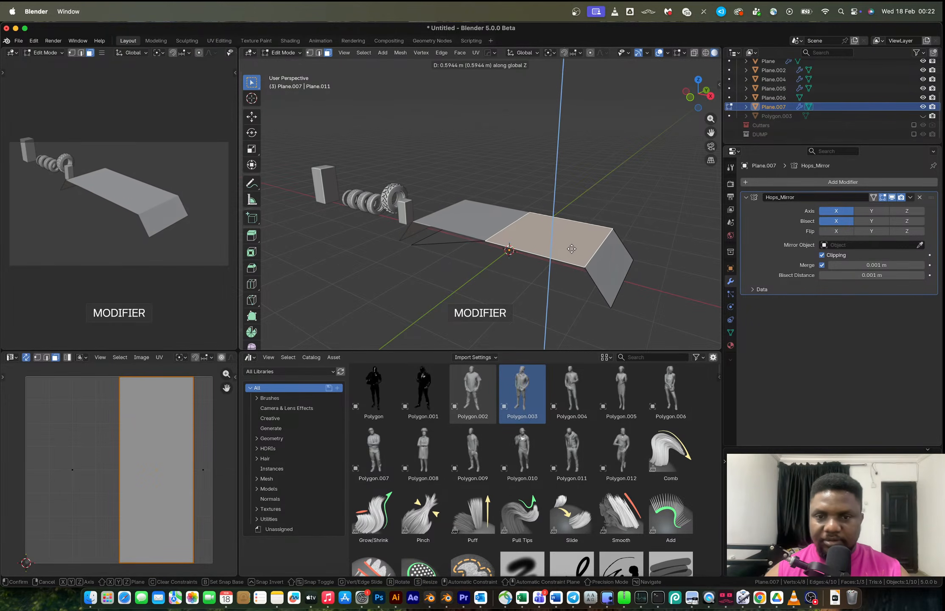
click(569, 257)
middle_drag(568, 256, 597, 258)
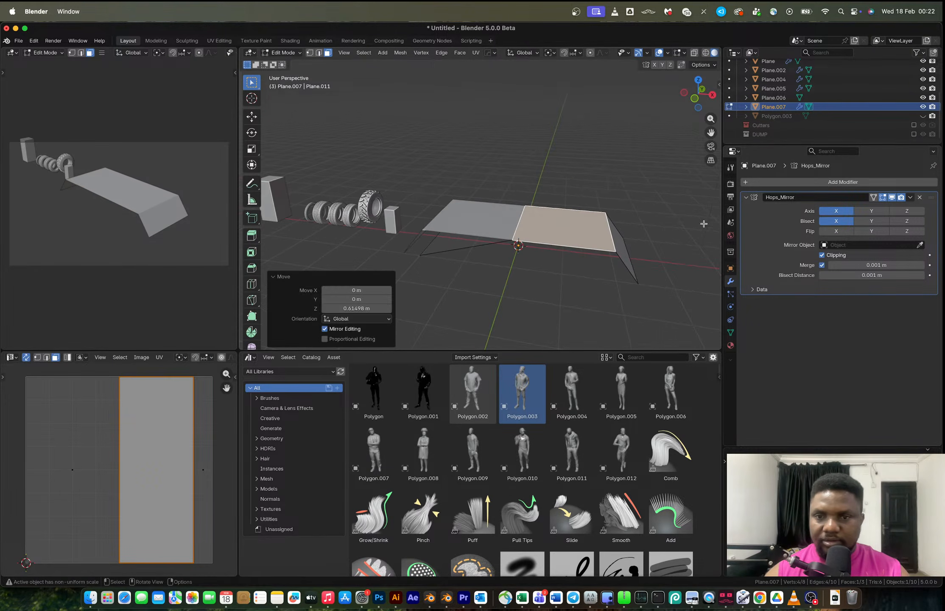
middle_drag(671, 234, 548, 249)
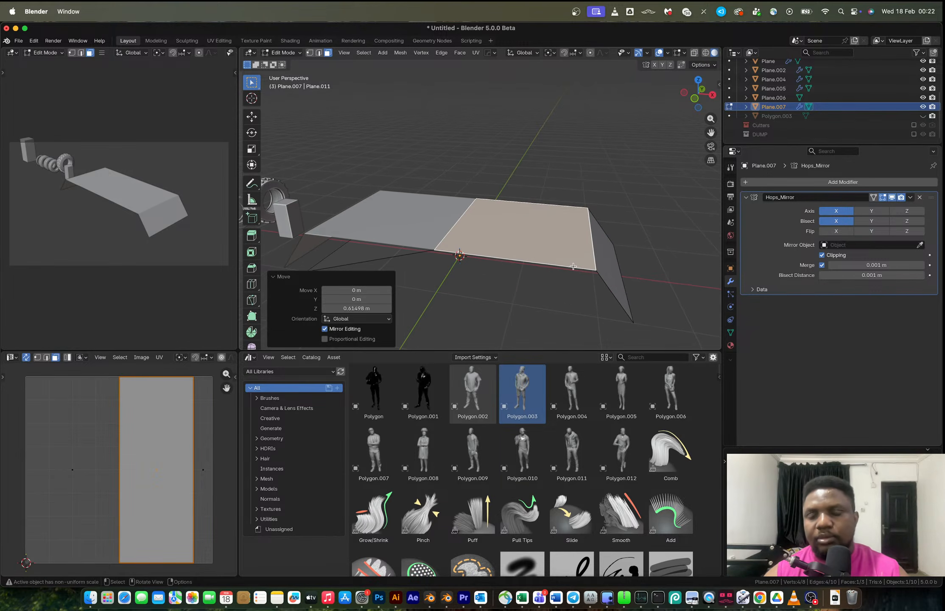
Compare the platform with the reference photo in the browser.
key(ctrl+Right)
key(ctrl+Left)
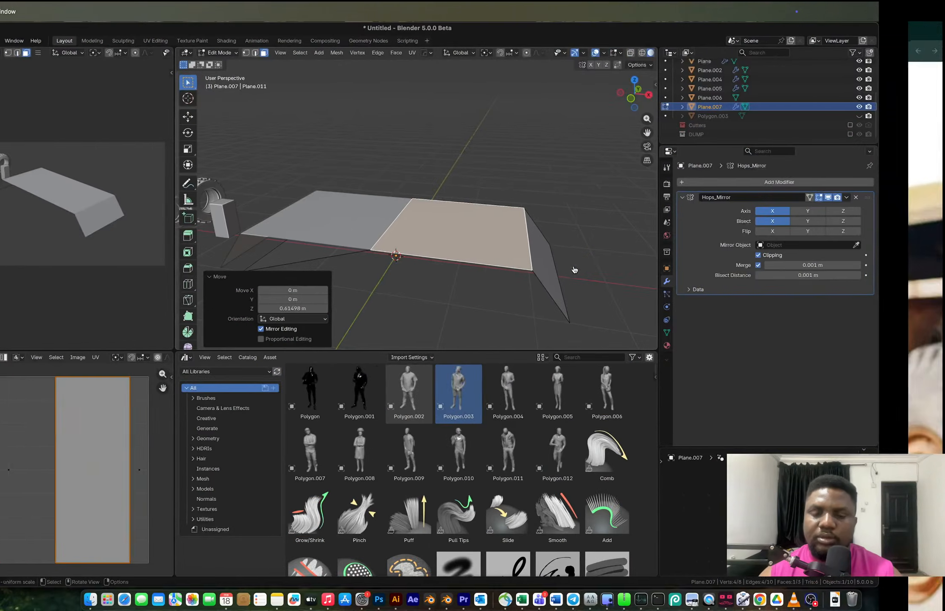
key(ctrl+Right)
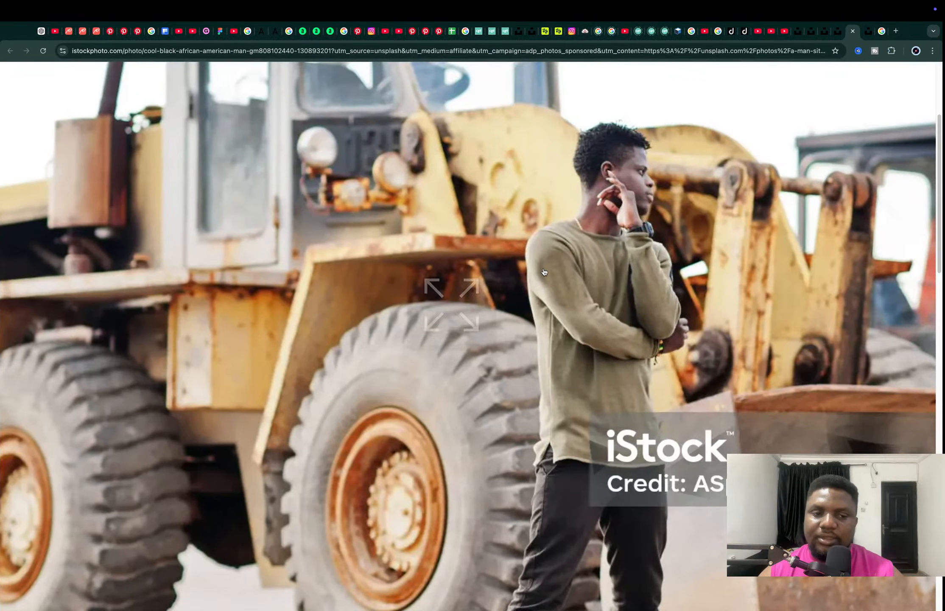
key(ctrl+Left)
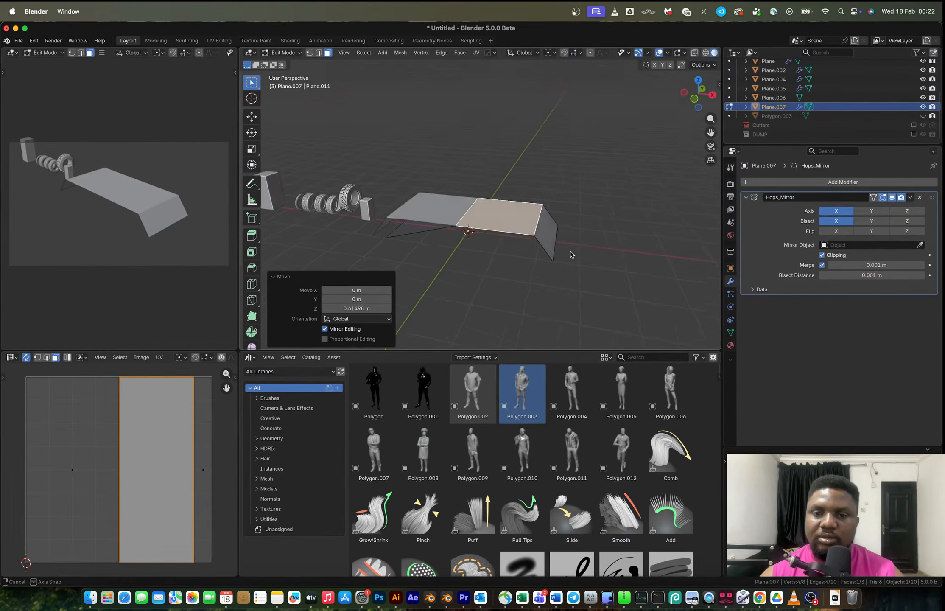
Knife-cut a curving line from the platform's outer lower corner to the middle of its top edge.
middle_drag(573, 250, 552, 299)
scroll(497, 260, up, 3)
middle_drag(515, 249, 493, 230)
key(shift+a)
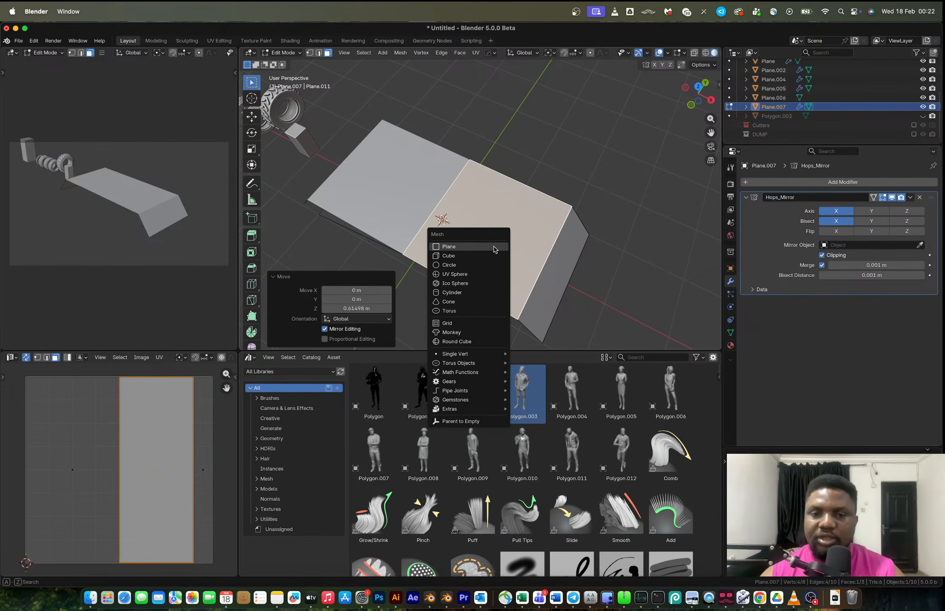
click(698, 87)
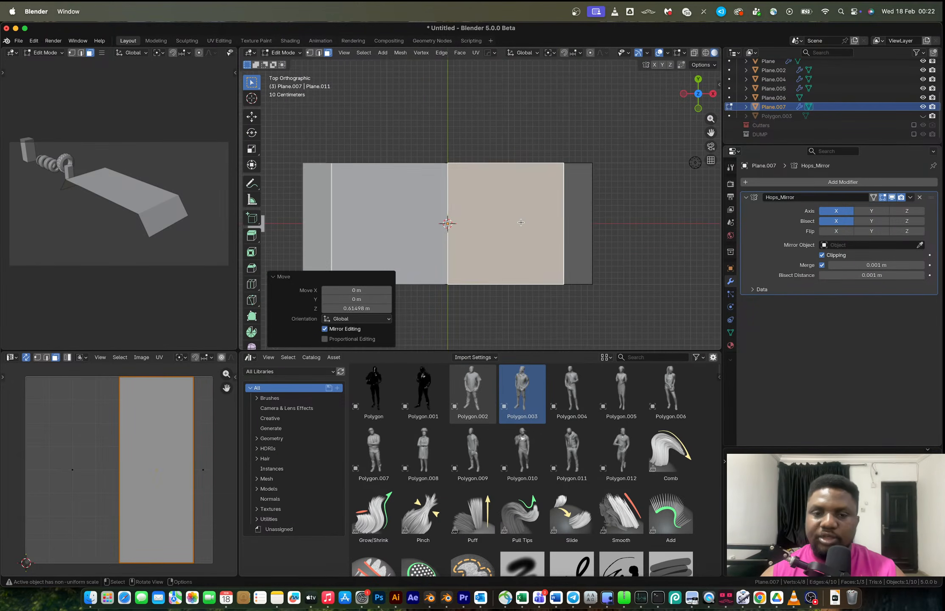
scroll(522, 221, up, 1)
key(shift+a)
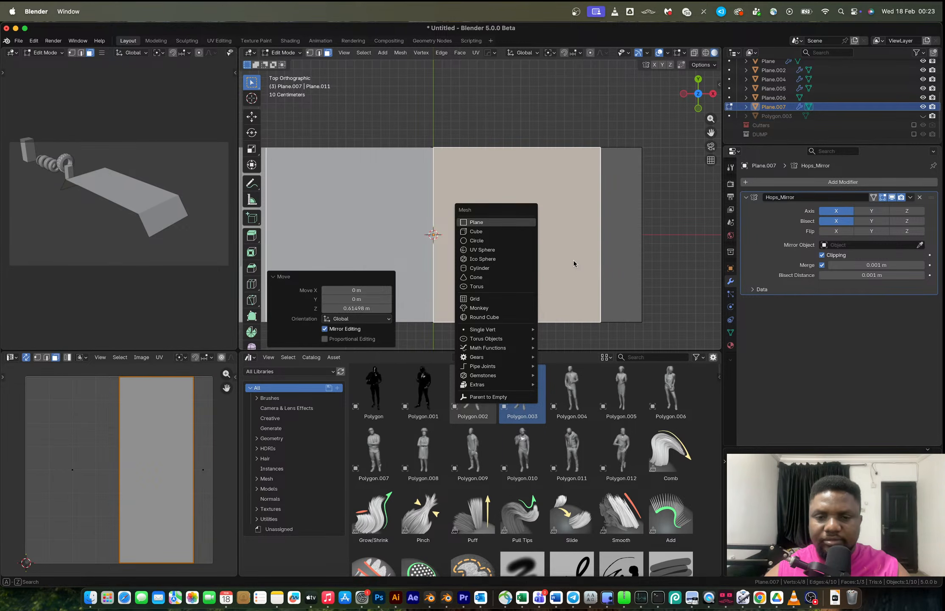
key(Escape)
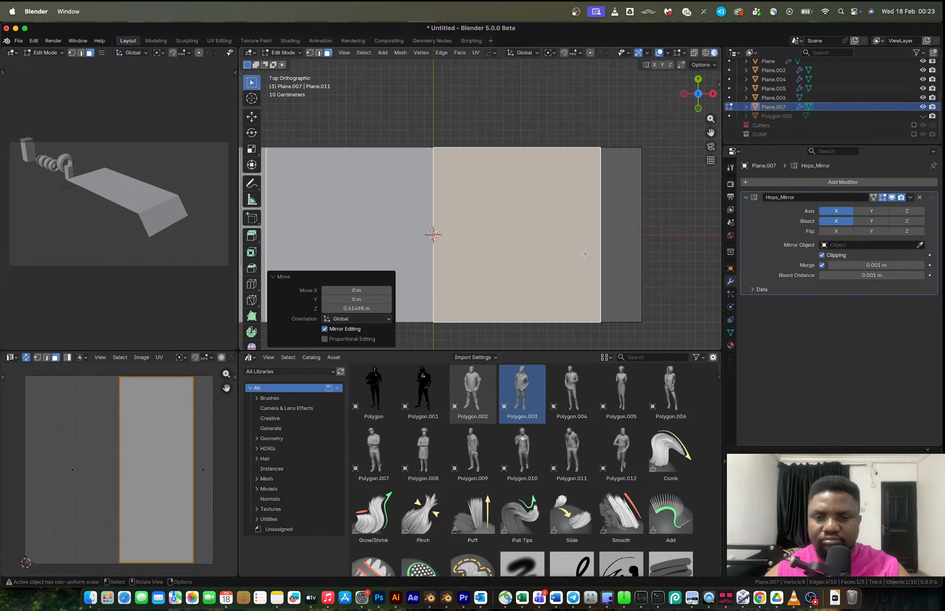
click(642, 322)
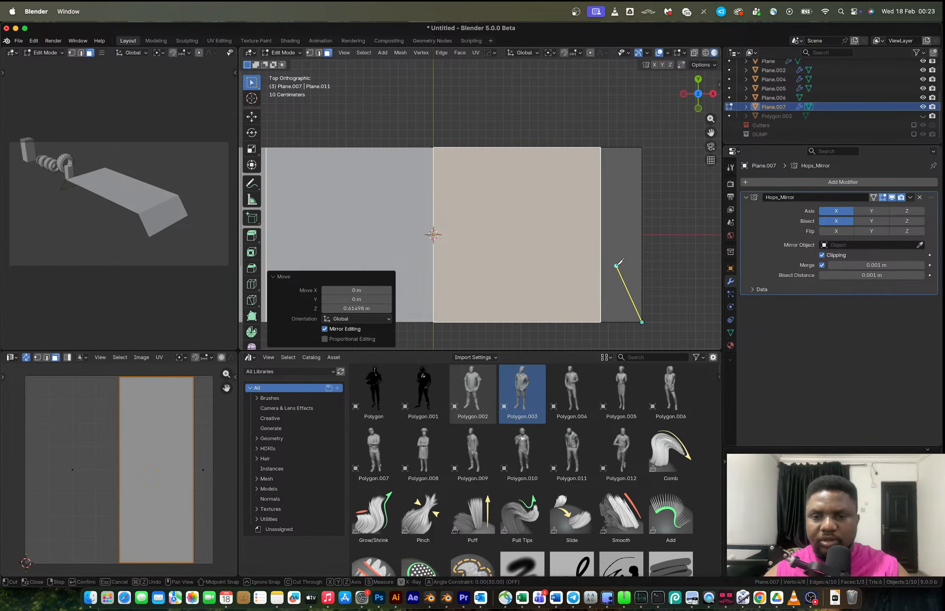
click(620, 273)
click(582, 243)
click(524, 225)
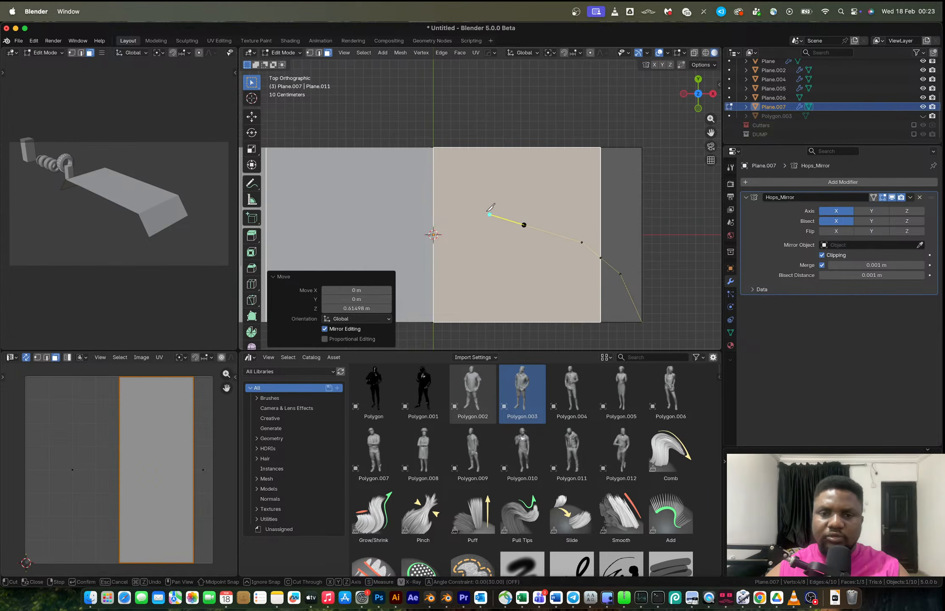
click(449, 181)
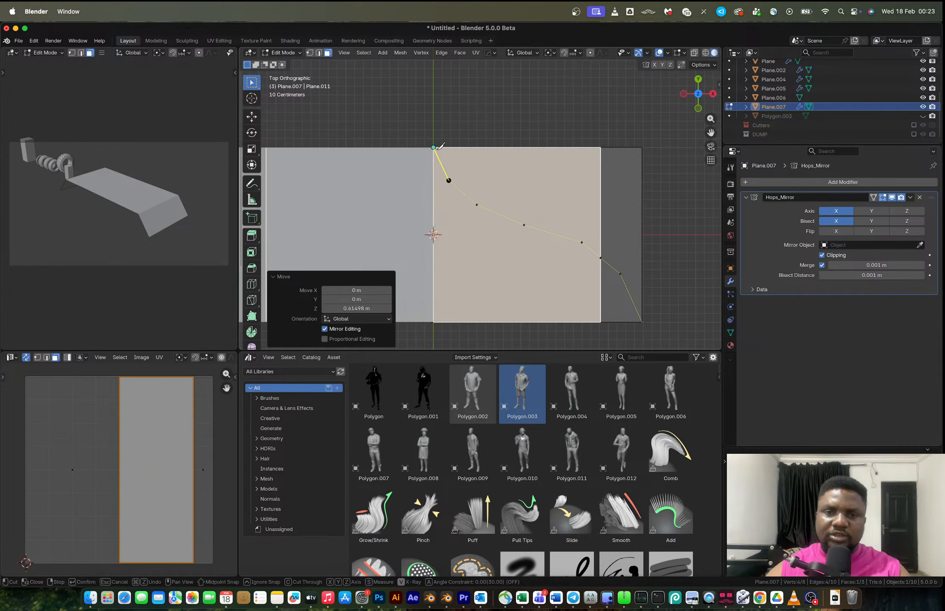
click(433, 148)
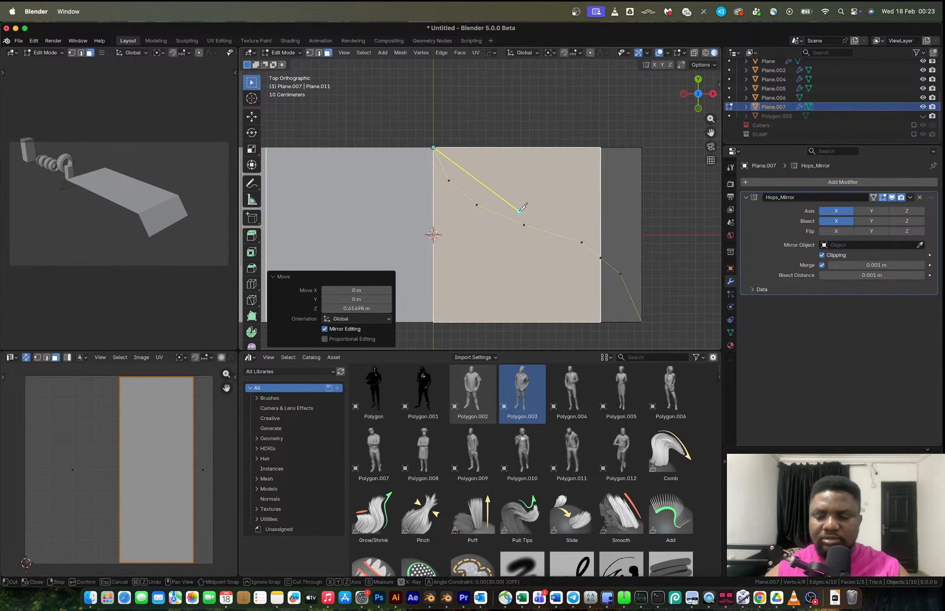
key(Return)
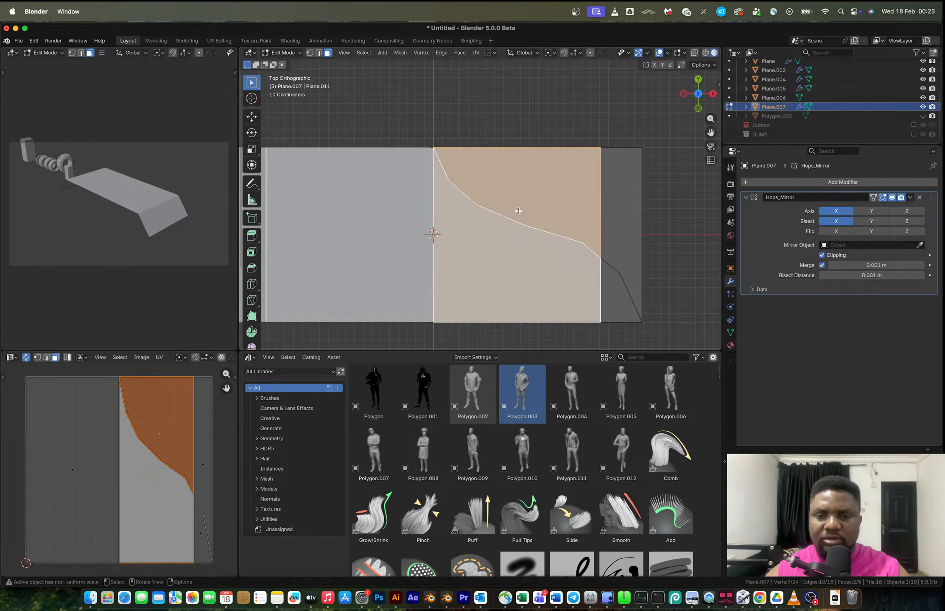
Compare the platform with the reference photo in the browser.
scroll(518, 211, down, 3)
key(ctrl+Right)
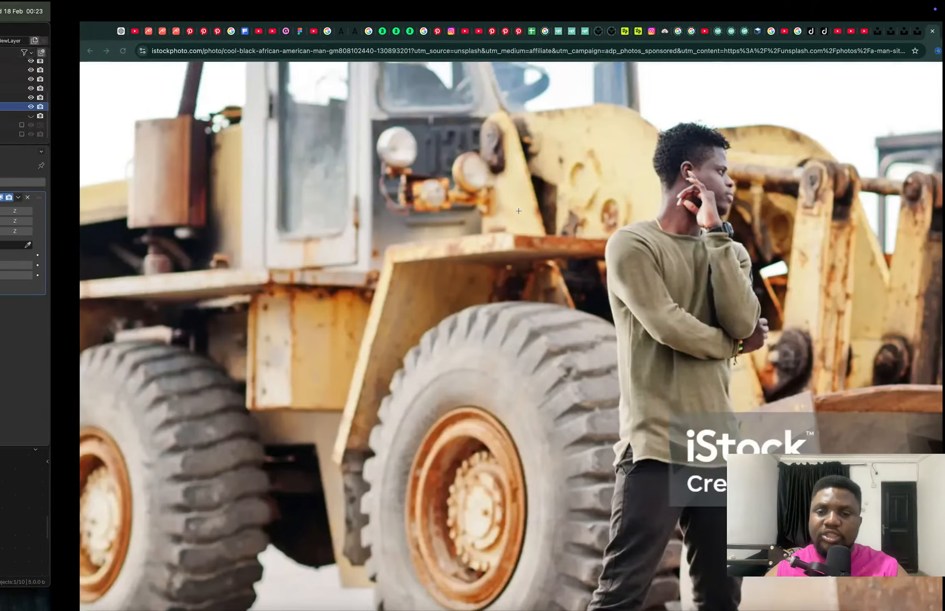
key(ctrl+Left)
Undo the knife cut on the platform.
key(z)
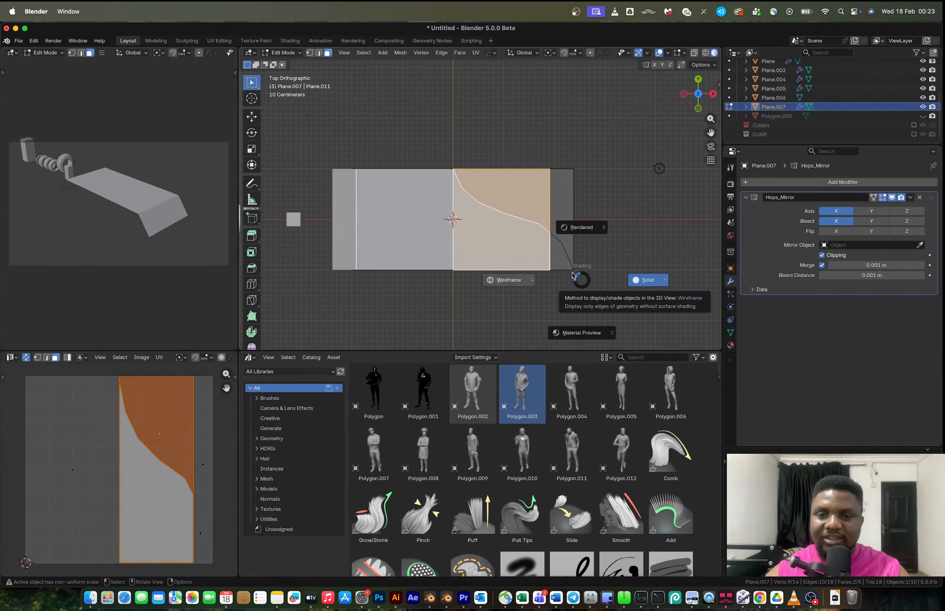
key(ctrl+z)
key(ctrl+z)
key(ctrl+z)
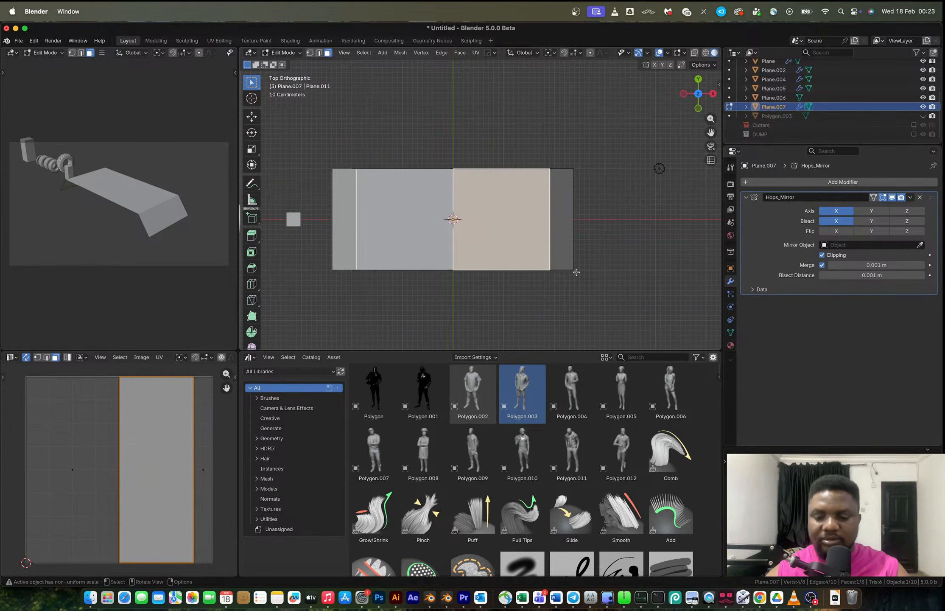
Knife-cut a curved line from the platform's lower-right outer corner across to its upper-left corner.
key(k)
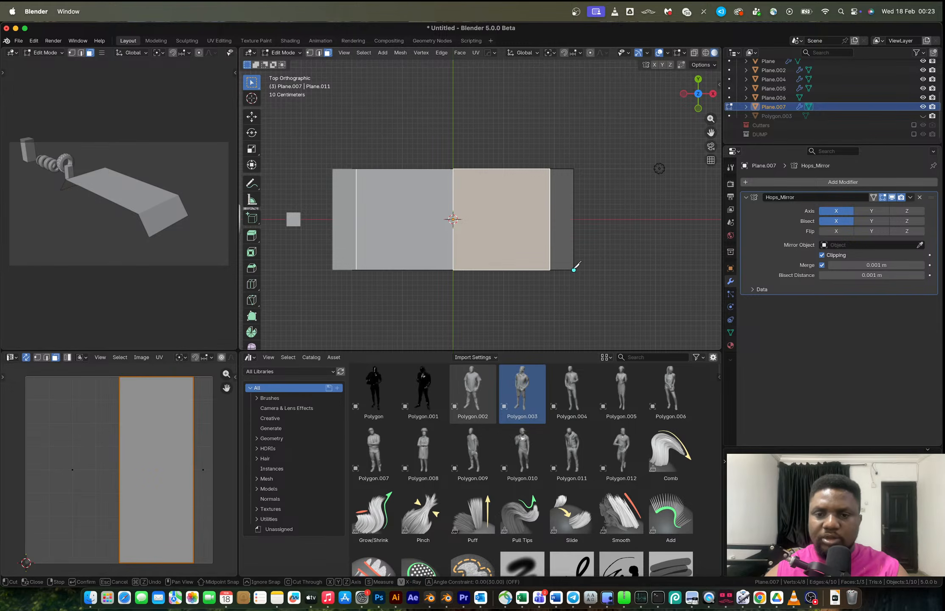
click(574, 270)
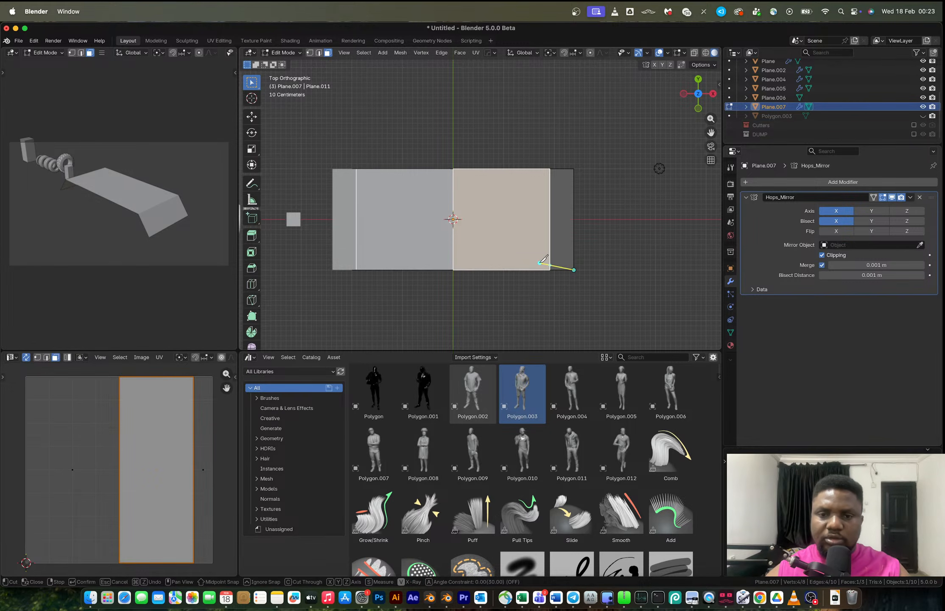
click(540, 263)
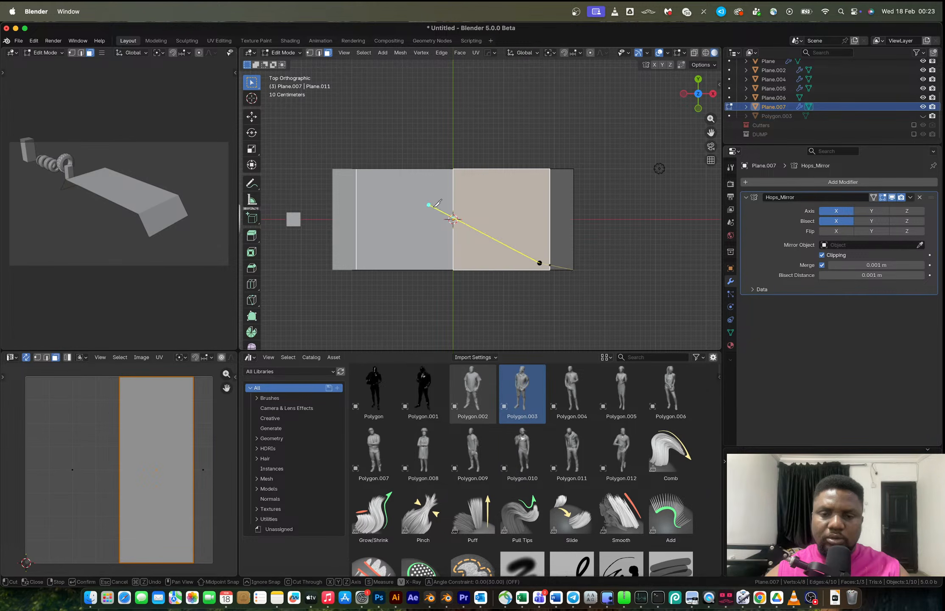
click(509, 249)
click(481, 230)
click(460, 211)
click(425, 192)
click(333, 169)
key(Return)
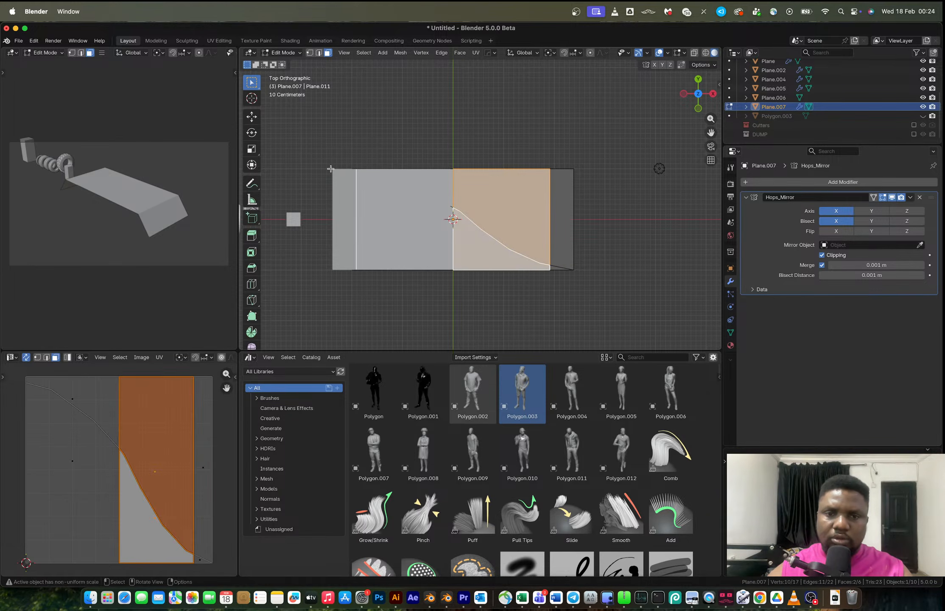
Remove the mirror modifier from the platform.
click(920, 198)
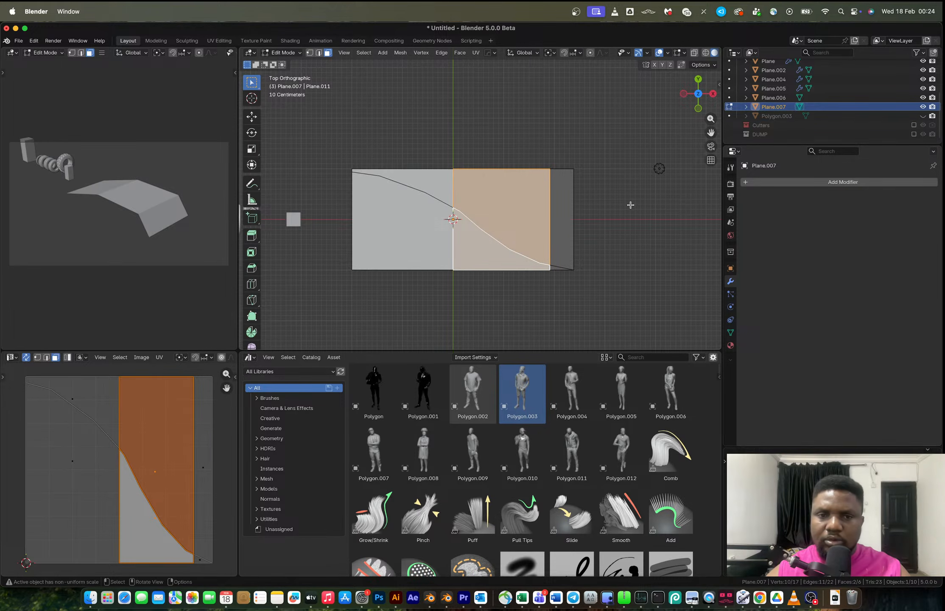
middle_drag(484, 216, 605, 250)
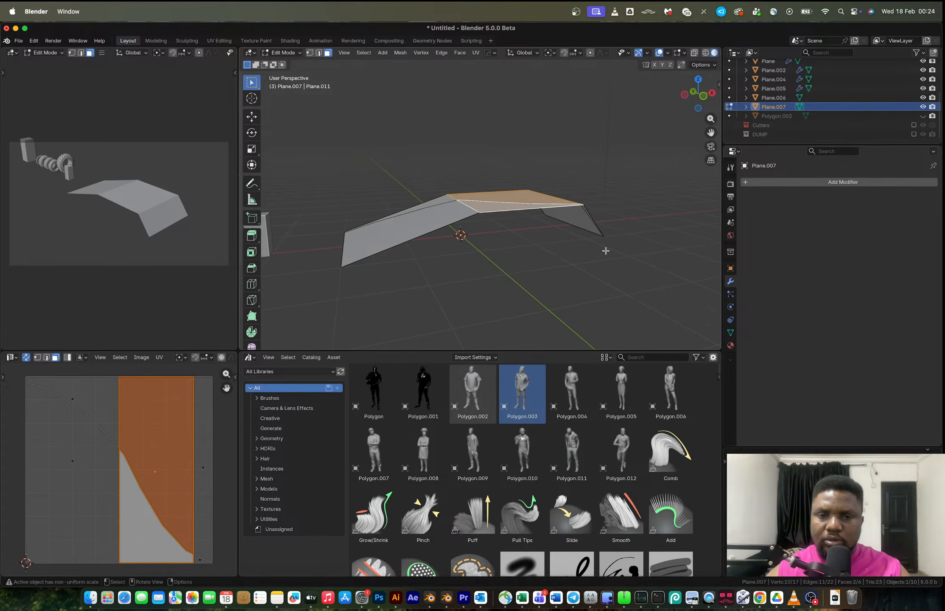
key(super+z)
key(super+z)
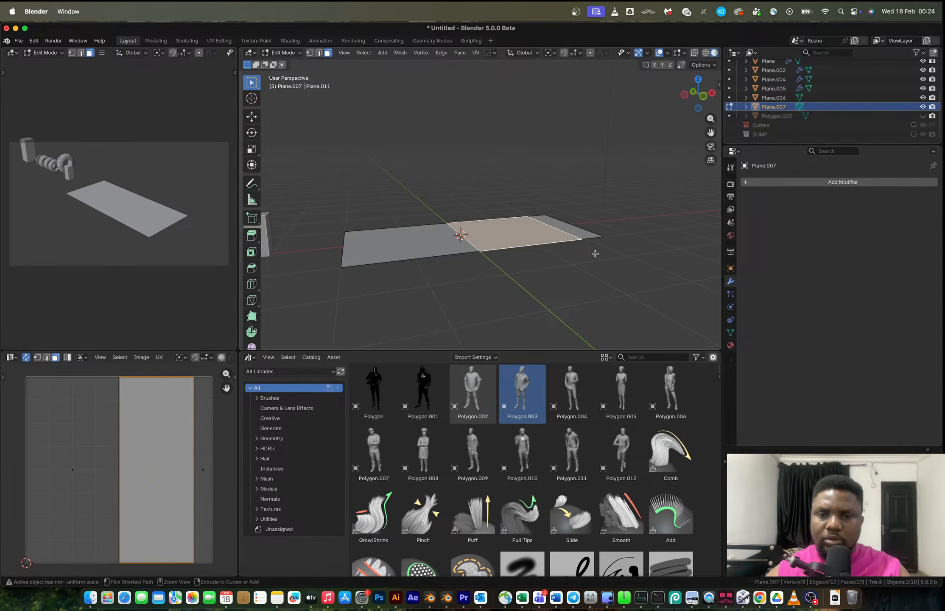
key(super+shift+z)
key(super+shift+z)
Mirror the plane across X again and apply the mirror modifier.
key(Tab)
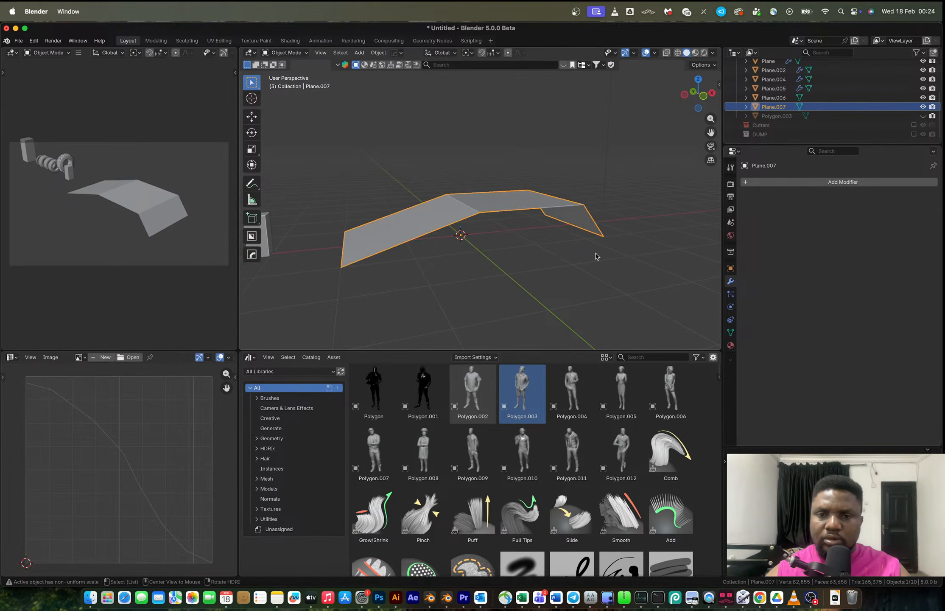
key(alt+x)
click(520, 230)
middle_drag(522, 233, 488, 234)
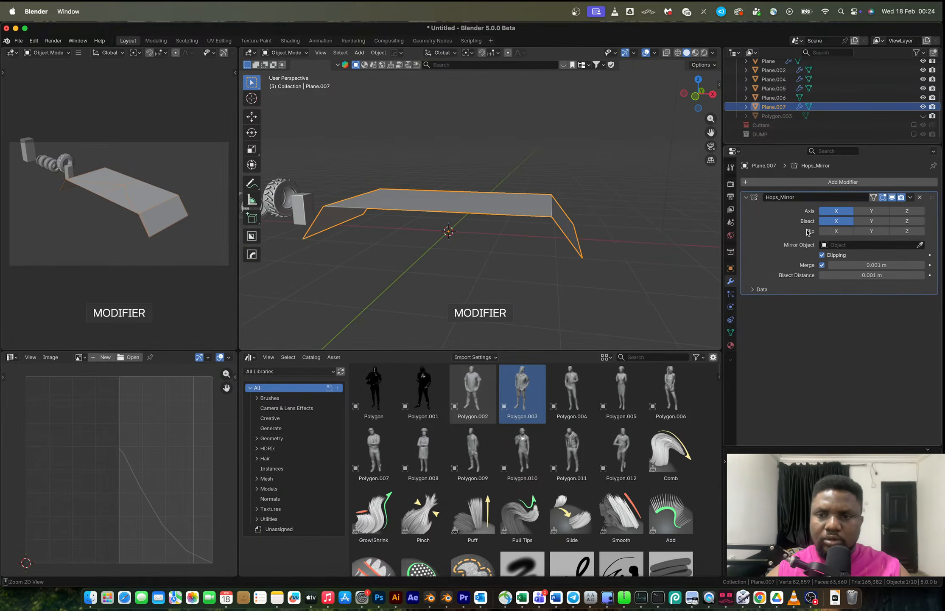
key(ctrl+a)
key(Tab)
Dissolve the curved cut edges on the platform's left half.
middle_drag(528, 206, 471, 245)
click(412, 222)
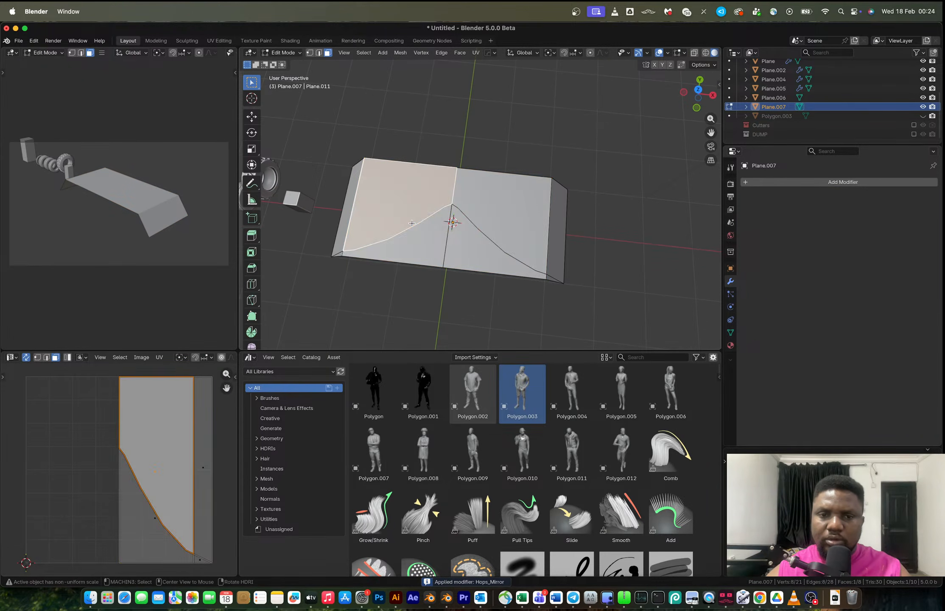
key(2)
alt+click(359, 248)
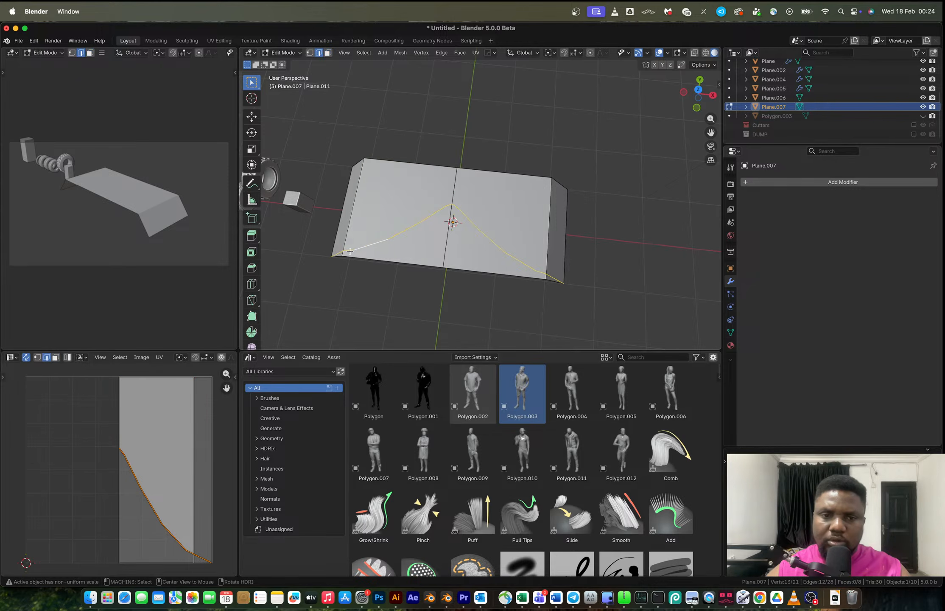
key(x)
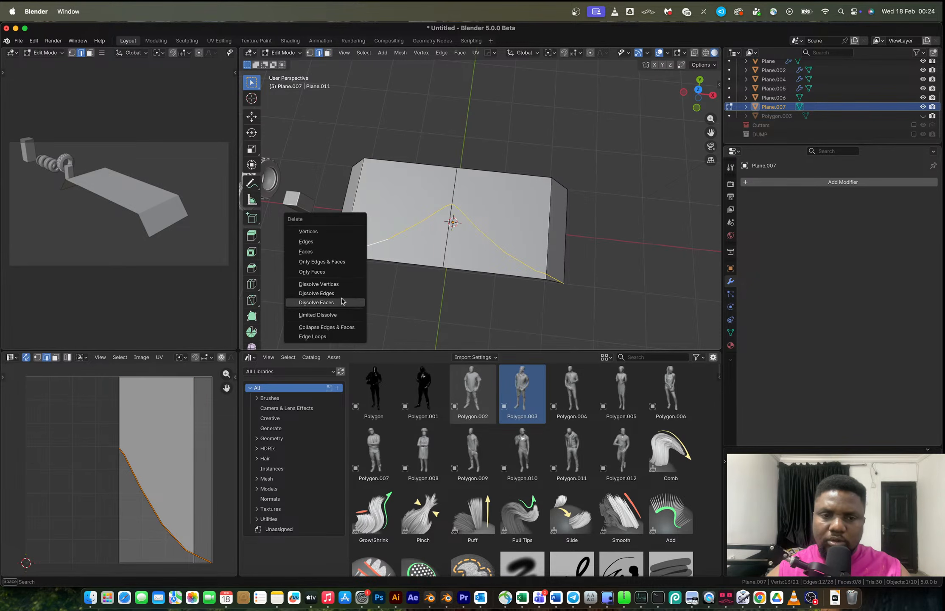
click(318, 293)
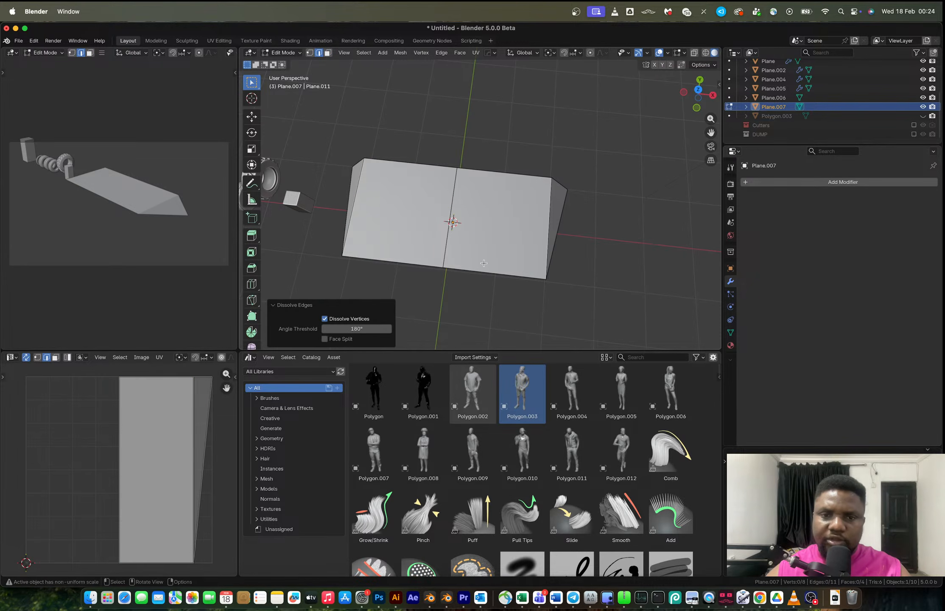
key(ctrl+z)
key(x)
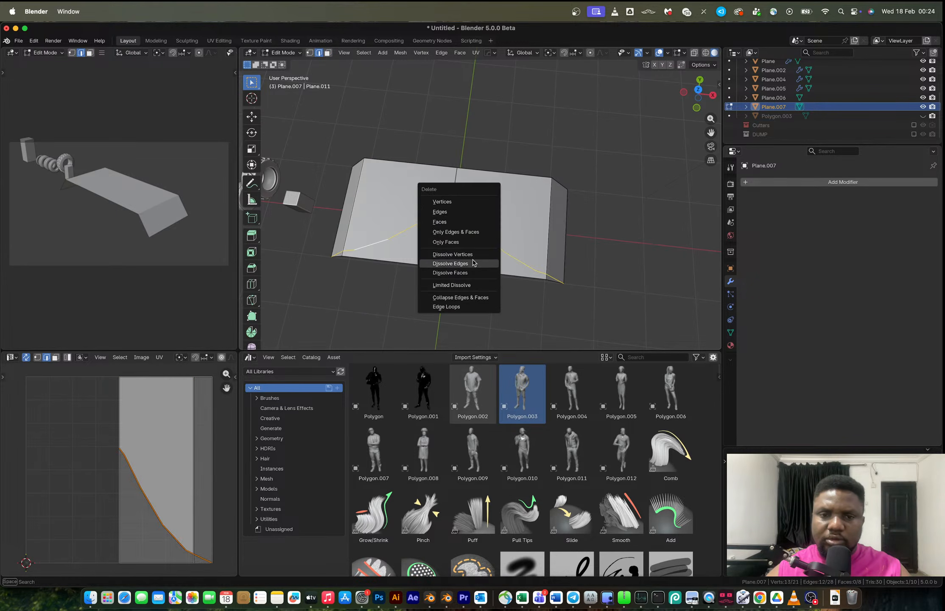
click(474, 263)
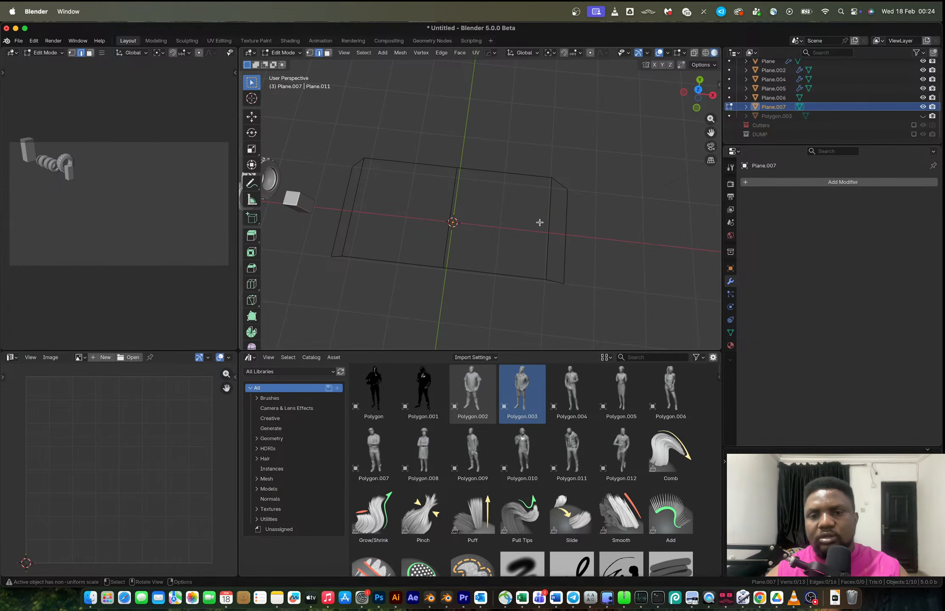
Dissolve the leftover vertex at the platform's lower-left corner.
key(a)
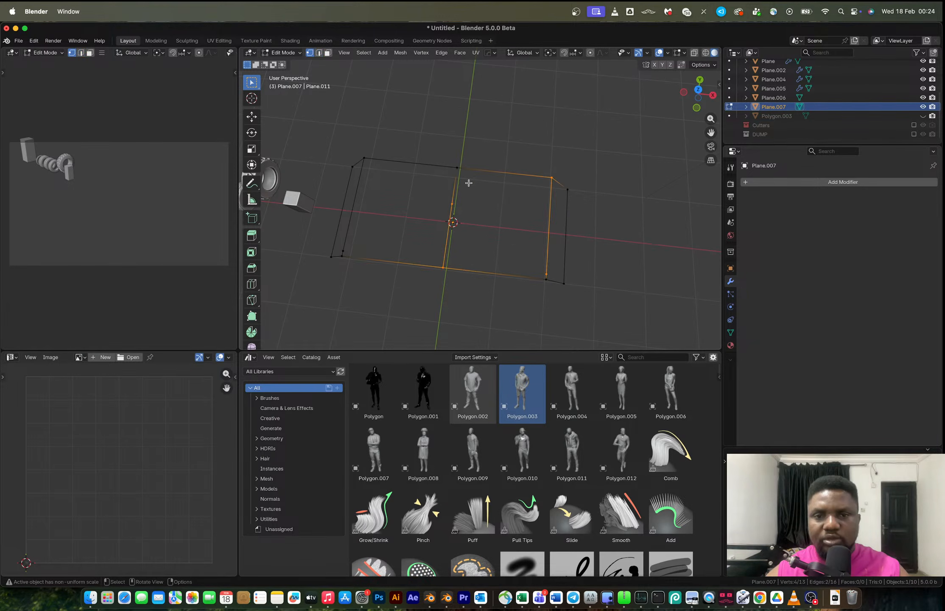
key(alt+a)
key(x)
key(1)
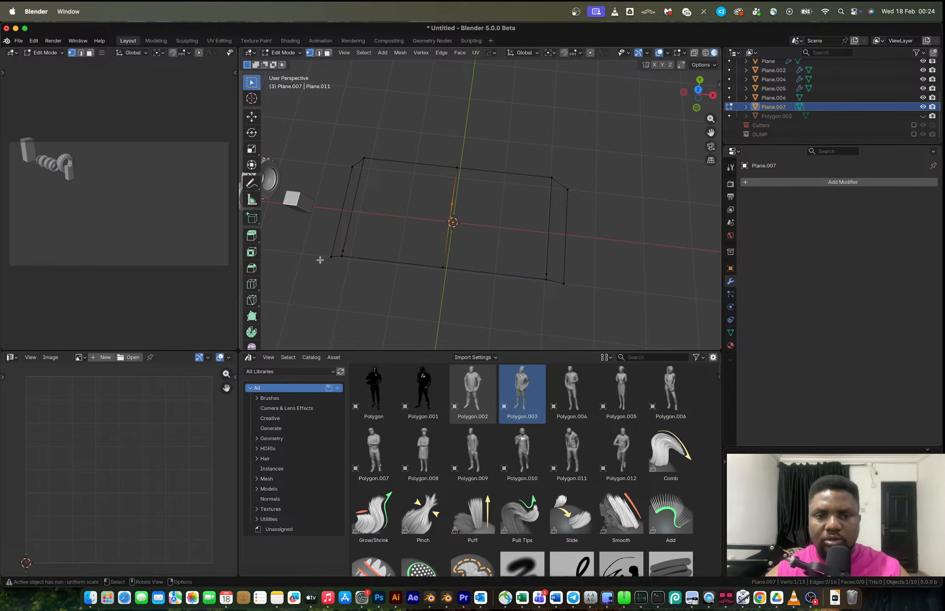
shift+click(342, 251)
key(x)
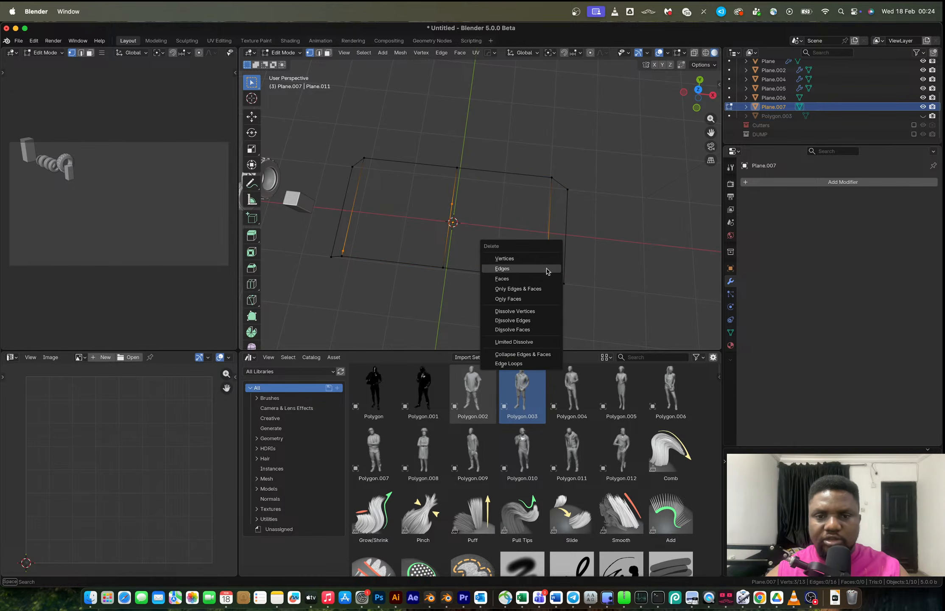
click(522, 310)
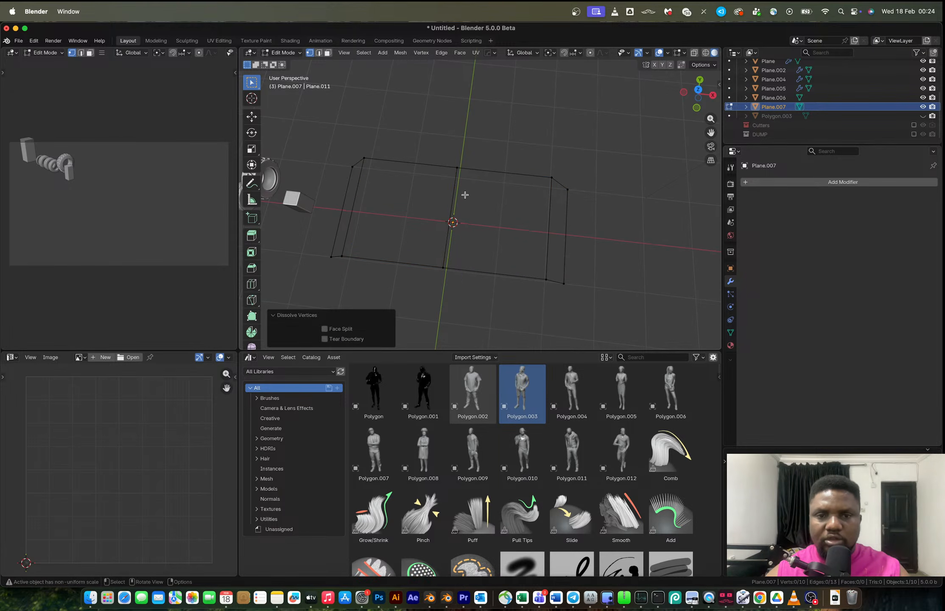
Fill a top face between four corner vertices and a side face from the outer edge of the platform.
click(458, 166)
shift+click(445, 265)
shift+click(535, 276)
shift+click(541, 189)
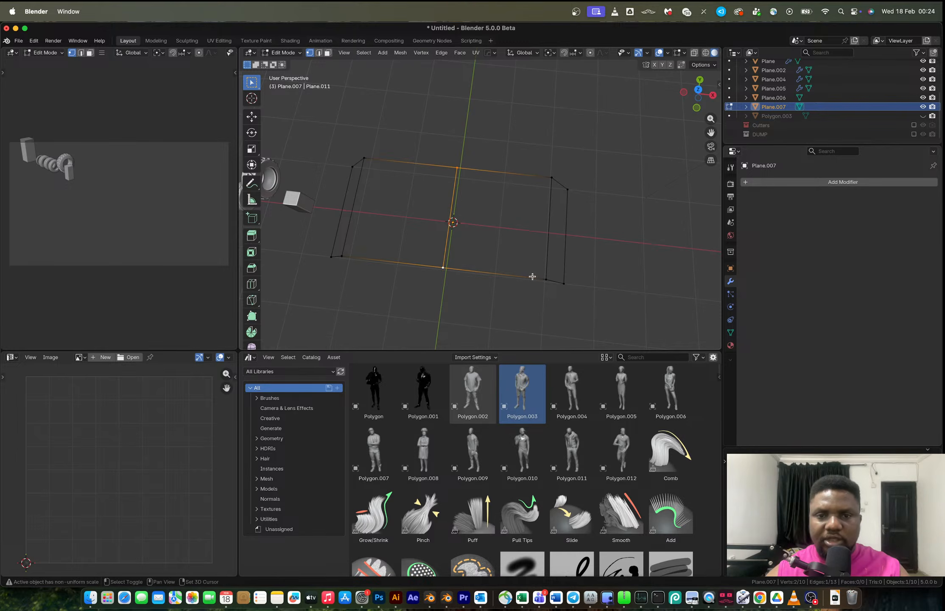
key(f)
key(2)
click(549, 207)
key(f)
Add and apply an X-axis mirror to the platform again.
key(Tab)
key(alt+x)
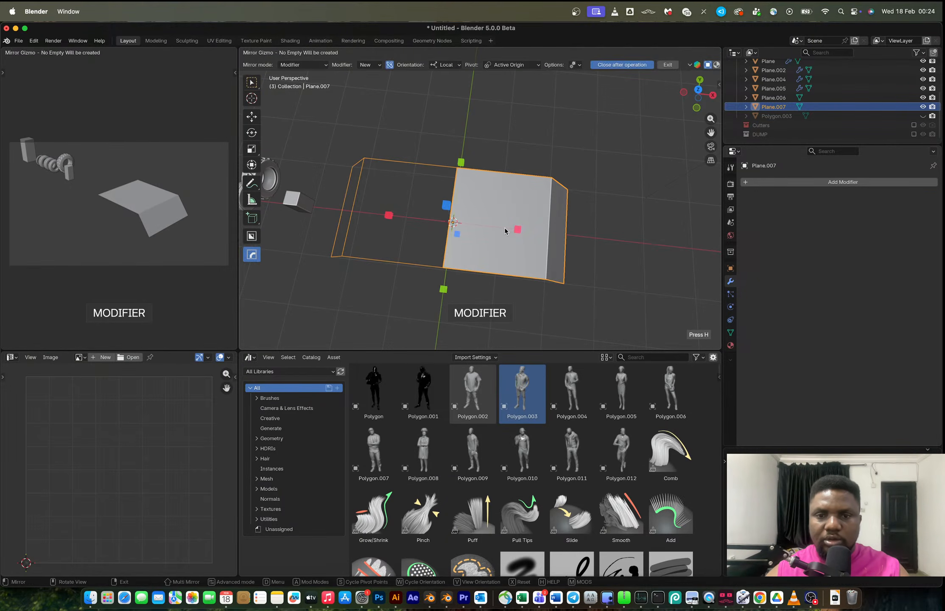
click(519, 228)
key(ctrl+a)
key(Tab)
Finish the mirror and knife-cut a curved line across the platform's top from its lower-right corner to its upper-left corner.
middle_drag(738, 200, 708, 123)
click(699, 85)
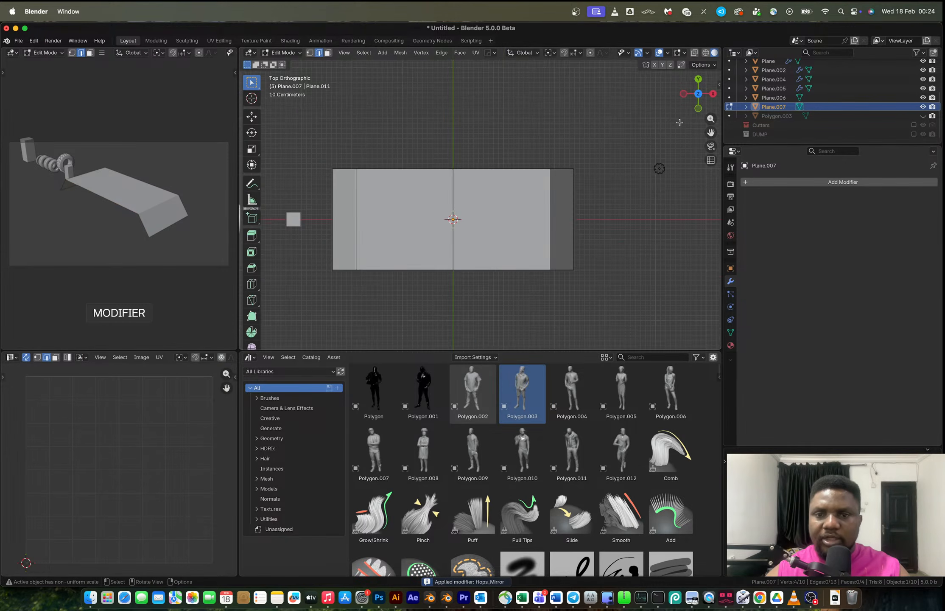
key(k)
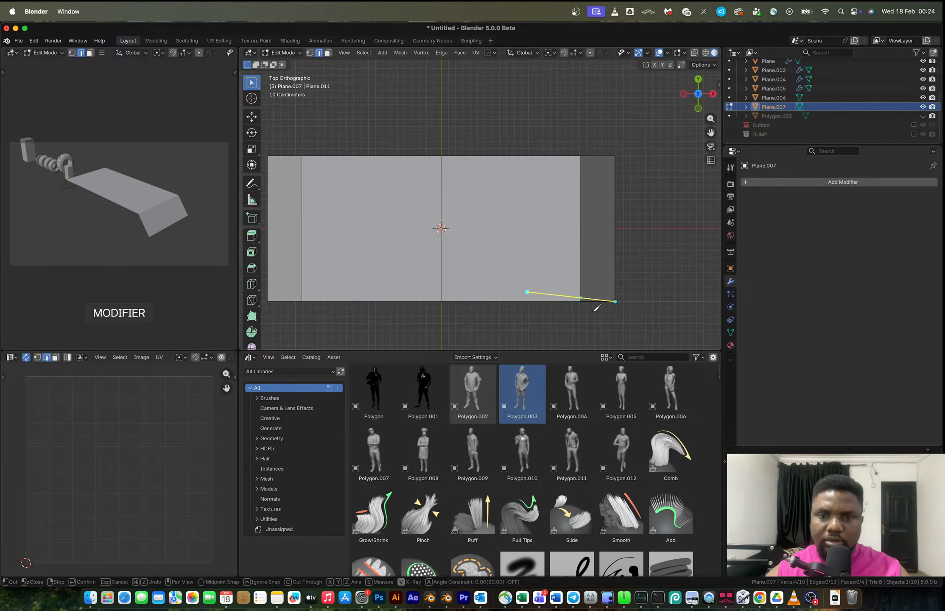
click(565, 238)
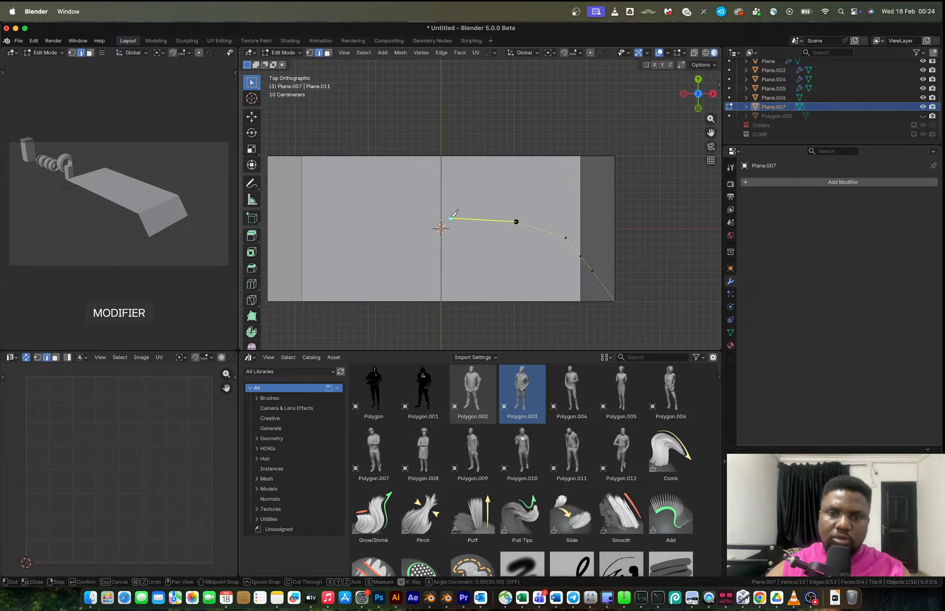
click(441, 219)
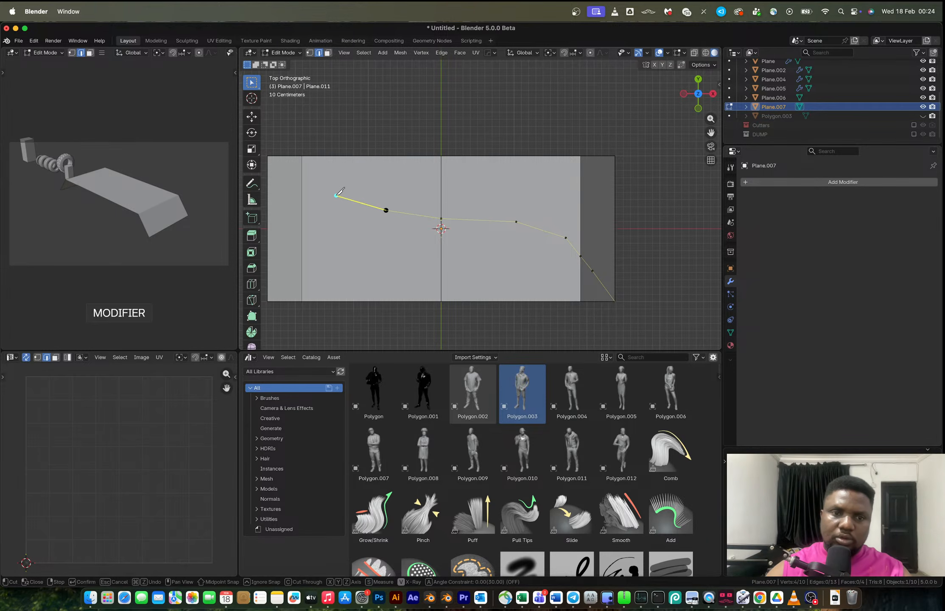
click(268, 156)
key(Return)
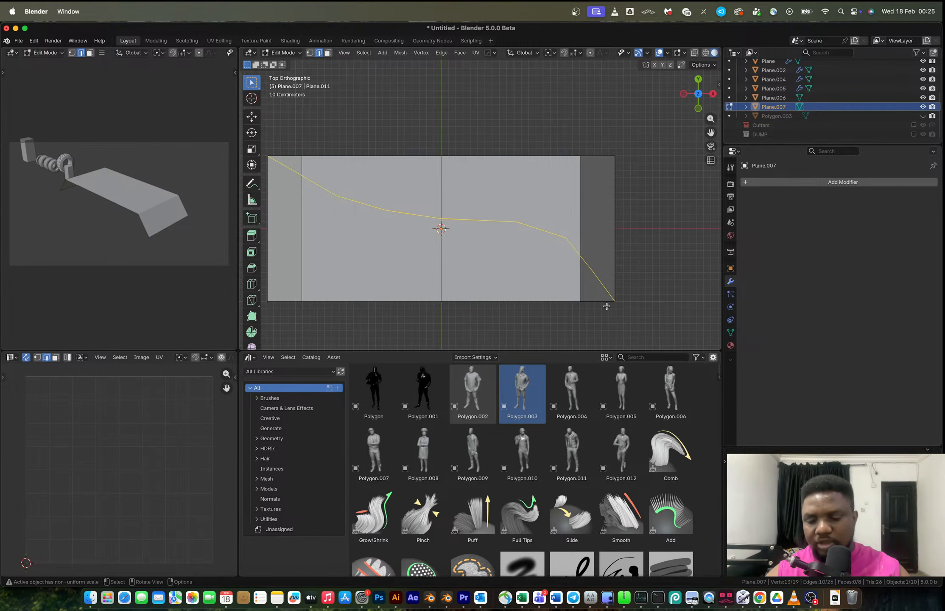
Knife-cut a second curved line below the first, from the platform's bottom edge to its left edge.
key(l)
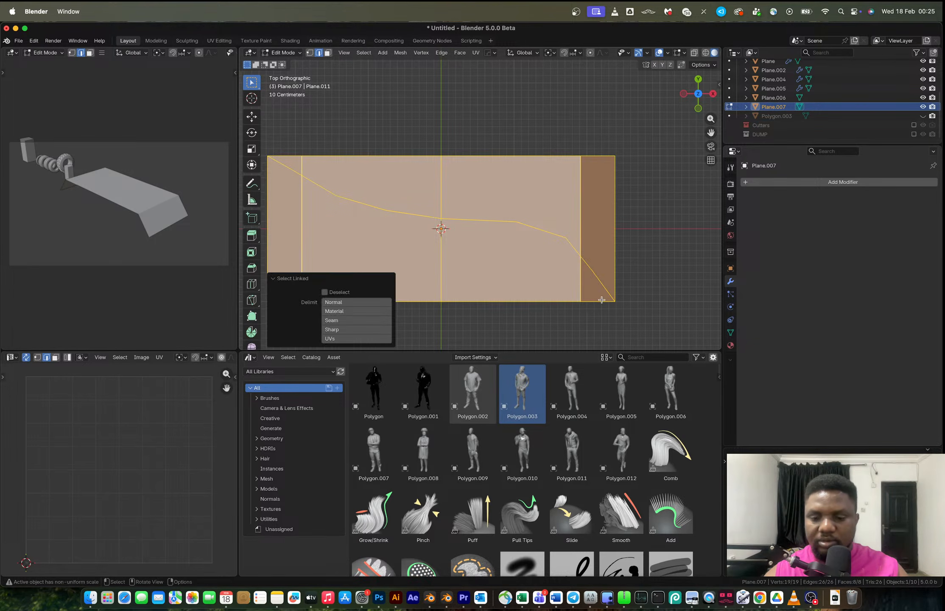
key(k)
click(557, 302)
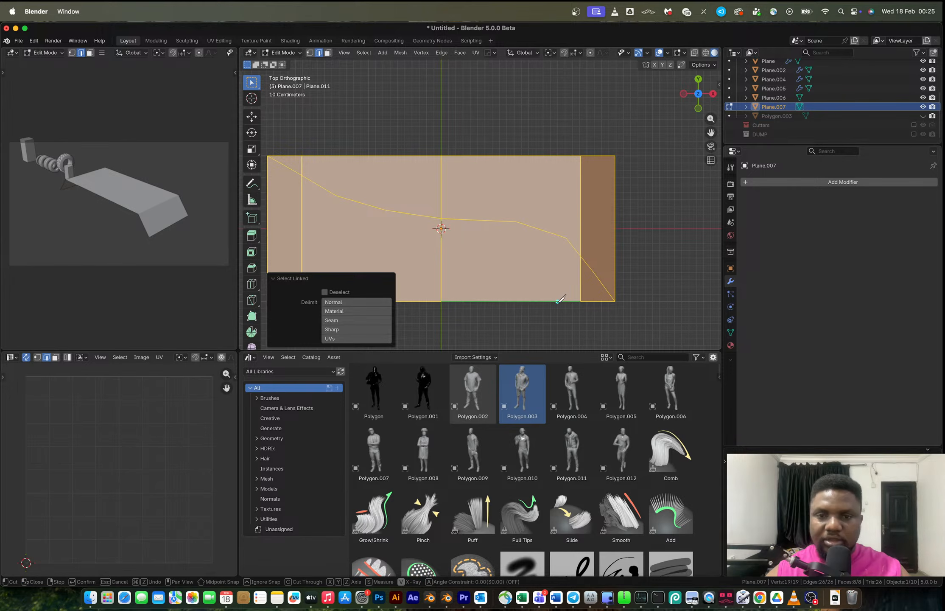
click(531, 270)
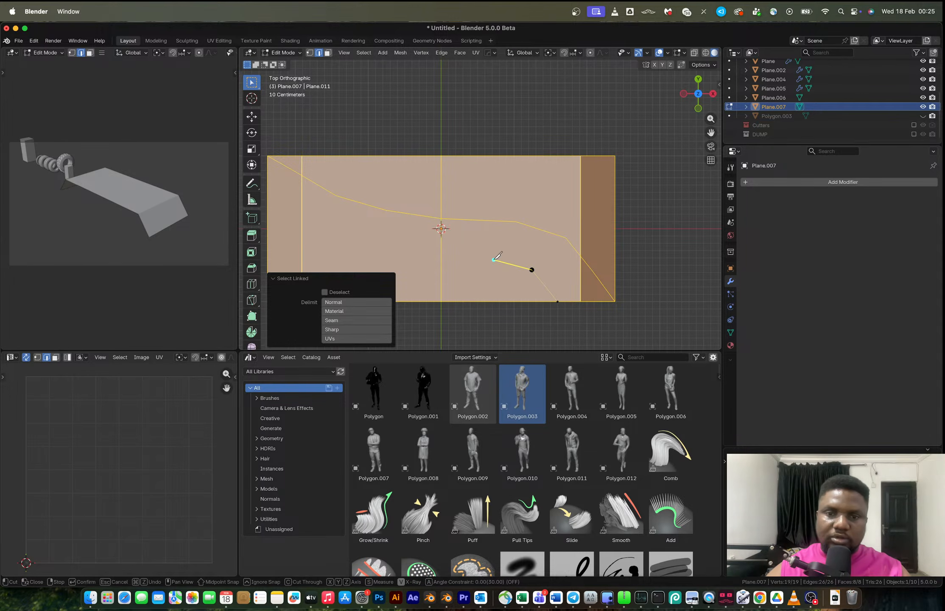
click(489, 261)
click(441, 262)
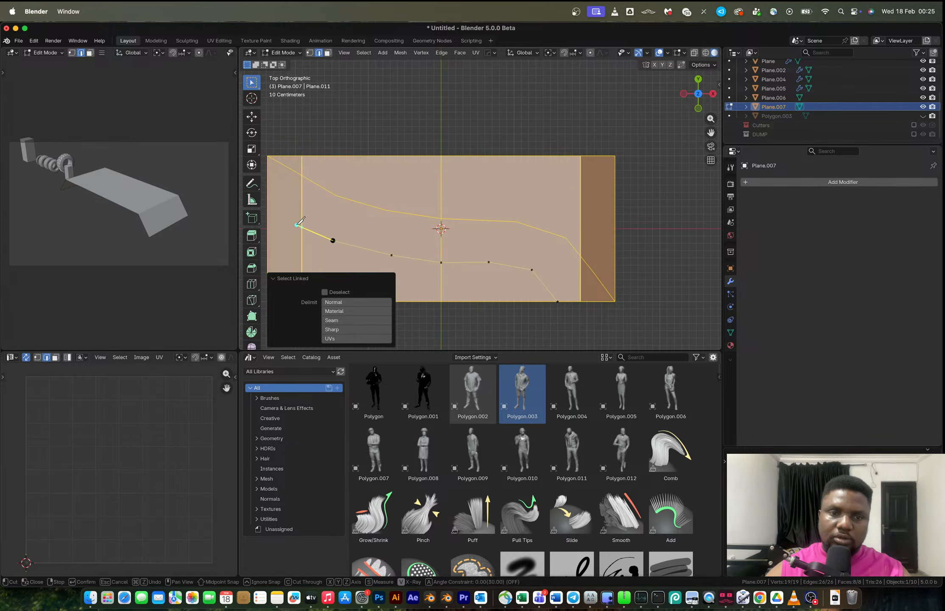
click(276, 207)
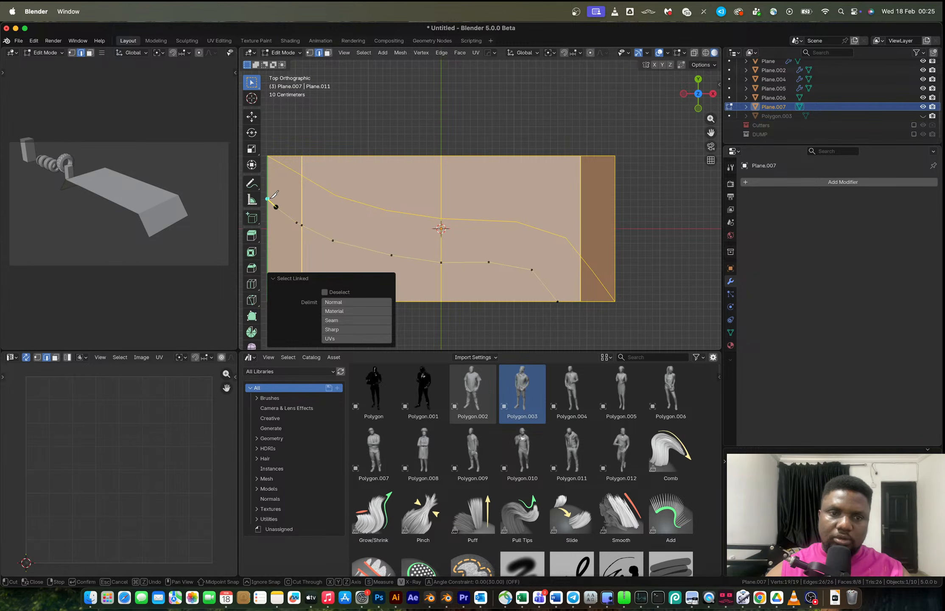
click(268, 199)
key(Return)
Apply all transforms to the platform object.
middle_drag(548, 263, 477, 203)
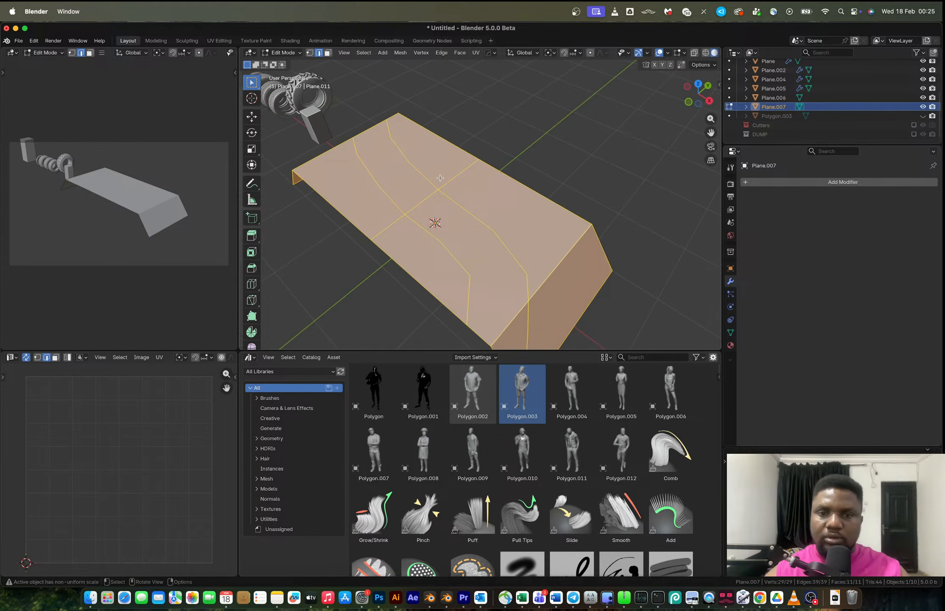
scroll(478, 203, down, 4)
key(3)
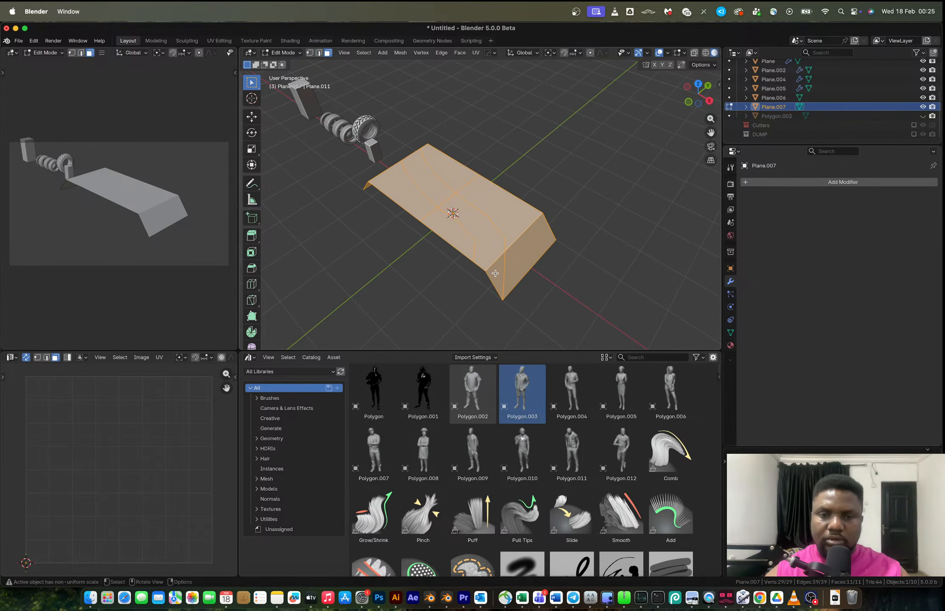
click(495, 273)
middle_drag(433, 187, 504, 174)
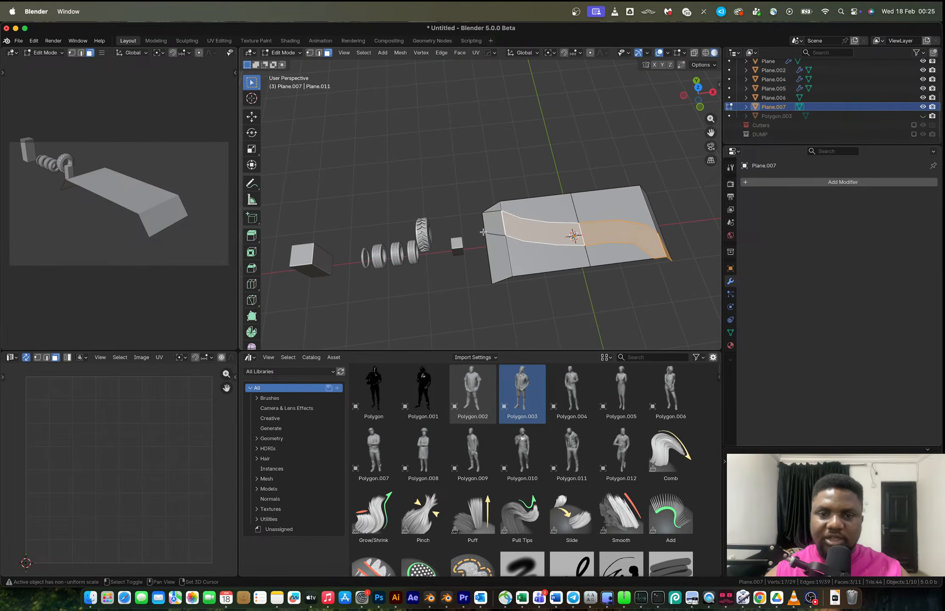
shift+click(488, 229)
key(Tab)
key(ctrl+a)
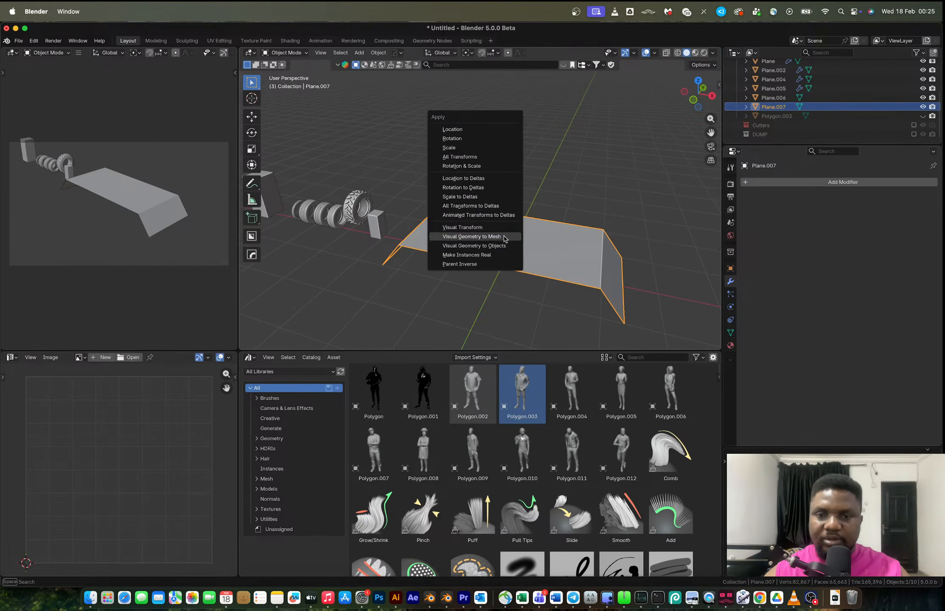
click(473, 156)
middle_drag(473, 156, 566, 232)
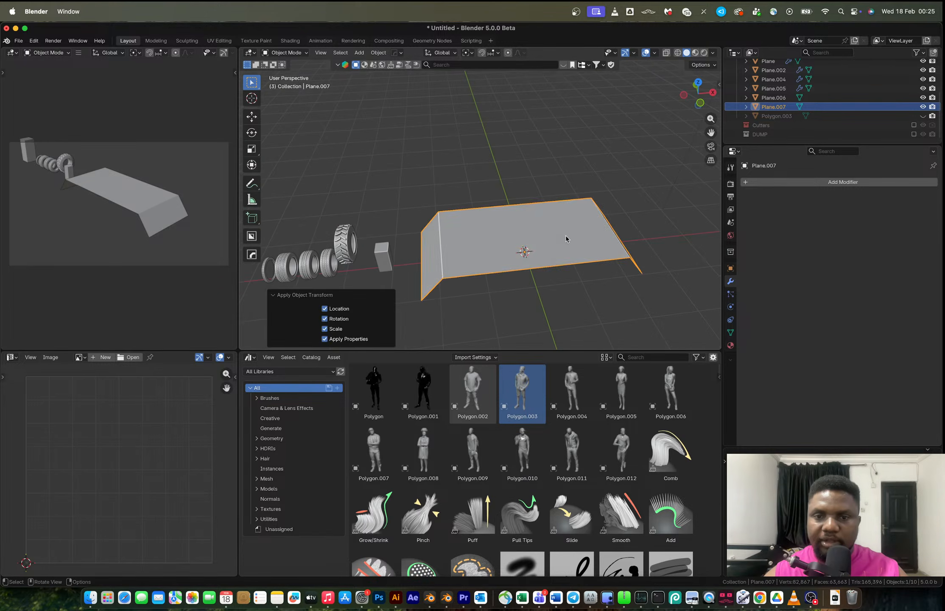
Select the platform's left top edge and extrude it a short distance along the Y axis.
key(Tab)
key(alt+a)
key(2)
alt+click(560, 266)
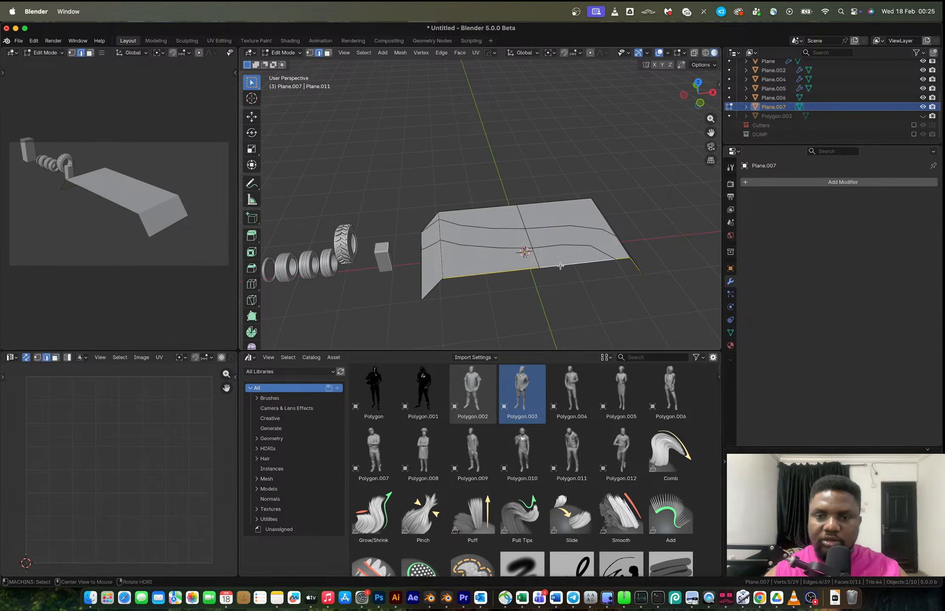
alt+shift+click(435, 290)
middle_drag(435, 290, 533, 300)
key(ctrl+z)
shift+click(507, 301)
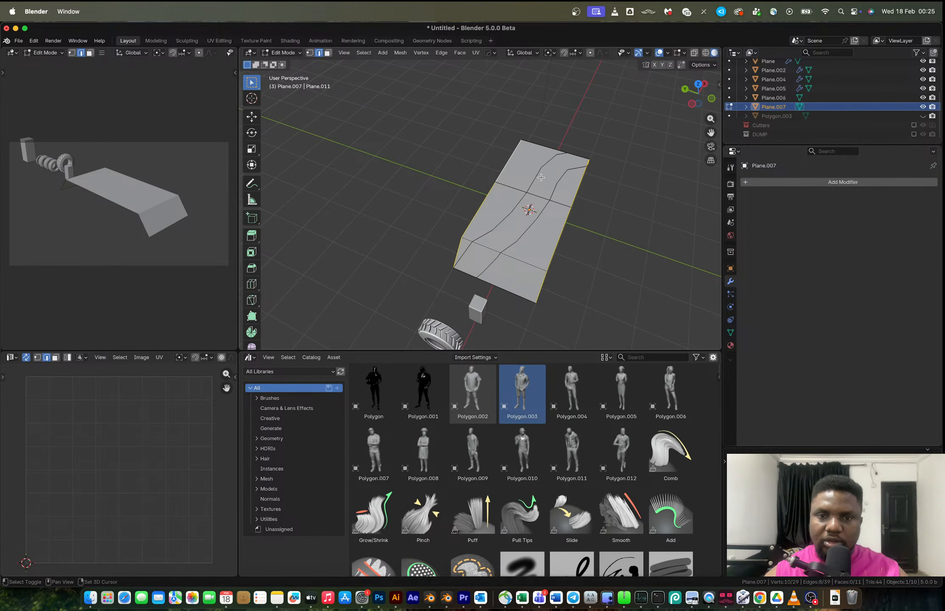
middle_drag(541, 177, 362, 152)
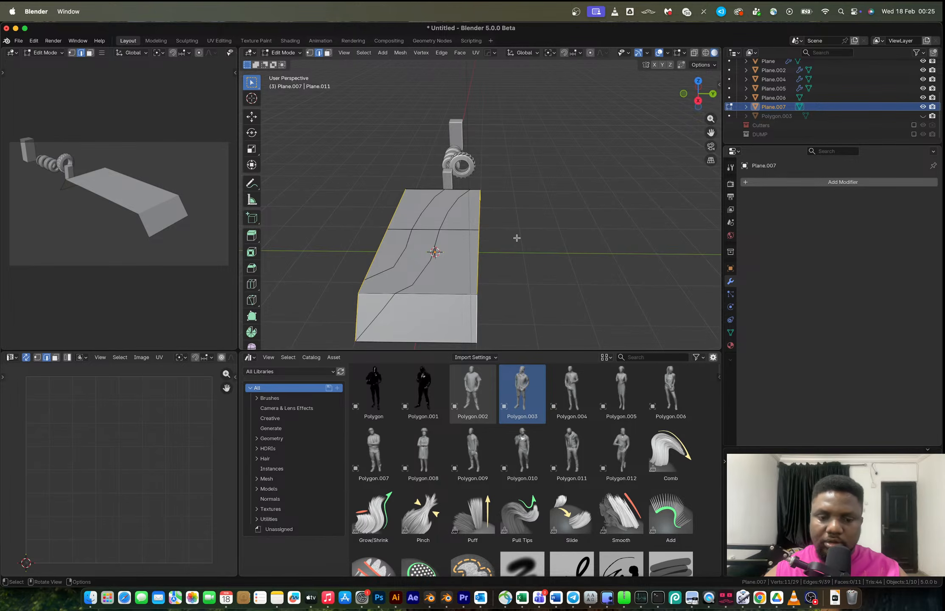
key(ctrl+z)
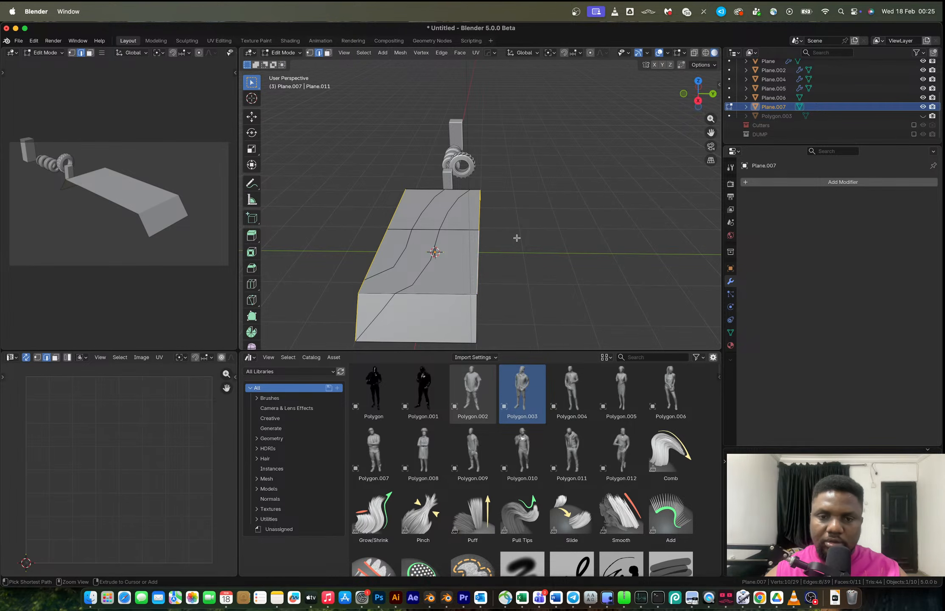
key(ctrl+z)
shift+middle_drag(490, 239, 531, 238)
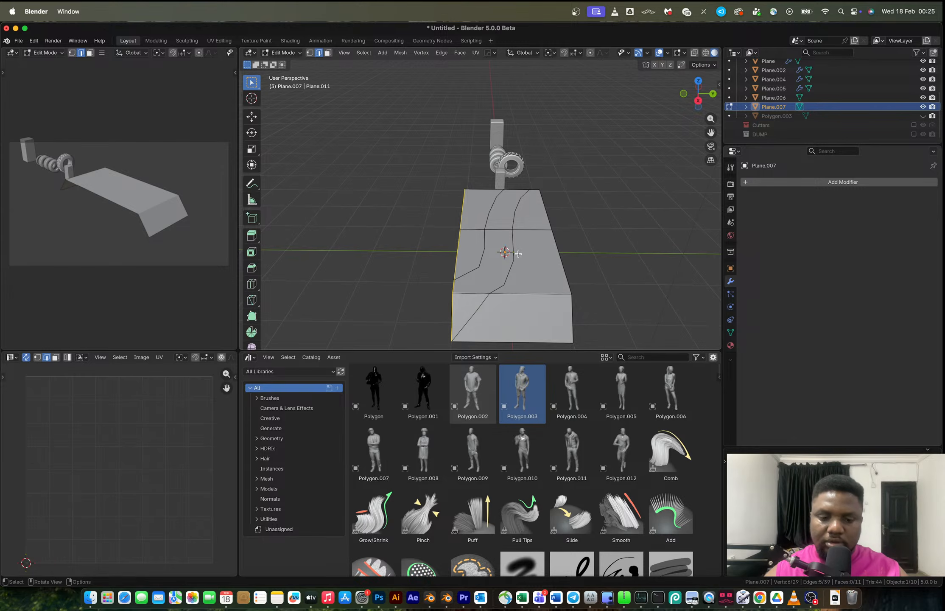
key(e)
key(y)
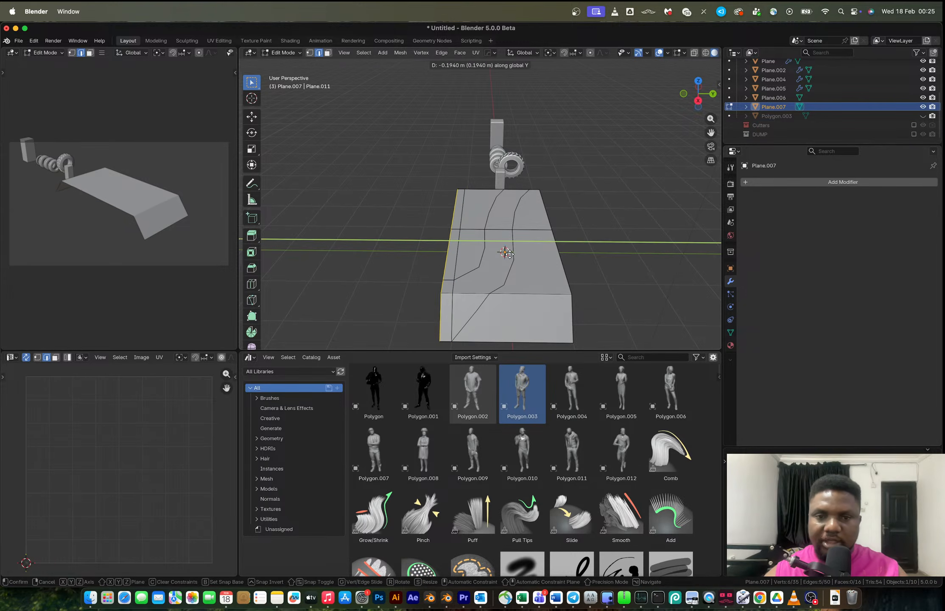
click(512, 254)
Select the platform's right top edge and extrude it along the Y axis.
alt+click(553, 256)
alt+shift+click(571, 299)
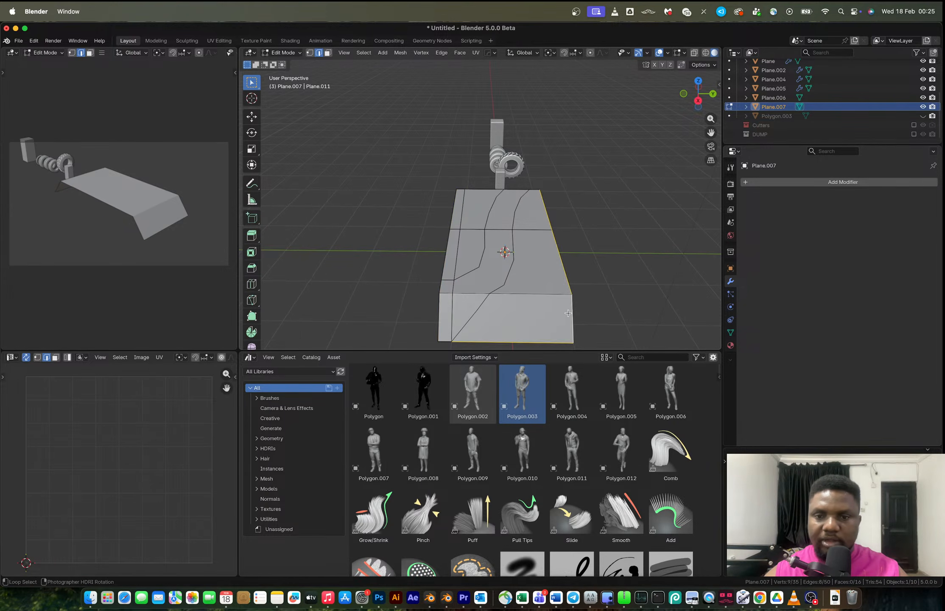
middle_drag(571, 293, 482, 273)
shift+click(355, 291)
middle_drag(393, 274, 494, 296)
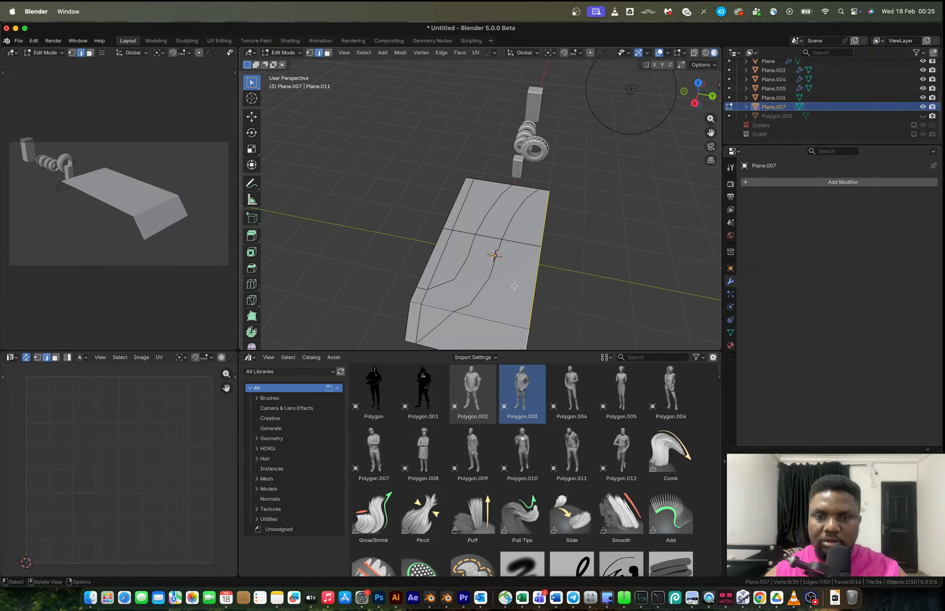
key(e)
key(y)
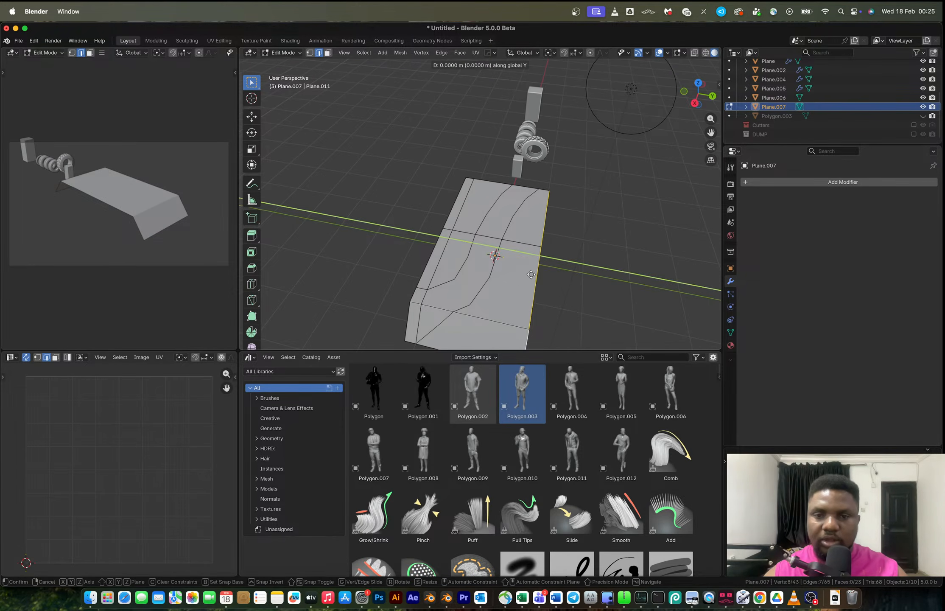
click(543, 278)
Try extruding the curved strip of faces between the two cuts along their normals.
key(Tab)
middle_drag(475, 282, 492, 288)
key(Tab)
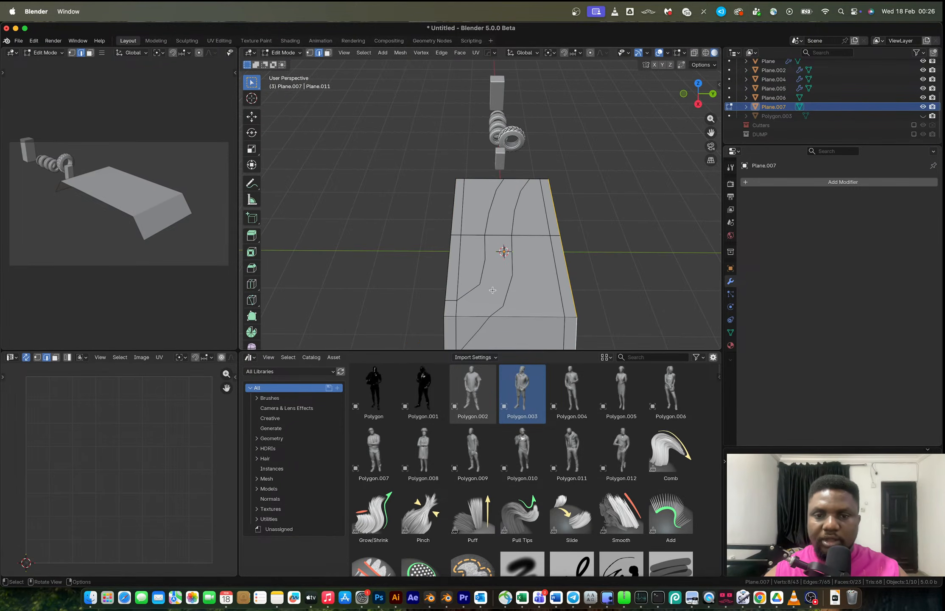
key(3)
shift+click(484, 319)
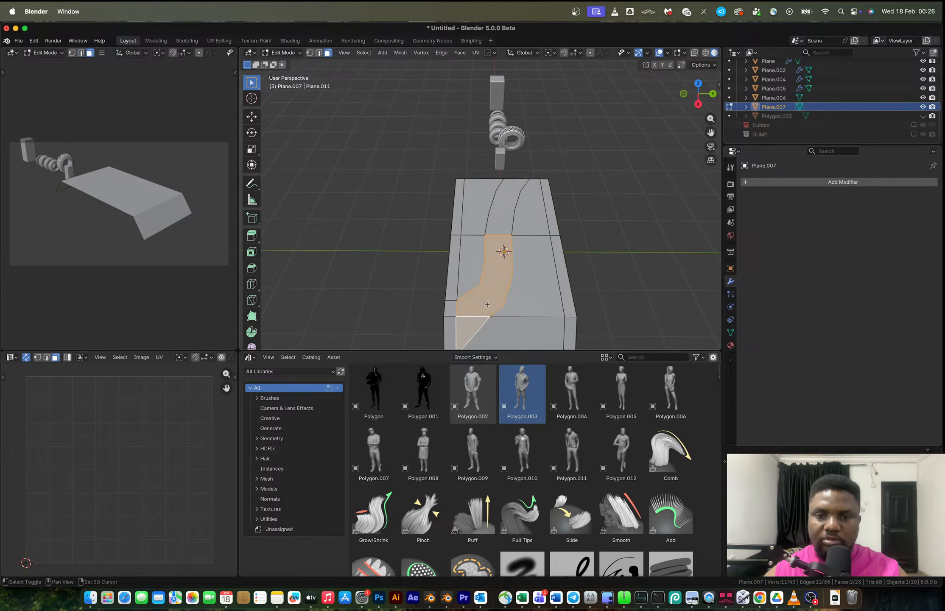
middle_drag(488, 293, 454, 235)
key(alt+e)
click(454, 229)
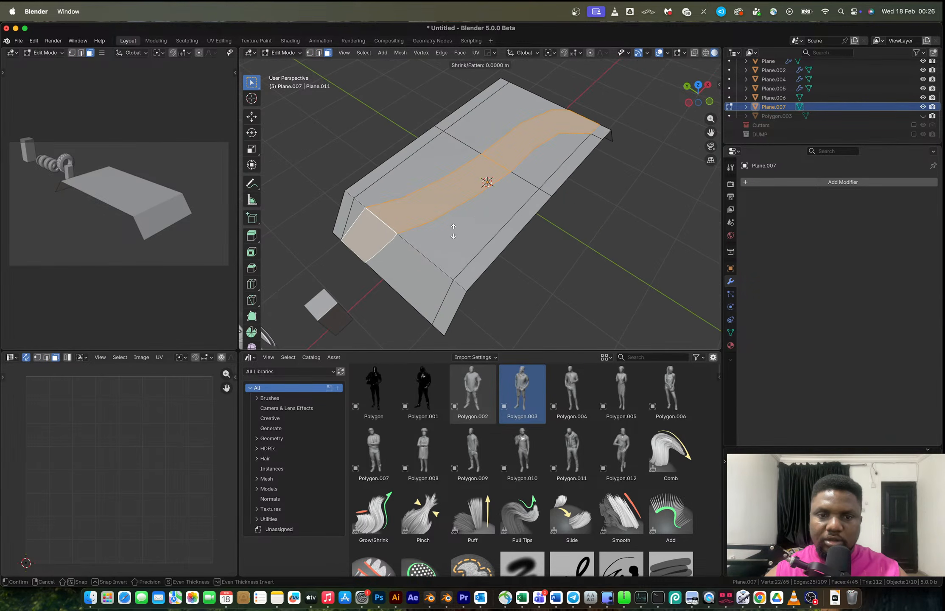
click(457, 236)
middle_drag(457, 237, 434, 221)
key(ctrl+z)
Raise the curved strip between the cuts by extruding its faces along their normals.
key(alt+e)
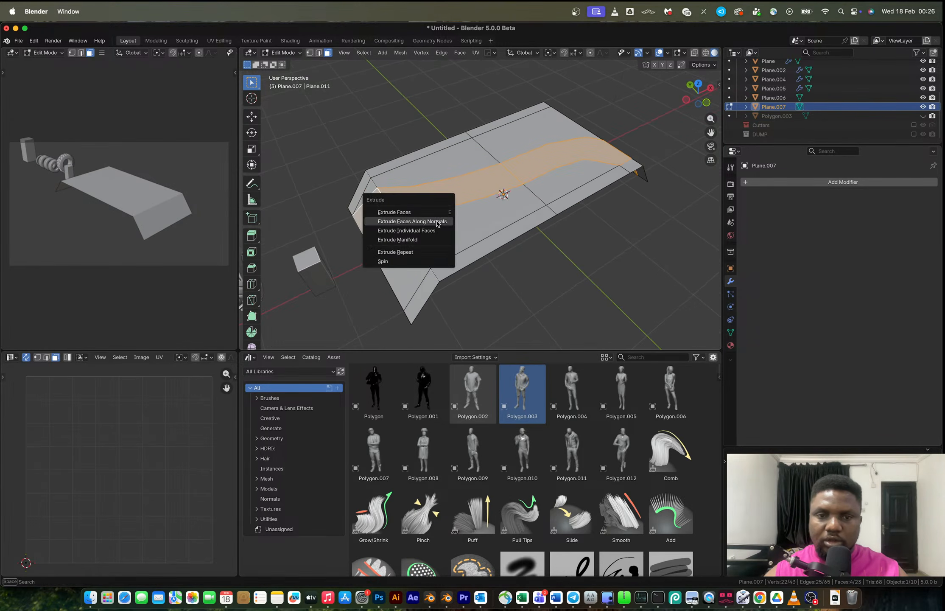
click(437, 221)
click(487, 204)
key(Tab)
middle_drag(487, 204, 473, 199)
key(q)
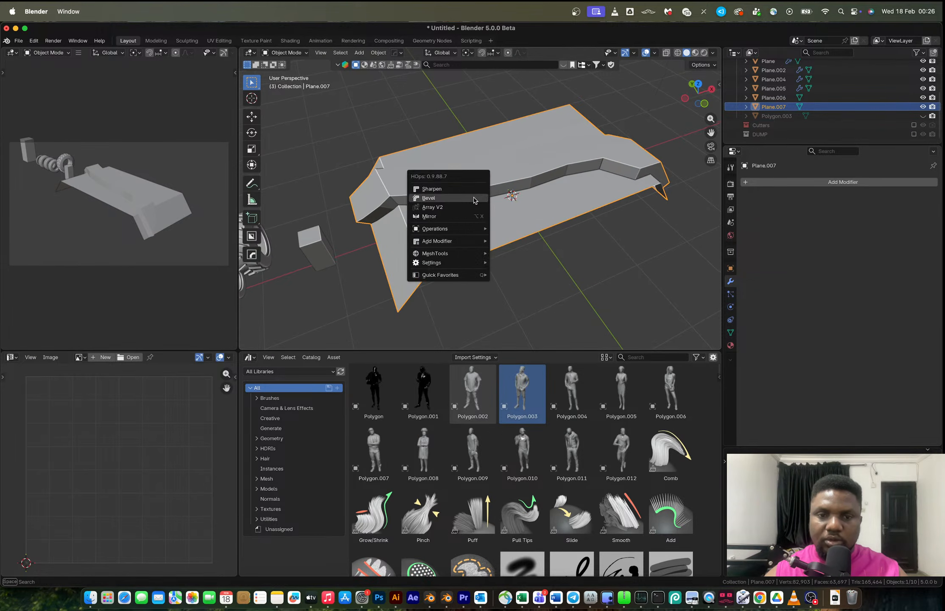
key(Escape)
key(Tab)
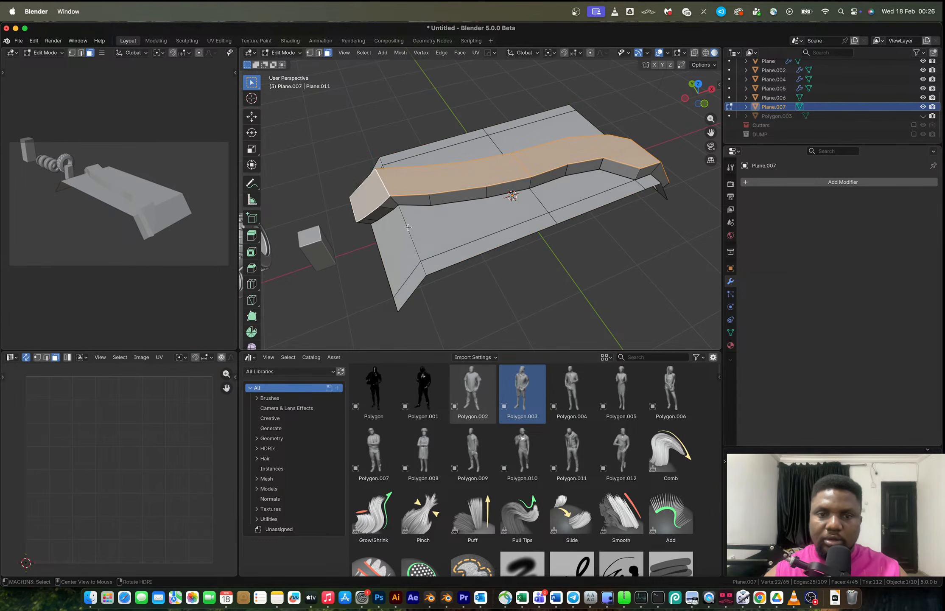
Bevel the platform's folded end edges with 4 segments and a 0.217 m offset, checking the reference photo.
alt+click(408, 228)
key(2)
alt+click(408, 227)
middle_drag(408, 228, 644, 224)
shift+middle_drag(560, 199, 481, 169)
alt+shift+click(621, 218)
key(ctrl+b)
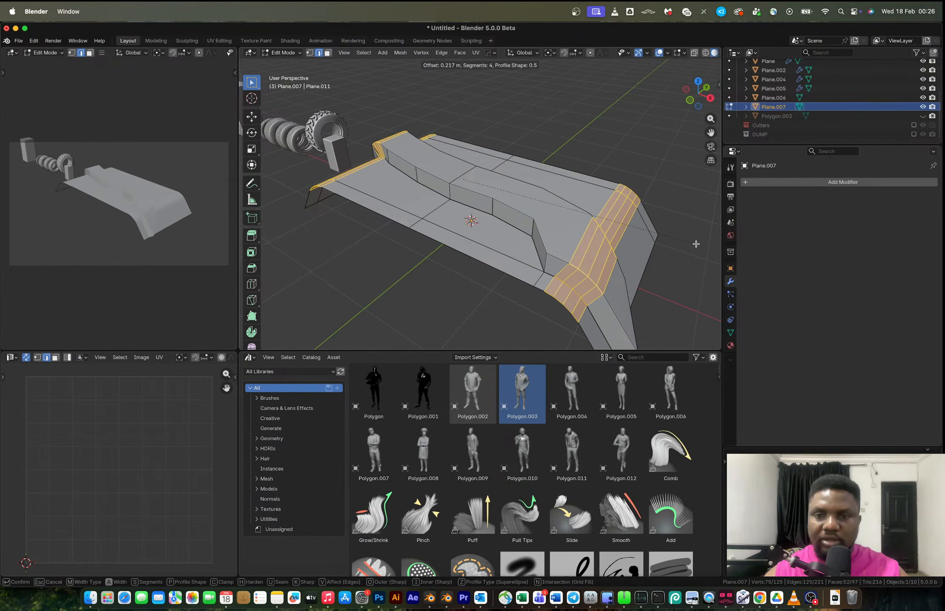
click(696, 243)
key(Tab)
key(ctrl+Right)
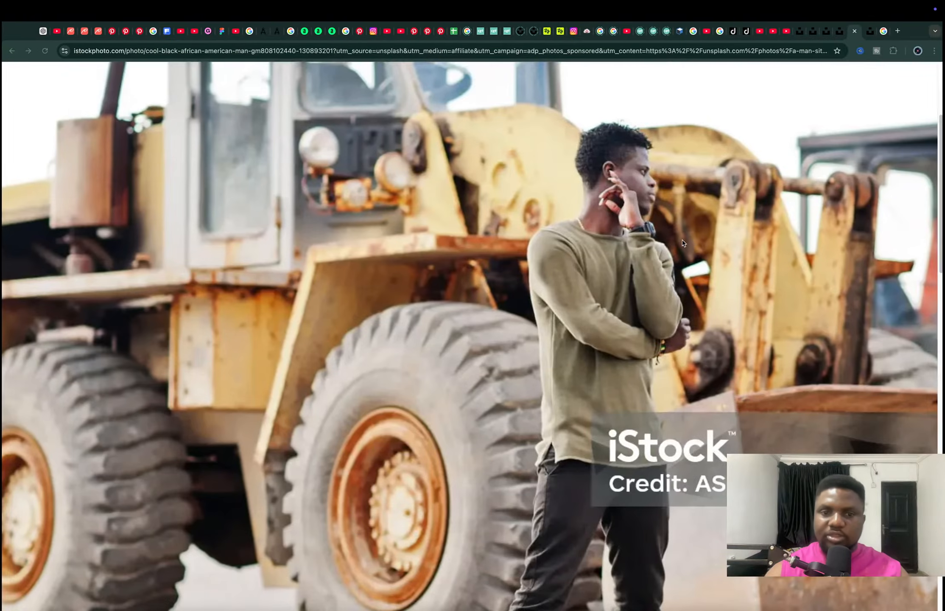
key(ctrl+Left)
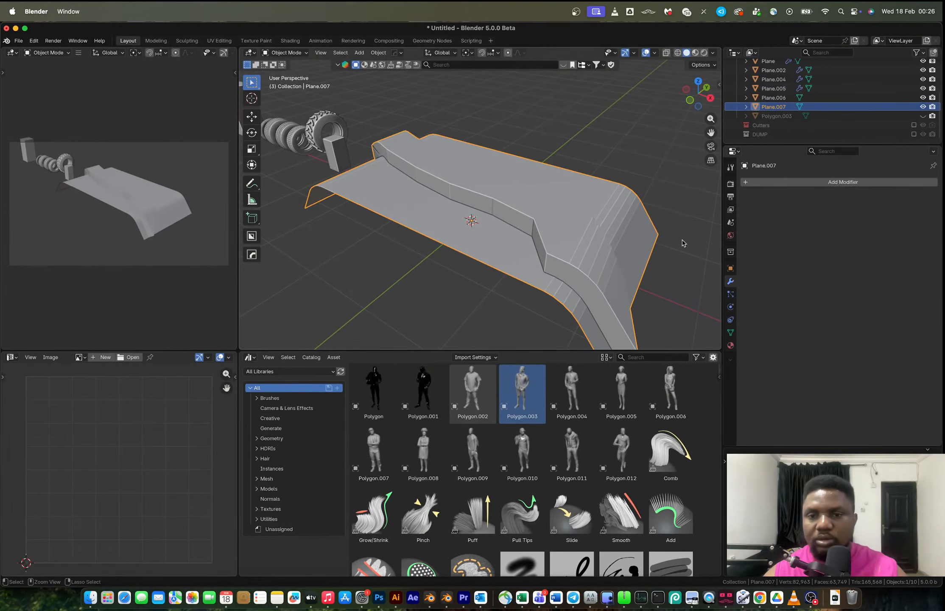
Re-apply the end-edge bevel, inspect it, and undo back to the raised curved strip.
key(Tab)
key(ctrl+z)
key(ctrl+b)
click(686, 240)
key(Tab)
scroll(571, 222, down, 3)
middle_drag(555, 210, 459, 222)
scroll(571, 221, up, 5)
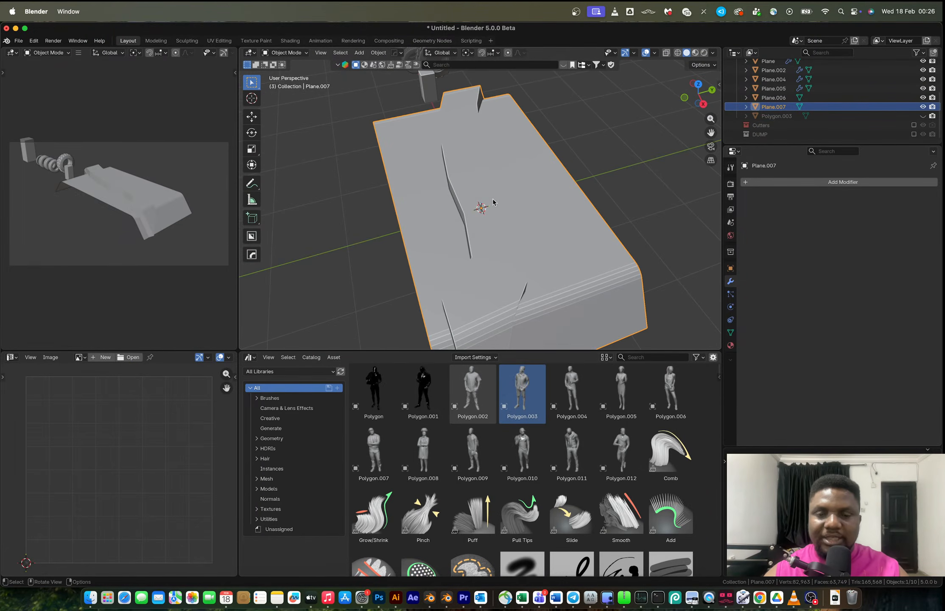
key(Tab)
middle_drag(477, 185, 512, 229)
alt+click(513, 230)
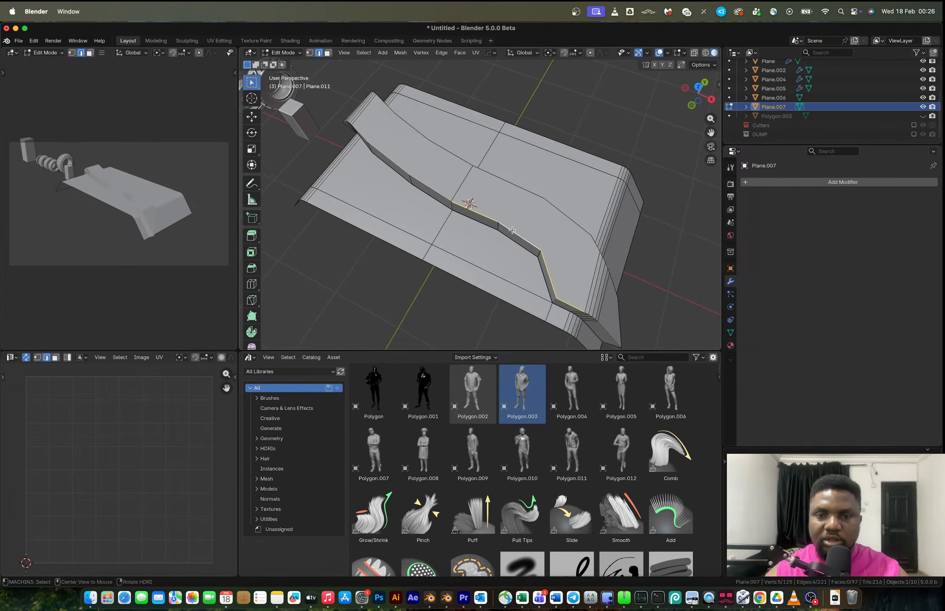
key(ctrl+z)
key(ctrl+z)
key(ctrl+z)
key(ctrl+z)
key(ctrl+z)
key(ctrl+z)
key(ctrl+z)
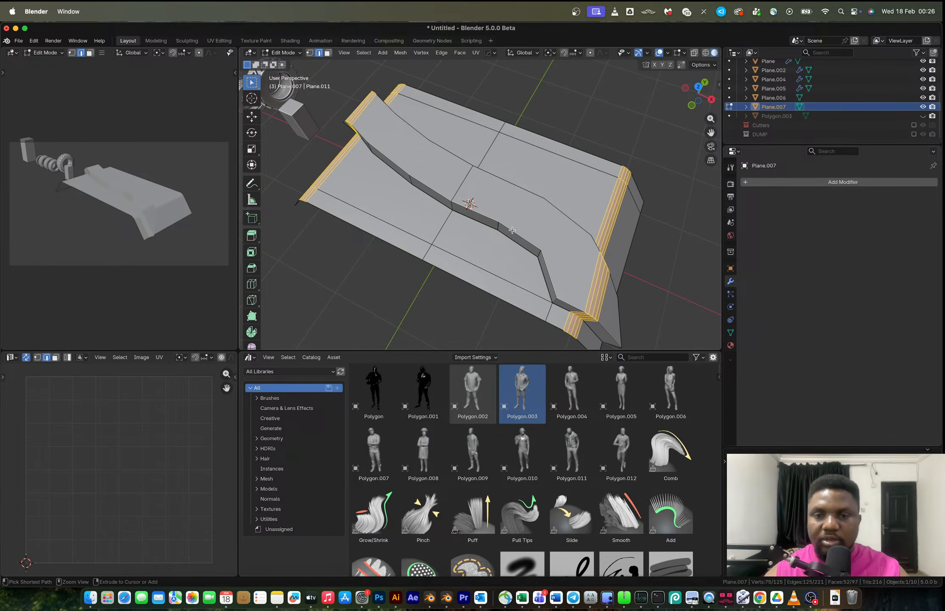
key(ctrl+z)
key(ctrl+z)
key(ctrl+z)
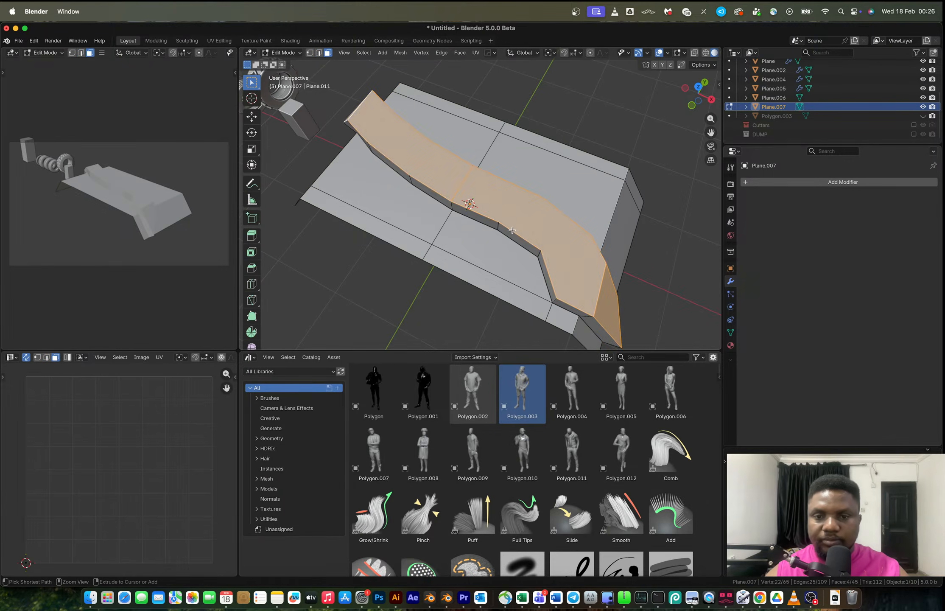
Select the vertices along one curved cut on the platform and evenly distribute them with LoopTools Space.
middle_drag(533, 254, 550, 280)
key(1)
click(563, 293)
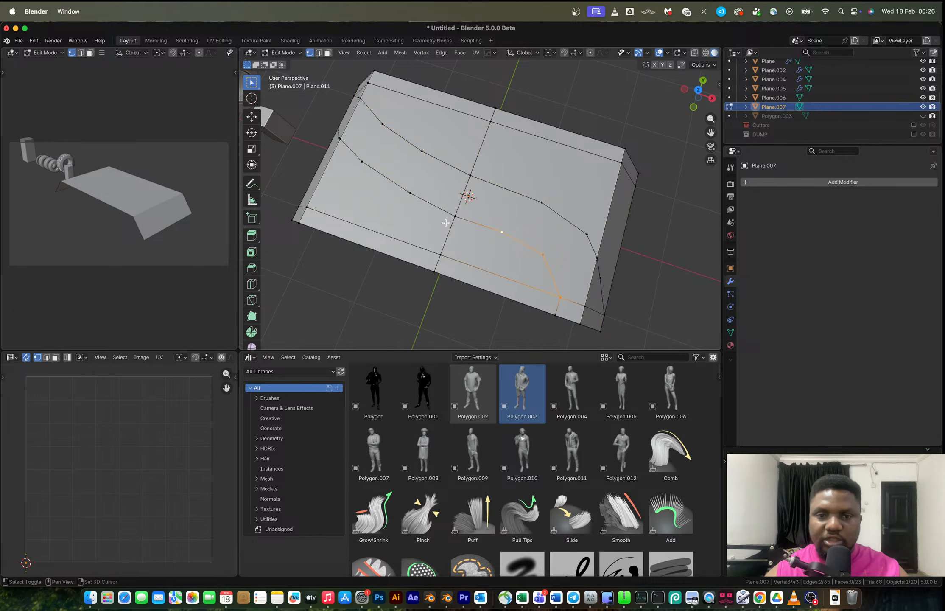
shift+click(411, 194)
shift+middle_drag(371, 169, 485, 185)
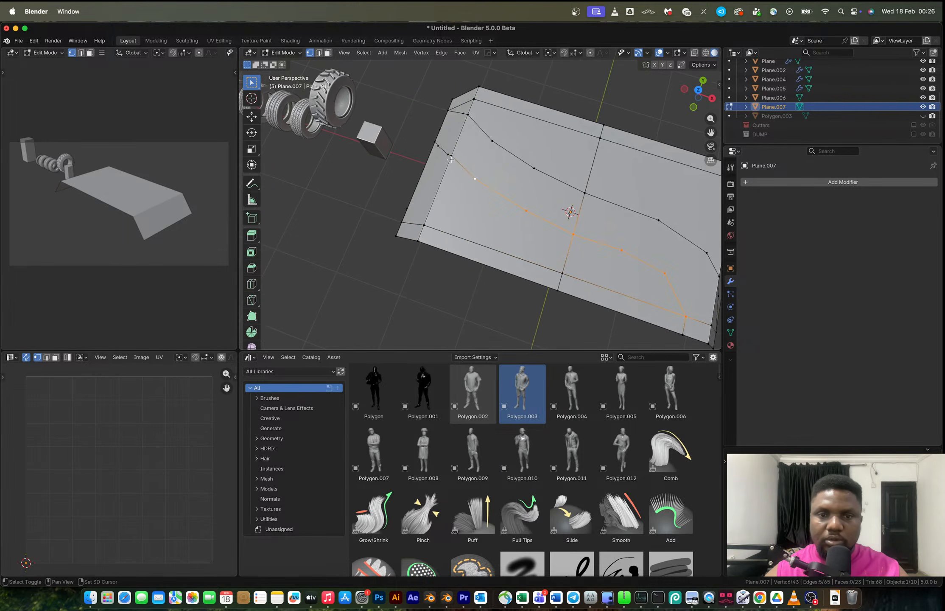
middle_drag(445, 152, 444, 213)
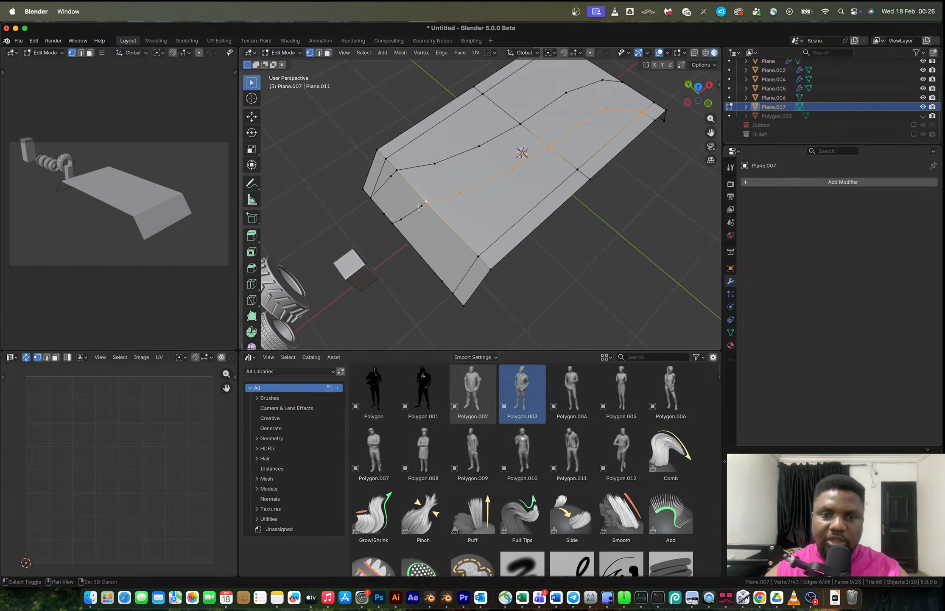
shift+click(393, 223)
right_click(441, 178)
mouse_move(466, 179)
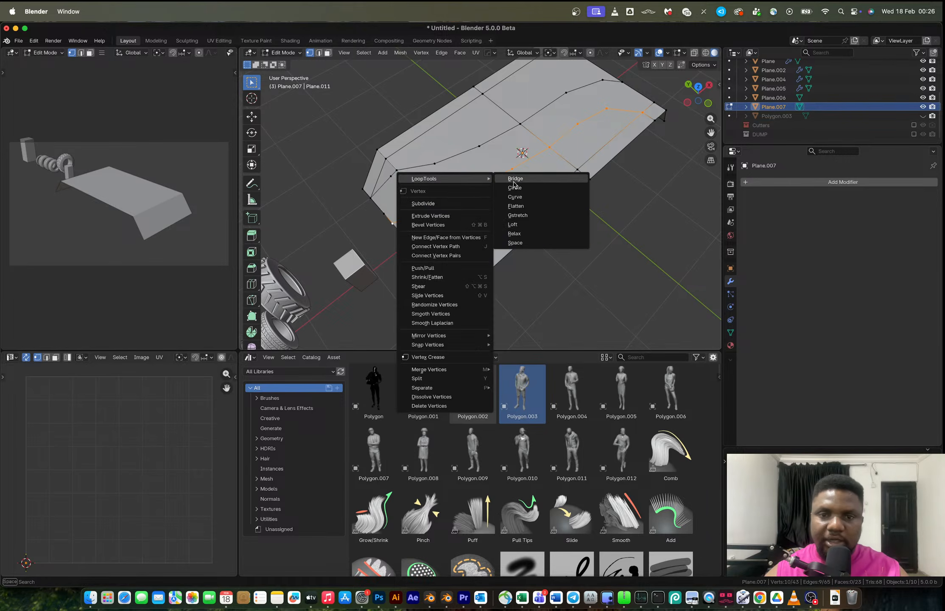
click(529, 242)
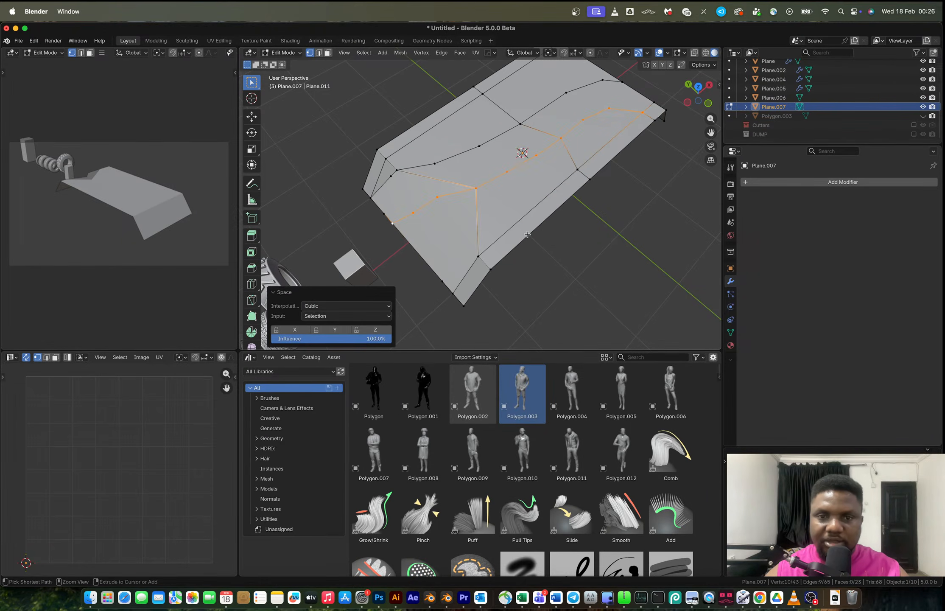
Relax the selected cut loop with LoopTools, then try LoopTools Curve on it and undo that.
right_click(498, 199)
mouse_move(497, 199)
click(547, 251)
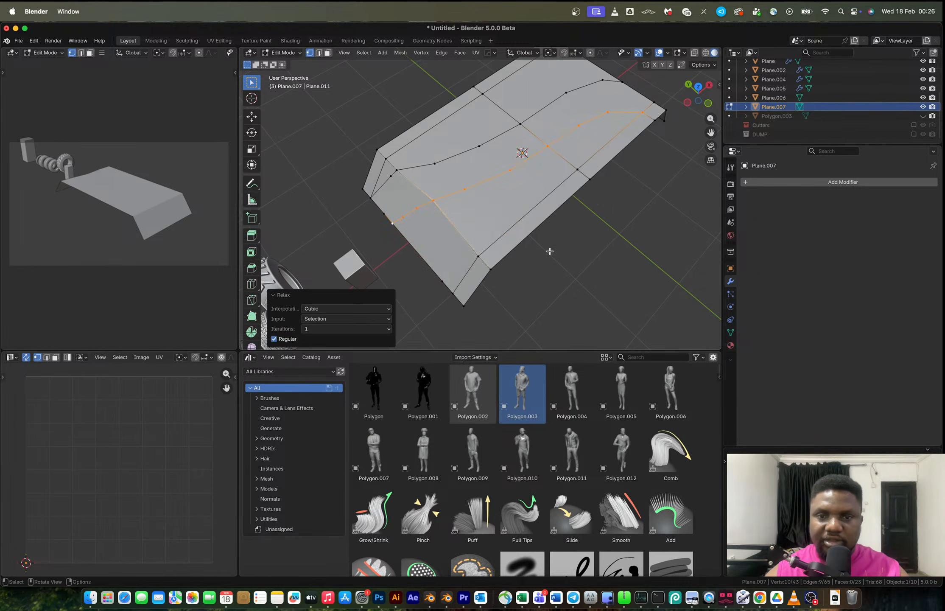
right_click(532, 196)
mouse_move(532, 195)
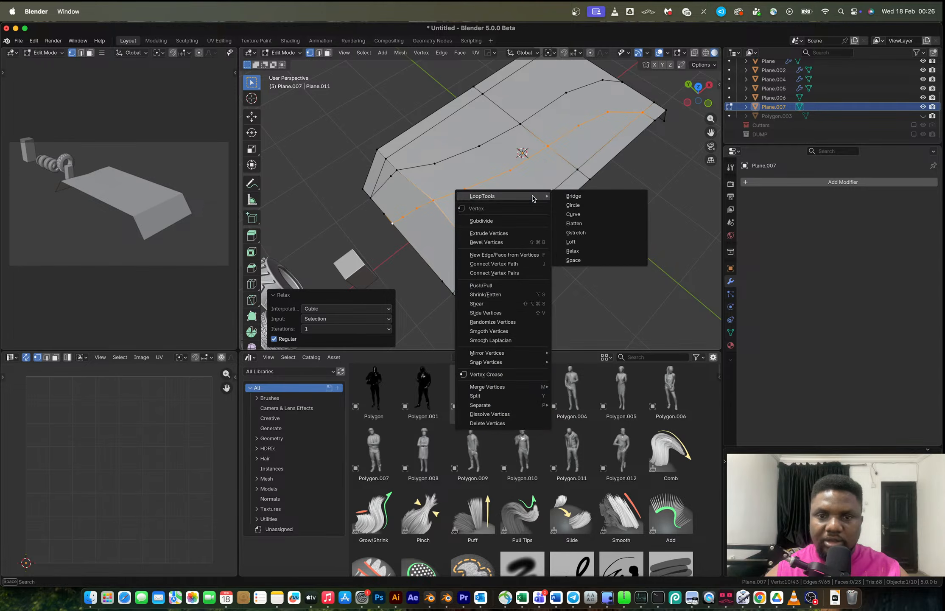
click(574, 215)
key(ctrl+z)
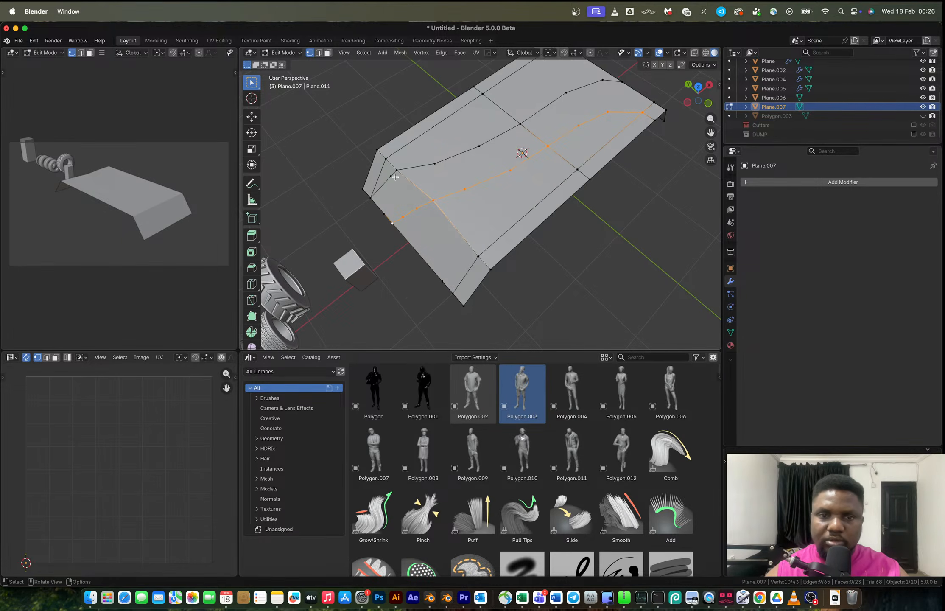
Select the second curved cut loop's vertices and smooth them with LoopTools Relax.
click(384, 191)
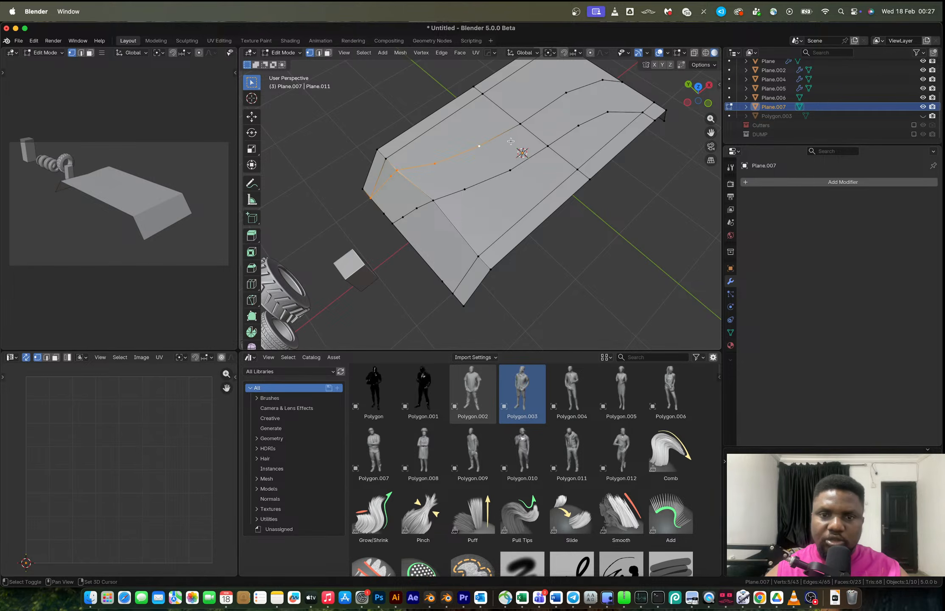
shift+click(563, 92)
shift+middle_drag(563, 92, 565, 215)
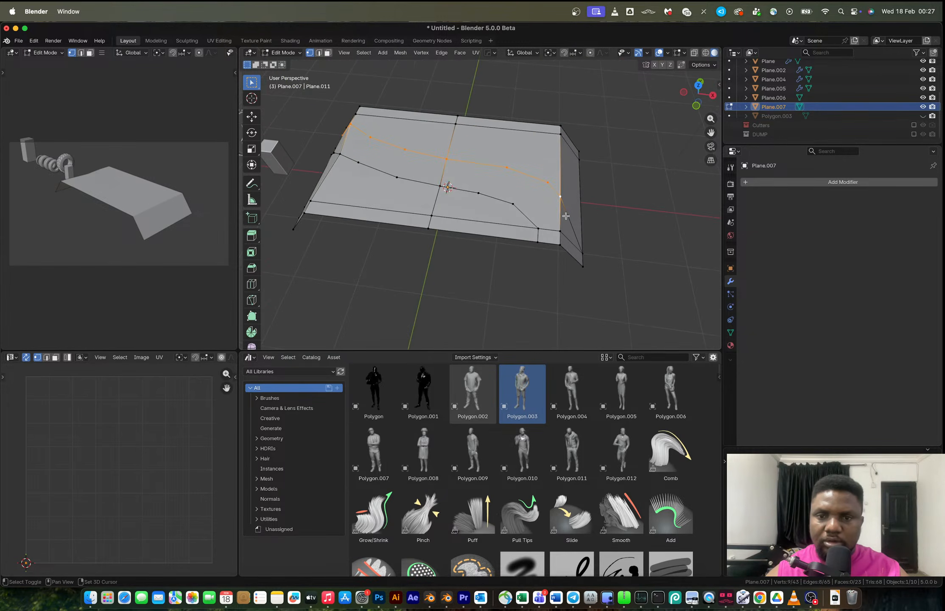
shift+click(581, 242)
right_click(582, 246)
mouse_move(585, 247)
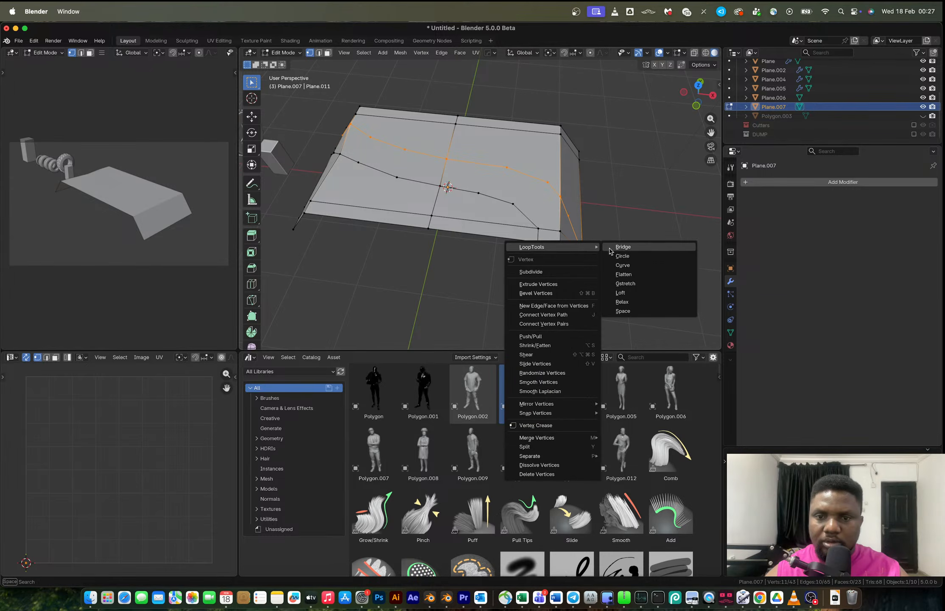
click(631, 302)
In front view, set the pivot to Active Element and scale the selected end vertices to 0 along X to align them.
key(Tab)
middle_drag(613, 270, 483, 220)
key(Tab)
click(702, 106)
scroll(411, 194, up, 1)
mouse_move(483, 220)
middle_down()
mouse_move(493, 253)
mouse_move(494, 230)
middle_up()
key(2)
alt+click(485, 187)
key(1)
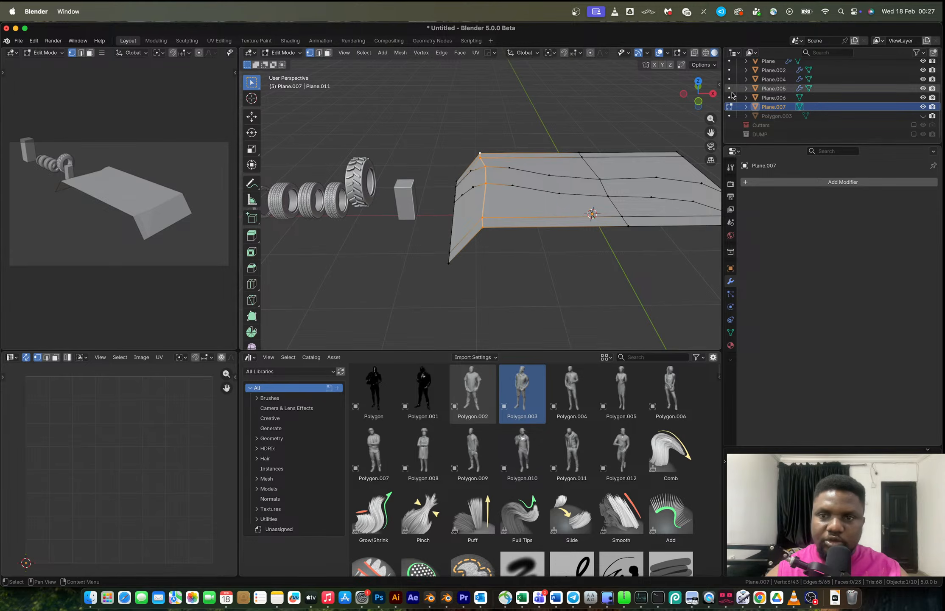
click(700, 102)
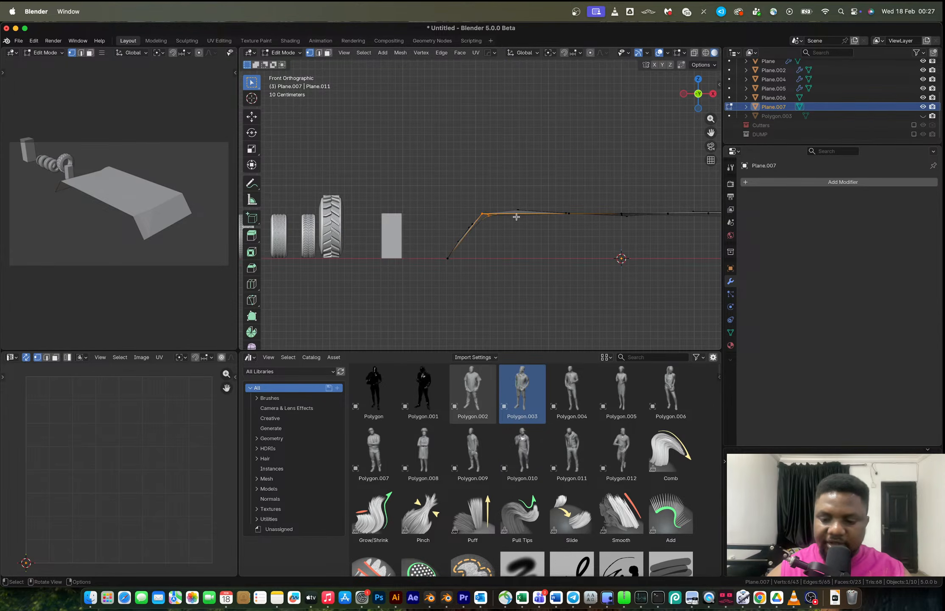
key(period)
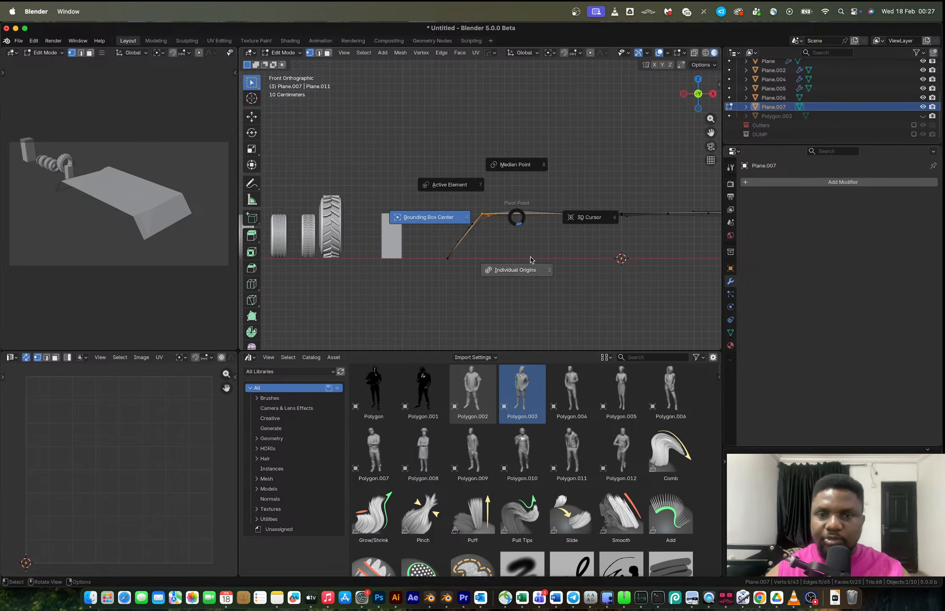
click(468, 185)
key(s)
key(x)
key(0)
key(Return)
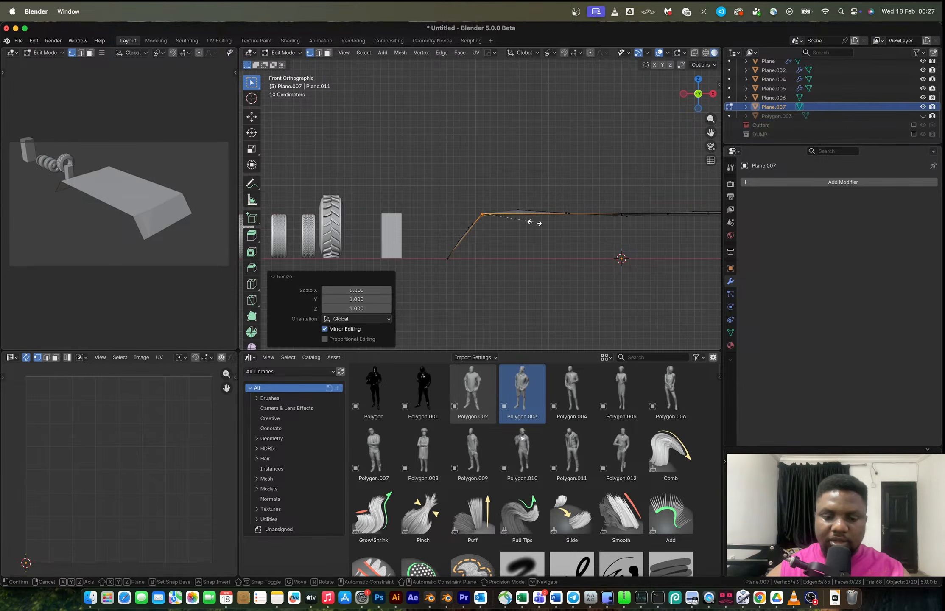
Box-select the platform's top vertices in front view and scale them to 0 along Z to flatten the top.
key(Tab)
mouse_move(536, 225)
middle_down()
mouse_move(545, 220)
mouse_move(562, 238)
mouse_move(527, 207)
middle_up()
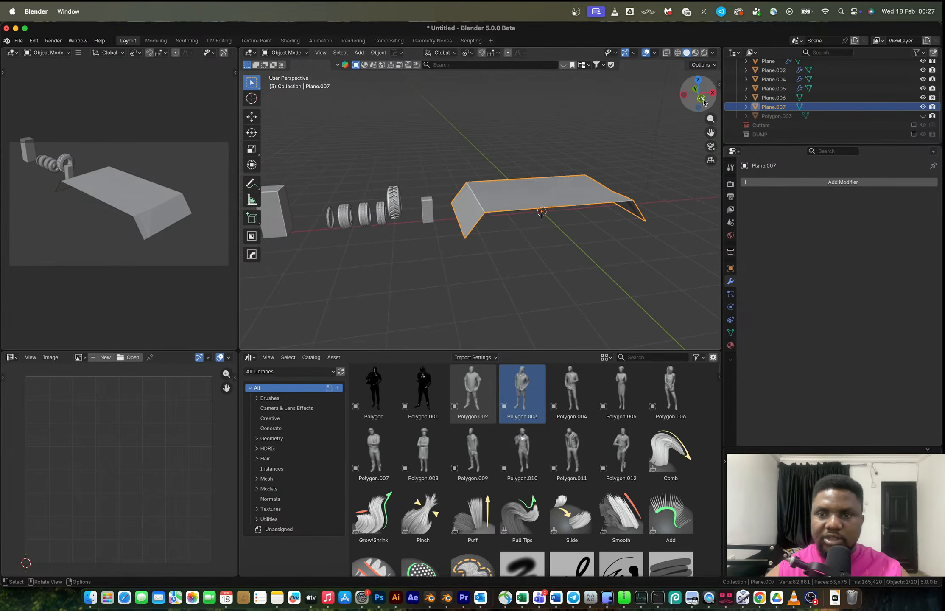
key(KP_1)
key(Tab)
scroll(505, 207, up, 2)
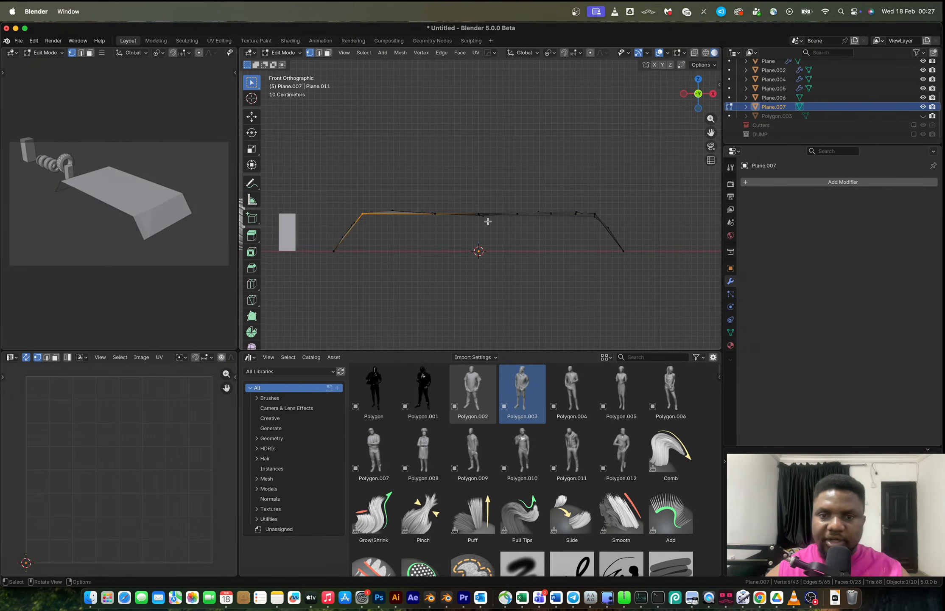
drag(352, 195, 613, 221)
text(sz0)
key(Return)
key(Tab)
middle_drag(614, 223, 529, 220)
key(Tab)
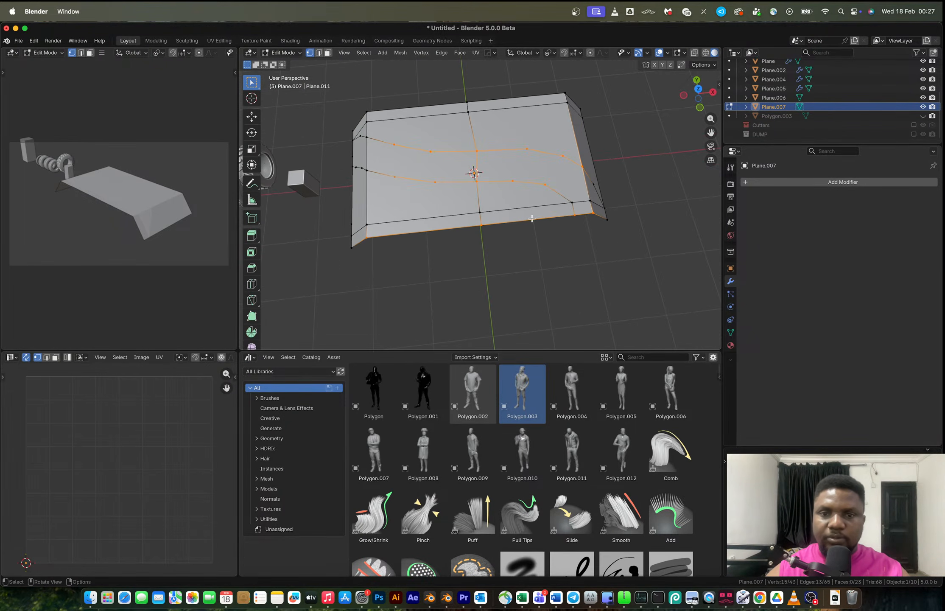
Select the curved strip faces between the two cuts and raise them with an extrude along normals.
key(3)
shift+click(548, 177)
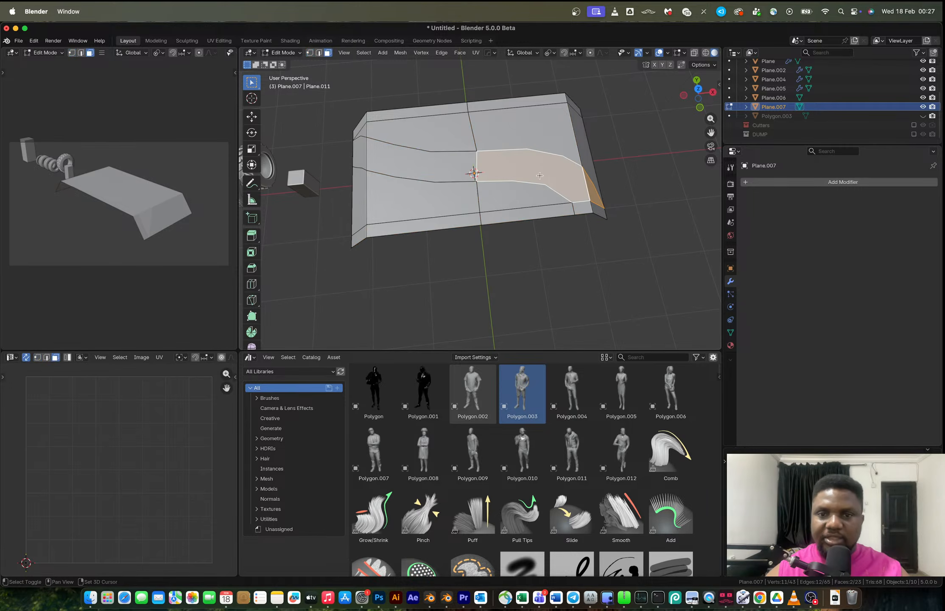
shift+click(449, 170)
middle_drag(408, 169, 516, 165)
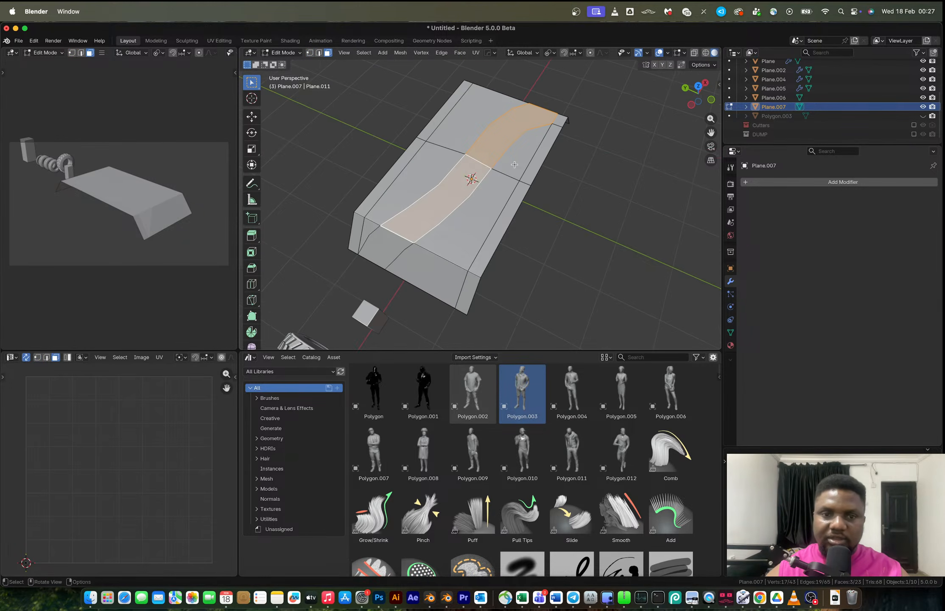
shift+click(385, 250)
middle_drag(384, 250, 548, 292)
key(alt+e)
click(549, 289)
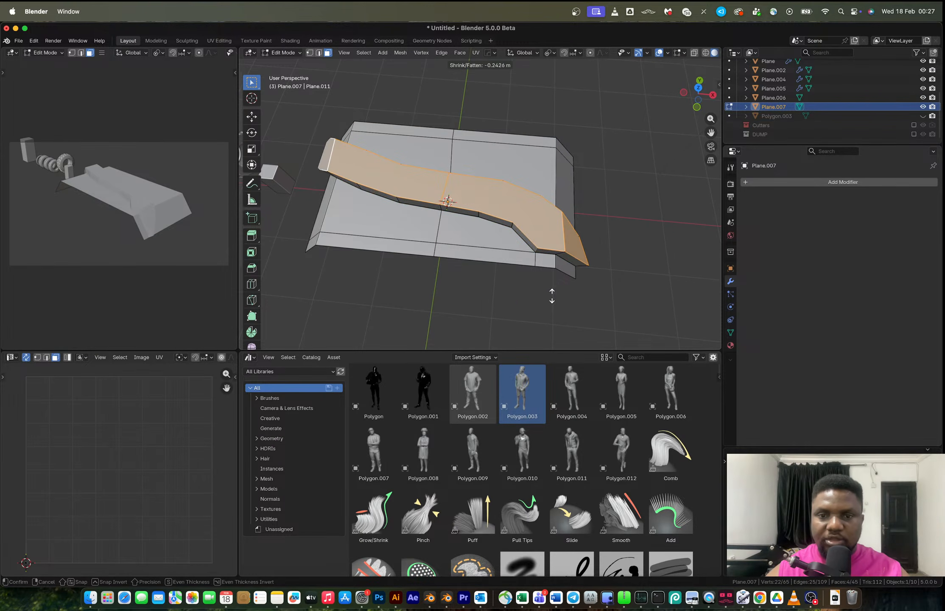
click(552, 296)
middle_drag(552, 296, 386, 226)
key(ctrl+z)
middle_drag(430, 253, 528, 219)
key(e)
click(521, 231)
Select a bottom edge of the platform and extrude it downward along Z.
key(Tab)
scroll(530, 229, up, 5)
scroll(531, 235, down, 4)
key(Tab)
key(2)
alt+click(516, 206)
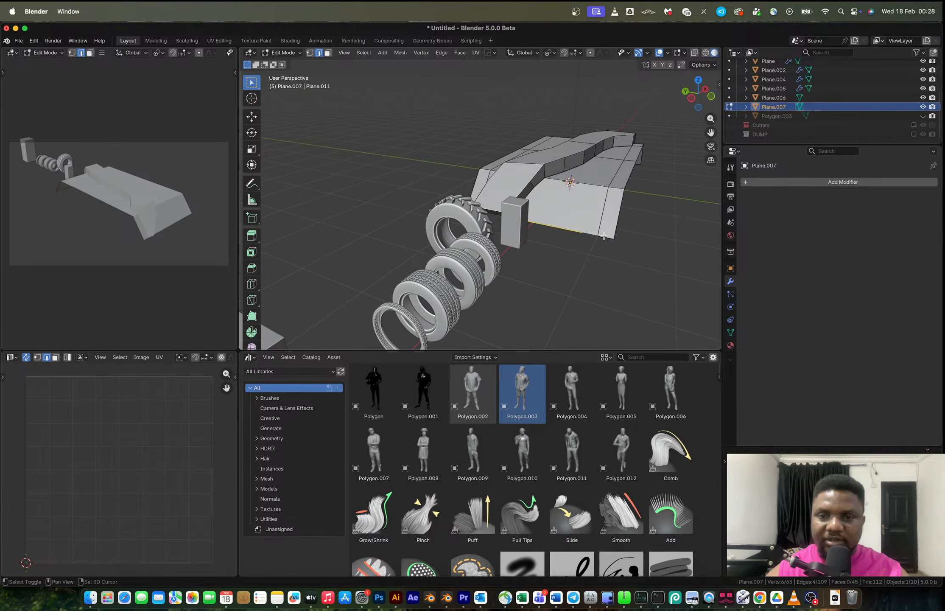
key(e)
key(z)
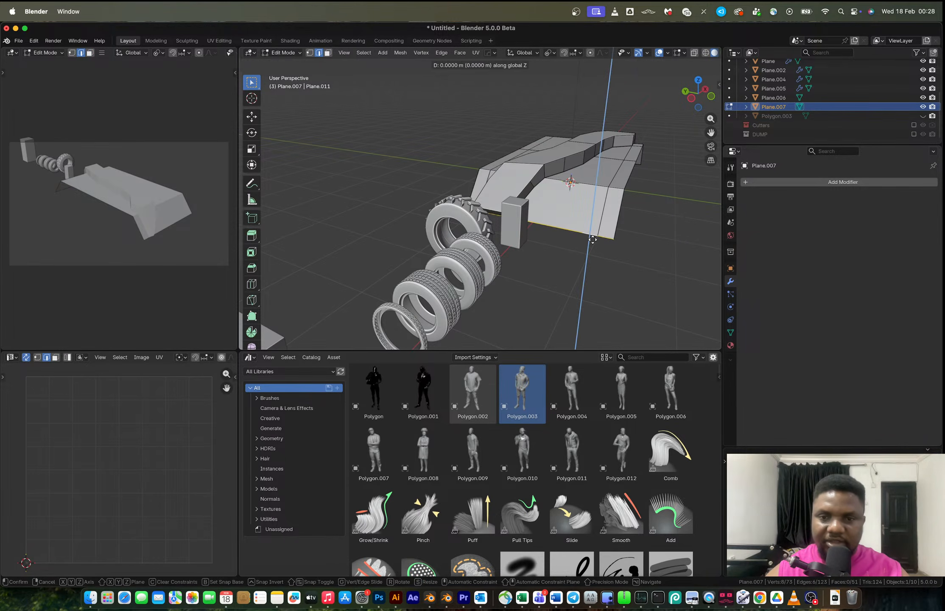
click(593, 248)
Select the remaining bottom edges from below and extrude them downward along Z as well.
scroll(594, 248, up, 5)
middle_drag(643, 212, 458, 191)
shift+click(384, 170)
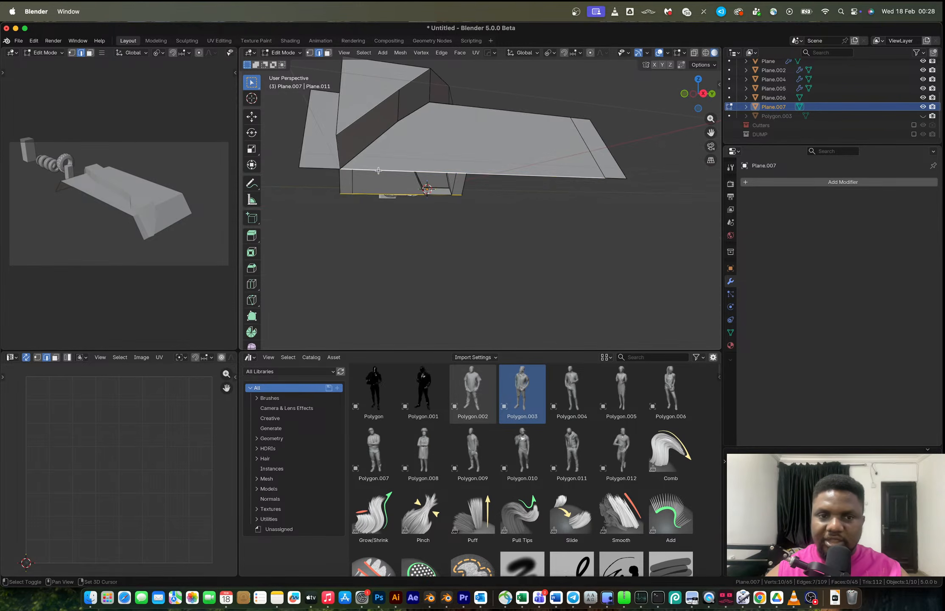
shift+click(326, 167)
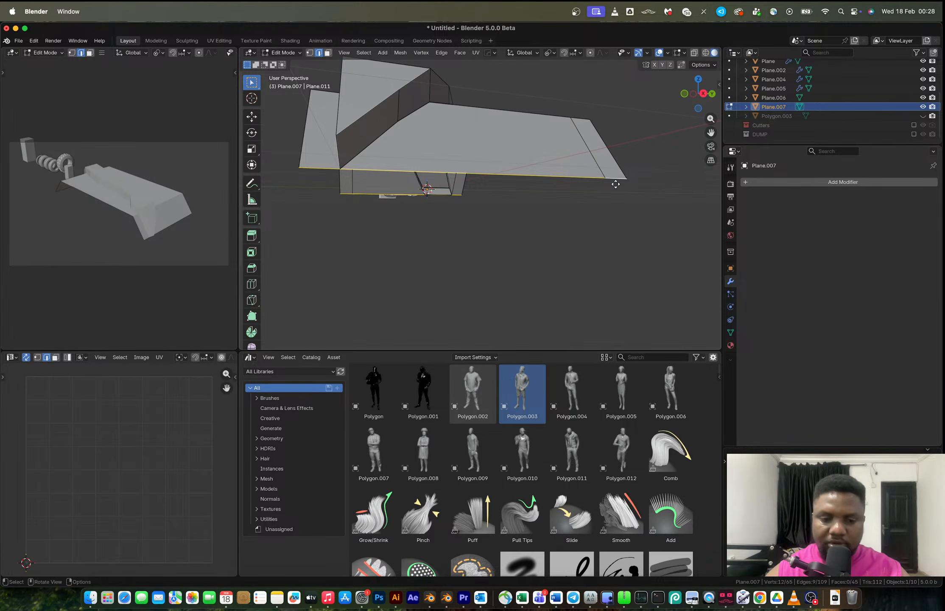
key(e)
key(z)
click(616, 206)
Add a HardOps bevel and a level 1 subdivision modifier to the platform in object mode.
middle_drag(616, 207, 508, 229)
key(Tab)
key(q)
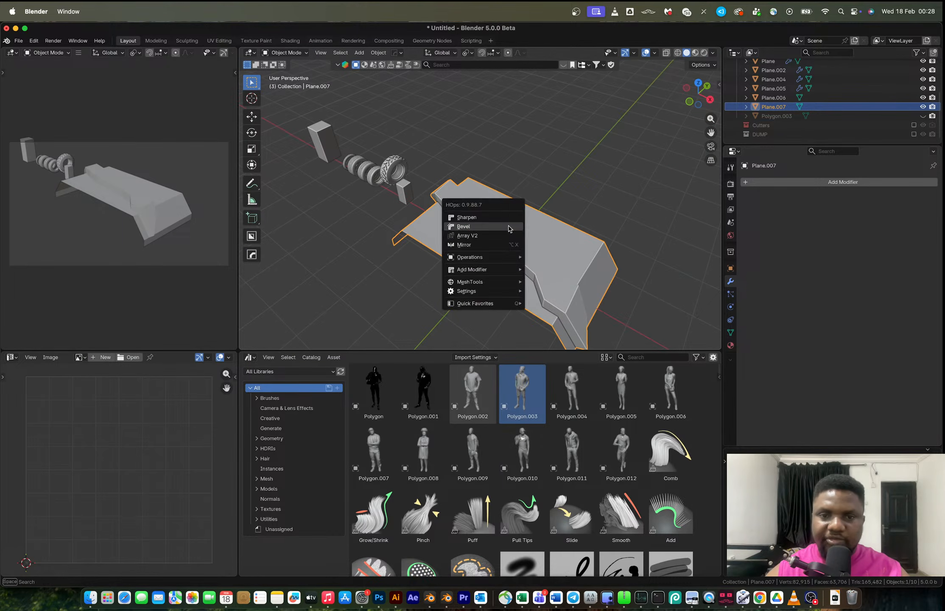
click(502, 228)
click(498, 228)
middle_drag(499, 228, 510, 247)
key(ctrl+1)
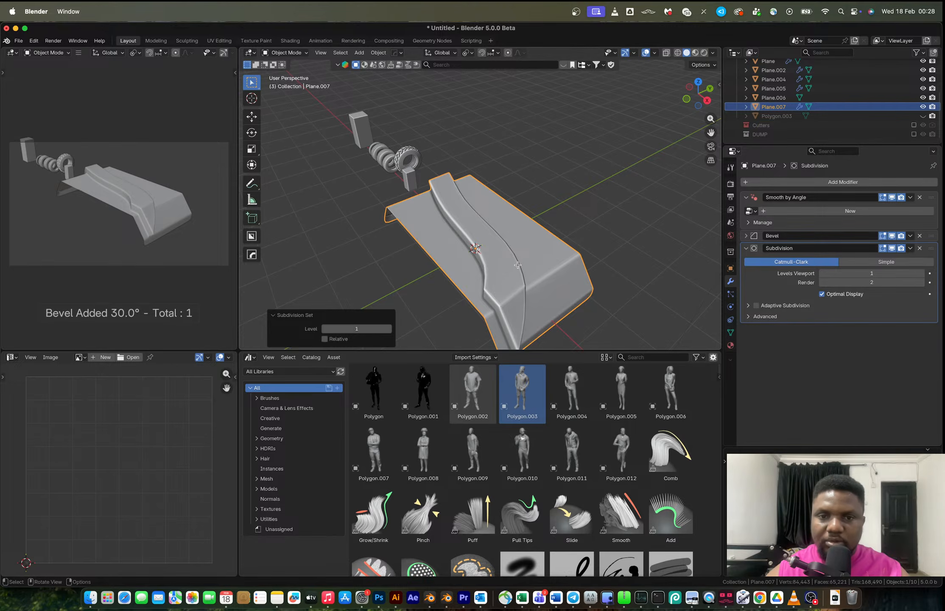
In top X-ray view, box-select the platform's far-side vertices and try moving them along Y.
key(Tab)
click(697, 92)
key(alt+z)
key(1)
drag(427, 192, 490, 227)
drag(484, 190, 533, 247)
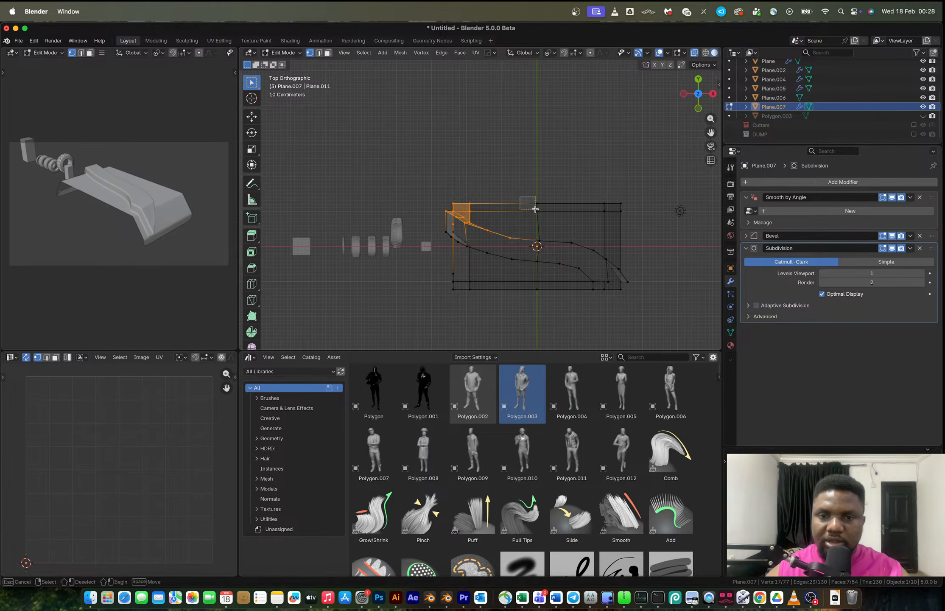
shift+drag(521, 198, 573, 249)
shift+drag(559, 192, 620, 264)
key(super+z)
shift+click(630, 283)
key(g)
key(y)
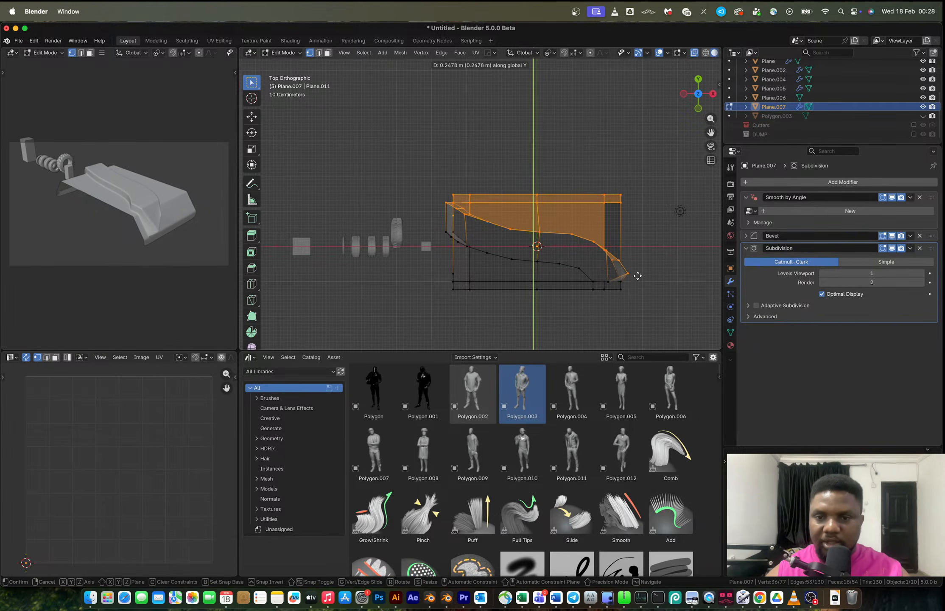
right_click(638, 269)
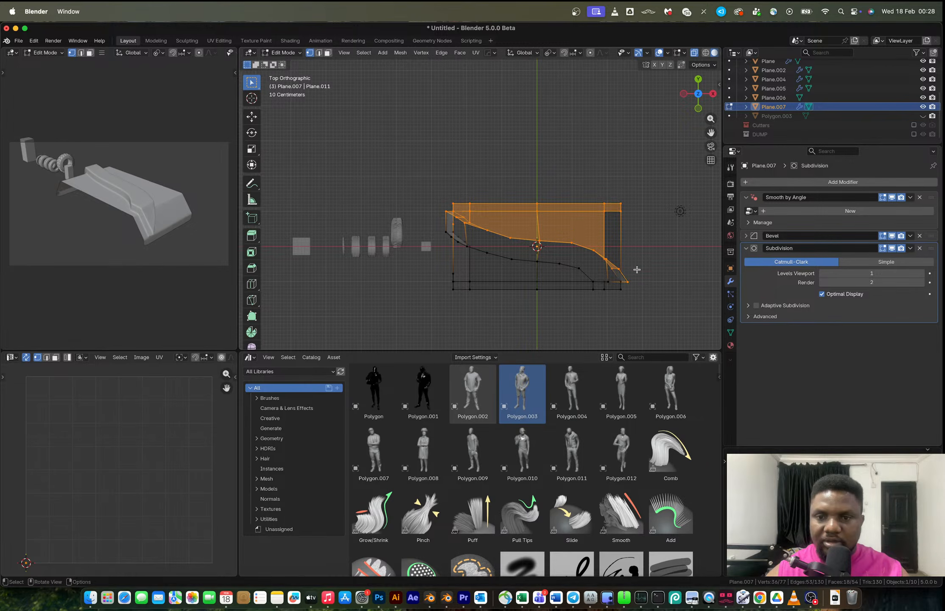
Move the selected far-side vertices about 0.48 m along Y to widen the platform.
shift+click(637, 269)
key(g)
key(z)
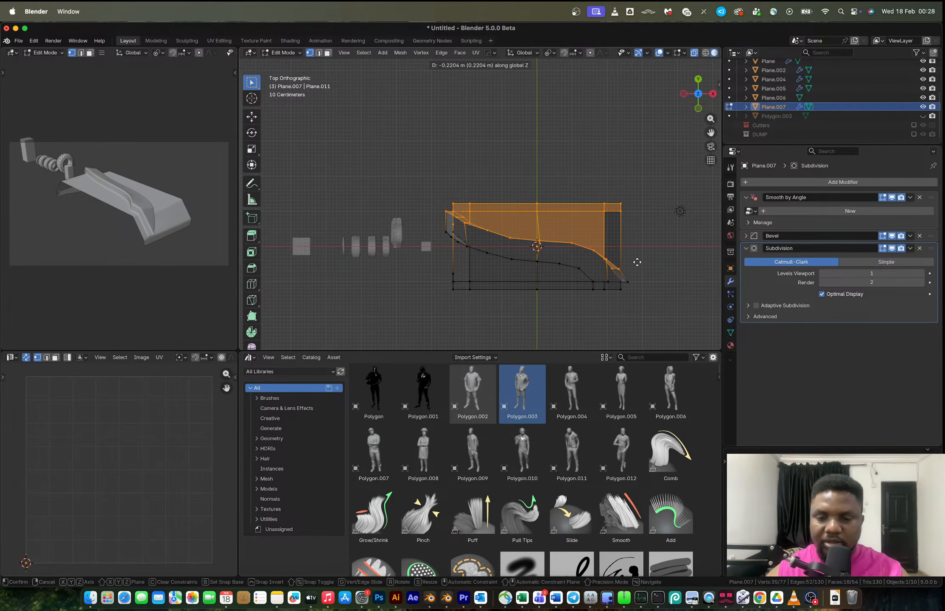
key(y)
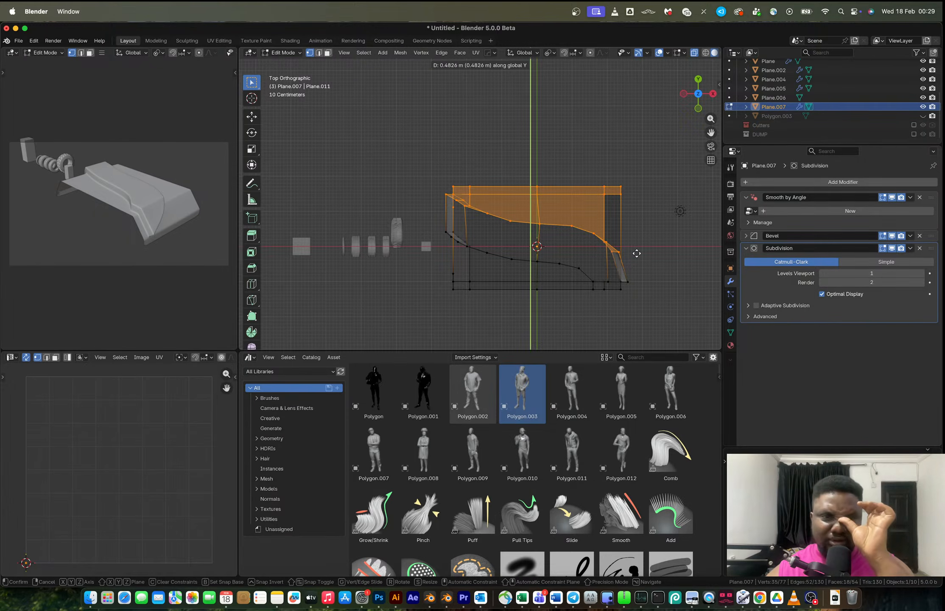
click(637, 251)
middle_drag(637, 251, 570, 226)
key(Tab)
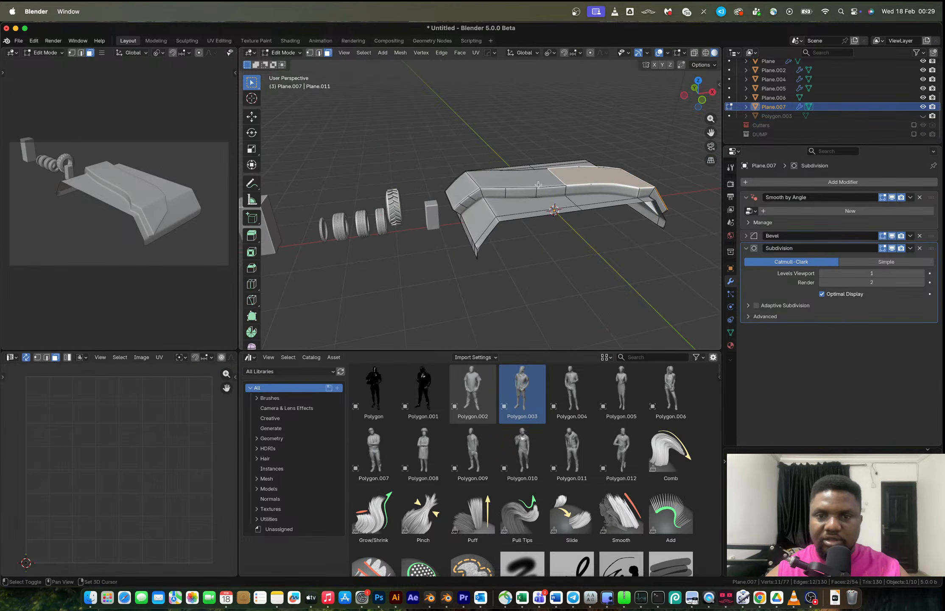
In edit mode, select the platform's top edges and shrink/fatten them slightly inward.
shift+click(538, 185)
shift+click(464, 189)
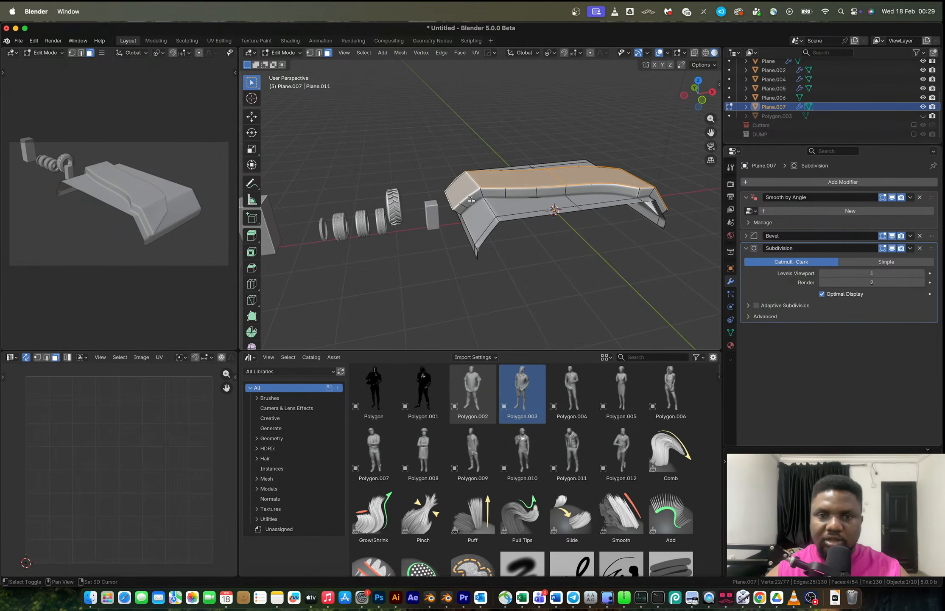
key(alt+s)
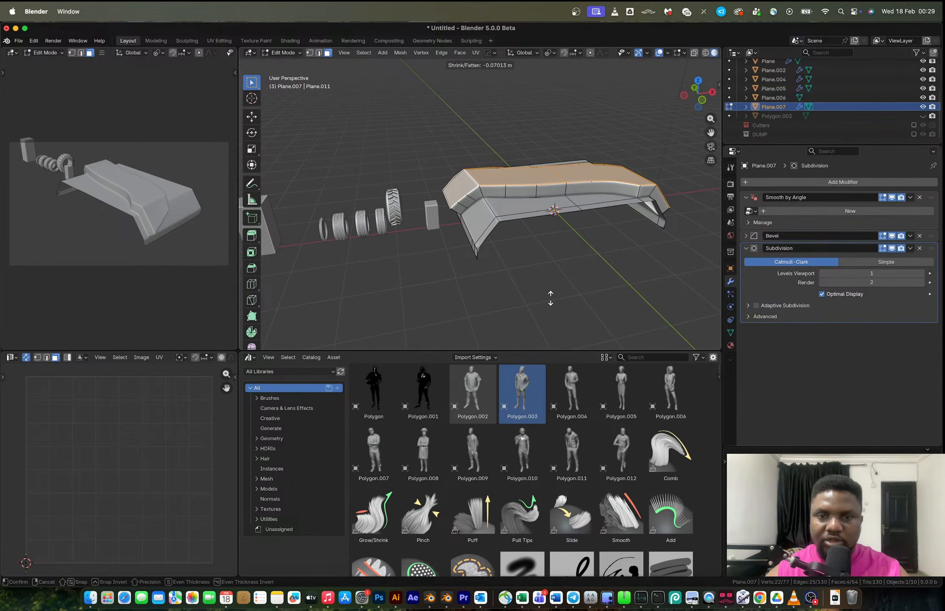
click(552, 299)
key(Tab)
Remove the Subdivision modifier from the platform.
middle_drag(564, 229, 495, 249)
scroll(518, 256, down, 3)
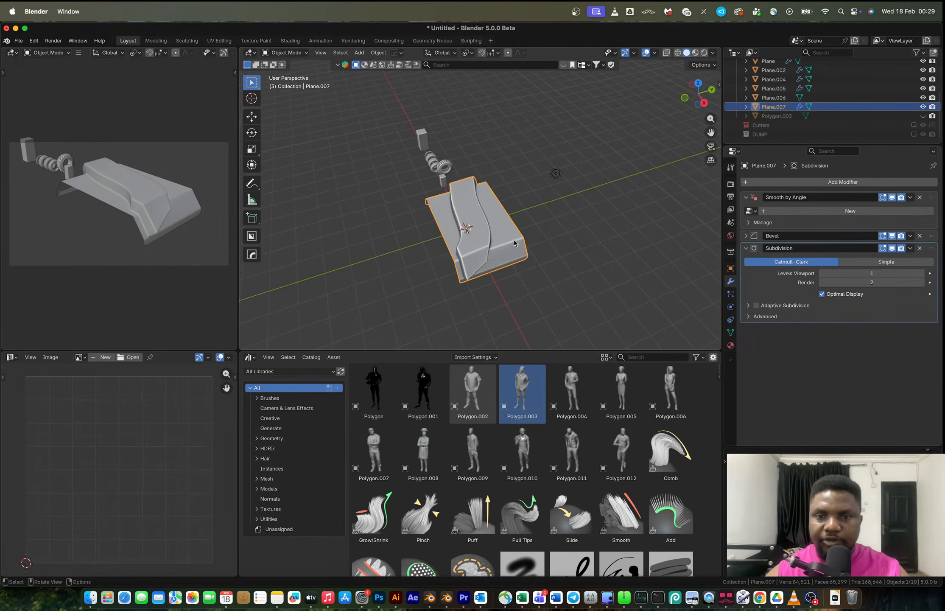
mouse_move(572, 247)
middle_down()
mouse_move(580, 217)
mouse_move(603, 247)
mouse_move(553, 249)
middle_up()
scroll(533, 233, up, 2)
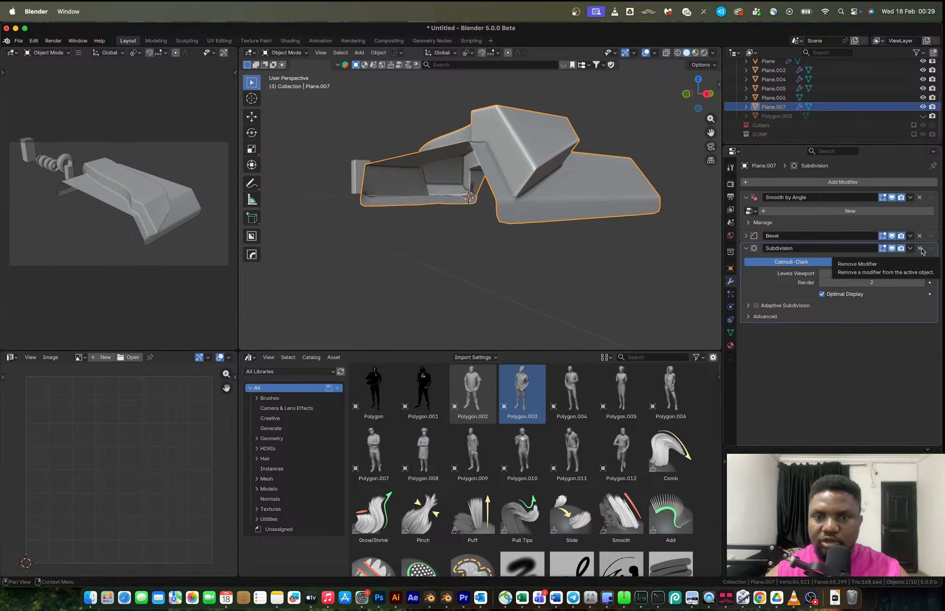
click(920, 249)
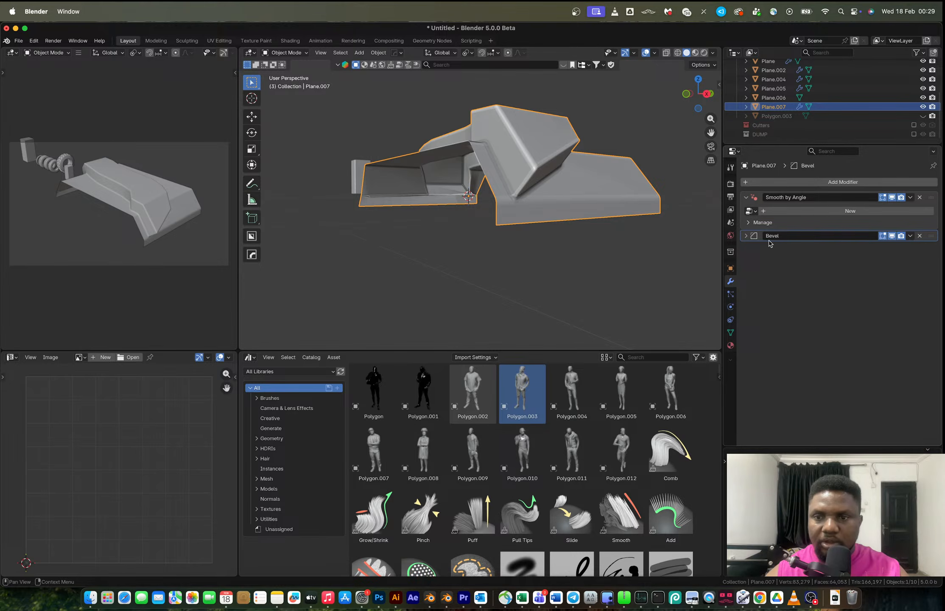
Apply the Bevel modifier to the platform mesh.
key(ctrl+a)
middle_drag(548, 183, 551, 236)
key(Tab)
key(Tab)
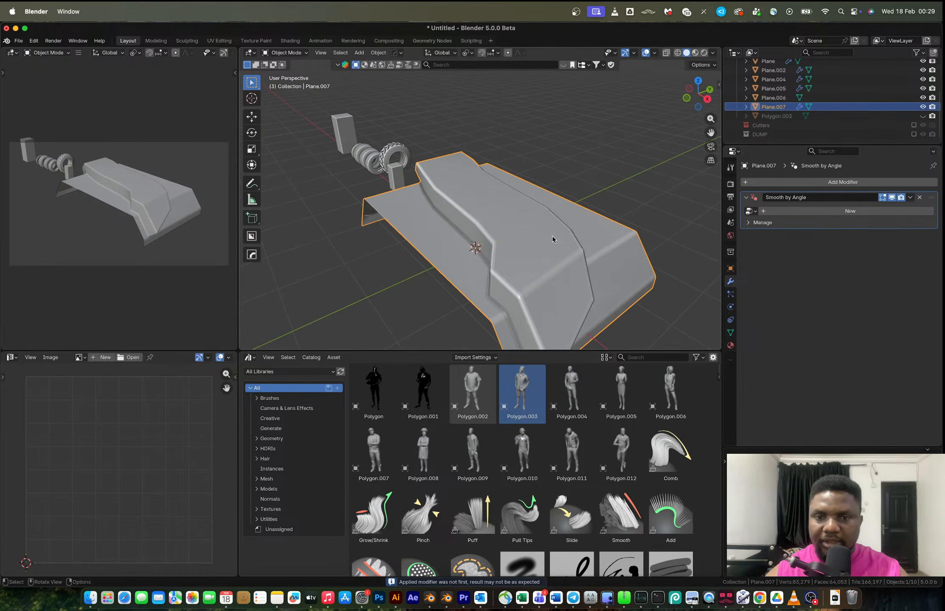
scroll(594, 244, down, 4)
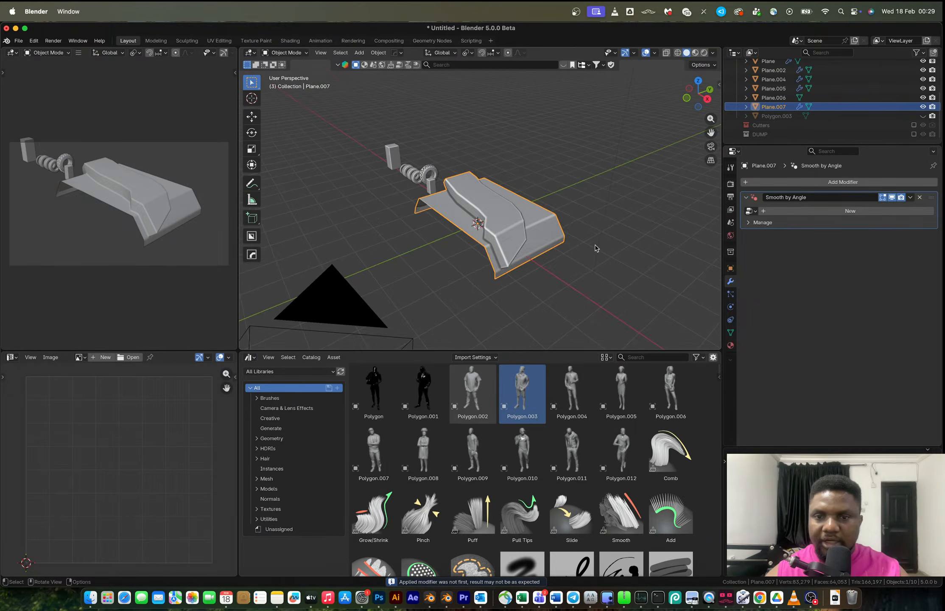
middle_drag(594, 245, 580, 249)
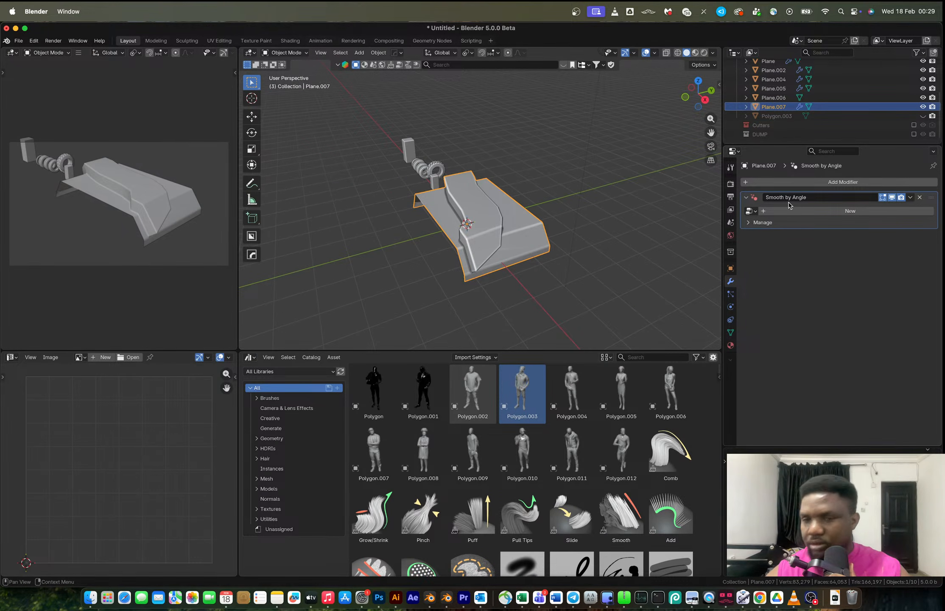
Add an Array modifier to the platform and set its count to 20.
click(785, 181)
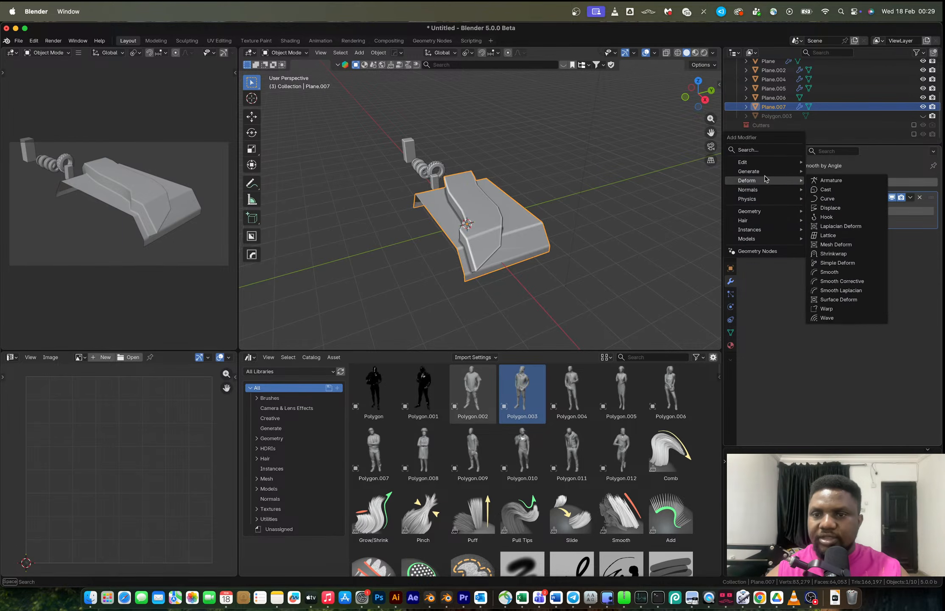
mouse_move(759, 172)
click(825, 171)
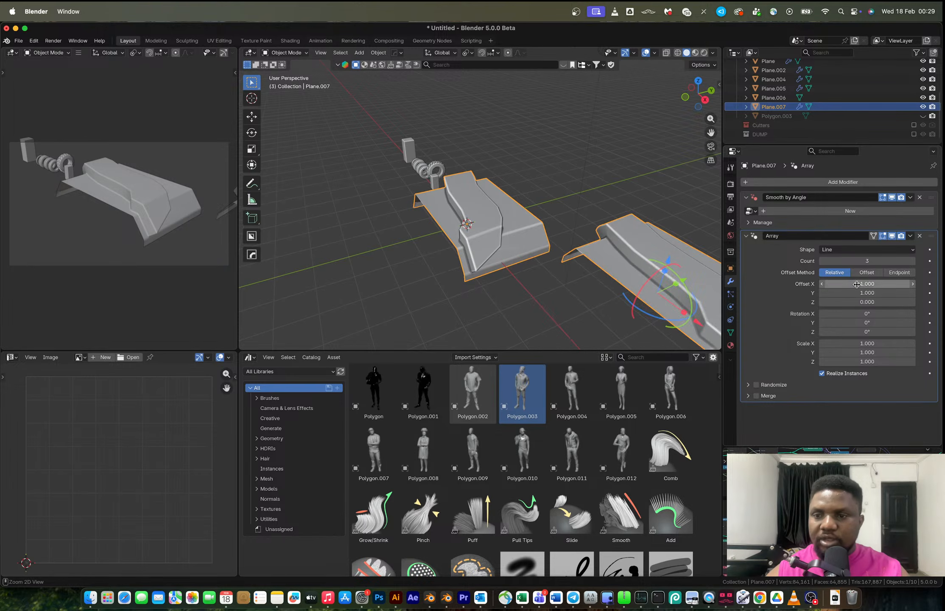
text(0.000)
click(913, 262)
click(913, 261)
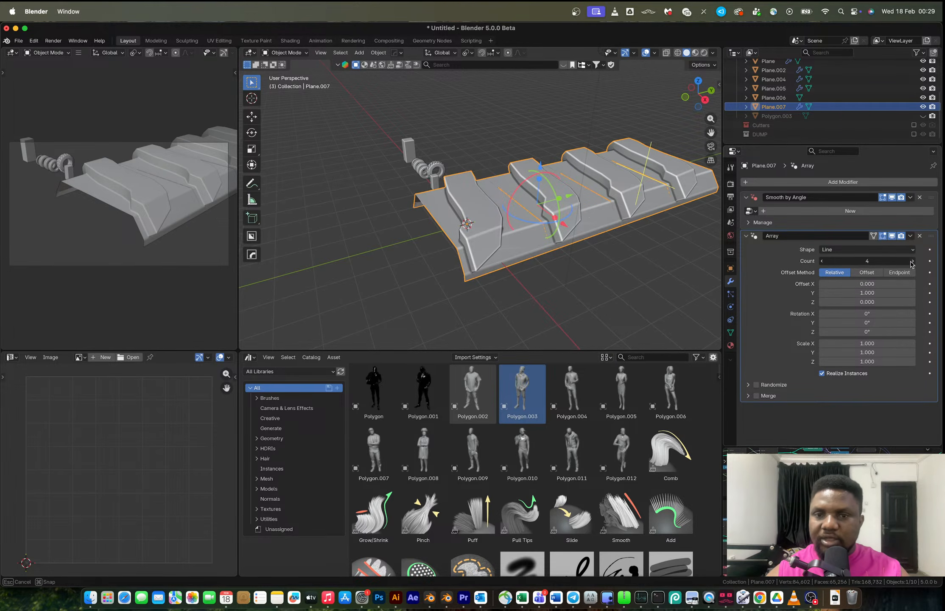
click(913, 261)
click(913, 262)
click(913, 262)
click(913, 262)
scroll(616, 239, down, 3)
click(913, 261)
click(913, 261)
click(913, 261)
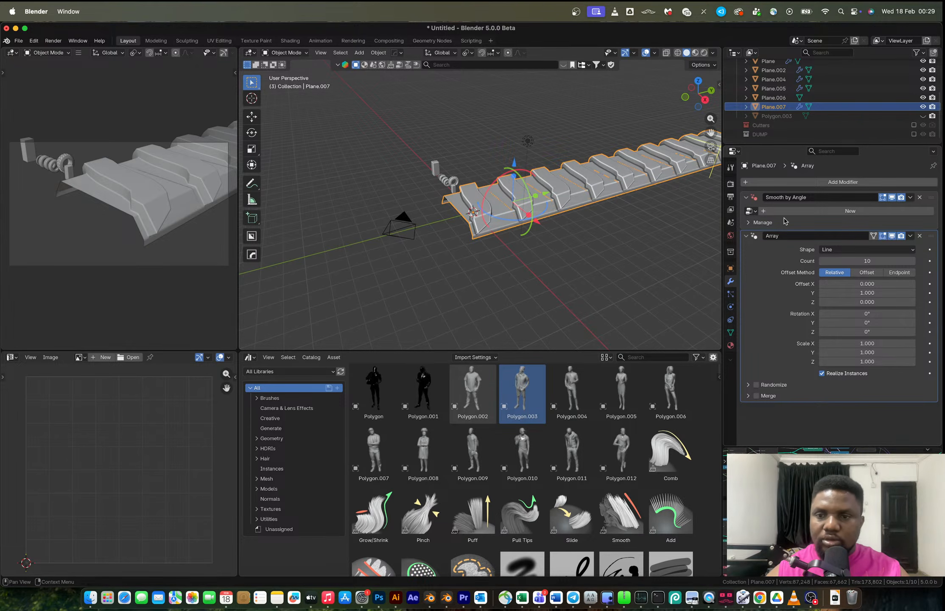
click(859, 262)
text(20)
key(Return)
Try scaling selected edges of the platform along Y in edit mode.
scroll(561, 251, up, 5)
key(Tab)
middle_drag(520, 235, 505, 264)
key(2)
alt+click(509, 233)
alt+shift+click(354, 232)
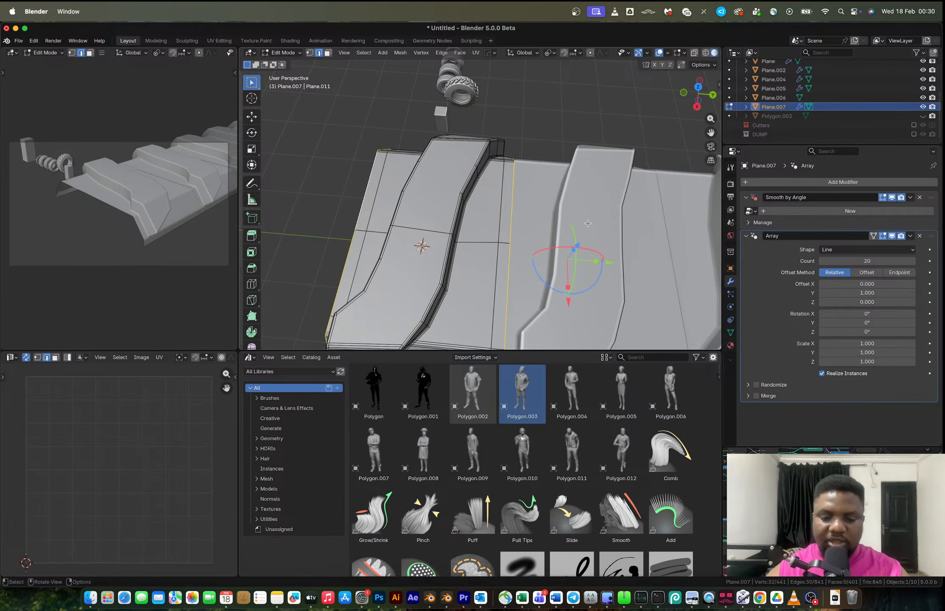
key(s)
key(y)
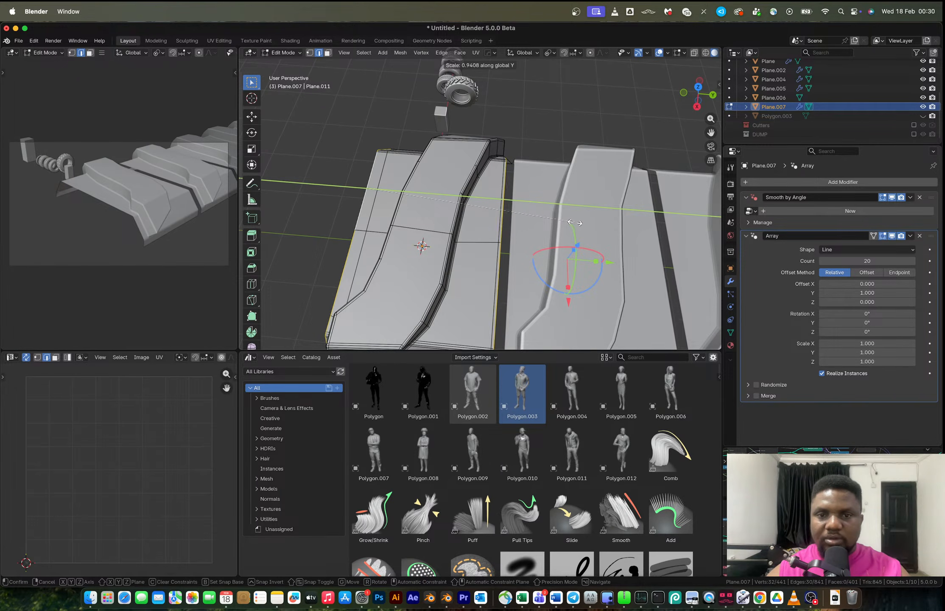
click(574, 221)
middle_drag(571, 225, 543, 273)
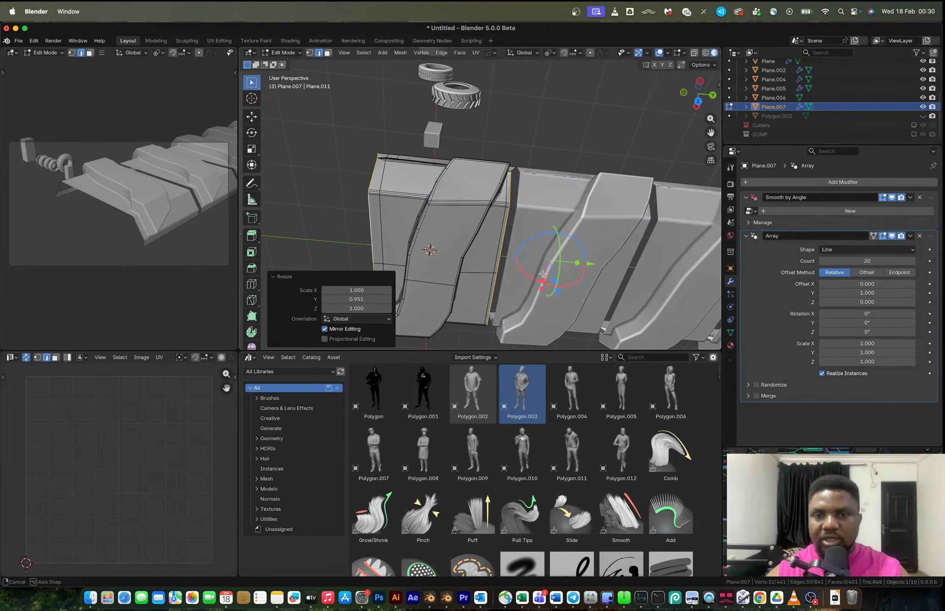
key(super+z)
Try scaling a selected vertex of the platform to zero along Y.
mouse_move(515, 214)
middle_down()
mouse_move(507, 231)
mouse_move(508, 201)
middle_up()
alt+shift+click(516, 194)
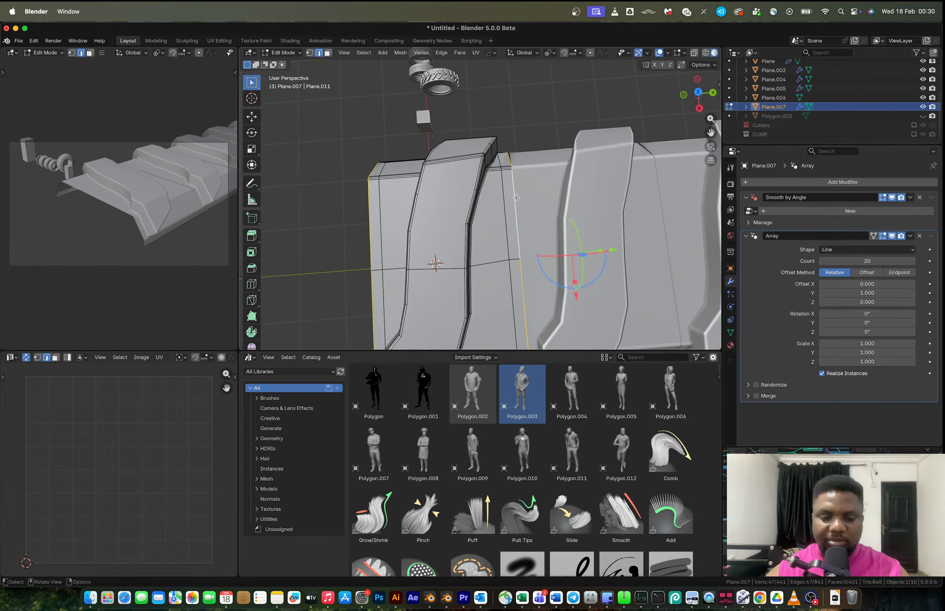
key(s)
key(x)
key(y)
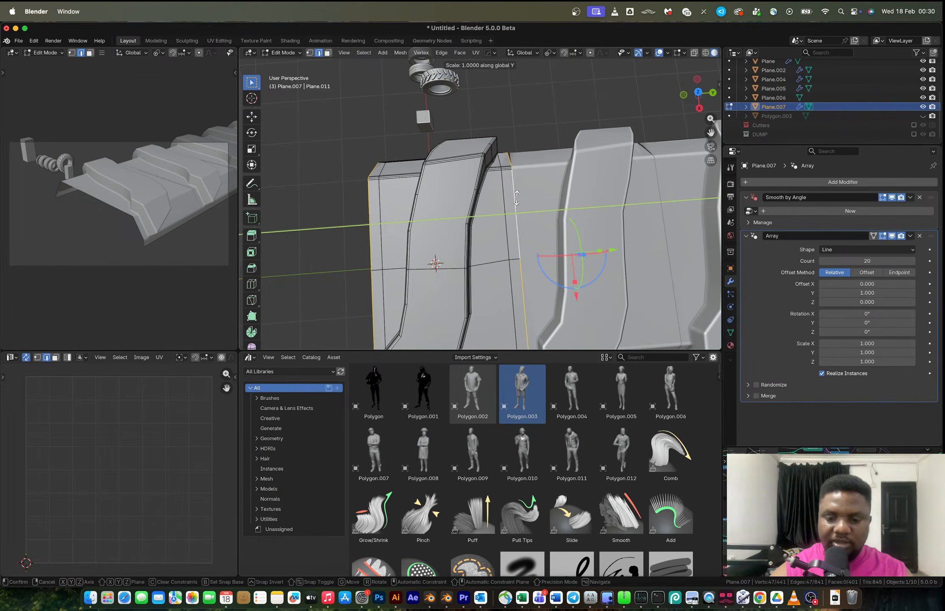
key(0)
key(Return)
key(super+z)
key(period)
key(Escape)
Flatten the platform's end edges by scaling each to zero along Y, then leave edit mode.
mouse_move(516, 198)
middle_down()
mouse_move(532, 135)
mouse_move(509, 203)
middle_up()
alt+click(508, 205)
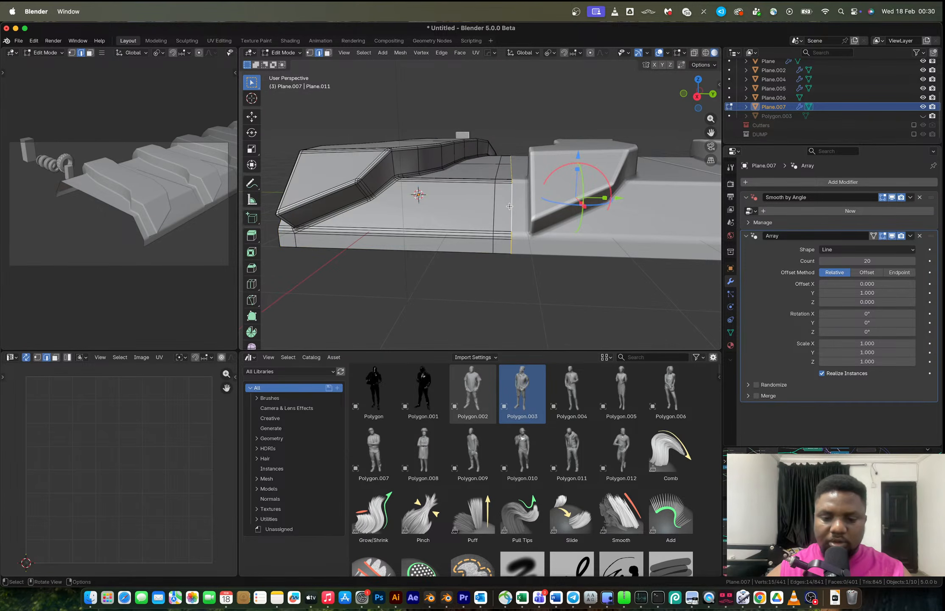
key(s)
key(y)
key(0)
key(Return)
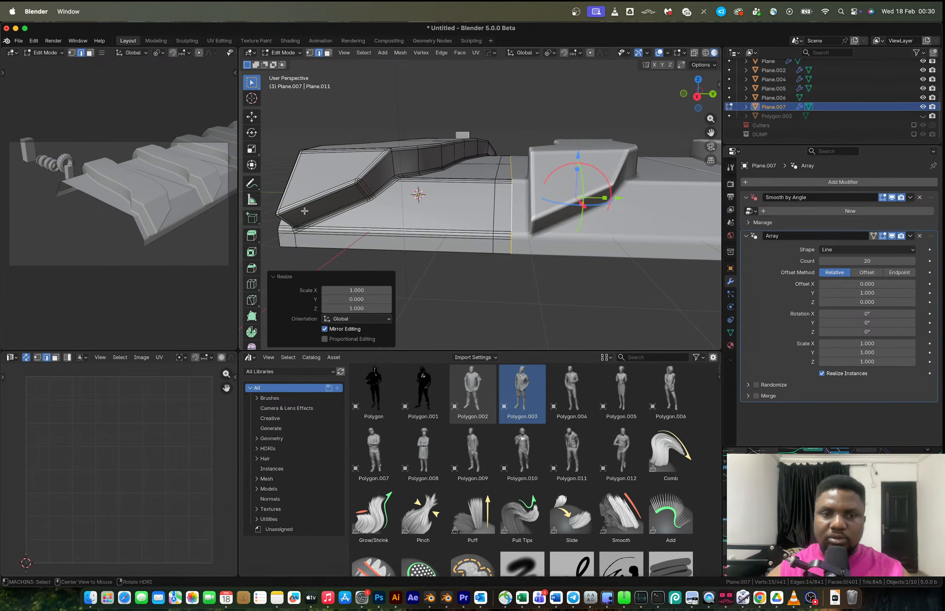
alt+click(281, 250)
middle_drag(282, 251, 373, 225)
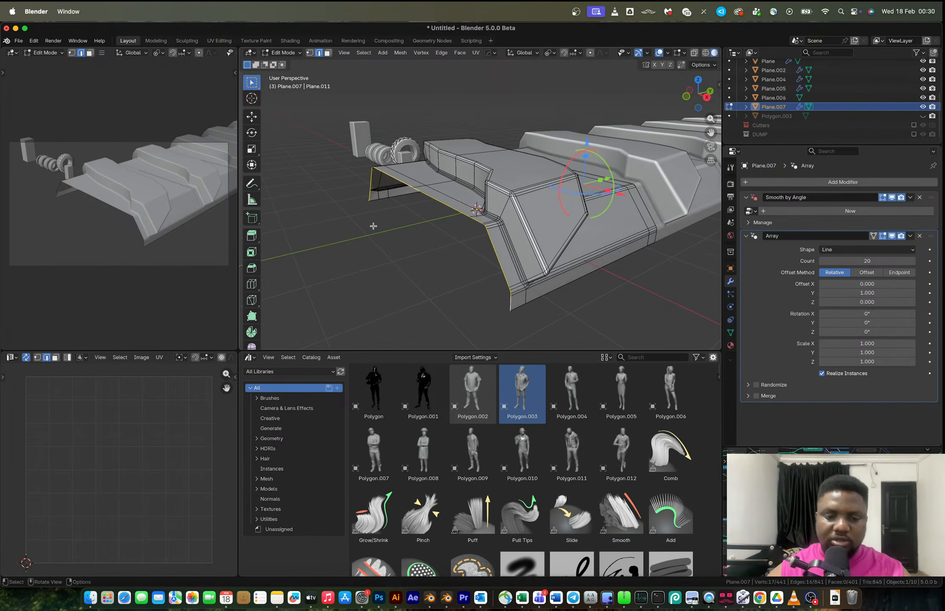
key(s)
key(y)
key(0)
key(Return)
key(Tab)
Examine the loader tire reference photo in the browser and compare it with the arrayed platform.
middle_drag(538, 192, 571, 254)
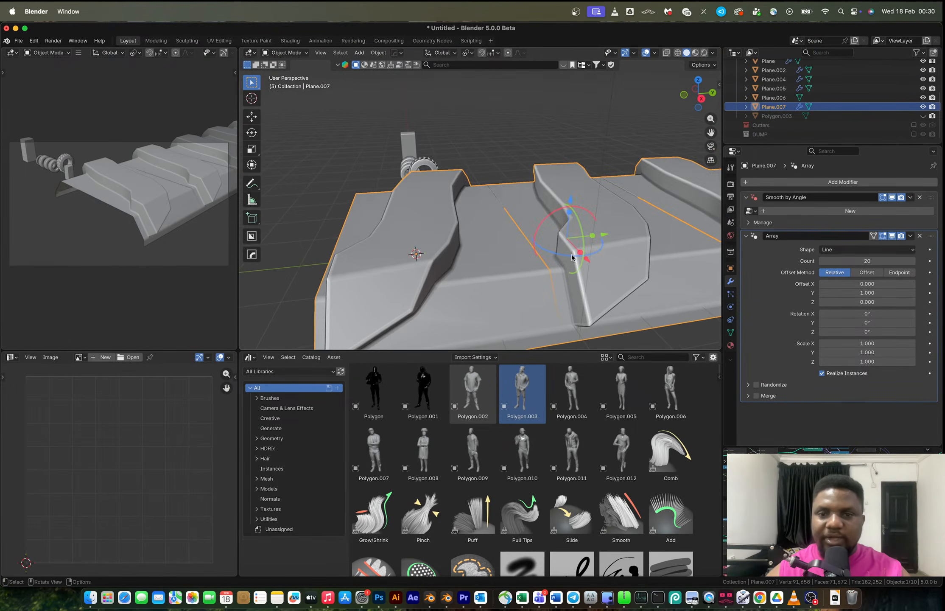
key(ctrl+Right)
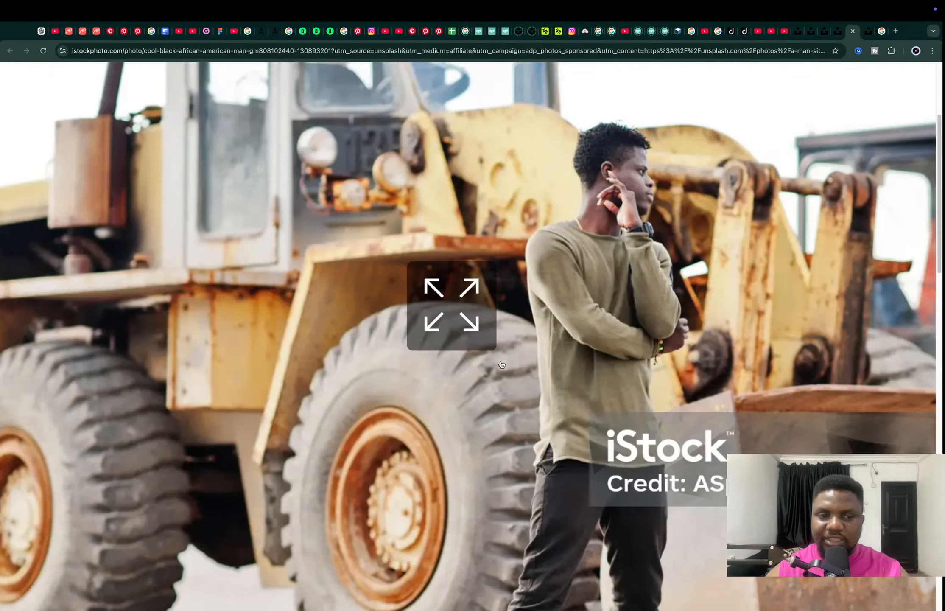
key(ctrl+Left)
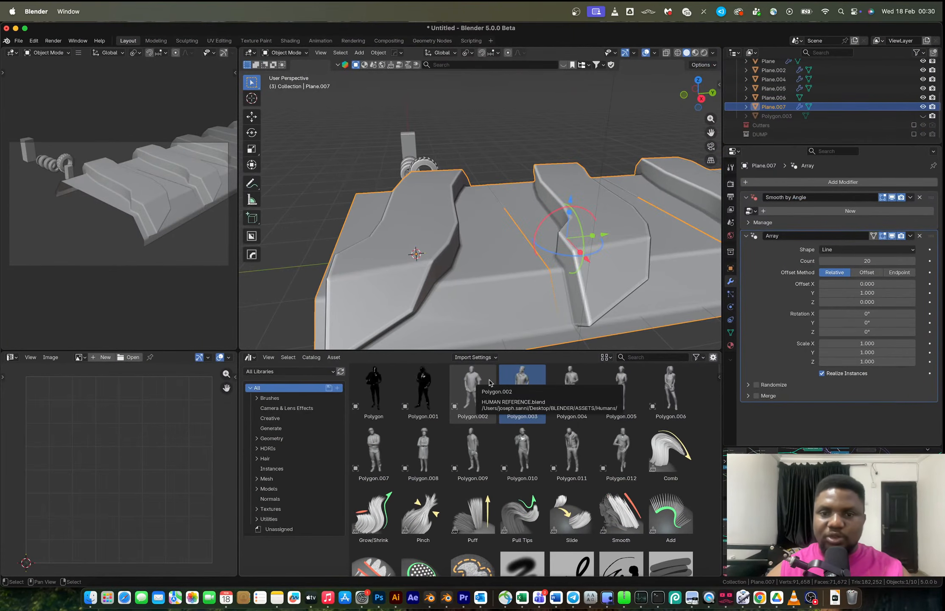
scroll(620, 375, down, 2)
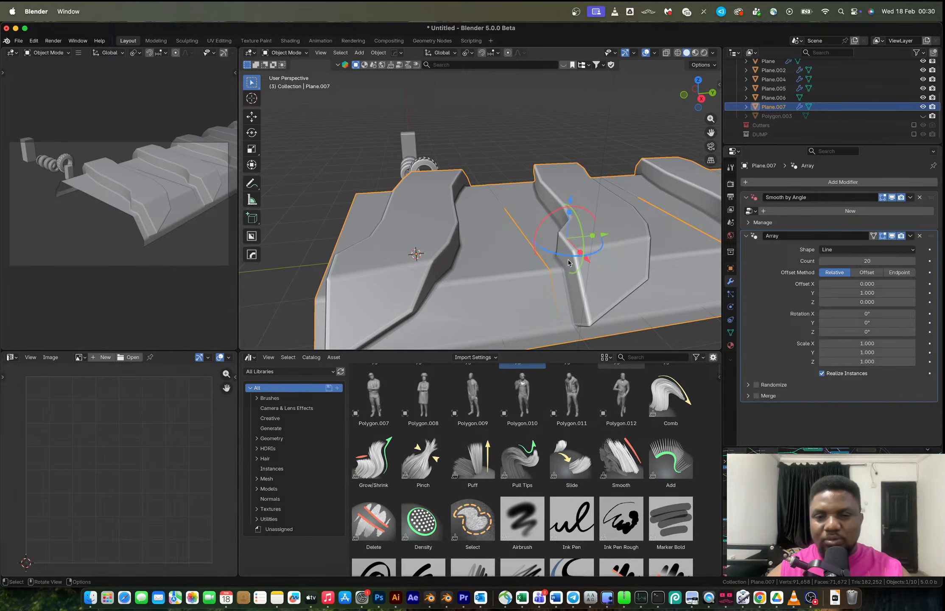
scroll(570, 263, down, 4)
middle_drag(571, 263, 562, 242)
scroll(536, 207, up, 3)
shift+middle_drag(536, 206, 508, 233)
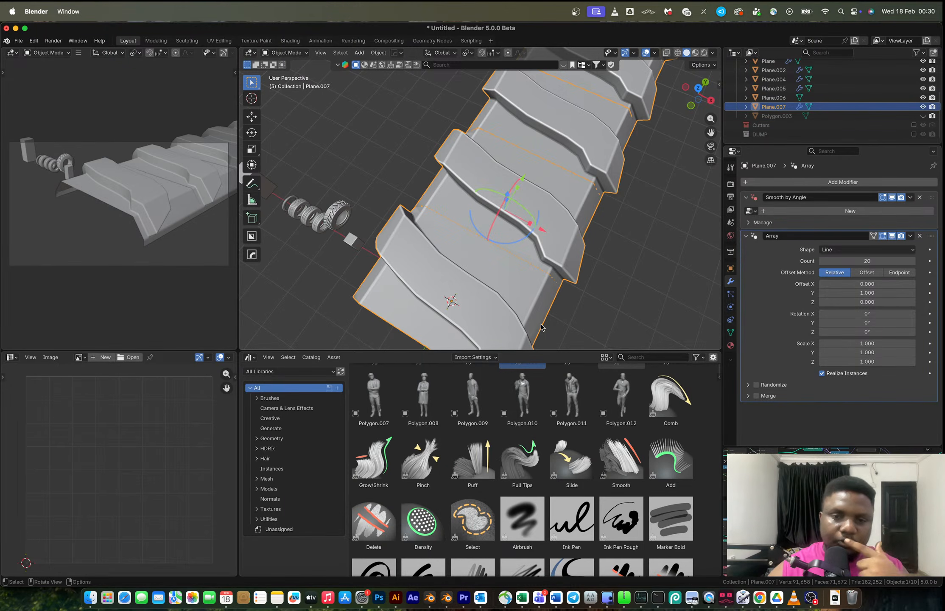
Remove the Array modifier from the platform and enter edit mode.
click(919, 236)
middle_drag(514, 282, 449, 296)
key(Tab)
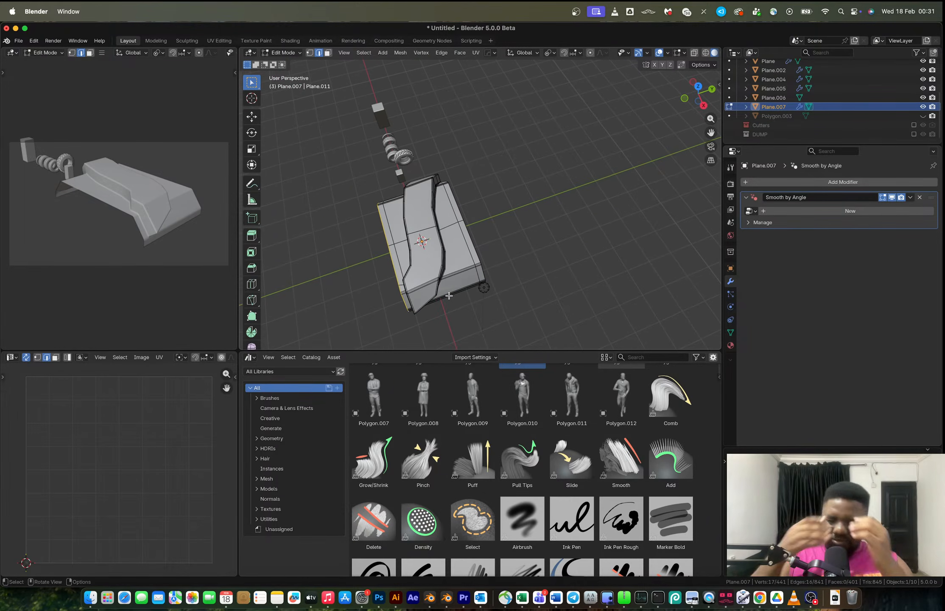
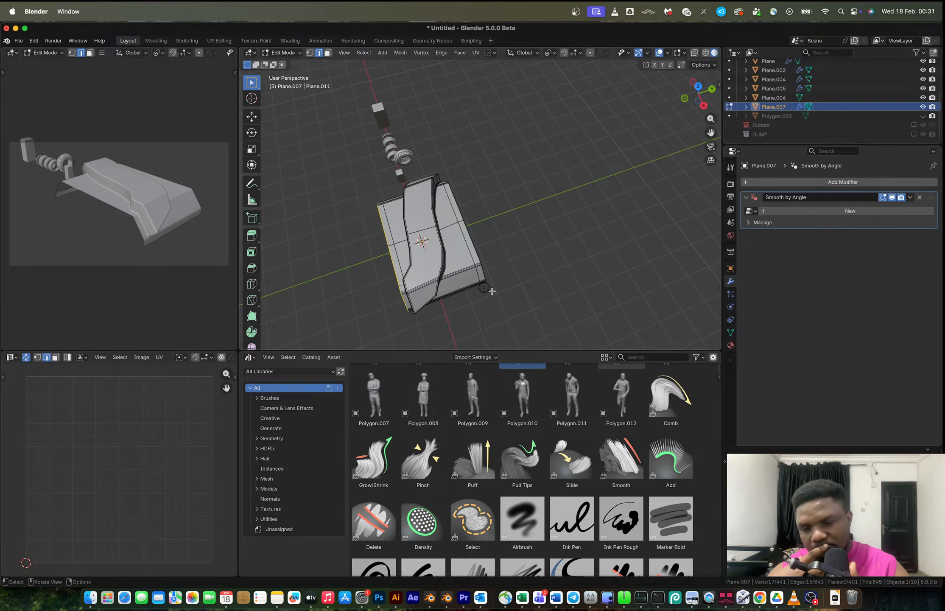
Step back and forth through the undo history to restore the plane with its curved strip and no modifiers.
key(ctrl+z)
key(ctrl+z)
key(ctrl+z)
key(ctrl+z)
key(ctrl+z)
key(ctrl+z)
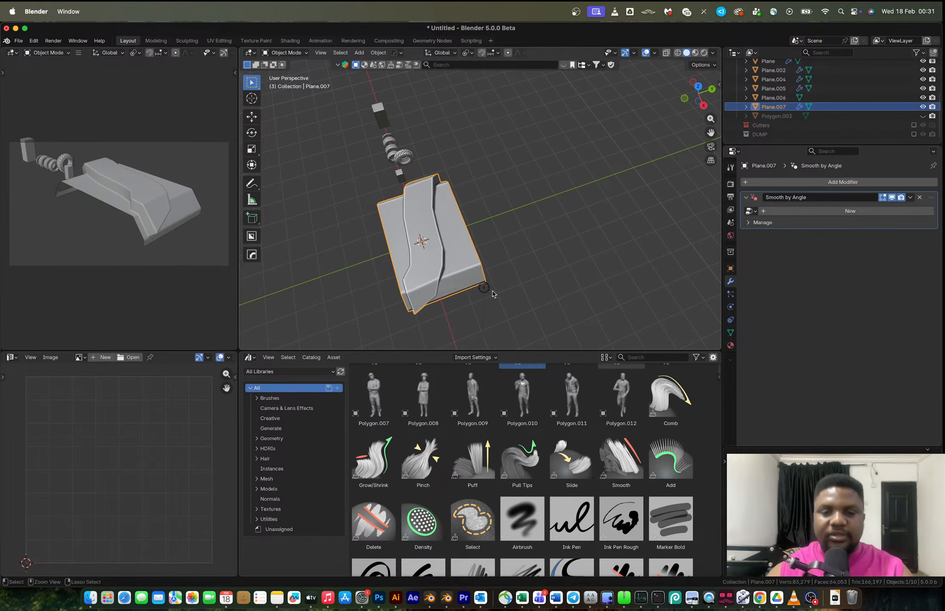
key(ctrl+z)
key(ctrl+z)
key(ctrl+z)
key(ctrl+z)
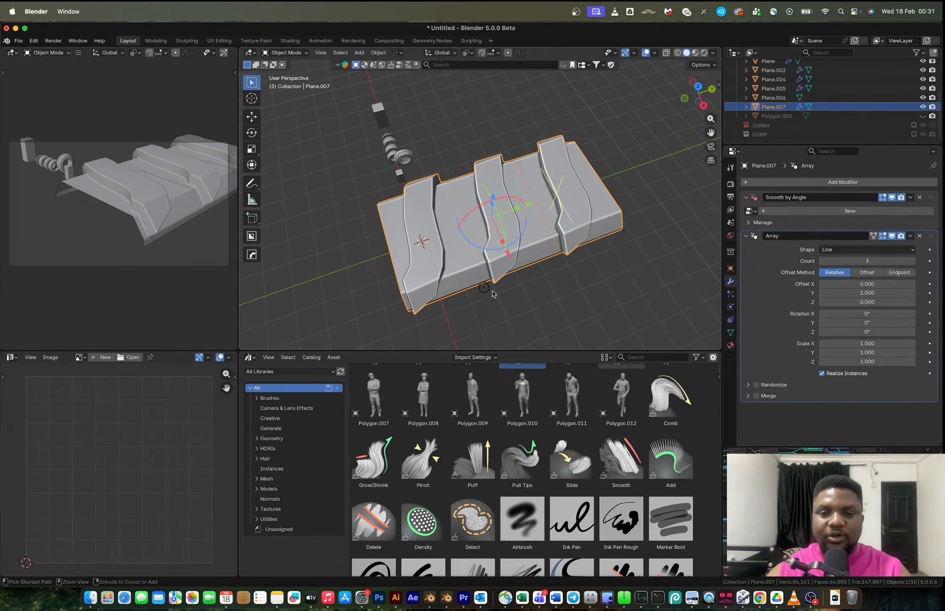
key(ctrl+shift+z)
key(ctrl+shift+z)
key(ctrl+shift+z)
key(ctrl+shift+z)
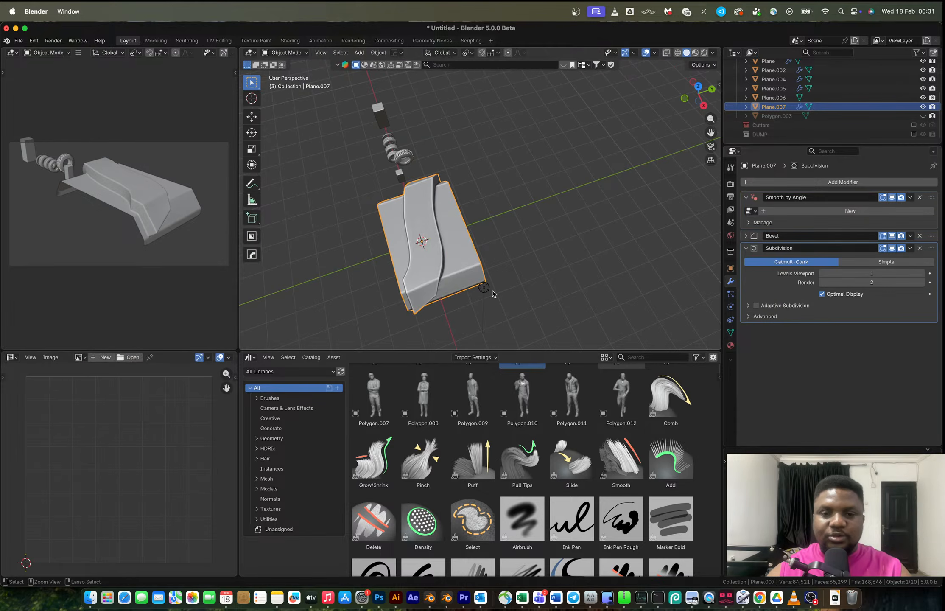
key(ctrl+shift+z)
key(ctrl+shift+z)
key(ctrl+shift+z)
key(ctrl+shift+z)
key(ctrl+shift+z)
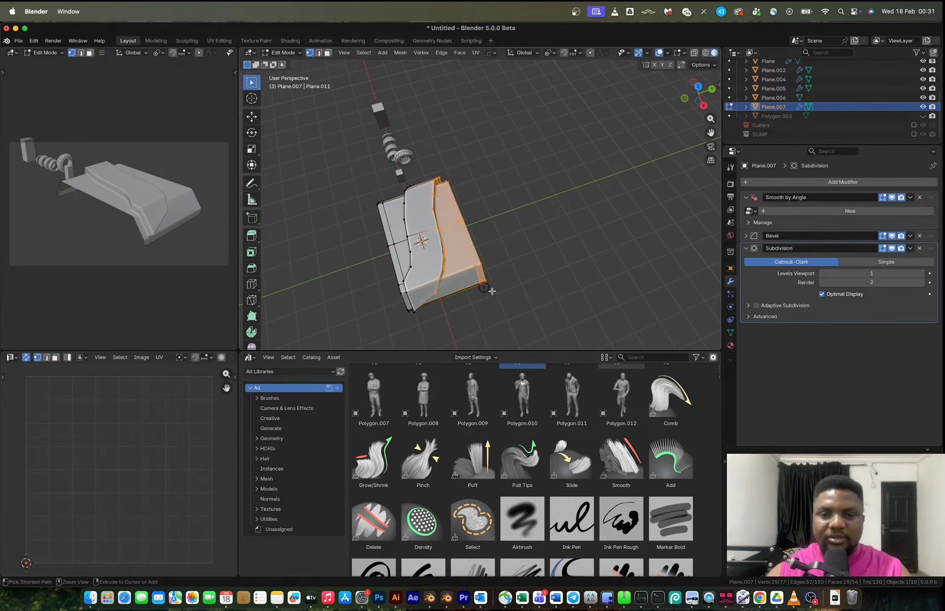
key(ctrl+shift+z)
key(ctrl+shift+z)
key(ctrl+shift+z)
key(ctrl+shift+z)
key(ctrl+shift+z)
key(ctrl+shift+z)
key(ctrl+shift+z)
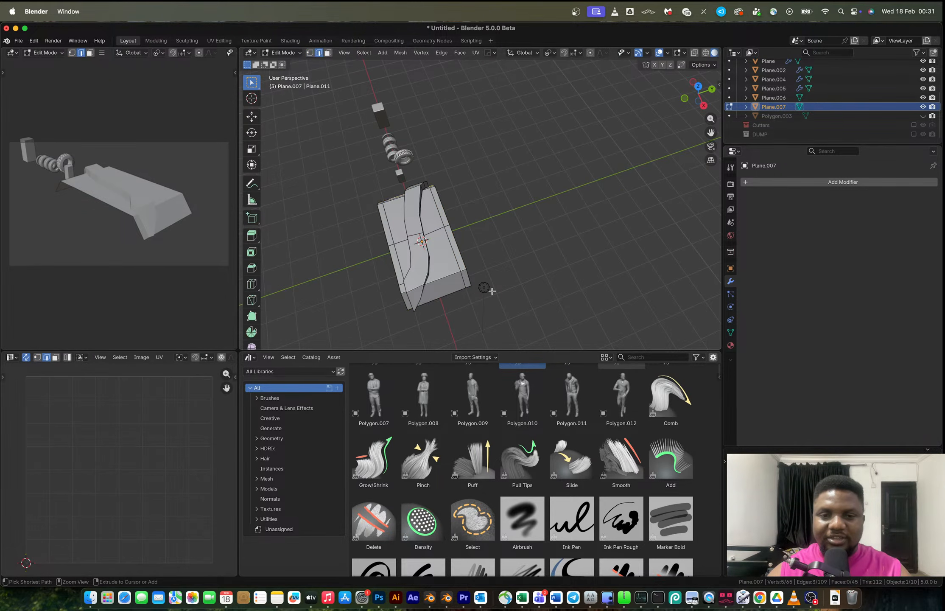
Knife-cut a curved line across the plane from its right edge to its upper-left corner in top view.
key(3)
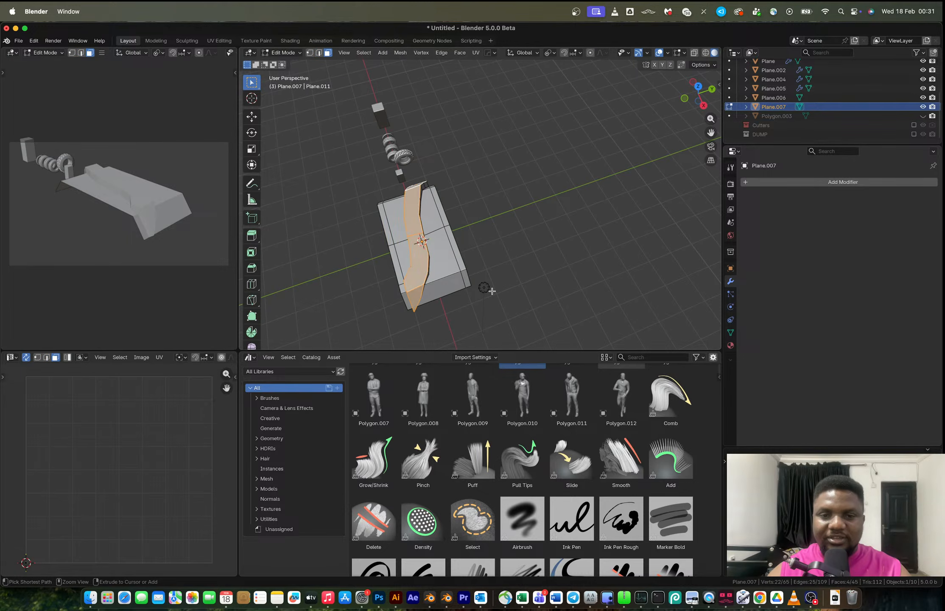
middle_drag(492, 291, 501, 204)
scroll(510, 257, up, 3)
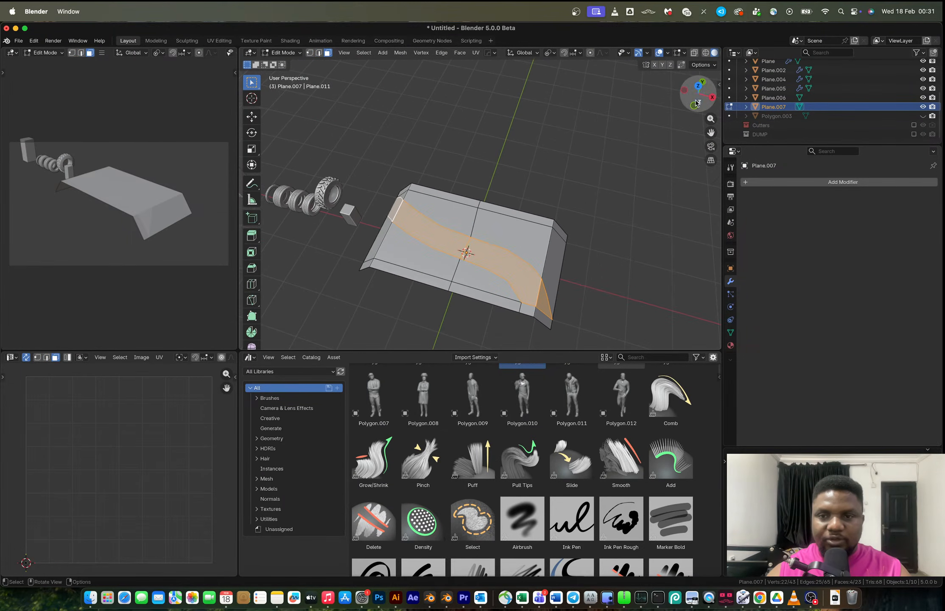
click(698, 87)
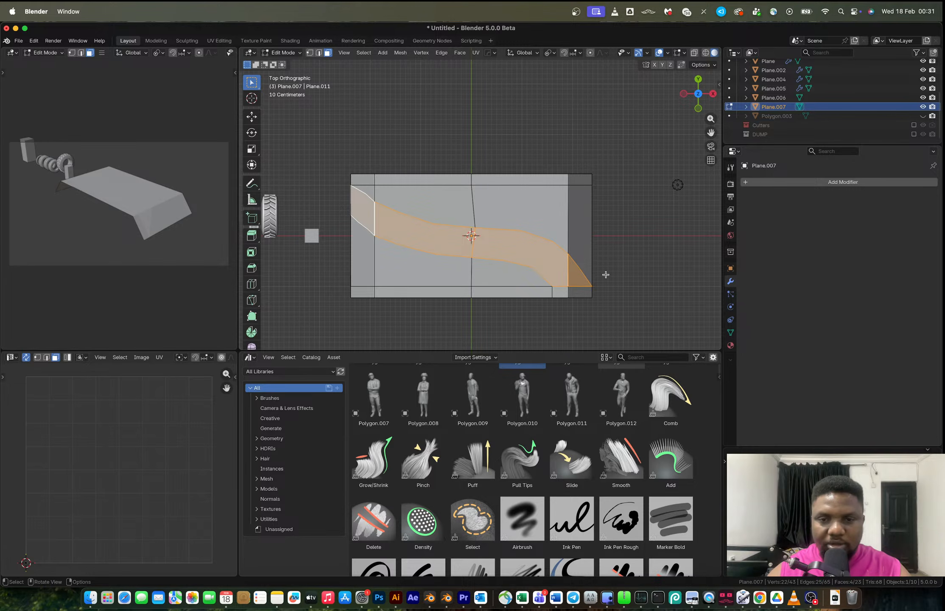
key(k)
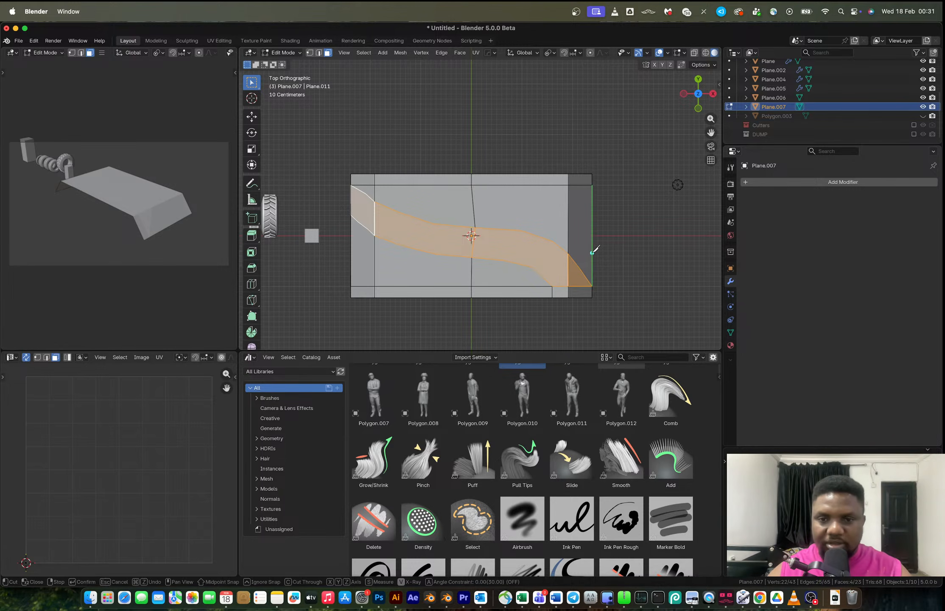
click(592, 252)
click(569, 226)
click(534, 210)
click(493, 207)
click(457, 206)
click(430, 200)
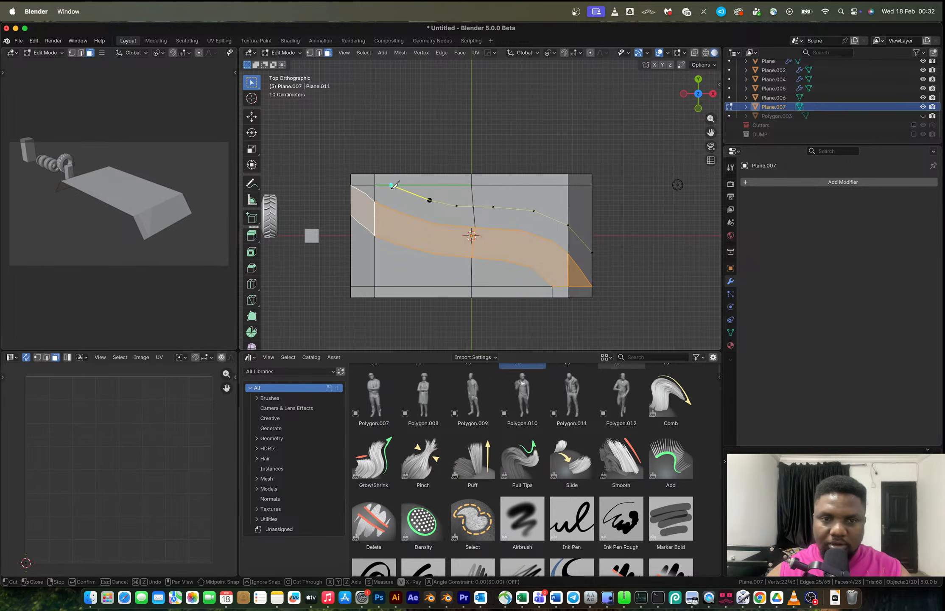
click(390, 185)
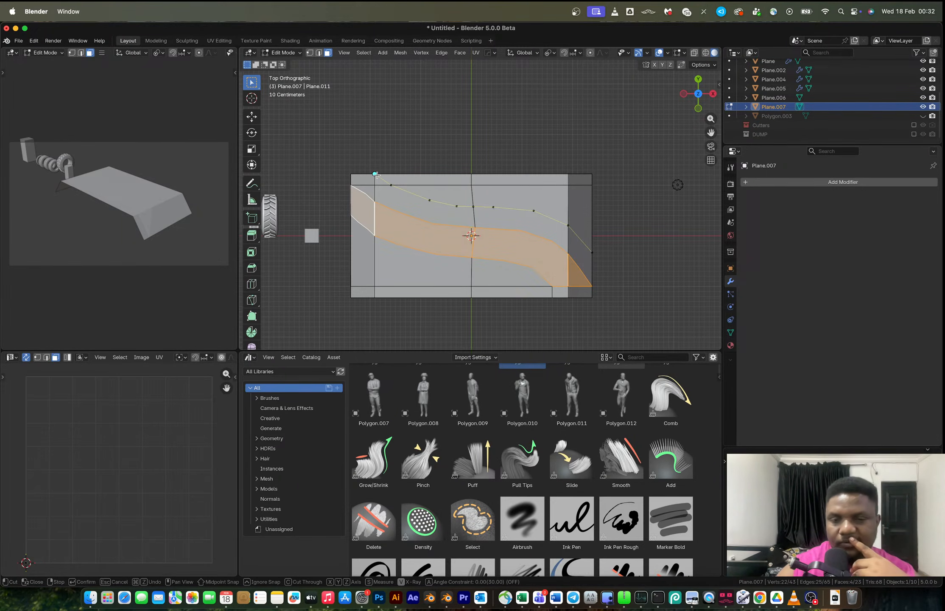
click(376, 174)
key(Return)
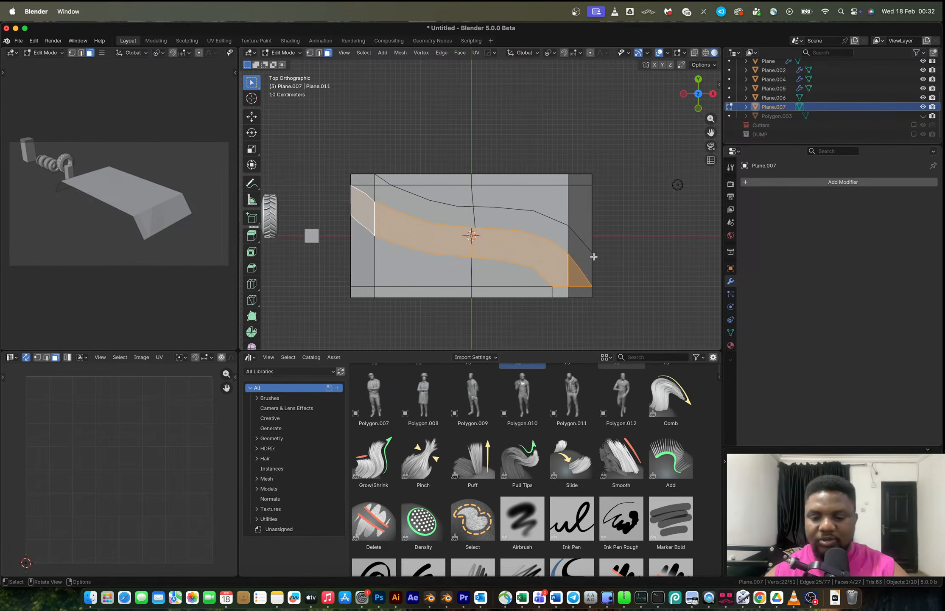
Knife-cut a second line along the plane's upper edge, then undo both knife cuts.
key(k)
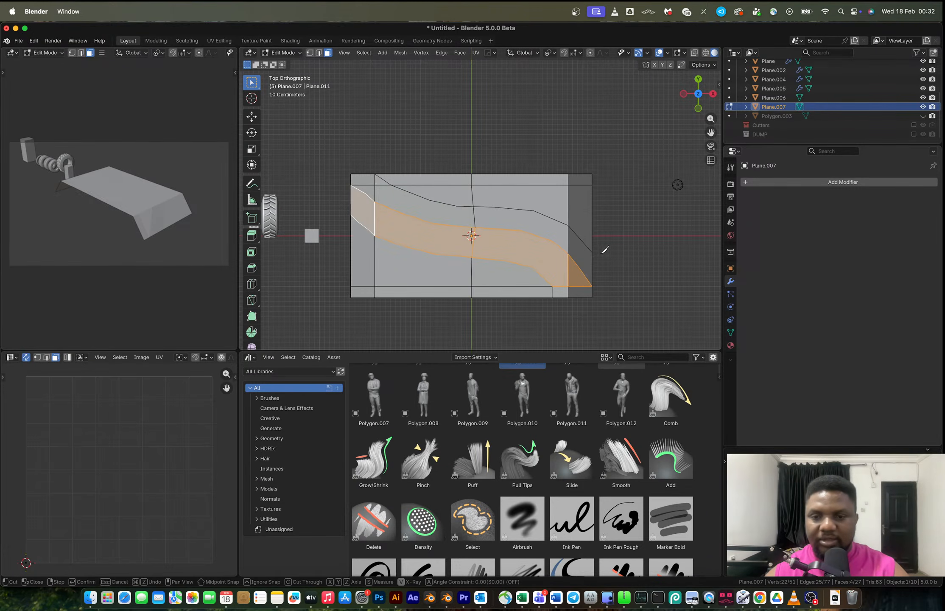
click(592, 209)
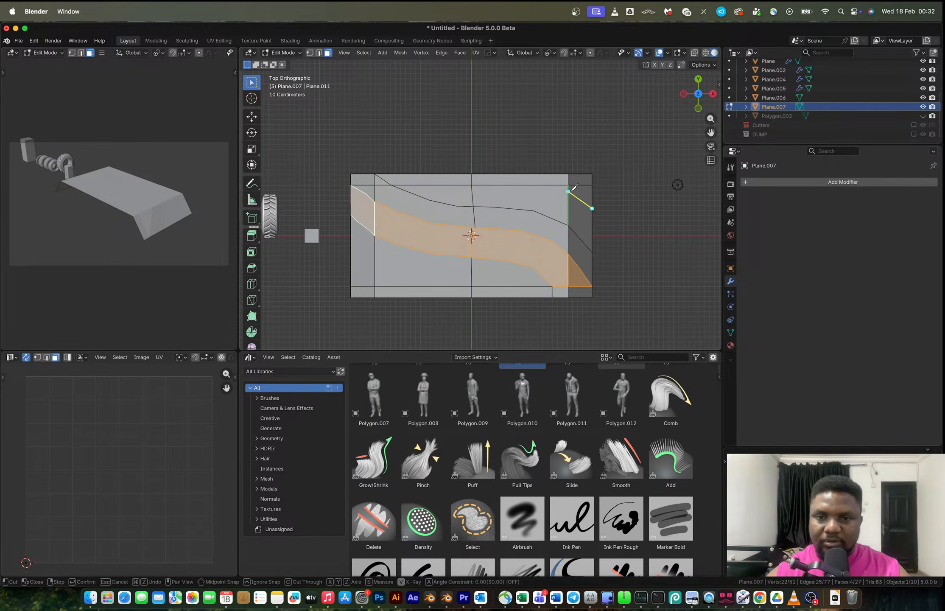
click(568, 191)
click(544, 185)
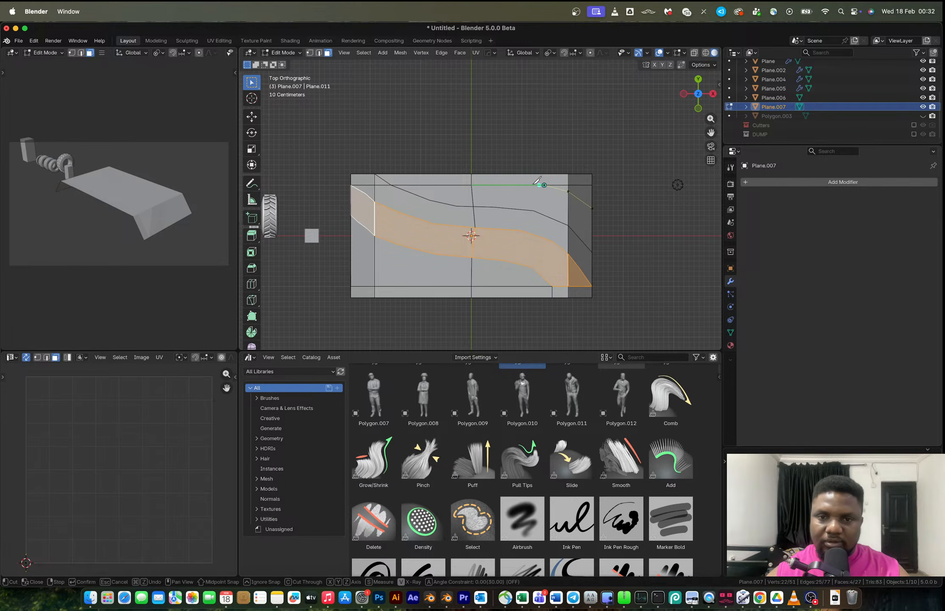
click(516, 181)
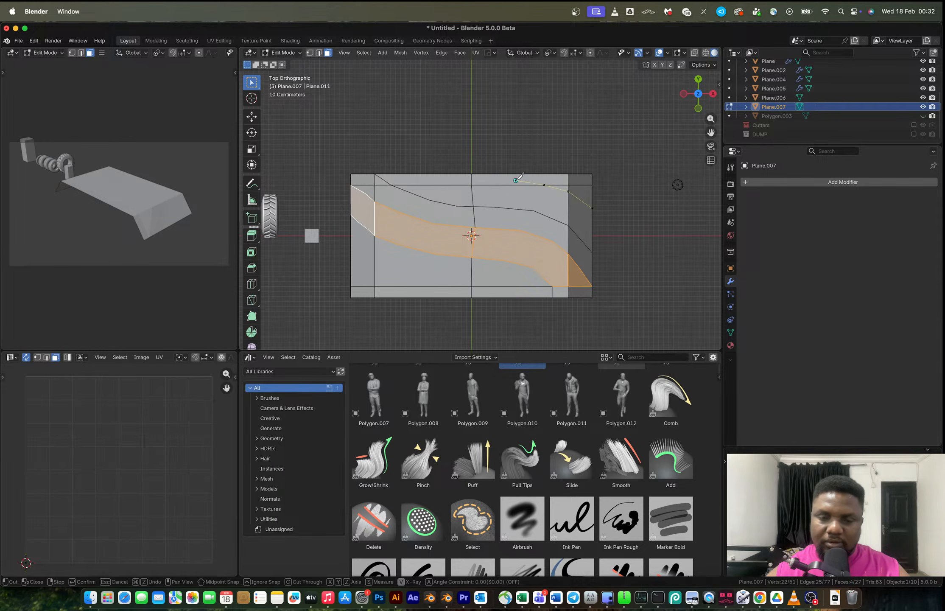
click(485, 179)
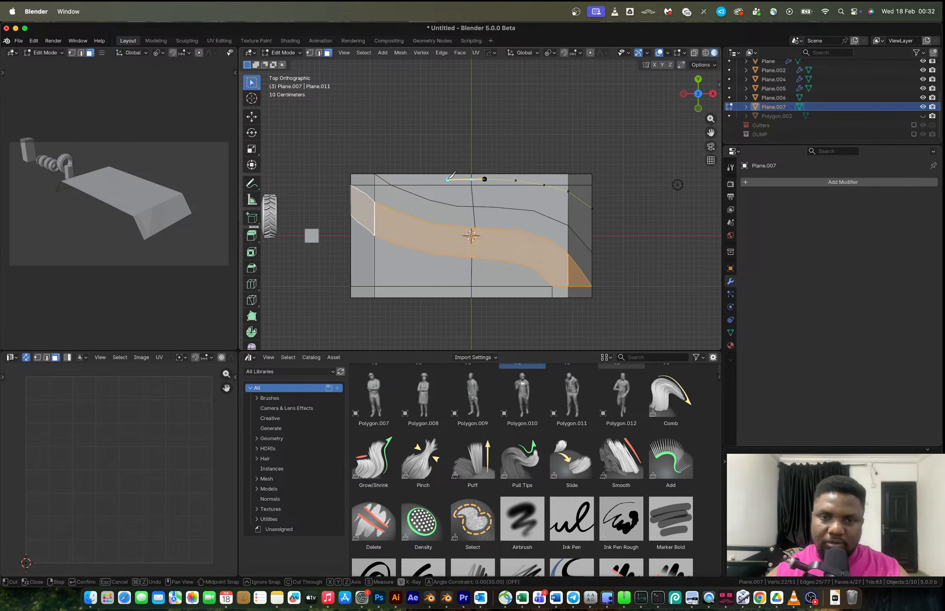
click(426, 174)
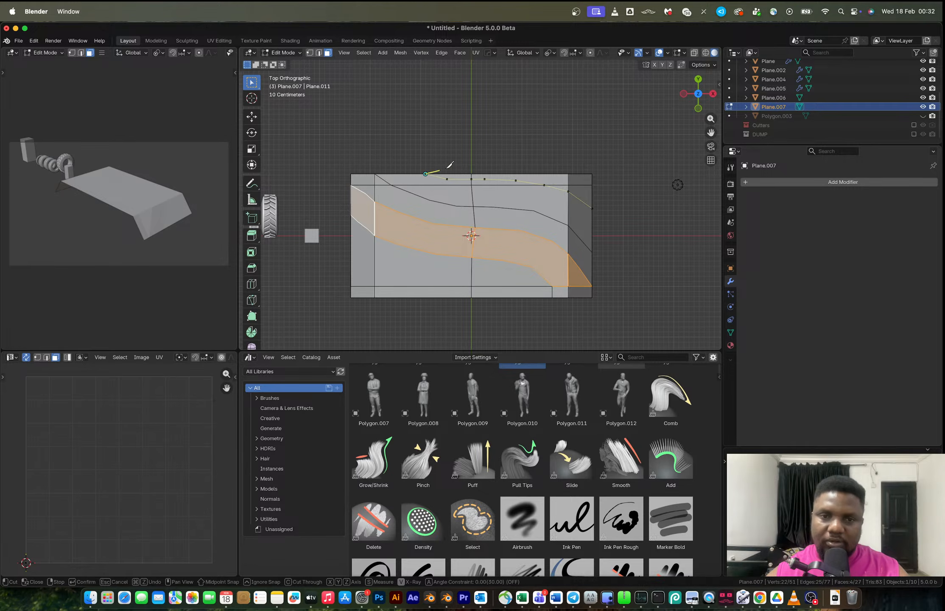
key(Return)
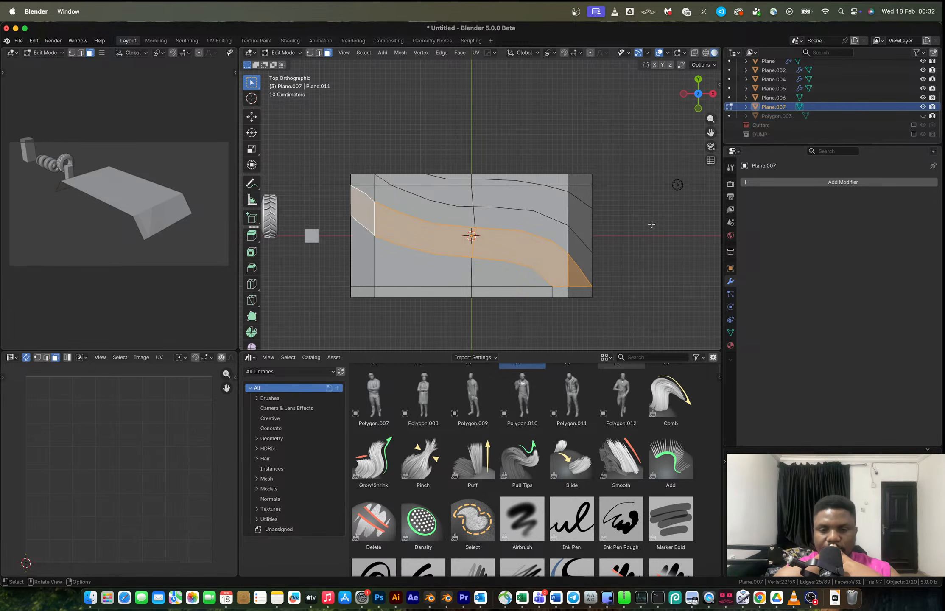
key(ctrl+z)
key(ctrl+z)
key(ctrl+shift+z)
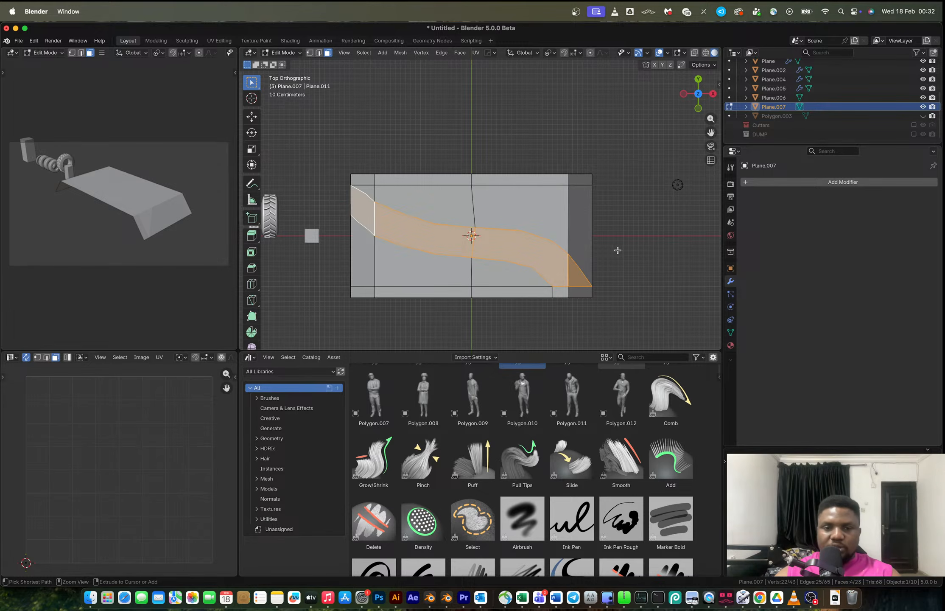
Invert the face selection and delete those faces, leaving only the curved strip.
key(ctrl+i)
key(x)
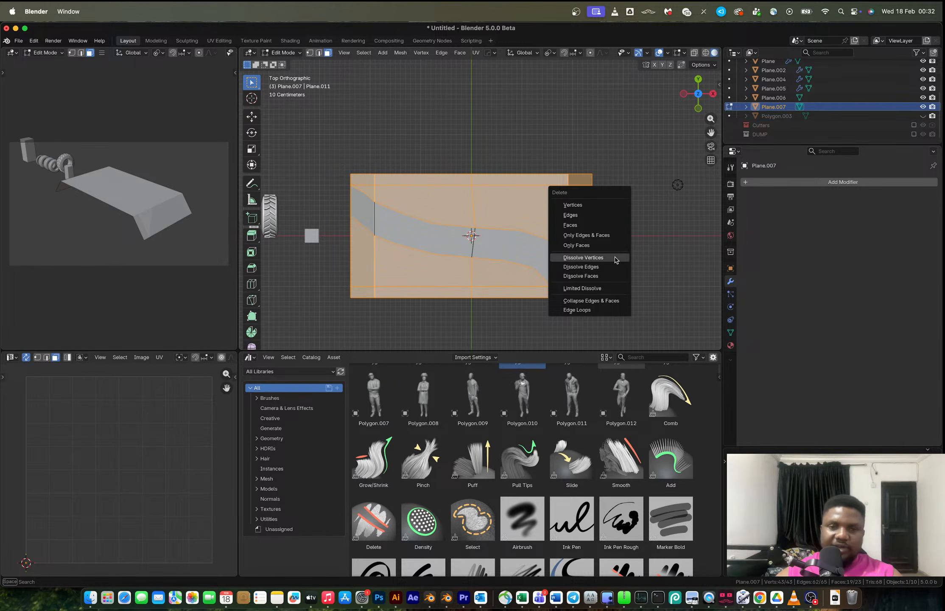
click(594, 224)
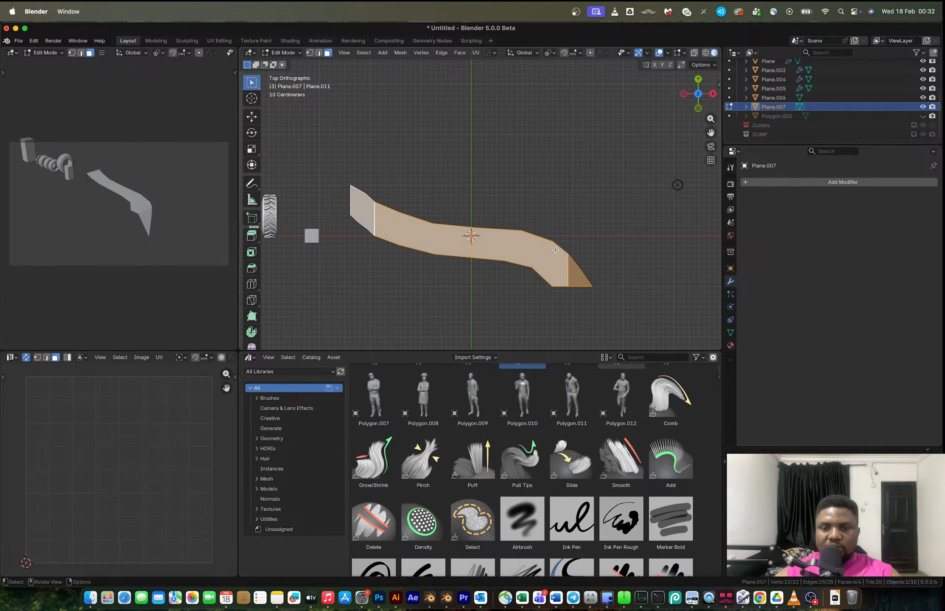
Duplicate the strip and move the copy 1.0687 m along Y.
key(shift+d)
key(x)
key(y)
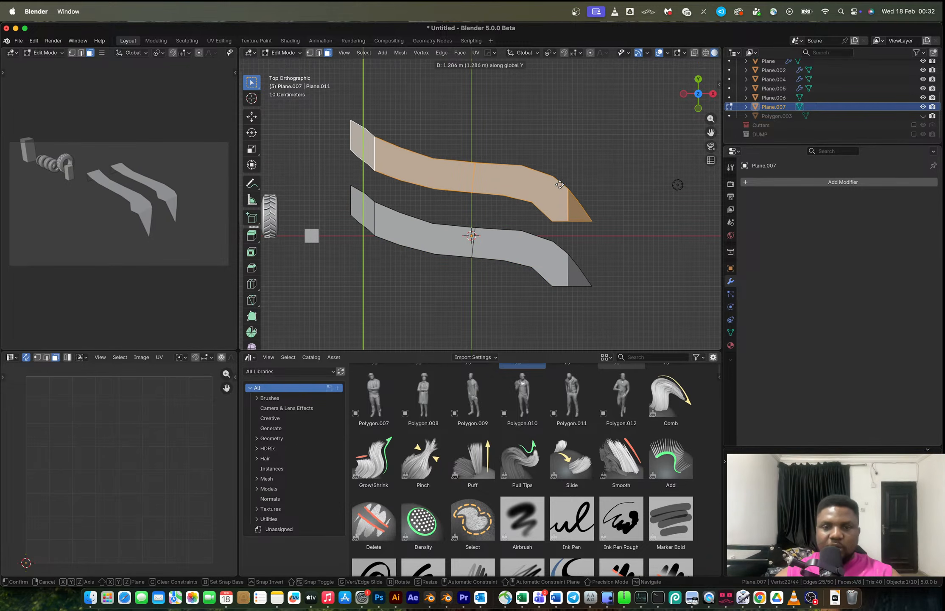
click(563, 195)
scroll(563, 239, up, 1)
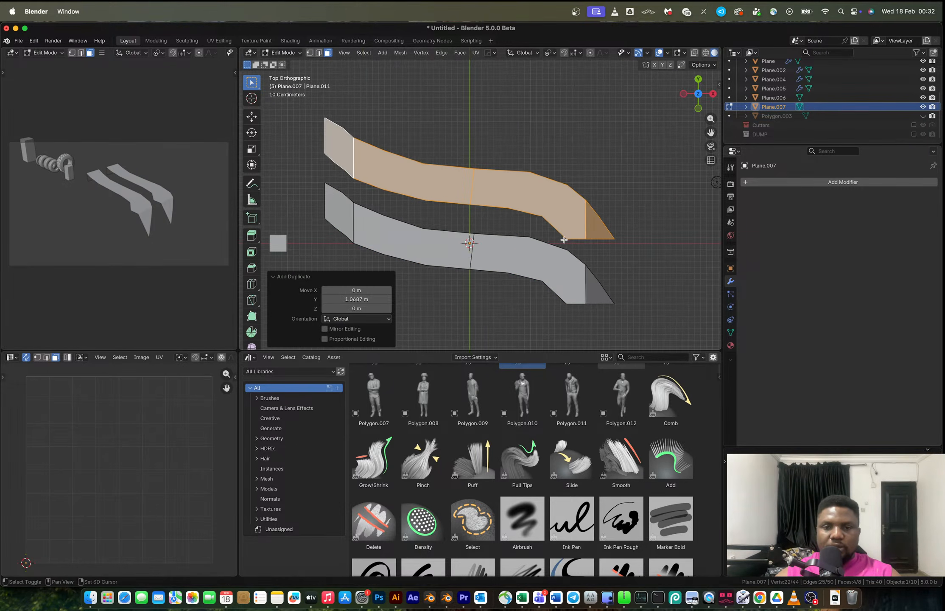
Try to join the strip objects in Object Mode, then reselect the plane and re-enter Edit Mode.
mouse_move(596, 259)
middle_down()
mouse_move(577, 231)
mouse_move(582, 245)
middle_up()
key(Tab)
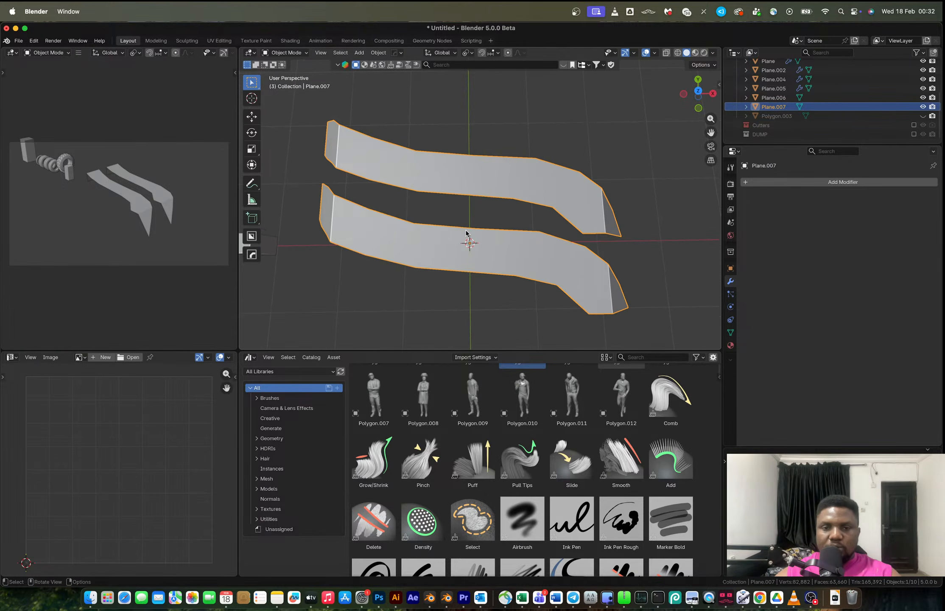
key(ctrl+j)
shift+click(465, 233)
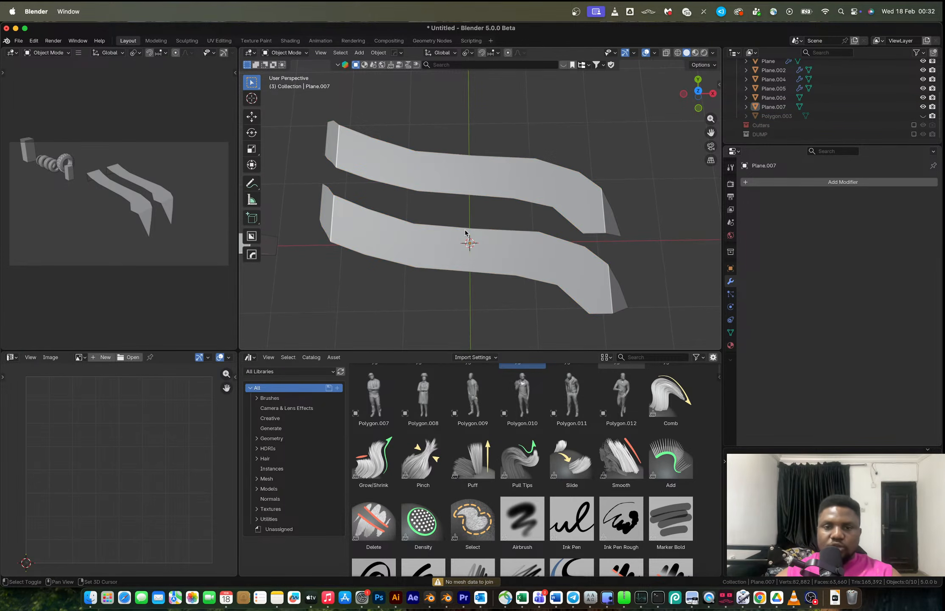
shift+click(476, 170)
shift+click(477, 171)
click(476, 170)
key(Tab)
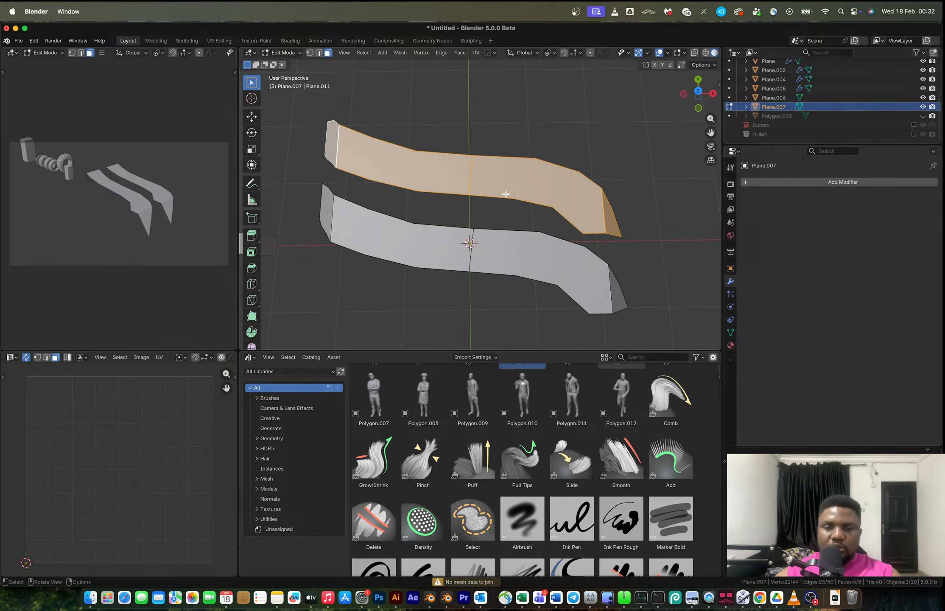
Move the copied strip a further 0.0589 m along Y.
key(g)
key(y)
click(515, 199)
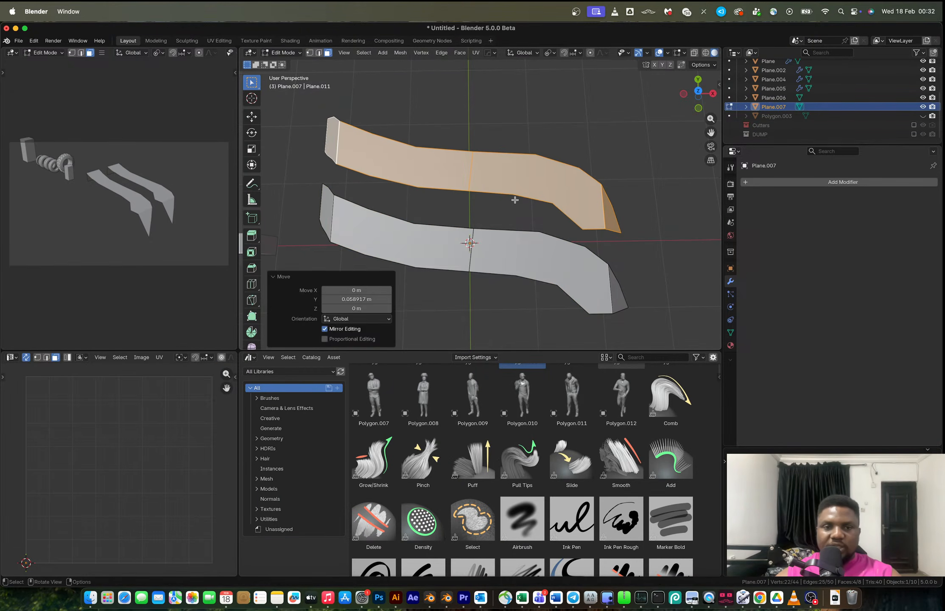
key(Tab)
key(Tab)
Select the end vertices of the two strips and fill an edge connecting them.
key(1)
click(336, 165)
shift+click(331, 190)
middle_drag(331, 190, 382, 240)
key(f)
shift+click(376, 227)
shift+click(394, 255)
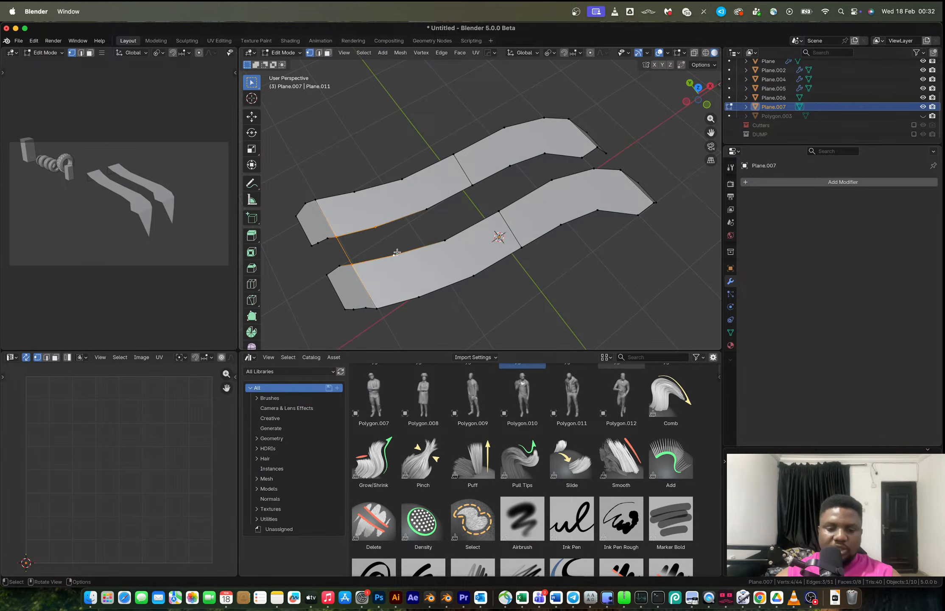
Fill faces between the two strips along their length, selecting edges and filling repeatedly.
key(f)
key(2)
click(387, 245)
key(f)
key(f)
key(f)
key(f)
middle_drag(387, 245, 437, 197)
key(f)
key(super+z)
key(1)
shift+click(439, 196)
key(f)
key(2)
click(429, 206)
key(f)
key(f)
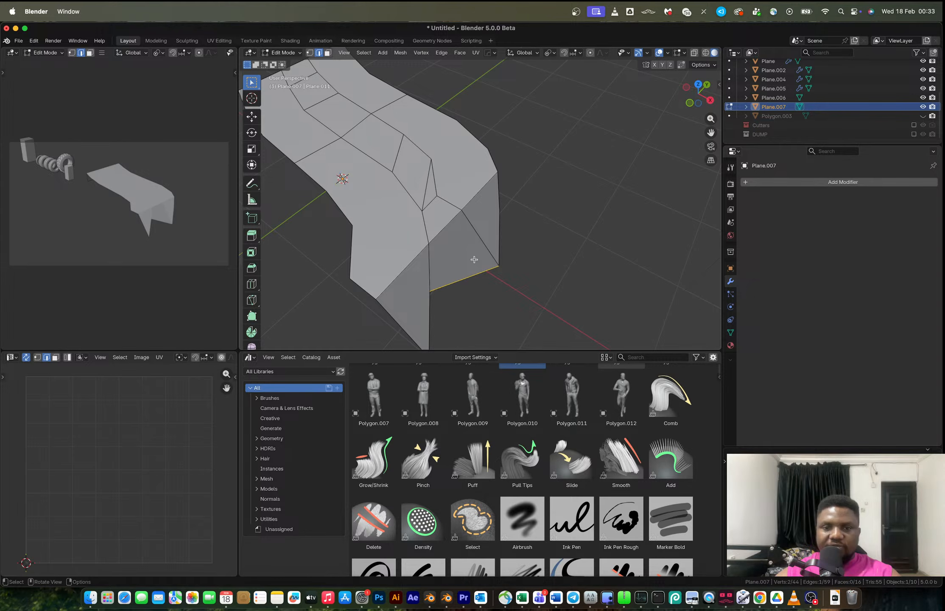
Undo the last four fills, fill the remaining gaps between the strips again, and leave Edit Mode.
middle_drag(474, 259, 457, 225)
key(ctrl+z)
key(ctrl+z)
key(ctrl+z)
key(ctrl+z)
key(ctrl+z)
key(f)
key(f)
key(f)
key(Tab)
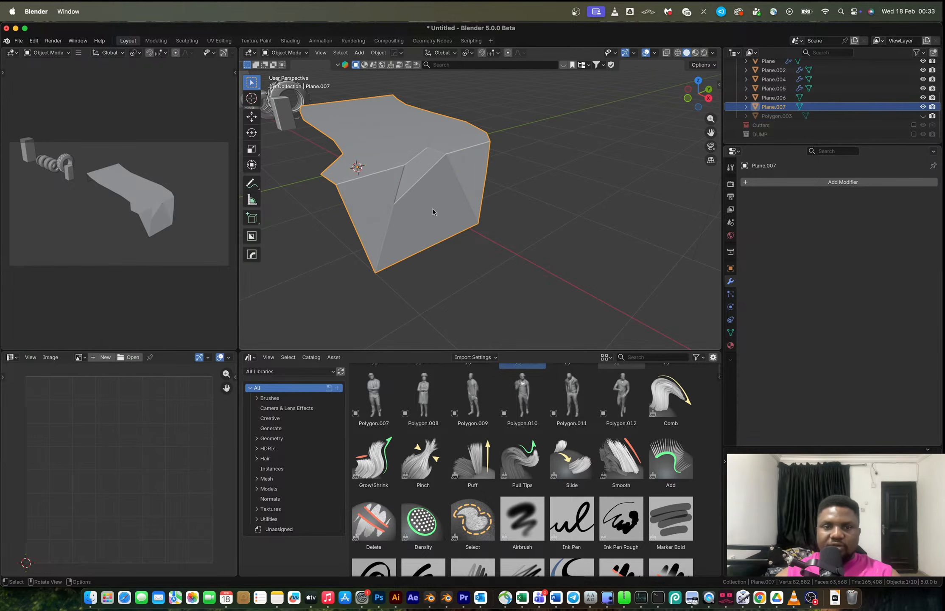
Move the vertex at the inner bend of the panel 0.31448 m along X in top view.
middle_drag(432, 207, 506, 214)
scroll(483, 218, up, 2)
key(Tab)
click(465, 173)
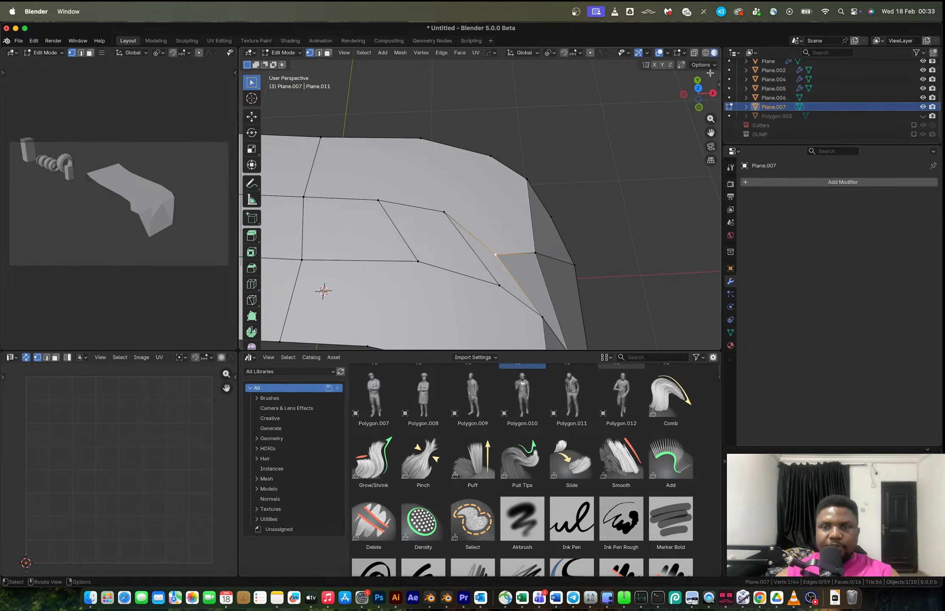
click(699, 88)
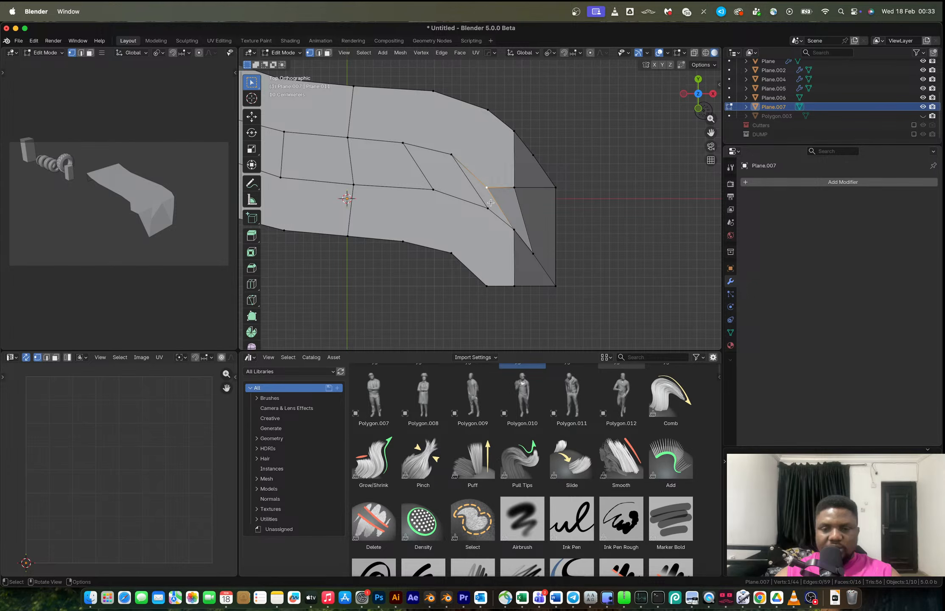
key(g)
key(x)
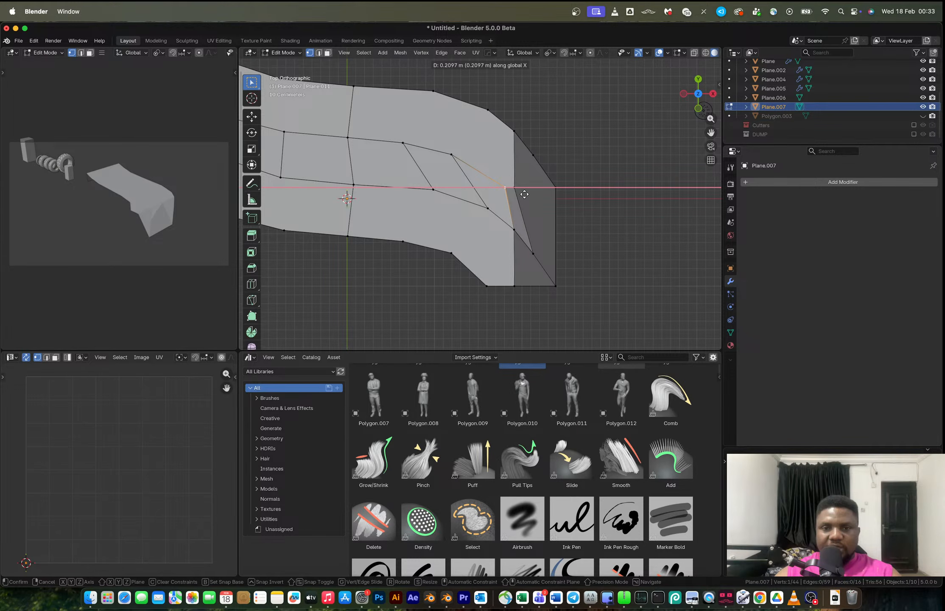
click(527, 191)
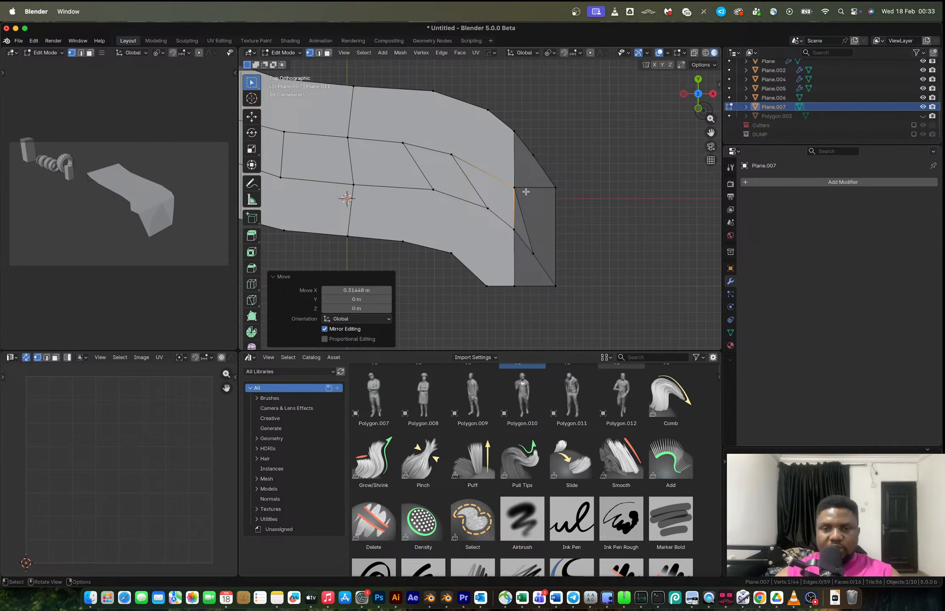
Try to slide the vertex at the panel's inner bend, then undo the slide.
key(shift+v)
click(532, 188)
middle_drag(532, 188, 428, 135)
key(super+z)
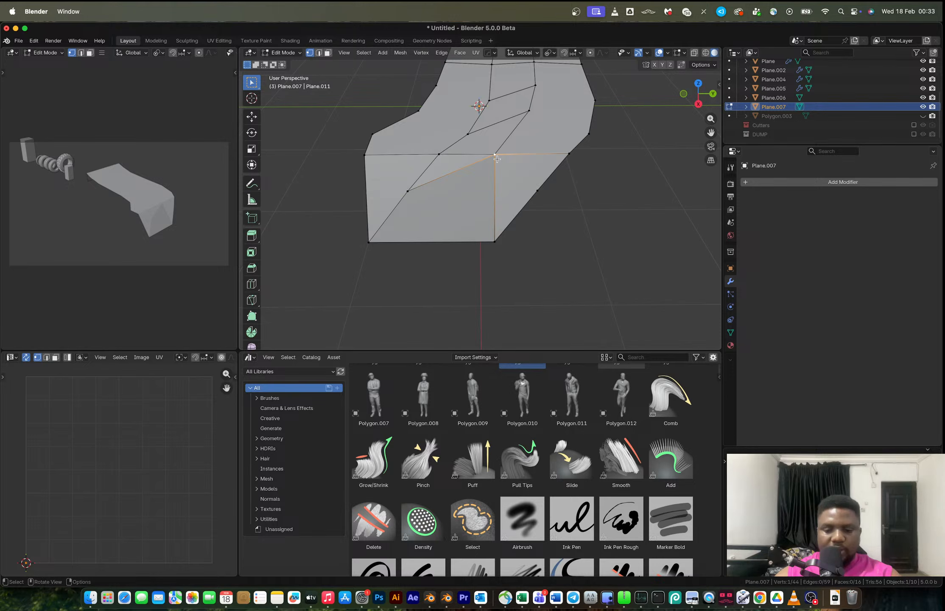
Fill the remaining open faces at the panel's edge and check the mesh in Object Mode.
key(m)
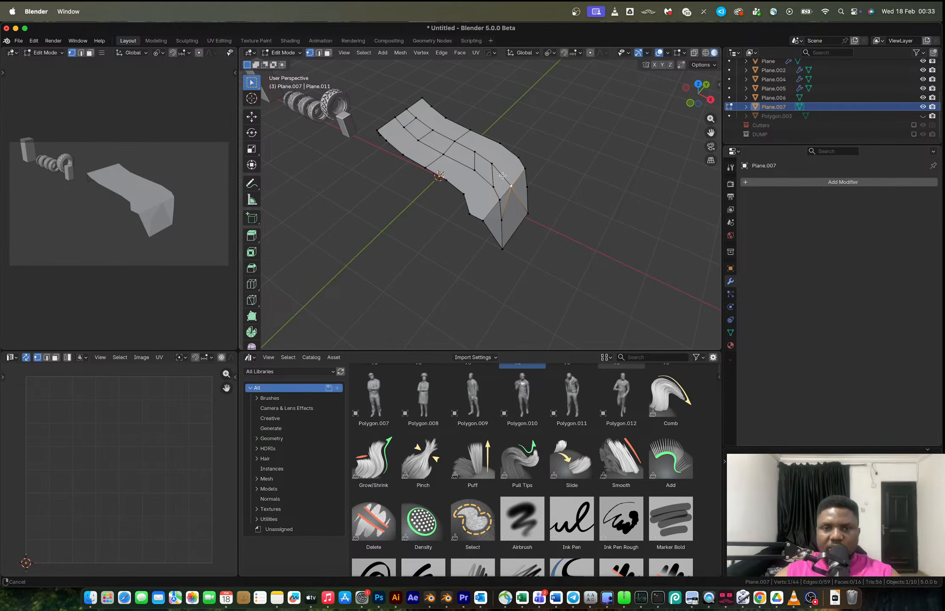
middle_drag(502, 175, 416, 217)
key(2)
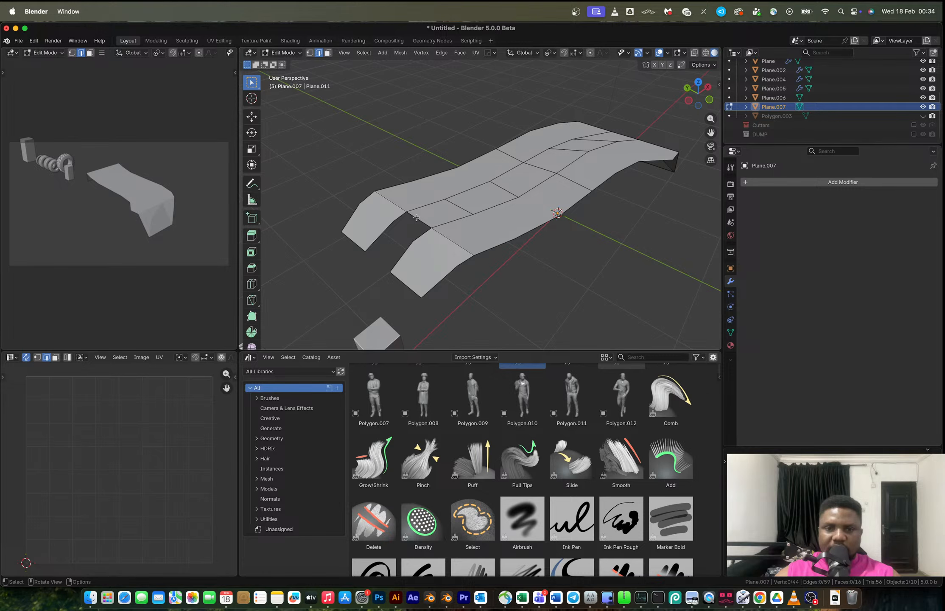
click(416, 217)
key(f)
key(f)
key(f)
key(Tab)
middle_drag(416, 217, 493, 239)
key(Tab)
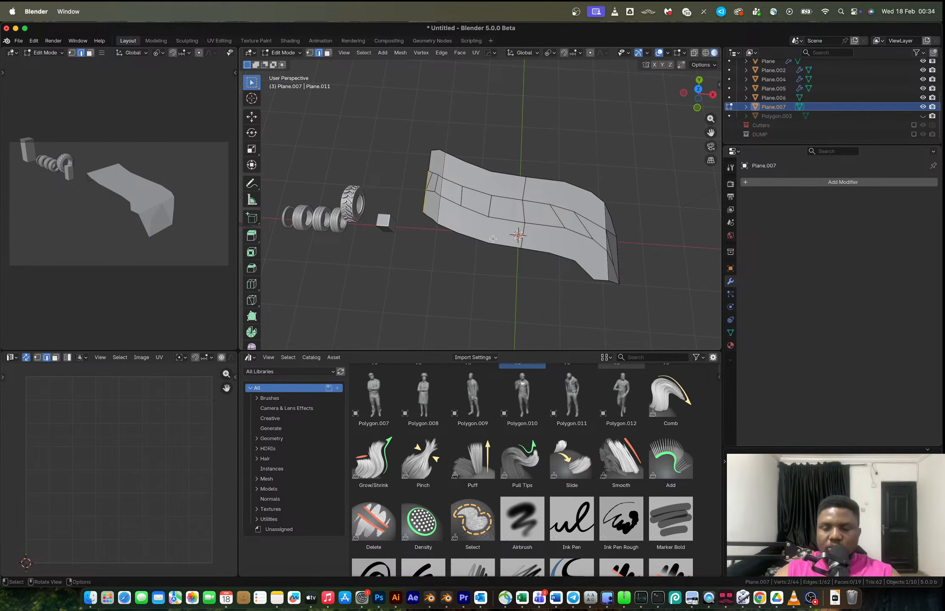
key(Tab)
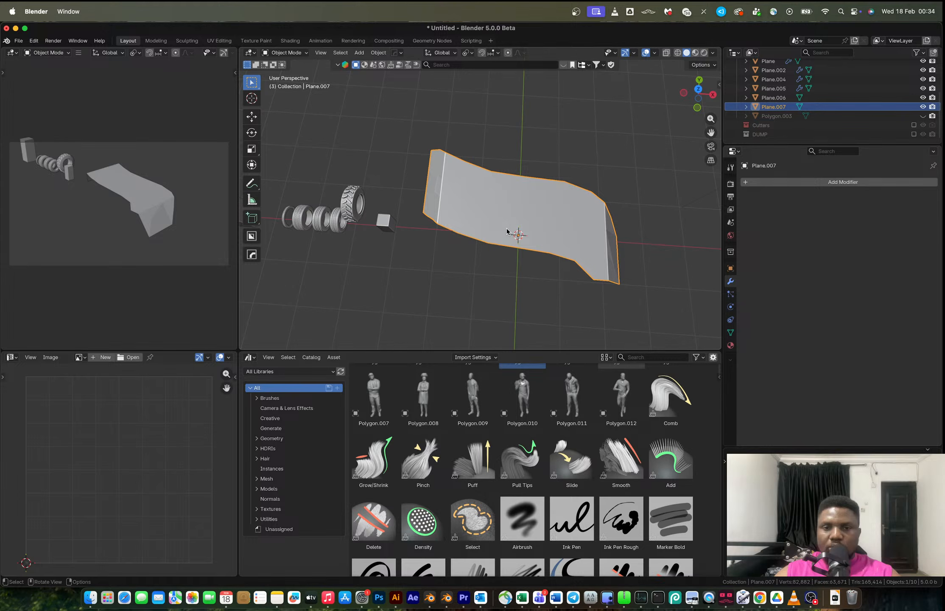
key(Tab)
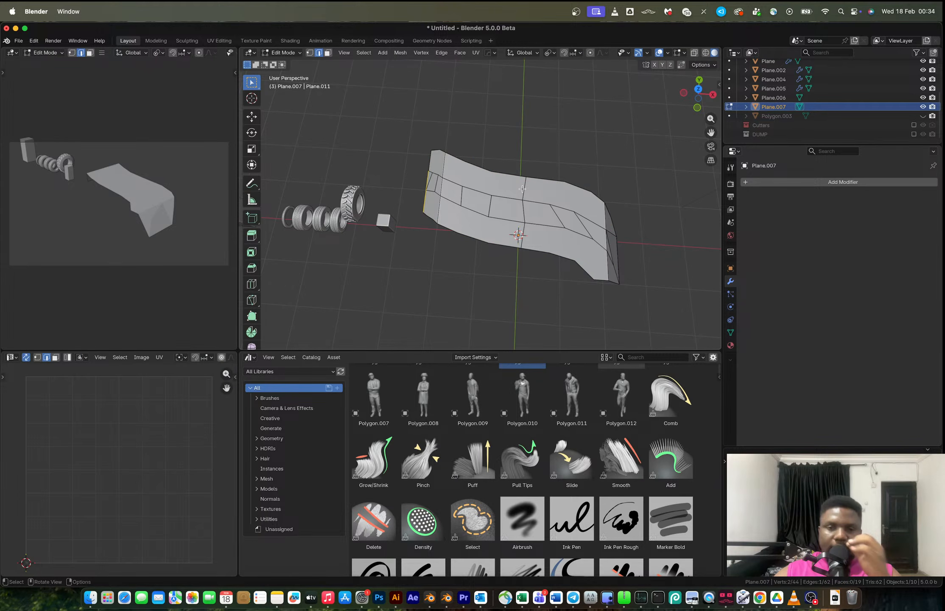
Select the panel's long side edge loop, duplicate it and separate the copy into its own object.
middle_drag(521, 189, 522, 216)
alt+click(523, 217)
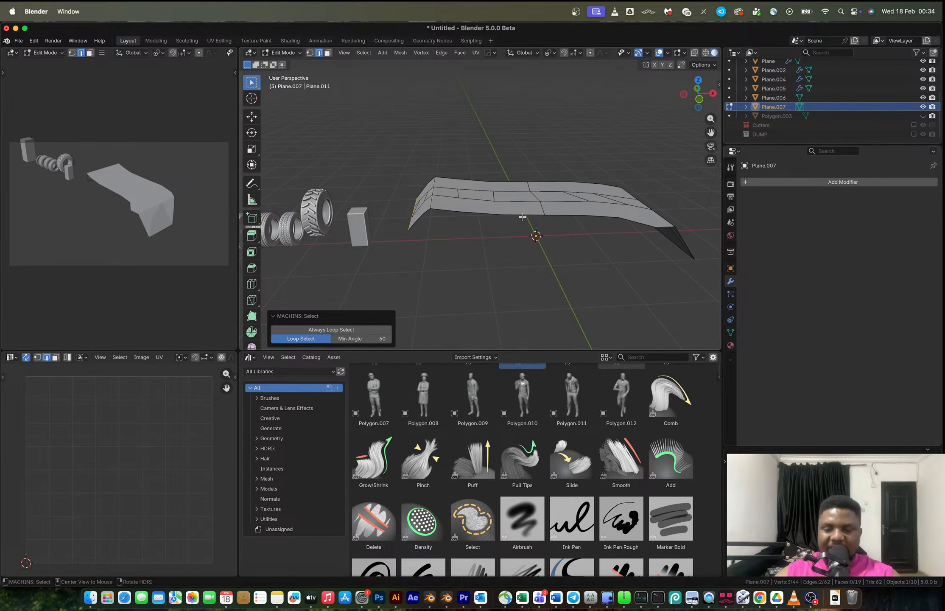
alt+click(522, 217)
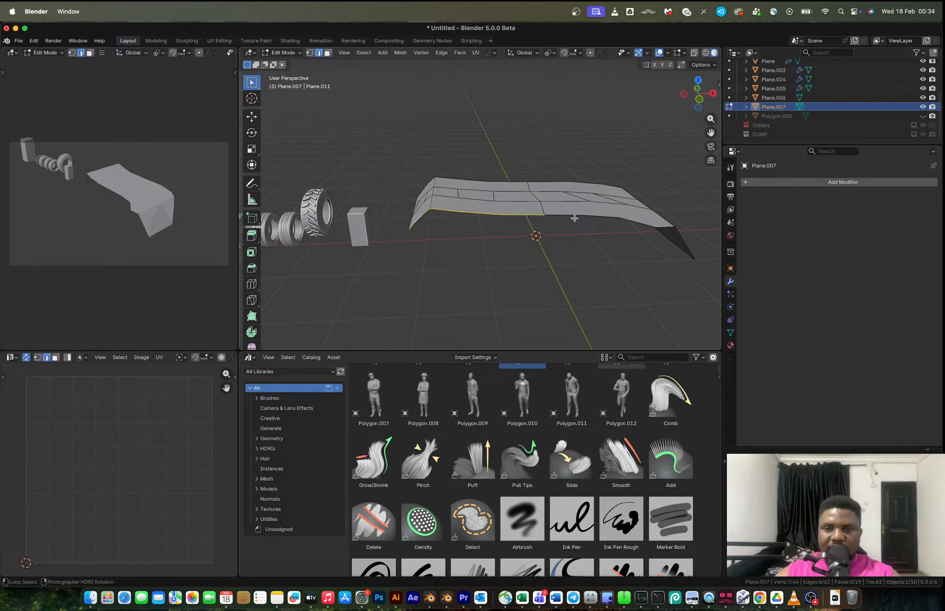
alt+shift+click(575, 218)
middle_drag(696, 272, 664, 269)
shift+click(663, 268)
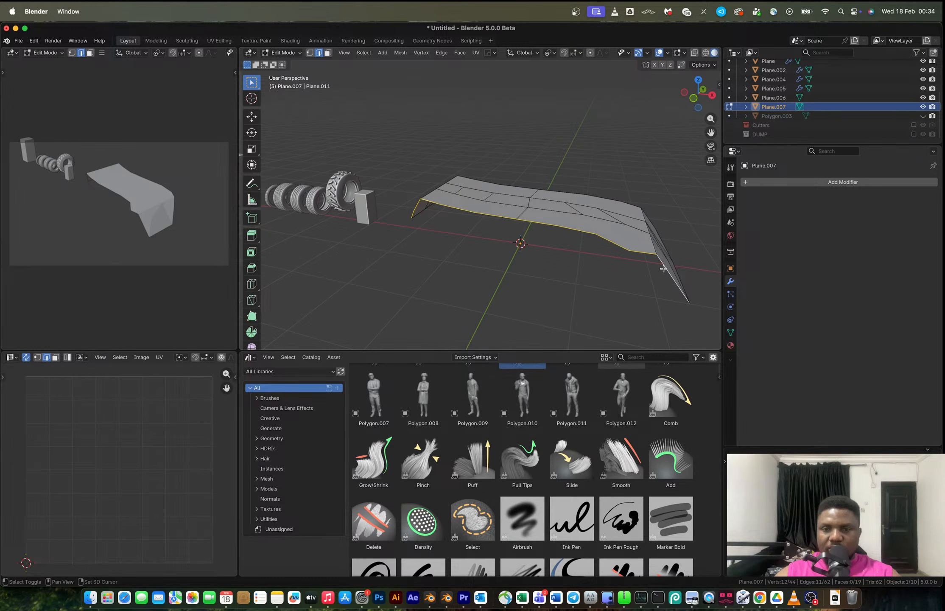
key(shift+d)
right_click(664, 268)
middle_drag(663, 269, 634, 237)
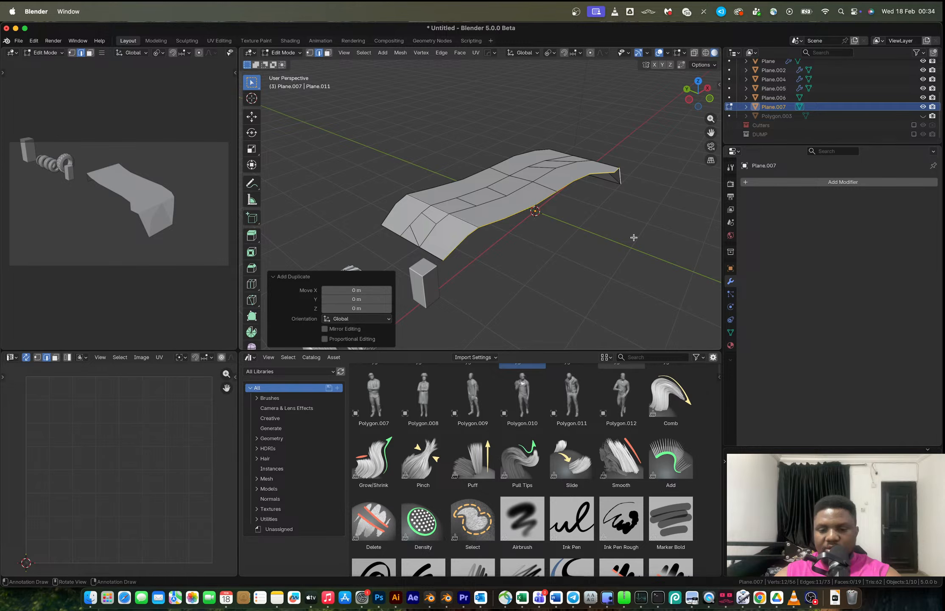
key(p)
key(s)
key(Tab)
click(539, 206)
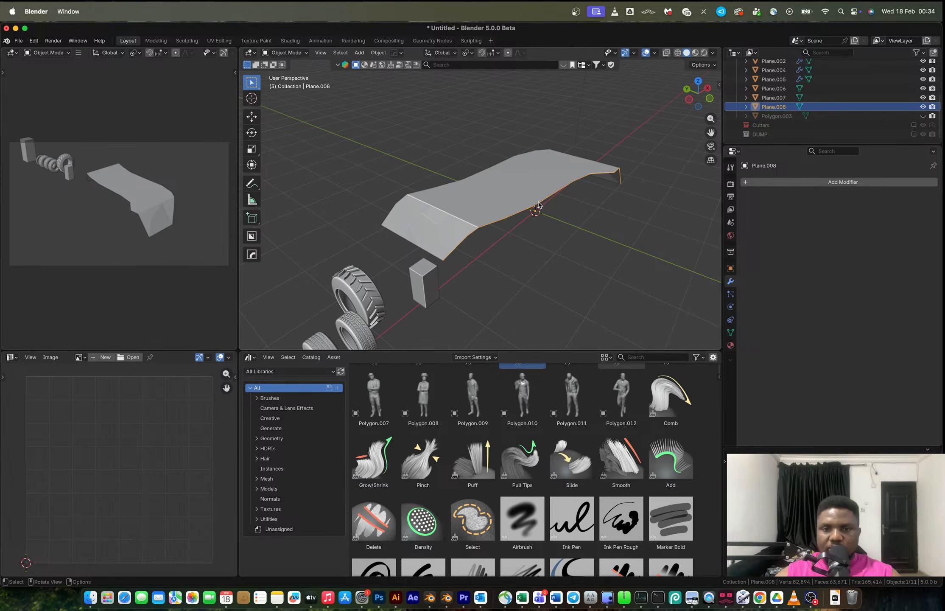
Flatten the separated edge by scaling it to 0 along Y.
key(Tab)
key(s)
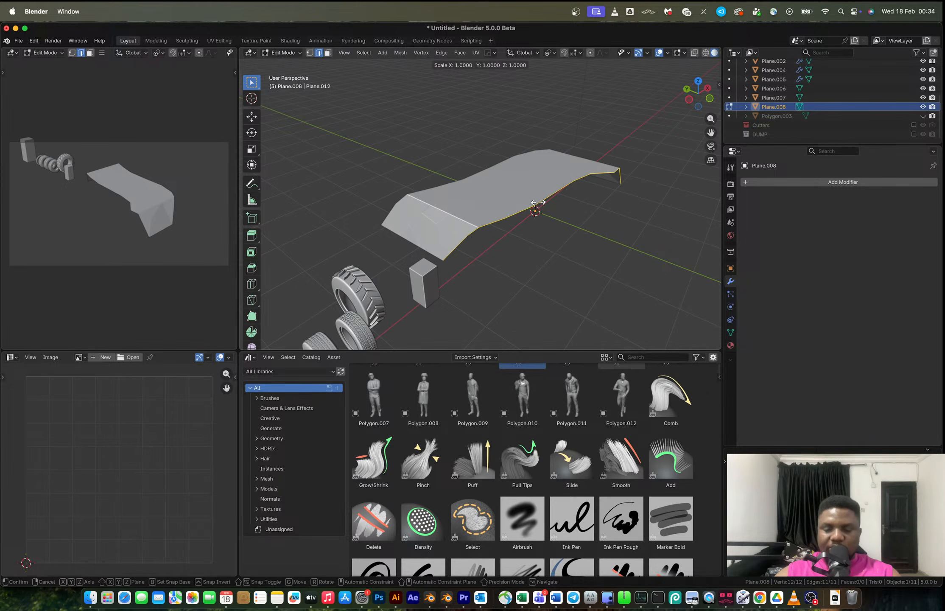
key(y)
key(0)
key(Return)
Move the separated edge -0.81129 m along Y.
key(g)
key(y)
click(571, 213)
middle_drag(571, 213, 612, 218)
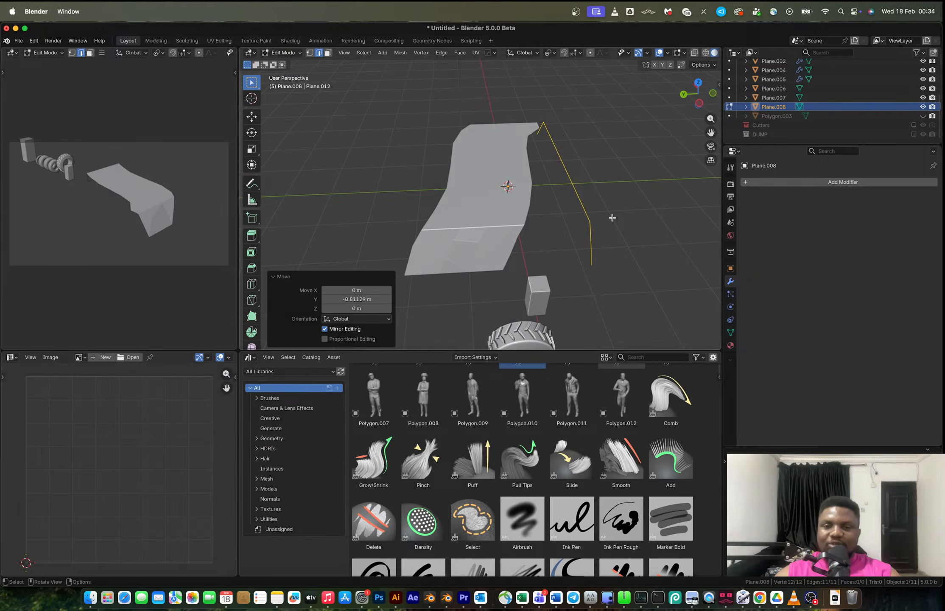
middle_drag(612, 217, 568, 223)
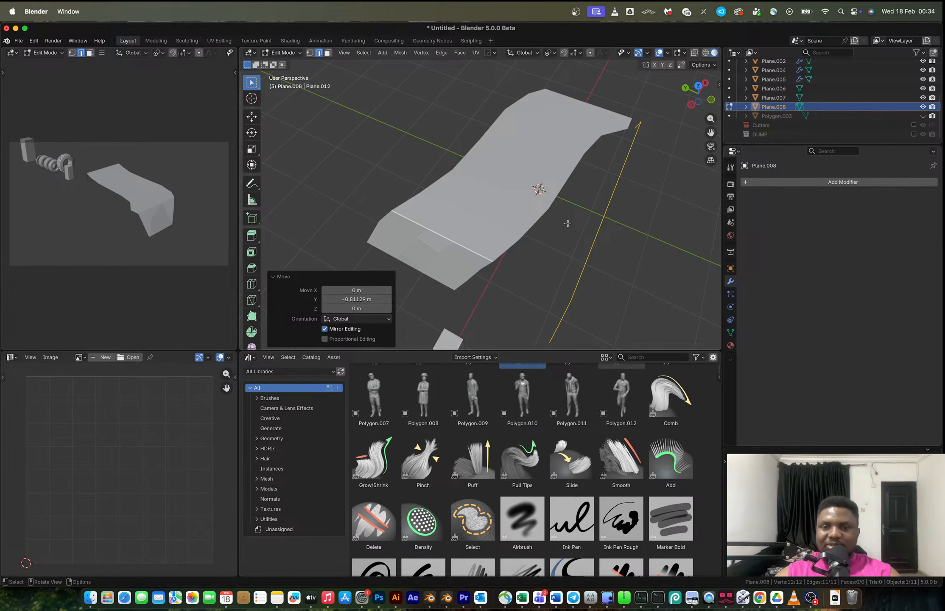
Move the separated edge about 3.3 m along Y beside the panel's other side.
key(Tab)
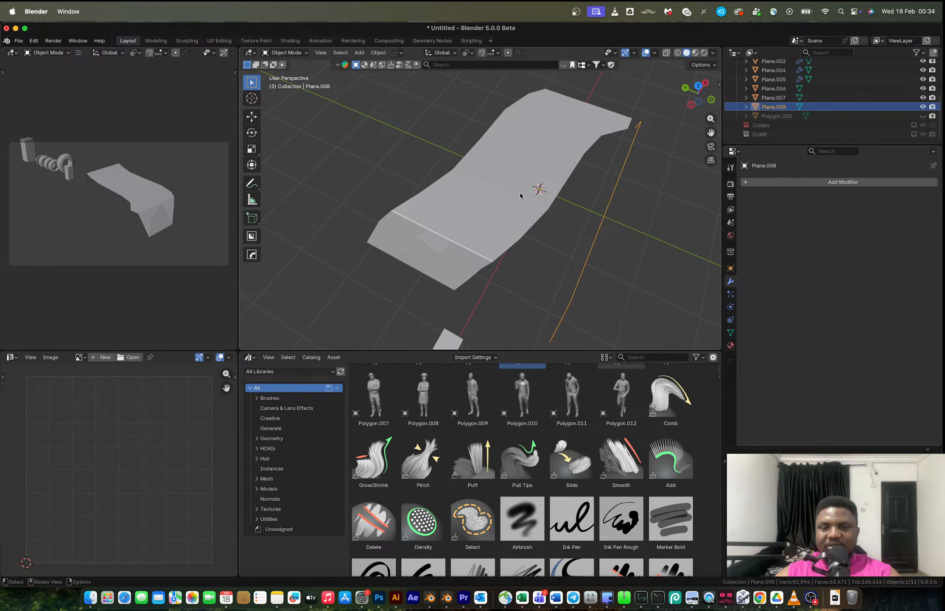
click(520, 195)
key(Tab)
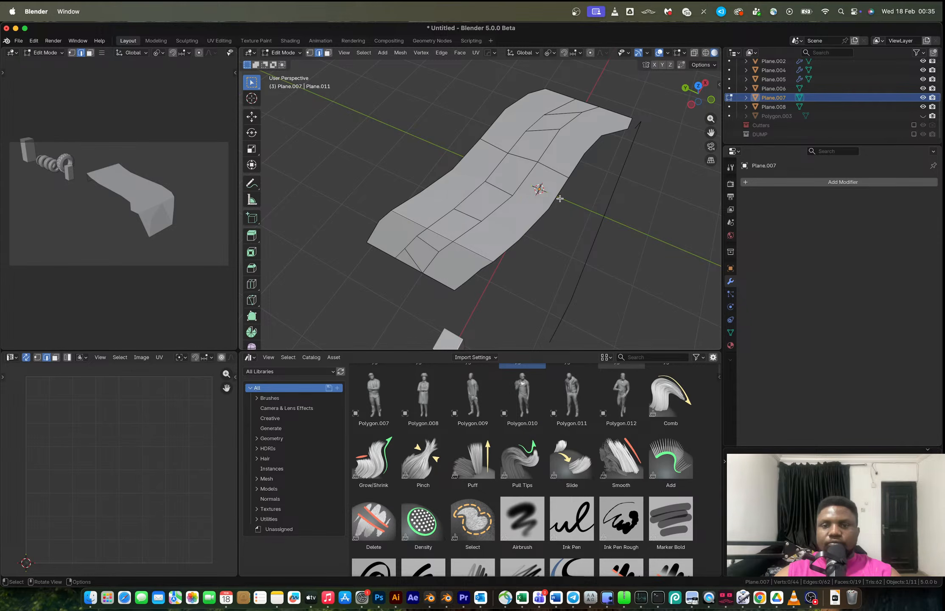
key(1)
key(Tab)
middle_drag(561, 327, 617, 252)
click(683, 180)
key(Tab)
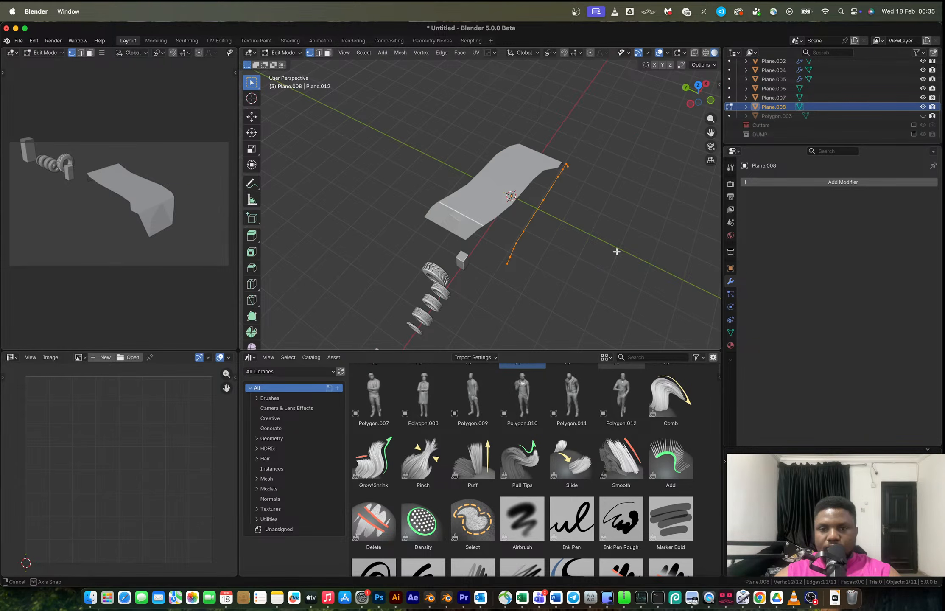
key(g)
key(y)
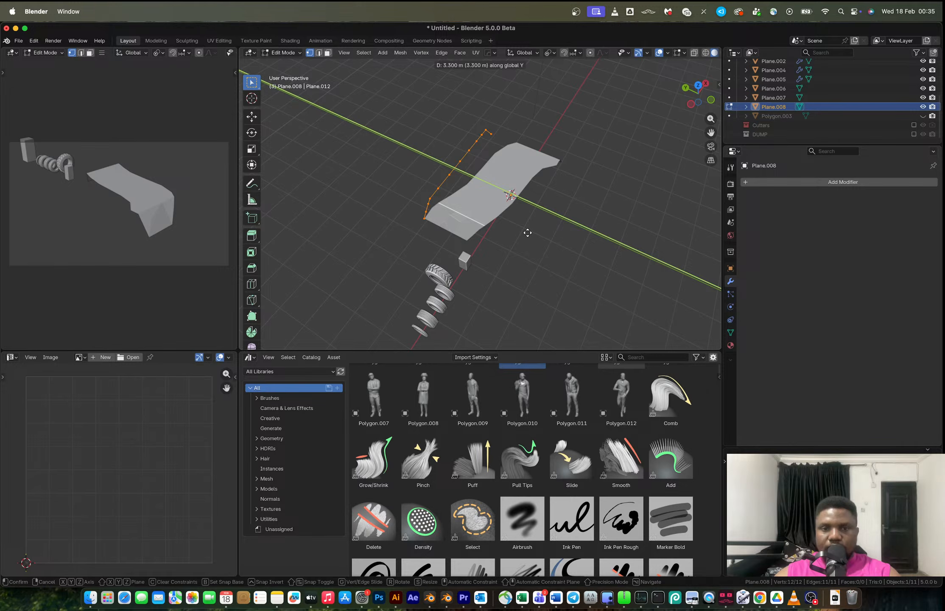
click(527, 232)
Join the separated edge object into the panel object.
scroll(530, 194, up, 4)
middle_drag(616, 199, 567, 264)
key(Tab)
click(580, 236)
key(Tab)
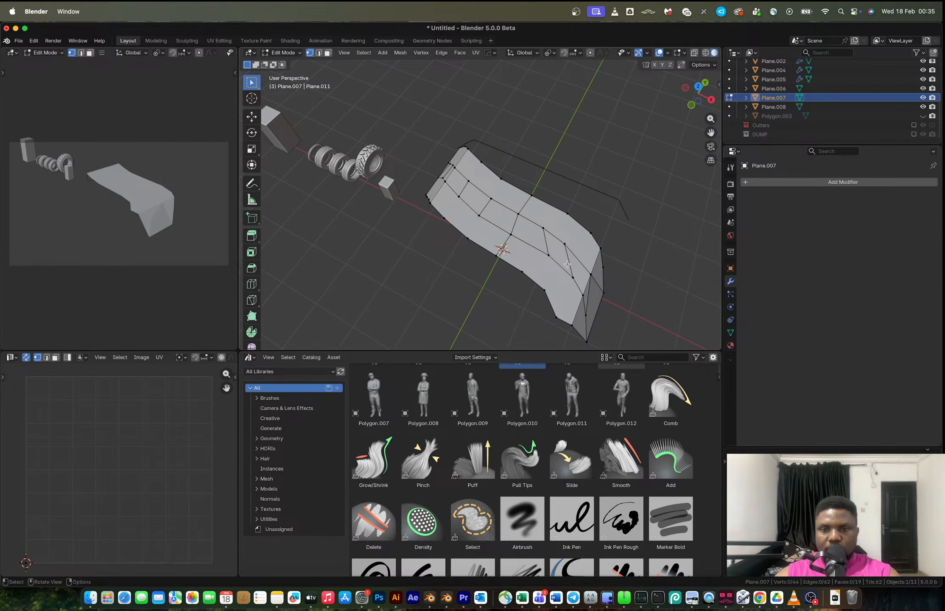
middle_drag(567, 264, 678, 250)
scroll(679, 250, up, 3)
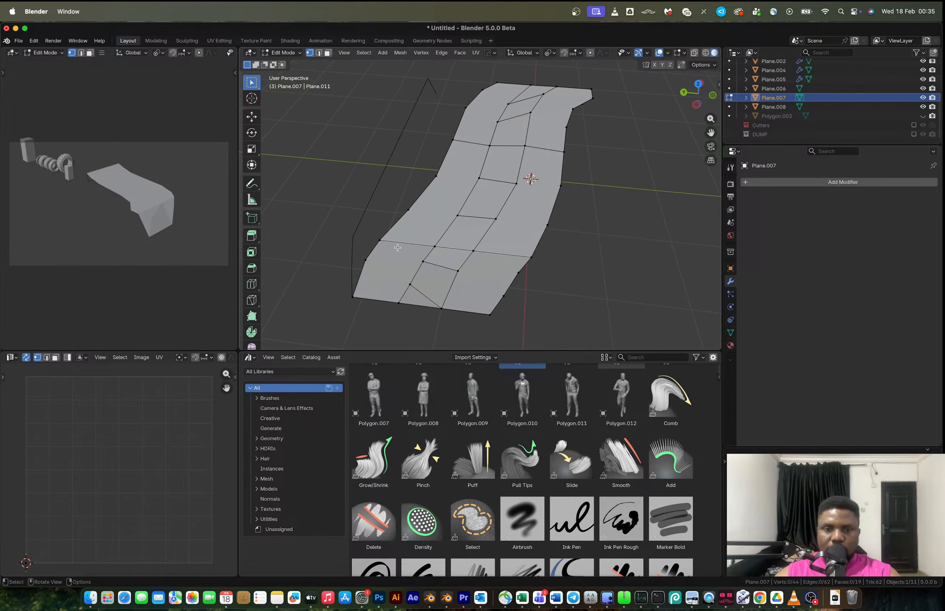
key(Tab)
key(alt+a)
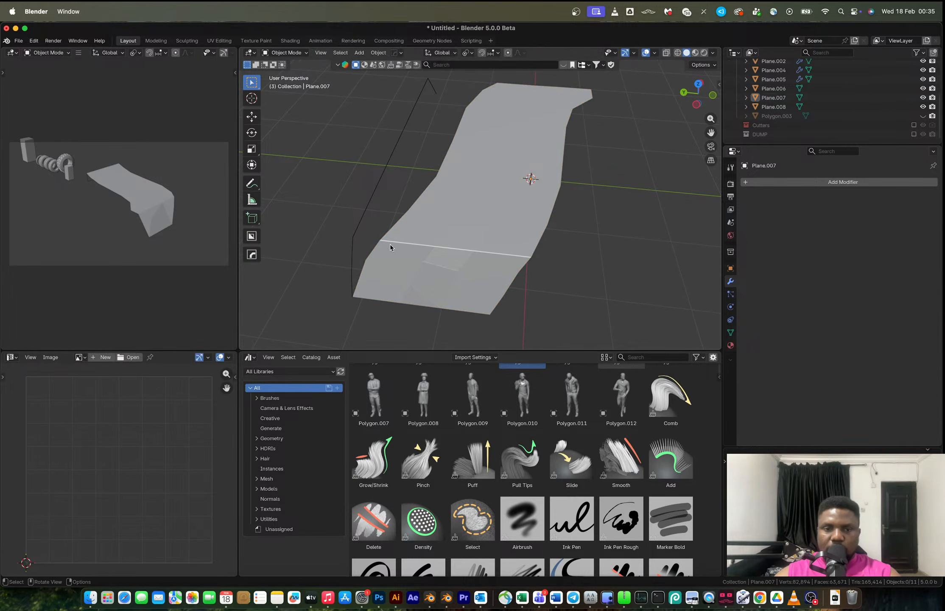
click(357, 231)
shift+click(403, 241)
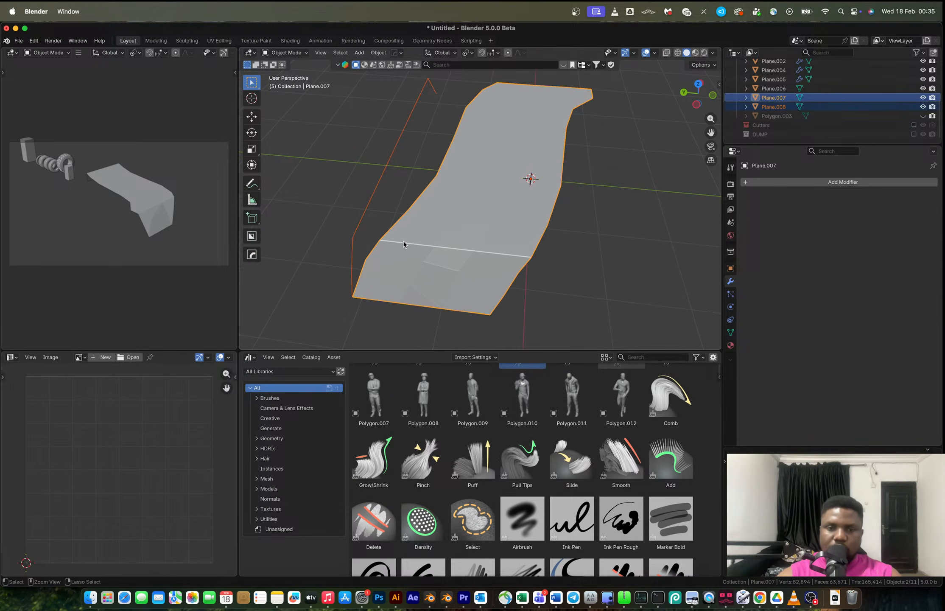
key(ctrl+j)
Connect the edge strip's end vertex to the panel's corner and fill the first side face.
key(Tab)
click(385, 242)
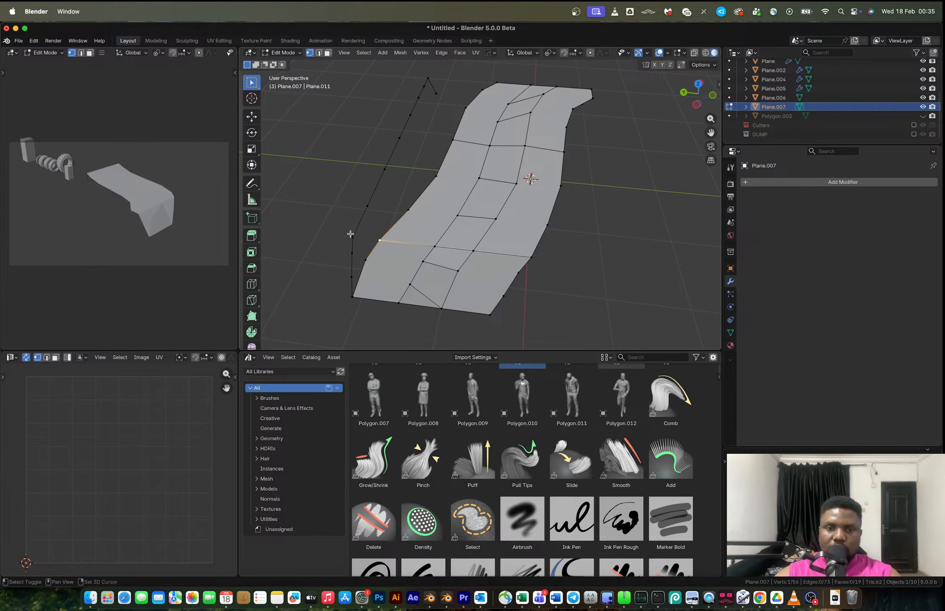
shift+click(356, 251)
key(f)
key(2)
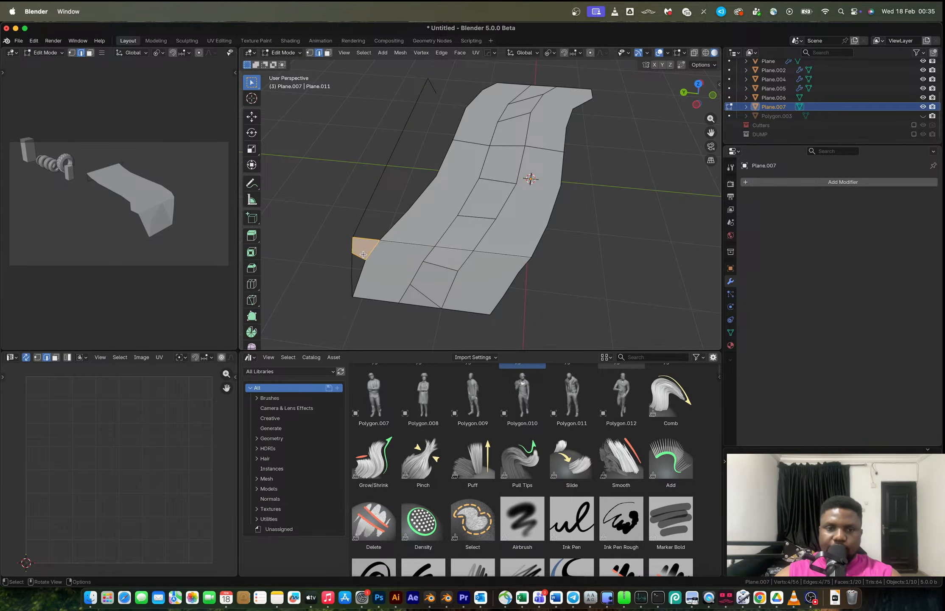
Fill faces along the side wall between the panel's edge and the edge strip.
middle_drag(387, 253, 445, 280)
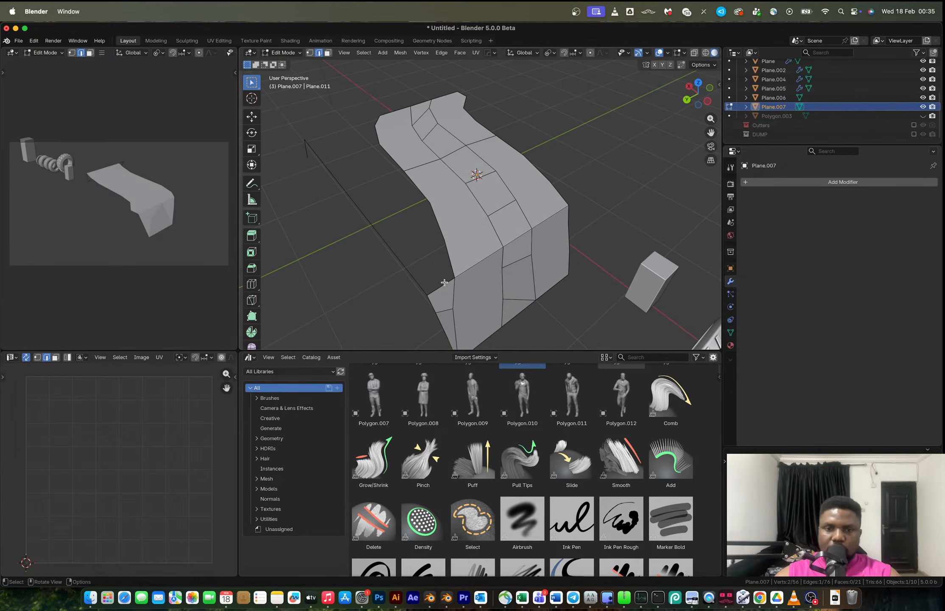
key(1)
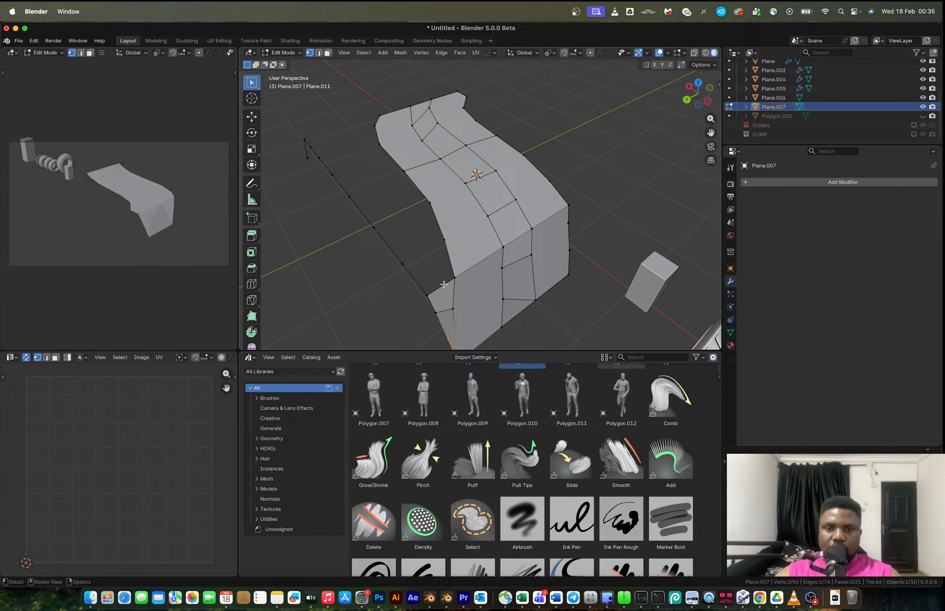
key(alt+a)
key(2)
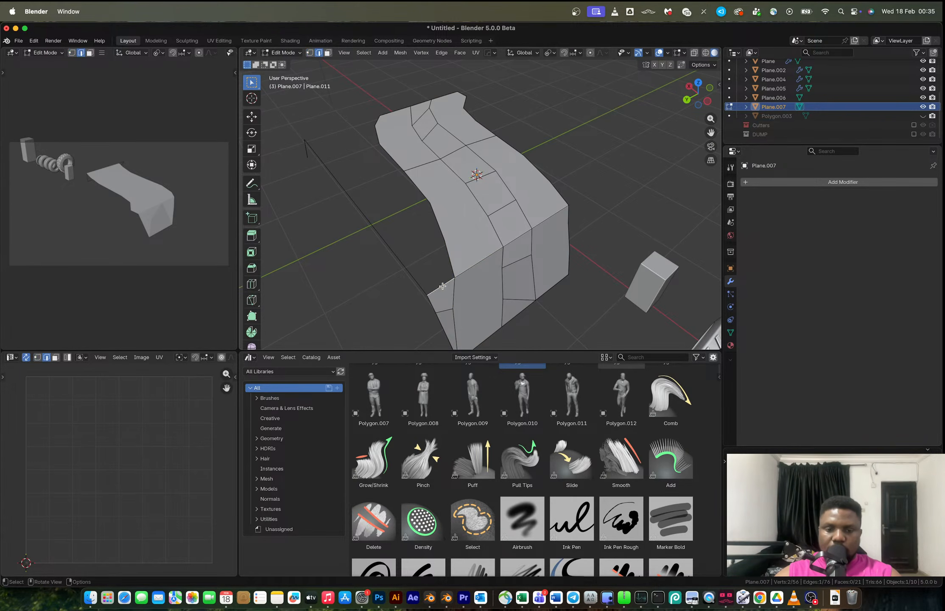
key(f)
key(f)
key(f)
key(f)
middle_drag(420, 207, 382, 206)
key(f)
key(f)
key(f)
key(f)
key(Tab)
key(Tab)
Duplicate the panel's opposite side edge loop and move the copy -3.1818 m along Y.
alt+middle_click(520, 162)
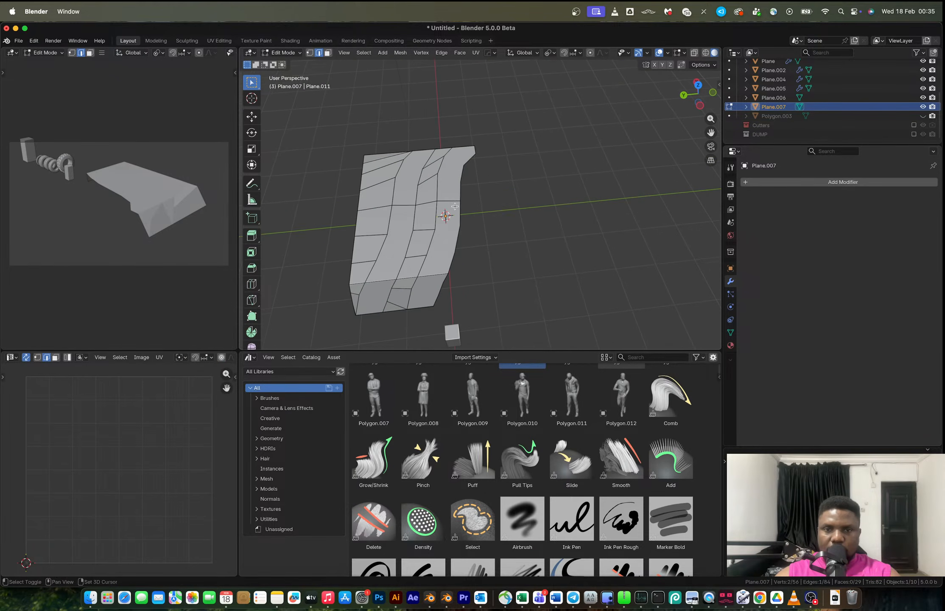
alt+click(356, 222)
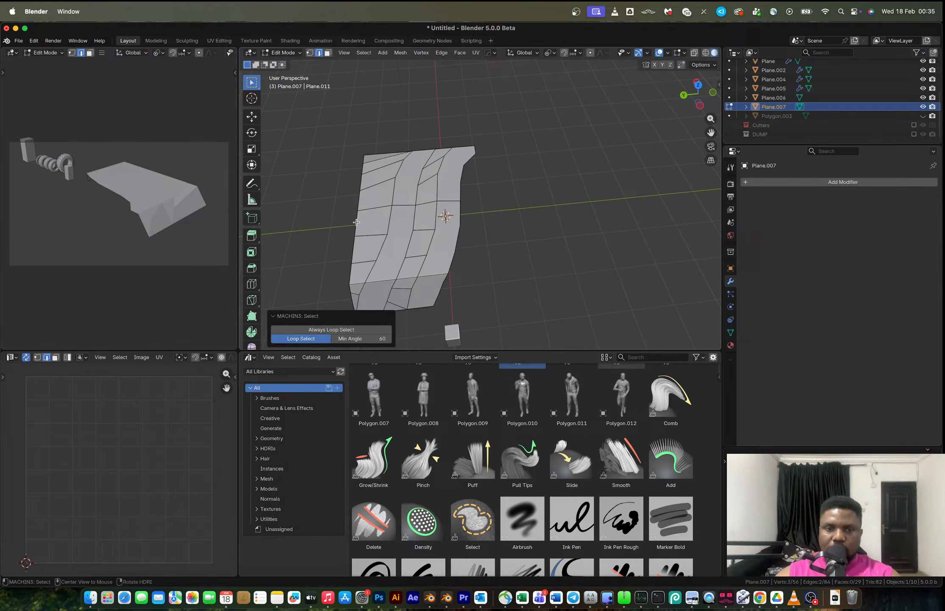
alt+shift+click(357, 222)
key(shift+d)
key(x)
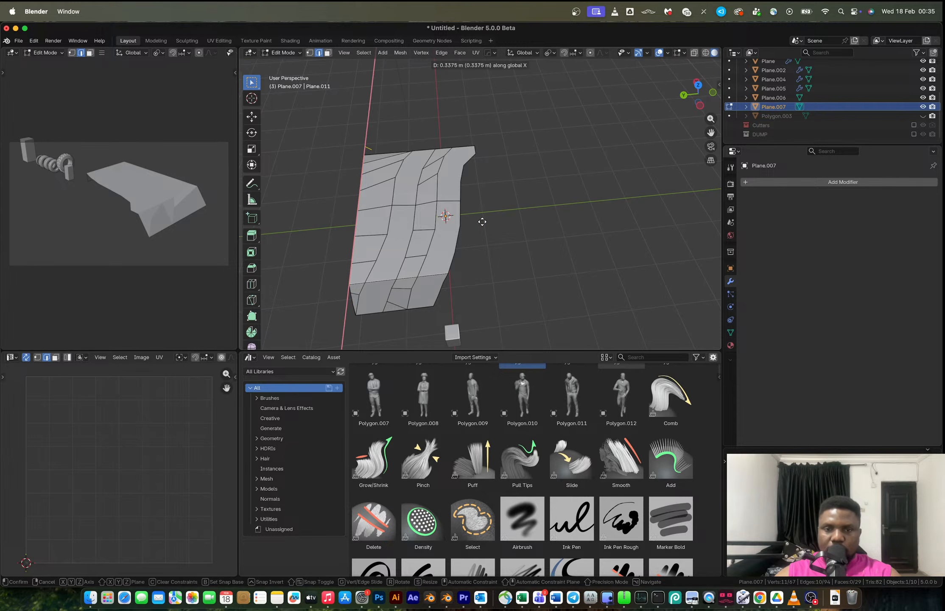
key(y)
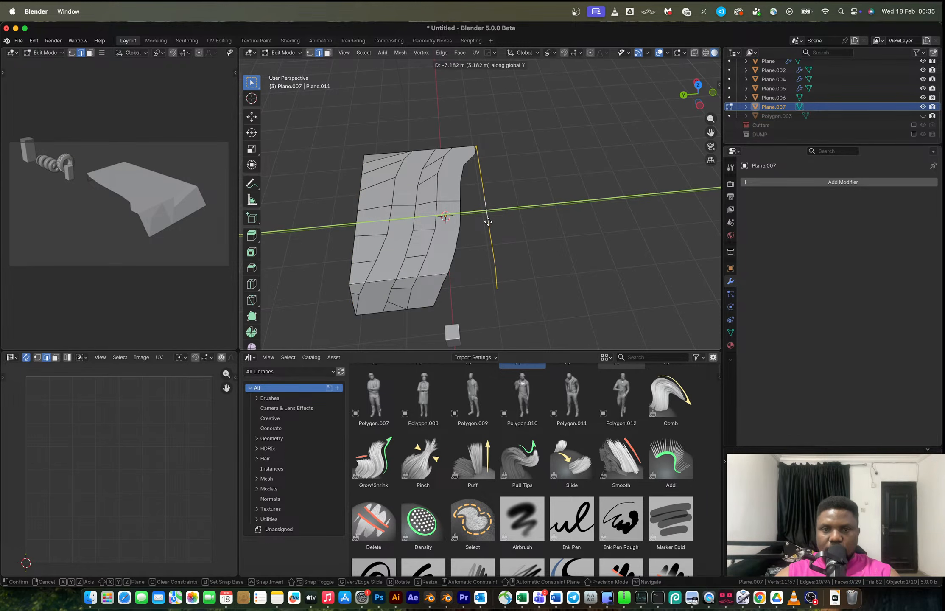
click(488, 222)
middle_drag(491, 204, 471, 191)
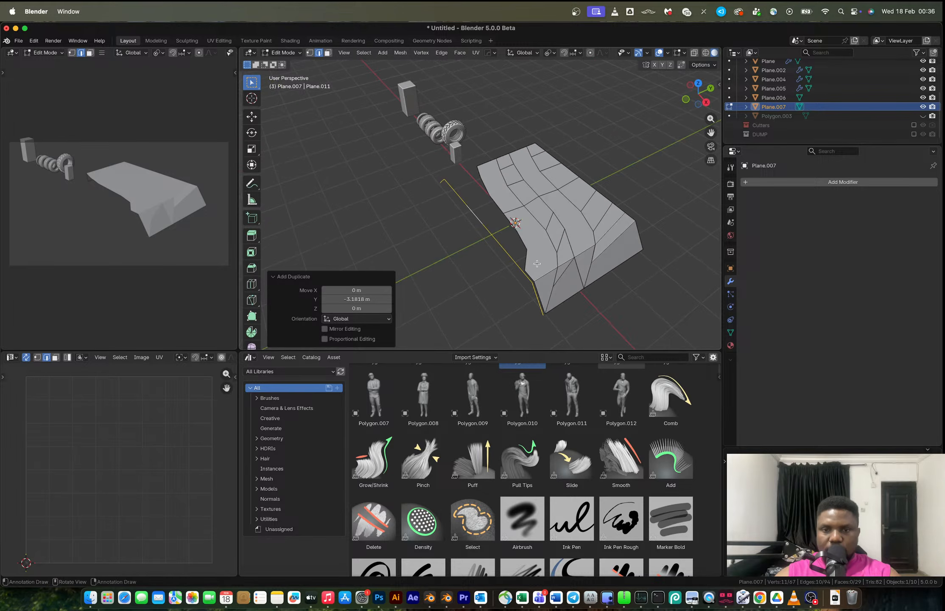
Connect the duplicated edge strip's end vertex to the panel's corner on the opposite side.
key(Tab)
key(alt+a)
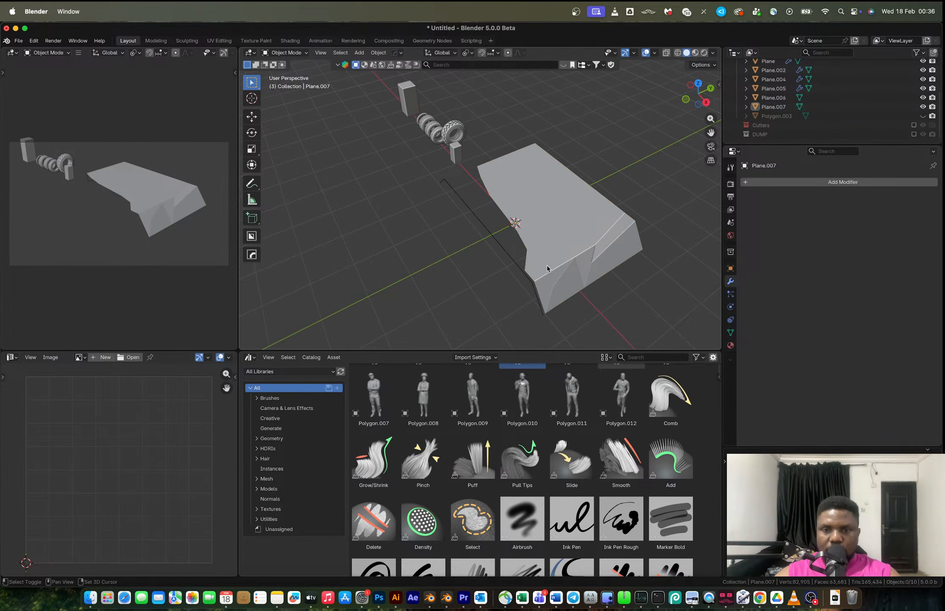
click(514, 268)
key(Tab)
middle_drag(514, 268, 535, 322)
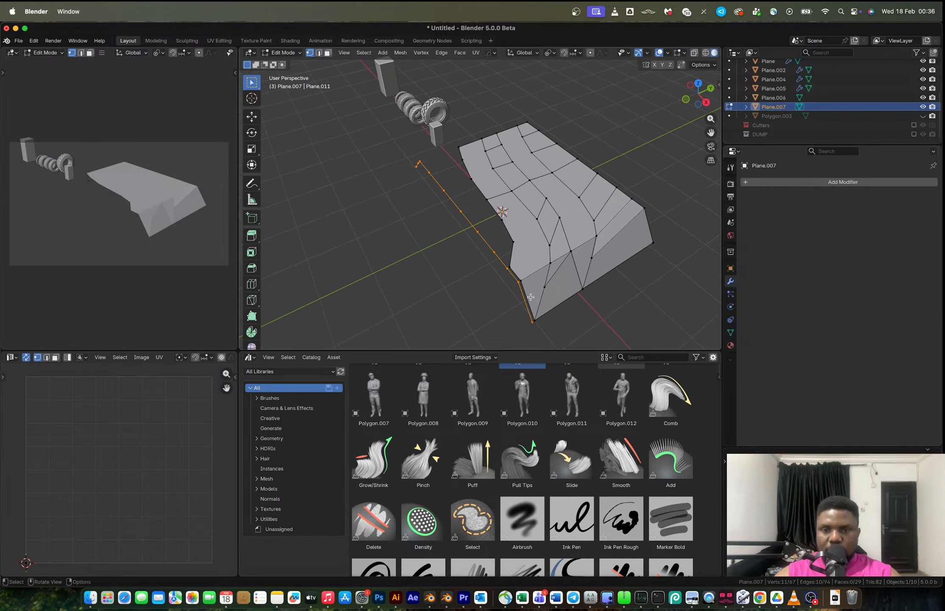
click(535, 322)
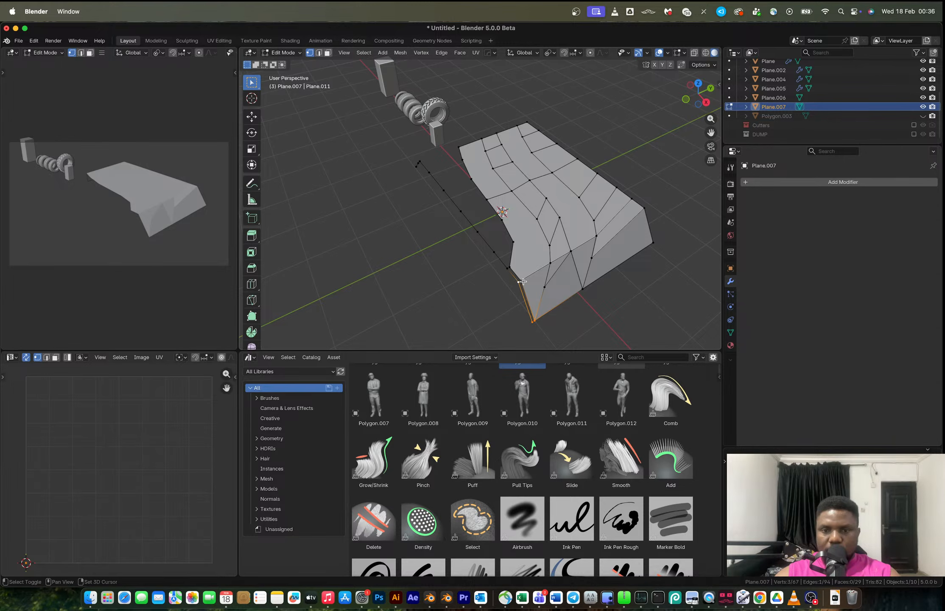
key(f)
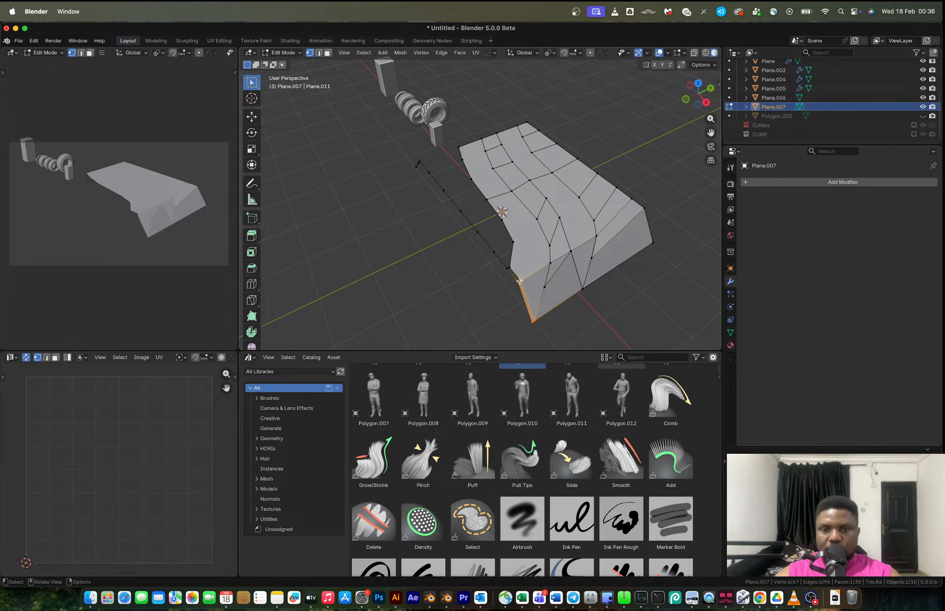
Fill faces along the opposite side wall between the panel's edge and the duplicated strip.
drag(514, 276, 528, 288)
key(f)
key(f)
key(f)
key(f)
key(f)
key(f)
key(f)
middle_drag(511, 268, 498, 233)
key(f)
key(f)
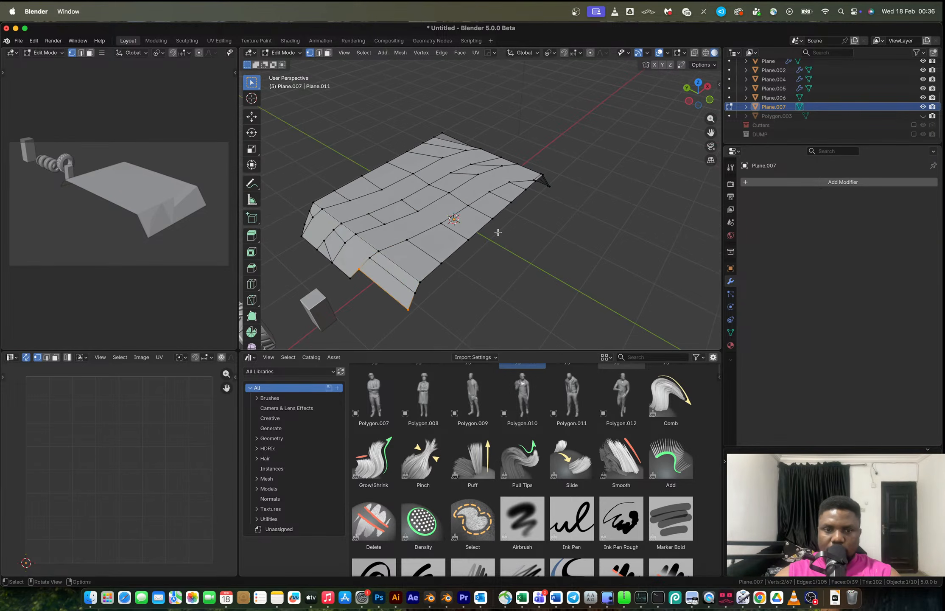
Extrude the side wall's end vertex in front view and fill the remaining corner face.
middle_drag(404, 297, 479, 294)
click(513, 296)
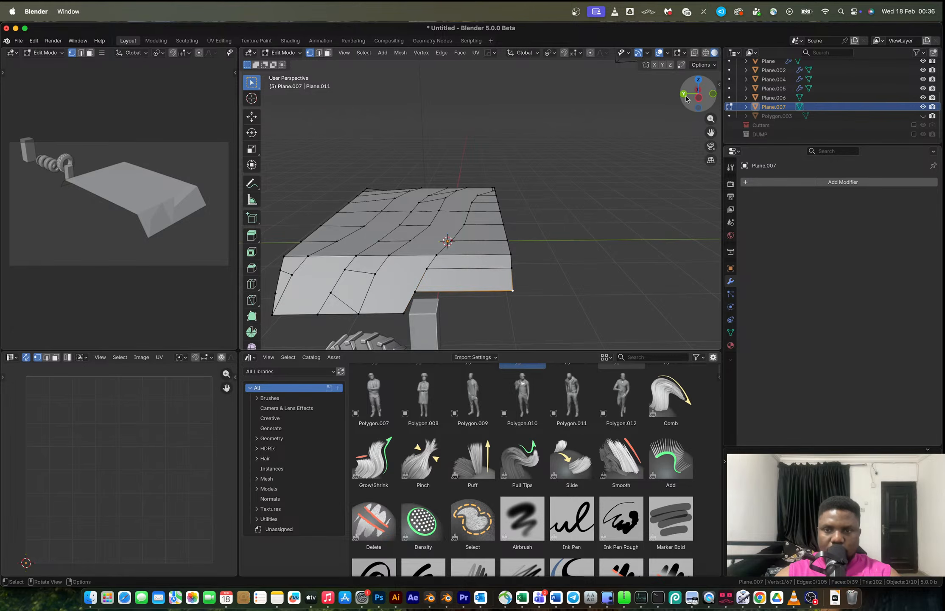
click(713, 94)
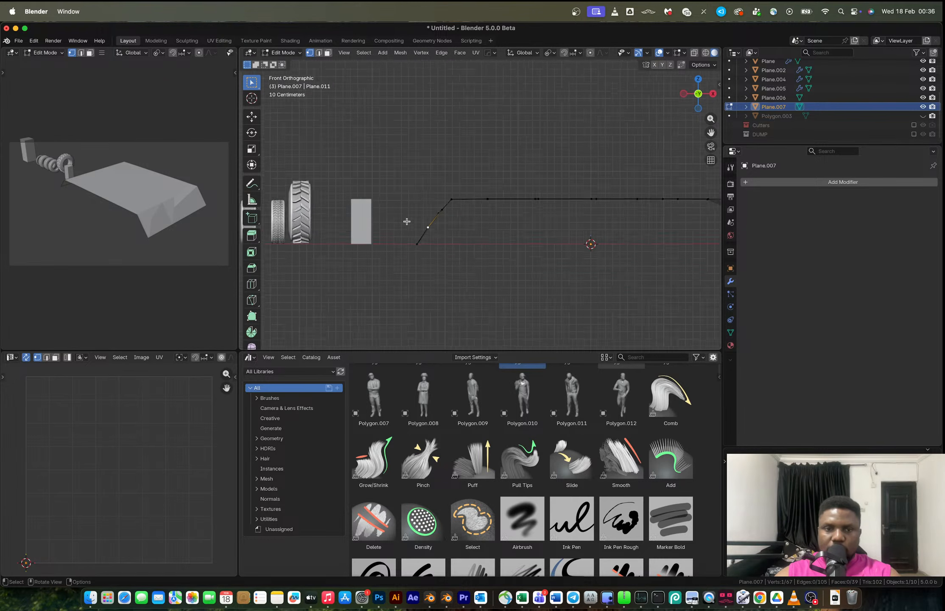
key(e)
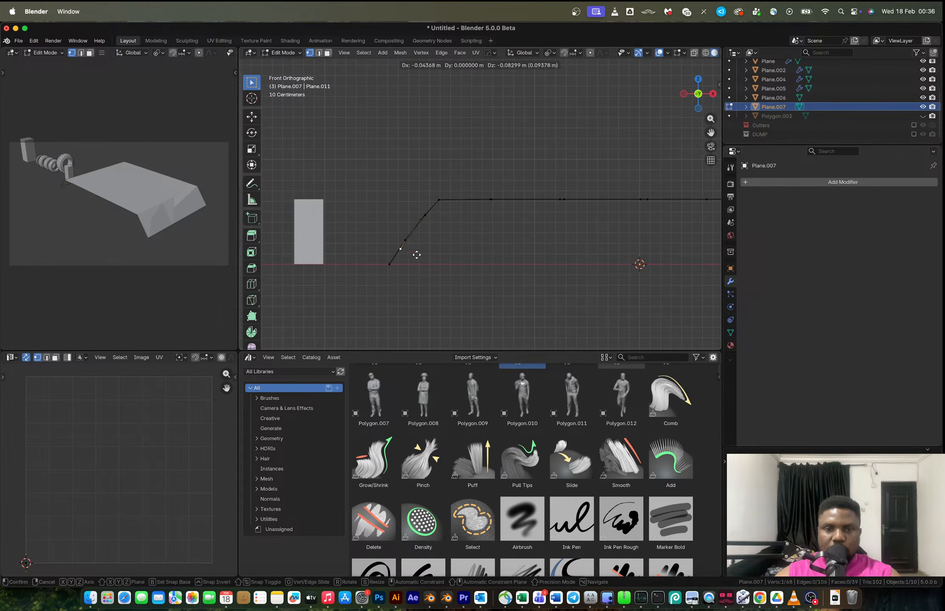
click(407, 270)
middle_drag(407, 269, 469, 267)
shift+click(510, 266)
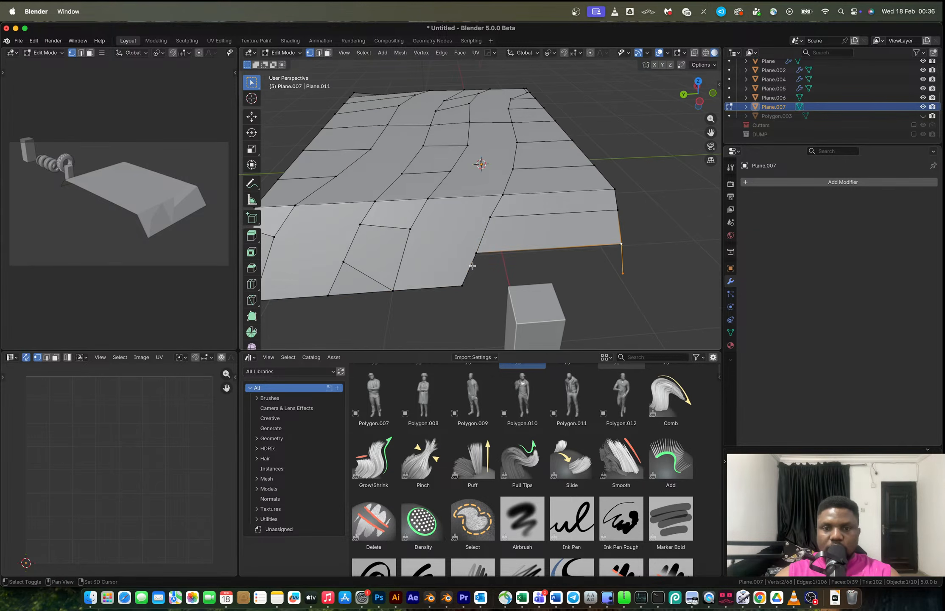
shift+click(460, 277)
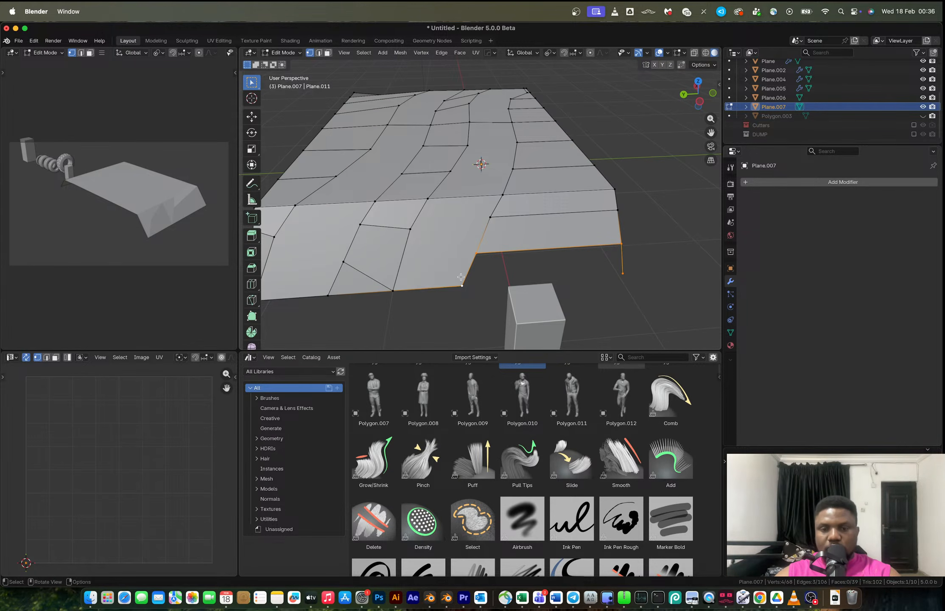
key(f)
middle_drag(461, 276, 456, 239)
Select two wavy strips of top faces and extrude them along their normals by about 0.42 m.
key(3)
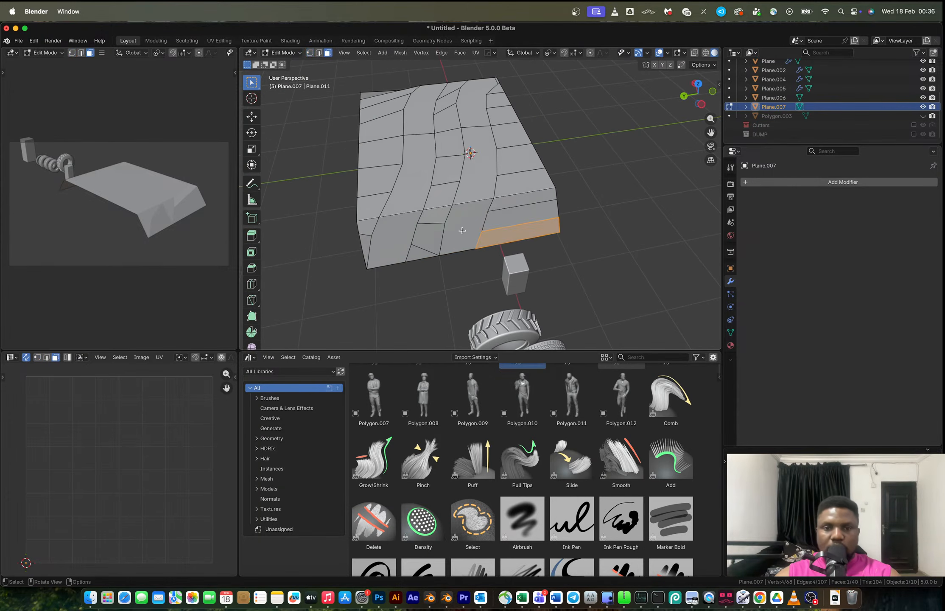
click(456, 240)
shift+click(474, 196)
shift+click(471, 111)
middle_drag(472, 111, 420, 212)
shift+click(470, 227)
shift+click(483, 185)
shift+click(445, 145)
shift+middle_drag(396, 148, 476, 210)
shift+click(424, 179)
middle_drag(396, 187, 409, 283)
shift+click(394, 268)
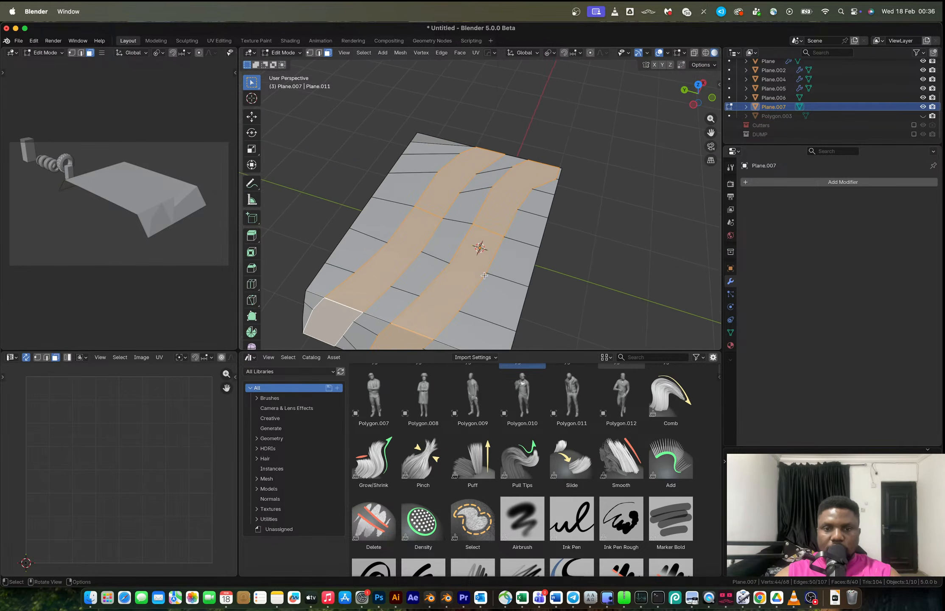
key(alt+e)
key(Escape)
key(alt+e)
click(484, 276)
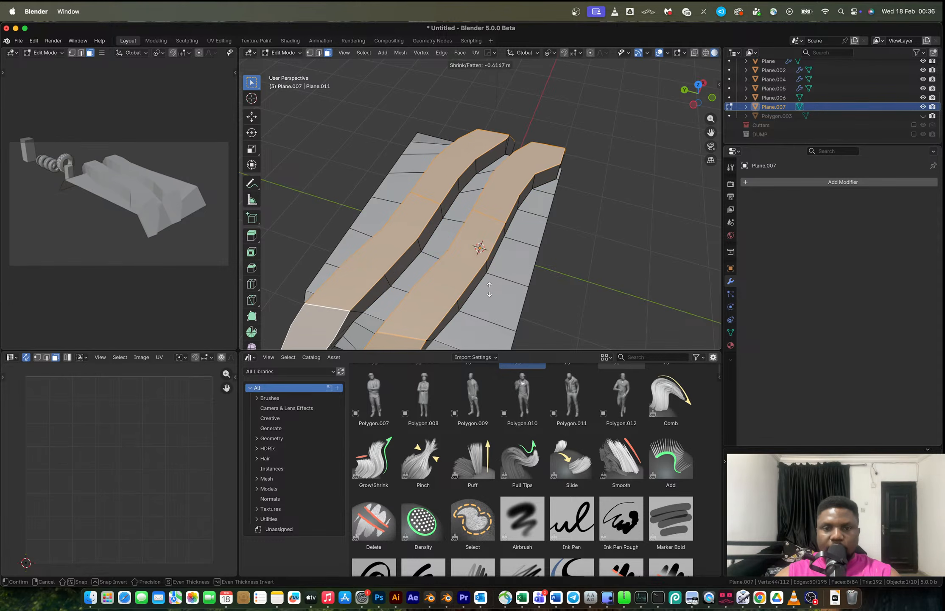
click(489, 290)
middle_drag(489, 289, 470, 216)
key(Tab)
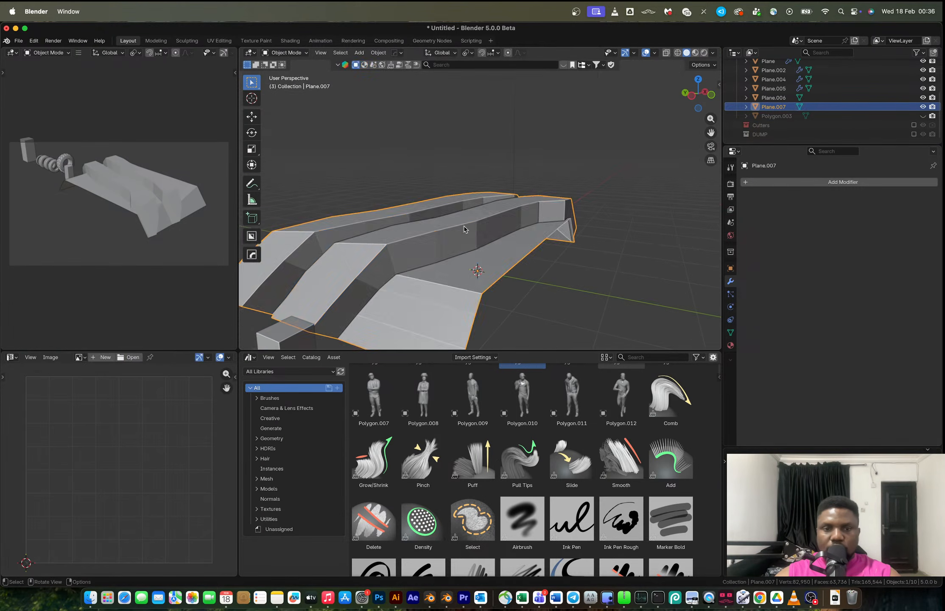
Extrude the panel's bottom border edges downward along Z.
key(Tab)
scroll(450, 255, down, 5)
alt+click(450, 255)
middle_drag(486, 249, 271, 241)
alt+shift+click(536, 244)
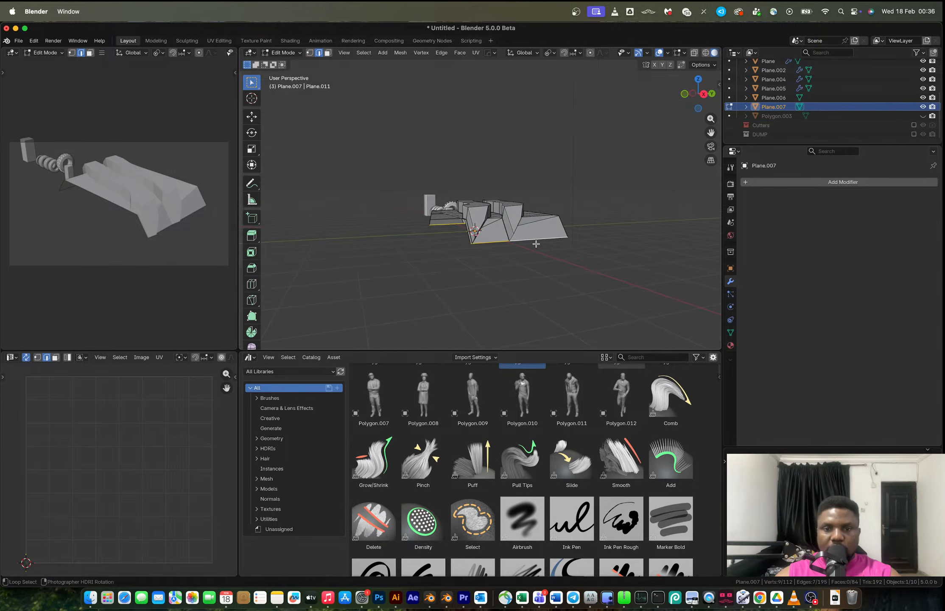
key(e)
key(z)
click(537, 253)
key(Tab)
middle_drag(450, 237, 522, 238)
scroll(522, 239, up, 4)
middle_drag(469, 225, 397, 263)
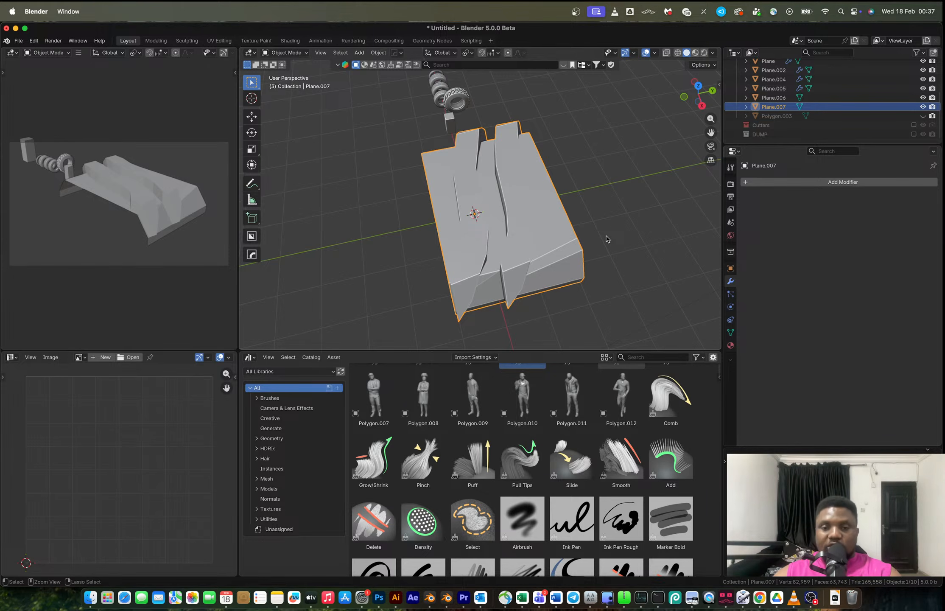
Undo the recent edits back to the box with a single strip of top faces selected.
key(Tab)
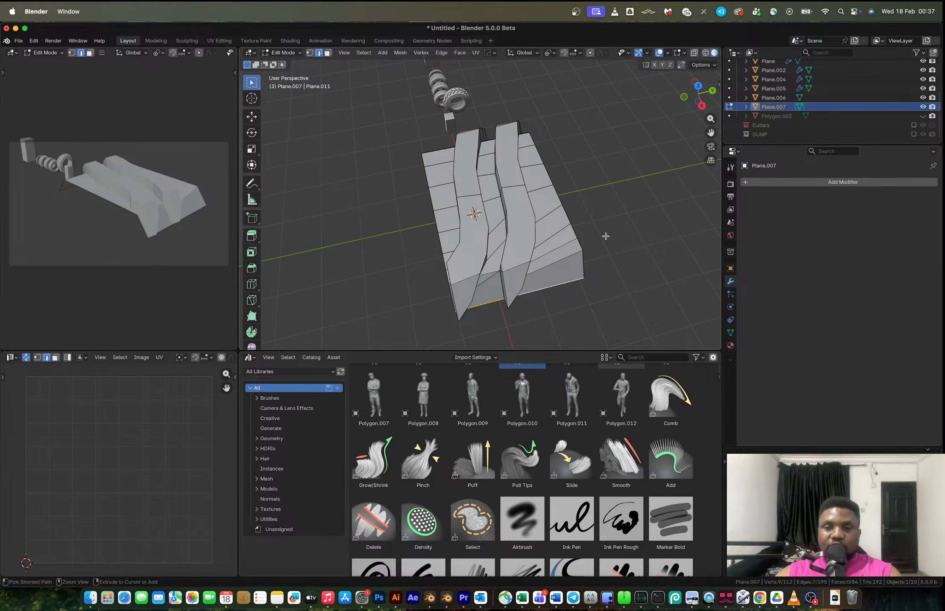
key(ctrl+z)
key(ctrl+z)
key(ctrl+z)
key(ctrl+z)
key(ctrl+z)
key(ctrl+z)
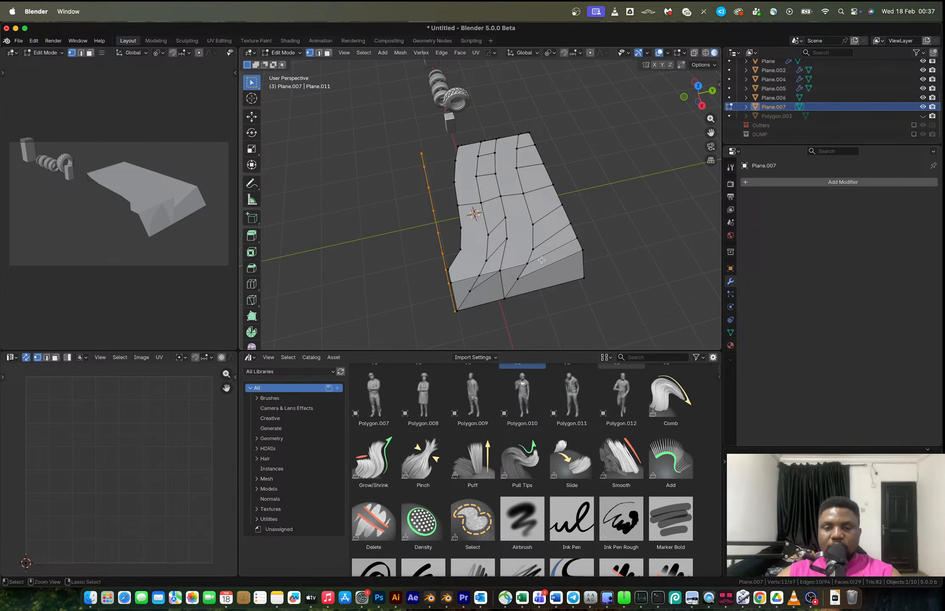
key(ctrl+z)
key(ctrl+z)
key(ctrl+z)
key(ctrl+z)
key(ctrl+z)
key(ctrl+z)
key(ctrl+z)
key(ctrl+z)
key(ctrl+z)
key(ctrl+z)
key(ctrl+z)
key(ctrl+z)
key(ctrl+z)
key(ctrl+z)
key(ctrl+z)
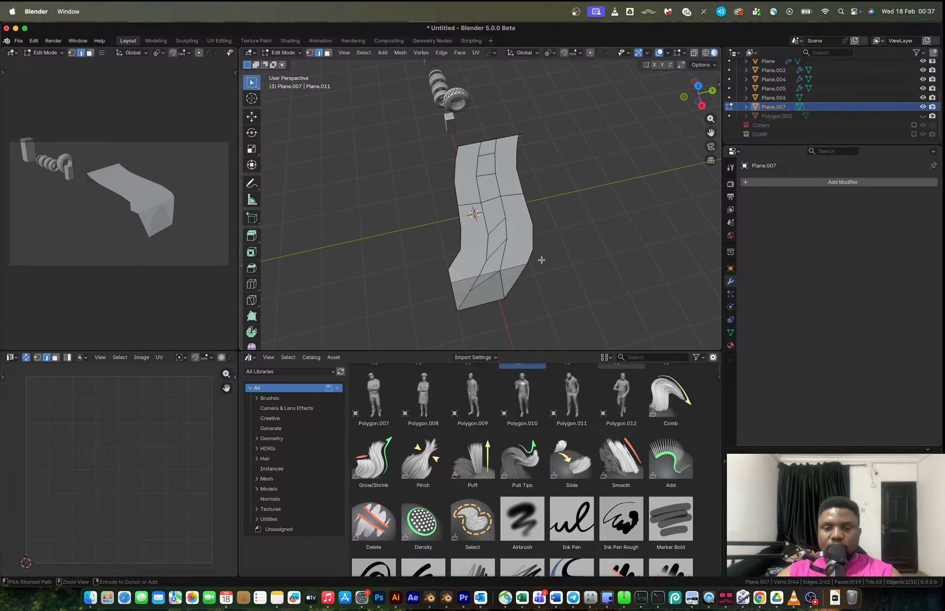
key(ctrl+z)
key(ctrl+z)
key(ctrl+z)
key(ctrl+z)
key(ctrl+z)
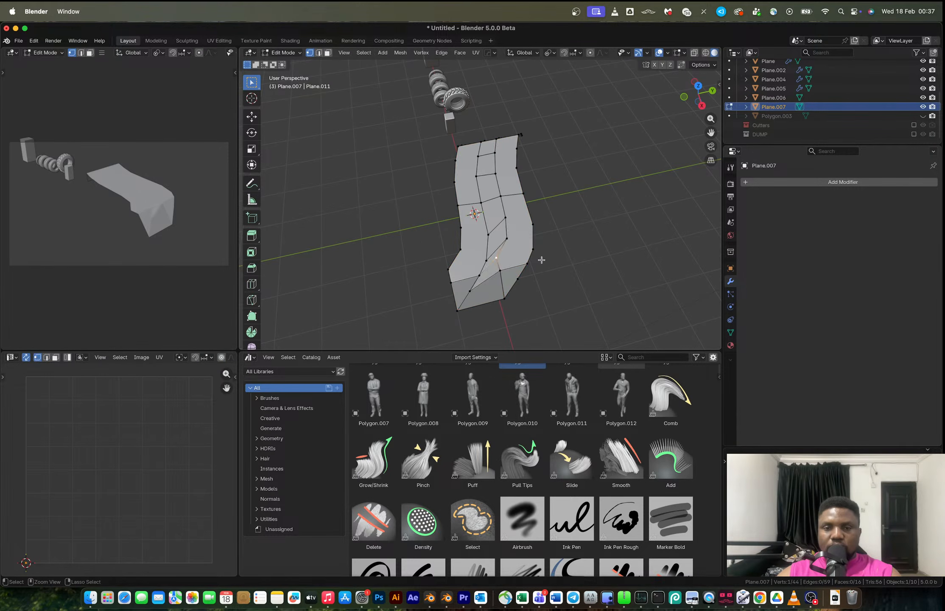
key(ctrl+z)
key(ctrl+z)
key(ctrl+z)
key(ctrl+z)
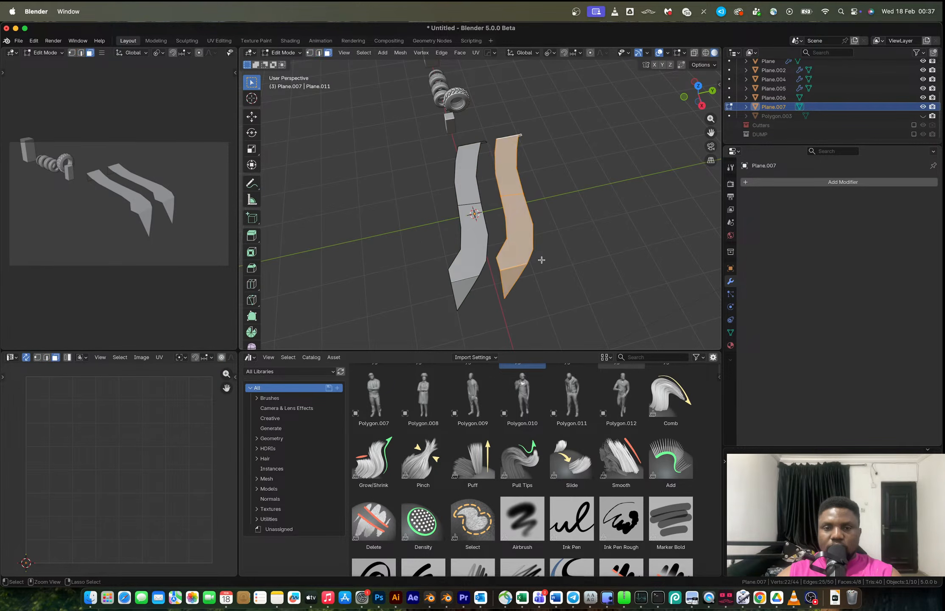
key(ctrl+z)
key(ctrl+z)
key(ctrl+z)
key(ctrl+z)
key(ctrl+z)
key(ctrl+z)
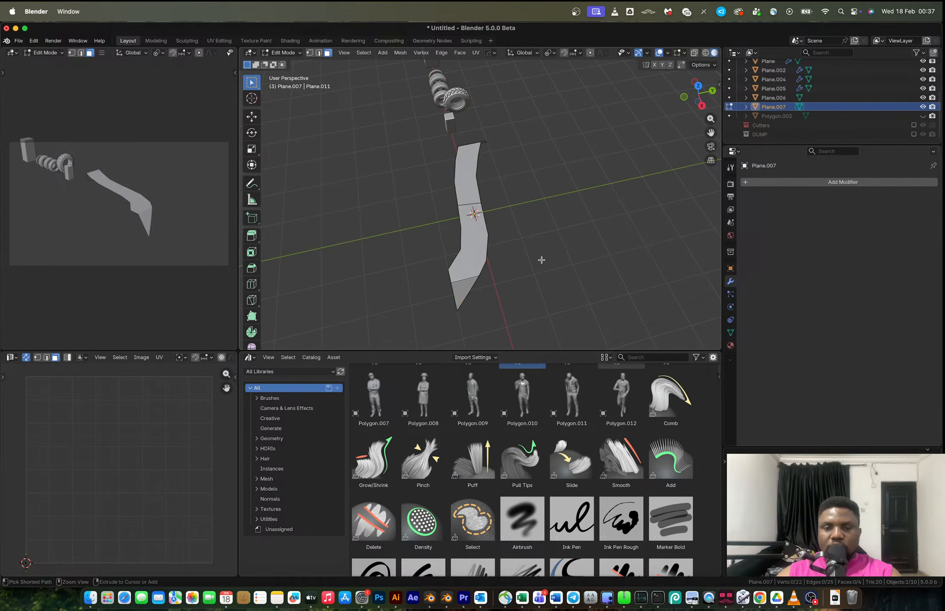
key(ctrl+z)
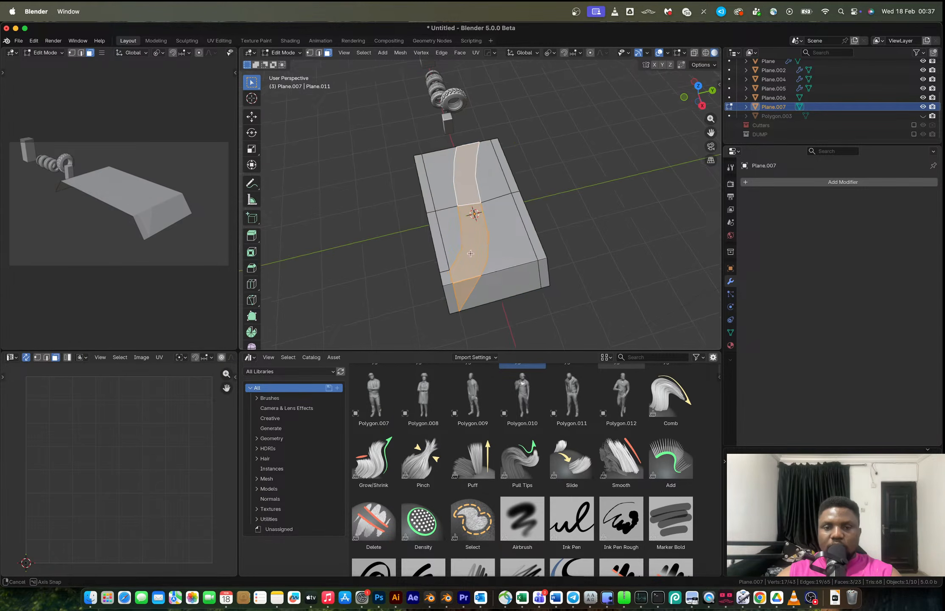
middle_drag(542, 260, 615, 246)
key(ctrl+shift+z)
Extrude the selected strip of faces along normals by about 0.39 m.
key(alt+e)
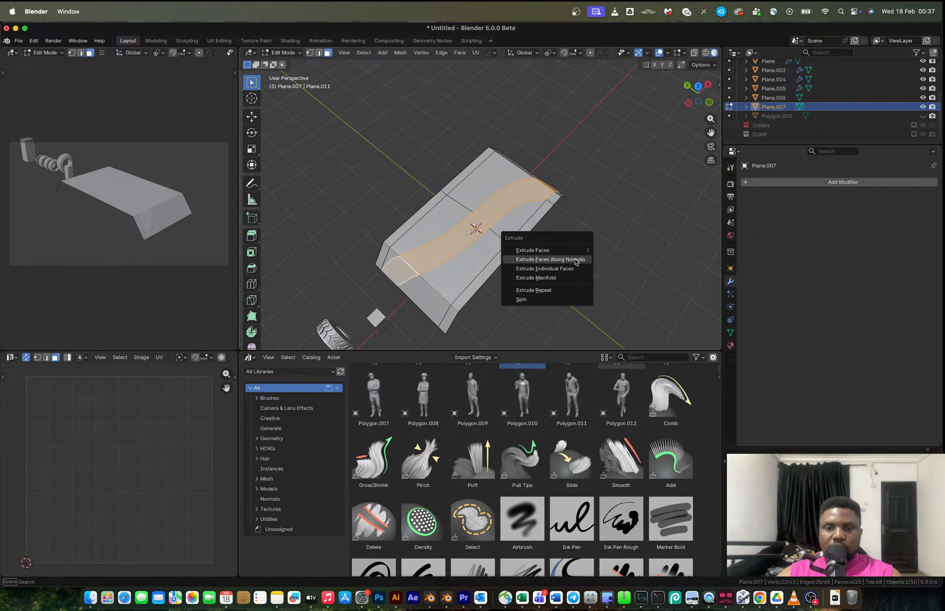
click(575, 258)
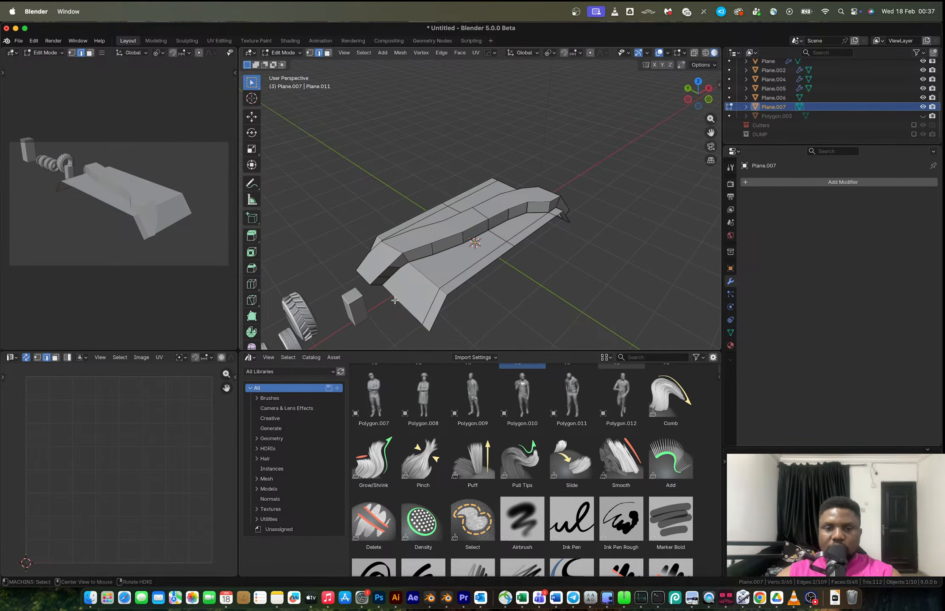
alt+click(394, 300)
Select the panel's lower border edges and extrude them down along Z by about 0.23 m.
click(413, 318)
shift+click(407, 313)
middle_drag(407, 312, 476, 284)
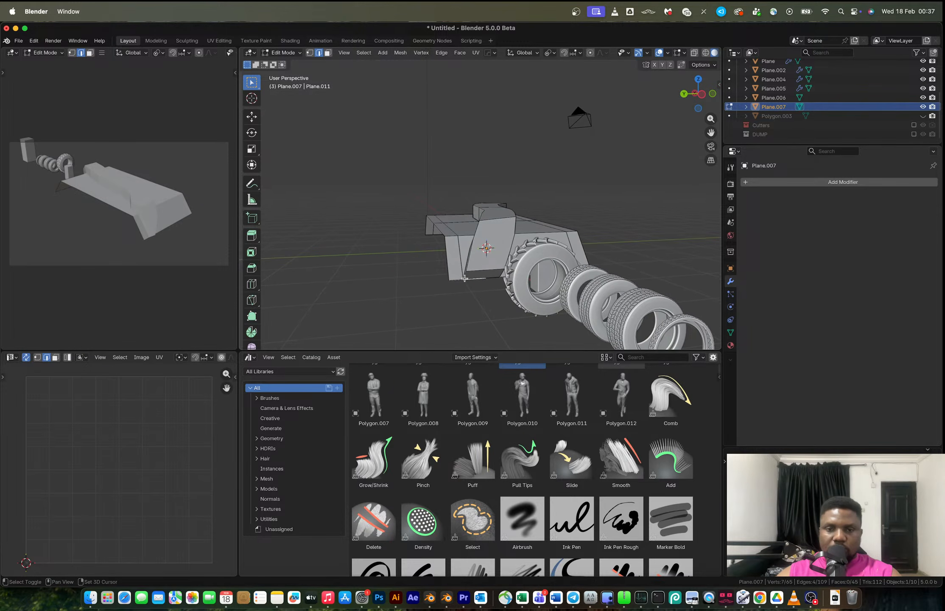
shift+click(458, 280)
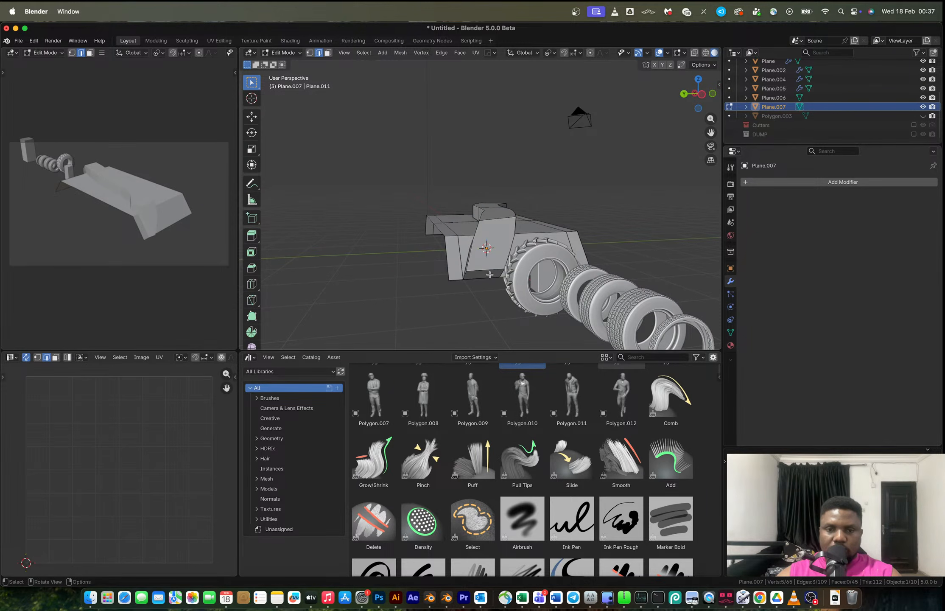
mouse_move(491, 281)
middle_down()
mouse_move(507, 257)
mouse_move(462, 271)
mouse_move(536, 272)
mouse_move(501, 296)
middle_up()
alt+shift+click(528, 252)
shift+click(514, 251)
shift+click(484, 292)
shift+click(547, 283)
key(e)
key(z)
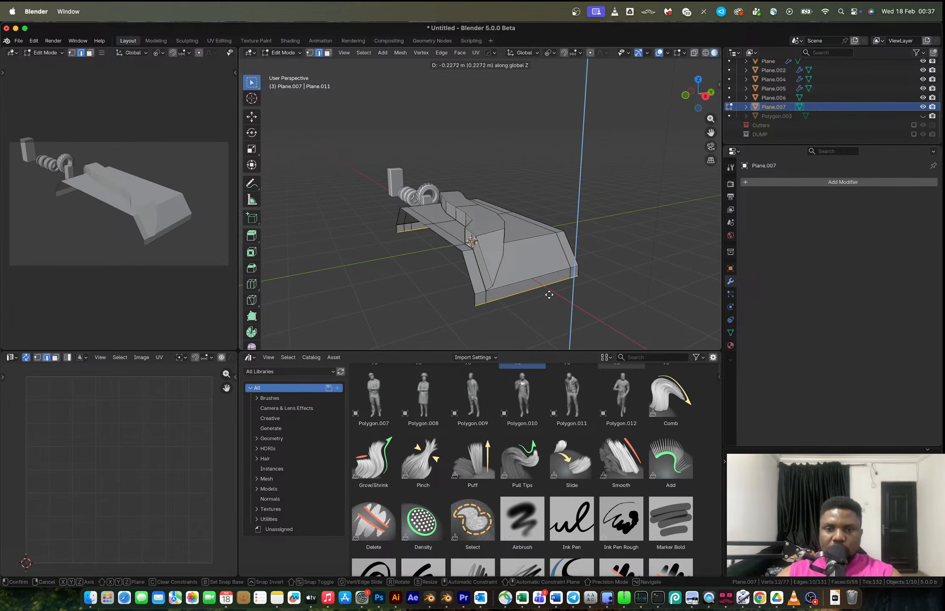
click(550, 298)
Add a Hard Ops bevel limited by a 30° angle to the panel object.
key(Tab)
middle_drag(505, 259, 543, 276)
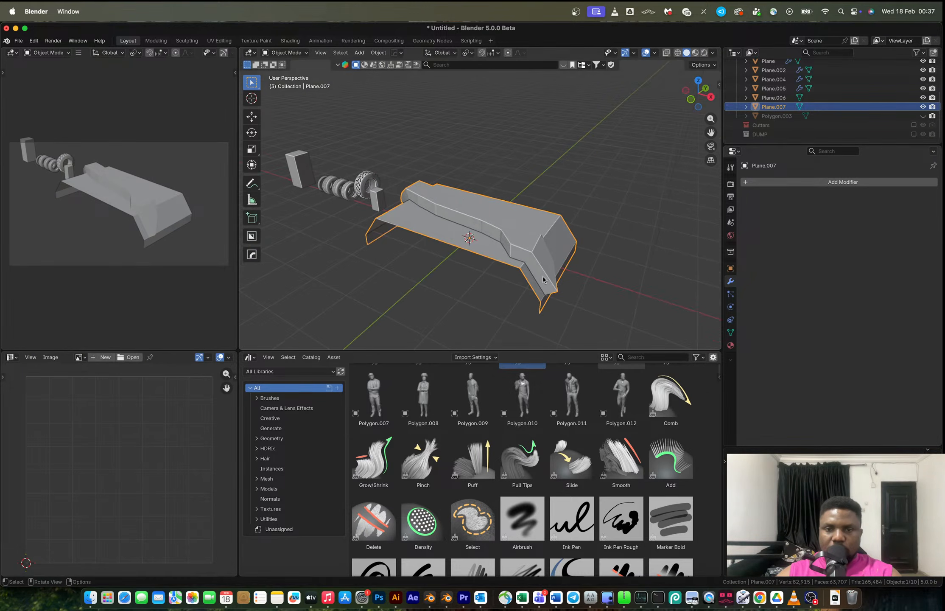
key(q)
click(543, 278)
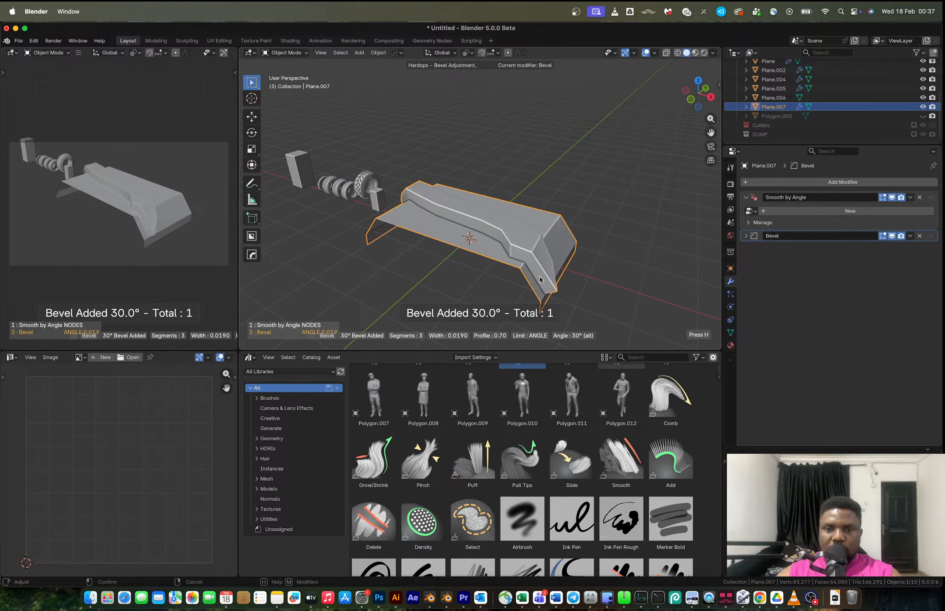
click(535, 279)
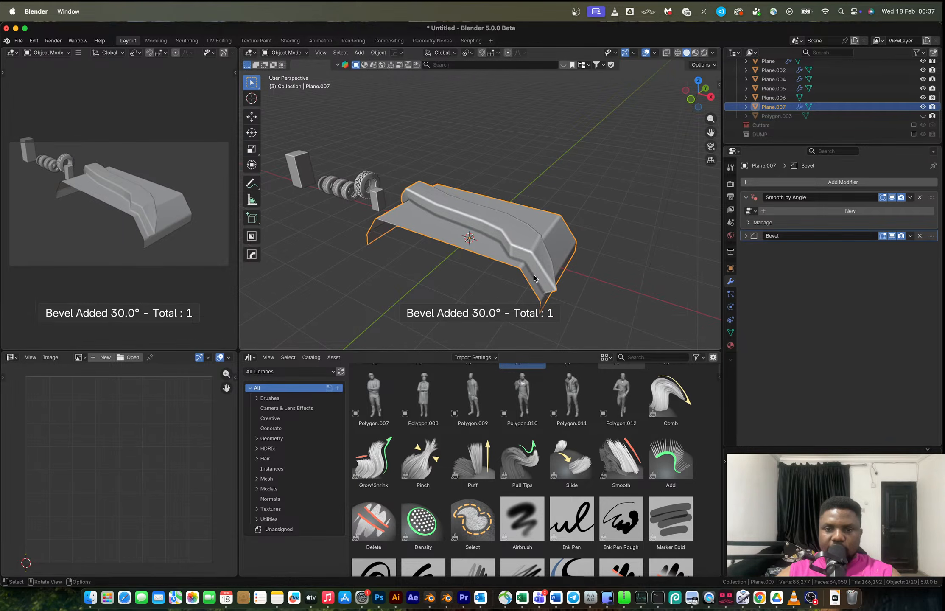
key(ctrl+1)
middle_drag(542, 273, 520, 241)
key(ctrl+z)
key(Tab)
key(ctrl+b)
key(Escape)
key(Tab)
Try adding a Subdivision modifier and applying the panel's modifiers.
key(ctrl+1)
key(ctrl+a)
key(ctrl+a)
key(ctrl+1)
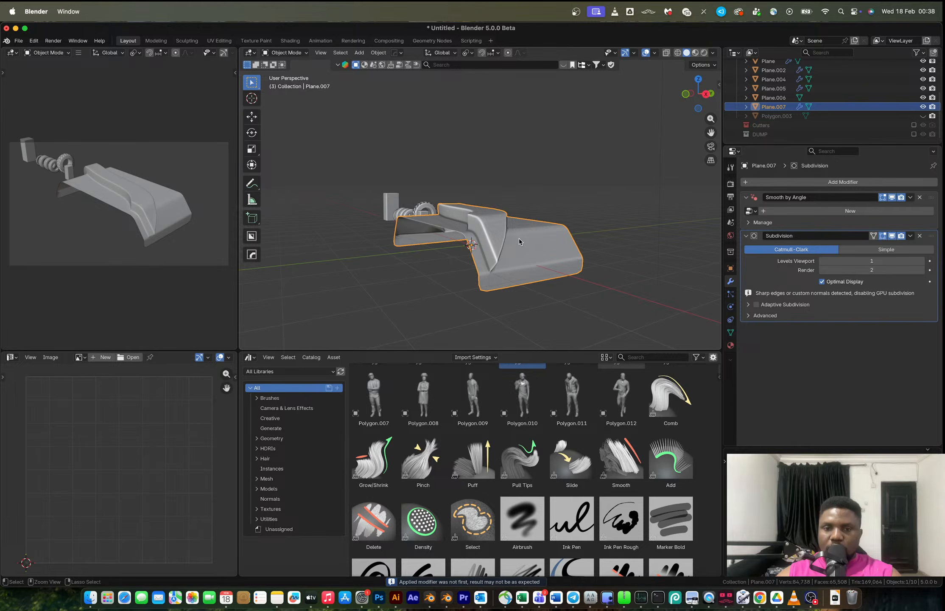
key(ctrl+z)
key(ctrl+z)
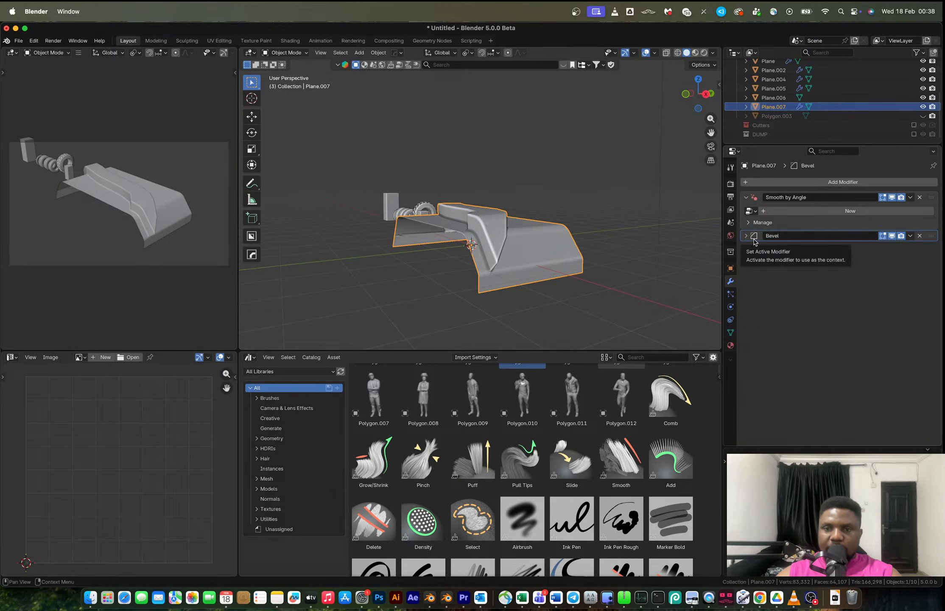
Expand the Bevel modifier's settings to inspect them.
middle_drag(475, 255, 471, 210)
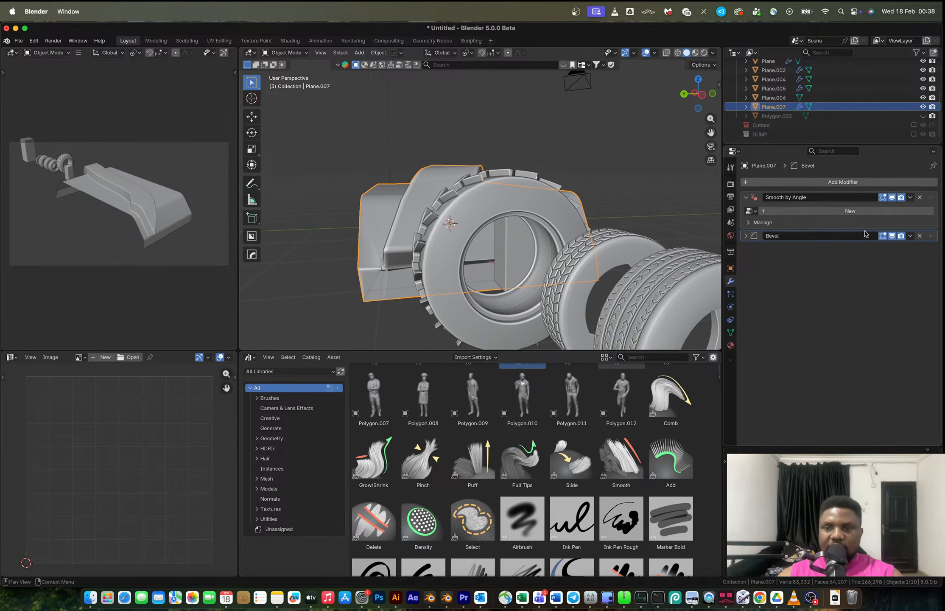
click(747, 235)
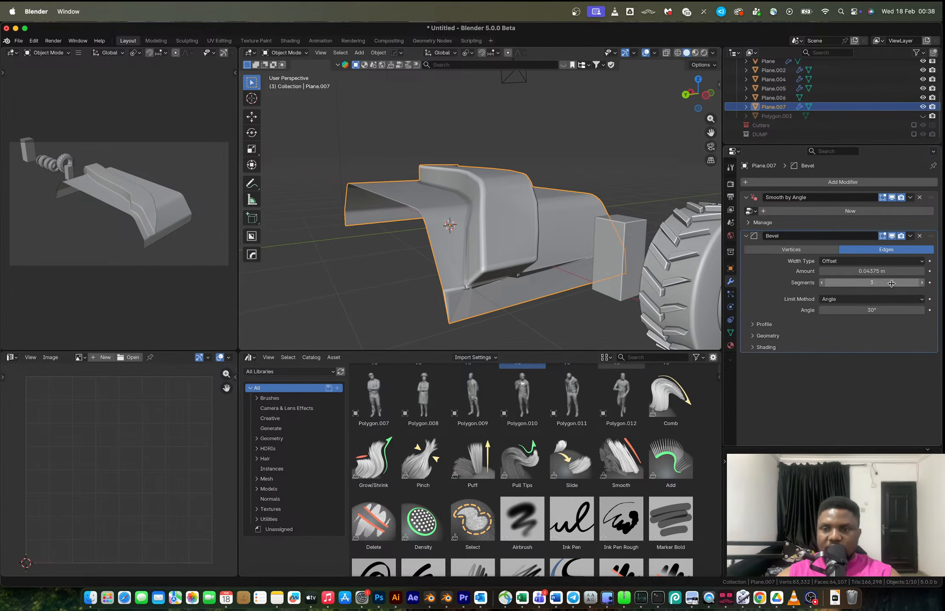
Lower the Bevel modifier's amount to 0.00275 m.
drag(871, 270, 812, 271)
Knife-cut a vertical edge on the panel's side from the strip's corner vertex down to the lower border.
key(Tab)
scroll(515, 278, up, 1)
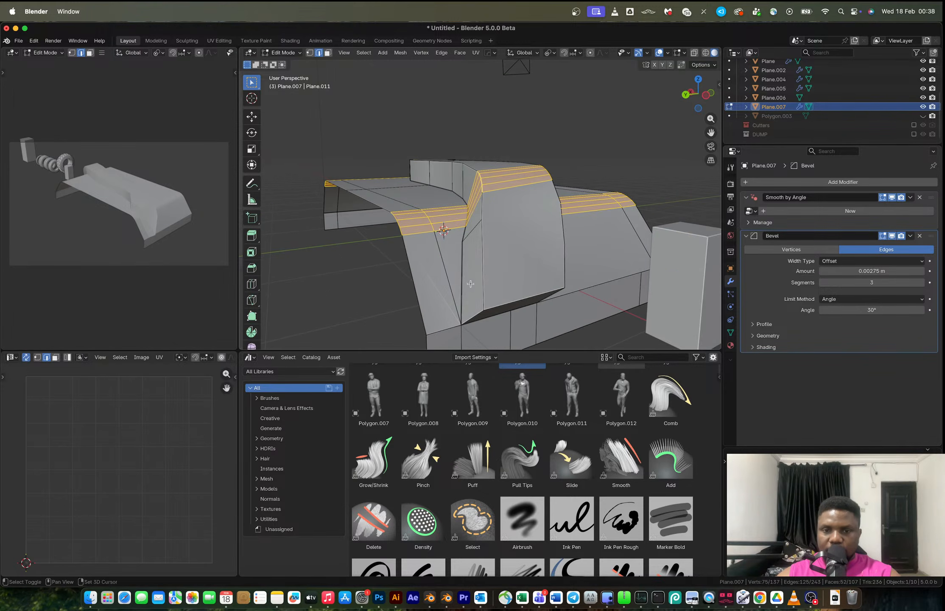
scroll(482, 286, down, 2)
key(1)
click(449, 225)
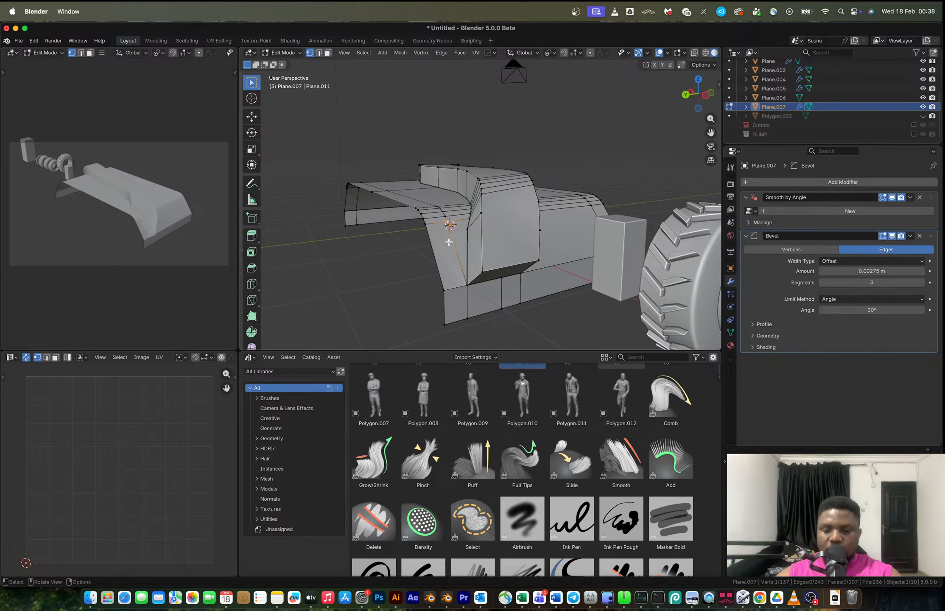
key(k)
click(448, 223)
click(455, 288)
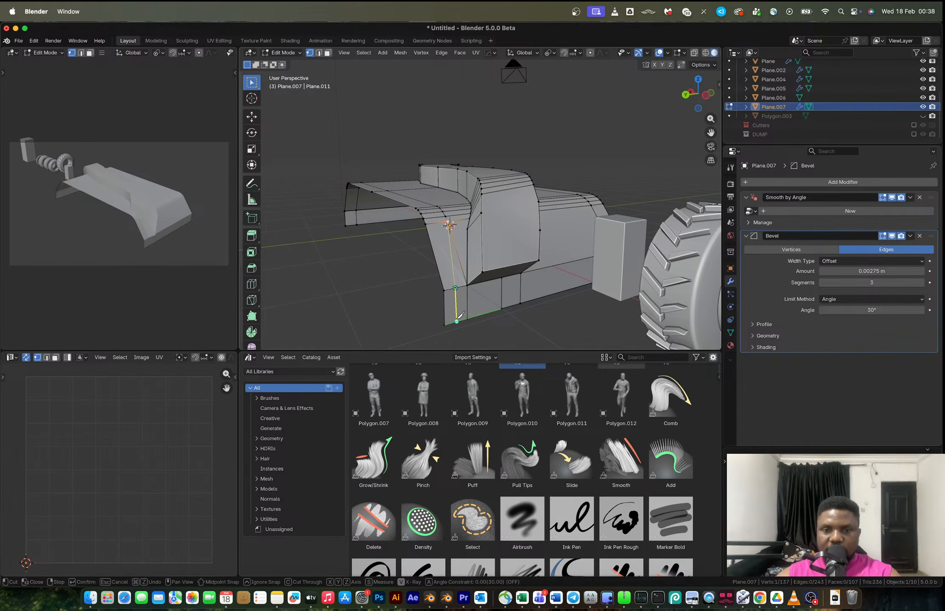
key(Return)
Dissolve the extra vertex on the new cut and recalculate the normals of the whole panel.
click(459, 258)
key(x)
click(424, 296)
key(a)
key(shift+n)
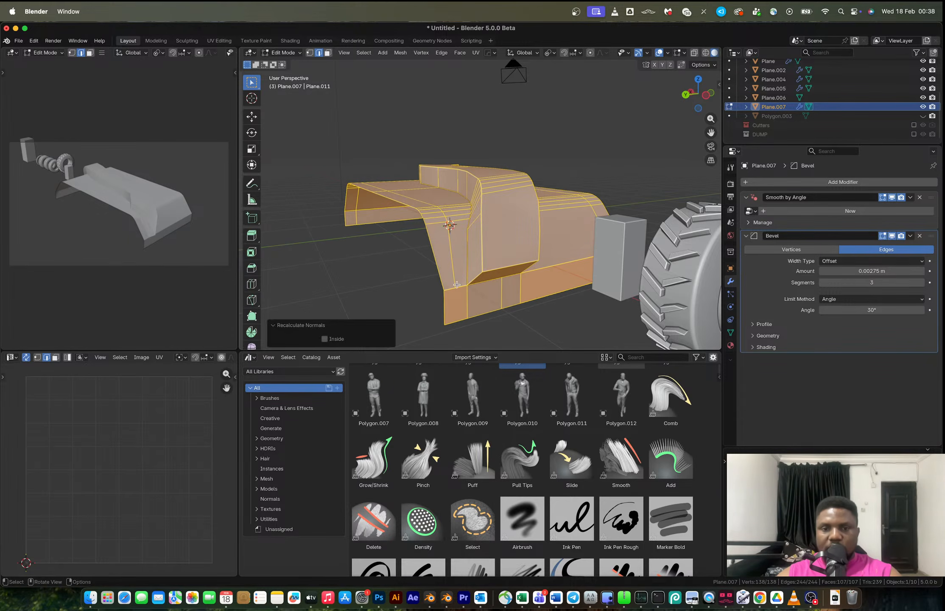
middle_drag(453, 295, 484, 276)
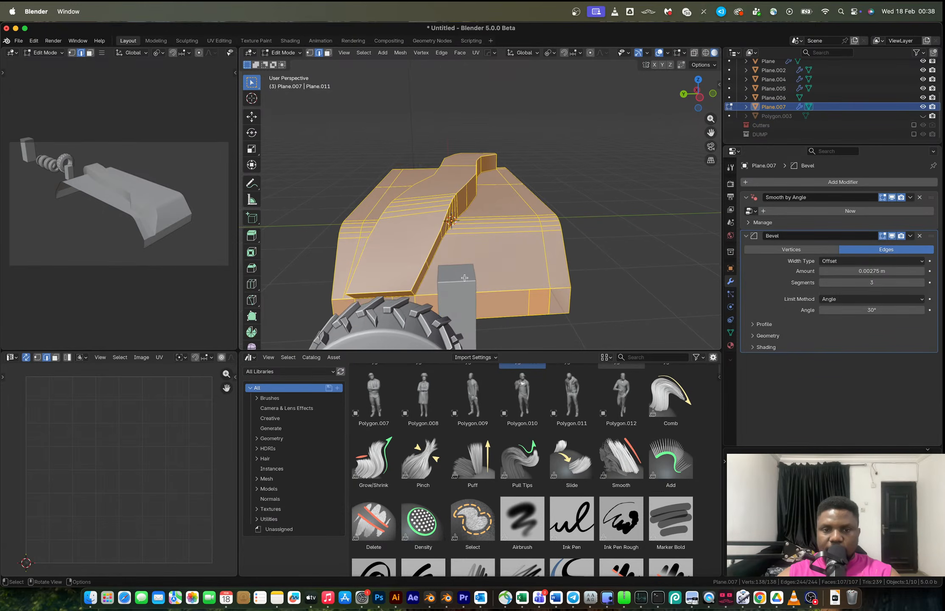
key(Tab)
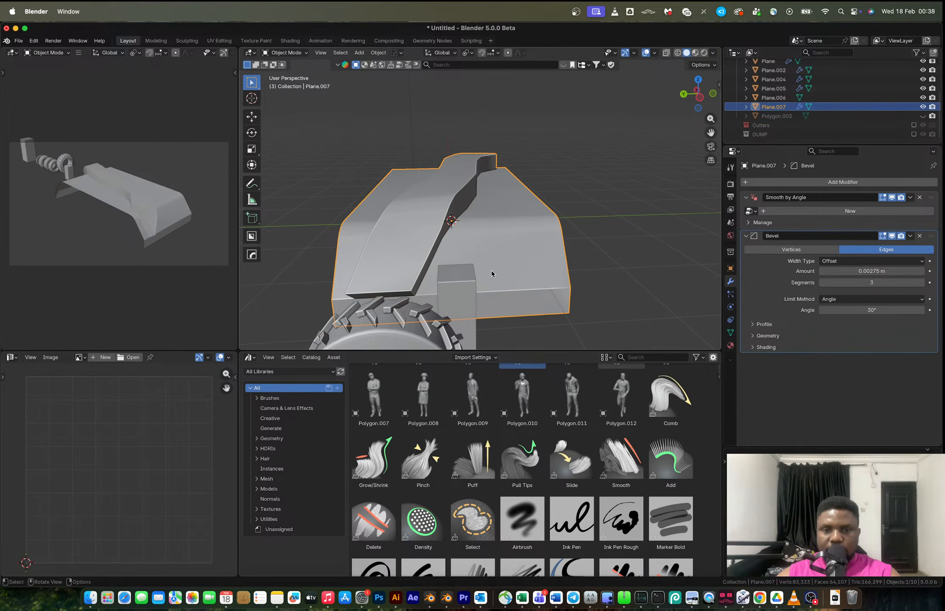
Raise the Bevel modifier's amount to 0.05475 m.
drag(860, 271, 883, 271)
middle_drag(446, 257, 476, 257)
Hide the Bevel in Edit Mode and merge the panel's vertices by distance 0.005 m.
key(Tab)
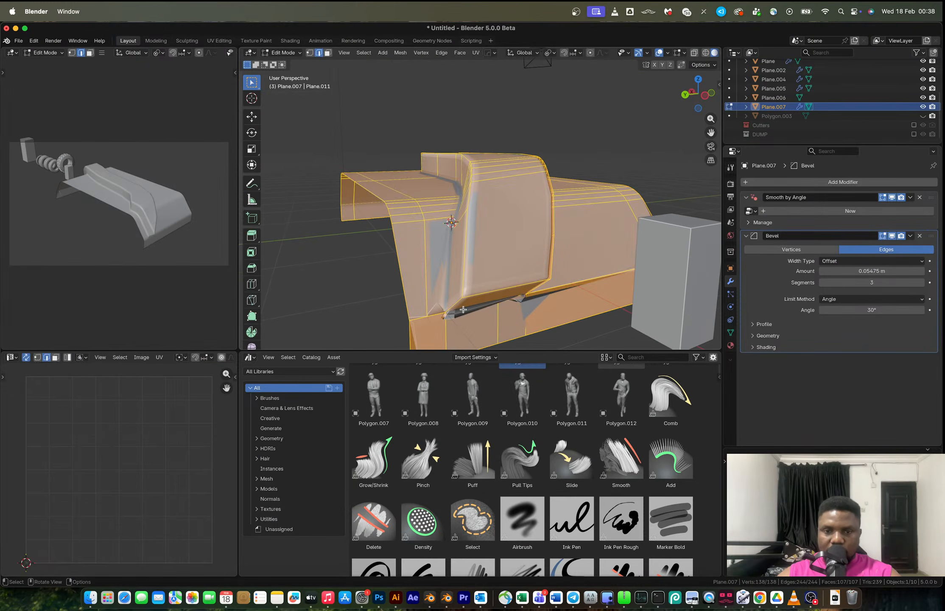
click(893, 236)
key(1)
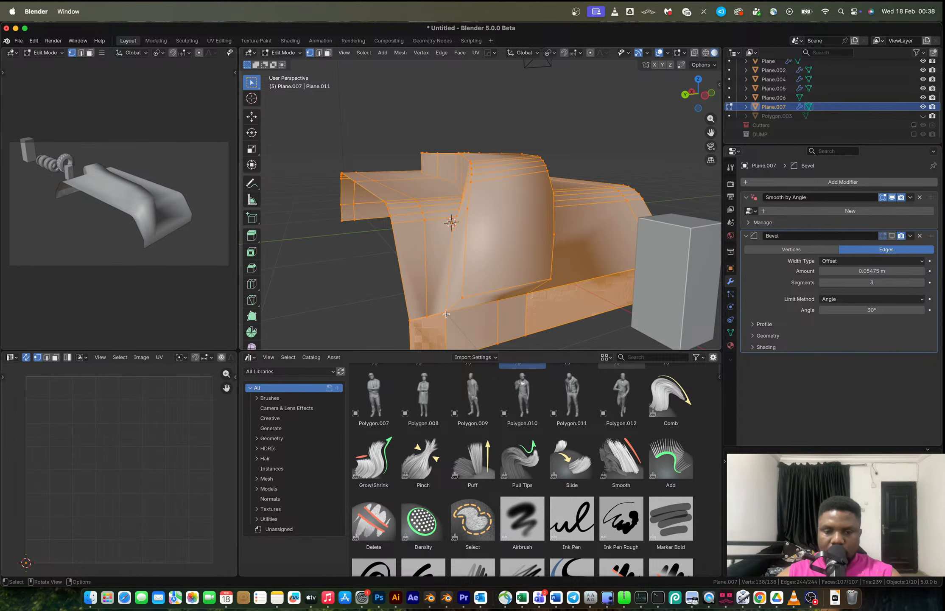
key(period)
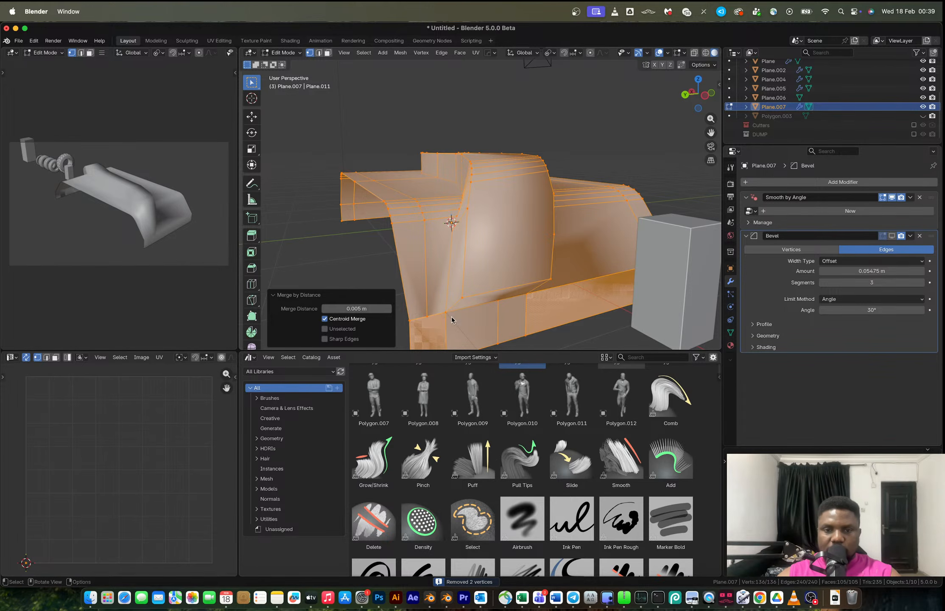
key(Tab)
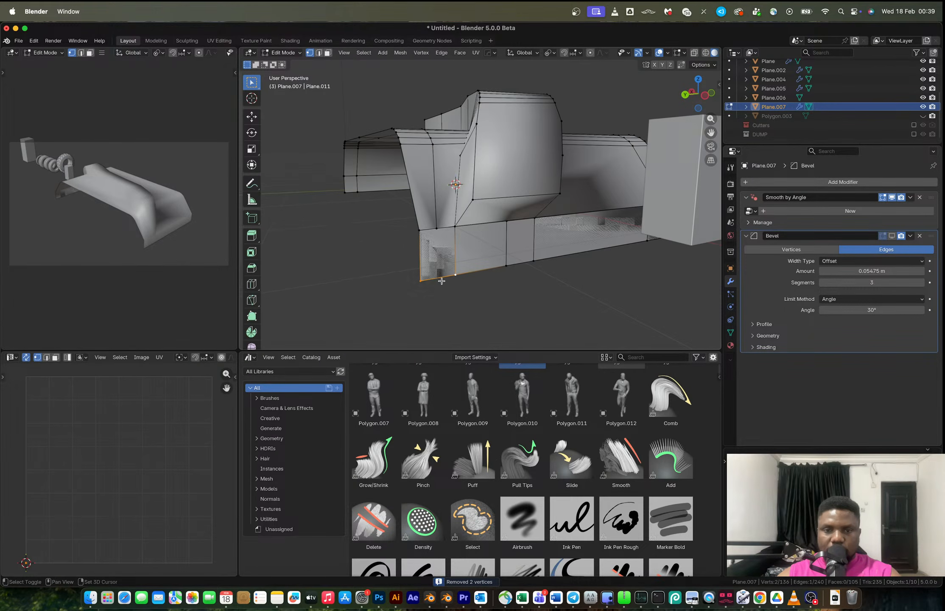
Subdivide the lower side edge and connect its new vertex to the vertex above with a vertex path.
click(441, 277)
right_click(443, 280)
click(443, 282)
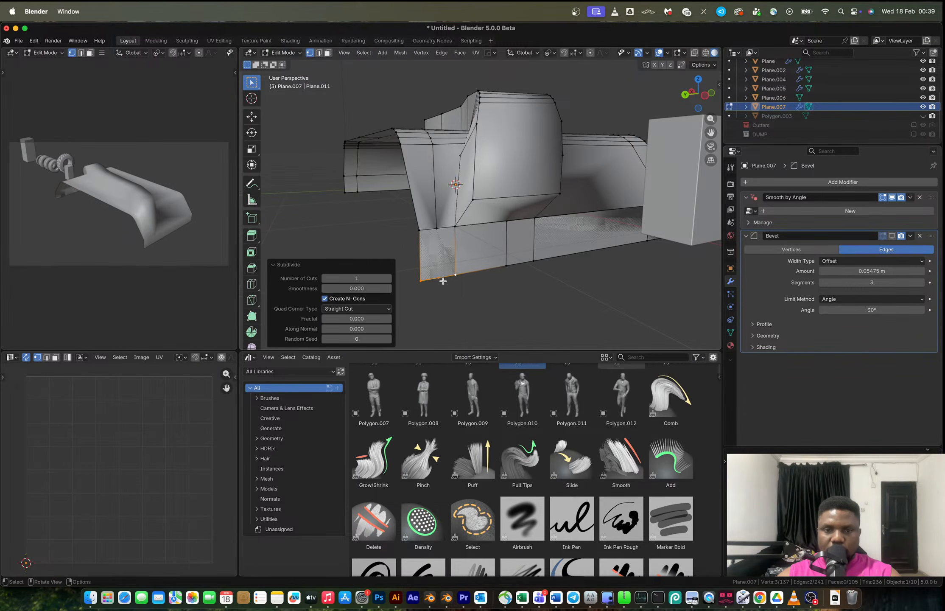
click(441, 278)
shift+click(438, 231)
key(j)
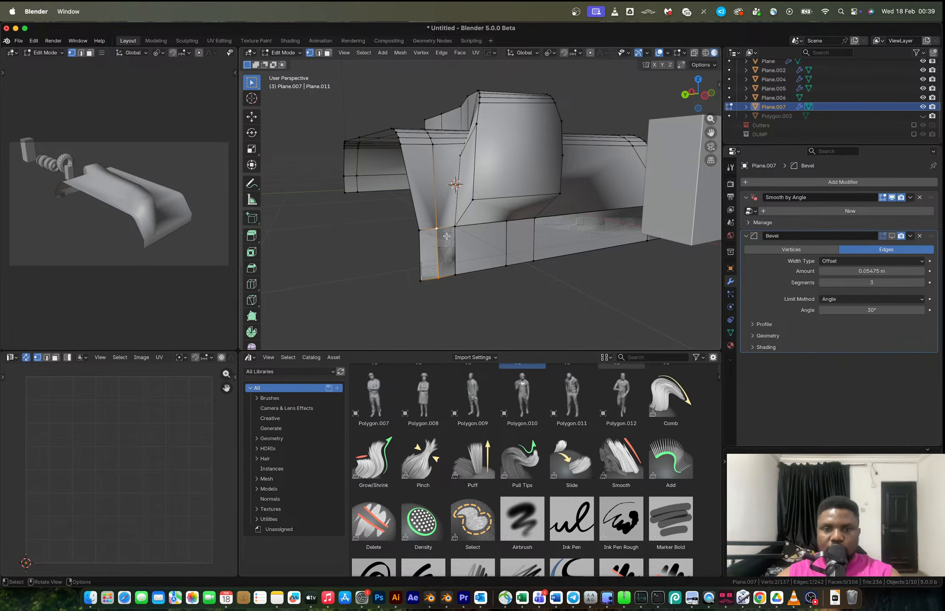
Shade the panel auto smooth at 30° and remove its Bevel modifier.
key(Tab)
middle_drag(450, 248, 428, 265)
right_click(475, 241)
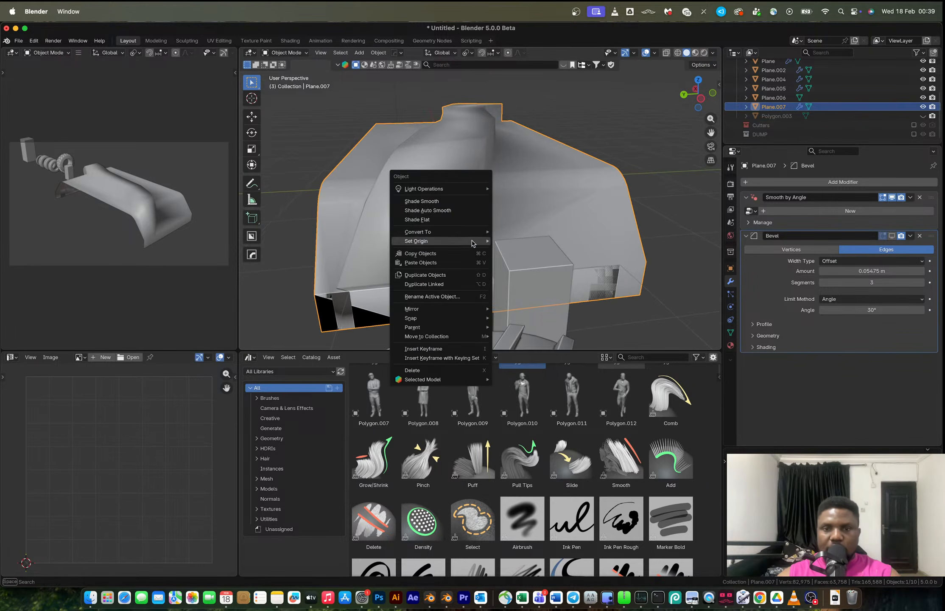
click(446, 216)
middle_drag(460, 218, 478, 213)
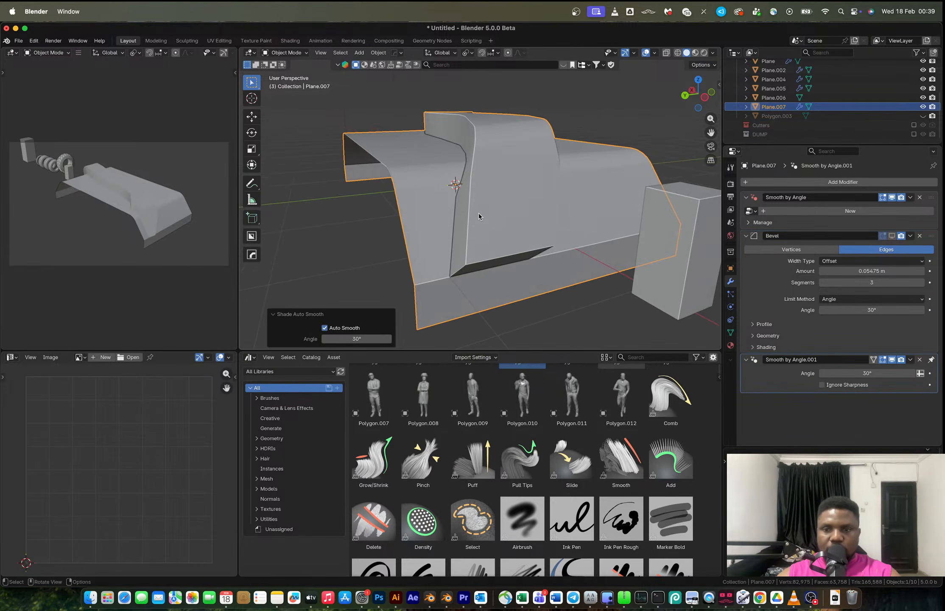
mouse_move(587, 290)
middle_down()
mouse_move(563, 286)
mouse_move(579, 289)
middle_up()
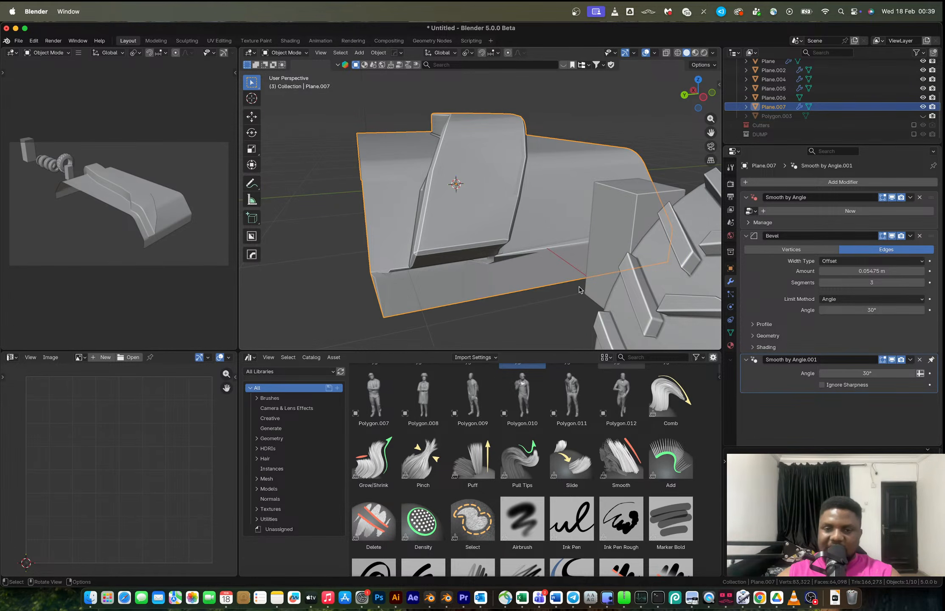
click(920, 236)
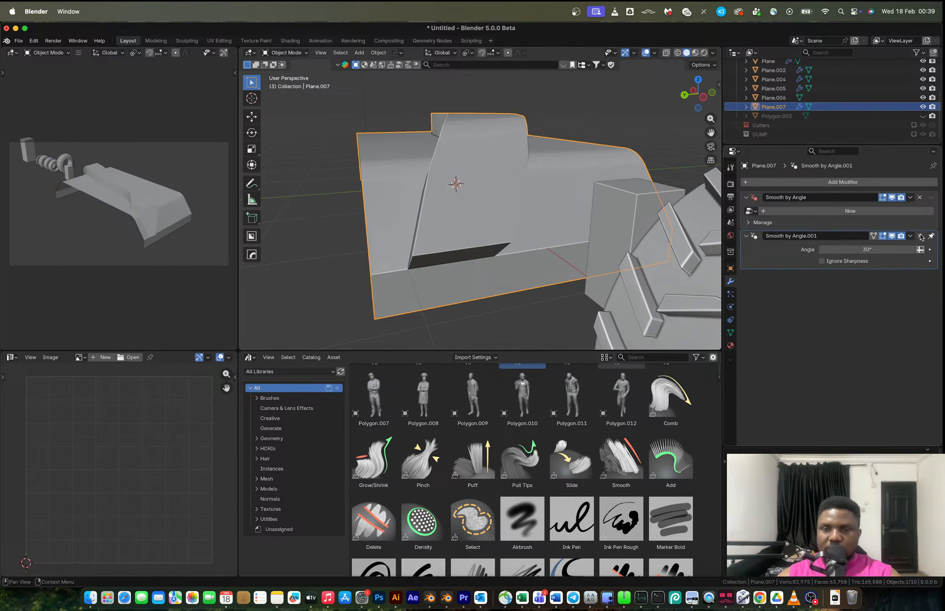
Select the edge loops that outline the raised strip across the panel.
key(Tab)
double_click(415, 269)
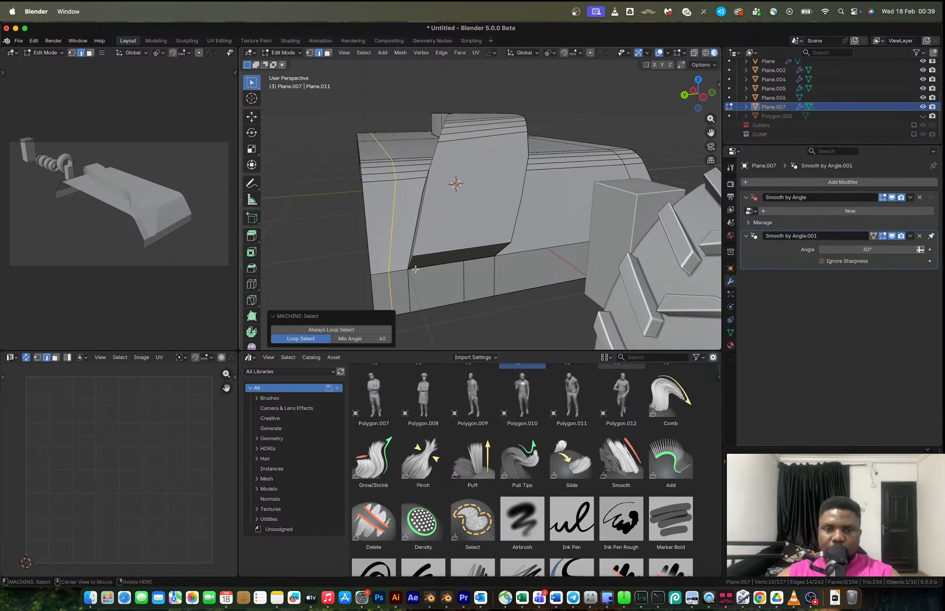
click(414, 269)
middle_drag(409, 265, 468, 263)
shift+double_click(612, 207)
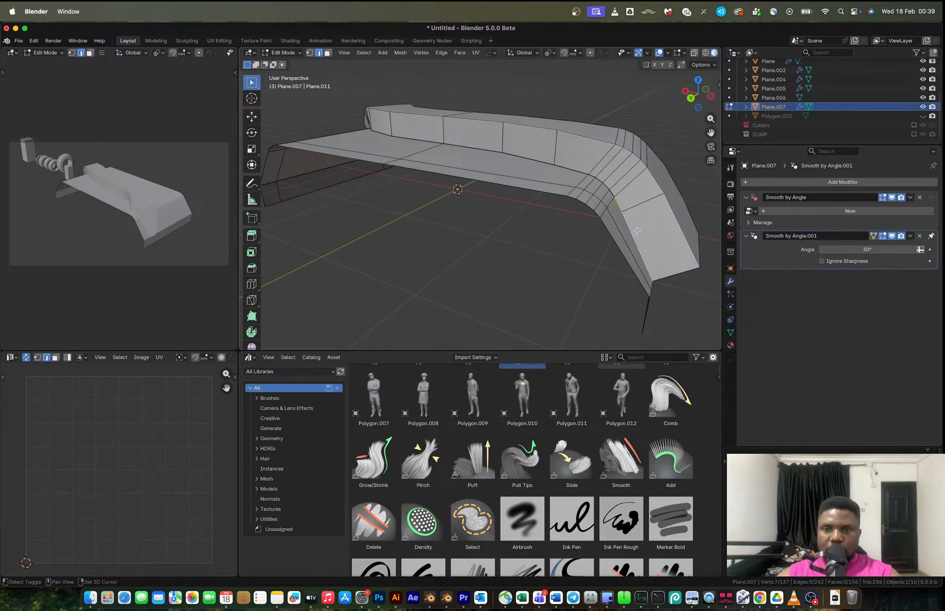
alt+shift+click(611, 193)
alt+shift+click(507, 154)
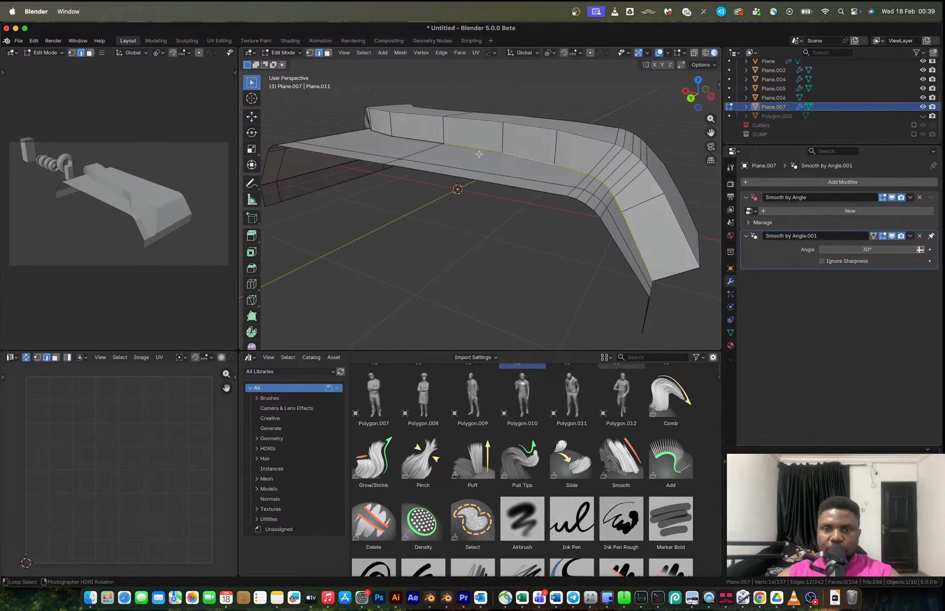
alt+shift+click(432, 142)
middle_drag(432, 142, 333, 201)
alt+shift+click(347, 180)
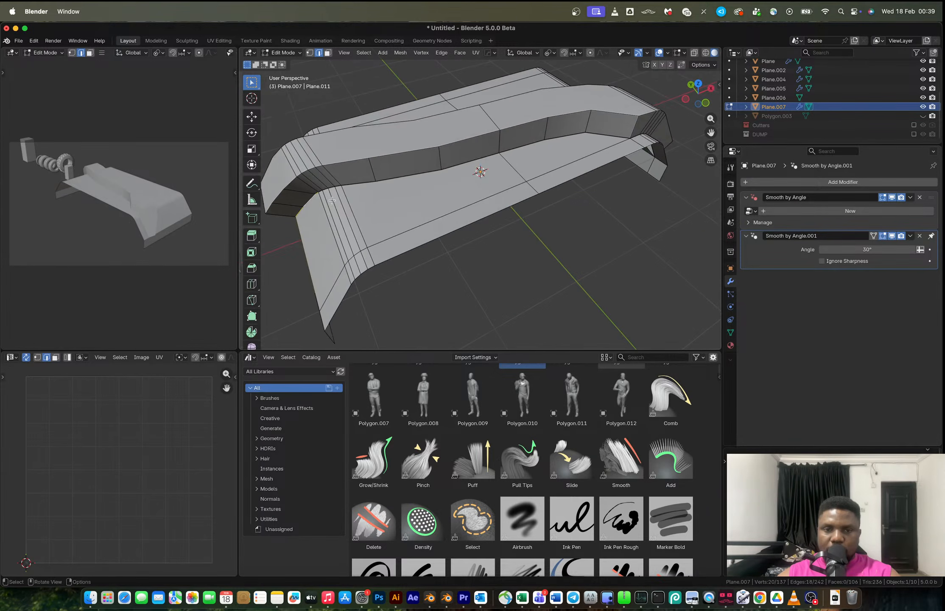
alt+shift+click(466, 164)
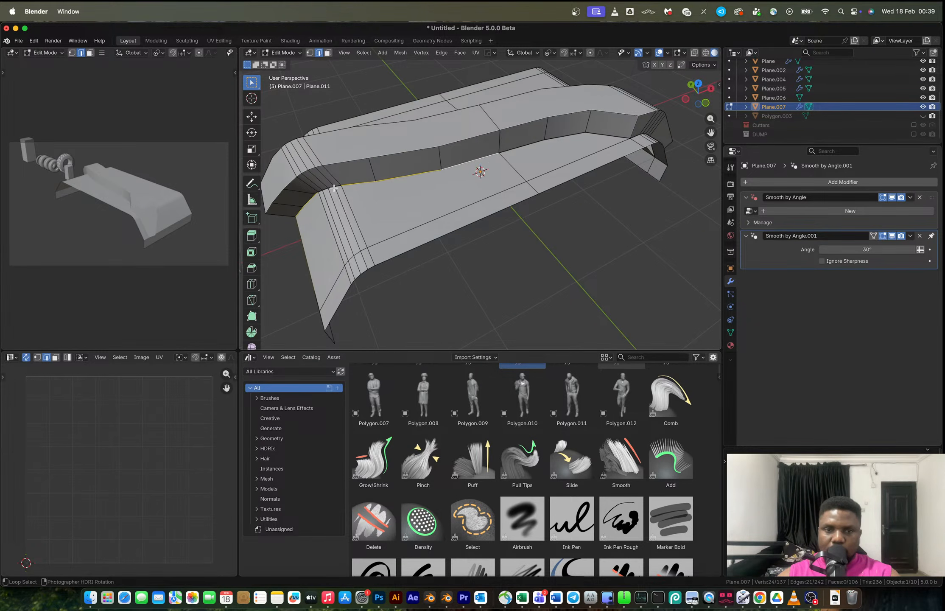
alt+shift+click(578, 138)
shift+middle_drag(578, 138, 367, 110)
scroll(463, 176, up, 6)
alt+shift+click(454, 166)
middle_drag(541, 217, 484, 216)
alt+shift+click(512, 178)
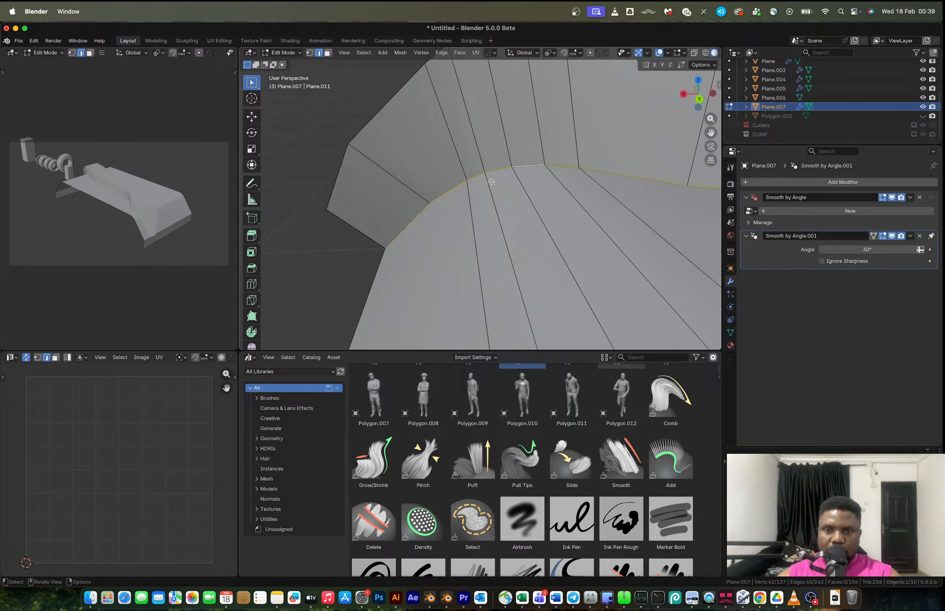
scroll(488, 180, down, 5)
middle_drag(485, 177, 499, 211)
alt+shift+click(475, 203)
alt+shift+click(491, 186)
alt+shift+click(485, 152)
alt+shift+click(433, 276)
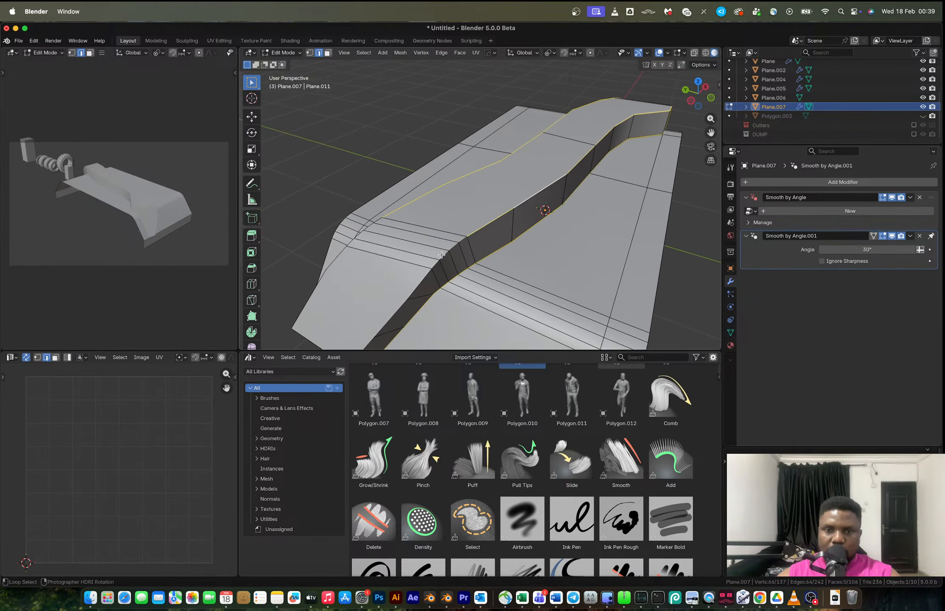
middle_drag(340, 267, 443, 258)
alt+shift+click(390, 263)
key(super+z)
middle_drag(464, 304, 490, 300)
alt+shift+click(534, 321)
alt+shift+click(501, 291)
alt+shift+click(475, 287)
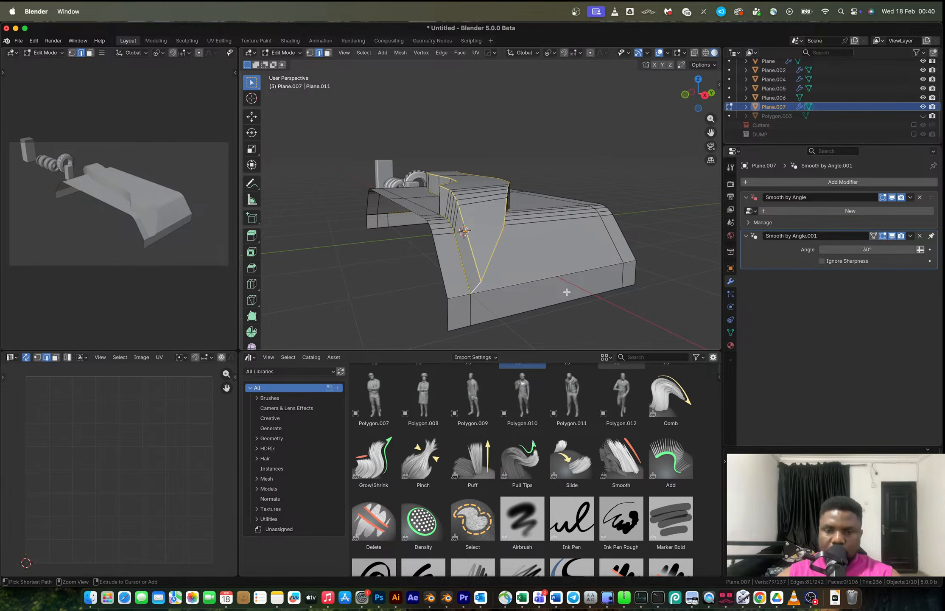
Bevel the selected strip edges about 0.085 m wide with 4 segments, then undo it.
key(ctrl+b)
click(502, 251)
middle_drag(502, 251, 525, 235)
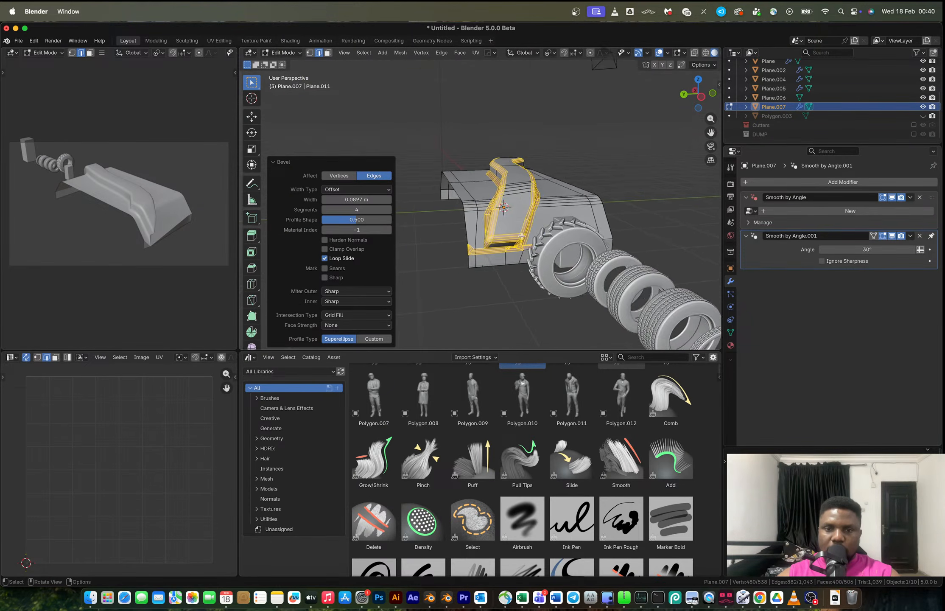
scroll(525, 234, up, 3)
key(ctrl+z)
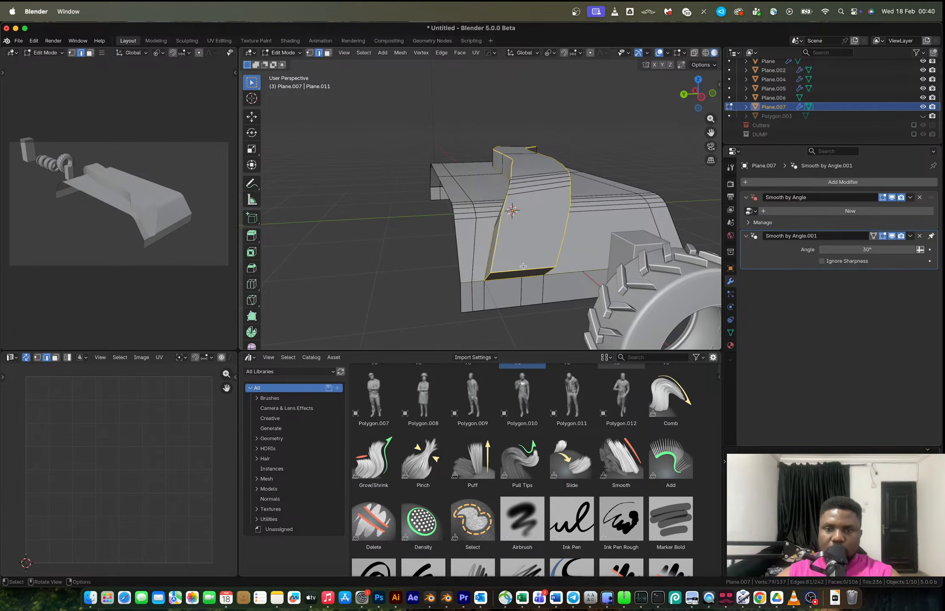
Add a Hard Ops bevel limited by a 30° angle to the panel.
key(Tab)
key(ctrl+b)
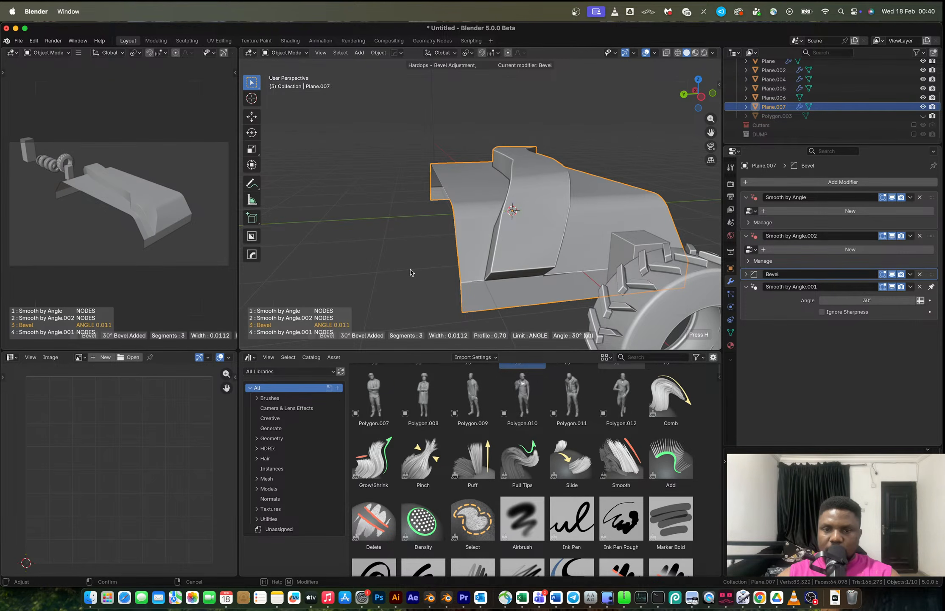
key(Tab)
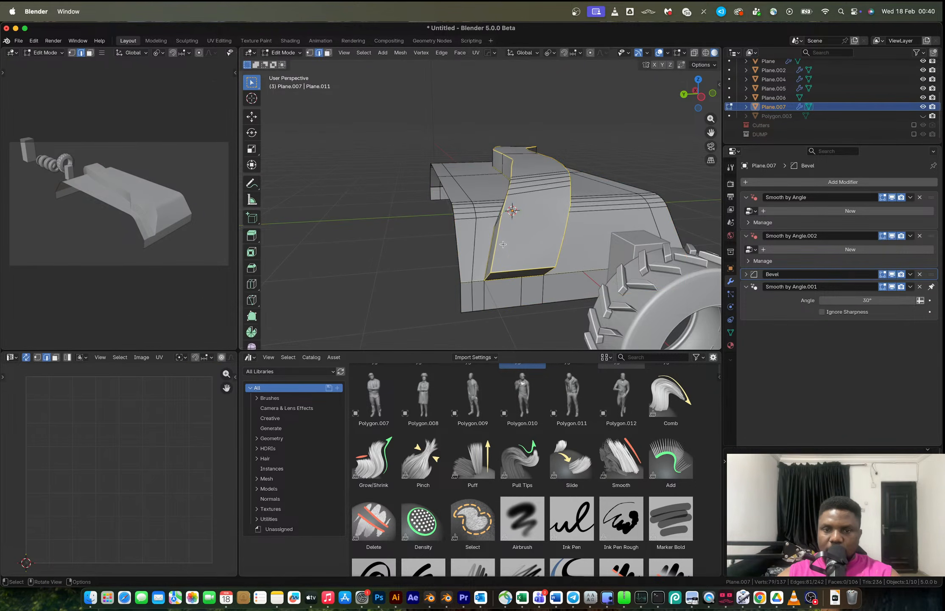
Add a level 1 Subdivision modifier to the panel.
scroll(560, 230, up, 4)
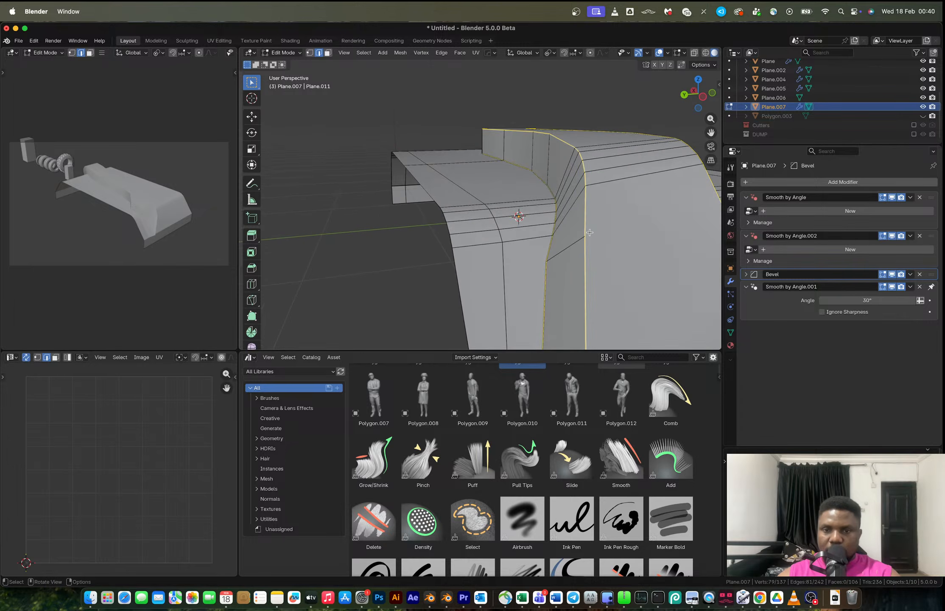
scroll(547, 231, up, 4)
key(Tab)
key(ctrl+1)
scroll(546, 231, down, 10)
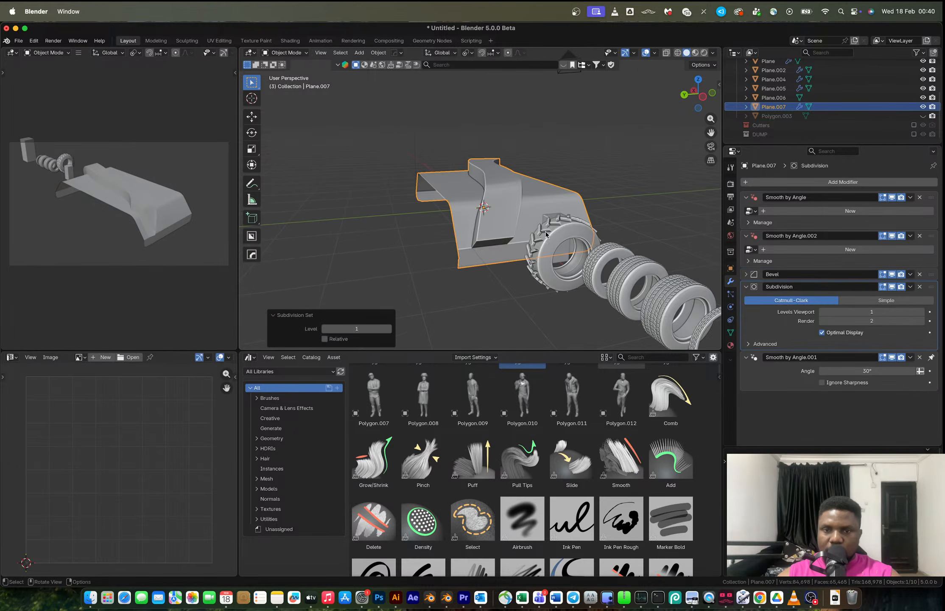
middle_drag(521, 221, 497, 272)
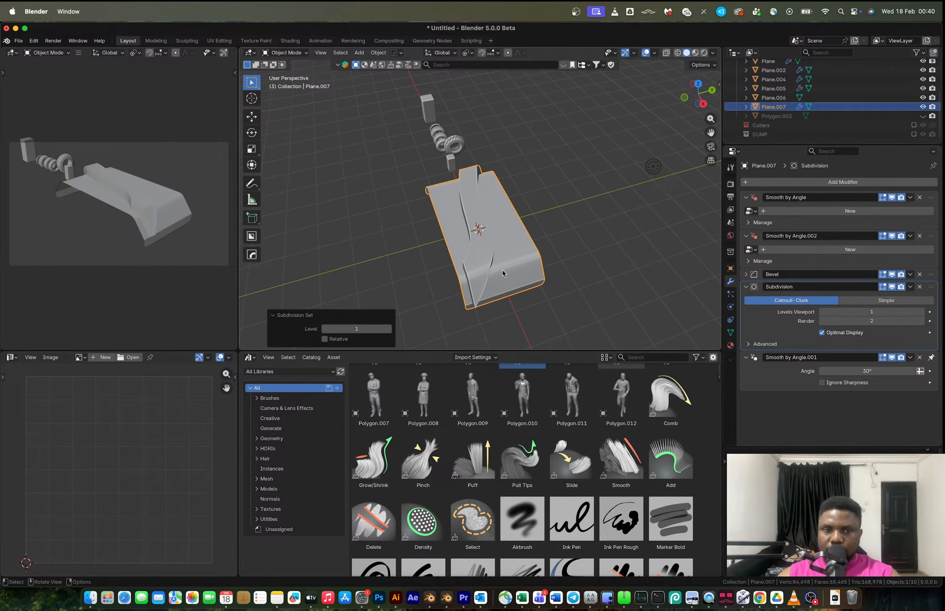
Apply the Bevel modifier and delete the Subdivision modifier.
right_click(772, 275)
click(774, 288)
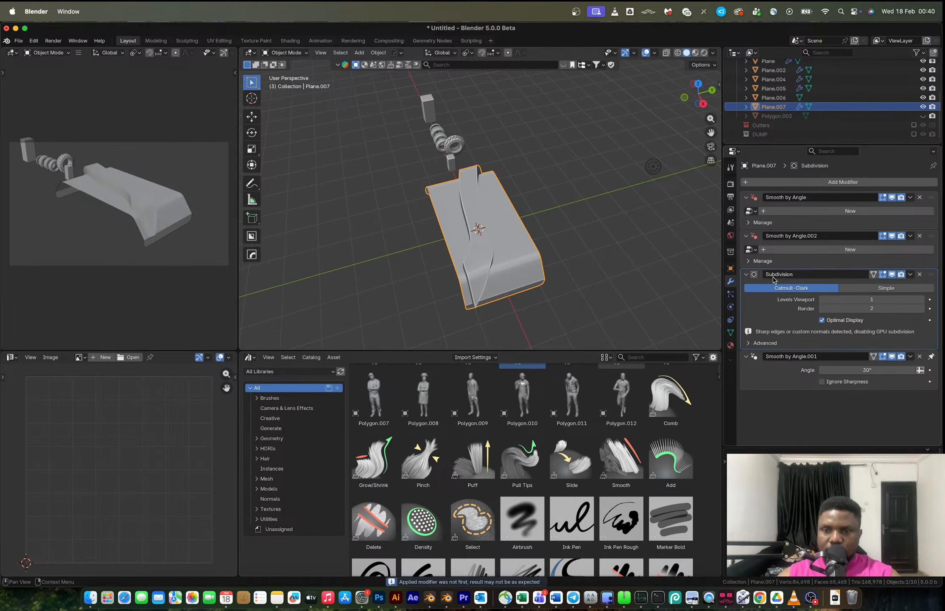
click(919, 275)
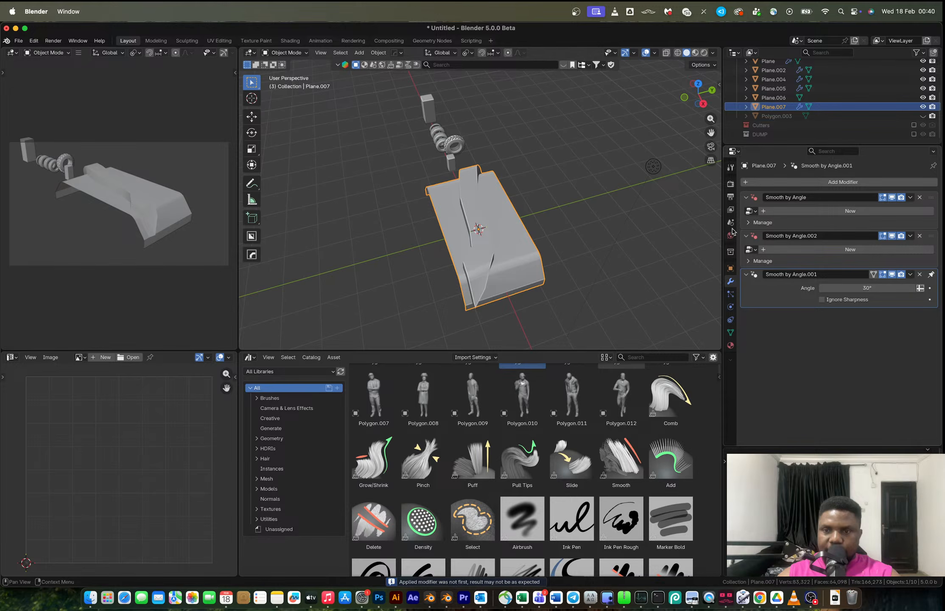
Add a Hard Ops array of 14 copies of the panel along the Y axis.
key(alt+a)
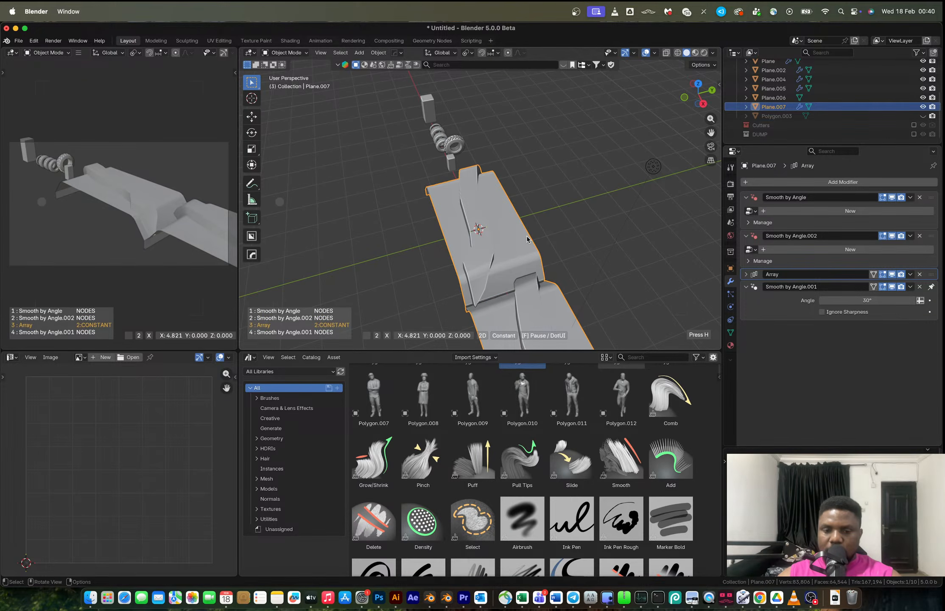
key(y)
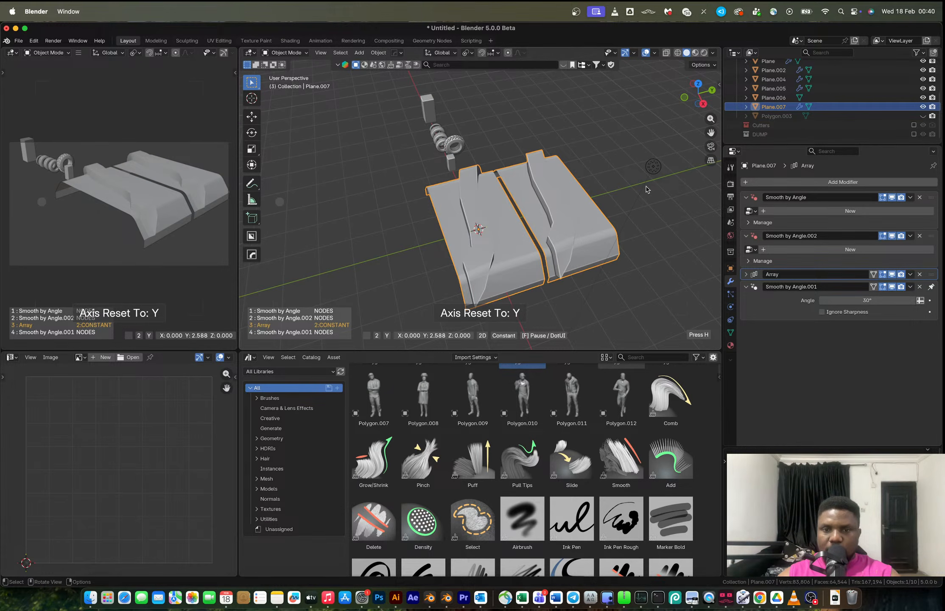
scroll(646, 189, up, 8)
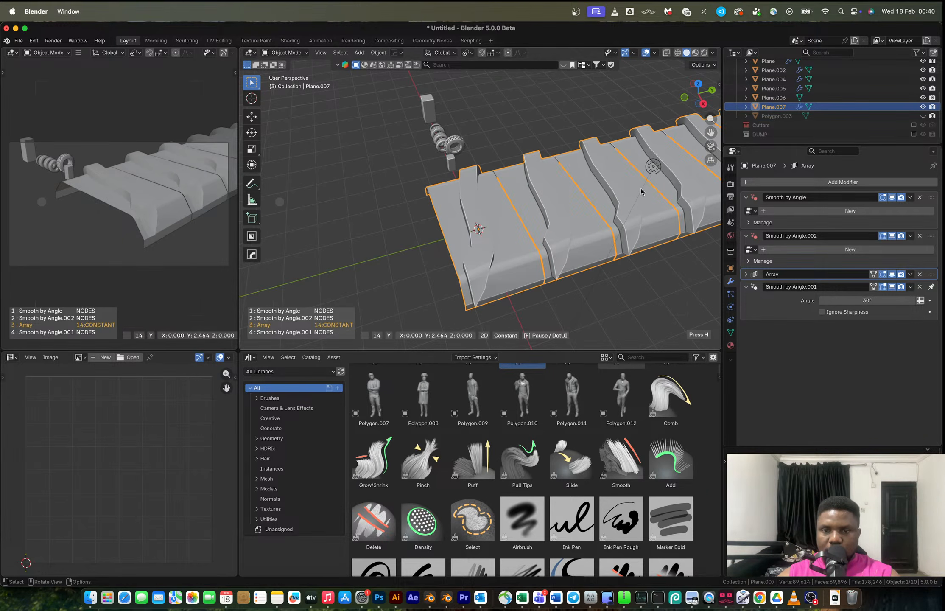
click(641, 191)
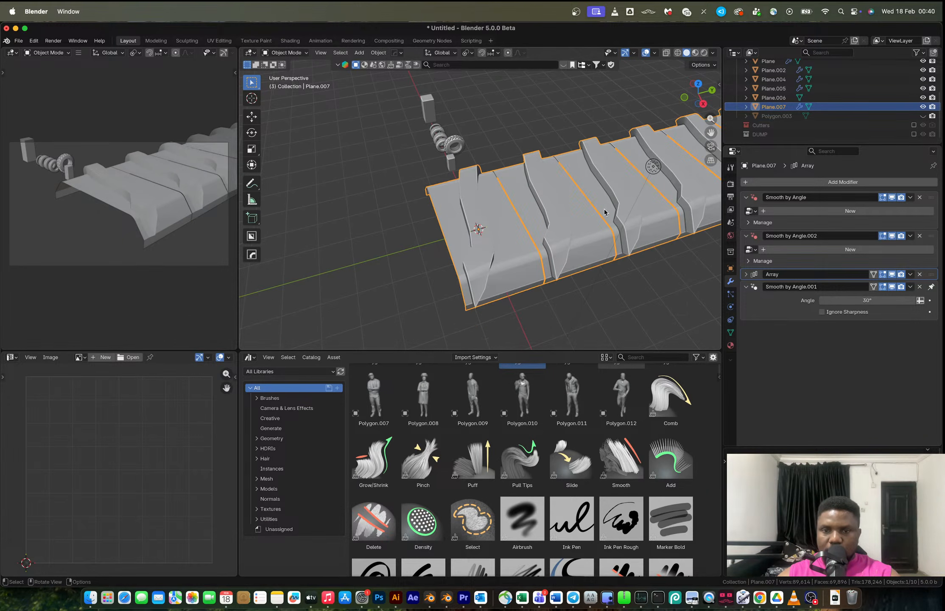
Set the array count to 15 and the constant Y offset to about 2.44 m.
click(748, 275)
click(923, 301)
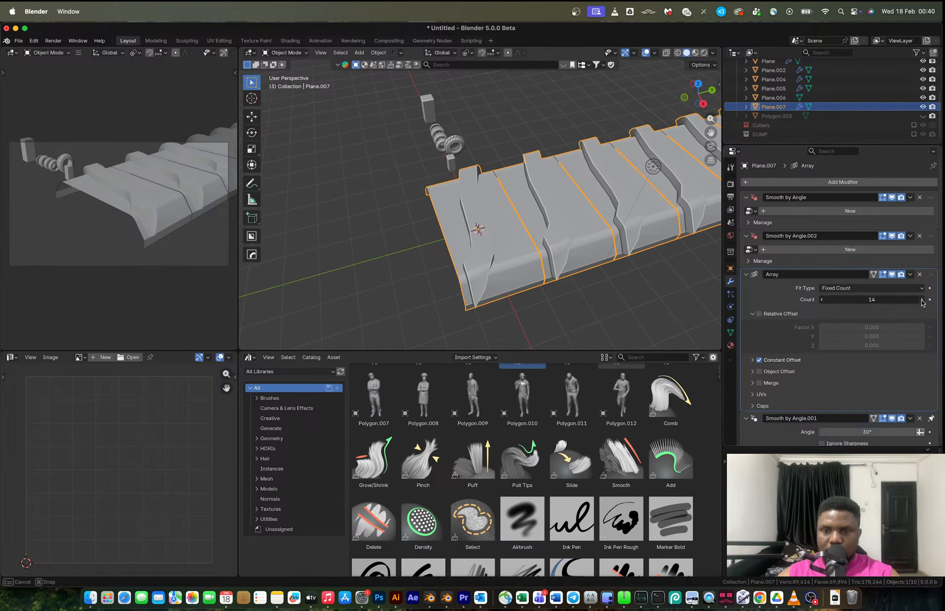
scroll(578, 240, up, 3)
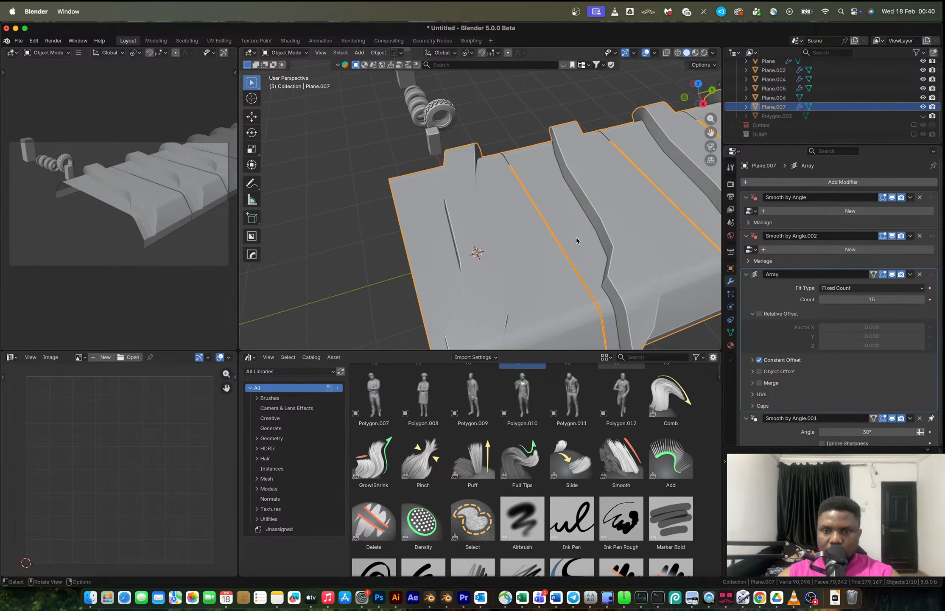
click(752, 359)
mouse_move(872, 383)
mouse_down()
mouse_move(895, 383)
mouse_move(886, 383)
mouse_up()
Apply the array and merge its vertices by distance in Edit Mode, then undo both changes.
key(ctrl+a)
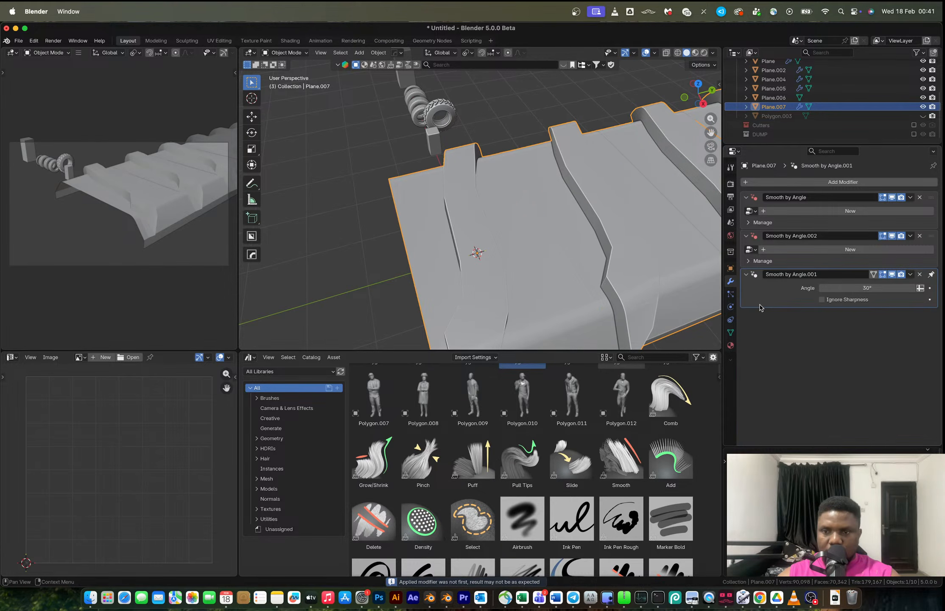
key(Tab)
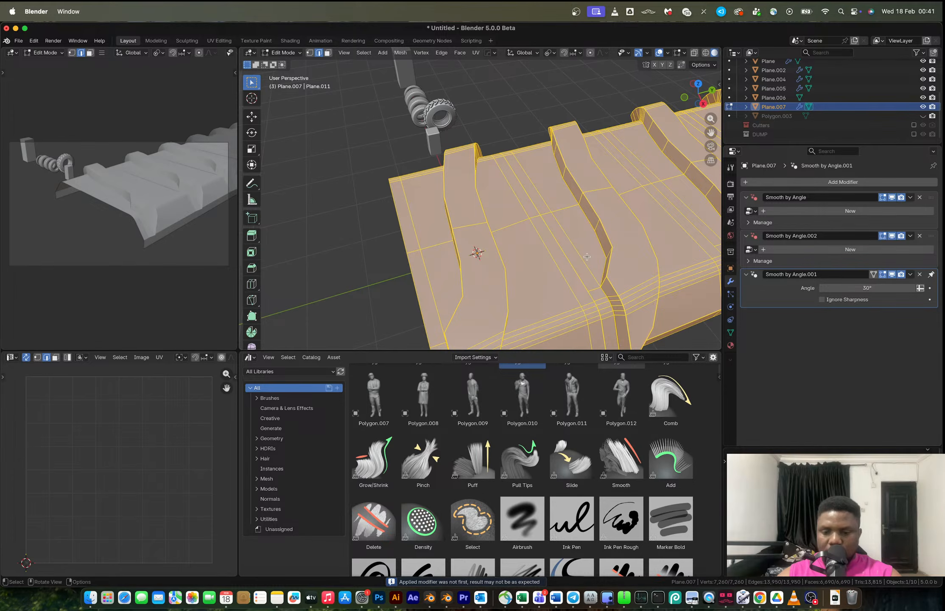
key(m)
key(b)
scroll(587, 256, down, 7)
shift+middle_drag(679, 180, 608, 202)
key(ctrl+z)
key(ctrl+z)
scroll(373, 253, up, 3)
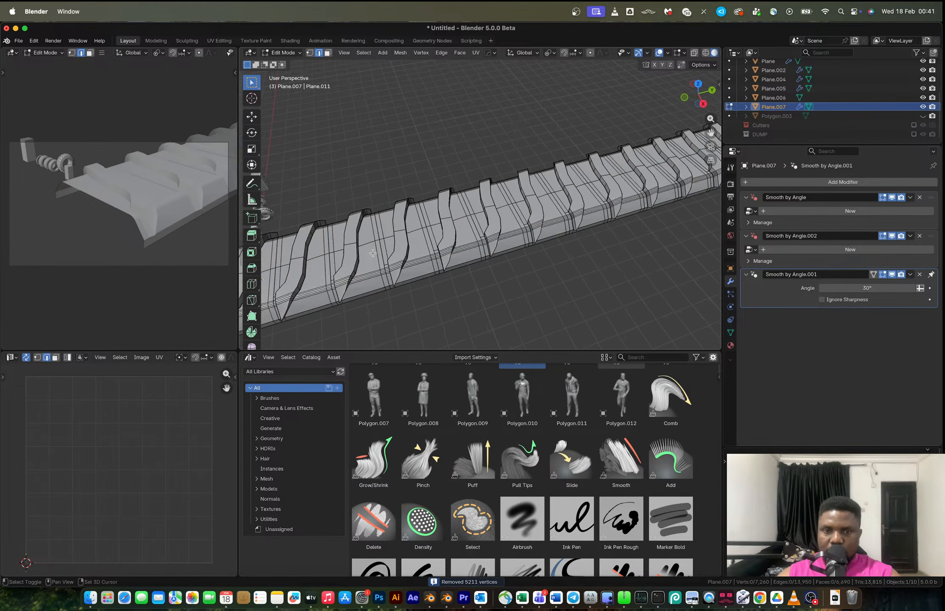
key(Tab)
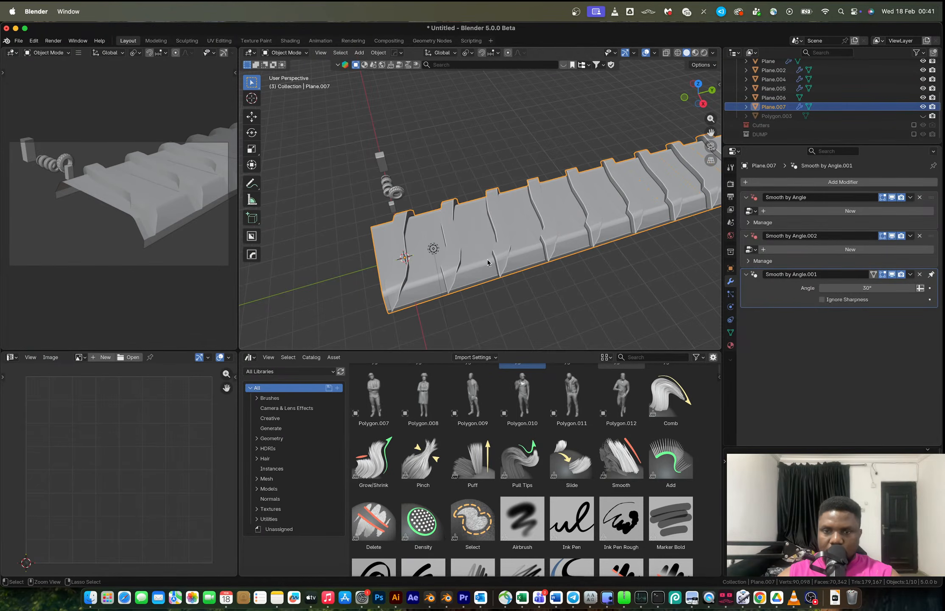
Apply the Array modifier to the panel.
double_click(888, 299)
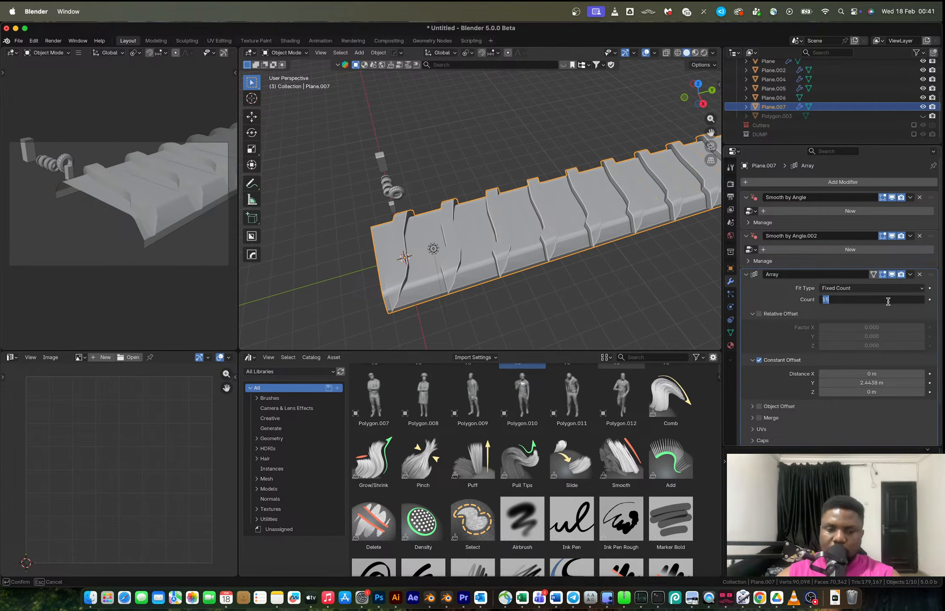
key(Escape)
key(ctrl+a)
Merge the arrayed mesh's overlapping vertices by distance in Edit Mode.
key(Tab)
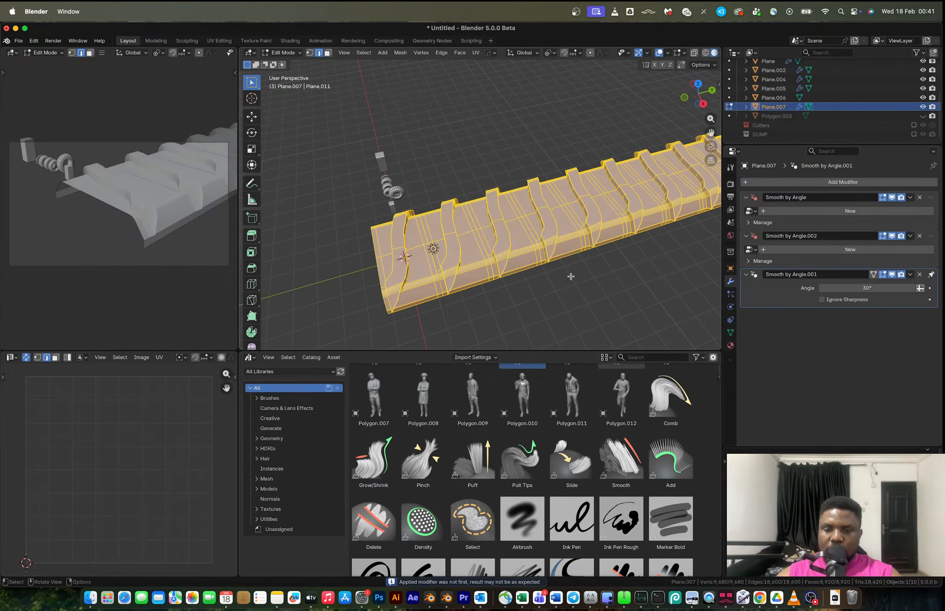
key(m)
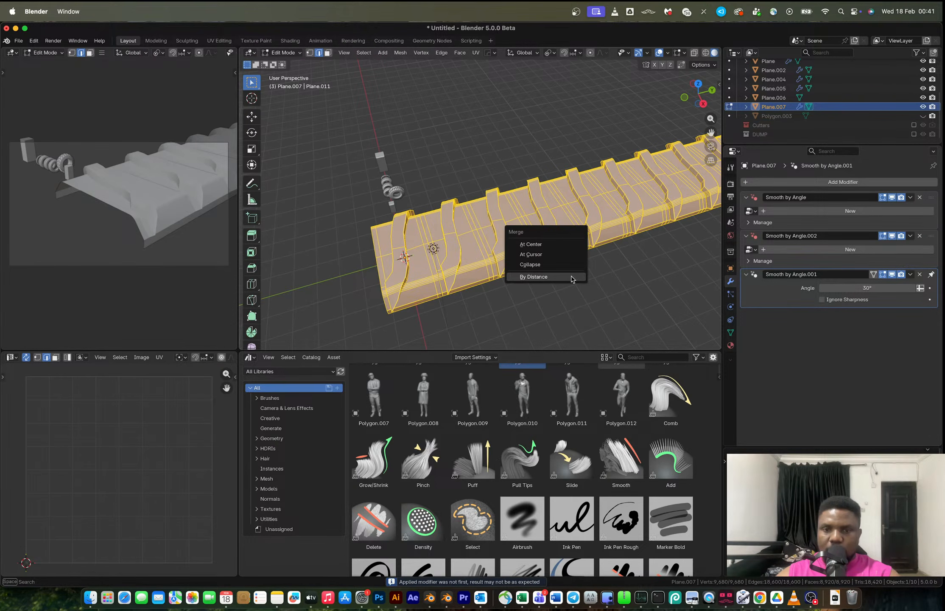
click(534, 277)
key(Tab)
scroll(551, 263, down, 4)
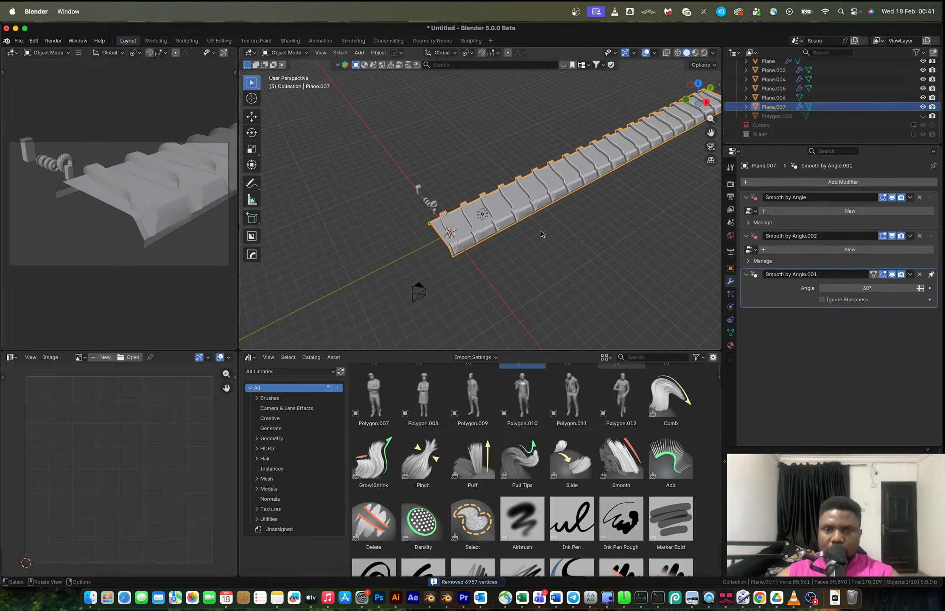
Snap the arrayed strip to the 3D cursor and add a Simple Deform modifier.
key(shift+s)
click(582, 197)
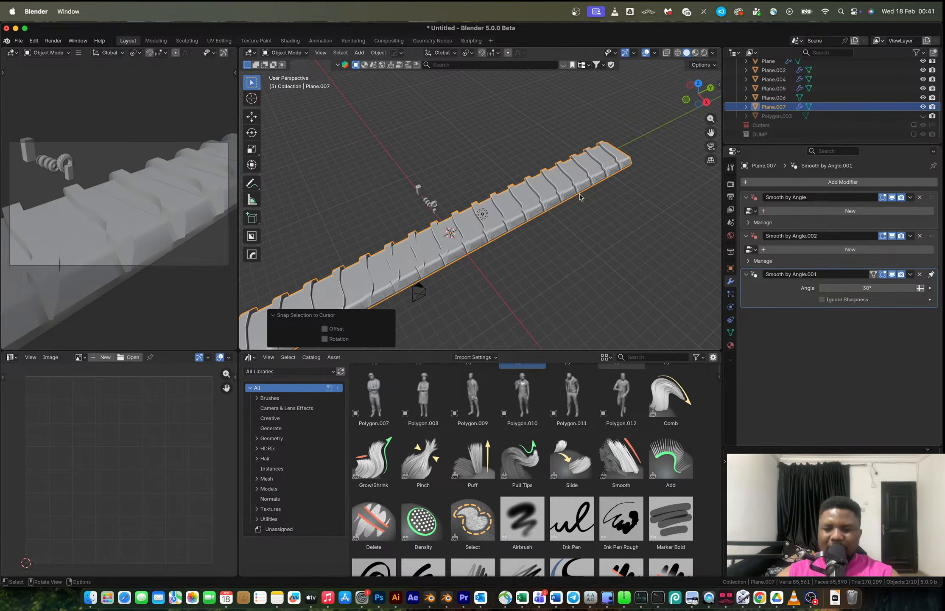
click(784, 183)
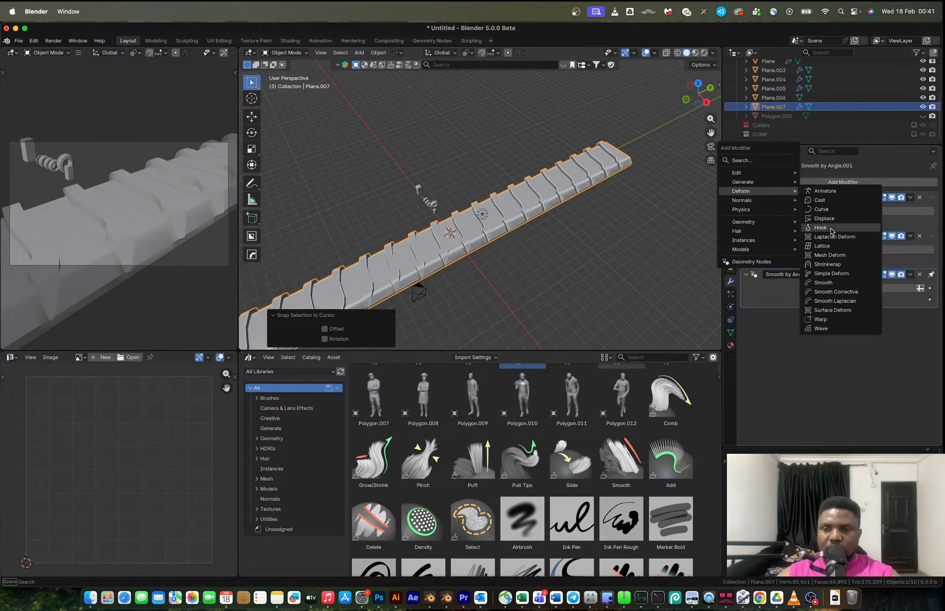
click(831, 273)
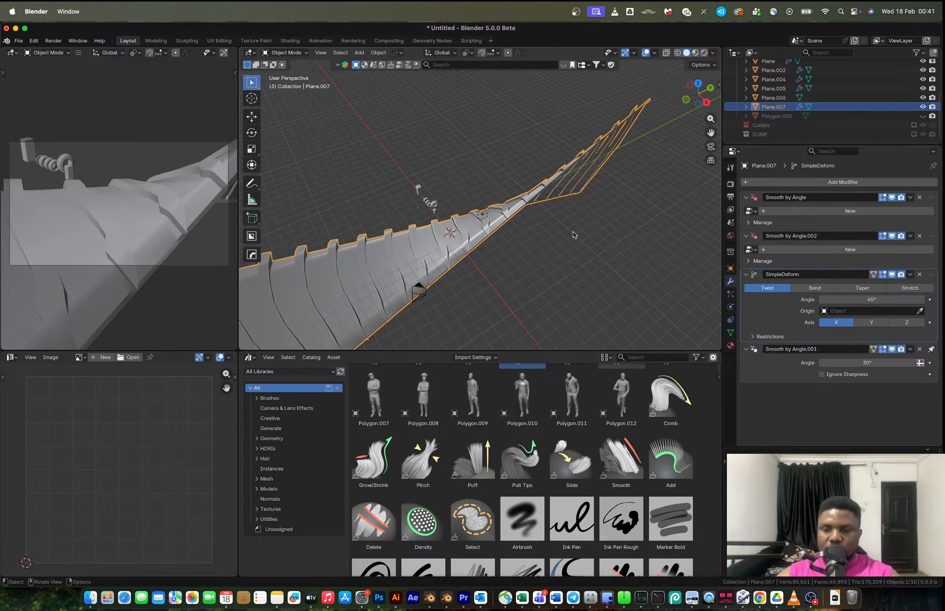
Rotate the whole mesh 90° about X and 180° about Z in Edit Mode.
key(Tab)
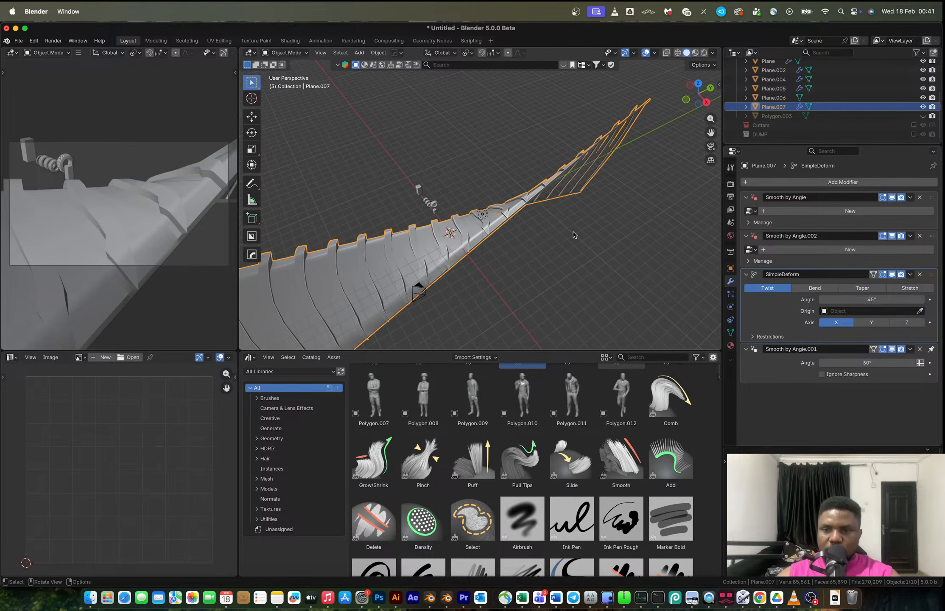
key(ctrl+a)
key(a)
key(Tab)
text(rx90)
key(Return)
key(r)
text(z)
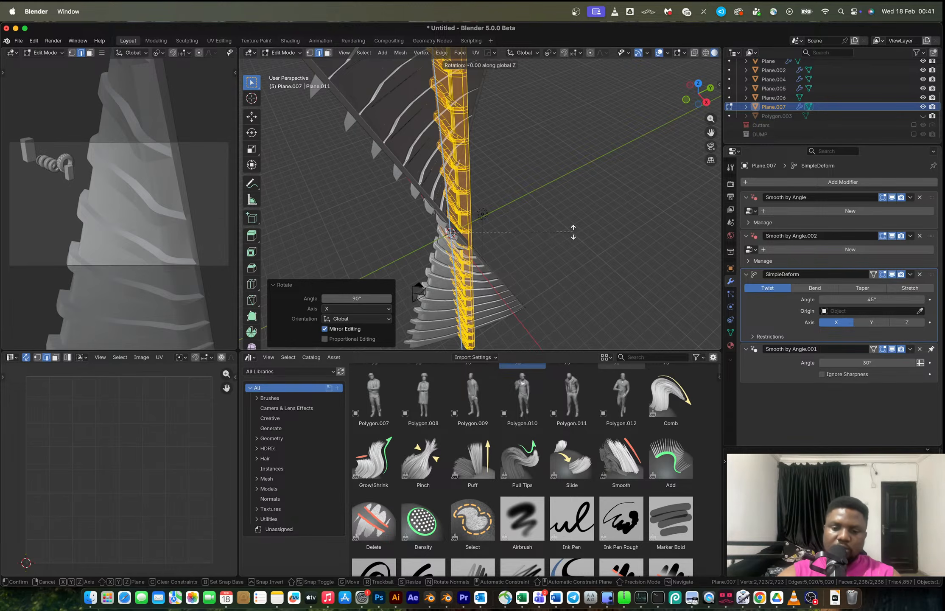
text(9)
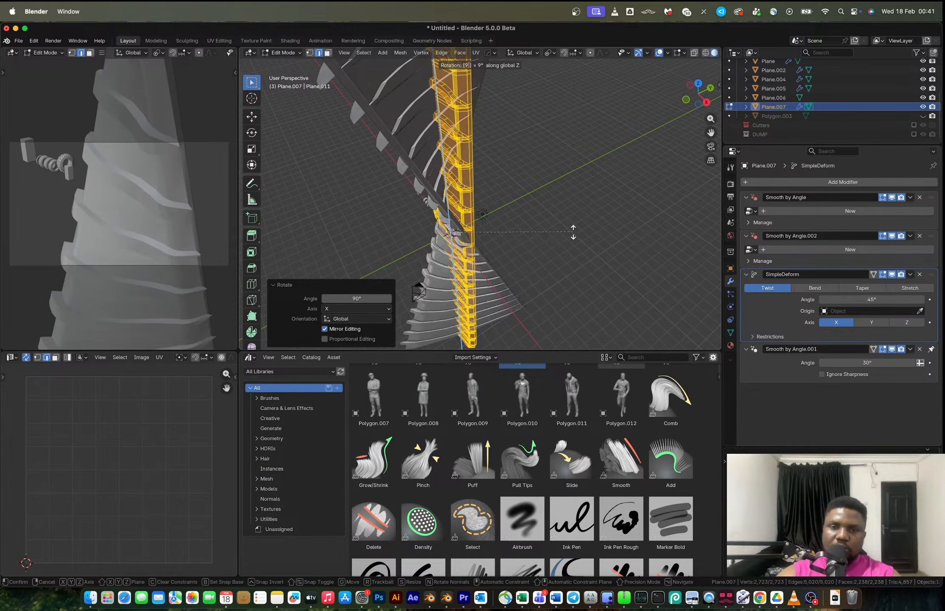
text(0*2)
key(Return)
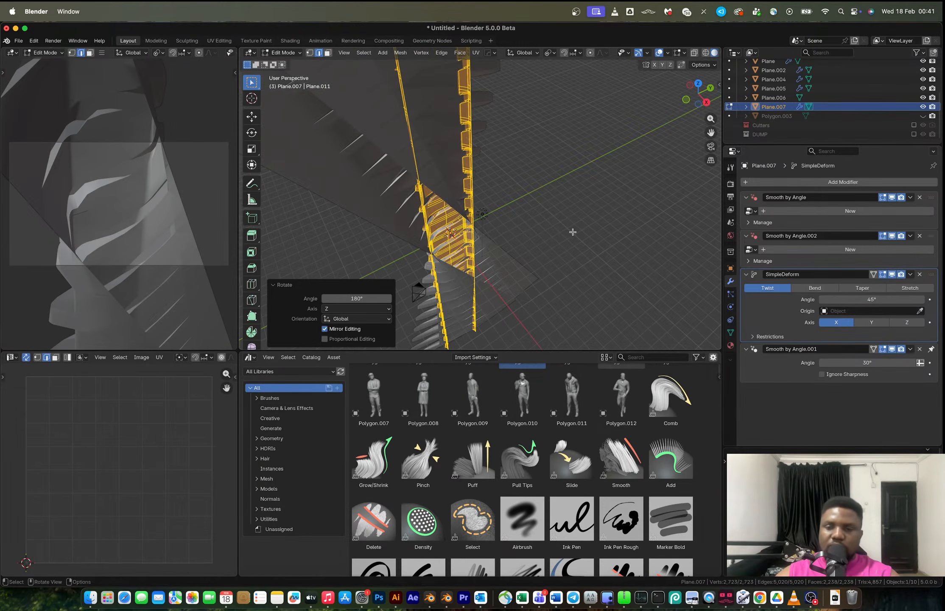
Switch the Simple Deform to Bend and rotate the mesh another 90° about X.
scroll(573, 232, down, 10)
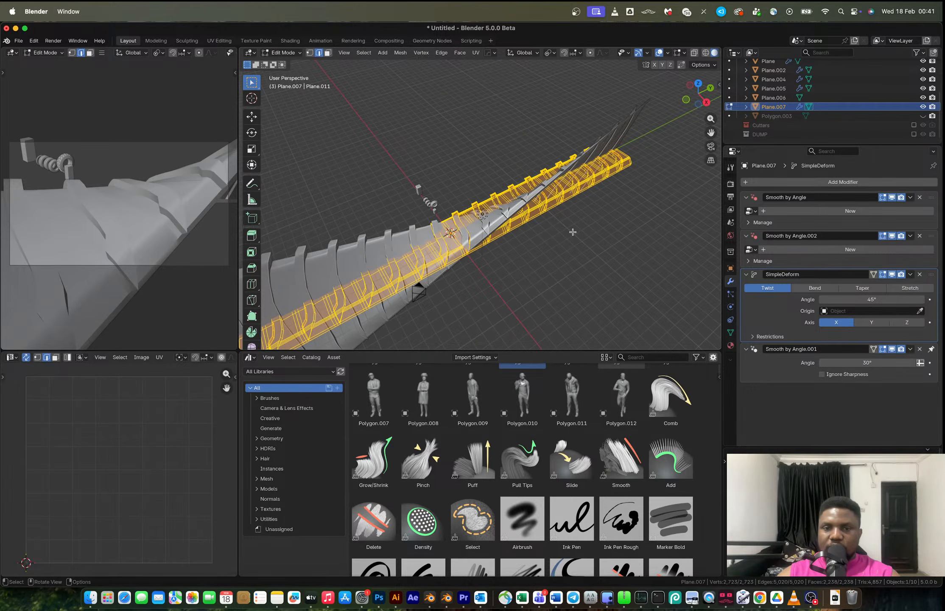
click(815, 289)
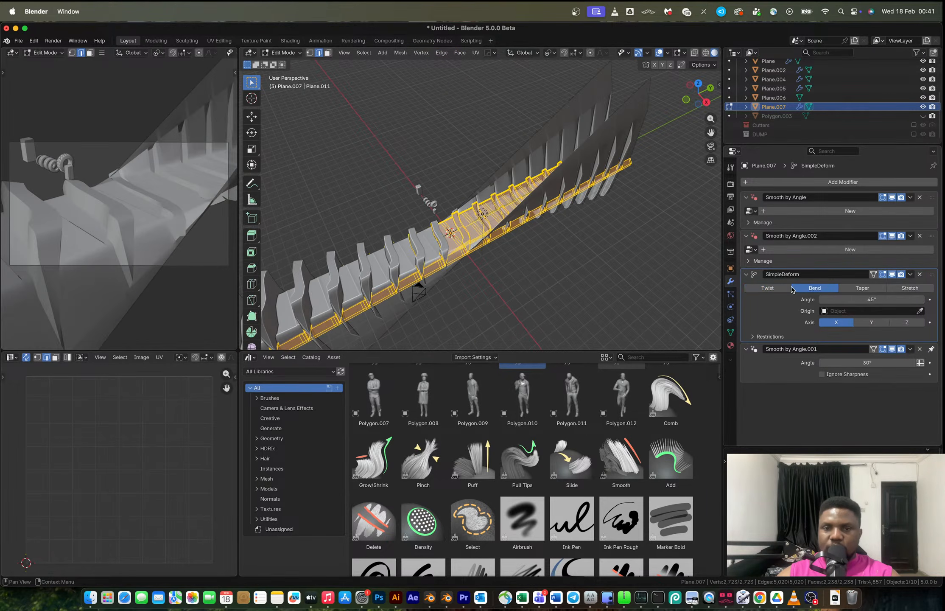
key(a)
key(r)
key(x)
key(9)
key(0)
key(Return)
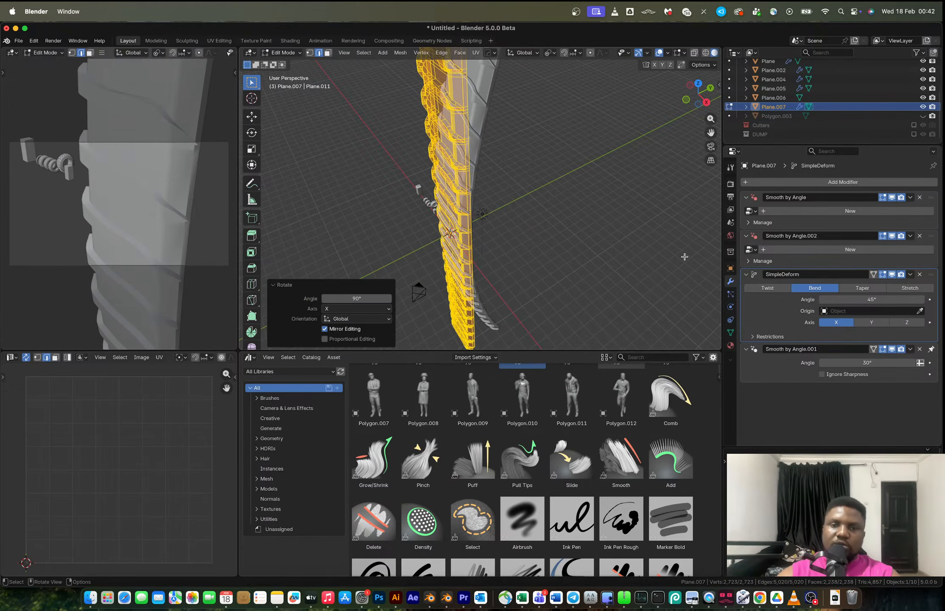
Set the Bend angle to 360° to wrap the strip into a ring.
key(Tab)
drag(882, 300, 934, 301)
middle_drag(624, 239, 501, 196)
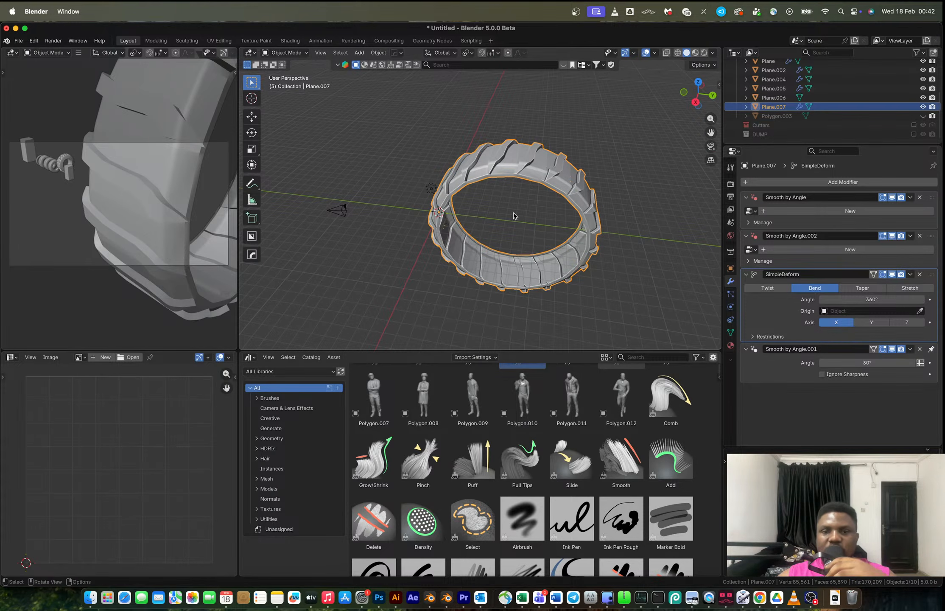
middle_drag(513, 216, 544, 59)
scroll(551, 226, up, 4)
Examine the ring's mesh up close in Edit Mode with the deform shown on the cage.
key(Tab)
scroll(529, 229, down, 4)
click(892, 274)
scroll(522, 240, up, 5)
shift+middle_drag(566, 279, 531, 229)
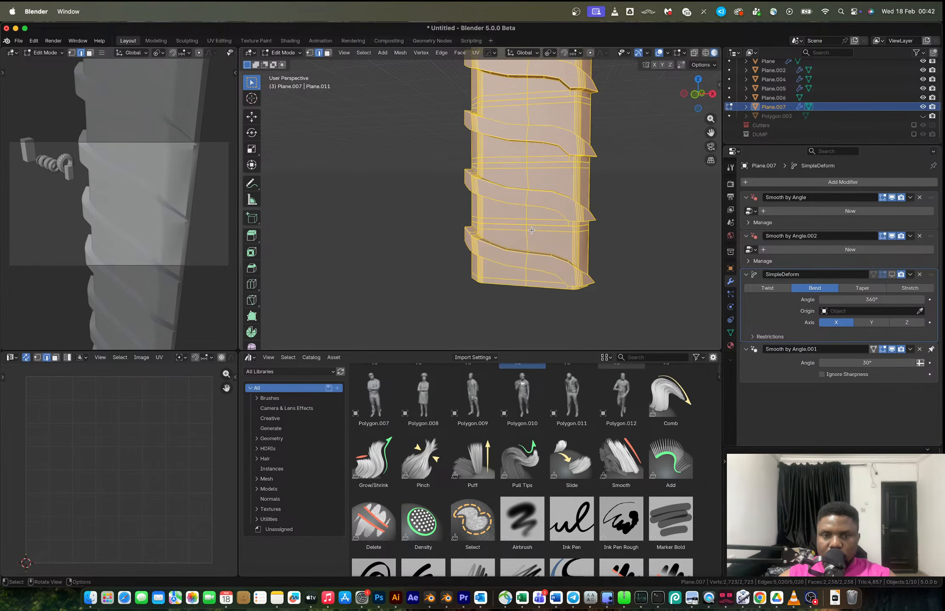
scroll(532, 230, up, 4)
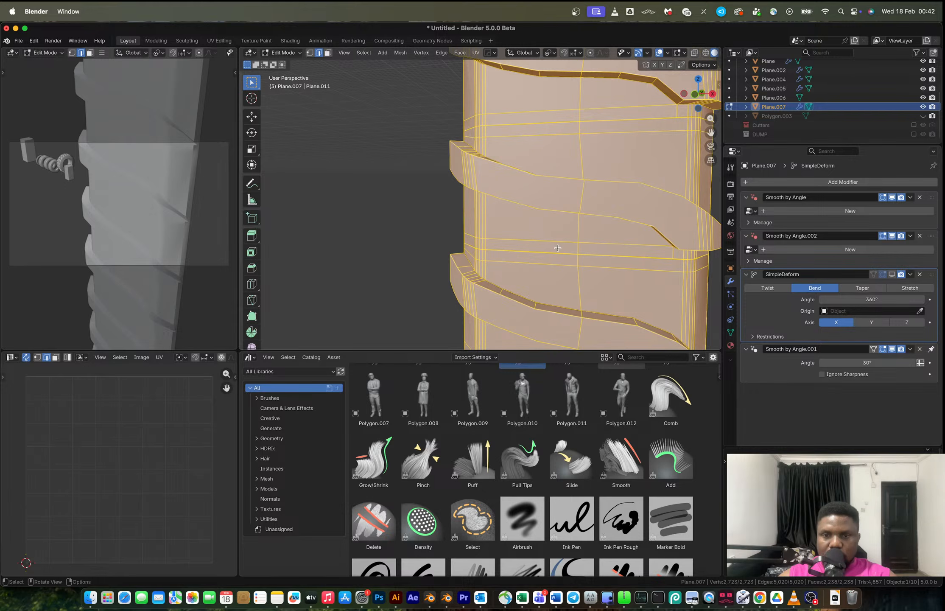
mouse_move(570, 243)
middle_down()
mouse_move(609, 233)
mouse_move(557, 240)
middle_up()
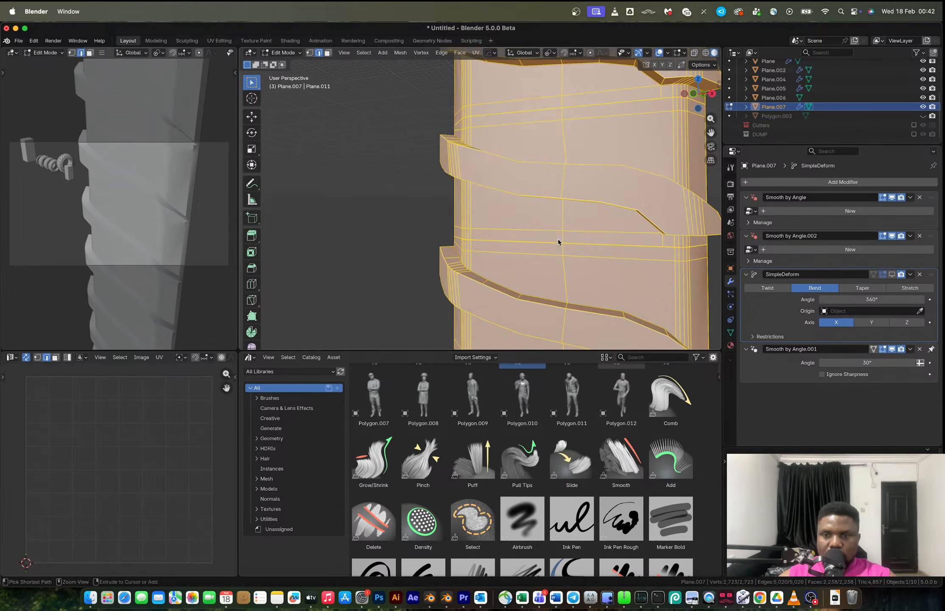
Undo back to the single panel with its Subdivision modifier and frame it in view.
key(ctrl+z)
key(ctrl+z)
key(ctrl+z)
key(ctrl+z)
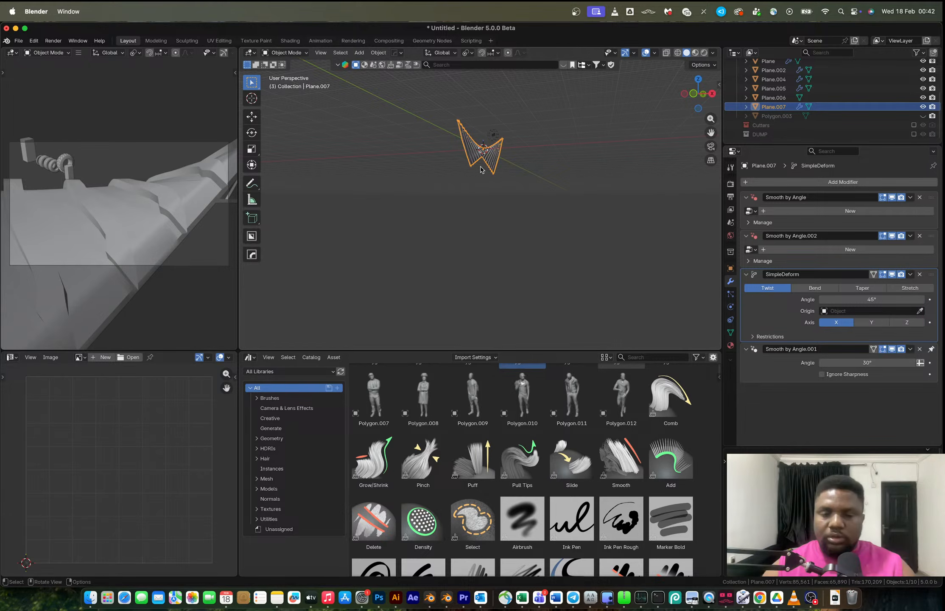
key(ctrl+z)
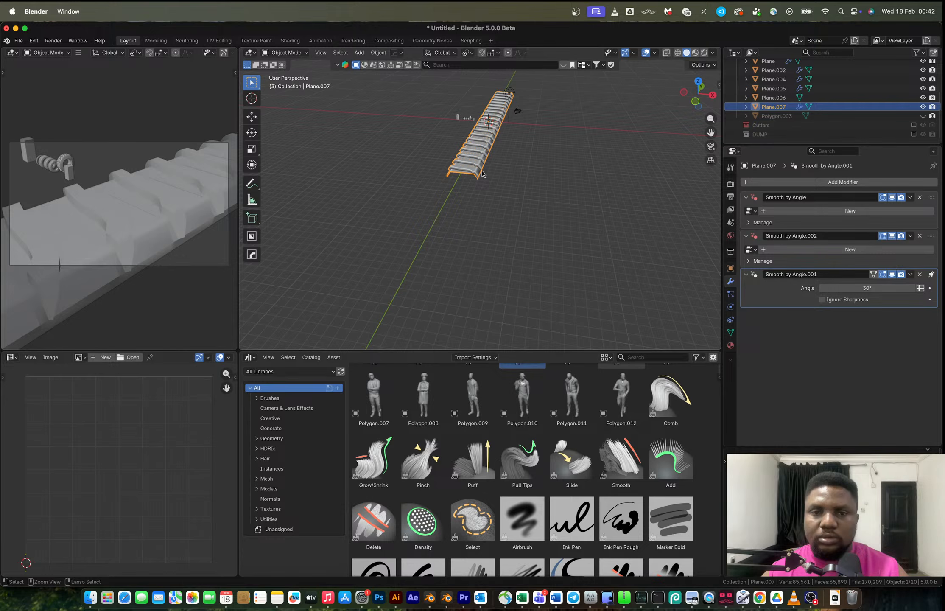
key(ctrl+z)
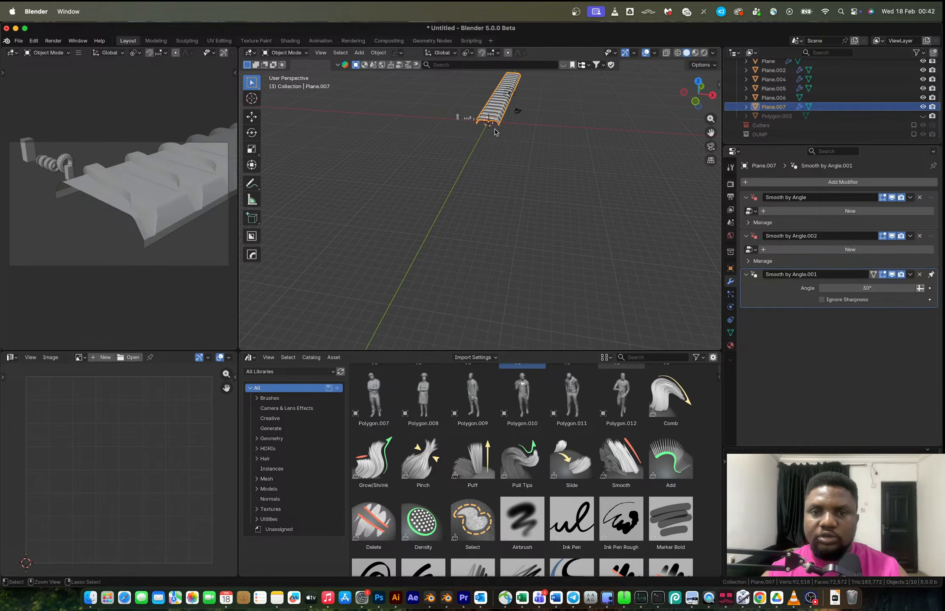
key(ctrl+z)
middle_drag(498, 122, 327, 54)
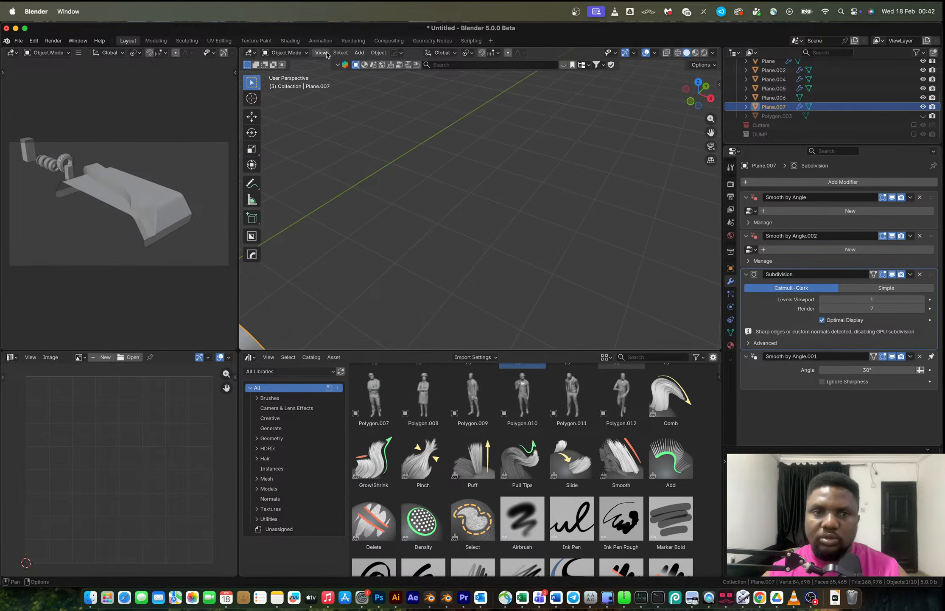
key(KP_Decimal)
Enter Edit Mode and, from top view, knife a curved cut across the panel's upper surface.
key(Tab)
middle_drag(515, 209, 498, 211)
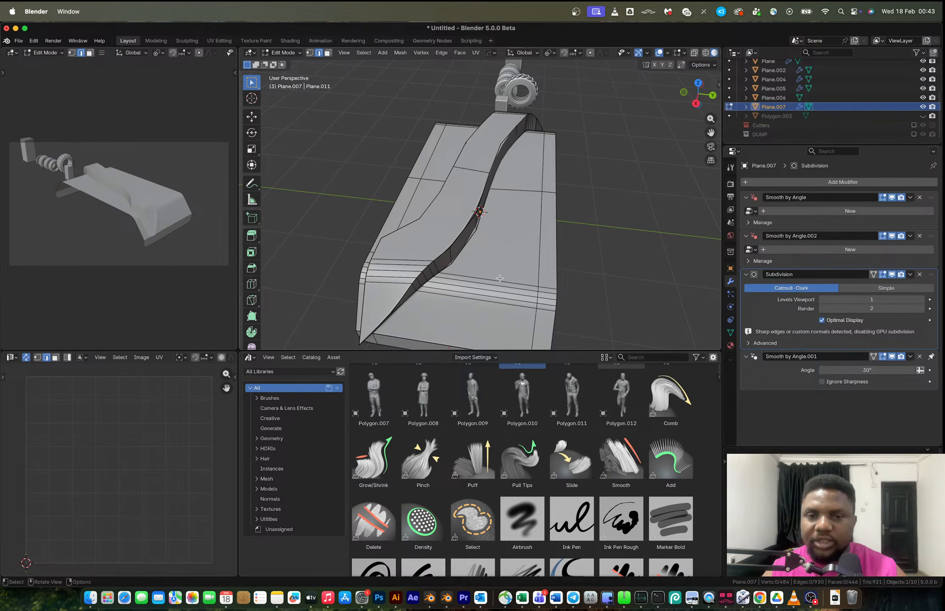
click(699, 84)
key(k)
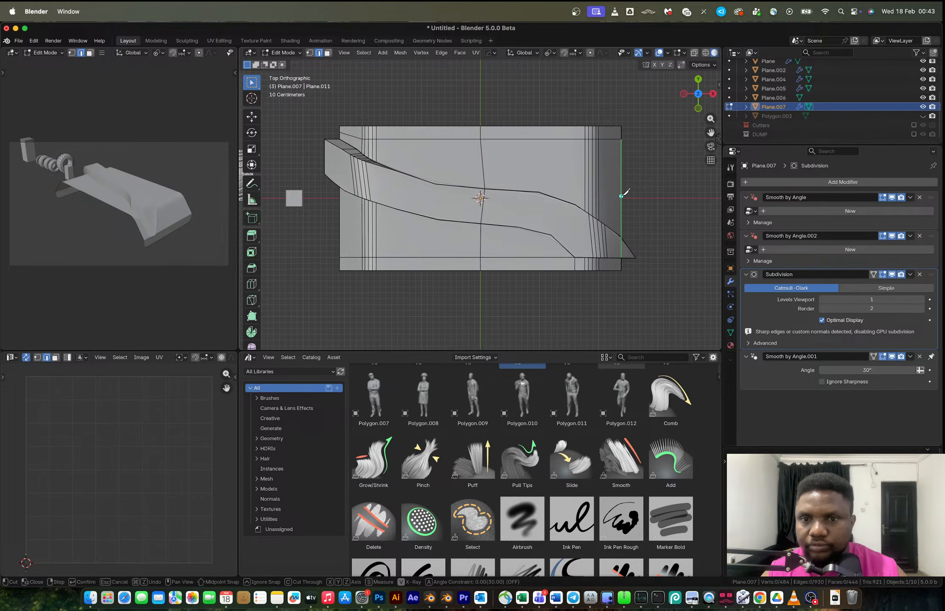
click(622, 190)
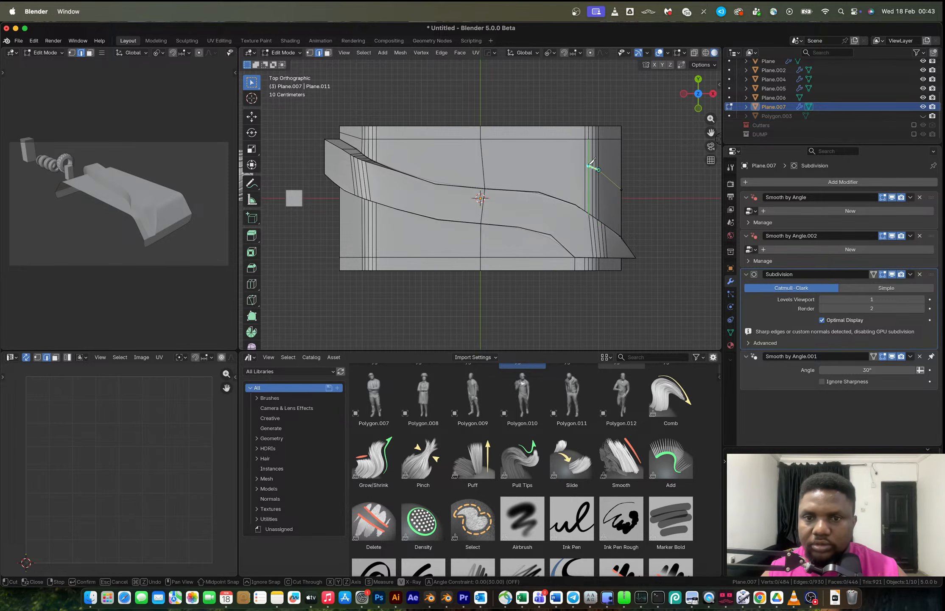
click(558, 159)
click(514, 157)
click(462, 151)
click(404, 145)
click(384, 139)
click(376, 125)
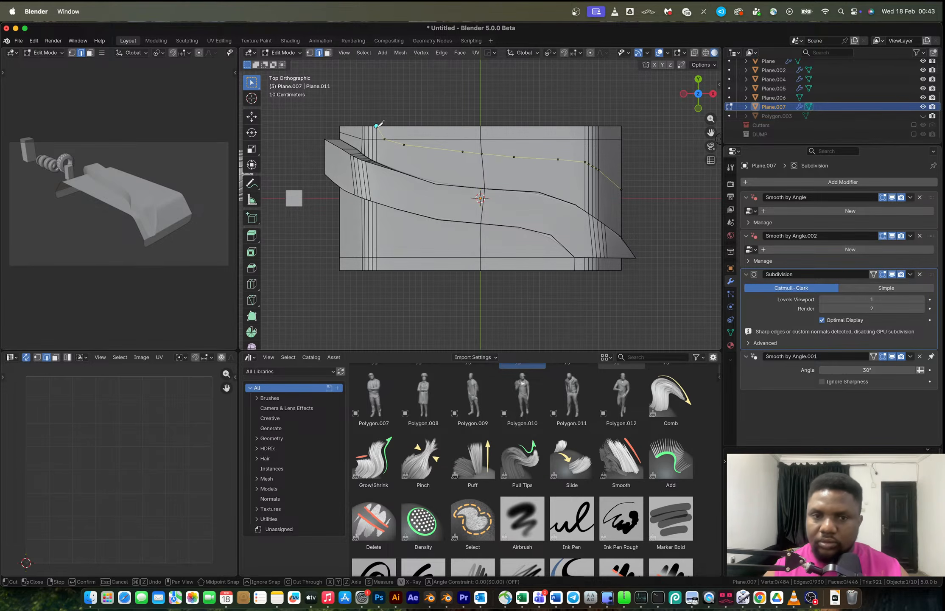
key(Return)
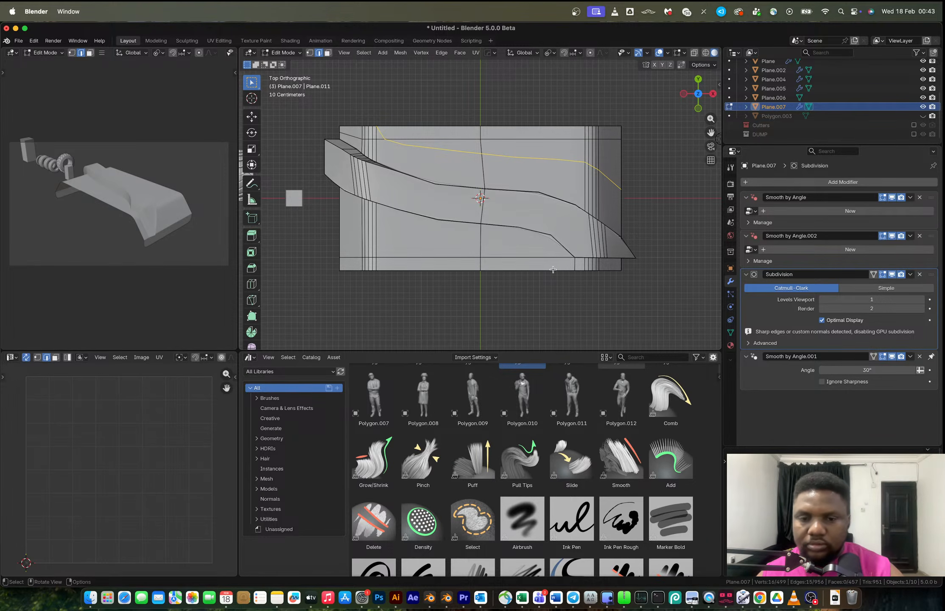
Knife a second curved cut across the panel's lower surface.
key(k)
click(538, 257)
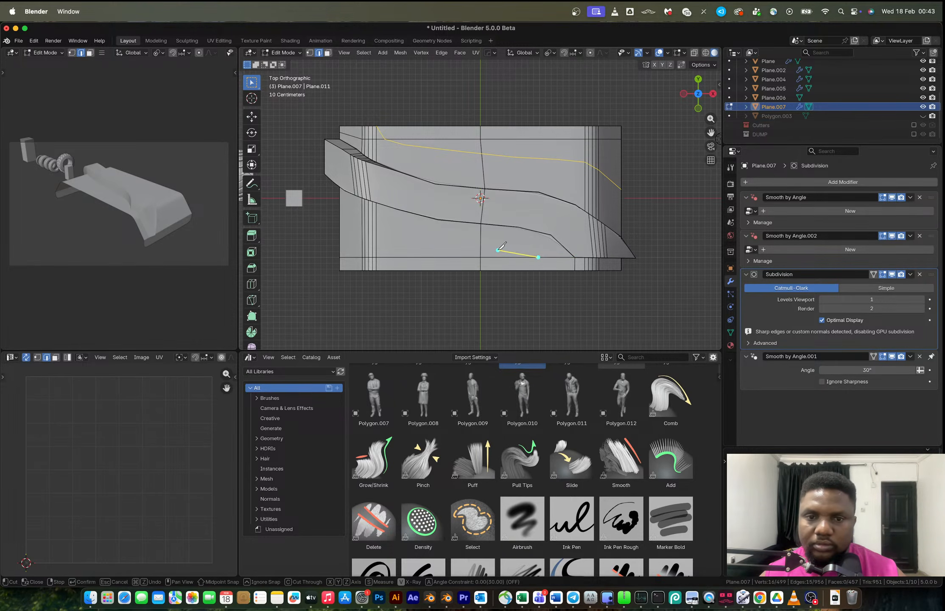
click(463, 246)
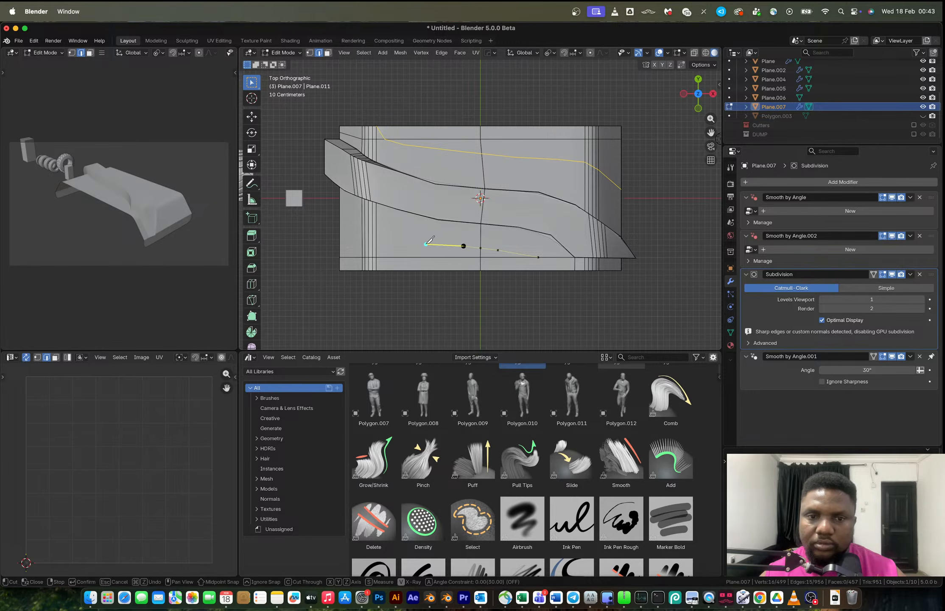
click(423, 243)
click(384, 235)
click(368, 228)
click(340, 208)
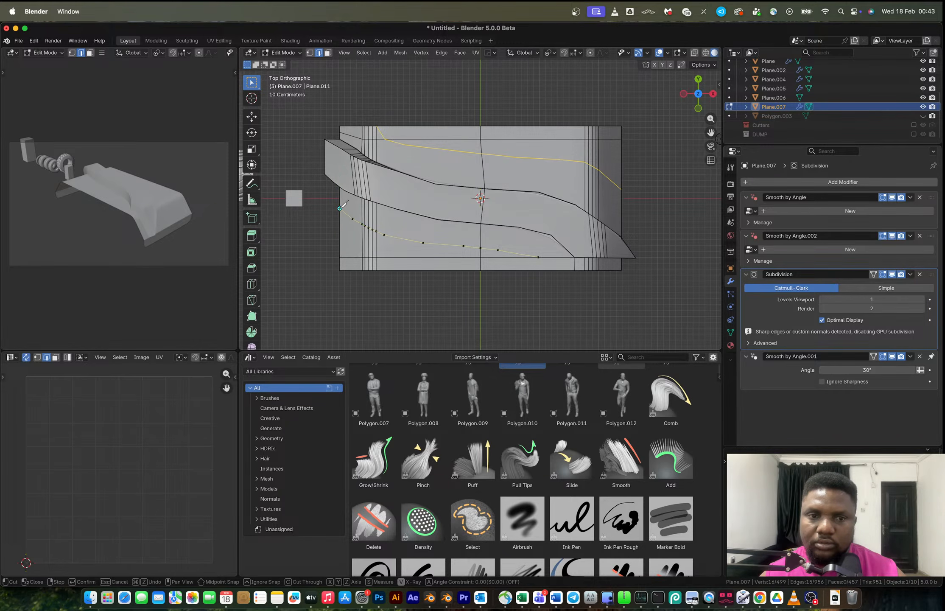
key(Return)
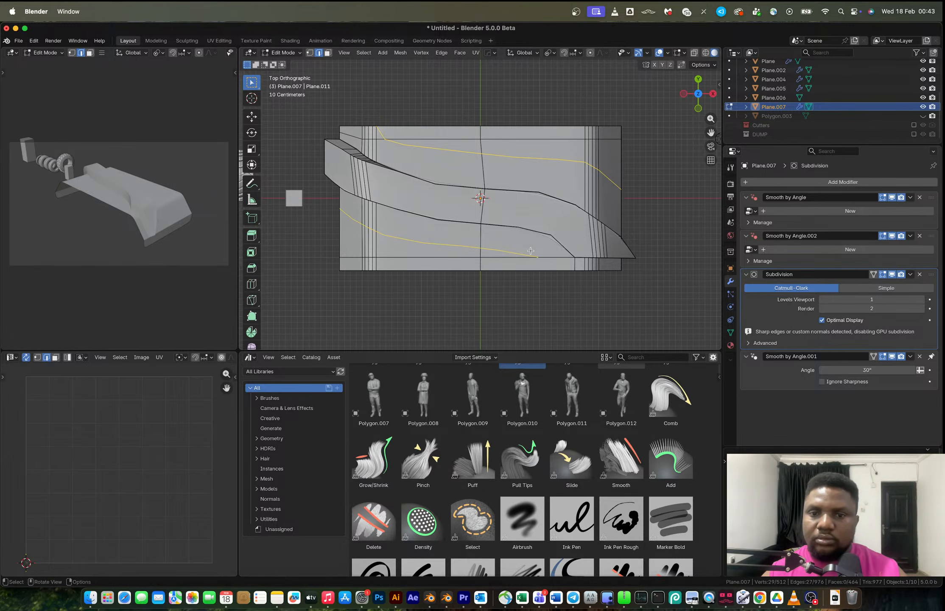
Select the whole linked mesh and knife a short cut across the panel's bottom edge.
key(ctrl+l)
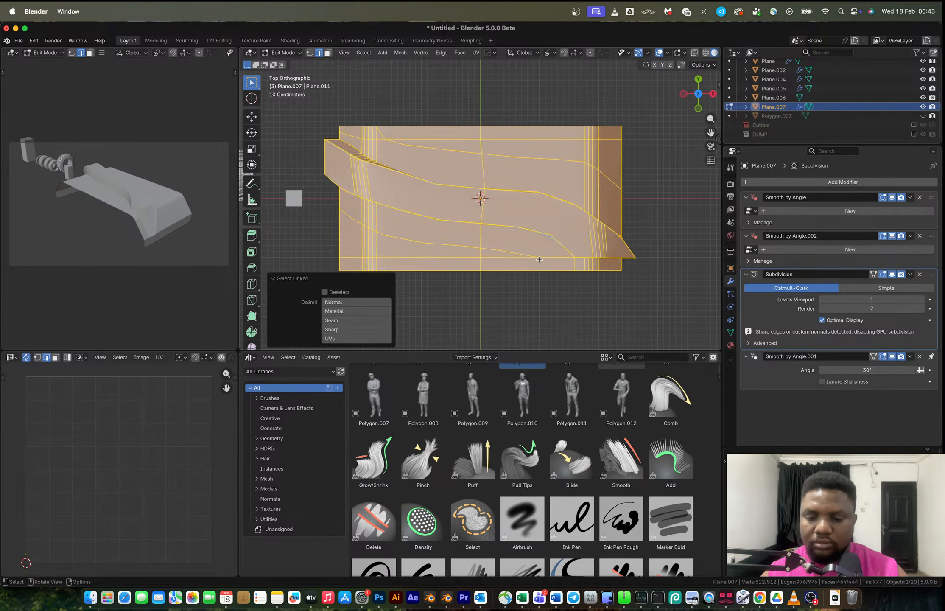
key(k)
click(538, 257)
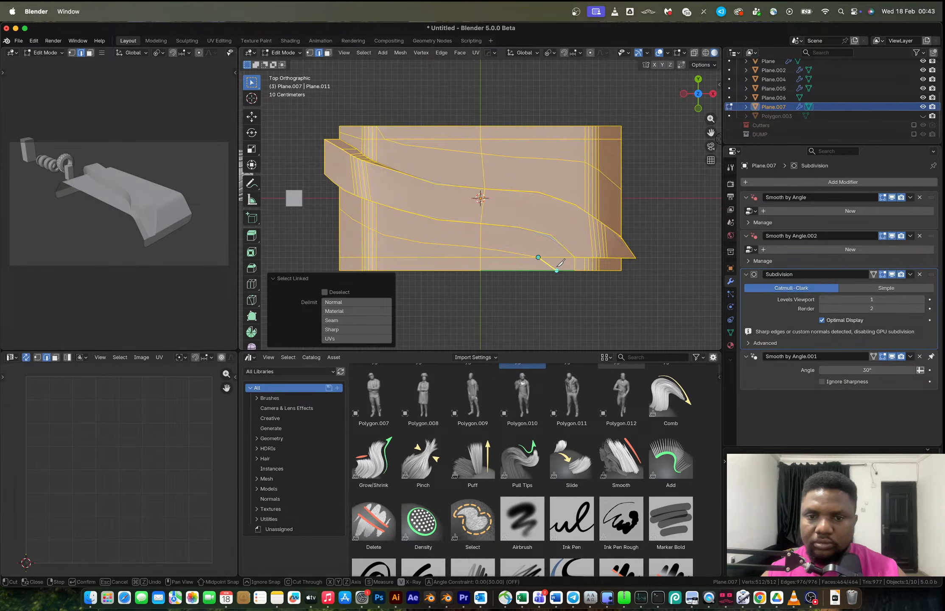
click(552, 271)
key(Return)
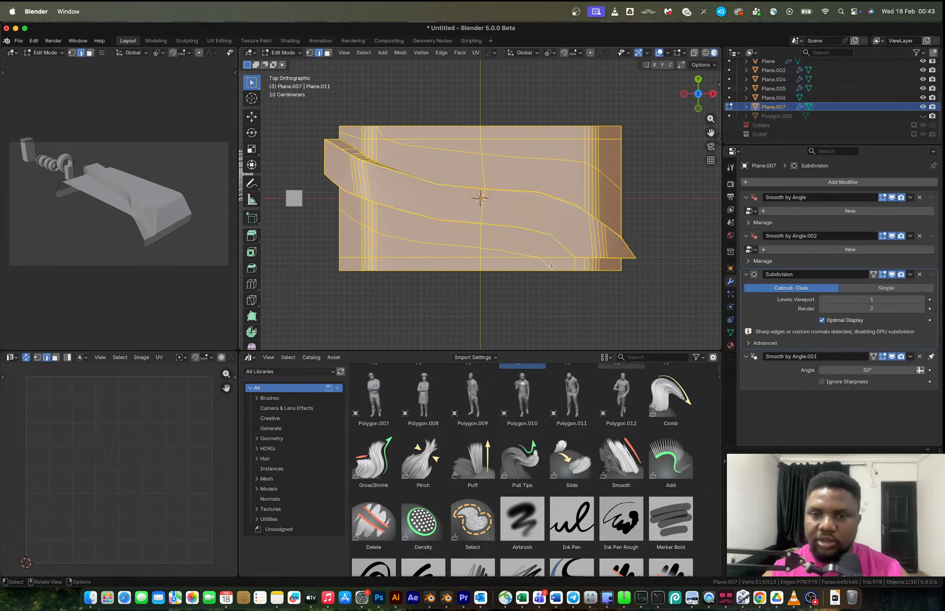
In face mode, select the faces of the lower and upper strips between the cuts.
key(3)
click(515, 264)
shift+click(503, 254)
shift+click(399, 254)
ctrl+click(380, 266)
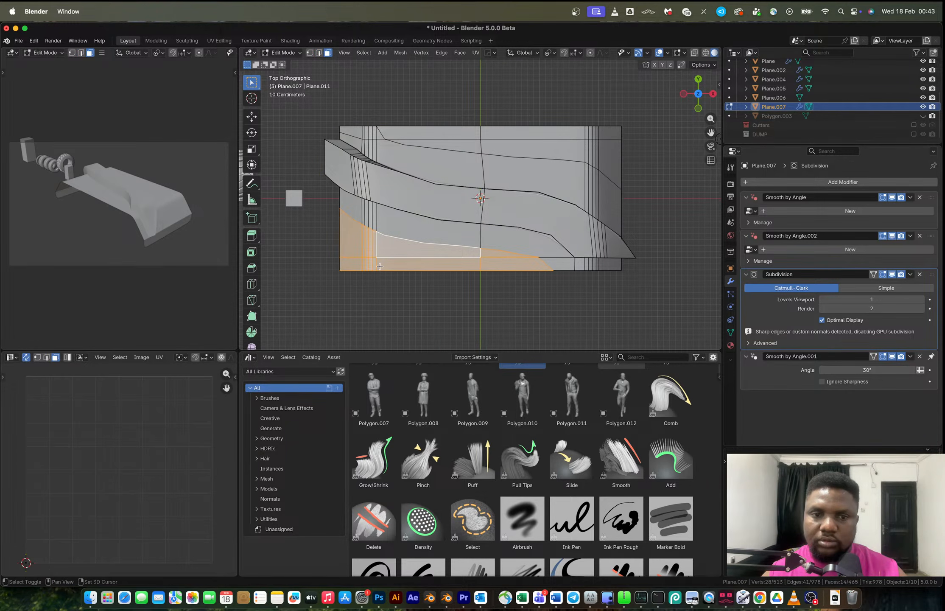
shift+drag(465, 146, 475, 132)
shift+drag(544, 113, 610, 146)
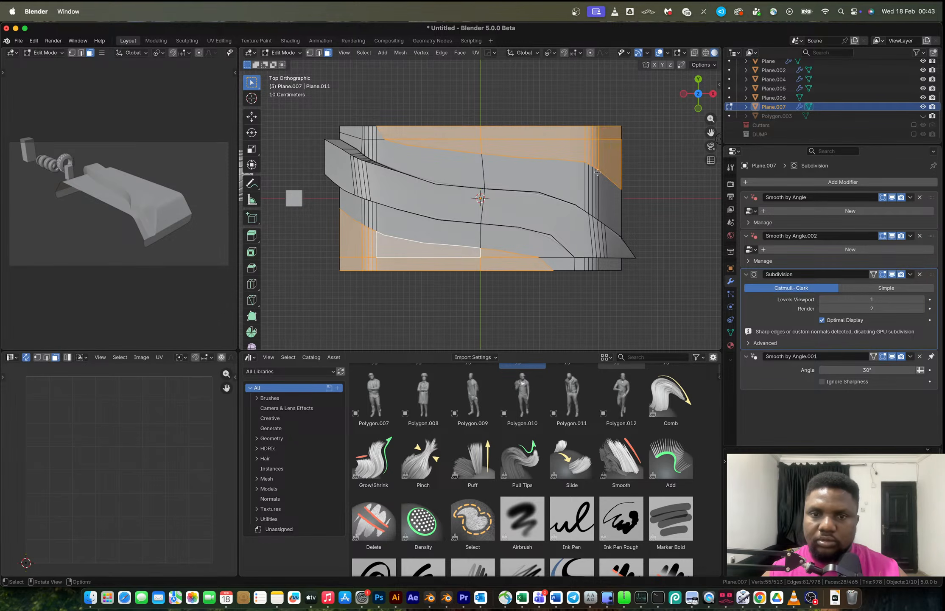
Try extruding the selected faces outward with Shrink/Fatten.
middle_drag(598, 173, 607, 196)
key(alt+e)
click(608, 198)
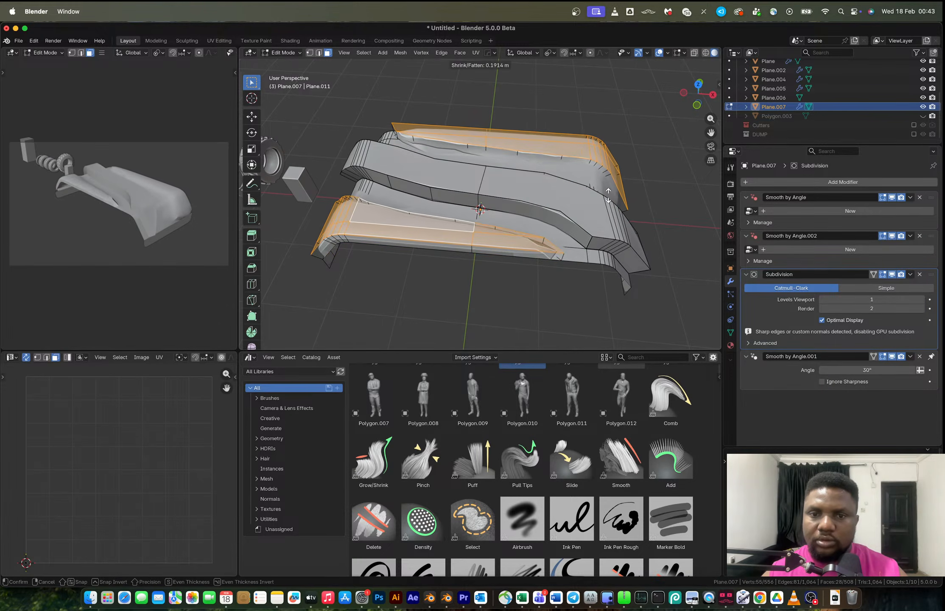
click(608, 195)
middle_drag(608, 194, 536, 170)
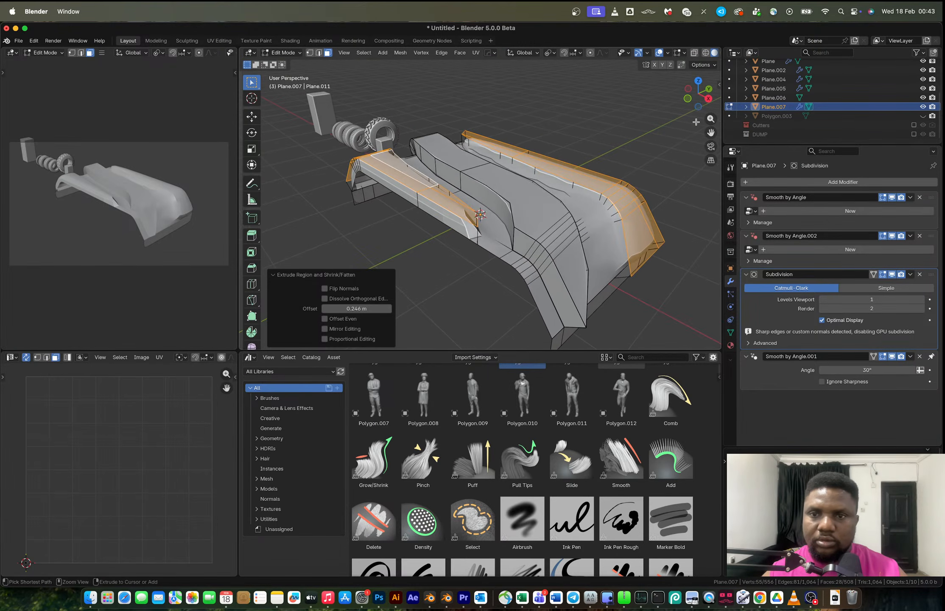
key(ctrl+z)
Extrude the selected faces outward along their normals with Shrink/Fatten, about 0.352 m.
scroll(546, 198, up, 3)
key(KP_3)
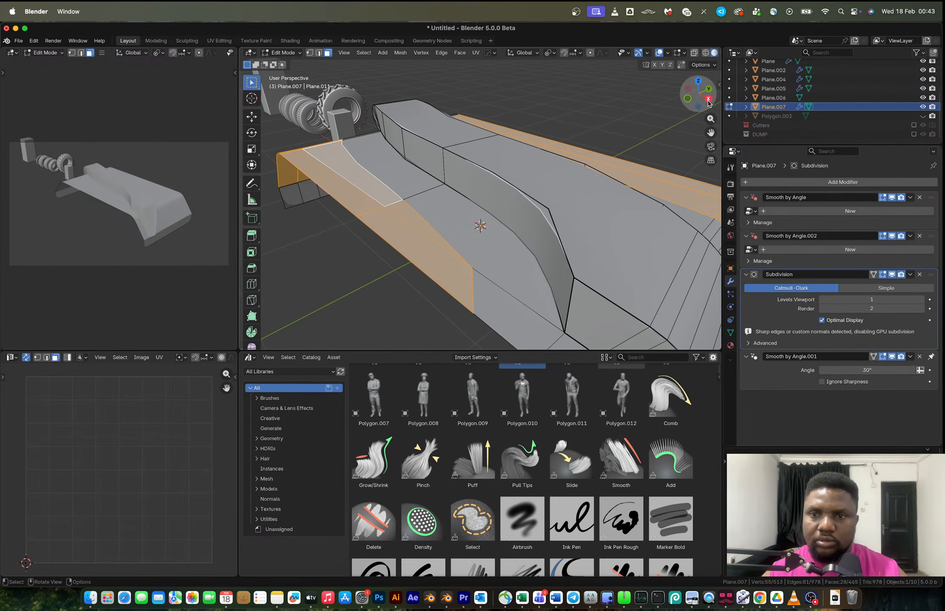
key(alt+e)
click(535, 188)
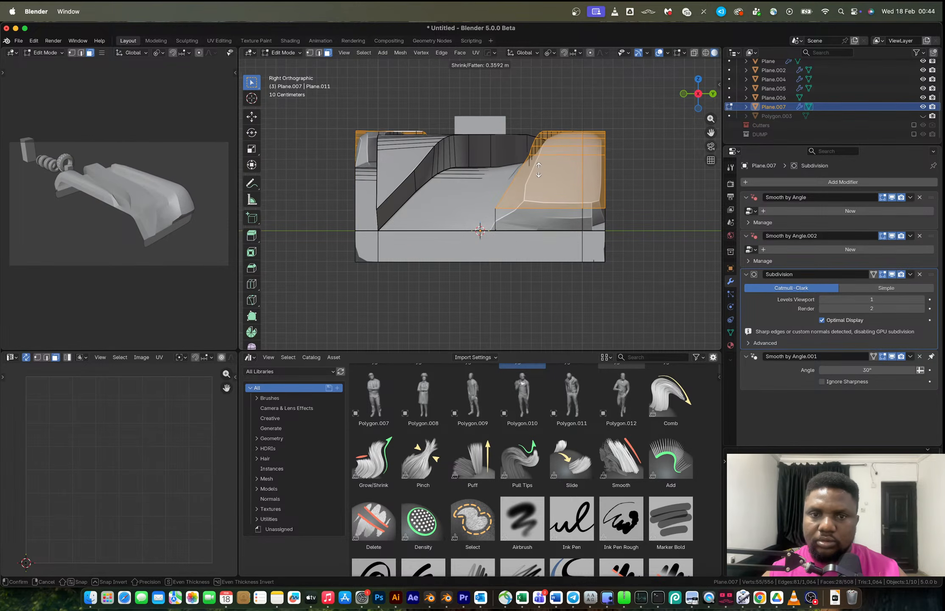
click(539, 171)
middle_drag(547, 198, 489, 207)
scroll(520, 202, down, 5)
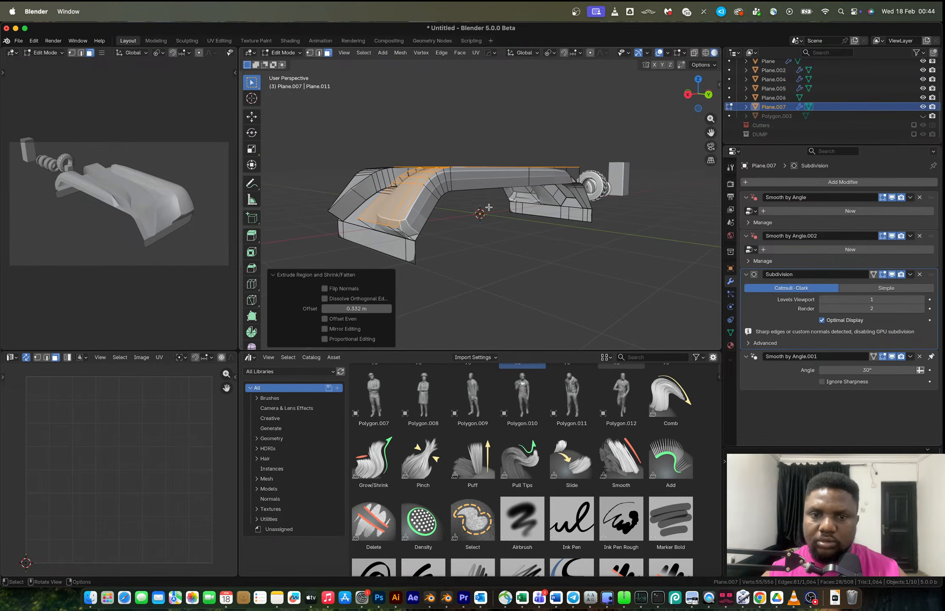
key(e)
click(417, 236)
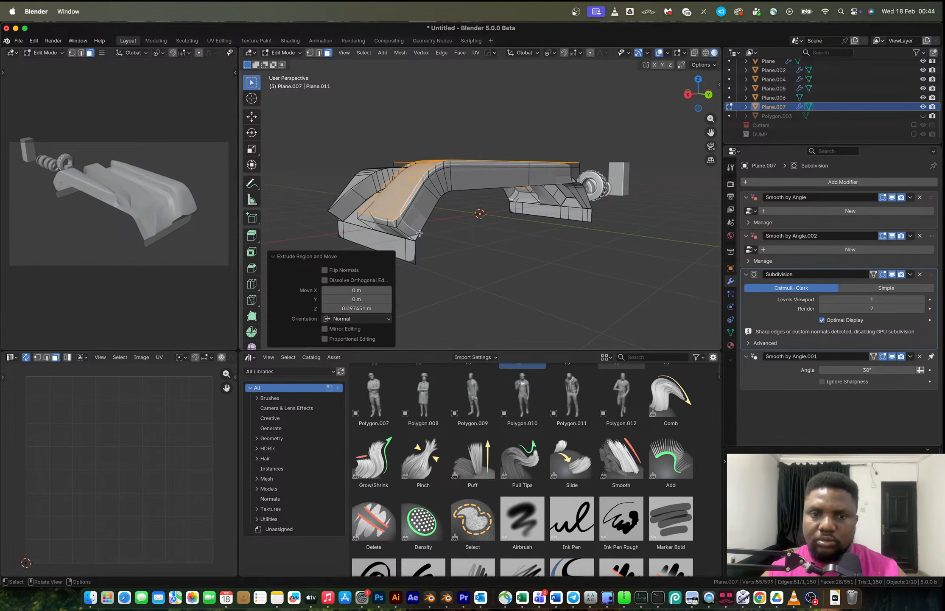
key(super+z)
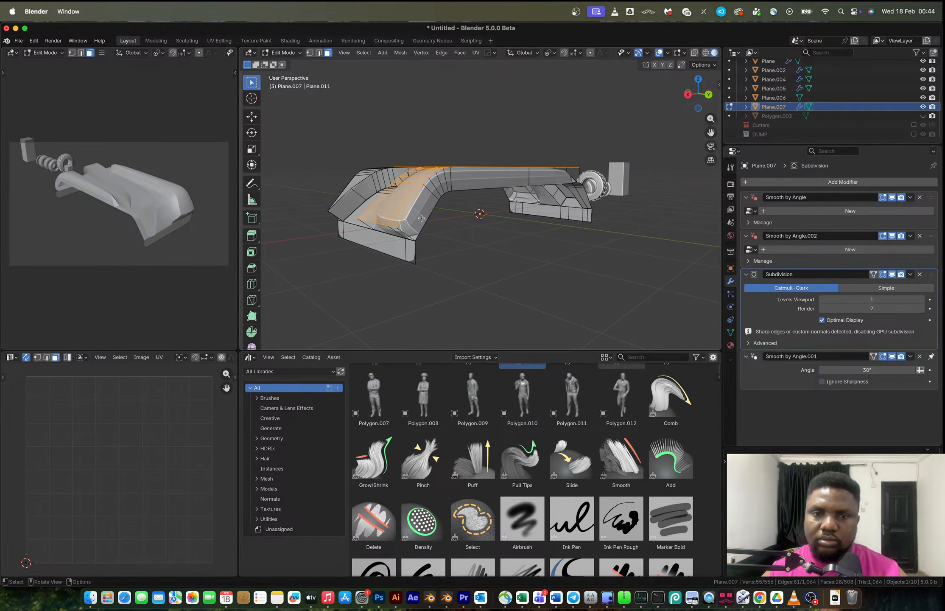
Delete the unwanted end faces of the extruded strips and return to Object Mode.
click(421, 218)
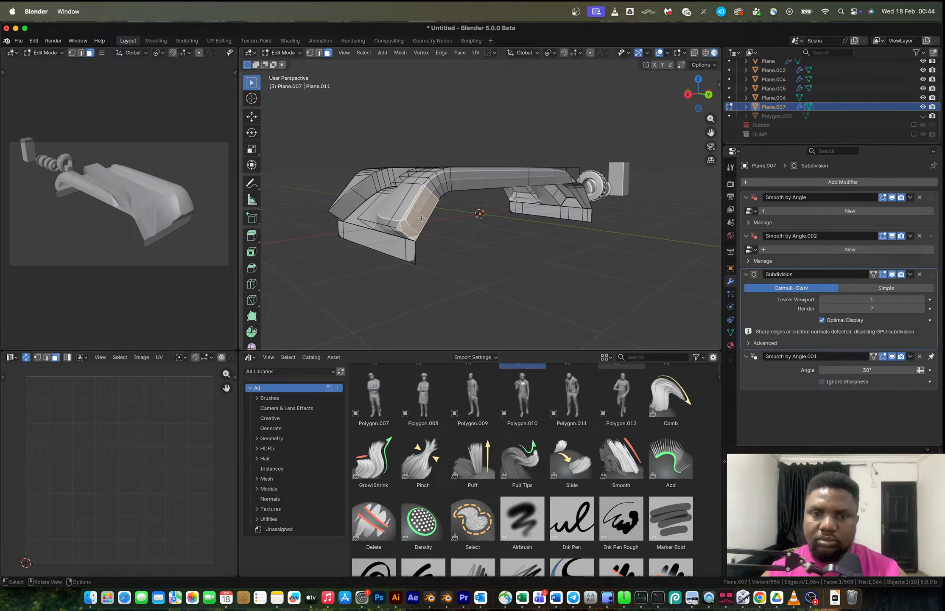
ctrl+click(560, 180)
key(x)
click(559, 182)
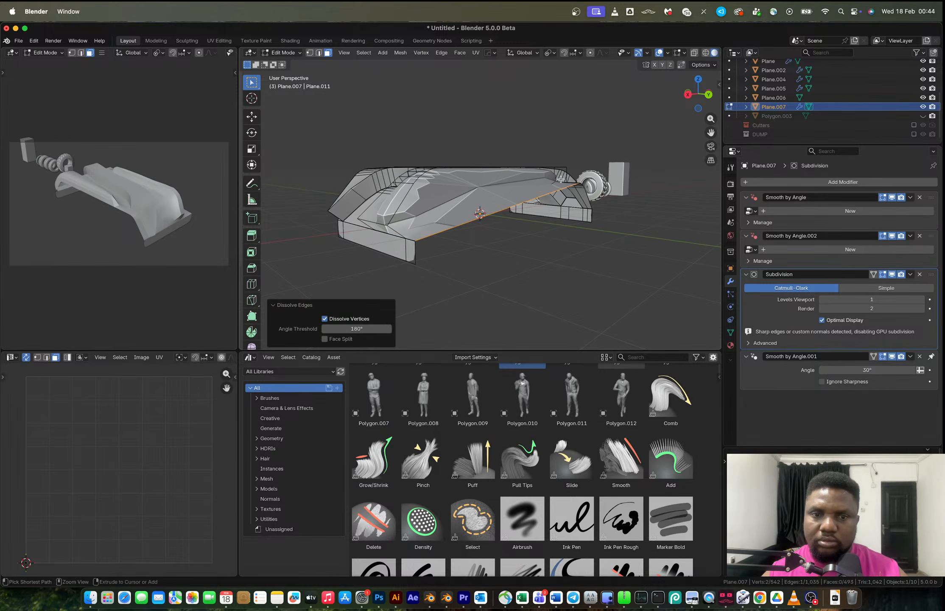
key(super+z)
key(x)
click(517, 178)
middle_drag(516, 178, 662, 214)
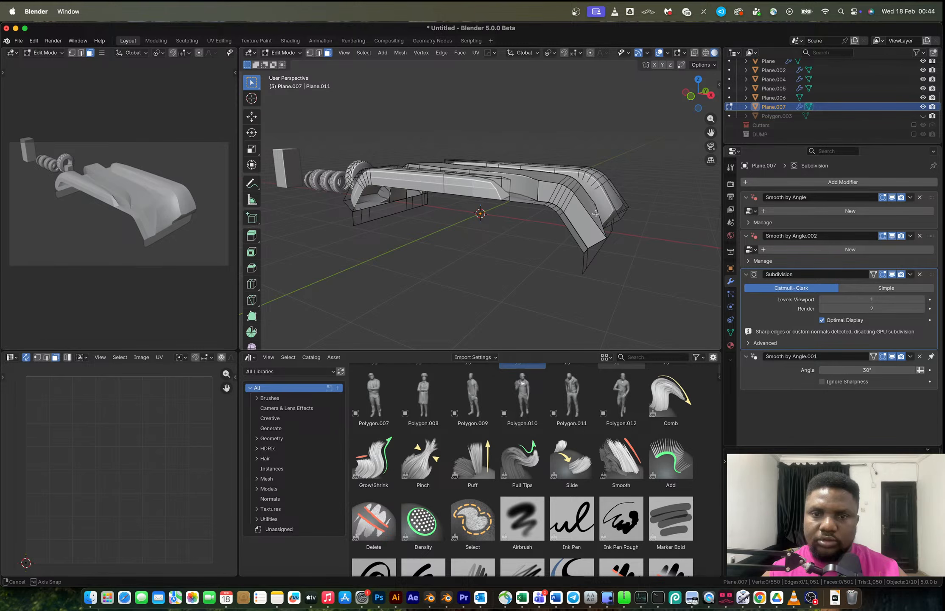
click(539, 183)
ctrl+click(370, 238)
key(x)
click(368, 239)
middle_drag(369, 239, 412, 256)
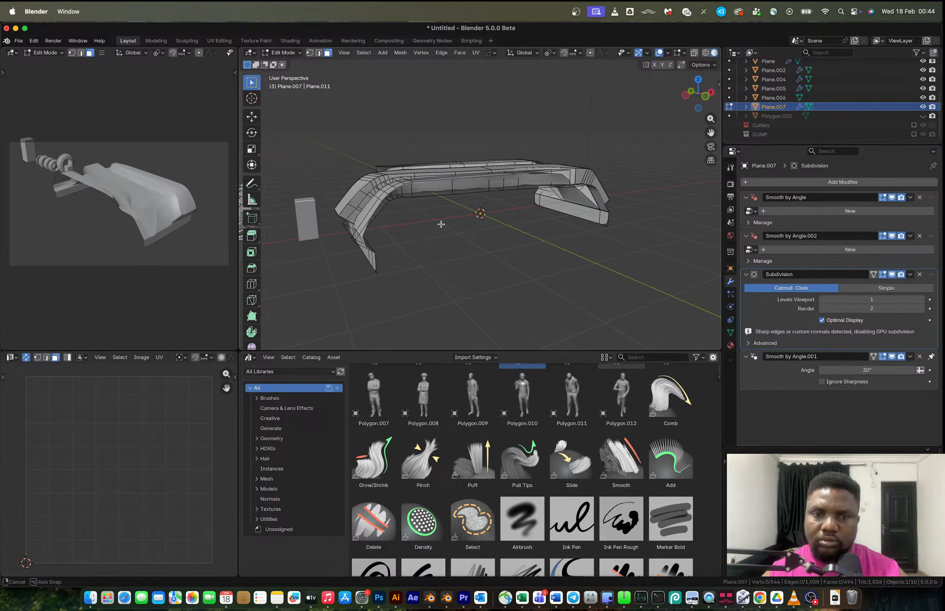
key(Tab)
Remove the Subdivision modifier from the panel.
scroll(505, 222, down, 3)
mouse_move(505, 222)
middle_down()
mouse_move(565, 243)
mouse_move(509, 203)
middle_up()
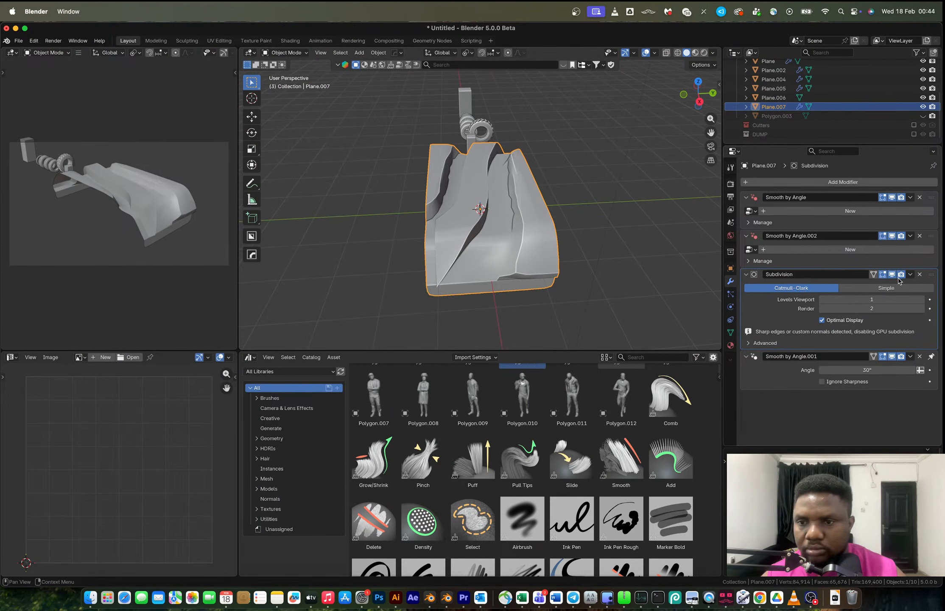
click(920, 274)
middle_drag(675, 265, 551, 235)
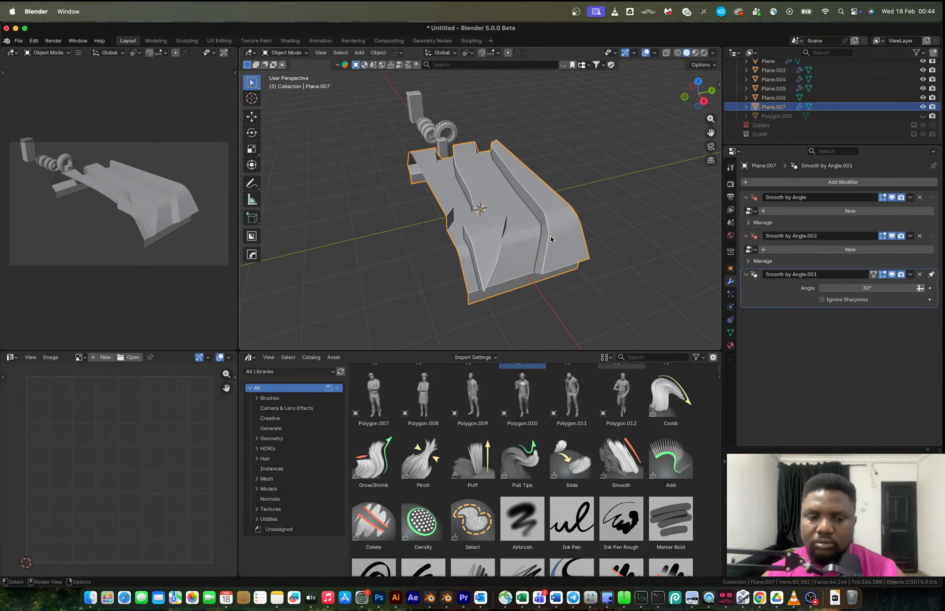
Add a HardOps Bevel modifier to the panel.
key(q)
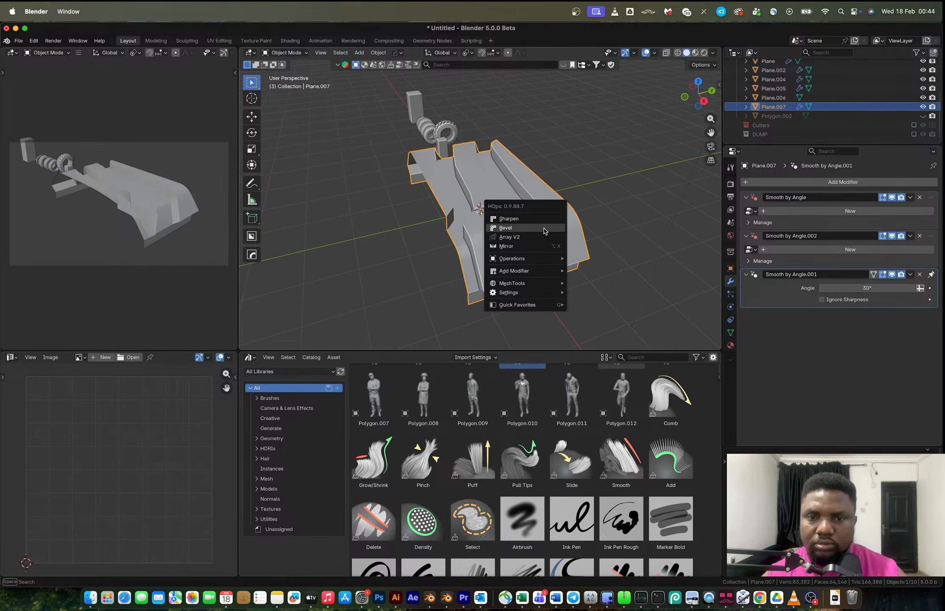
click(544, 228)
middle_drag(495, 224, 522, 199)
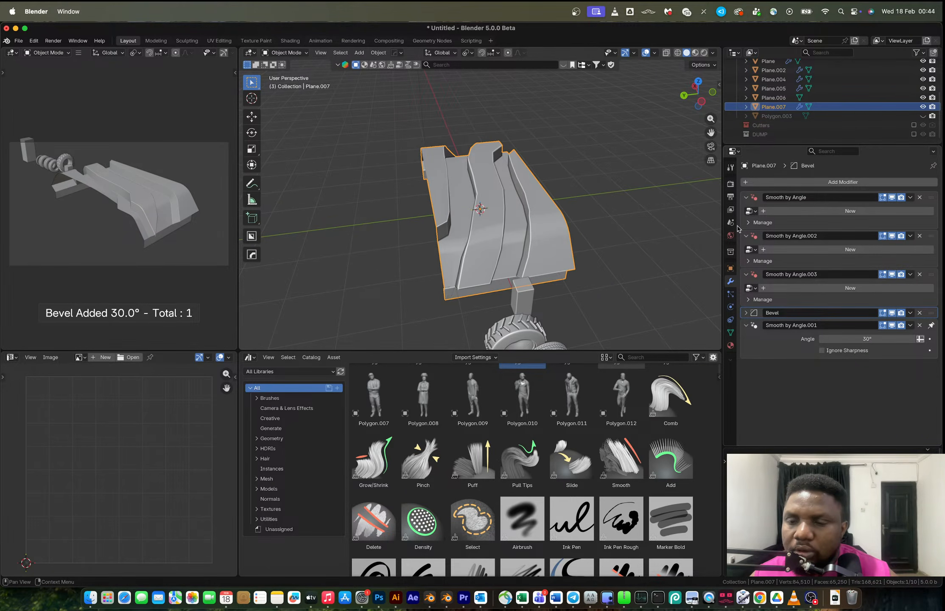
Try arraying the panel along Y with HardOps Array V2.
key(q)
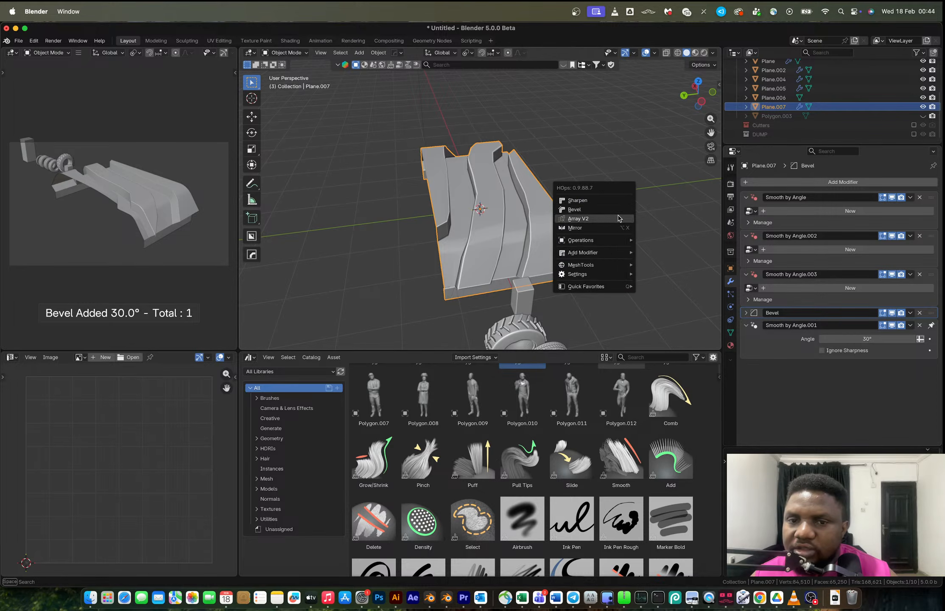
click(619, 219)
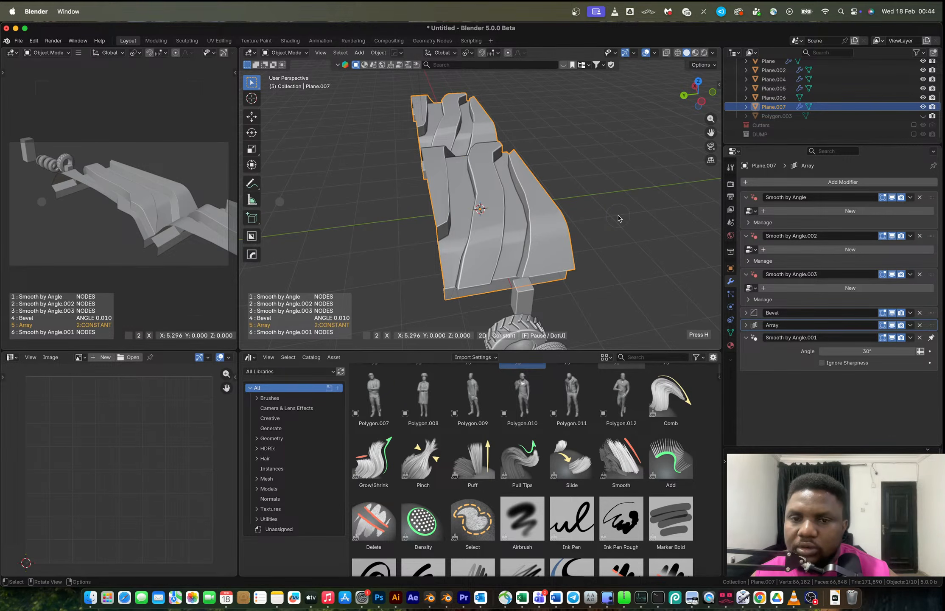
key(y)
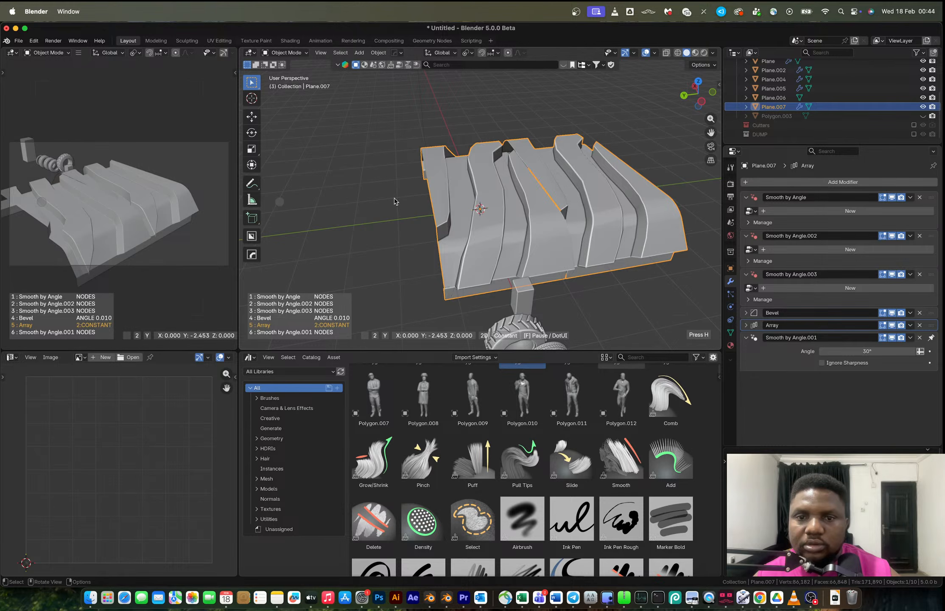
click(395, 202)
middle_drag(433, 196, 480, 227)
key(super+z)
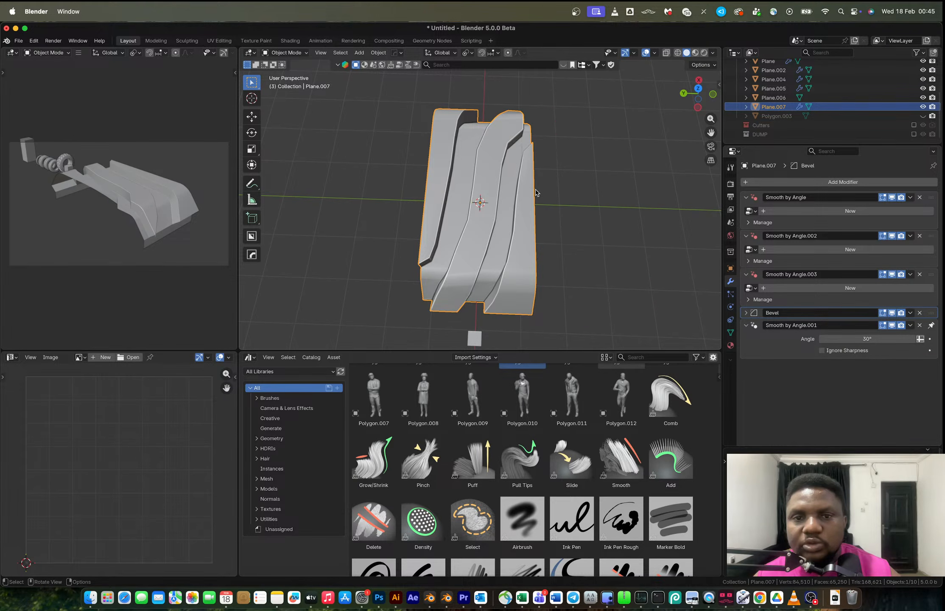
In Edit Mode, duplicate the mesh along Y and rotate the copy 180° about Z.
key(Tab)
key(shift+d)
key(y)
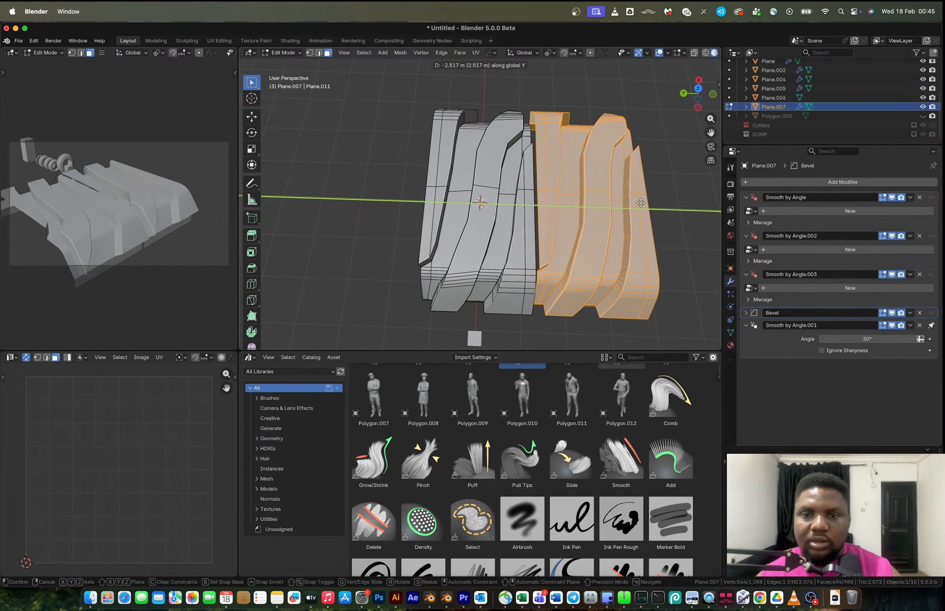
click(640, 203)
text(rz180)
key(Return)
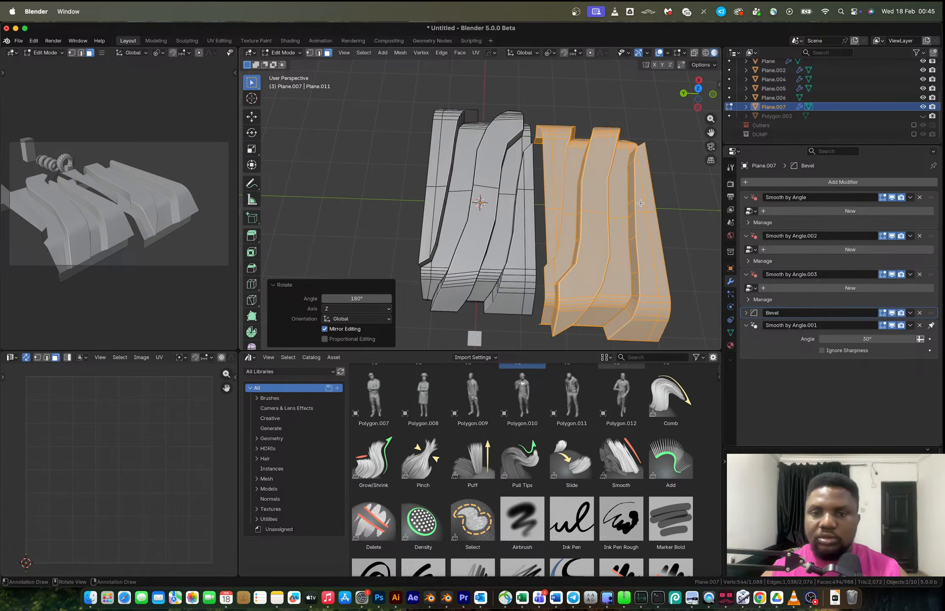
Mirror the duplicate by scaling it -1 along Y in top view.
key(KP_7)
key(s)
key(x)
key(y)
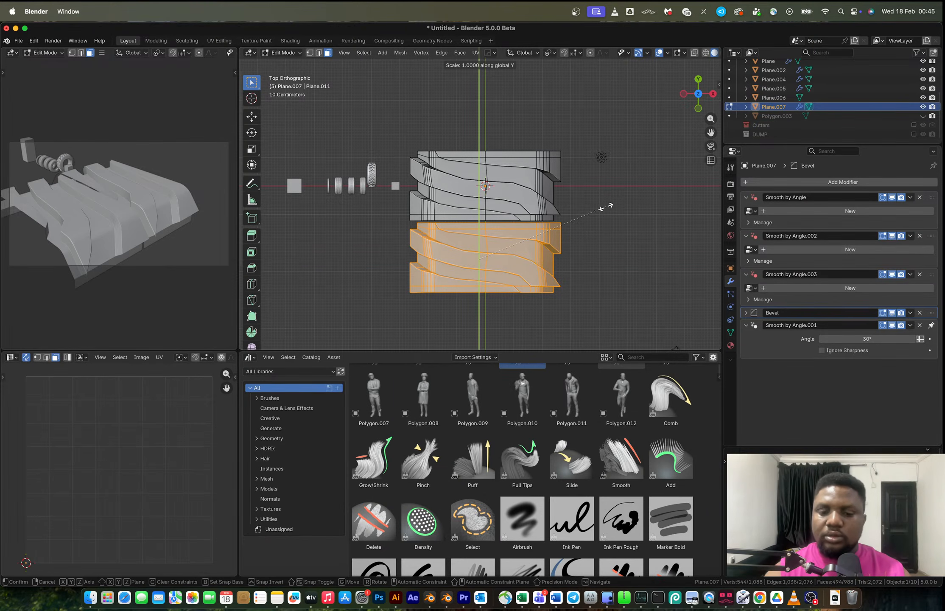
text(-1)
key(Return)
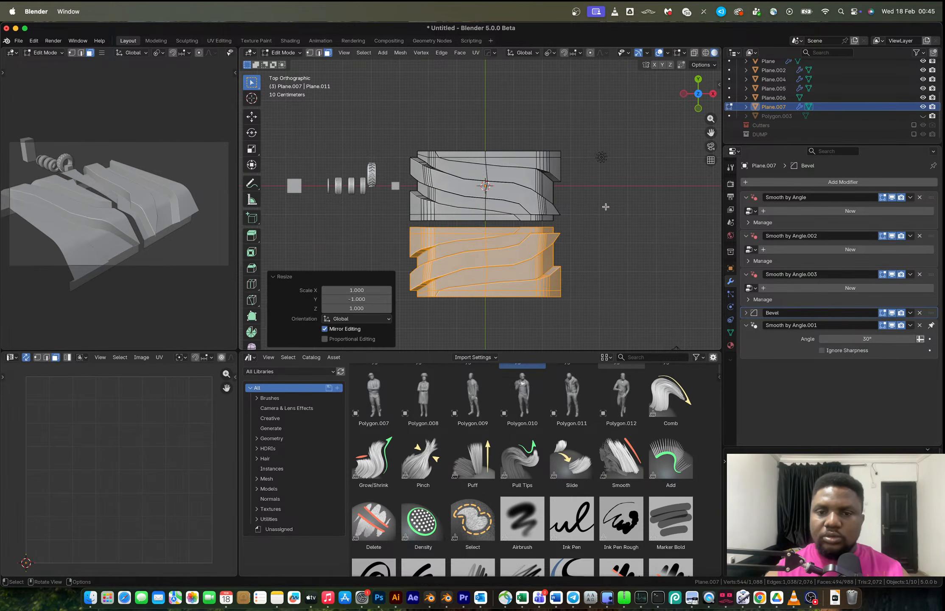
scroll(567, 253, up, 2)
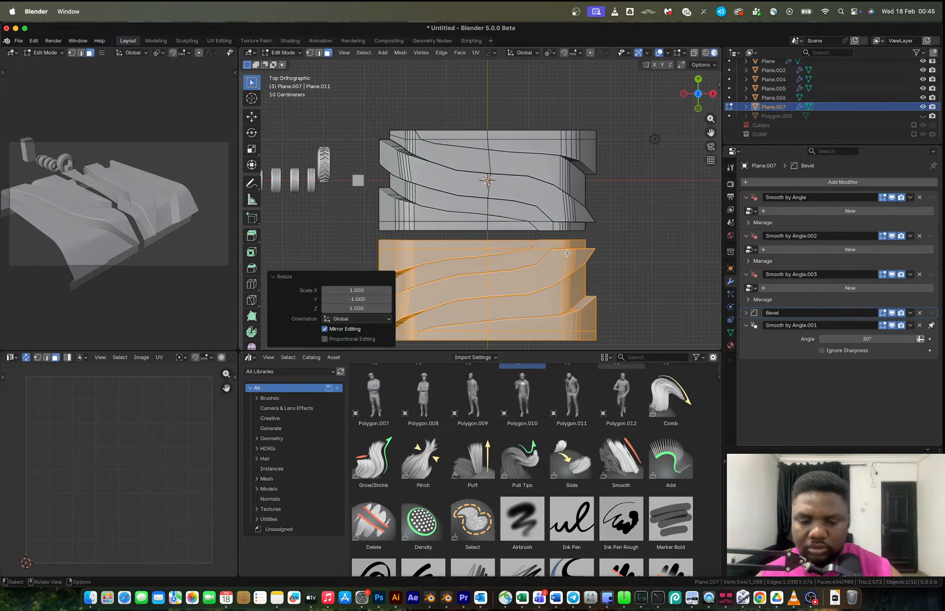
Move the mirrored half about 0.23 m along Y so it meets the original half.
key(g)
key(y)
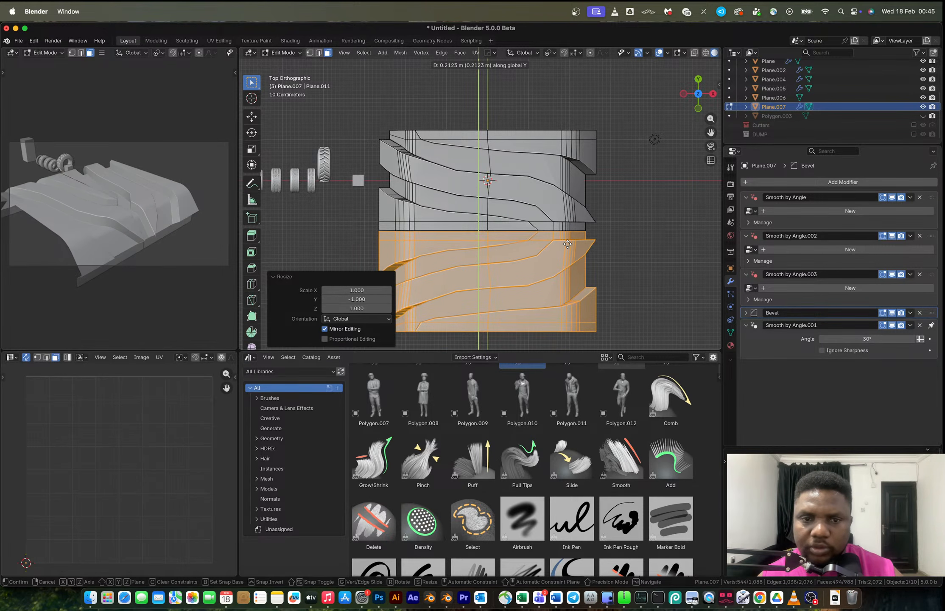
click(567, 243)
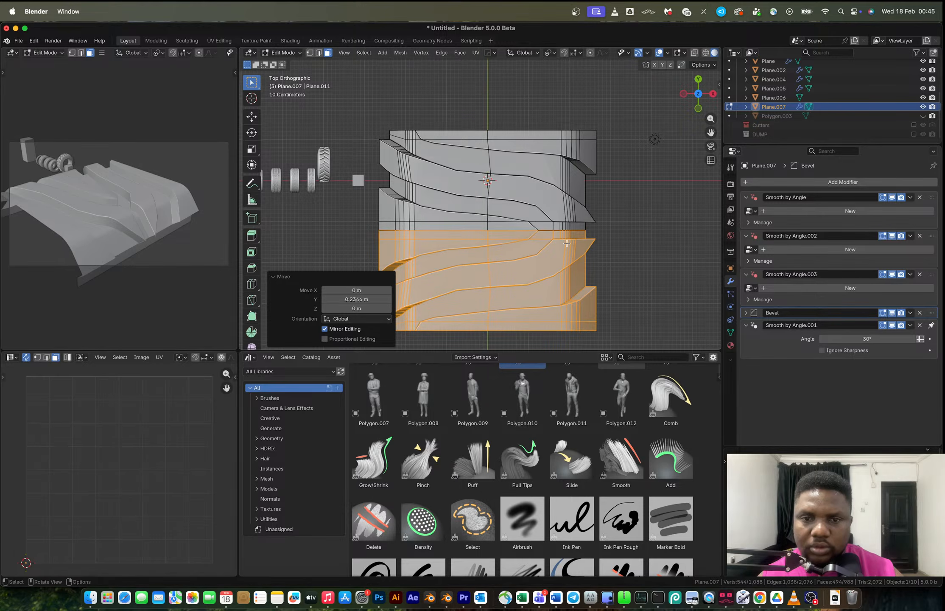
Select all the geometry and merge vertices by distance.
key(a)
key(1)
key(m)
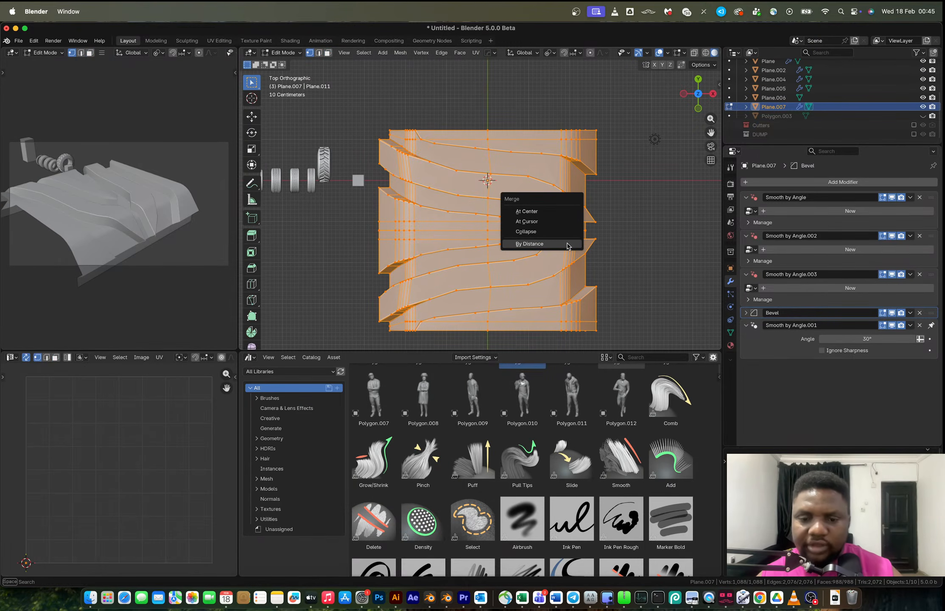
click(567, 244)
In Object Mode, array the panel along Y with HardOps Array V2.
key(Tab)
middle_drag(566, 244, 597, 180)
scroll(592, 184, down, 3)
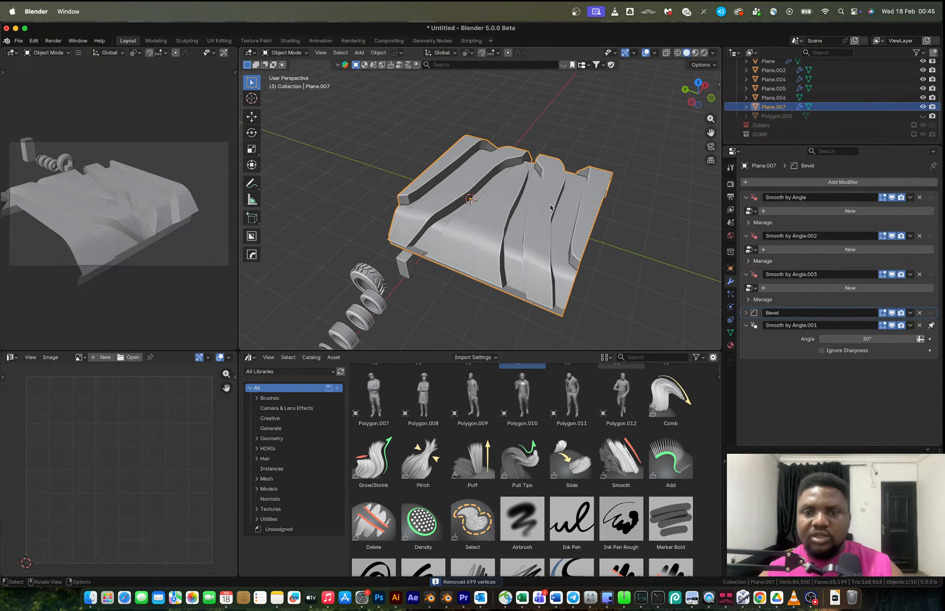
middle_drag(505, 211, 560, 216)
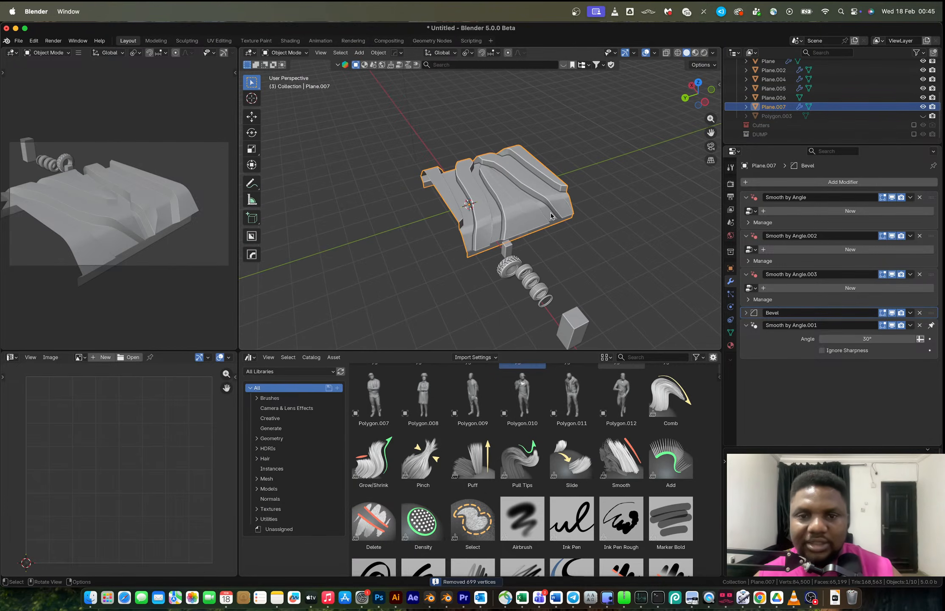
key(q)
click(549, 213)
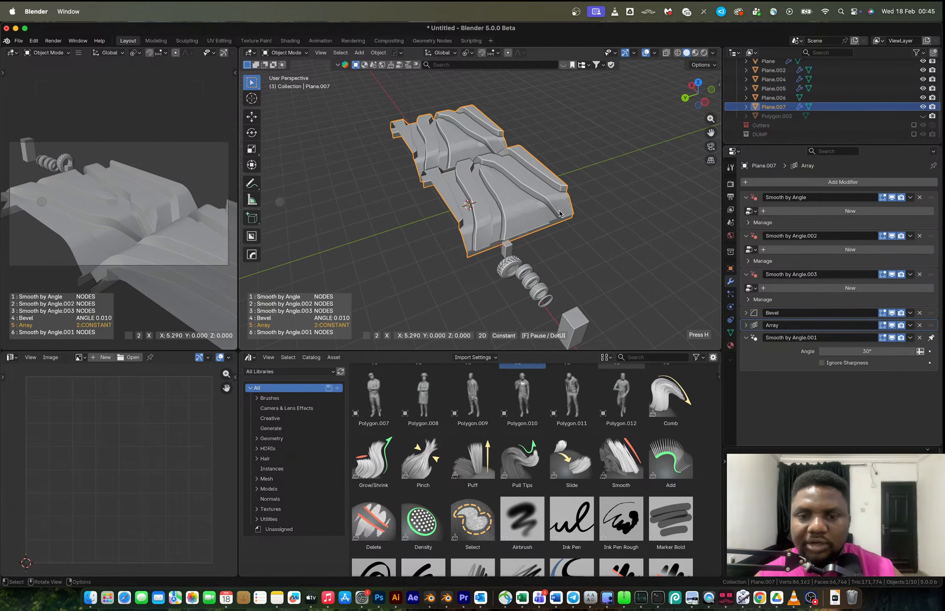
key(y)
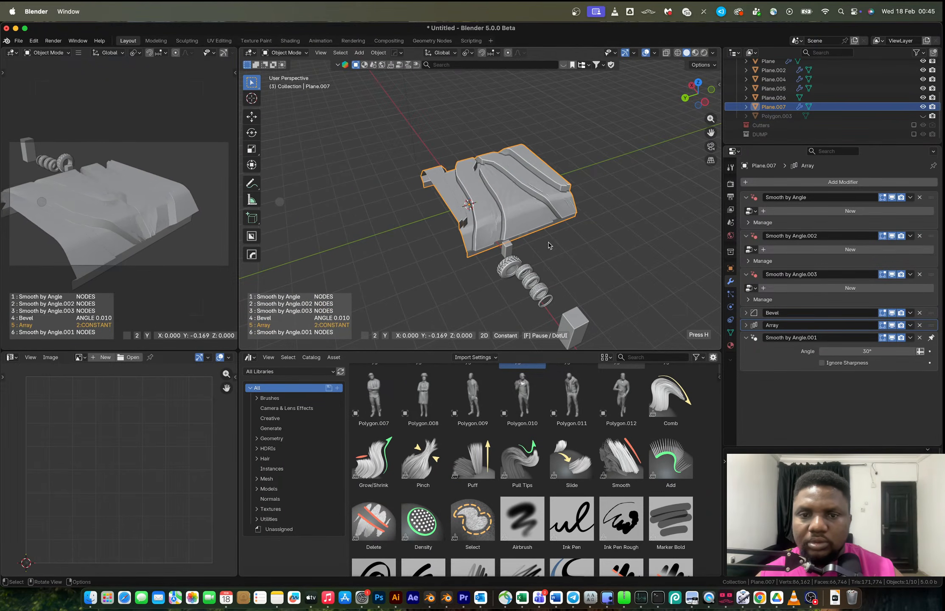
click(683, 234)
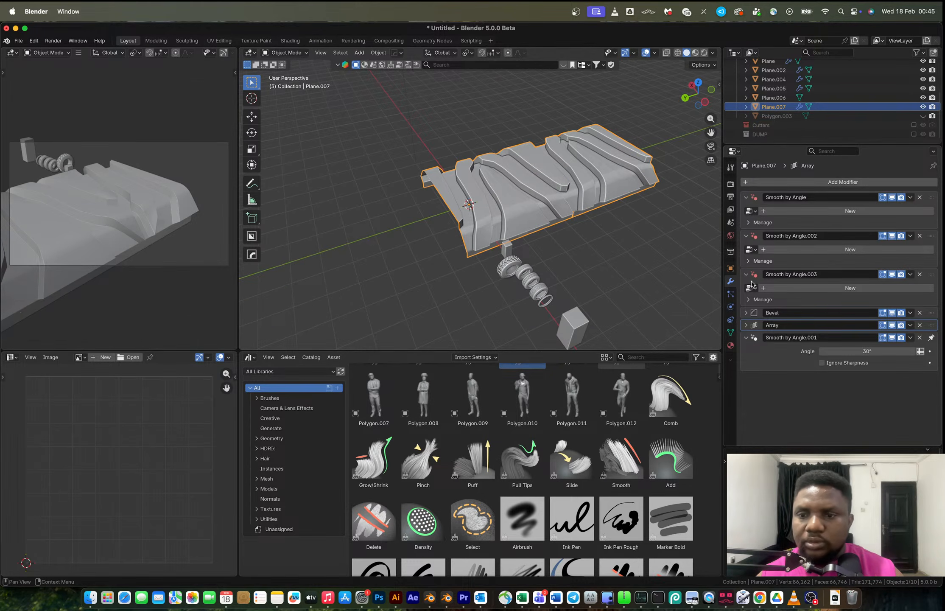
Set the Array modifier's count to 10.
click(746, 325)
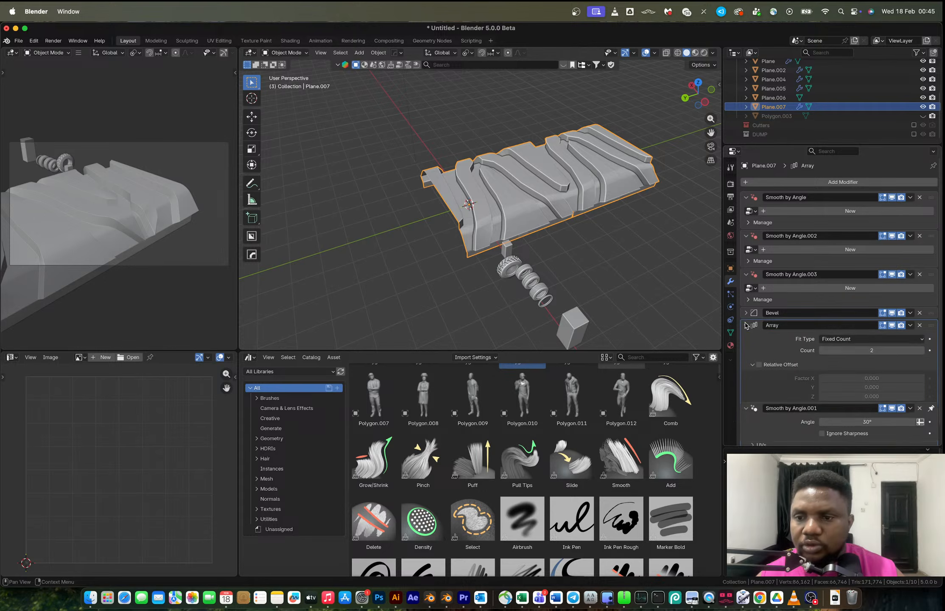
click(921, 350)
click(922, 351)
click(922, 351)
scroll(624, 185, down, 3)
shift+middle_drag(624, 186, 543, 228)
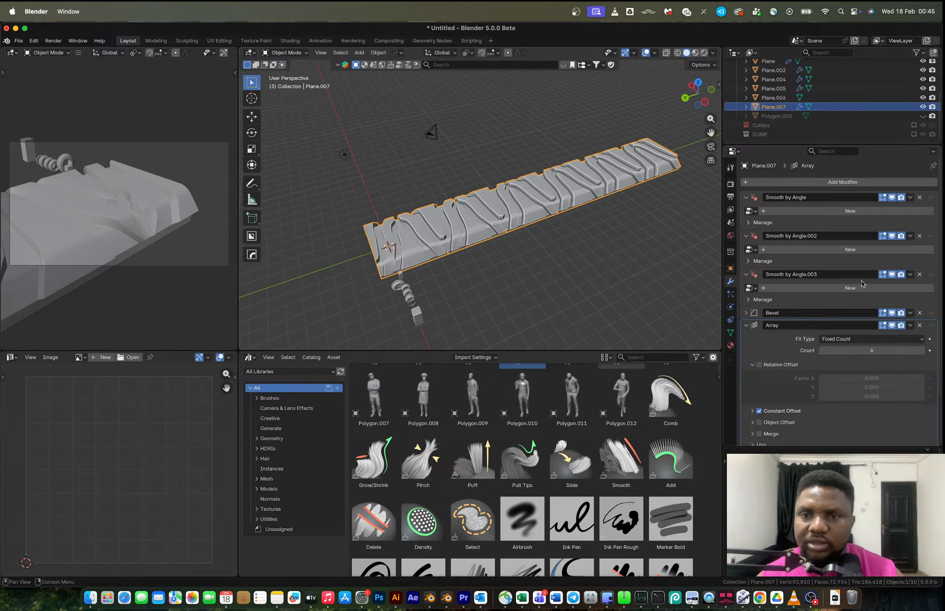
click(922, 351)
click(922, 351)
click(921, 350)
click(921, 351)
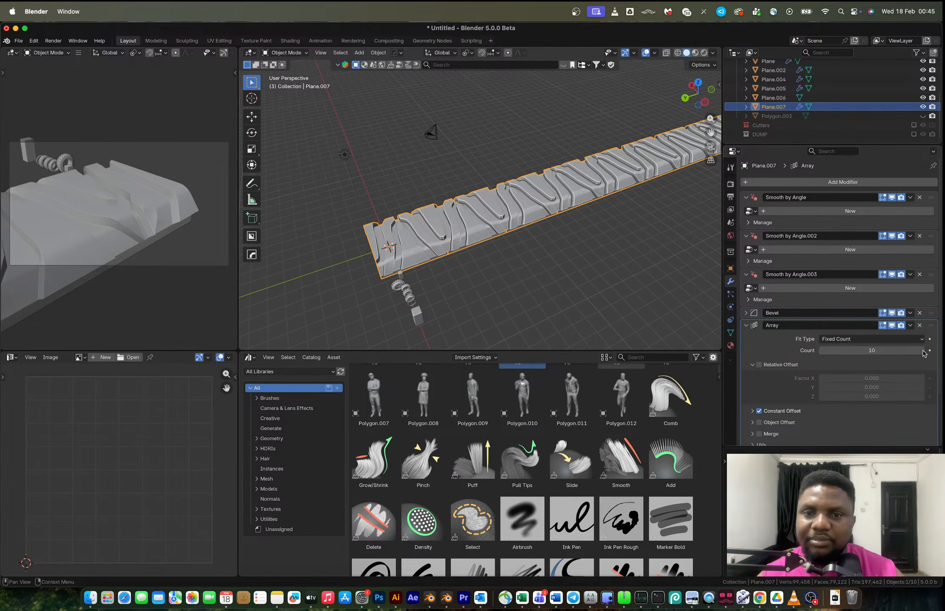
Apply the Array modifier, then merge the arrayed mesh's vertices by distance in Edit Mode.
scroll(508, 208, up, 5)
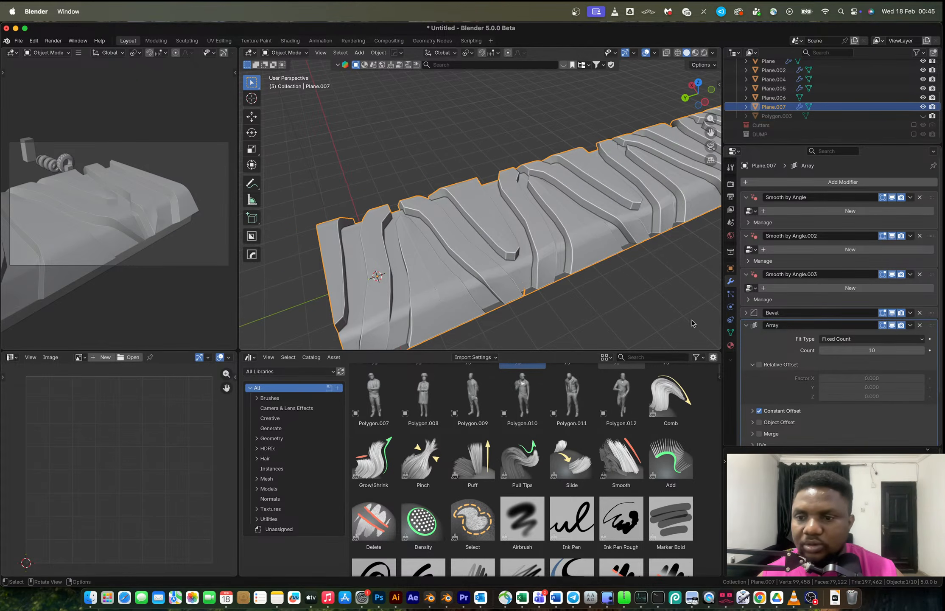
key(ctrl+a)
key(Tab)
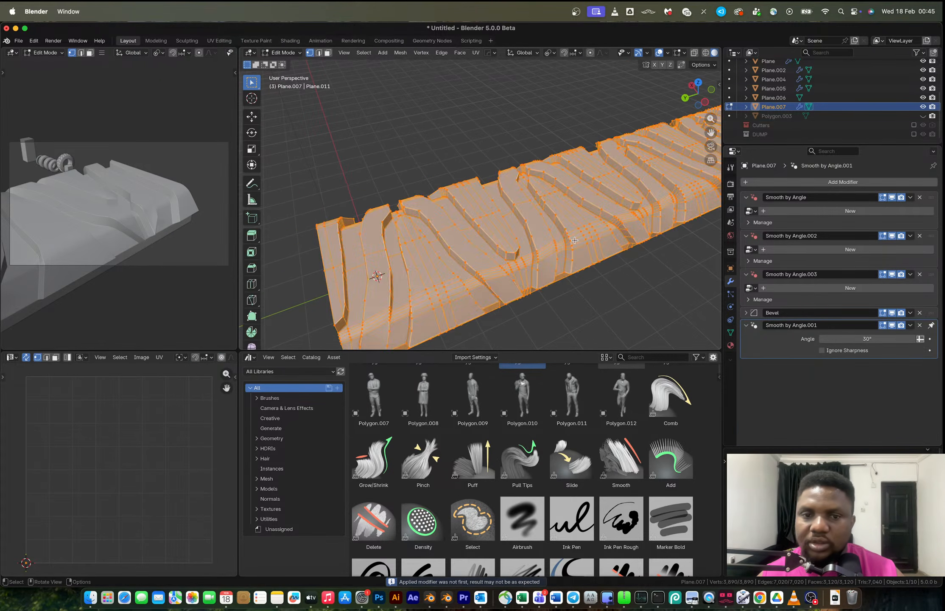
scroll(567, 229, down, 3)
key(m)
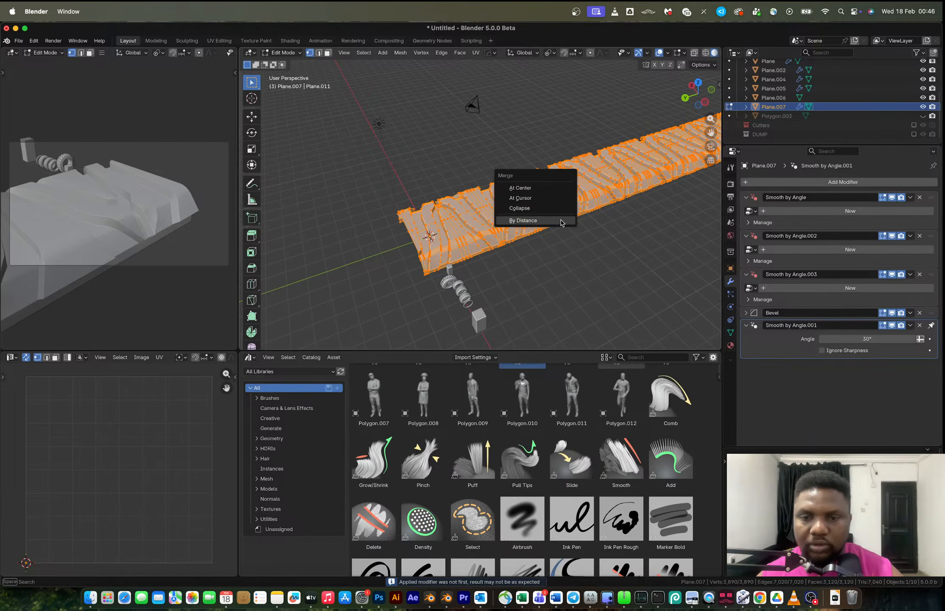
click(560, 221)
Set the object's origin to its geometry and snap the selection to the 3D cursor.
key(Tab)
middle_drag(562, 221, 575, 216)
right_click(575, 217)
mouse_move(576, 216)
click(625, 230)
key(shift+s)
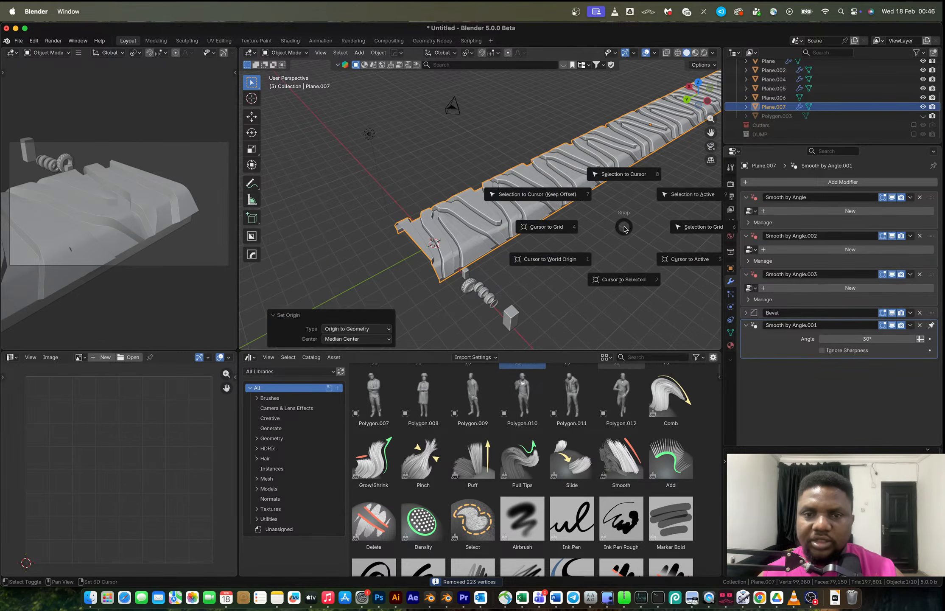
click(619, 169)
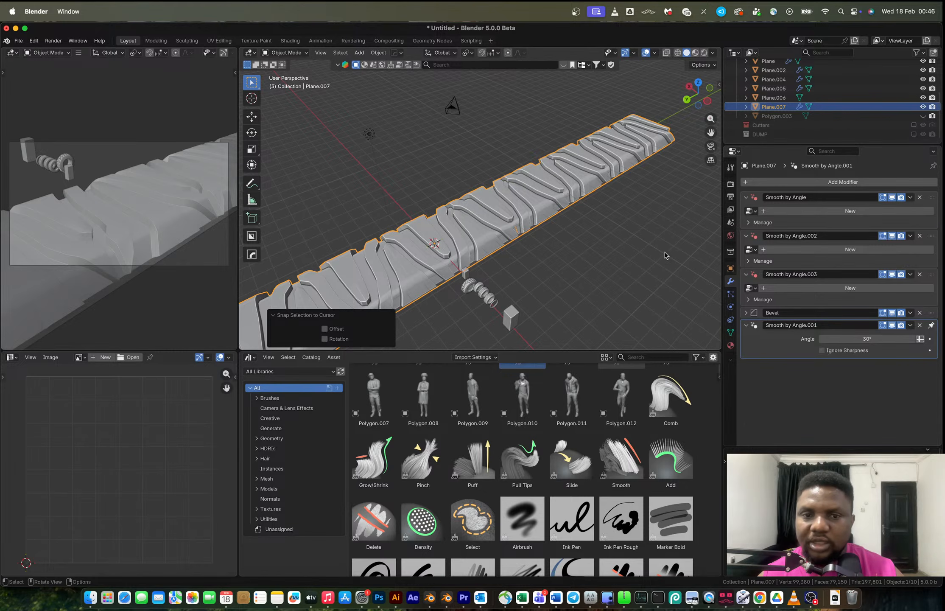
Scale the arrayed strip down uniformly to about 0.407.
key(s)
click(529, 243)
scroll(498, 243, up, 5)
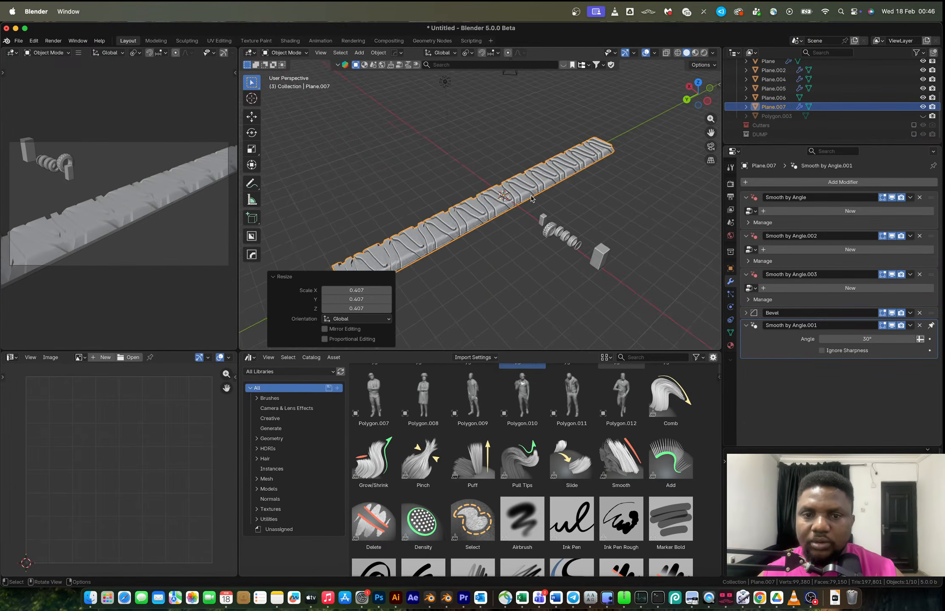
Add a Simple Deform modifier to the strip and set it to Bend.
right_click(526, 199)
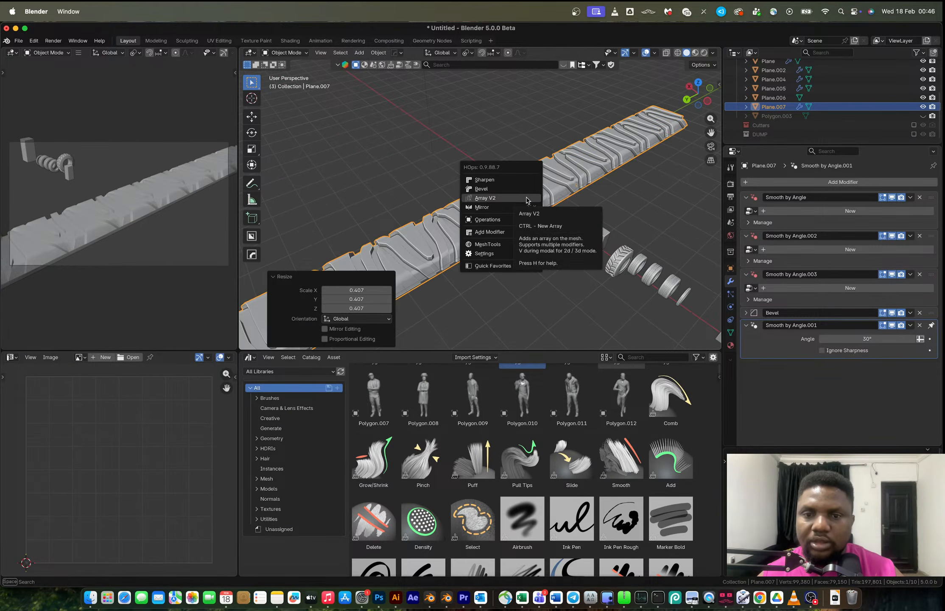
click(799, 183)
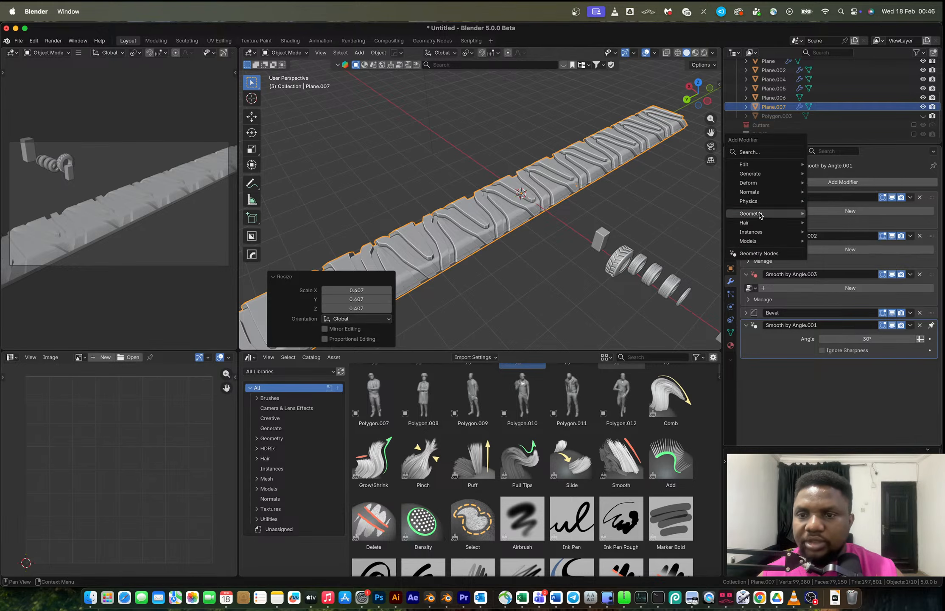
mouse_move(789, 183)
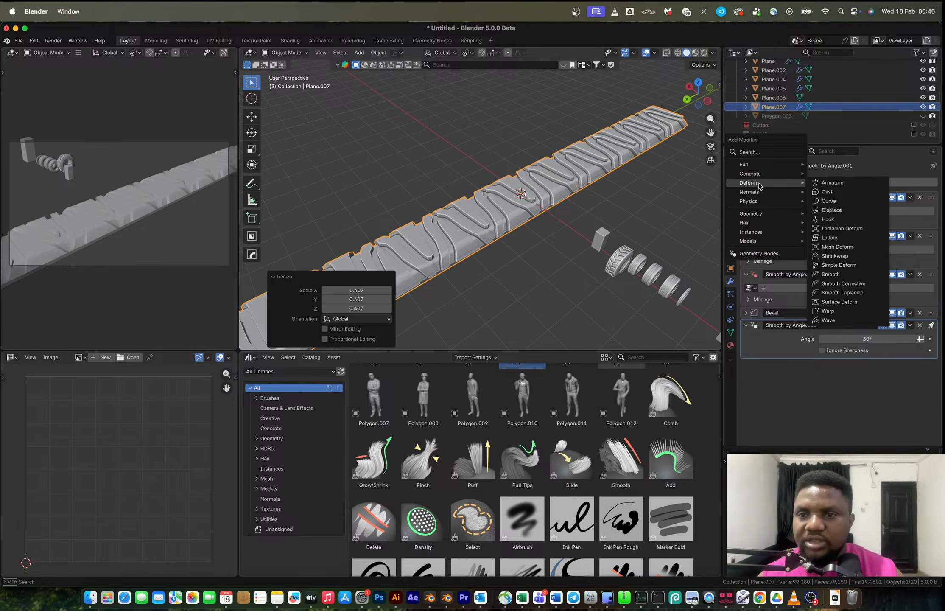
click(839, 265)
click(815, 339)
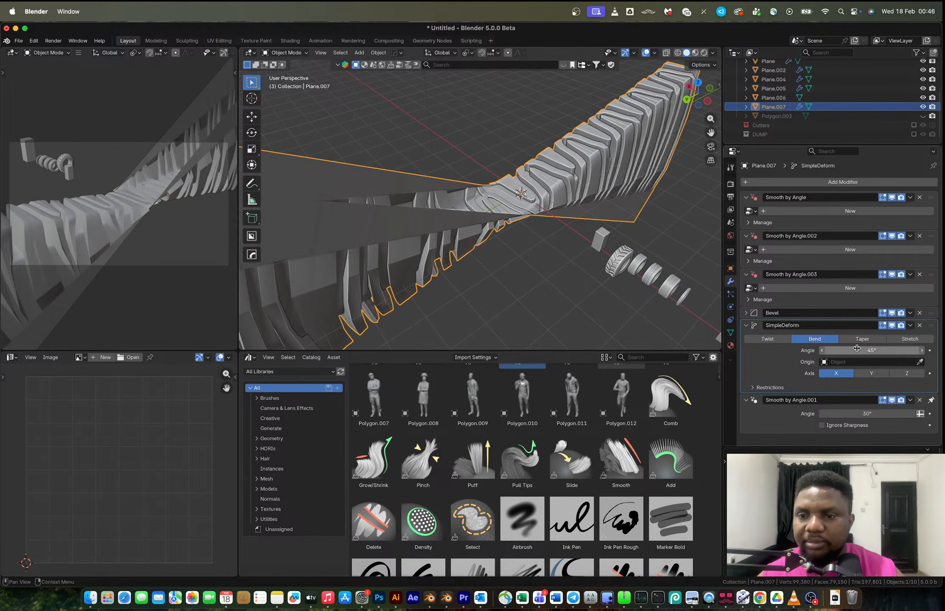
In Edit Mode, rotate the whole mesh 90° about X.
key(Tab)
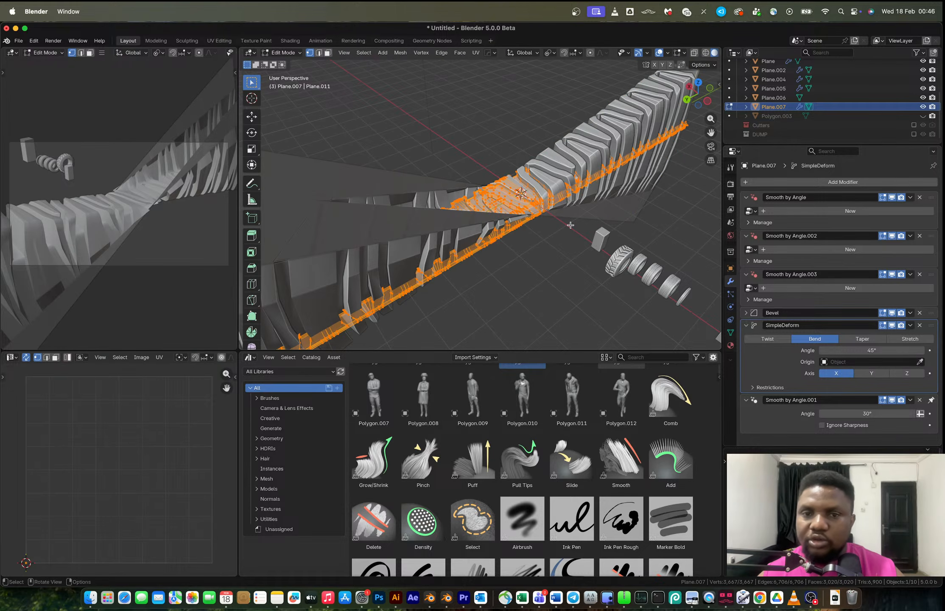
text(rx90)
key(Return)
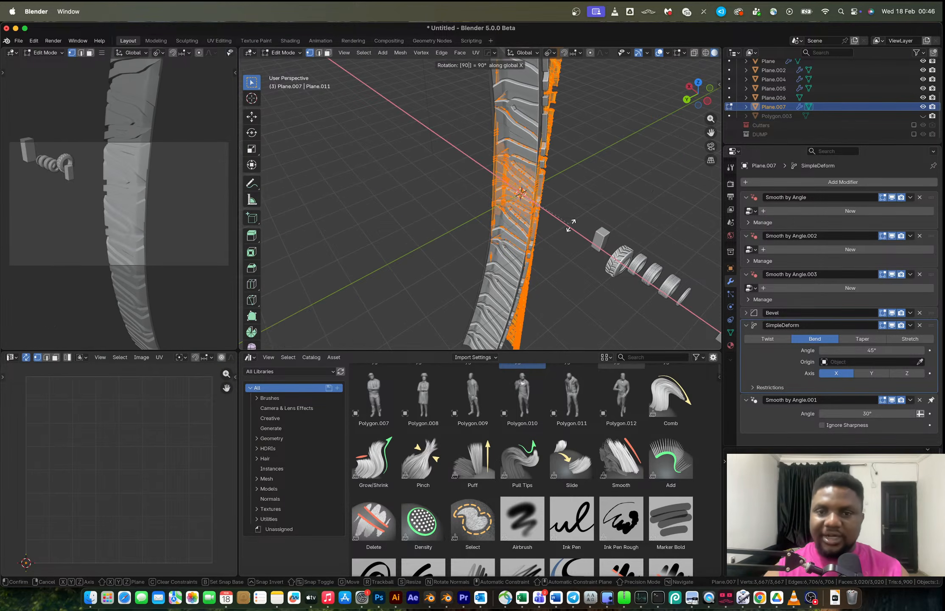
key(Tab)
Set the Simple Deform bend angle to 360° to wrap the strip into a full ring.
middle_drag(578, 231, 709, 198)
middle_drag(505, 191, 471, 191)
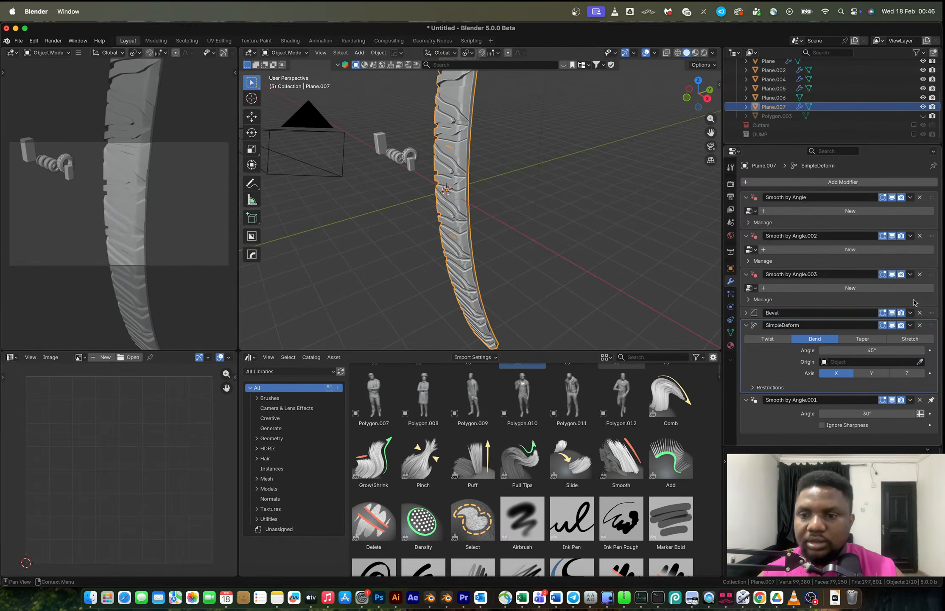
drag(844, 350, 922, 350)
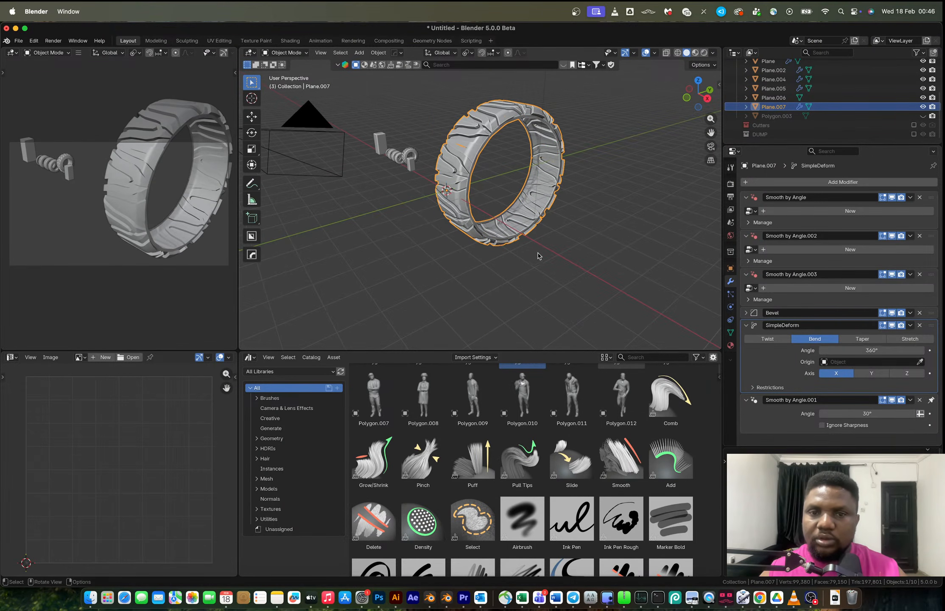
scroll(539, 258, up, 4)
middle_drag(540, 258, 446, 207)
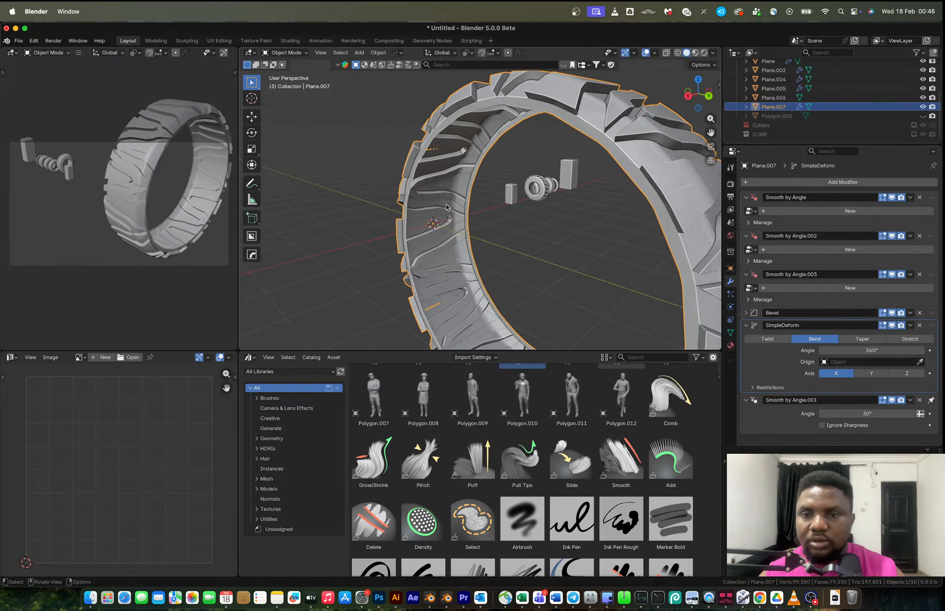
scroll(555, 210, down, 3)
shift+middle_drag(554, 211, 513, 194)
scroll(506, 226, up, 2)
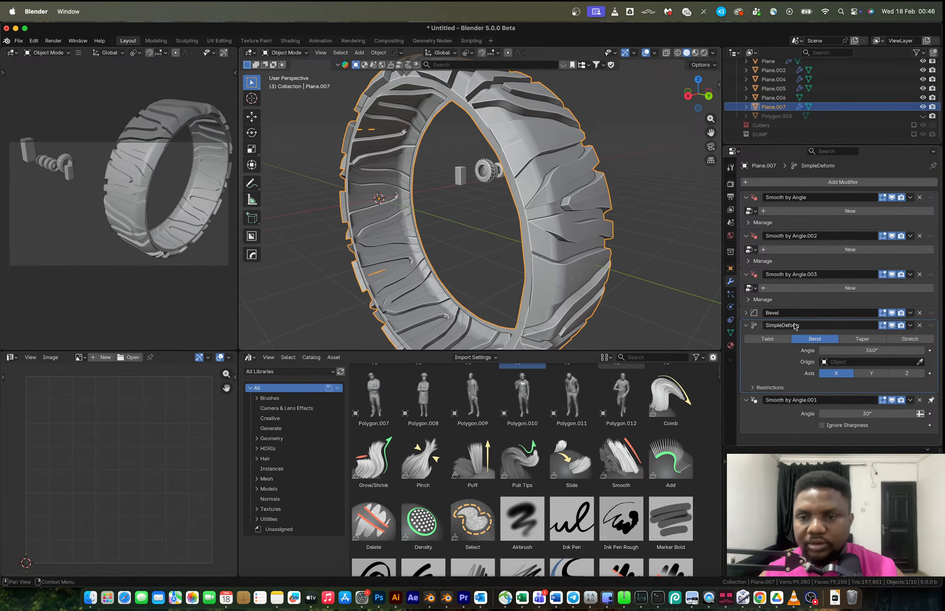
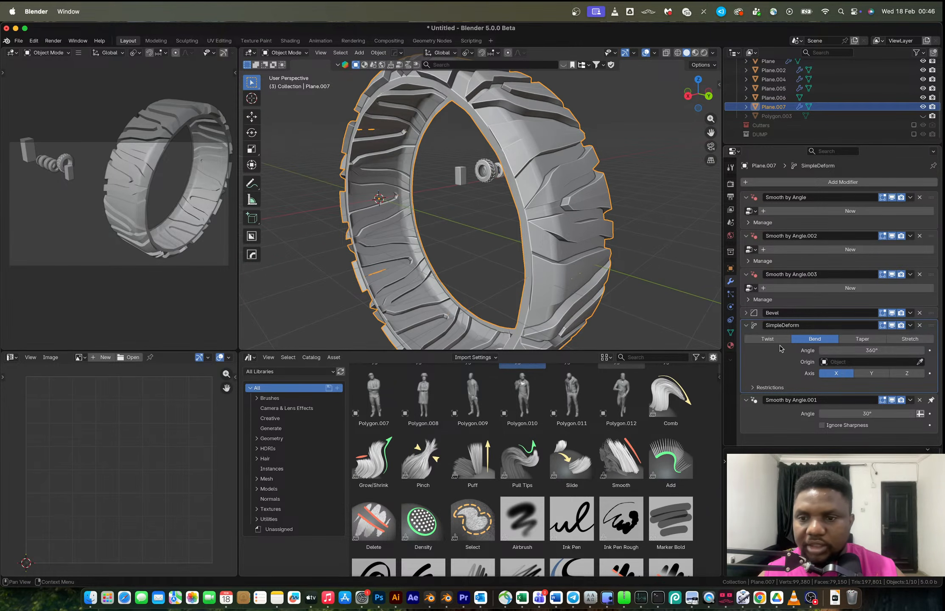
Apply the Simple Deform modifier, enter Edit Mode and merge the tyre's vertices by distance.
key(ctrl+a)
key(Tab)
key(m)
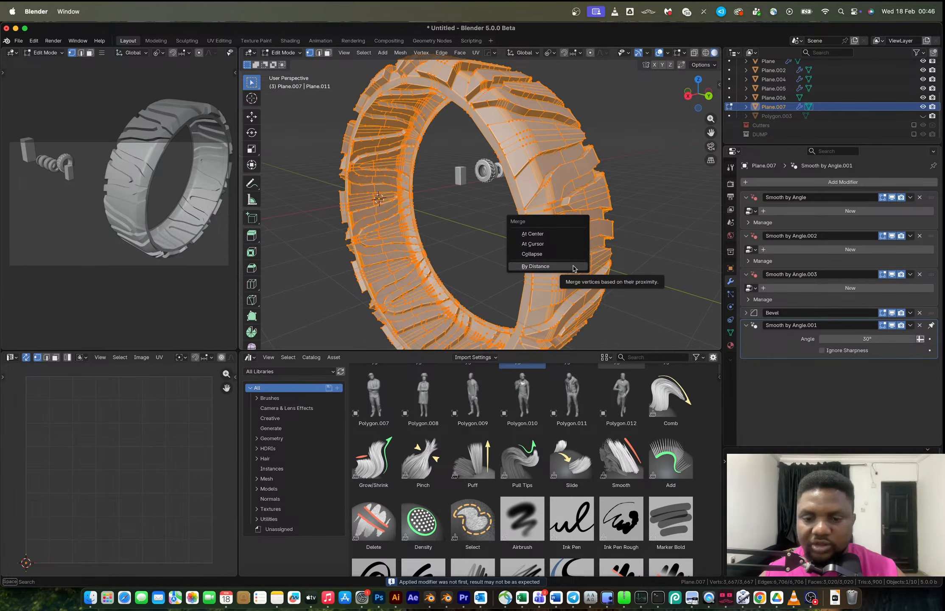
click(574, 268)
middle_drag(574, 269, 617, 263)
Select edge loops around the ring's closing seam to inspect the join.
key(2)
alt+click(538, 229)
scroll(538, 228, down, 2)
scroll(506, 201, up, 1)
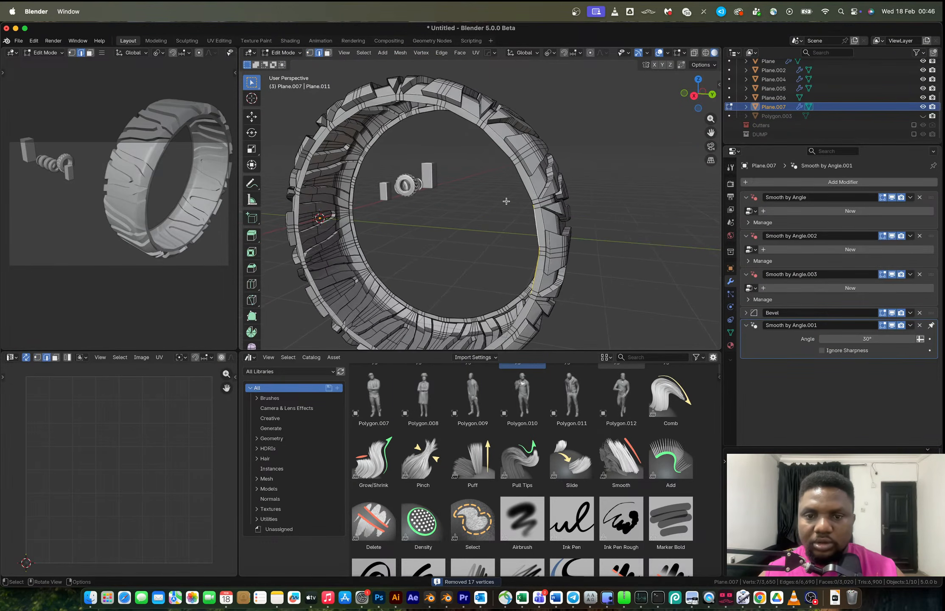
alt+click(512, 163)
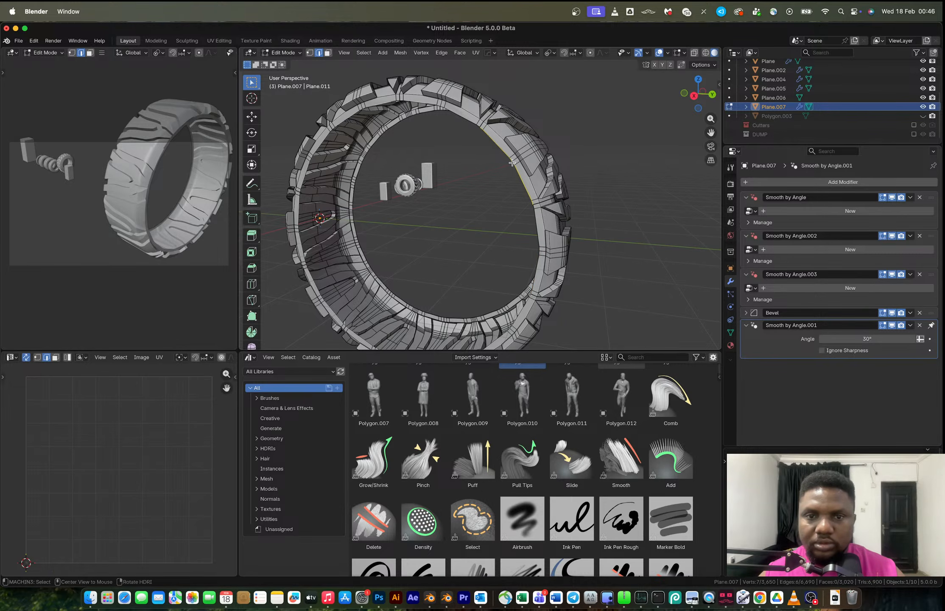
alt+click(482, 136)
alt+click(465, 119)
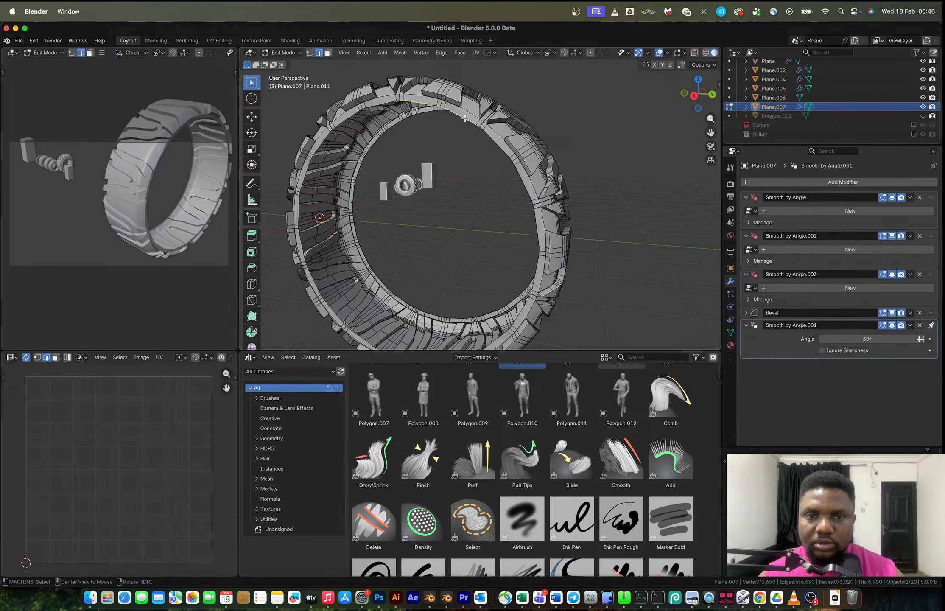
click(495, 146)
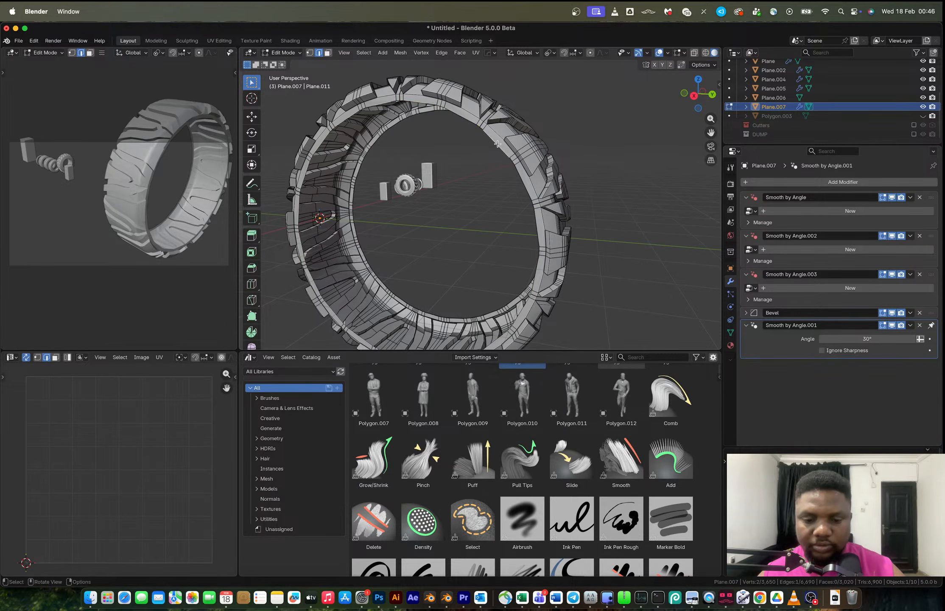
key(y)
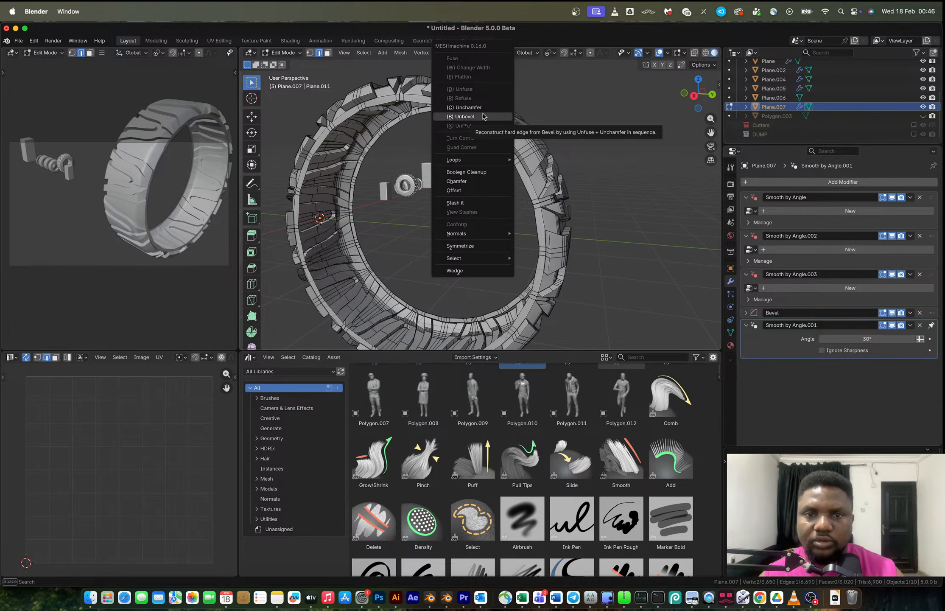
mouse_move(467, 259)
click(532, 256)
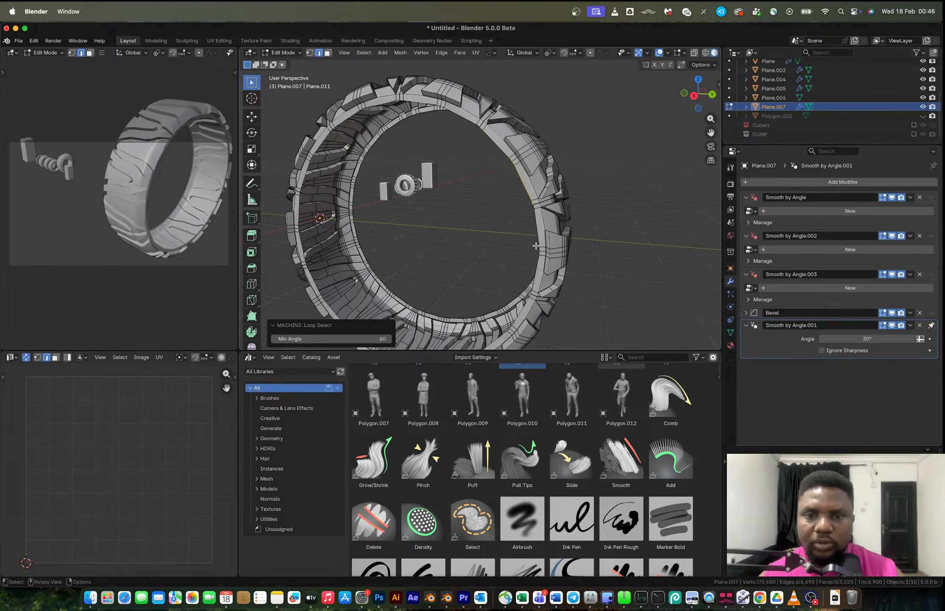
middle_drag(531, 255, 509, 232)
key(ctrl+z)
key(ctrl+z)
key(ctrl+z)
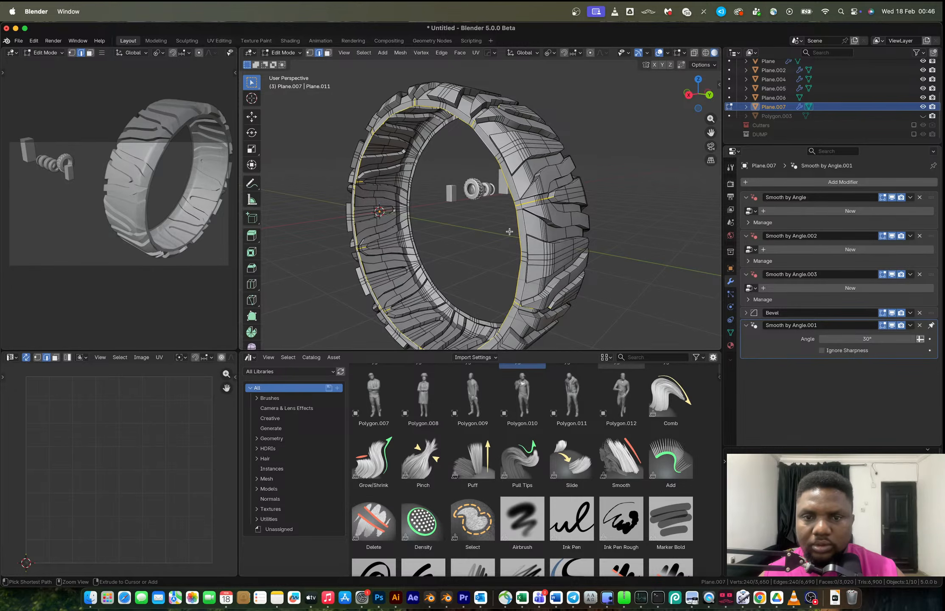
Select all vertices and merge them by distance with a merge distance of 0.01 m.
key(a)
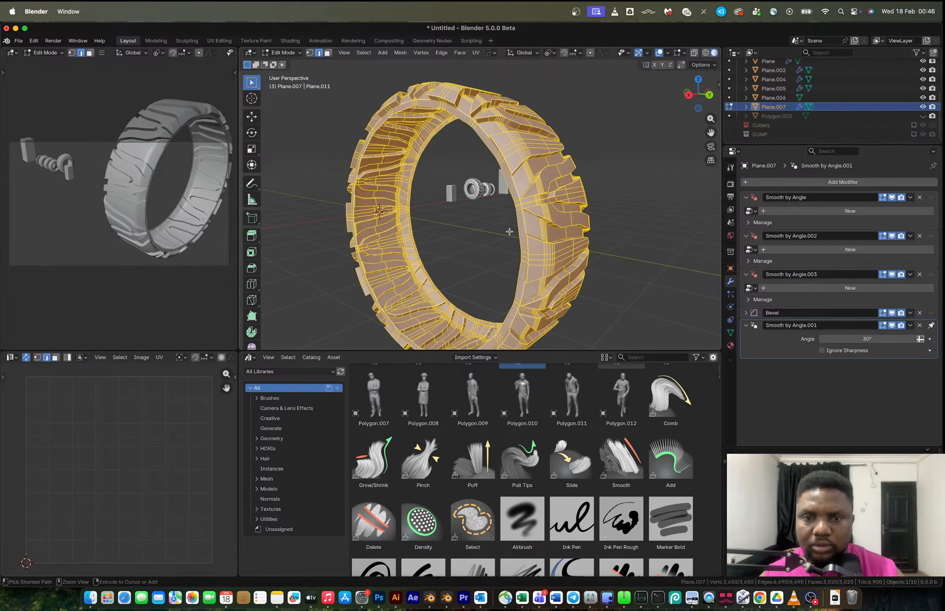
key(1)
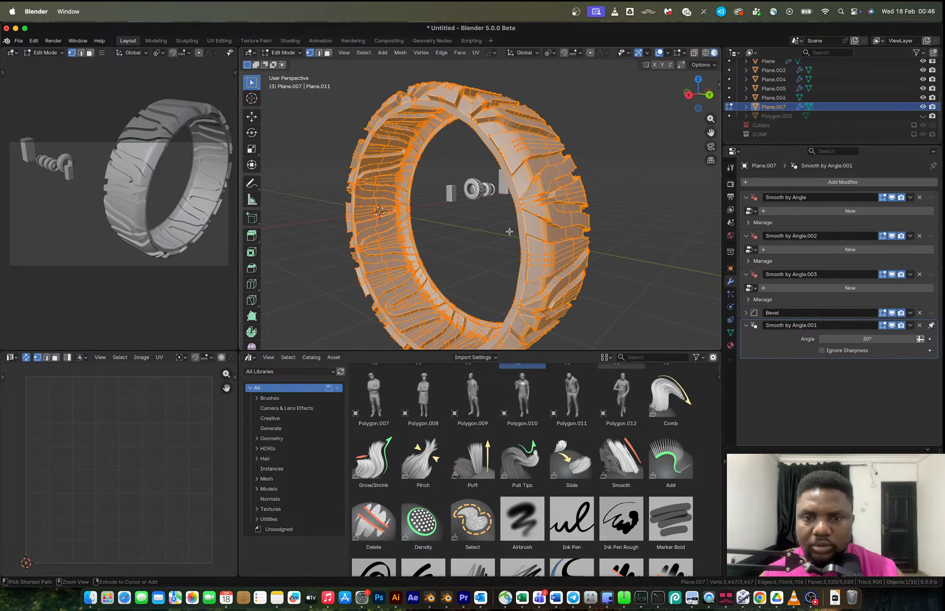
key(m)
click(533, 222)
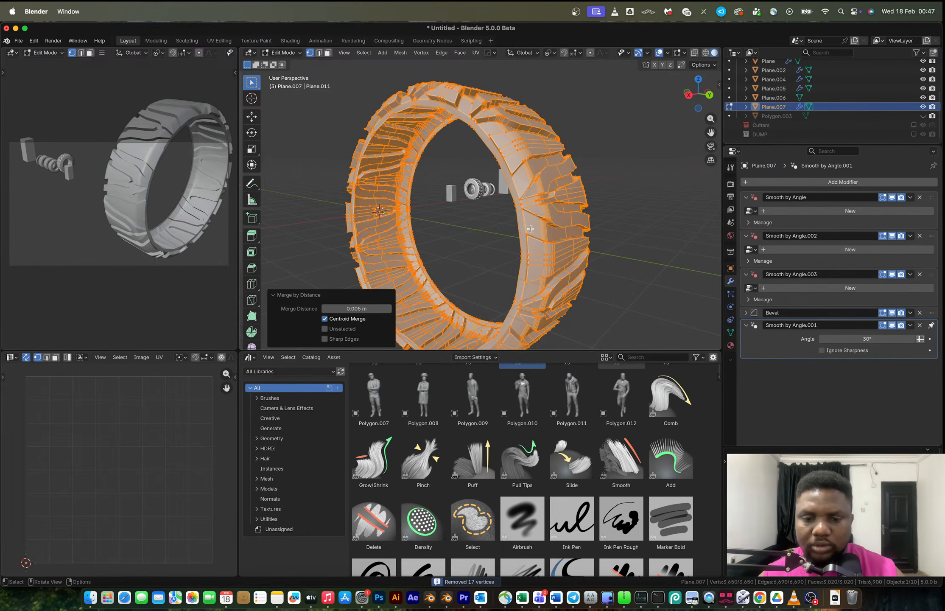
click(351, 308)
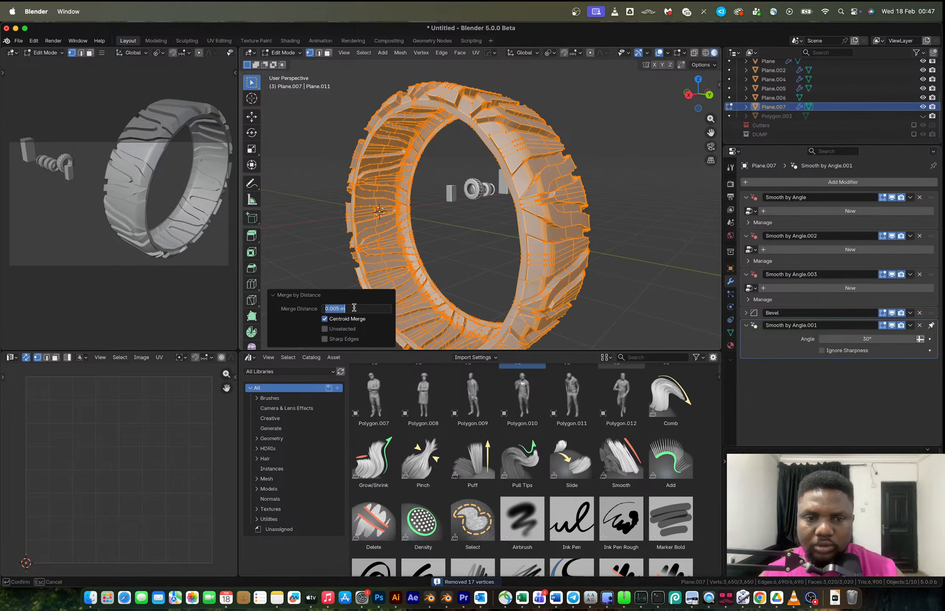
click(339, 308)
key(BackSpace)
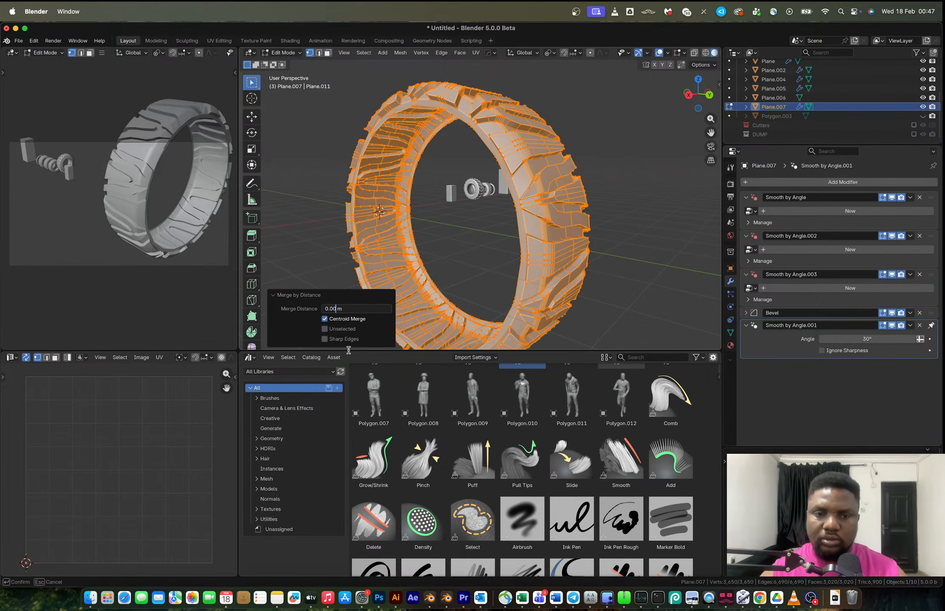
text(1)
key(Return)
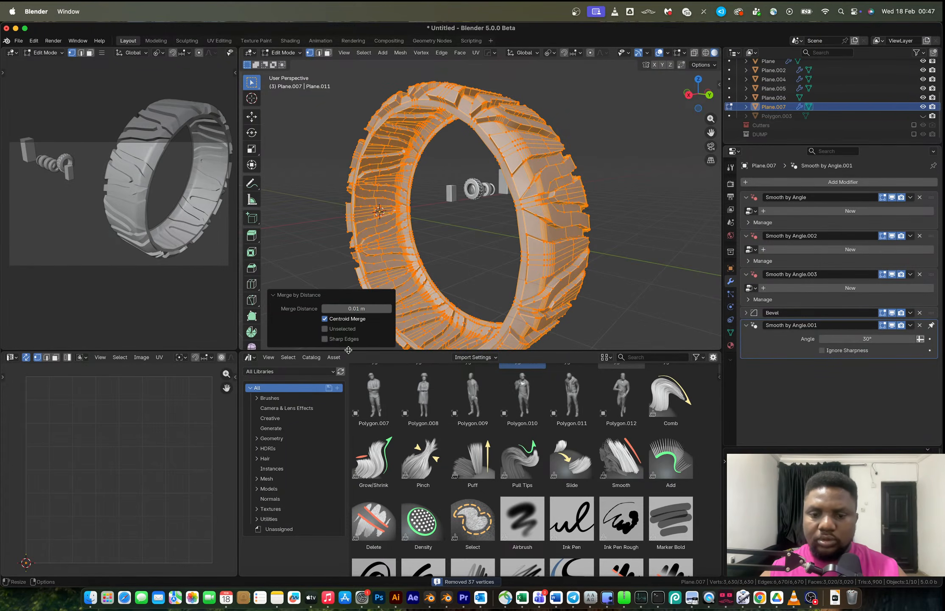
Check the seam edges, then merge all vertices by distance again at 0.01 m.
key(2)
alt+click(517, 221)
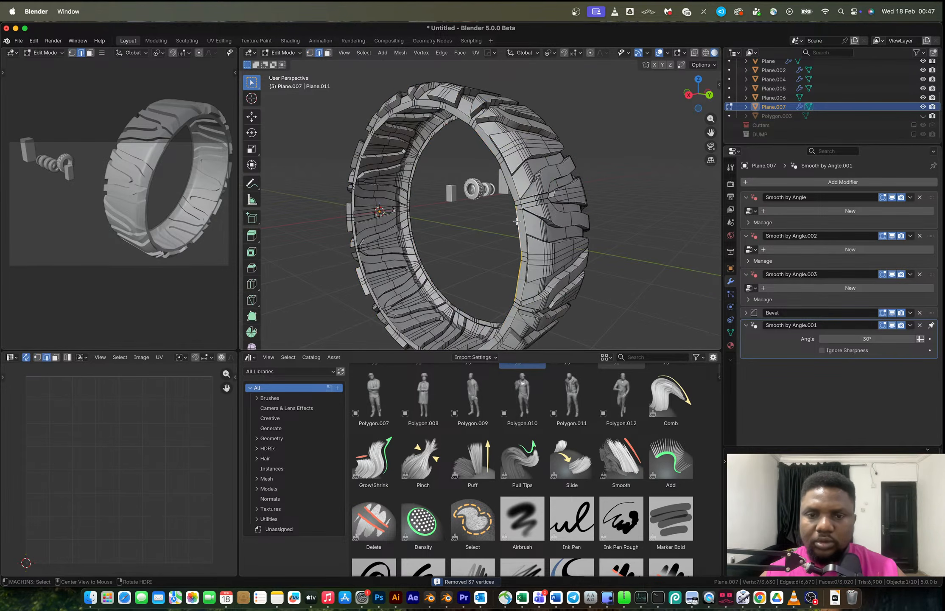
alt+shift+click(475, 154)
alt+shift+click(454, 115)
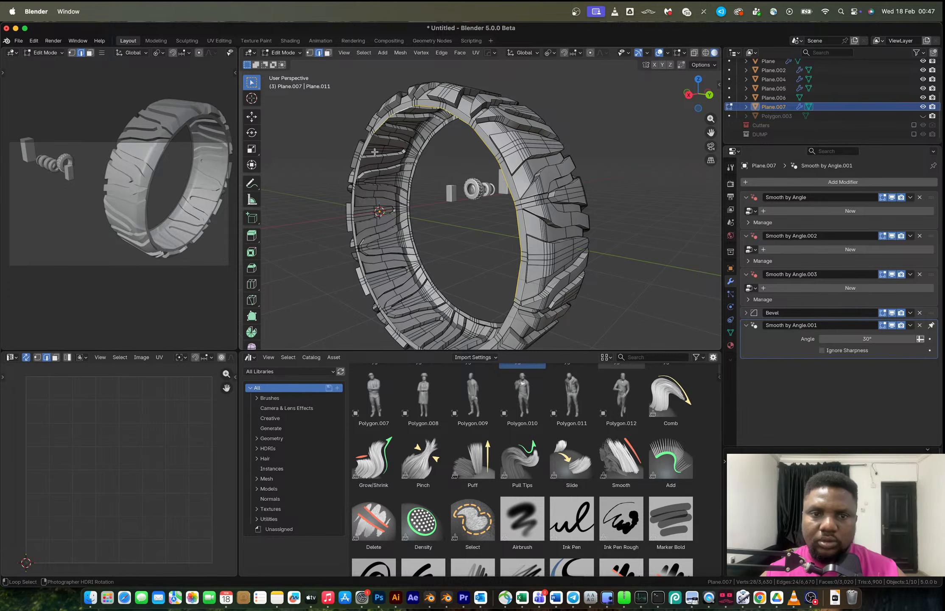
alt+shift+click(360, 164)
middle_drag(360, 164, 471, 135)
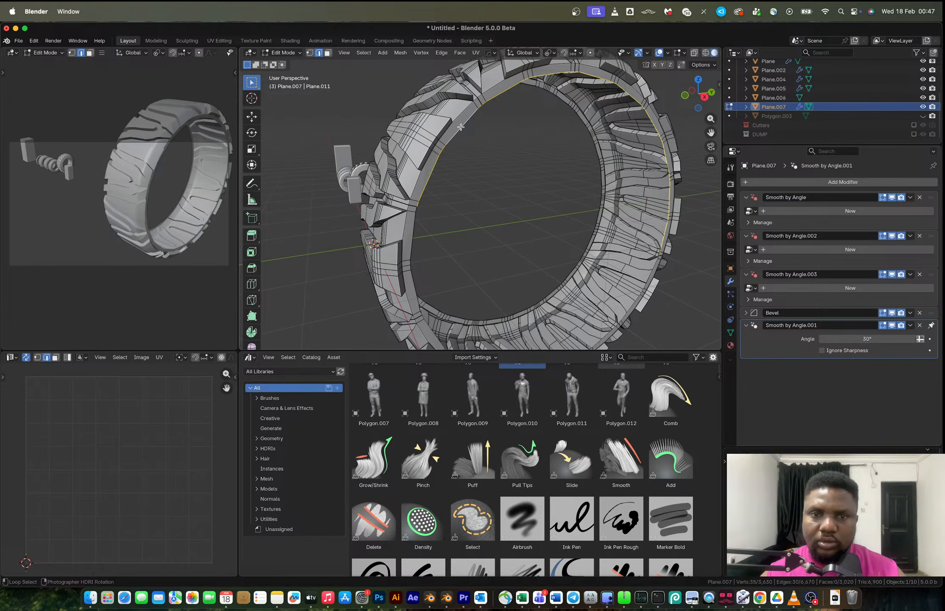
key(a)
key(m)
click(482, 163)
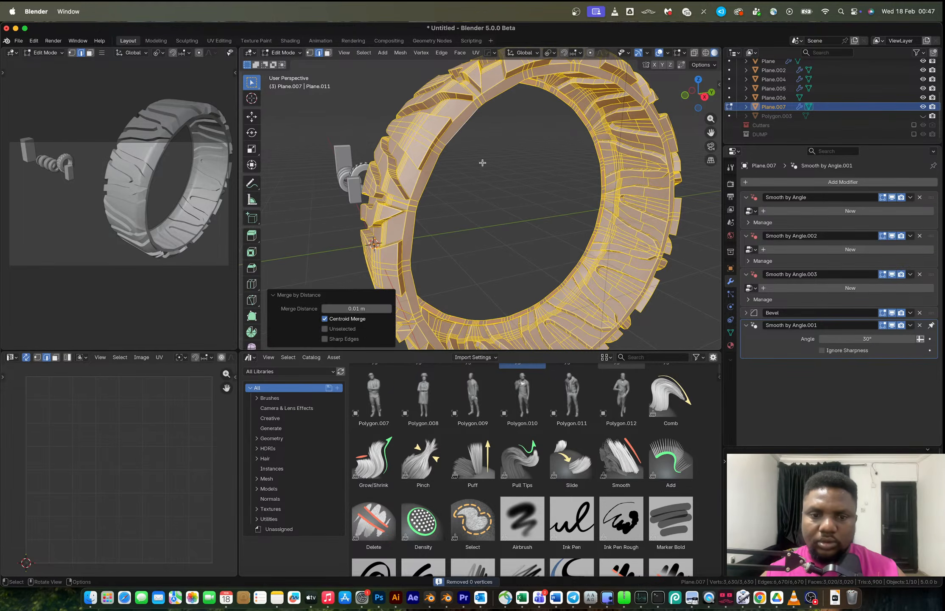
click(337, 309)
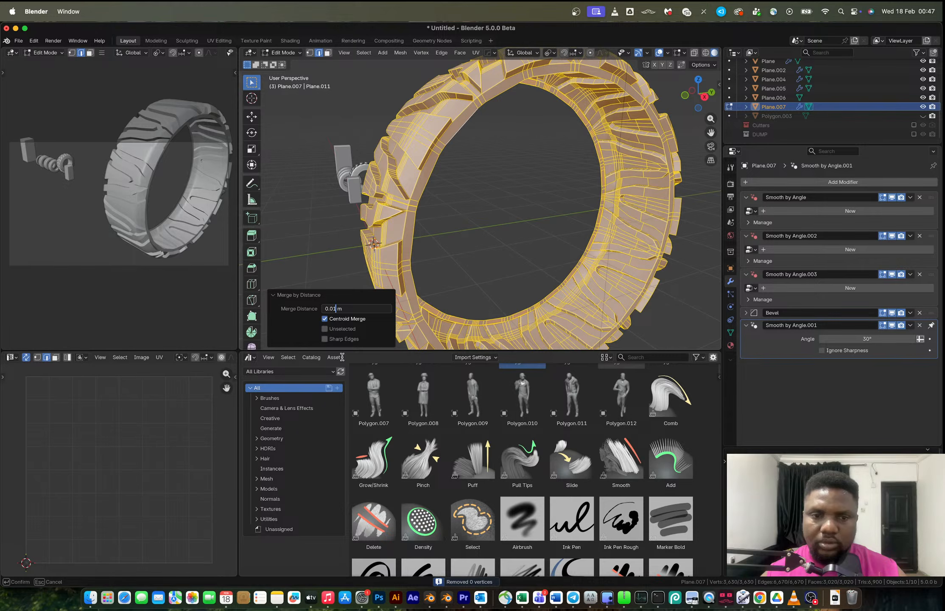
key(Return)
Select the boundary edge loop along the tyre's inner rim.
alt+click(448, 140)
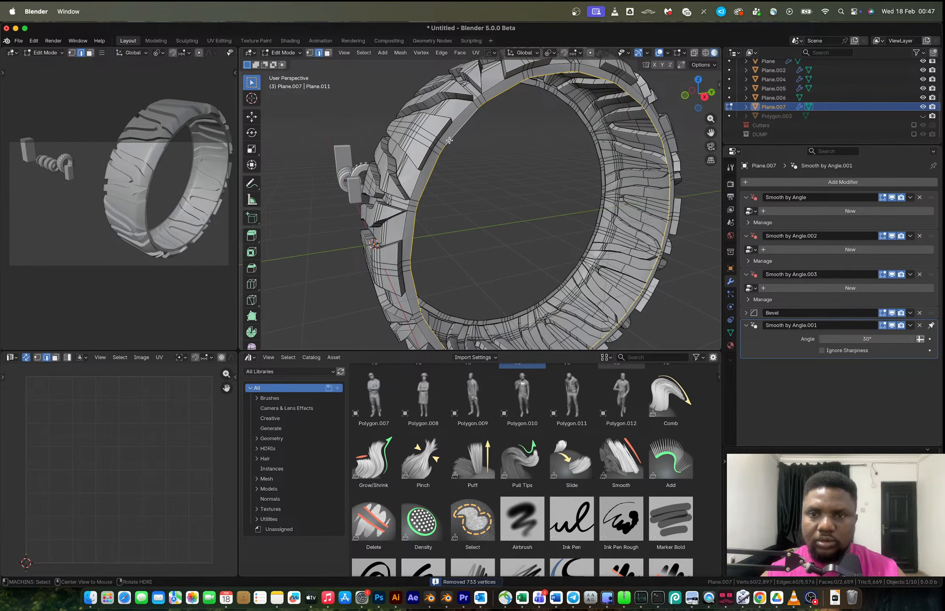
scroll(450, 140, up, 8)
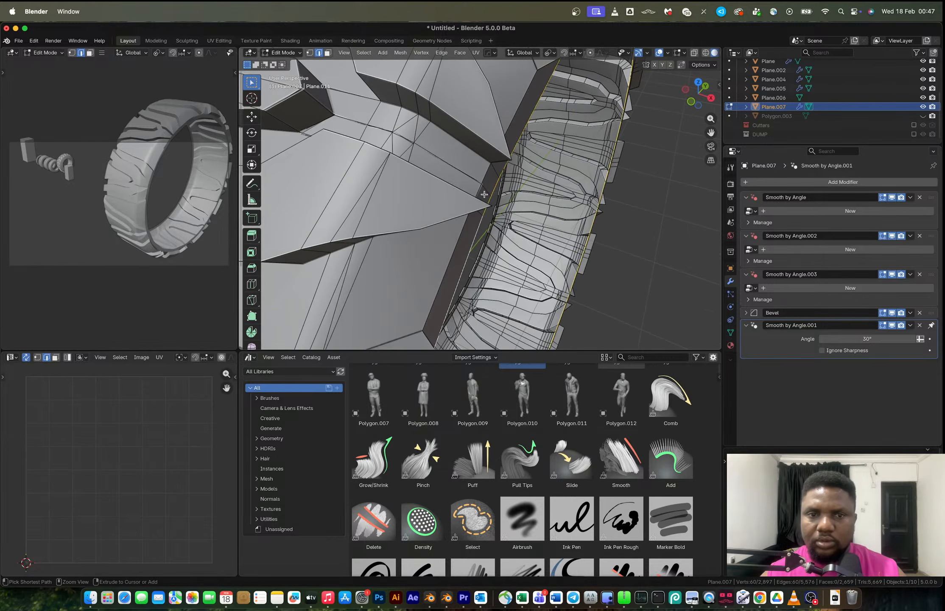
key(a)
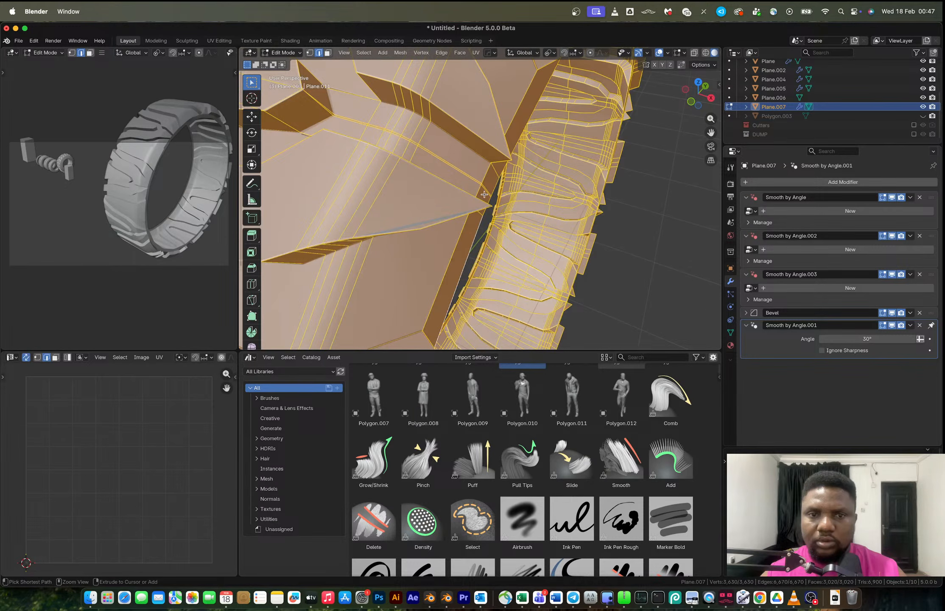
scroll(484, 194, down, 8)
alt+click(356, 294)
alt+shift+click(373, 283)
middle_drag(373, 283, 490, 285)
alt+shift+click(489, 285)
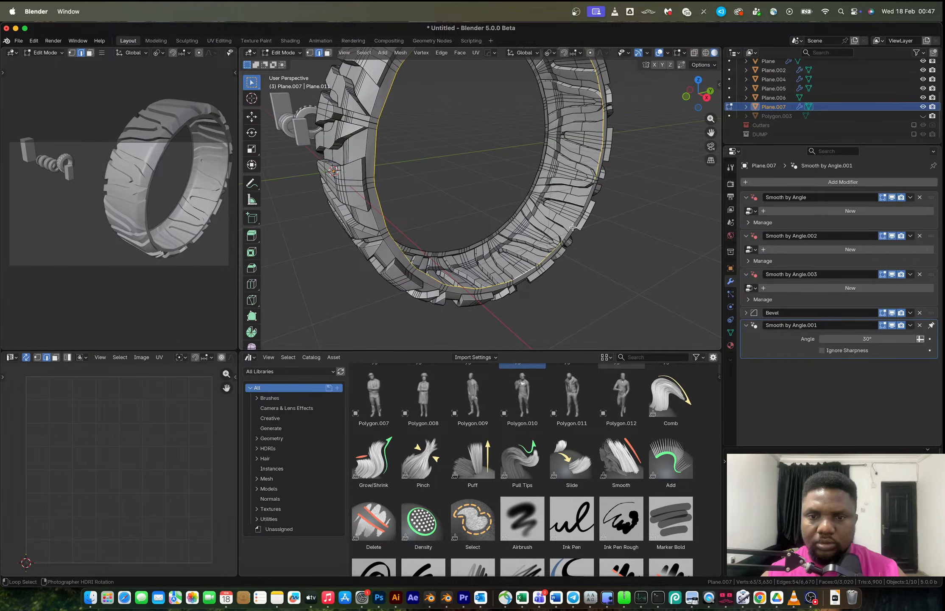
alt+shift+click(572, 228)
middle_drag(572, 228, 639, 225)
key(e)
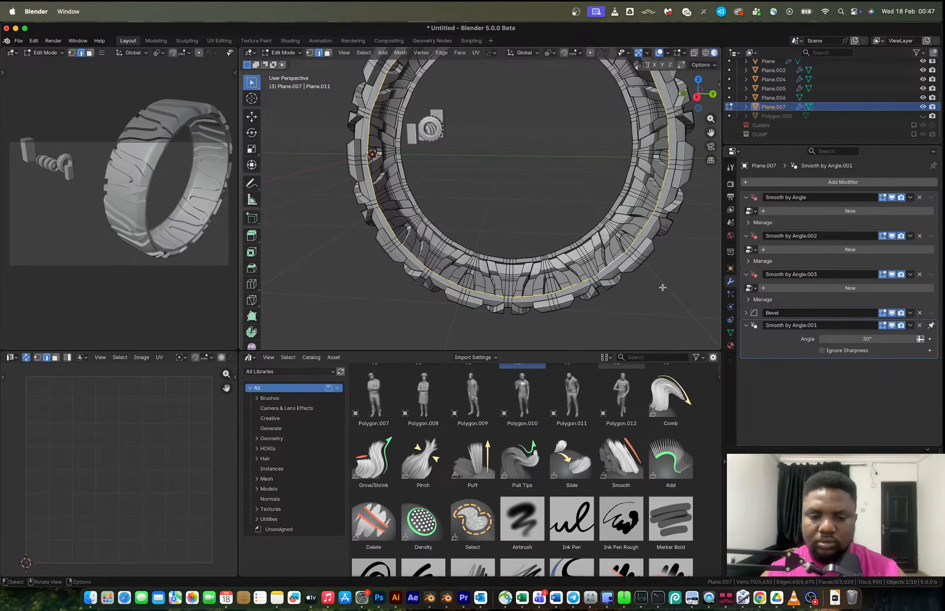
key(s)
click(646, 280)
key(super+z)
Extrude the inner rim loop and scale the new loop inward to about 0.817.
key(period)
click(585, 251)
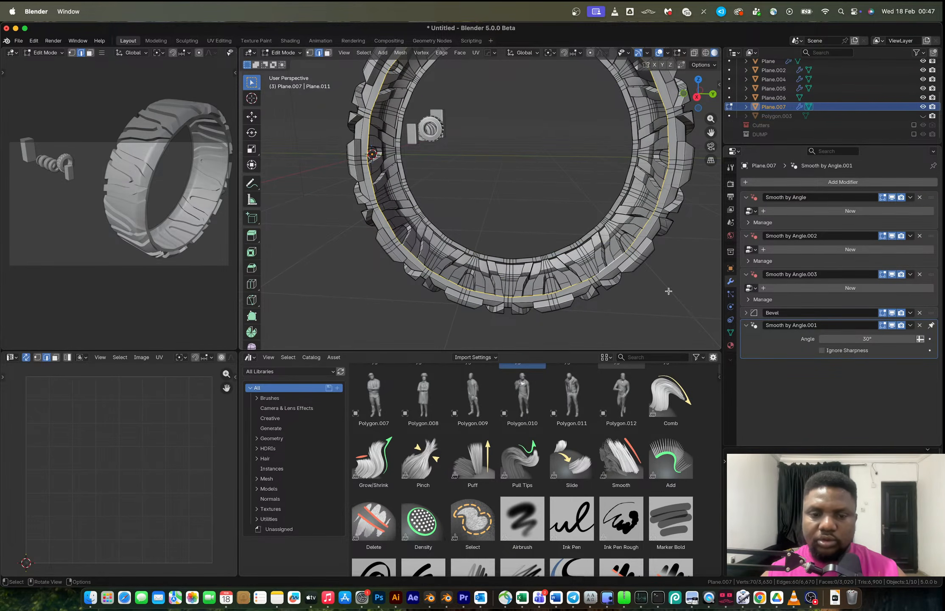
key(e)
key(s)
click(626, 282)
right_click(551, 218)
mouse_move(577, 225)
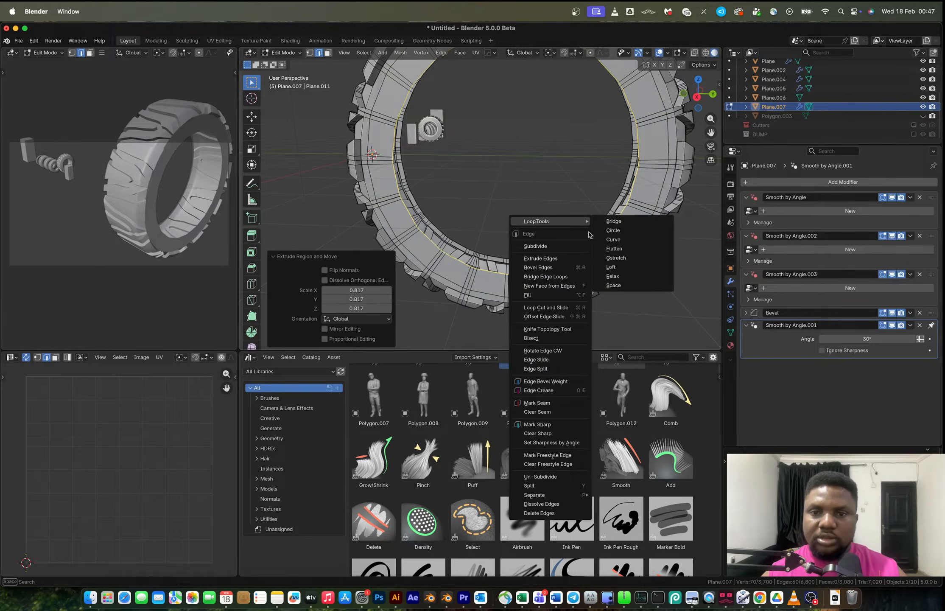
click(620, 233)
key(super+z)
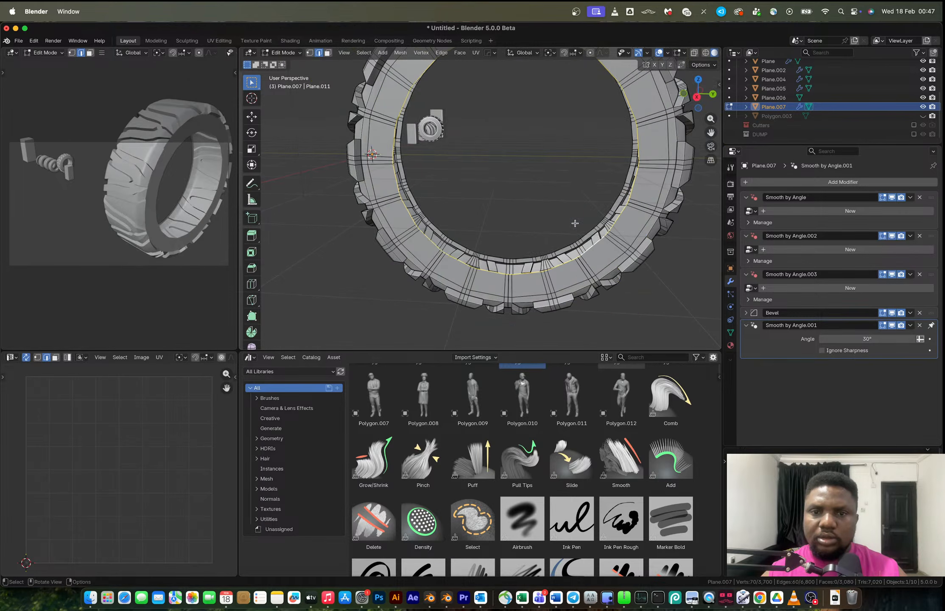
Make the extruded inner loop perfectly round with LoopTools Circle.
click(697, 97)
right_click(608, 167)
mouse_move(611, 169)
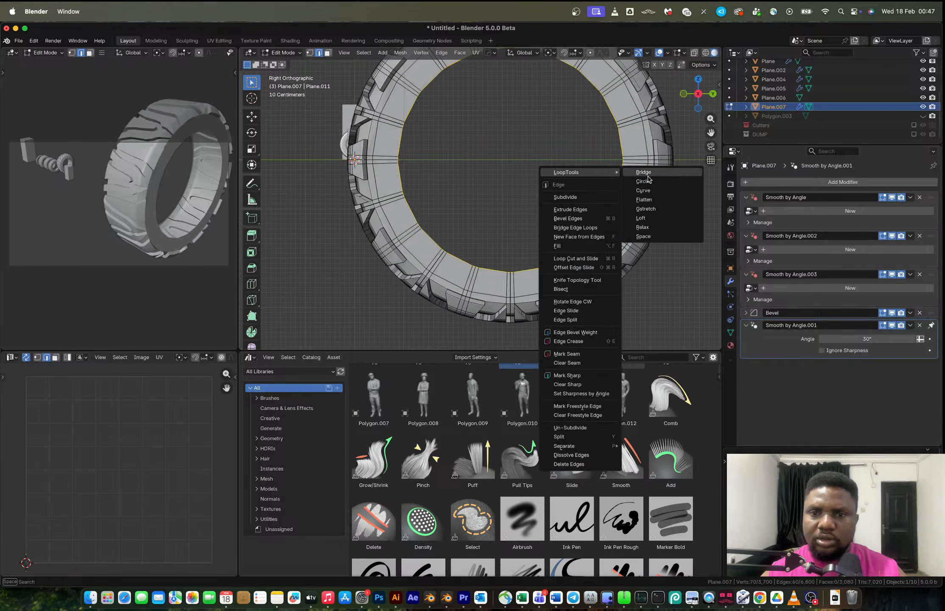
click(648, 180)
Scale the circular inner loop inward to about 0.814.
key(s)
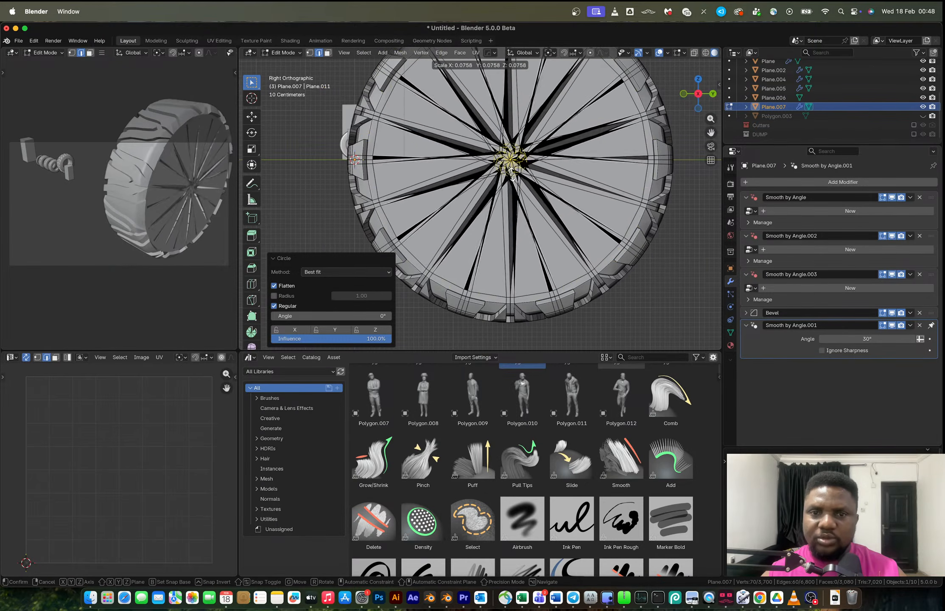
click(562, 208)
middle_drag(563, 208, 620, 232)
key(s)
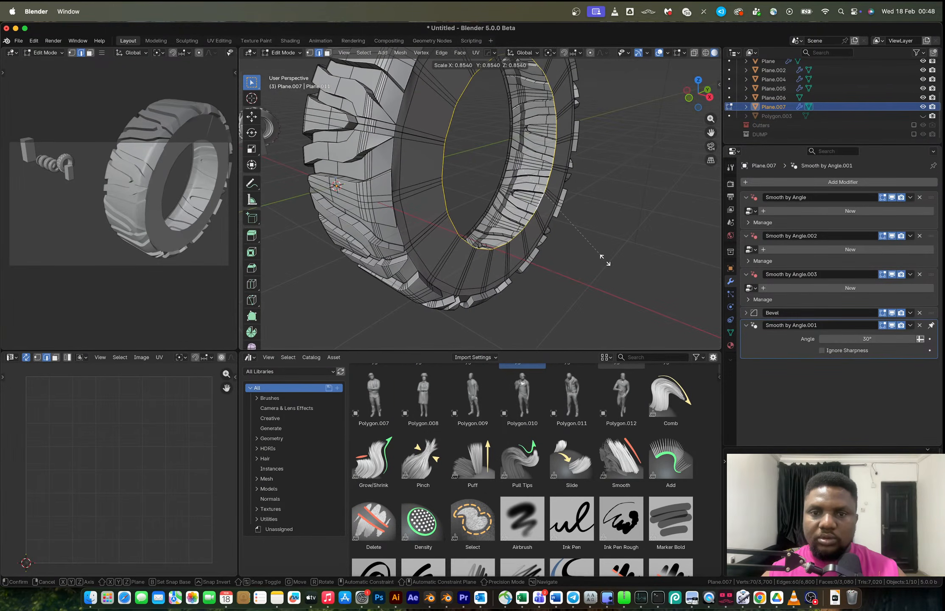
click(598, 256)
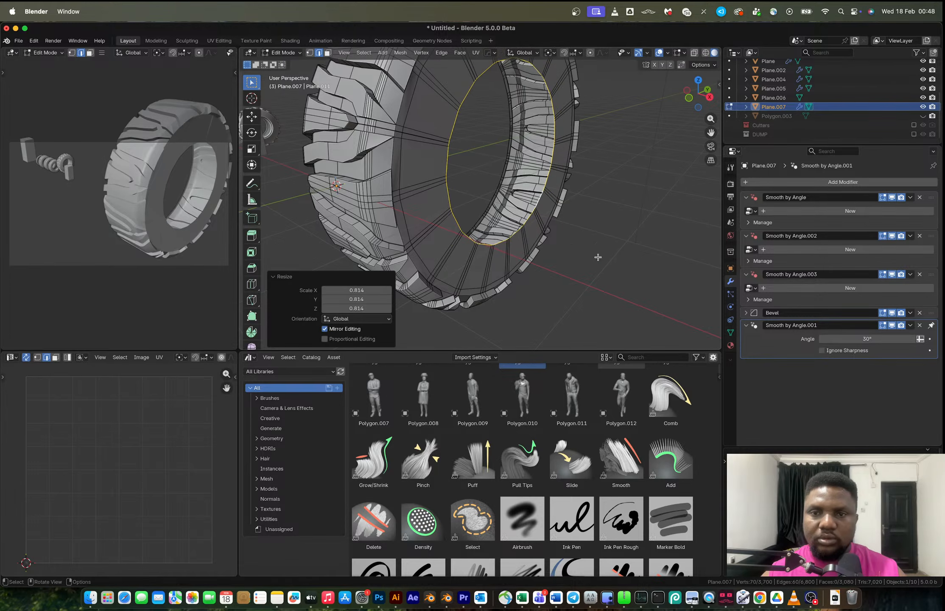
Move the inner loop along X by about 0.214 m.
click(689, 97)
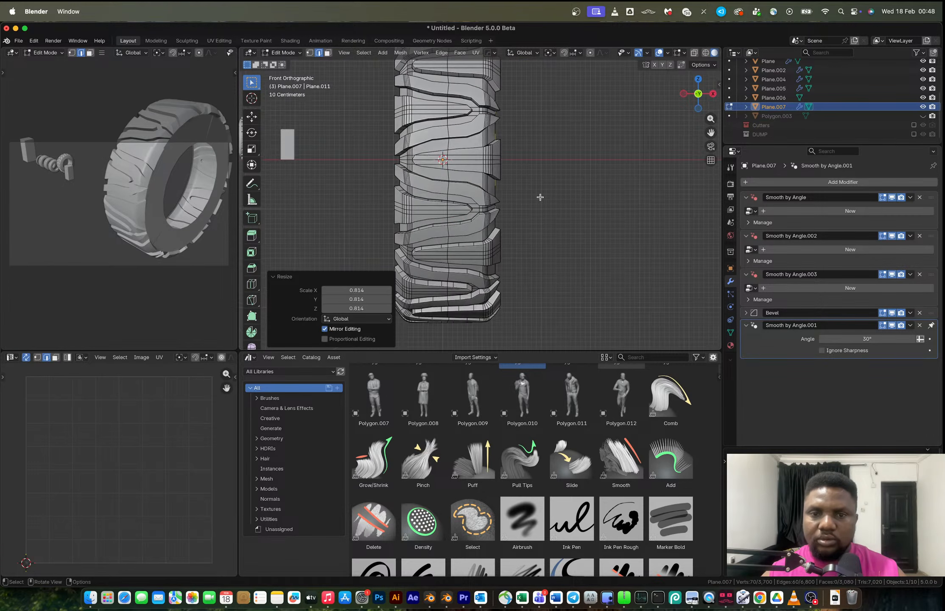
key(g)
key(x)
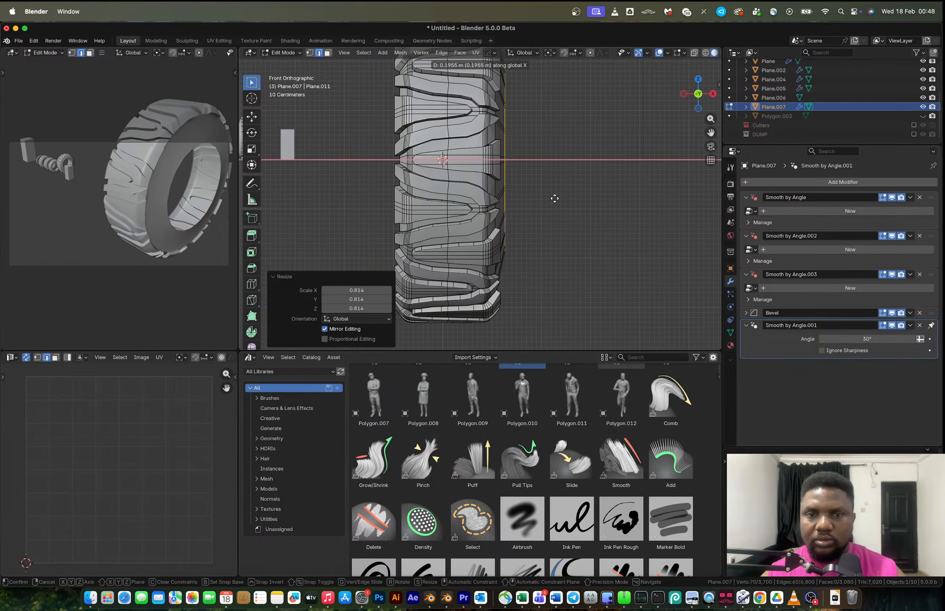
click(555, 199)
middle_drag(555, 199, 501, 210)
Move the inner loop about 0.8 m along negative X.
key(g)
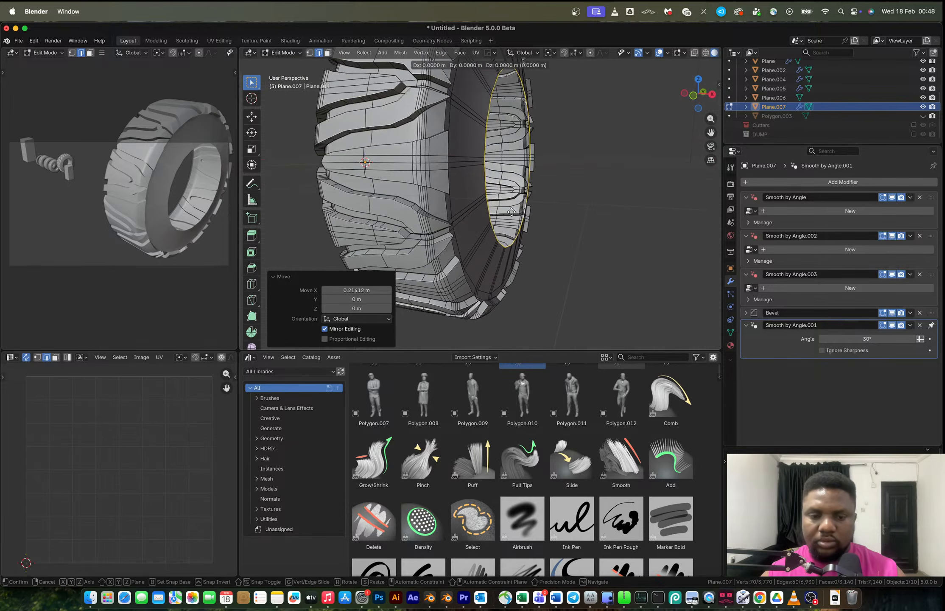
key(x)
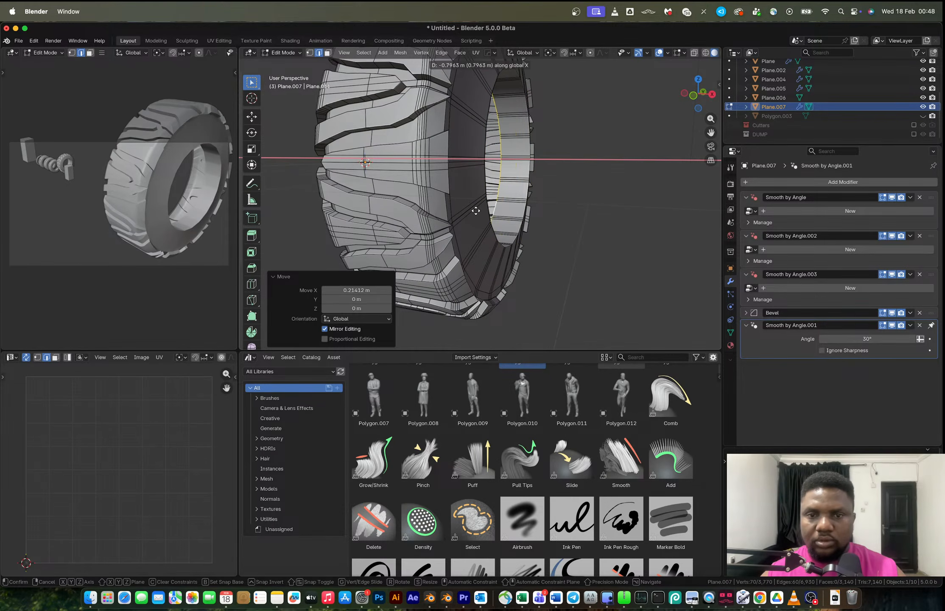
click(473, 211)
key(ctrl+r)
click(509, 187)
click(513, 190)
middle_drag(513, 190, 476, 184)
key(ctrl+z)
Return to Object Mode and set the tyre's origin to its geometry.
scroll(454, 196, down, 2)
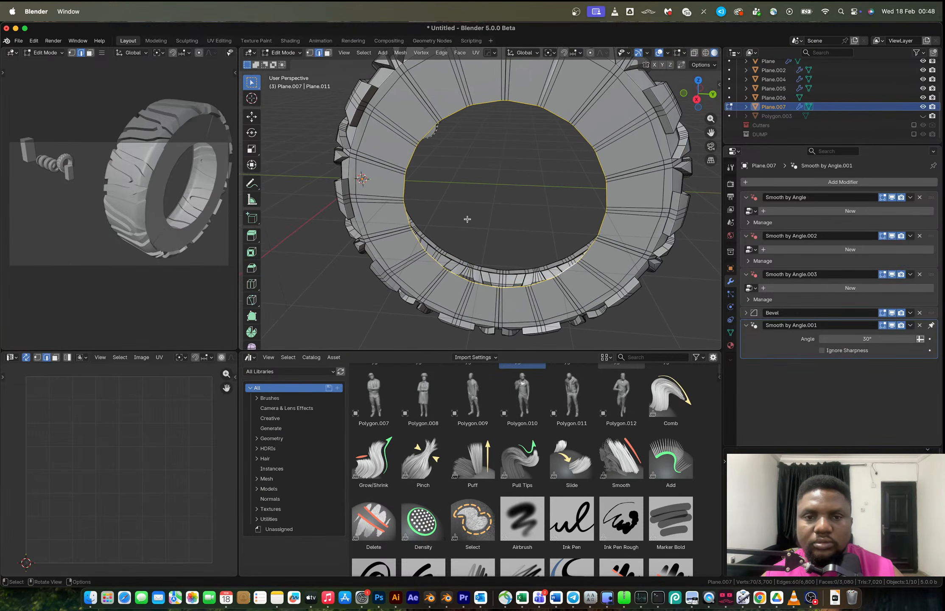
scroll(467, 219, down, 3)
key(Tab)
middle_drag(468, 220, 522, 211)
right_click(523, 214)
mouse_move(523, 214)
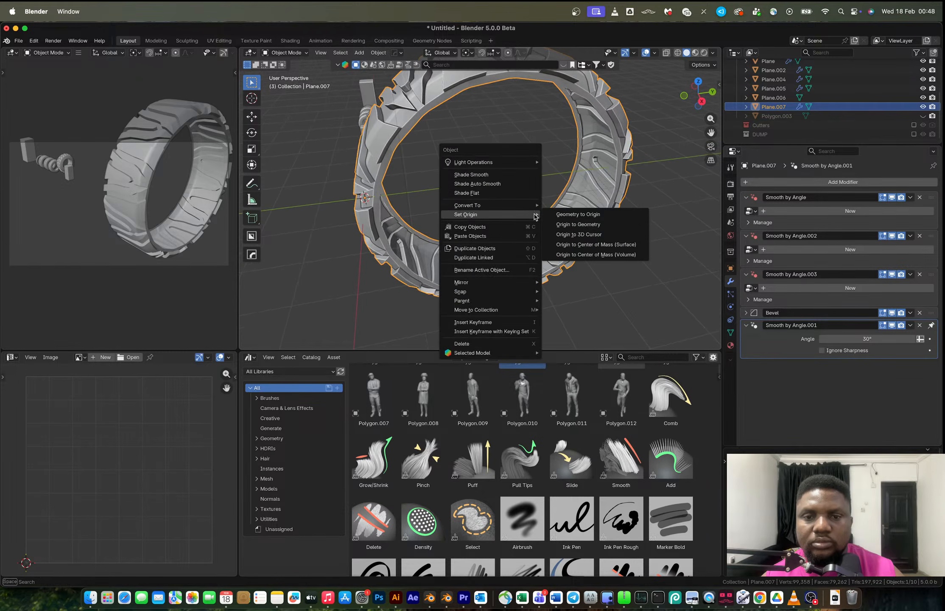
click(571, 225)
key(shift+a)
mouse_move(571, 224)
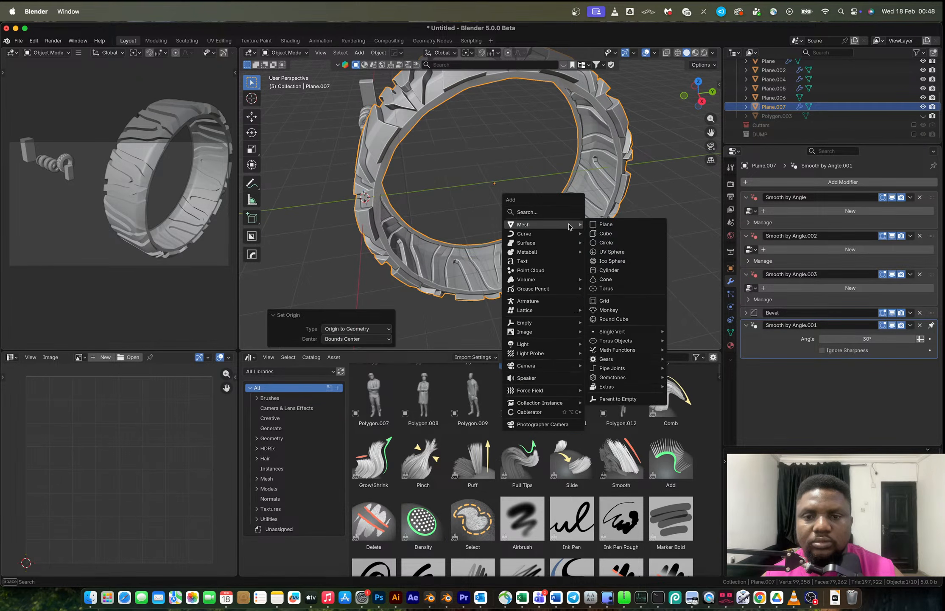
click(616, 271)
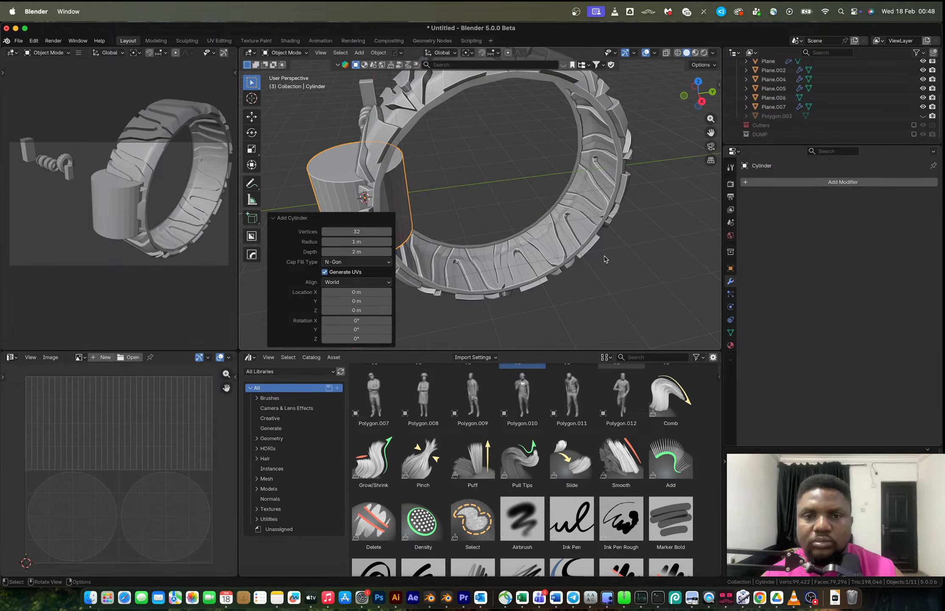
key(super+z)
Add a cylinder at the tyre's centre and rotate it 90° around Y.
key(shift+a)
mouse_move(534, 264)
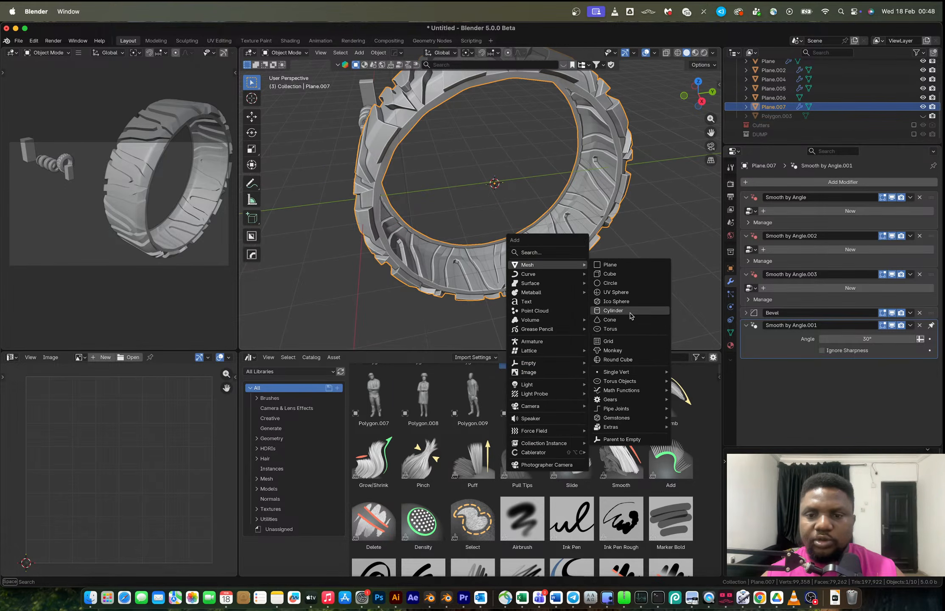
click(628, 310)
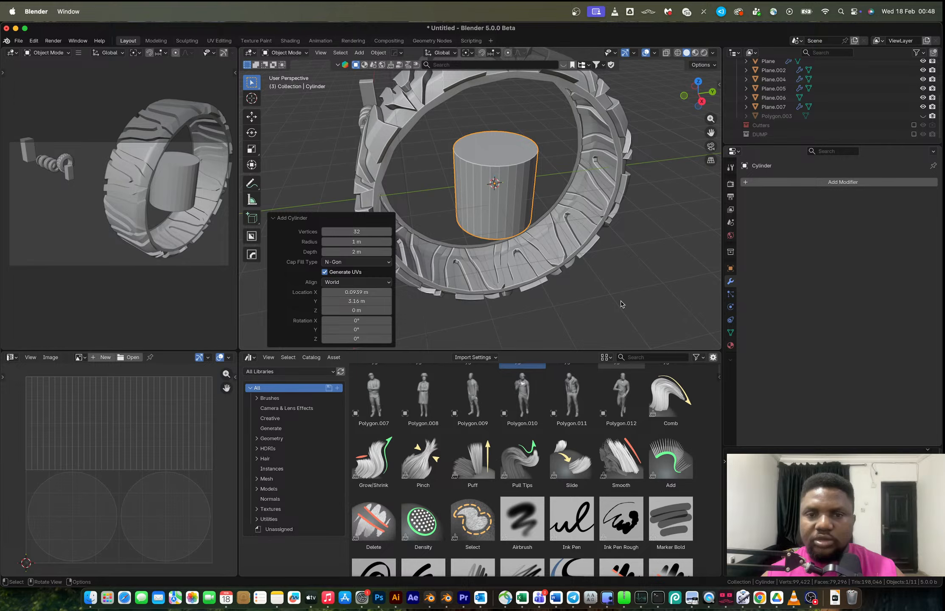
text(ry90)
key(Return)
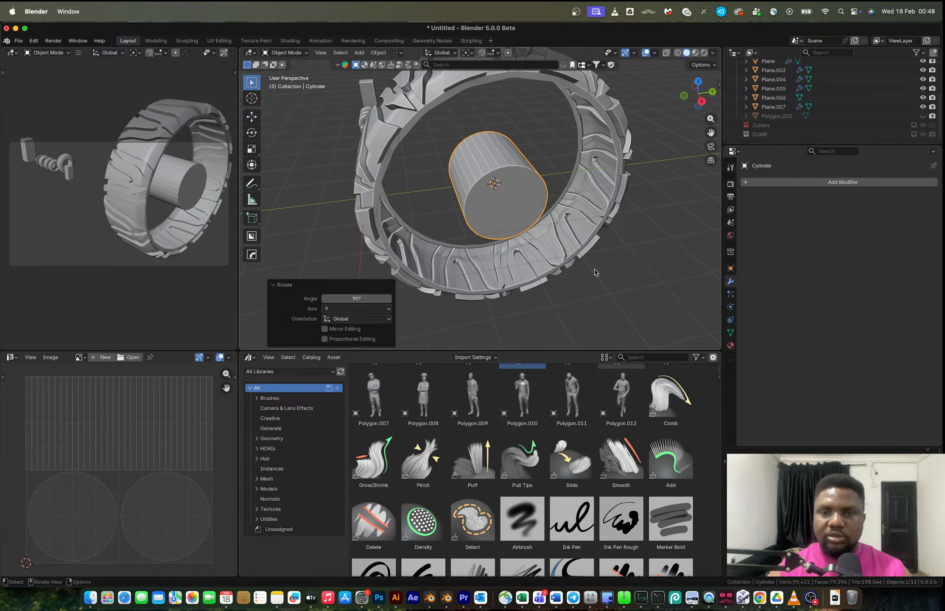
Scale the cylinder up uniformly by about 2.86.
key(s)
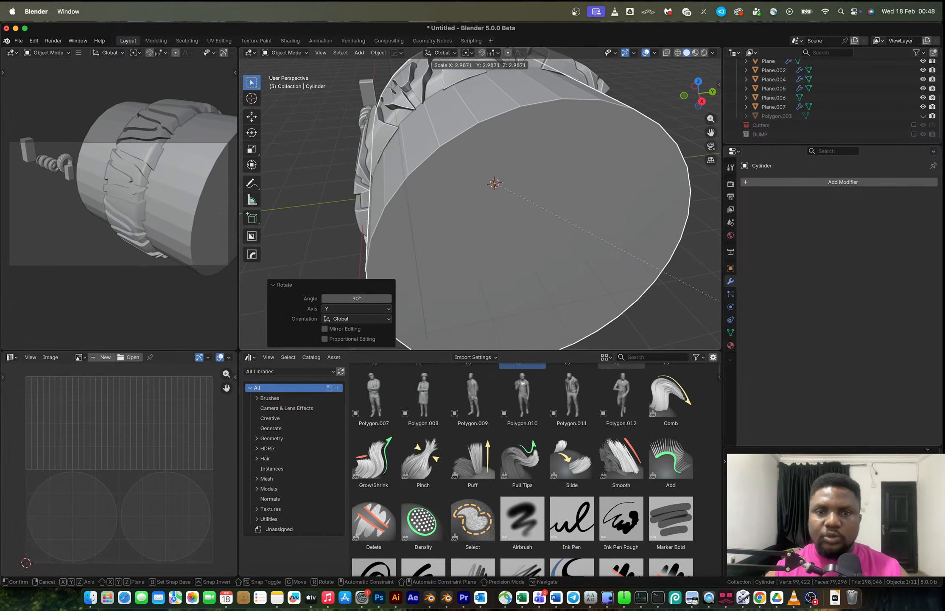
key(Return)
middle_drag(424, 191, 648, 187)
Flatten the cylinder along X to 0.35.
key(s)
key(y)
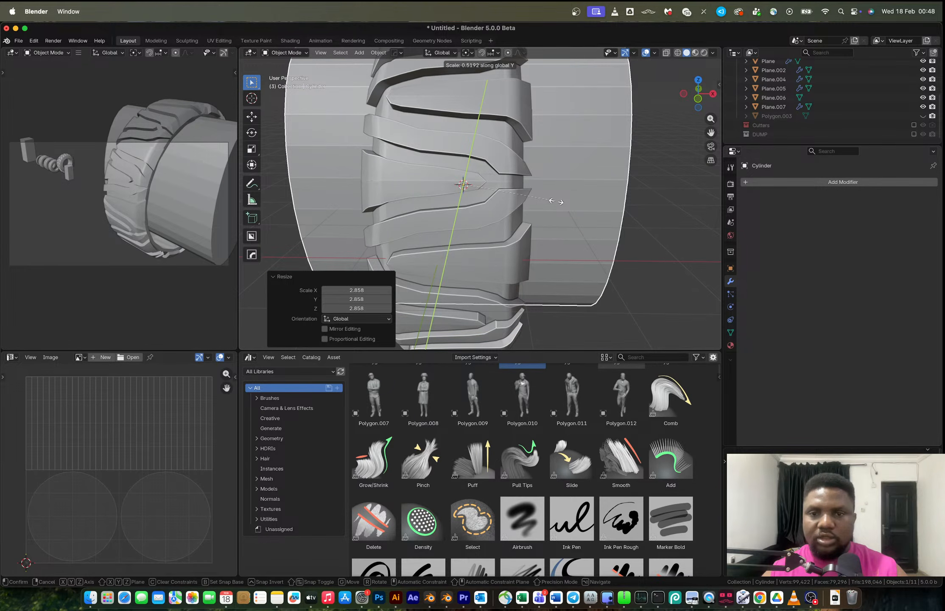
text(x0.35)
key(Return)
Scale the cylinder along X by about 1.13 to fit inside the tyre.
middle_drag(552, 200, 487, 190)
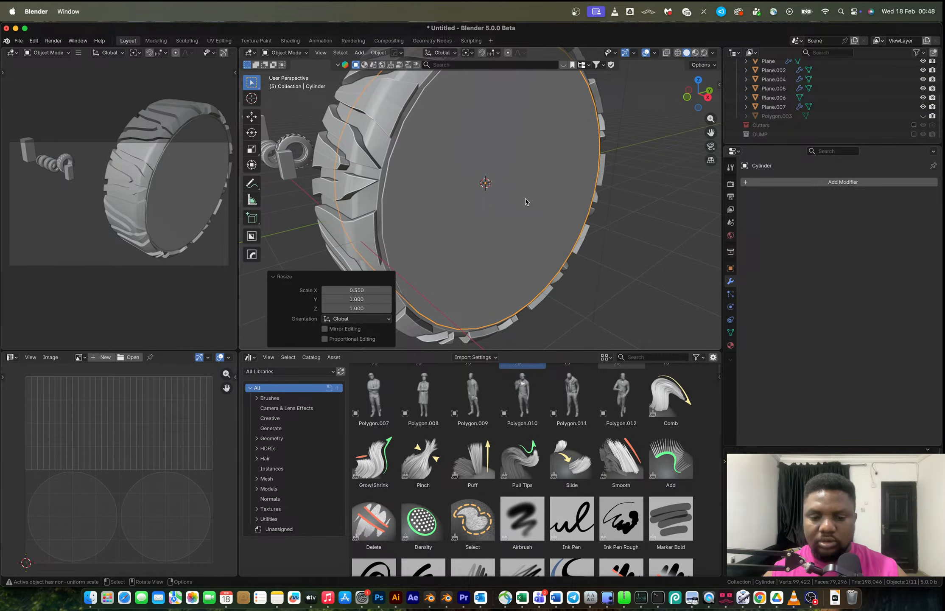
key(s)
key(x)
click(532, 204)
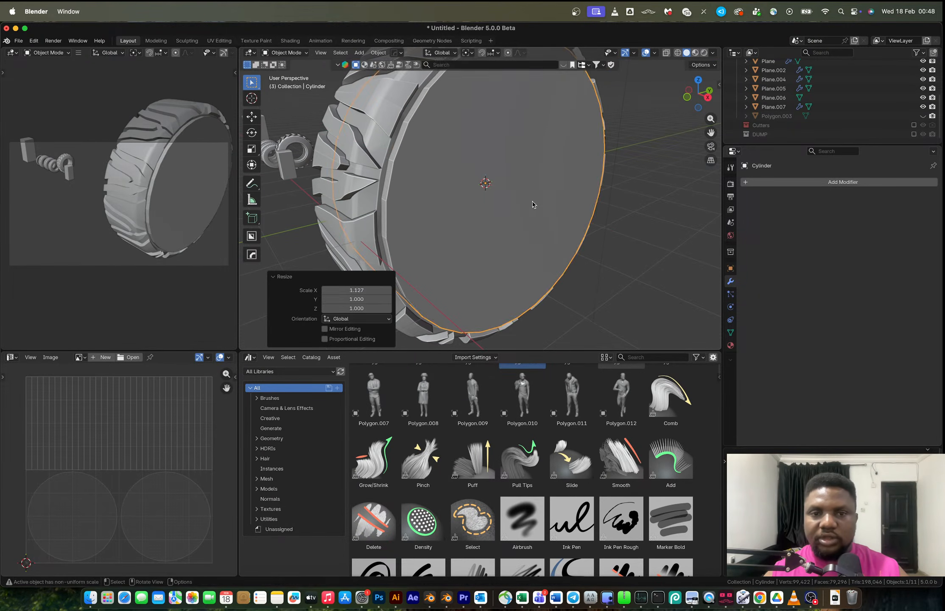
Inset the cylinder's cap face by about 0.34 m.
key(Tab)
key(alt+a)
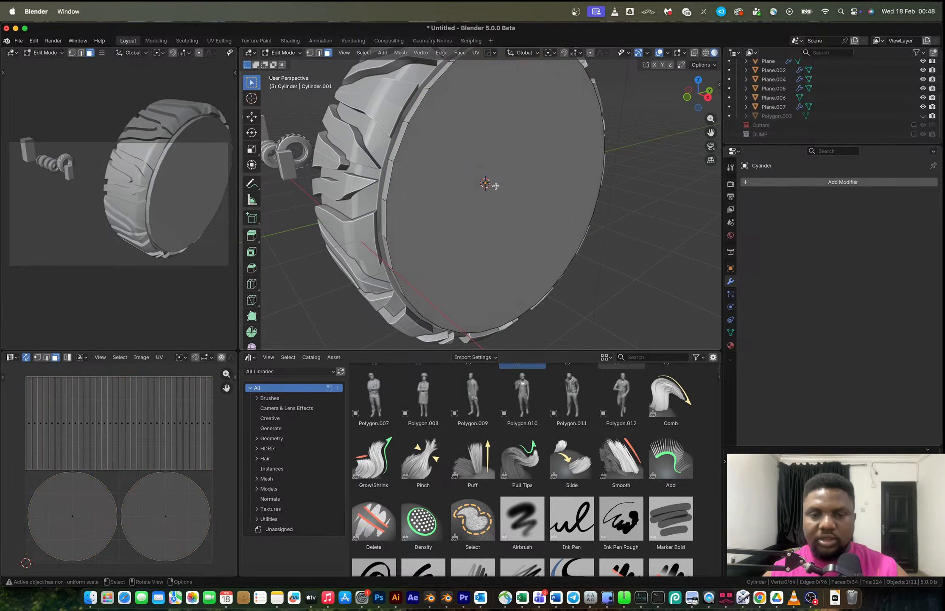
click(495, 186)
key(i)
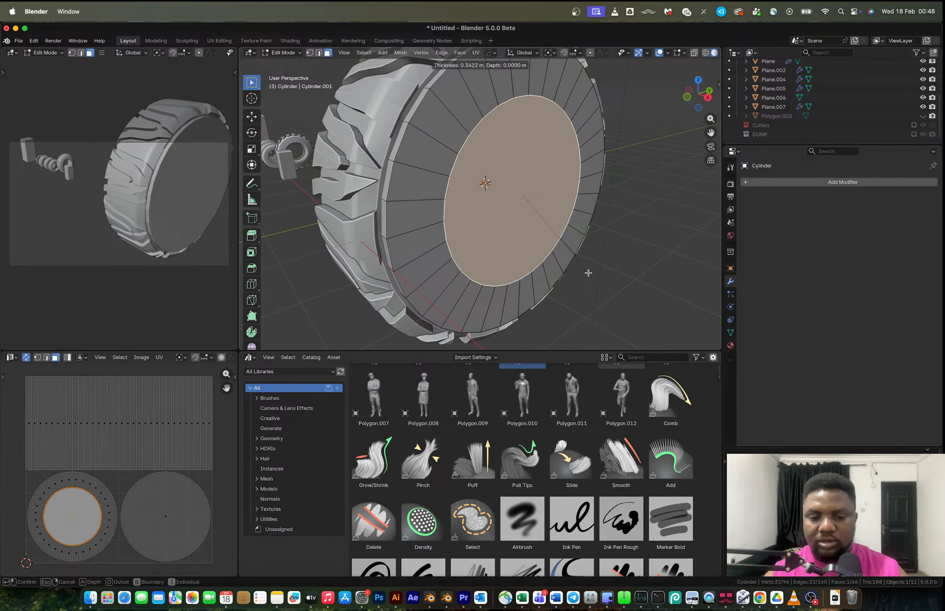
click(587, 272)
Extrude the inset face inward about 0.94 m.
key(e)
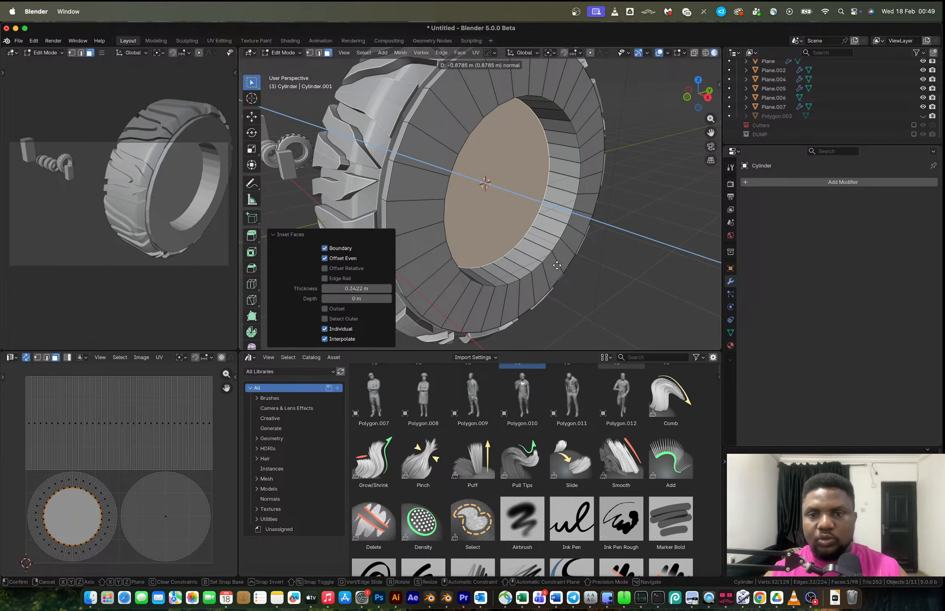
click(555, 262)
Add a loop cut around the cylinder's inner bore.
key(ctrl+r)
click(548, 215)
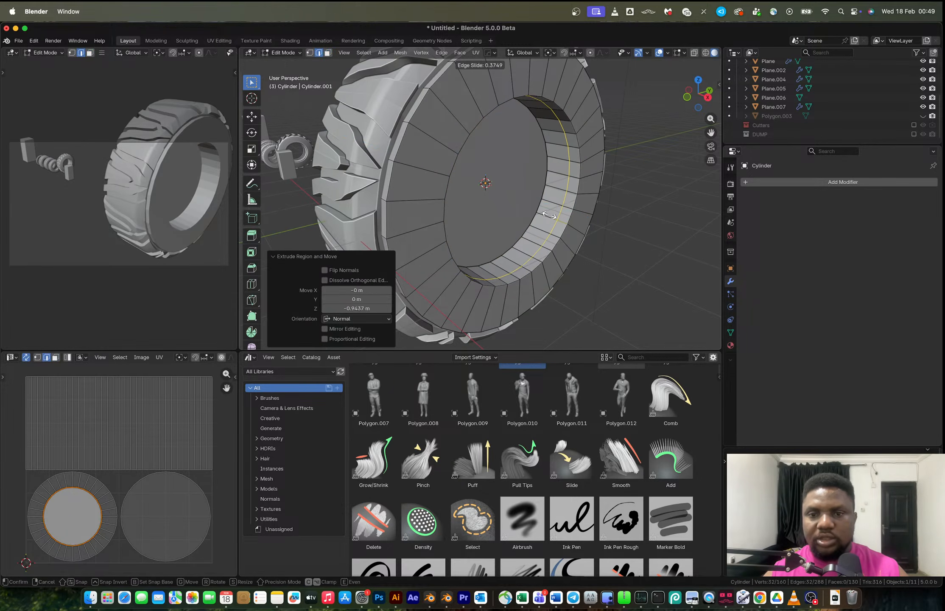
click(548, 215)
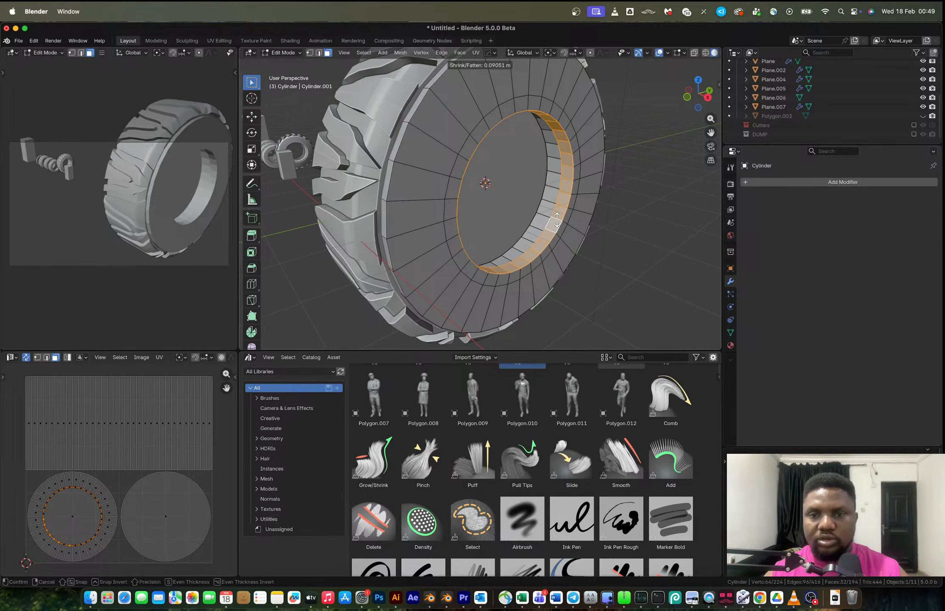
click(560, 218)
key(ctrl+z)
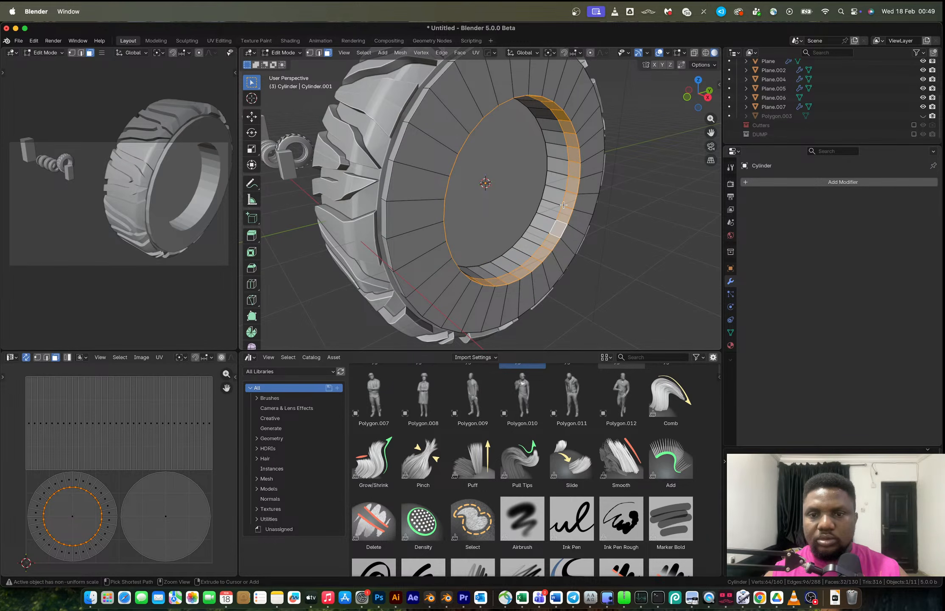
Add a second loop cut beside the first inside the bore.
key(ctrl+r)
click(564, 205)
click(569, 208)
shift+click(560, 208)
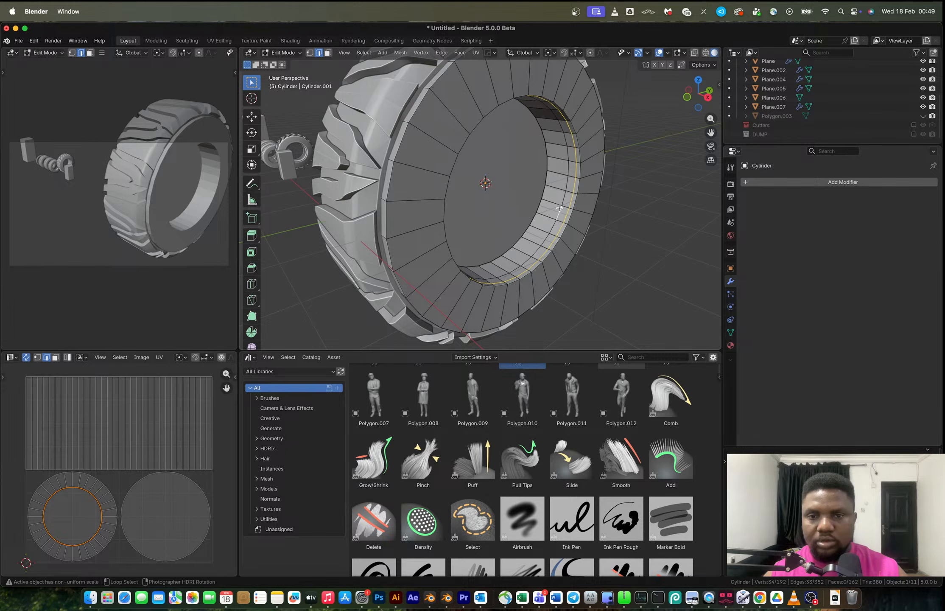
alt+shift+click(559, 208)
key(g)
key(y)
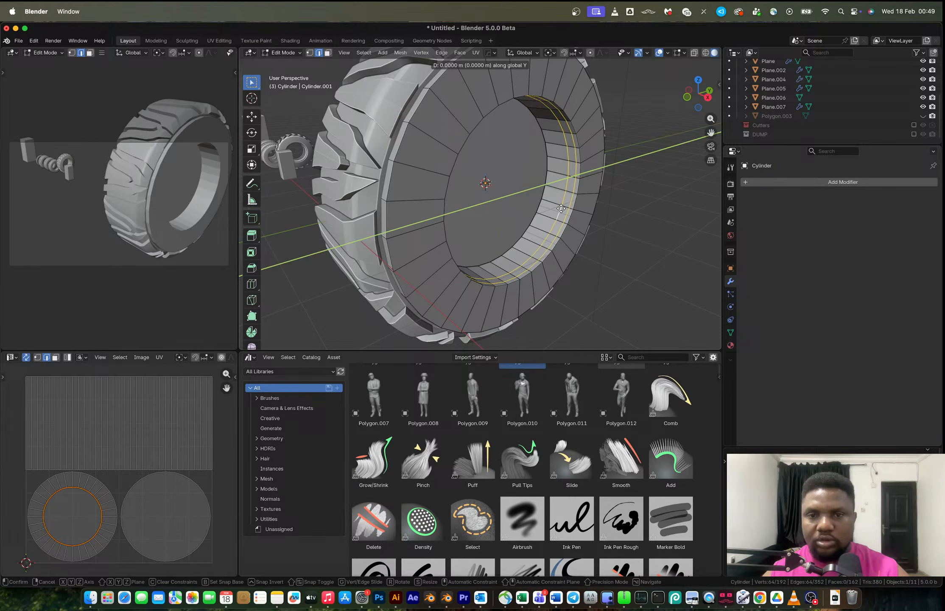
key(Escape)
Extrude the face ring between the loop cuts along normals by about 0.07 m.
key(3)
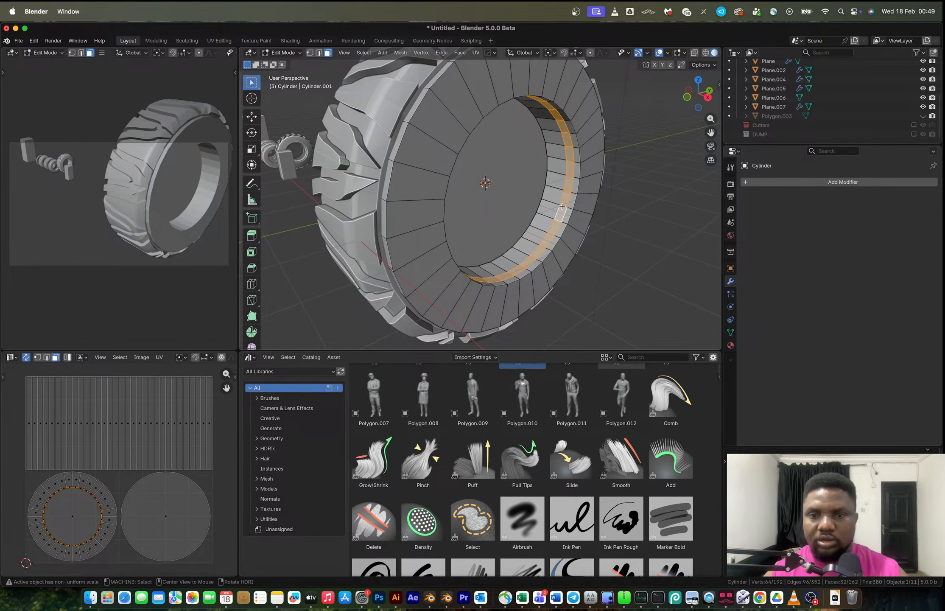
key(alt+e)
click(568, 214)
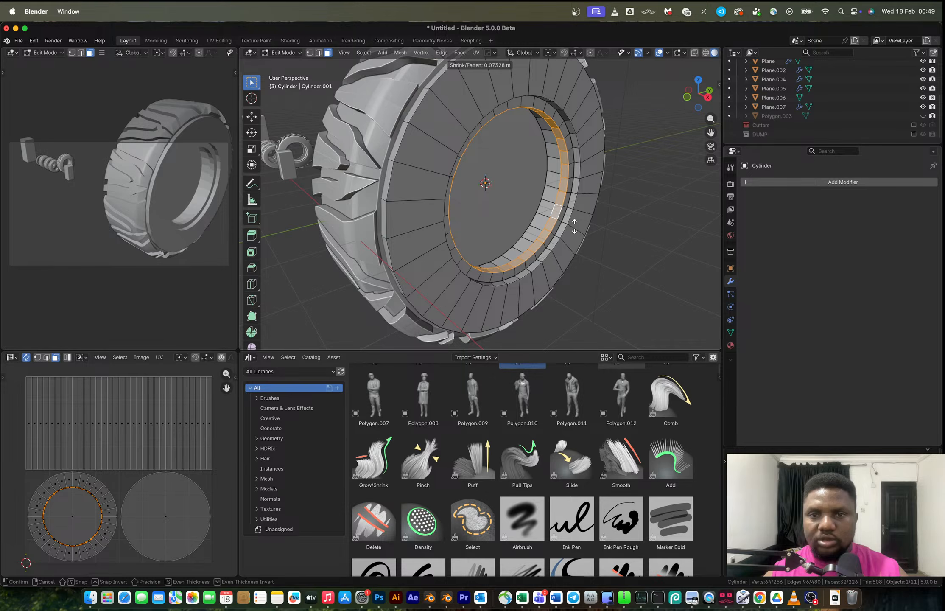
click(574, 226)
Add a HardOps mirror modifier to the cylinder across the Z axis.
key(Tab)
key(alt+x)
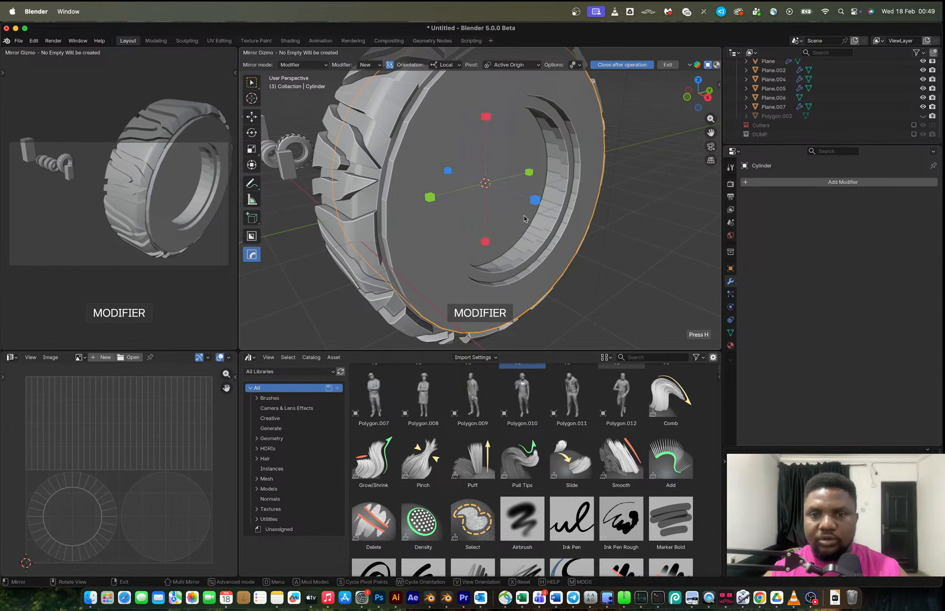
middle_drag(524, 215, 511, 215)
click(525, 198)
key(Tab)
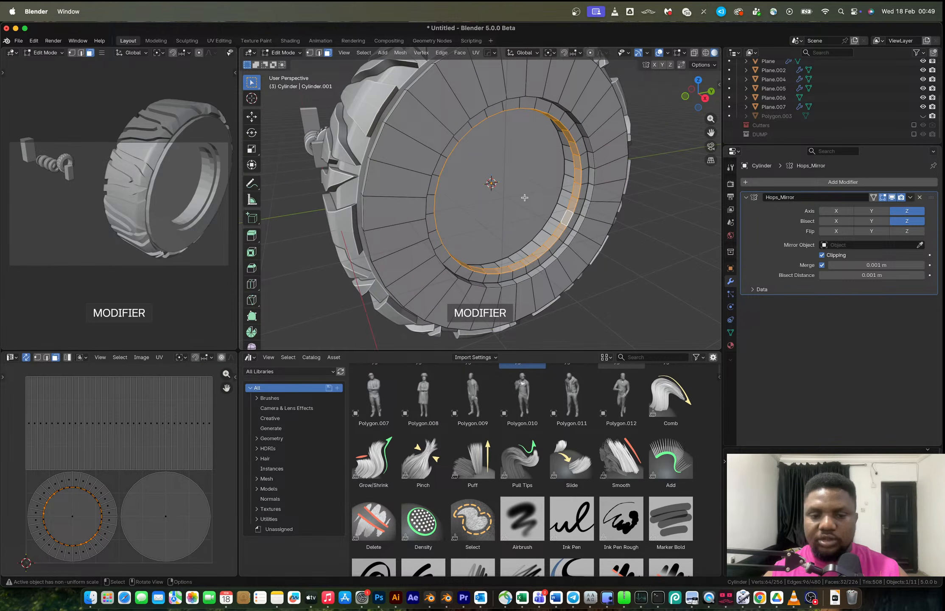
Move the cylinder's inner cap face along Y by about 0.06 m.
click(525, 198)
key(g)
key(y)
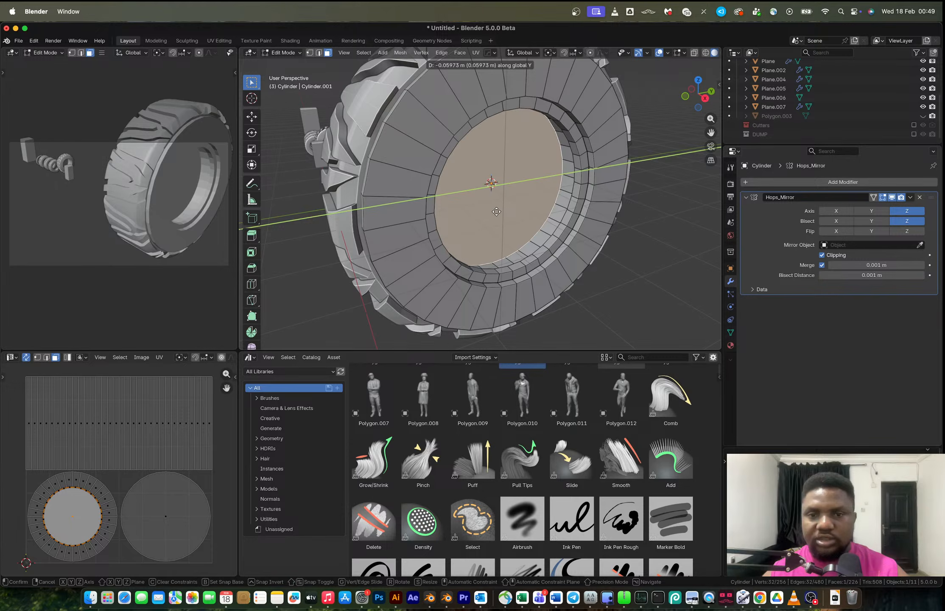
click(496, 211)
Apply the mirror modifier and merge the whole mesh by distance at 0.1 m.
key(Tab)
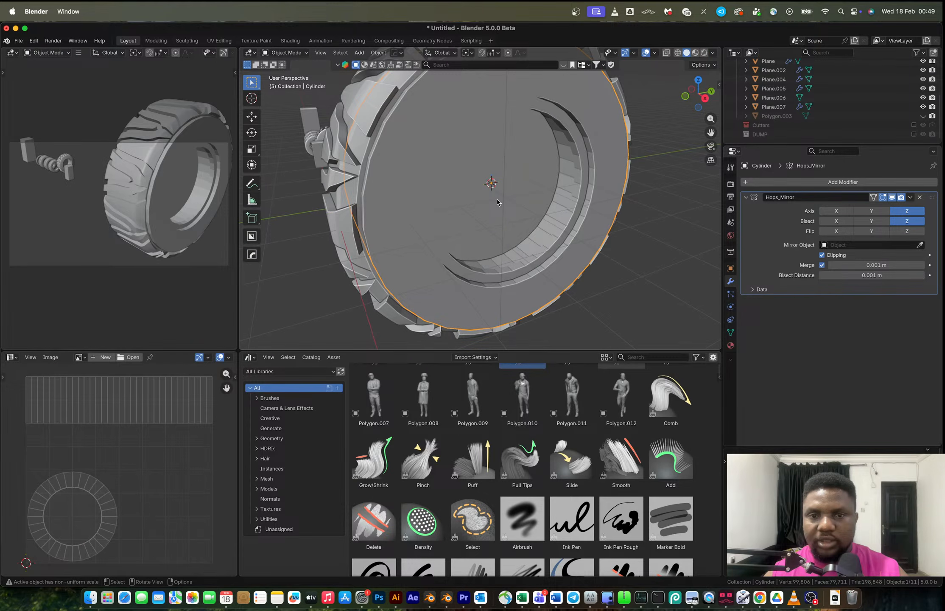
key(ctrl+a)
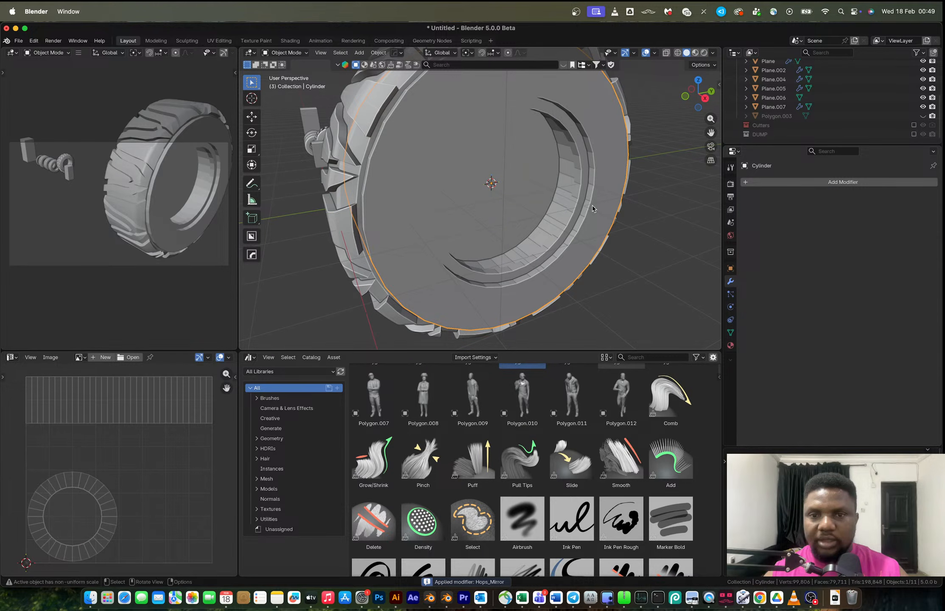
key(Tab)
key(a)
key(m)
click(570, 203)
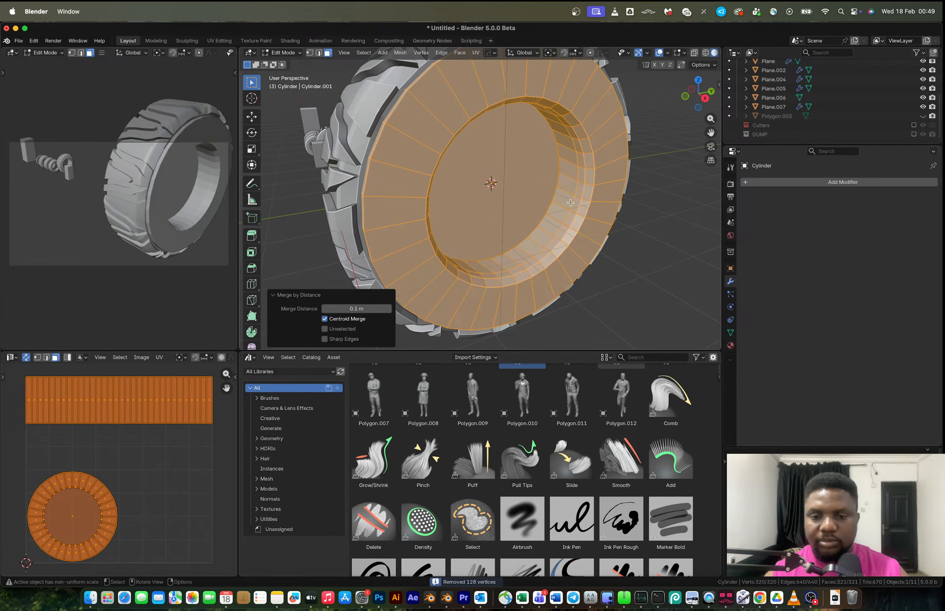
Delete the cylinder's central cap faces to open the bore.
key(alt+a)
middle_drag(549, 200, 541, 198)
key(a)
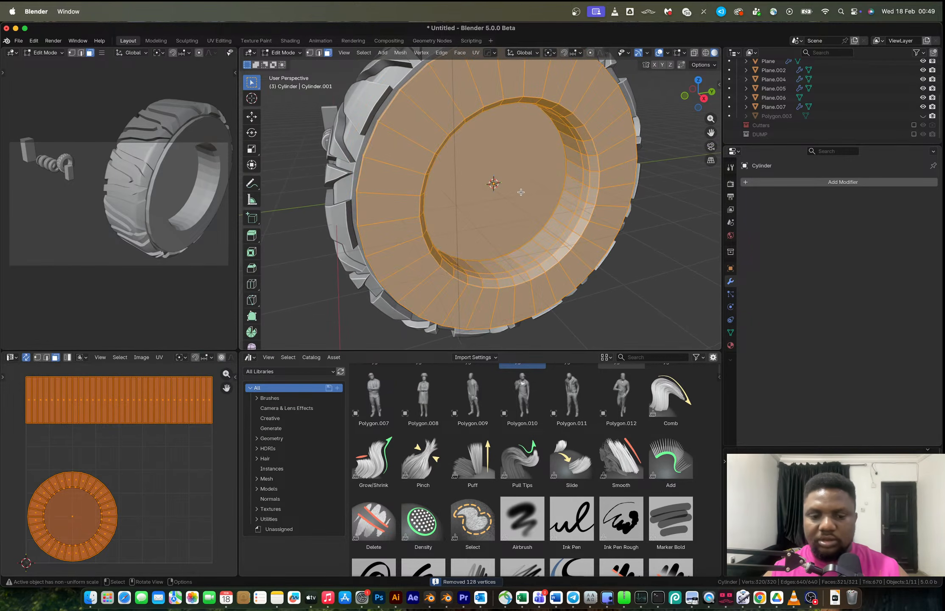
click(488, 190)
key(x)
click(484, 190)
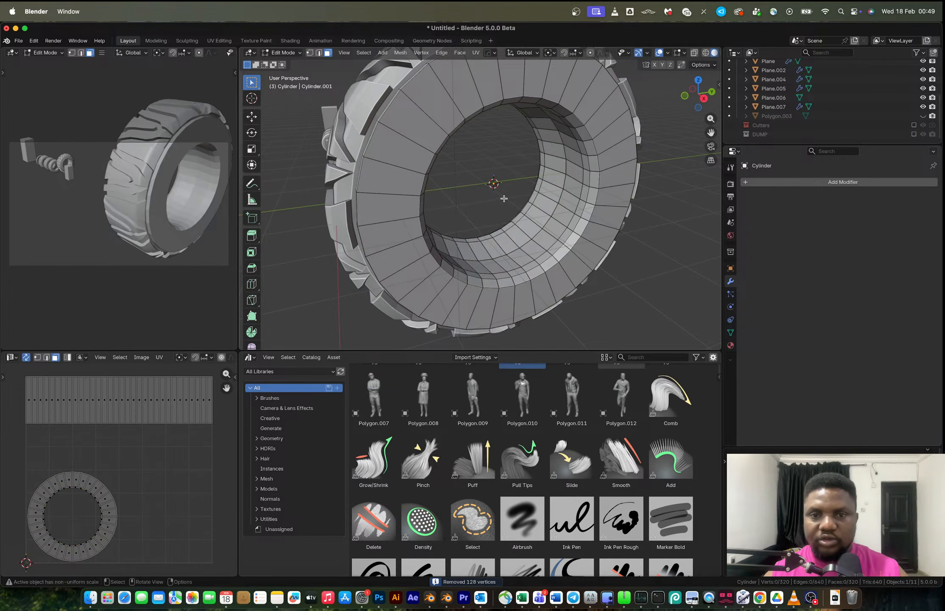
Extrude the middle face ring of the bore along normals by -0.25 m.
middle_drag(500, 197, 528, 202)
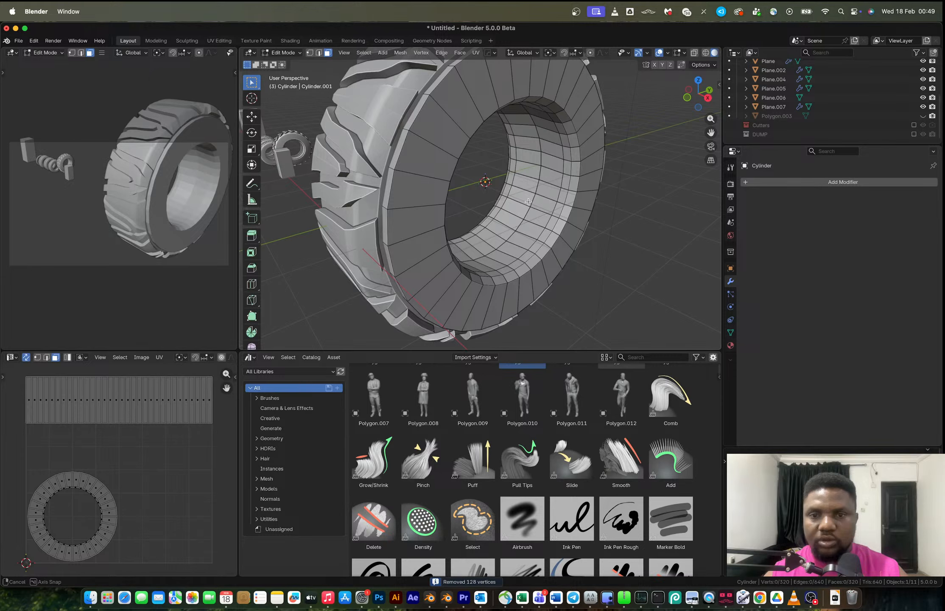
alt+click(546, 204)
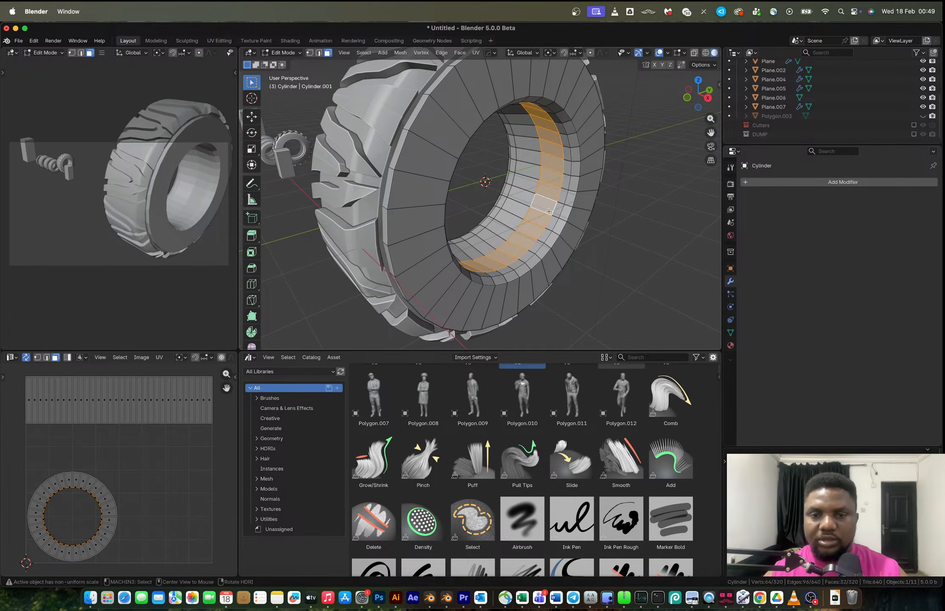
key(alt+e)
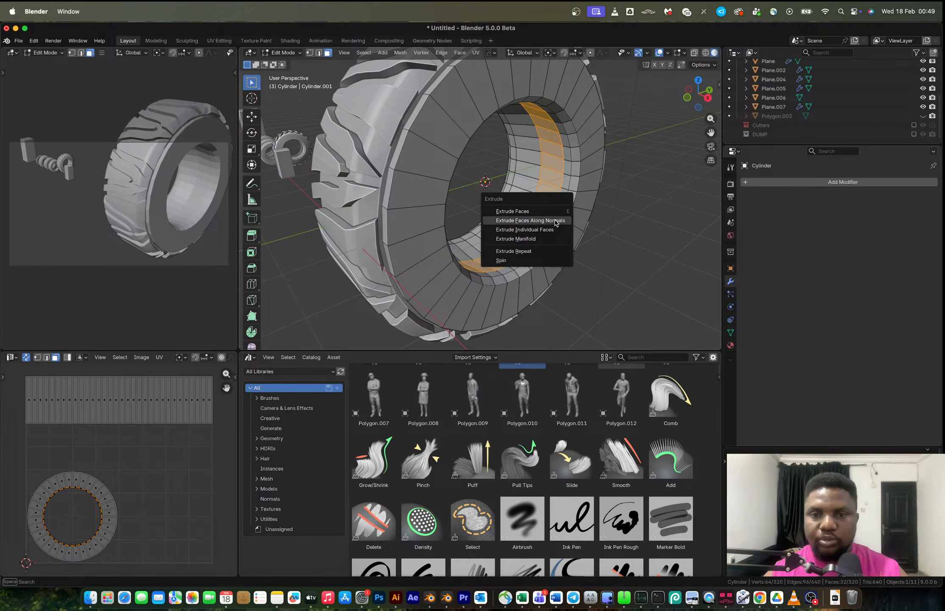
click(556, 221)
click(560, 225)
mouse_move(561, 226)
middle_down()
mouse_move(548, 223)
mouse_move(565, 229)
middle_up()
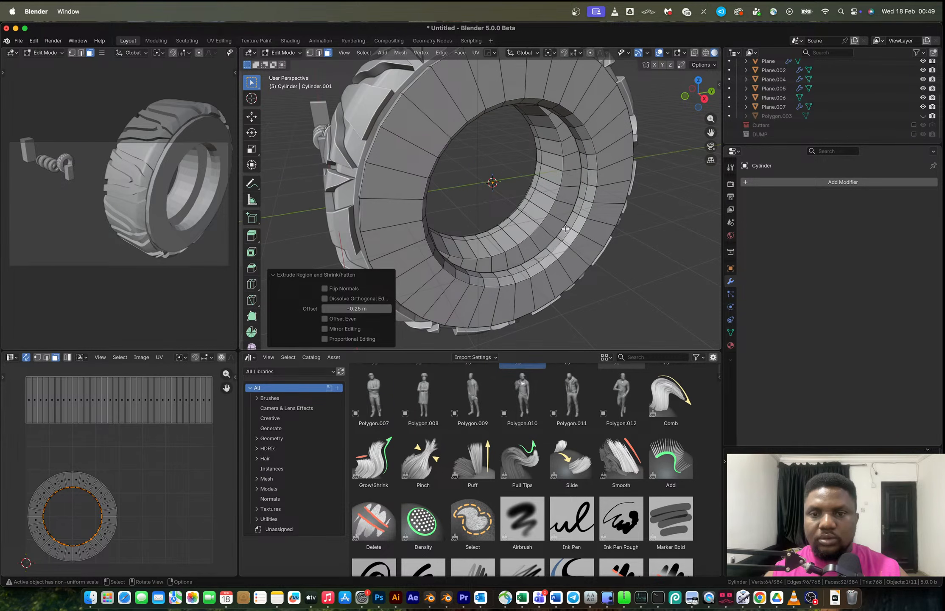
alt+click(567, 226)
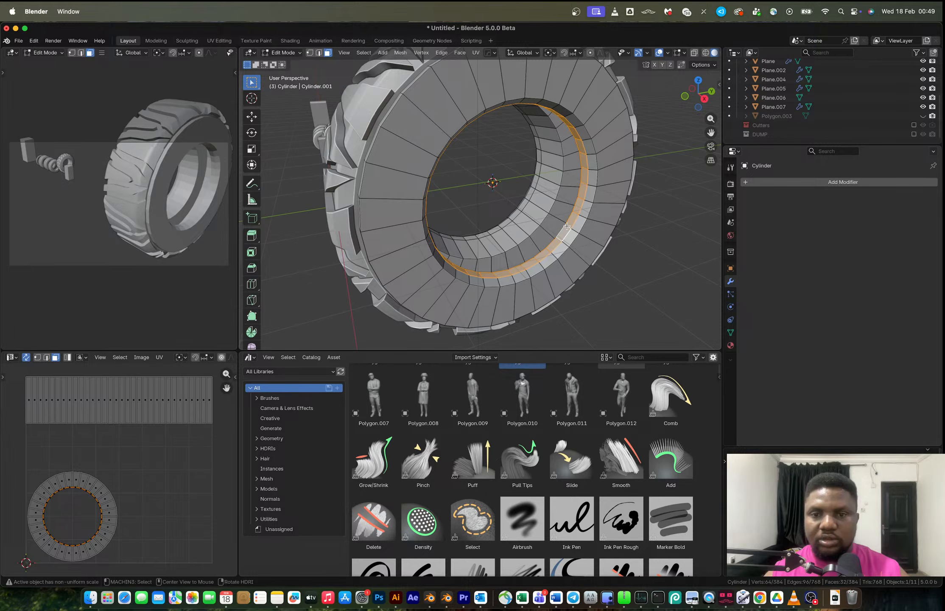
key(alt+e)
click(567, 226)
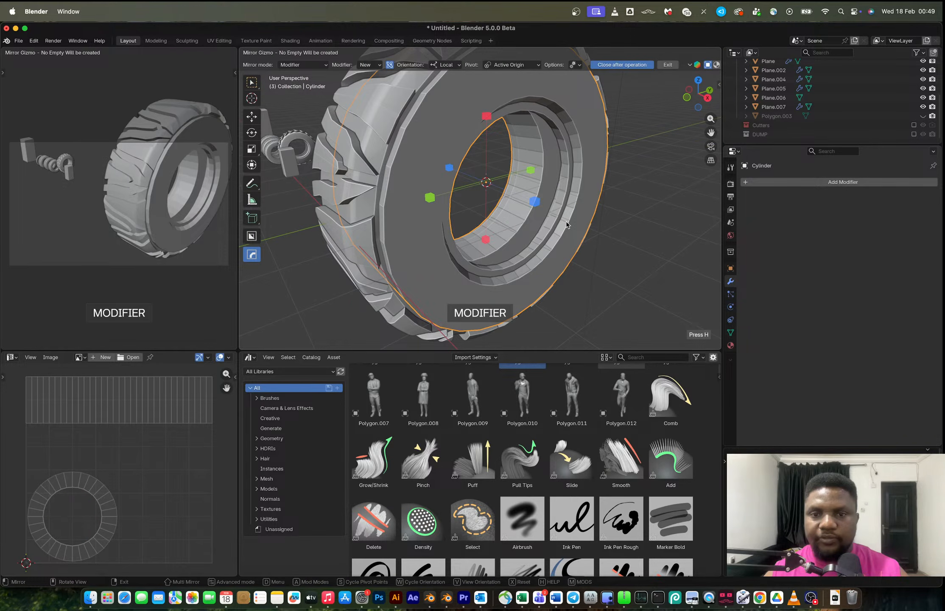
click(535, 202)
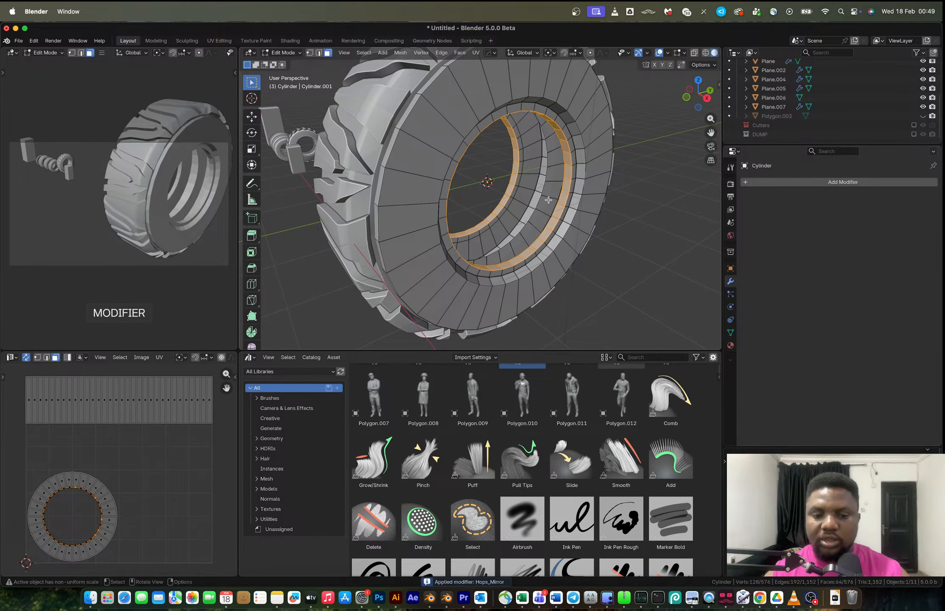
key(x)
click(548, 197)
key(x)
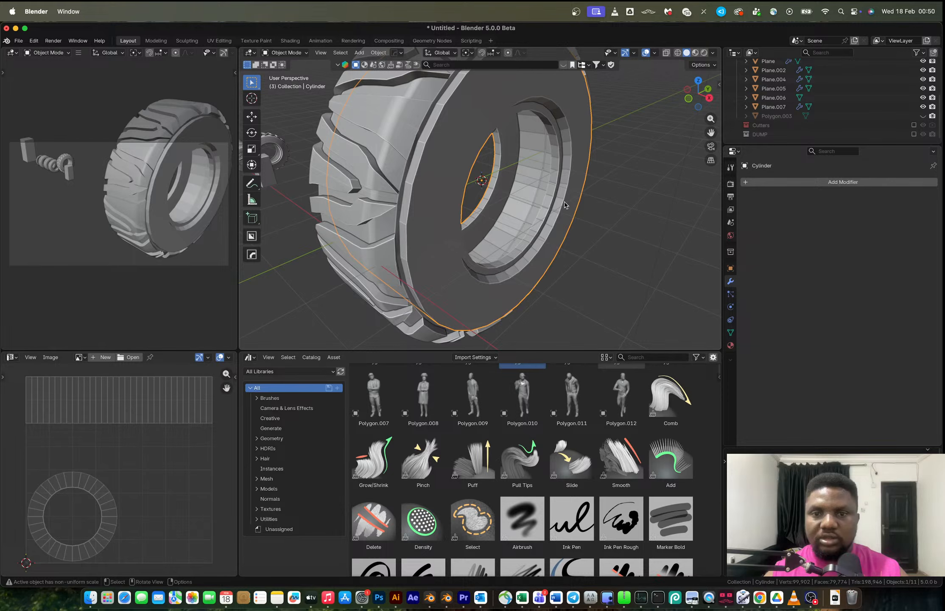
Reposition the selected bore edge loop, then mirror the cylinder along Z and apply the mirror.
key(Tab)
key(g)
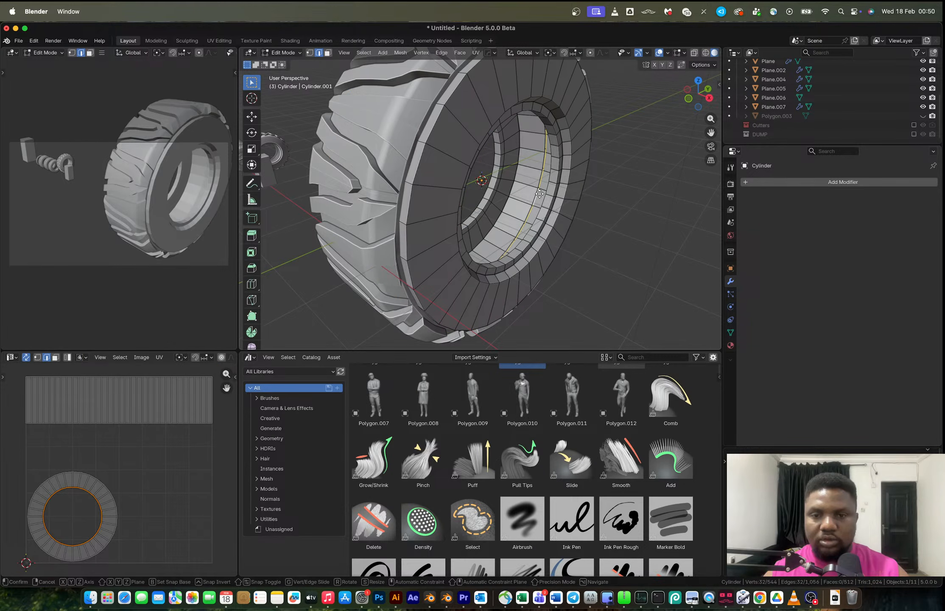
click(539, 194)
key(Tab)
key(alt+x)
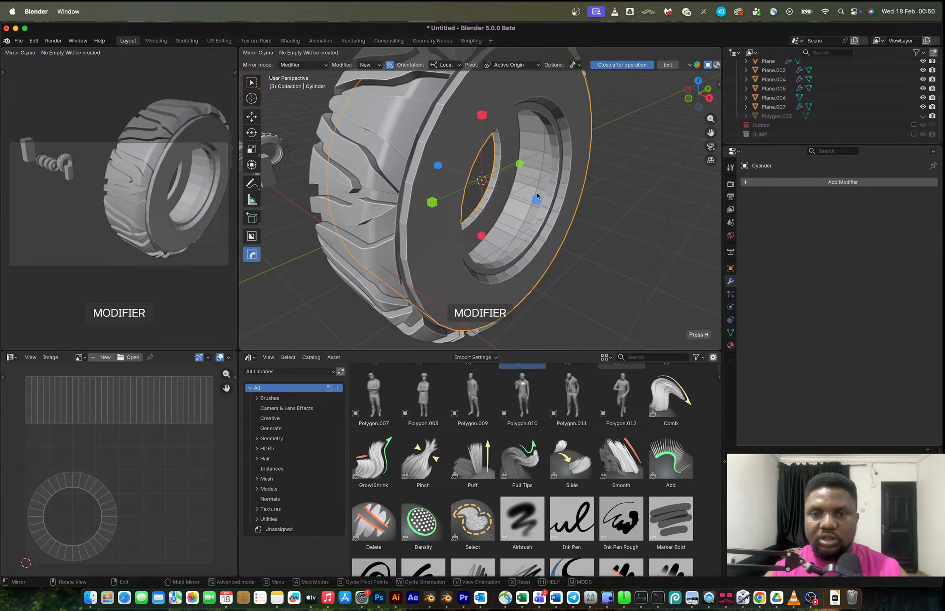
click(537, 196)
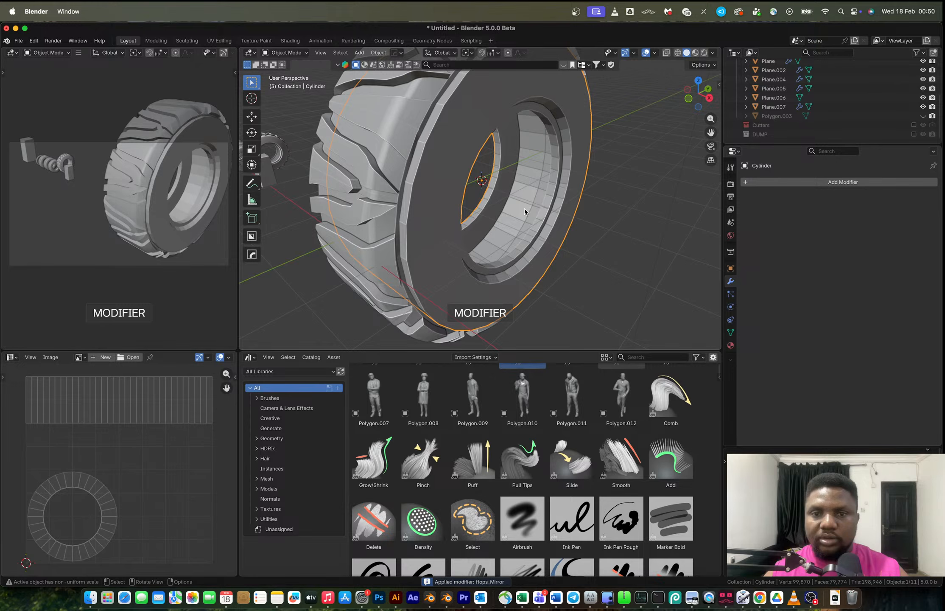
Bevel the cylinder's outer rim edge loop by about 0.144 m with 4 segments.
key(Tab)
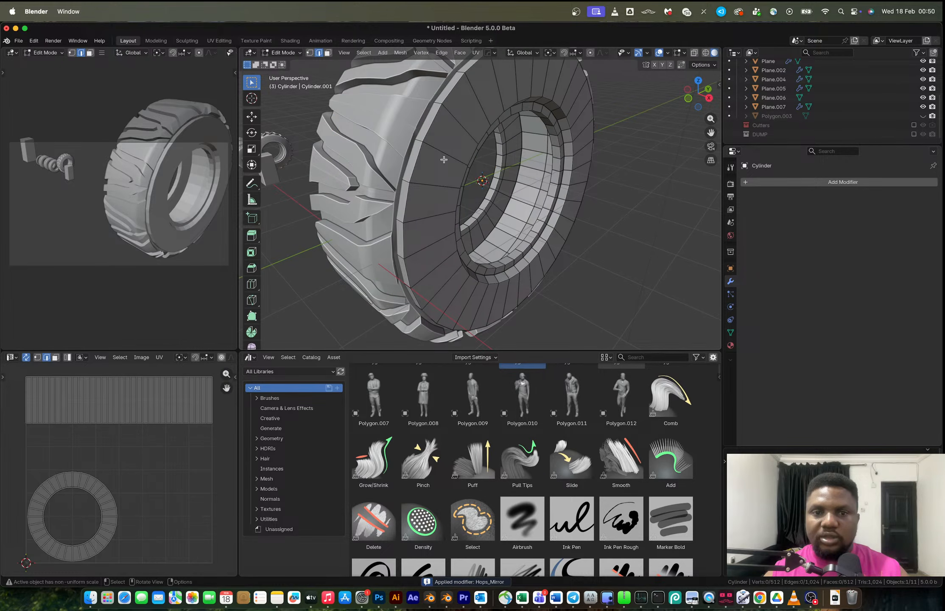
key(ctrl+r)
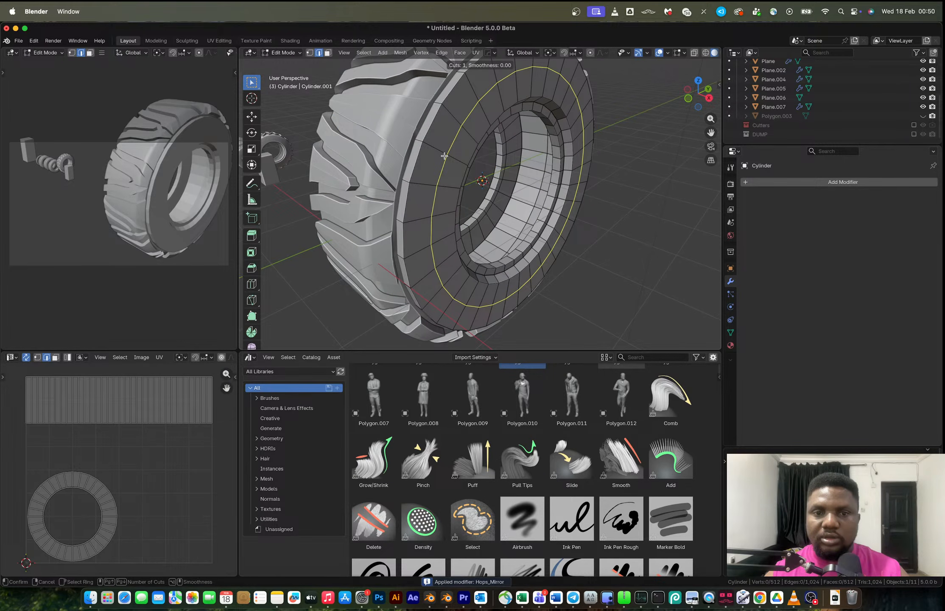
key(Escape)
alt+click(420, 151)
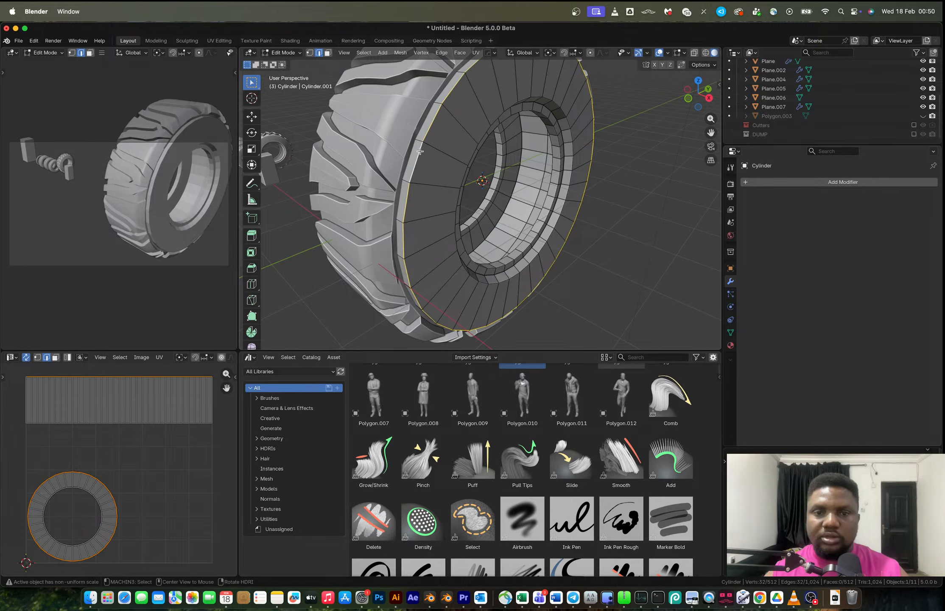
key(ctrl+b)
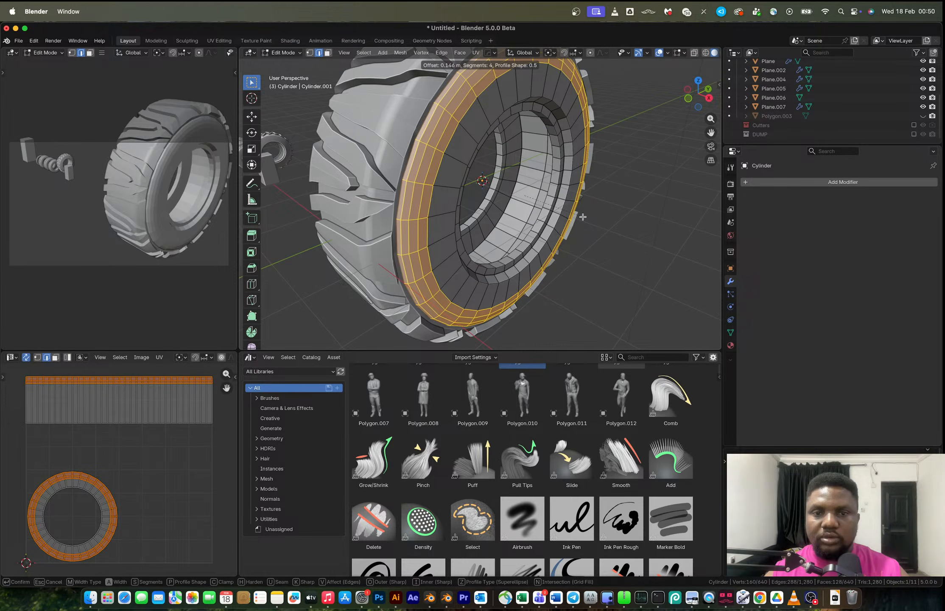
click(583, 217)
Apply Shade Auto Smooth to the cylinder in object mode.
key(Tab)
scroll(583, 217, down, 4)
right_click(506, 164)
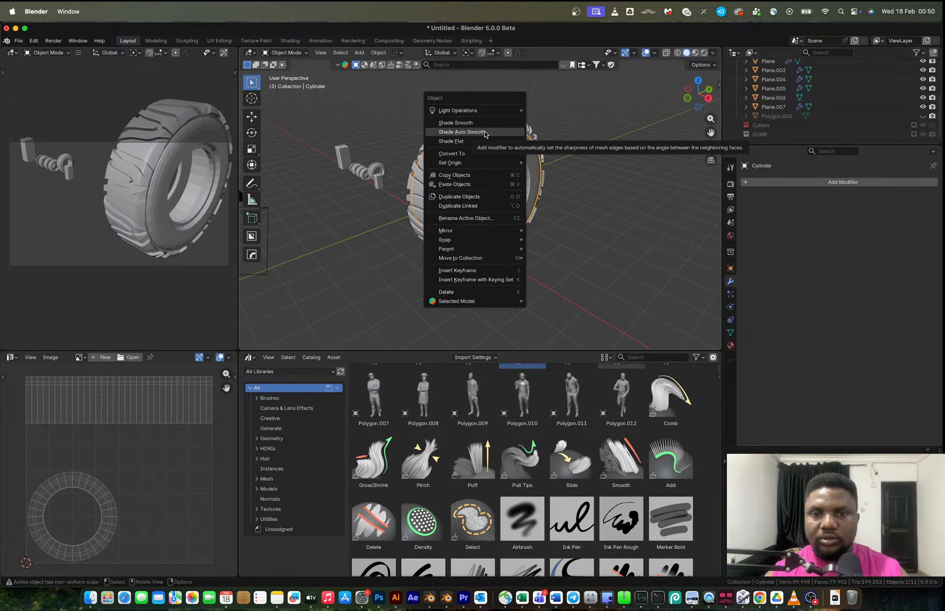
mouse_move(497, 162)
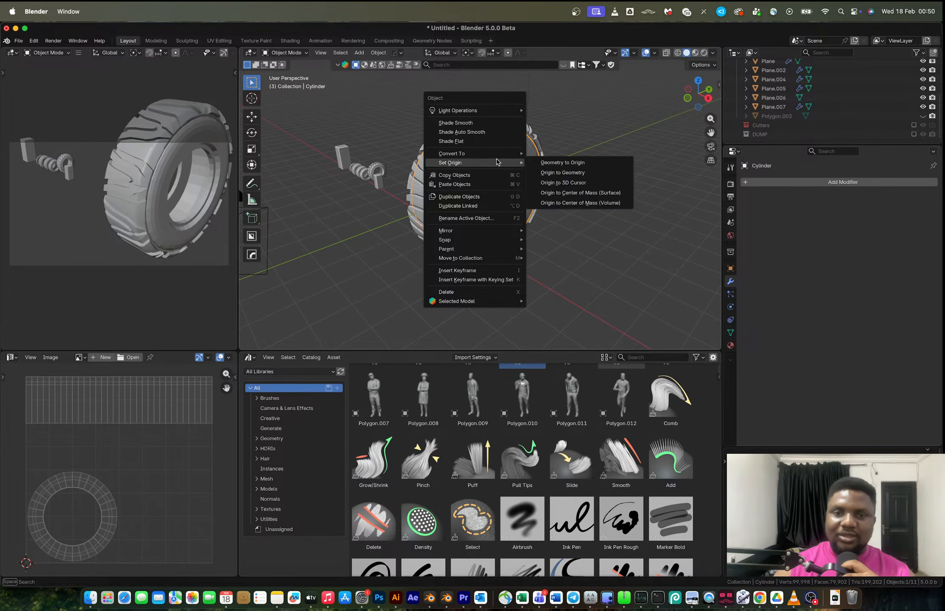
click(484, 134)
Apply the cylinder's Z-axis Hops mirror modifier.
middle_drag(517, 146, 540, 159)
key(shift)
shift+click(479, 128)
middle_drag(479, 128, 512, 154)
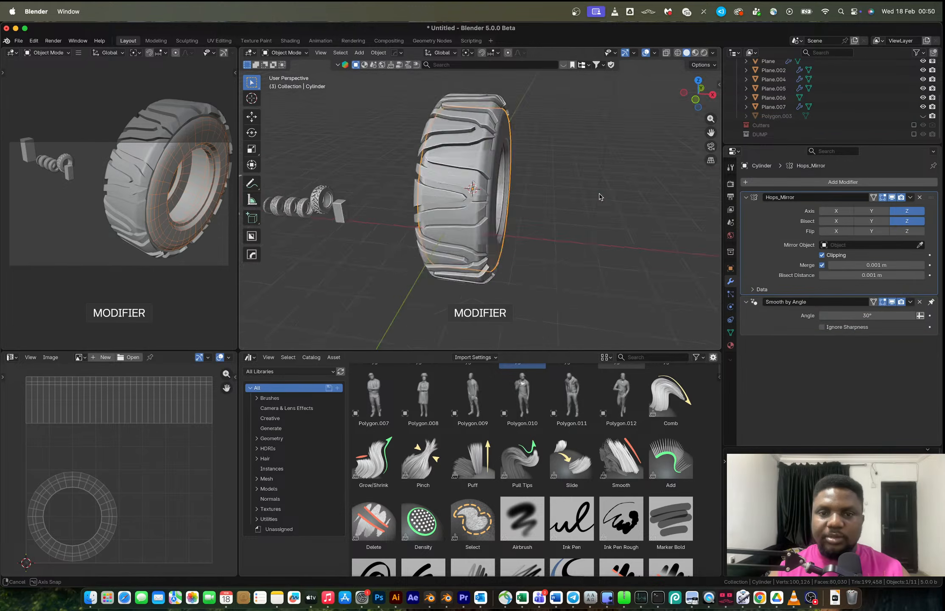
middle_drag(599, 196, 662, 182)
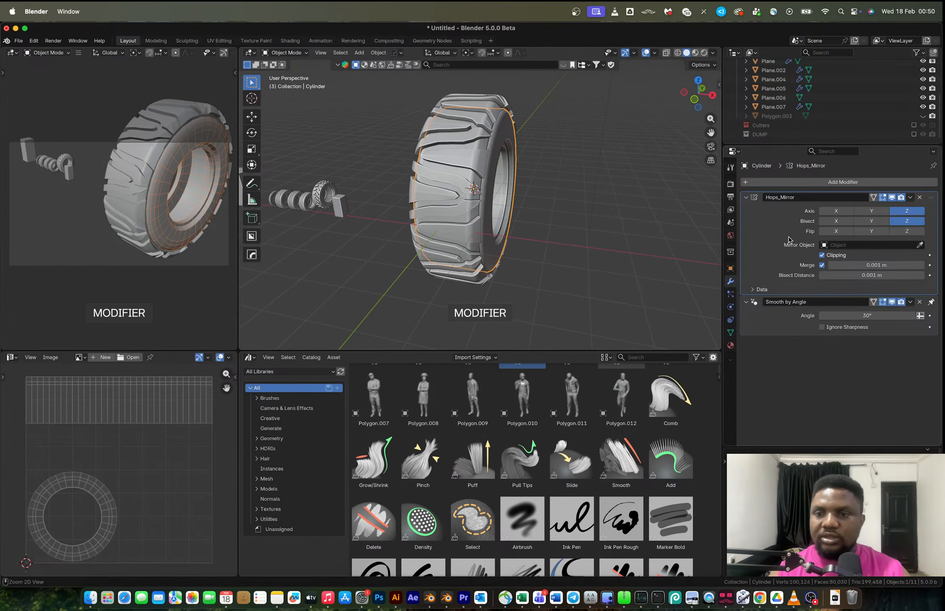
key(ctrl+a)
shift+click(473, 178)
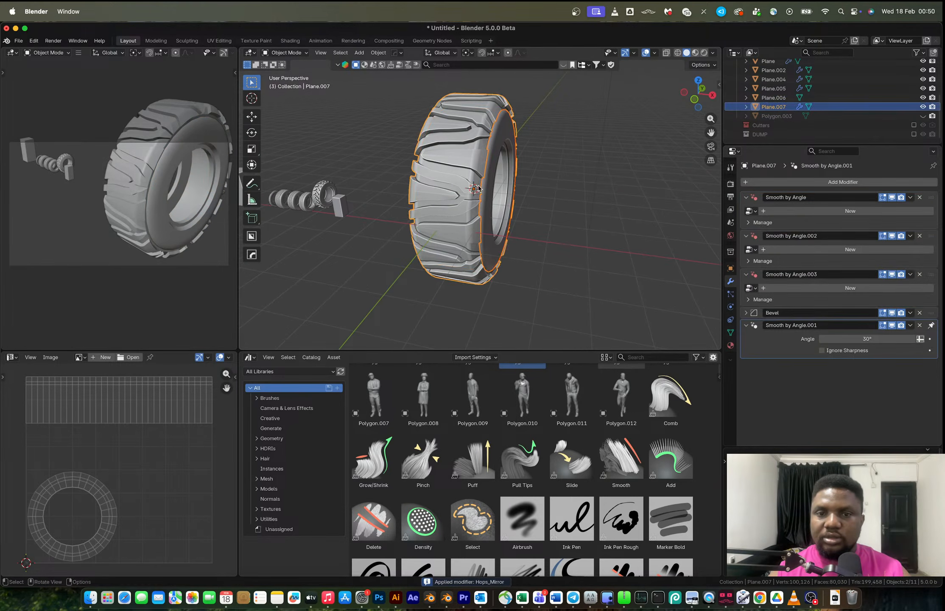
Bevel the tyre's two inner rim edge loops by about 0.00426 m with 4 segments.
middle_drag(472, 178, 437, 194)
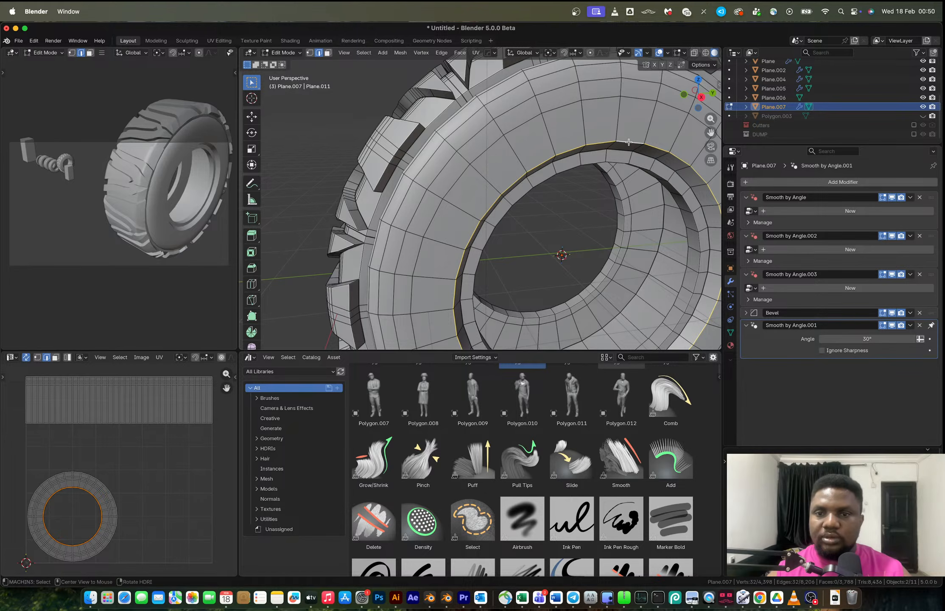
alt+shift+click(624, 149)
alt+shift+click(623, 157)
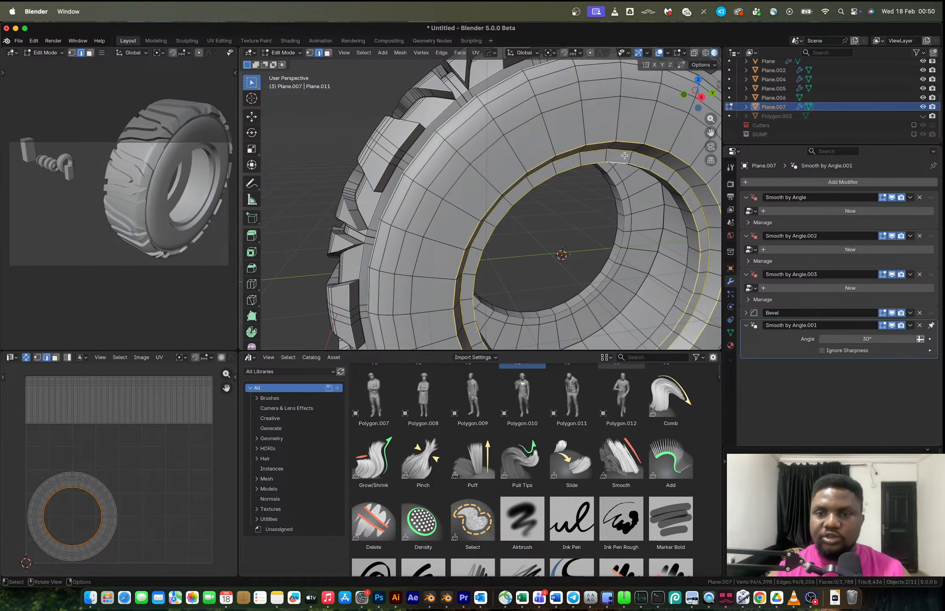
alt+shift+click(625, 160)
middle_drag(625, 160, 688, 246)
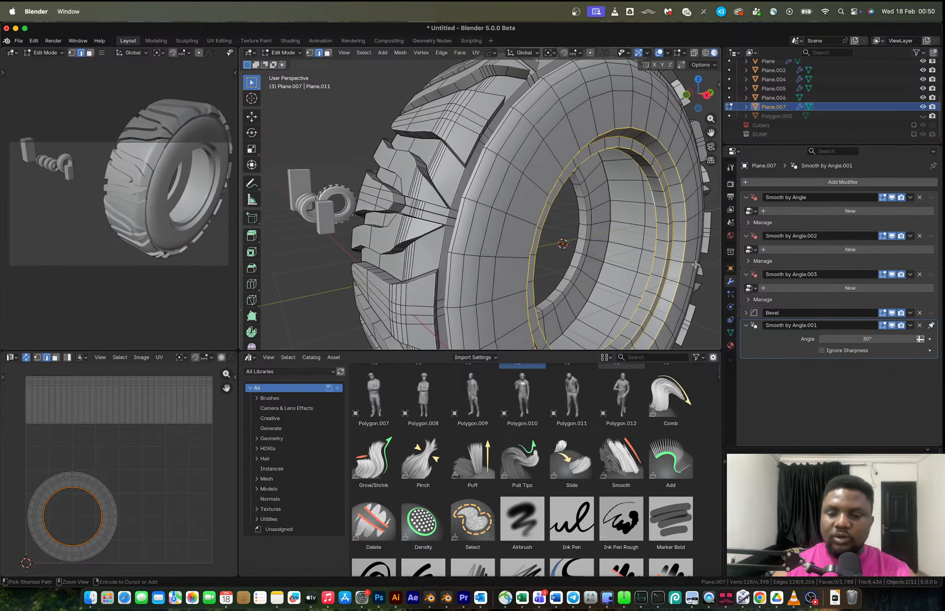
middle_drag(605, 286, 132, 304)
alt+shift+click(442, 246)
middle_drag(442, 246, 524, 267)
key(ctrl+b)
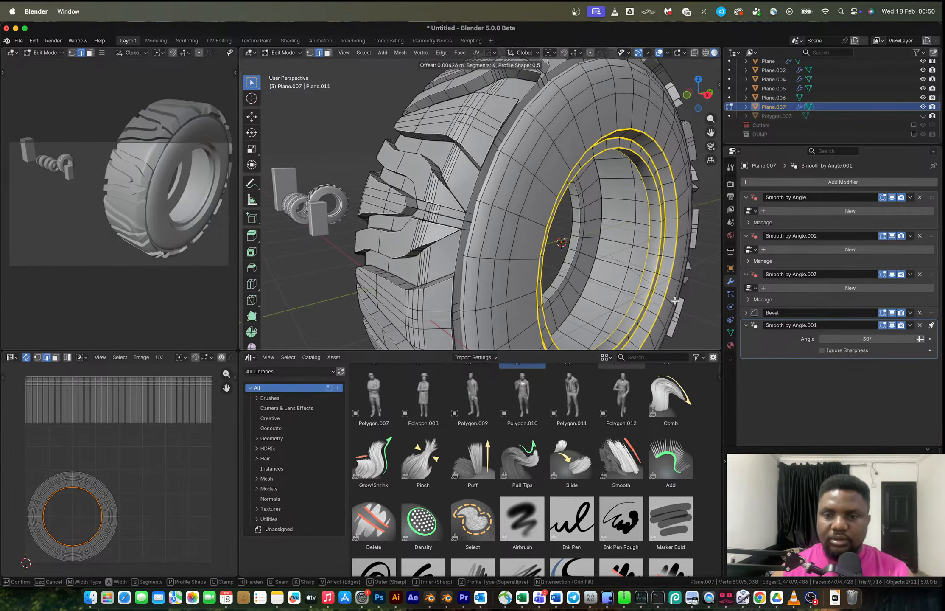
click(664, 293)
key(Tab)
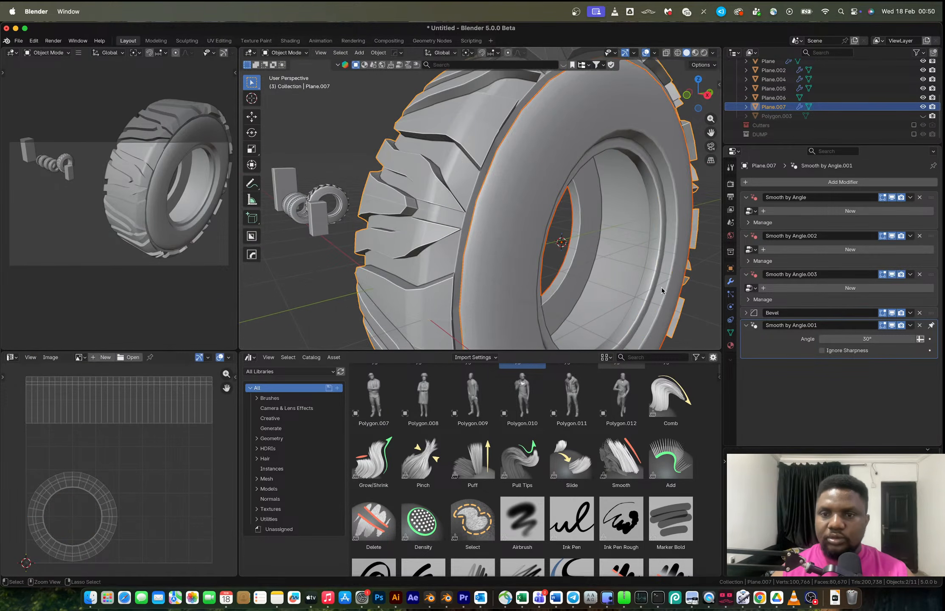
Add a level 1 Subdivision modifier to the tyre.
key(ctrl+1)
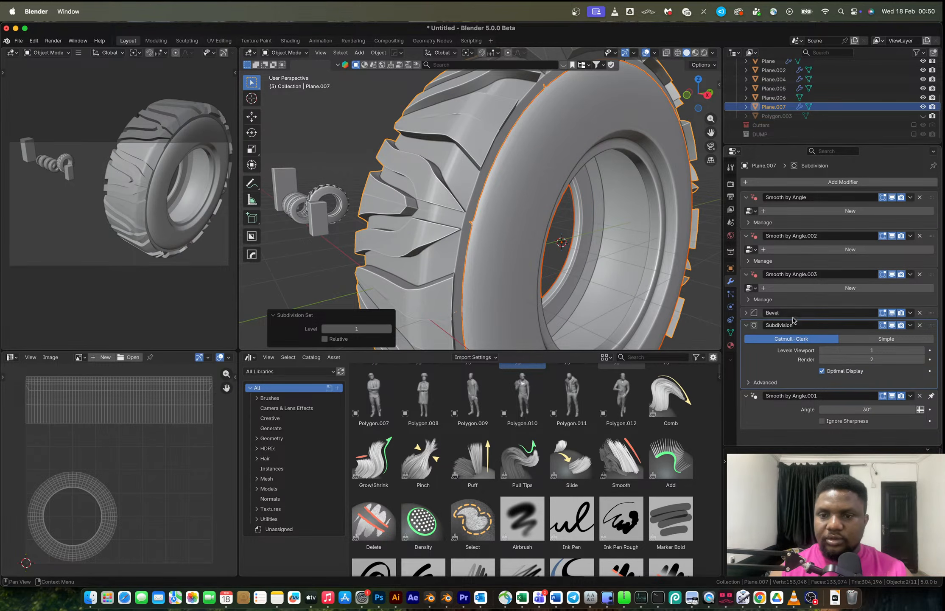
scroll(683, 326, down, 3)
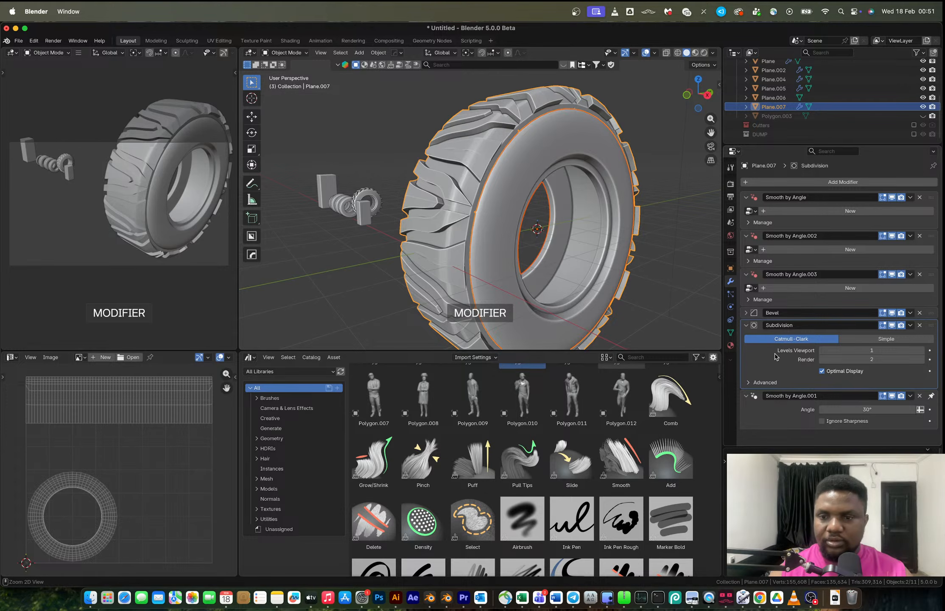
Try applying the tyre's modifiers, then undo both applications.
key(ctrl+a)
middle_drag(579, 246, 551, 210)
click(544, 200)
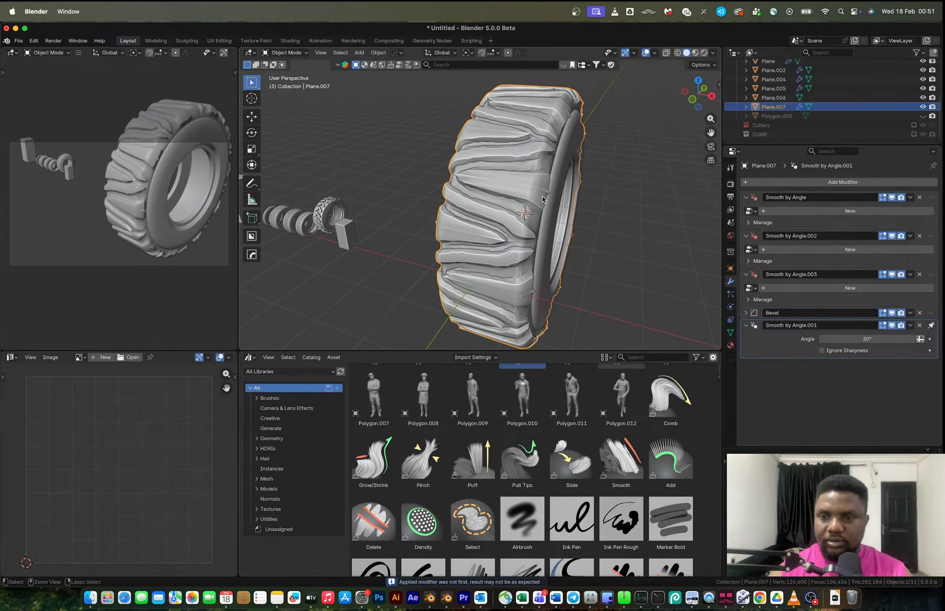
key(ctrl+z)
key(ctrl+z)
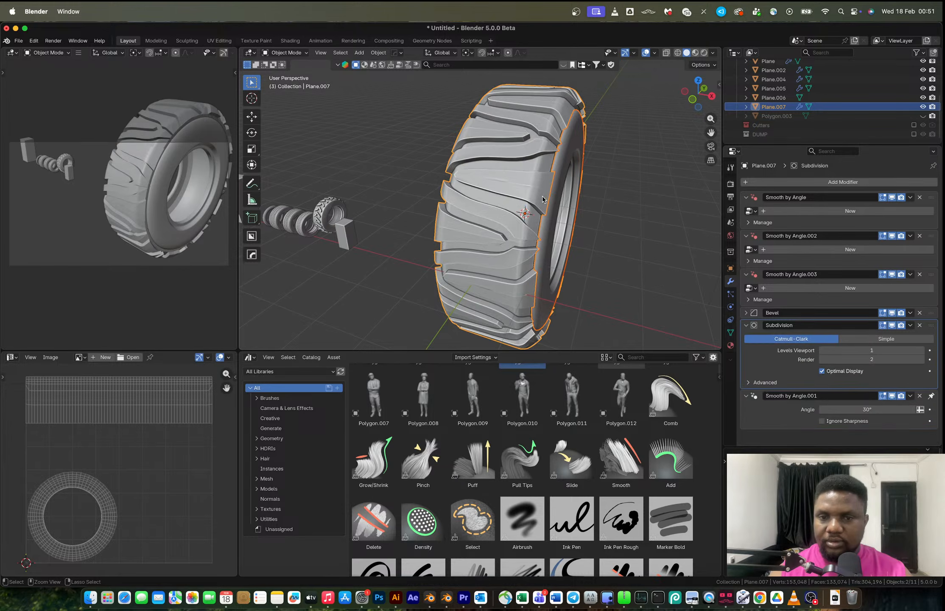
Mirror the rim along X about the tyre object and apply the mirror modifier.
click(610, 200)
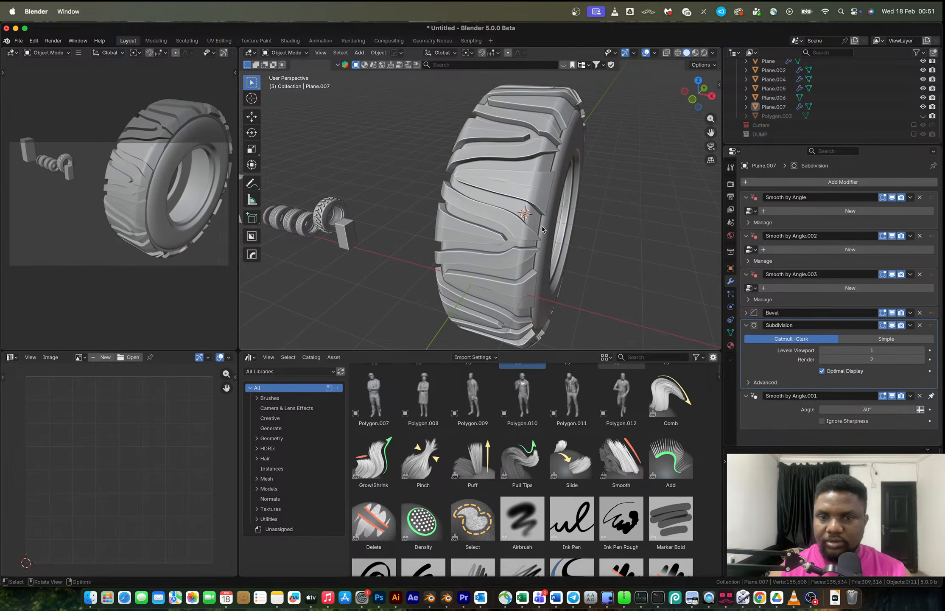
click(544, 228)
middle_drag(581, 249, 560, 247)
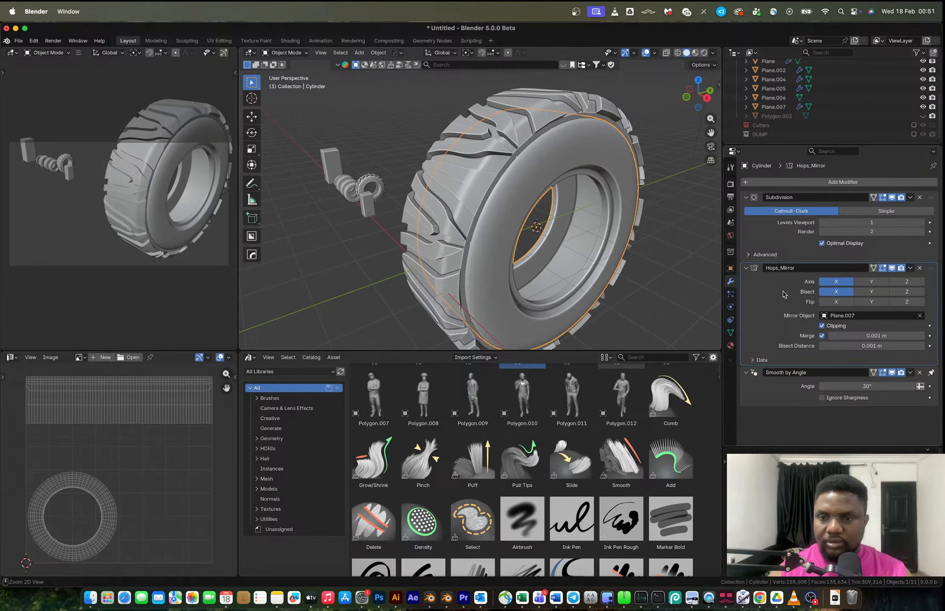
key(ctrl+a)
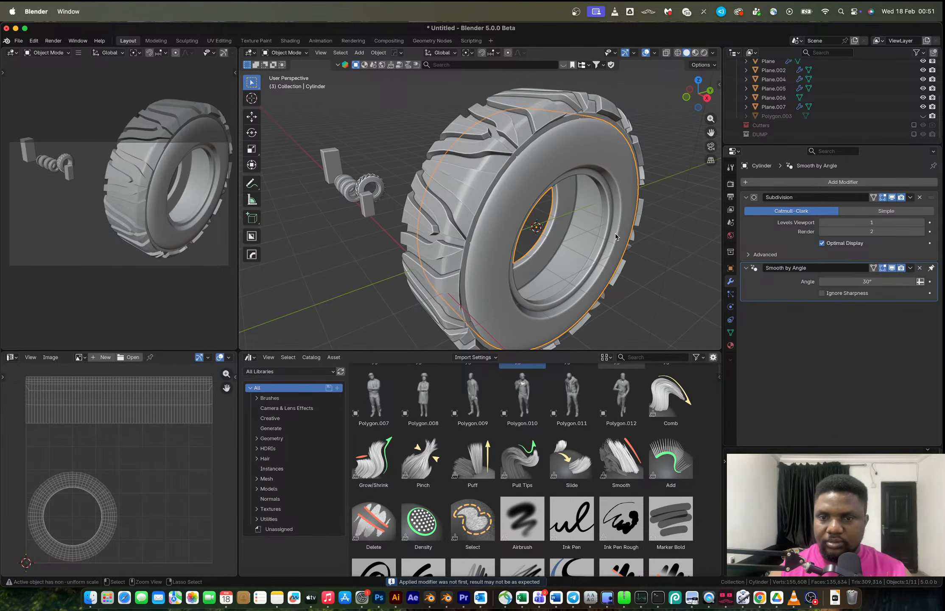
Convert the tyre's modifier stack to real mesh with Visual Geometry to Mesh.
click(513, 137)
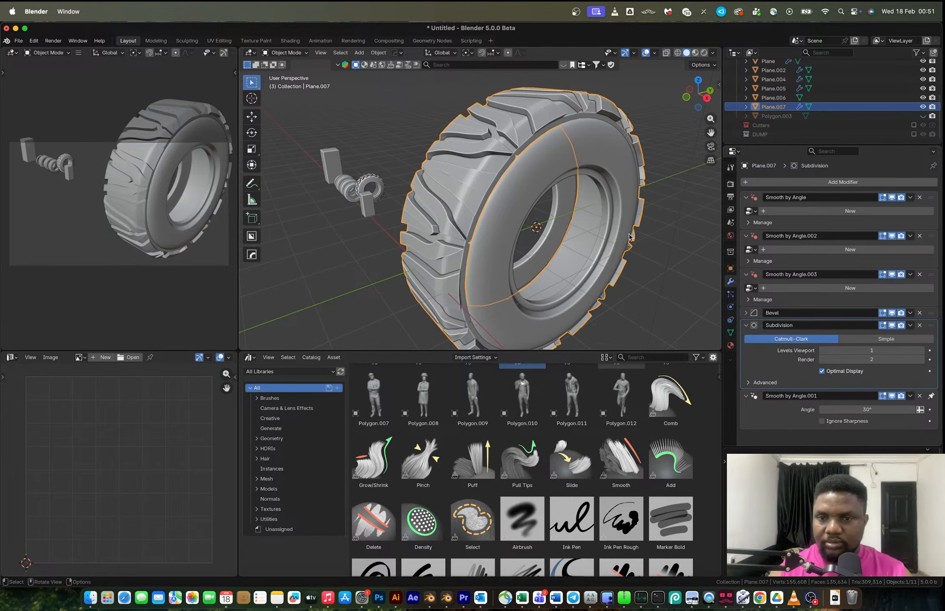
key(super+q)
key(Escape)
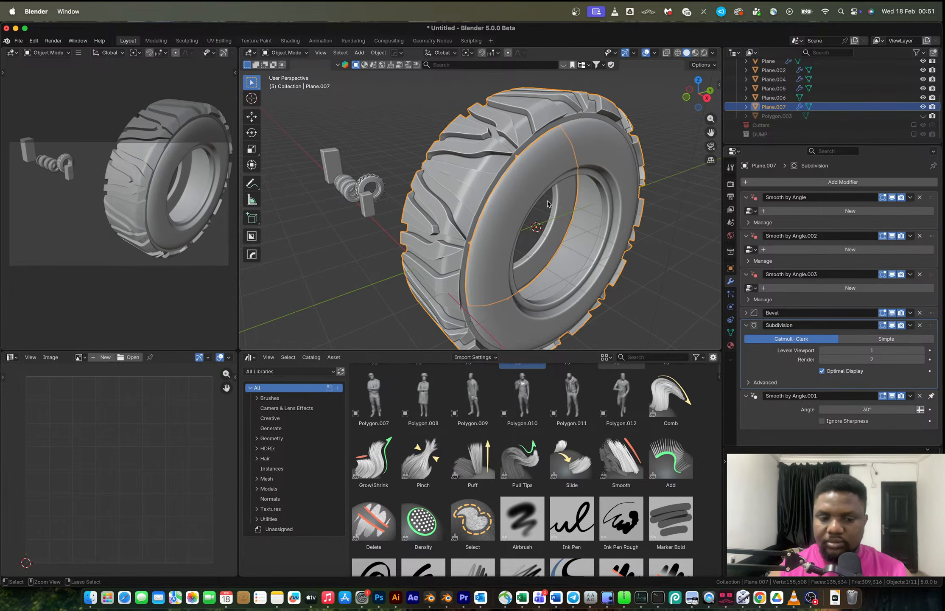
key(ctrl+1)
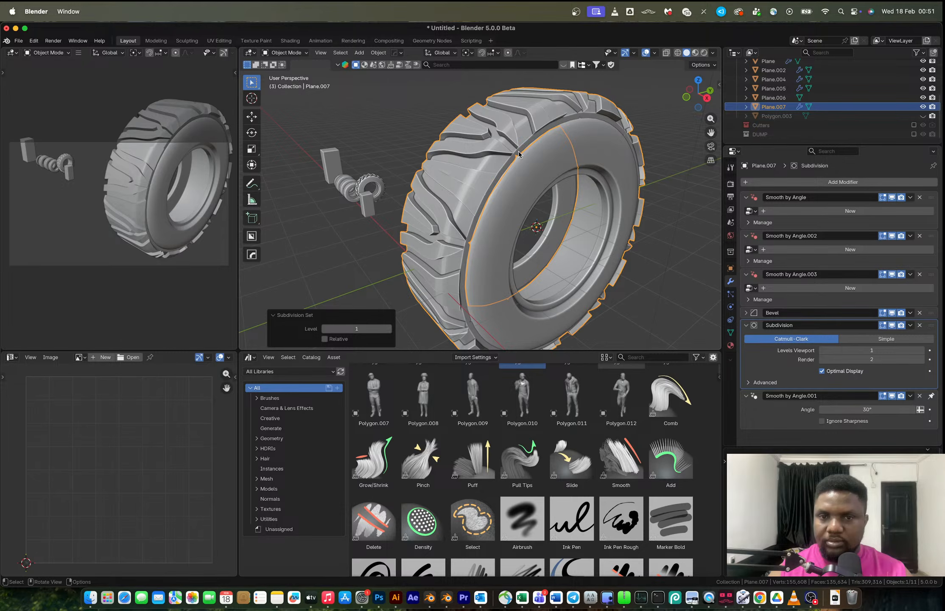
middle_drag(519, 152, 524, 148)
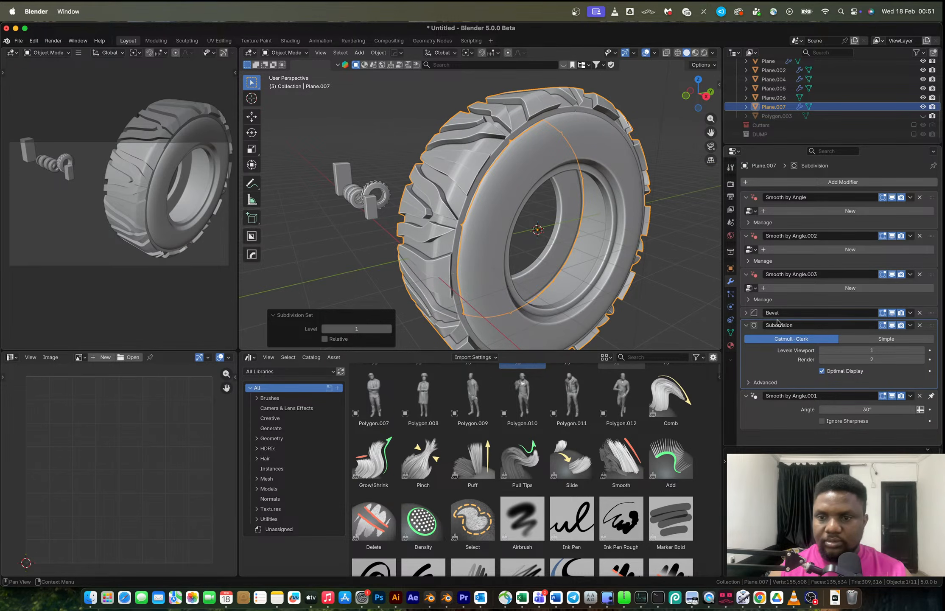
key(ctrl+a)
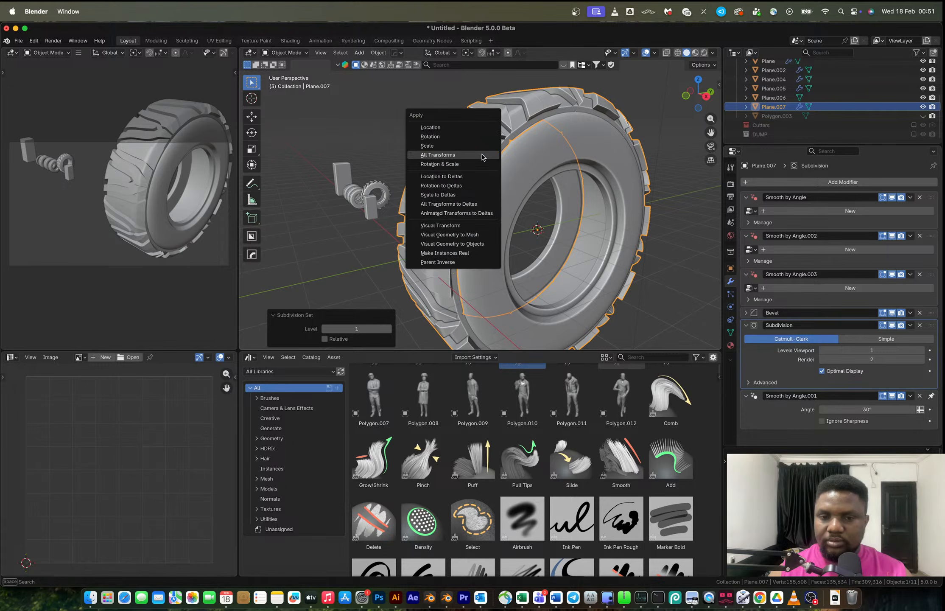
click(478, 235)
Join the tyre and the rim into a single object.
middle_drag(490, 204, 520, 190)
key(ctrl+j)
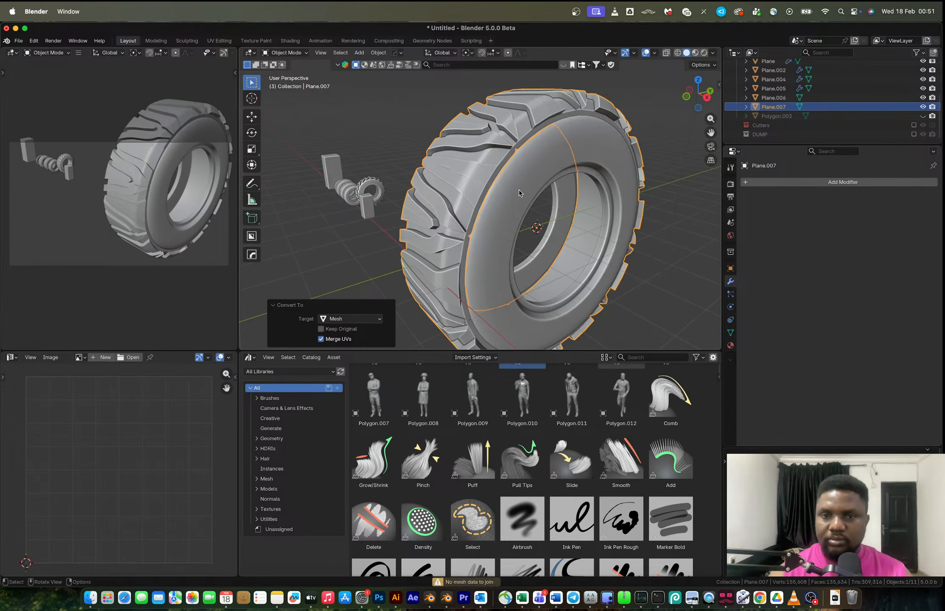
shift+click(537, 151)
key(ctrl+j)
Scale the tread-patterned cylinder tyre down uniformly to 0.137.
scroll(537, 151, down, 4)
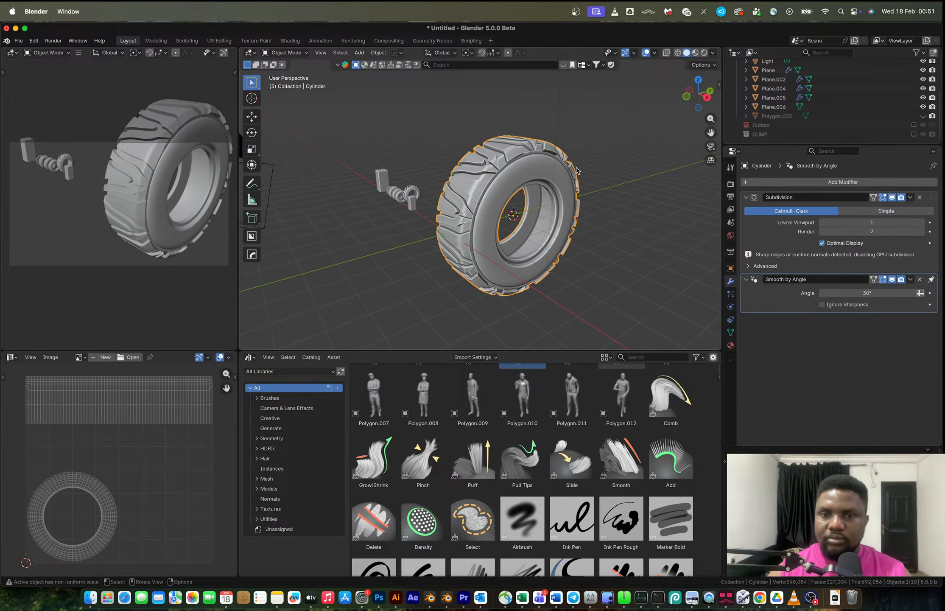
middle_drag(594, 170, 654, 184)
click(701, 97)
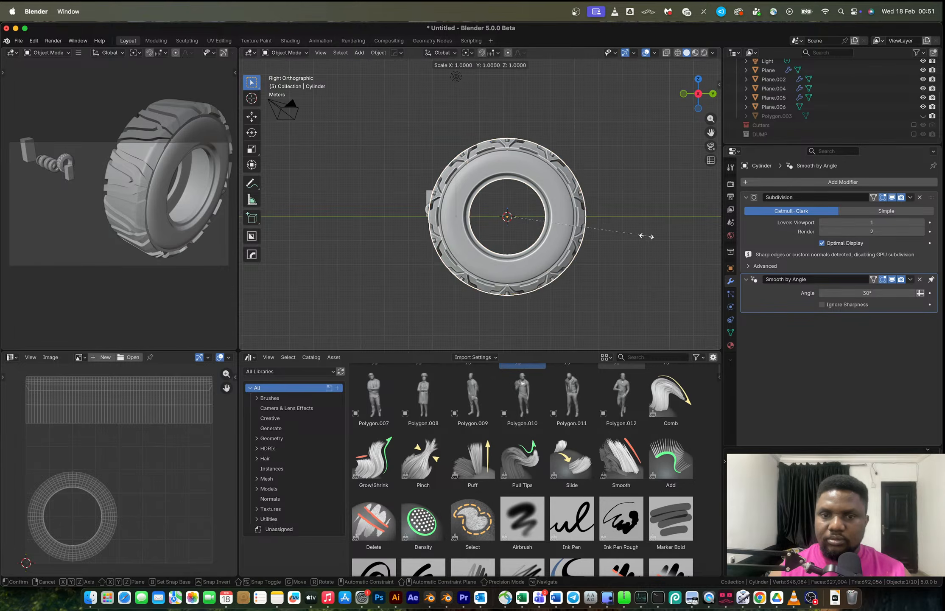
key(s)
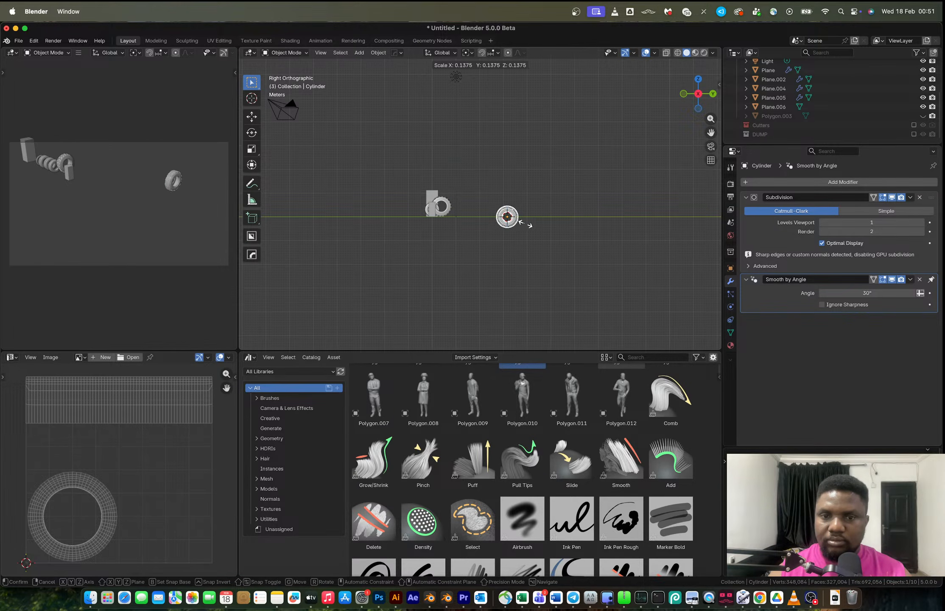
click(526, 226)
Move the scaled tyre to Y -2.8378 m and Z 0.444 m.
key(g)
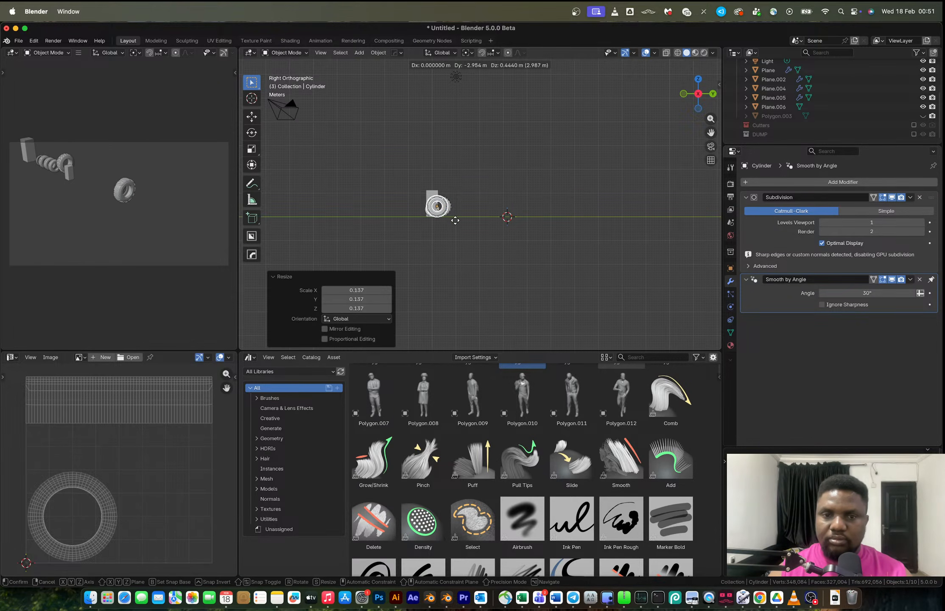
click(458, 221)
middle_drag(457, 221, 529, 225)
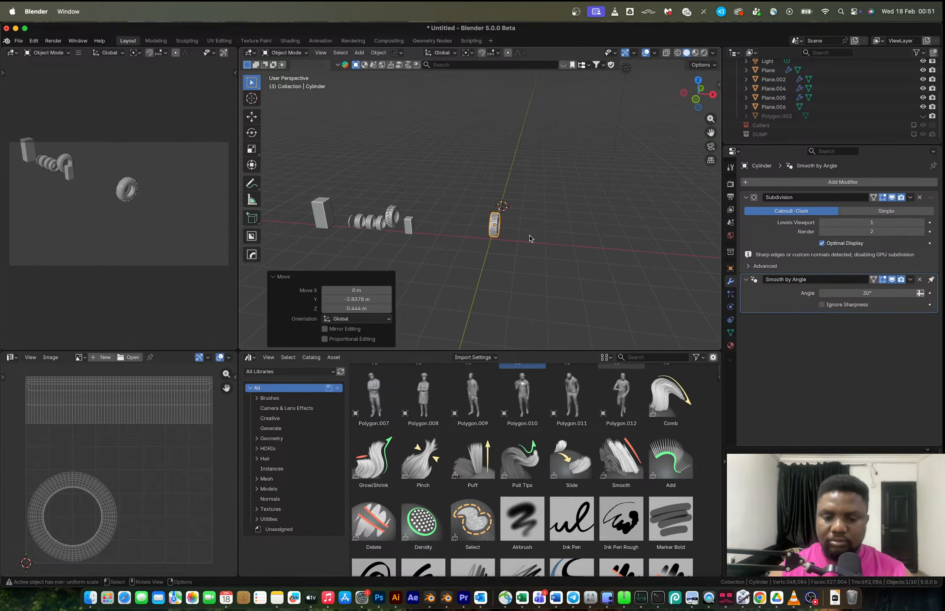
Move the tyre about -5.68 m along X to line it up beside the other tyres.
key(g)
key(x)
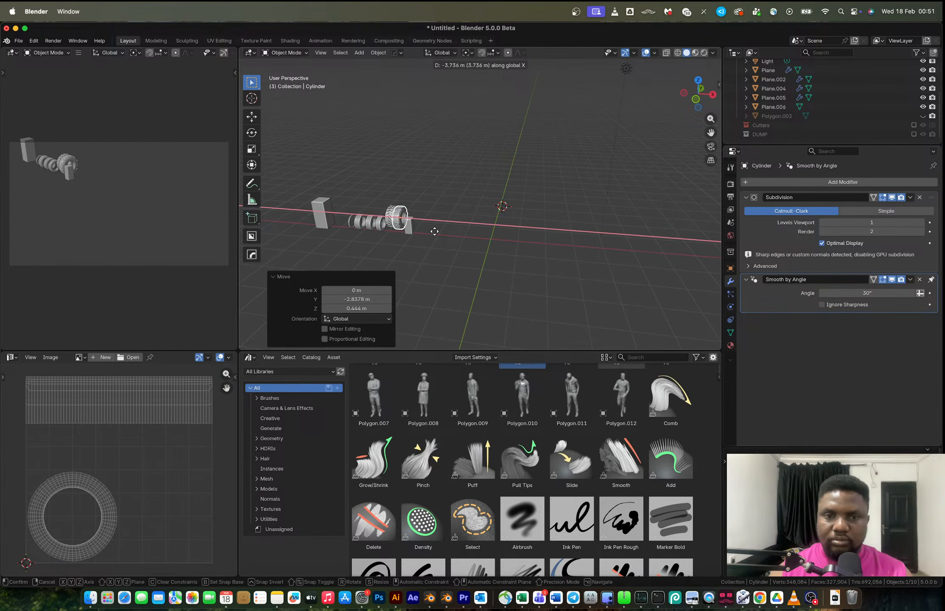
click(436, 232)
middle_drag(436, 234, 572, 197)
scroll(352, 222, up, 4)
scroll(548, 214, up, 3)
scroll(548, 214, up, 4)
scroll(515, 205, up, 2)
scroll(515, 204, down, 3)
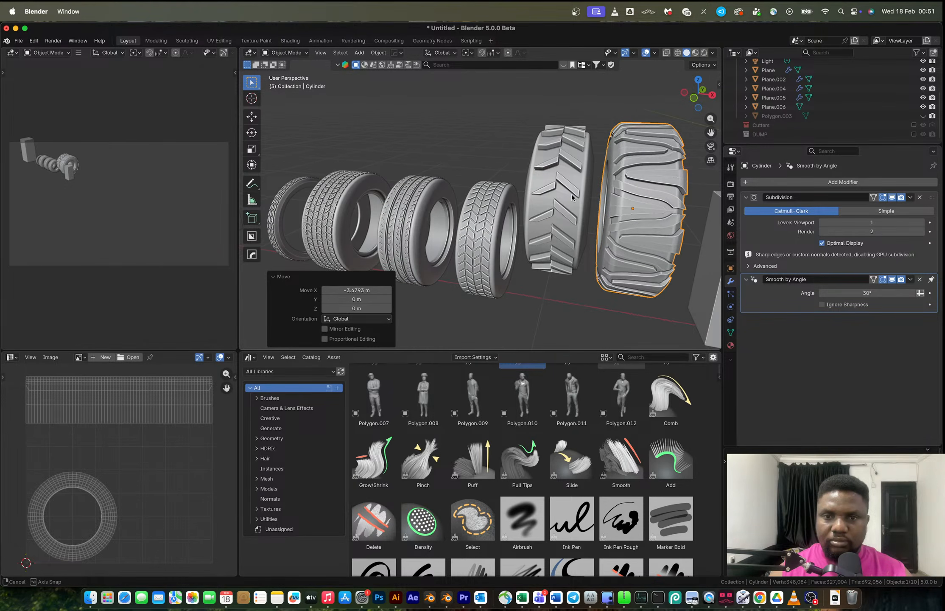
Select the chevron-tread tyre and inspect it, toggling into edit mode and back.
scroll(564, 178, up, 5)
click(539, 189)
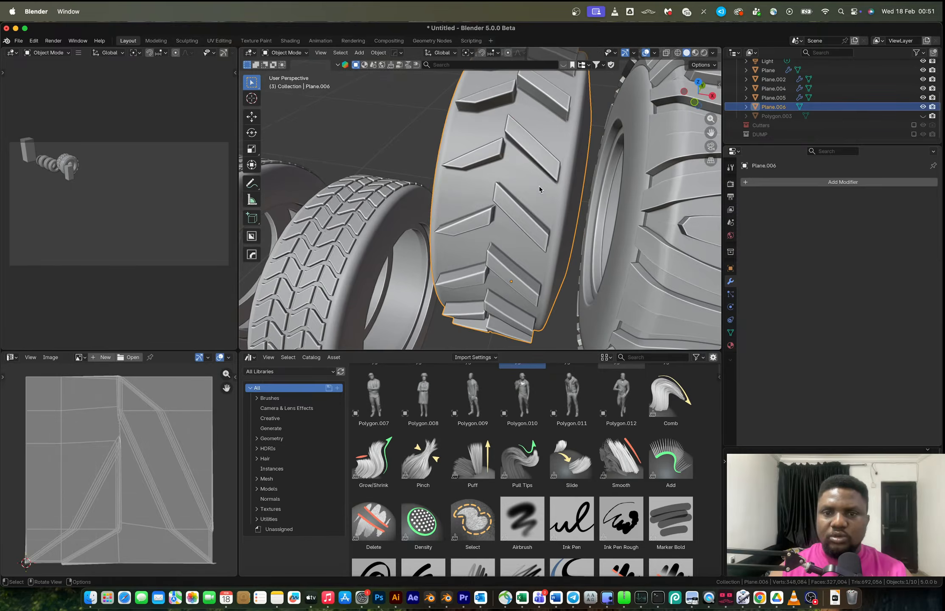
key(Tab)
middle_drag(540, 189, 437, 188)
key(Tab)
middle_drag(509, 193, 455, 189)
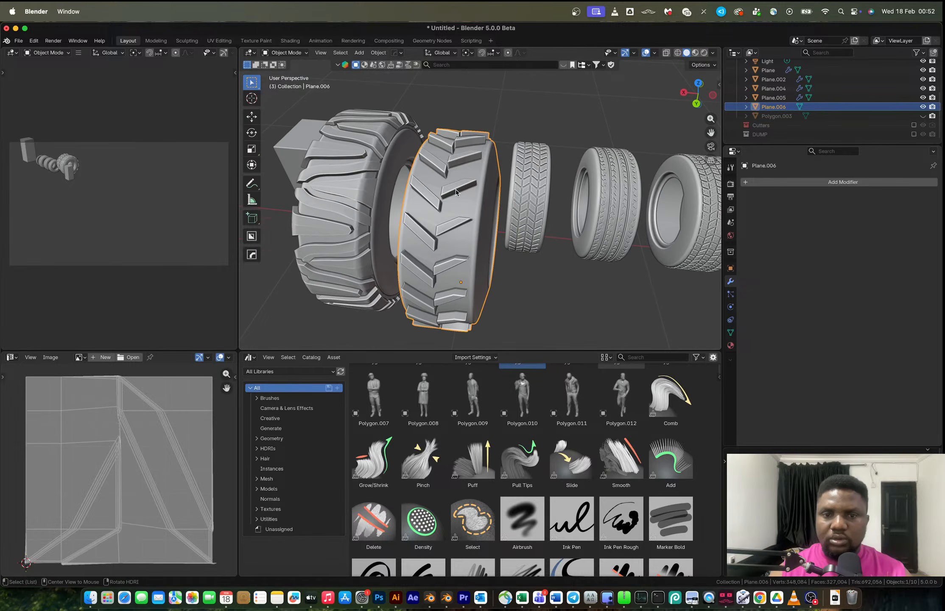
Try mirroring the chevron-tread tyre with the Mirror gizmo, then undo it.
key(alt+x)
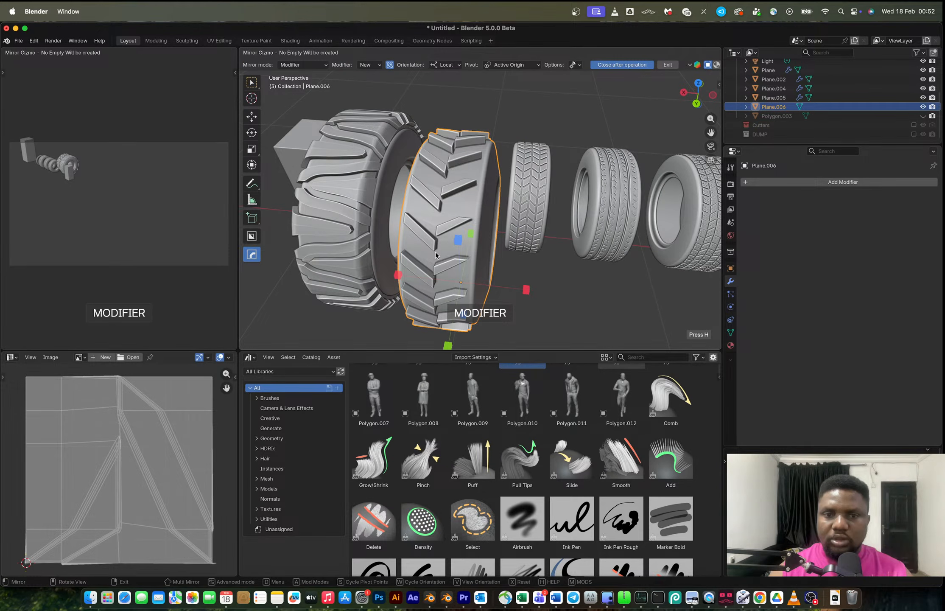
click(398, 274)
middle_drag(444, 220, 466, 202)
key(super+z)
Open the save dialog for the blend file.
scroll(462, 220, up, 4)
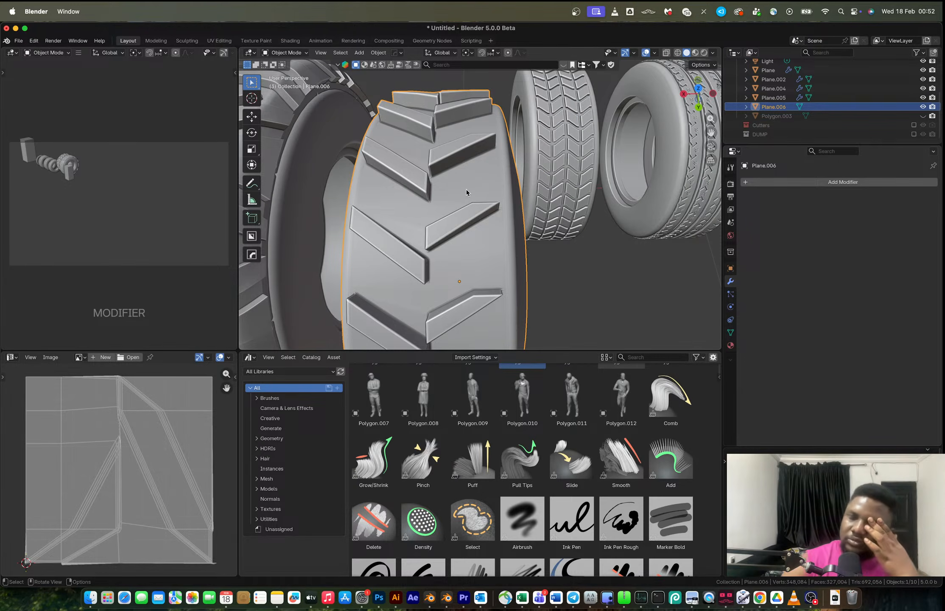
middle_drag(457, 194, 498, 184)
scroll(536, 131, down, 6)
scroll(534, 144, down, 3)
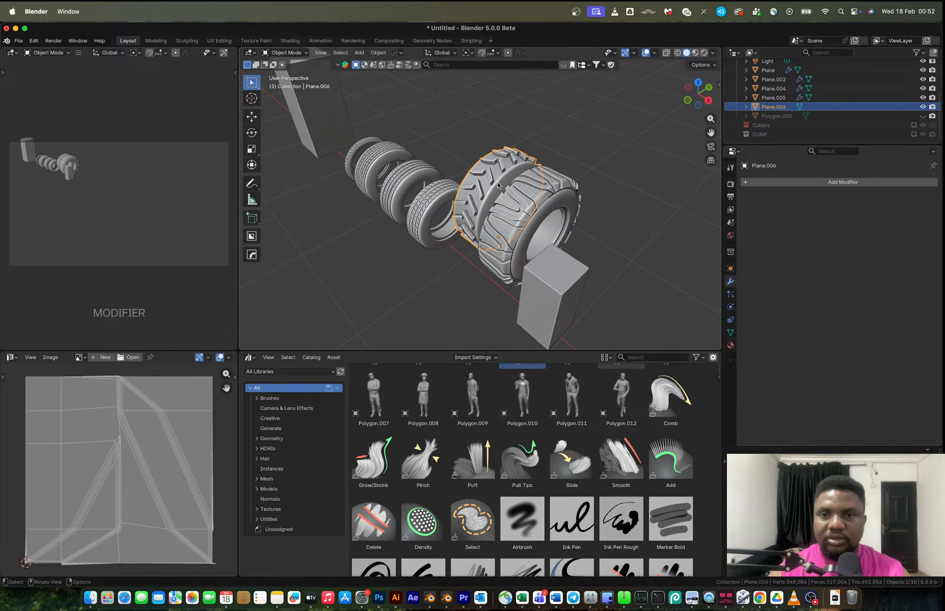
key(ctrl+s)
Update the Tire row's status in the CGTrader_30_Day_Tracker spreadsheet, then return to Blender.
key(ctrl+Right)
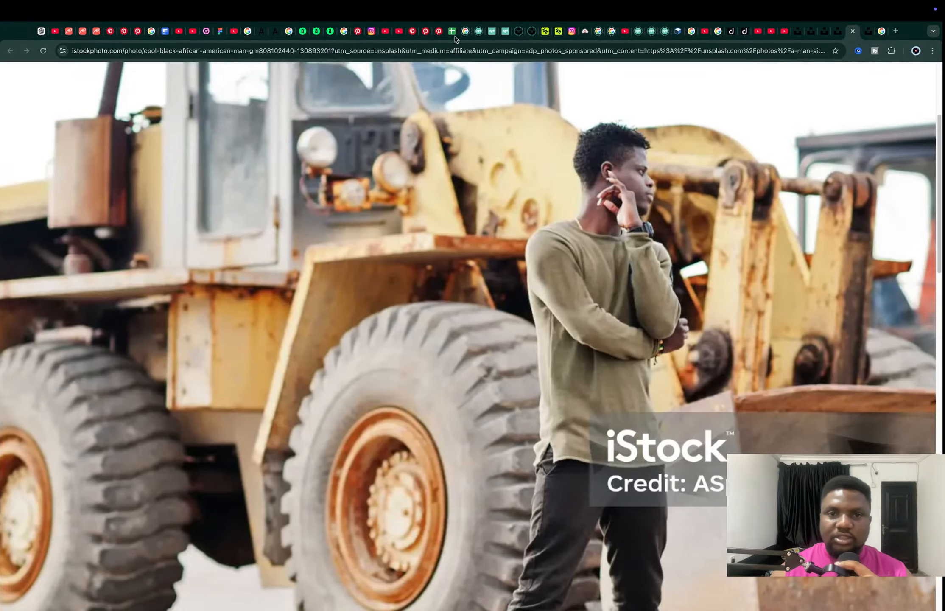
click(452, 31)
click(611, 292)
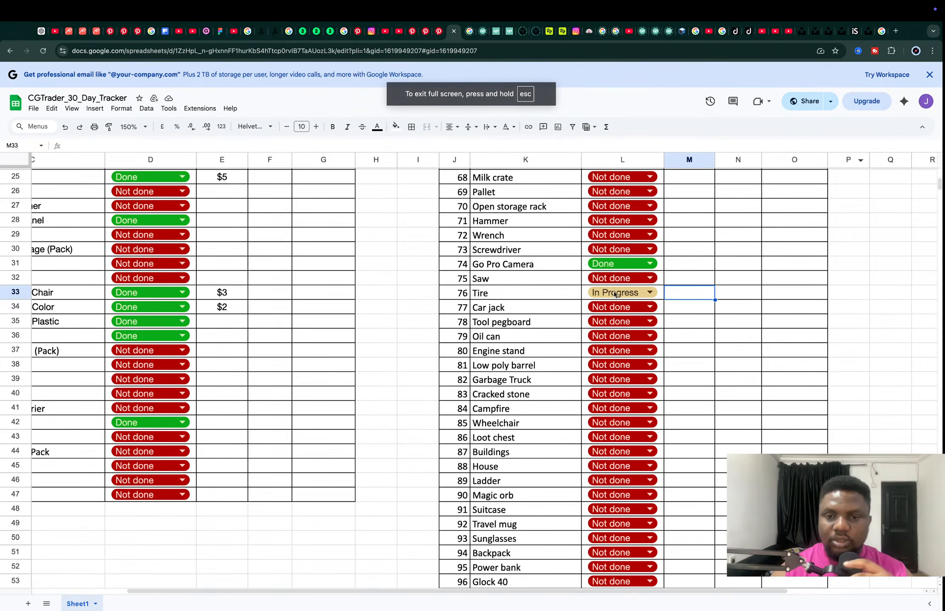
click(612, 337)
key(super+Tab)
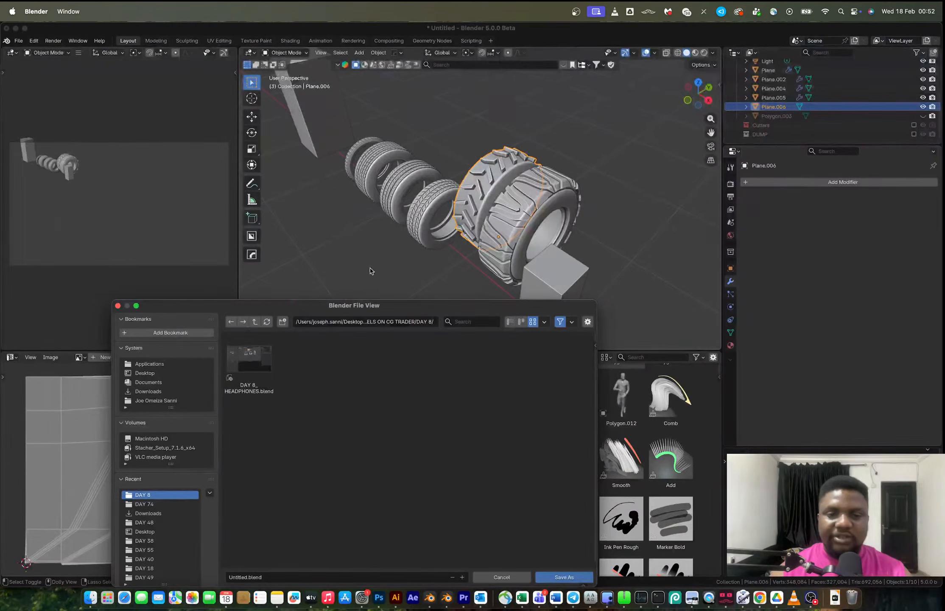
Go up from the DAY 8 folder to the 100 MODELS ON CG TRADER folder in the save path.
click(407, 326)
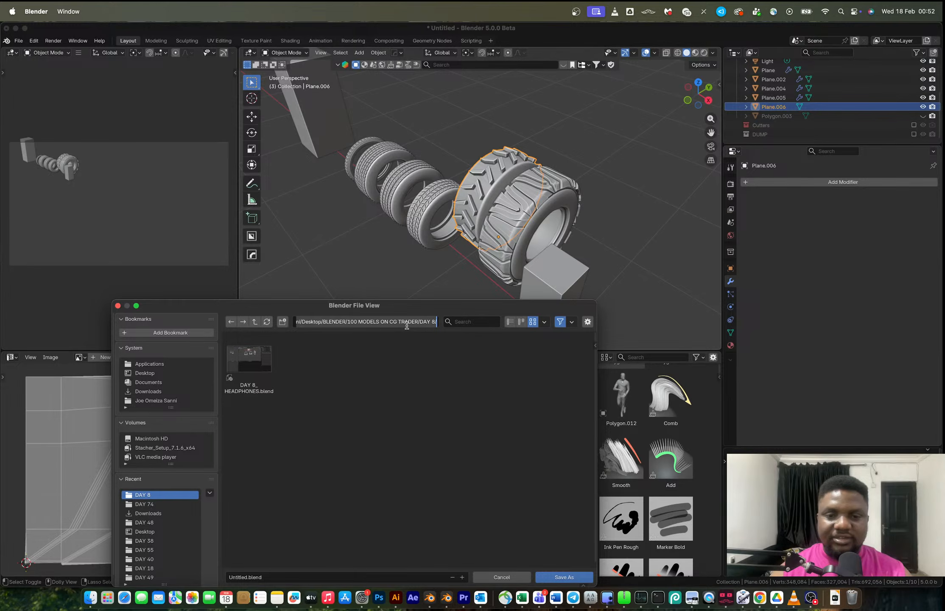
key(Right)
key(BackSpace)
key(BackSpace)
key(BackSpace)
key(BackSpace)
key(BackSpace)
key(BackSpace)
key(Return)
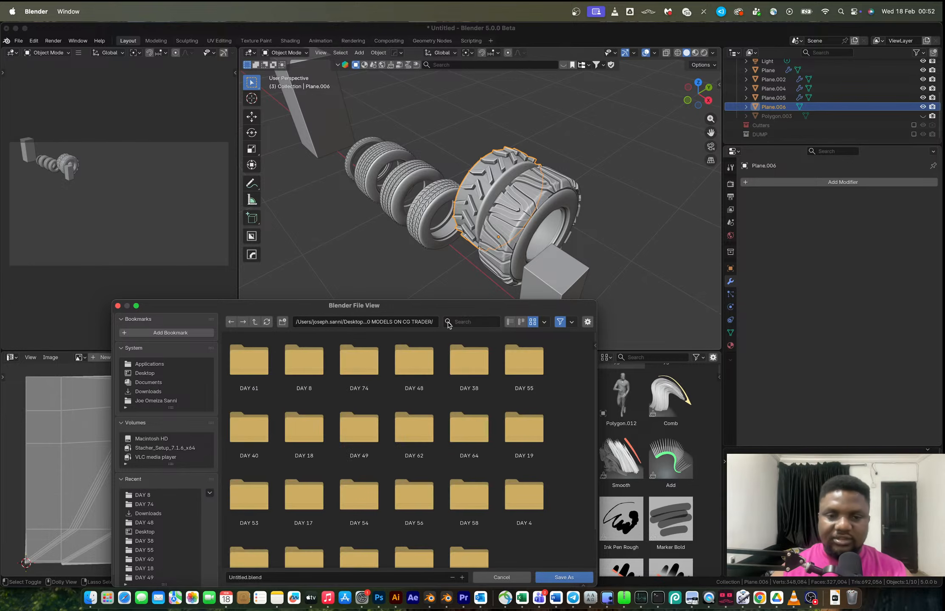
Create a new folder named DAY 76 and open it.
click(280, 325)
text(DAY 76)
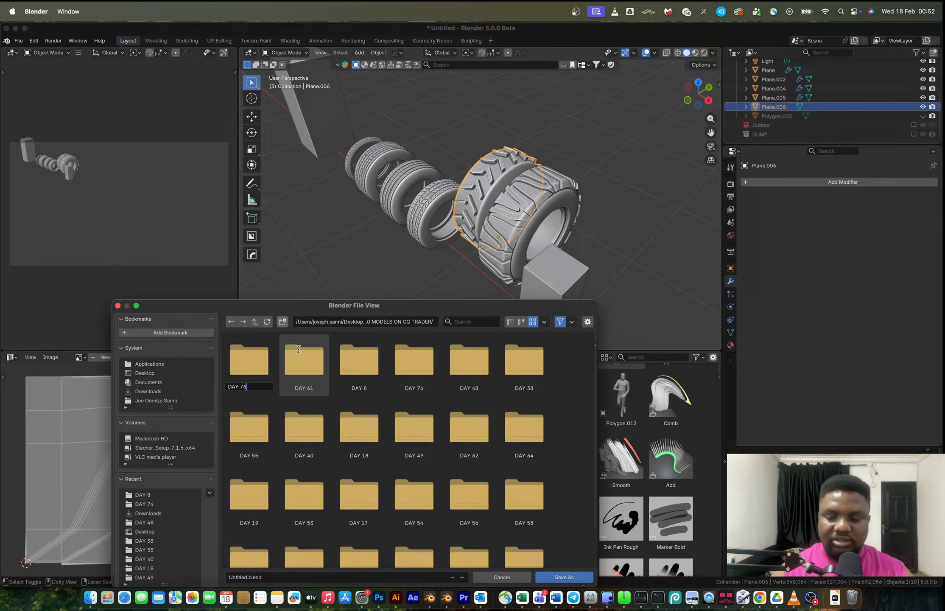
key(Return)
double_click(253, 359)
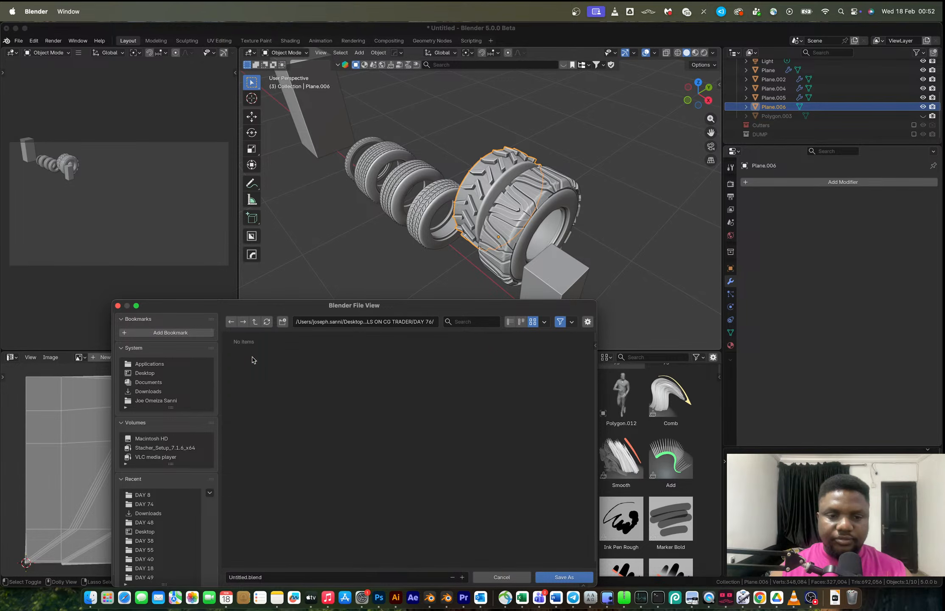
Save the file as DAY 76_TIRES.blend.
click(283, 576)
text(DAY 76)
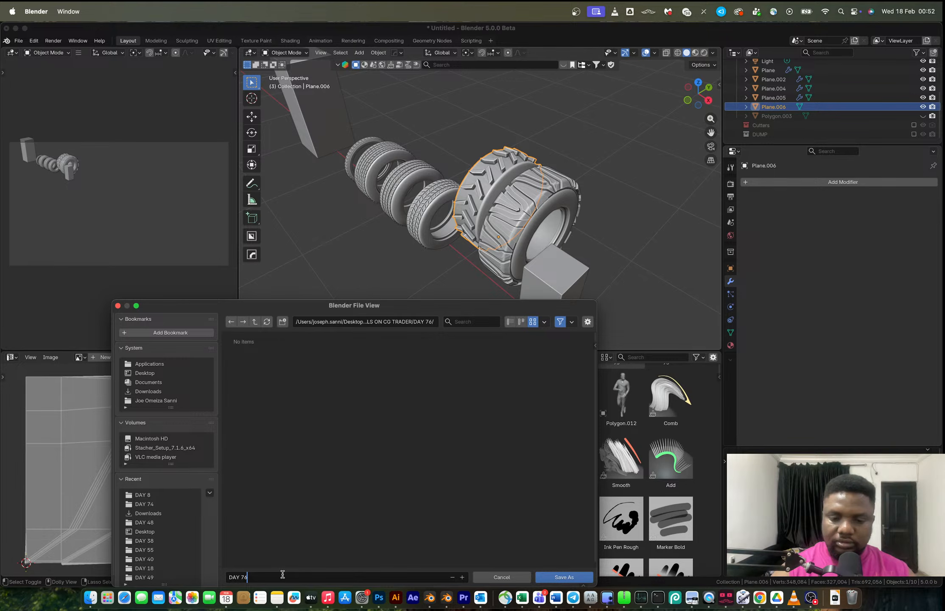
text(_TIRES)
key(Return)
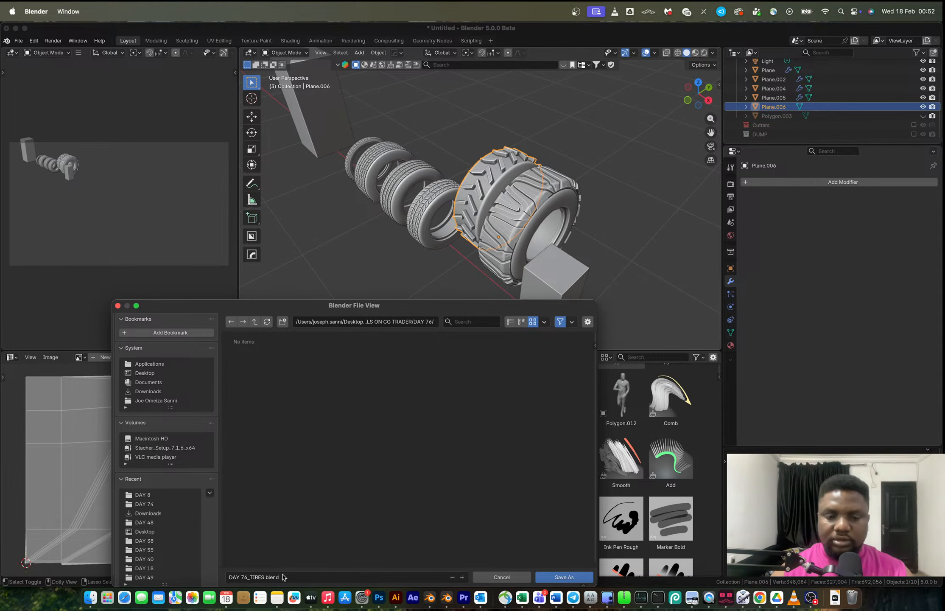
click(564, 577)
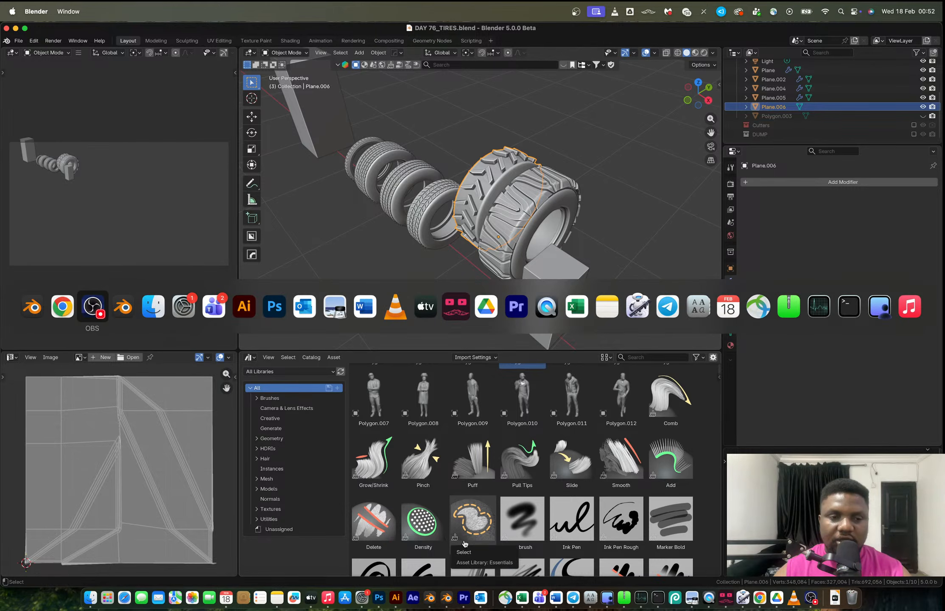
click(581, 305)
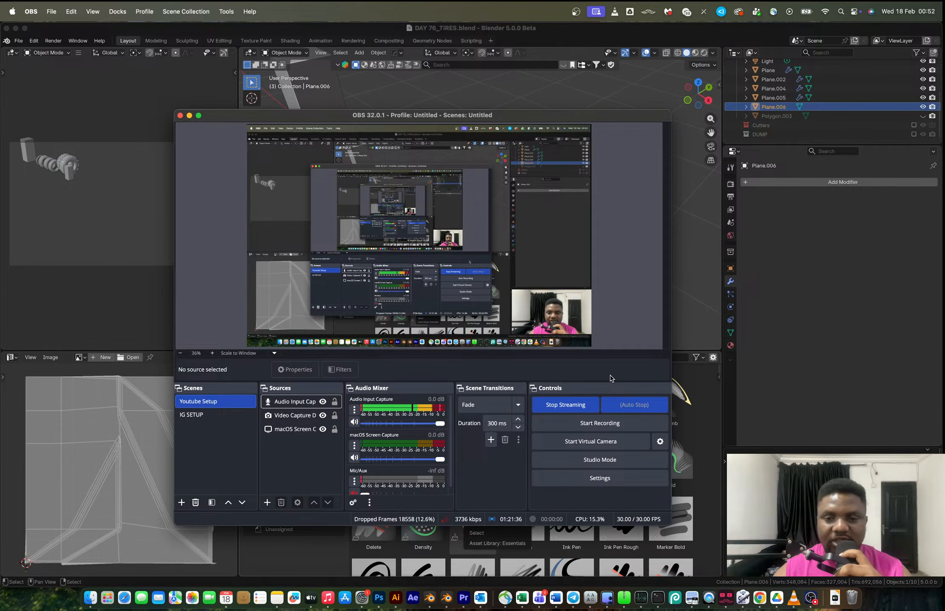